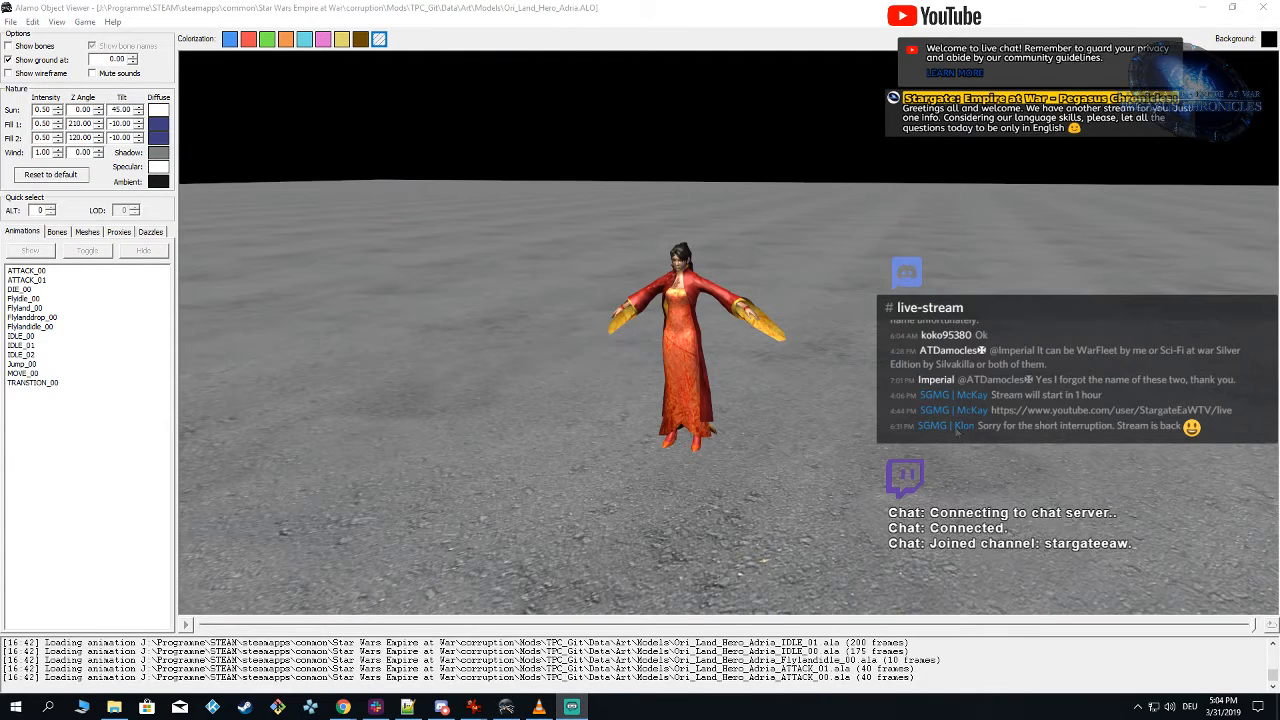
# Step: Examine the Ori_Land_Hero_Adria model, and compare it with the flame-effect reference images open in the browser
pyautogui.click(783, 426)
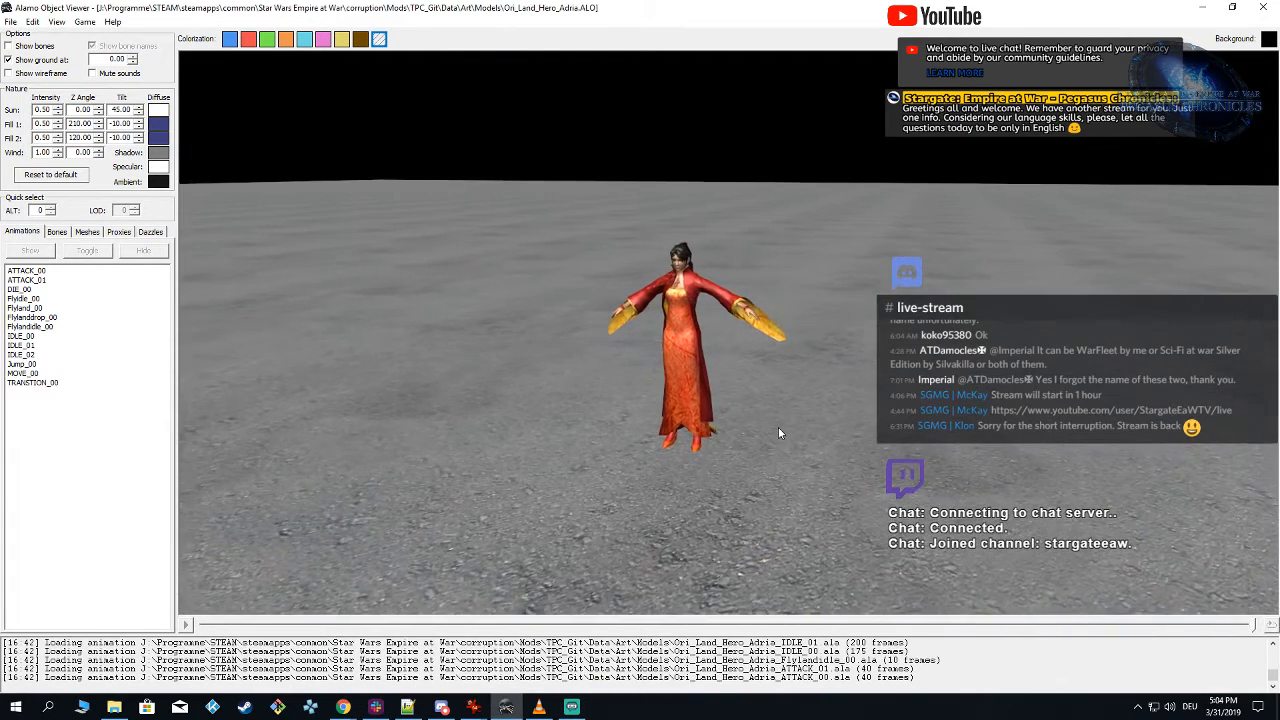
pyautogui.moveTo(778, 427); pyautogui.dragTo(792, 425, button='right')
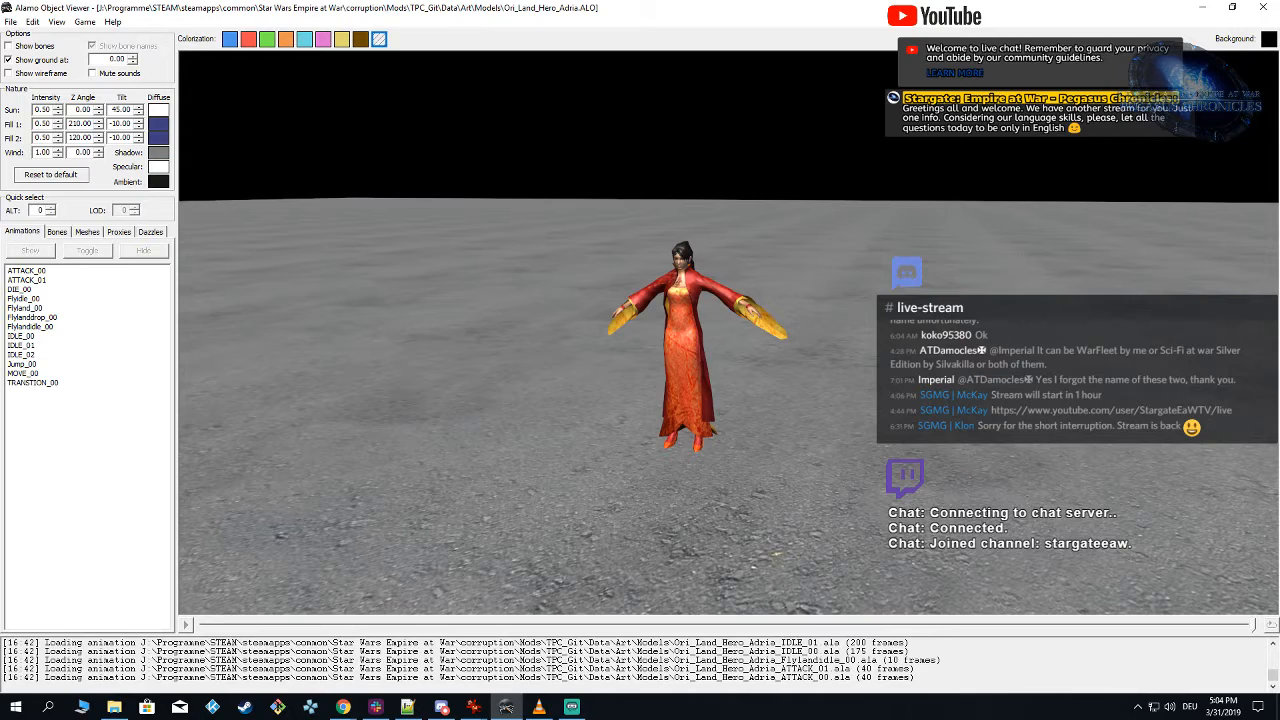
pyautogui.hotkey('alt', 'Tab')
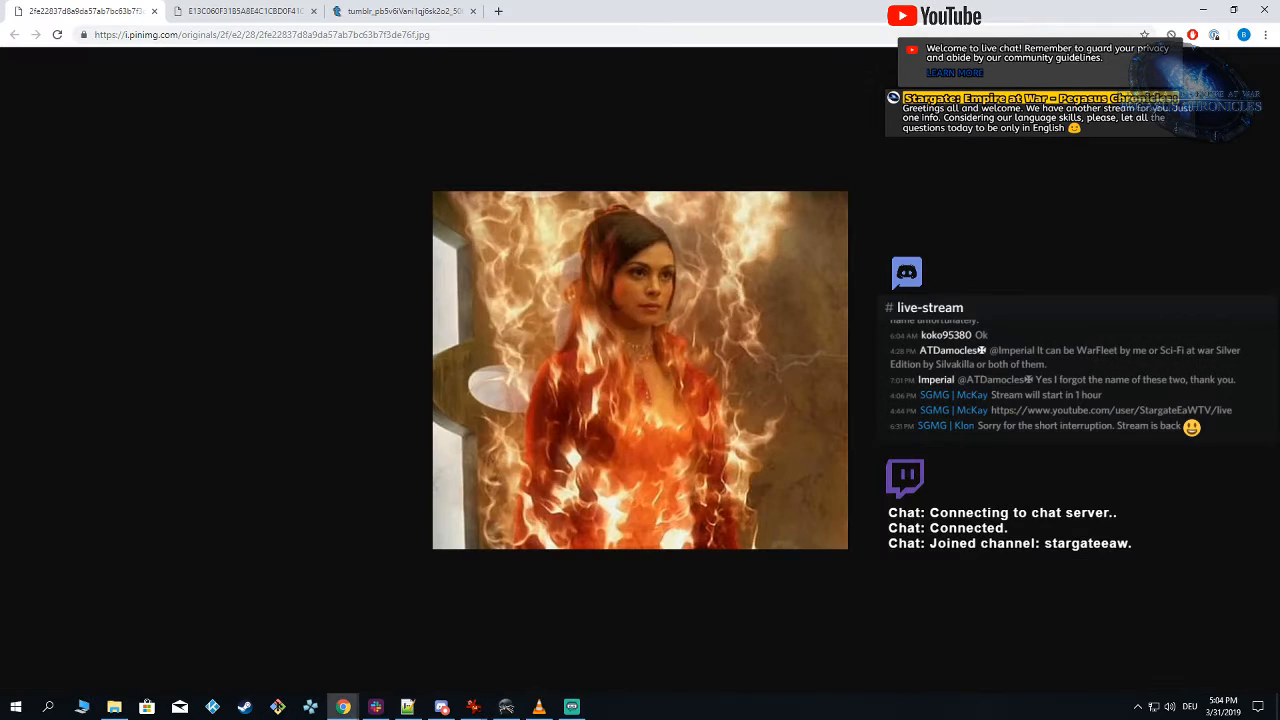
pyautogui.click(243, 14)
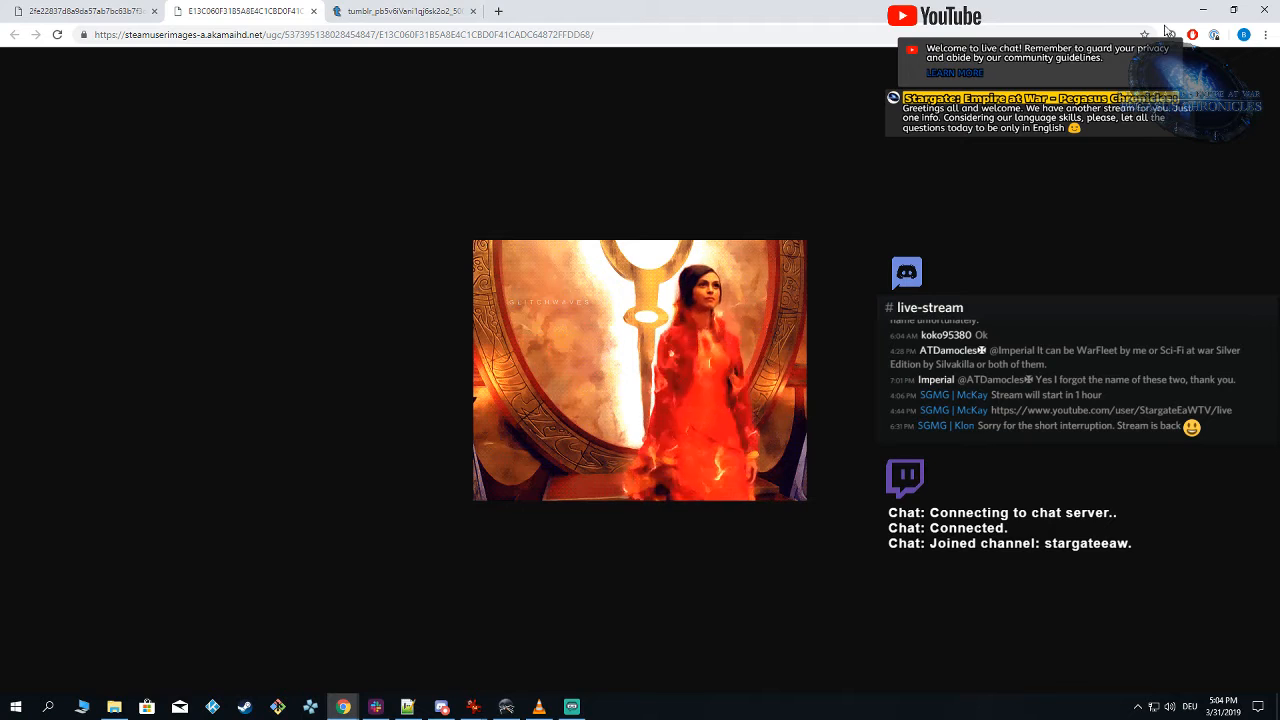
pyautogui.click(1202, 9)
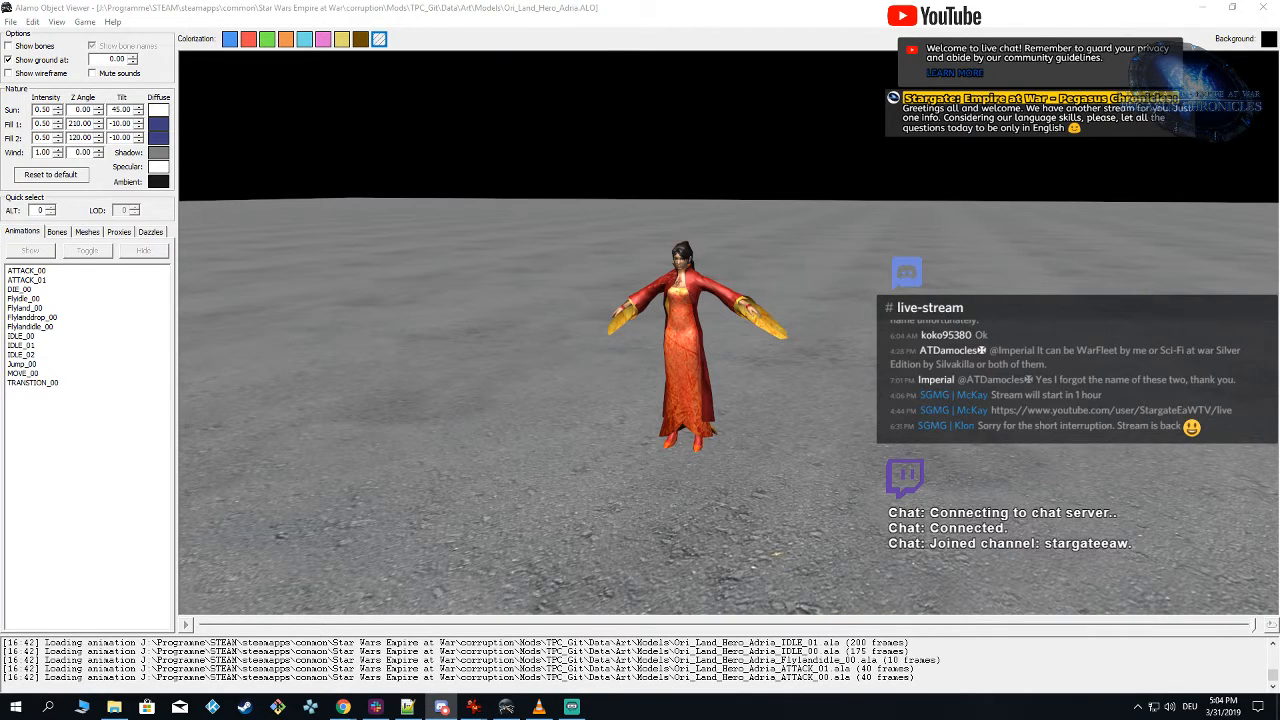
# Step: Launch the Particle Editor with a new particle system and maximize its window
pyautogui.click(507, 708)
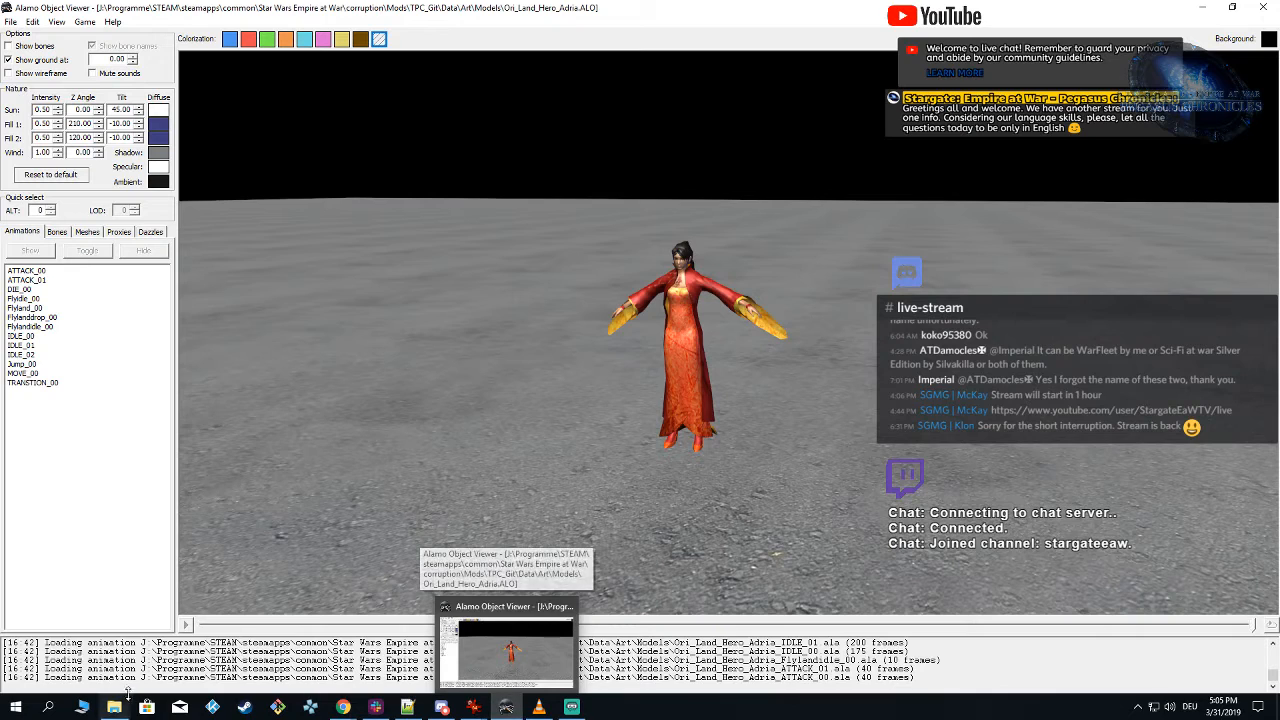
pyautogui.click(114, 709)
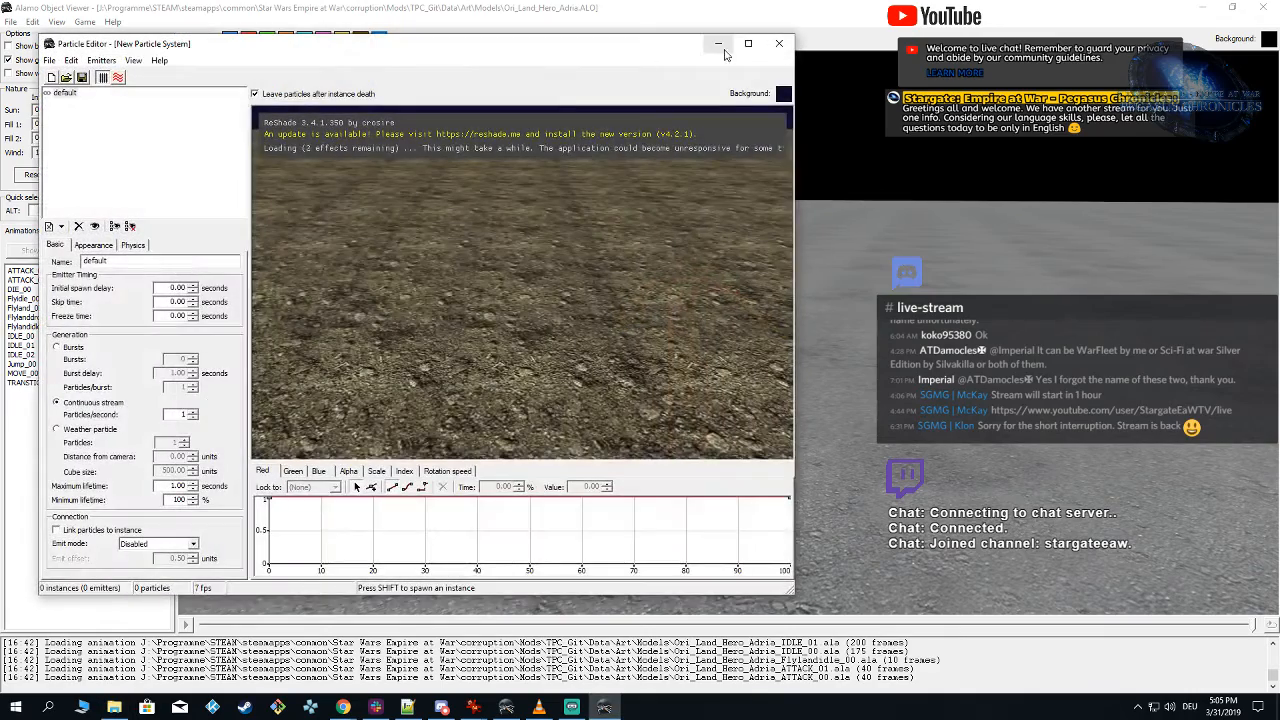
pyautogui.click(748, 44)
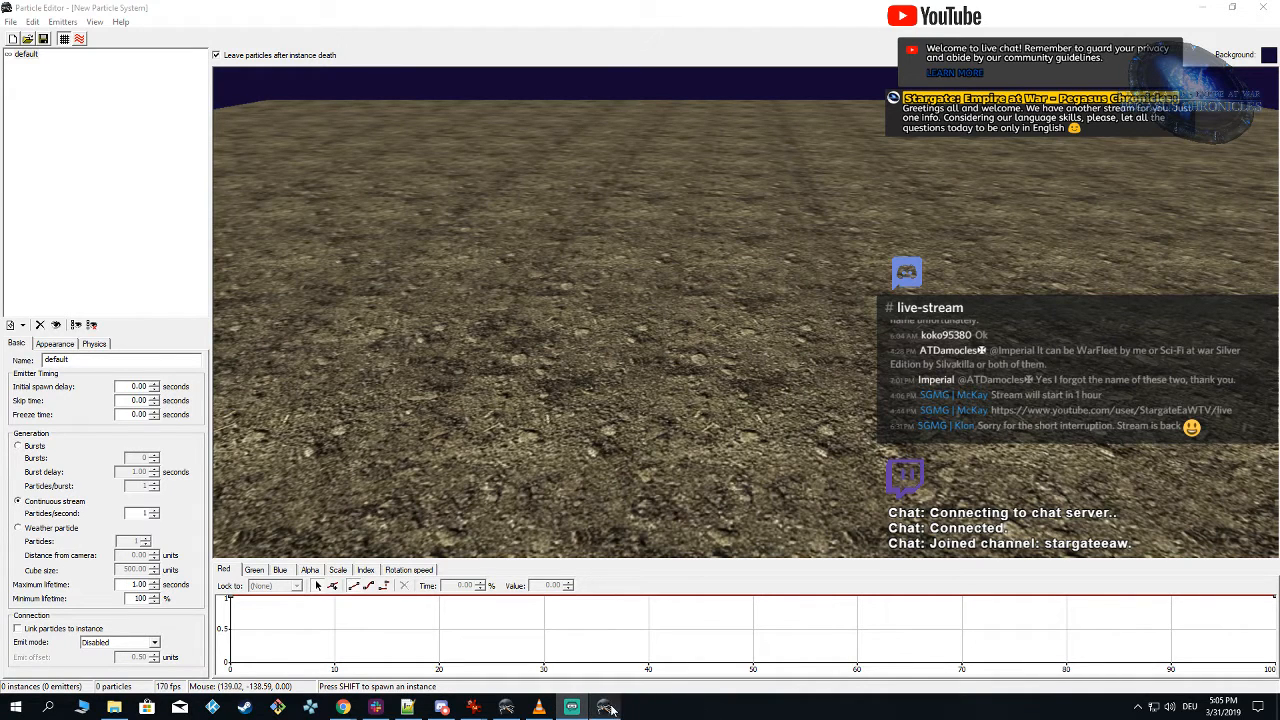
# Step: Switch to Alamo Object Viewer and check which Empire at War: Forces of Corruption mod is selected as the game source
pyautogui.moveTo(610, 708)
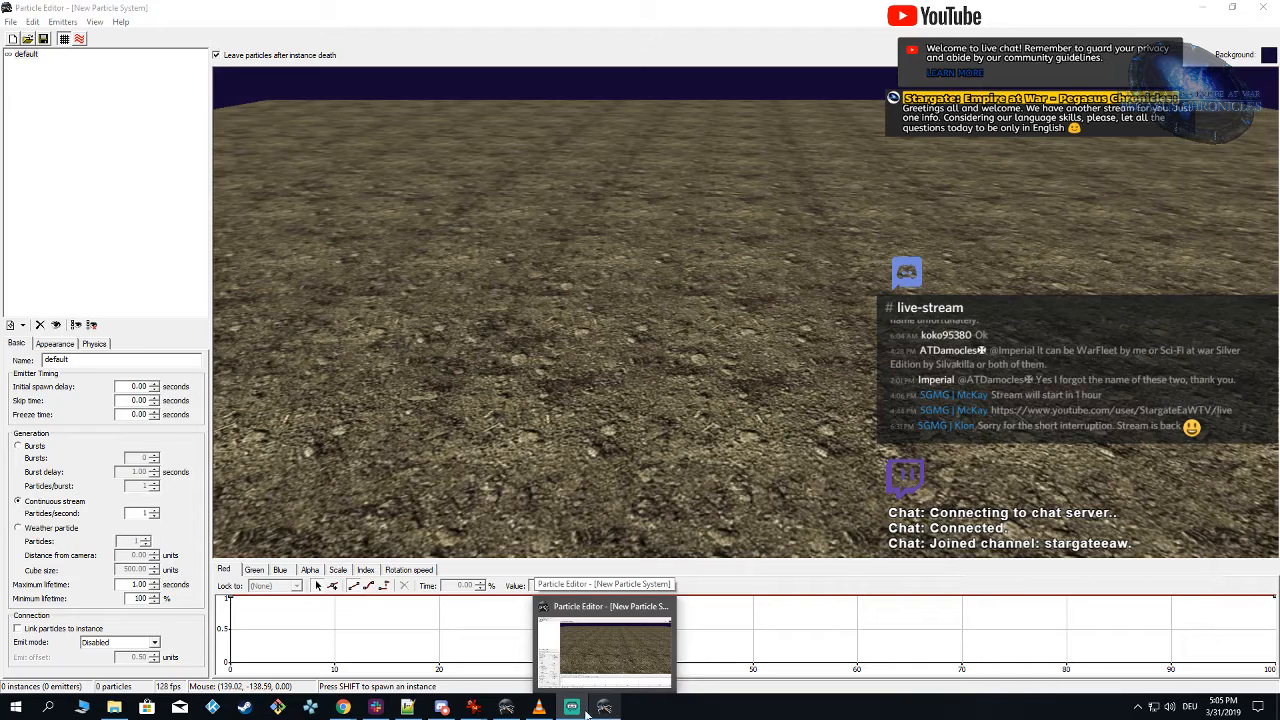
pyautogui.click(503, 708)
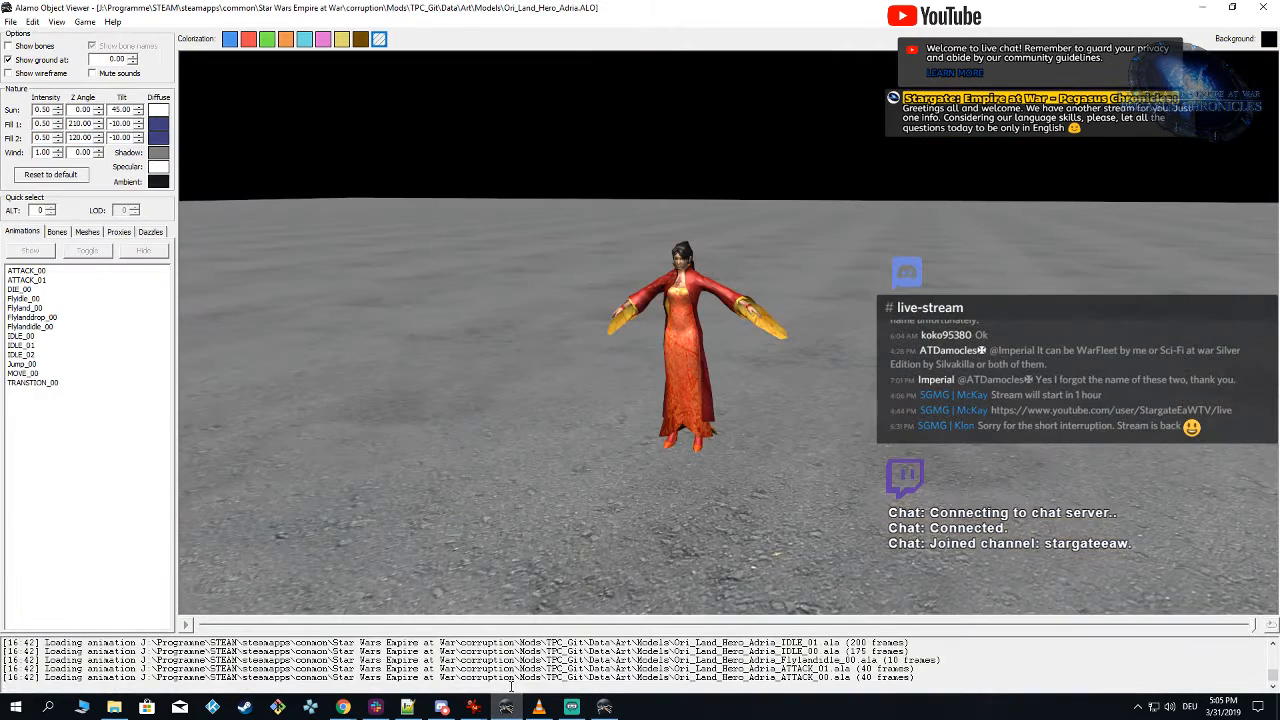
pyautogui.click(84, 22)
pyautogui.moveTo(188, 52)
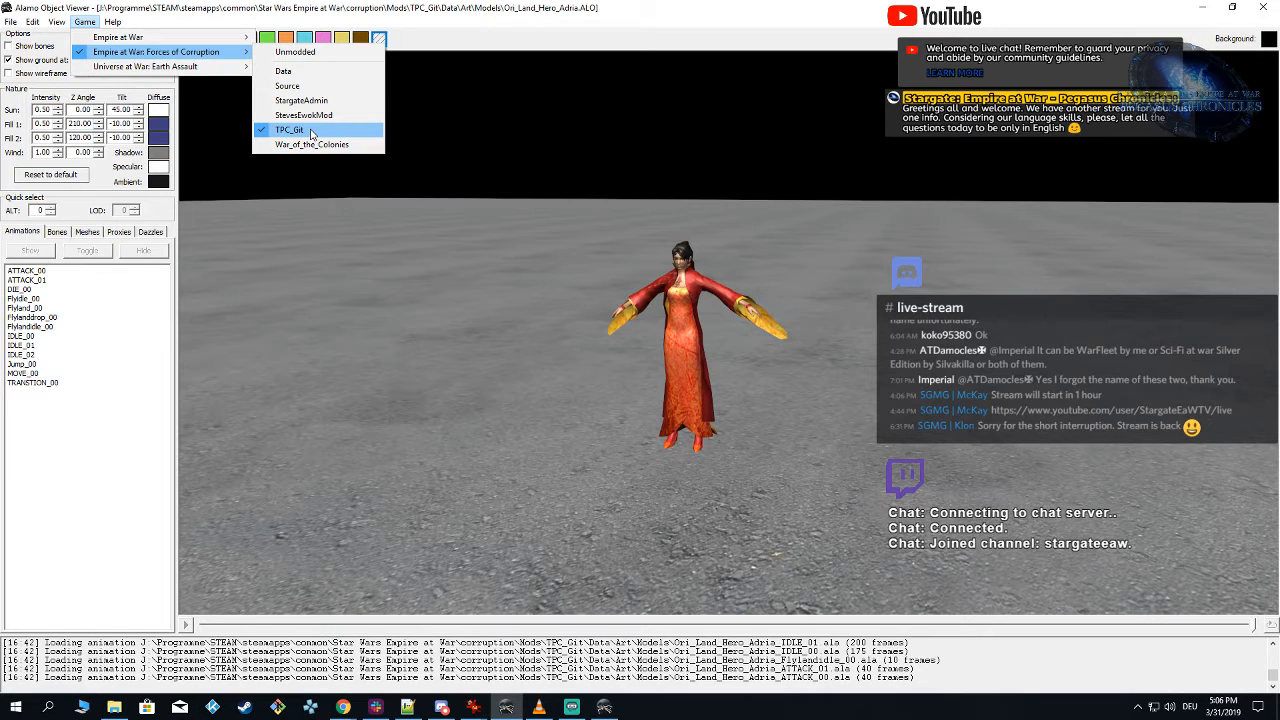
pyautogui.click(370, 394)
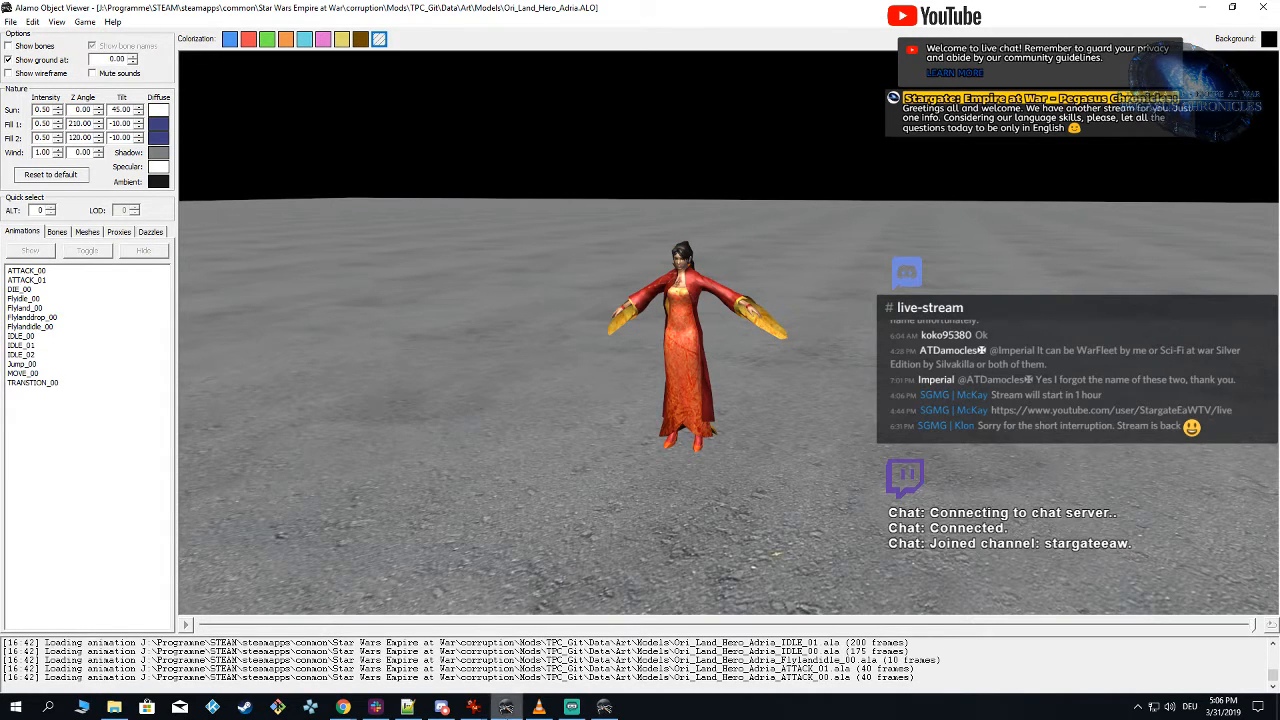
pyautogui.click(603, 708)
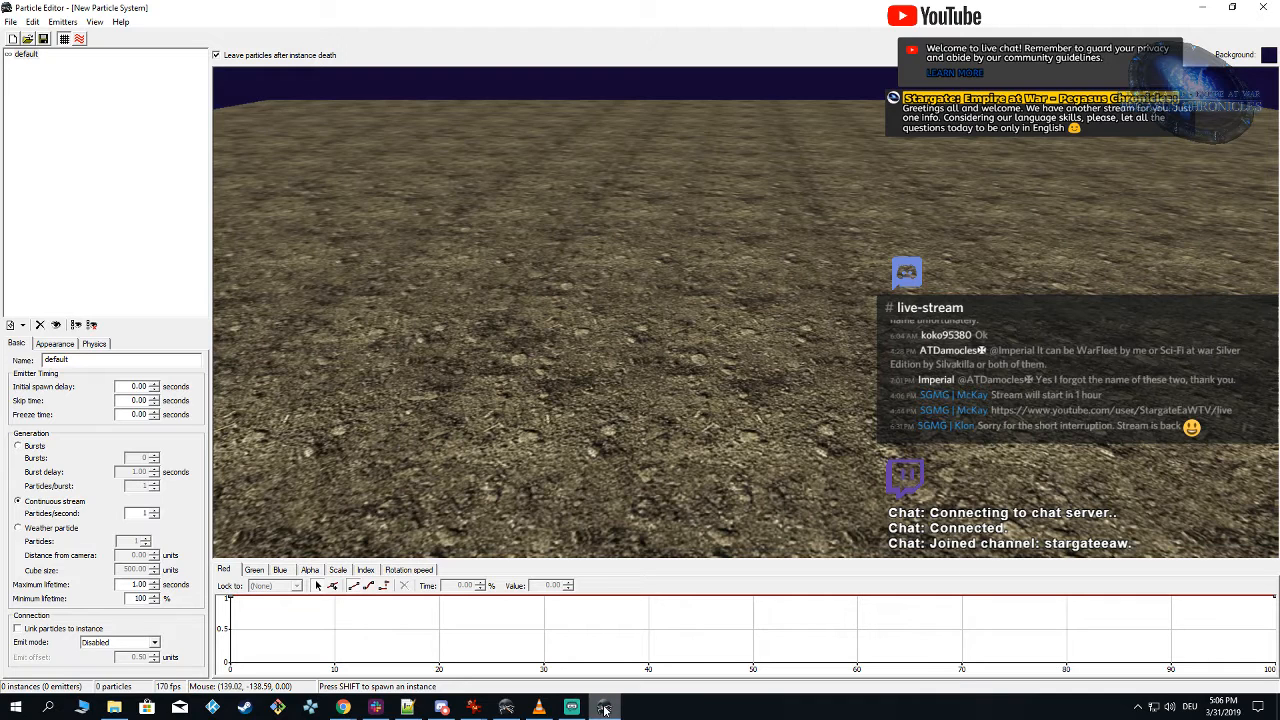
pyautogui.click(509, 708)
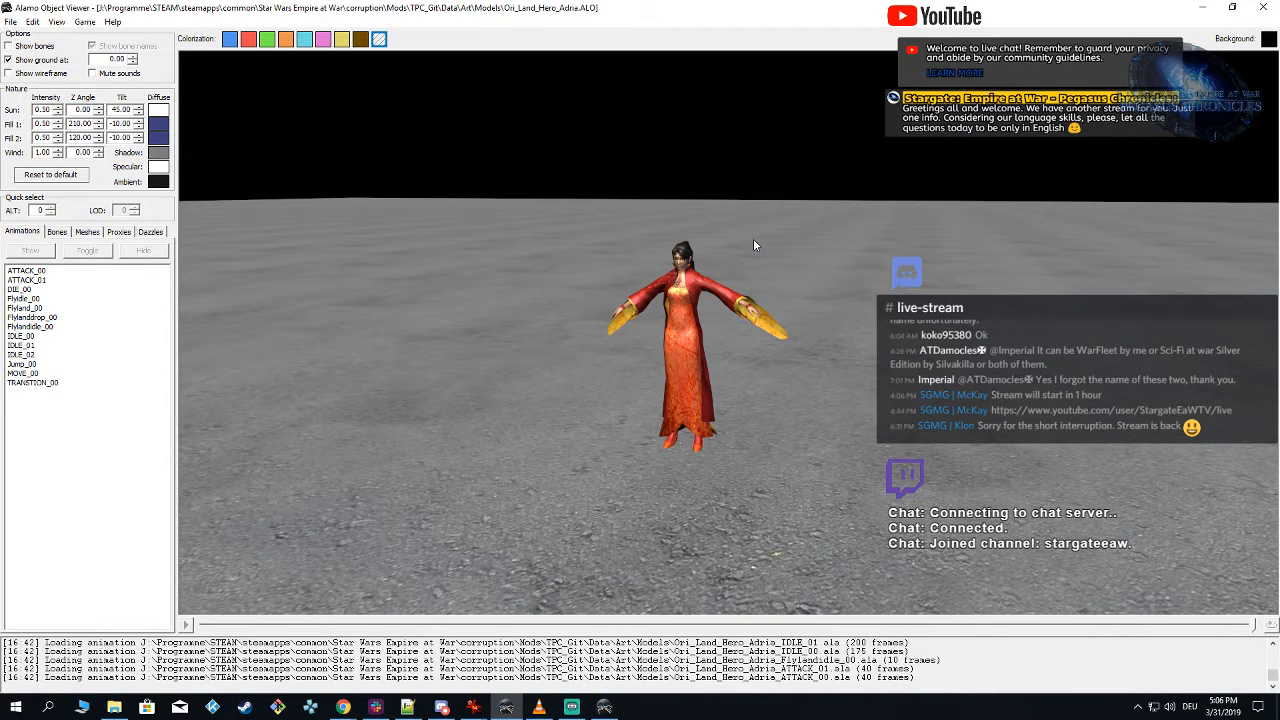
pyautogui.moveTo(755, 245); pyautogui.dragTo(762, 275)
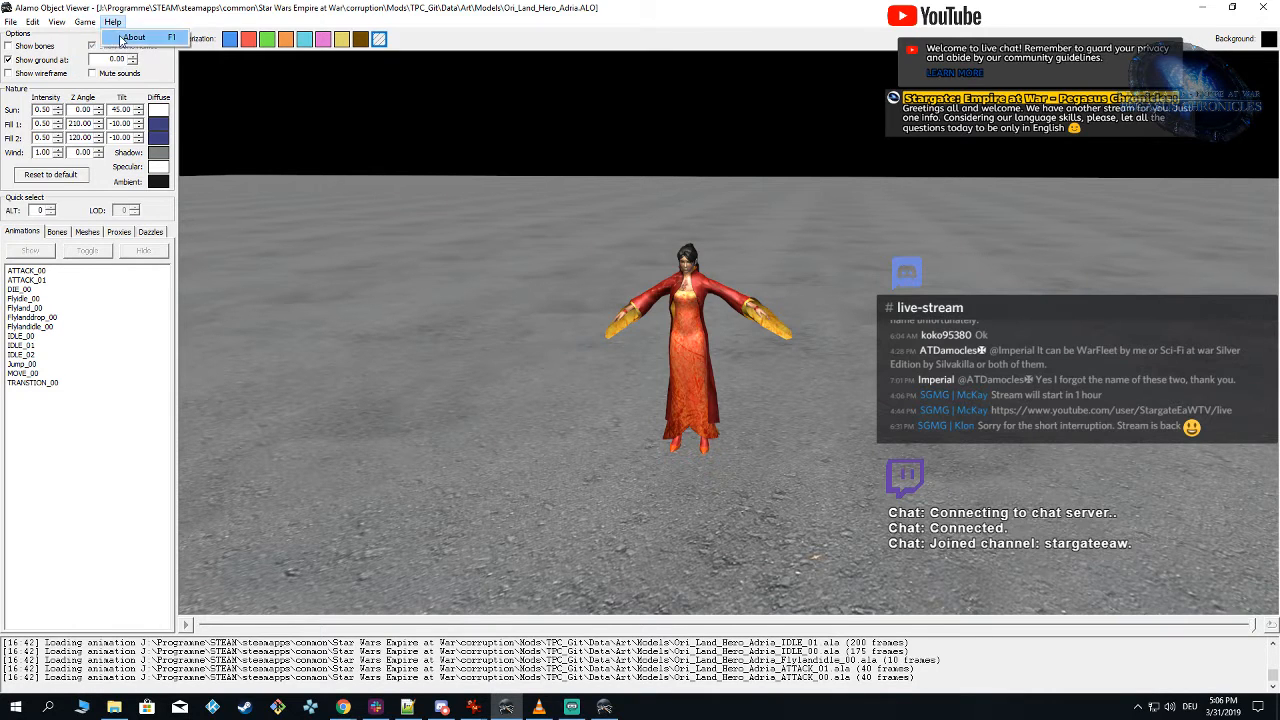
pyautogui.click(113, 22)
pyautogui.moveTo(85, 22)
pyautogui.moveTo(155, 51)
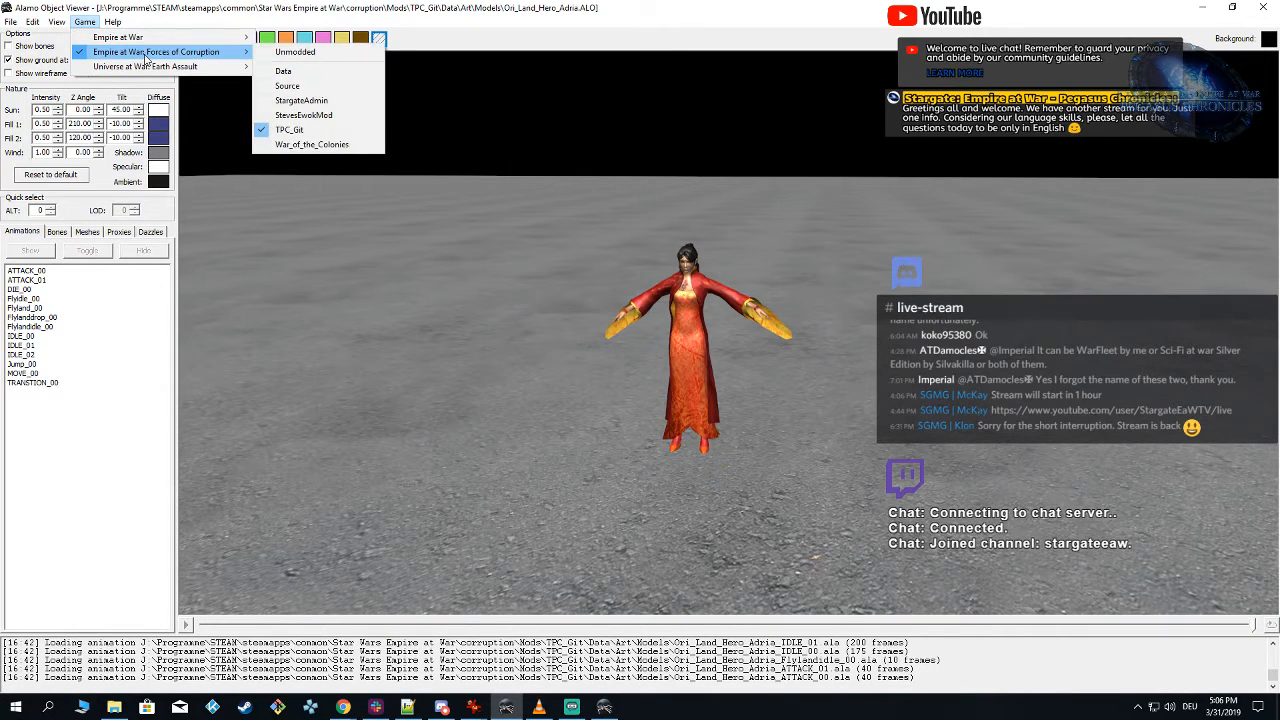
pyautogui.click(346, 163)
# Step: In the Particle Editor, set the default emitter's color texture to P_particle_master.dds from the TPC_Git mod's Art\Textures folder
pyautogui.click(506, 707)
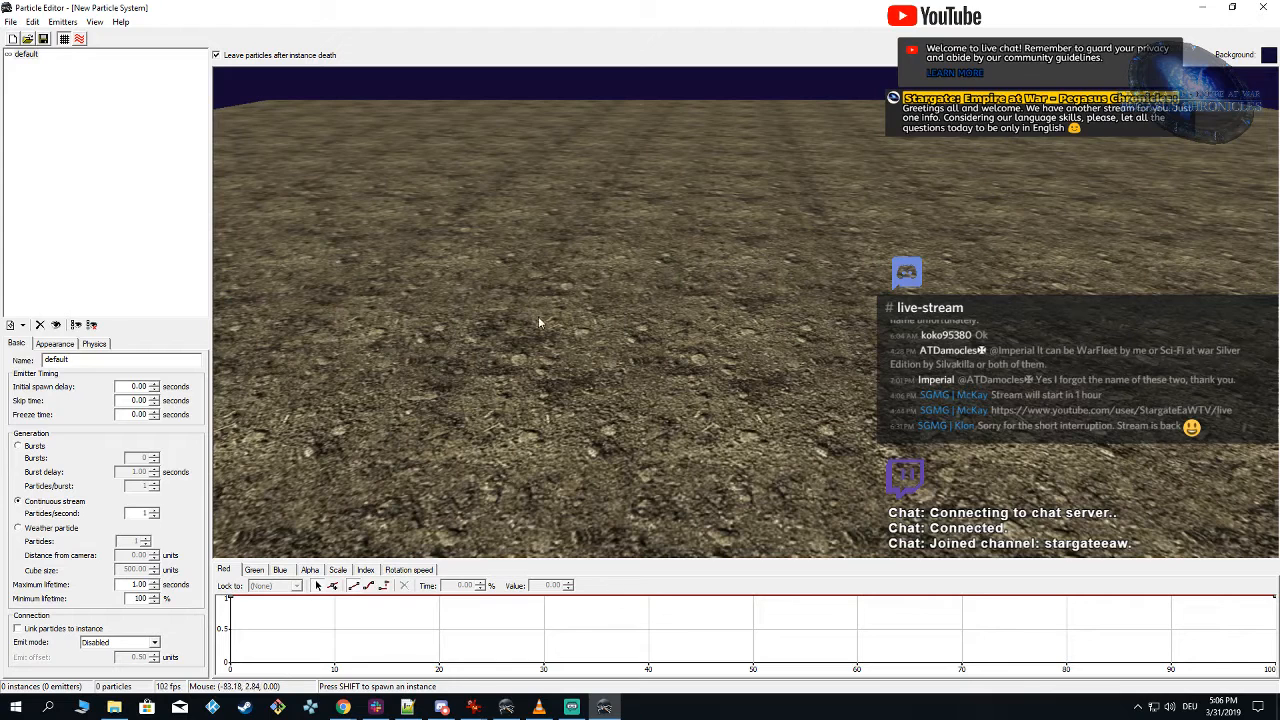
pyautogui.click(57, 343)
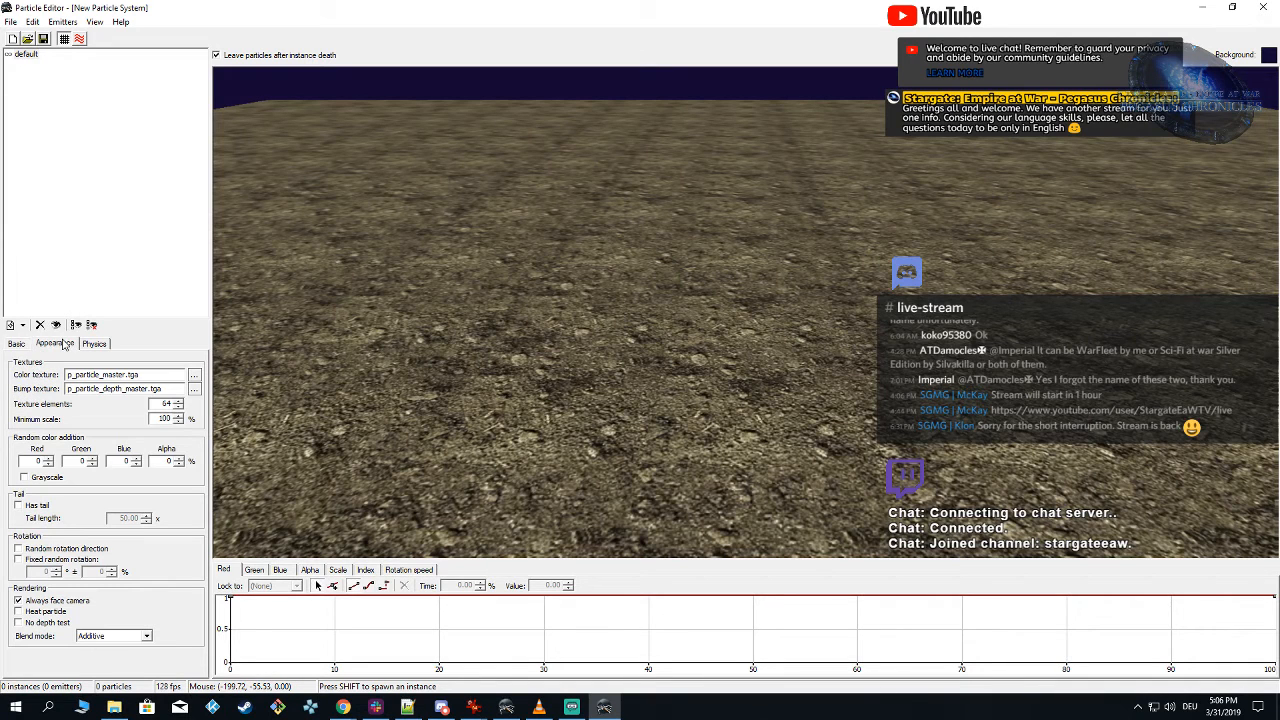
pyautogui.click(194, 375)
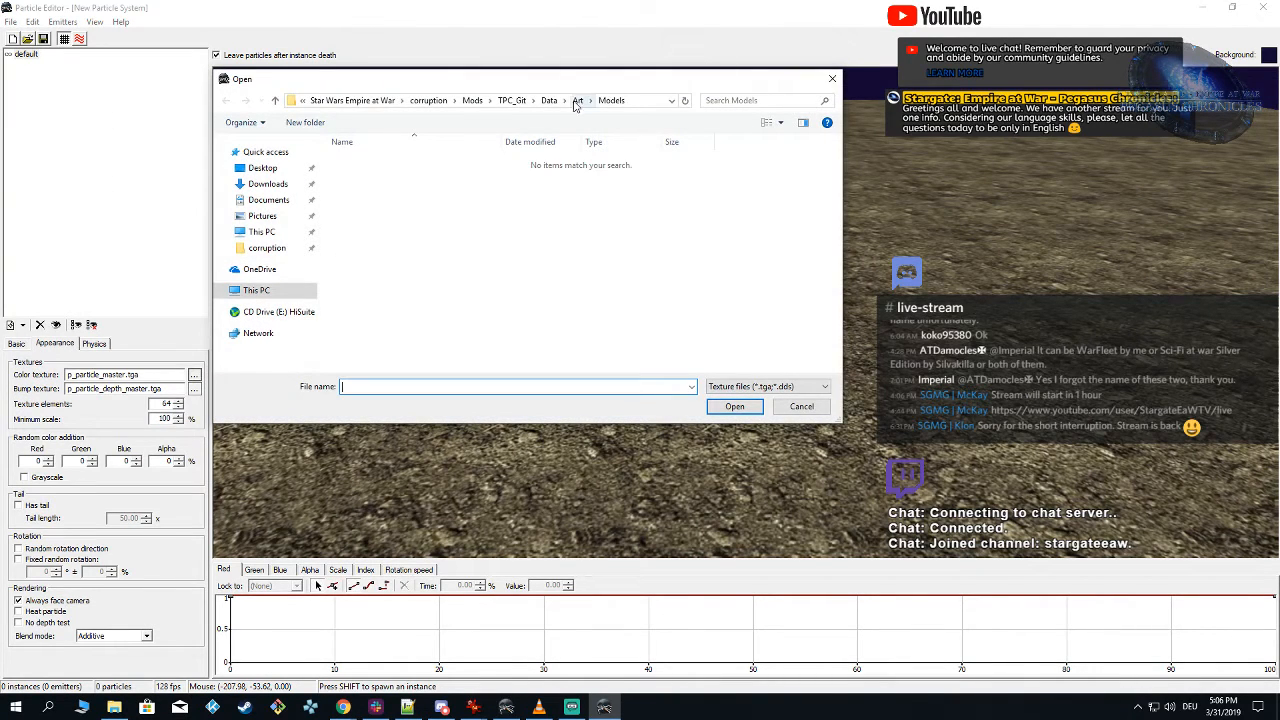
pyautogui.click(577, 100)
pyautogui.doubleClick(373, 216)
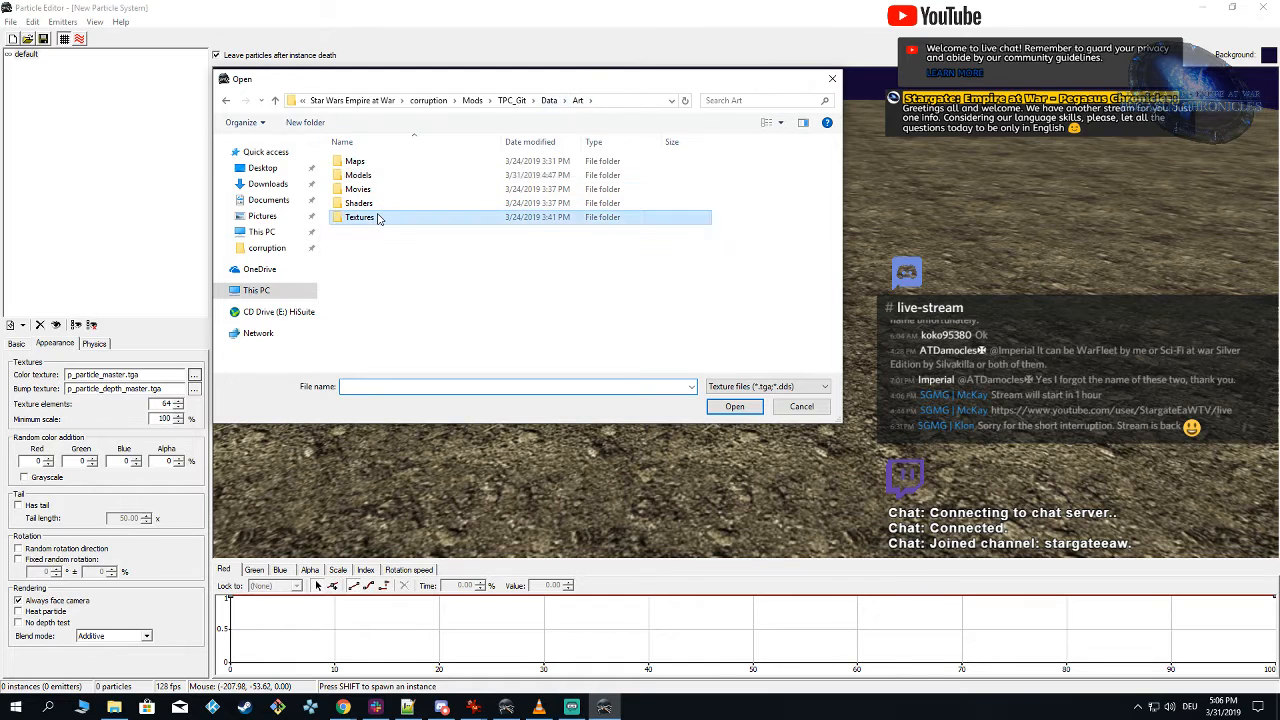
pyautogui.click(447, 197)
pyautogui.press('p')
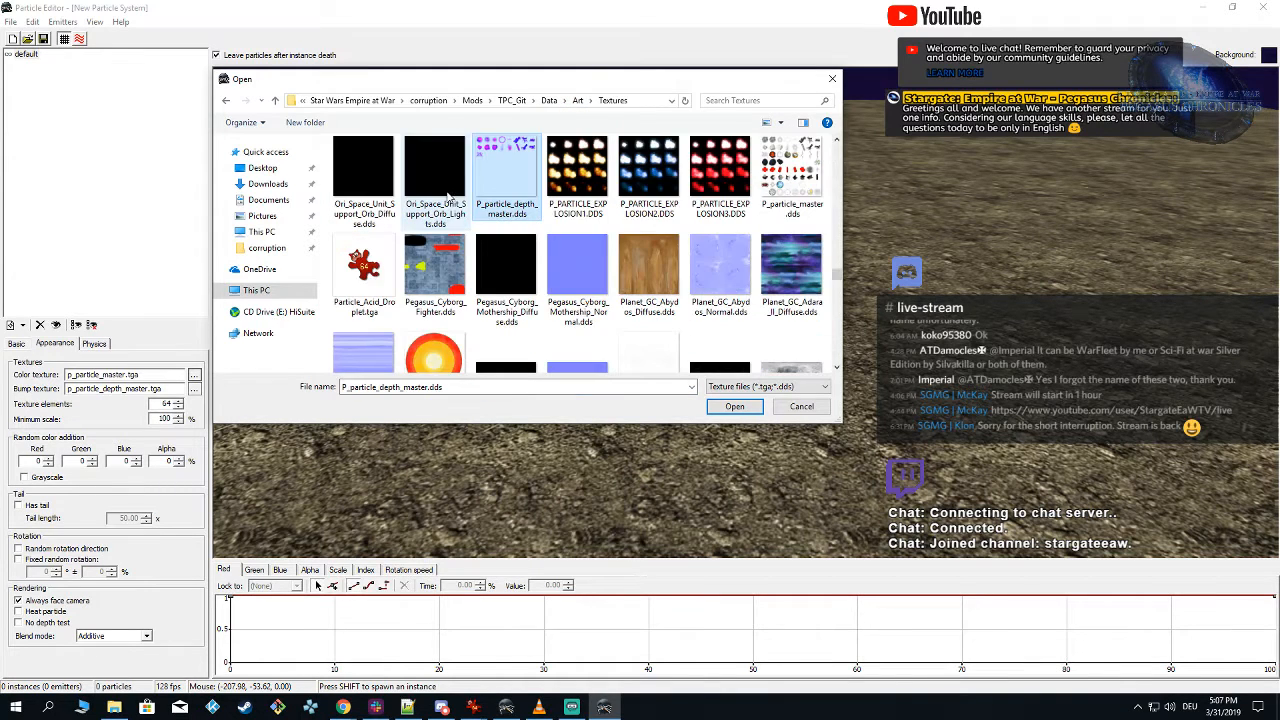
pyautogui.click(810, 200)
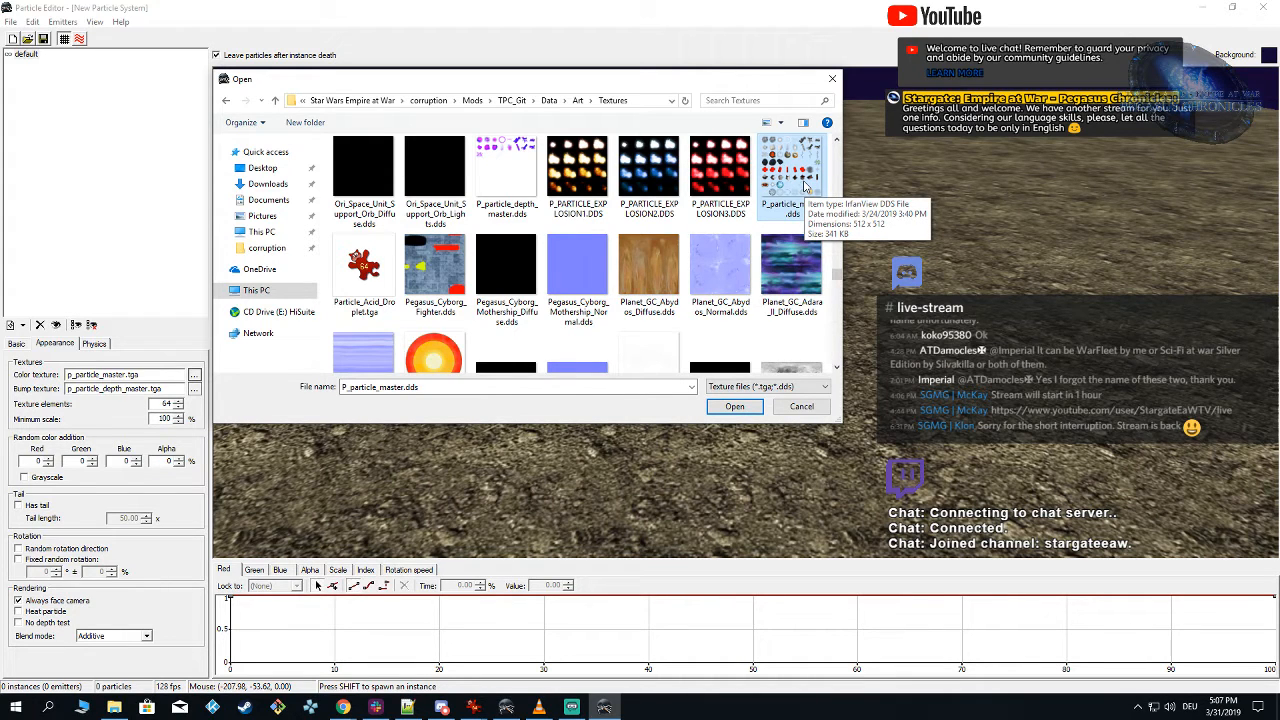
pyautogui.doubleClick(805, 182)
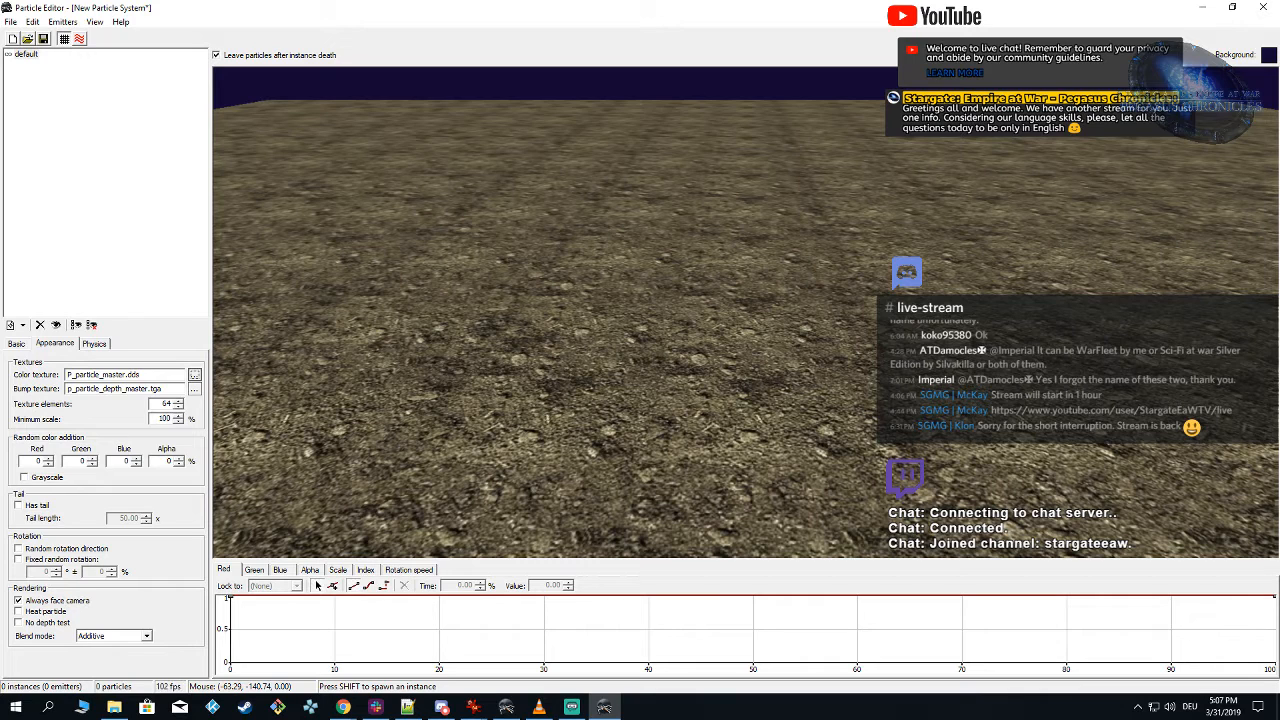
# Step: Compare the Particle Editor's texture element setting with the P_particle_master.dds and P_PARTICLE_EXPLOSION1.DDS grids in IrfanView, then close the explosion image
pyautogui.hotkey('alt', 'Tab')
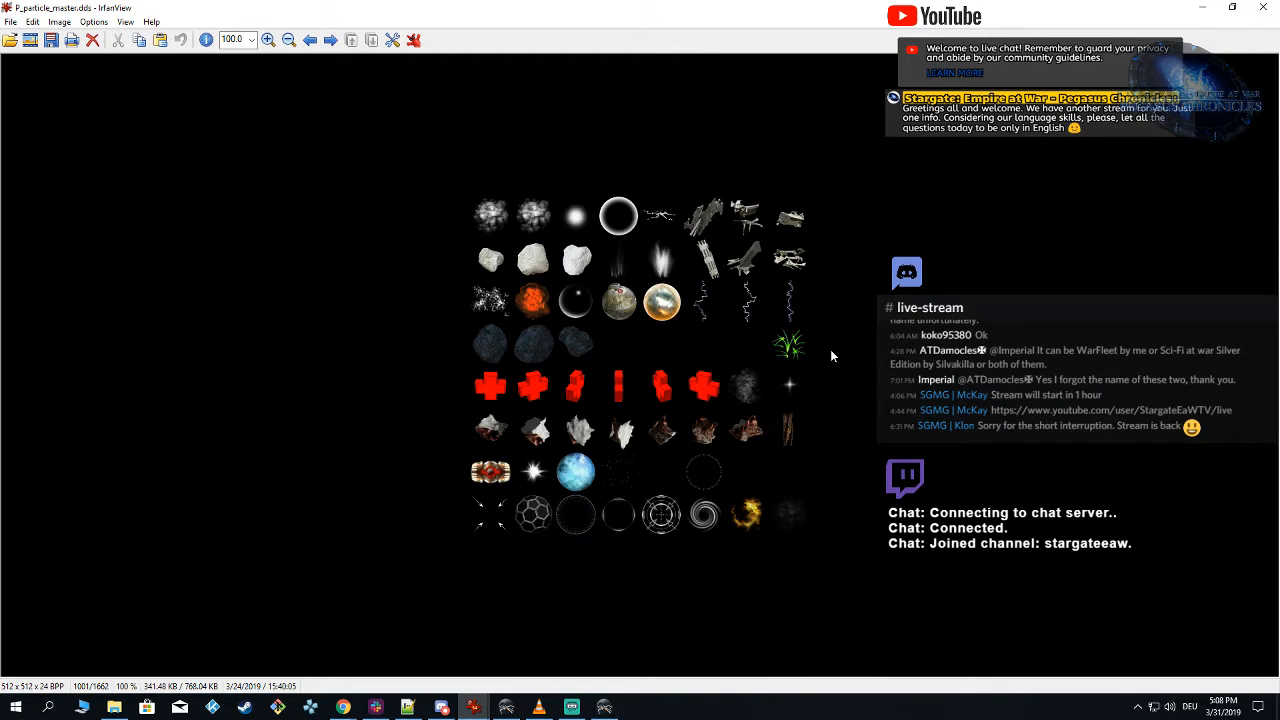
pyautogui.click(604, 707)
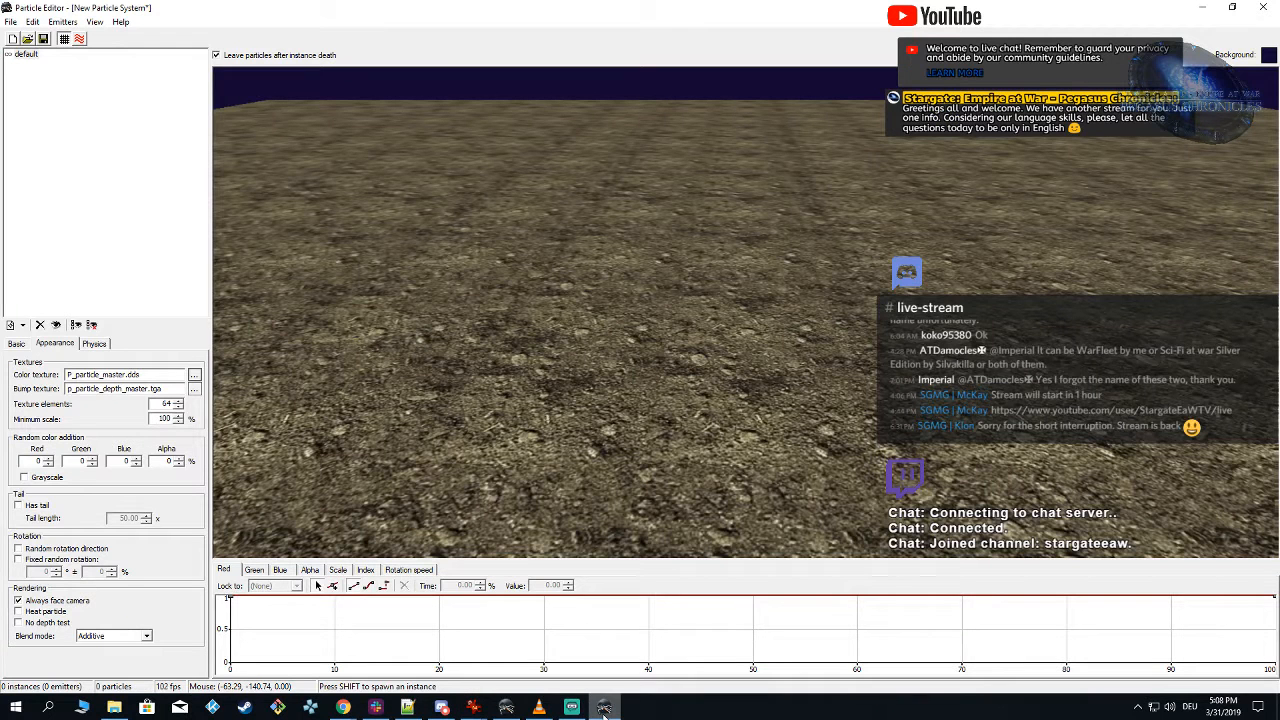
pyautogui.doubleClick(164, 403)
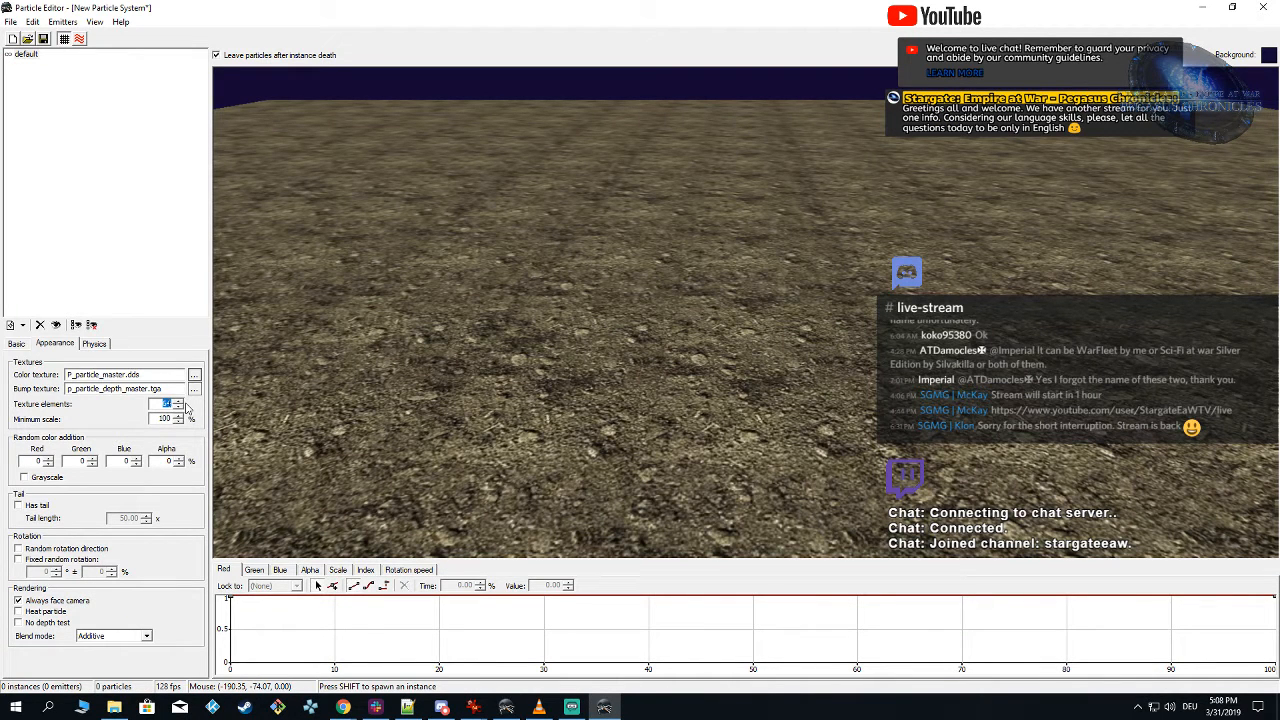
pyautogui.click(604, 707)
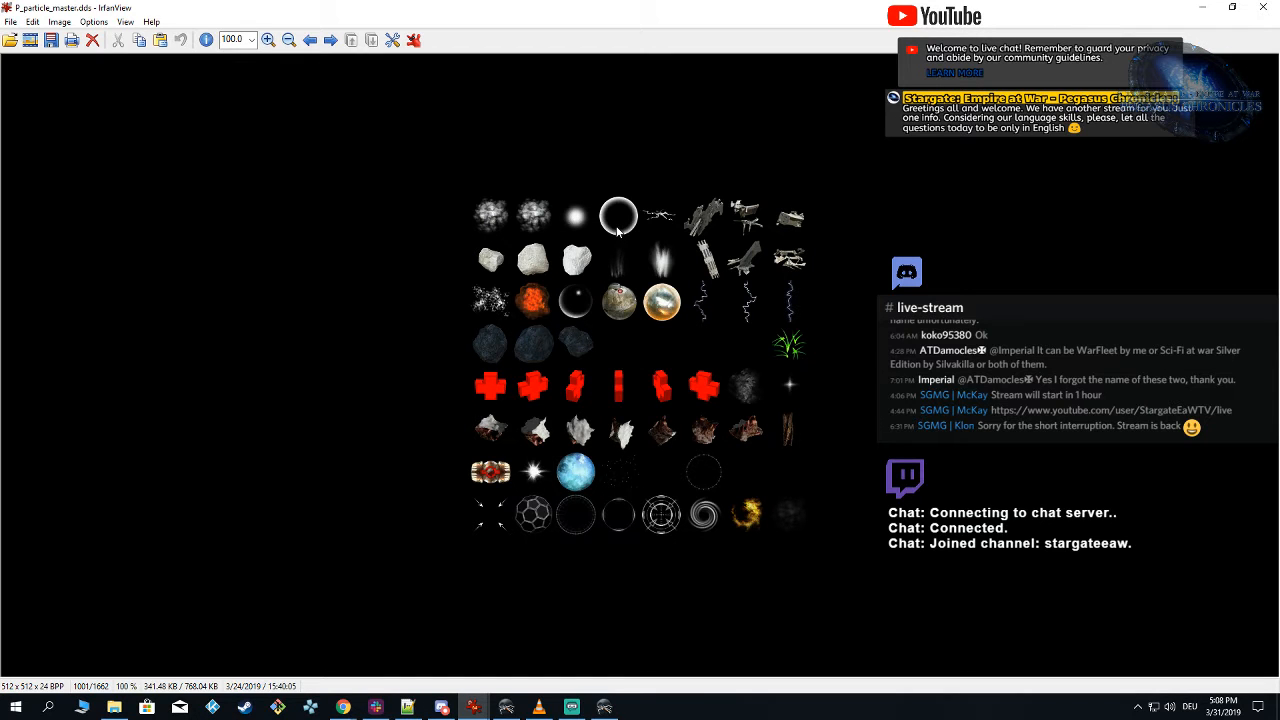
pyautogui.moveTo(473, 707)
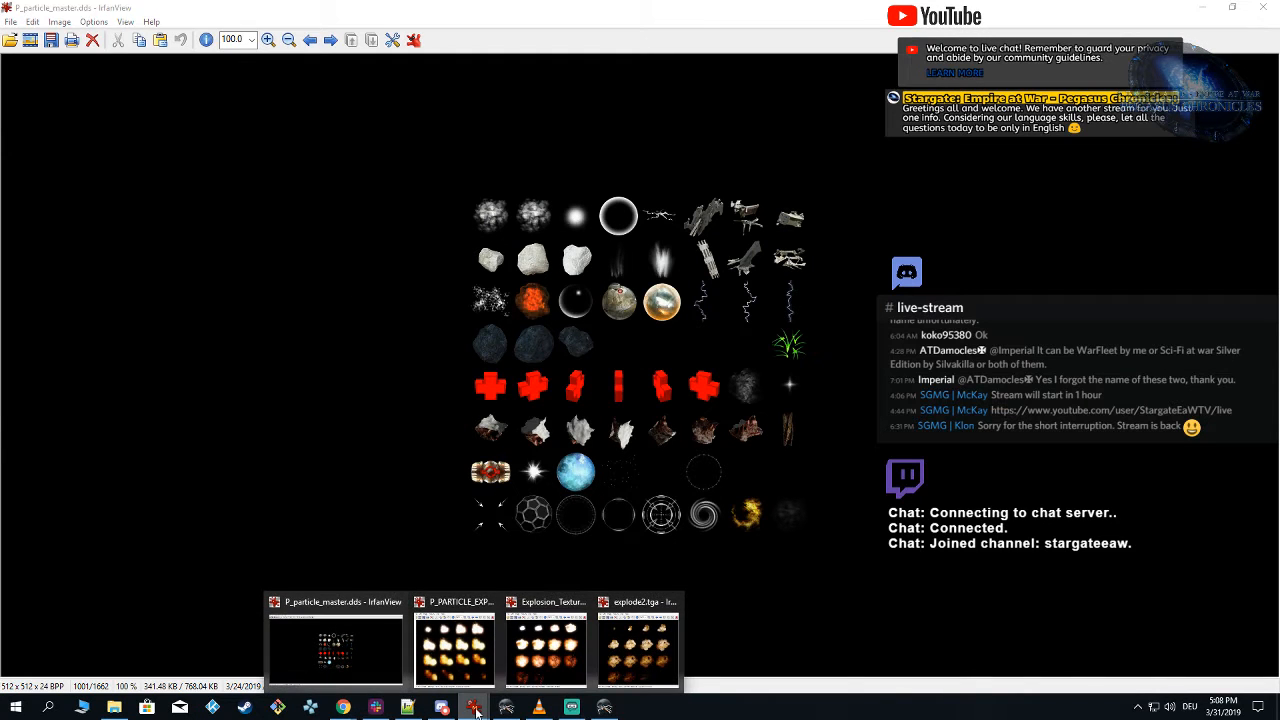
pyautogui.moveTo(614, 668)
pyautogui.click(454, 648)
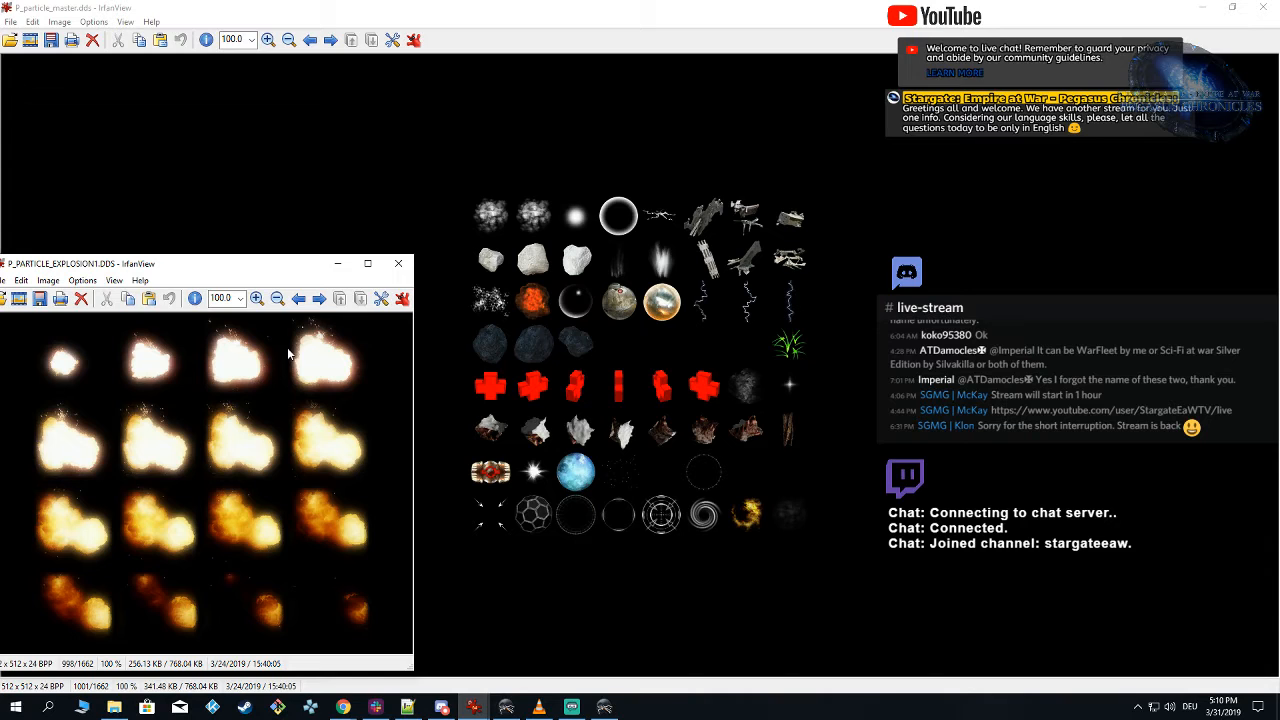
pyautogui.click(398, 263)
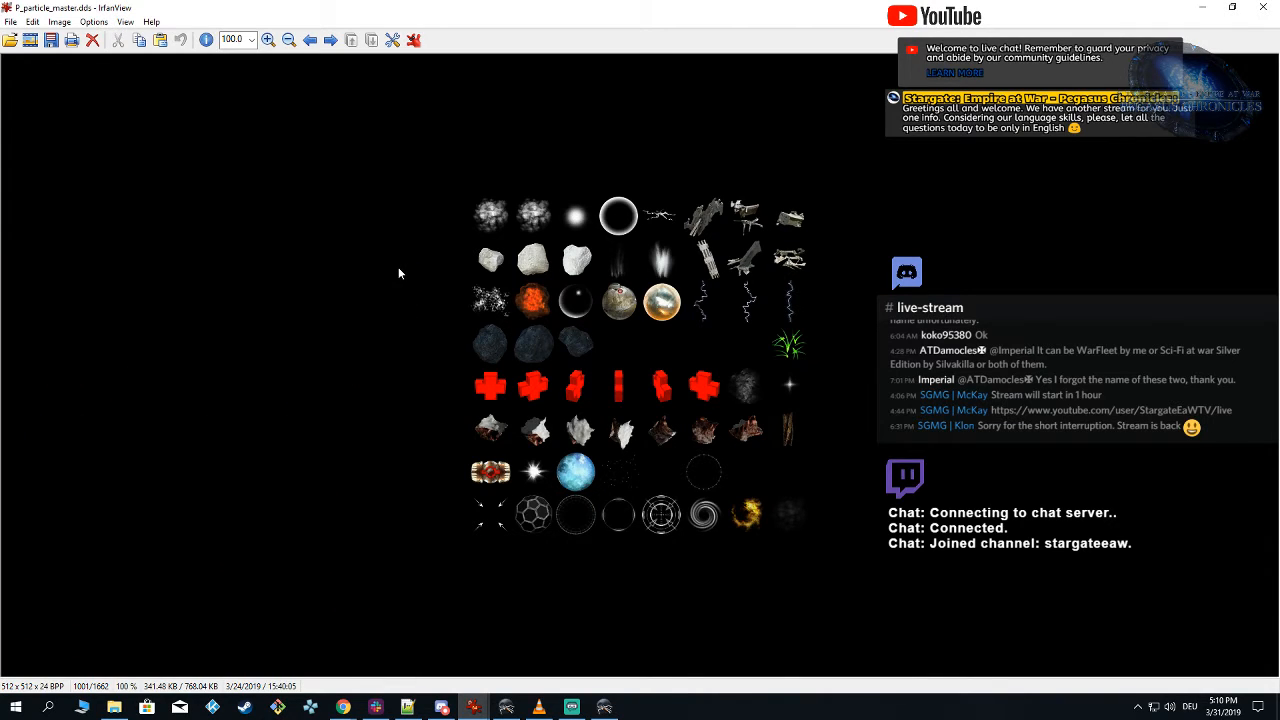
# Step: Return to the Particle Editor, spawn an instance of the particle system in the preview, and show the emitter's index curve
pyautogui.click(604, 708)
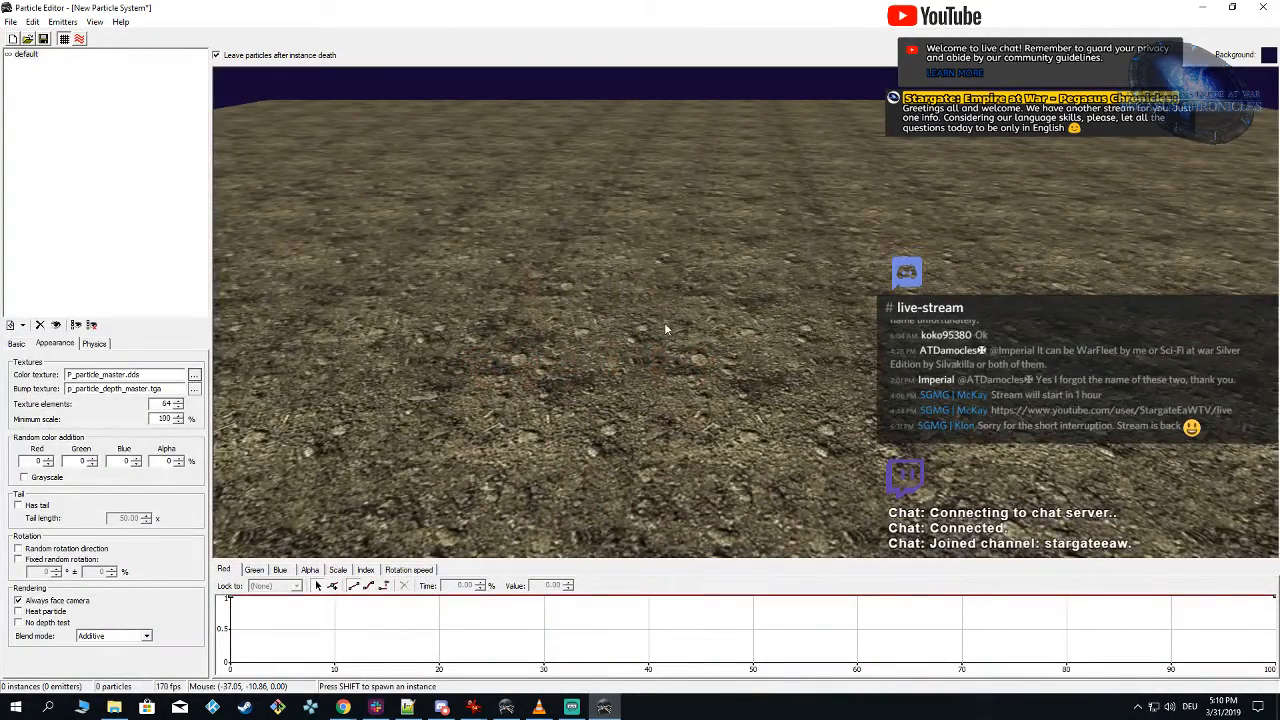
pyautogui.press('shift')
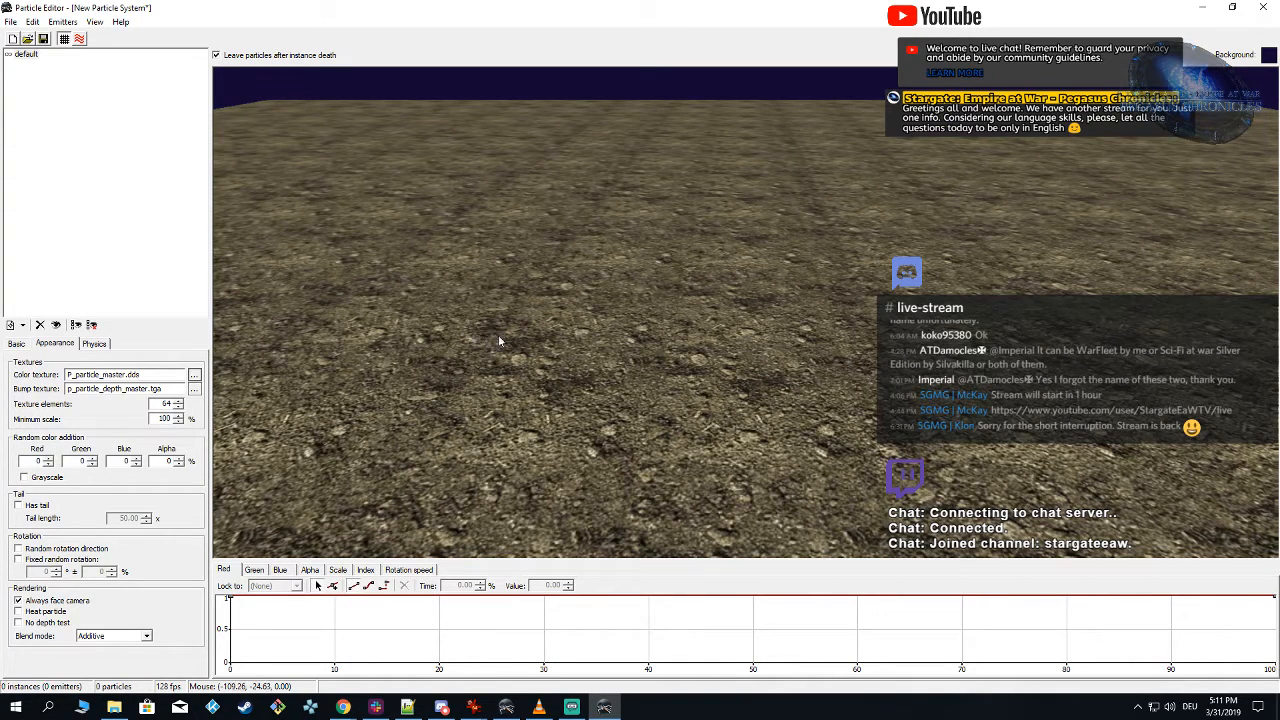
pyautogui.click(366, 570)
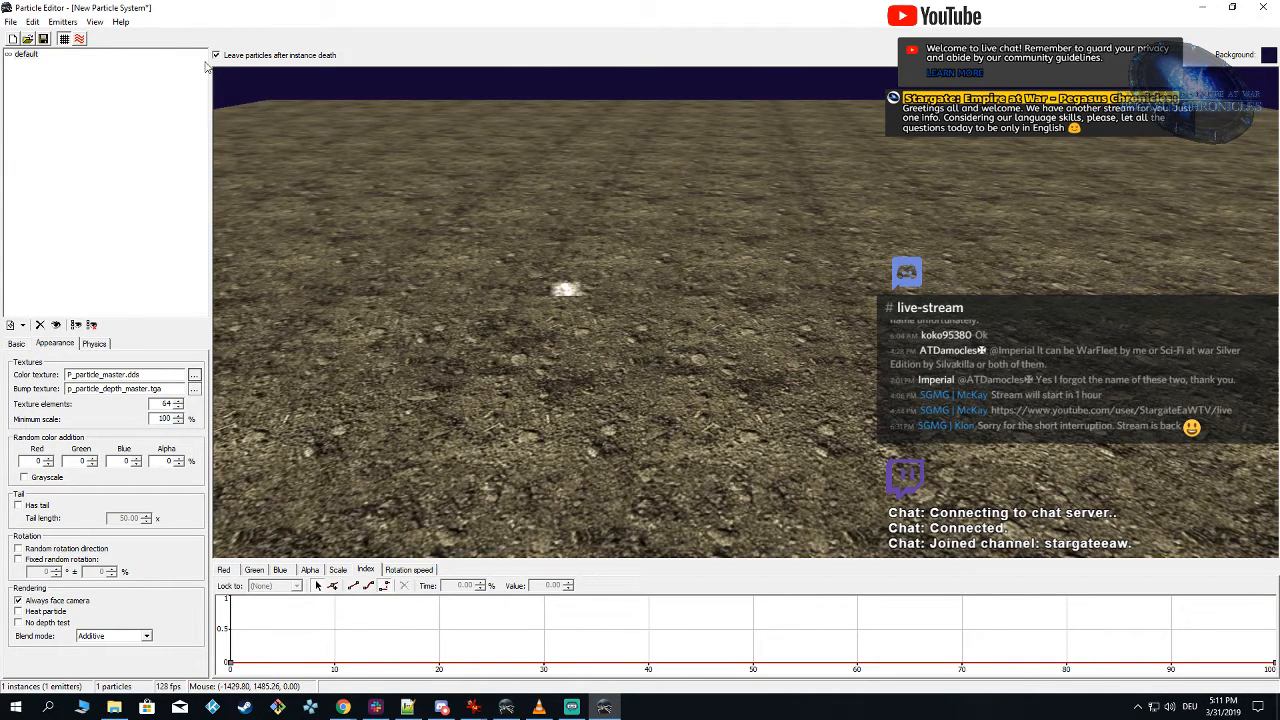
# Step: Hide the ground in the preview and set the preview background color to black
pyautogui.click(63, 39)
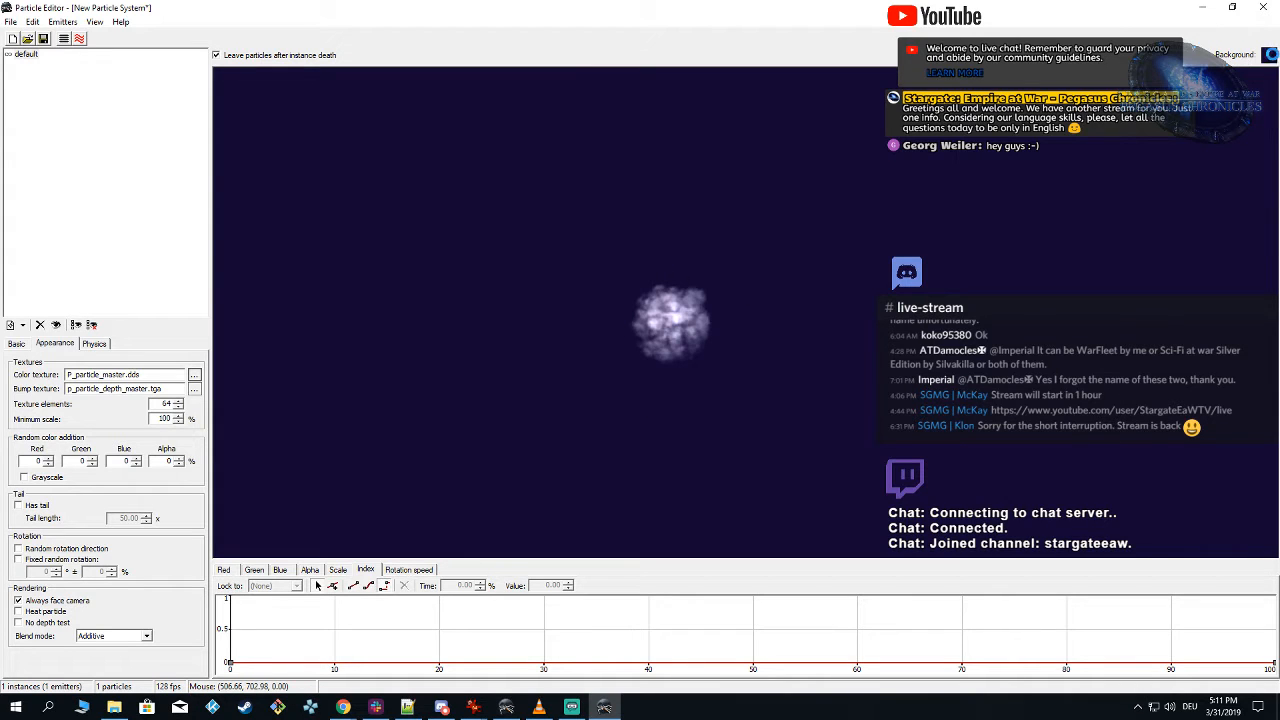
pyautogui.click(1270, 56)
pyautogui.click(20, 197)
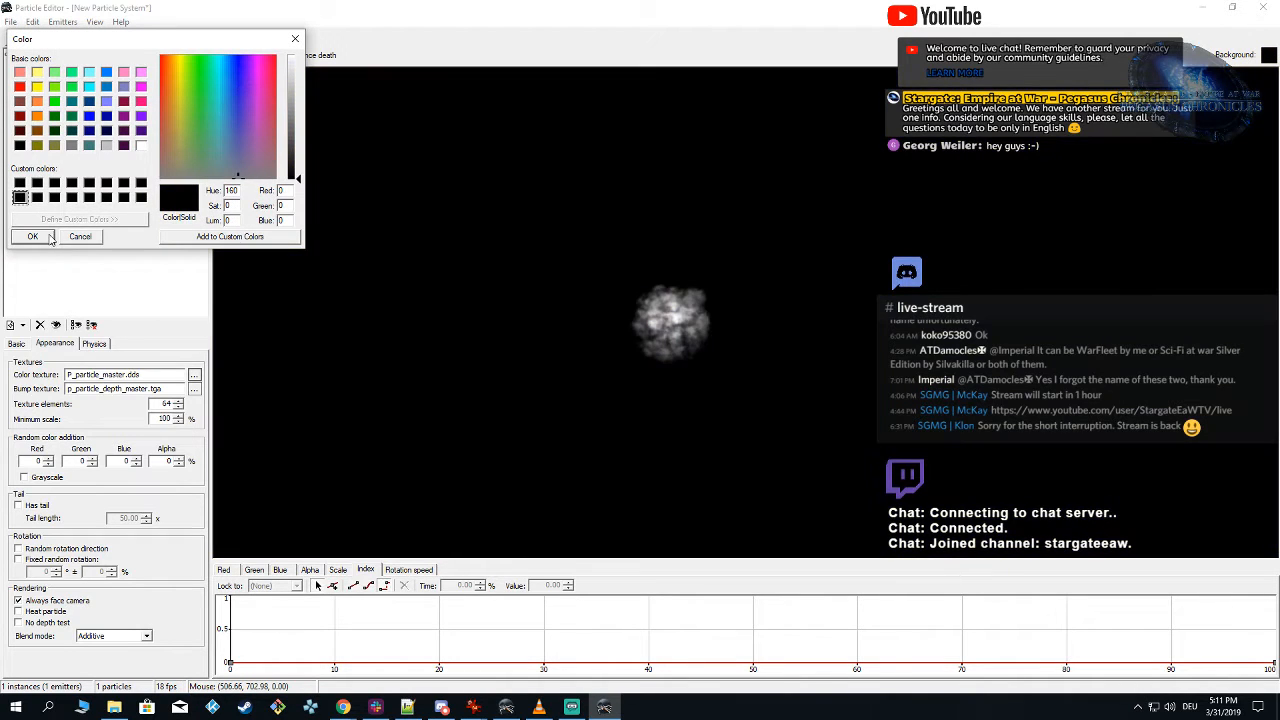
pyautogui.click(38, 237)
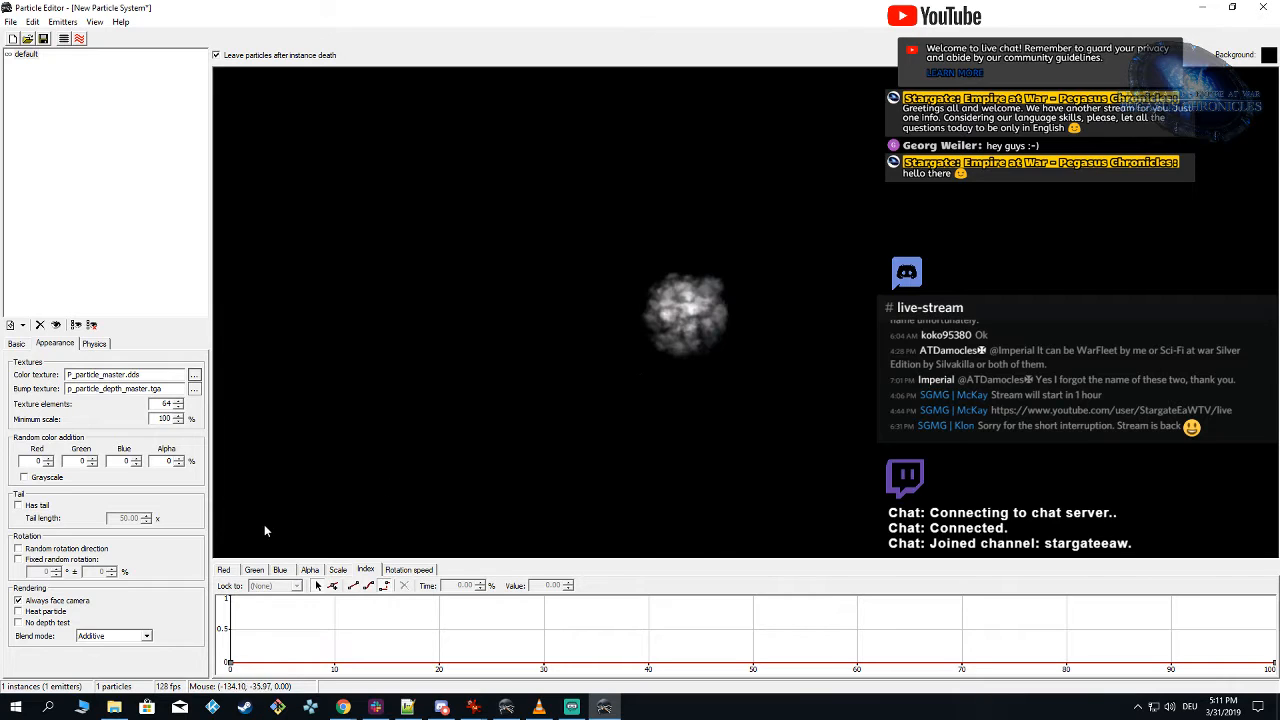
# Step: Unlock the emitter's blue color curve from the red curve by setting its lock to (None)
pyautogui.click(226, 570)
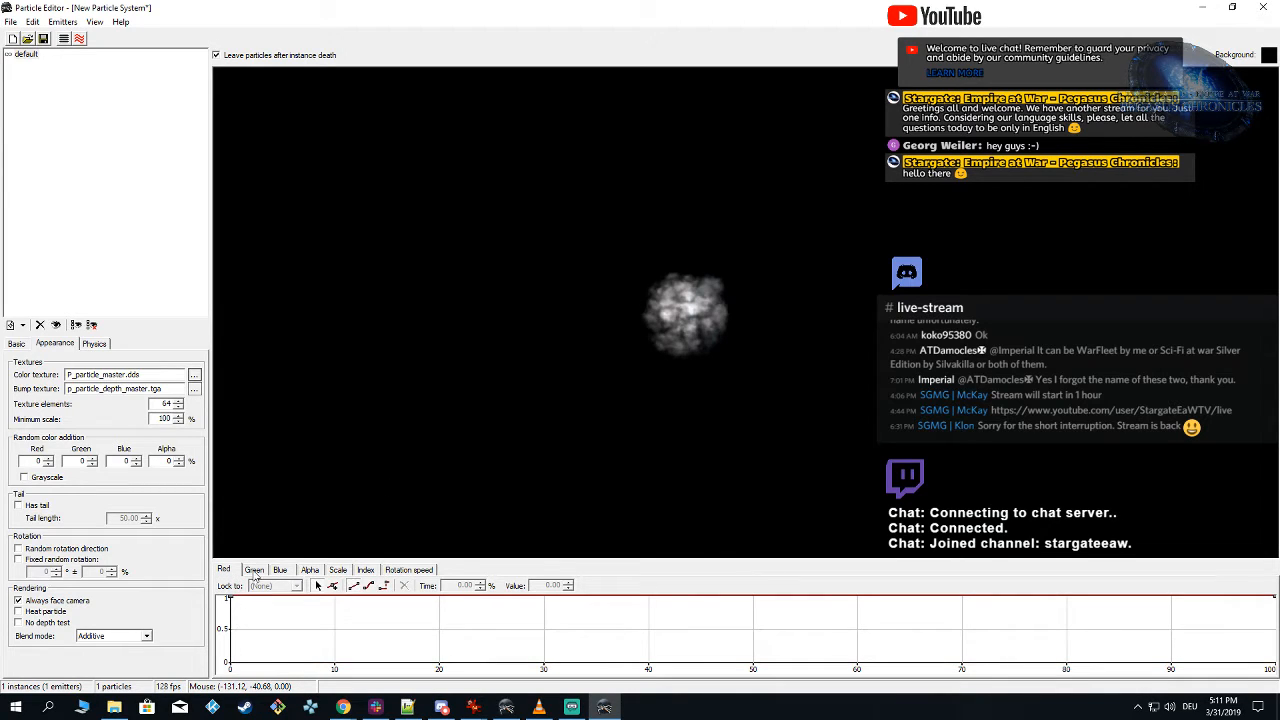
pyautogui.click(284, 572)
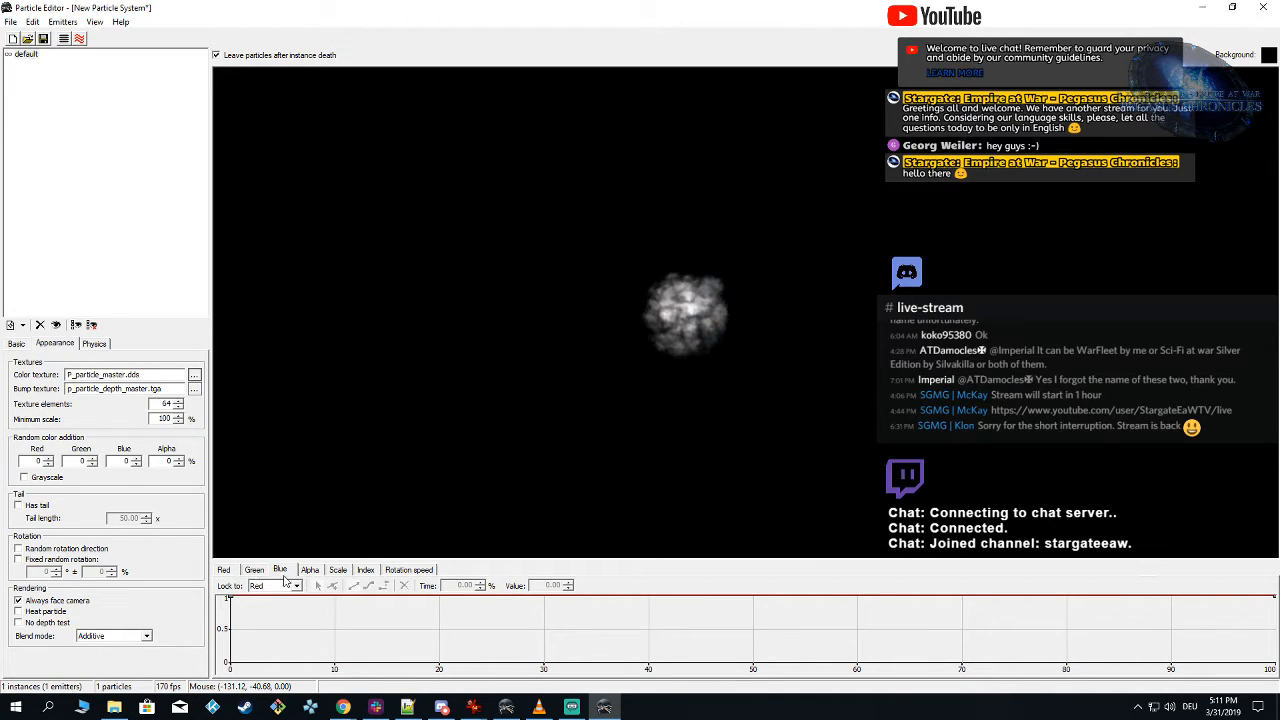
pyautogui.click(276, 586)
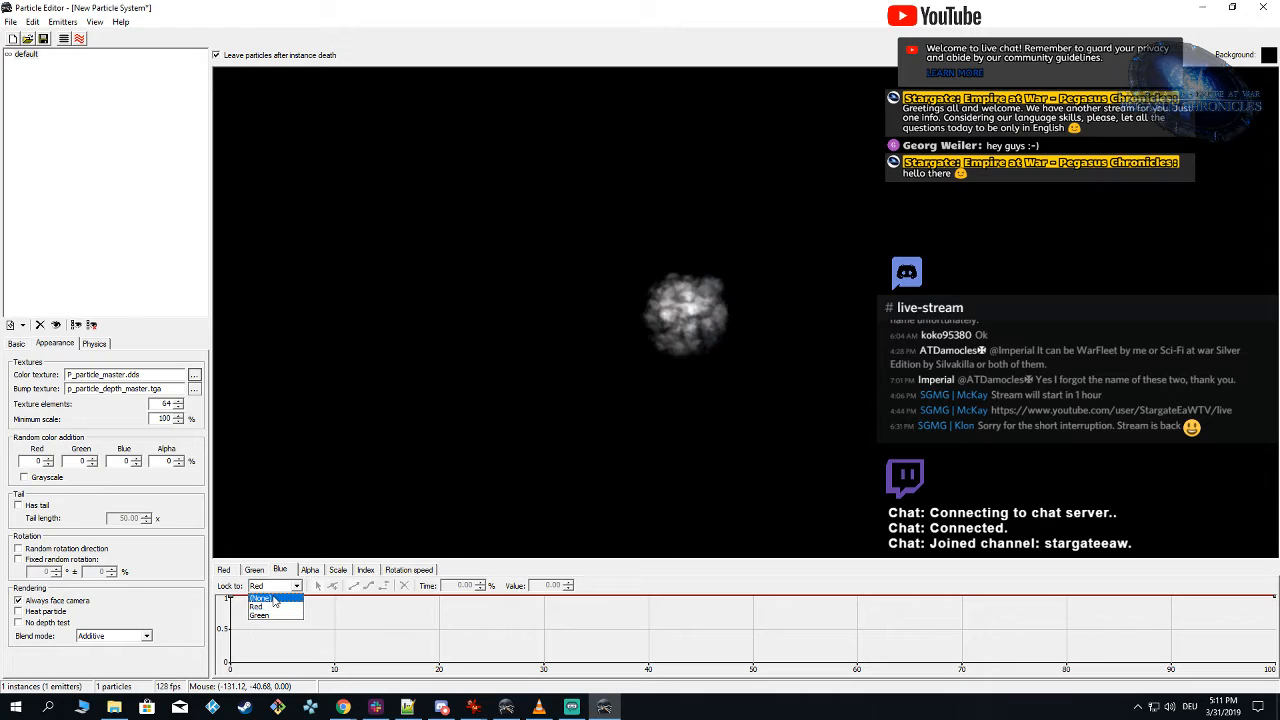
pyautogui.click(274, 598)
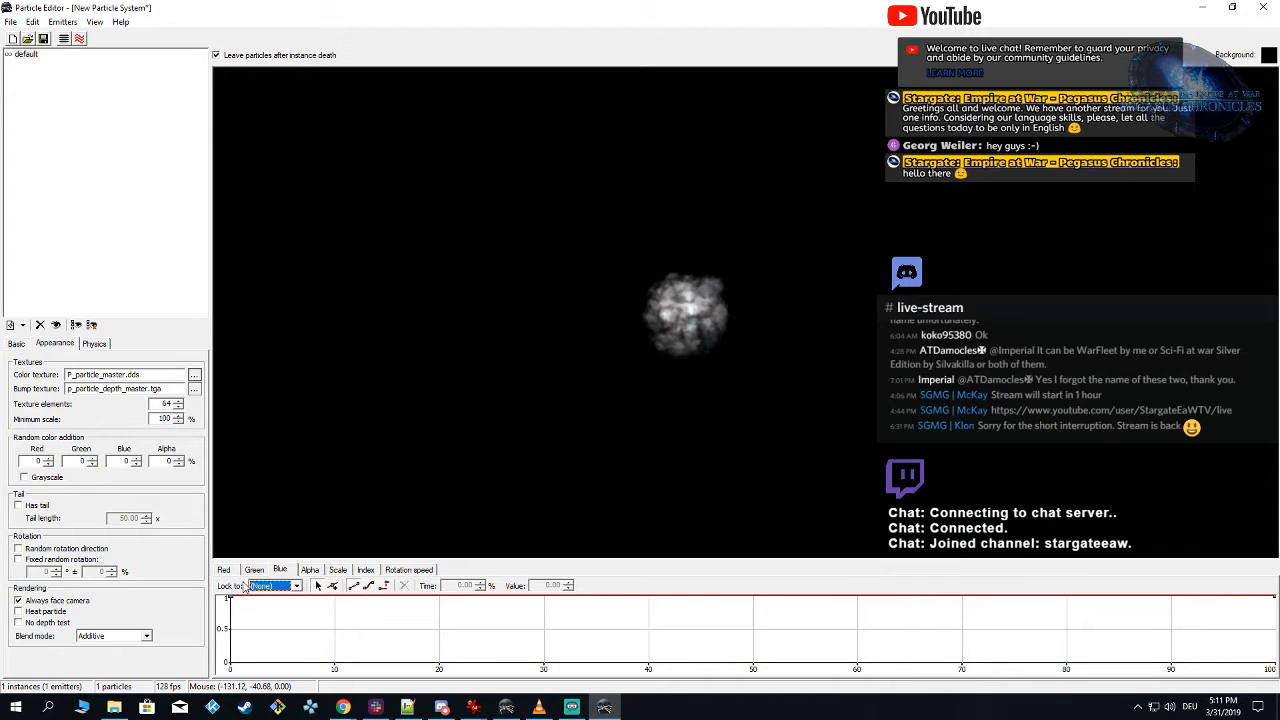
pyautogui.click(276, 586)
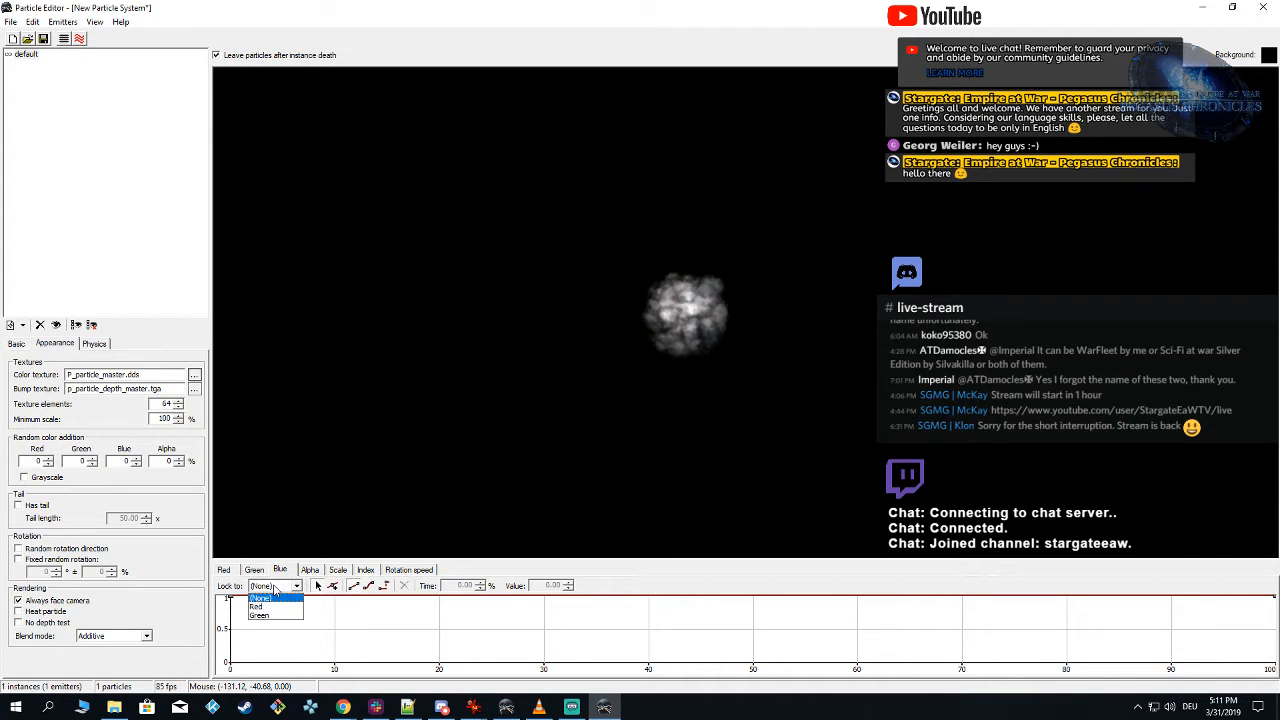
pyautogui.click(289, 600)
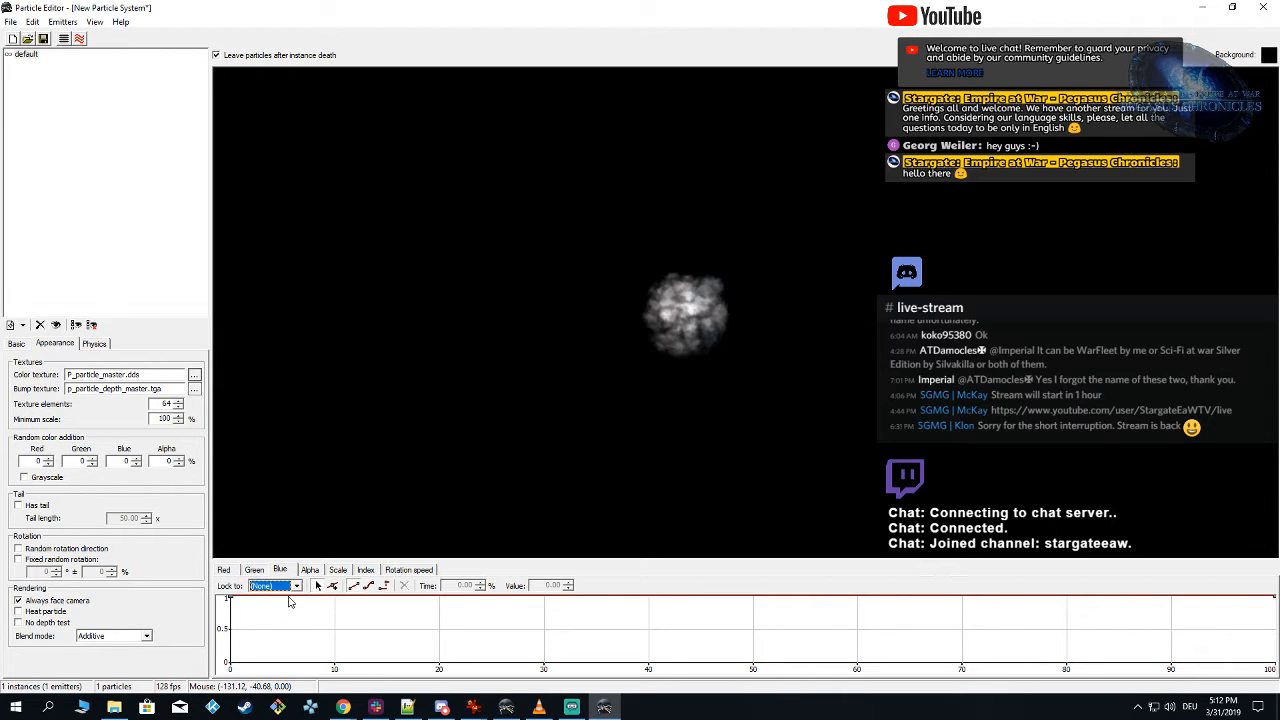
# Step: Check the green curve's lock, then set every key of the unlocked blue curve to 0.20
pyautogui.click(255, 571)
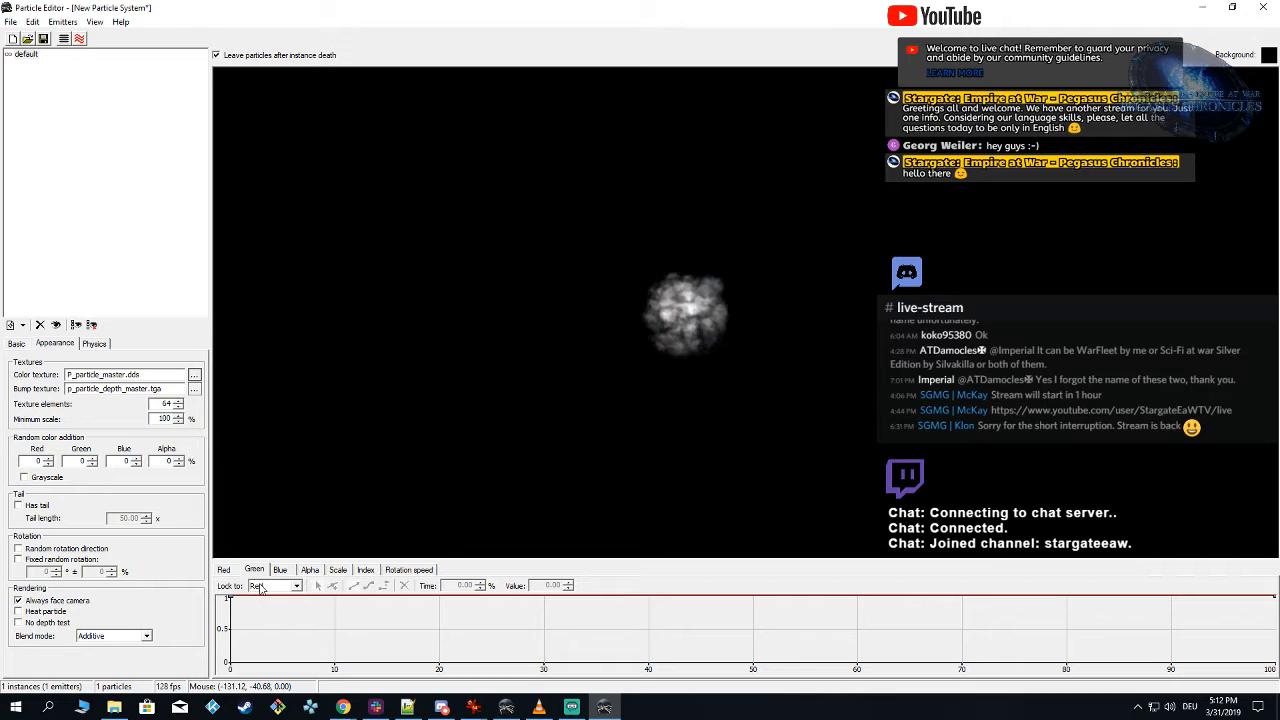
pyautogui.click(281, 570)
pyautogui.click(276, 587)
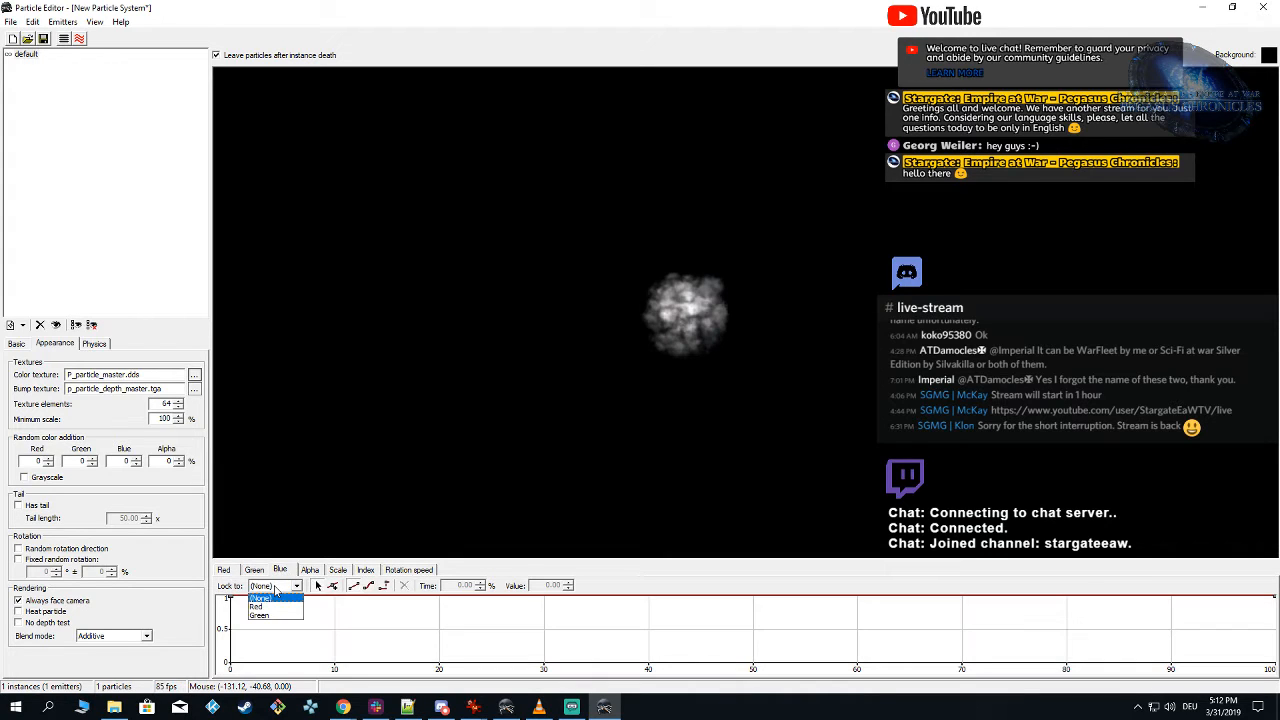
pyautogui.click(270, 598)
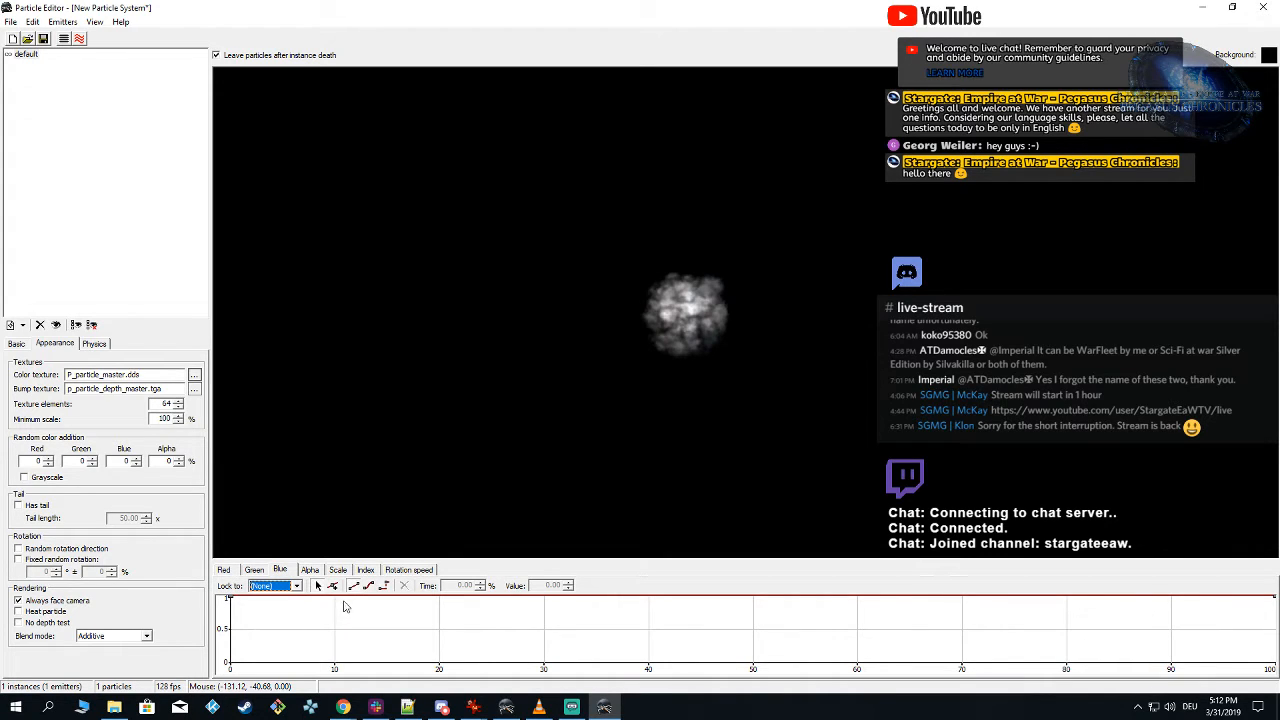
pyautogui.moveTo(225, 625); pyautogui.dragTo(1200, 592)
pyautogui.moveTo(569, 590); pyautogui.dragTo(569, 590)
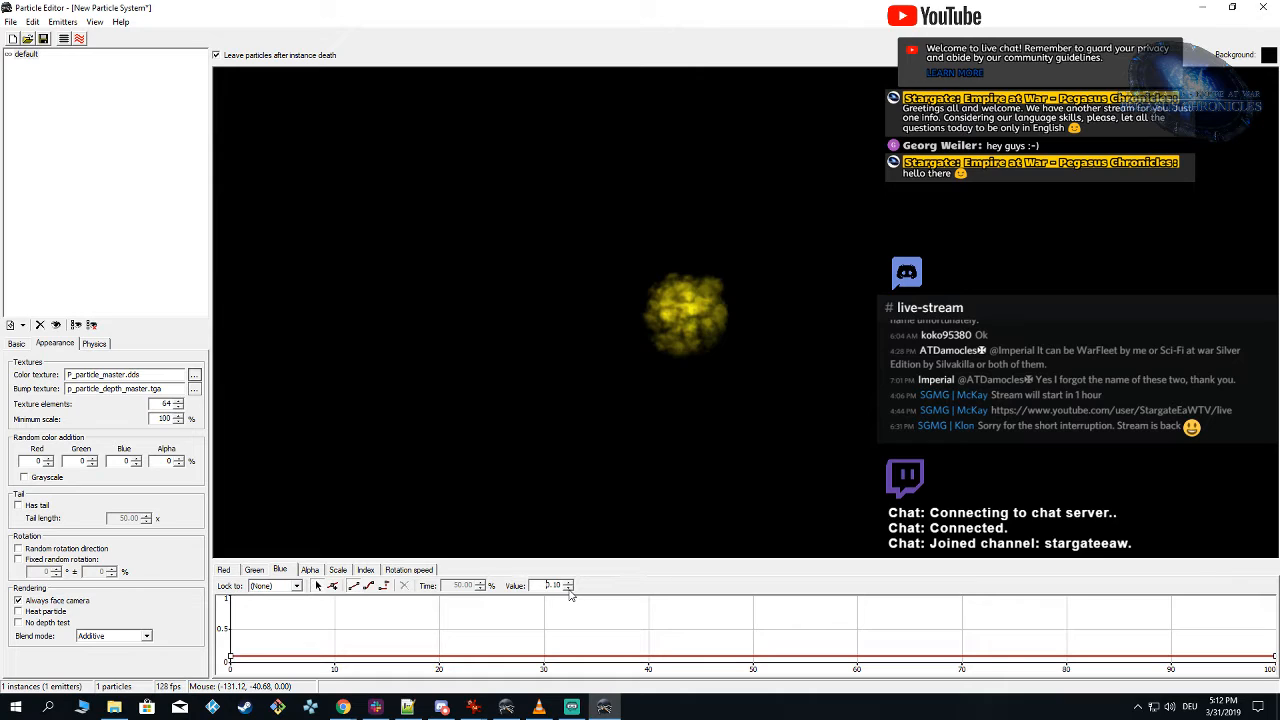
pyautogui.click(569, 583)
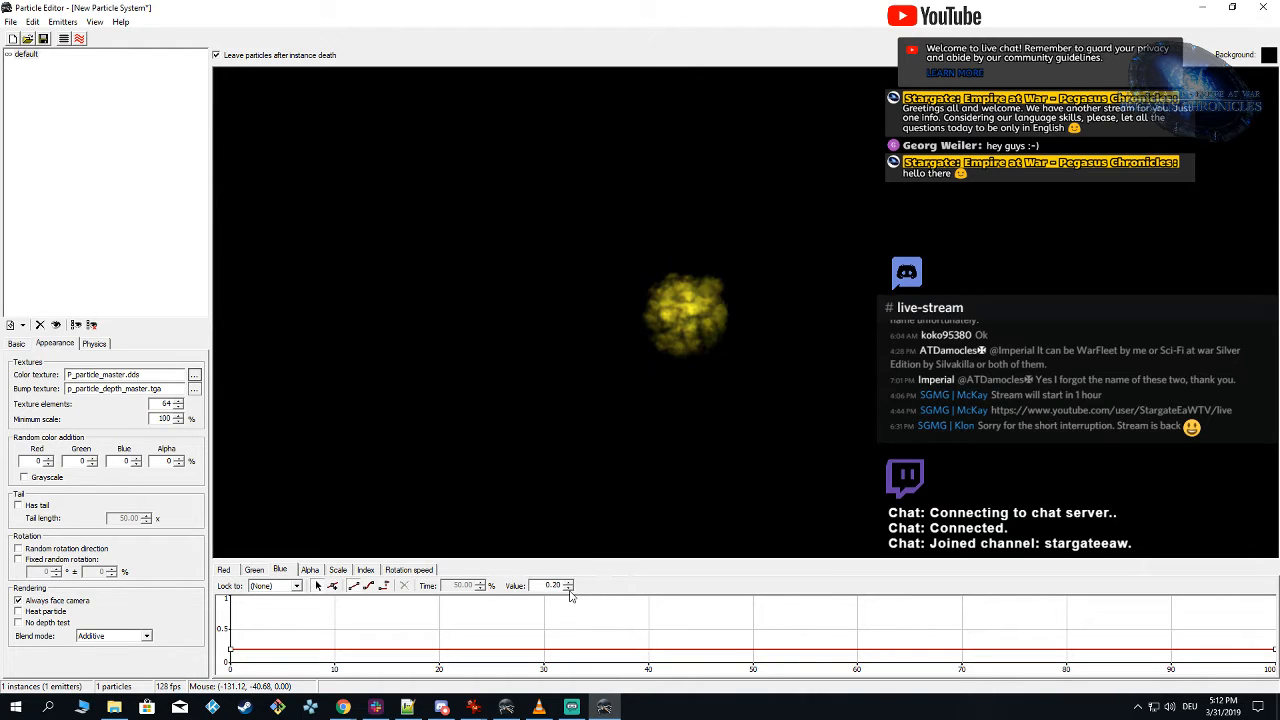
# Step: Unlock the green color curve from red and set all of its keys to 0.70
pyautogui.click(255, 570)
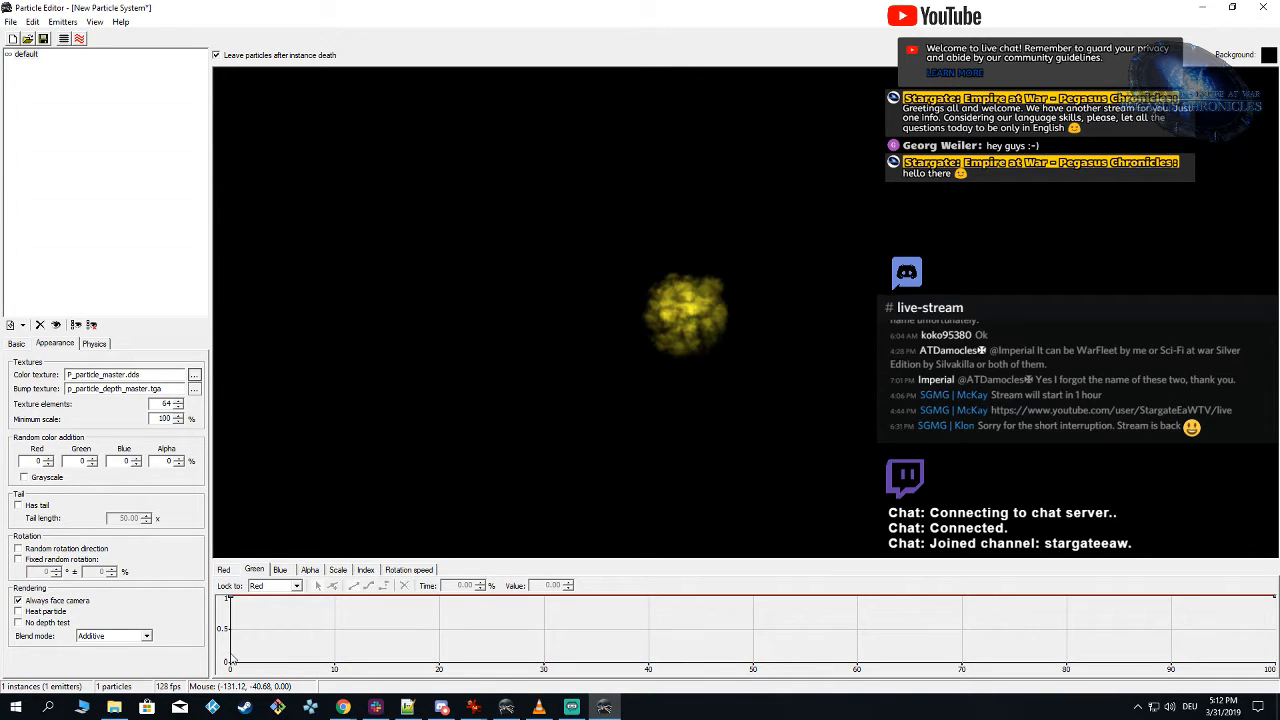
pyautogui.click(258, 587)
pyautogui.click(266, 598)
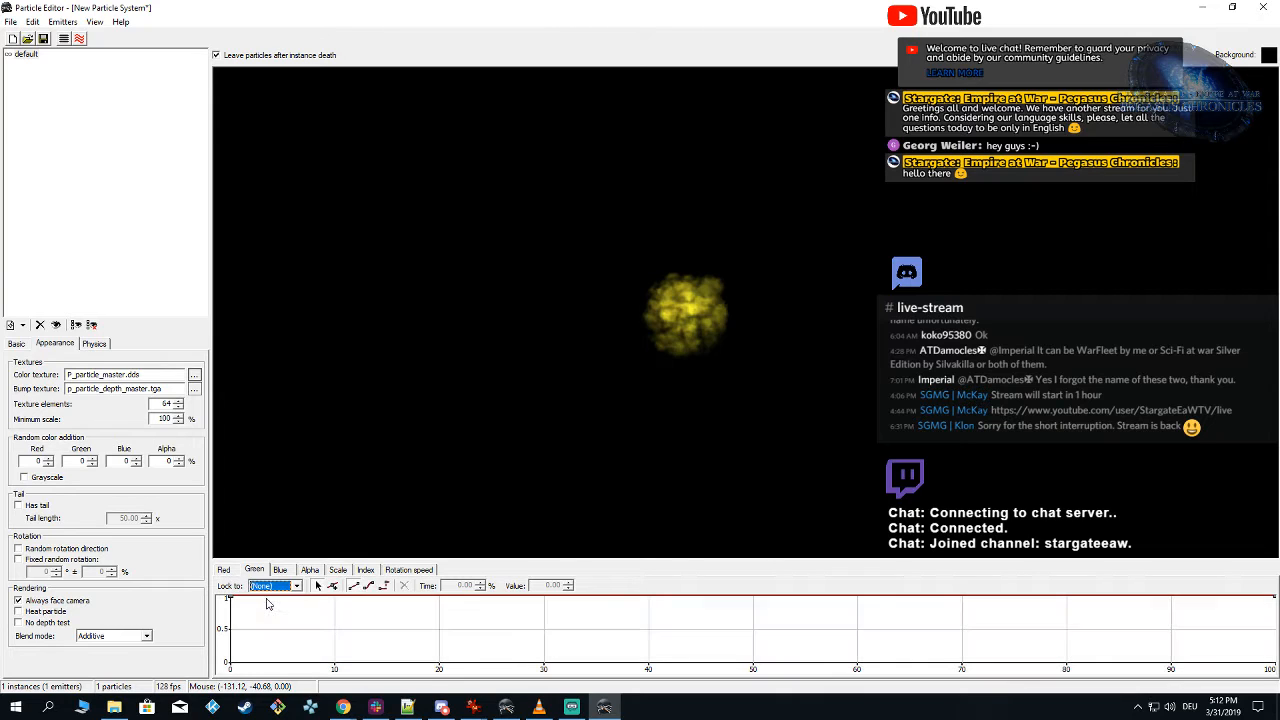
pyautogui.click(222, 627)
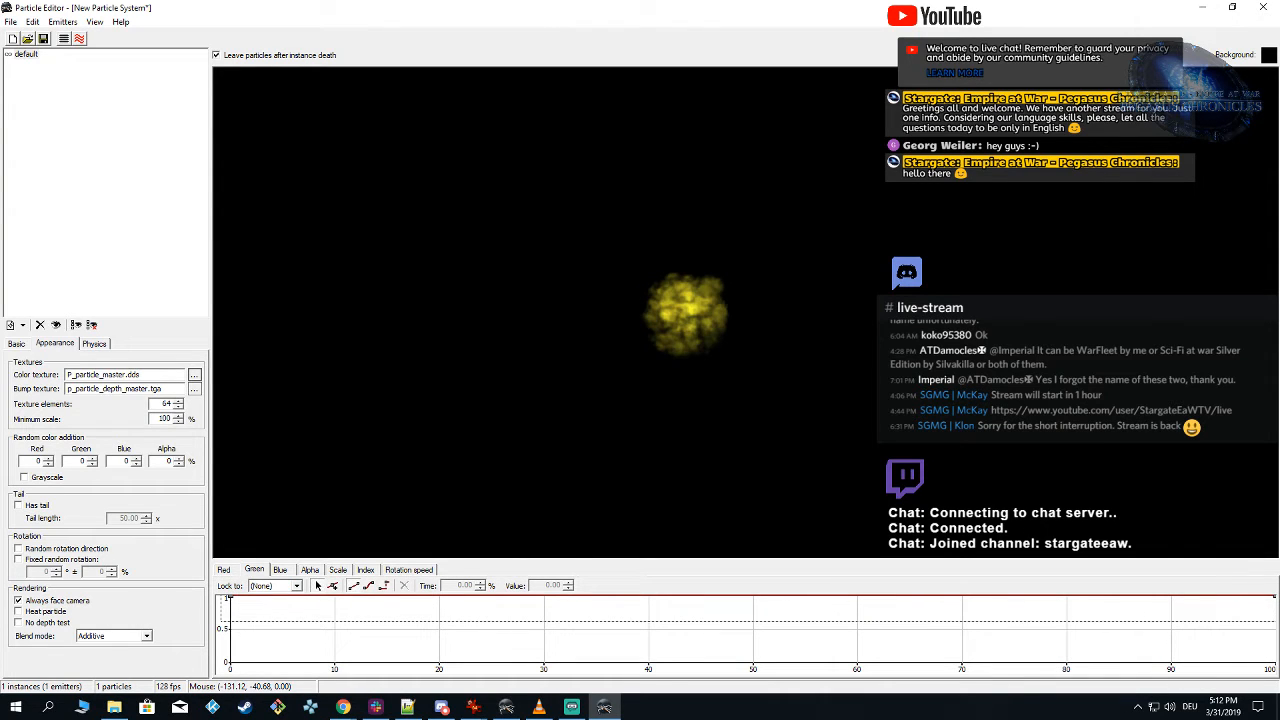
pyautogui.click(568, 590)
pyautogui.click(568, 590)
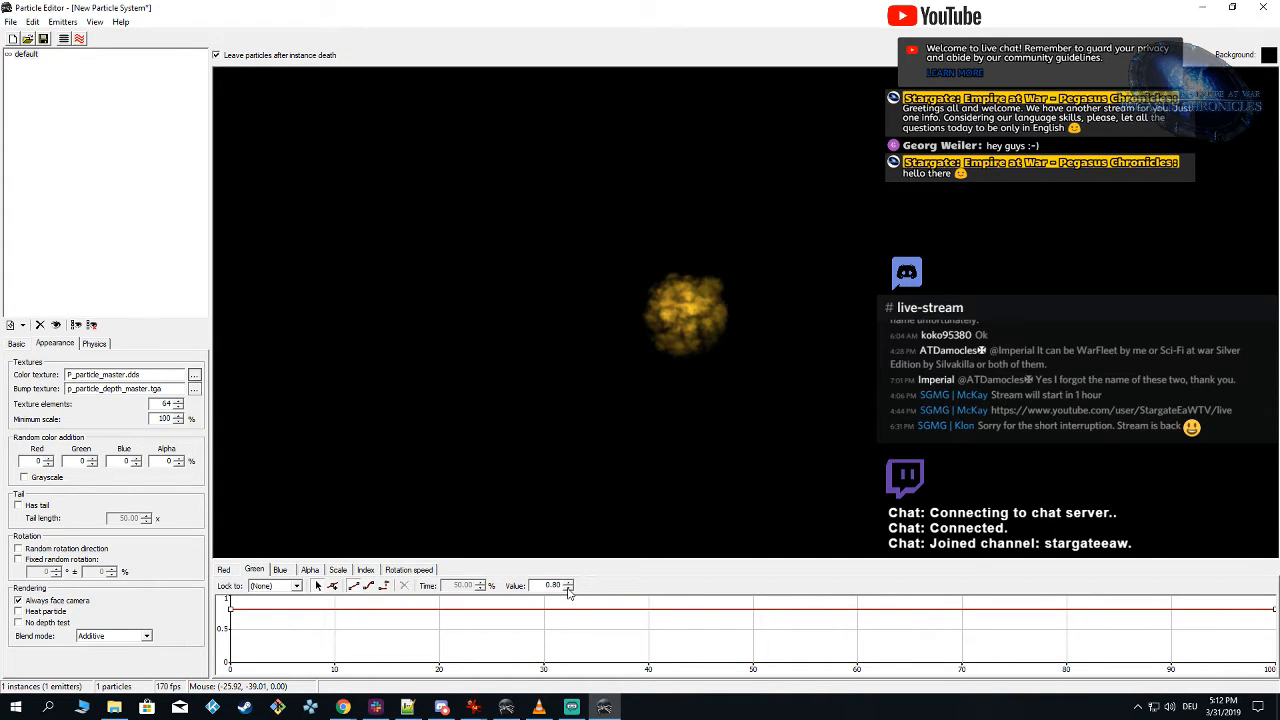
pyautogui.click(568, 590)
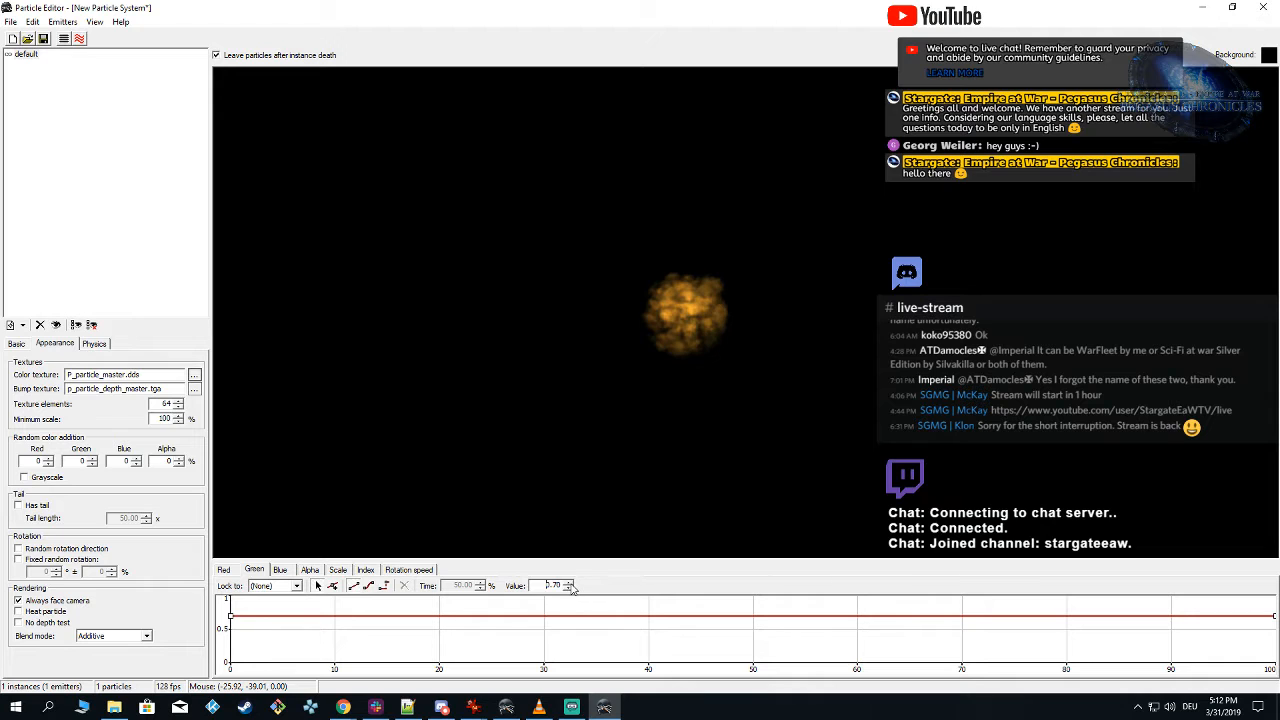
# Step: Check the particle with the ground briefly shown, then set the whole green curve to 0.80
pyautogui.click(63, 39)
pyautogui.click(63, 39)
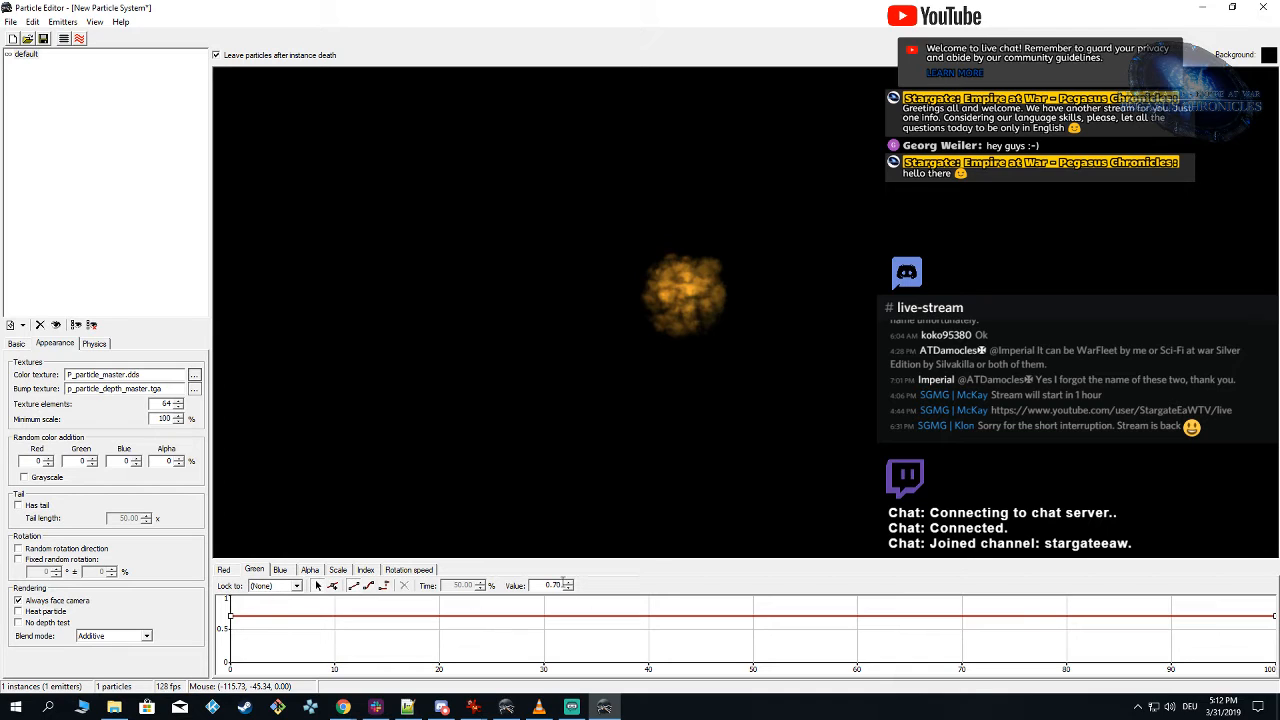
pyautogui.click(567, 582)
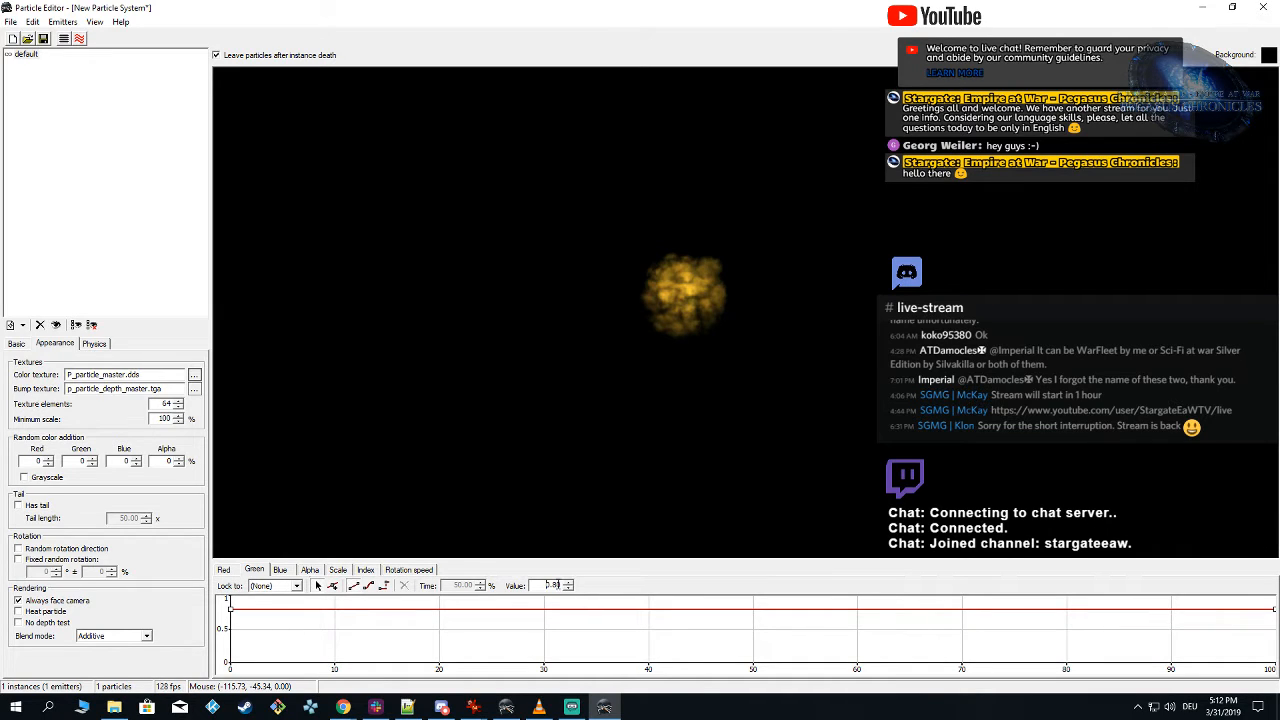
# Step: Try the whole blue color curve at 0.30, then return it to 0.20
pyautogui.click(280, 570)
pyautogui.moveTo(228, 634); pyautogui.dragTo(1272, 655)
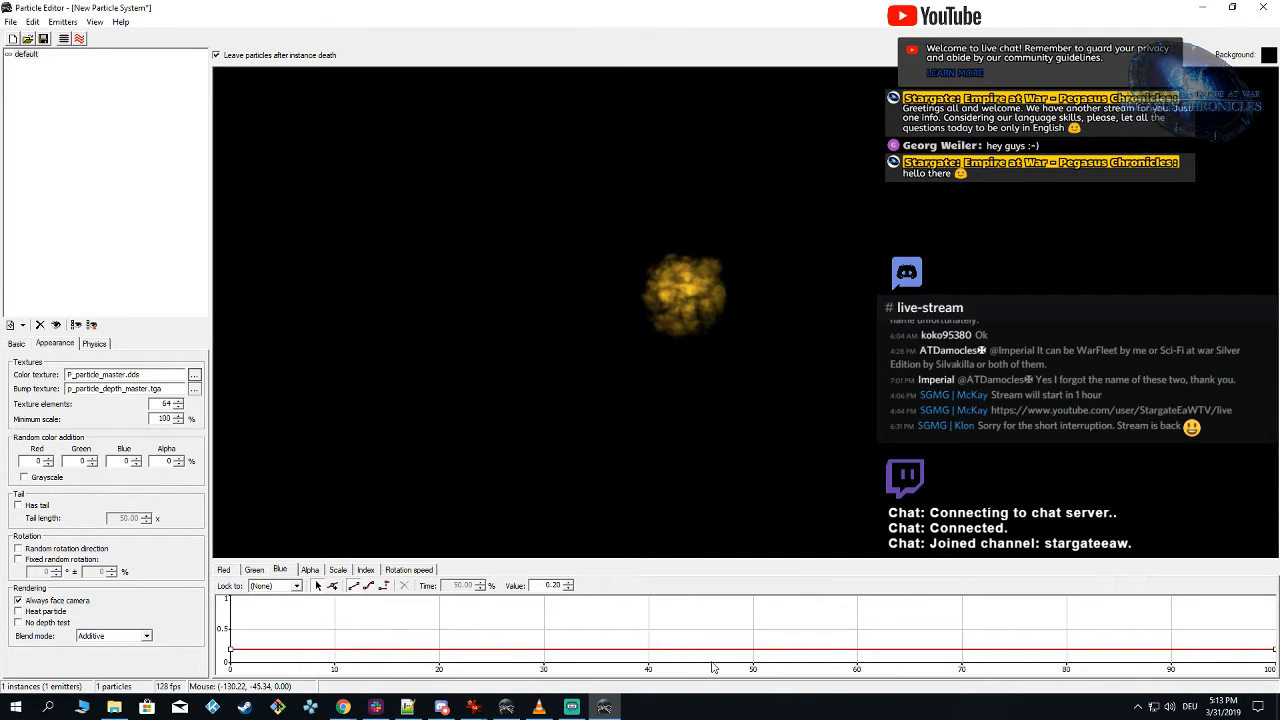
pyautogui.click(568, 583)
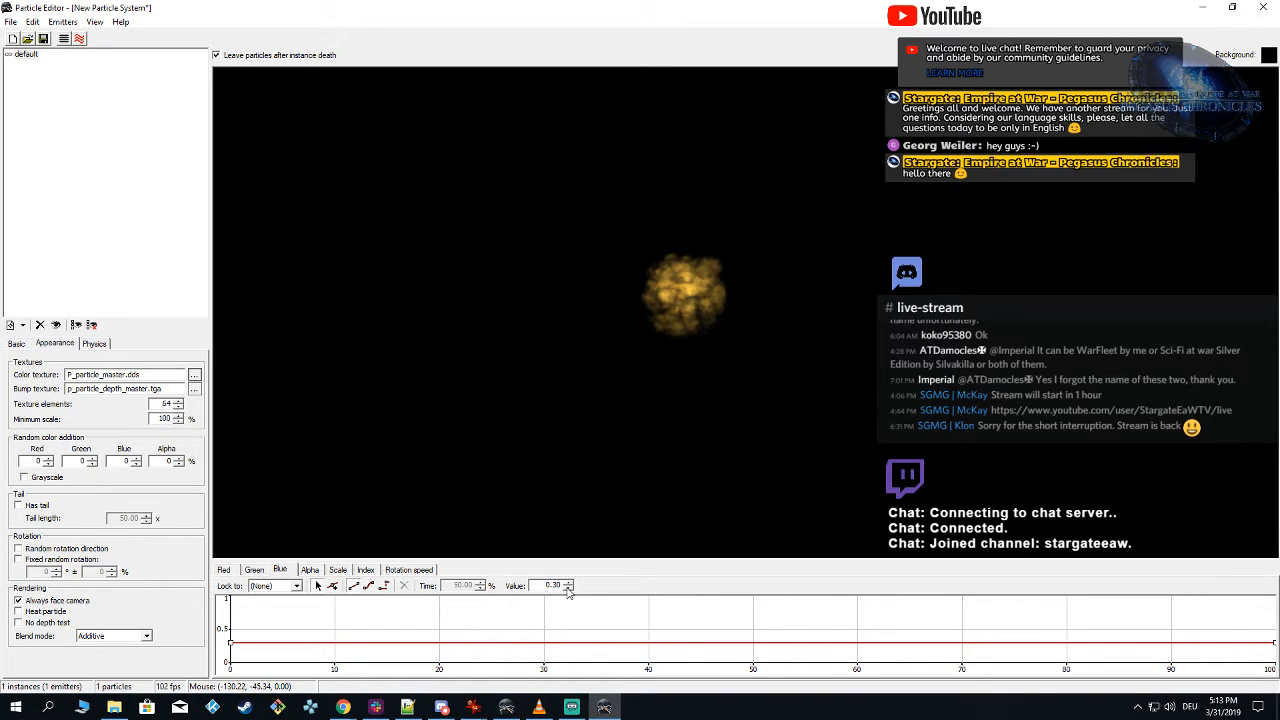
pyautogui.click(567, 589)
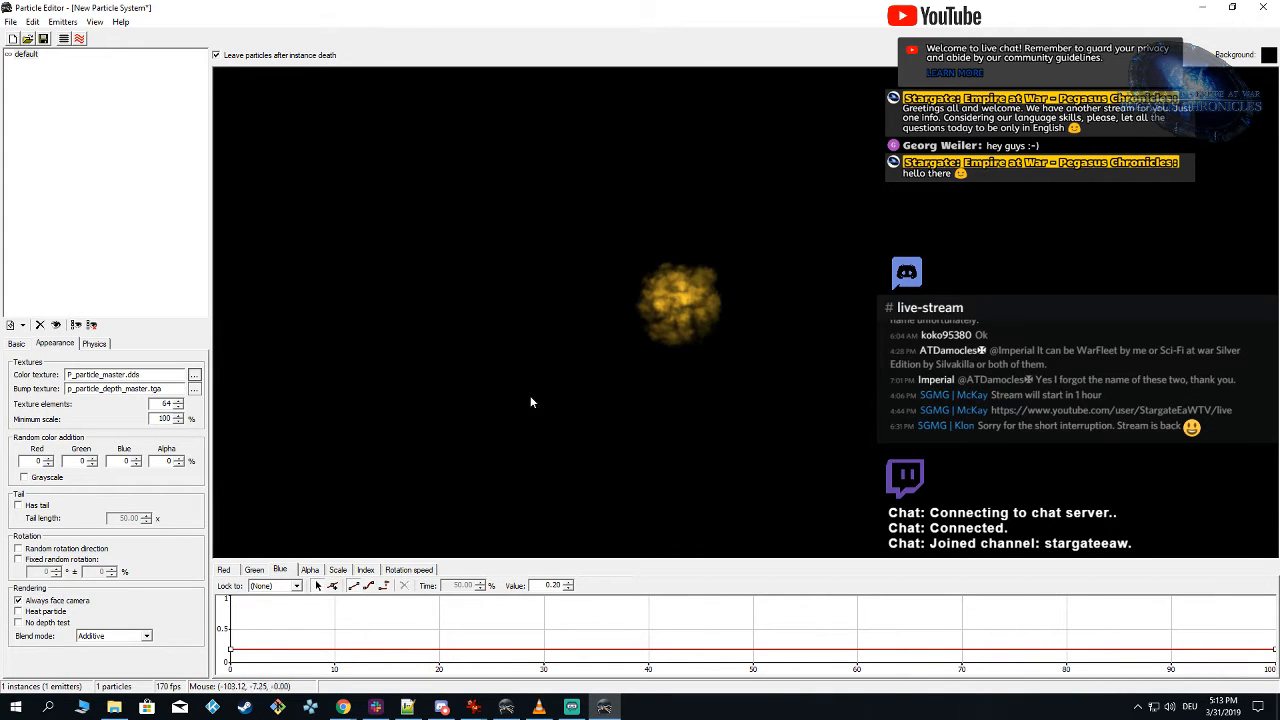
# Step: Set the default emitter's continuous stream to 2 particles per second
pyautogui.click(16, 343)
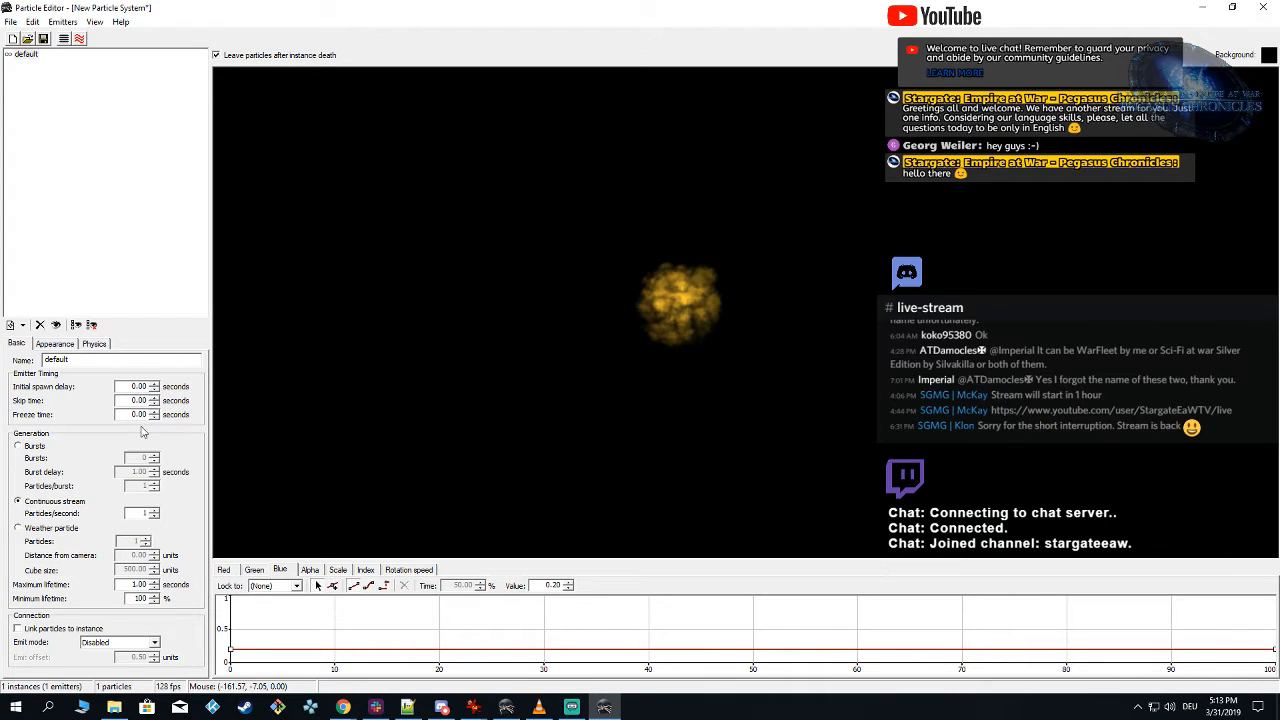
pyautogui.doubleClick(144, 512)
pyautogui.write('2')
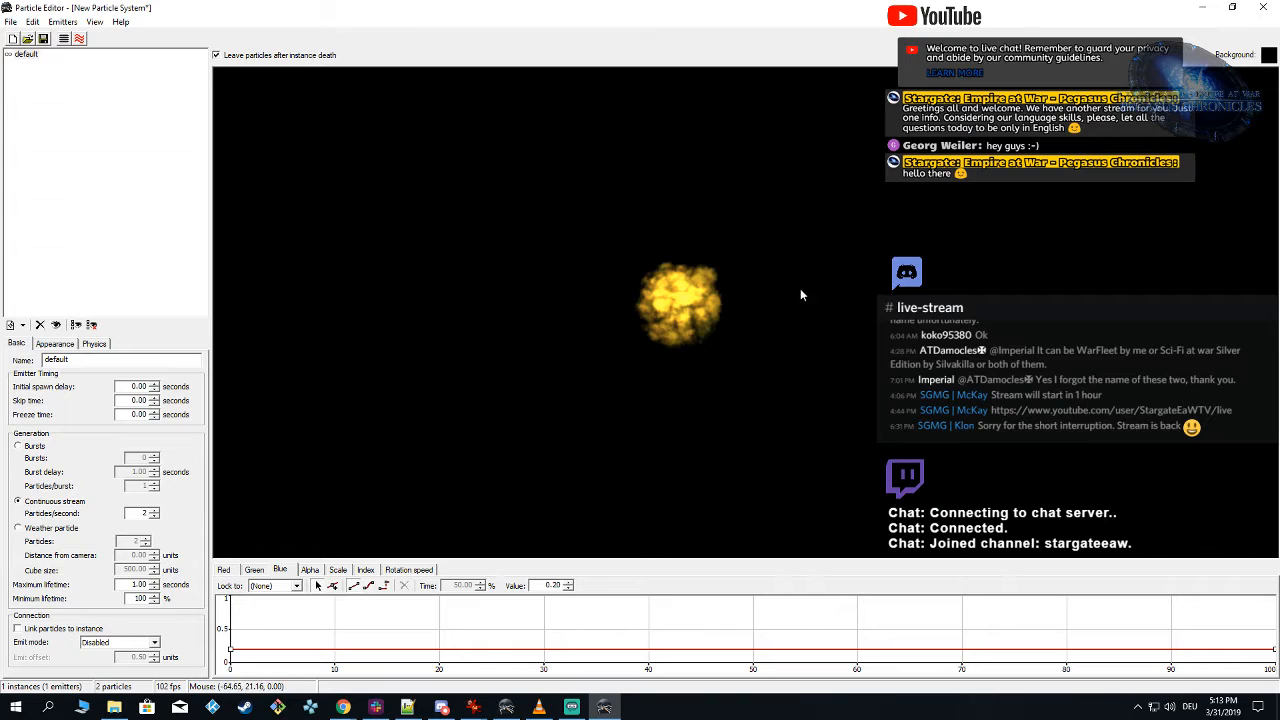
# Step: Try the Transparent blend mode on the emitter and show the ground behind the particle
pyautogui.click(54, 343)
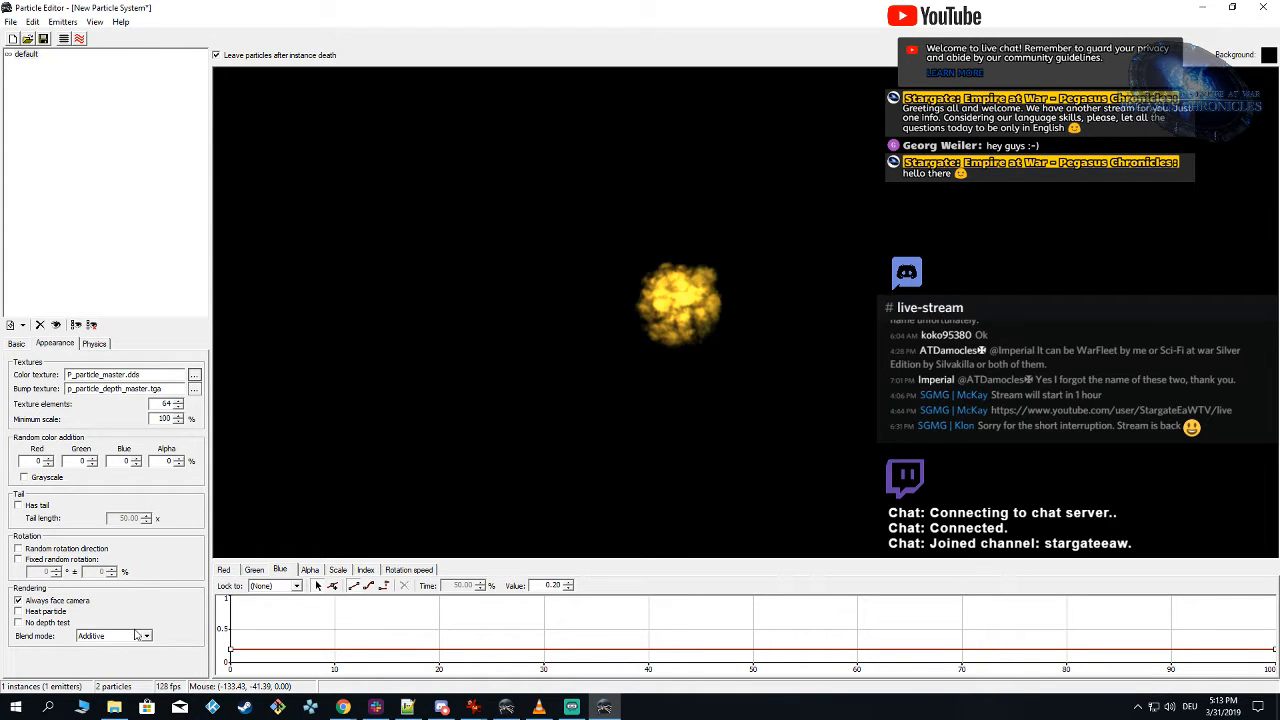
pyautogui.click(137, 635)
pyautogui.click(132, 659)
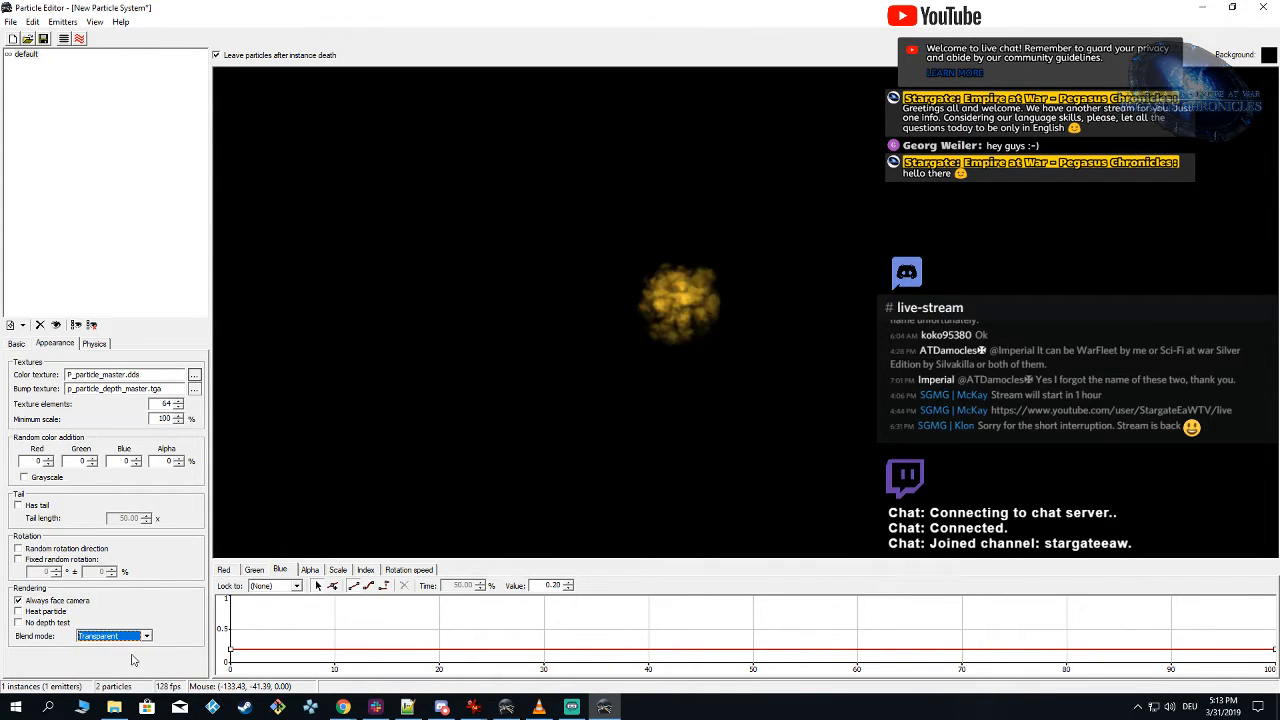
pyautogui.click(64, 38)
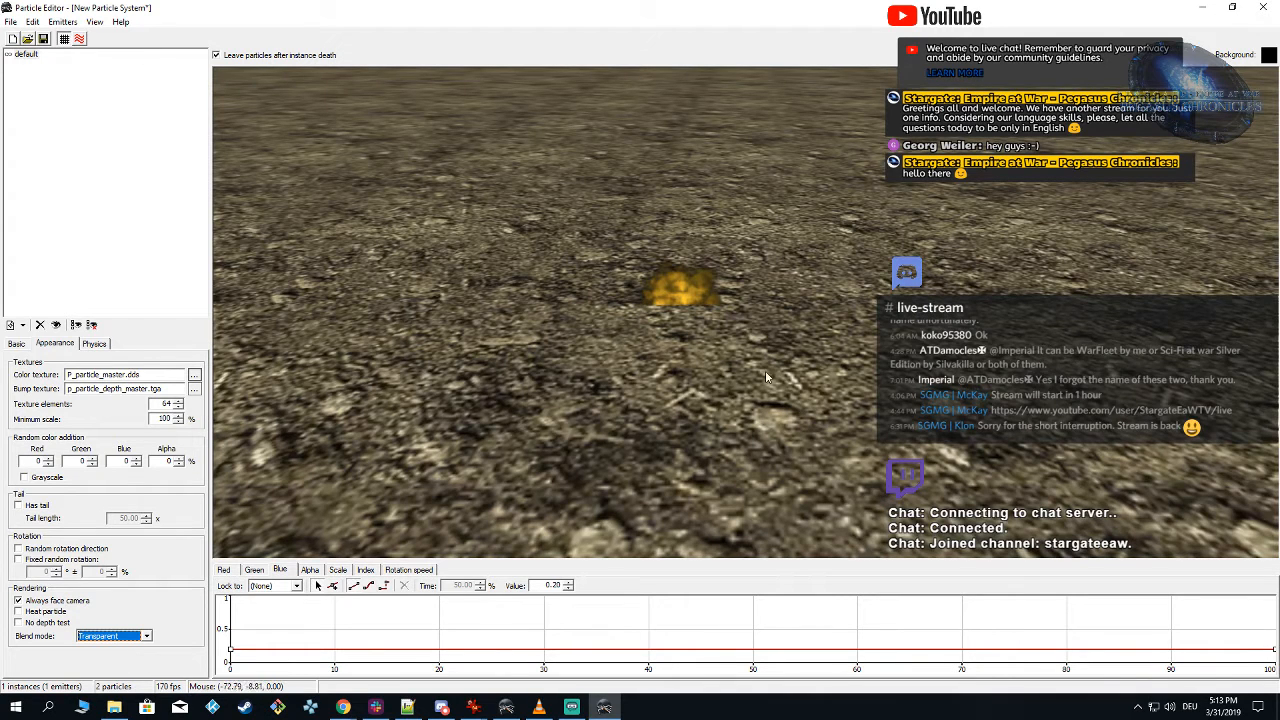
# Step: Compare the Additive and Transparent blend modes over the ground, finish on Additive, and hide the ground again
pyautogui.click(93, 637)
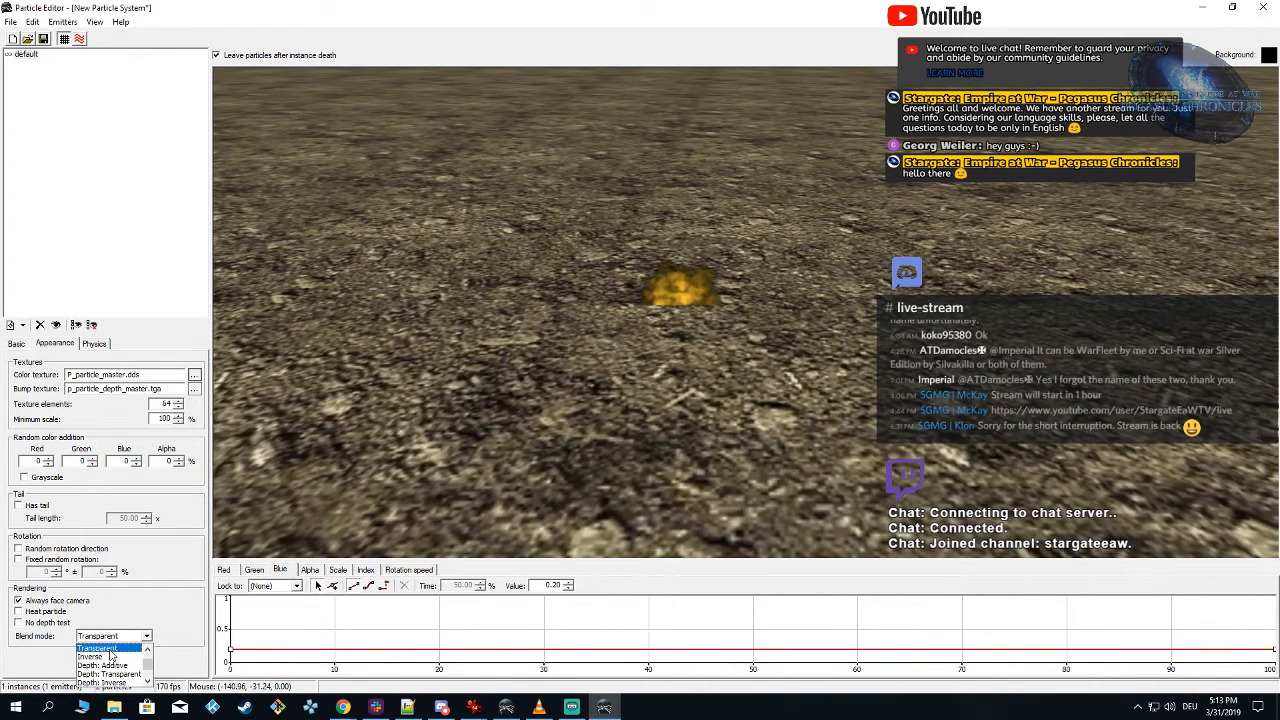
pyautogui.scroll(2, 112, 656)
pyautogui.click(108, 659)
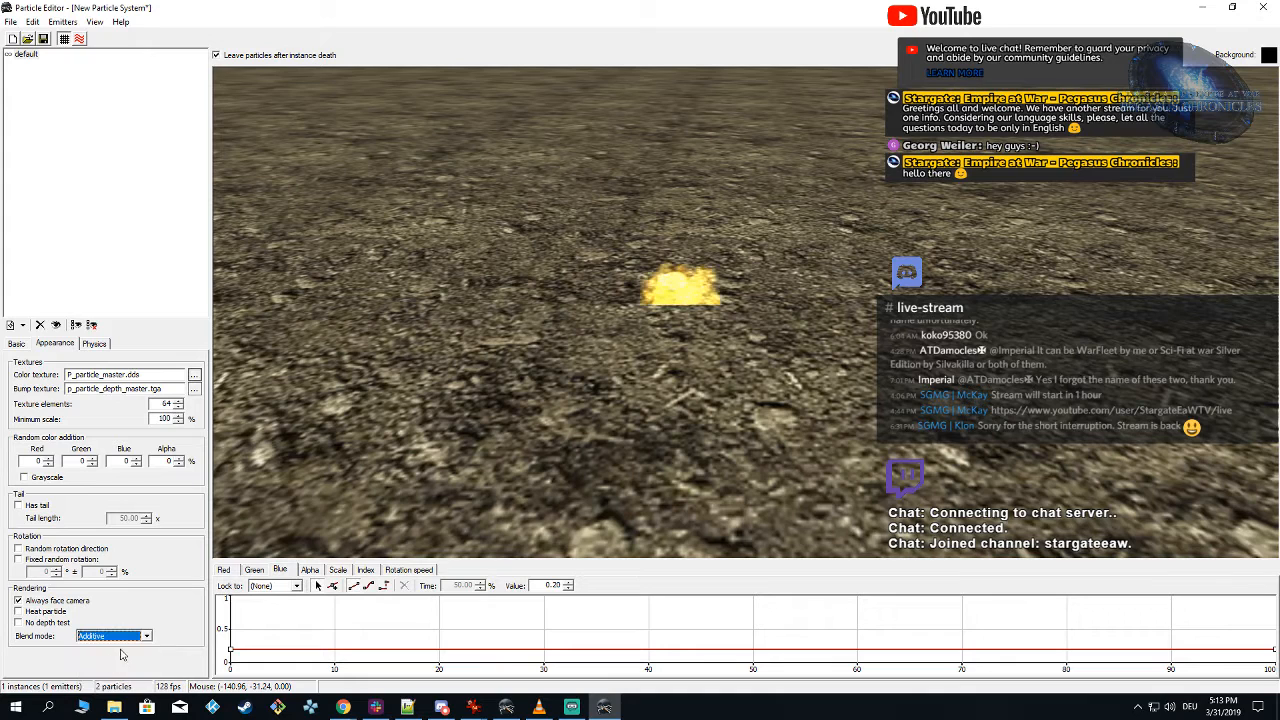
pyautogui.click(121, 639)
pyautogui.click(122, 658)
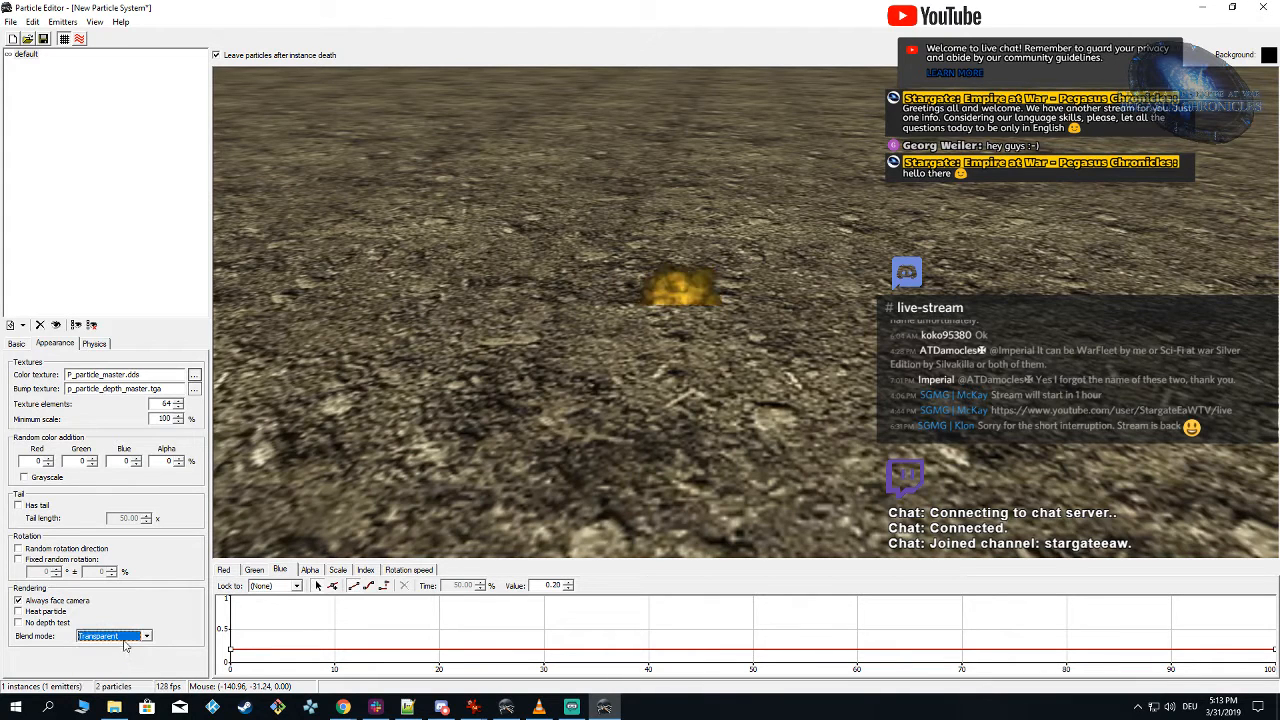
pyautogui.click(124, 638)
pyautogui.click(112, 657)
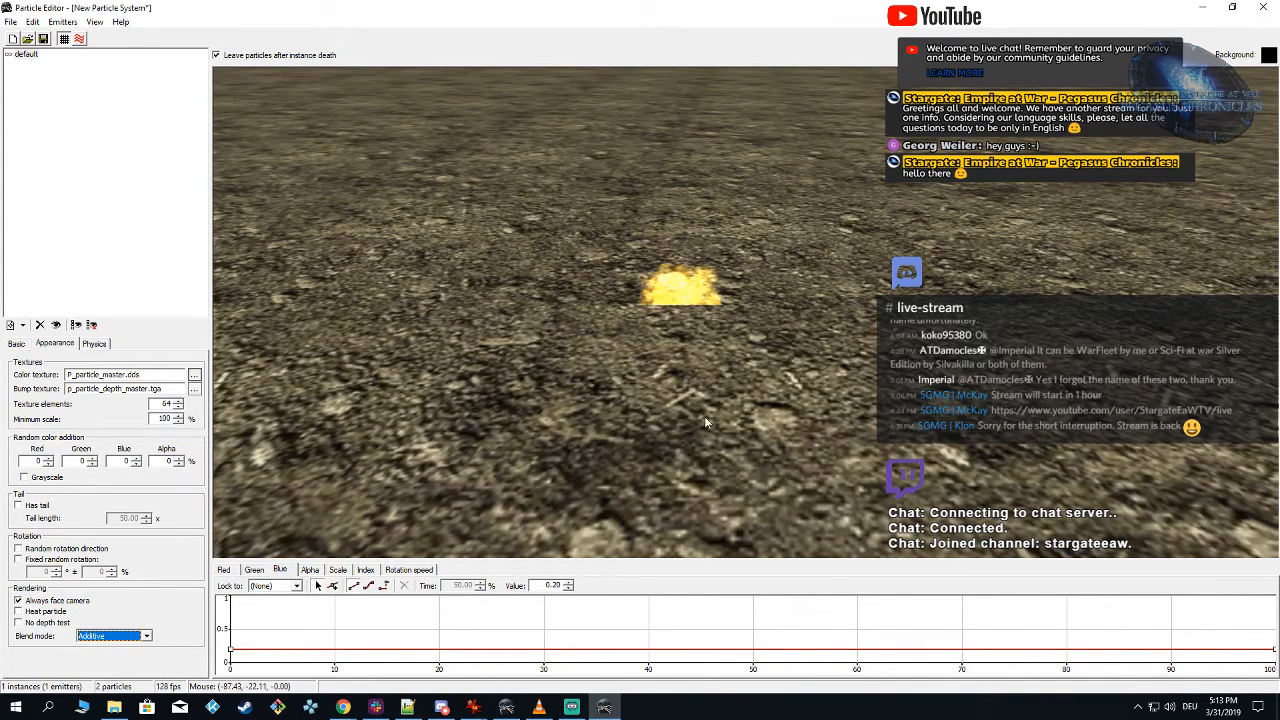
pyautogui.scroll(-2, 604, 435)
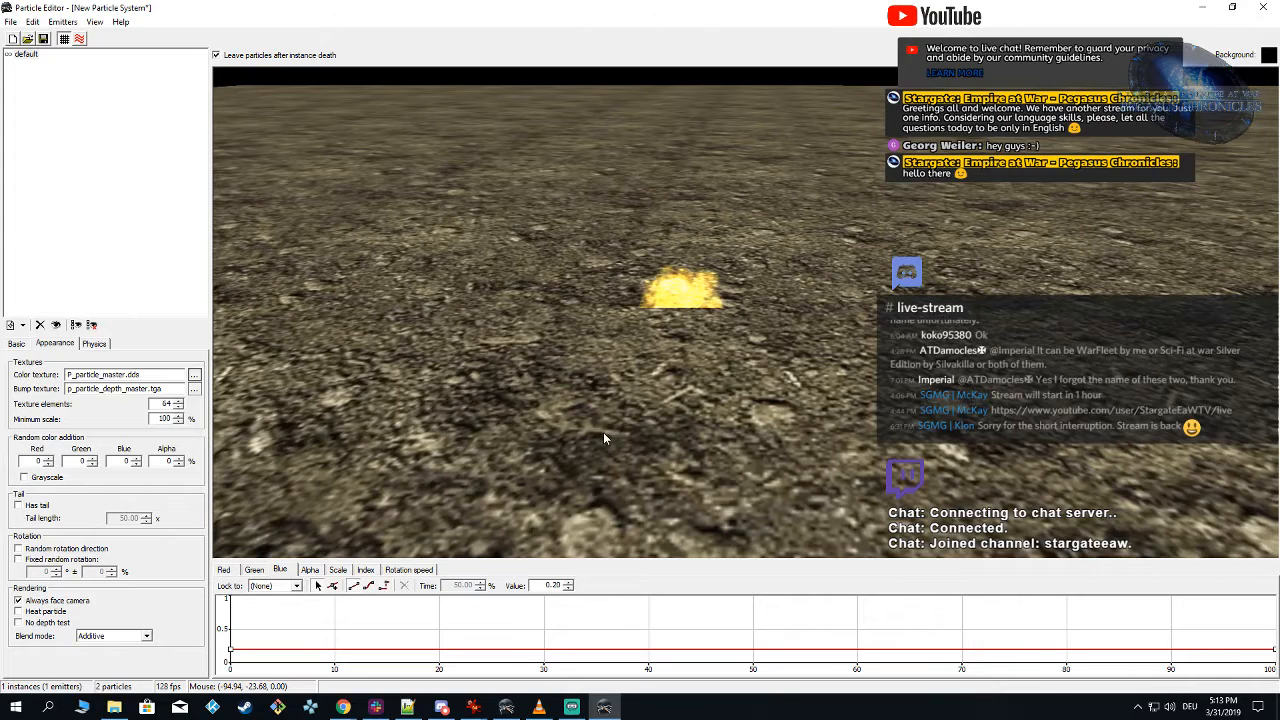
pyautogui.click(64, 39)
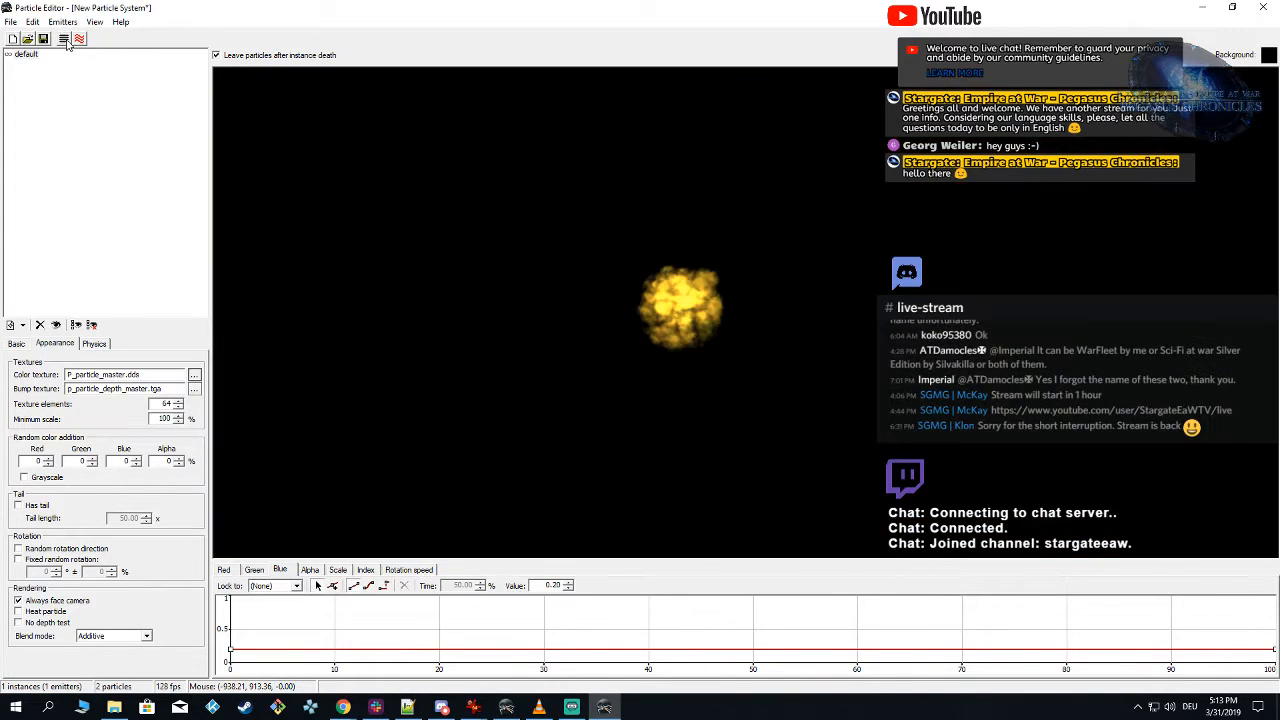
# Step: Set the default emitter's continuous stream to 1 particle per second
pyautogui.click(17, 344)
pyautogui.click(154, 516)
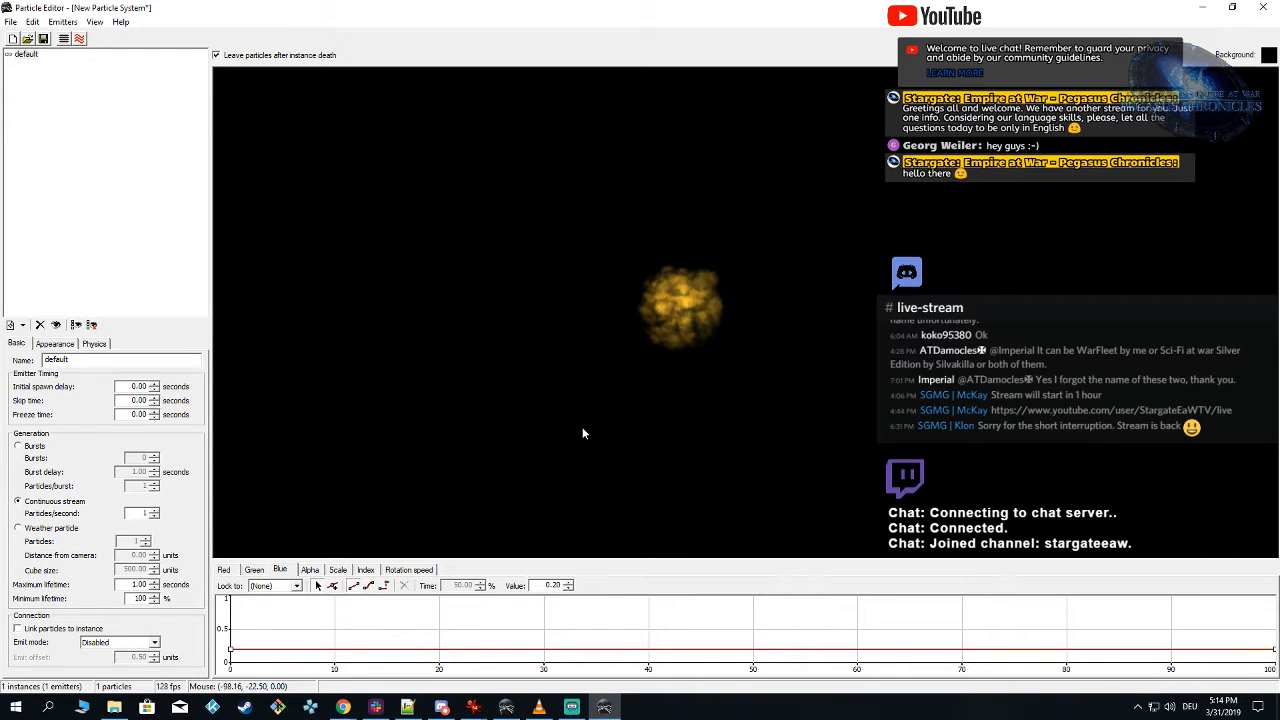
# Step: Give the particles an exact initial speed of 5 along Z
pyautogui.click(95, 344)
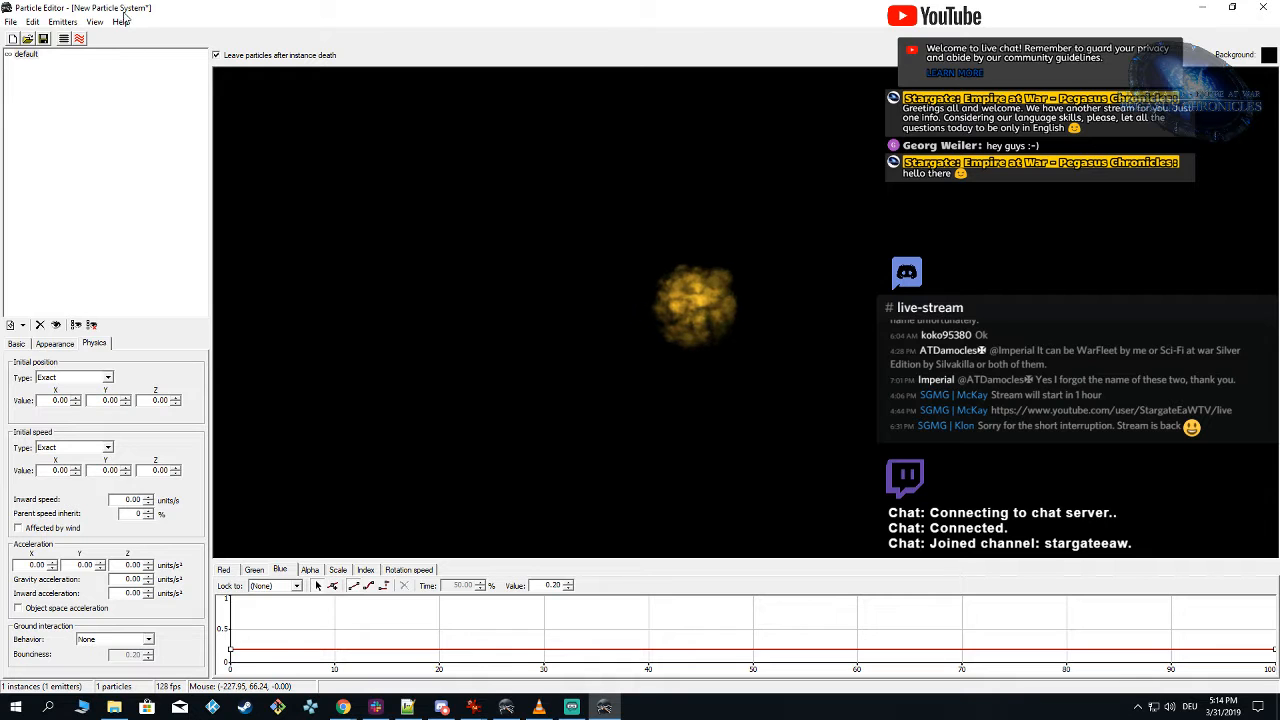
pyautogui.click(69, 42)
pyautogui.moveTo(602, 350); pyautogui.dragTo(586, 324, button='right')
pyautogui.click(64, 39)
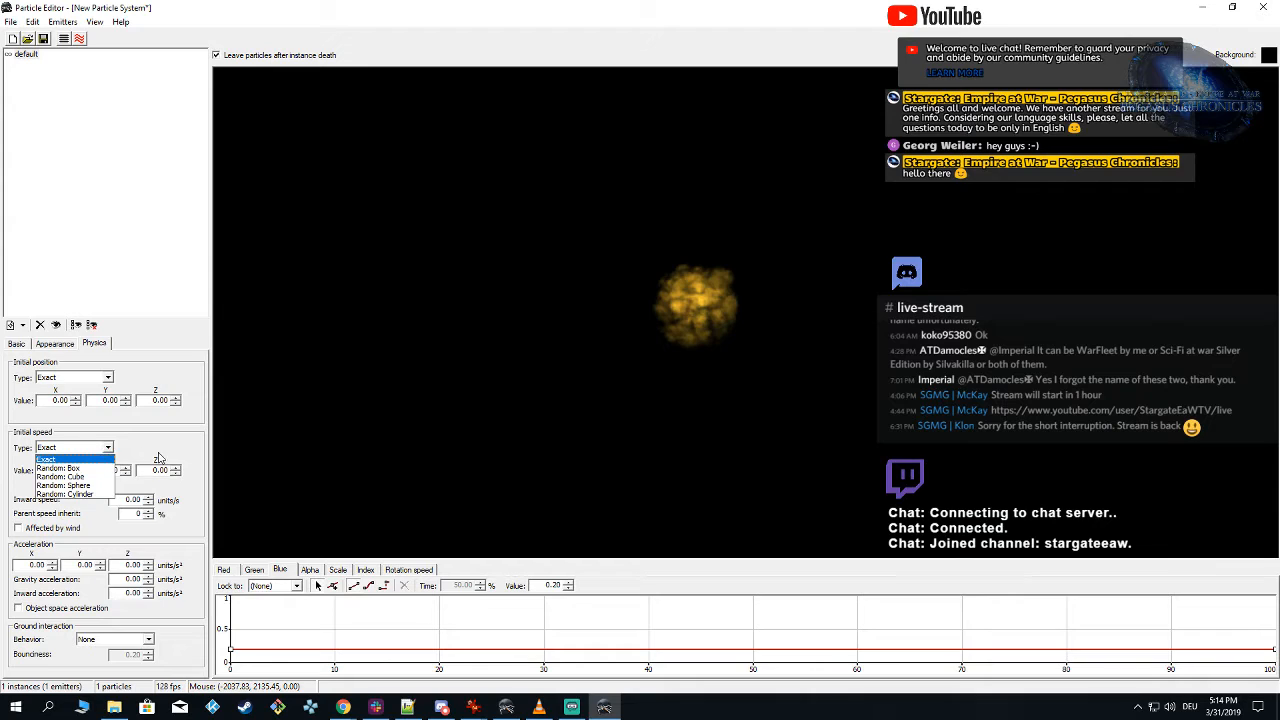
pyautogui.click(158, 458)
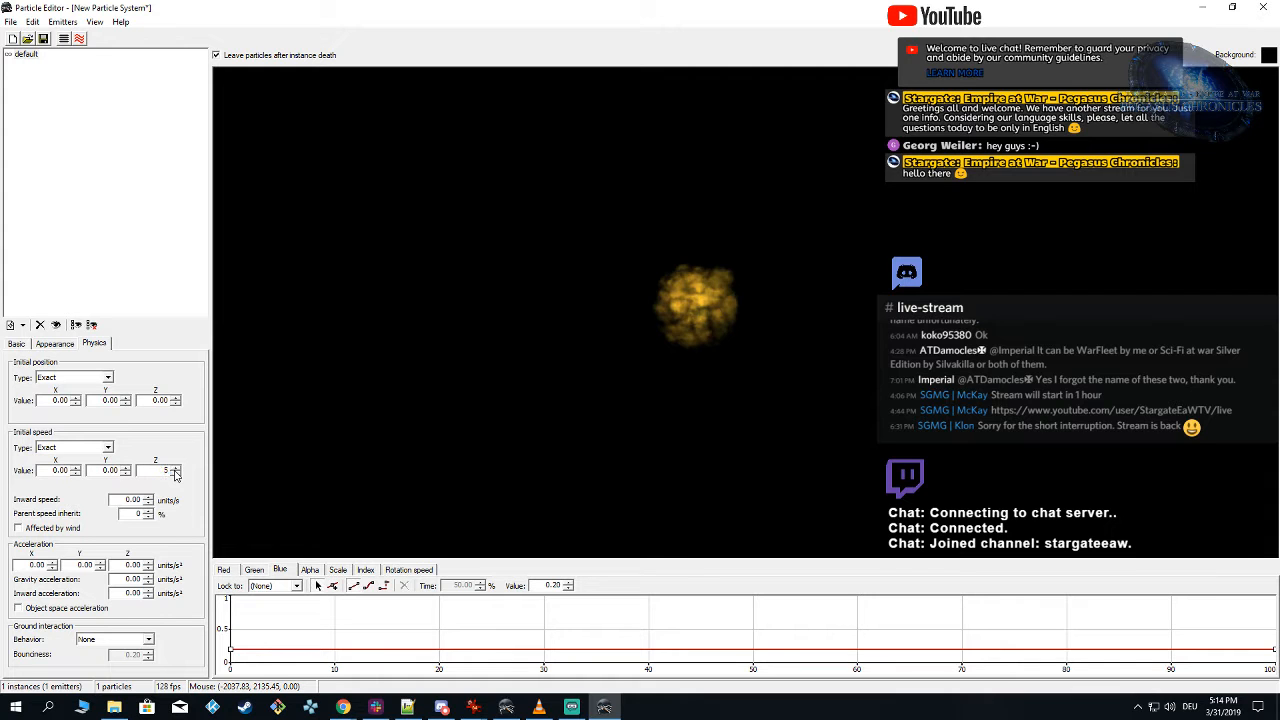
pyautogui.click(386, 406)
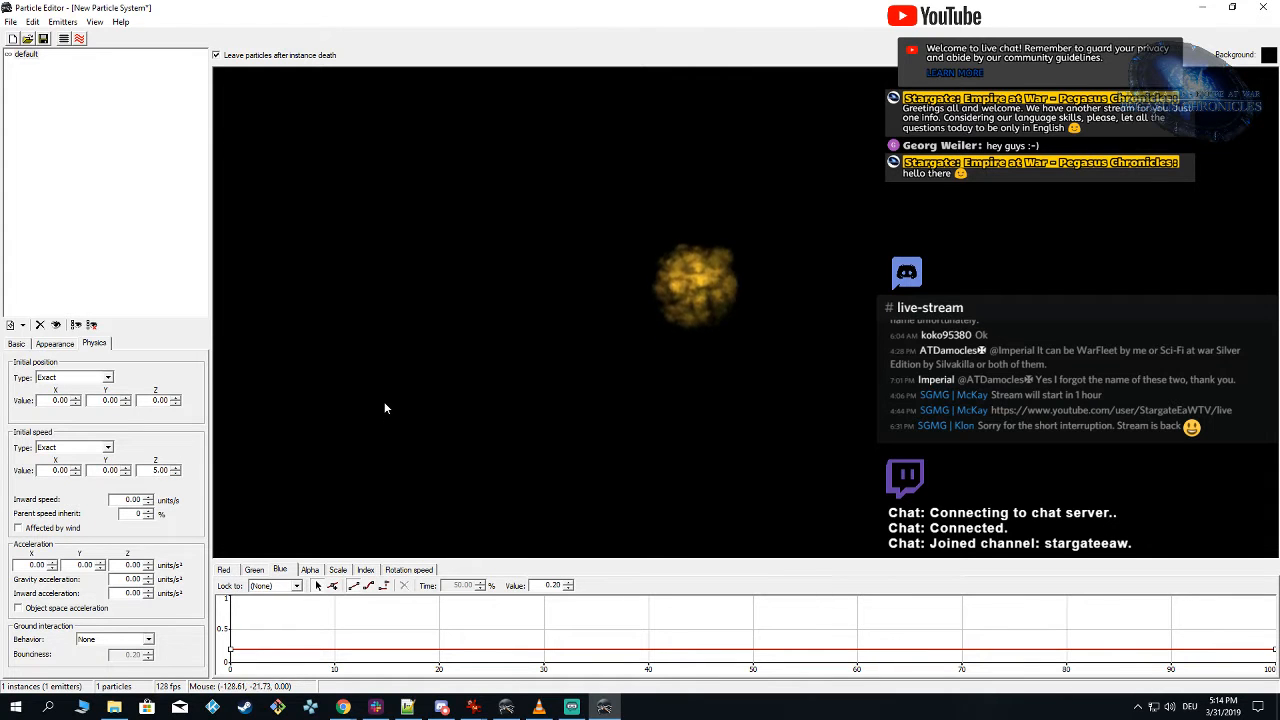
# Step: Show the ground under the particle and set the emitter's maximum lifetime to 3 seconds
pyautogui.click(64, 40)
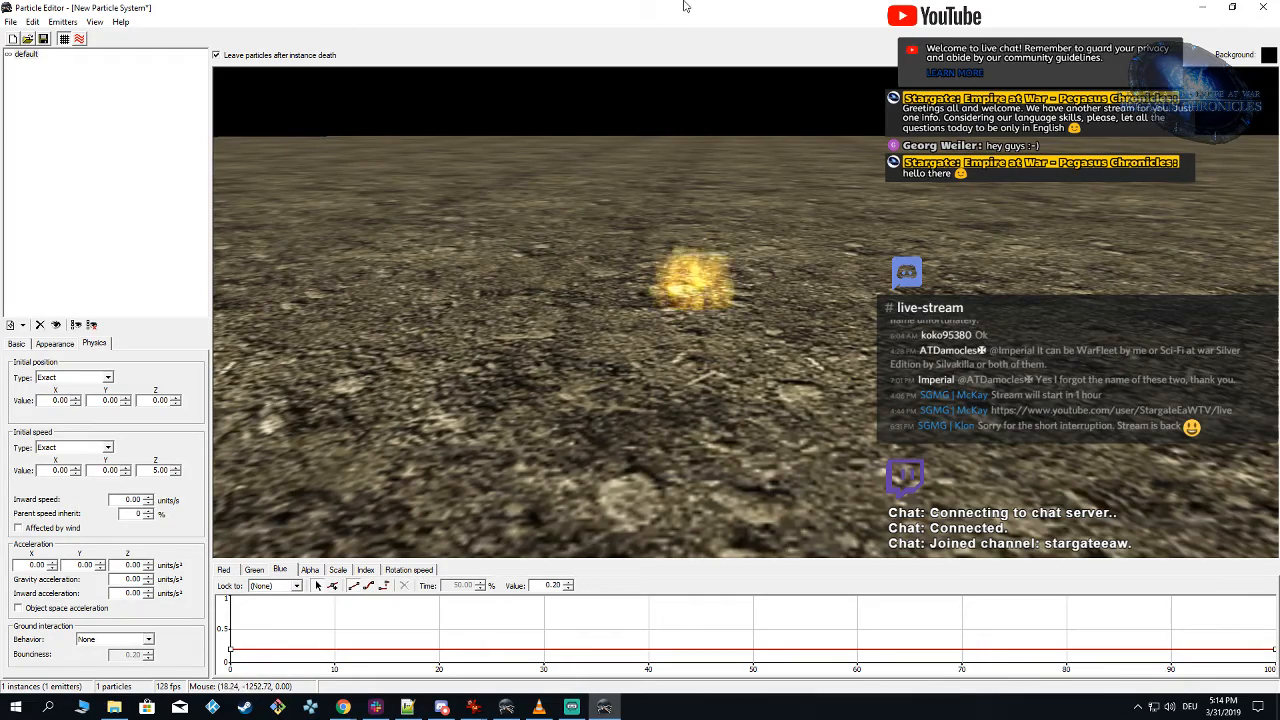
pyautogui.moveTo(715, 348); pyautogui.dragTo(711, 390)
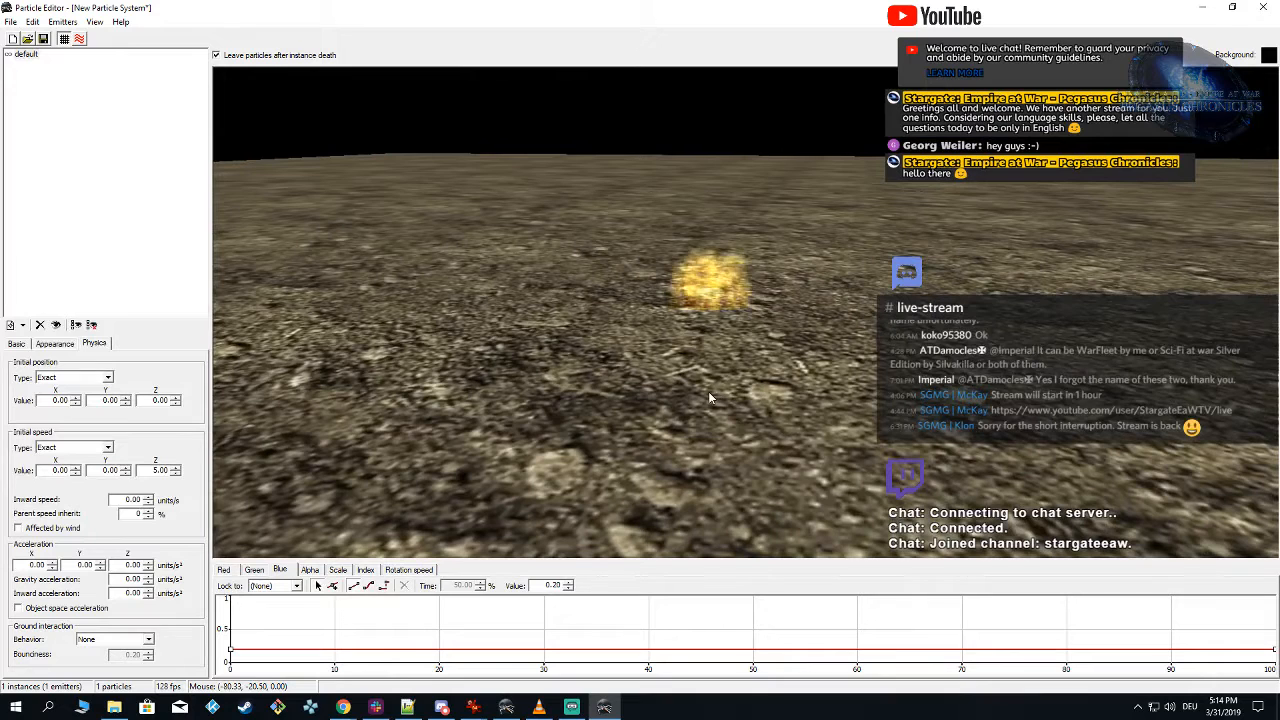
pyautogui.click(16, 343)
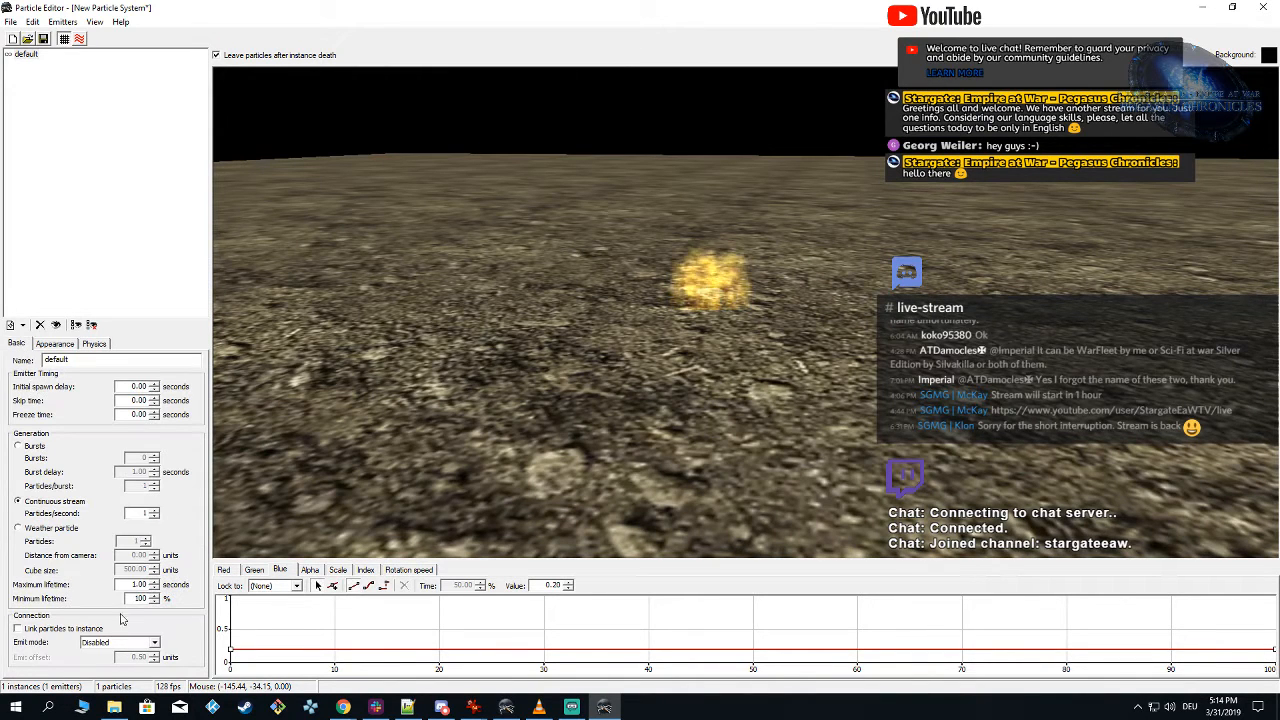
pyautogui.doubleClick(139, 584)
pyautogui.moveTo(472, 508); pyautogui.dragTo(488, 492, button='right')
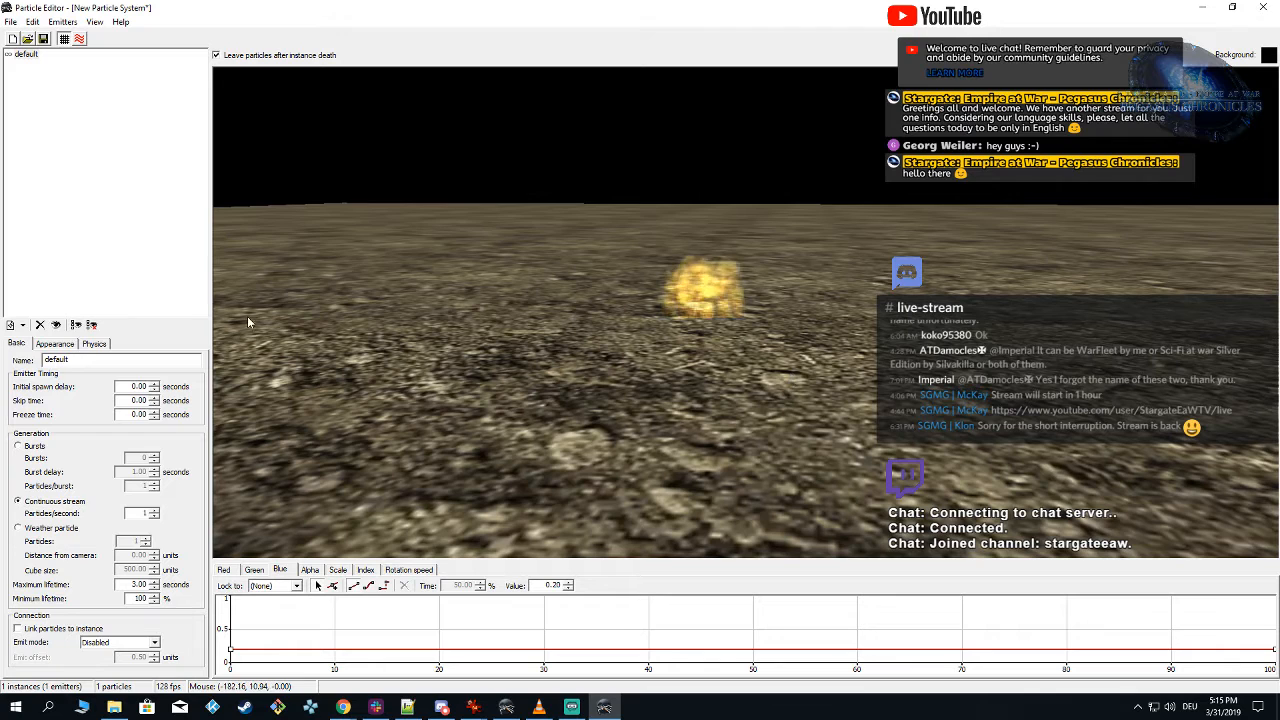
# Step: Try Random: Sphere as the initial speed type, then set it to Random: Cylinder
pyautogui.click(98, 340)
pyautogui.moveTo(538, 364); pyautogui.dragTo(543, 368)
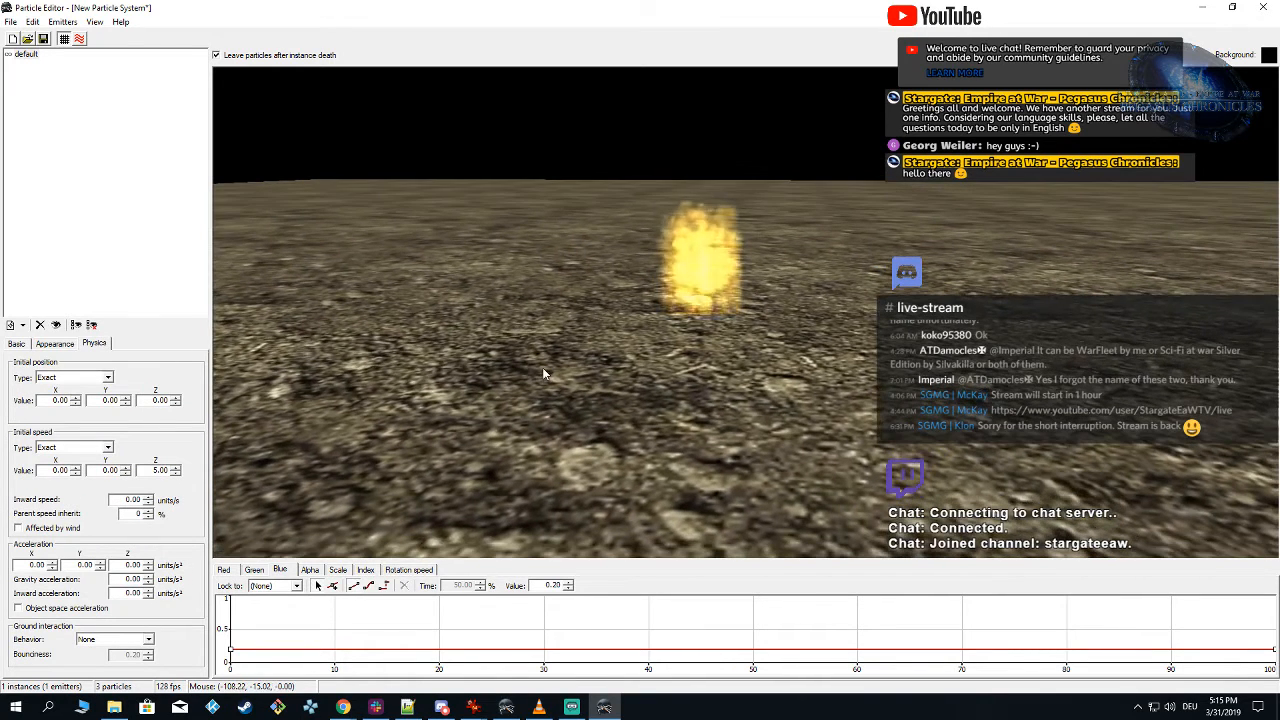
pyautogui.click(107, 447)
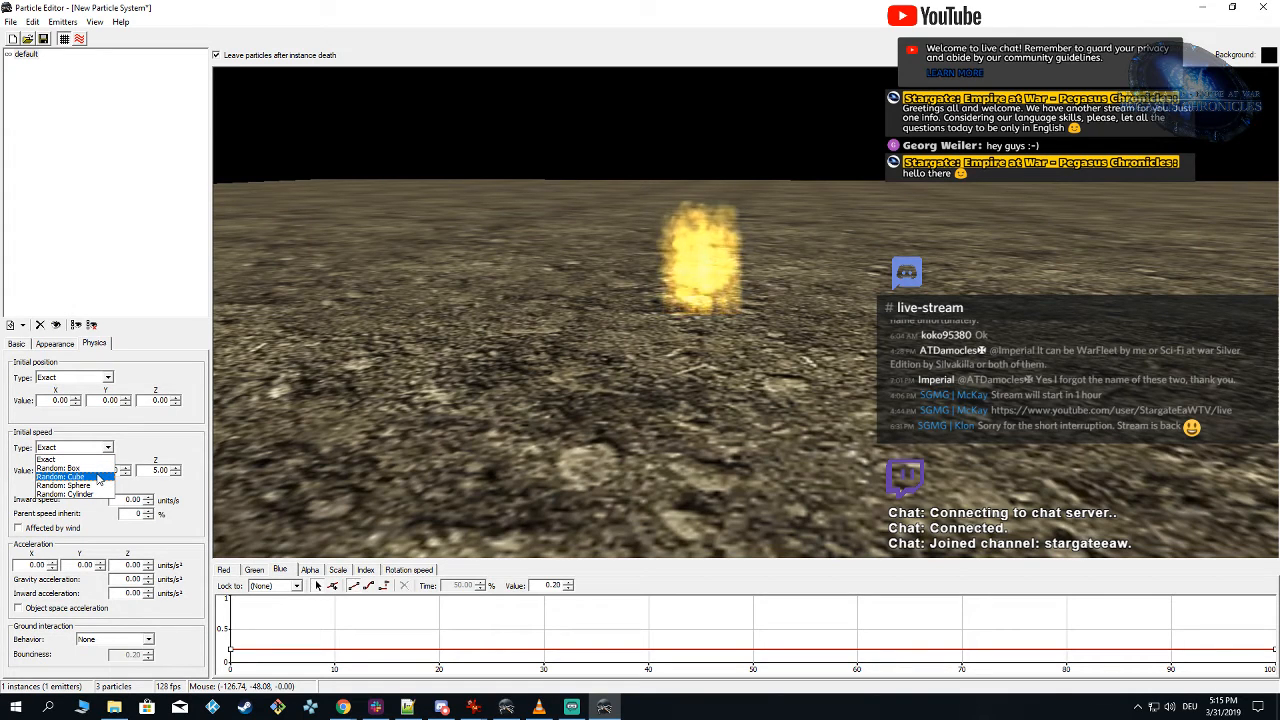
pyautogui.click(97, 486)
pyautogui.click(89, 448)
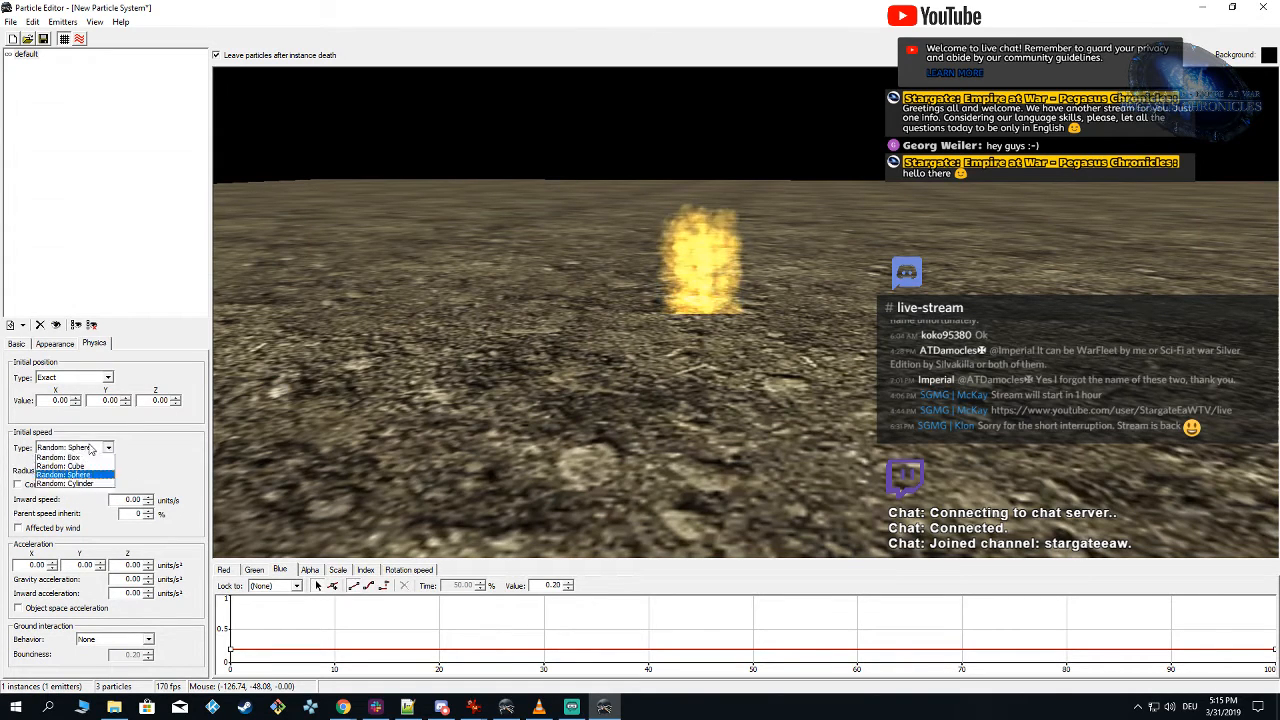
pyautogui.click(89, 495)
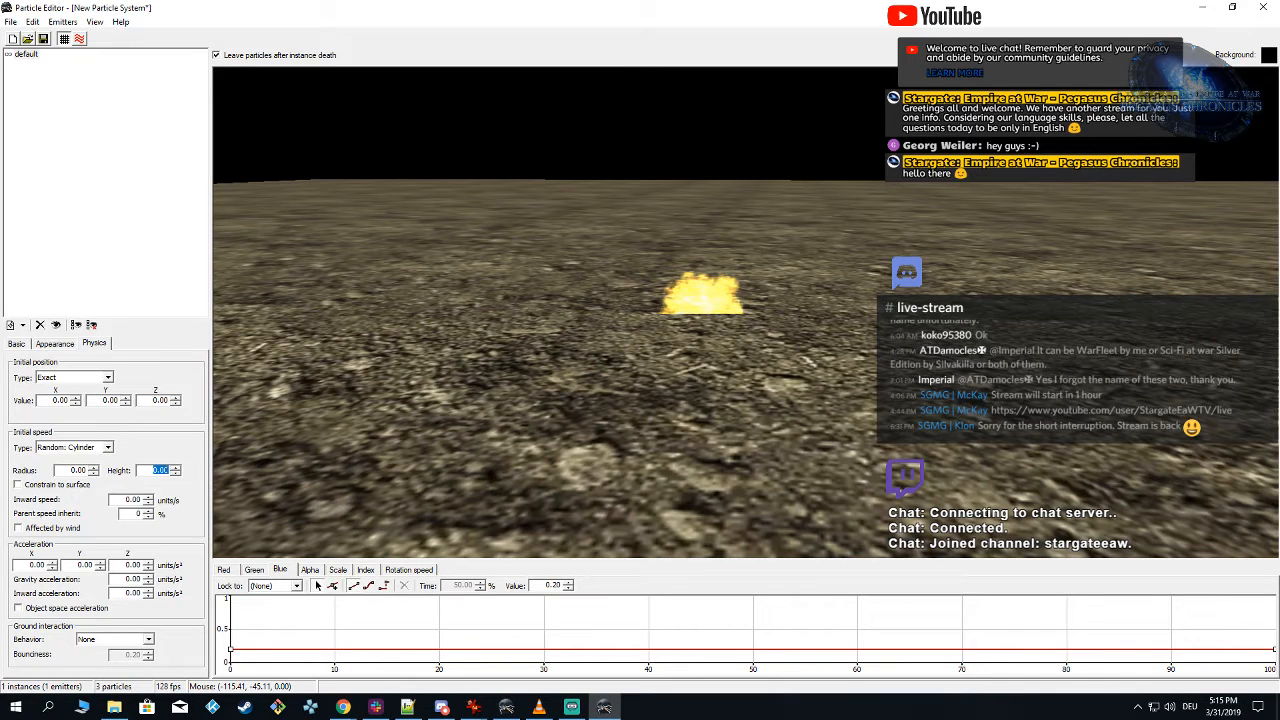
# Step: Try a height of 5 for the initial speed cylinder, then set its height to 10 and radius to 5
pyautogui.write('5')
pyautogui.moveTo(541, 430); pyautogui.dragTo(542, 429, button='right')
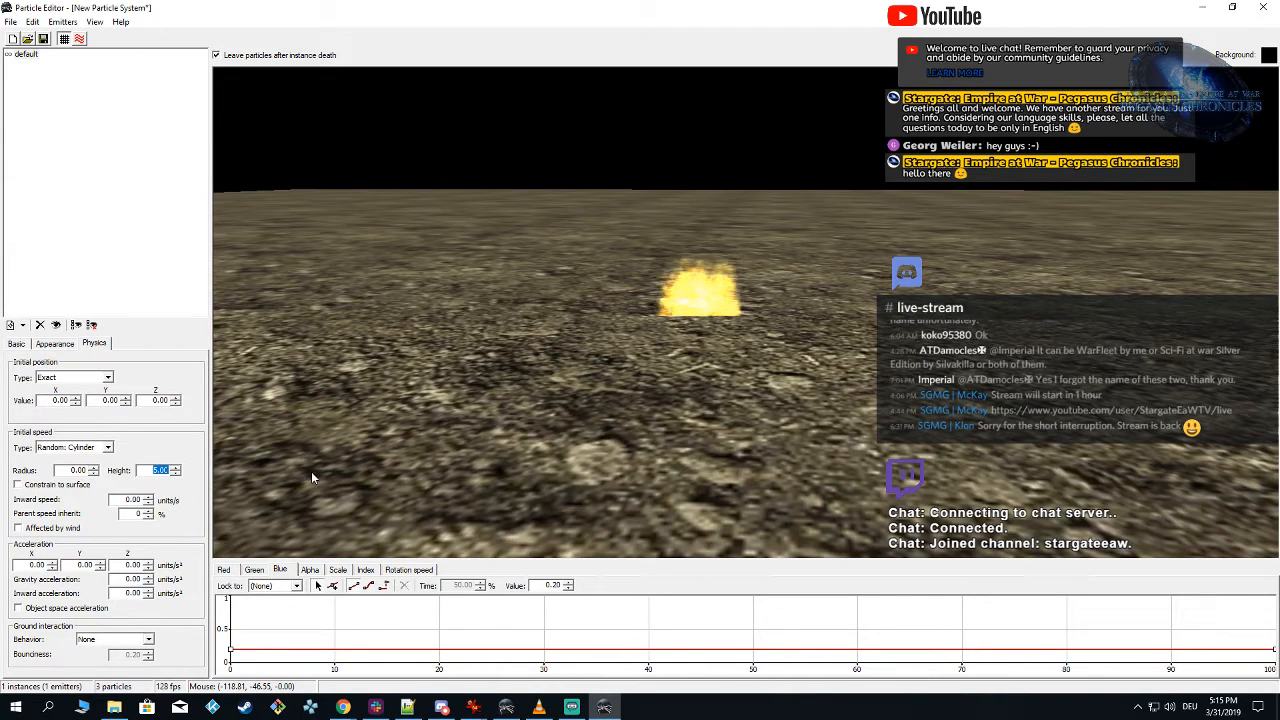
pyautogui.write('10')
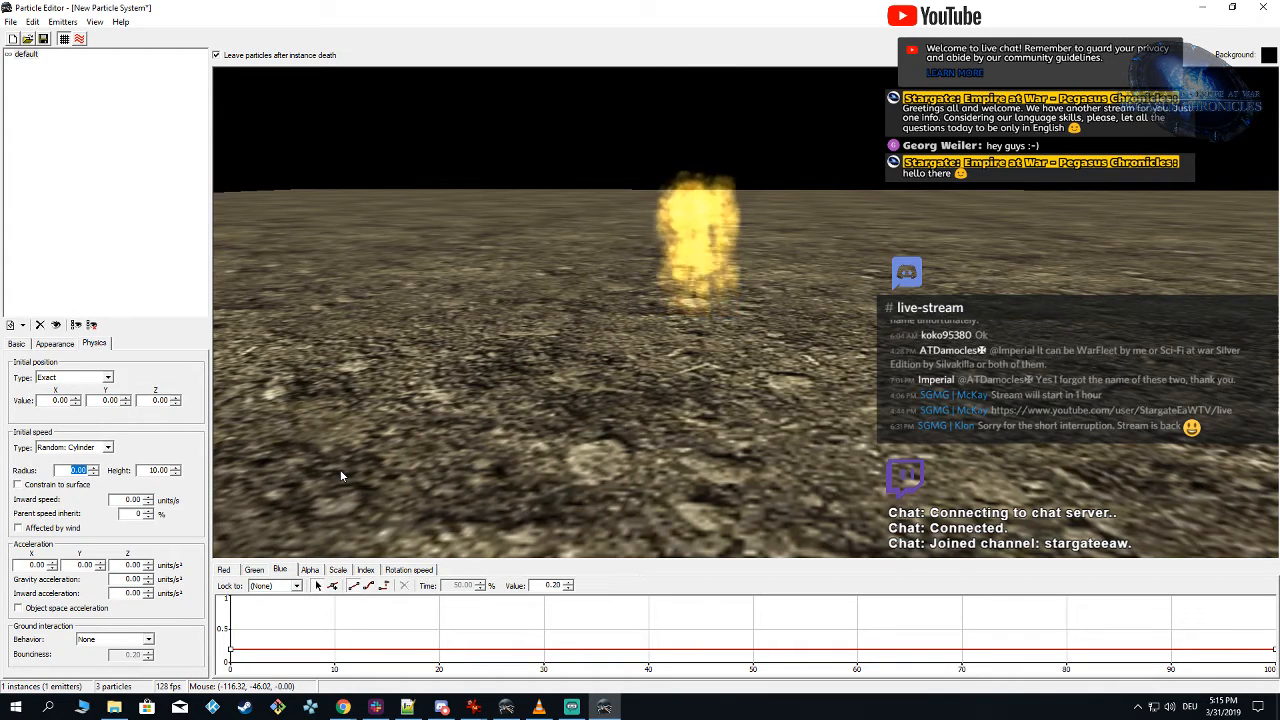
pyautogui.write('5')
pyautogui.press('Return')
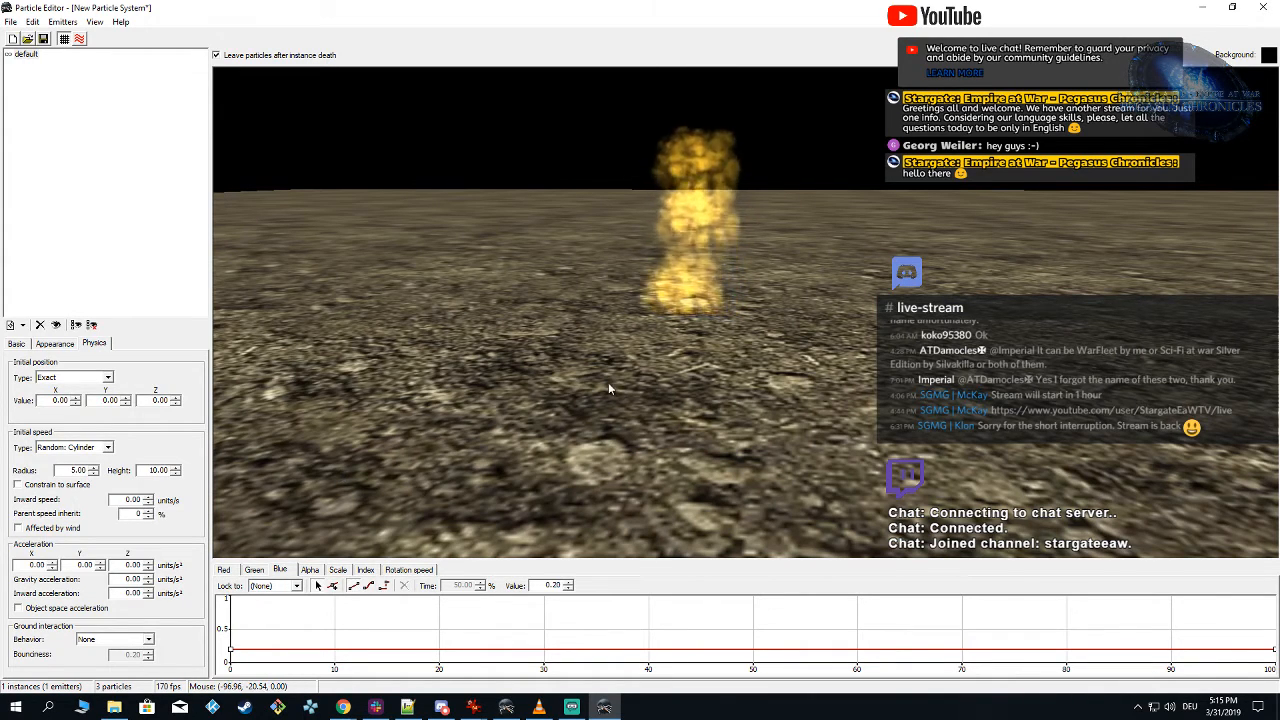
# Step: Lower the end points of the blue and green color curves at 100% time to 0
pyautogui.moveTo(598, 333)
pyautogui.mouseDown(button='right')
pyautogui.moveTo(622, 339)
pyautogui.moveTo(589, 332)
pyautogui.mouseUp(button='right')
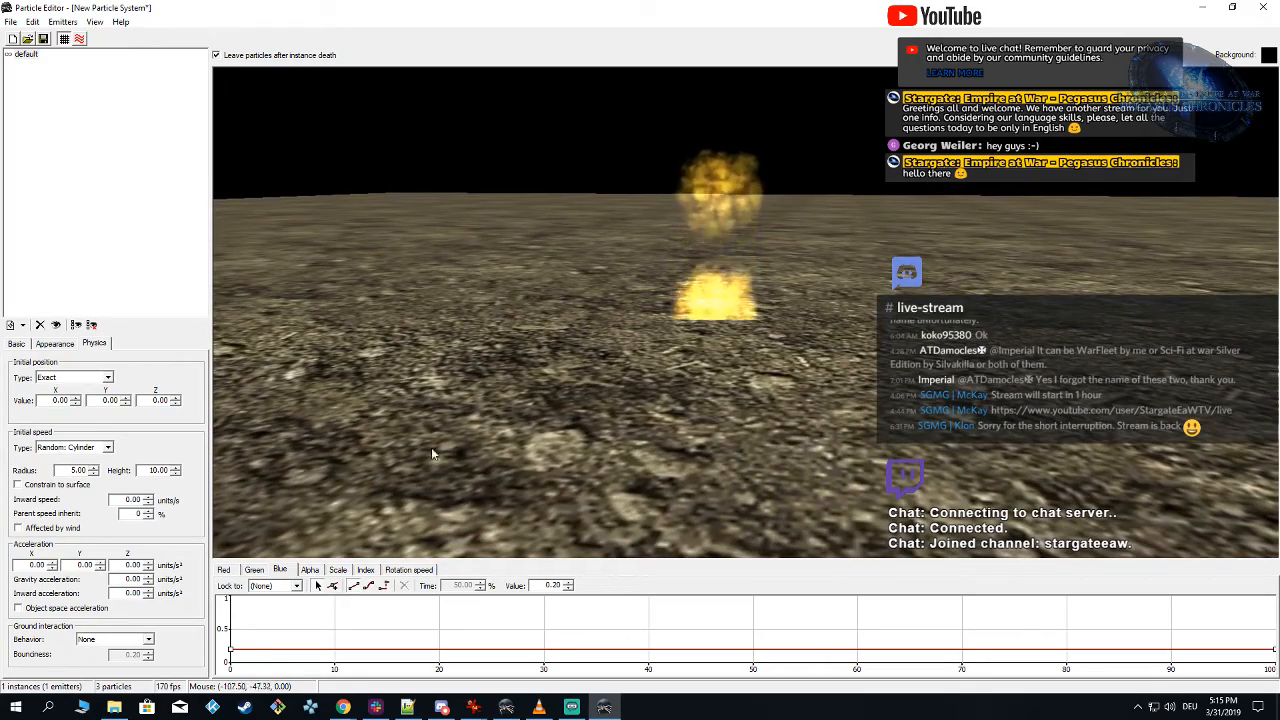
pyautogui.moveTo(431, 447); pyautogui.dragTo(470, 440, button='right')
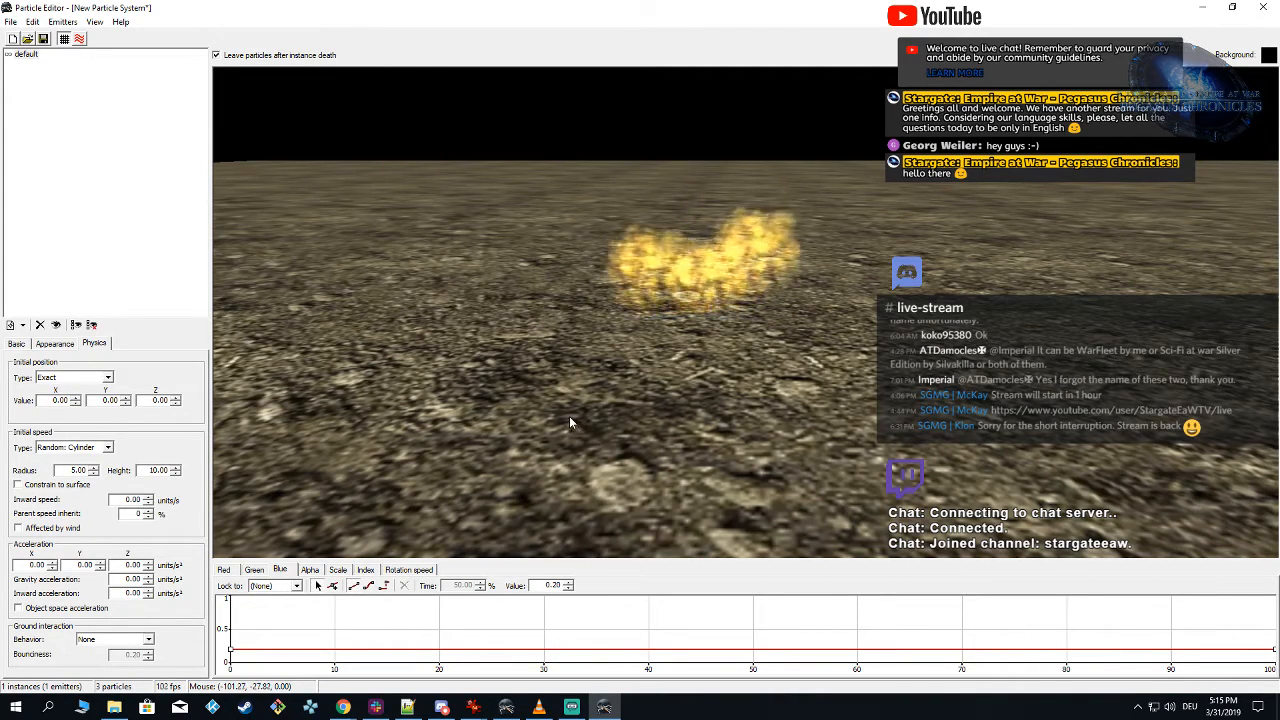
pyautogui.moveTo(566, 413); pyautogui.dragTo(604, 391, button='right')
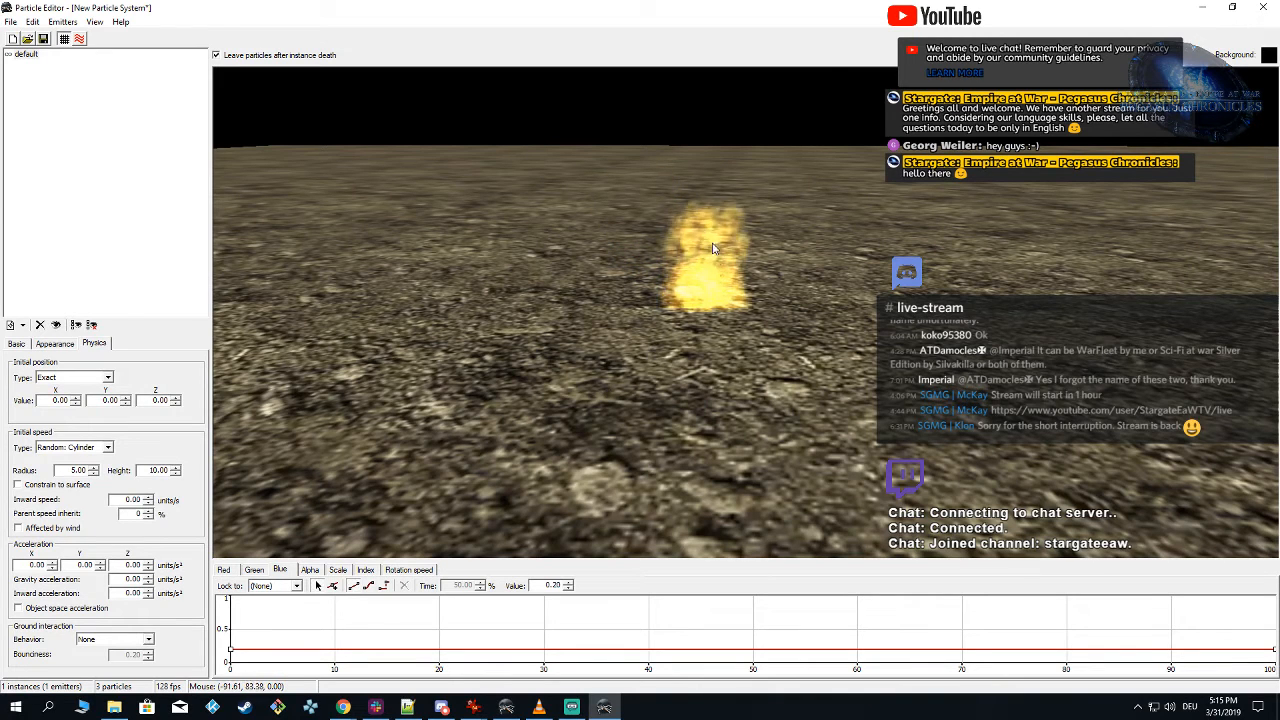
pyautogui.moveTo(778, 200); pyautogui.dragTo(790, 319, button='right')
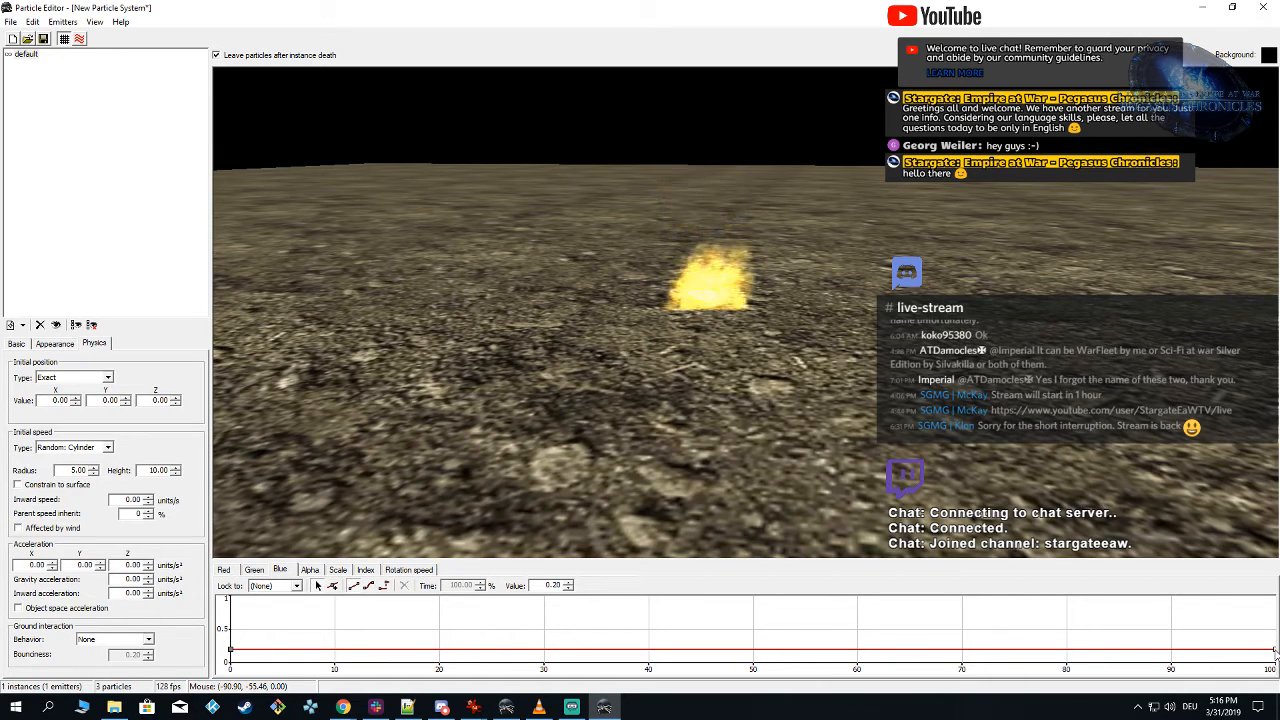
pyautogui.moveTo(1274, 651); pyautogui.dragTo(1275, 666)
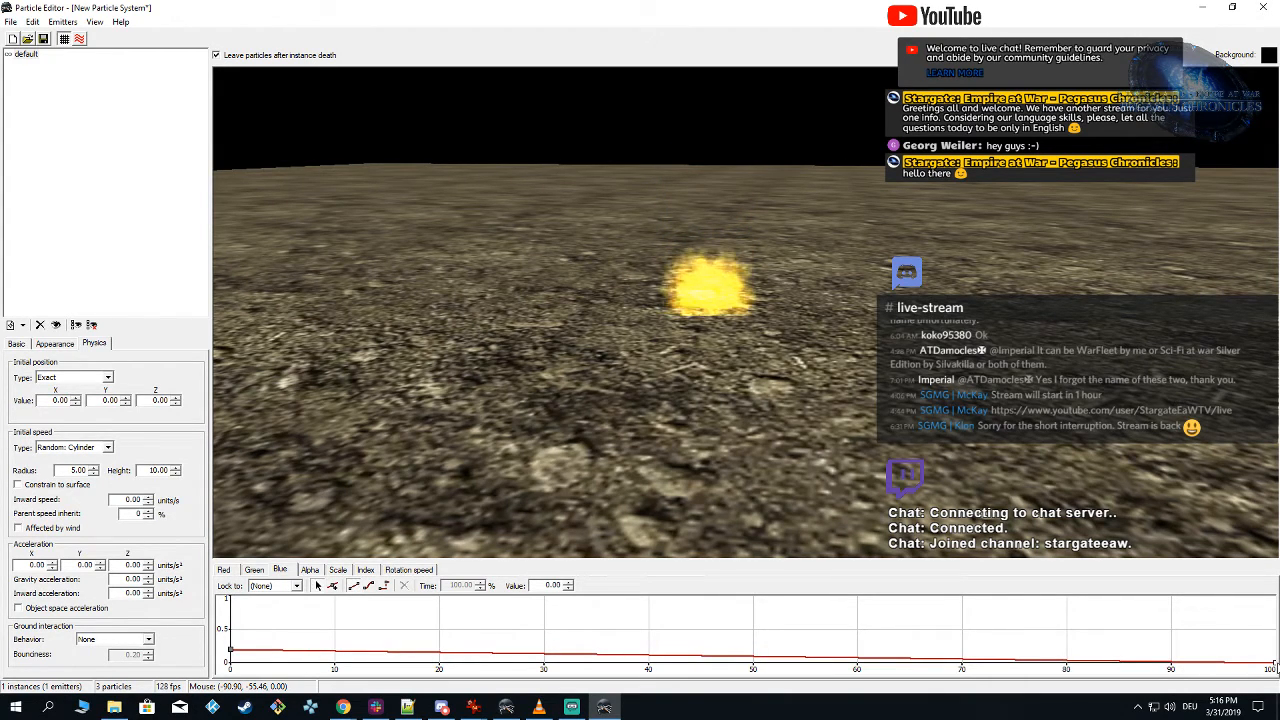
pyautogui.click(255, 570)
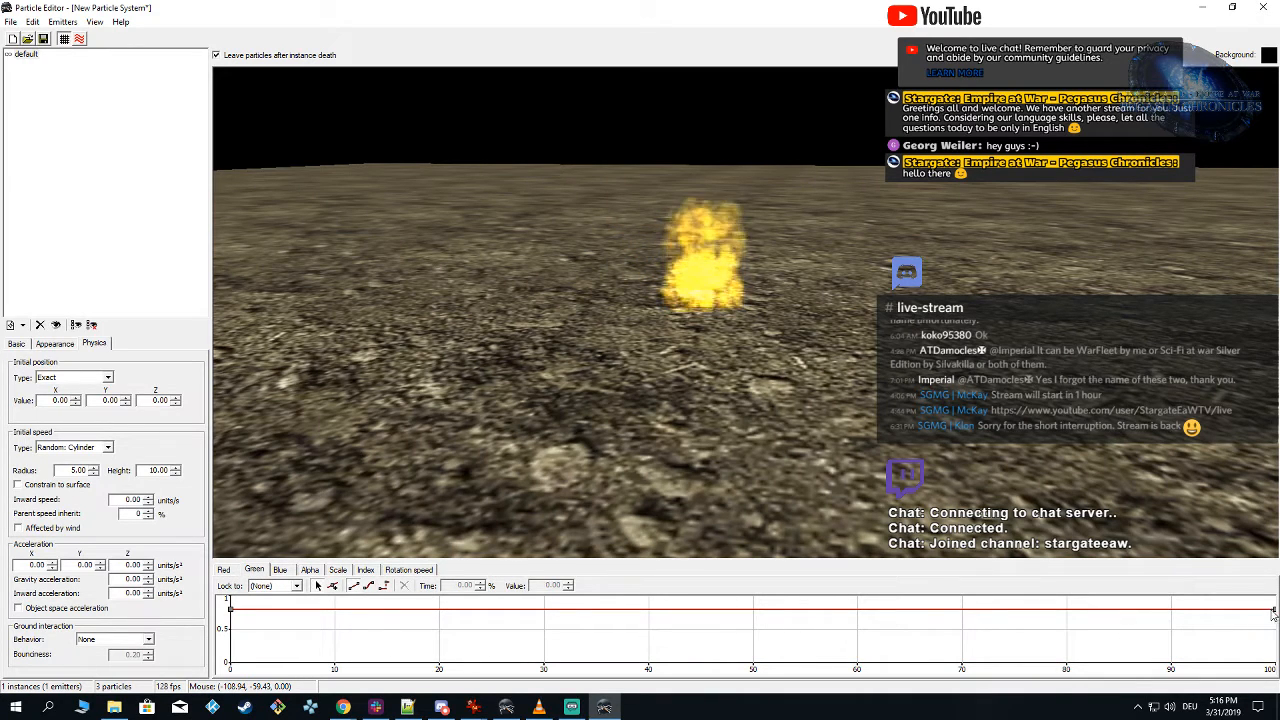
pyautogui.moveTo(1274, 613); pyautogui.dragTo(1274, 664)
# Step: Lower the red curve's end point at 100% time to 0, keeping its start point at 1.00
pyautogui.click(224, 570)
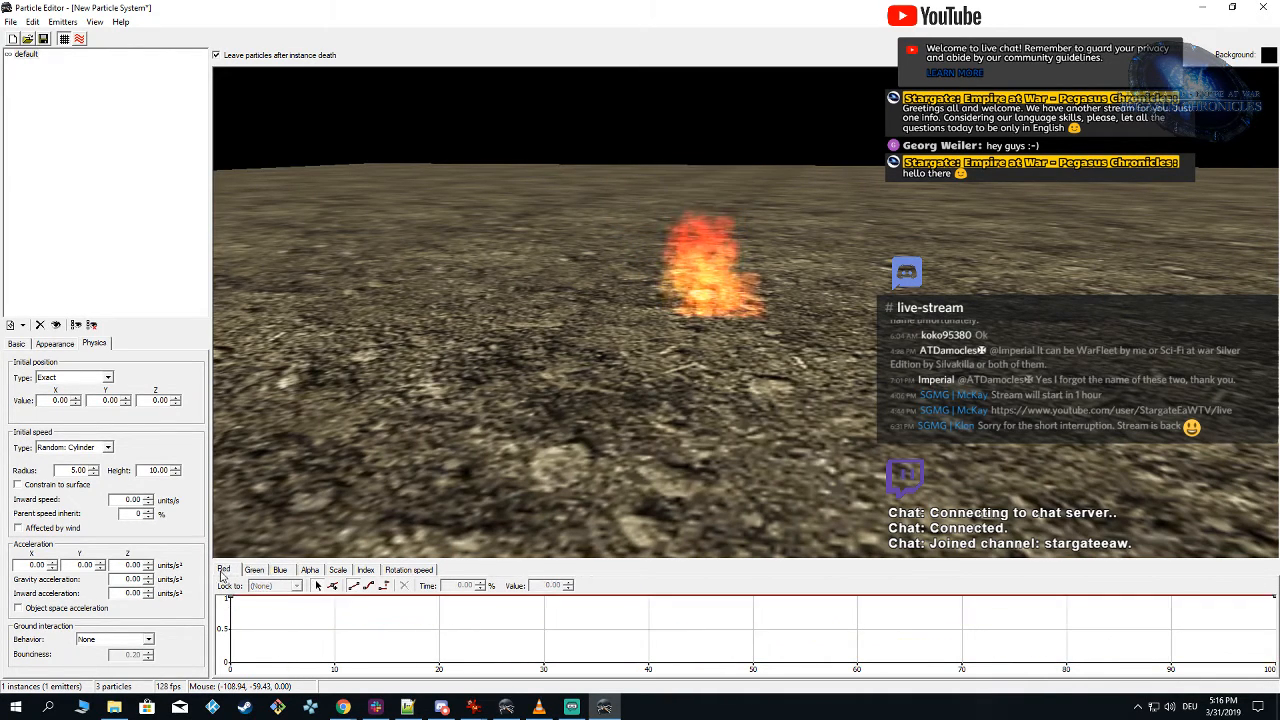
pyautogui.click(1274, 598)
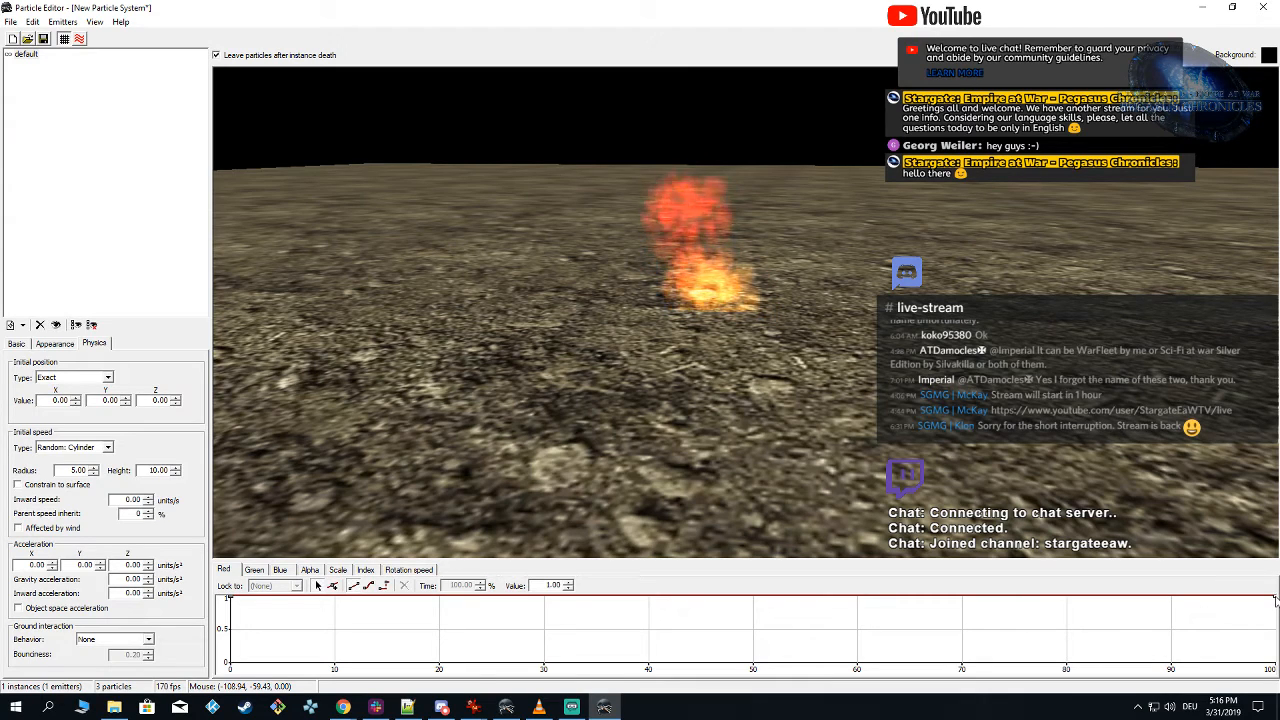
pyautogui.moveTo(1274, 598); pyautogui.dragTo(1274, 664)
pyautogui.moveTo(737, 428); pyautogui.dragTo(732, 416)
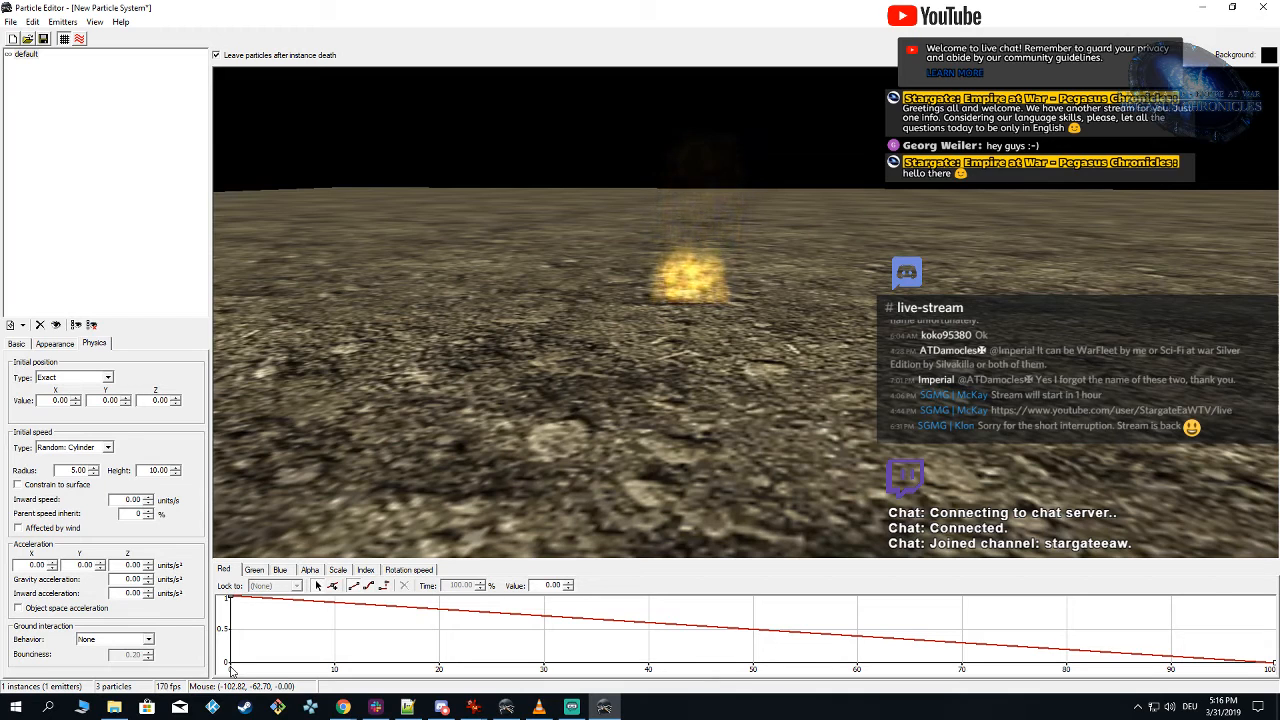
pyautogui.moveTo(230, 598)
pyautogui.mouseDown()
pyautogui.moveTo(232, 666)
pyautogui.moveTo(232, 594)
pyautogui.mouseUp()
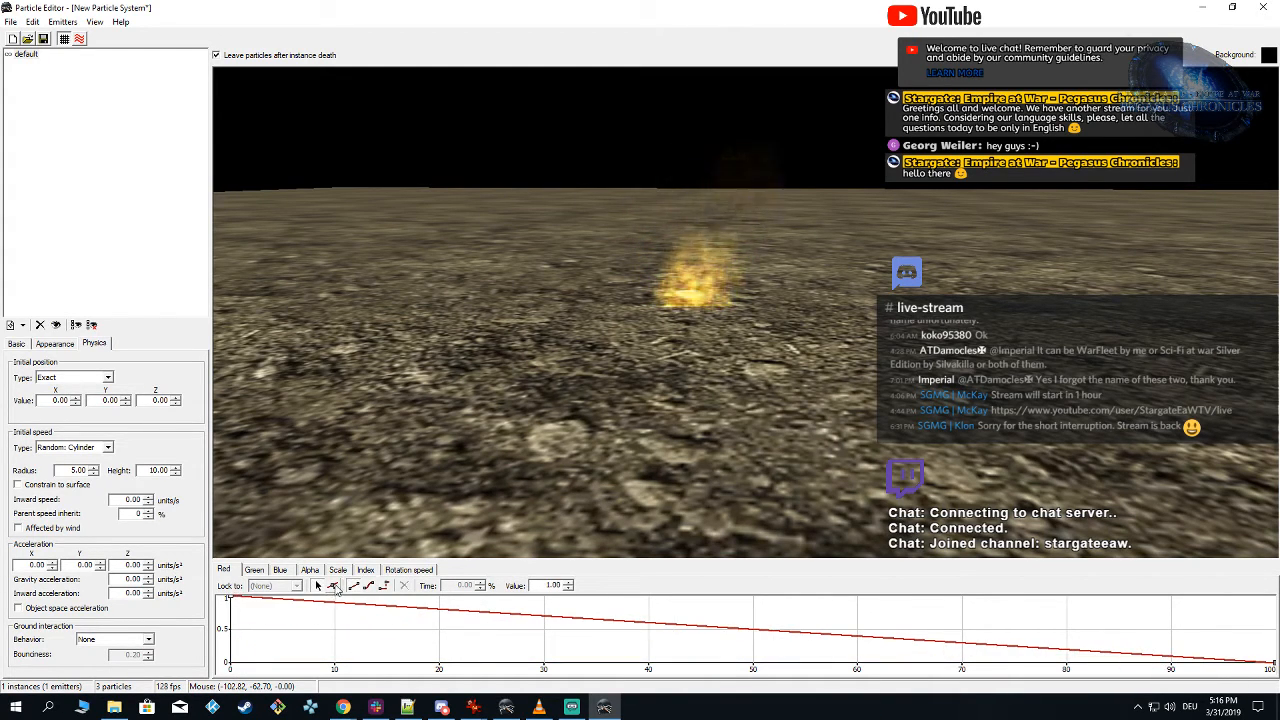
# Step: Add a red curve key at about 50% time with value 1.00 and lower the start point to 0
pyautogui.click(335, 587)
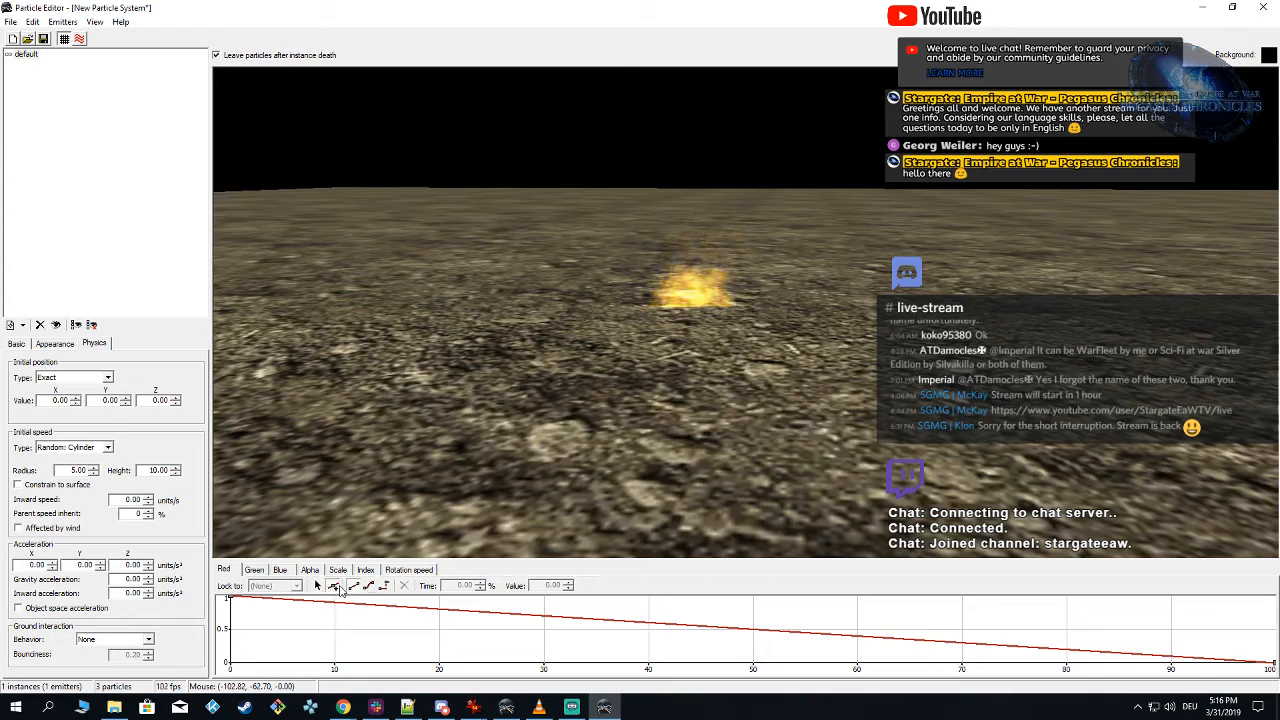
pyautogui.click(753, 595)
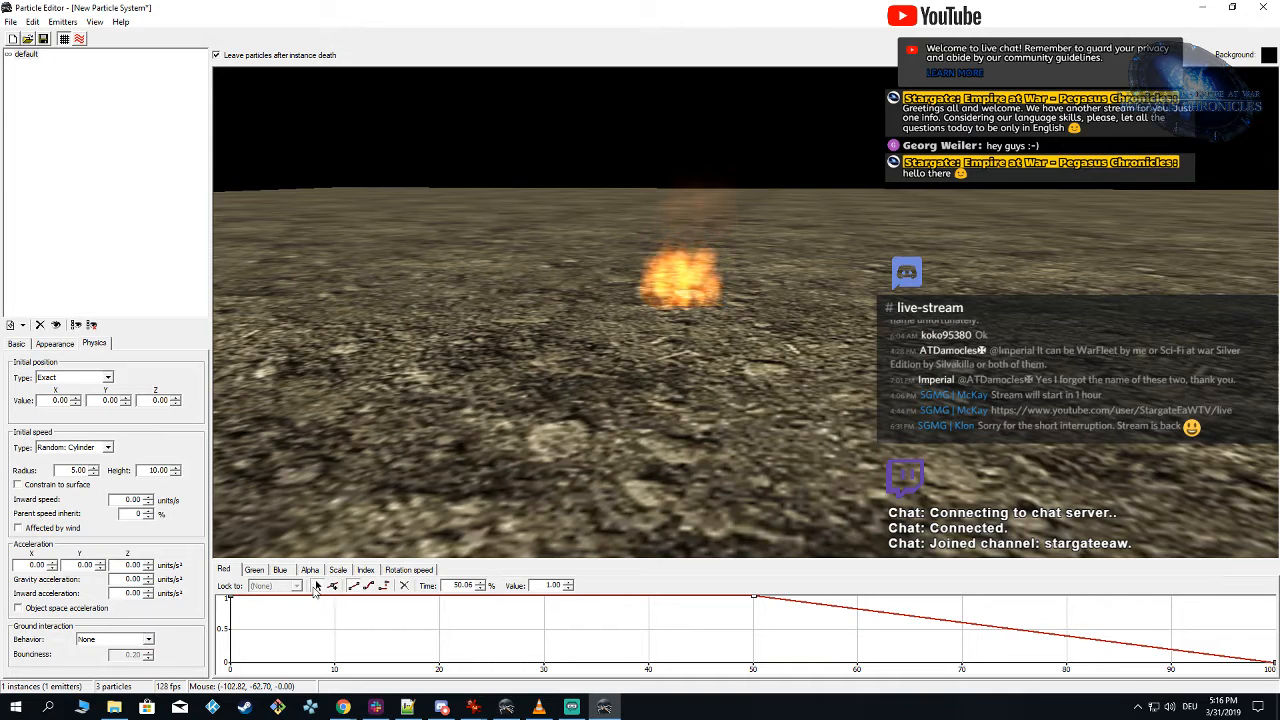
pyautogui.click(315, 588)
pyautogui.moveTo(231, 597); pyautogui.dragTo(242, 658)
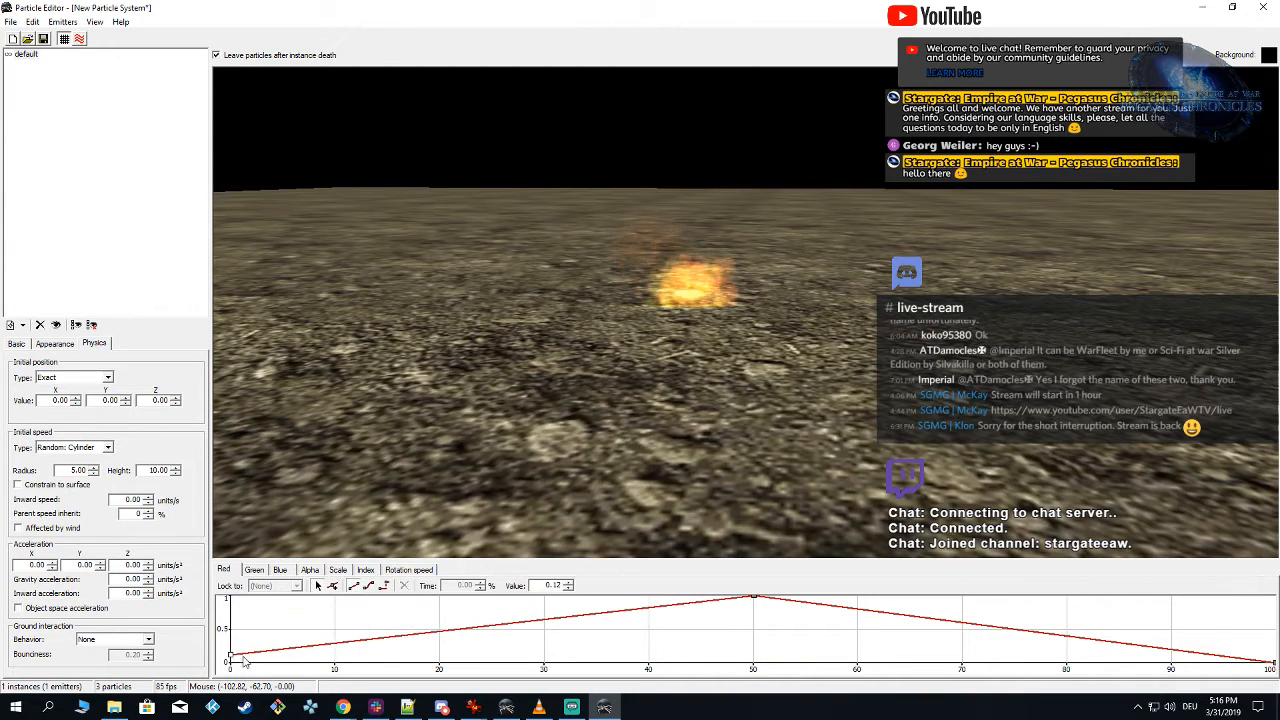
# Step: Add a green curve key at 50% time with value 0.8 and set the start point to 0
pyautogui.click(254, 570)
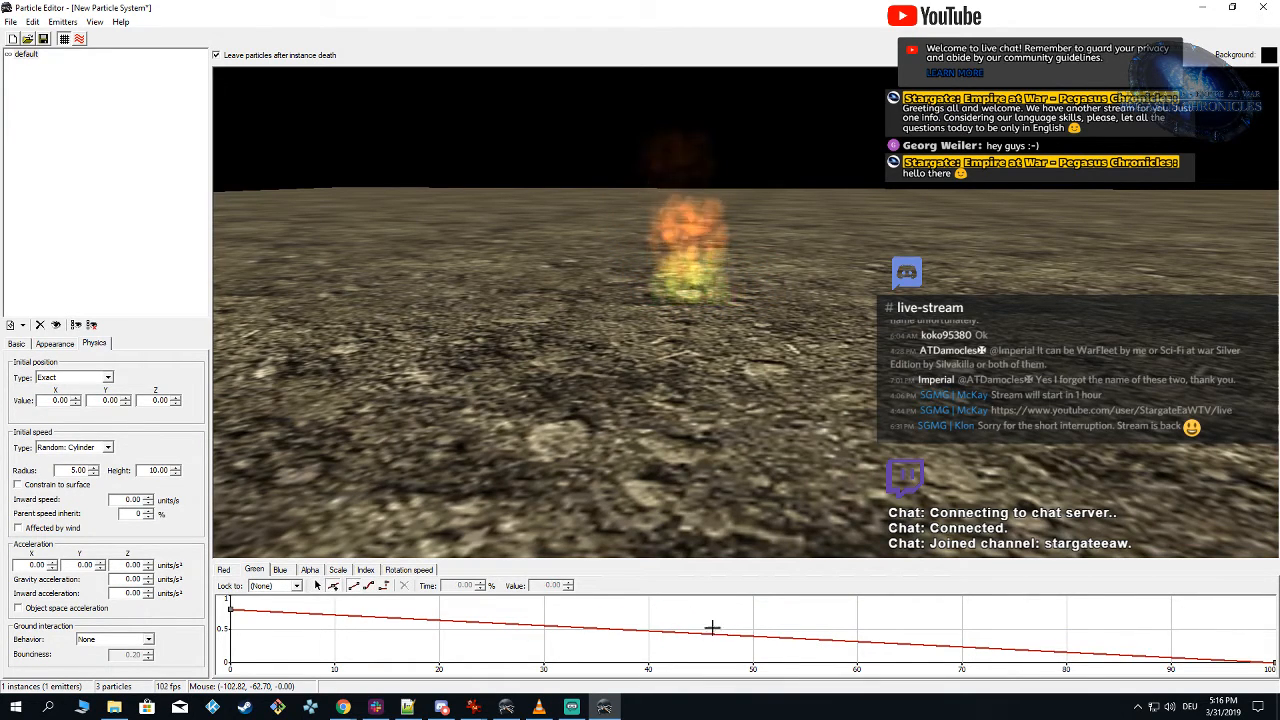
pyautogui.click(751, 617)
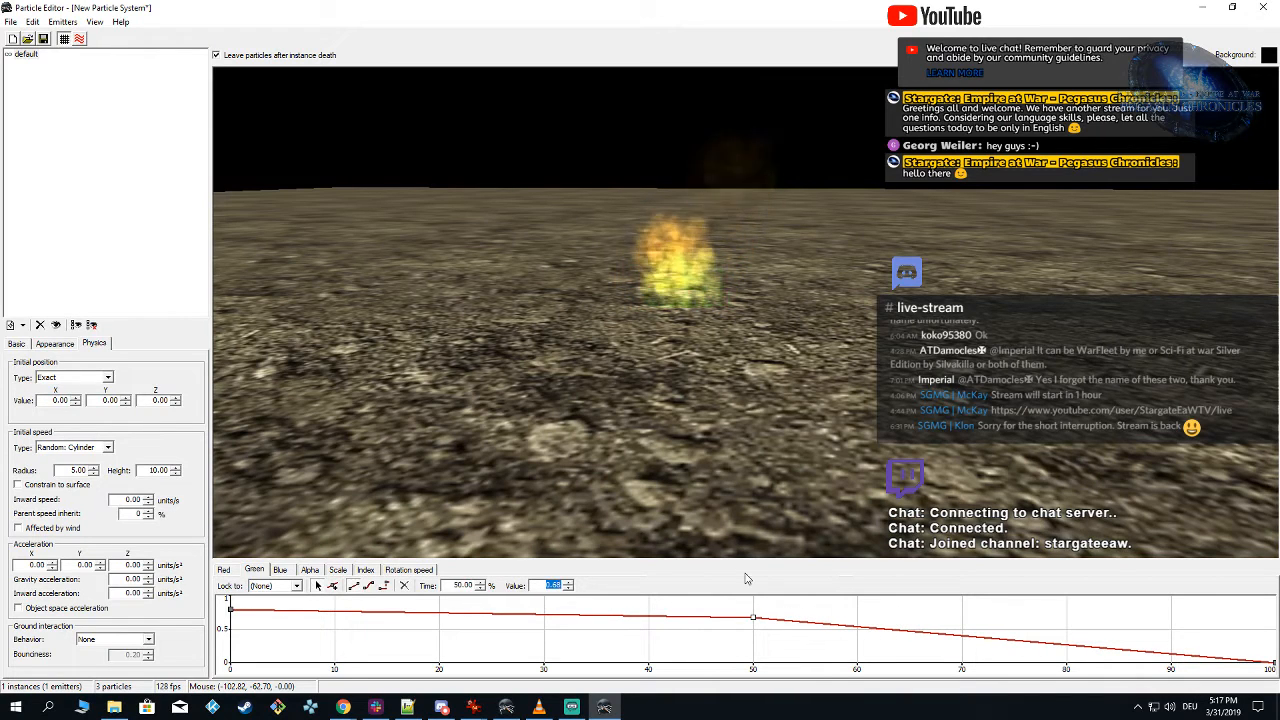
pyautogui.write('0')
pyautogui.press('Return')
pyautogui.write('.8')
pyautogui.press('Return')
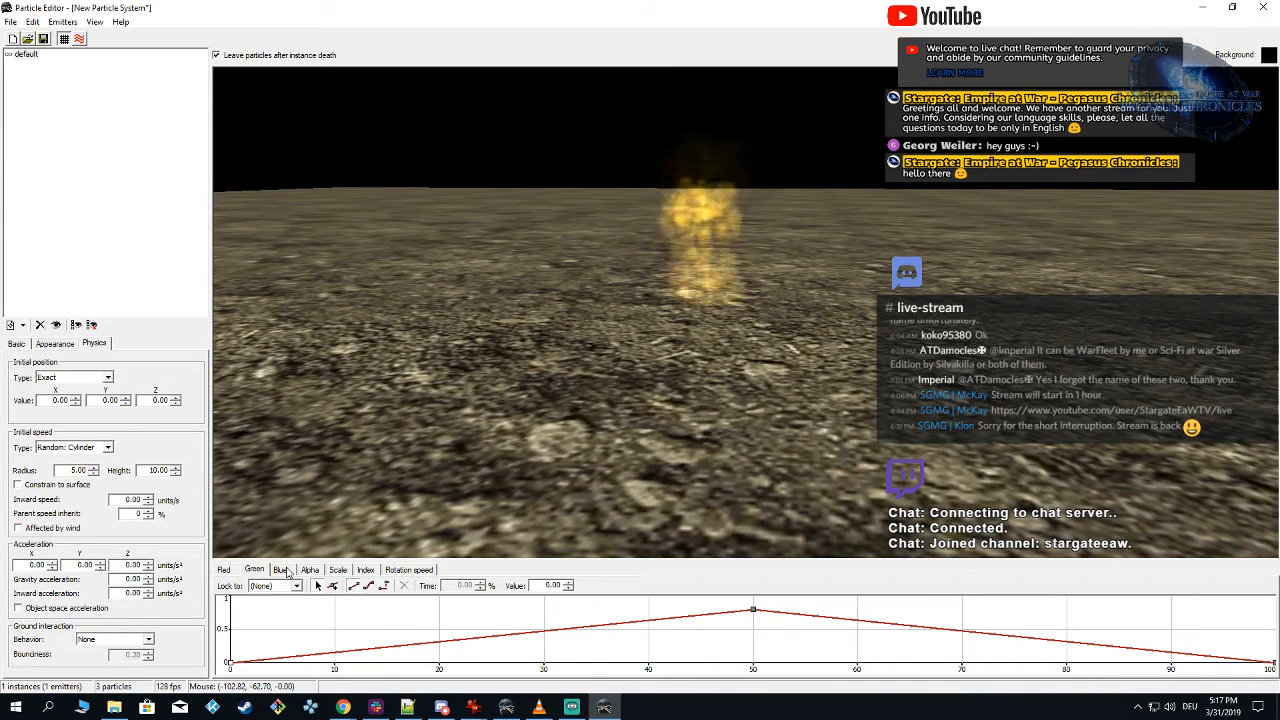
# Step: Add a blue curve key at 50% time with value 0.2 and lower the start point to 0
pyautogui.click(225, 570)
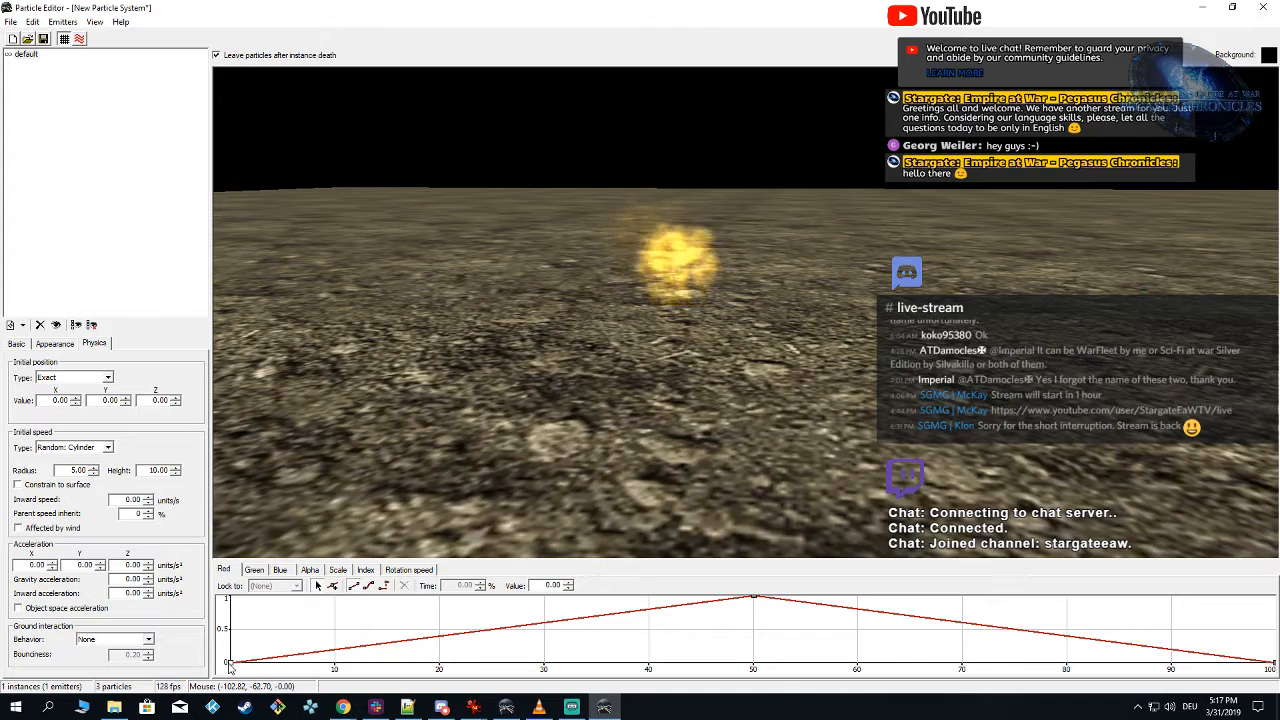
pyautogui.click(254, 570)
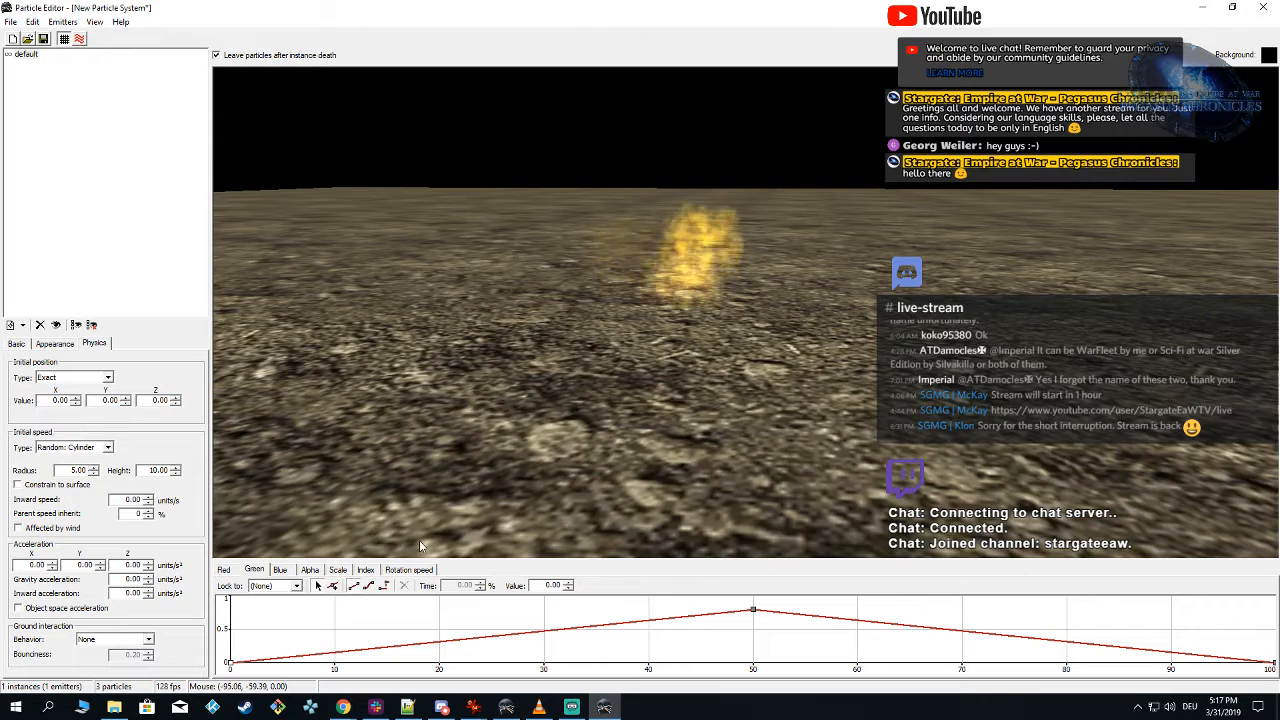
pyautogui.click(282, 569)
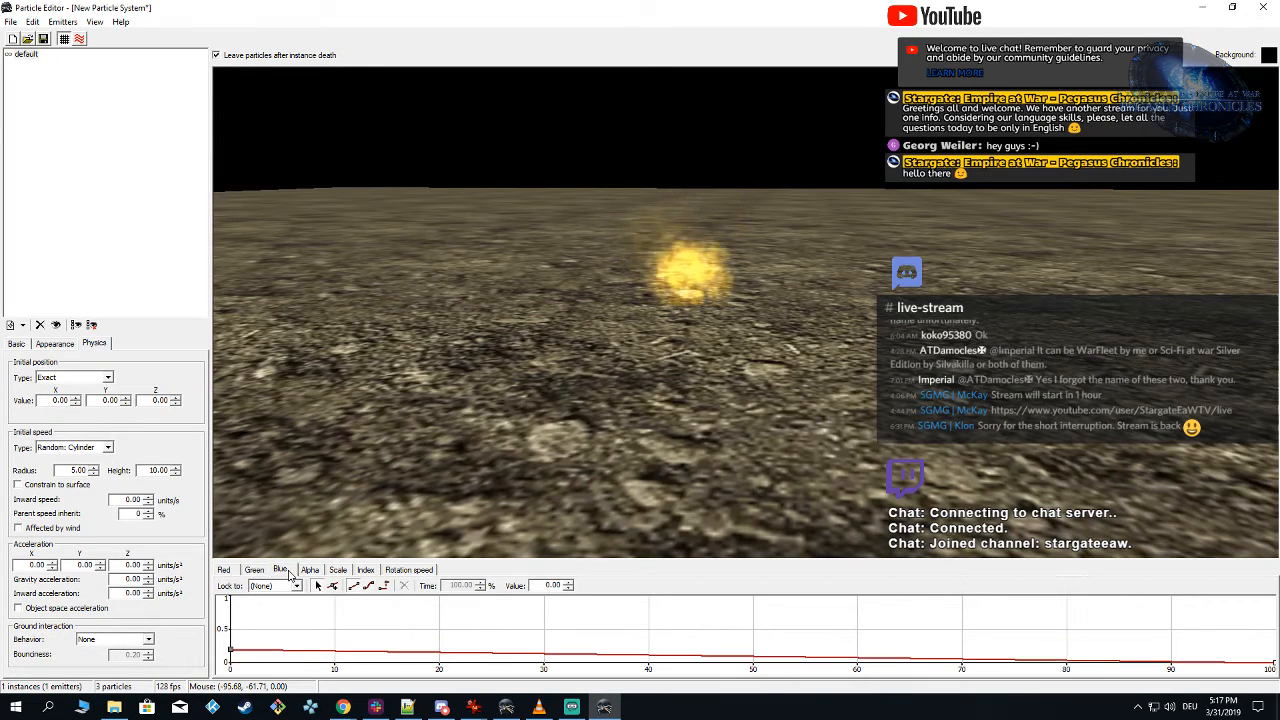
pyautogui.click(334, 588)
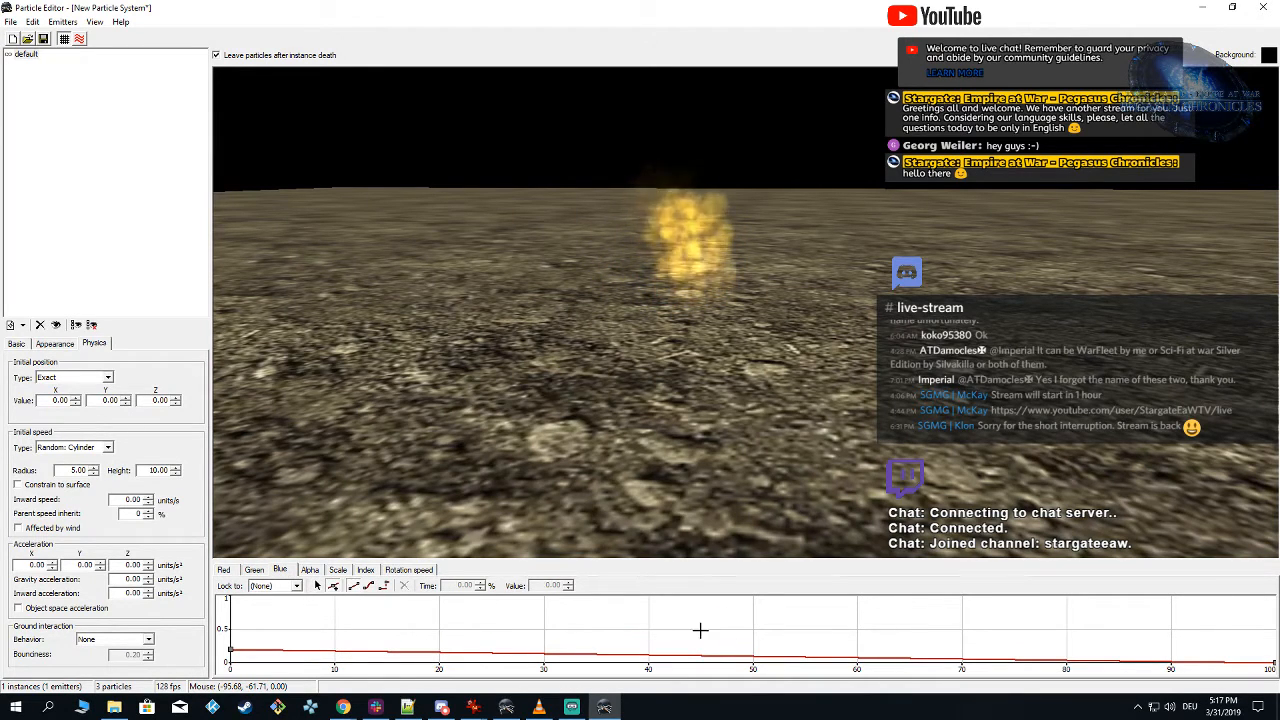
pyautogui.click(754, 651)
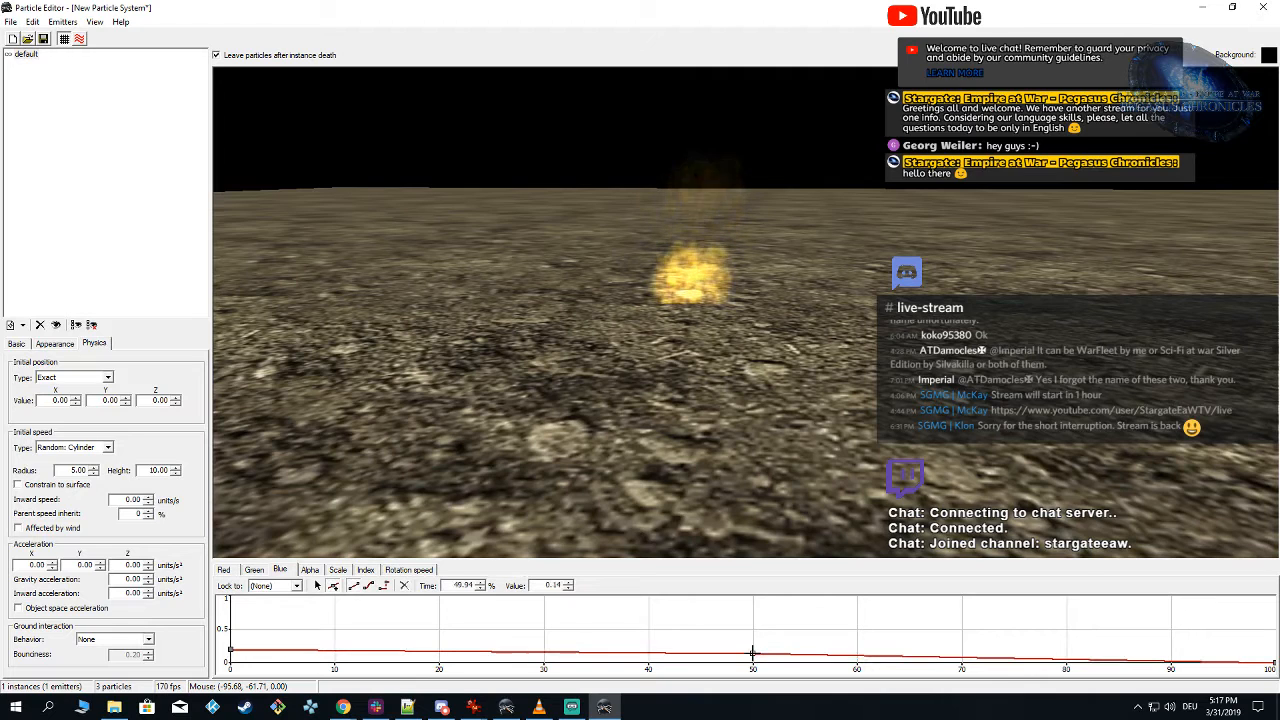
pyautogui.click(230, 653)
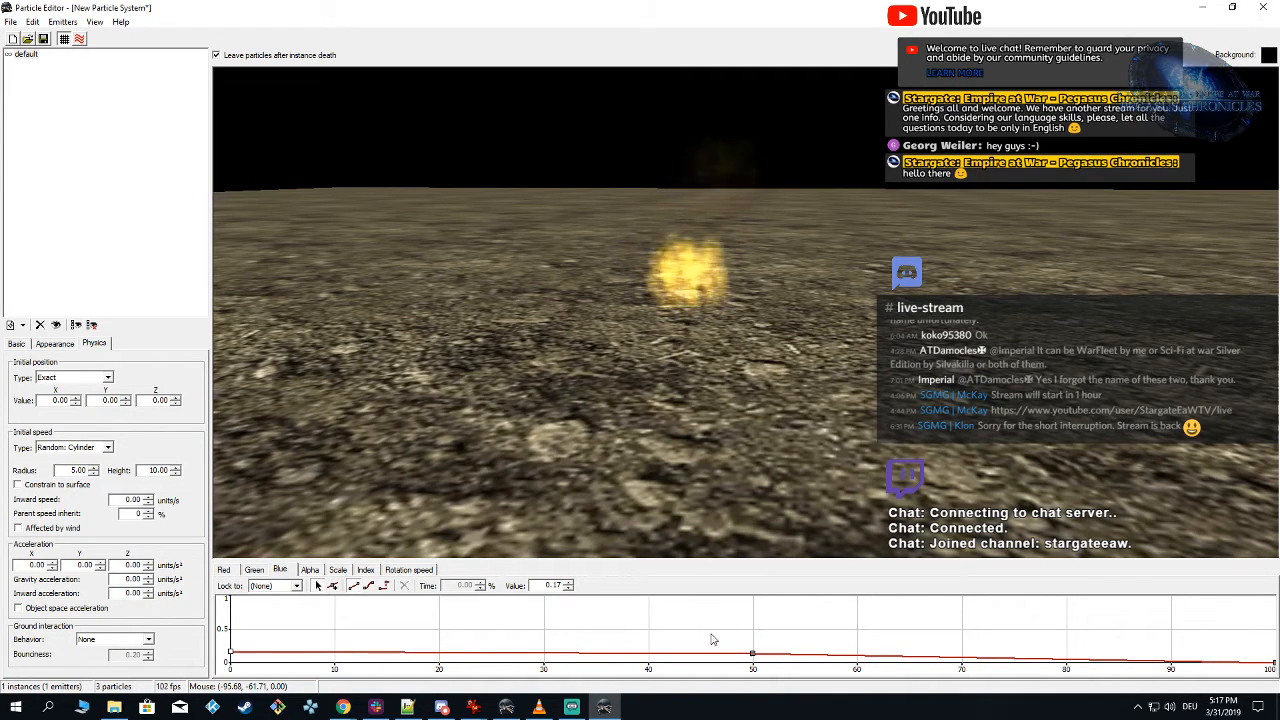
pyautogui.click(752, 653)
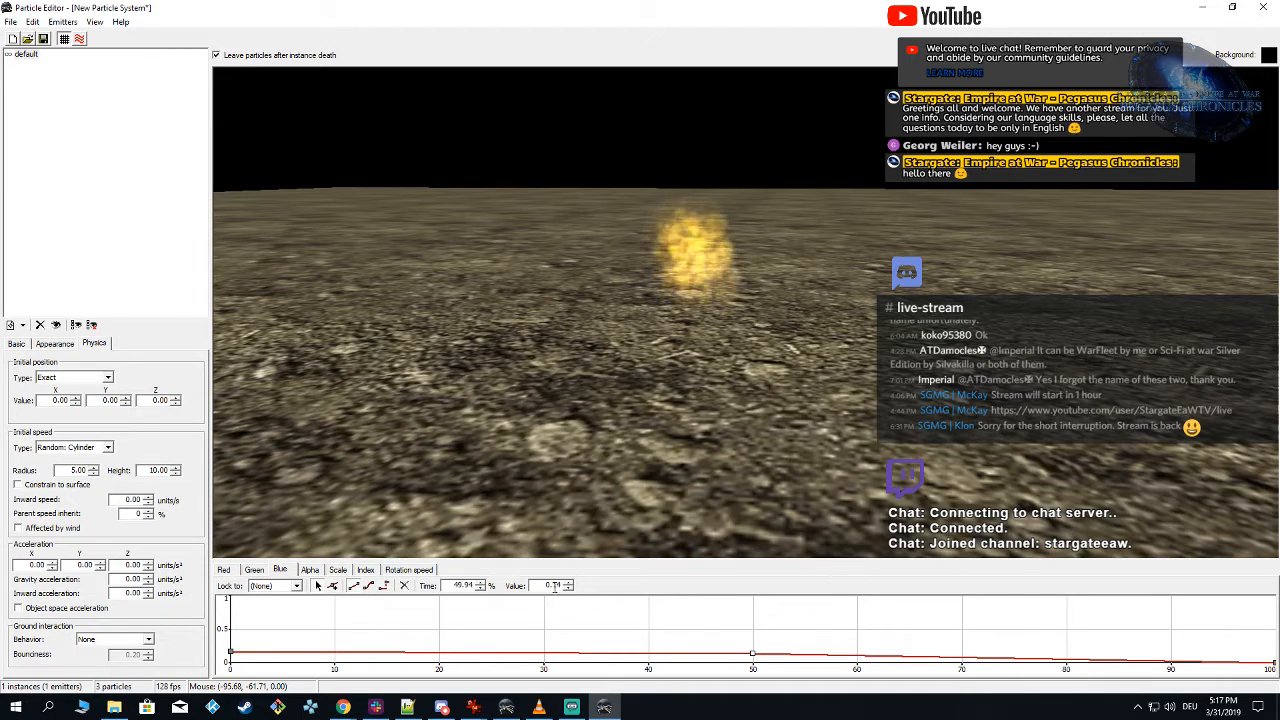
pyautogui.write('0.2')
pyautogui.press('Return')
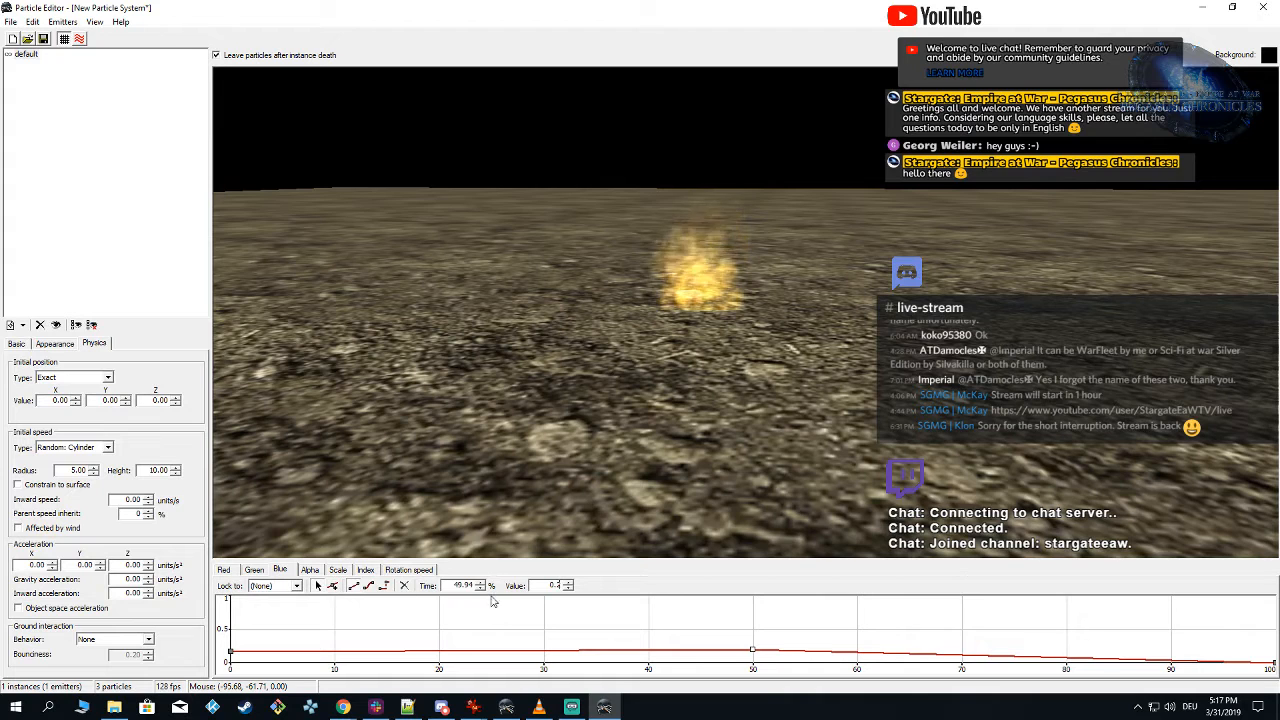
pyautogui.write('50')
pyautogui.press('Return')
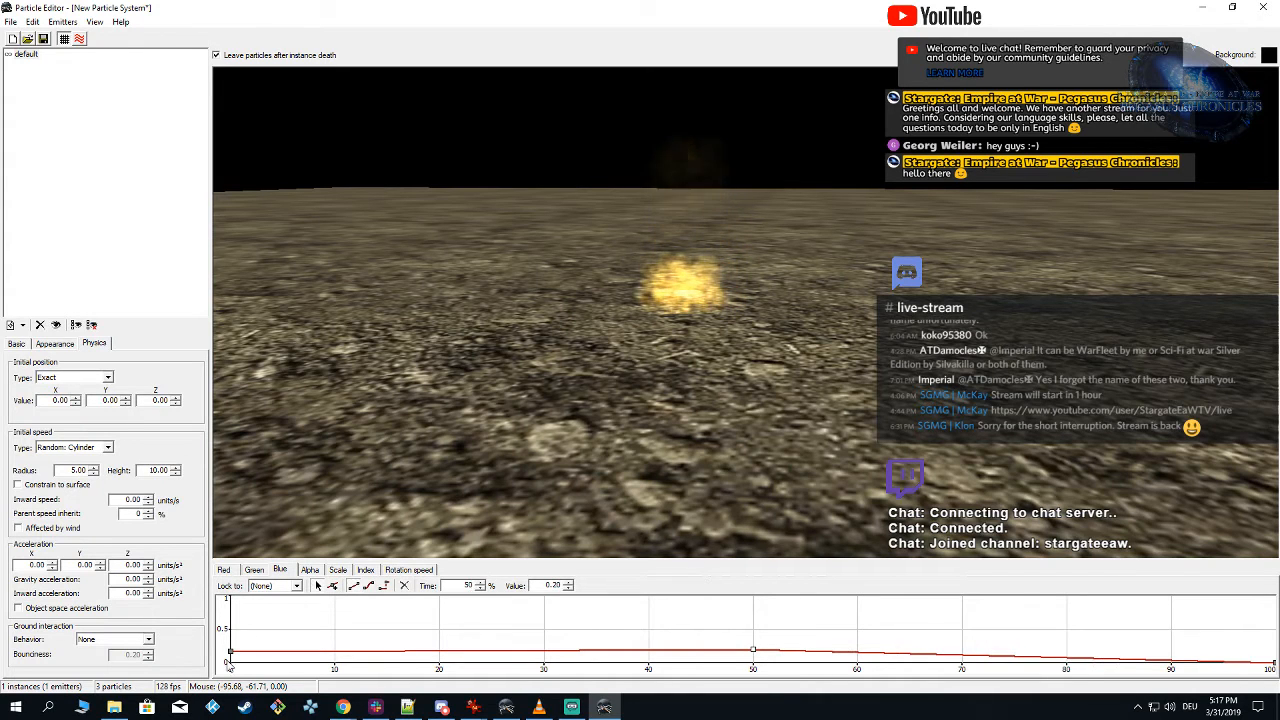
pyautogui.moveTo(230, 652); pyautogui.dragTo(230, 664)
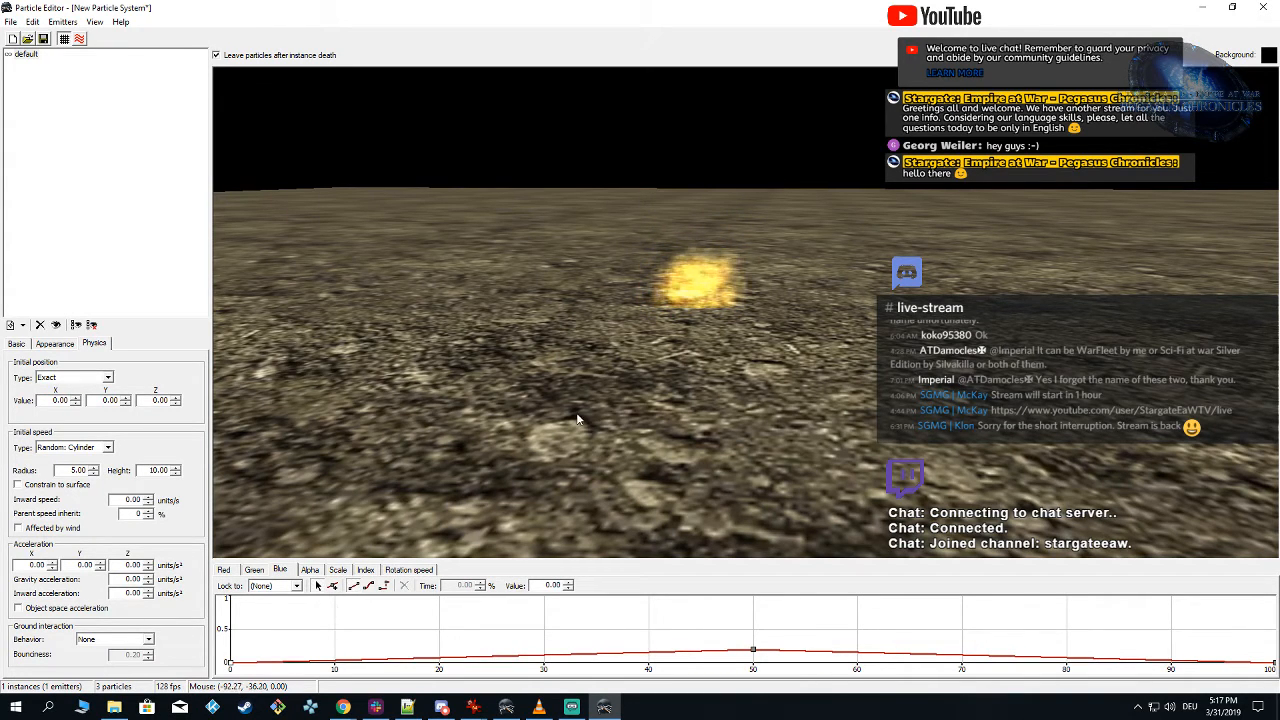
# Step: Set the scale curve's end point at 100% time to 10
pyautogui.moveTo(576, 414); pyautogui.dragTo(711, 407, button='right')
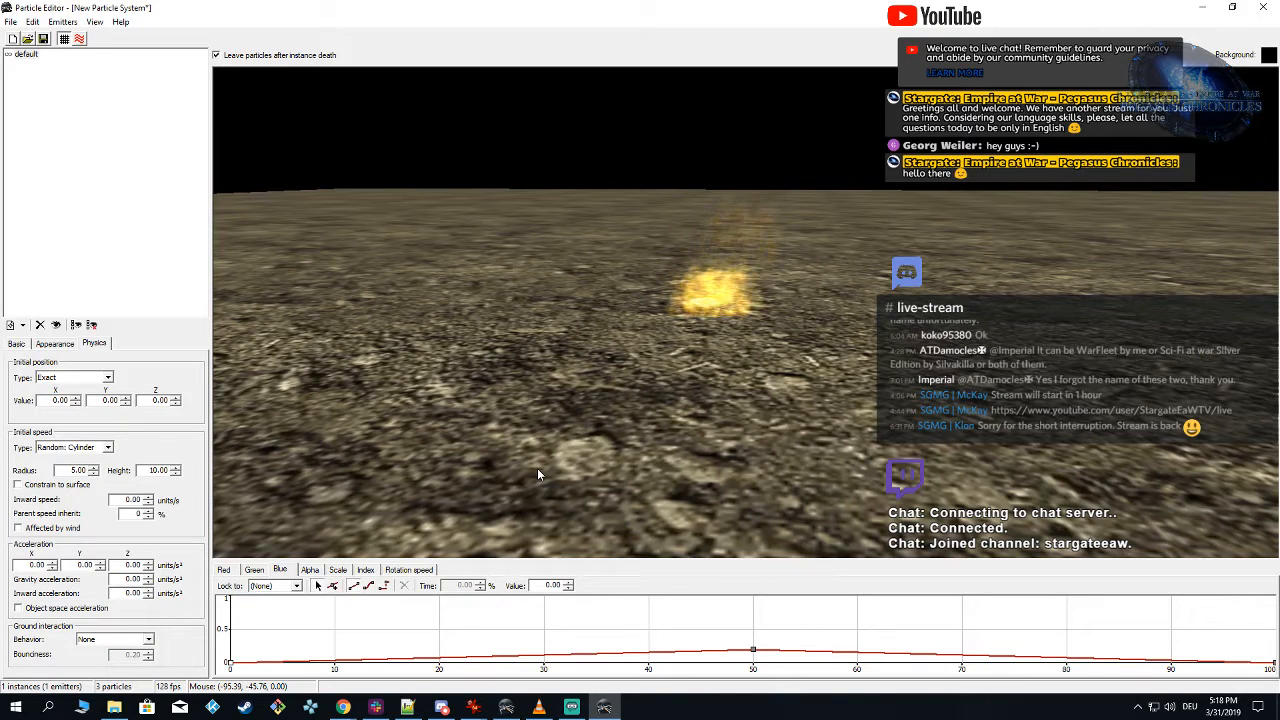
pyautogui.click(339, 570)
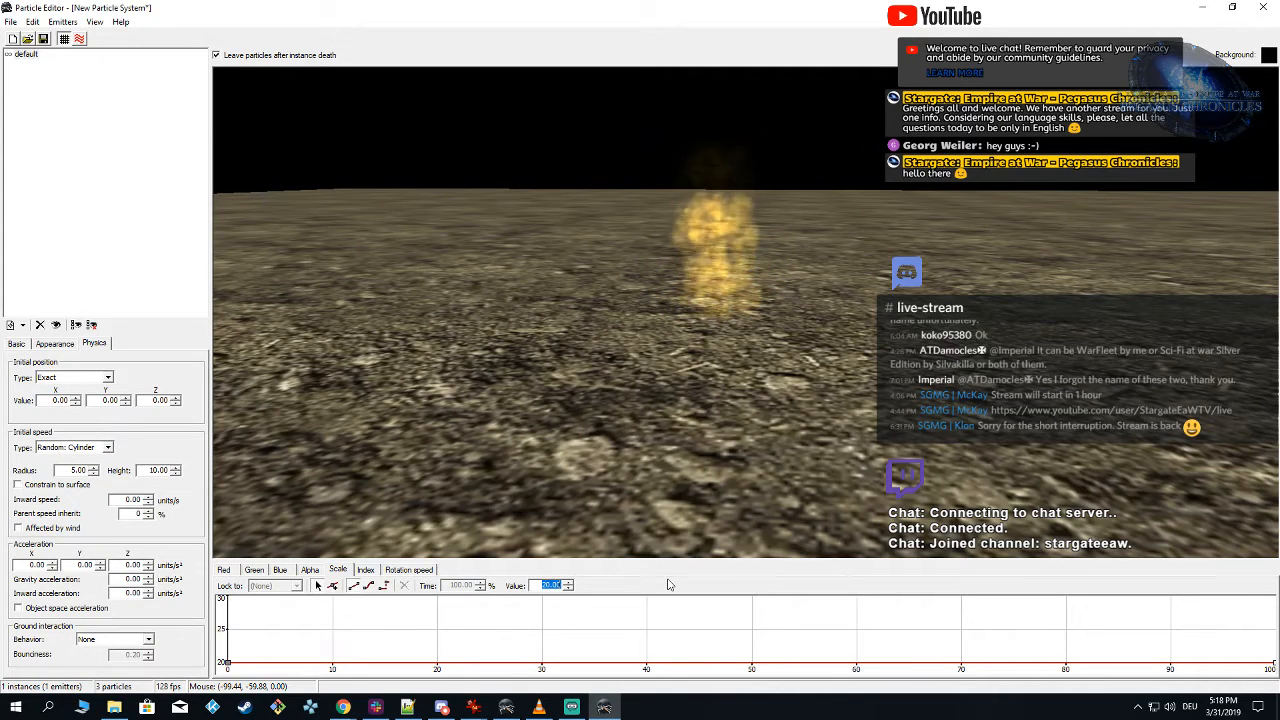
pyautogui.write('10')
pyautogui.press('Return')
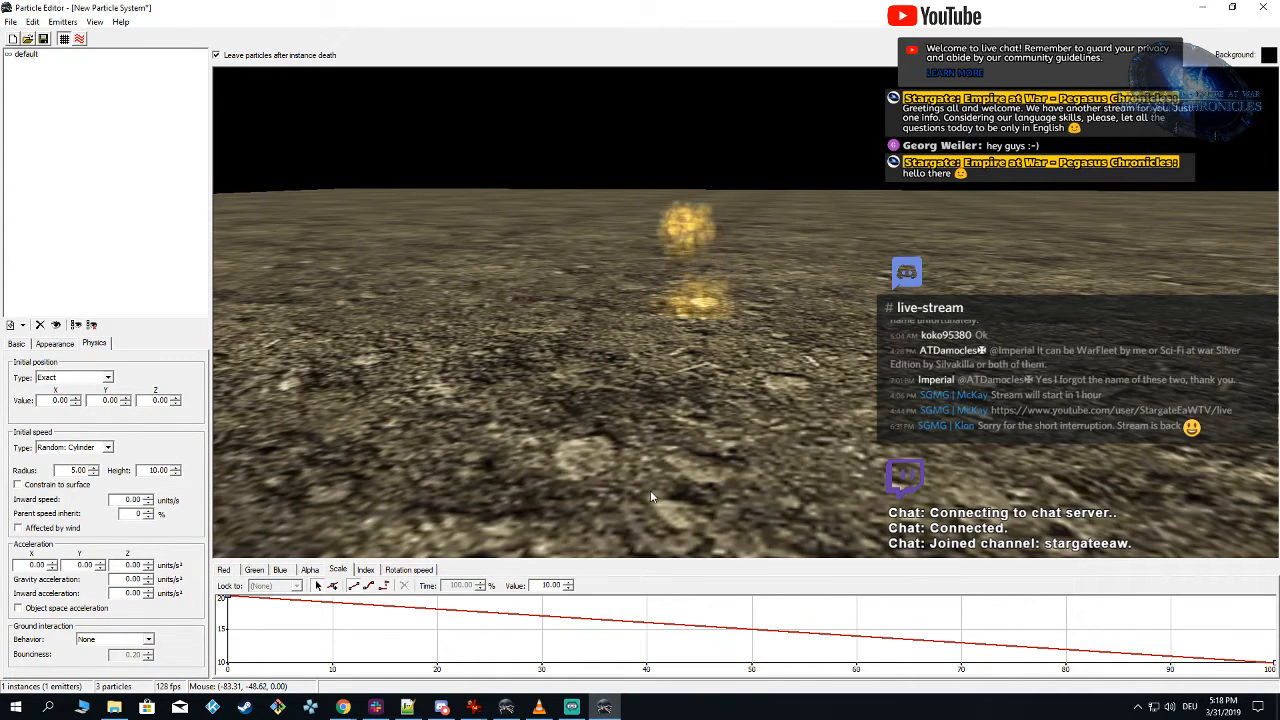
# Step: Try continuous stream rates of 50 and 10 particles per second and settle on 5
pyautogui.click(20, 343)
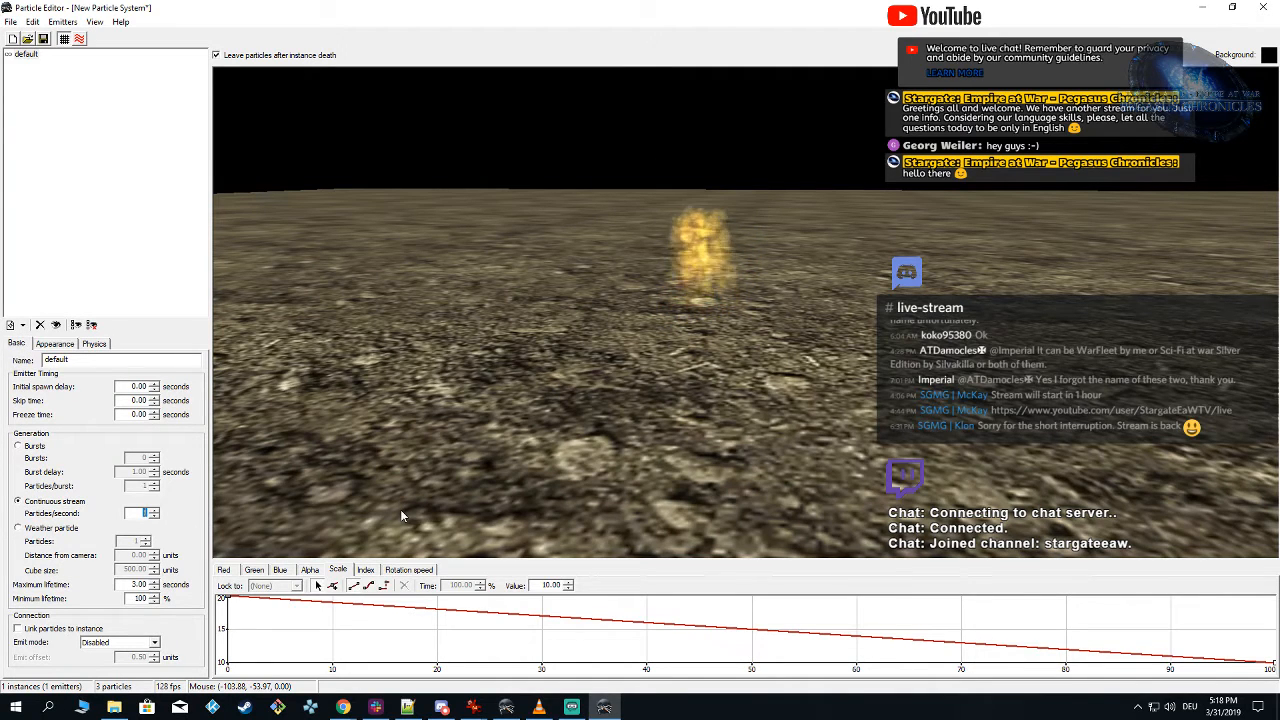
pyautogui.write('50')
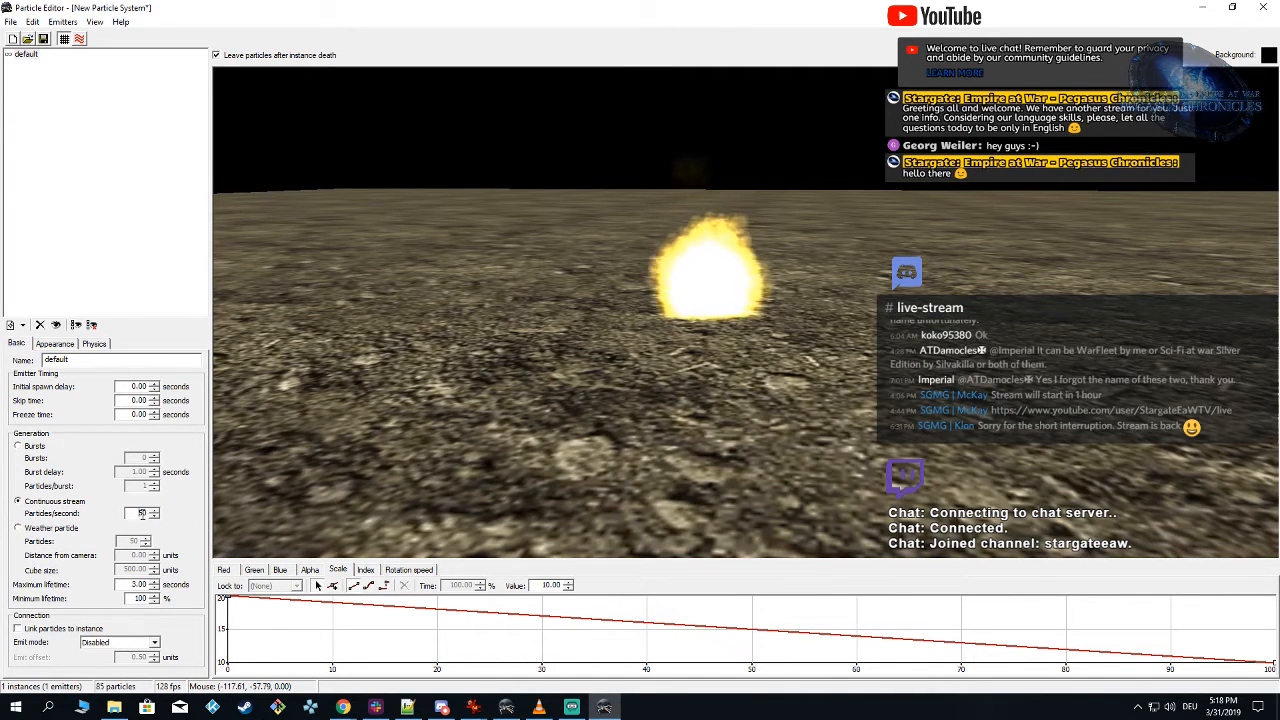
pyautogui.doubleClick(142, 513)
pyautogui.write('10')
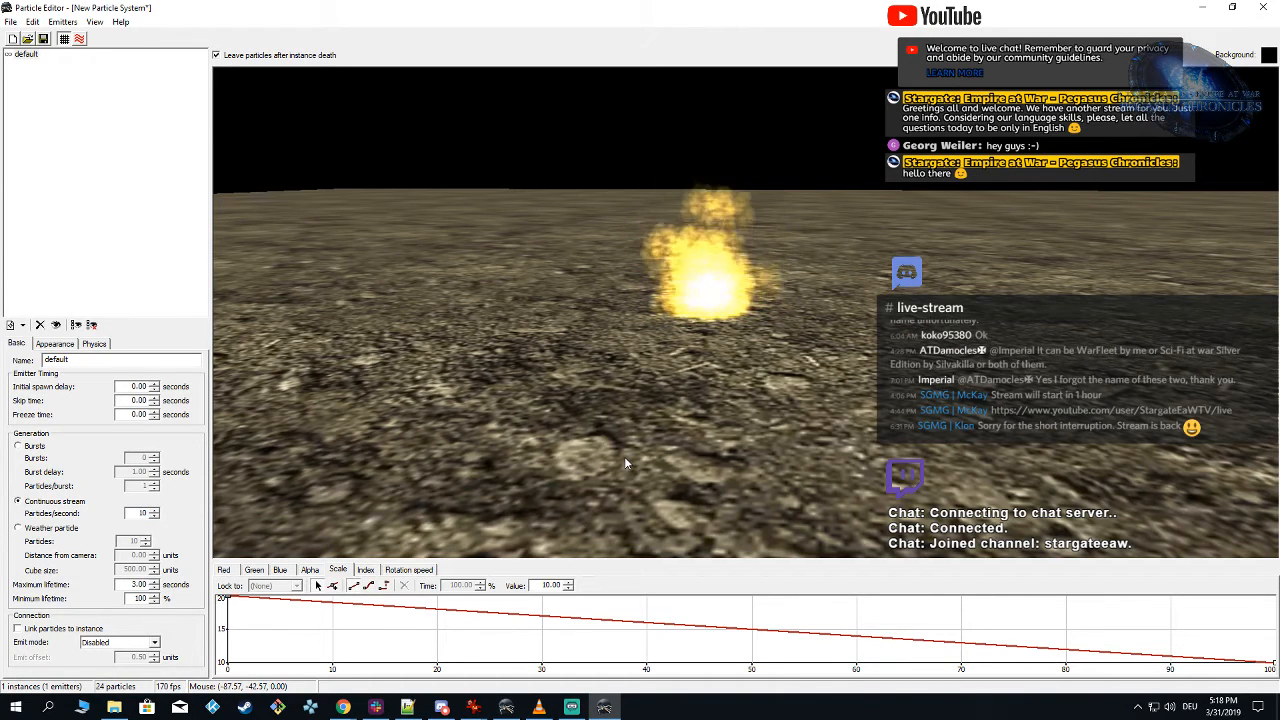
pyautogui.doubleClick(142, 513)
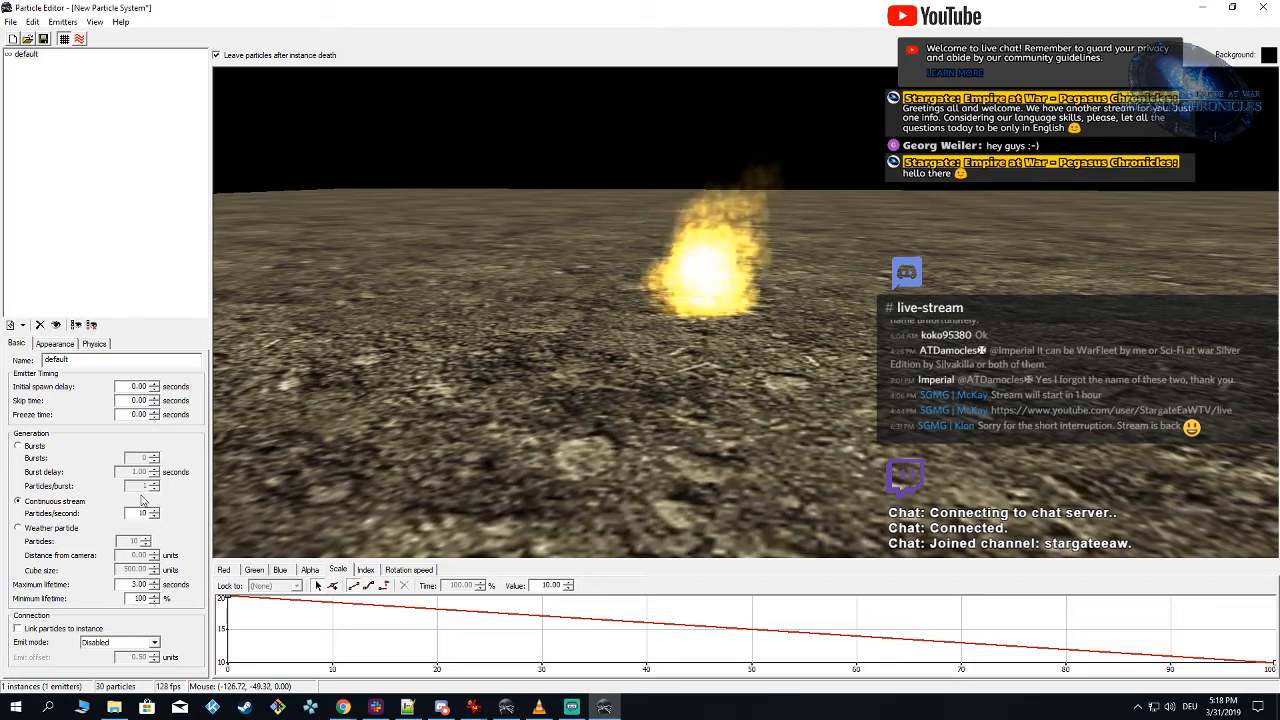
pyautogui.write('5')
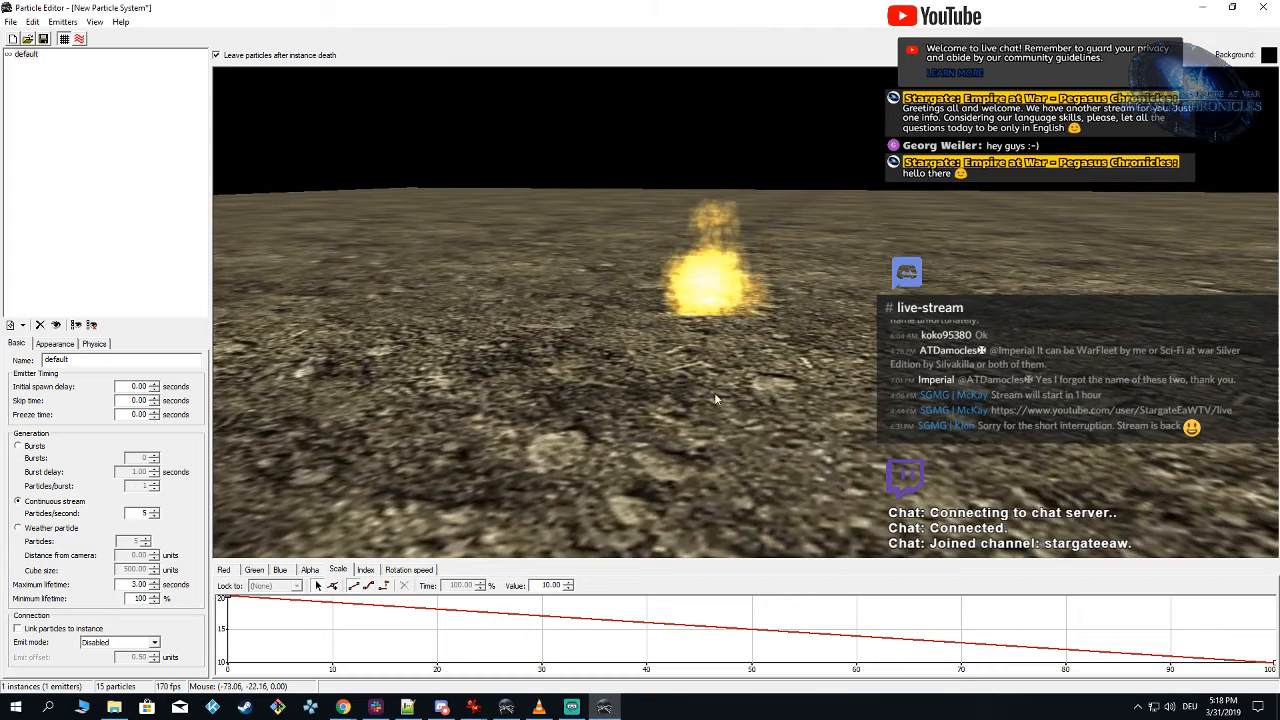
# Step: Enable random rotation direction for the emitter's particles
pyautogui.click(98, 344)
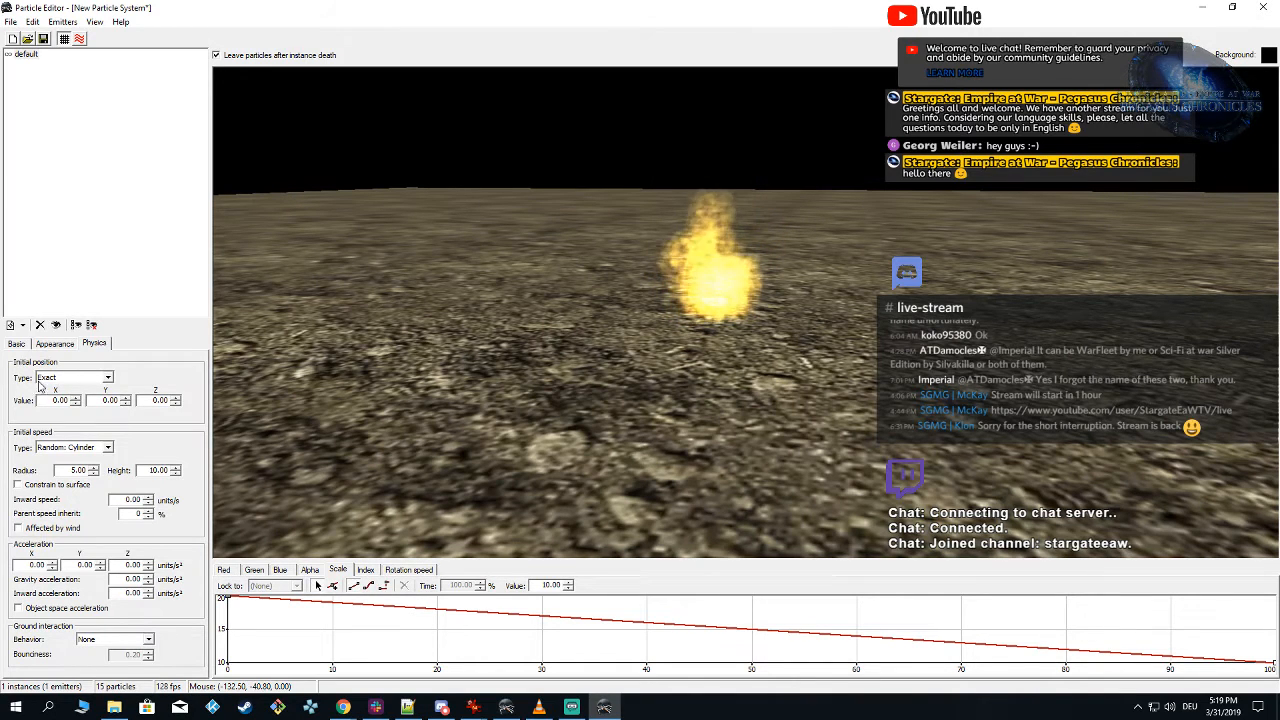
pyautogui.moveTo(604, 272); pyautogui.dragTo(622, 267, button='right')
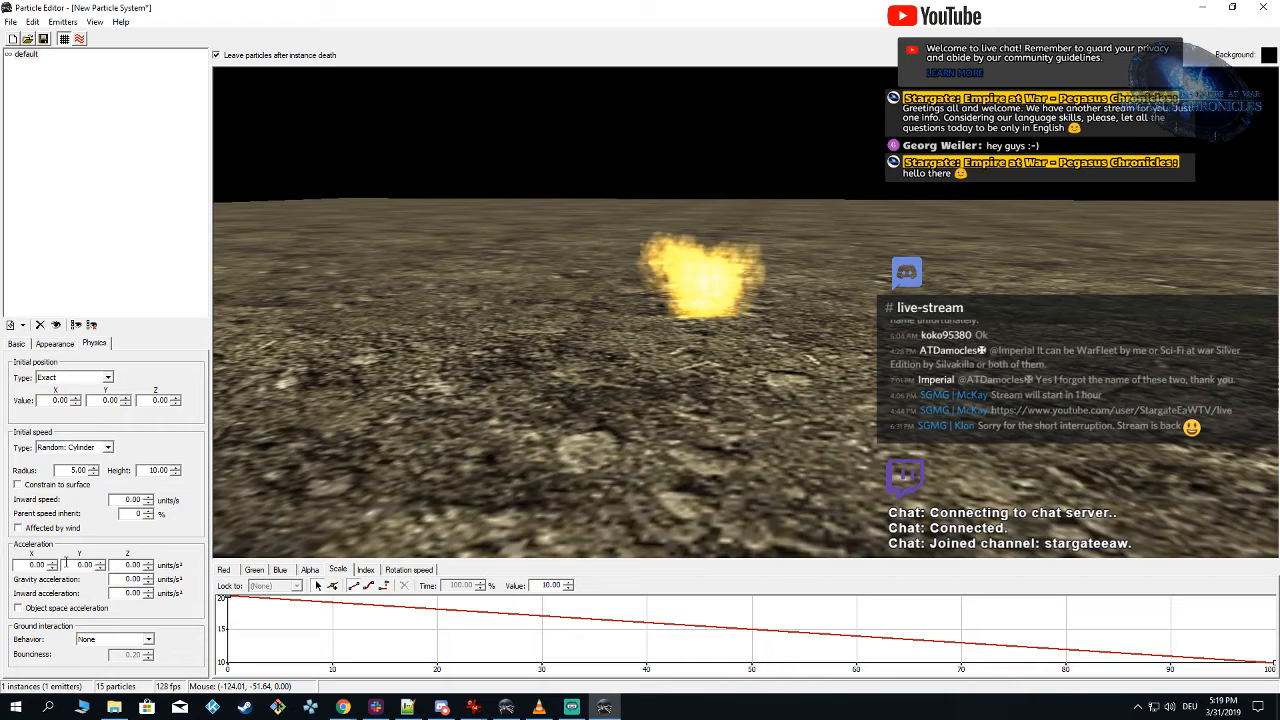
pyautogui.click(55, 343)
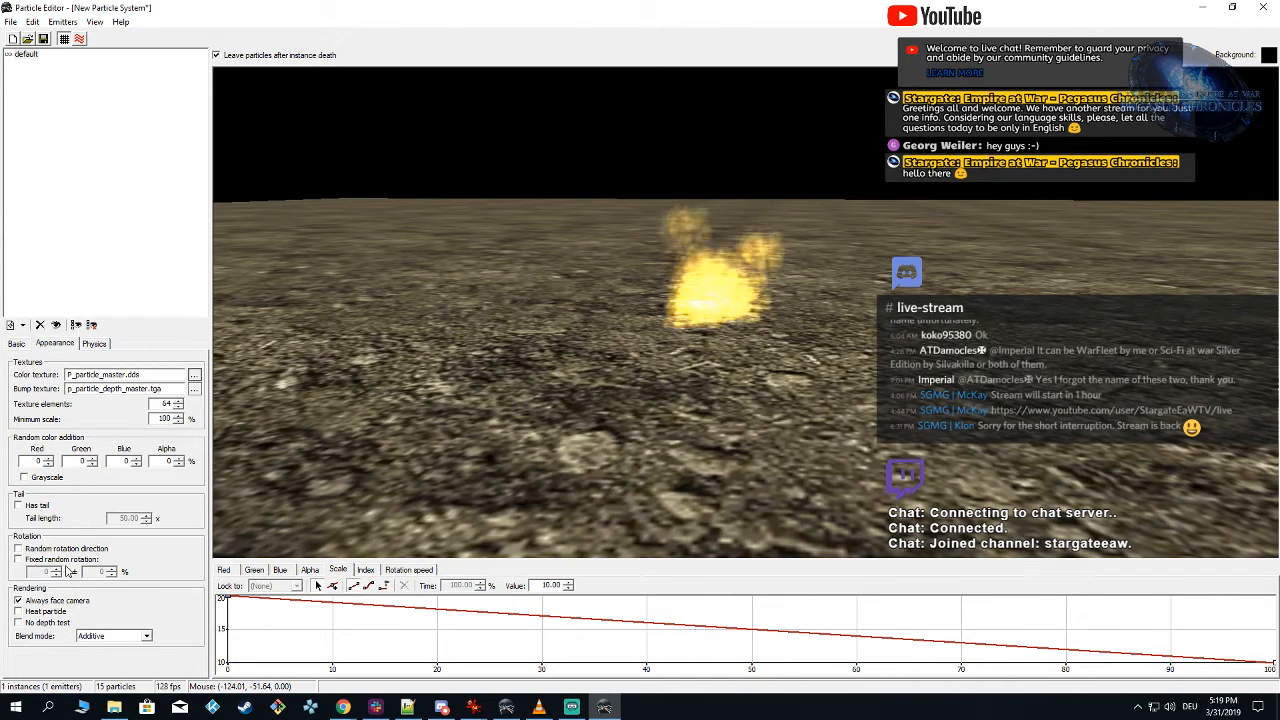
pyautogui.click(18, 549)
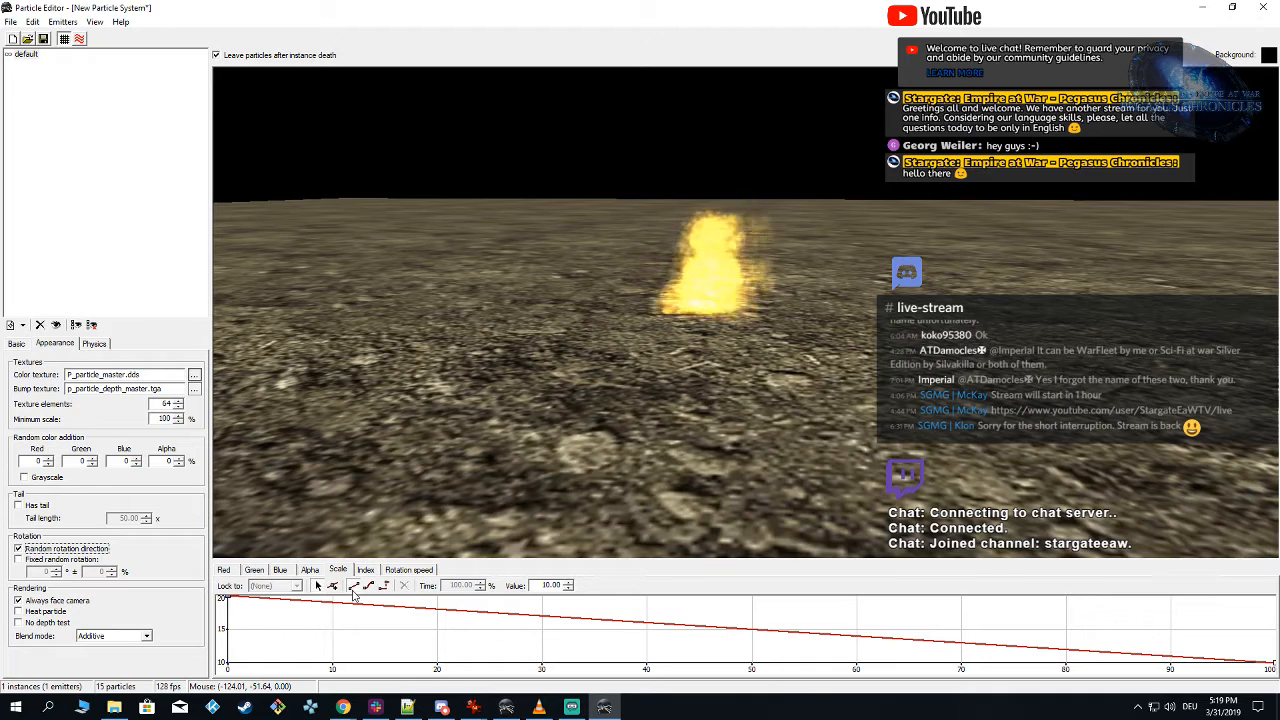
# Step: Raise the rotation speed curve's end point at 100% time to about 0.23
pyautogui.click(407, 570)
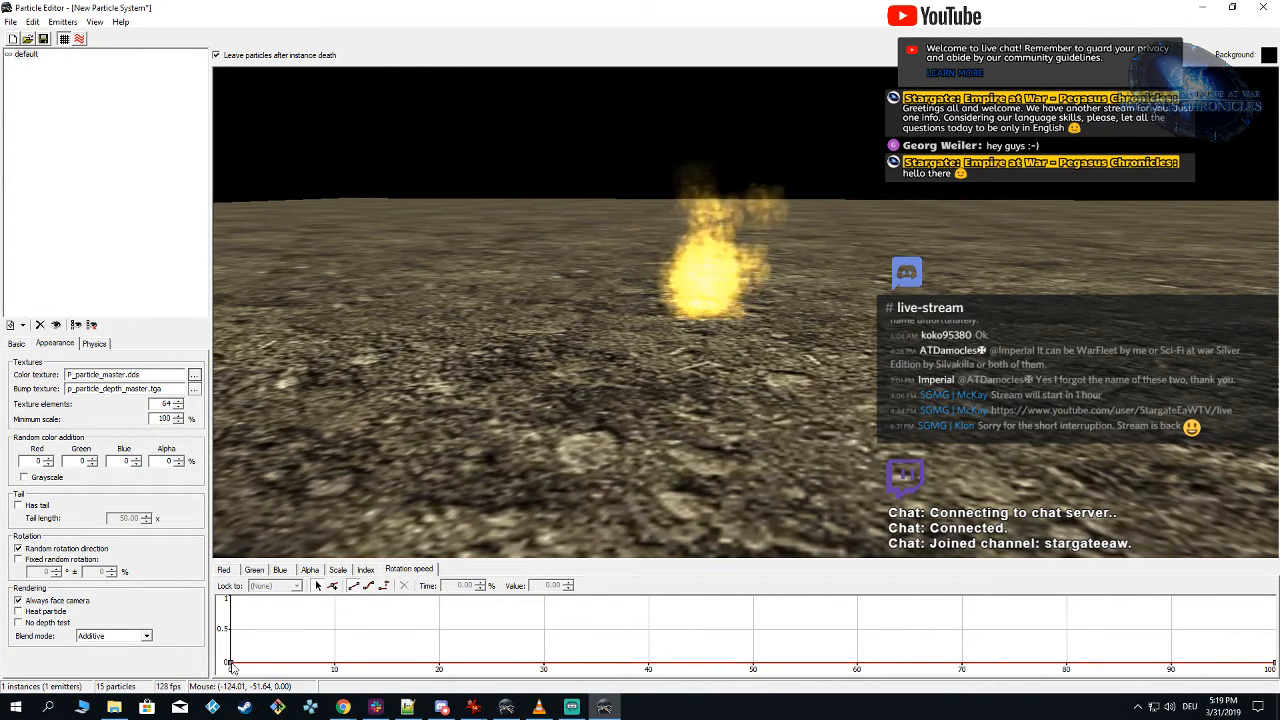
pyautogui.click(230, 664)
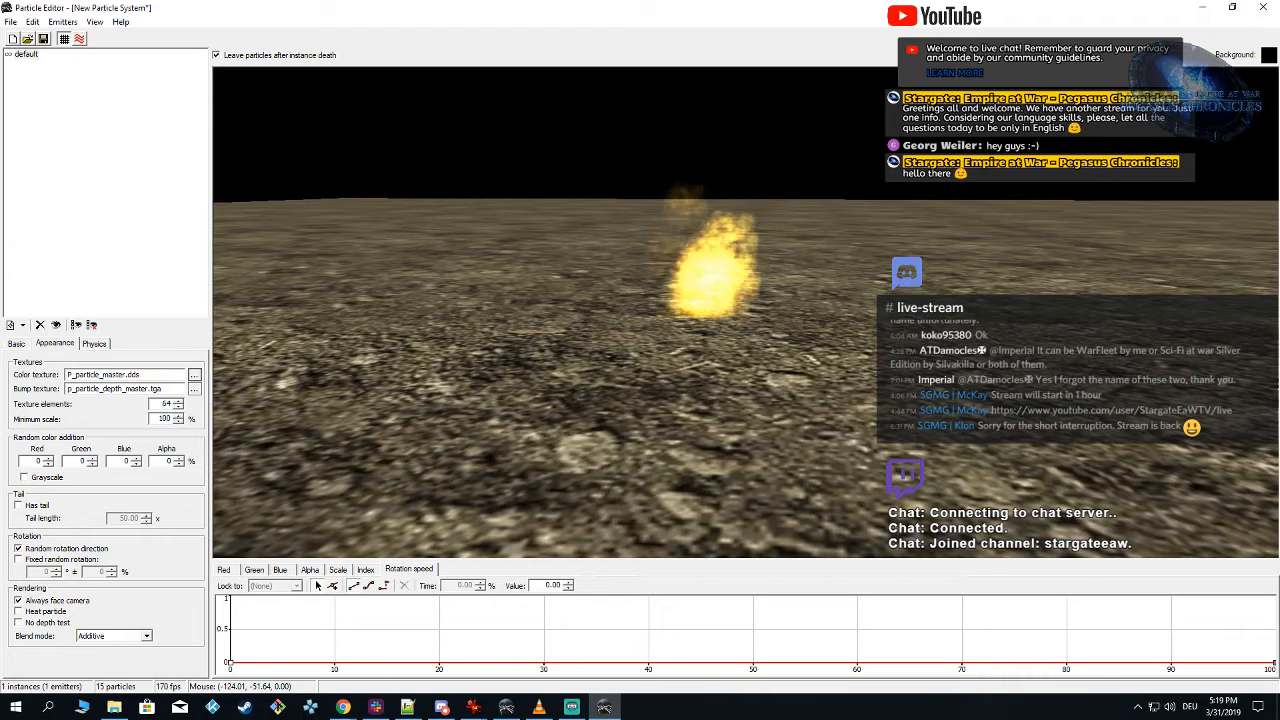
pyautogui.moveTo(1274, 666); pyautogui.dragTo(1275, 641)
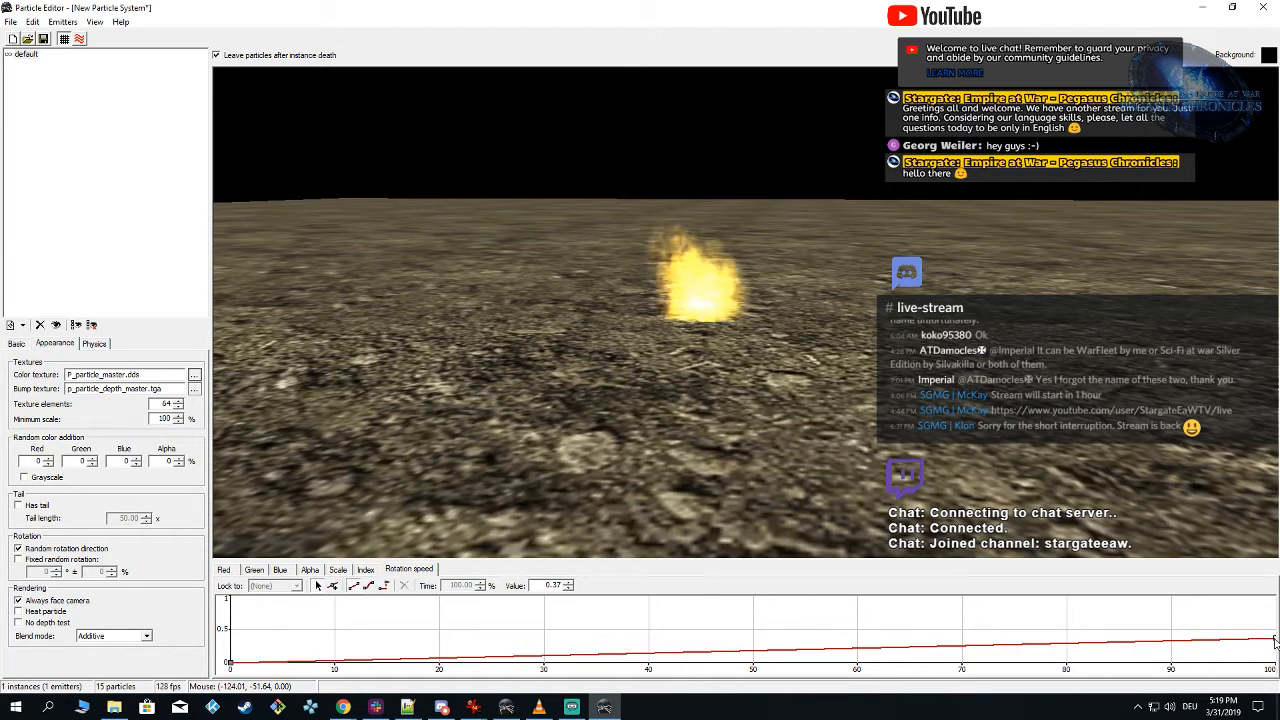
pyautogui.moveTo(1275, 641); pyautogui.dragTo(1276, 652)
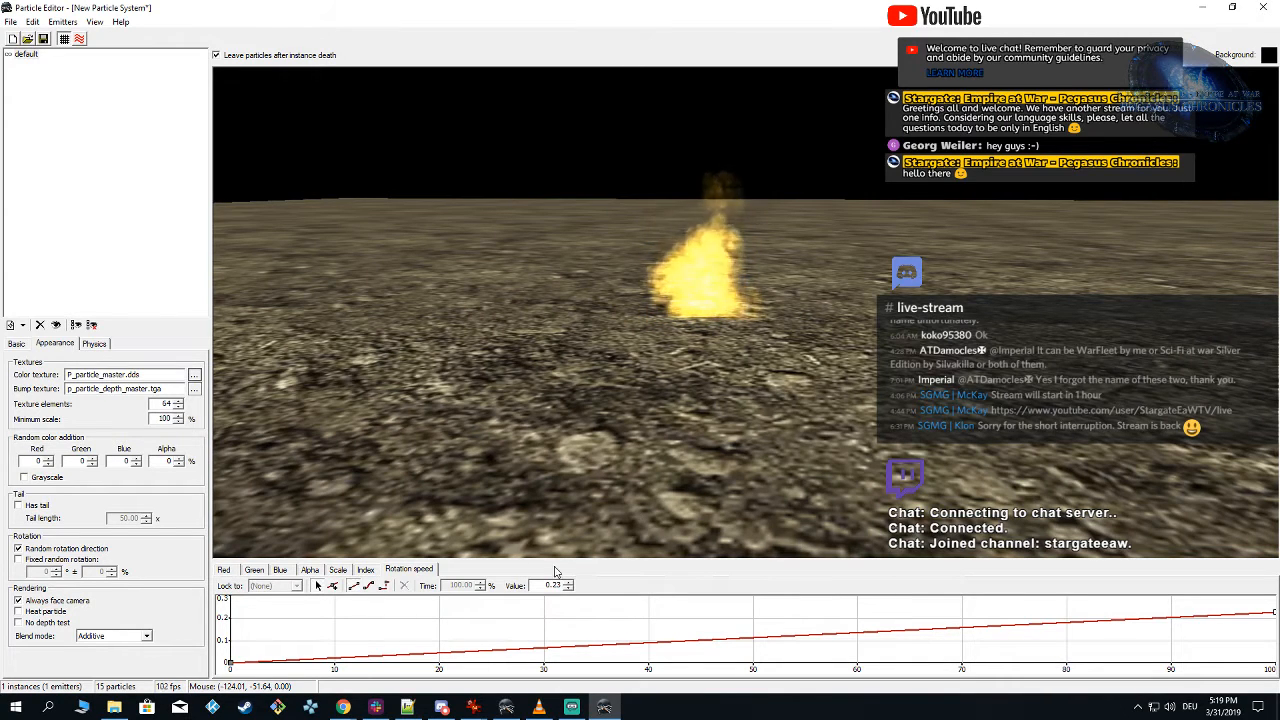
# Step: Set the particles' minimum scale and minimum lifetime to 80% each
pyautogui.moveTo(604, 360)
pyautogui.mouseDown(button='right')
pyautogui.moveTo(541, 341)
pyautogui.moveTo(612, 360)
pyautogui.mouseUp(button='right')
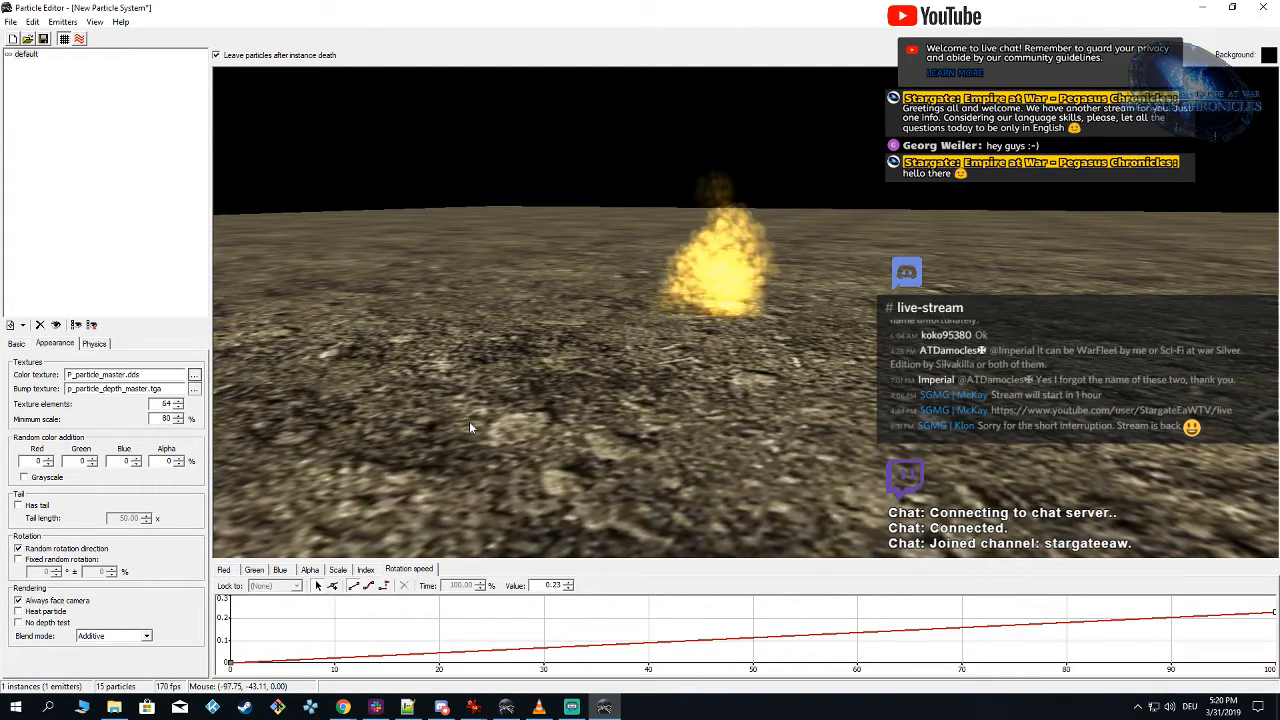
pyautogui.click(16, 344)
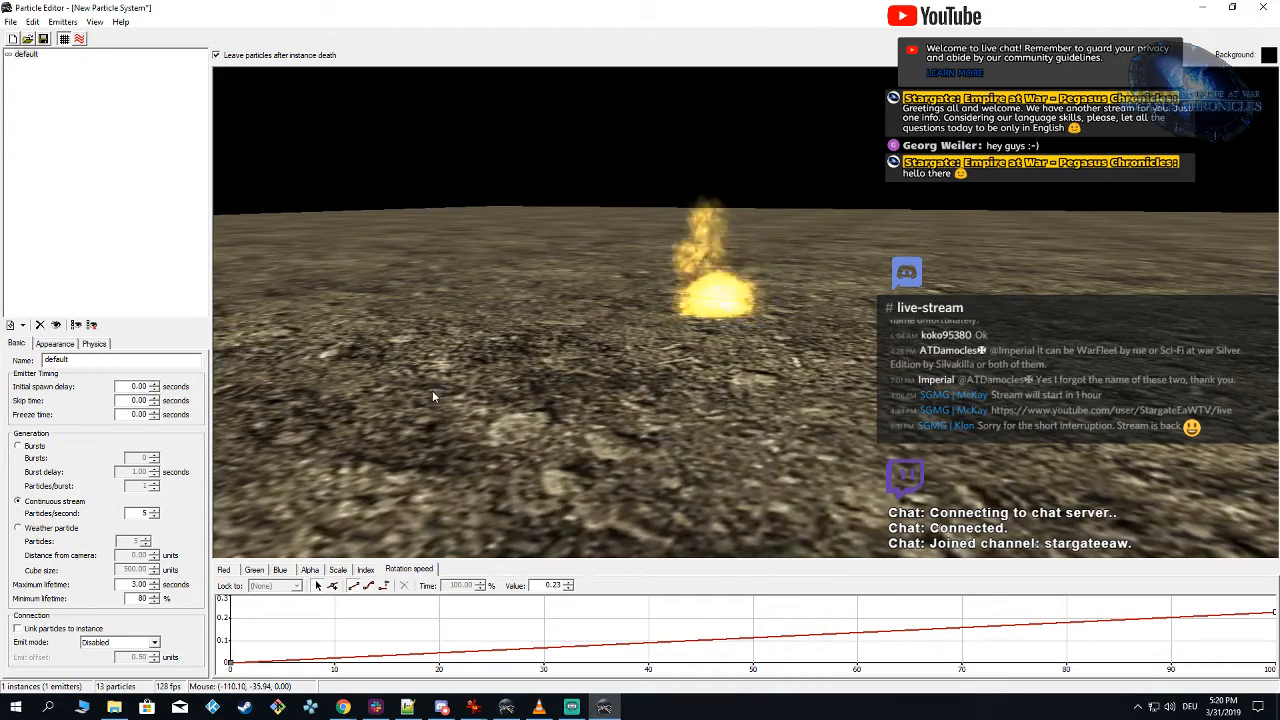
# Step: Set the emitter's connection emit mode to Random: Vertex
pyautogui.moveTo(432, 390); pyautogui.dragTo(573, 436, button='right')
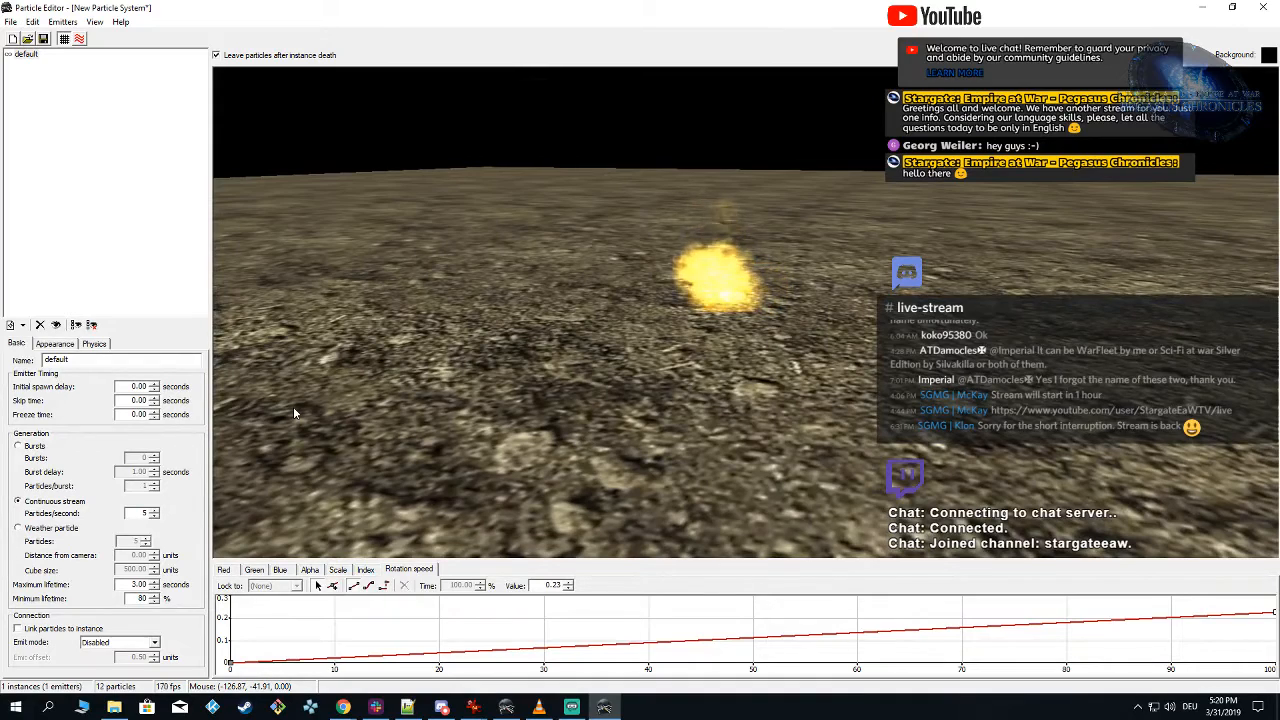
pyautogui.moveTo(292, 409); pyautogui.dragTo(447, 411, button='right')
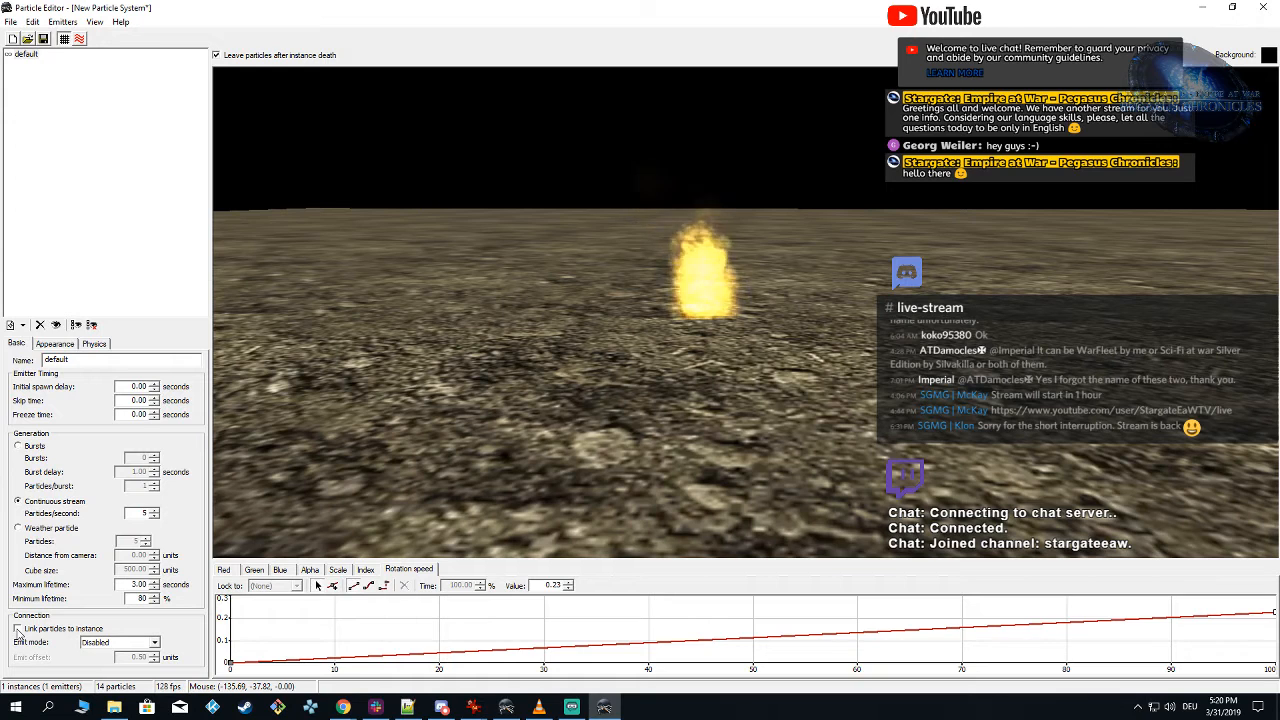
pyautogui.click(115, 646)
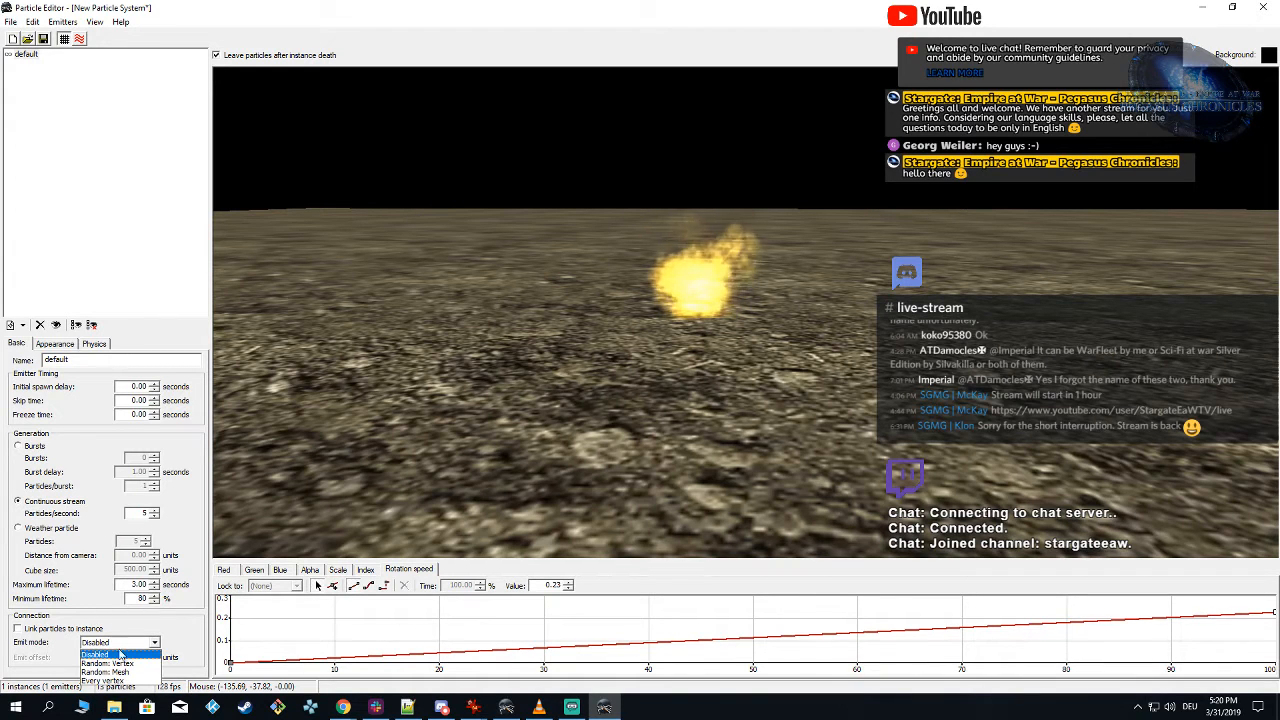
pyautogui.click(120, 663)
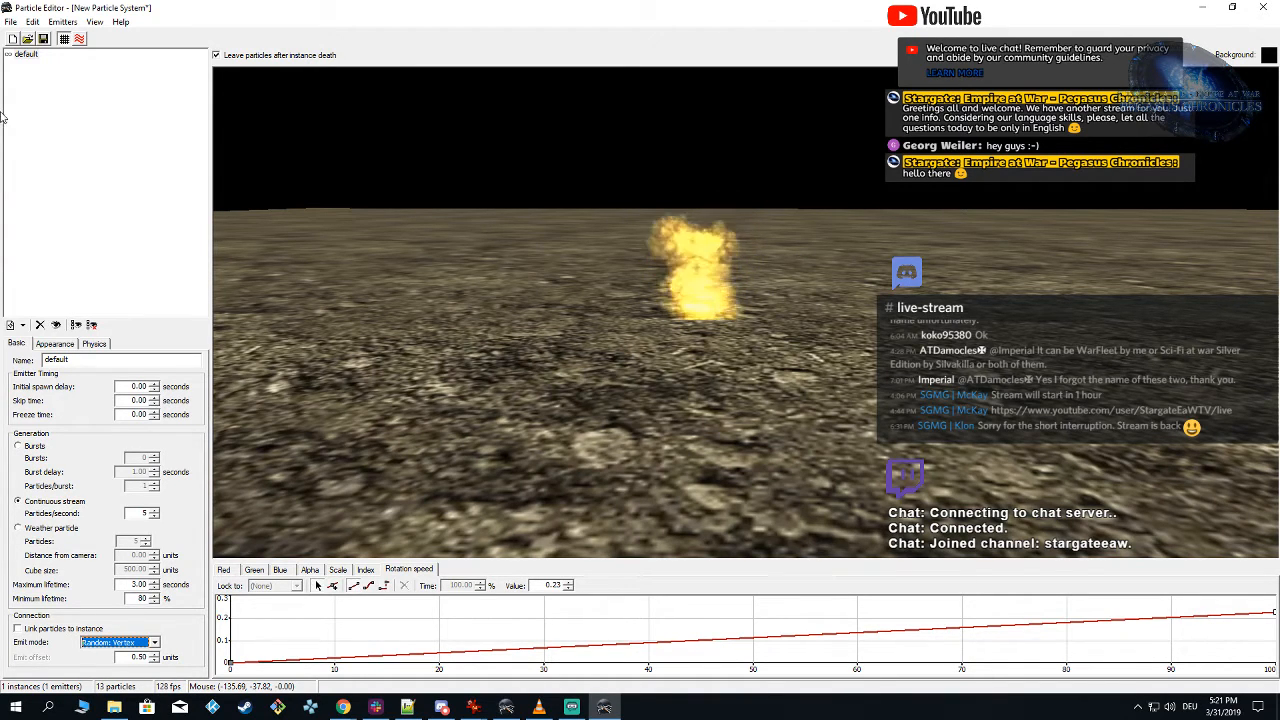
# Step: Start saving the particle system under a new name in the TPC_Git mod's Data\Art\Models folder
pyautogui.click(11, 22)
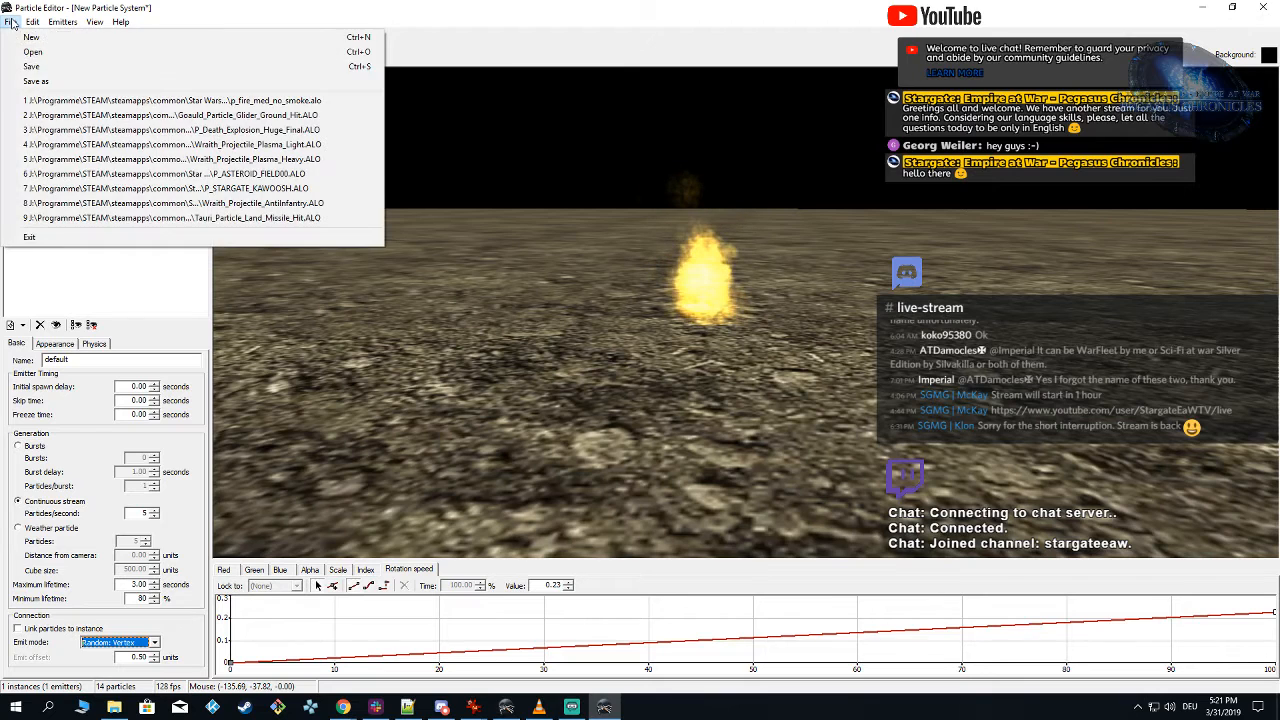
pyautogui.click(66, 82)
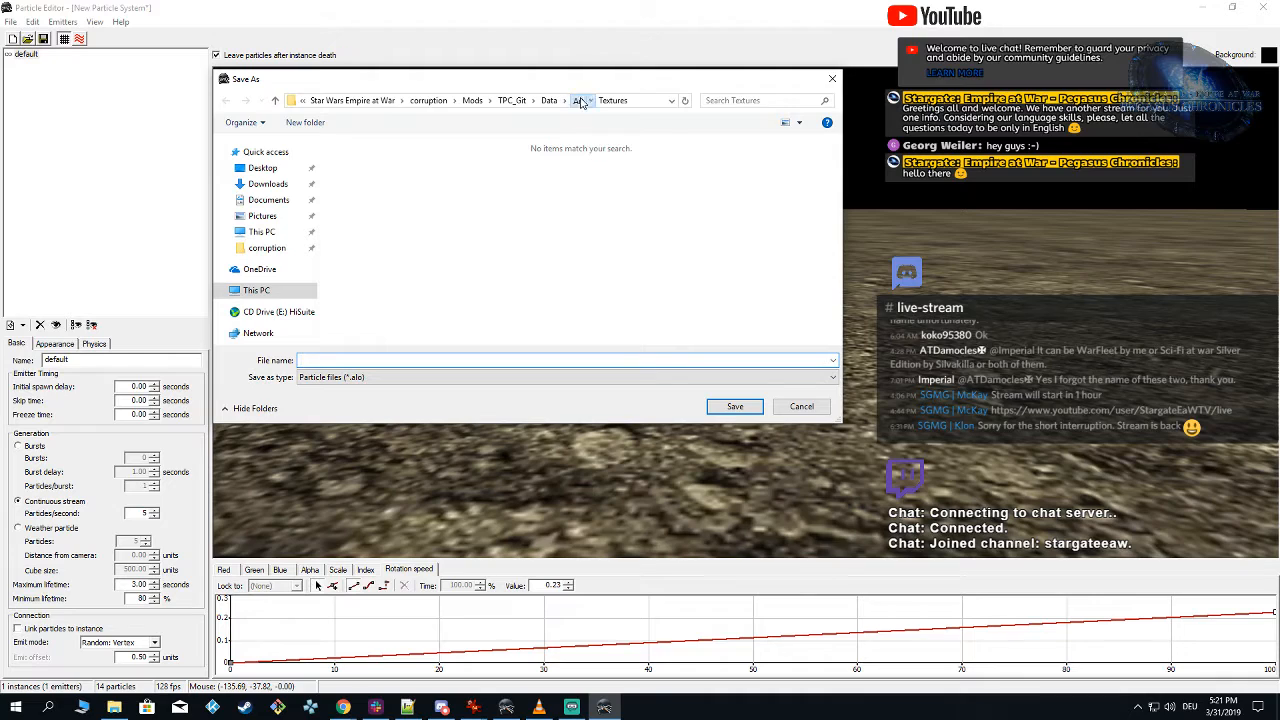
pyautogui.click(578, 100)
pyautogui.doubleClick(398, 177)
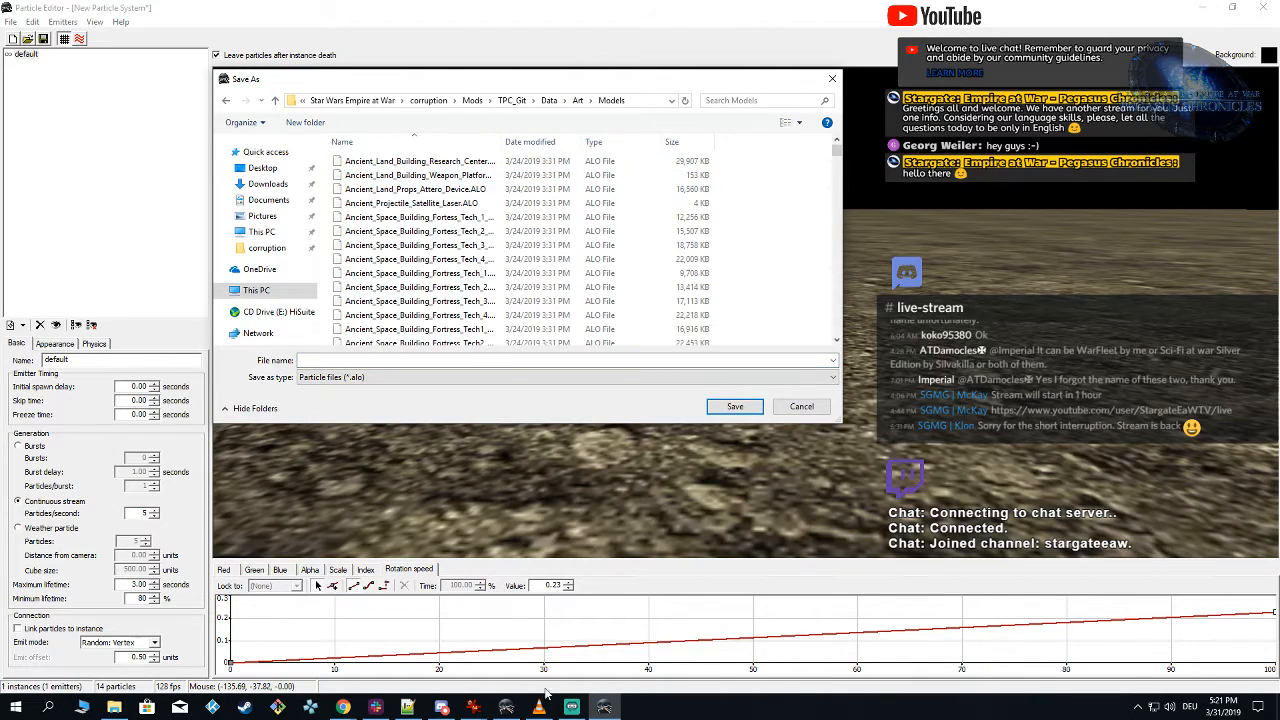
# Step: Switch to the Alamo Object Viewer and look up the name of the Adria model's flame proxy
pyautogui.click(506, 707)
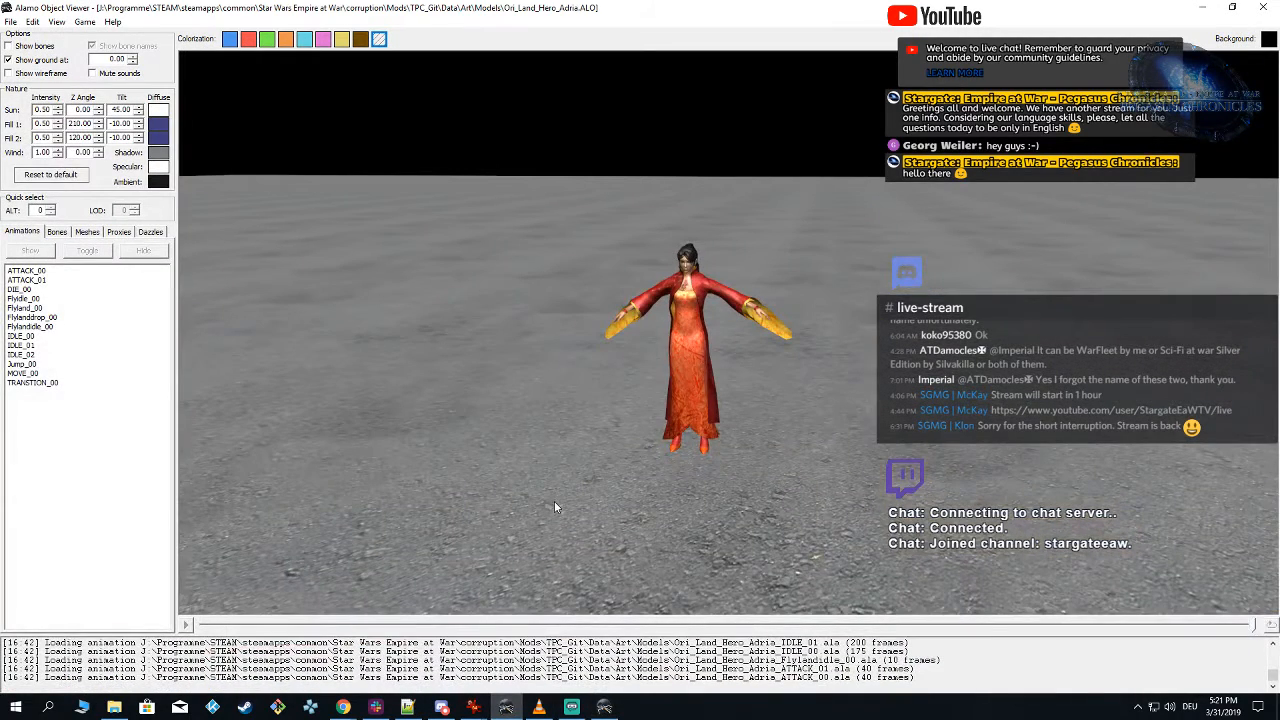
pyautogui.click(88, 236)
pyautogui.click(122, 232)
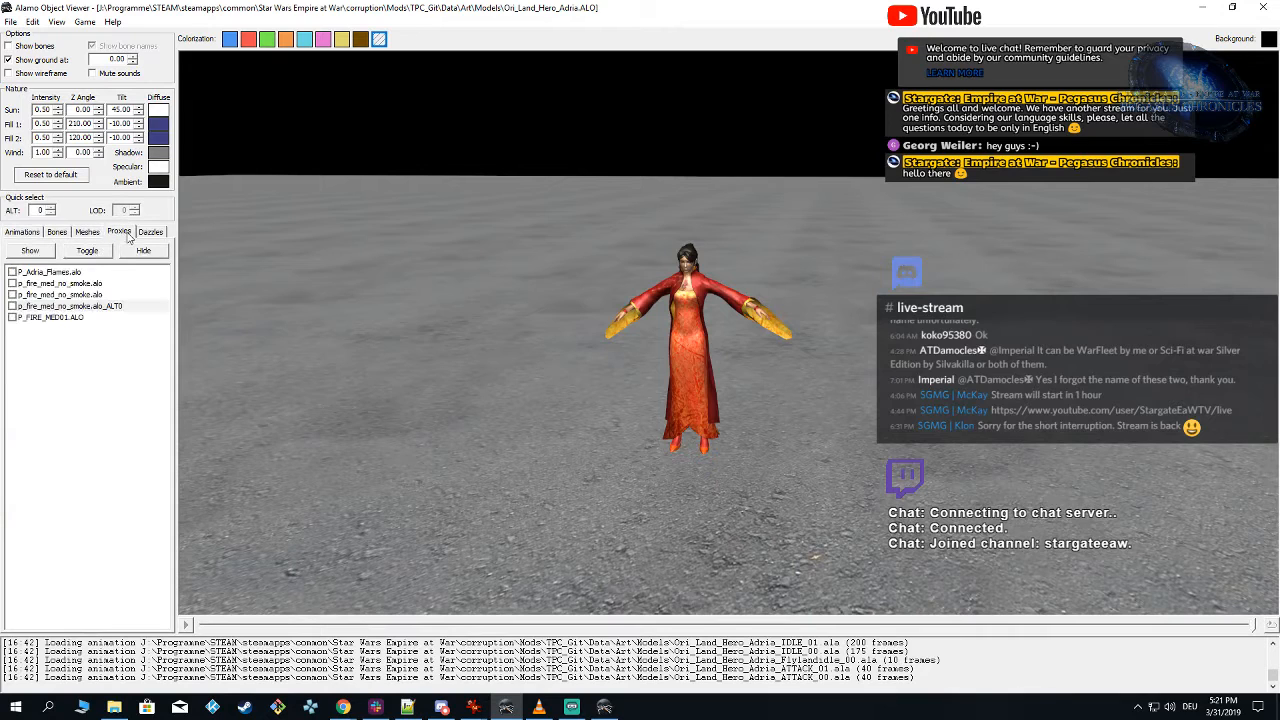
pyautogui.click(60, 274)
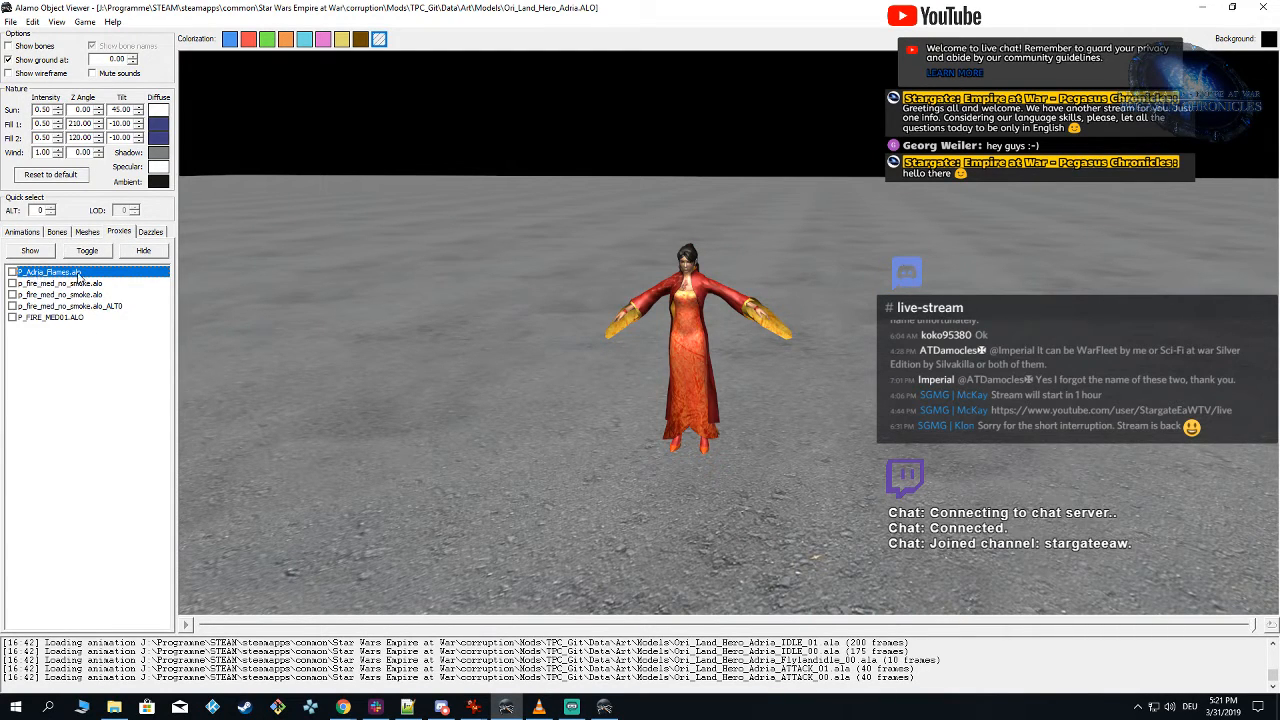
# Step: Return to the Particle Editor and save the particle system as P_Adria_Flames
pyautogui.click(604, 707)
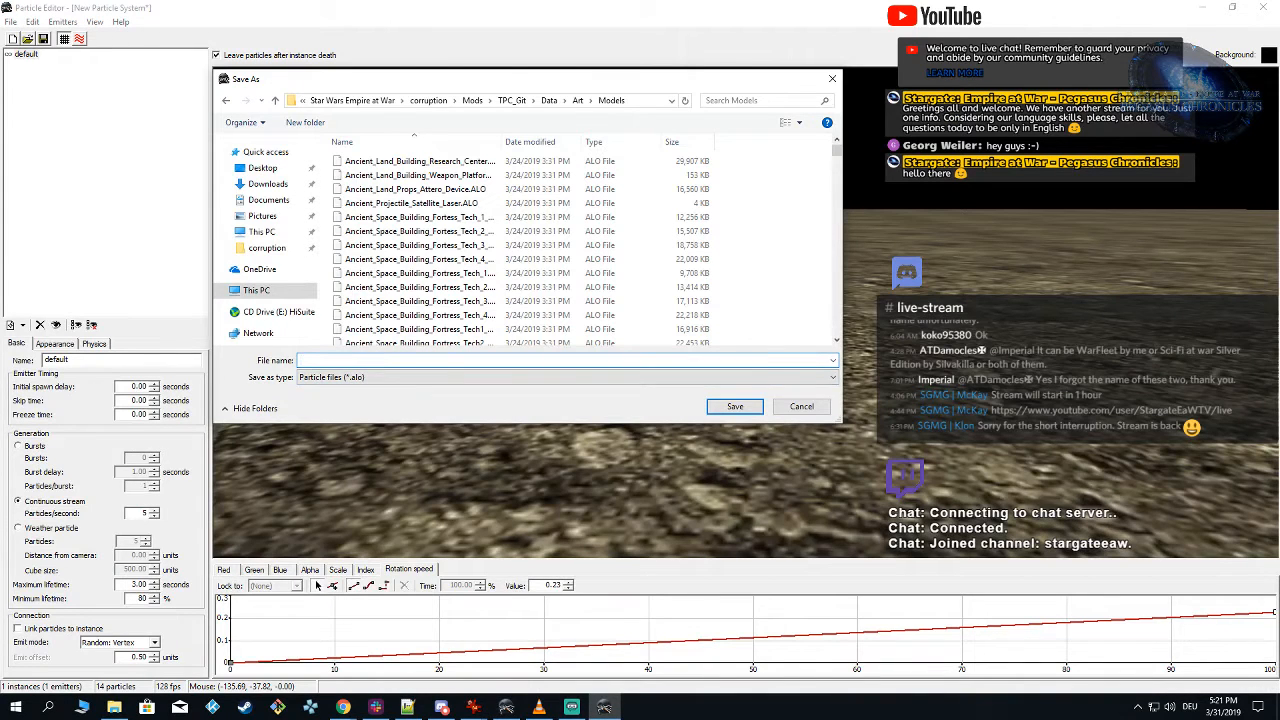
pyautogui.write('P_Adria_Flames.ALO')
pyautogui.click(735, 406)
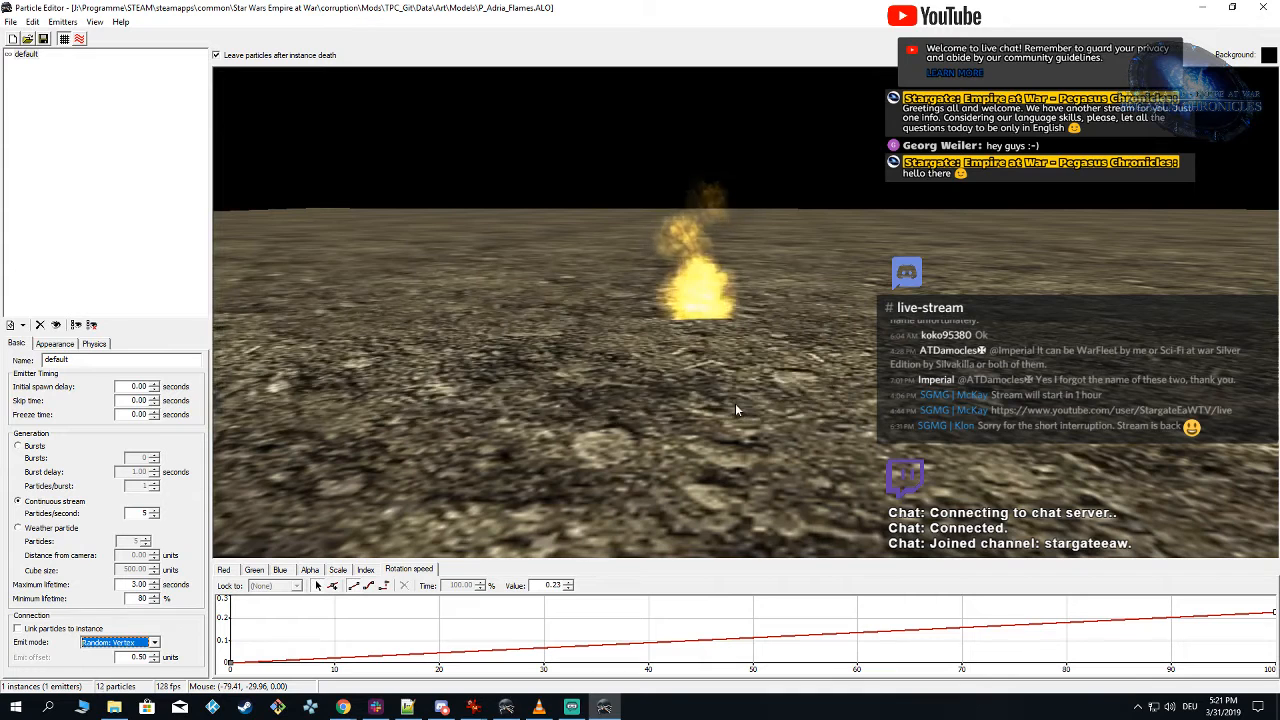
# Step: Switch to the Alamo Object Viewer and reload the TPC_Git mod for Empire at War: Forces of Corruption
pyautogui.click(506, 707)
pyautogui.click(85, 22)
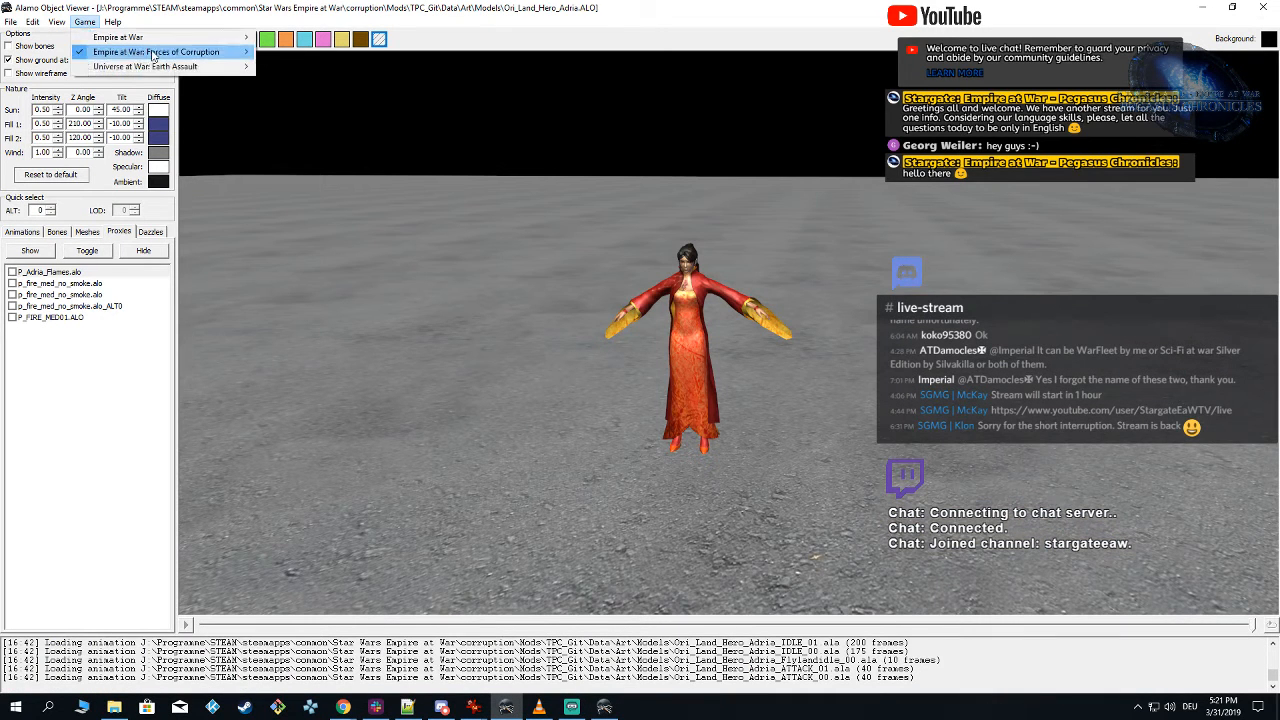
pyautogui.moveTo(153, 54)
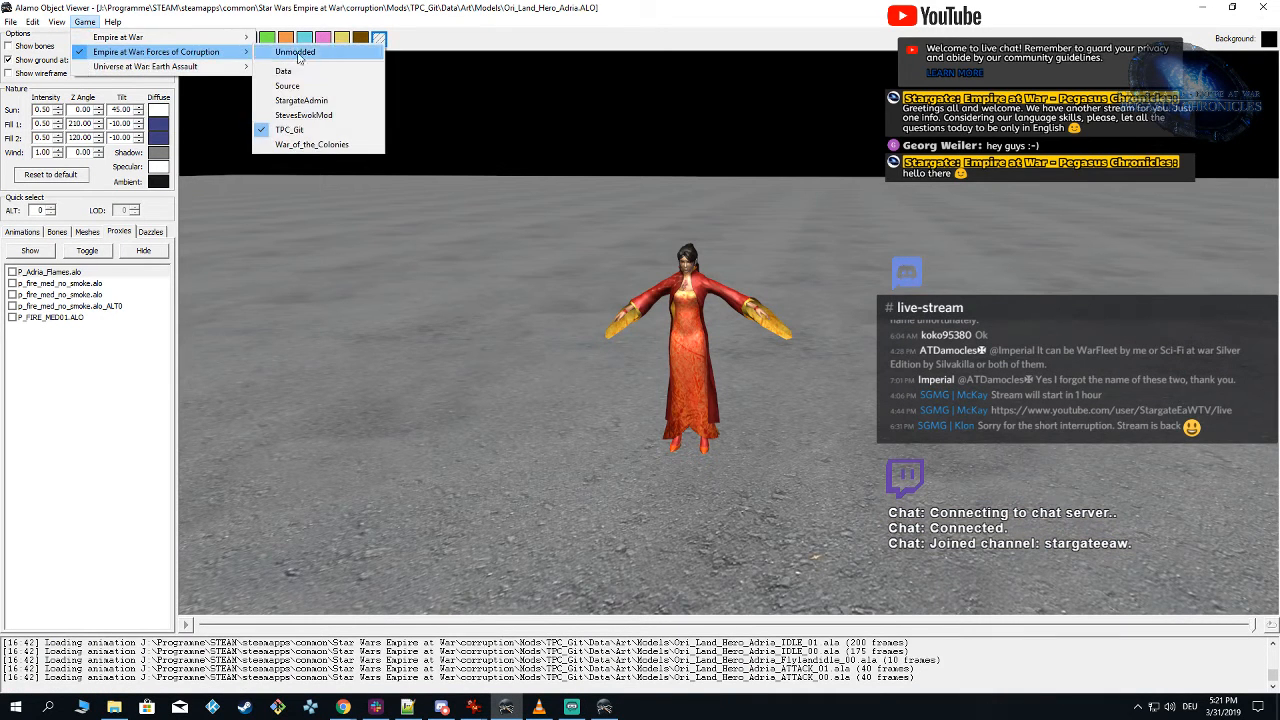
pyautogui.click(333, 133)
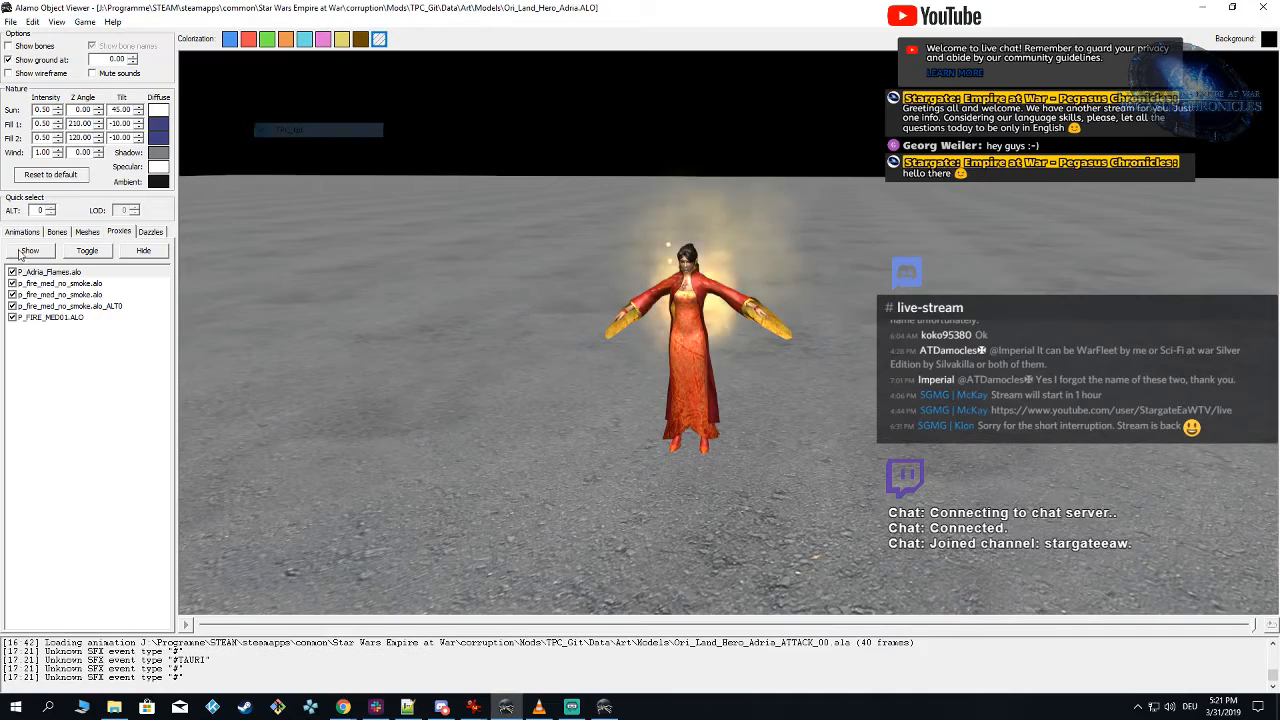
# Step: Hide every proxy except P_Adria_Flames.alo and examine the flames around the Adria model from several angles and distances
pyautogui.click(13, 317)
pyautogui.click(13, 295)
pyautogui.click(13, 283)
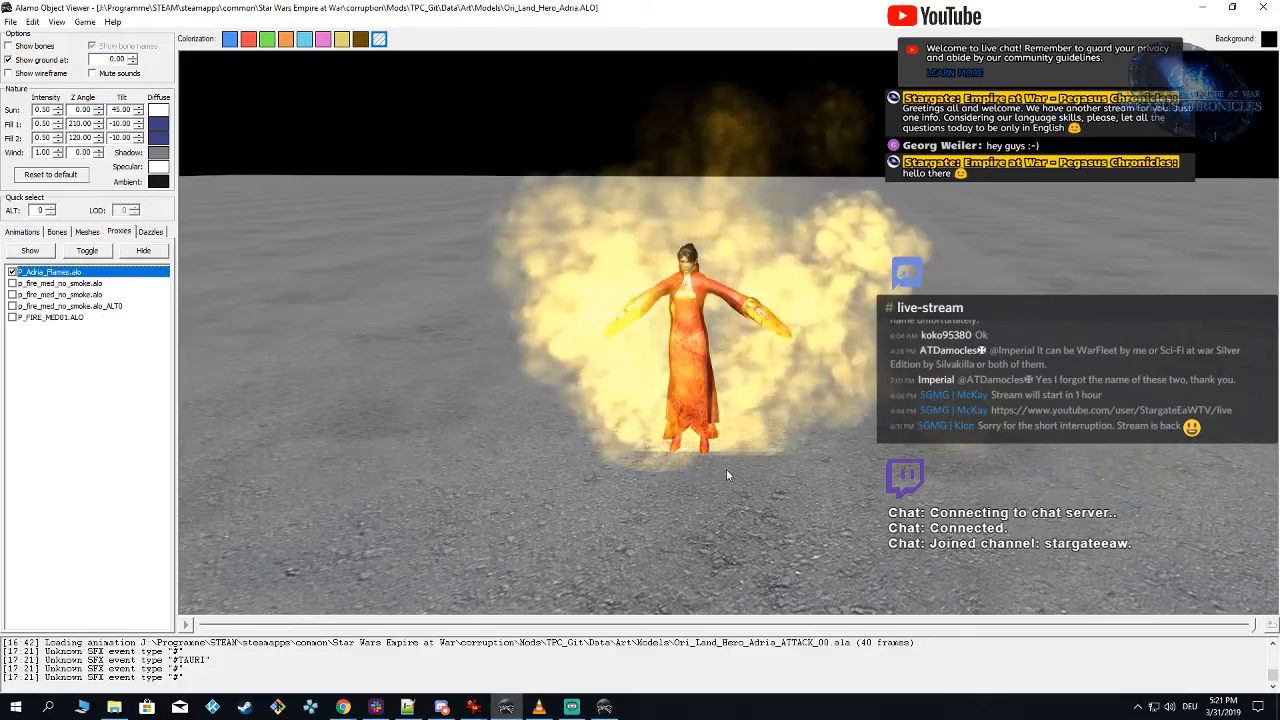
pyautogui.moveTo(726, 469); pyautogui.dragTo(871, 480, button='right')
pyautogui.scroll(-4, 746, 467)
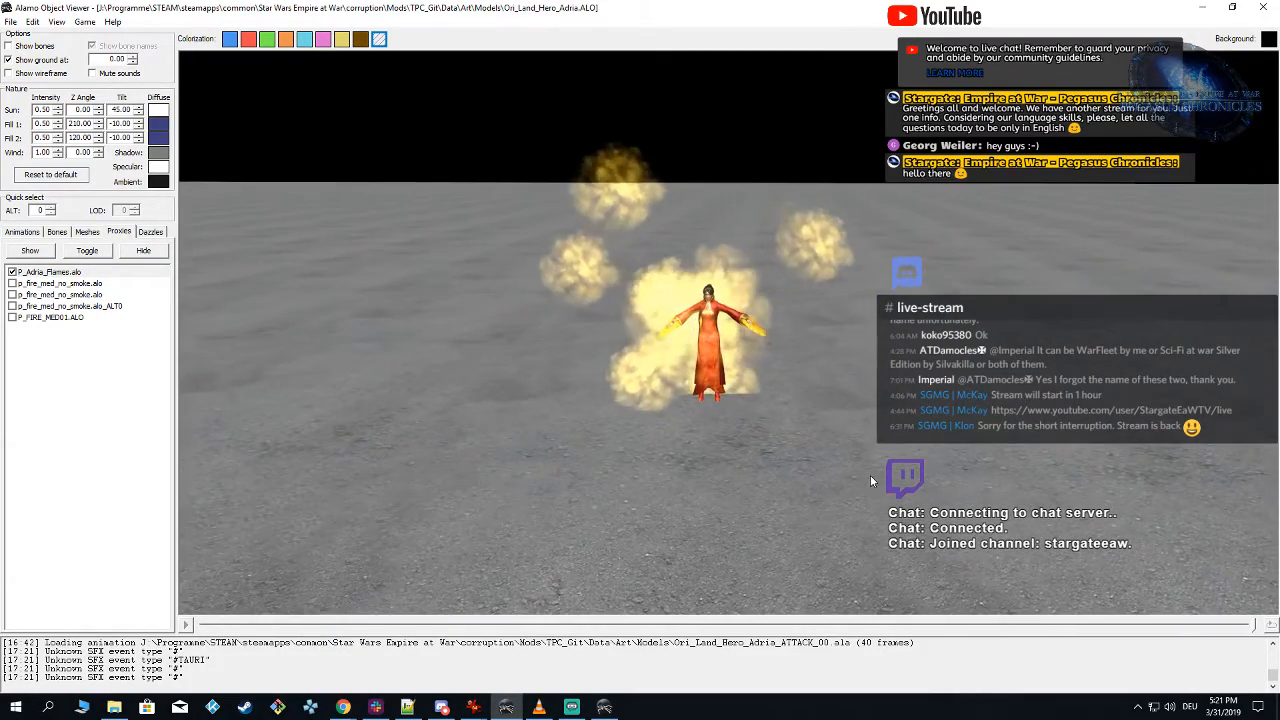
pyautogui.scroll(2, 870, 475)
pyautogui.moveTo(870, 475)
pyautogui.mouseDown(button='right')
pyautogui.moveTo(799, 446)
pyautogui.moveTo(815, 460)
pyautogui.moveTo(874, 462)
pyautogui.moveTo(866, 476)
pyautogui.mouseUp(button='right')
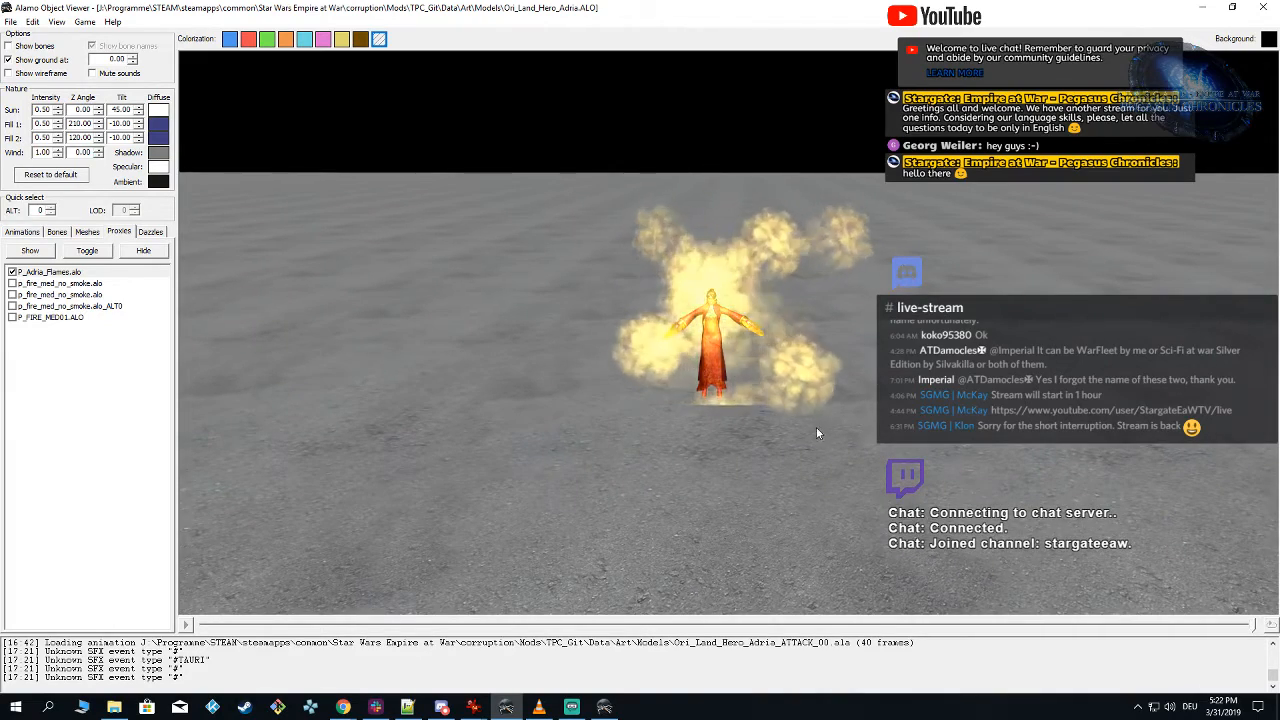
pyautogui.moveTo(826, 418)
pyautogui.mouseDown(button='right')
pyautogui.moveTo(780, 414)
pyautogui.moveTo(806, 428)
pyautogui.mouseUp(button='right')
# Step: Switch to the Particle Editor and bring up the Scale curve of the default emitter
pyautogui.click(606, 706)
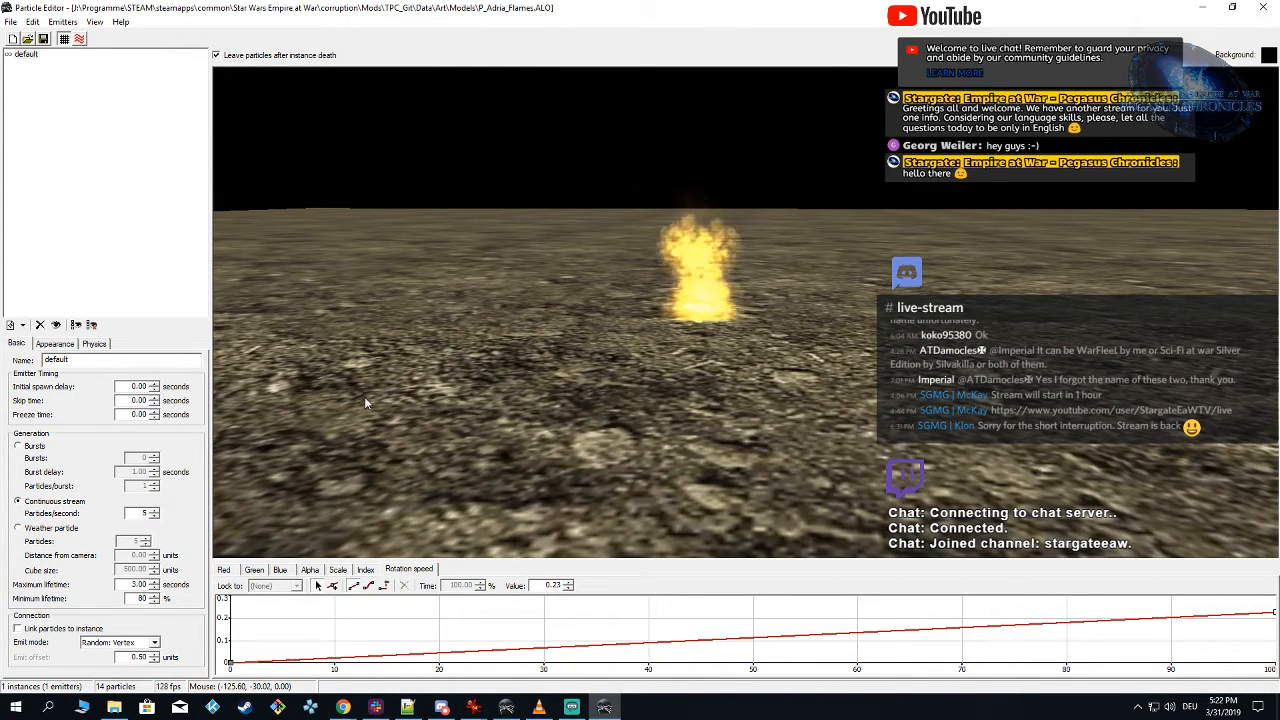
pyautogui.click(338, 569)
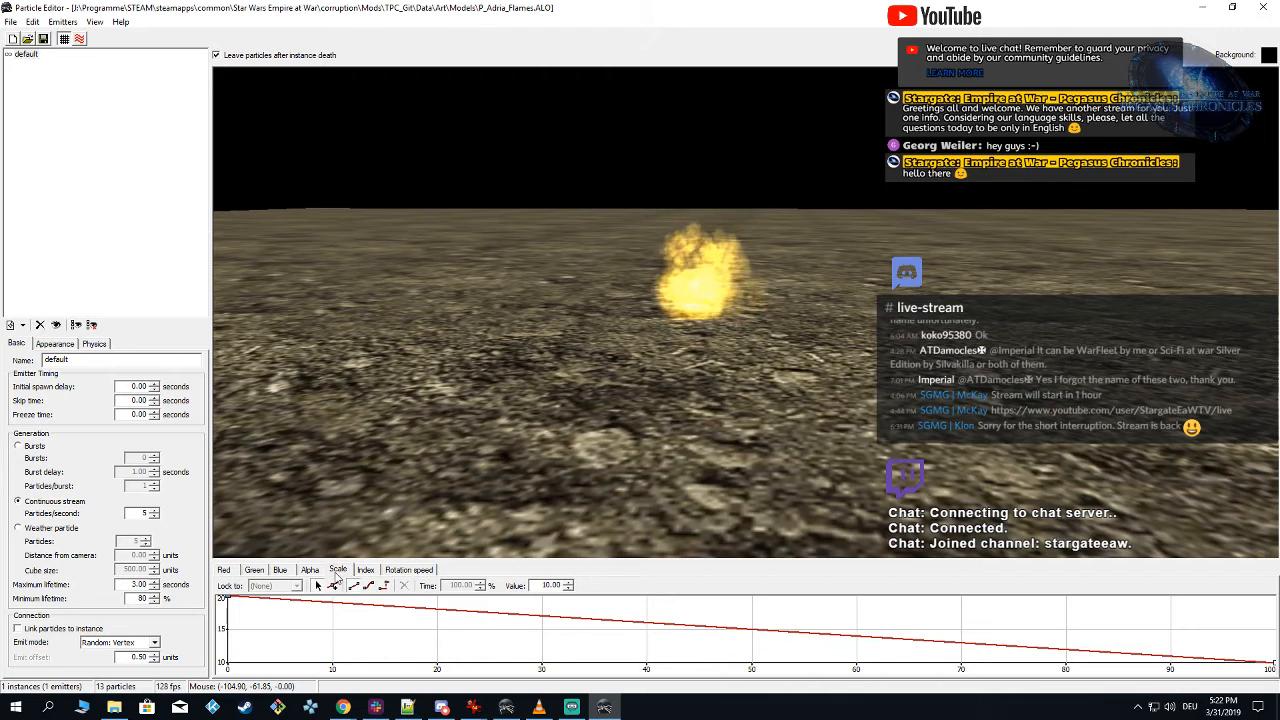
pyautogui.click(27, 57)
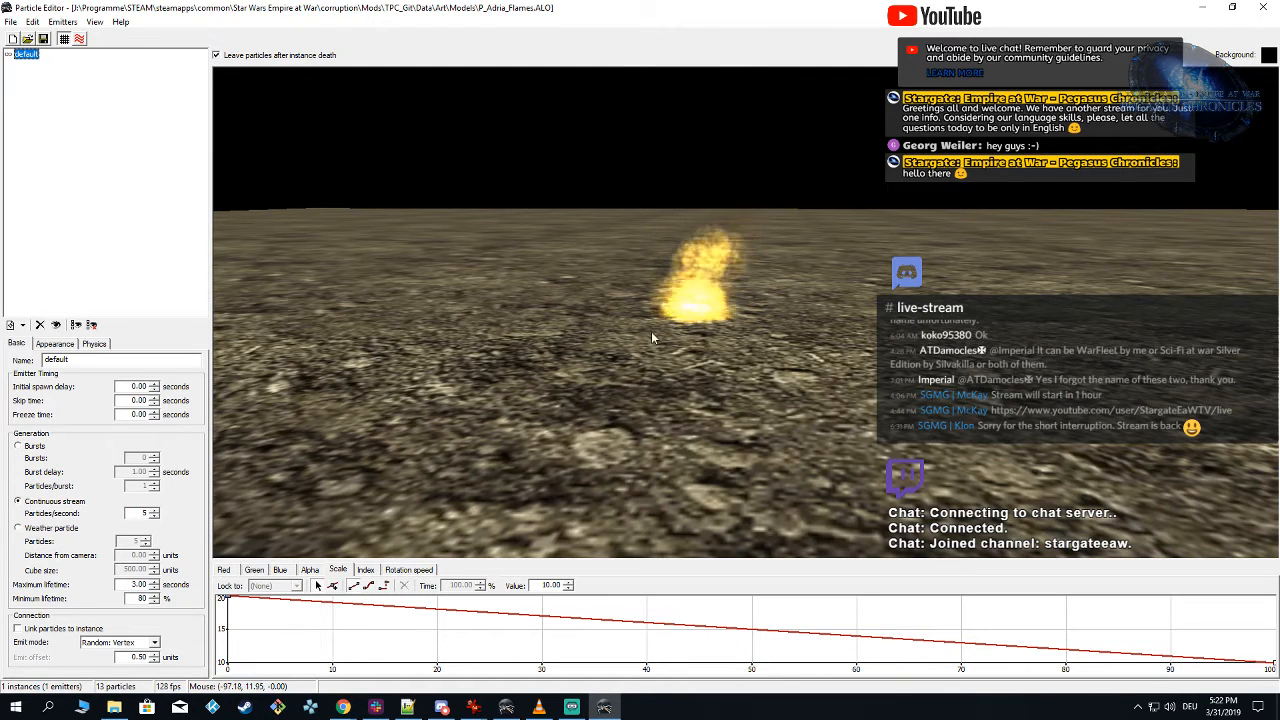
pyautogui.moveTo(652, 333); pyautogui.dragTo(639, 338, button='right')
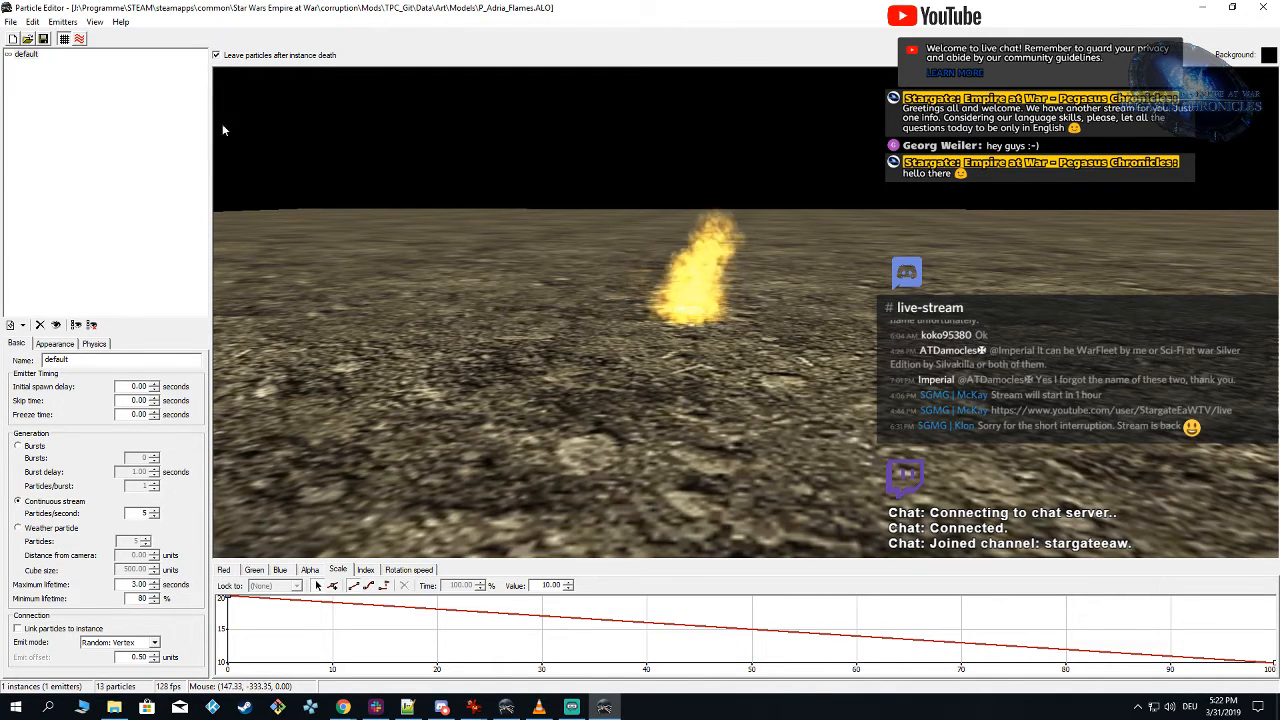
pyautogui.click(66, 23)
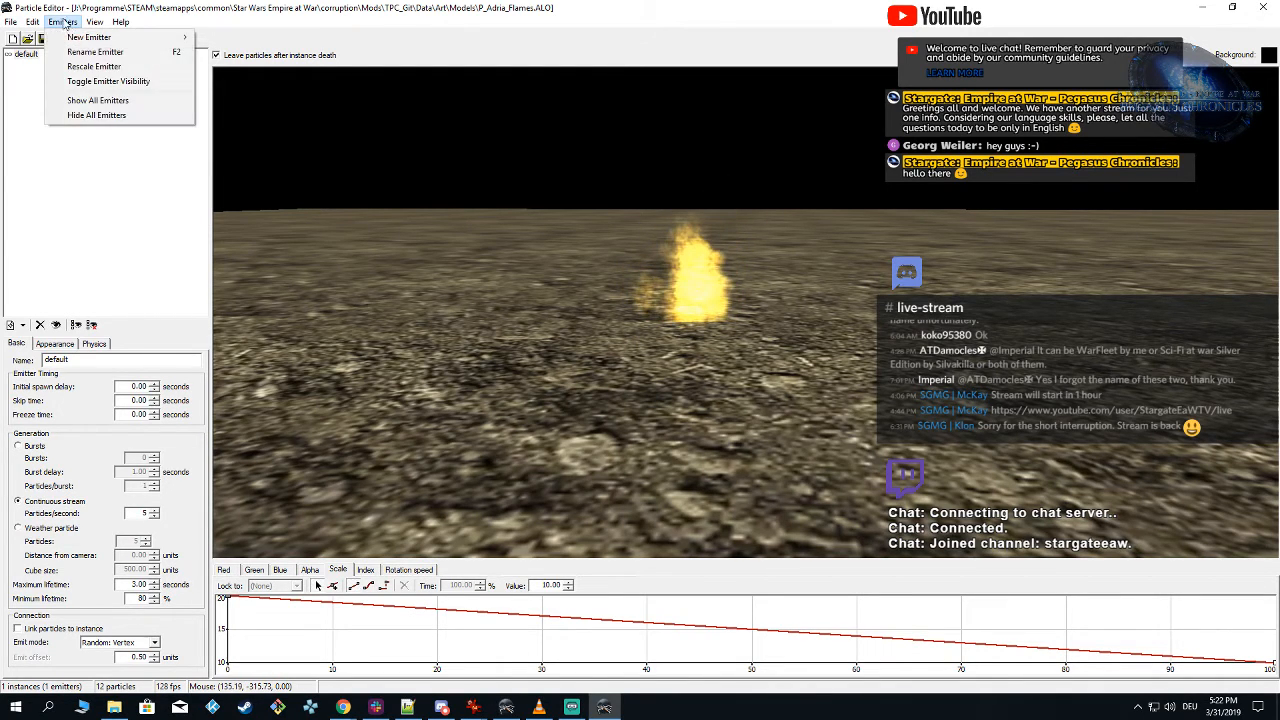
pyautogui.click(103, 68)
pyautogui.click(34, 22)
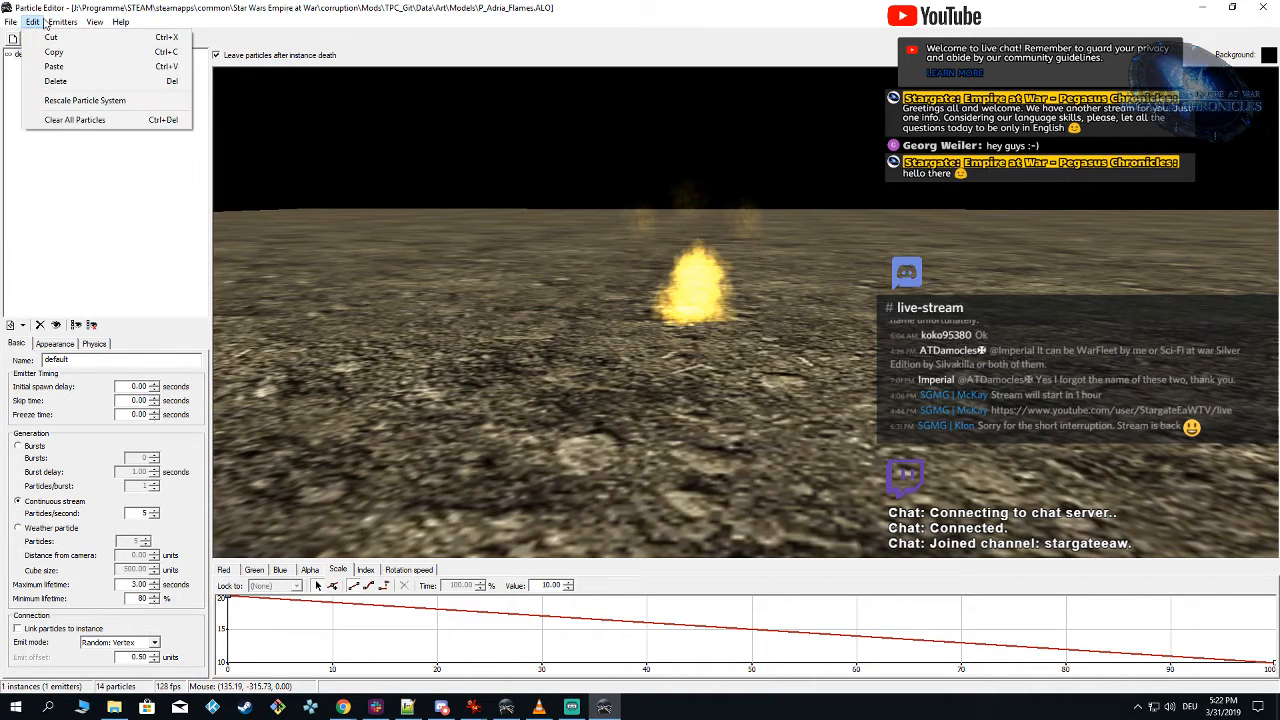
pyautogui.moveTo(78, 24)
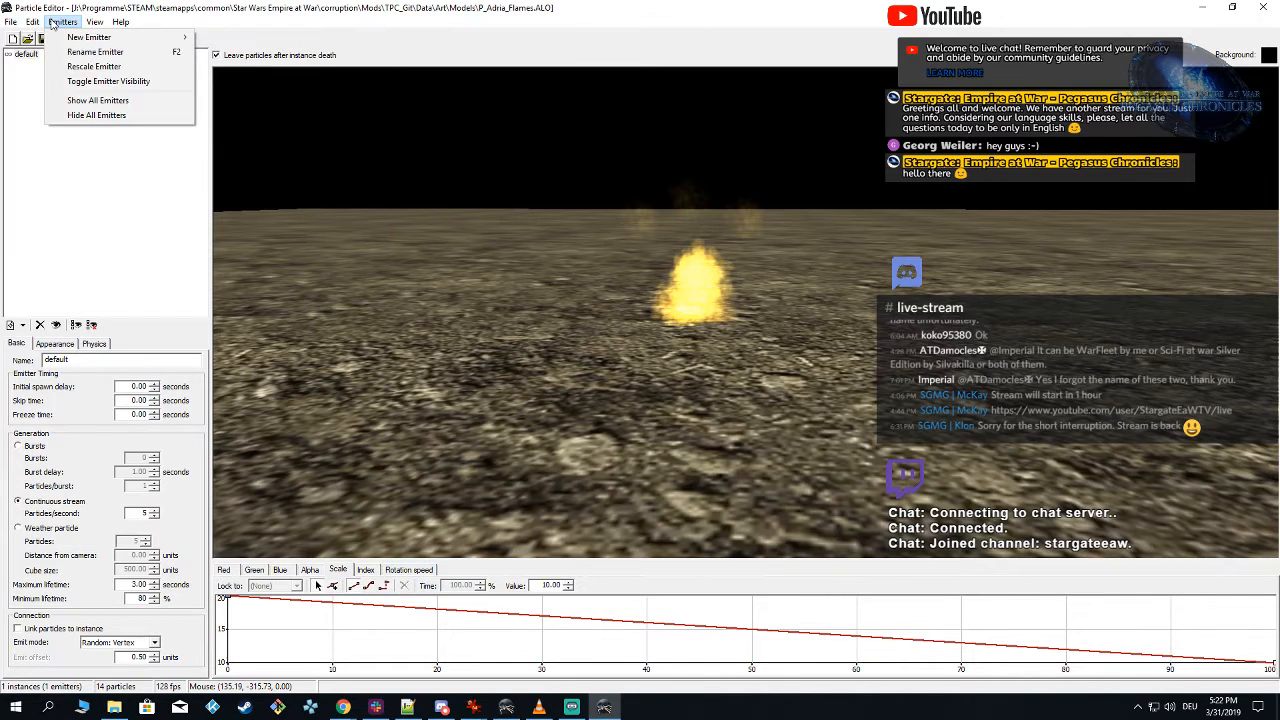
pyautogui.click(80, 68)
pyautogui.click(58, 23)
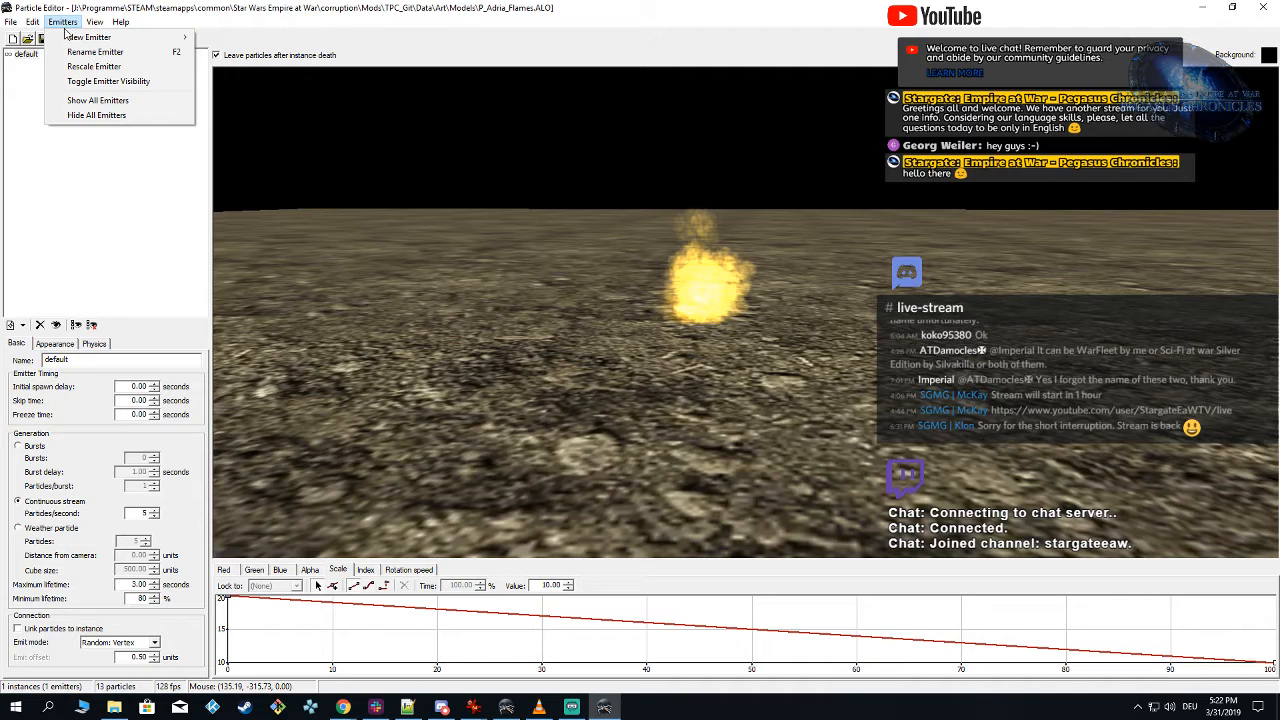
pyautogui.moveTo(35, 23)
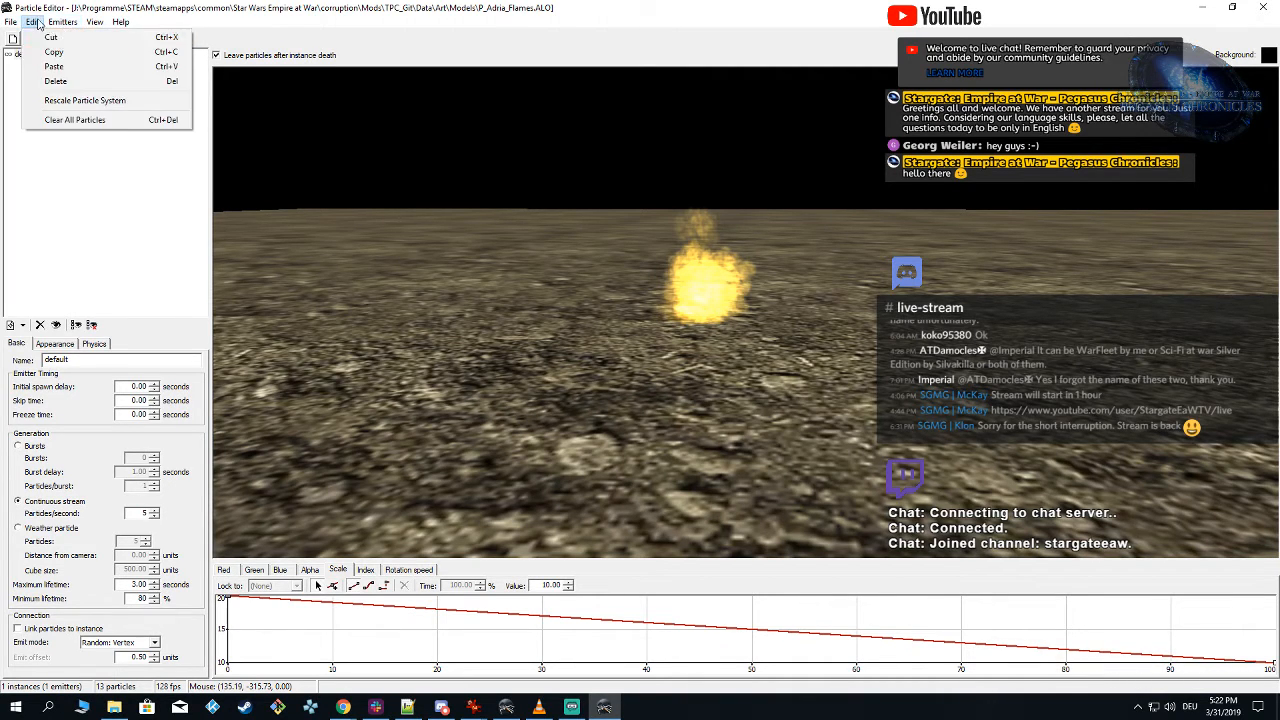
pyautogui.click(73, 102)
pyautogui.moveTo(668, 312); pyautogui.dragTo(495, 270)
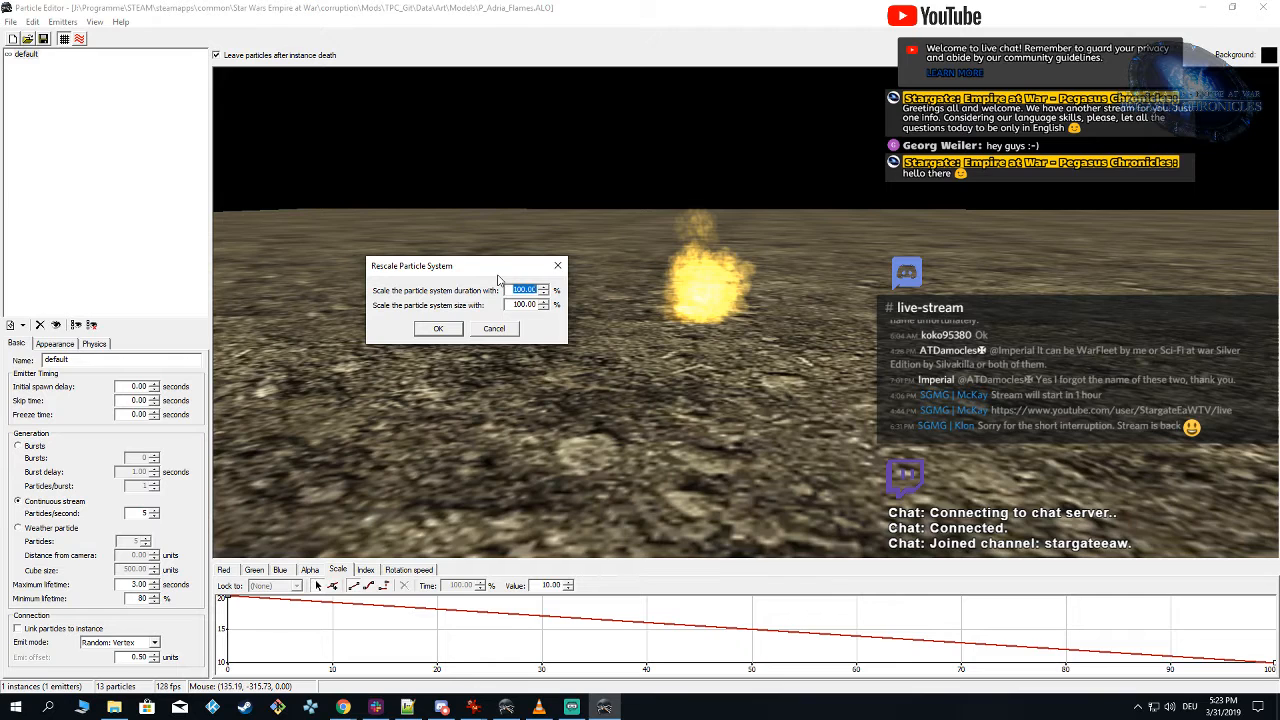
pyautogui.moveTo(513, 305); pyautogui.dragTo(543, 306)
pyautogui.click(504, 329)
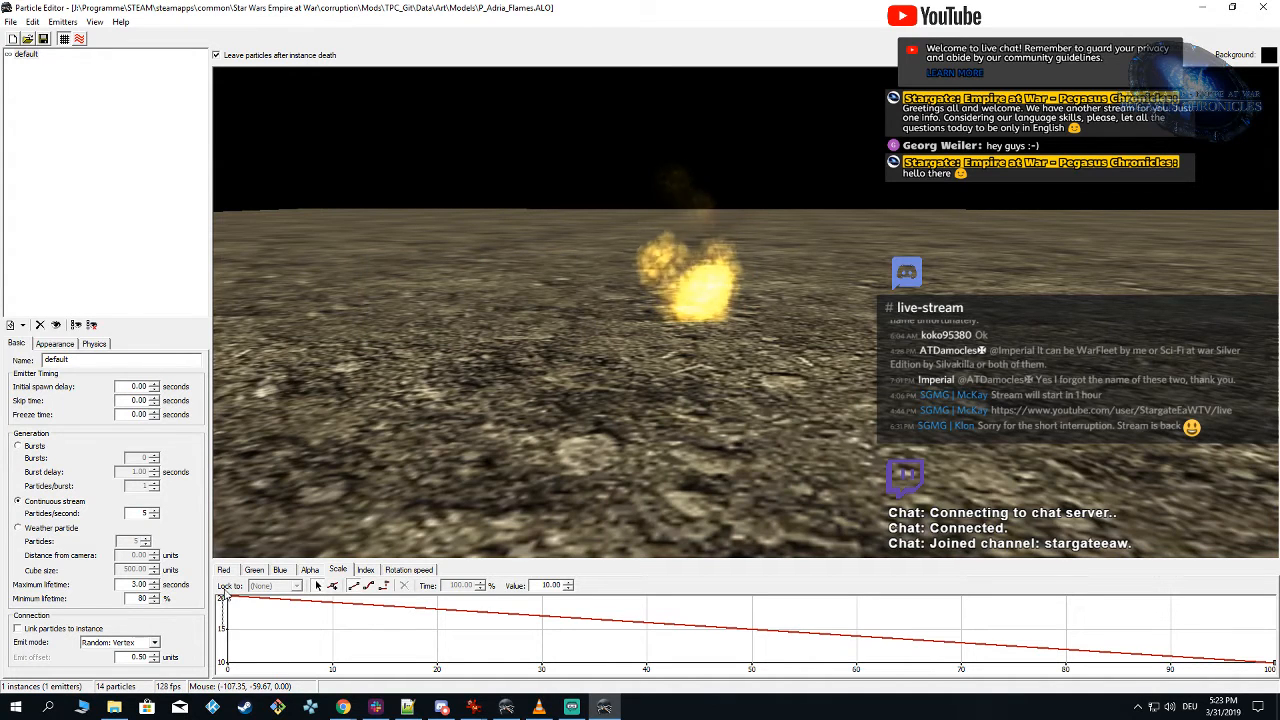
# Step: Set the Scale curve to 10 at 0% time and 5 at 100% time, and save the particle system
pyautogui.moveTo(230, 599); pyautogui.dragTo(694, 629)
pyautogui.click(229, 599)
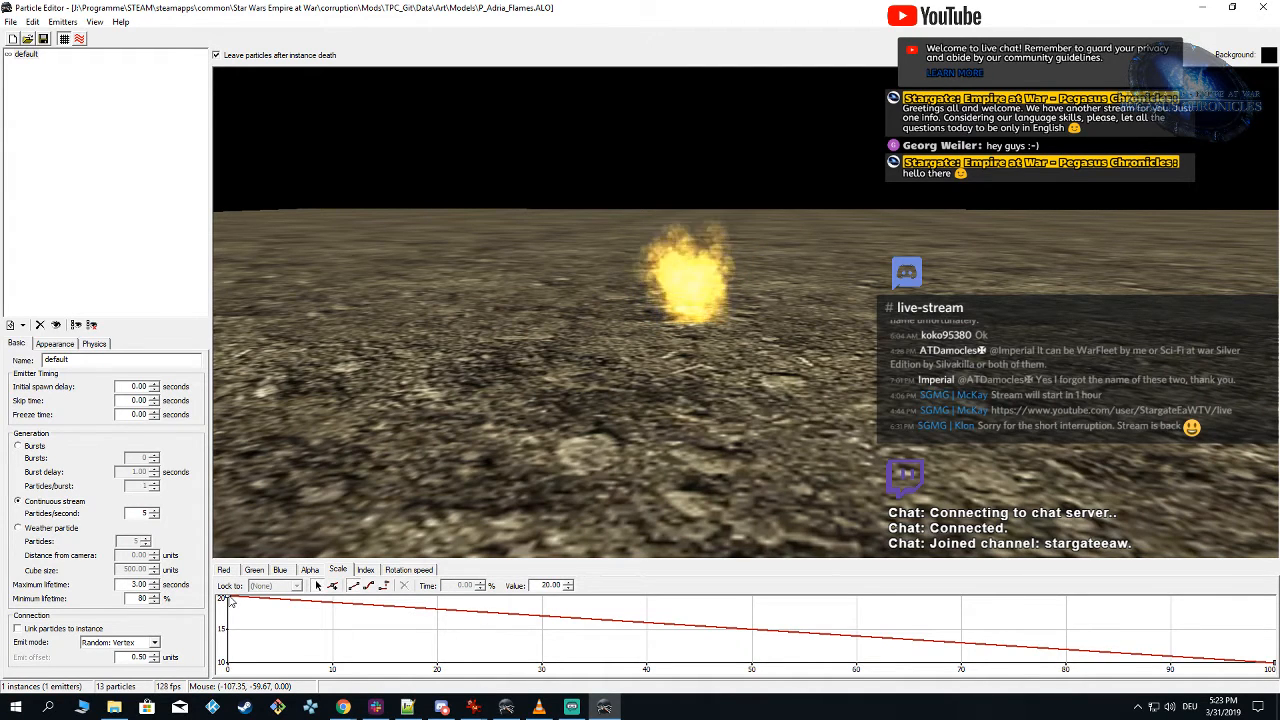
pyautogui.moveTo(222, 601); pyautogui.dragTo(1273, 670)
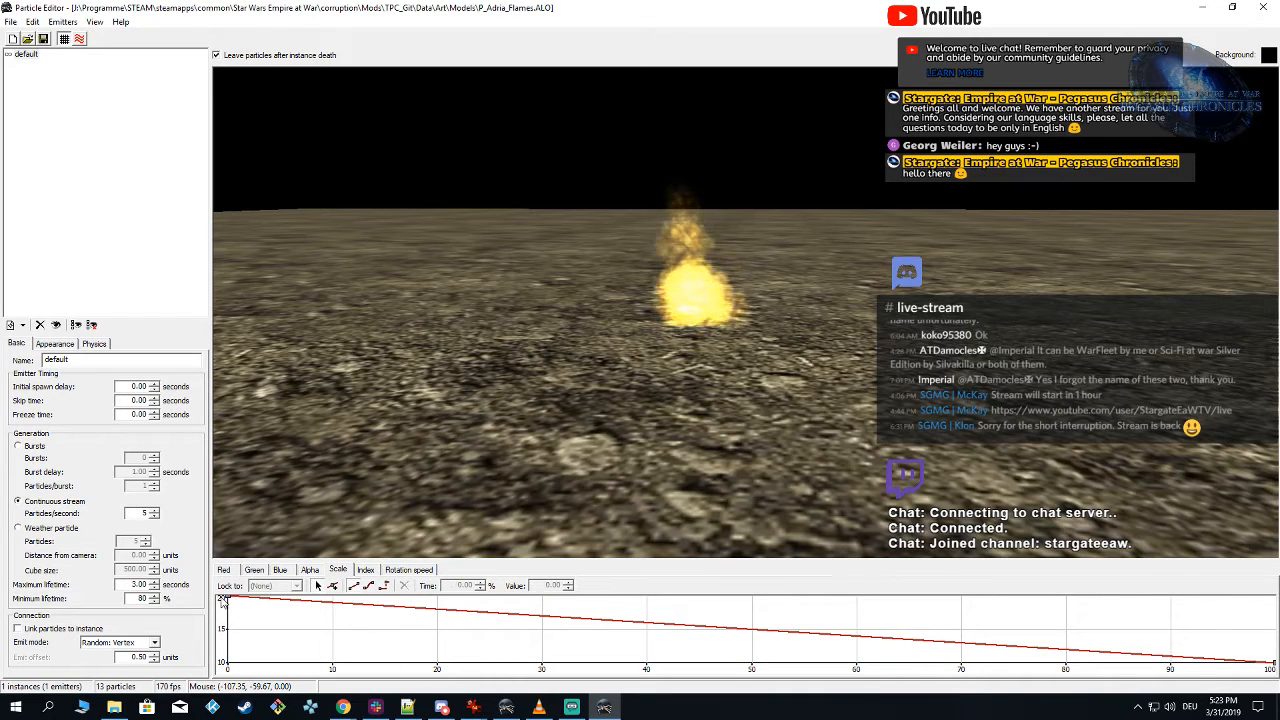
pyautogui.moveTo(222, 600); pyautogui.dragTo(1272, 672)
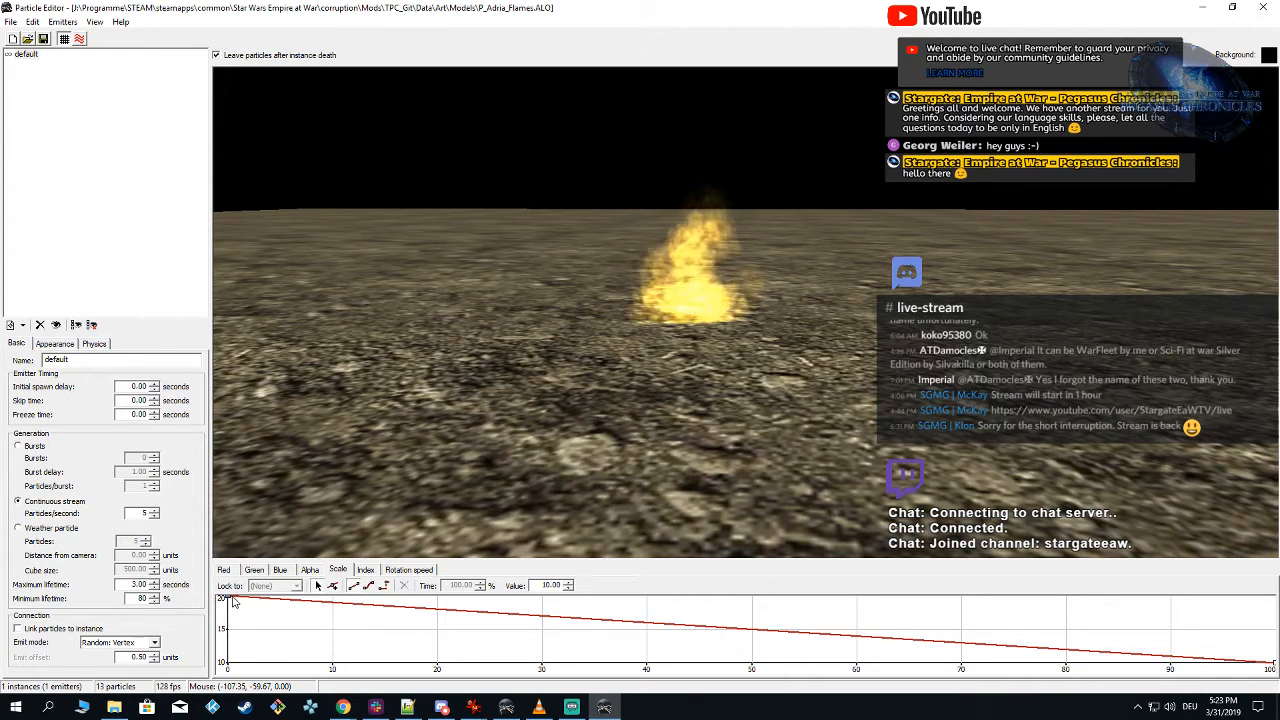
pyautogui.doubleClick(550, 585)
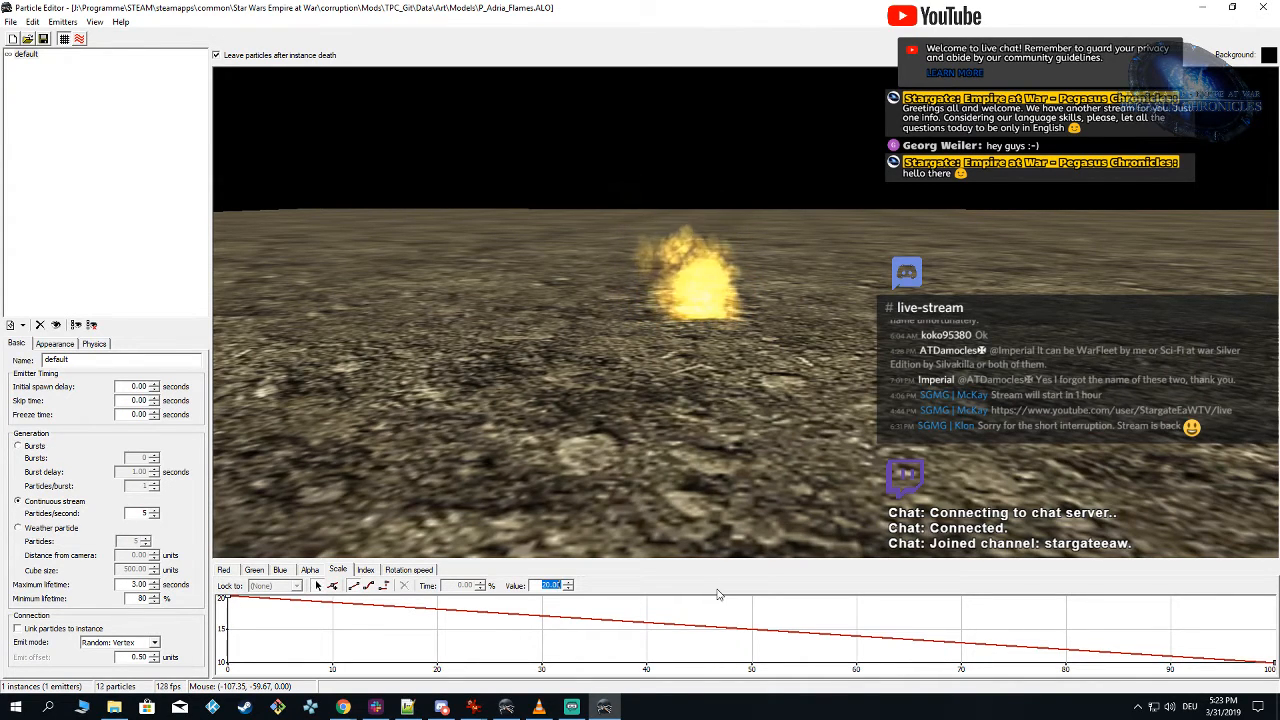
pyautogui.write('10')
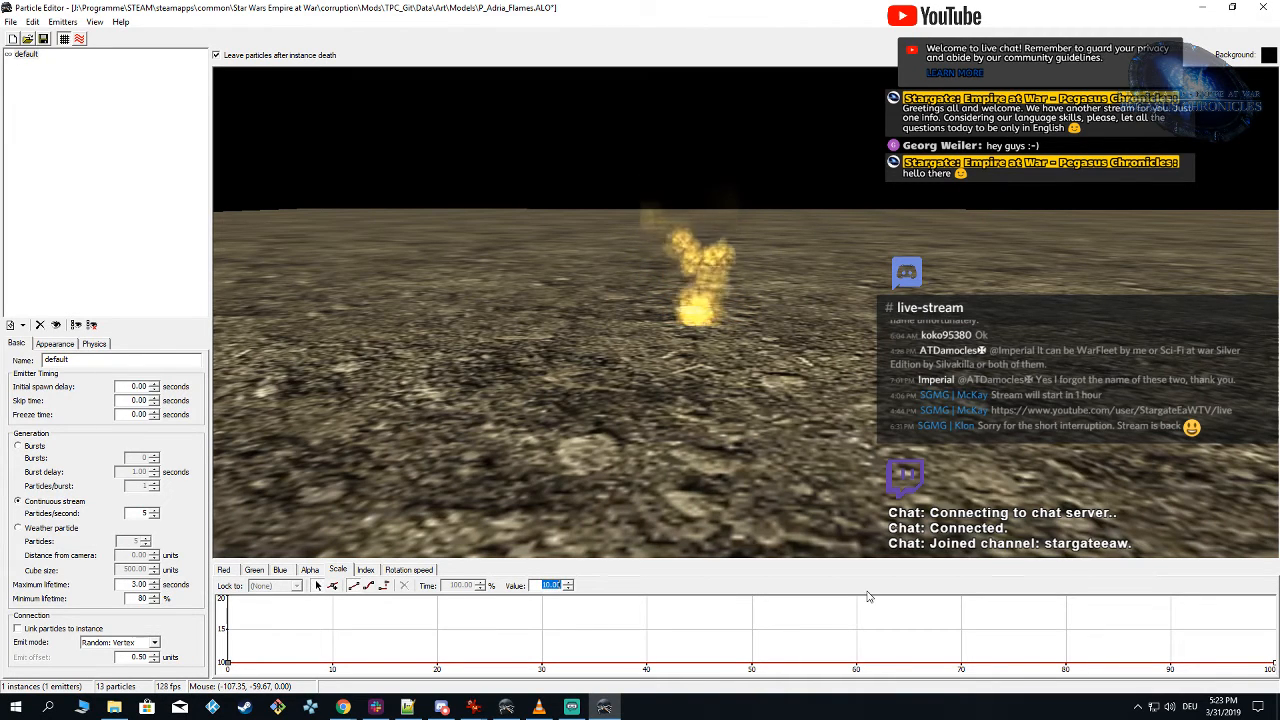
pyautogui.write('5')
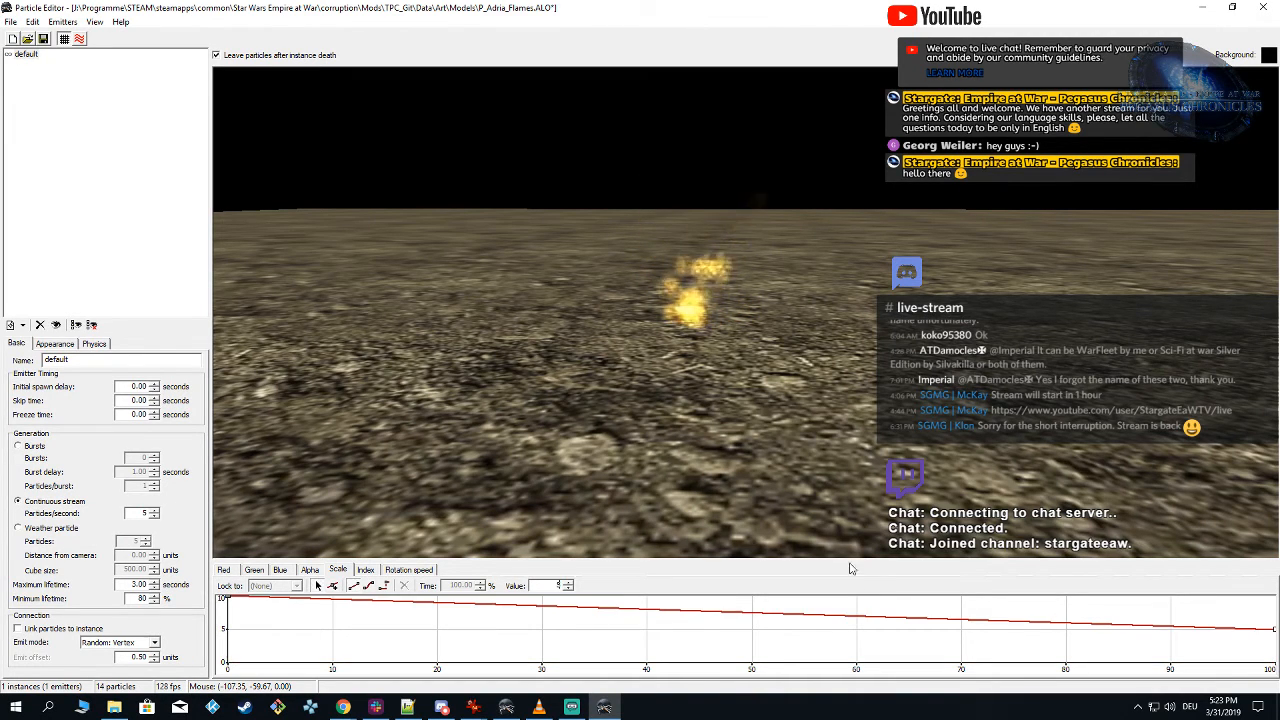
pyautogui.click(768, 475)
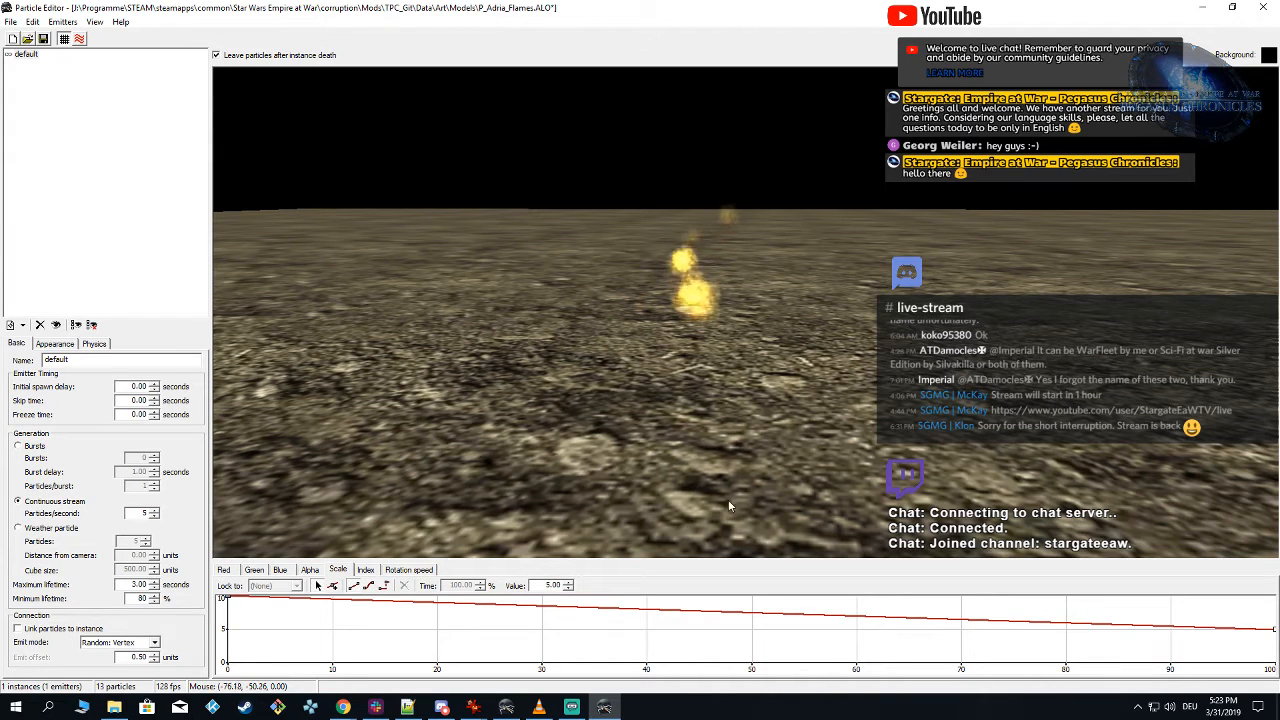
pyautogui.click(44, 40)
# Step: Switch to the Alamo Object Viewer and examine the flame effect on the Adria model from a lower angle
pyautogui.click(506, 707)
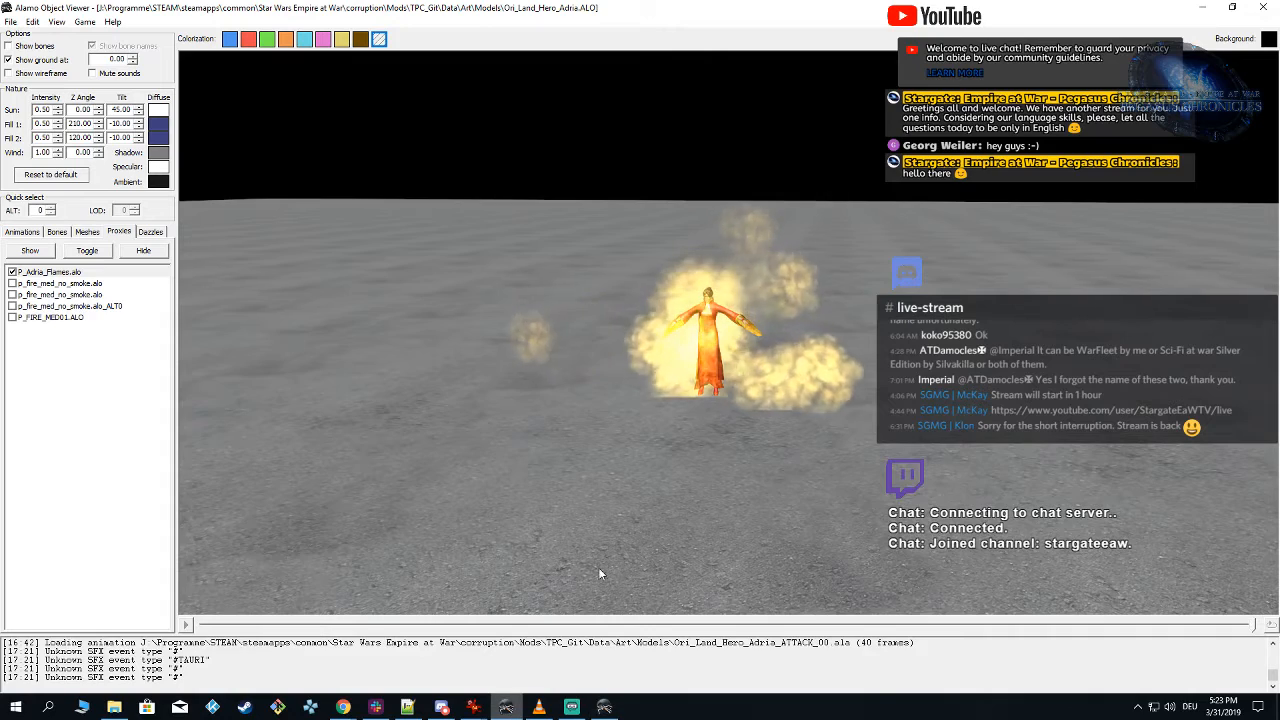
pyautogui.moveTo(698, 474); pyautogui.dragTo(794, 477)
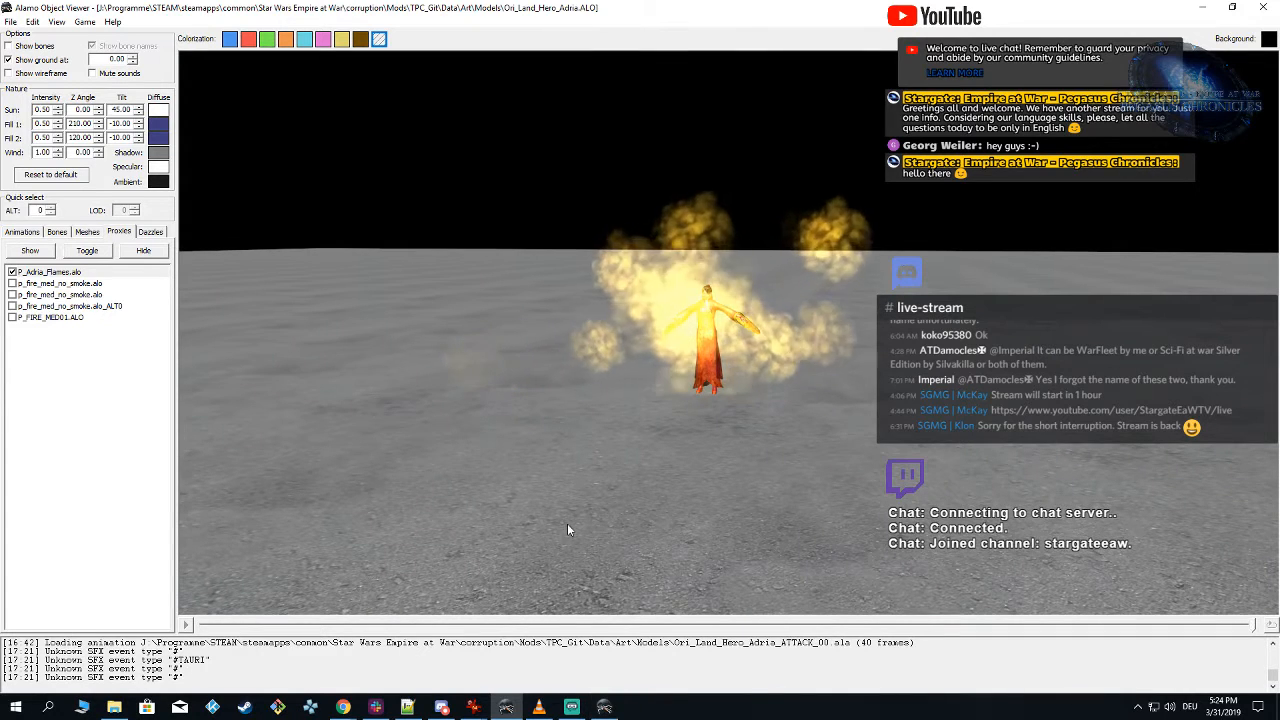
pyautogui.moveTo(604, 707)
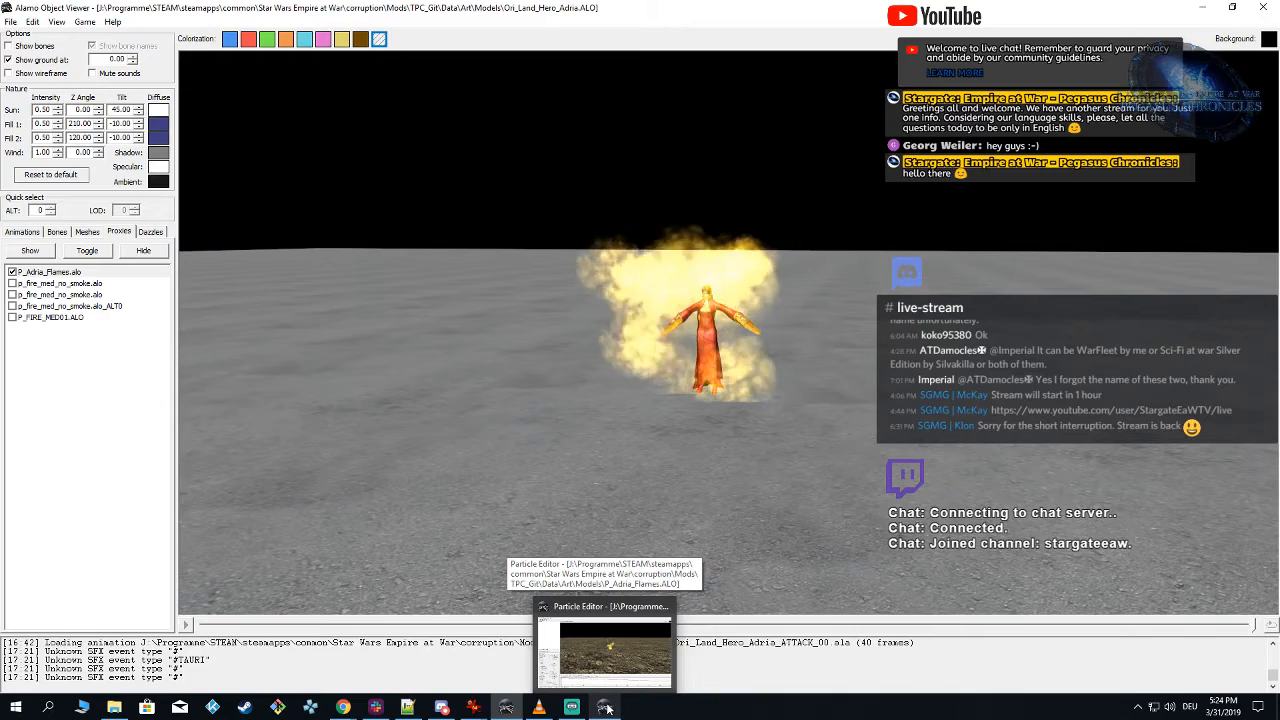
# Step: Switch to the Particle Editor and add a new root emitter to the P_Adria_Flames particle system
pyautogui.click(604, 707)
pyautogui.moveTo(695, 311); pyautogui.dragTo(715, 333)
pyautogui.rightClick(32, 77)
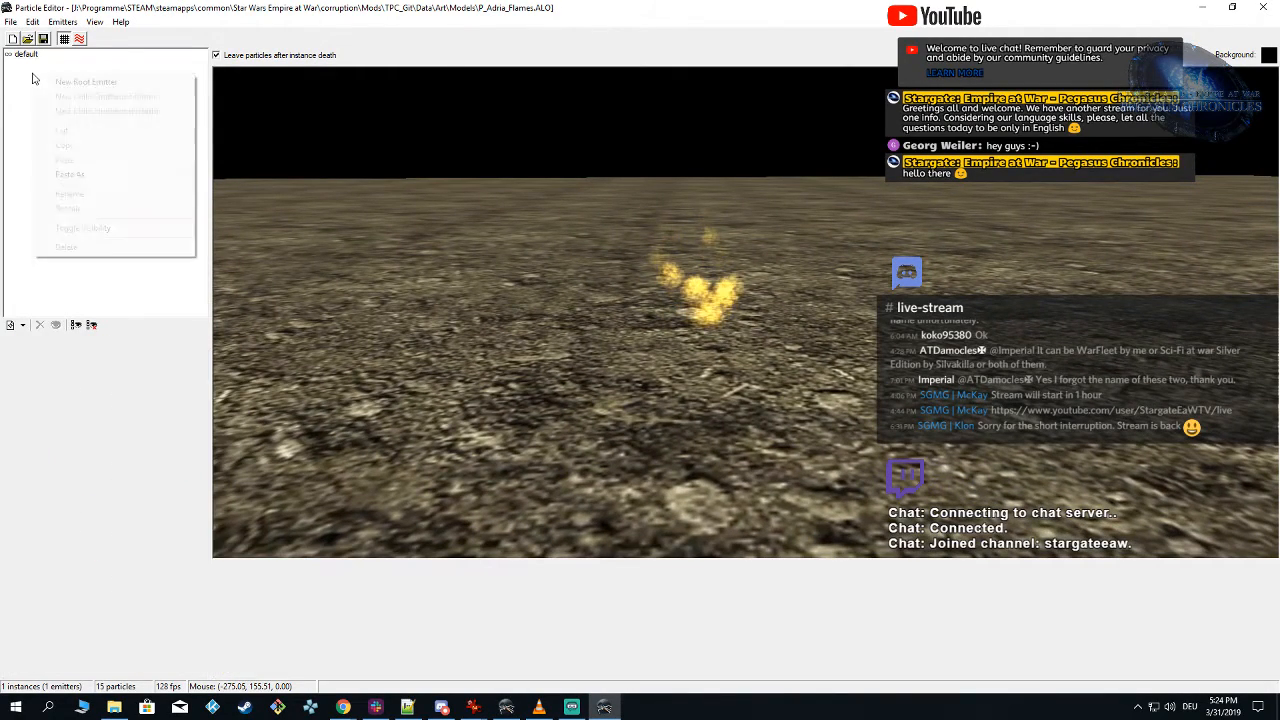
pyautogui.click(68, 82)
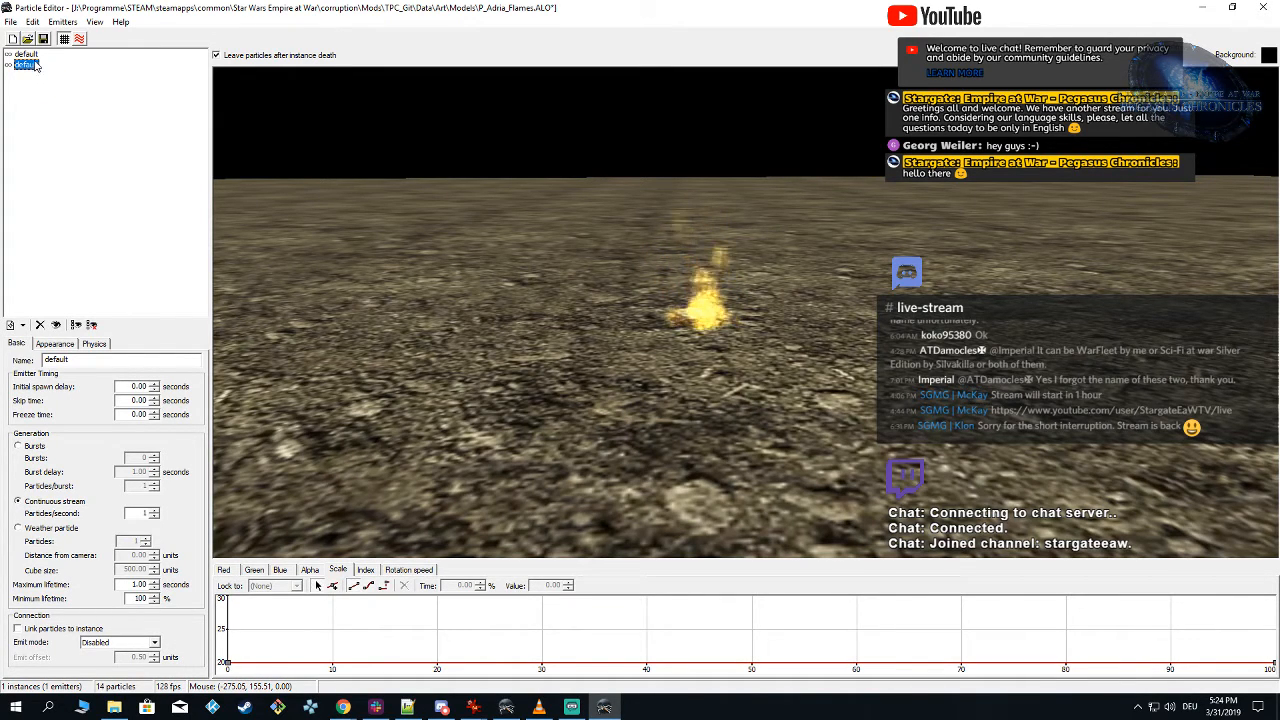
# Step: Rename the original emitter as Flames and the new root emitter as Glow
pyautogui.click(27, 54)
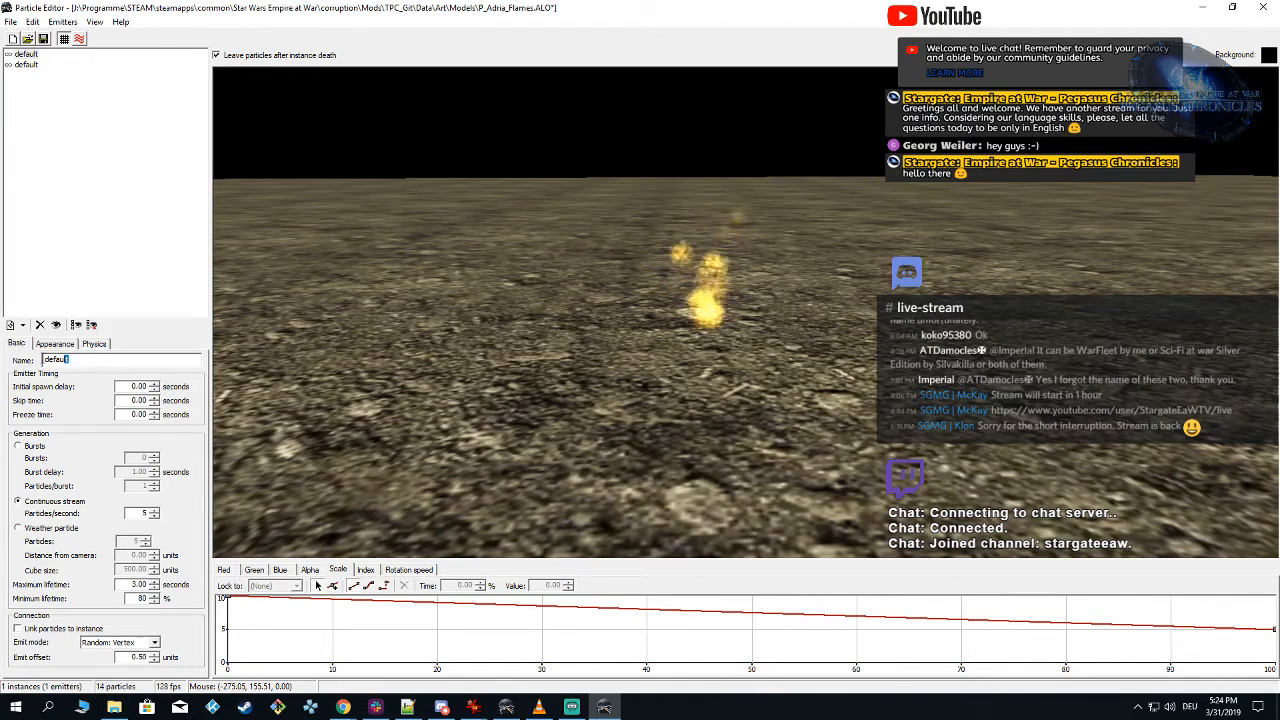
pyautogui.doubleClick(55, 359)
pyautogui.write('Flames')
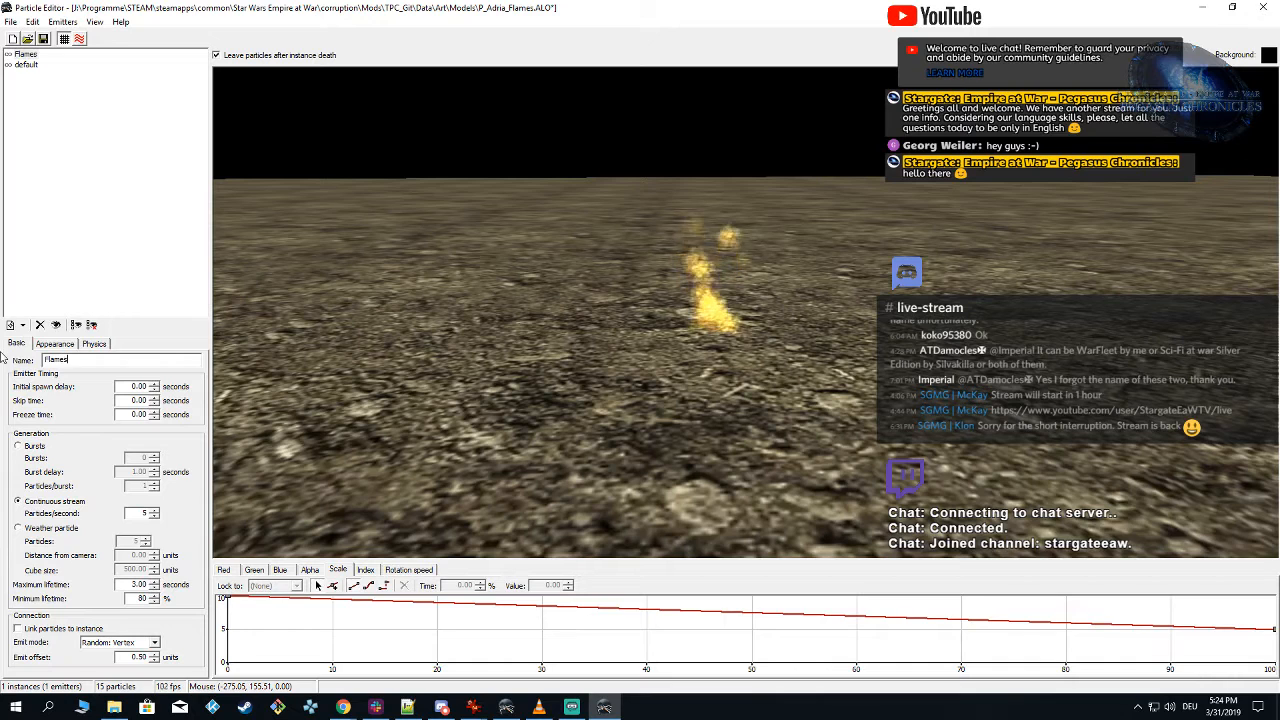
pyautogui.click(26, 64)
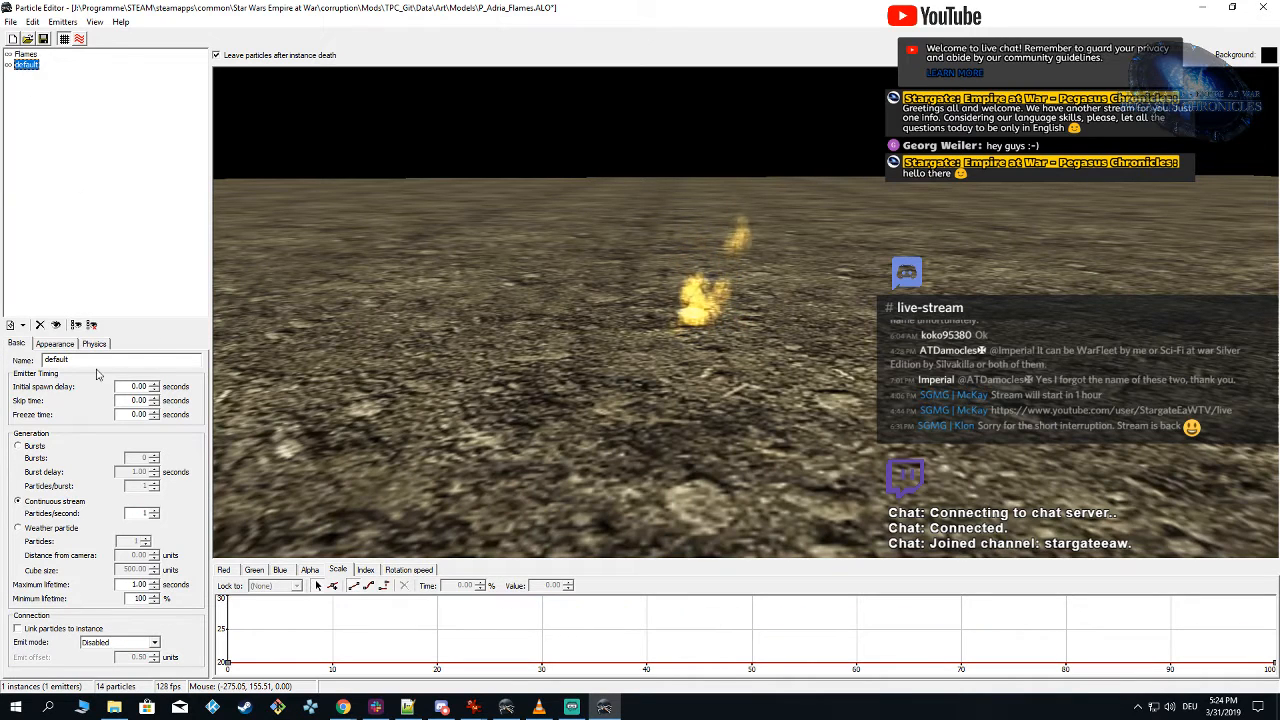
pyautogui.doubleClick(55, 359)
pyautogui.write('Glow')
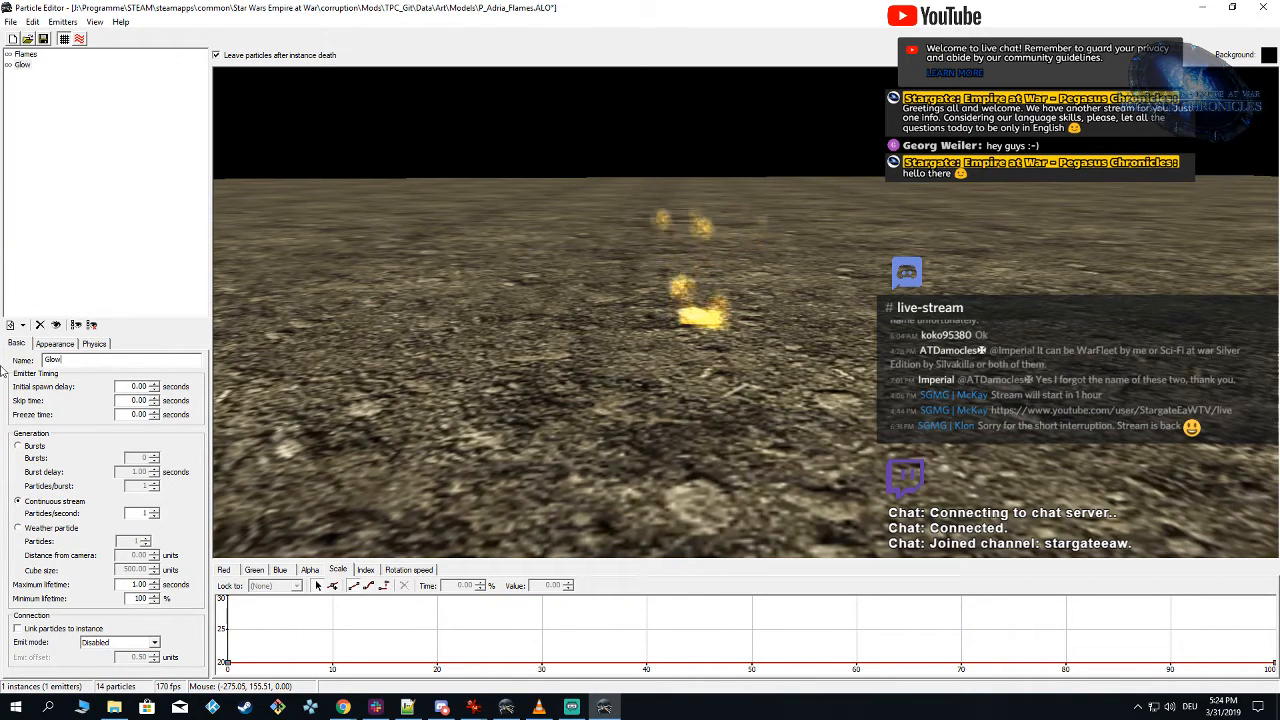
pyautogui.click(127, 241)
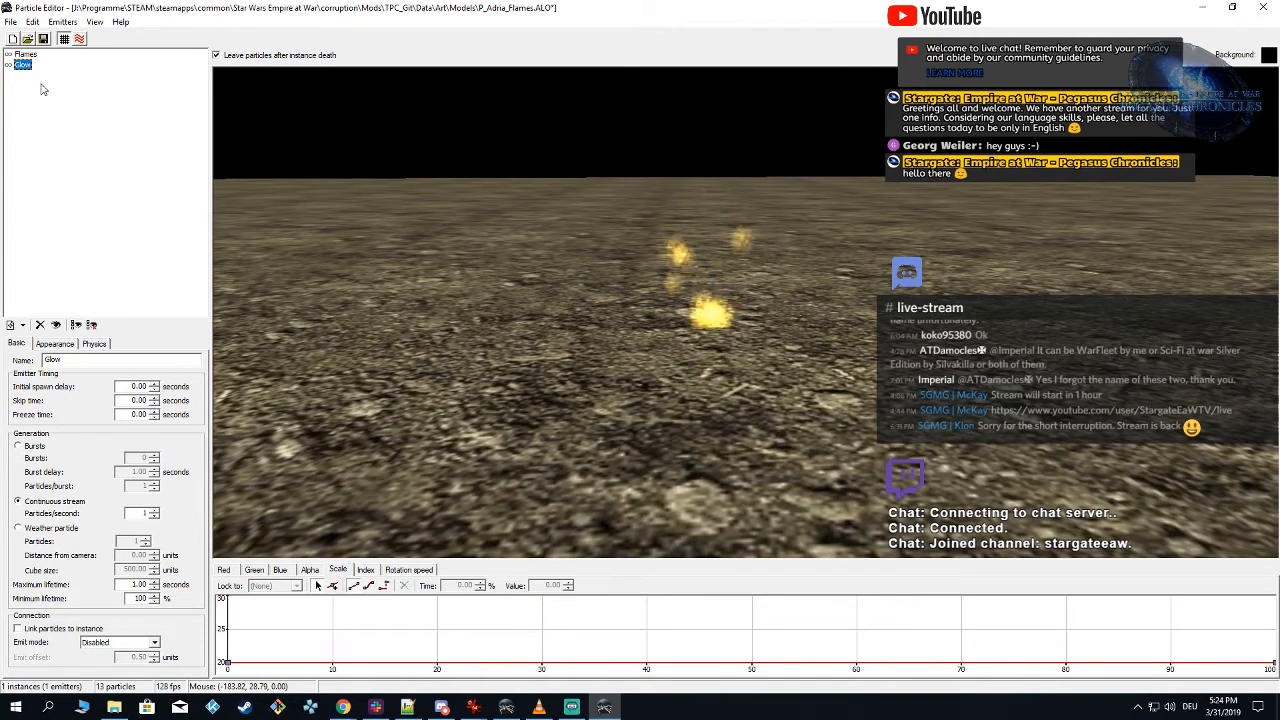
# Step: Spawn a second instance of the particle system beside the first one in the preview
pyautogui.moveTo(574, 364); pyautogui.dragTo(587, 367)
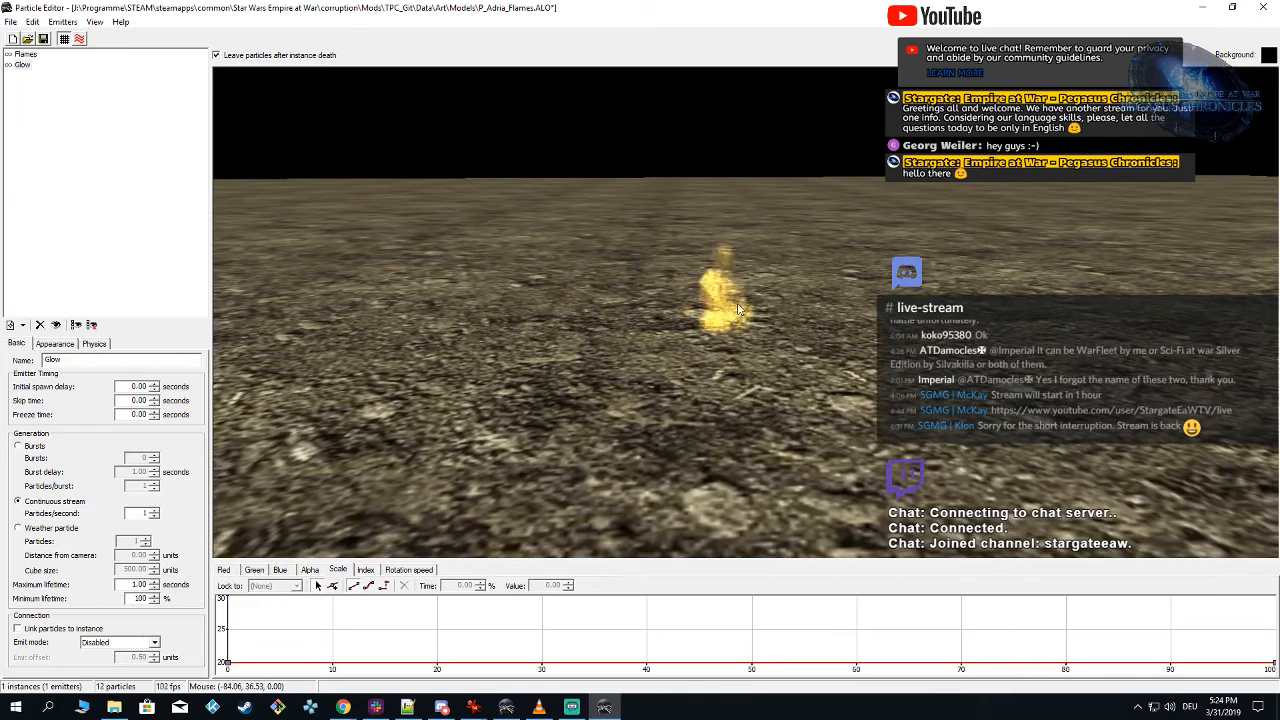
pyautogui.moveTo(658, 331); pyautogui.dragTo(732, 333)
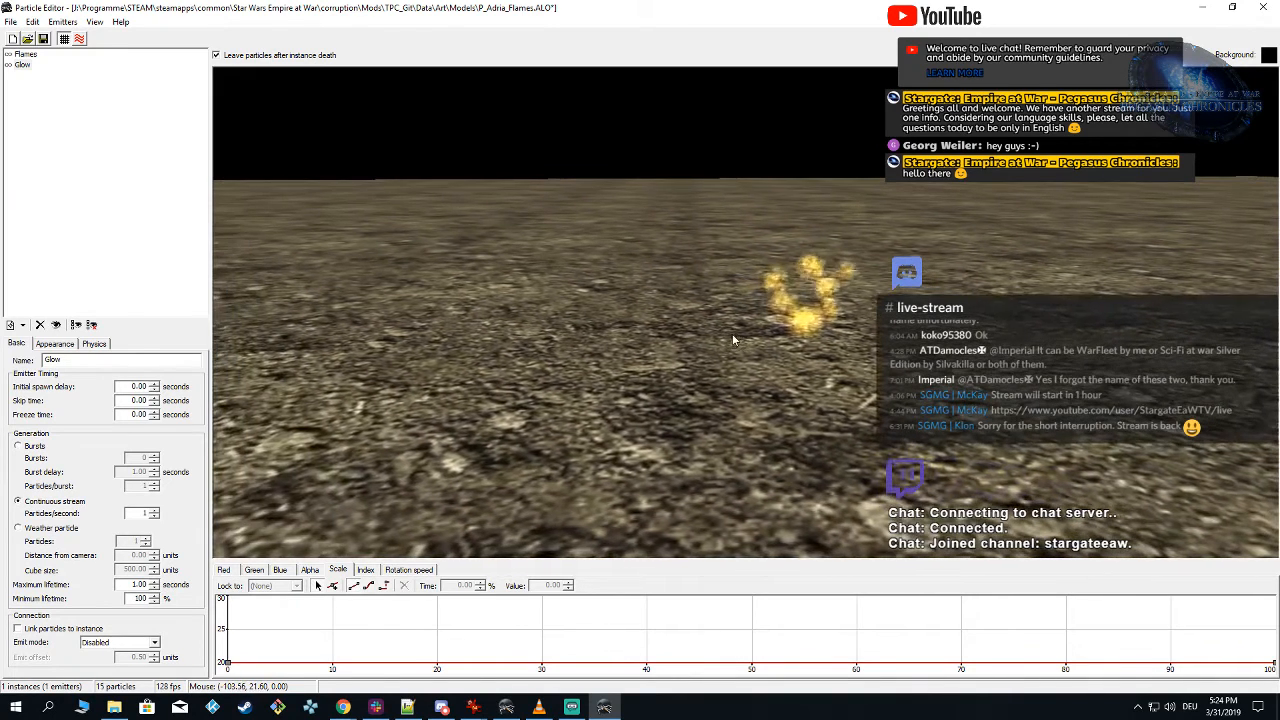
pyautogui.click(600, 330)
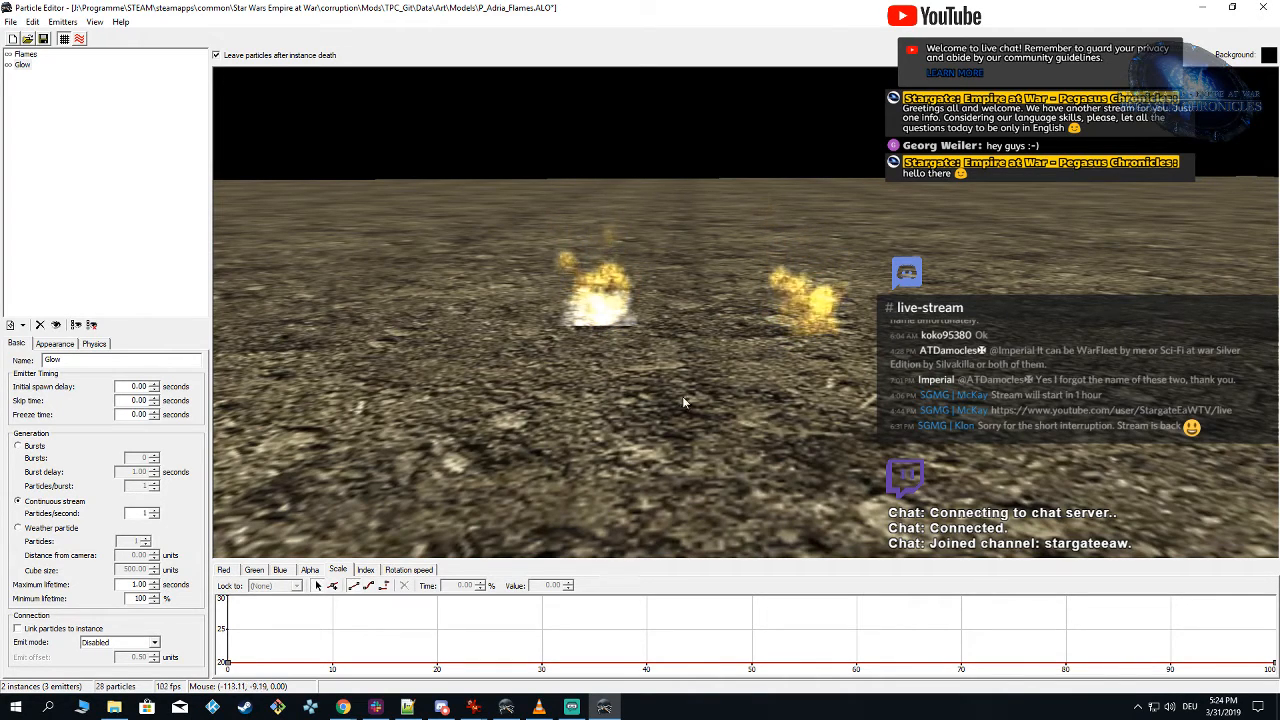
pyautogui.moveTo(682, 396); pyautogui.dragTo(667, 382)
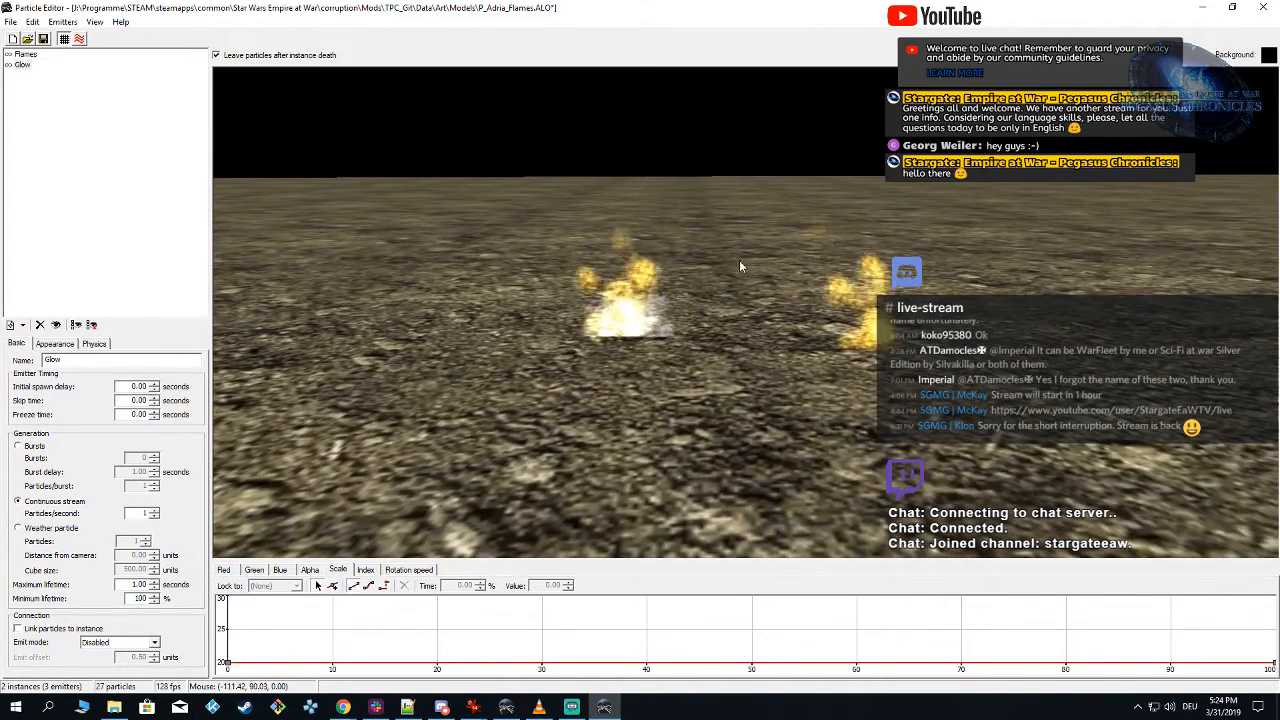
pyautogui.press('shift')
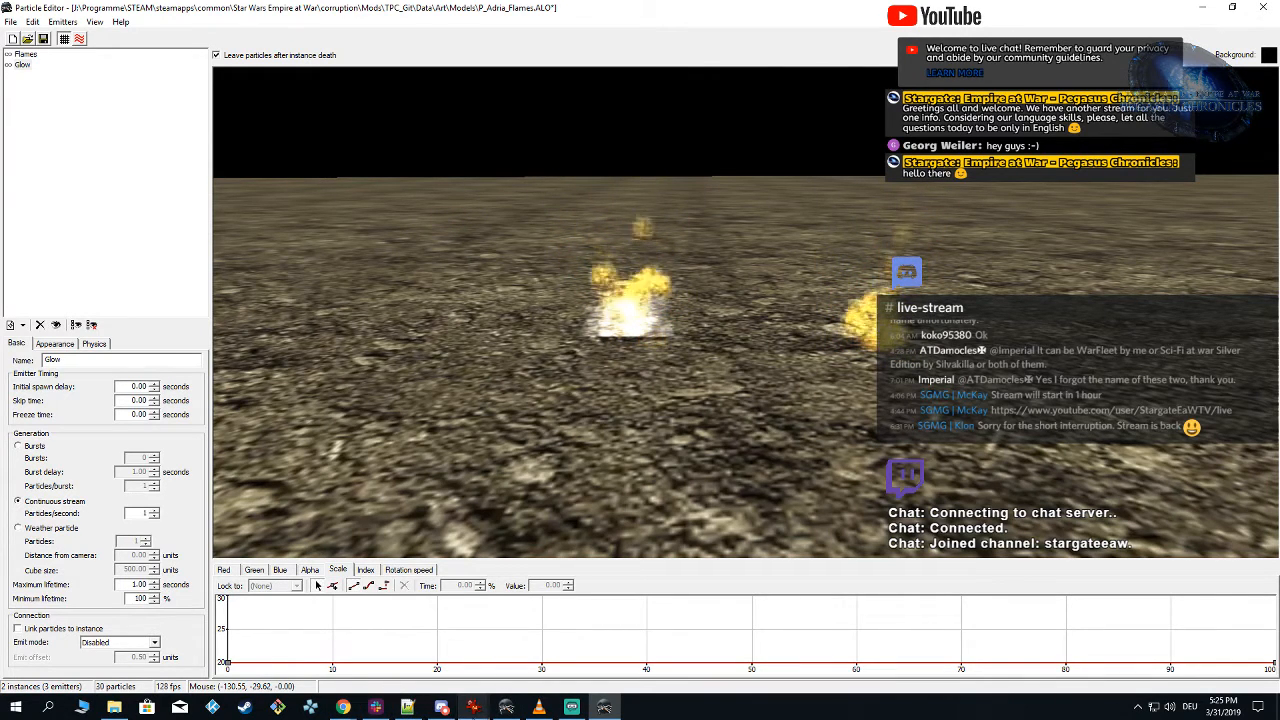
# Step: Check the P_particle_master.dds texture sheet in IrfanView, then set the Glow emitter's Index curve to 2 over its full time in the Particle Editor
pyautogui.moveTo(473, 707)
pyautogui.click(433, 656)
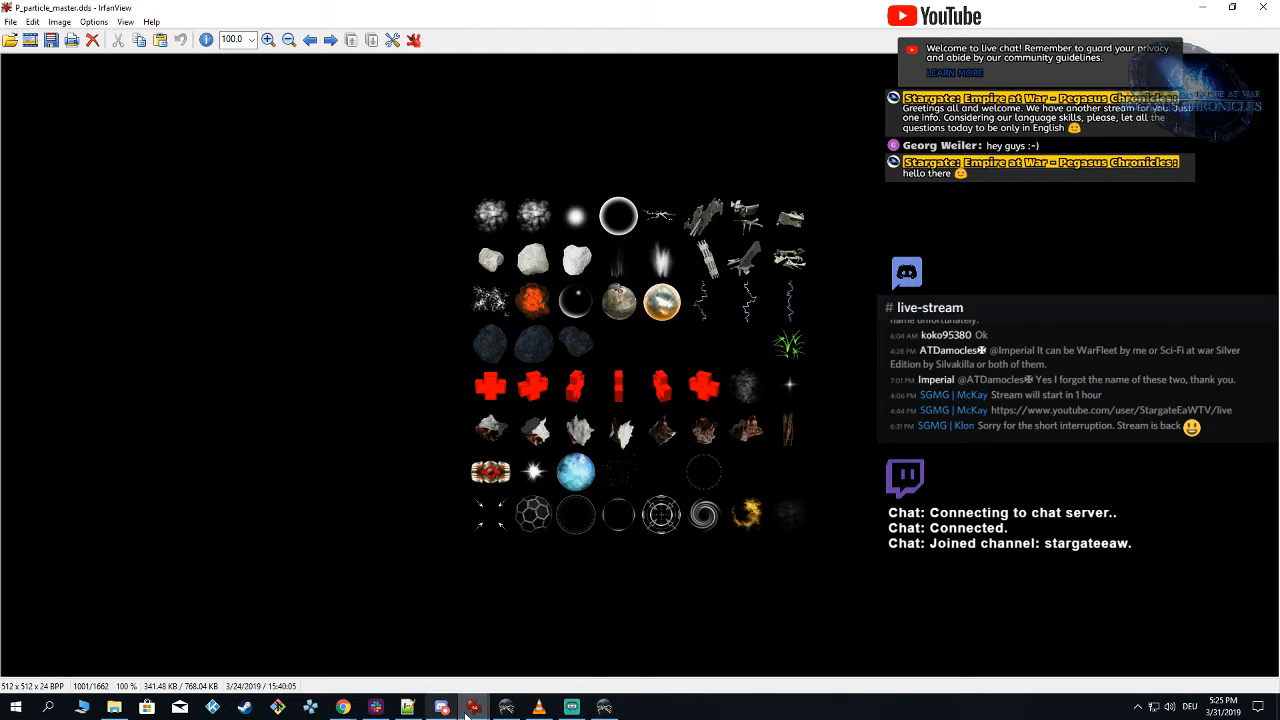
pyautogui.click(605, 707)
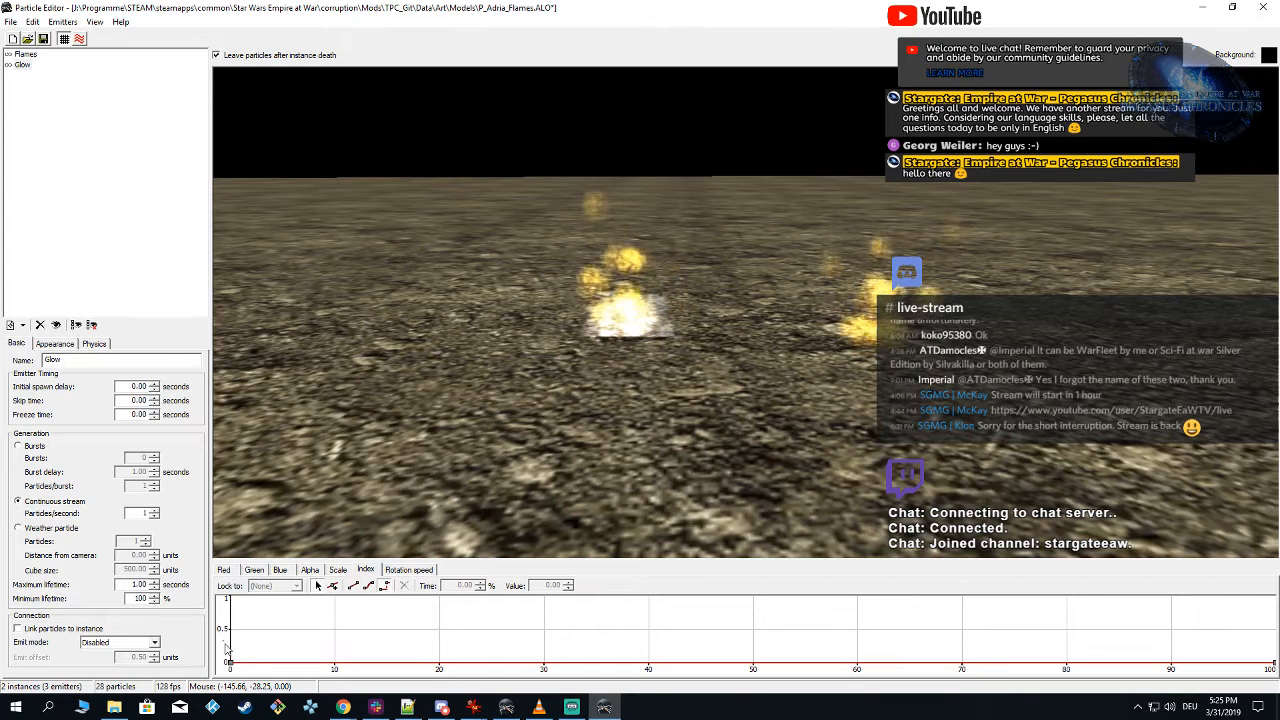
pyautogui.moveTo(223, 641); pyautogui.dragTo(1277, 676)
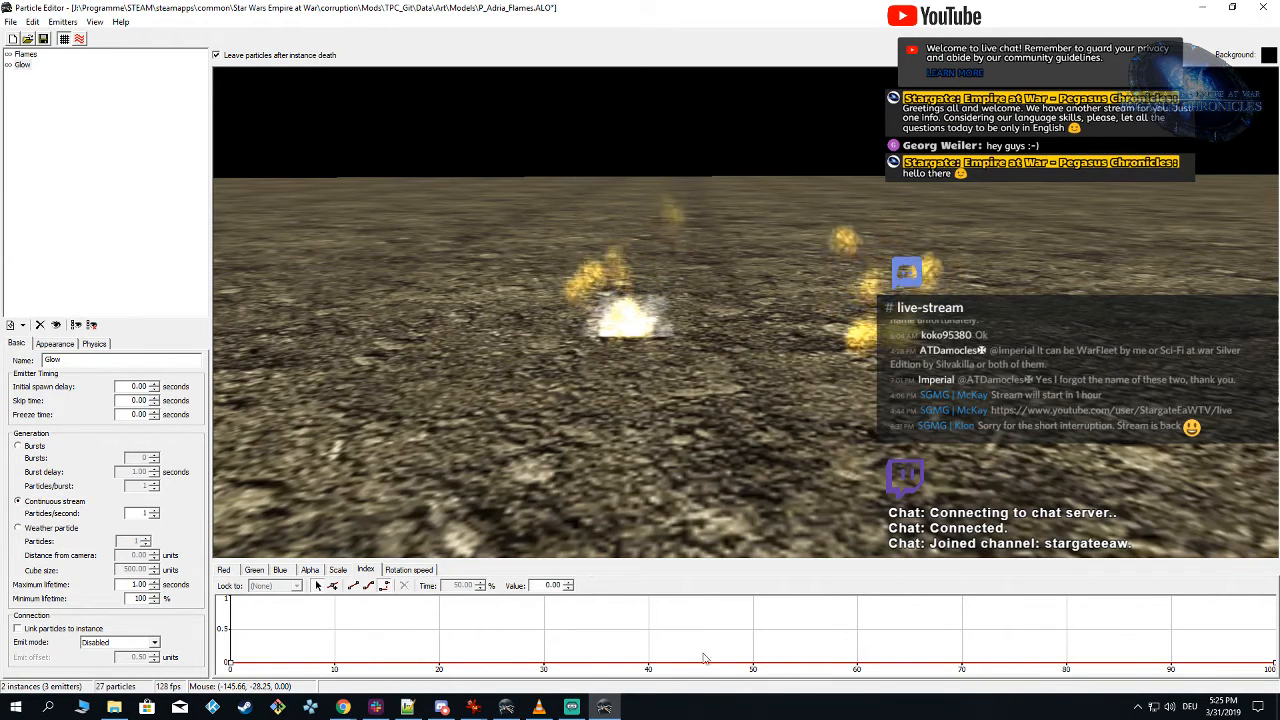
pyautogui.doubleClick(541, 586)
pyautogui.write('2')
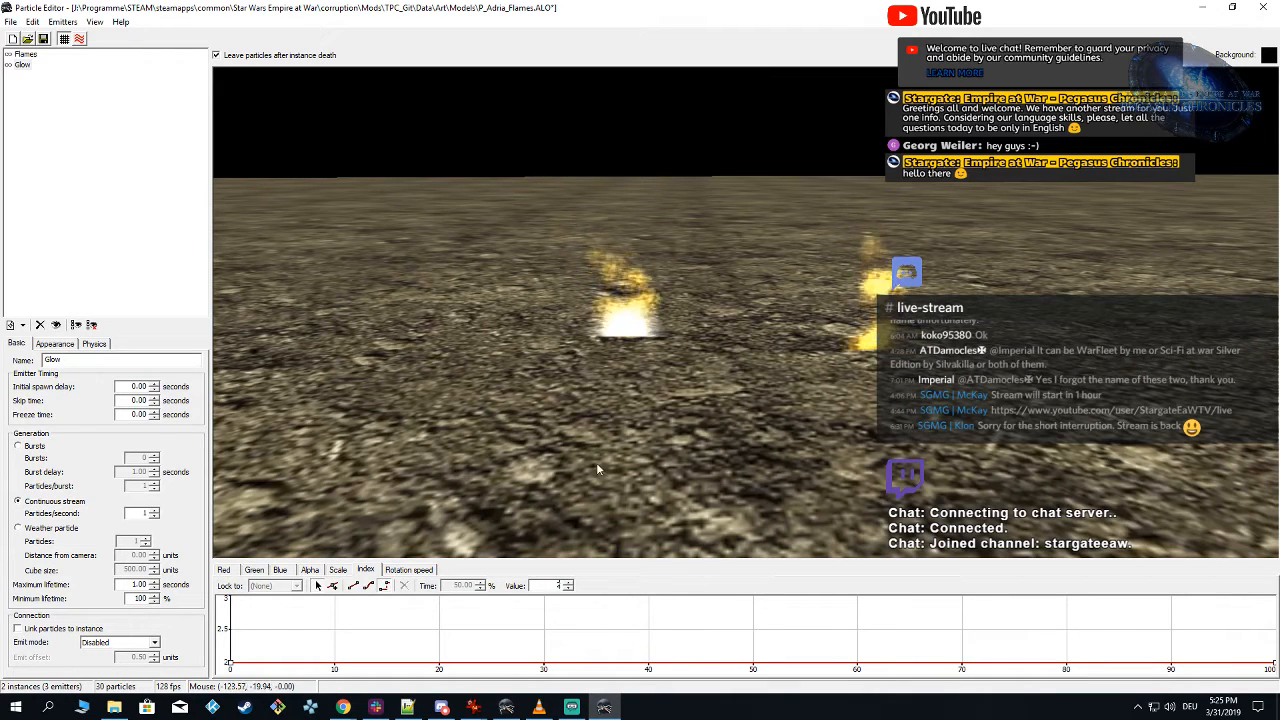
# Step: Hide the Flames emitter and the ground plane so that only the glow is previewed
pyautogui.click(14, 63)
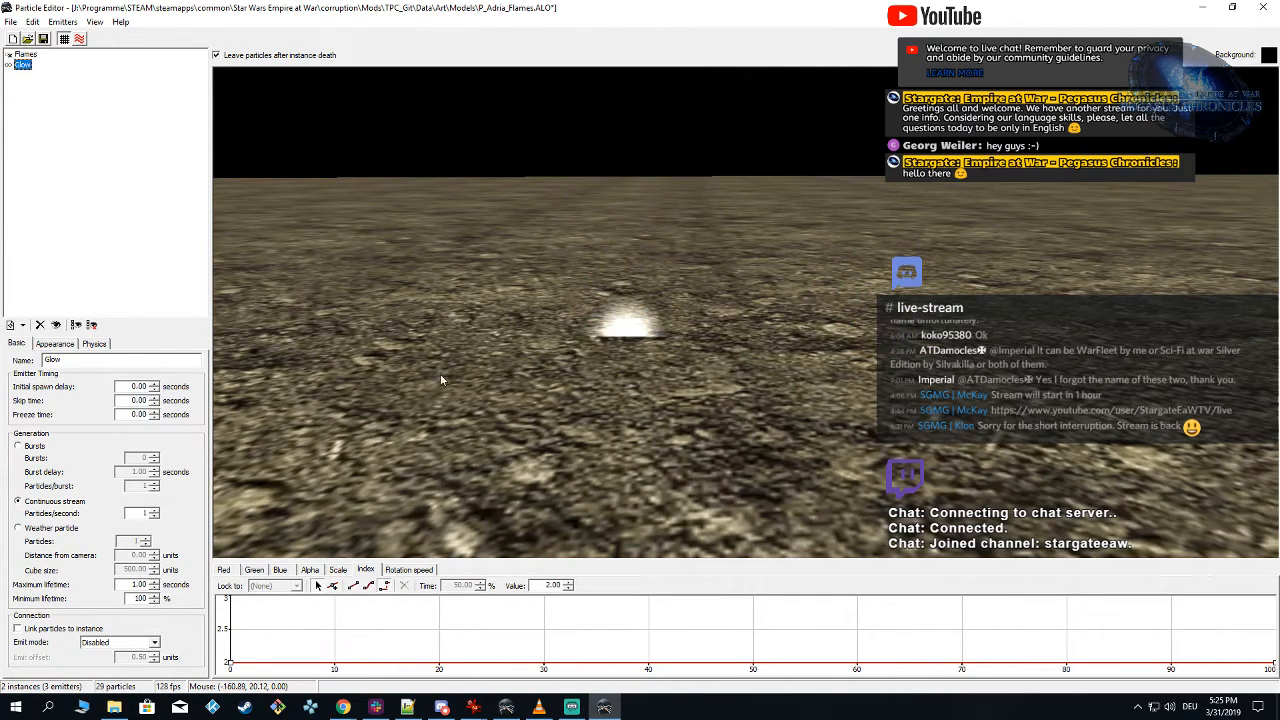
pyautogui.click(63, 39)
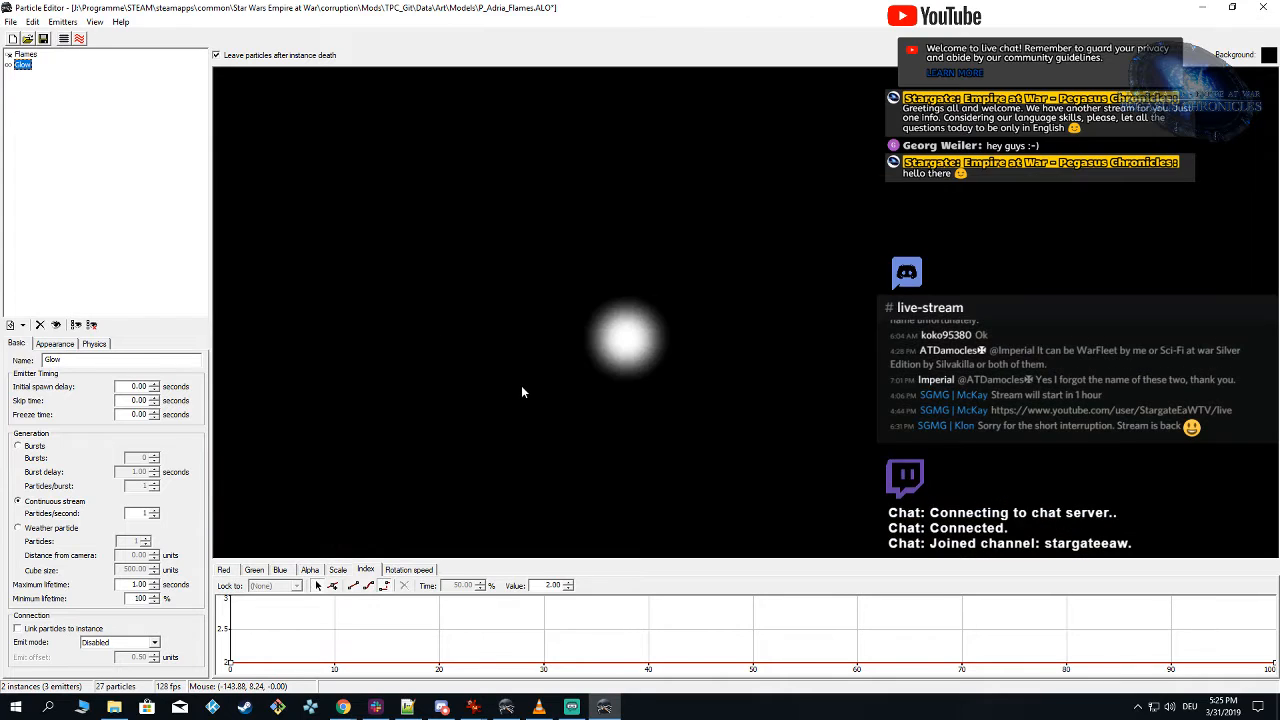
pyautogui.moveTo(544, 384); pyautogui.dragTo(556, 382)
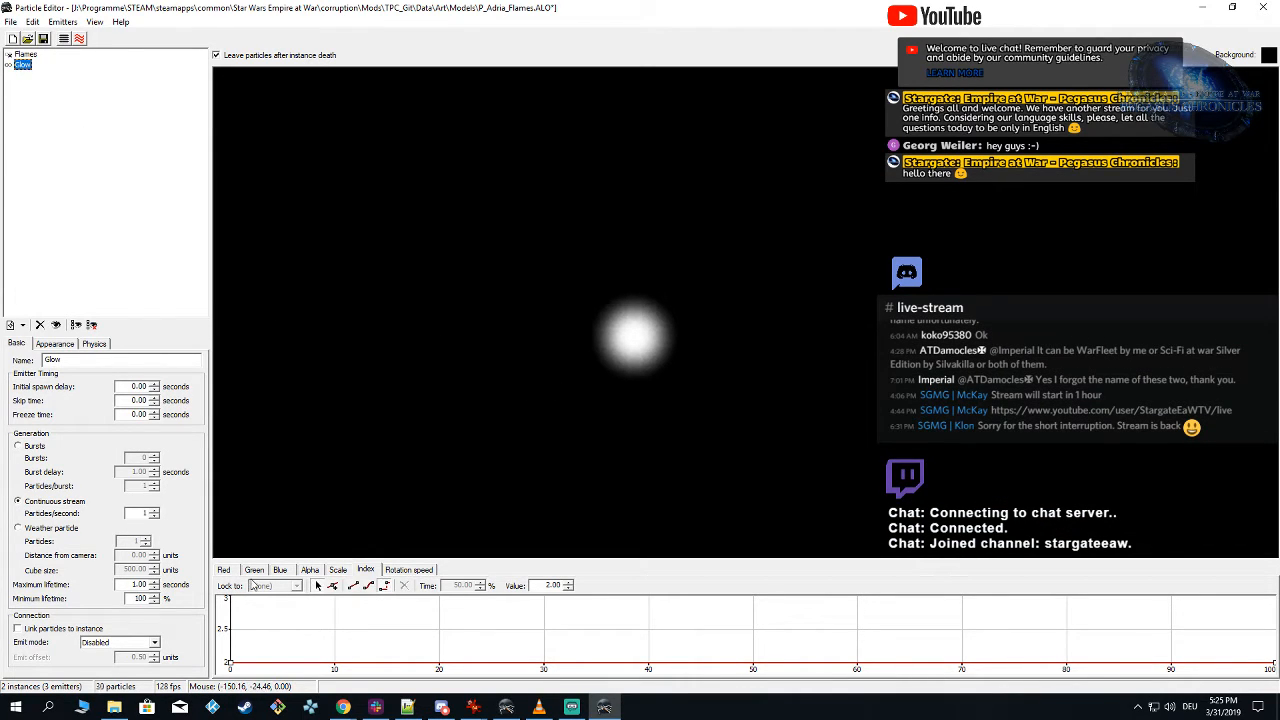
# Step: Unlock the Glow emitter's Blue curve, insert a key of about 0.49 at 50% time, and lower both end keys to 0
pyautogui.click(224, 570)
pyautogui.click(255, 570)
pyautogui.click(280, 570)
pyautogui.click(290, 586)
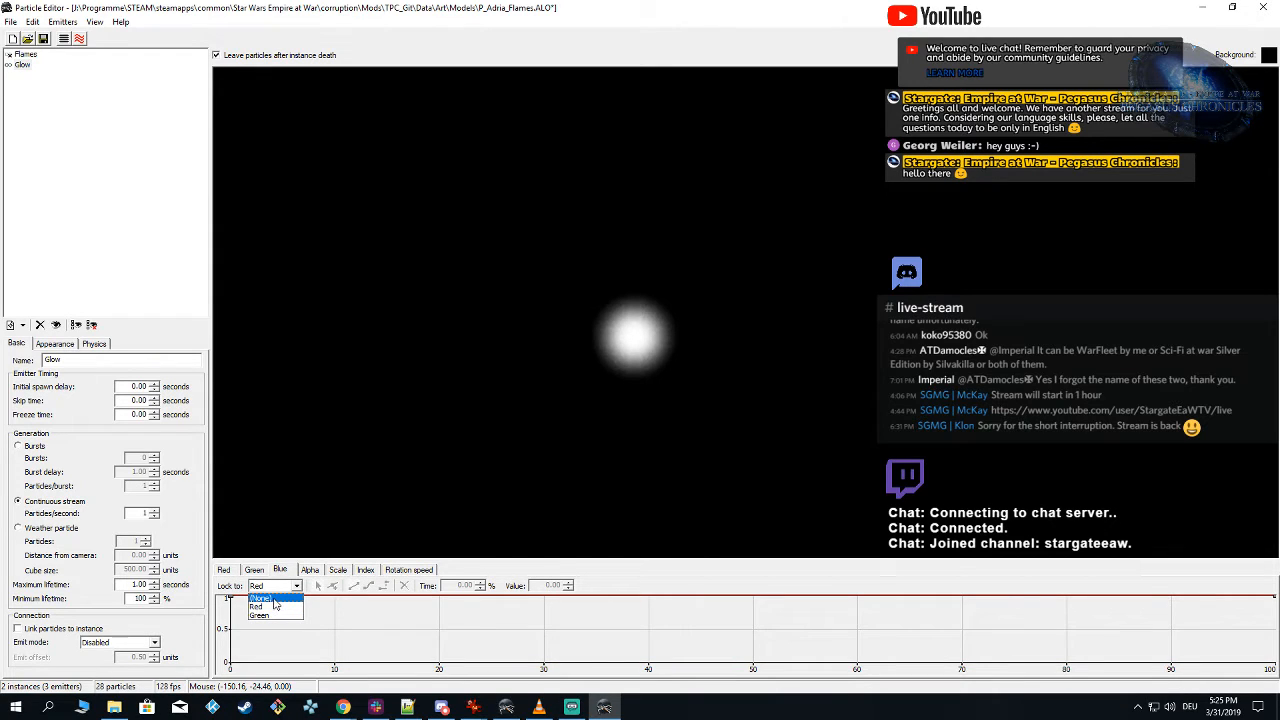
pyautogui.click(274, 600)
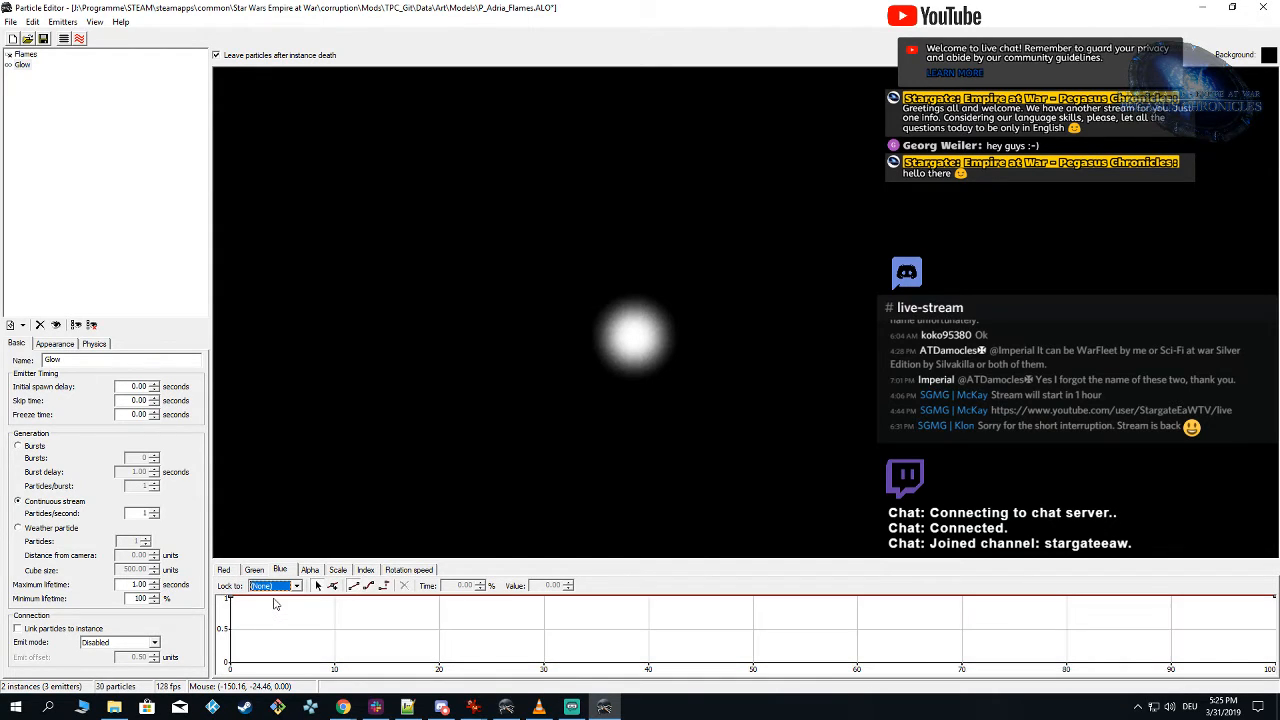
pyautogui.click(334, 586)
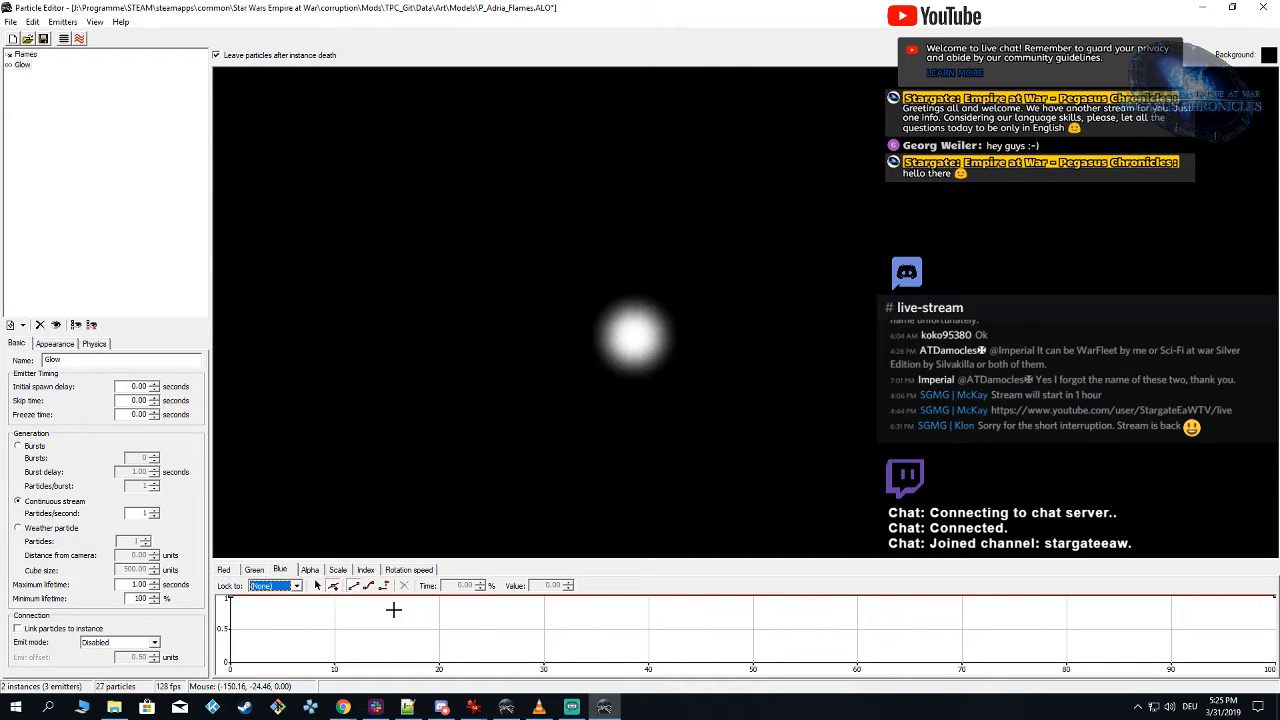
pyautogui.click(753, 629)
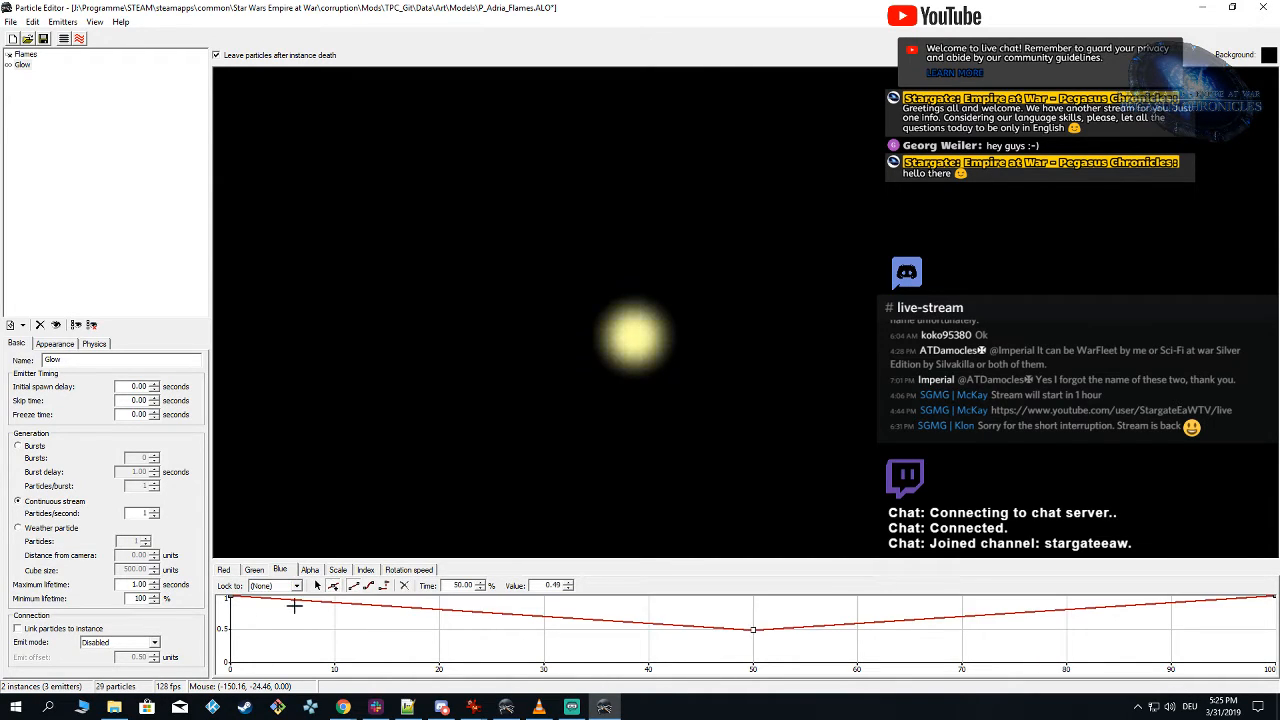
pyautogui.moveTo(231, 599); pyautogui.dragTo(229, 662)
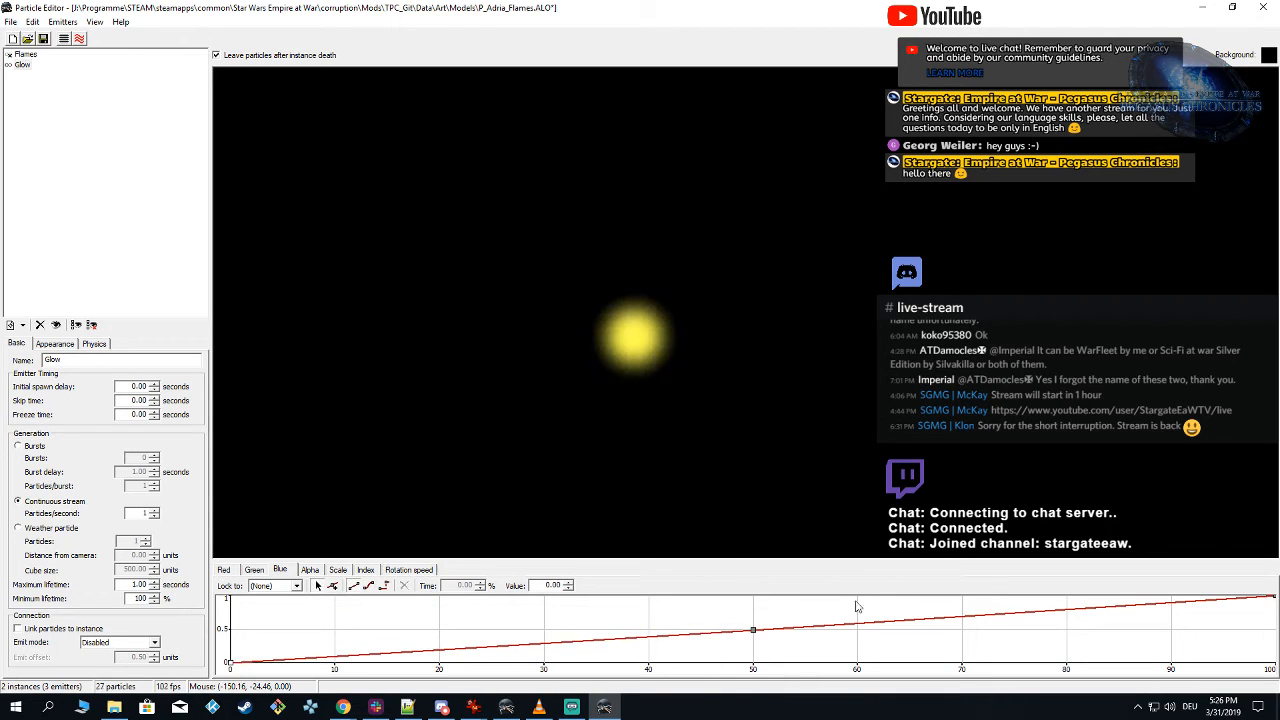
pyautogui.moveTo(1274, 600); pyautogui.dragTo(1275, 690)
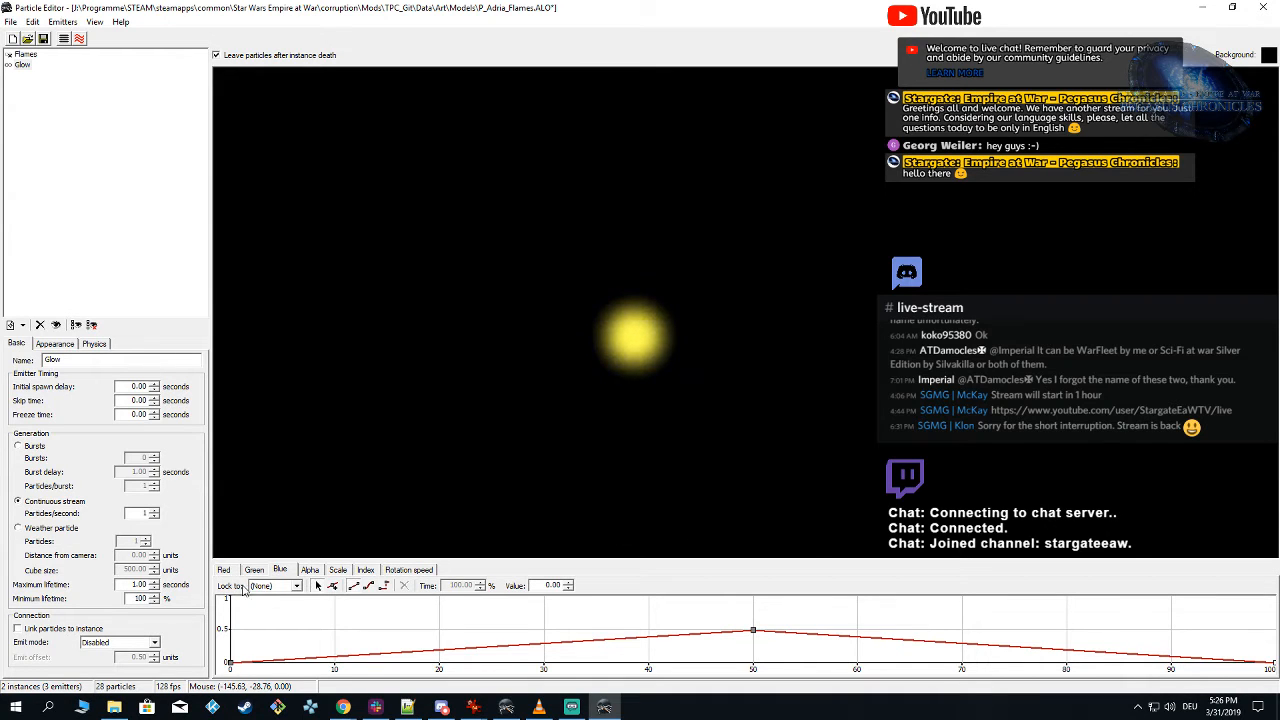
# Step: Unlock the Green curve, insert a key of about 0.74 at about 50% time, and lower both end keys to 0
pyautogui.click(256, 570)
pyautogui.click(266, 584)
pyautogui.click(273, 602)
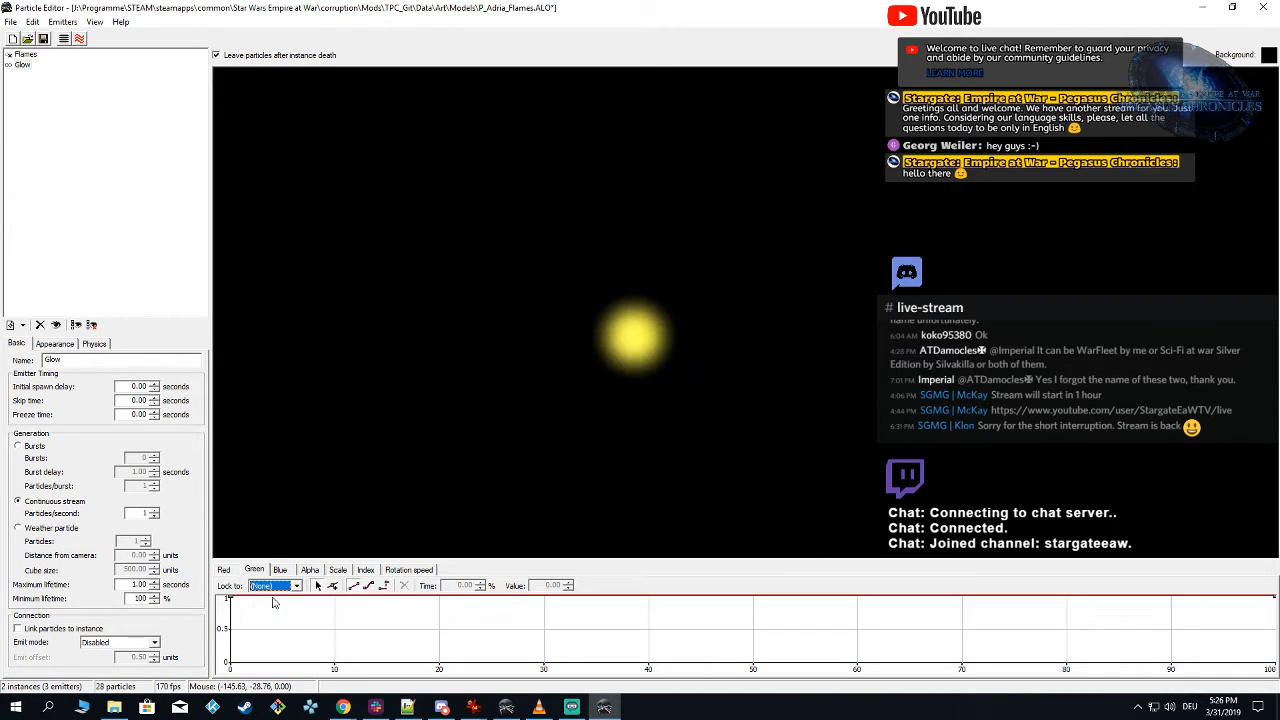
pyautogui.click(754, 612)
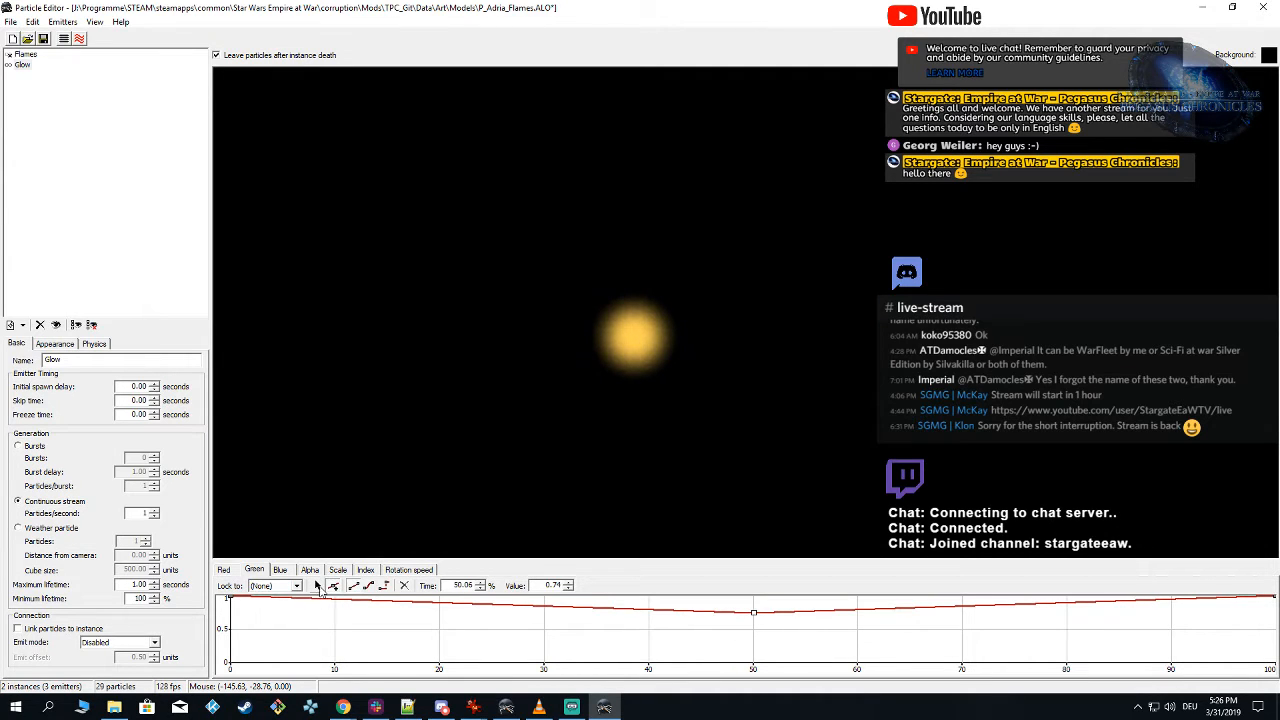
pyautogui.moveTo(231, 599); pyautogui.dragTo(230, 662)
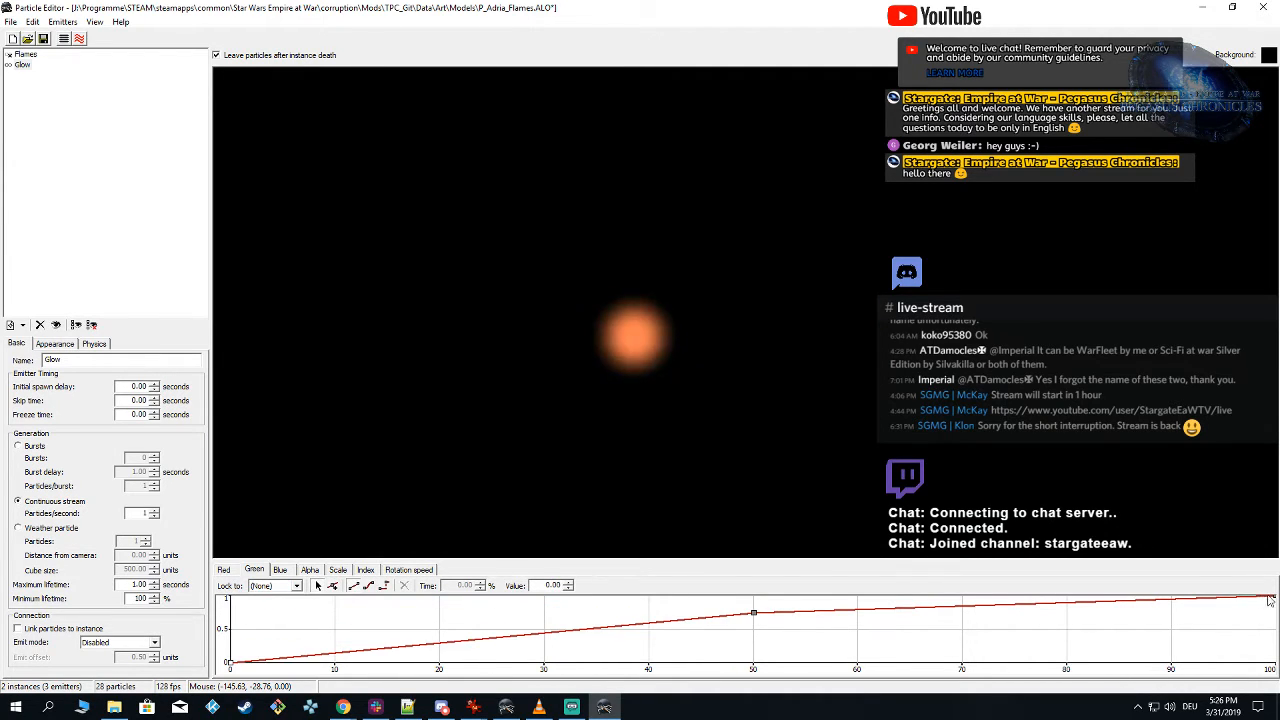
pyautogui.moveTo(1273, 600); pyautogui.dragTo(1270, 662)
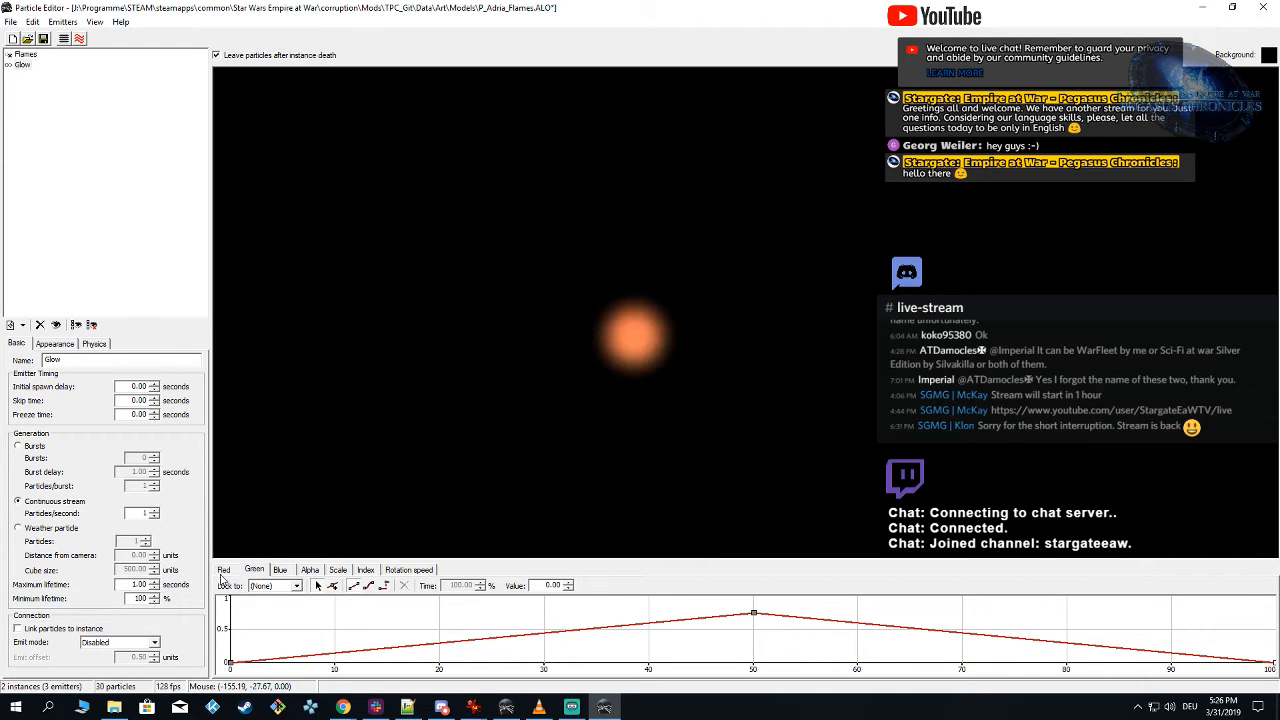
# Step: Insert a key of 1.00 at about 50% time in the Red curve and lower both end keys to 0
pyautogui.click(224, 570)
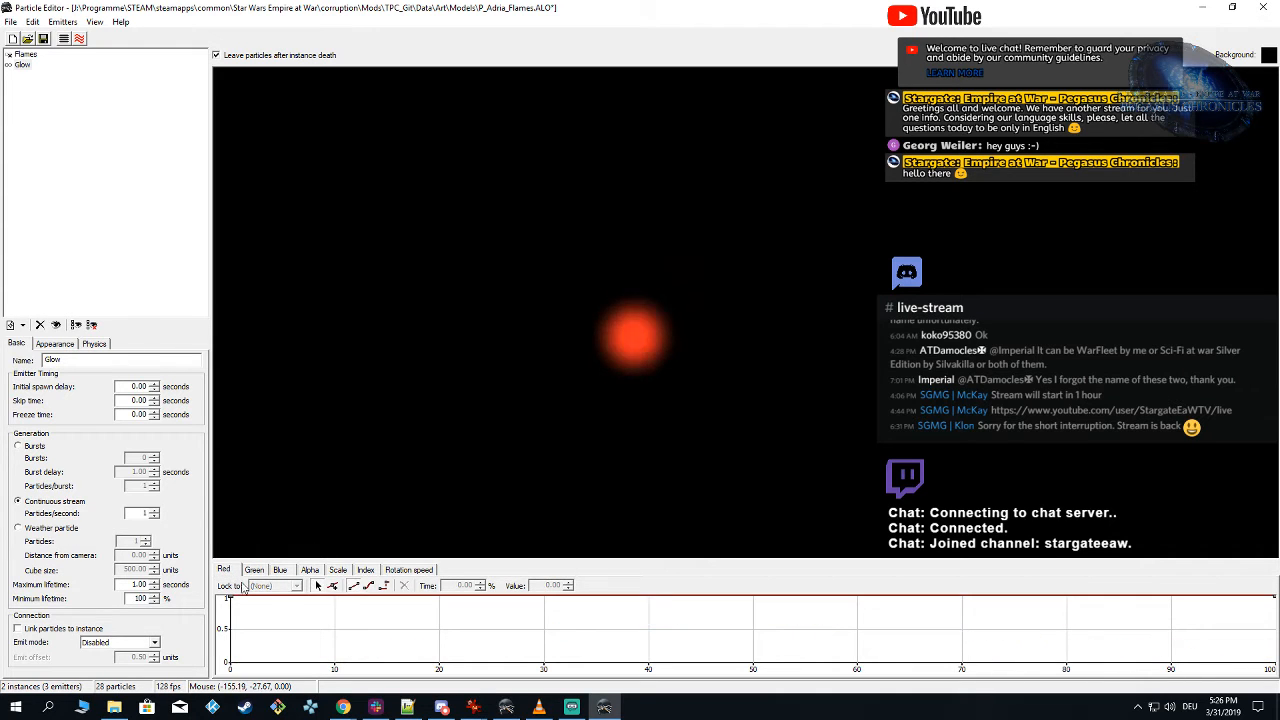
pyautogui.click(755, 597)
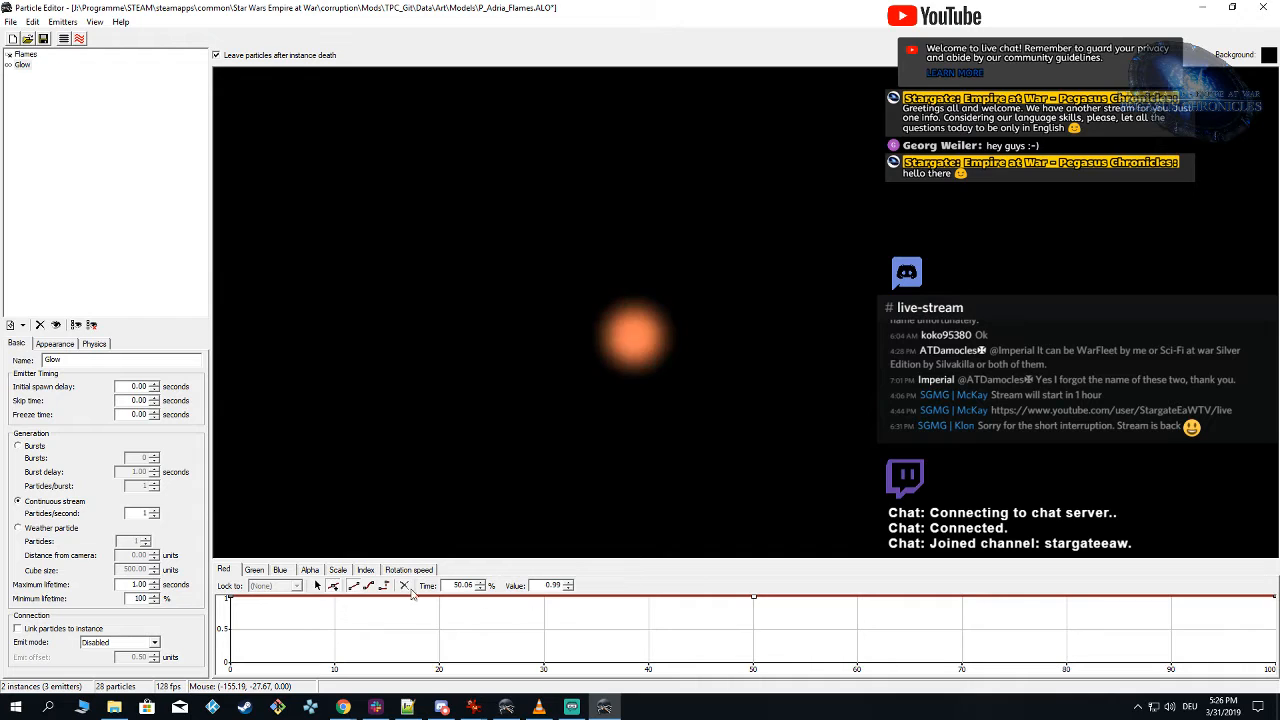
pyautogui.moveTo(228, 599); pyautogui.dragTo(230, 662)
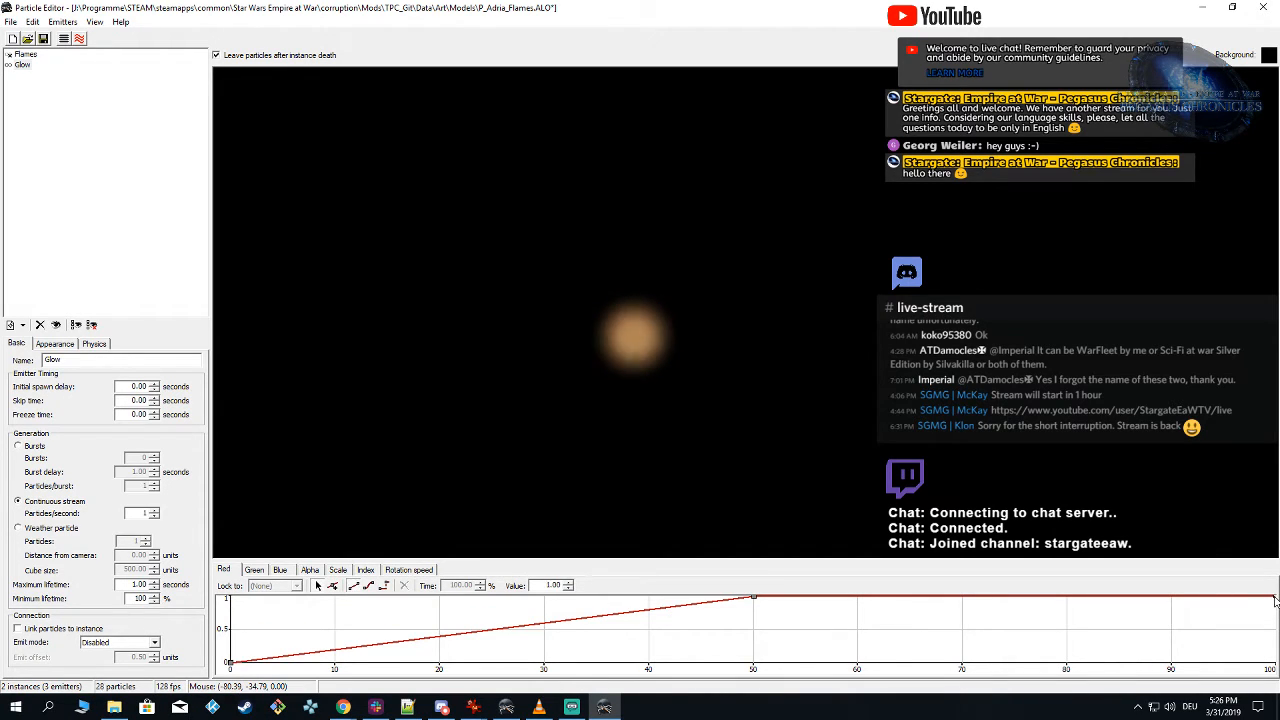
pyautogui.moveTo(1274, 599); pyautogui.dragTo(1271, 661)
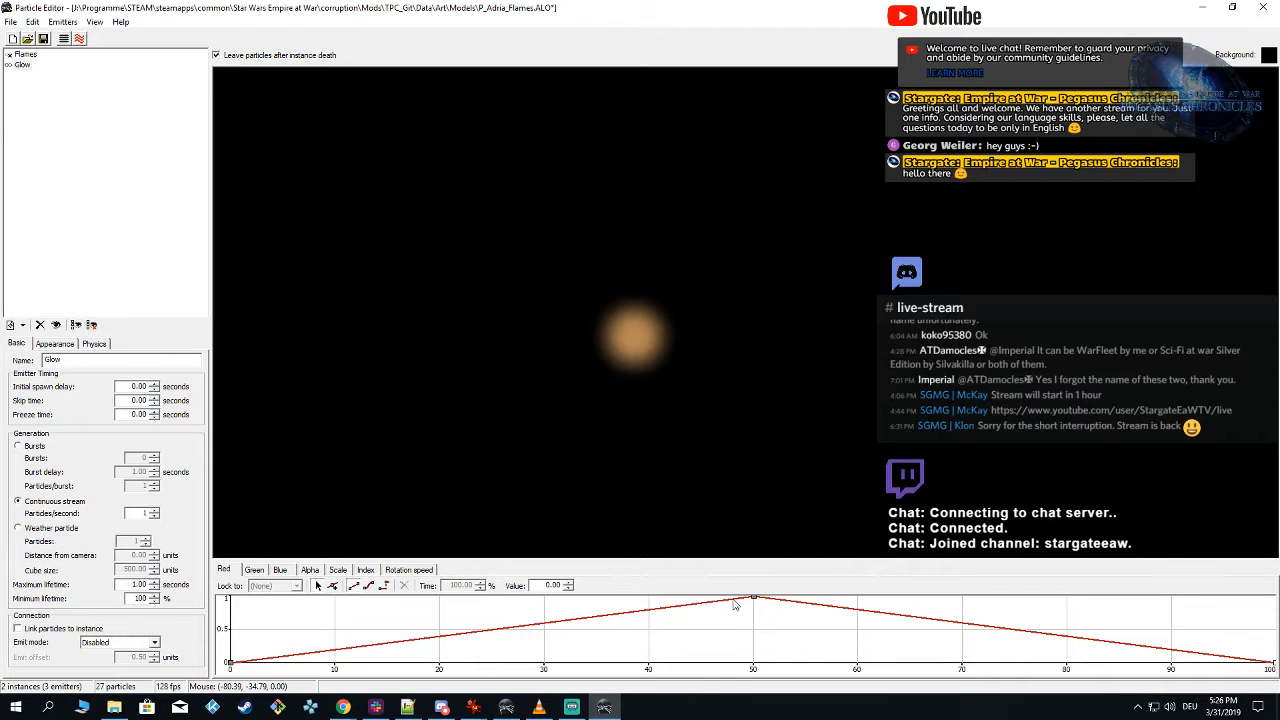
pyautogui.moveTo(755, 600); pyautogui.dragTo(755, 597)
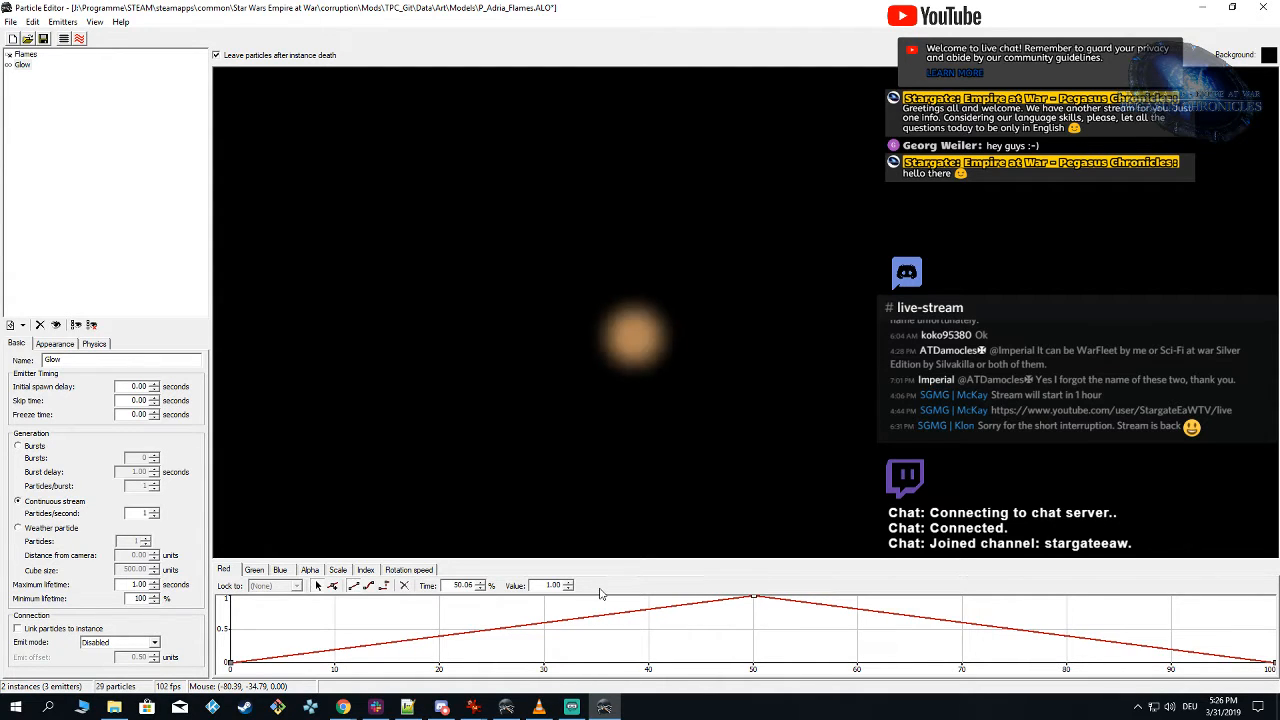
# Step: Lower the Glow emitter's 50% key to 0.19 in the Blue curve and to 0.50 in the Red curve
pyautogui.click(251, 570)
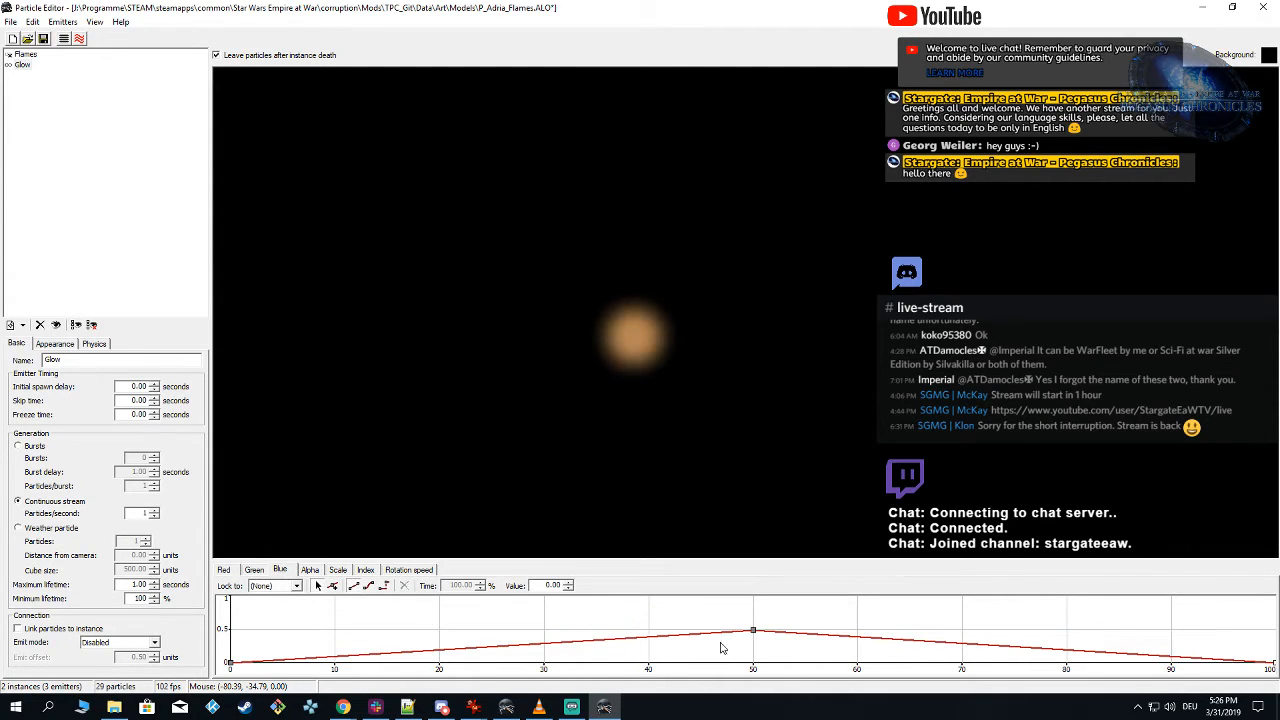
pyautogui.click(567, 590)
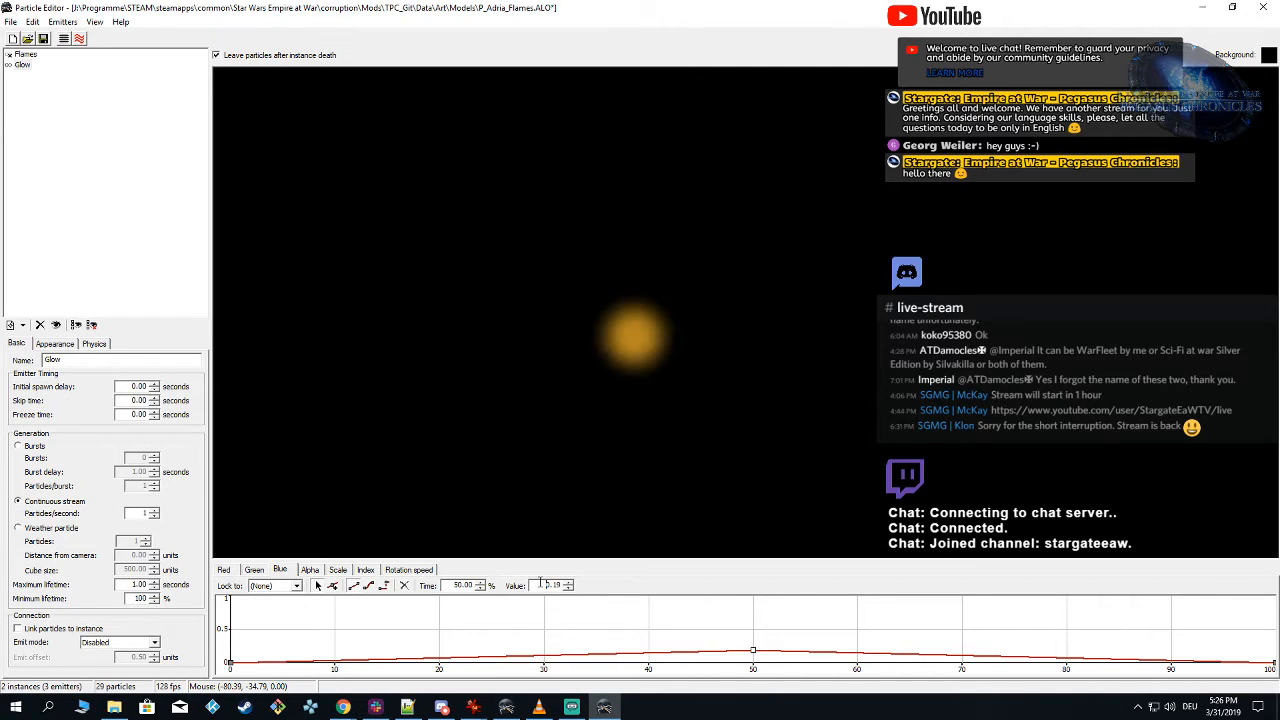
pyautogui.click(224, 570)
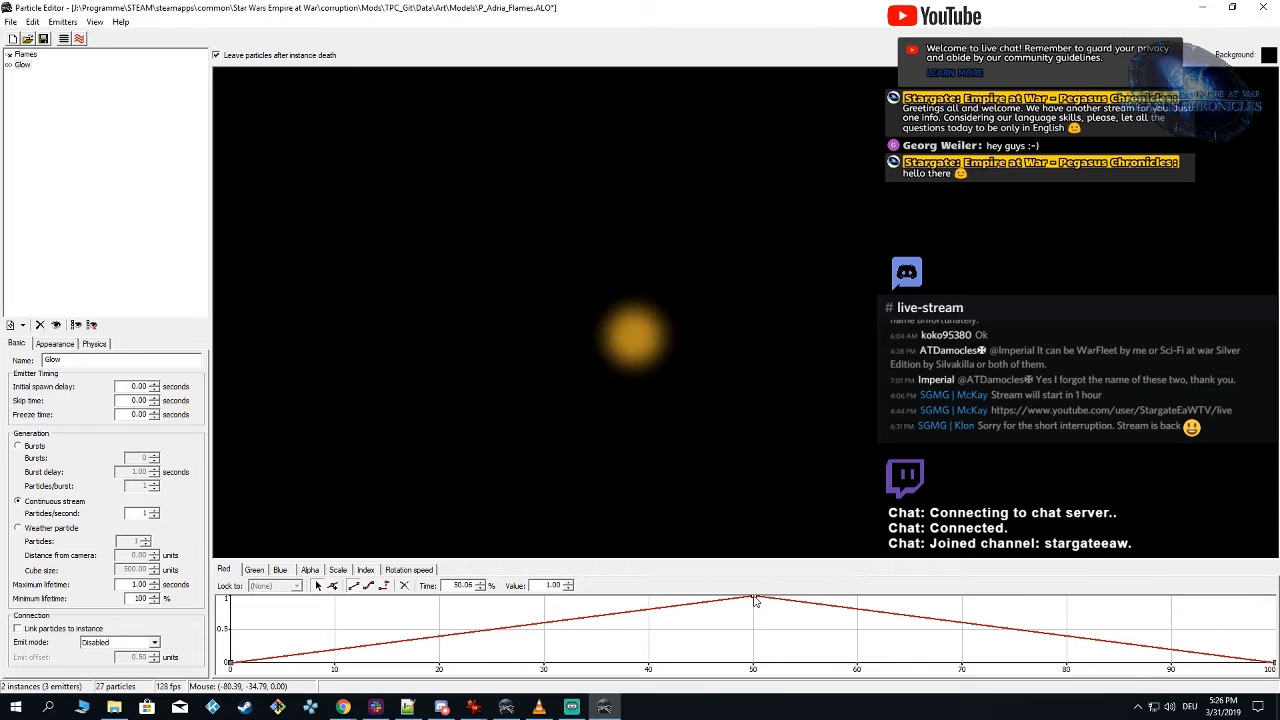
pyautogui.click(567, 589)
pyautogui.click(567, 589)
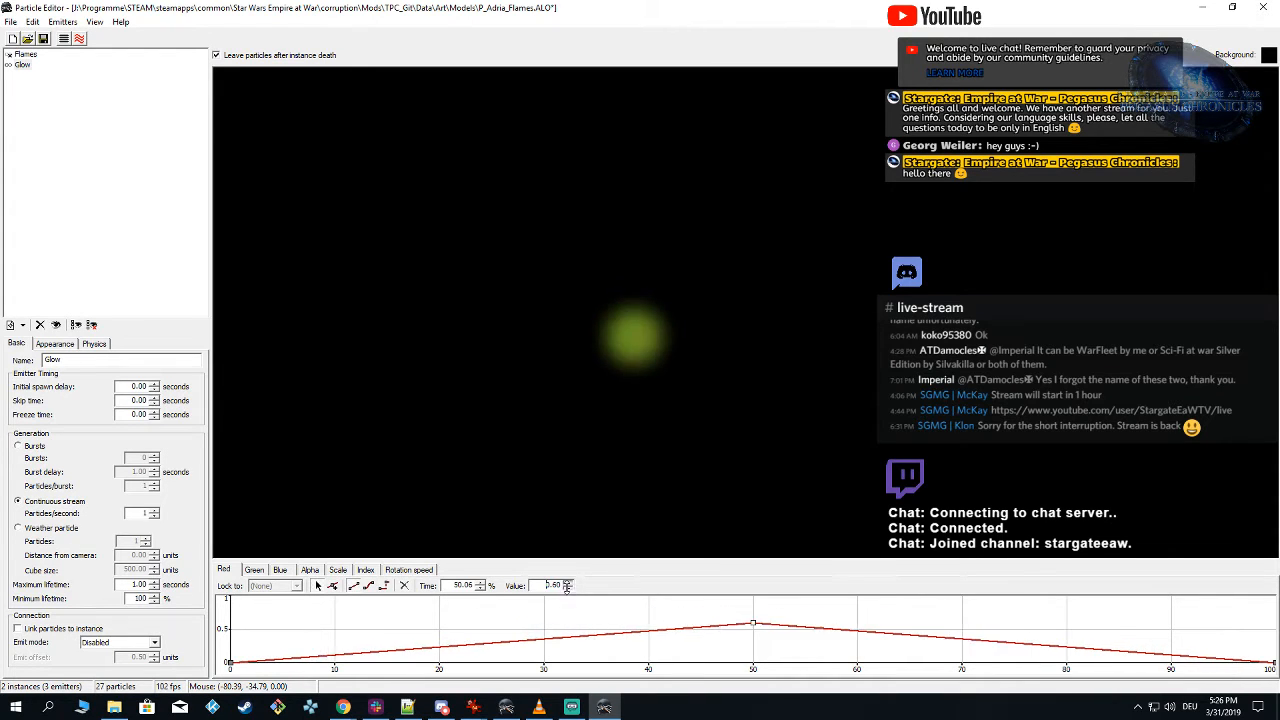
pyautogui.click(567, 589)
# Step: Set the middle key of the Glow emitter's Green curve to 0.3
pyautogui.click(254, 572)
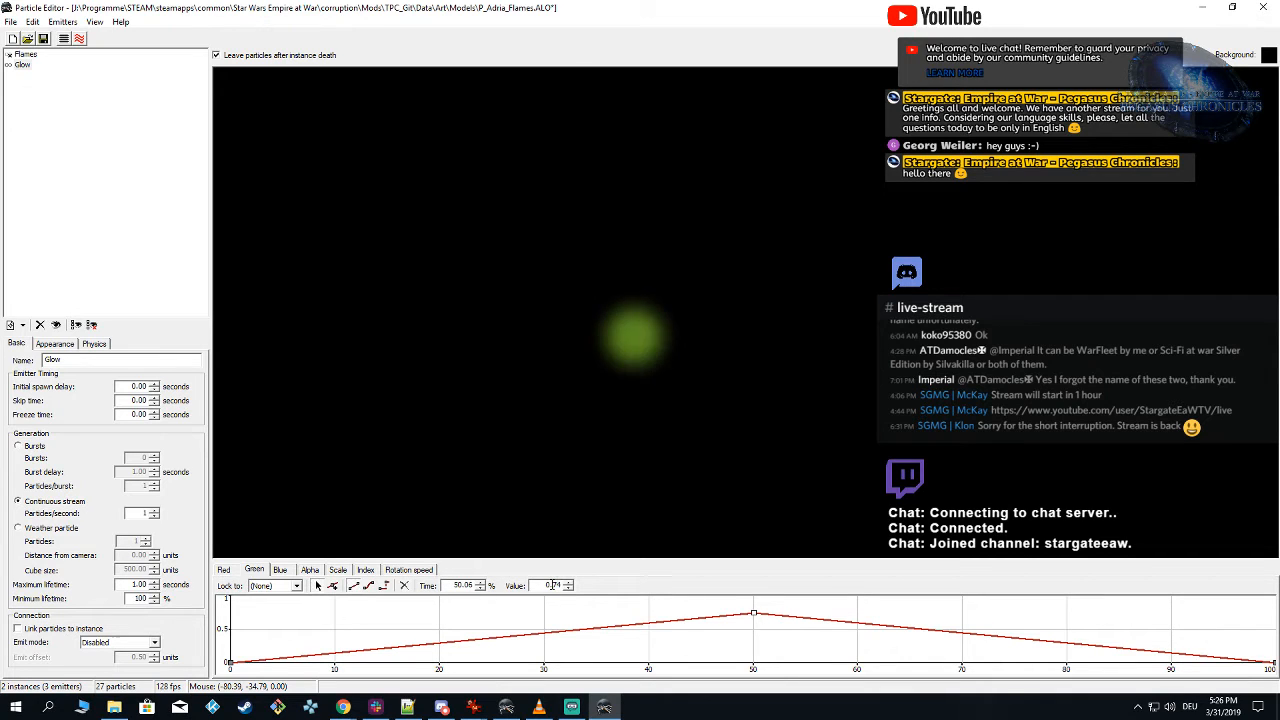
pyautogui.moveTo(552, 585); pyautogui.dragTo(713, 594)
pyautogui.write('3')
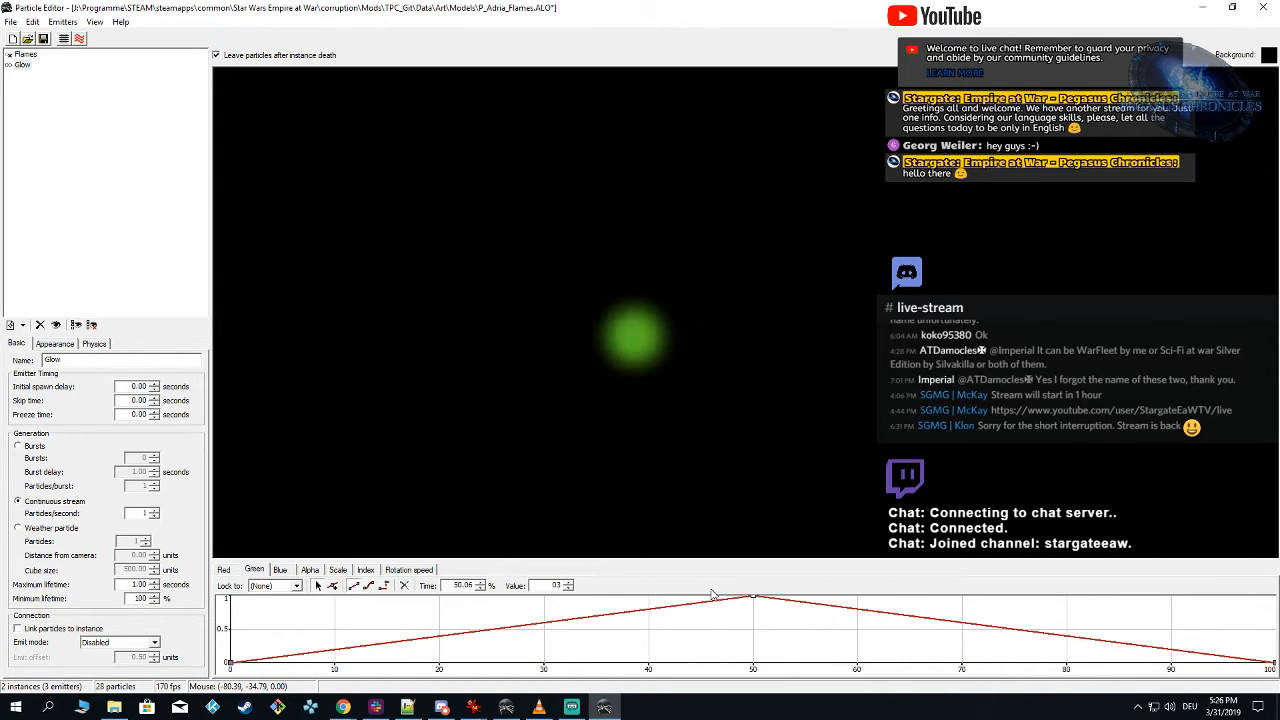
pyautogui.press('BackSpace')
pyautogui.write('.3')
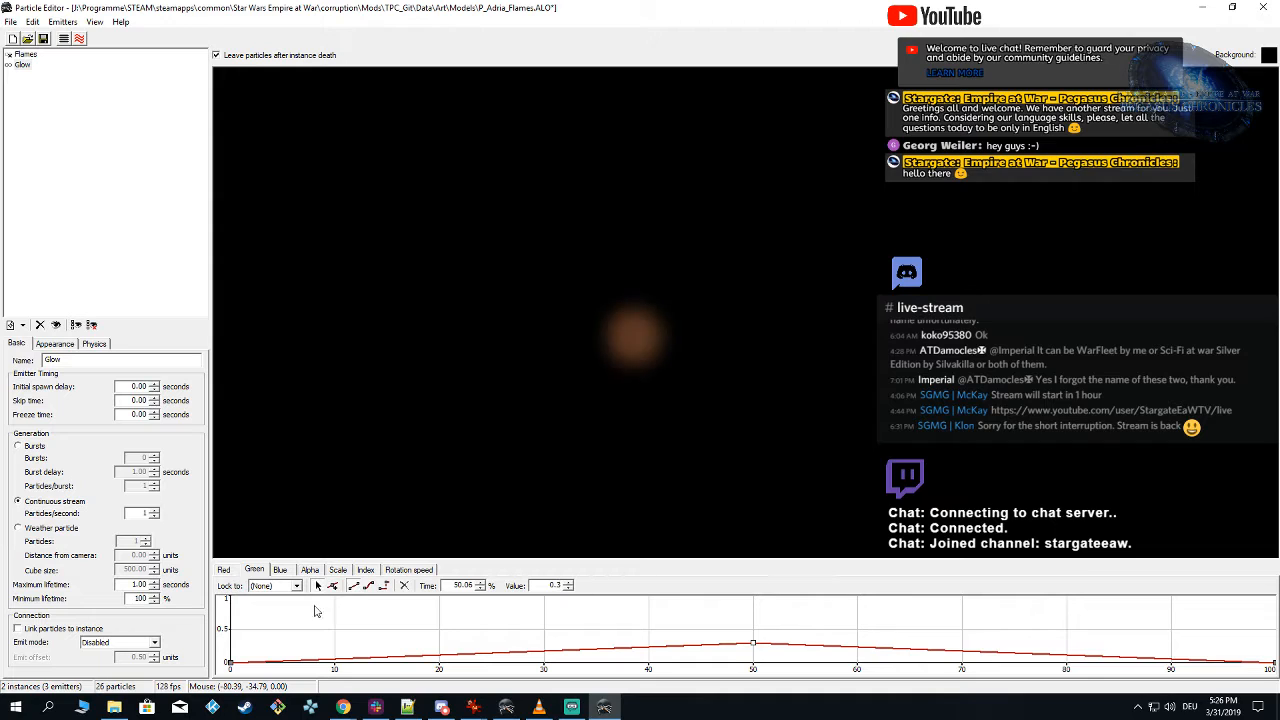
# Step: Set the middle key of the Blue curve to 0.1 and review the Red and Green curves
pyautogui.click(280, 570)
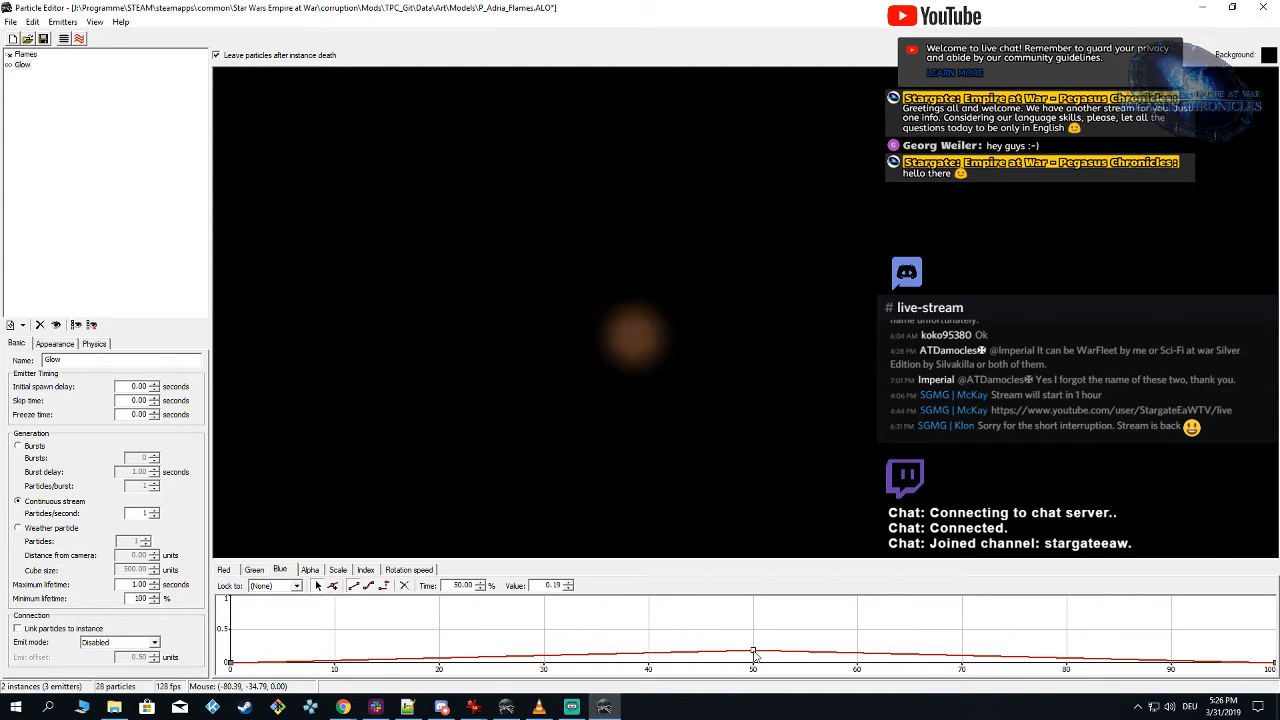
pyautogui.moveTo(552, 585); pyautogui.dragTo(703, 587)
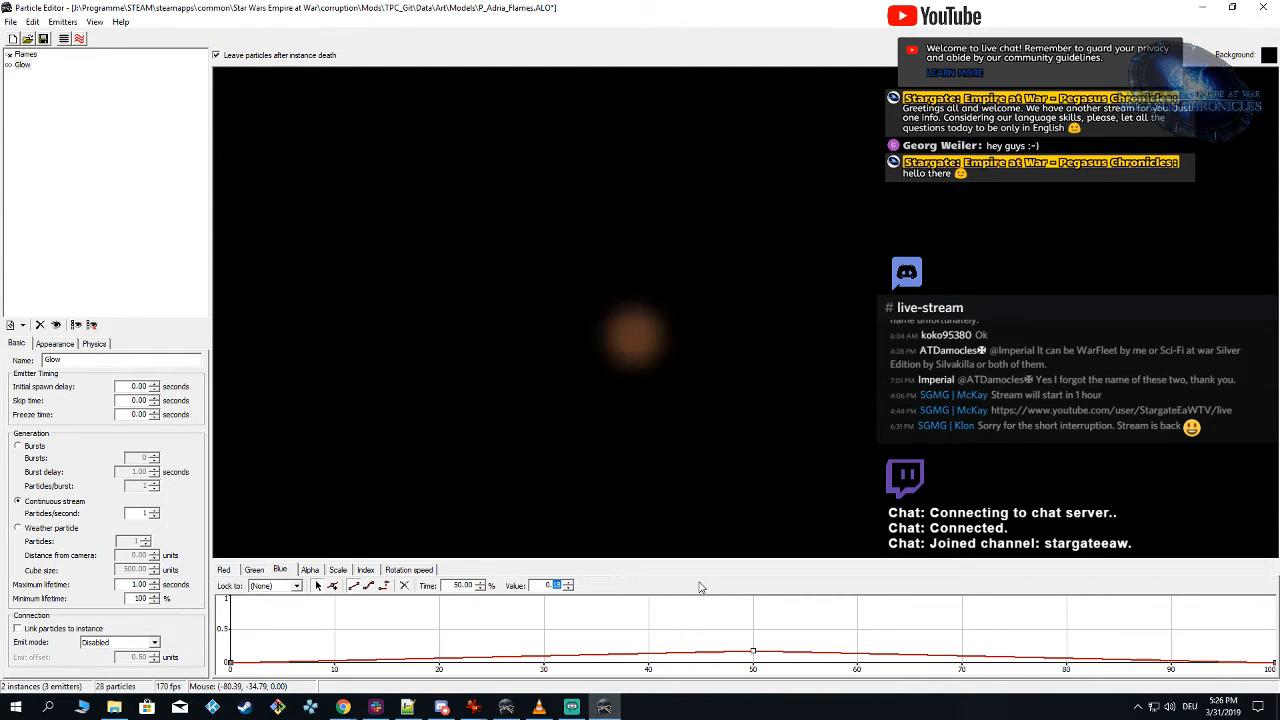
pyautogui.write('1')
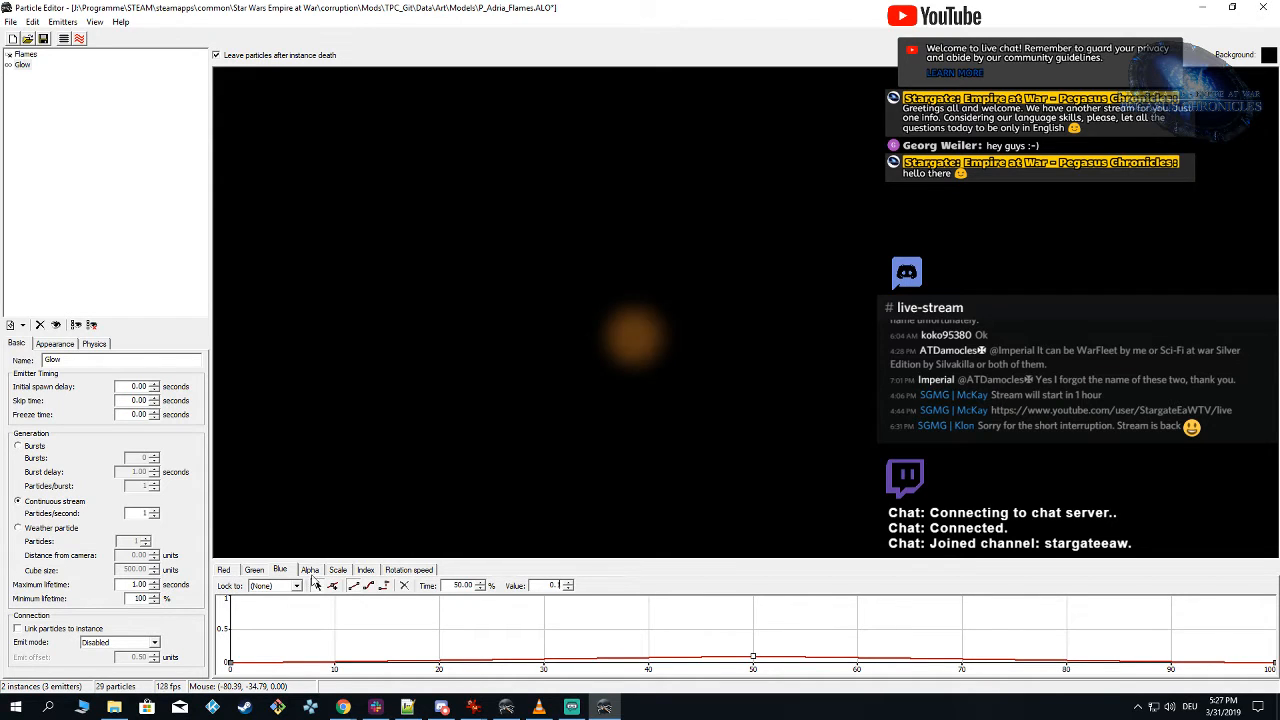
pyautogui.click(254, 570)
pyautogui.click(224, 570)
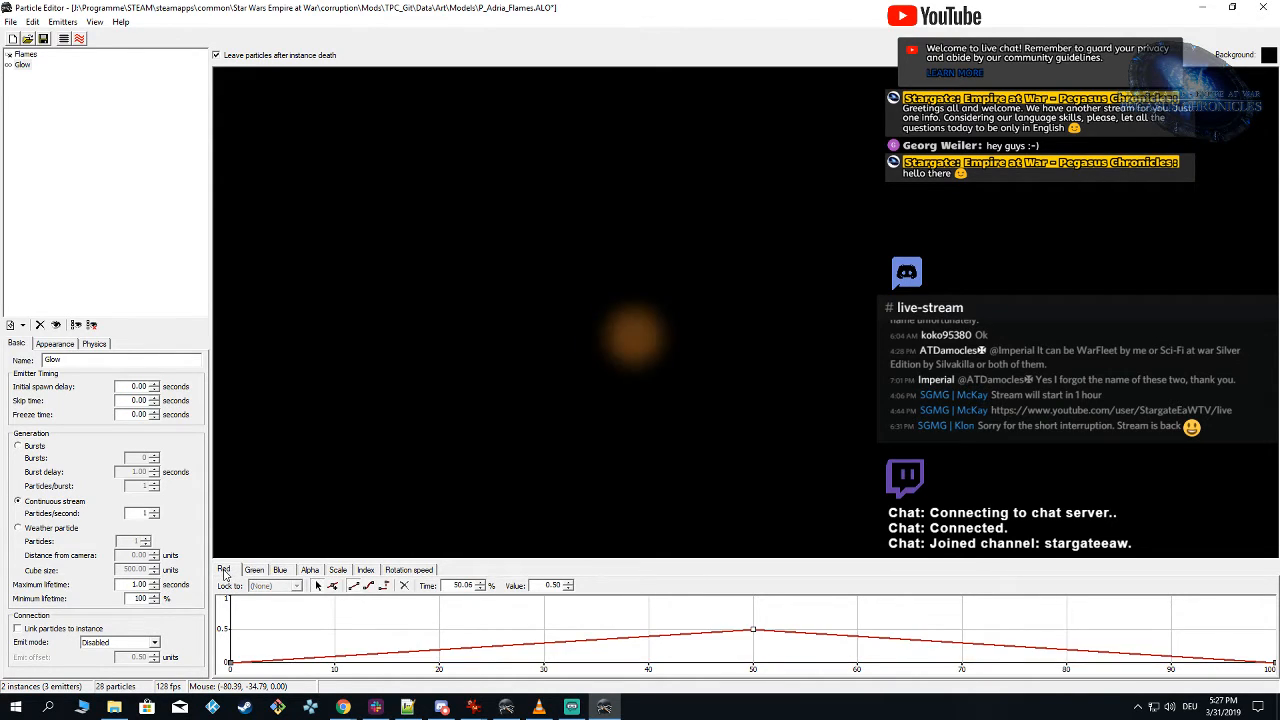
pyautogui.click(254, 570)
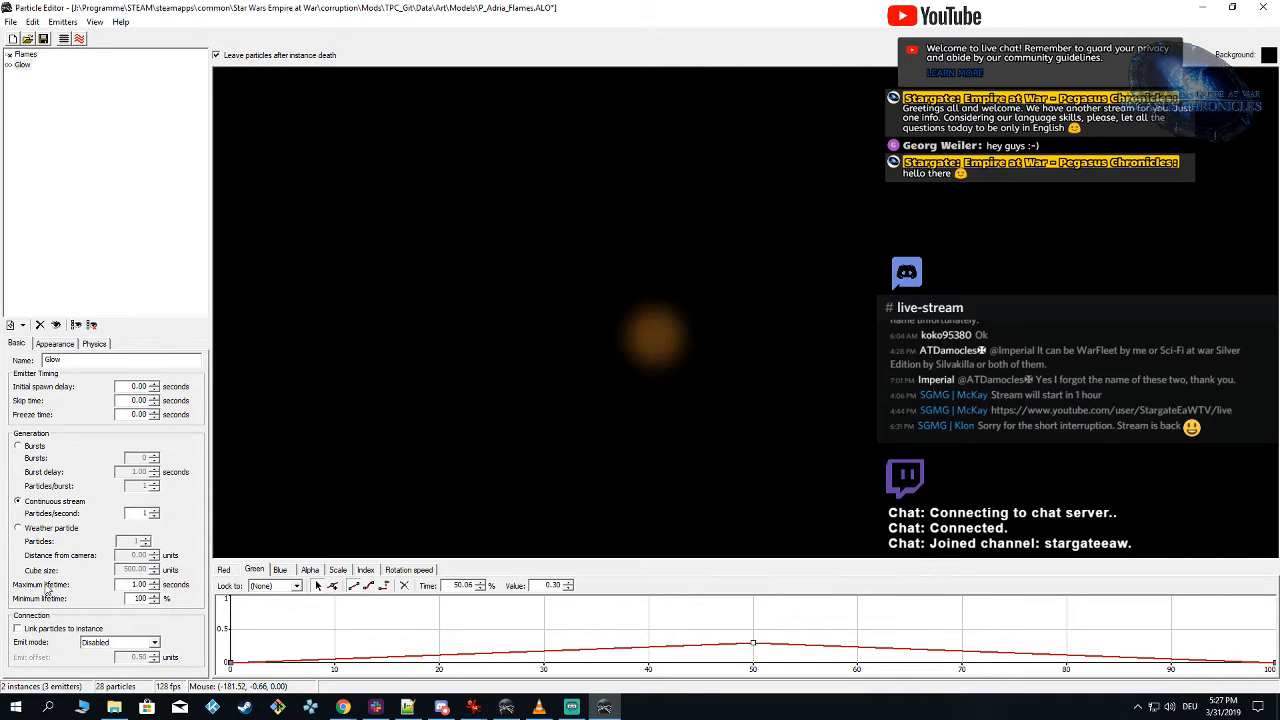
# Step: Set the Glow emitter's maximum lifetime to 2 seconds and preview the particle
pyautogui.moveTo(131, 585); pyautogui.dragTo(519, 584)
pyautogui.write('2')
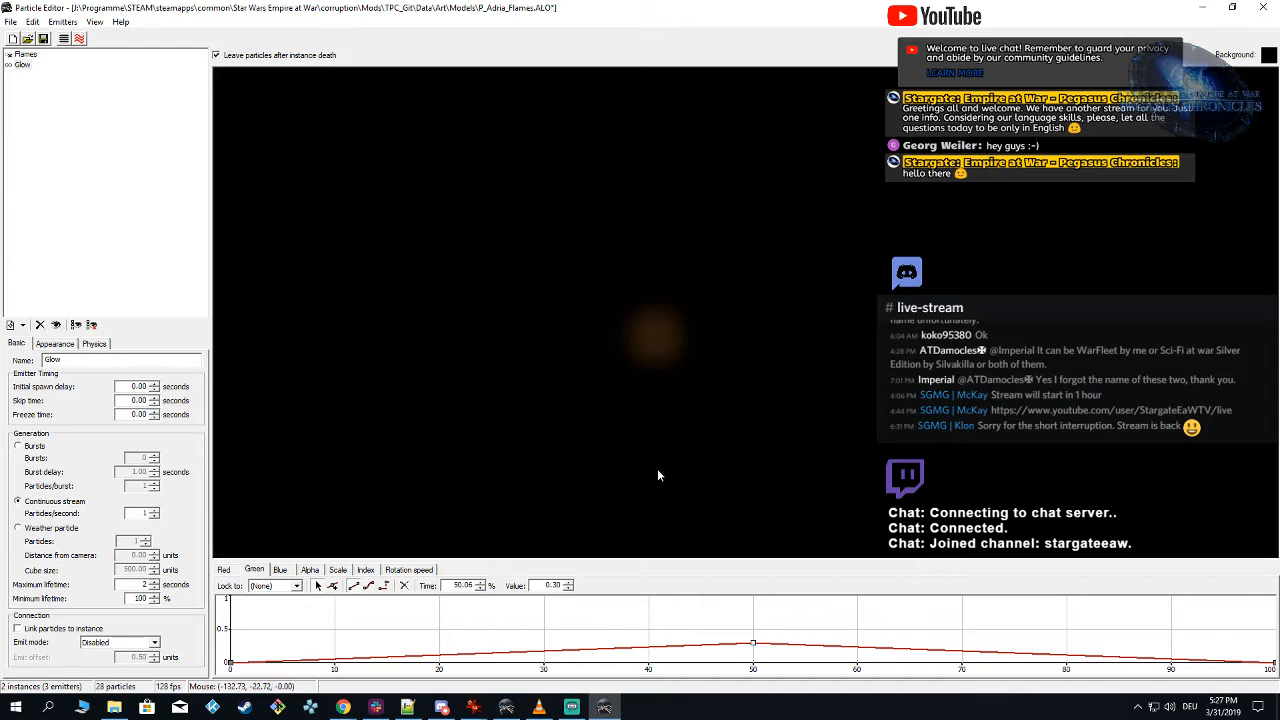
pyautogui.click(773, 365)
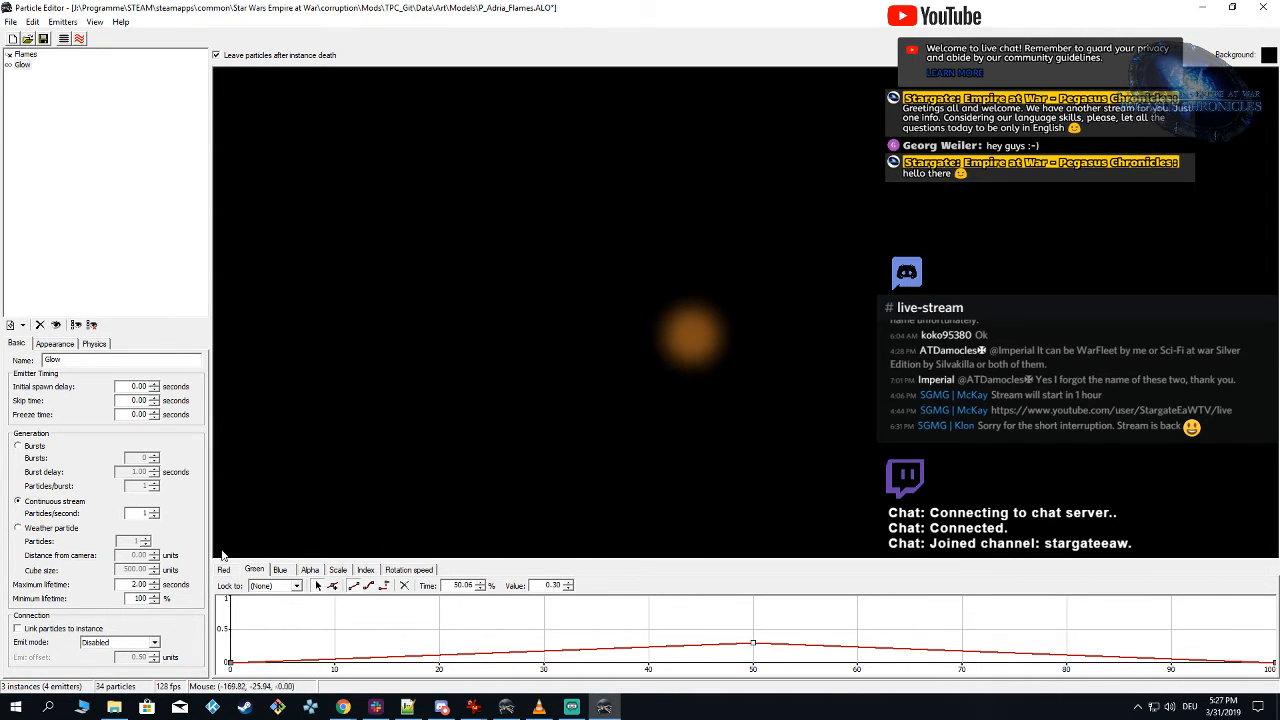
# Step: Check the glow against the ground plane and hide the plane again
pyautogui.click(56, 343)
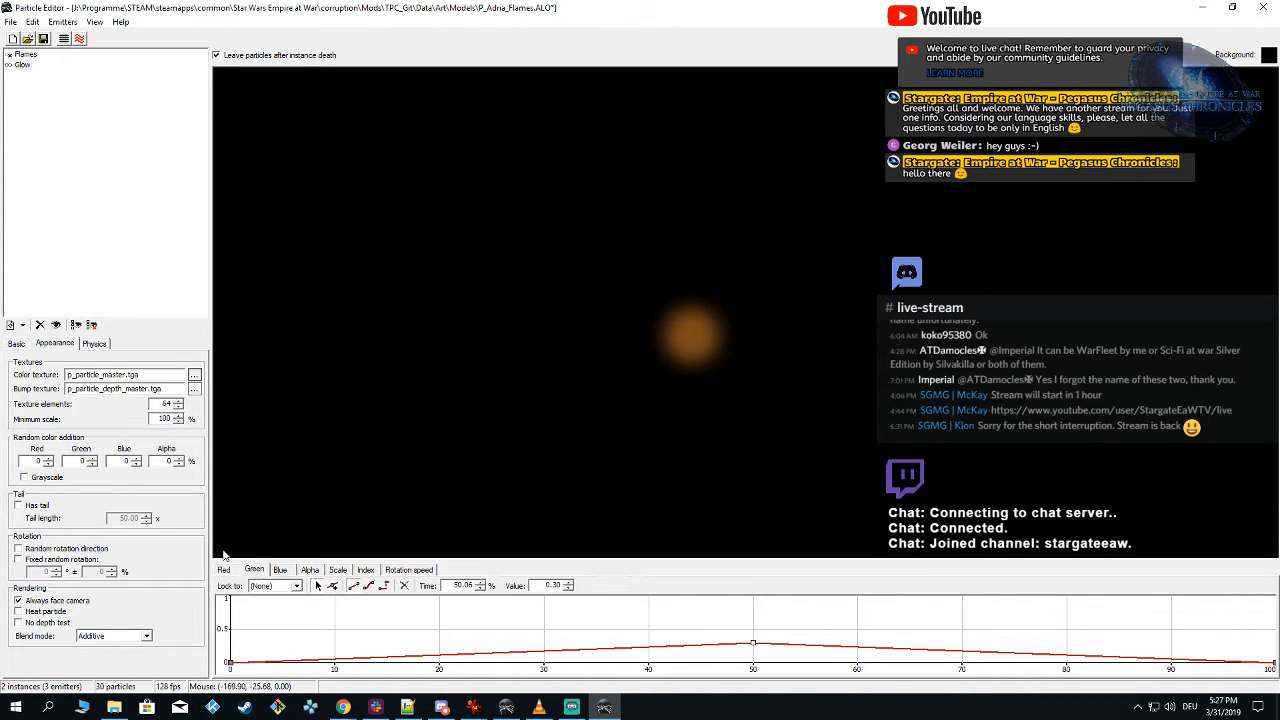
pyautogui.click(64, 39)
pyautogui.click(10, 62)
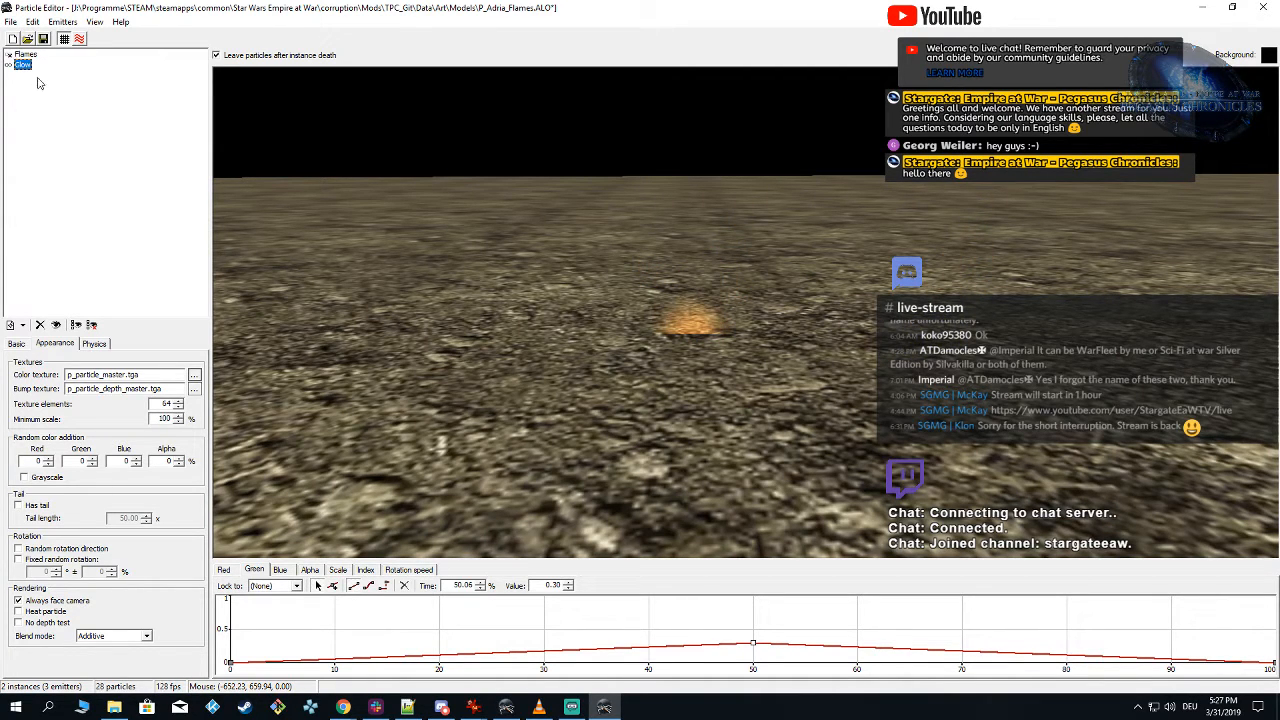
pyautogui.click(64, 39)
# Step: Set the Glow emitter's emit mode to Random: Vertex and save the particle file
pyautogui.click(20, 345)
pyautogui.click(100, 642)
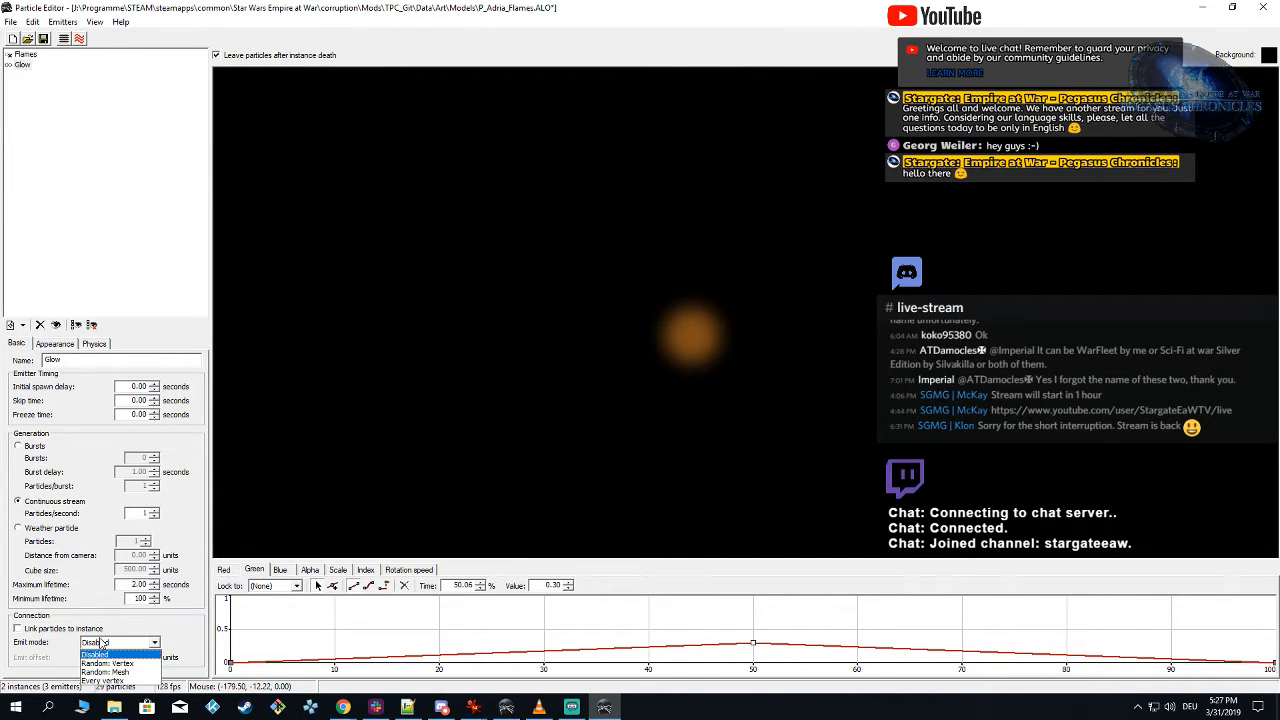
pyautogui.click(120, 660)
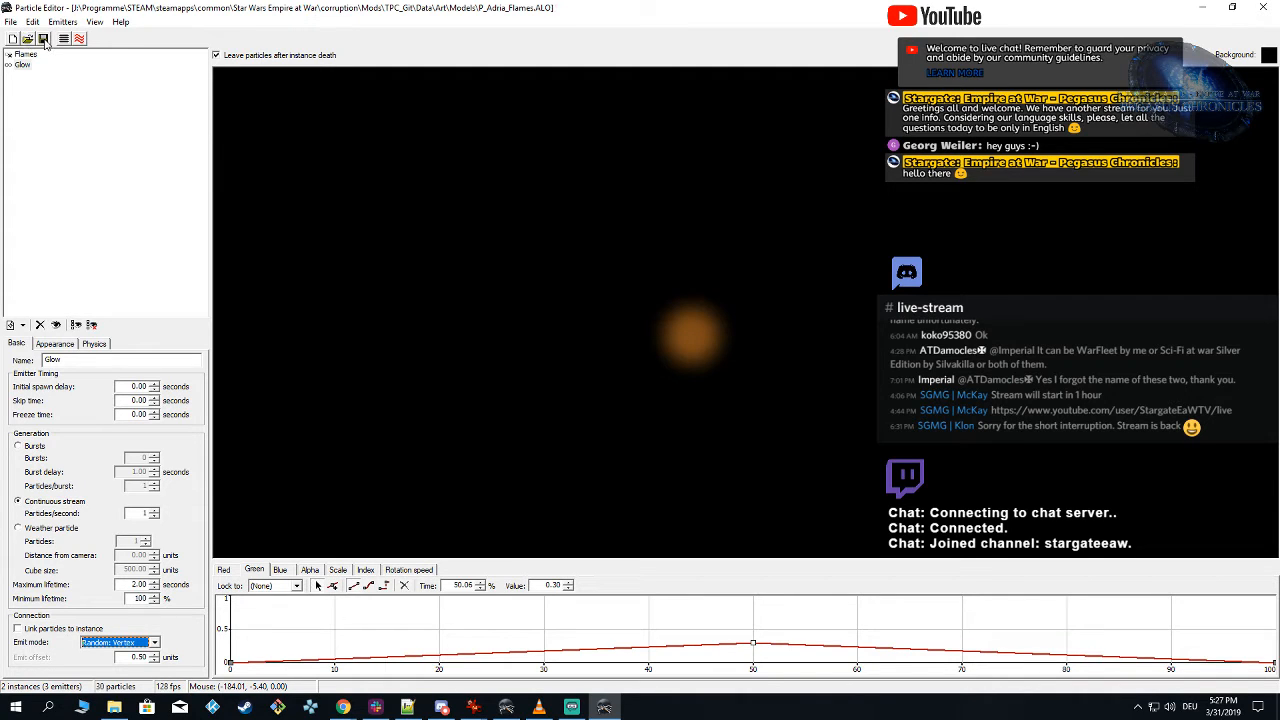
# Step: Switch to Alamo Object Viewer and reload the TPC_Git mod for Forces of Corruption to refresh the Adria model's particles
pyautogui.moveTo(510, 710)
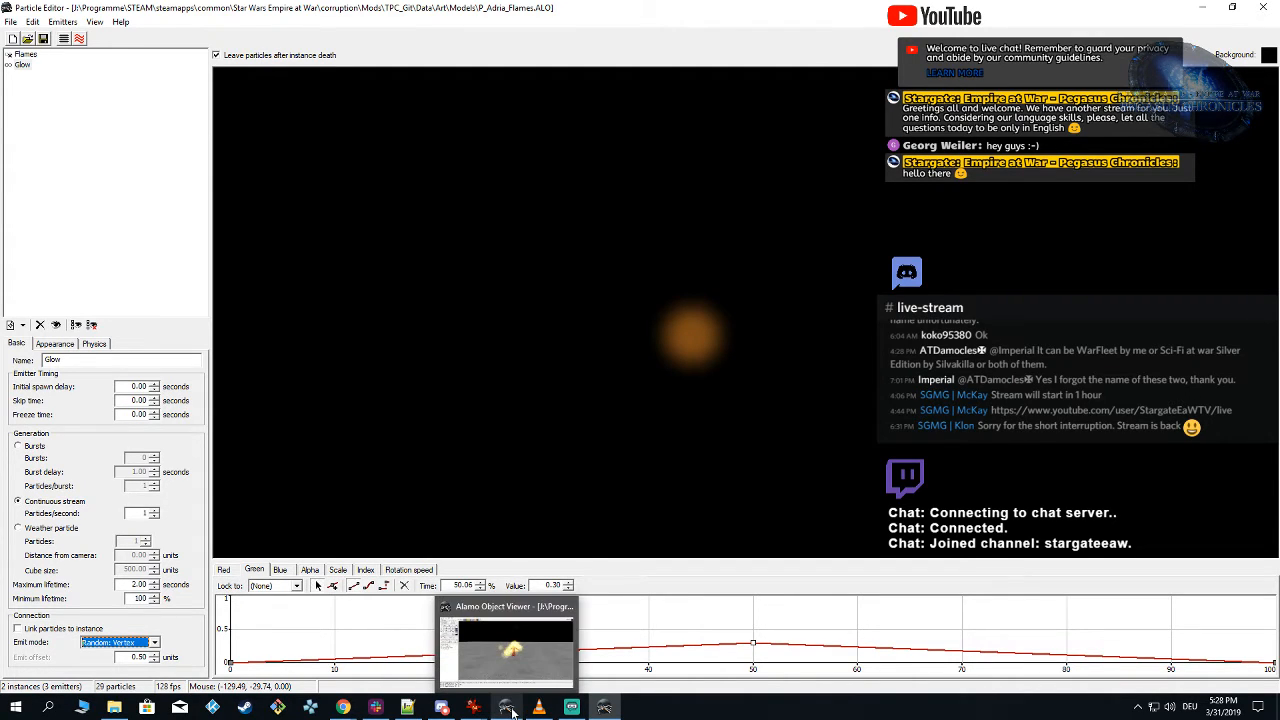
pyautogui.click(507, 710)
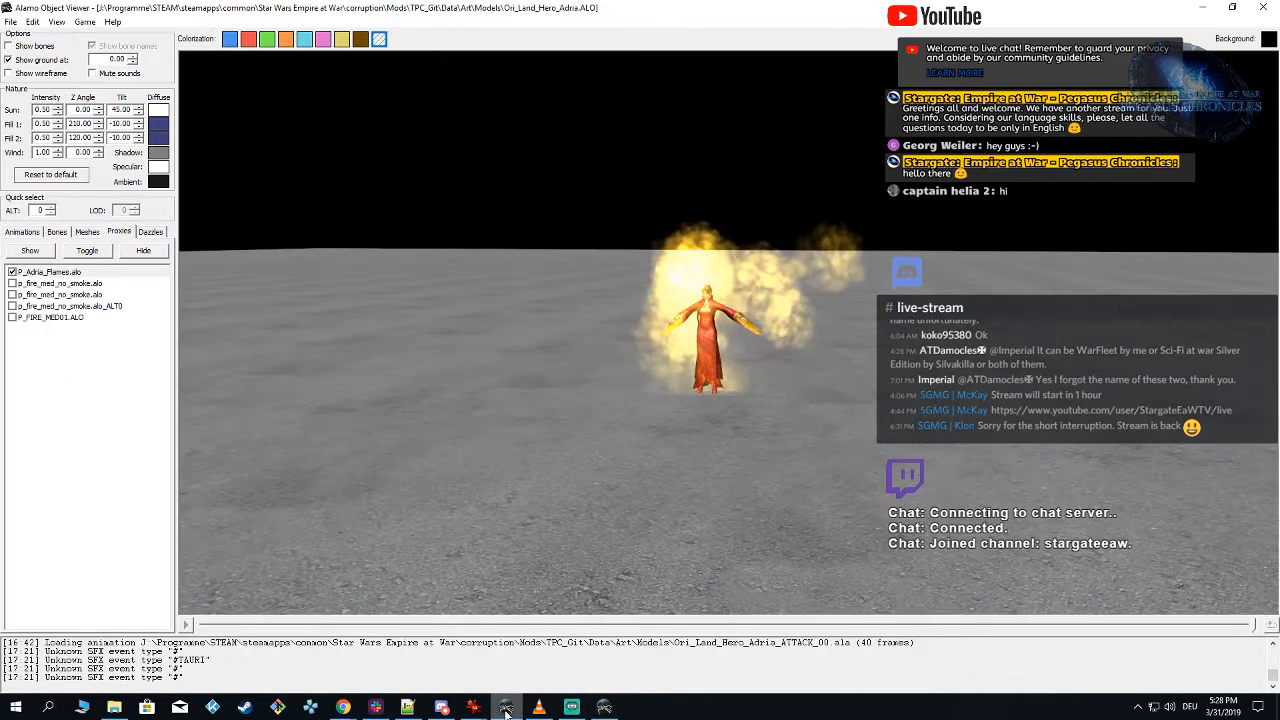
pyautogui.click(85, 22)
pyautogui.moveTo(170, 52)
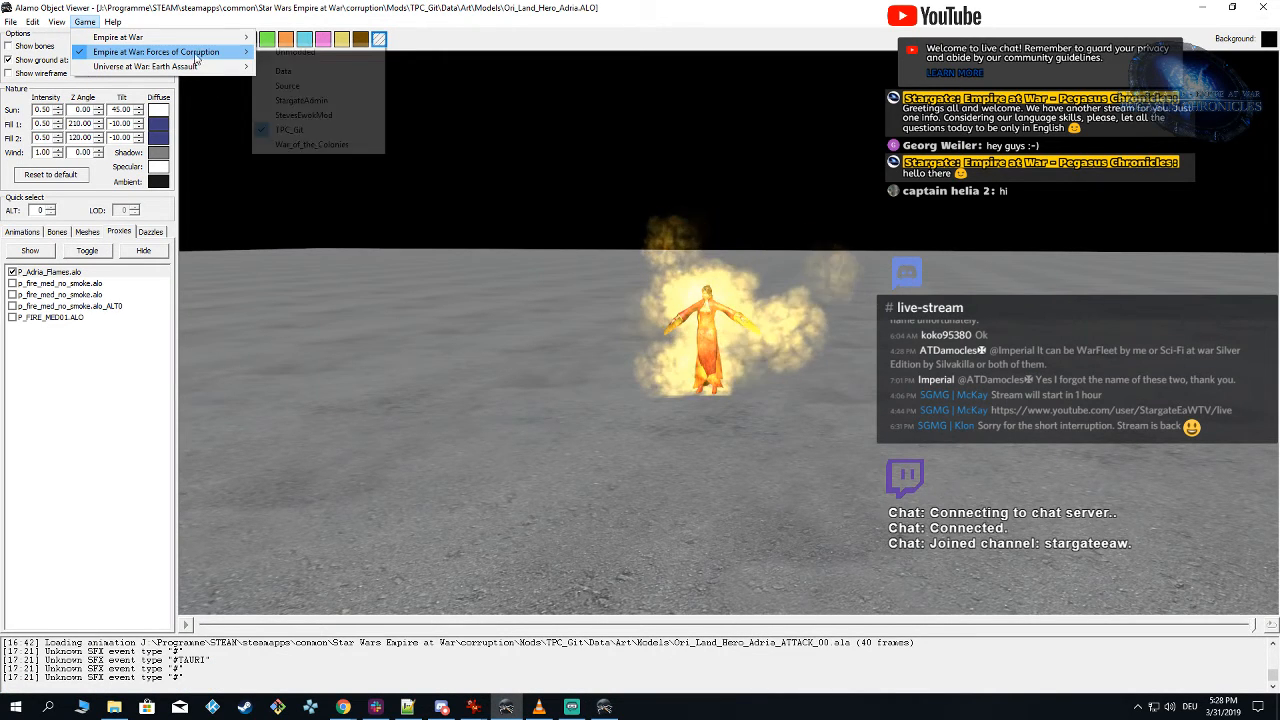
pyautogui.click(323, 127)
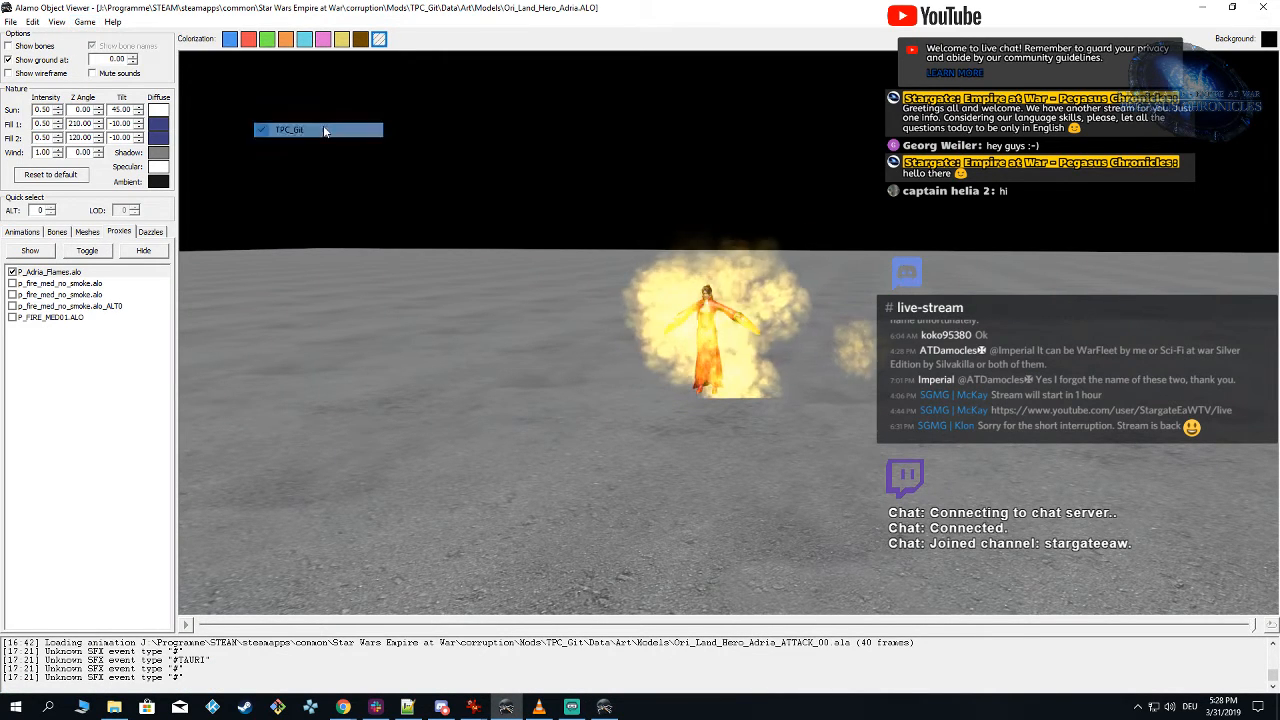
# Step: Hide the p_fire_med_no_smoke.alo_ALT0 proxy and examine the flames and glow around the Adria model
pyautogui.click(12, 307)
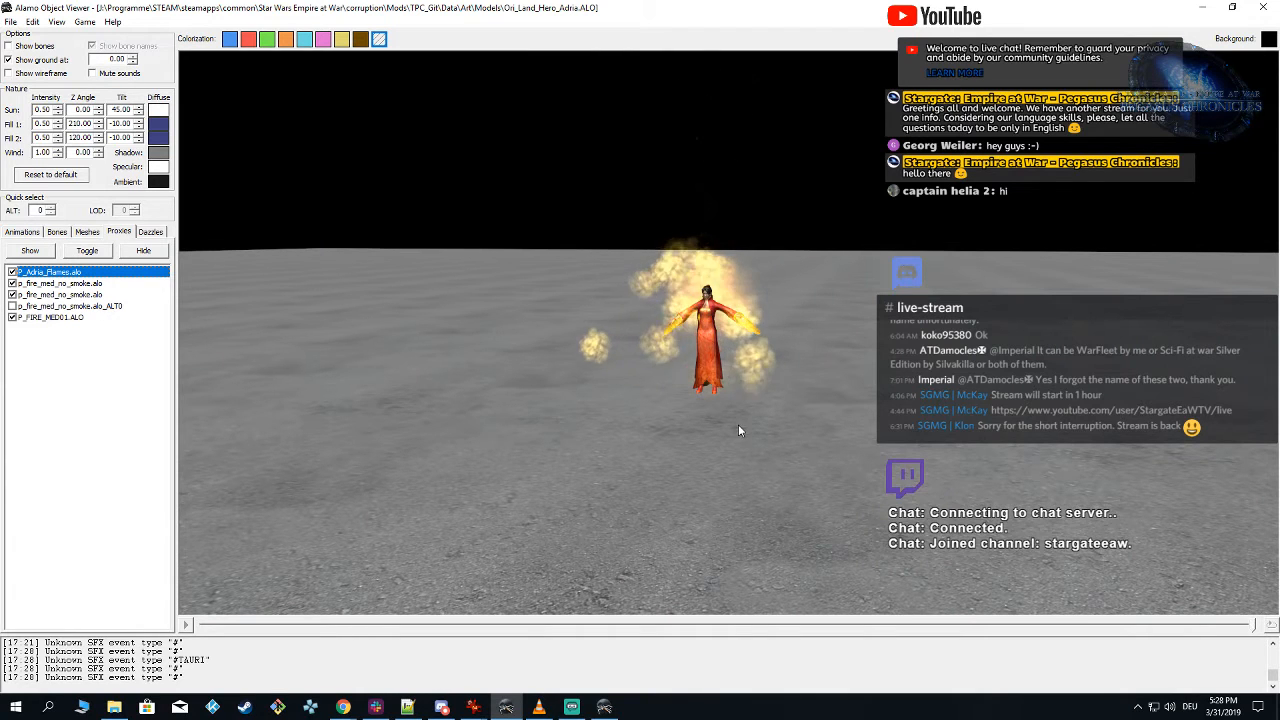
pyautogui.moveTo(738, 425); pyautogui.dragTo(841, 349)
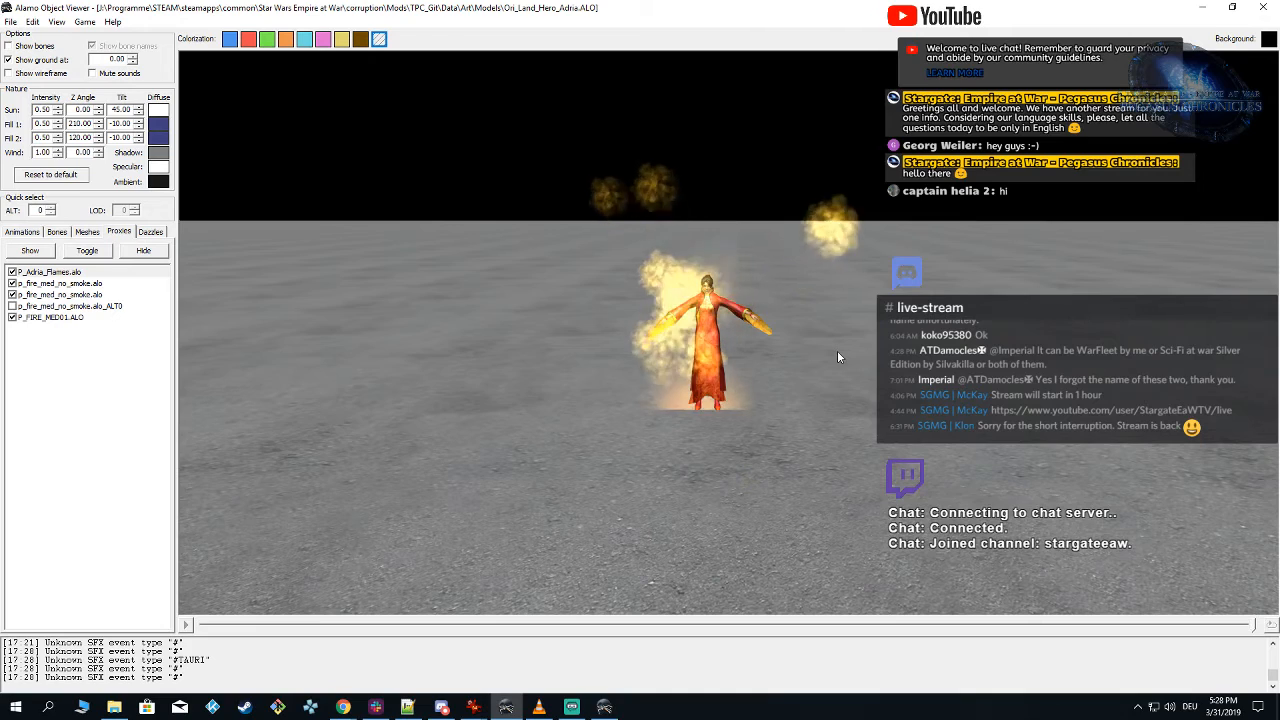
pyautogui.moveTo(832, 351)
pyautogui.mouseDown()
pyautogui.moveTo(850, 350)
pyautogui.moveTo(832, 336)
pyautogui.moveTo(800, 349)
pyautogui.moveTo(835, 353)
pyautogui.mouseUp()
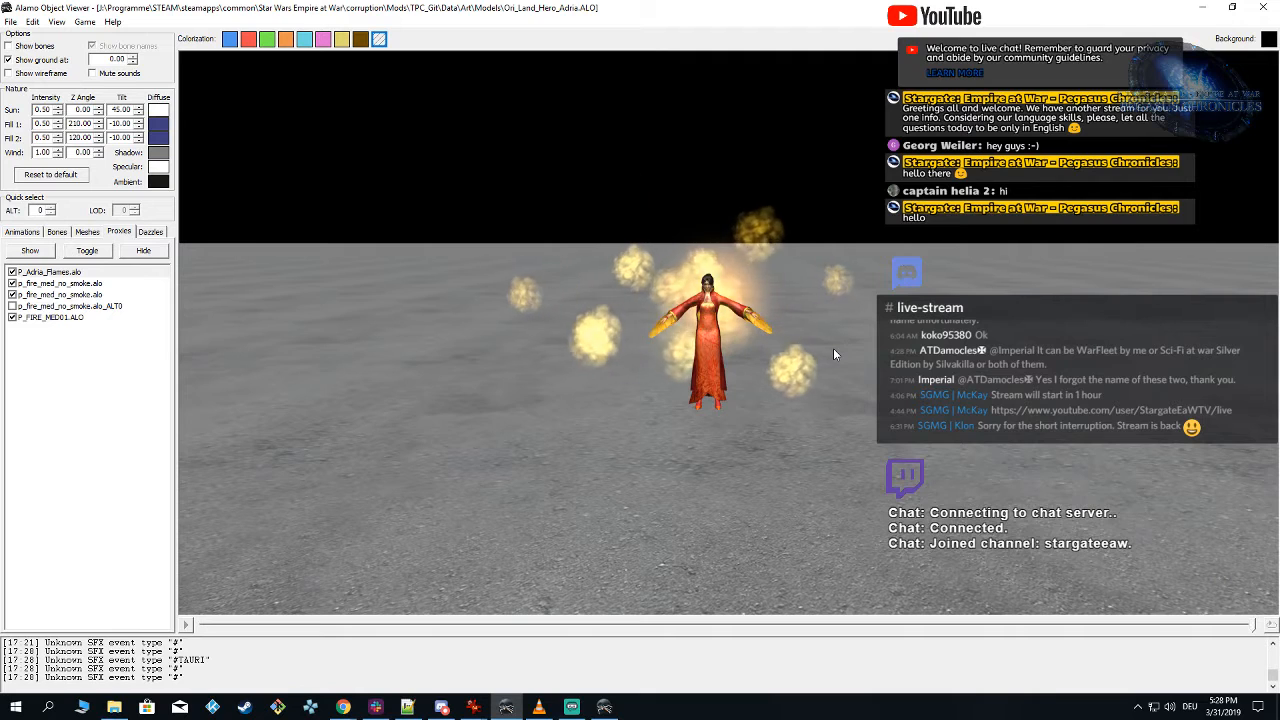
# Step: Return to Particle Editor and set the Glow emitter's continuous stream to 5 particles per second
pyautogui.click(612, 707)
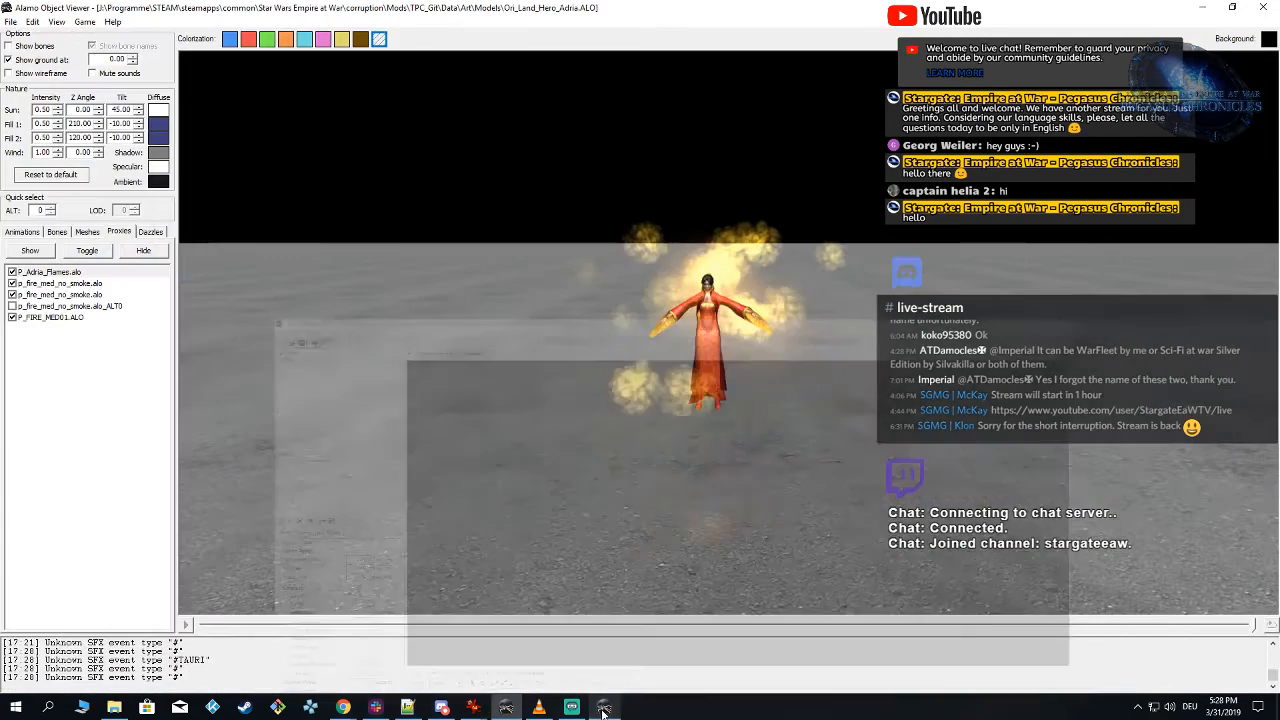
pyautogui.click(604, 707)
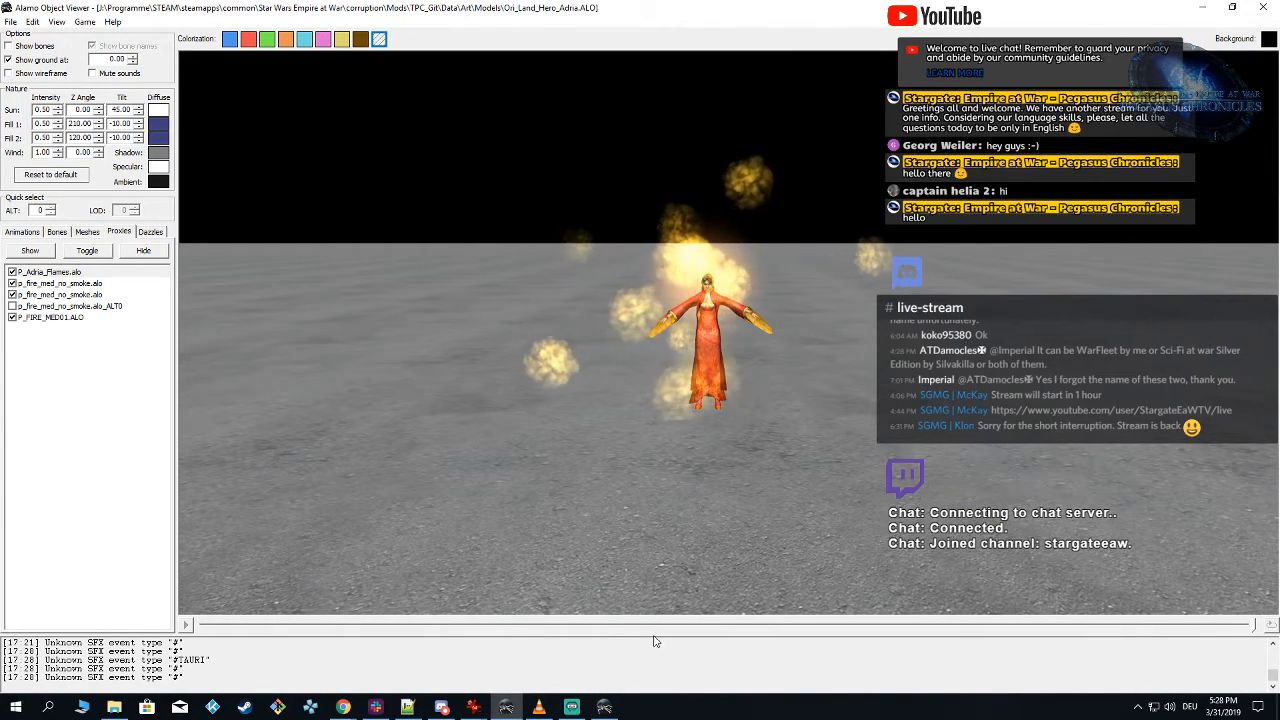
pyautogui.click(608, 707)
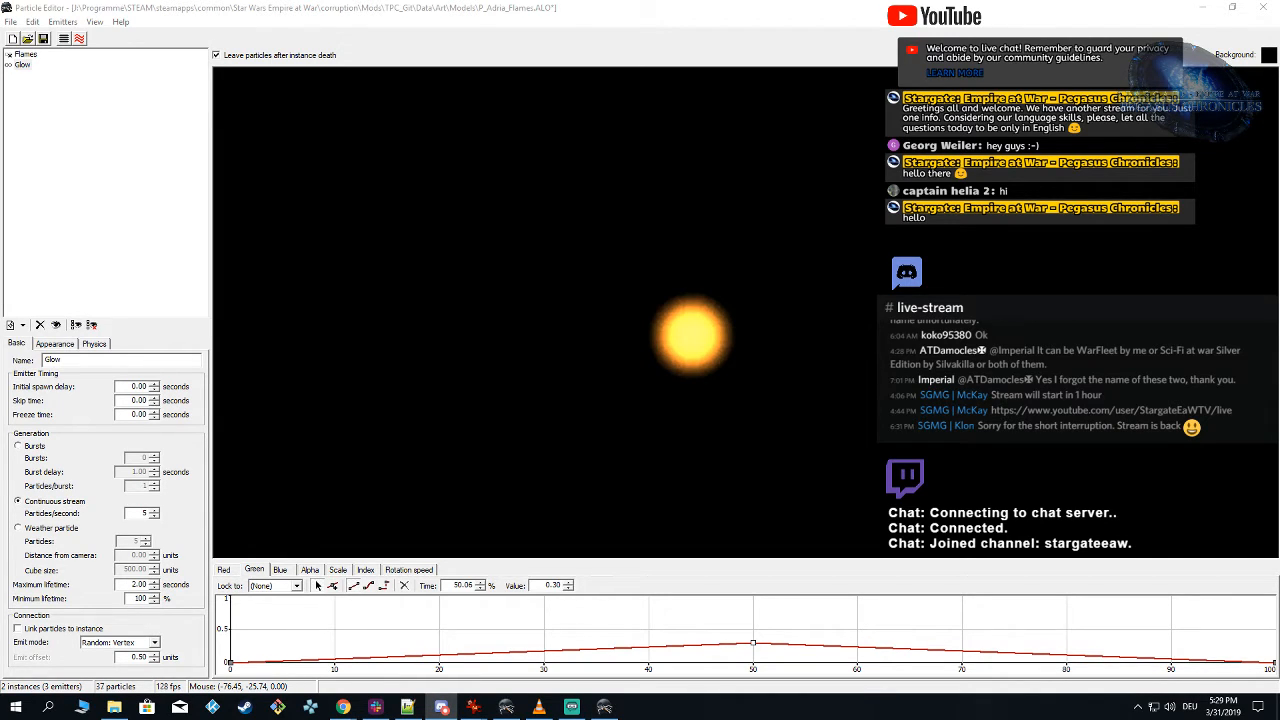
pyautogui.hotkey('alt', 'Tab')
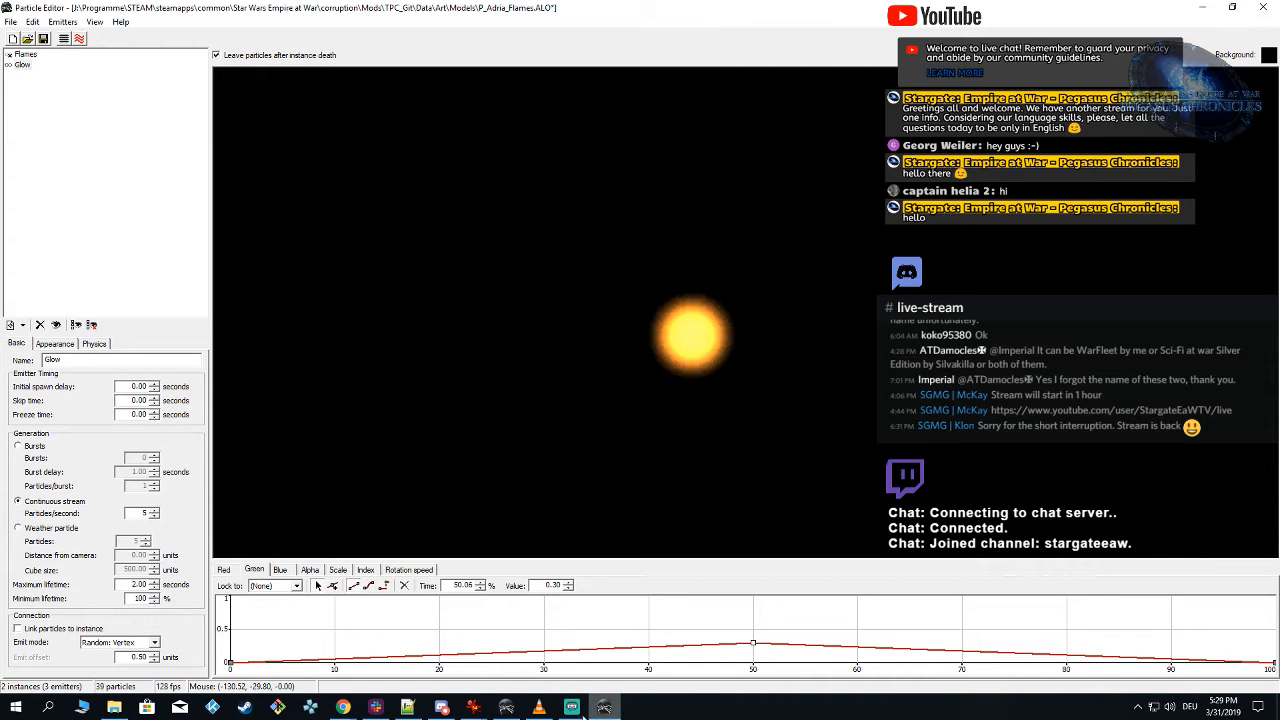
# Step: Examine the flames and glow around the Adria model in Alamo Object Viewer from several angles and up close
pyautogui.click(512, 709)
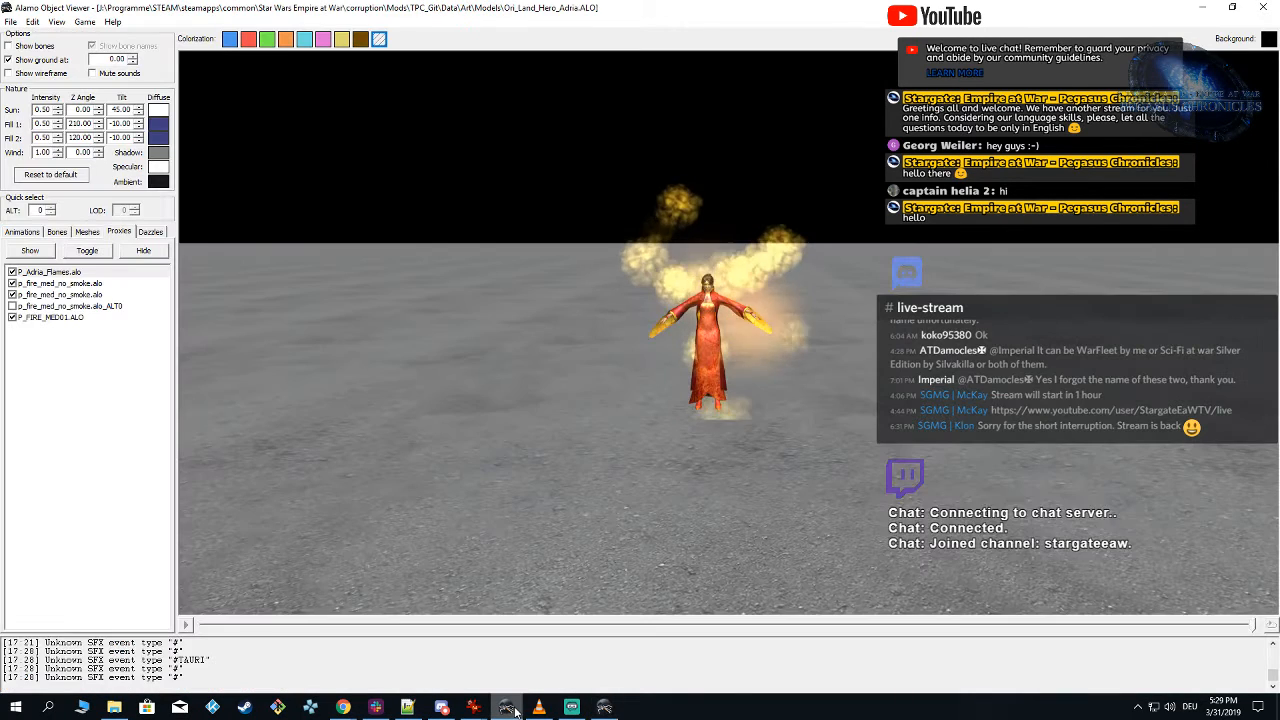
pyautogui.moveTo(807, 325); pyautogui.dragTo(486, 470, button='right')
pyautogui.moveTo(816, 413); pyautogui.dragTo(828, 455)
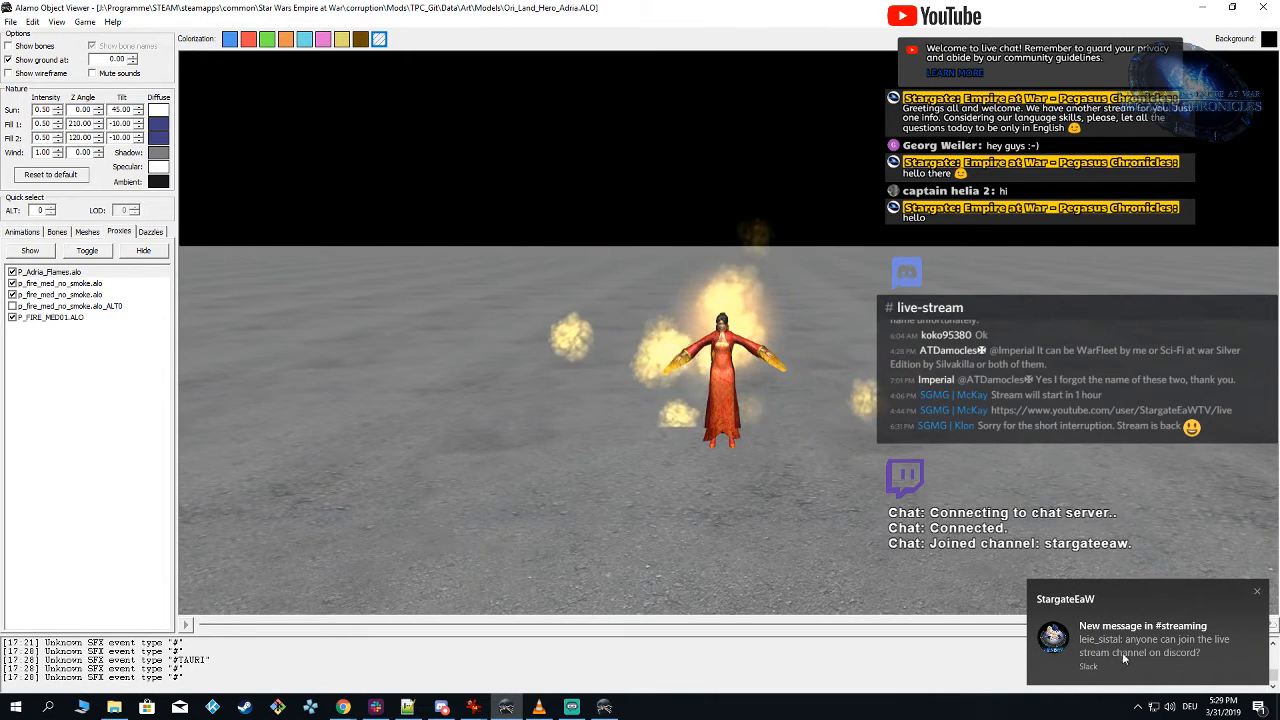
pyautogui.scroll(4, 820, 521)
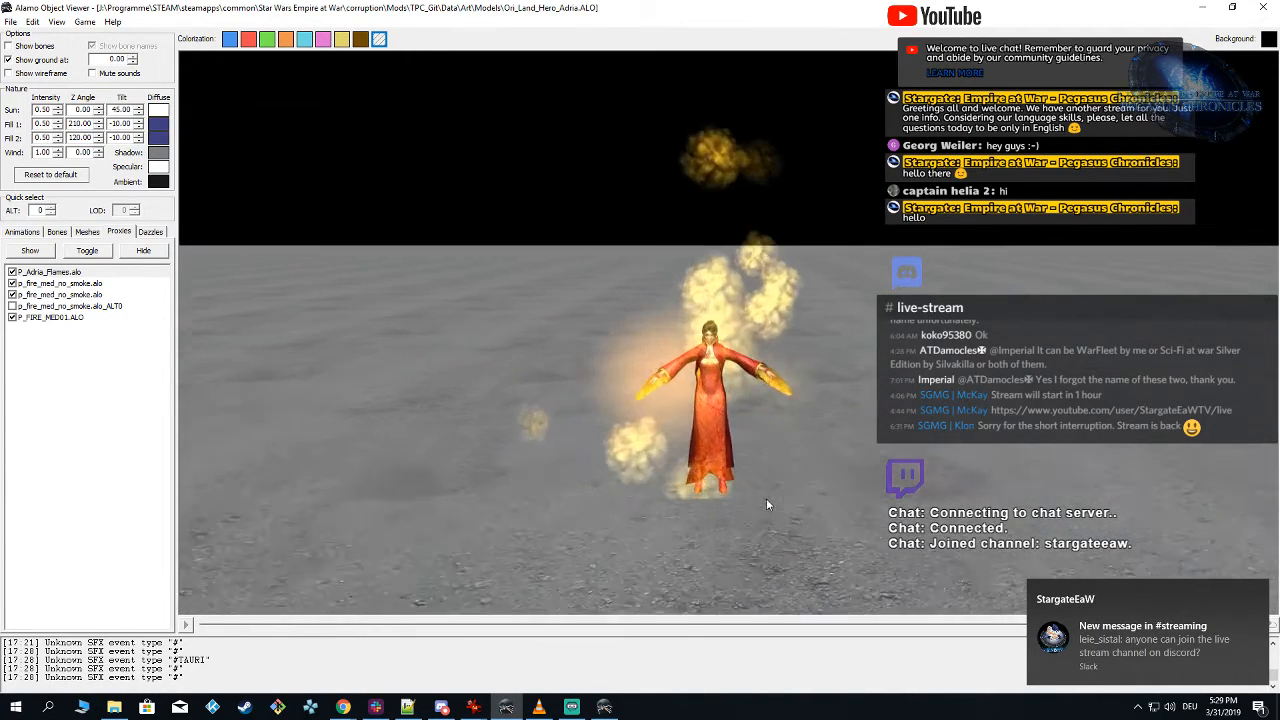
pyautogui.scroll(2, 767, 499)
pyautogui.moveTo(767, 499); pyautogui.dragTo(782, 461)
pyautogui.moveTo(782, 461); pyautogui.dragTo(773, 436, button='right')
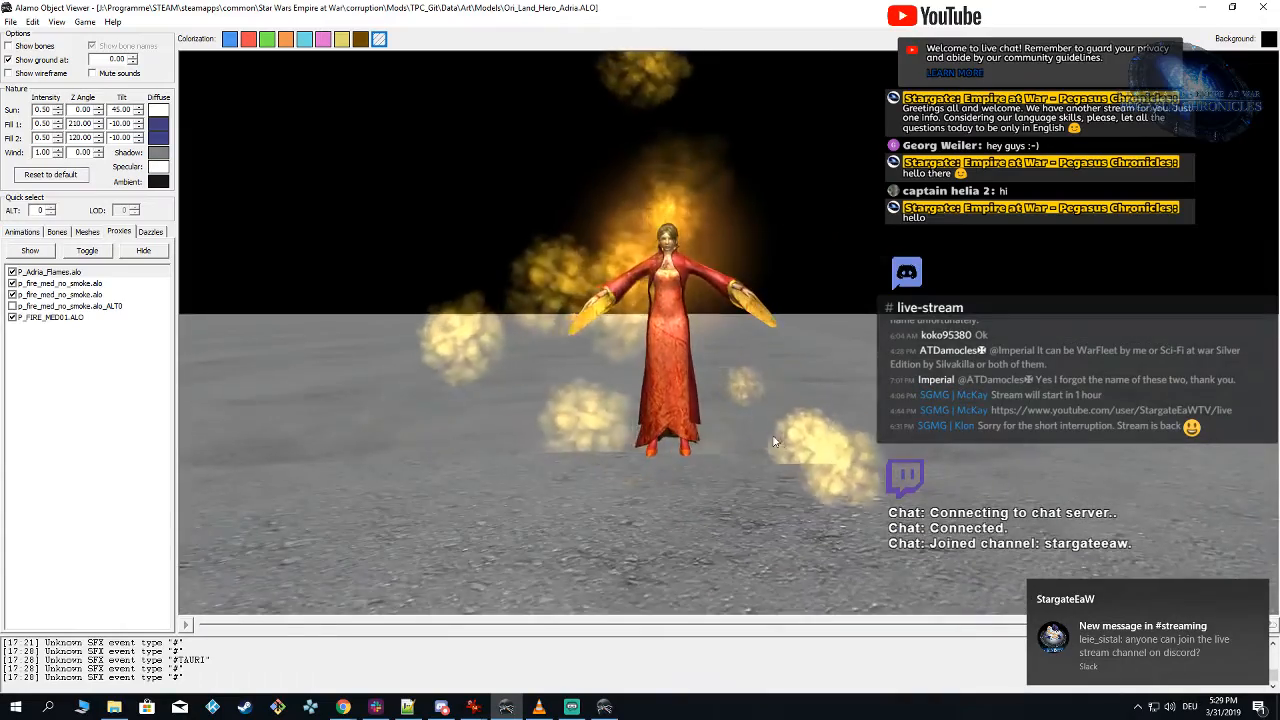
pyautogui.moveTo(773, 441); pyautogui.dragTo(678, 559)
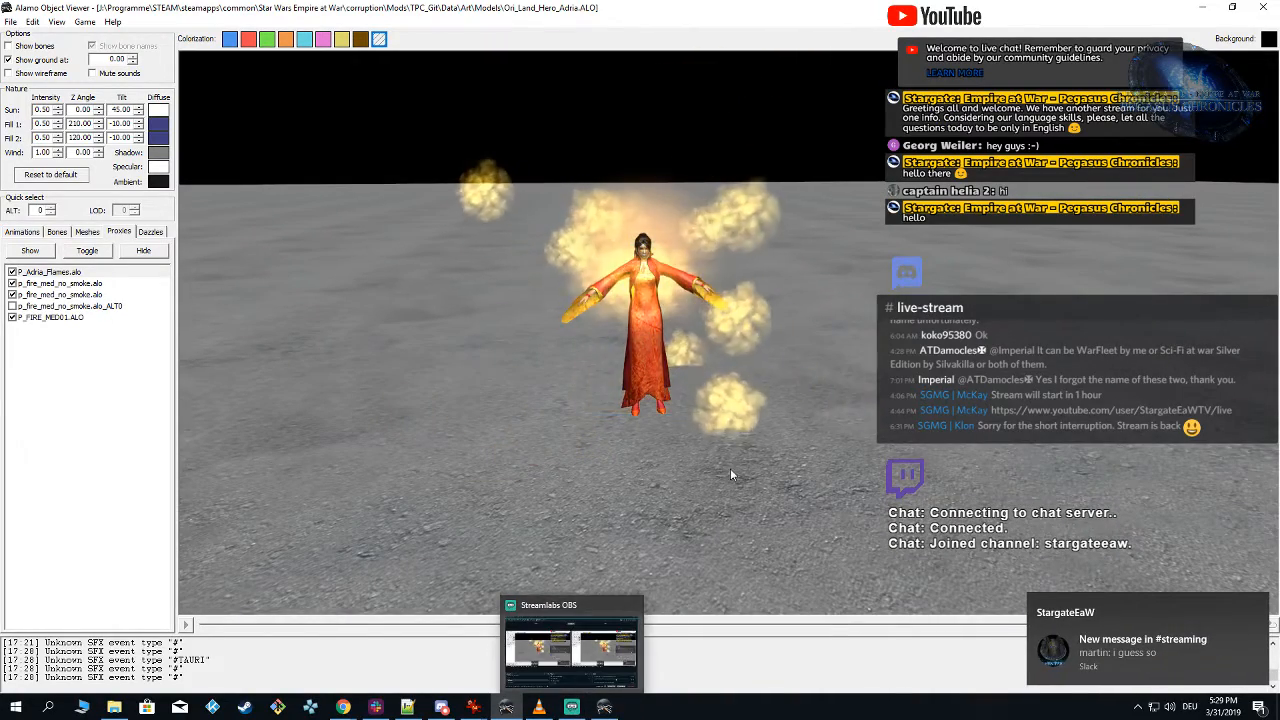
# Step: Switch back to Particle Editor and show the ground plane beneath the glow
pyautogui.click(604, 705)
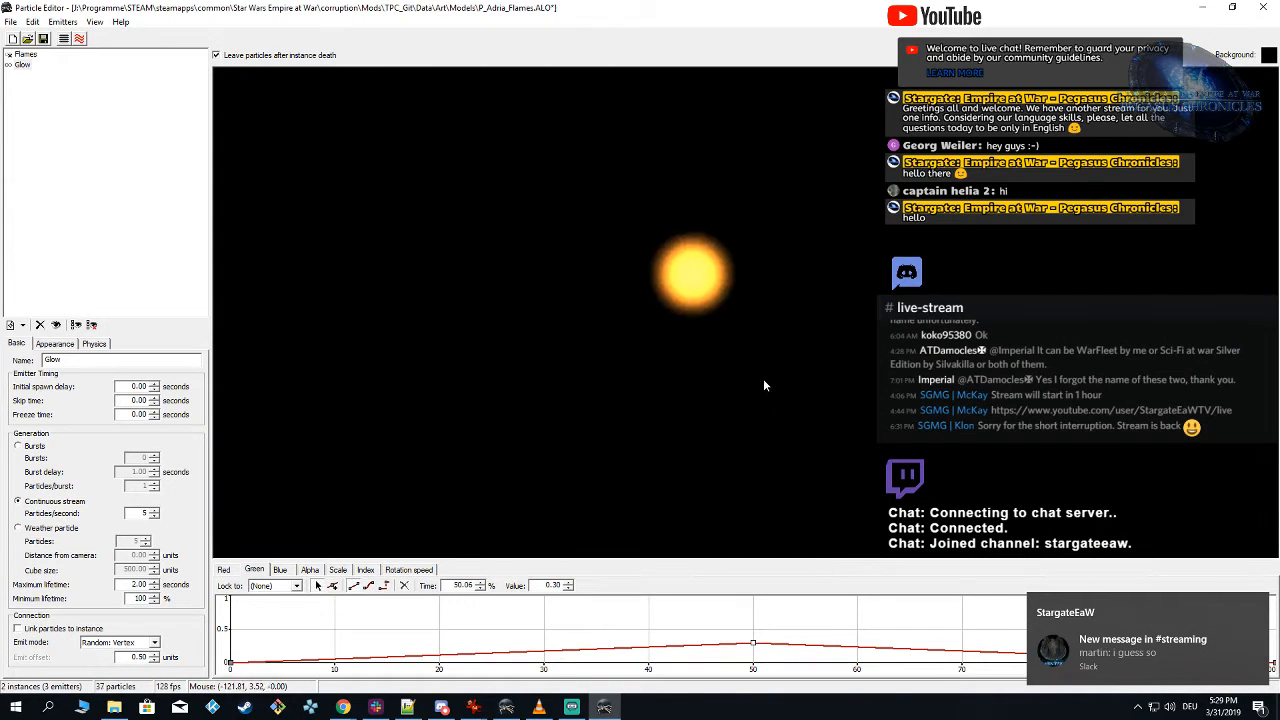
pyautogui.click(64, 39)
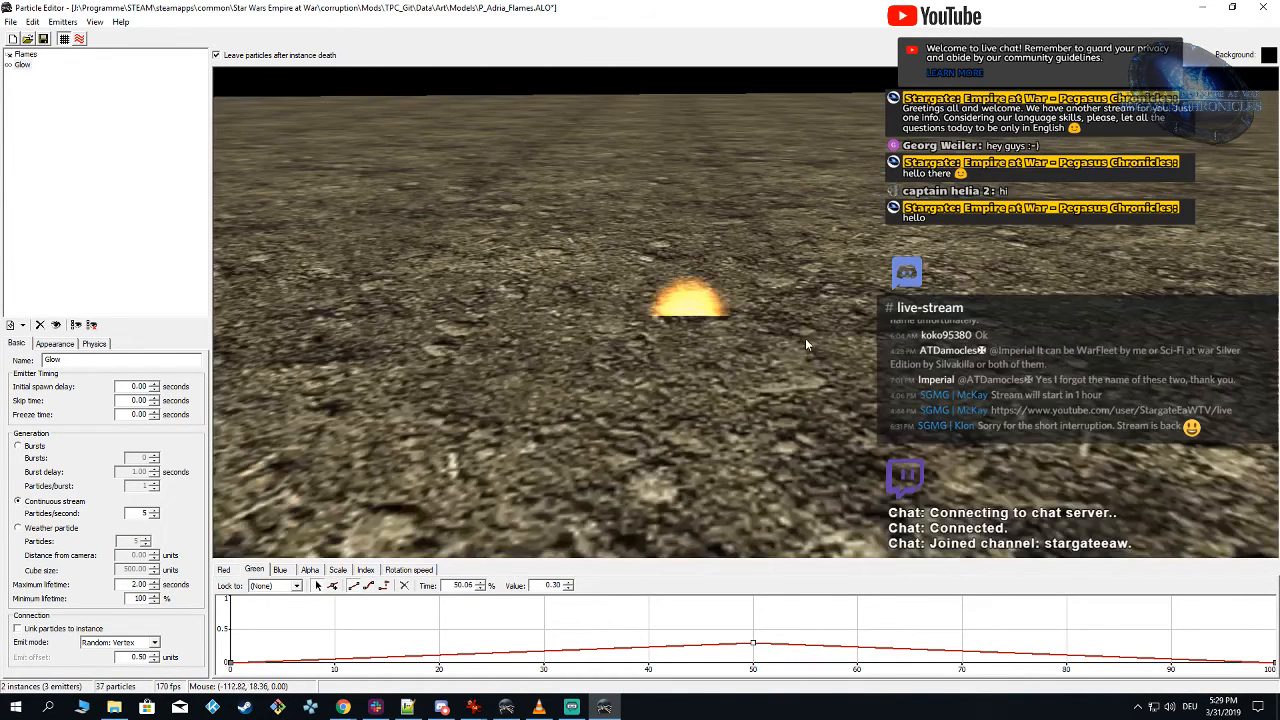
pyautogui.moveTo(805, 343); pyautogui.dragTo(885, 315, button='right')
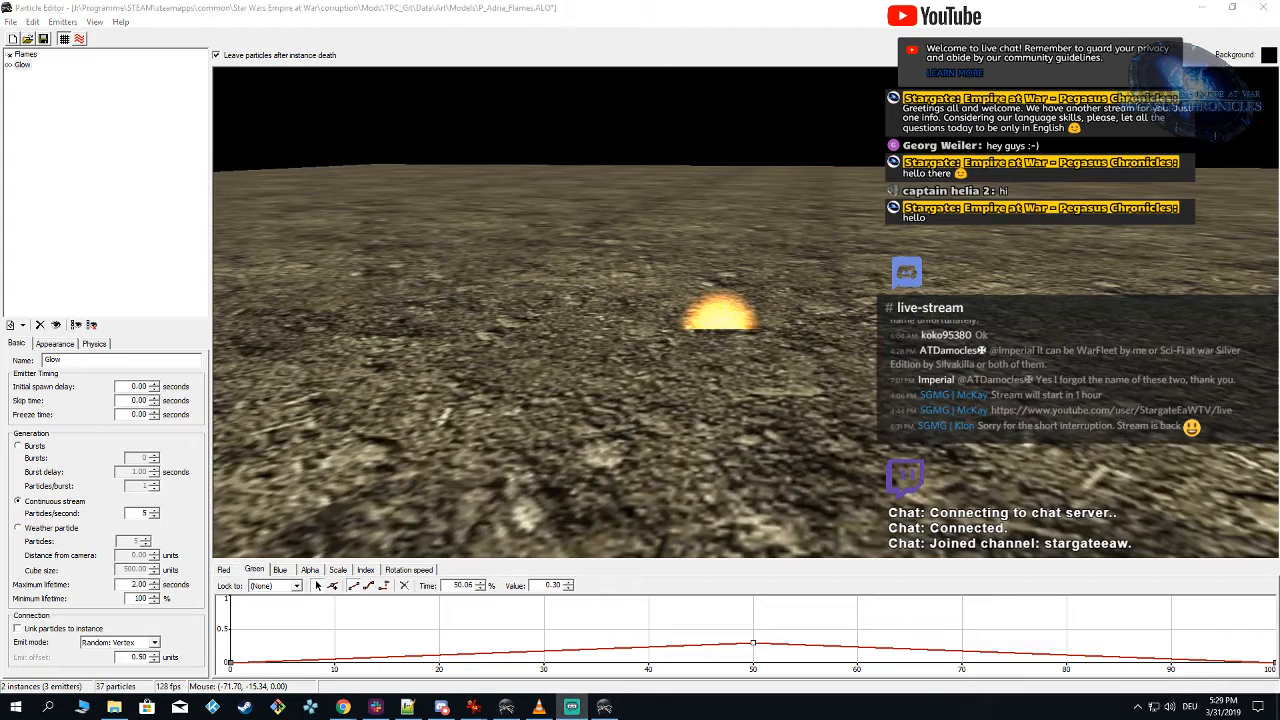
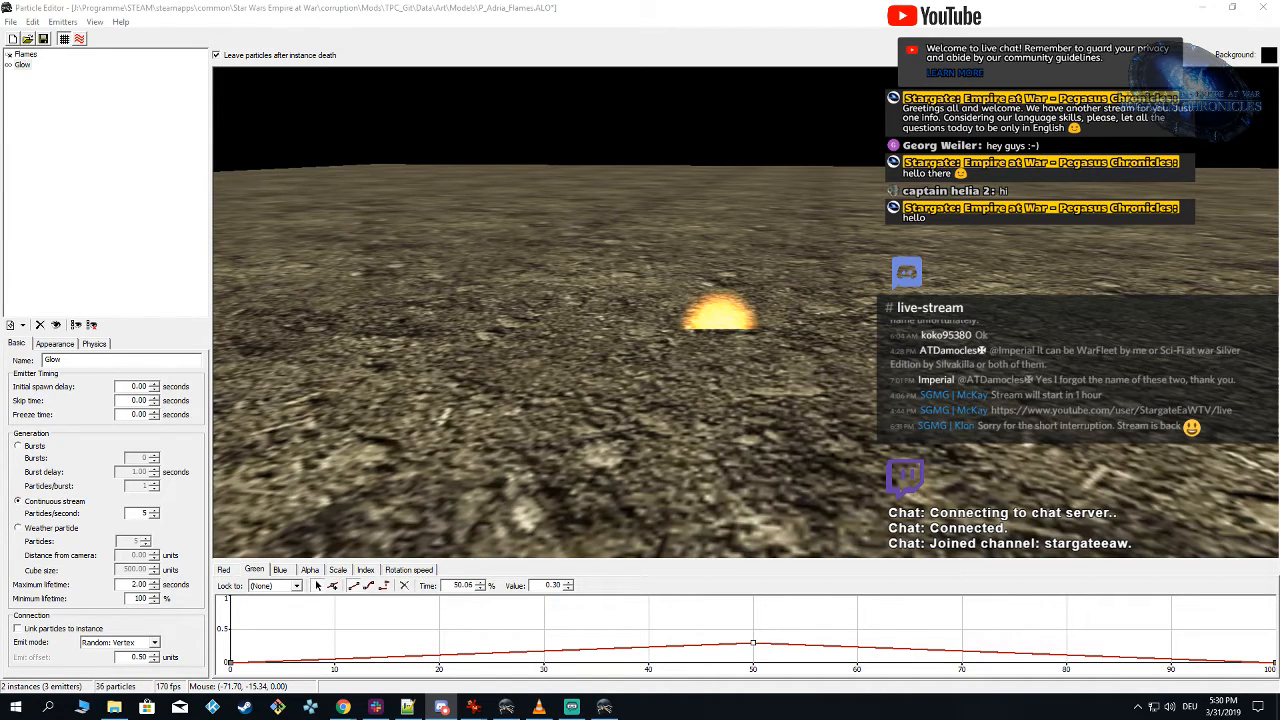
# Step: Examine the glow against the ground plane from several angles, hiding the ground and showing it again for comparison
pyautogui.click(828, 432)
pyautogui.moveTo(760, 453); pyautogui.dragTo(759, 336, button='right')
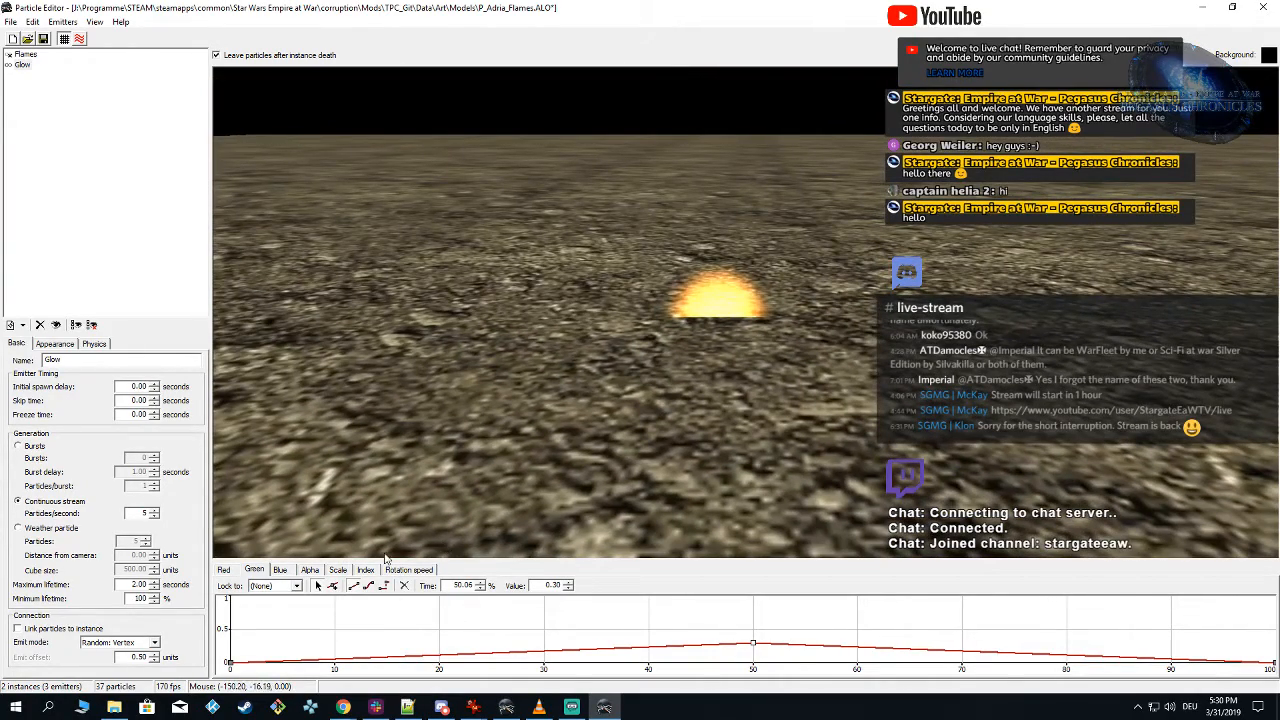
pyautogui.moveTo(588, 479); pyautogui.dragTo(706, 394, button='right')
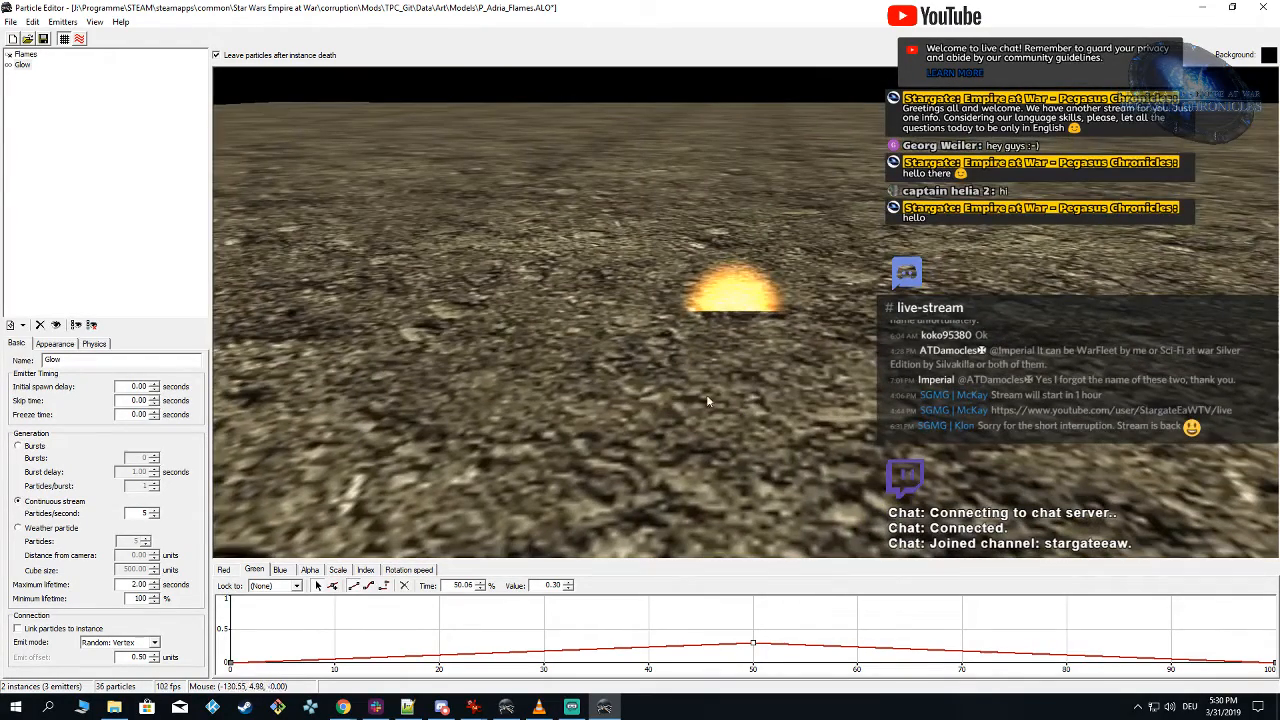
pyautogui.click(64, 39)
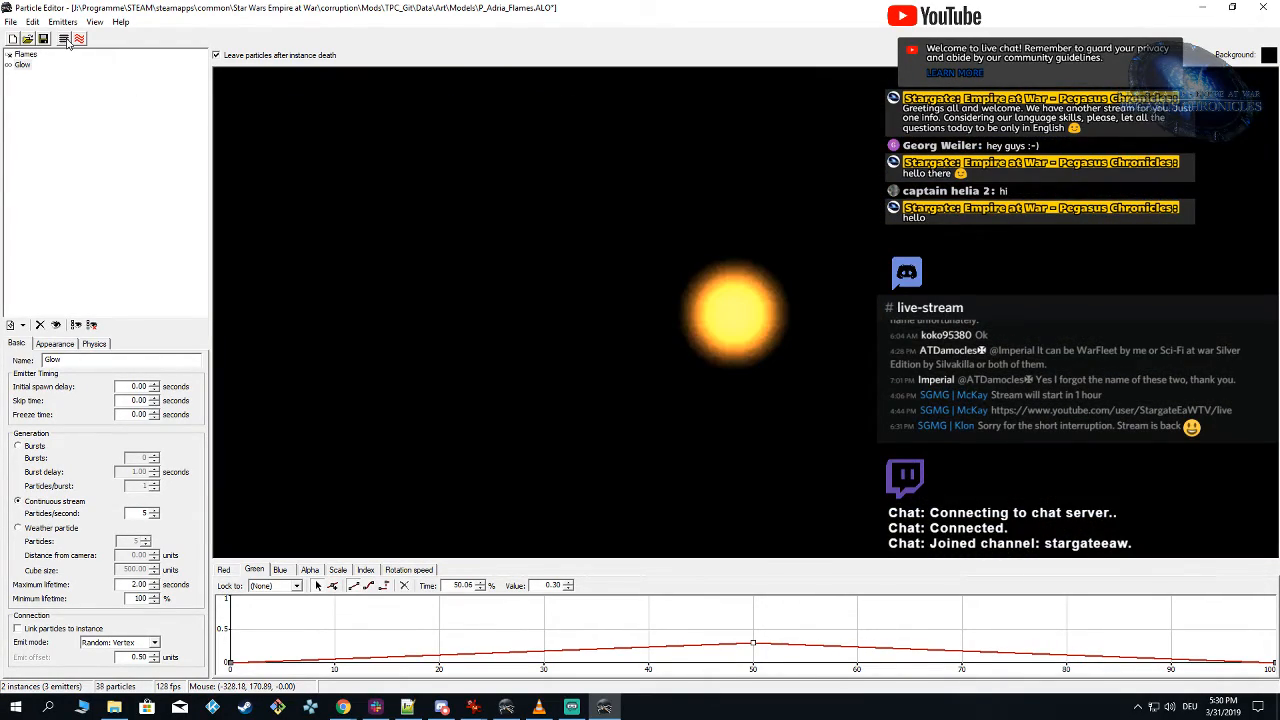
pyautogui.click(64, 39)
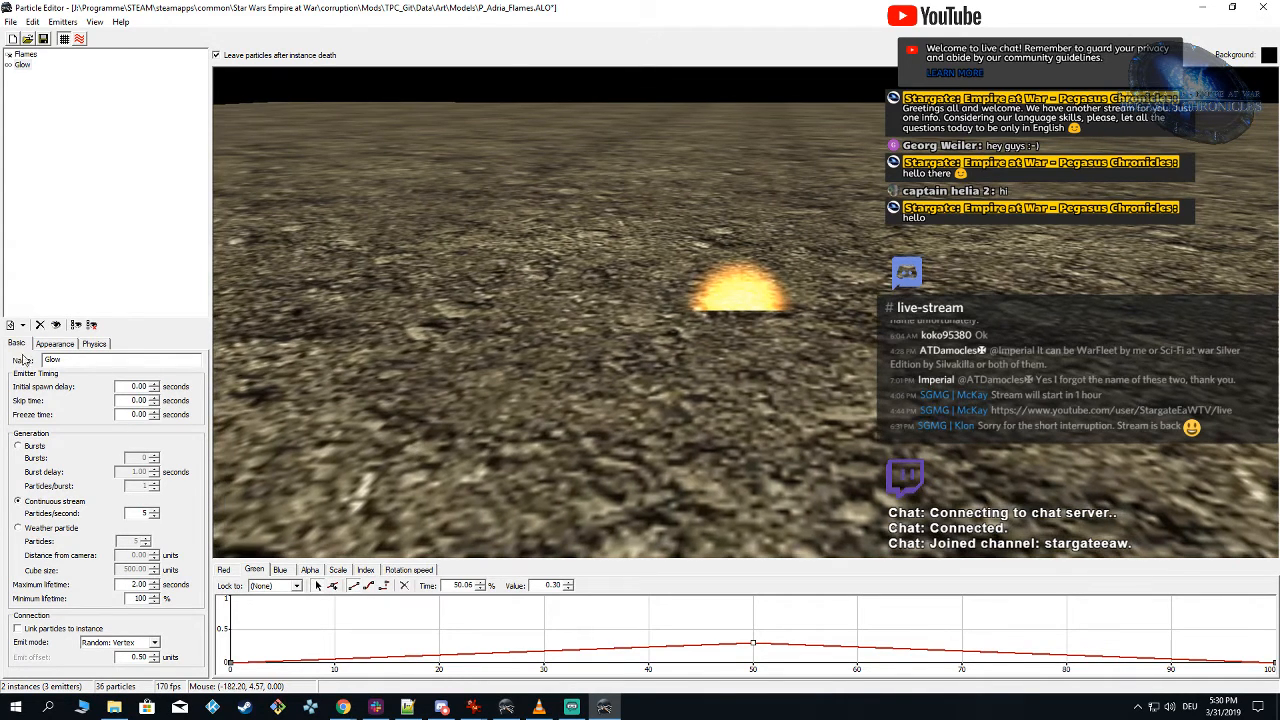
# Step: Review the Glow emitter's physics and appearance settings and set its minimum lifetime to 80 %
pyautogui.click(96, 346)
pyautogui.click(64, 346)
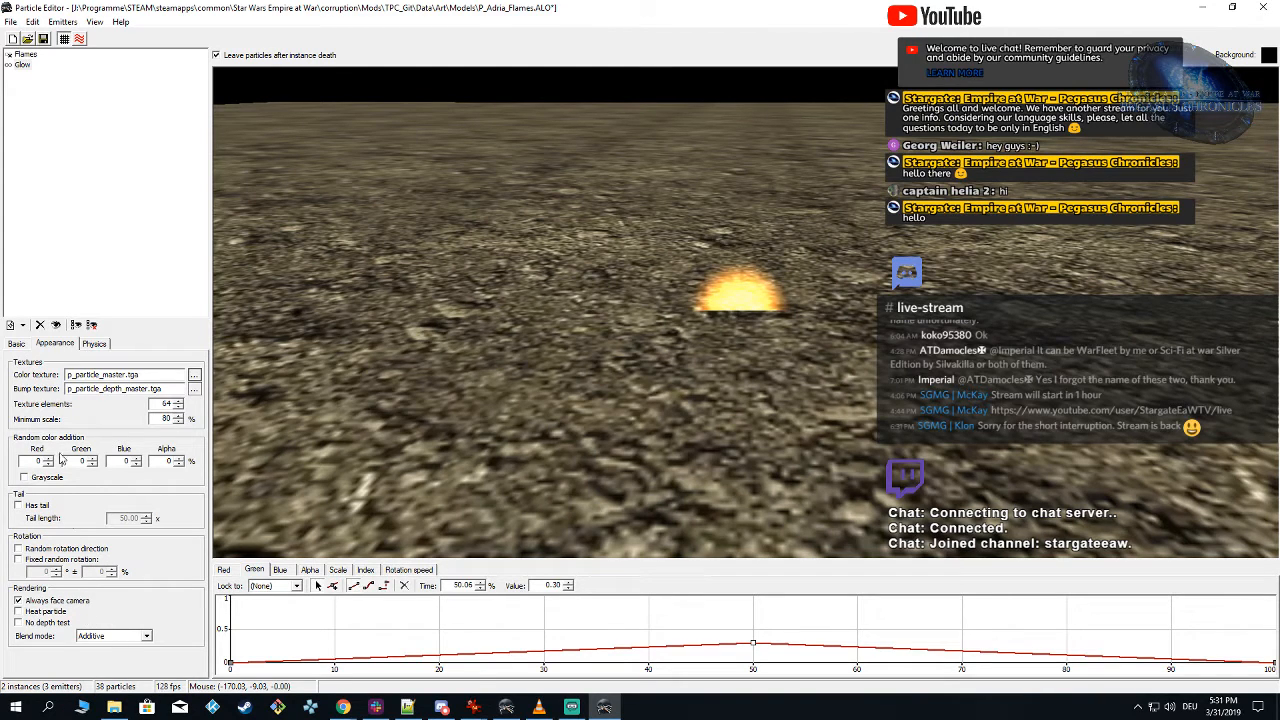
pyautogui.click(16, 343)
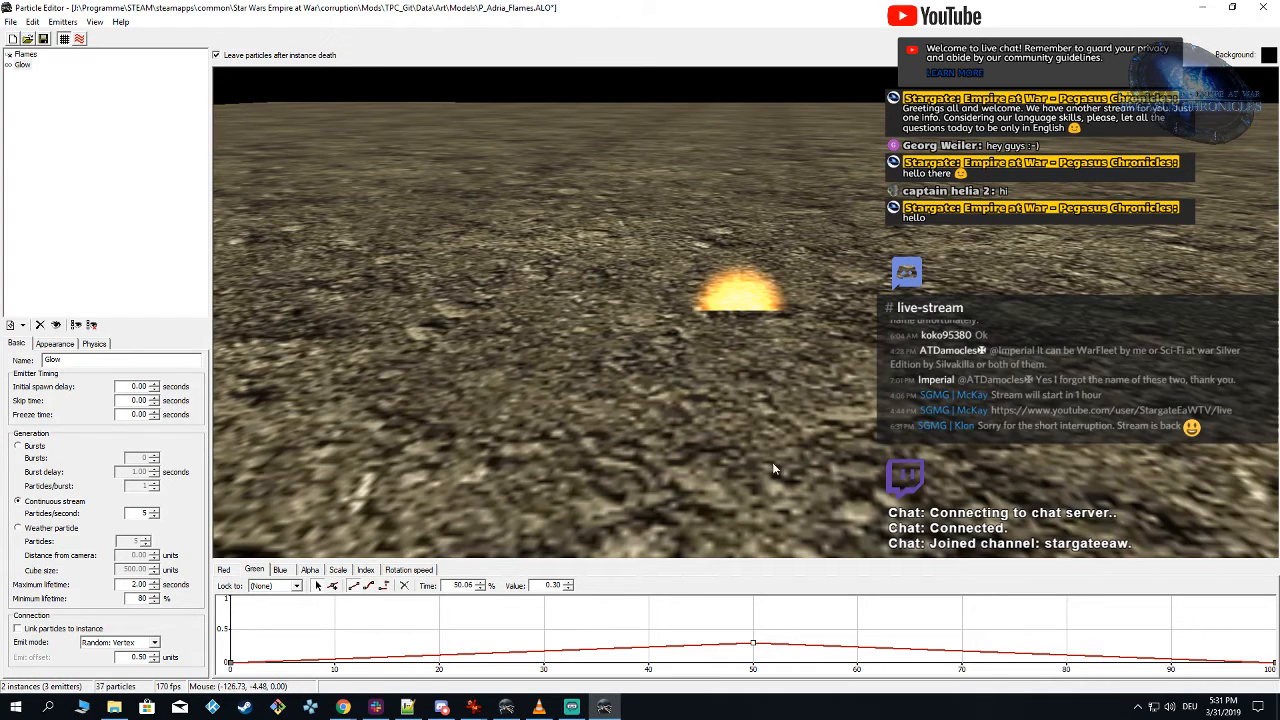
pyautogui.click(55, 343)
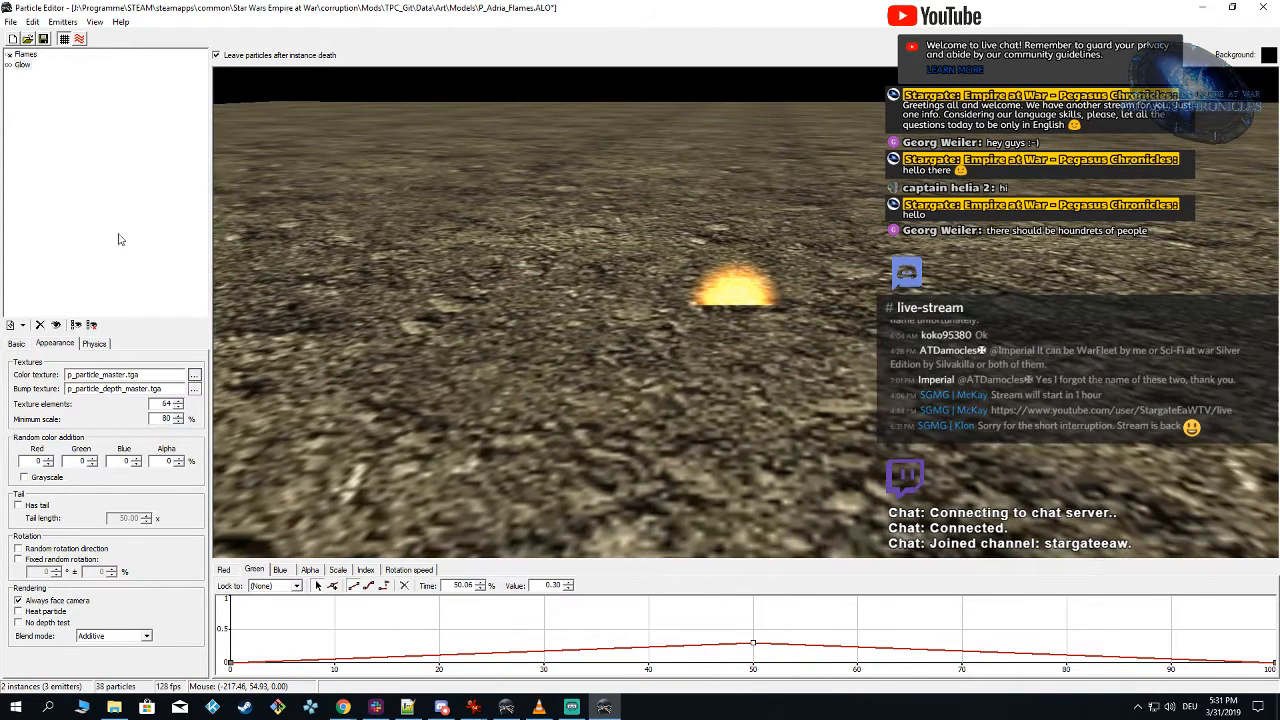
# Step: Set the Flames emitter's random cylinder initial speed to radius 2 and height 3, and save the particle
pyautogui.click(25, 54)
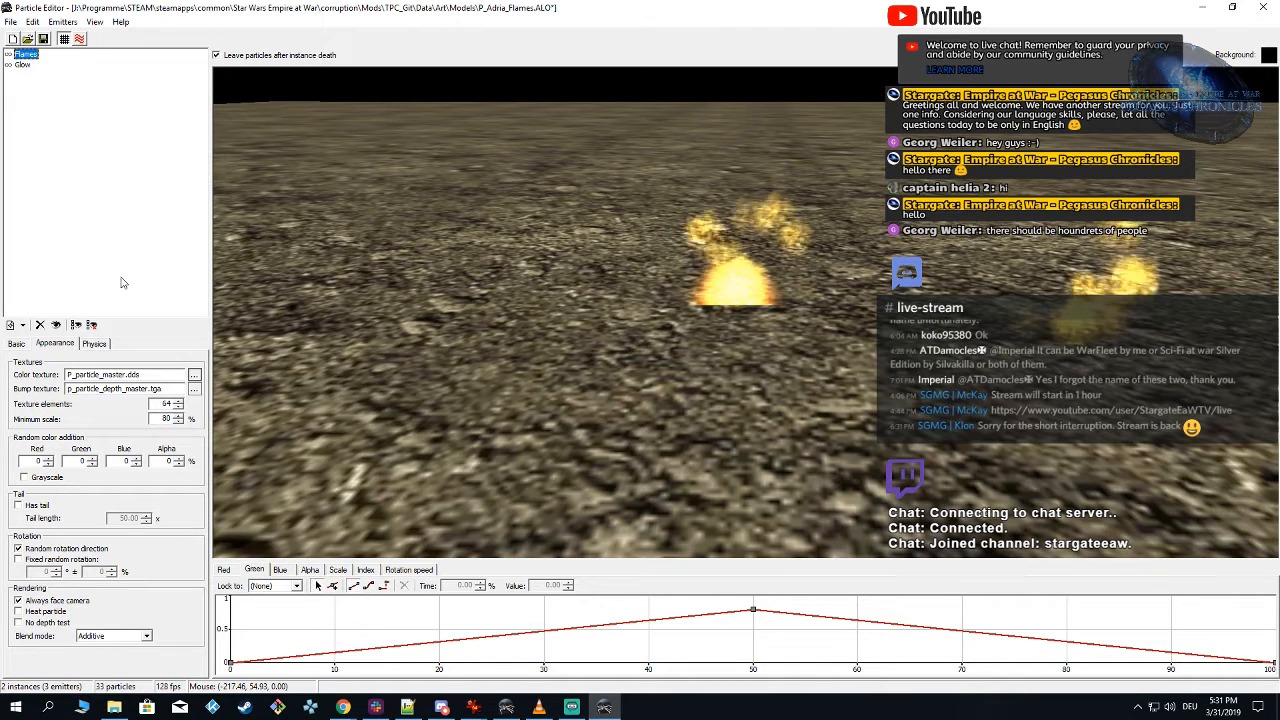
pyautogui.click(94, 343)
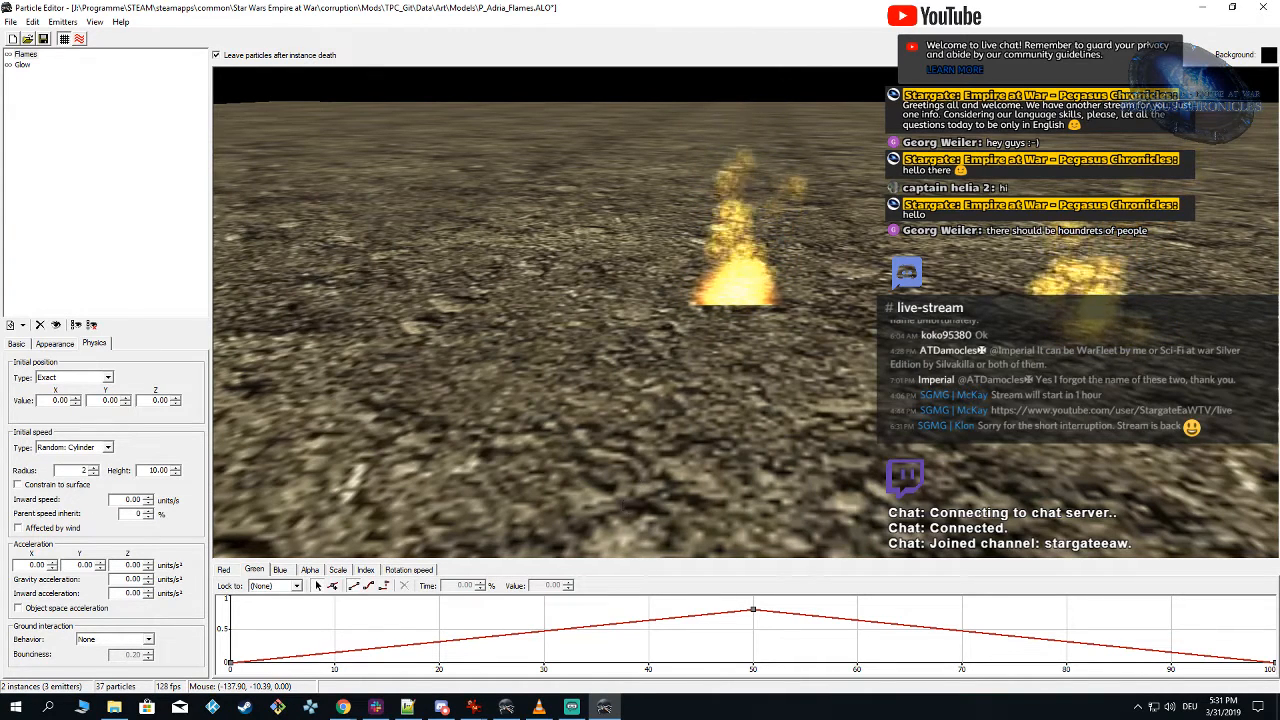
pyautogui.press('Tab')
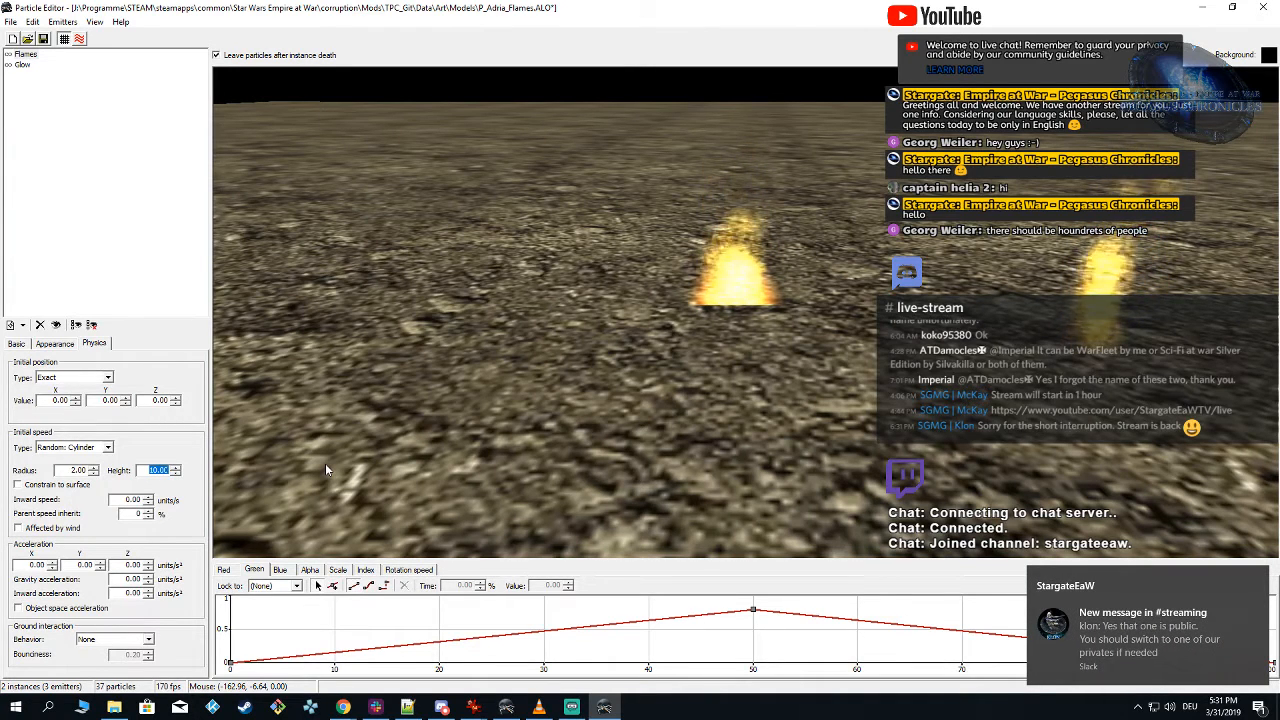
pyautogui.write('3')
pyautogui.press('Return')
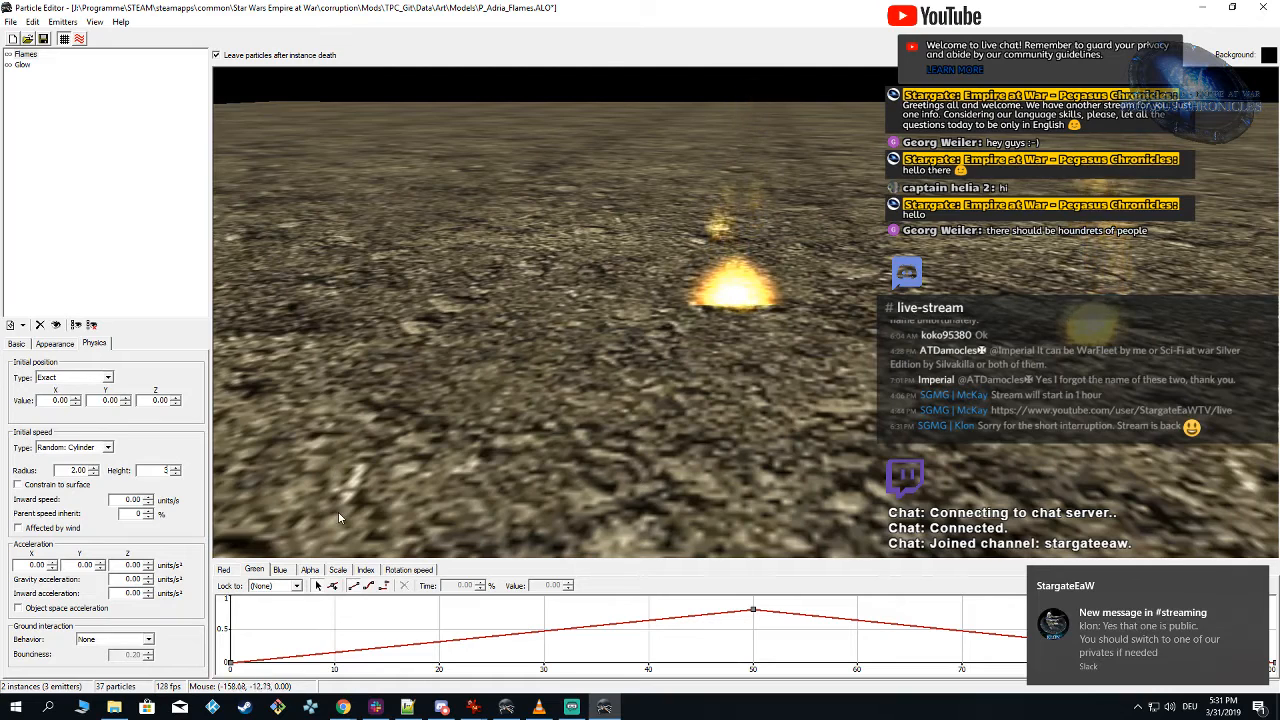
pyautogui.moveTo(848, 396); pyautogui.dragTo(823, 386)
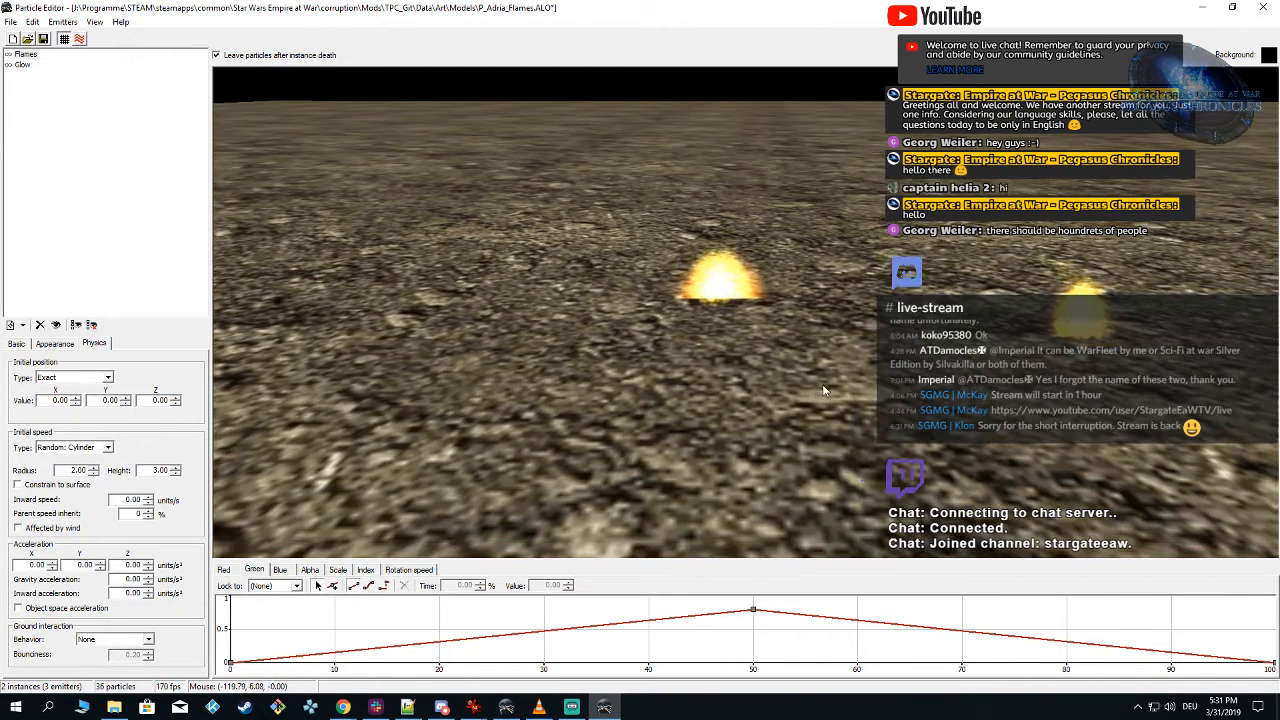
pyautogui.moveTo(607, 299); pyautogui.dragTo(631, 304)
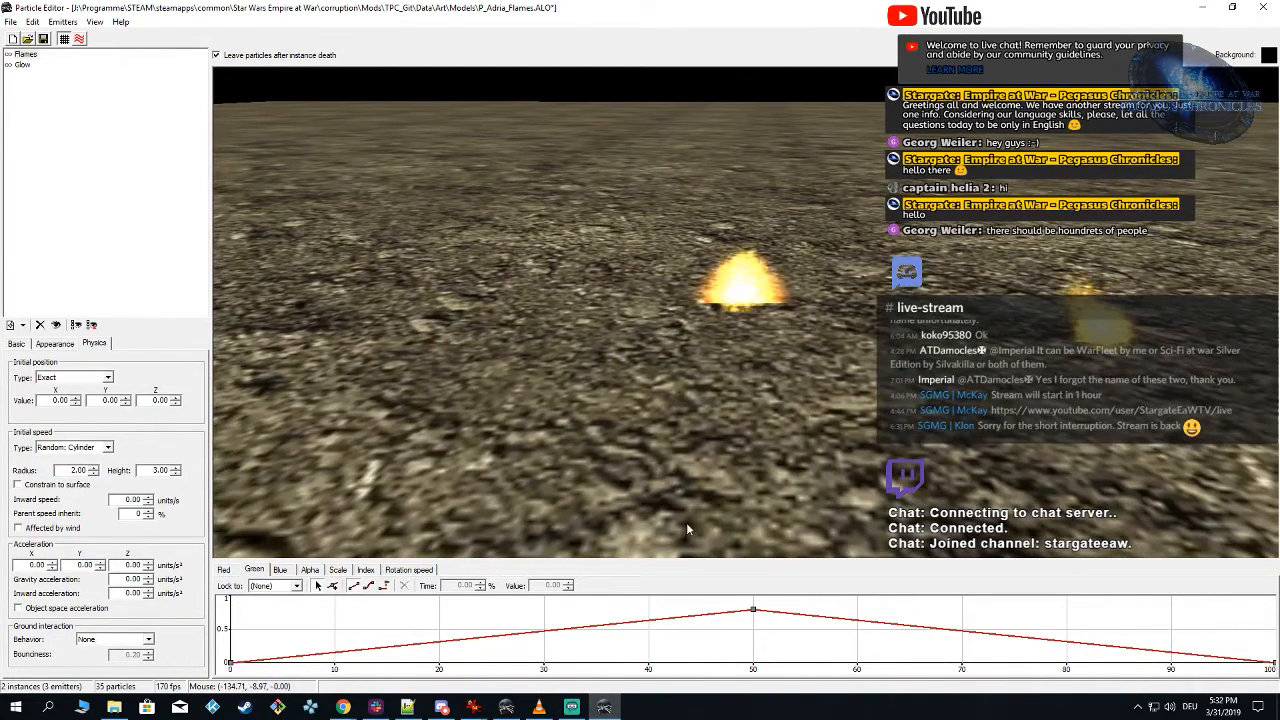
# Step: Switch to Alamo Object Viewer, reload the TPC_Git mod and examine the slower flames around the Adria model from several distances
pyautogui.click(516, 708)
pyautogui.click(85, 22)
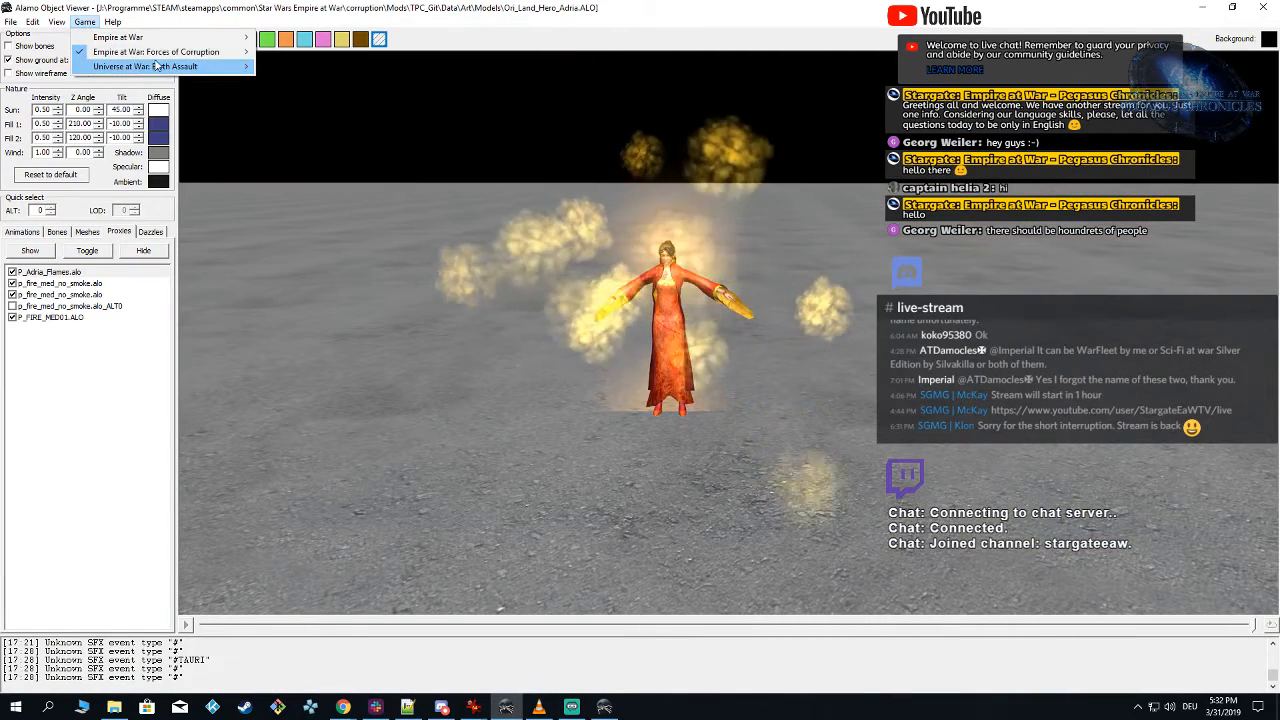
pyautogui.moveTo(160, 51)
pyautogui.click(349, 131)
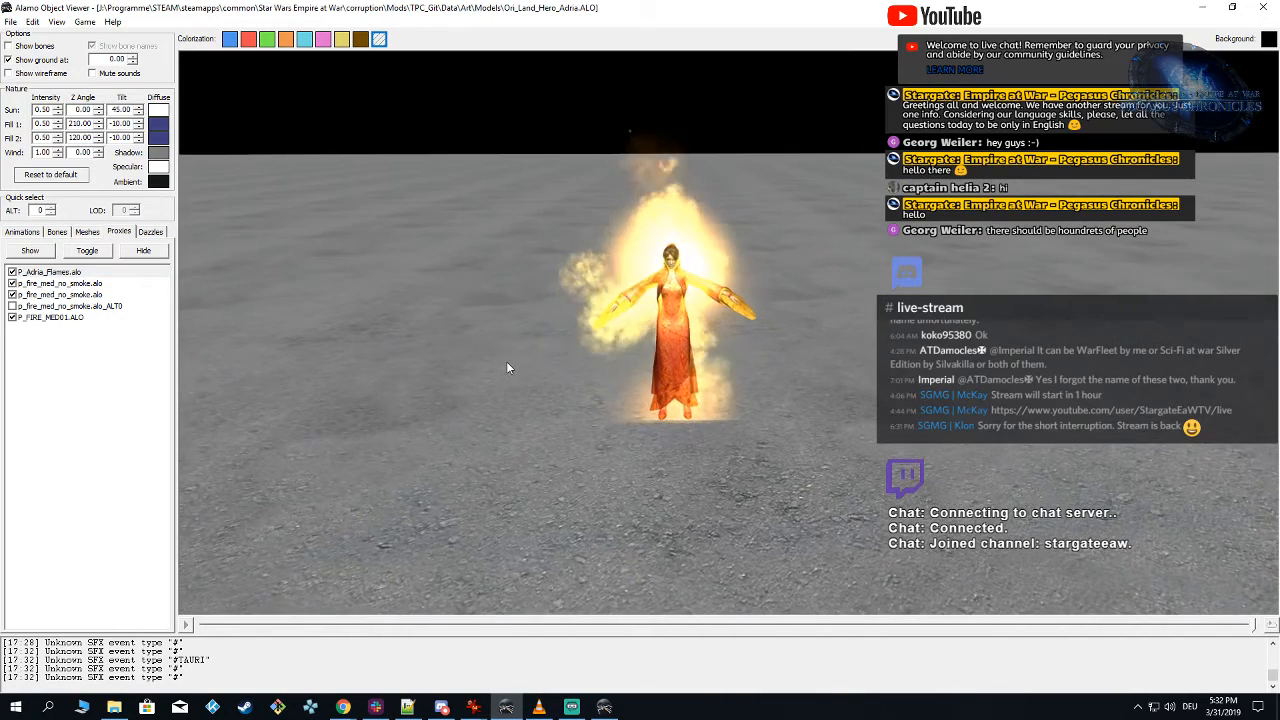
pyautogui.moveTo(506, 361); pyautogui.dragTo(833, 380)
pyautogui.scroll(-1, 890, 386)
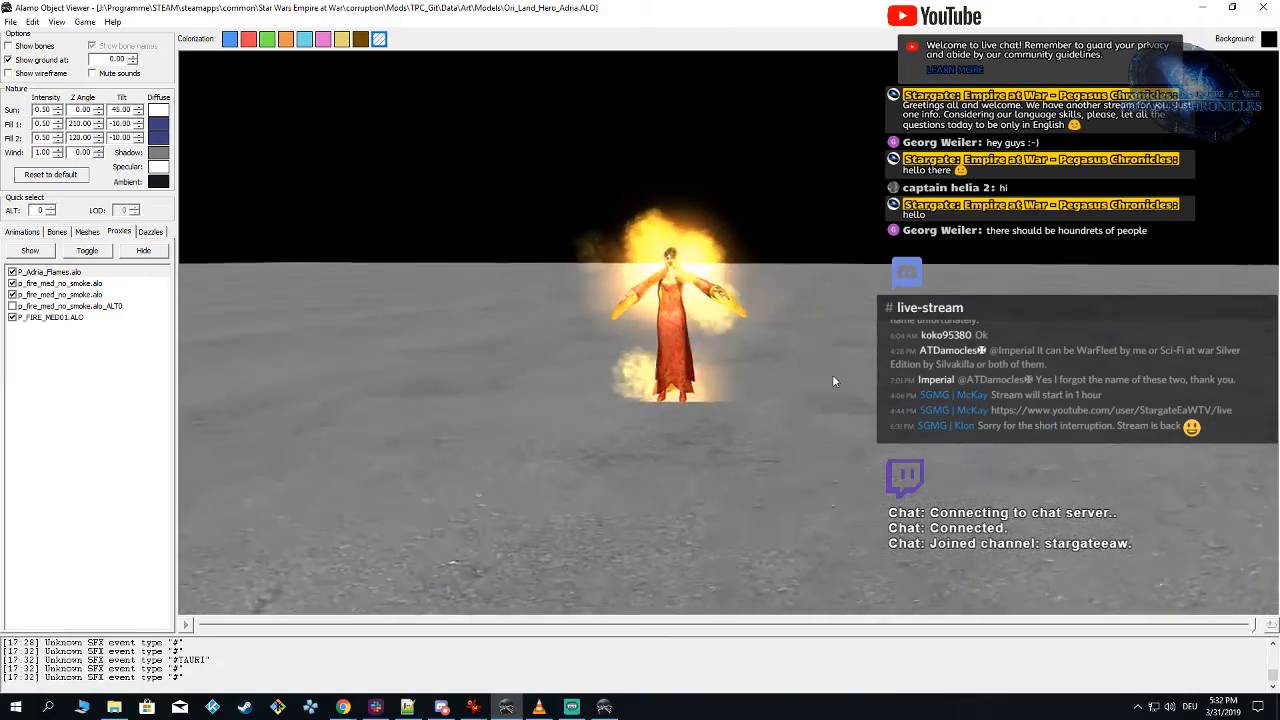
pyautogui.scroll(3, 830, 370)
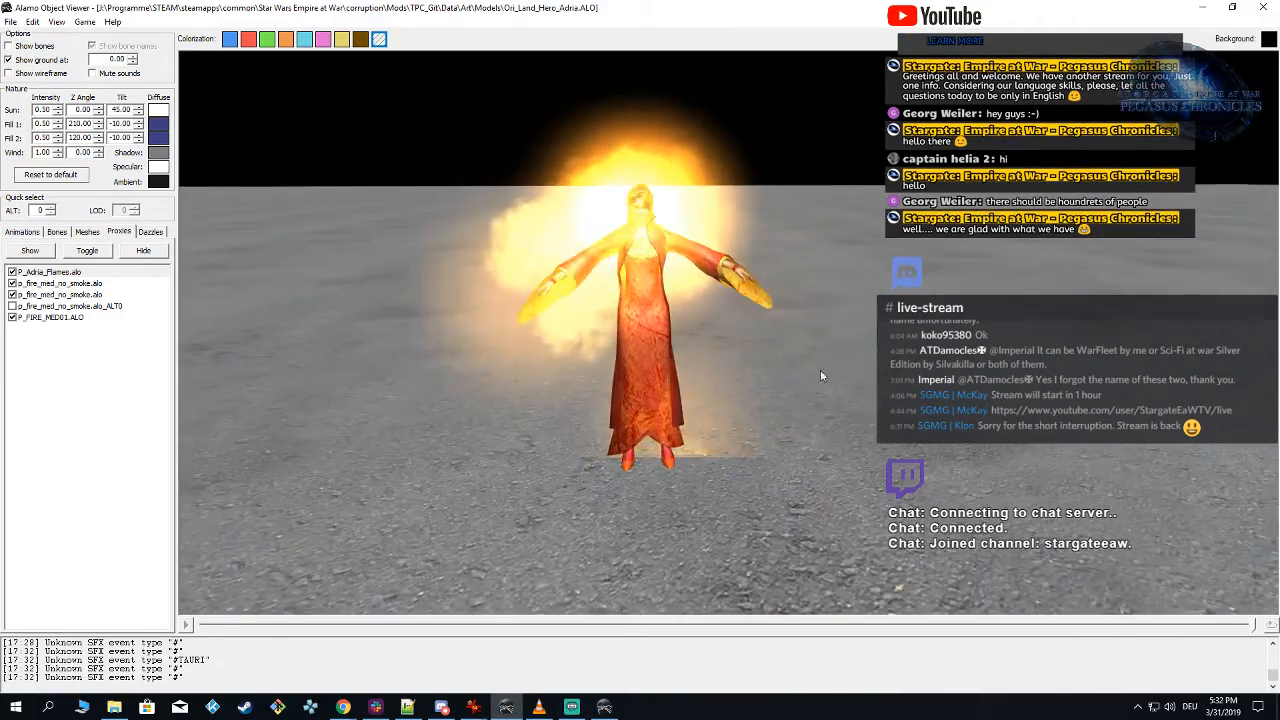
pyautogui.moveTo(821, 375); pyautogui.dragTo(777, 359)
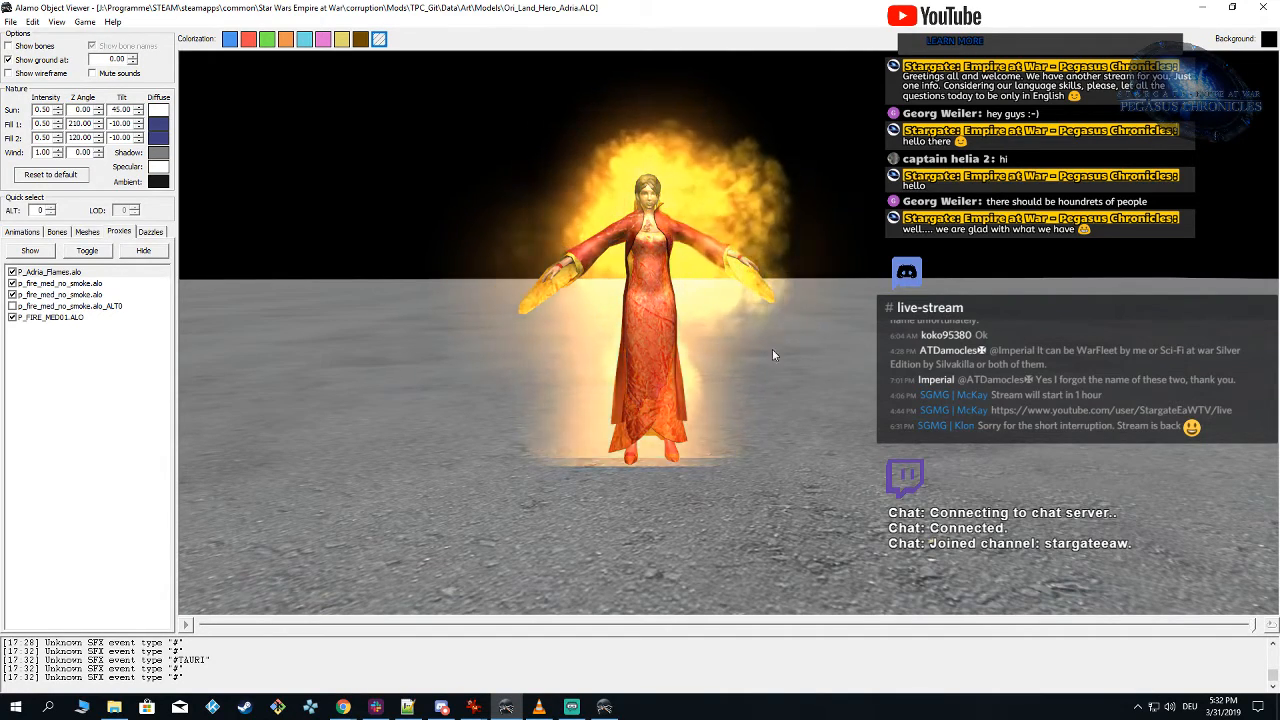
pyautogui.moveTo(772, 350); pyautogui.dragTo(805, 377)
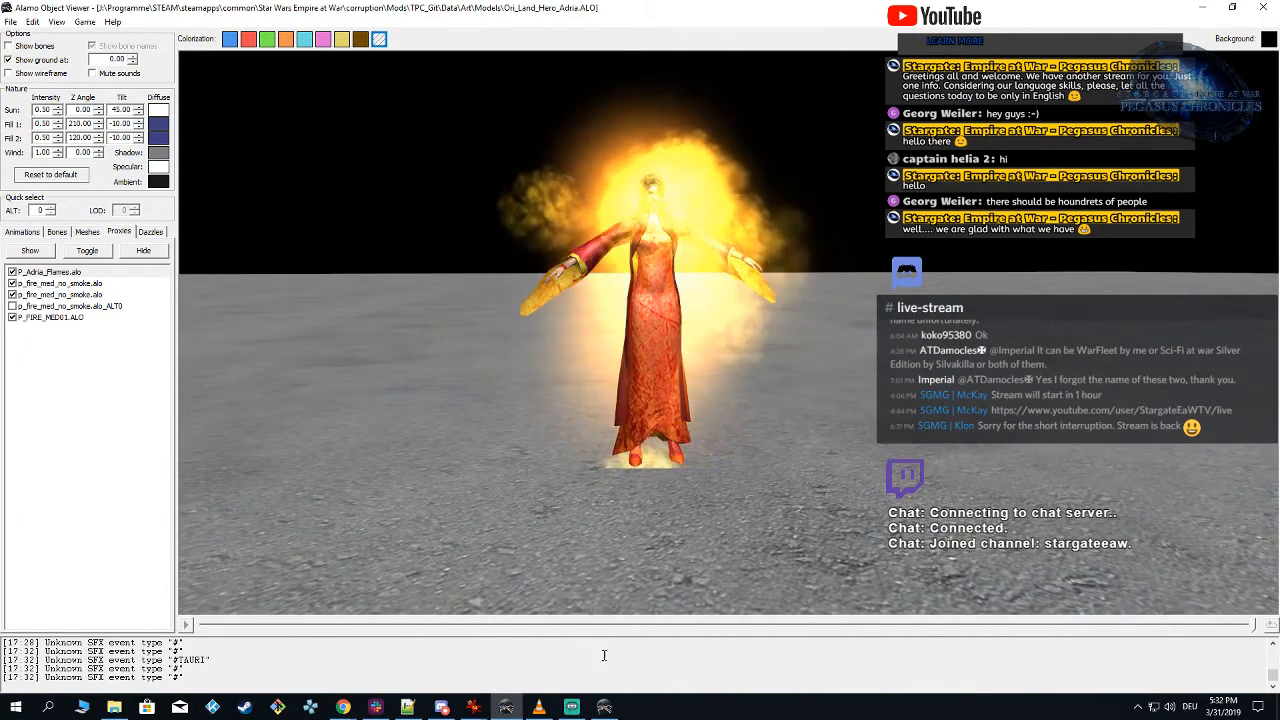
# Step: Return to Particle Editor, set the Flames emitter's emit mode to Random: Mesh and save the particle
pyautogui.moveTo(604, 706)
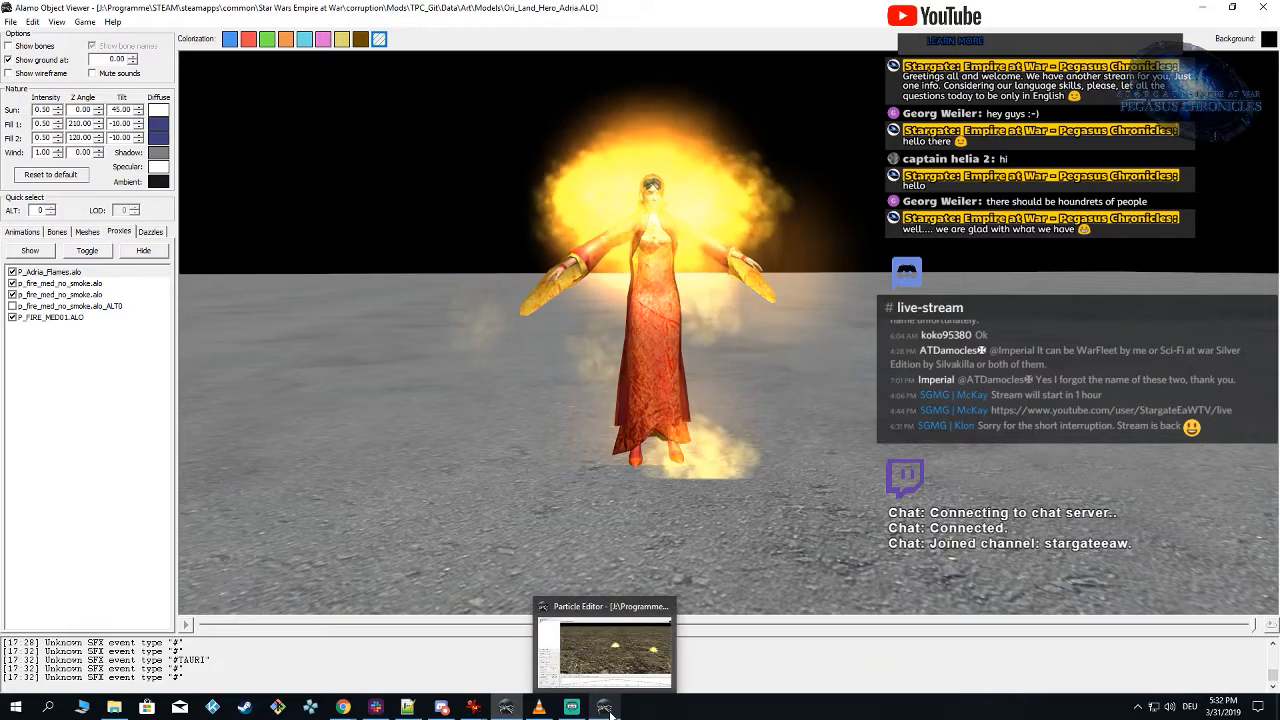
pyautogui.click(604, 708)
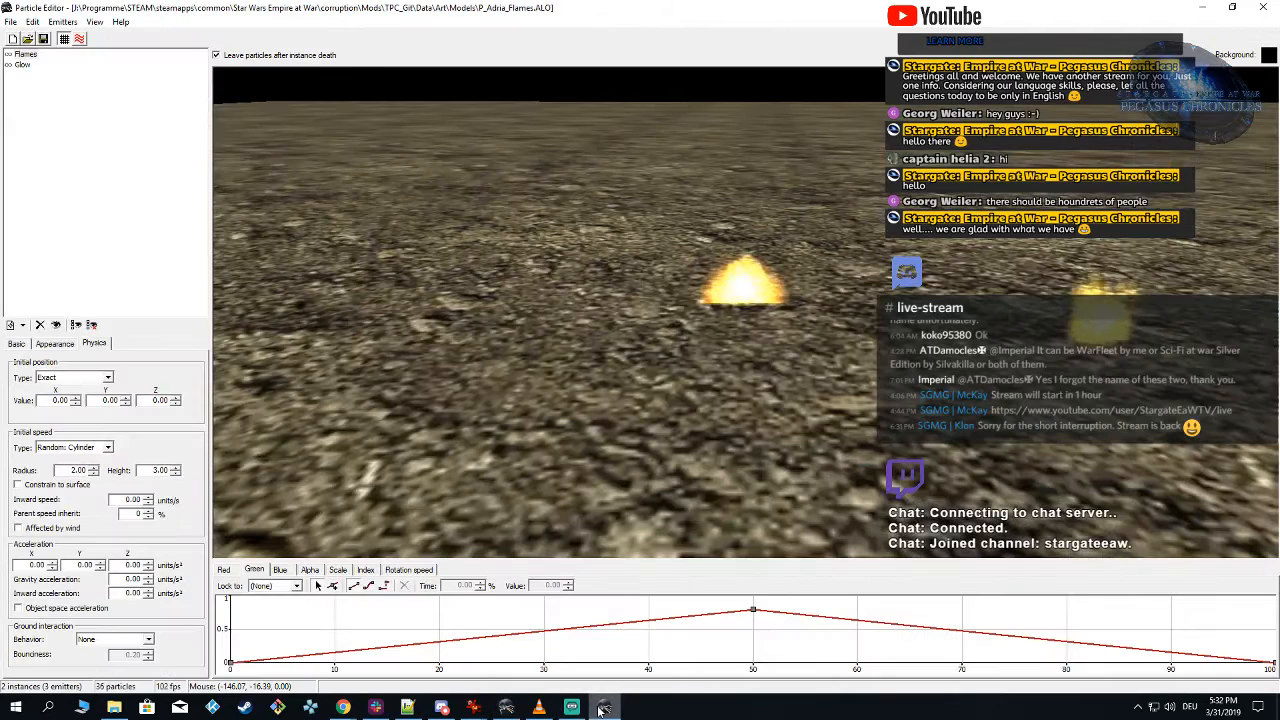
pyautogui.click(18, 344)
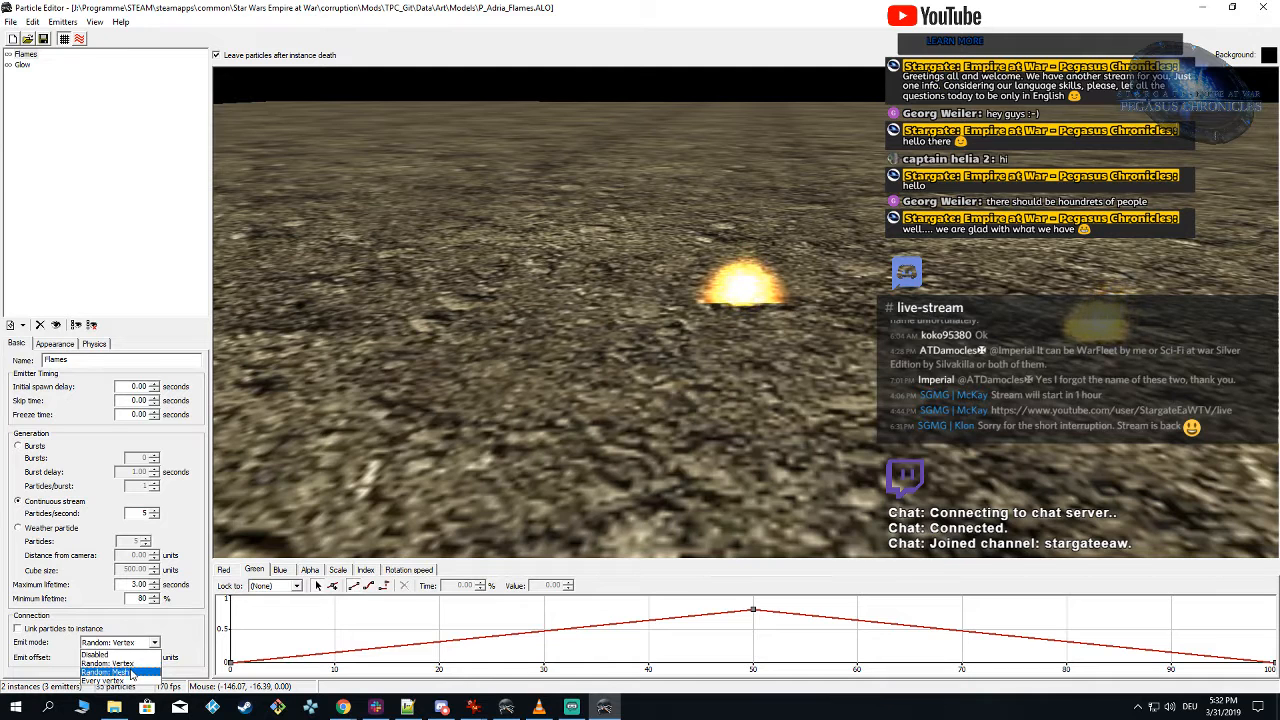
pyautogui.click(131, 672)
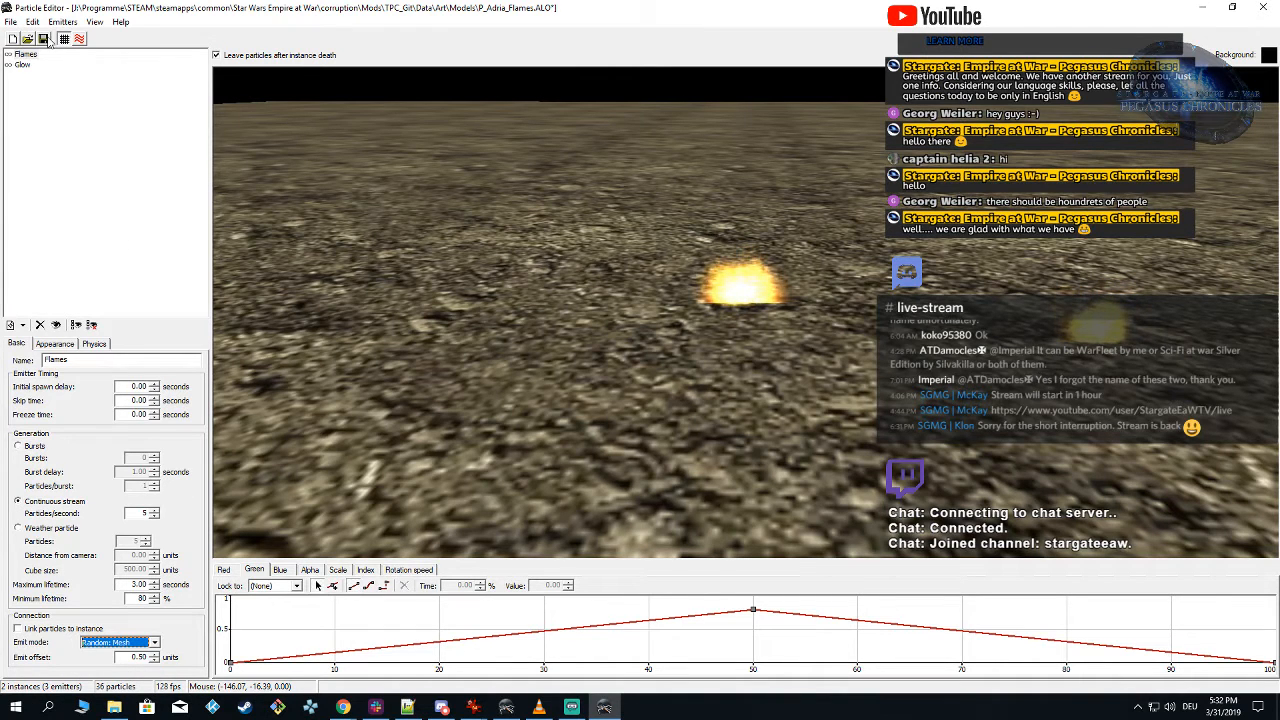
# Step: Switch to Alamo Object Viewer, reload the TPC_Git mod and check how the mesh-emitted flames look on the Adria model
pyautogui.click(505, 708)
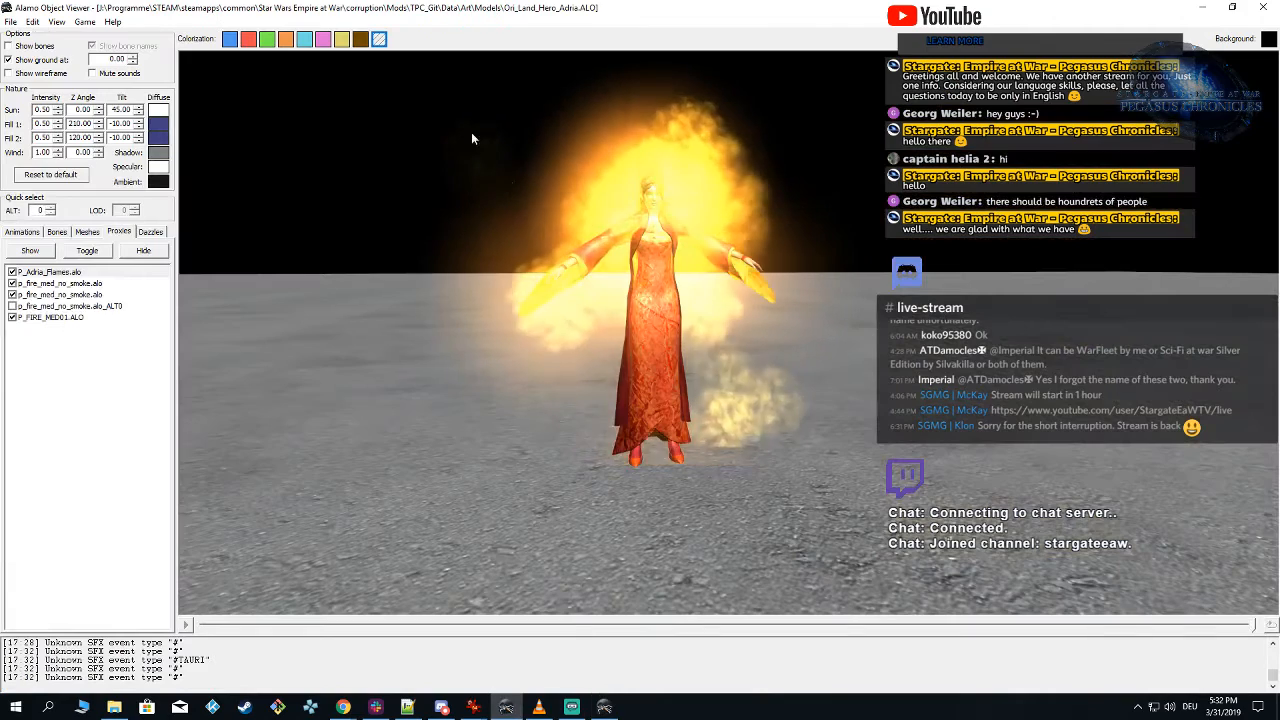
pyautogui.click(84, 21)
pyautogui.moveTo(145, 52)
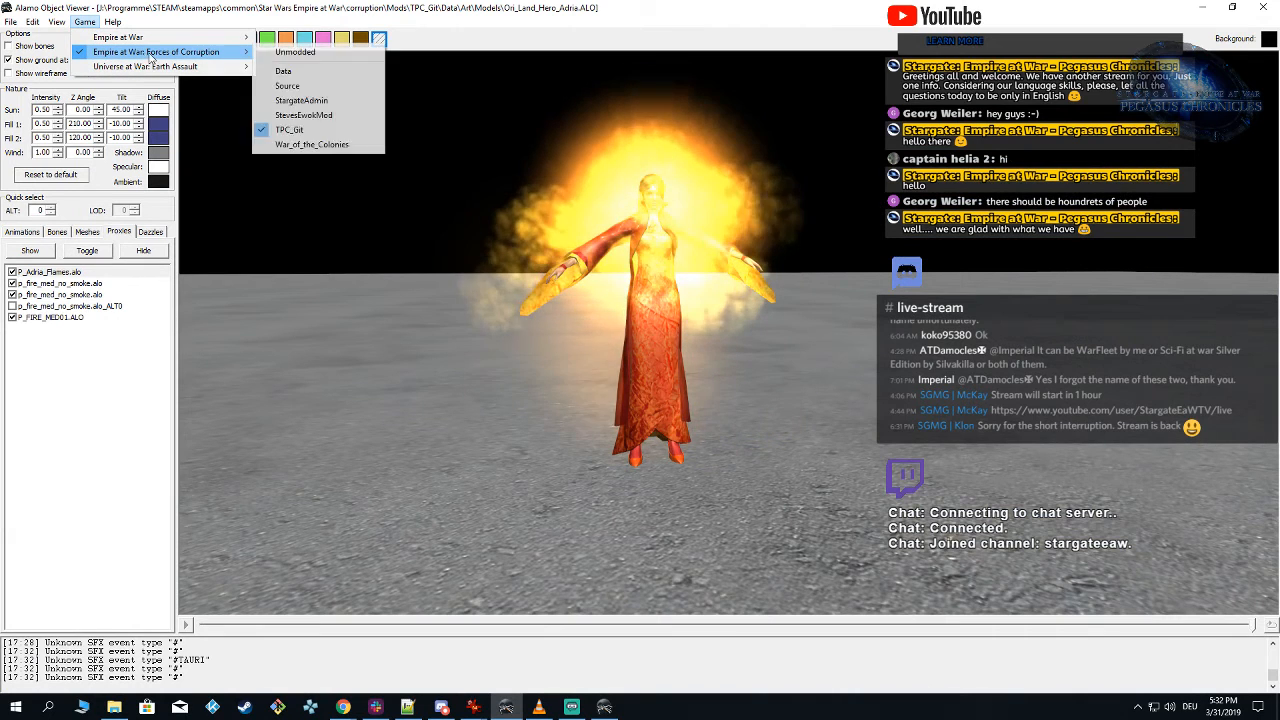
pyautogui.click(333, 135)
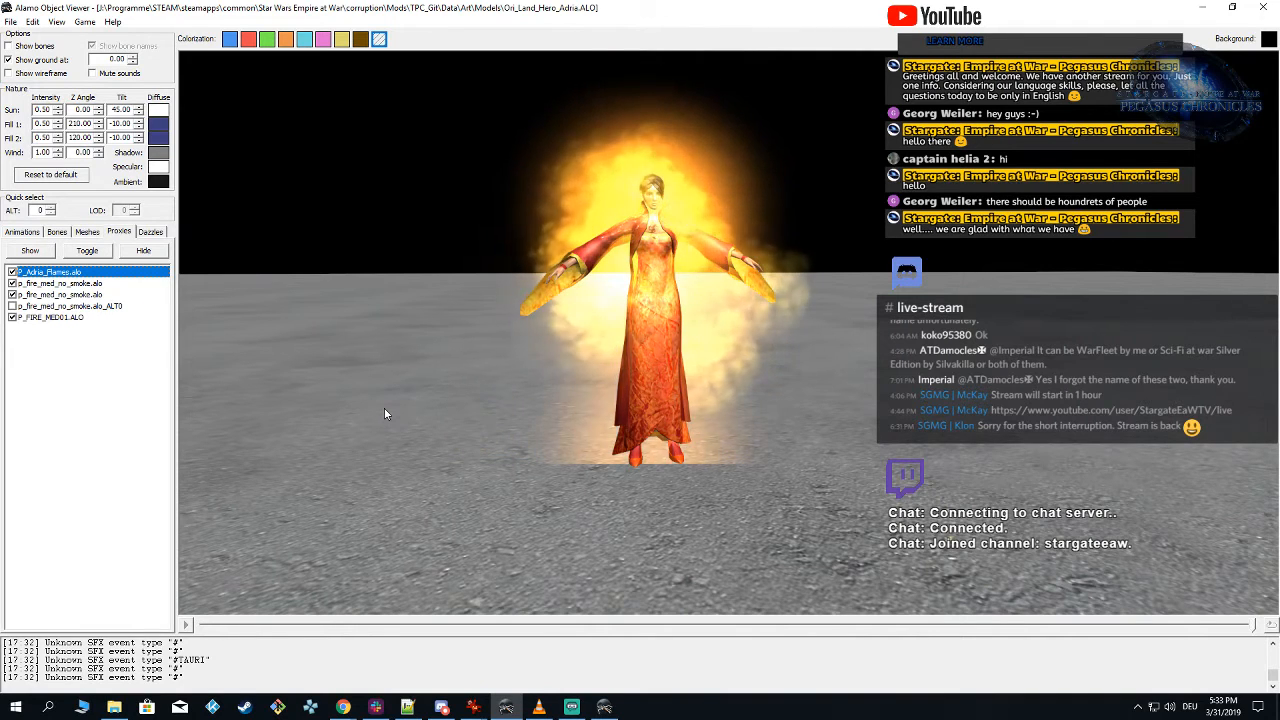
pyautogui.moveTo(928, 473); pyautogui.dragTo(912, 476)
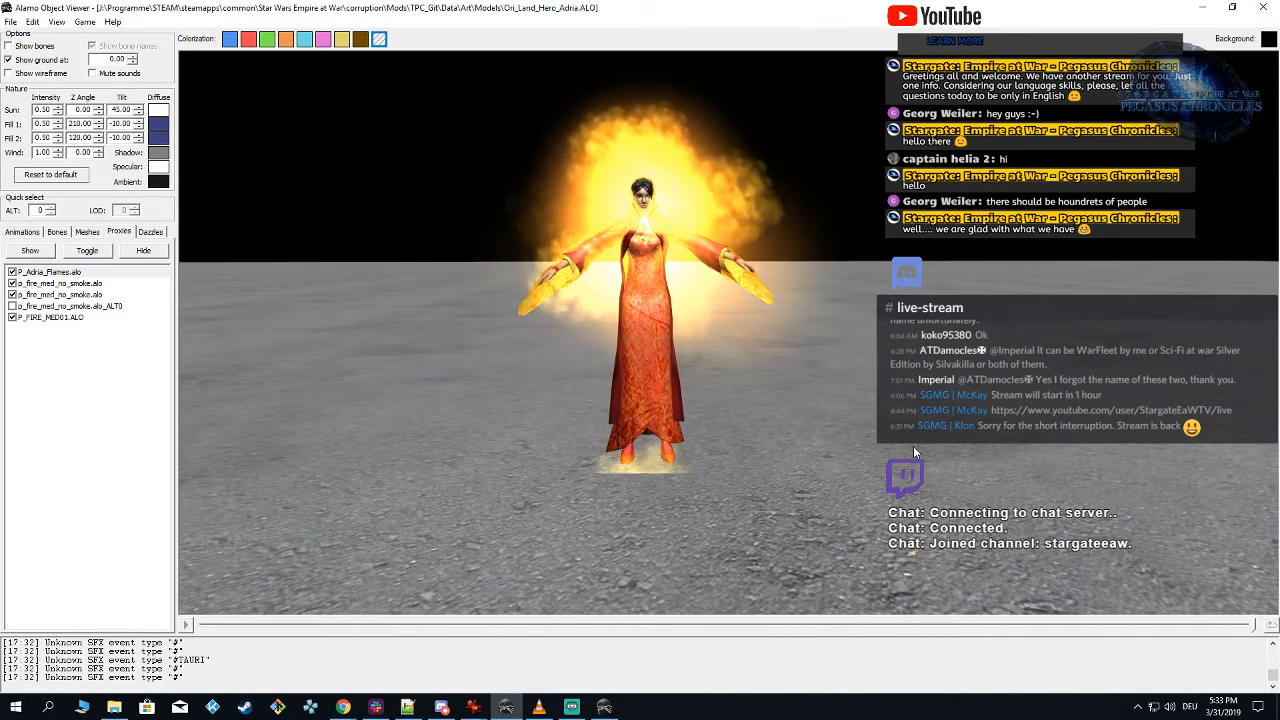
pyautogui.moveTo(912, 476); pyautogui.dragTo(894, 446)
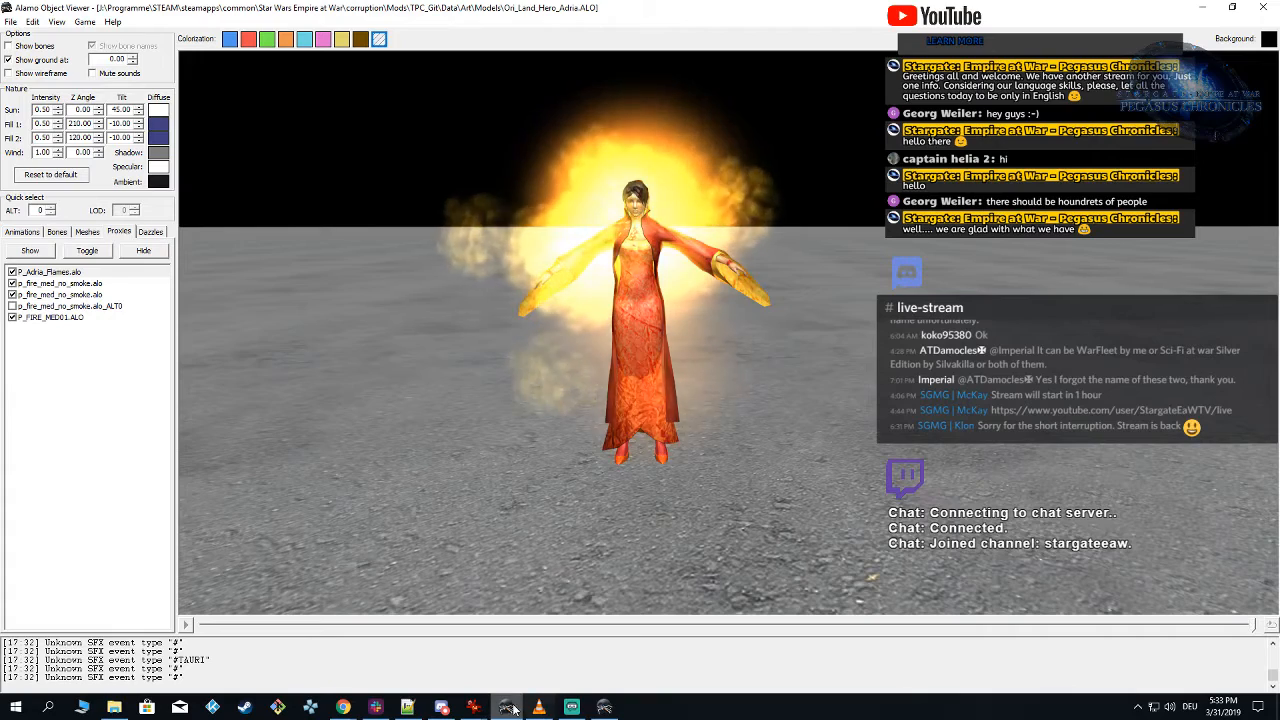
# Step: Switch to Chrome and study the reference images of Adria engulfed in flames
pyautogui.moveTo(343, 707)
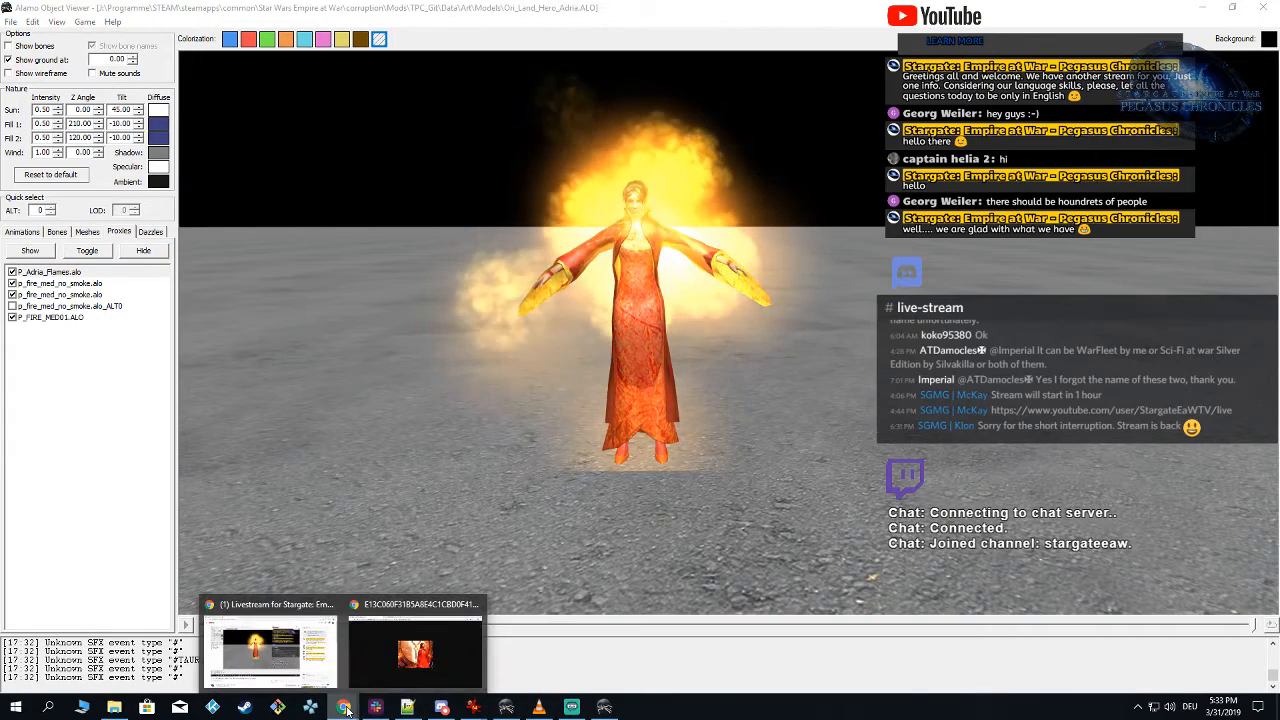
pyautogui.click(388, 660)
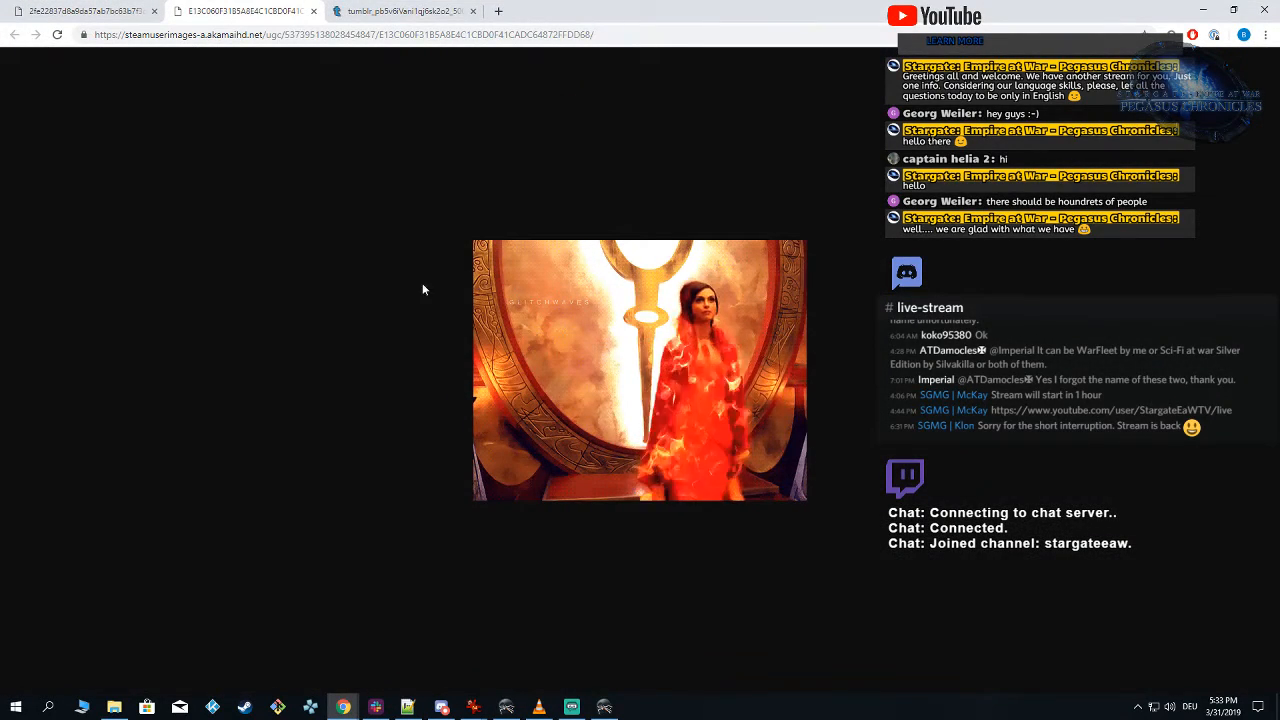
pyautogui.click(430, 11)
pyautogui.click(260, 11)
pyautogui.click(107, 11)
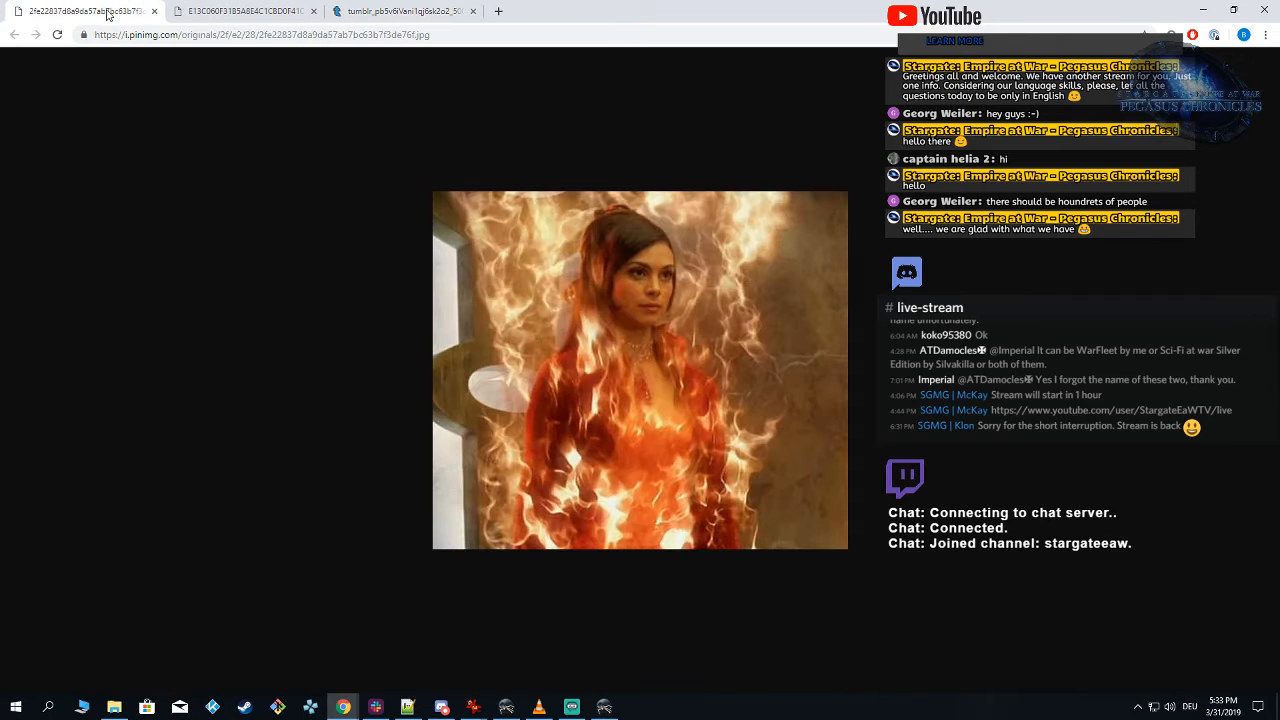
pyautogui.click(259, 12)
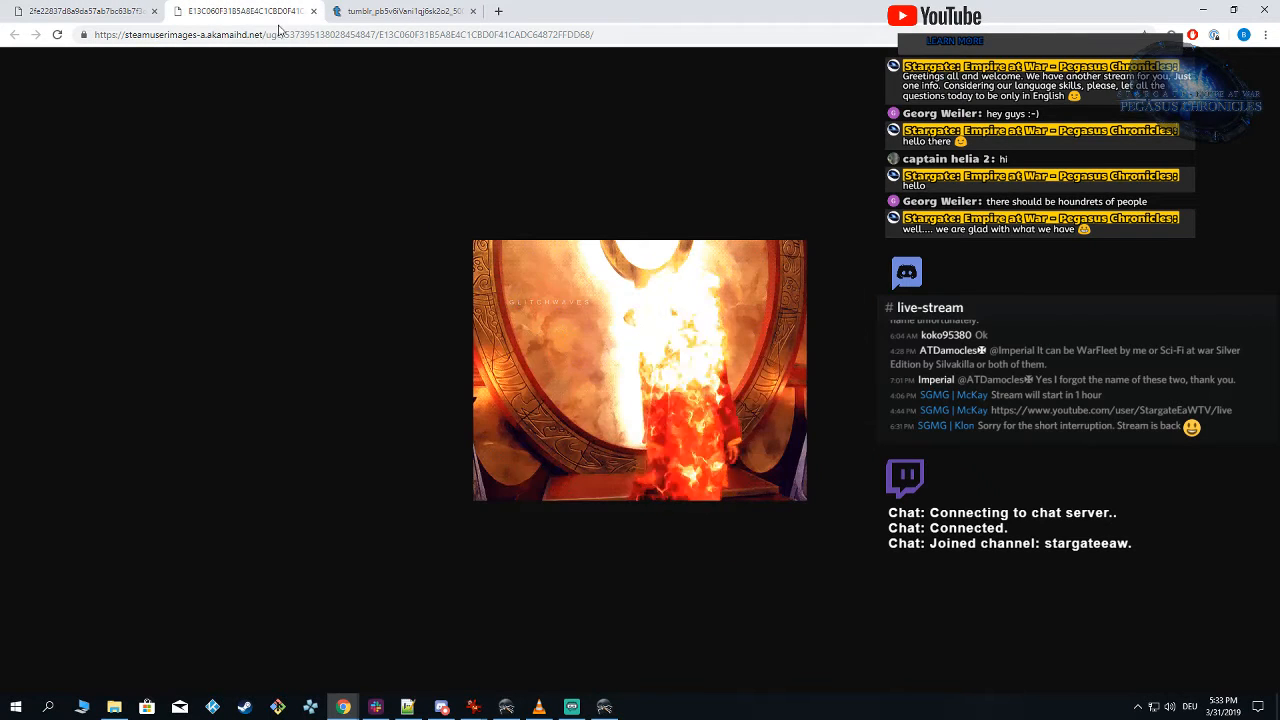
pyautogui.moveTo(606, 710)
pyautogui.click(615, 686)
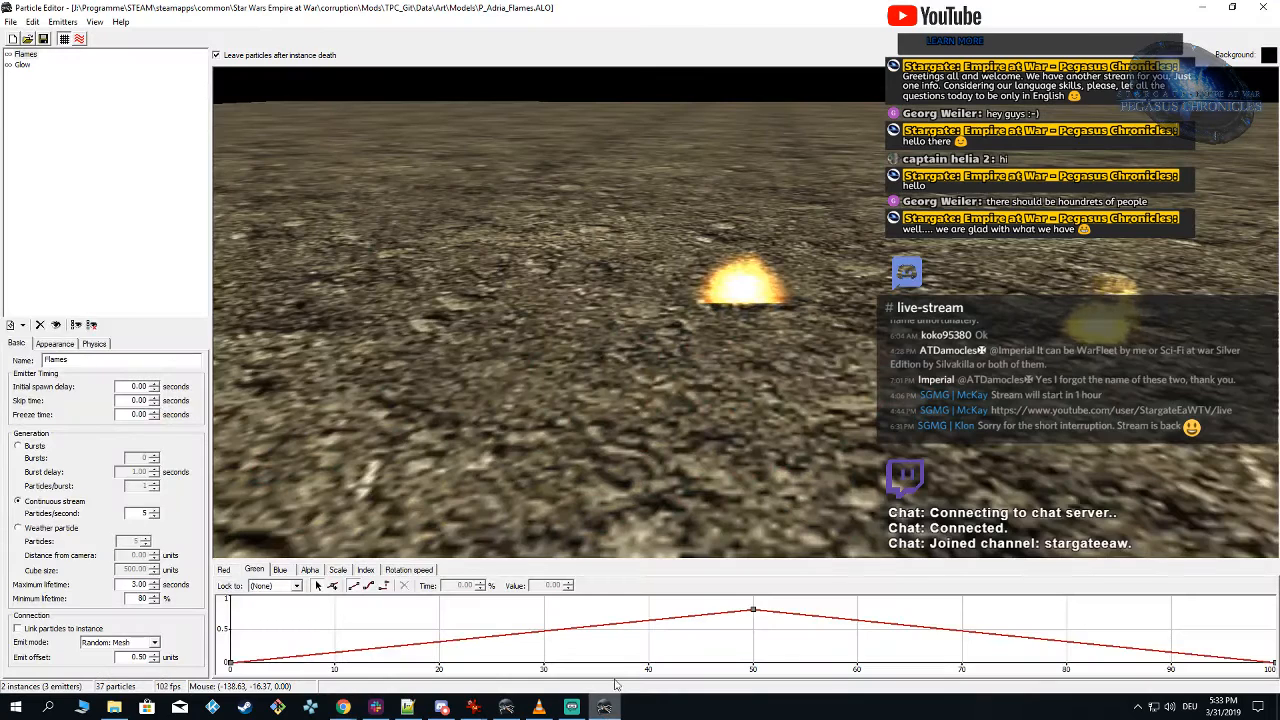
pyautogui.click(613, 708)
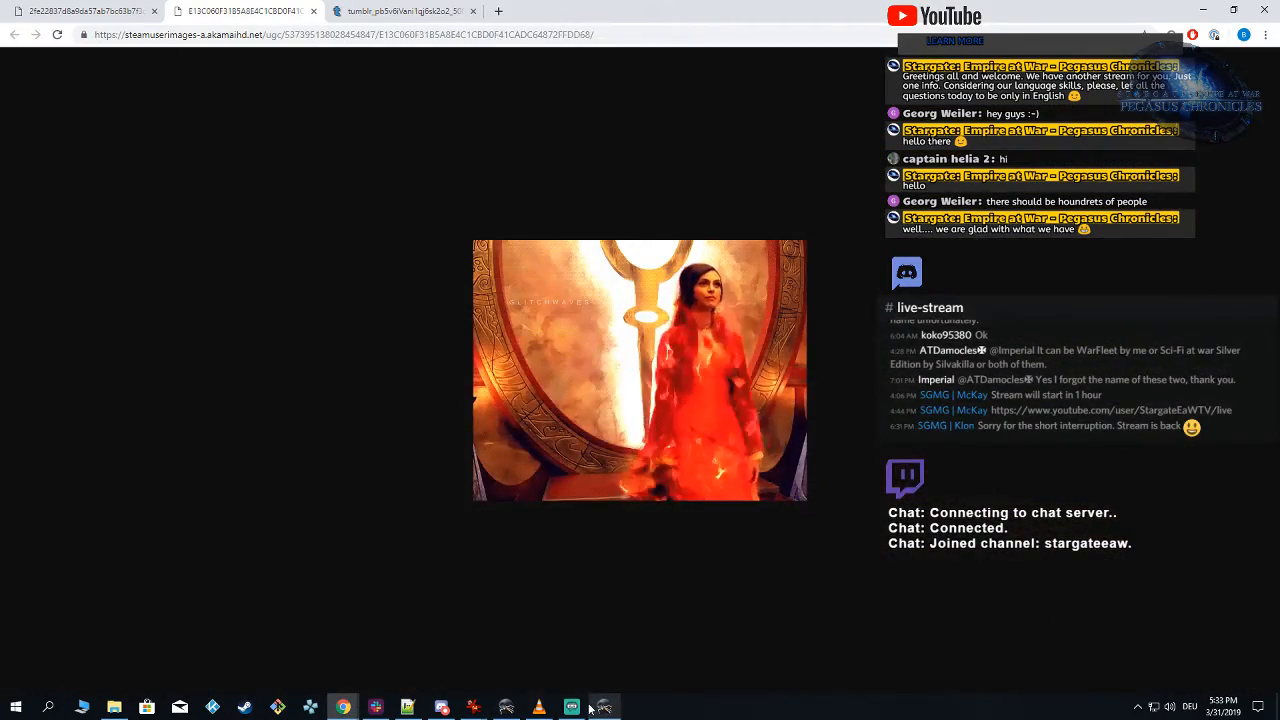
# Step: Return to Alamo Object Viewer and compare the Adria model's flames with the references from farther away
pyautogui.click(506, 708)
pyautogui.moveTo(631, 446); pyautogui.dragTo(660, 438, button='right')
pyautogui.scroll(-3, 661, 438)
pyautogui.moveTo(750, 497); pyautogui.dragTo(723, 500, button='right')
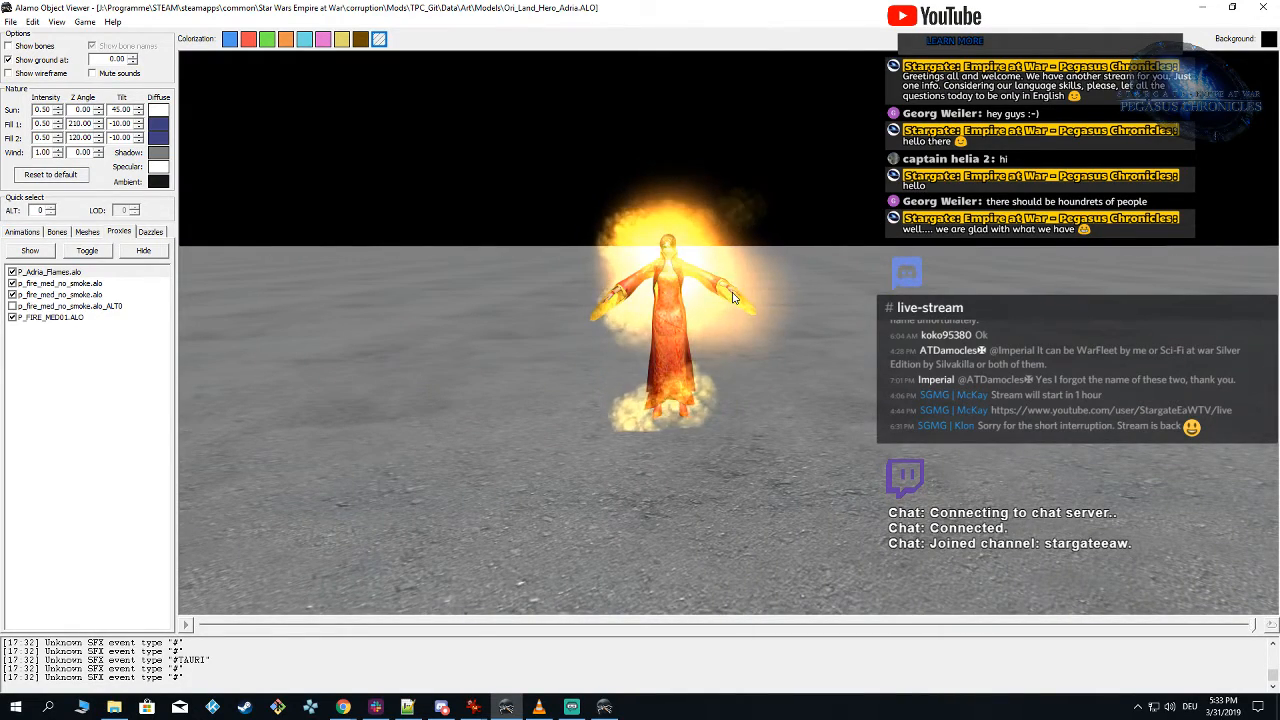
# Step: Play the MOVE_00 animation on the Adria model and check how the flames look from several angles while she walks
pyautogui.moveTo(782, 492); pyautogui.dragTo(806, 423, button='right')
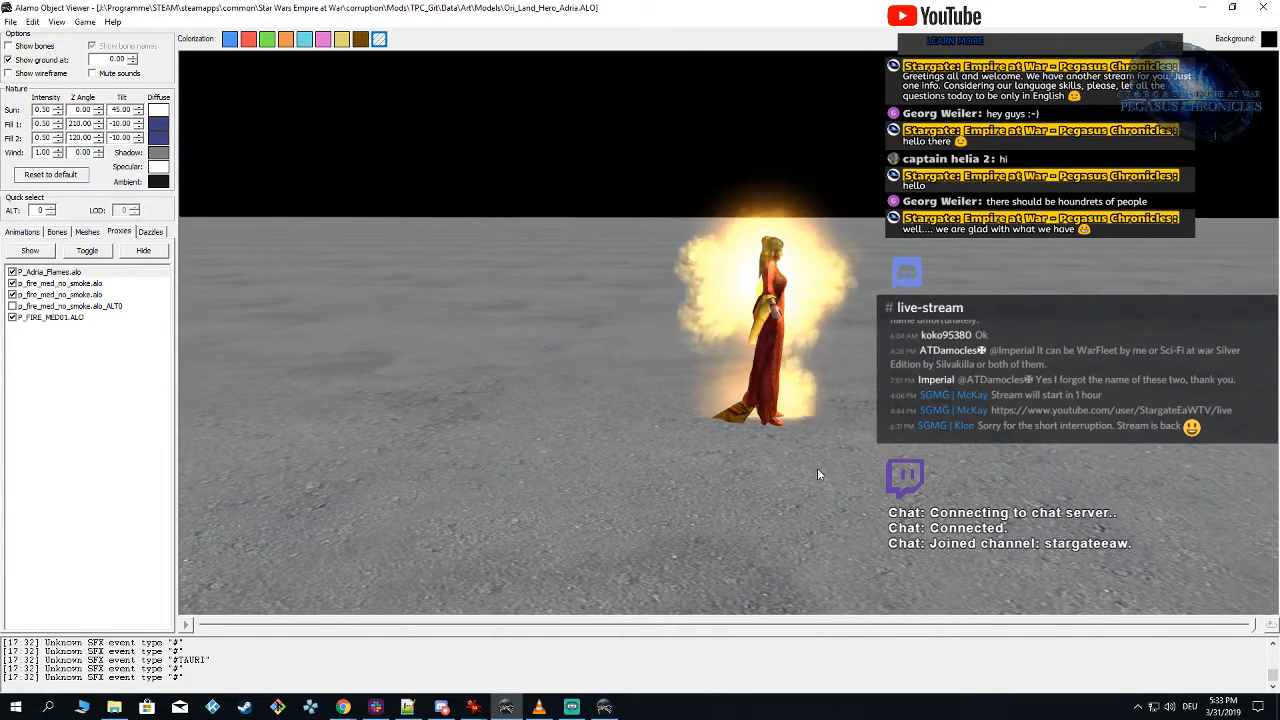
pyautogui.moveTo(817, 470); pyautogui.dragTo(729, 466, button='right')
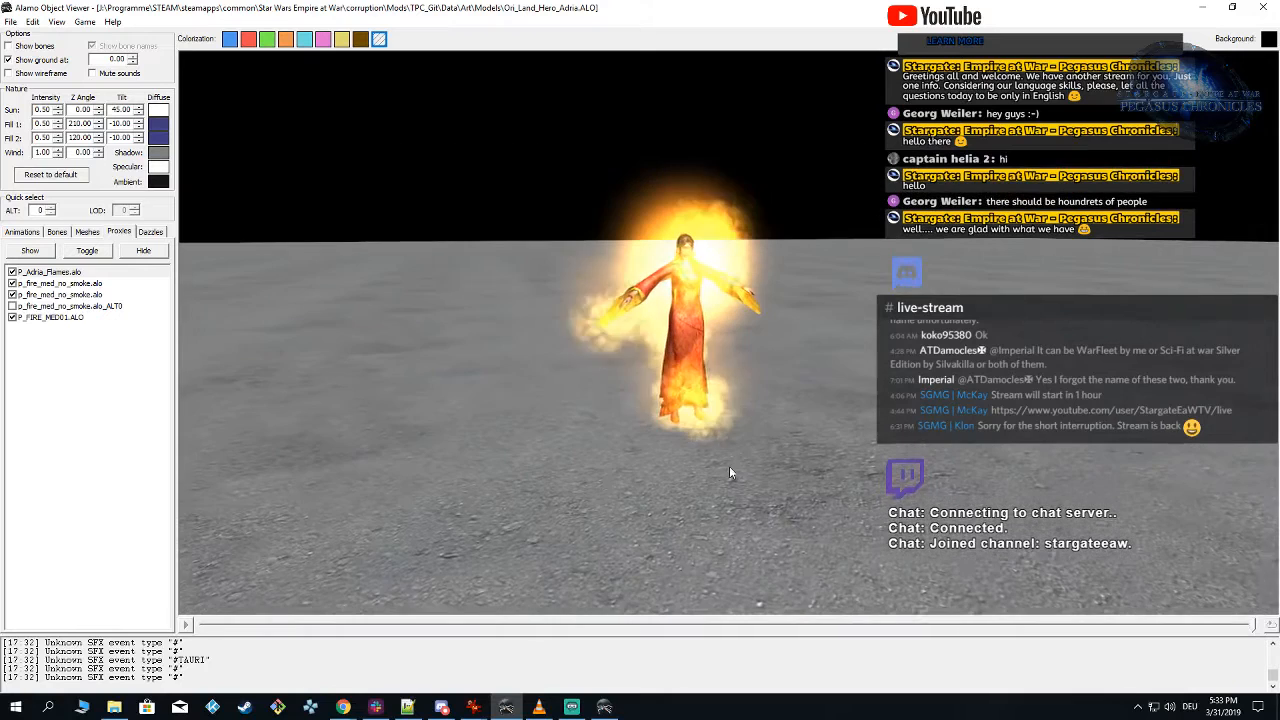
pyautogui.click(34, 234)
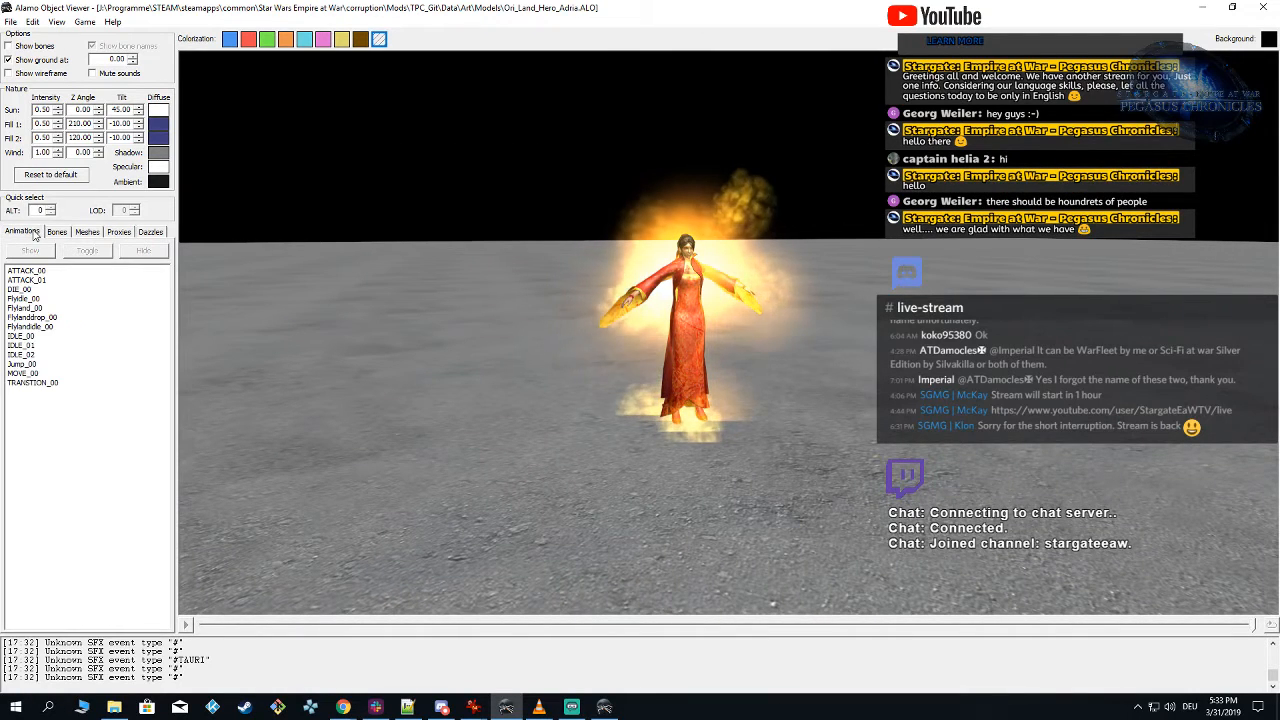
pyautogui.click(33, 374)
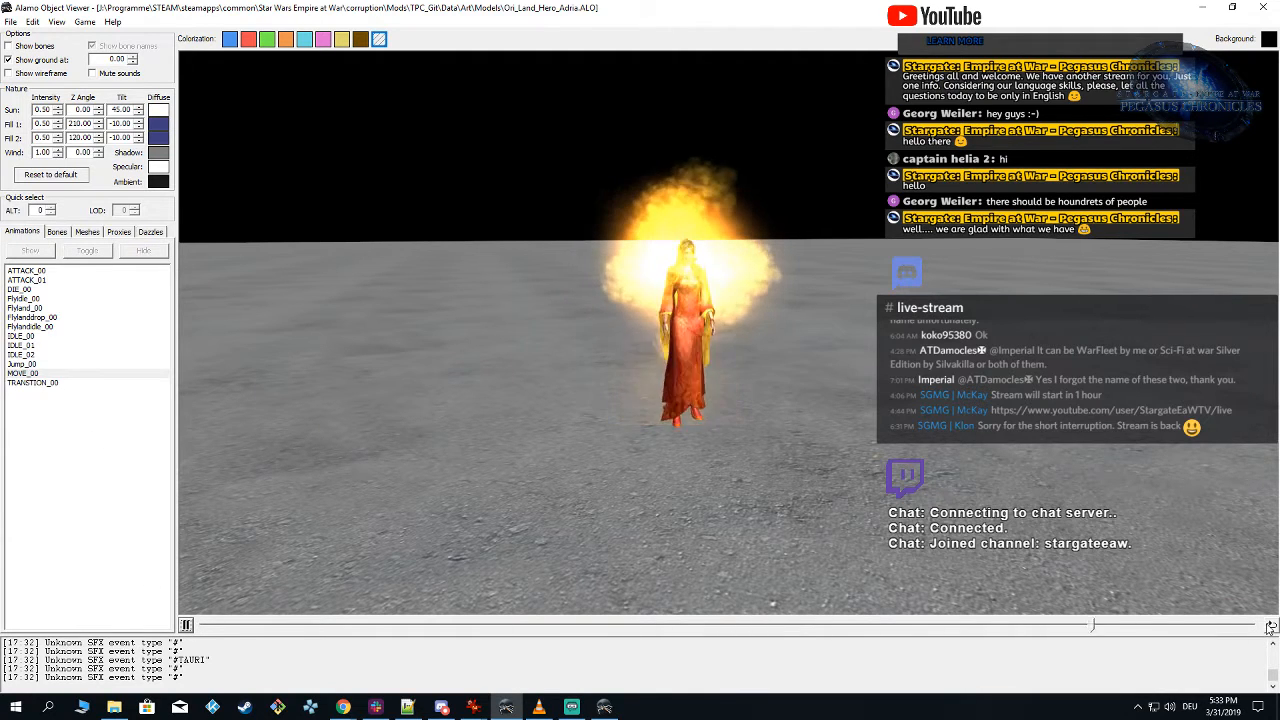
pyautogui.moveTo(451, 460); pyautogui.dragTo(526, 468)
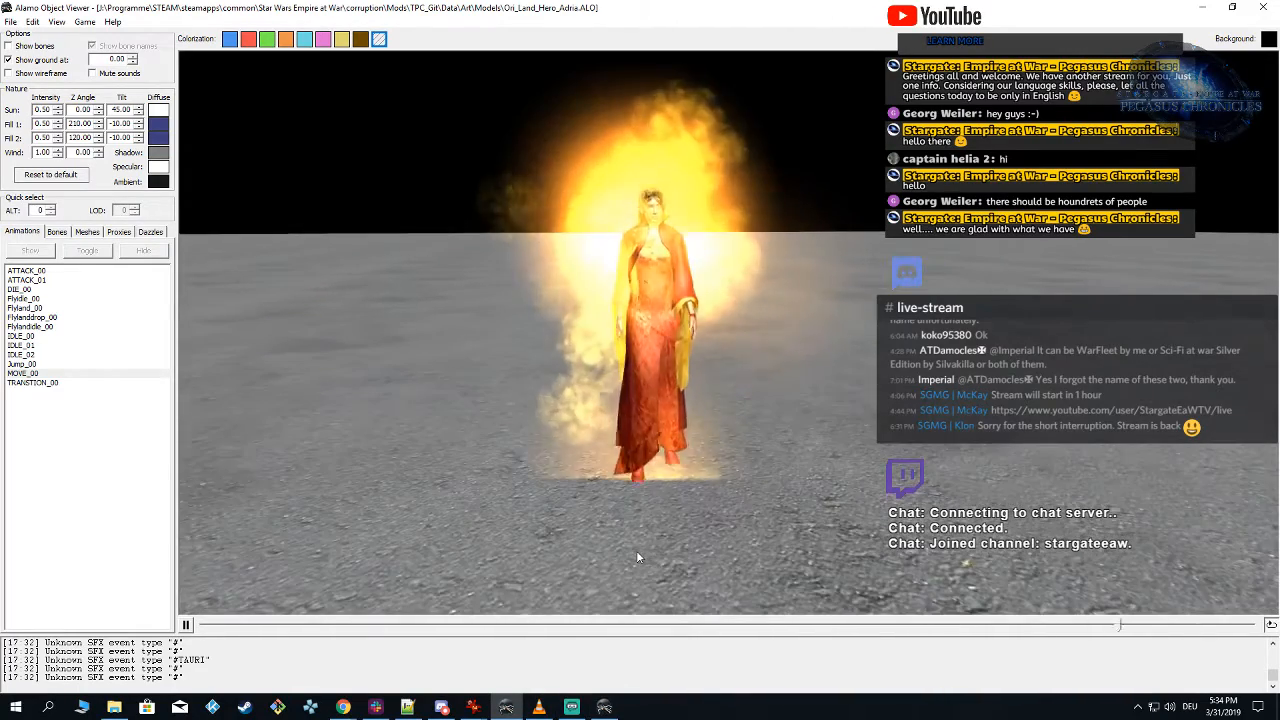
# Step: Switch to Particle Editor and set the Flames emitter's scale curve to start at 5 and end at 2
pyautogui.click(601, 707)
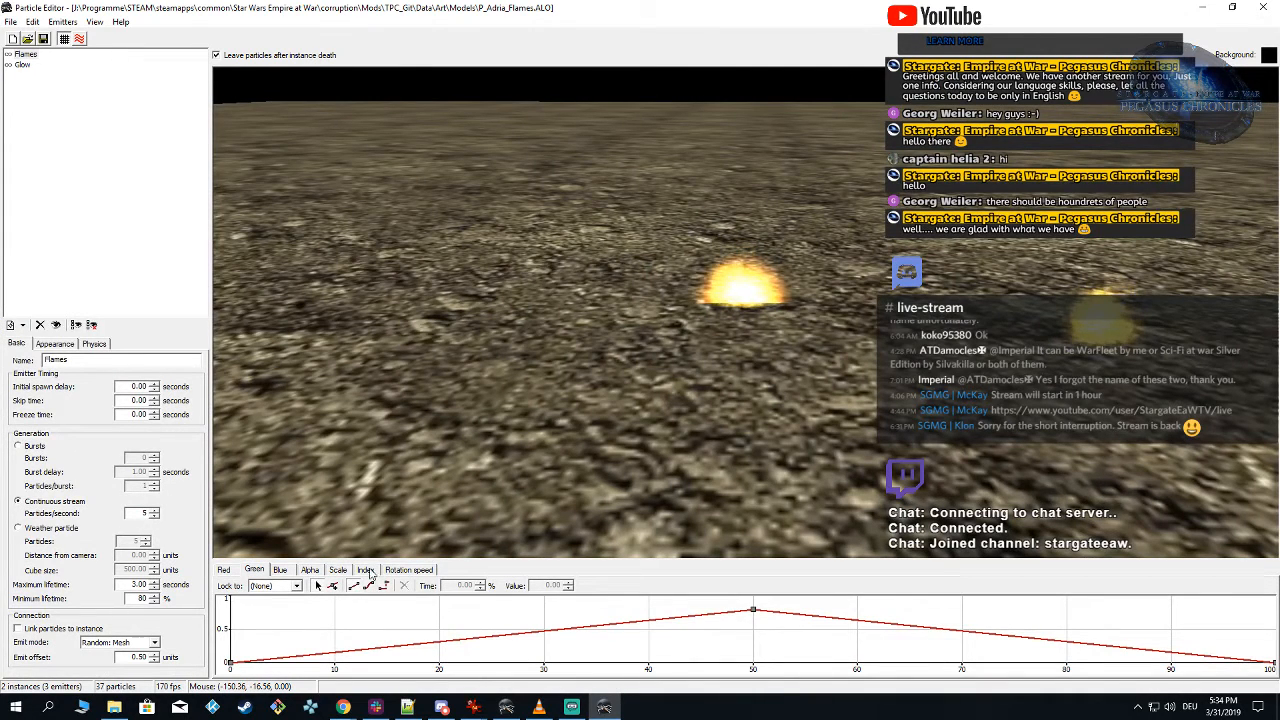
pyautogui.click(339, 570)
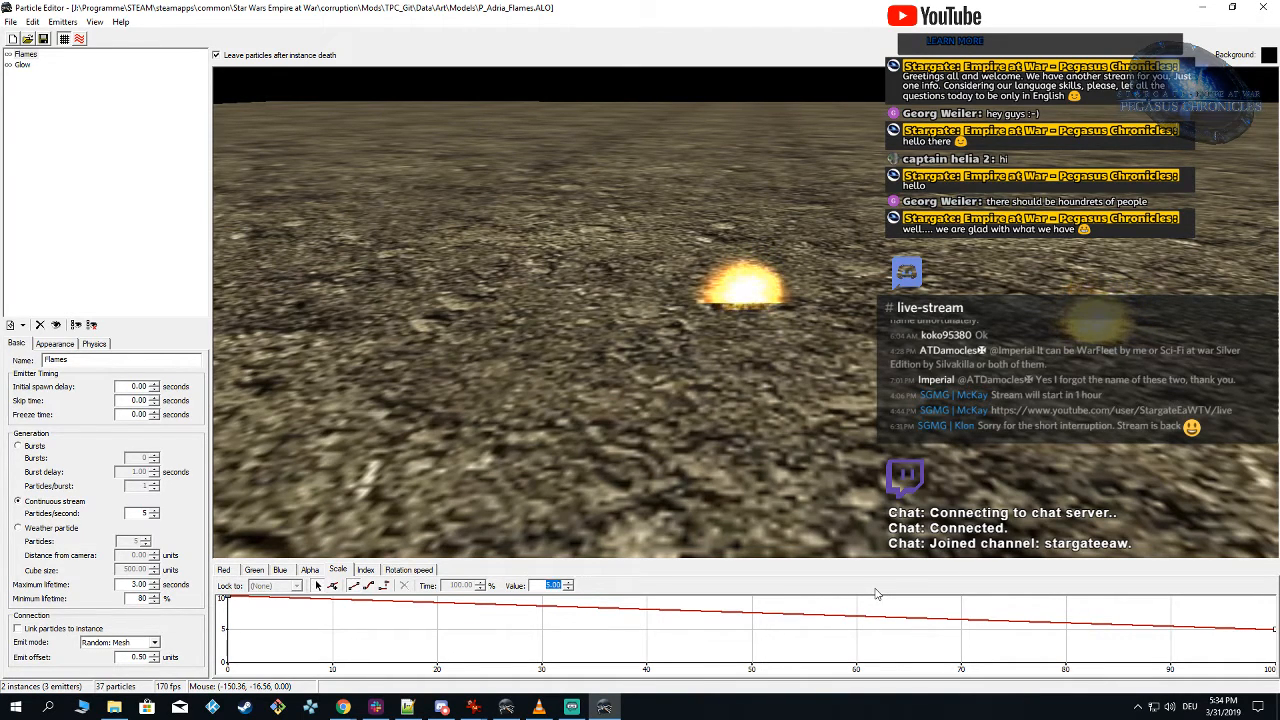
pyautogui.write('1')
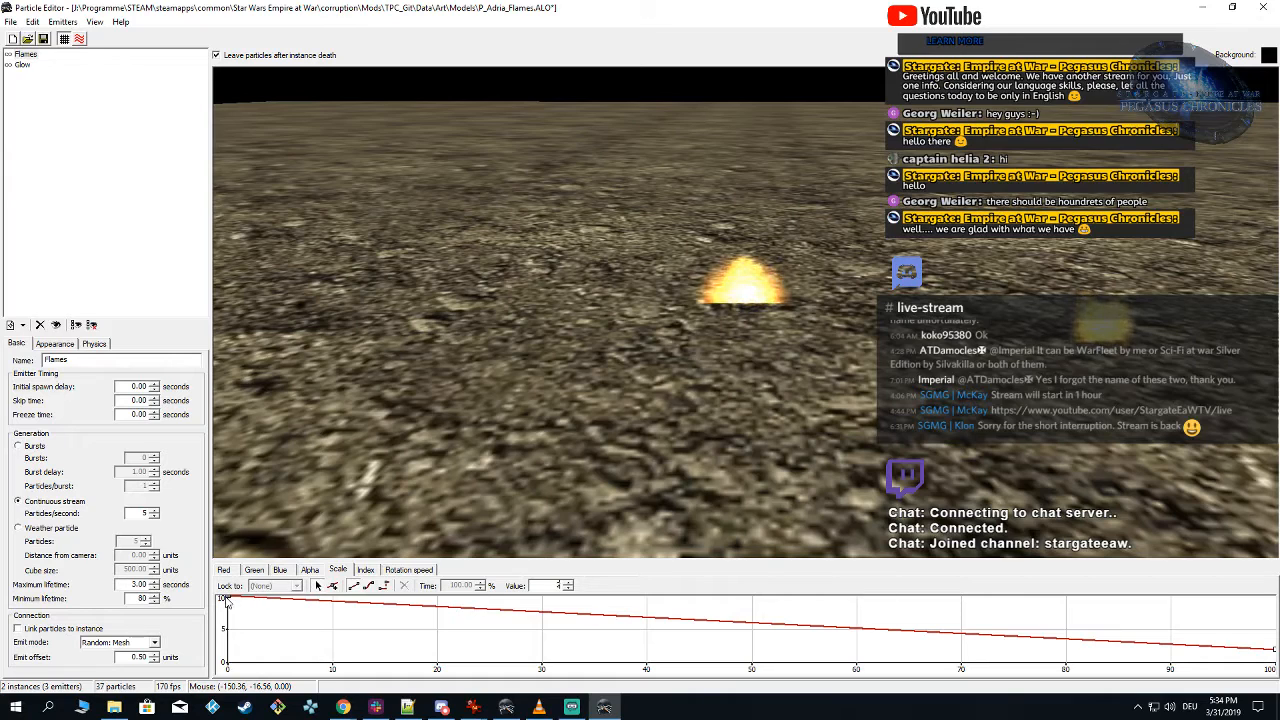
pyautogui.click(227, 600)
pyautogui.moveTo(545, 586); pyautogui.dragTo(737, 586)
pyautogui.write('5')
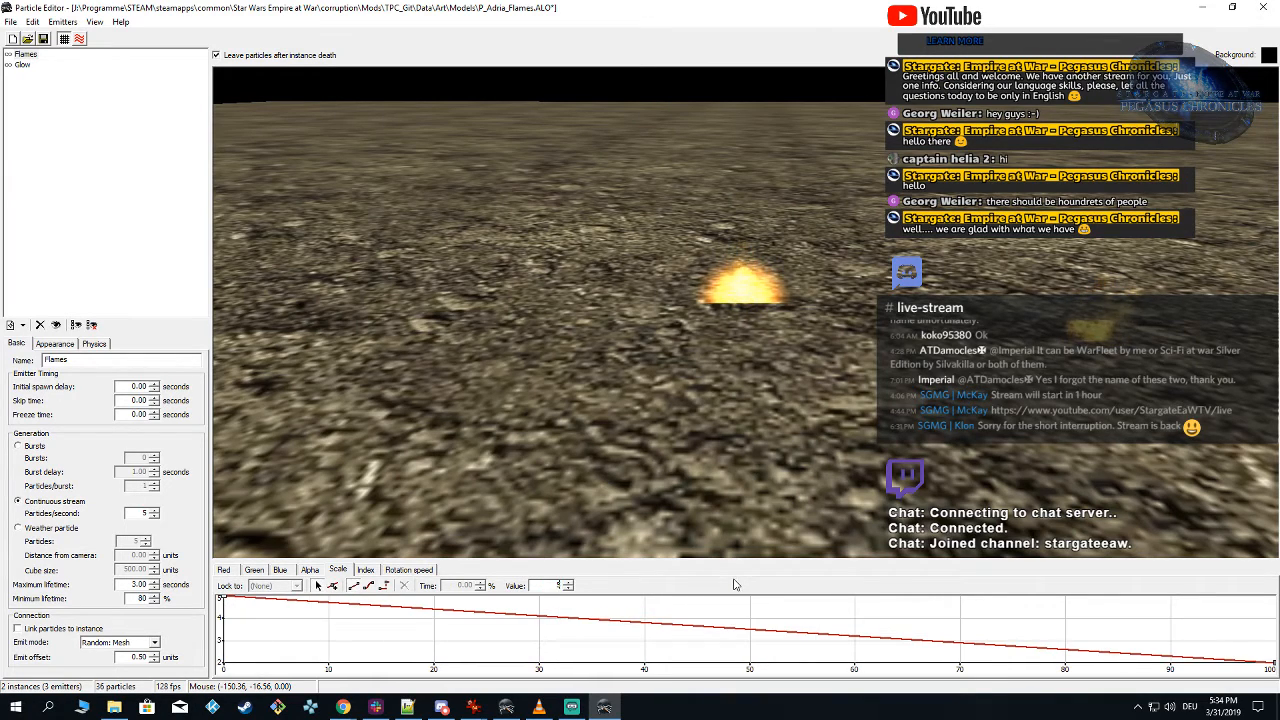
# Step: Set the Flames emitter's scale curve to end at 0 and start at 3
pyautogui.moveTo(1160, 455); pyautogui.dragTo(814, 455)
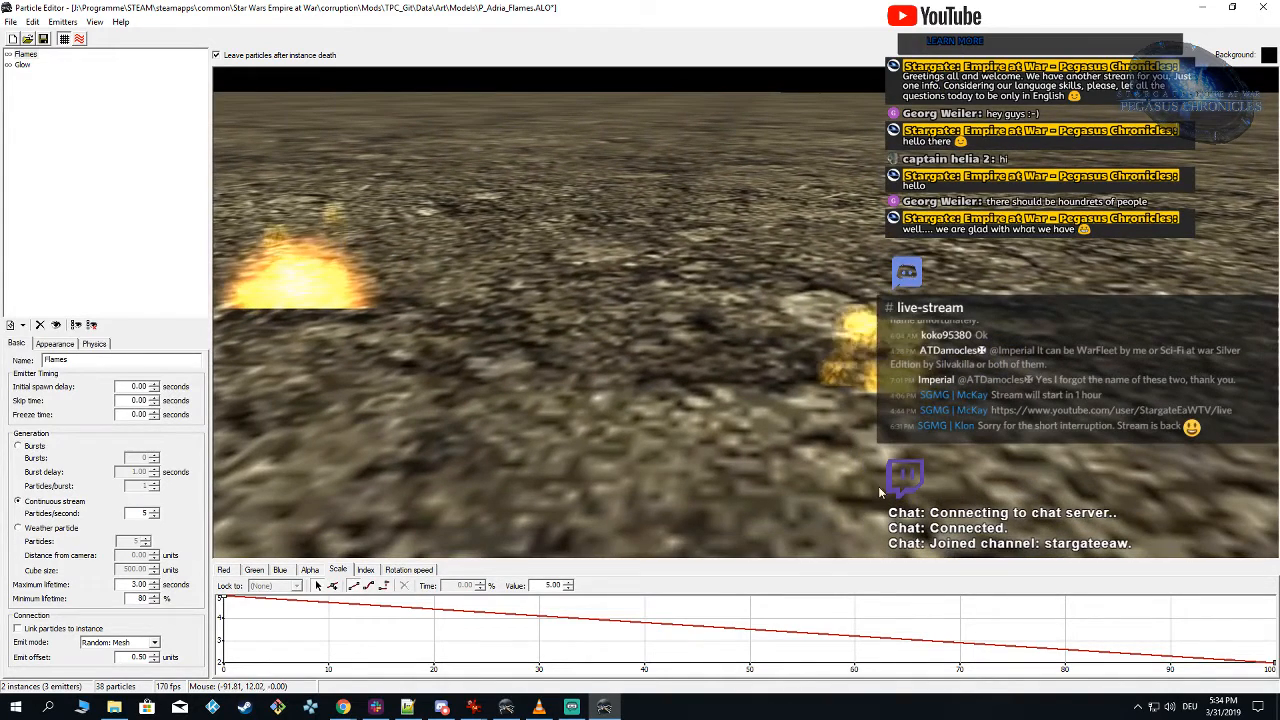
pyautogui.click(1270, 661)
pyautogui.moveTo(543, 586); pyautogui.dragTo(640, 586)
pyautogui.write('0')
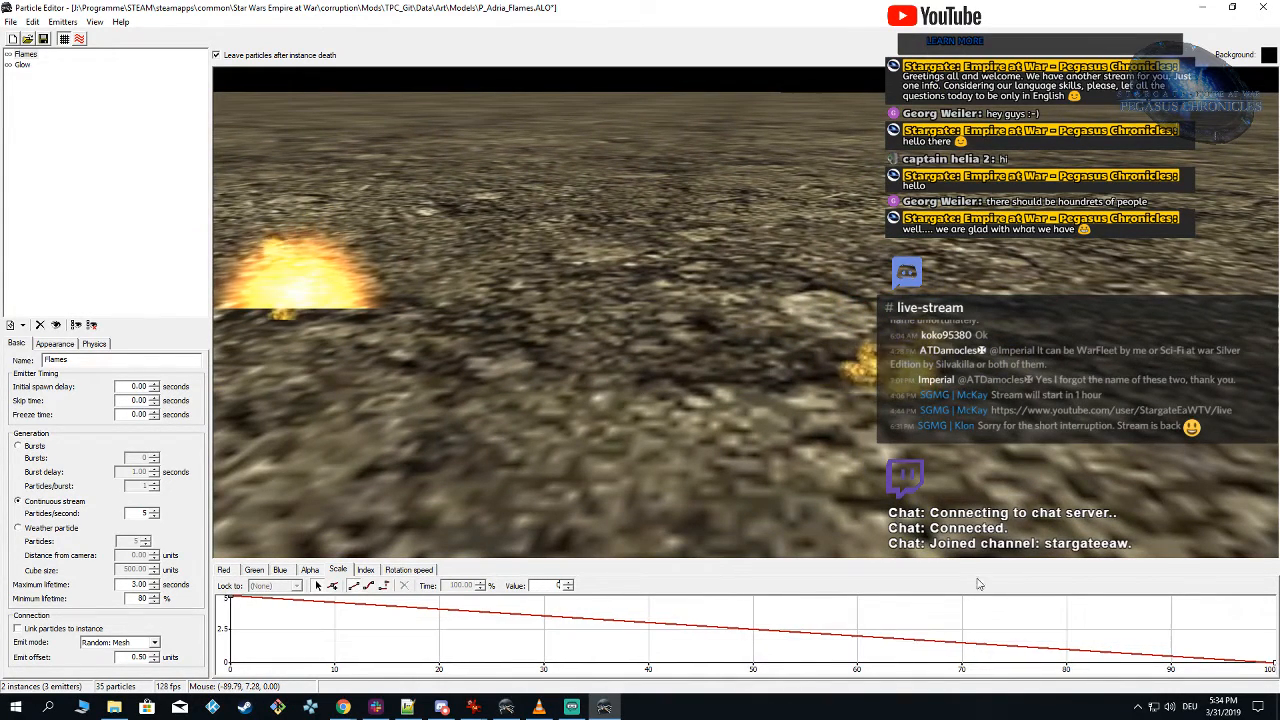
pyautogui.click(229, 598)
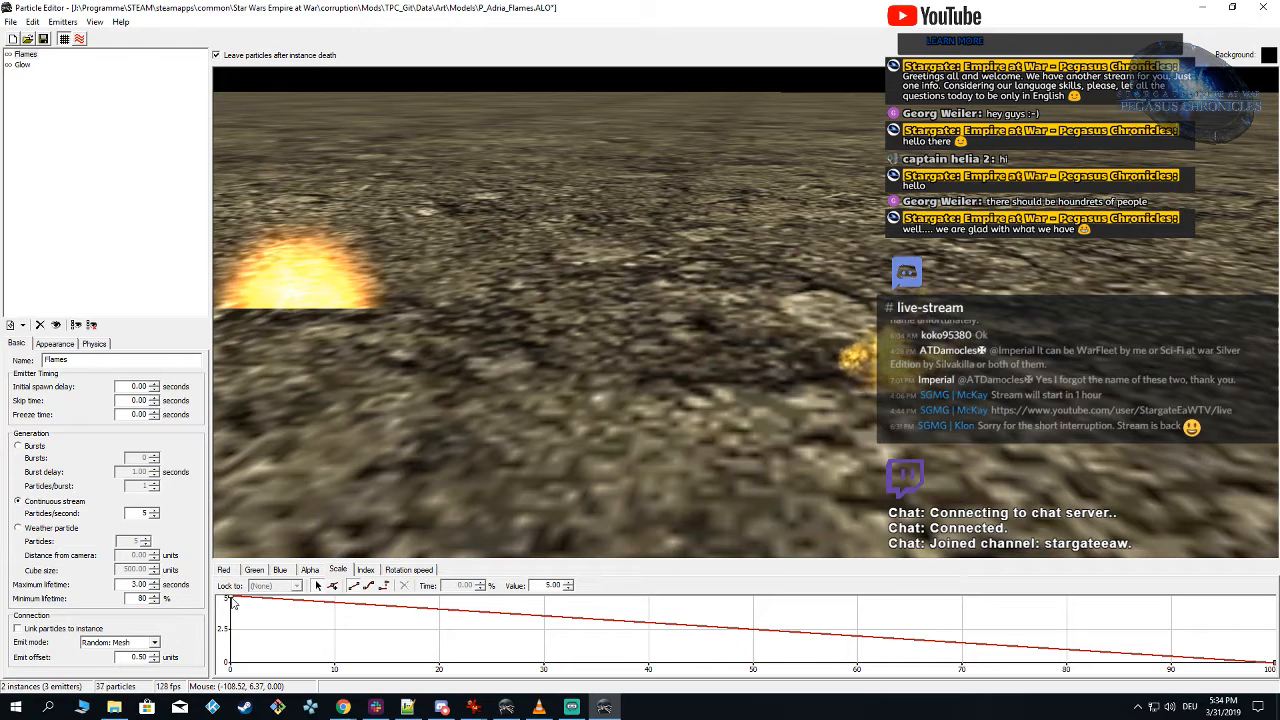
pyautogui.moveTo(543, 586); pyautogui.dragTo(640, 586)
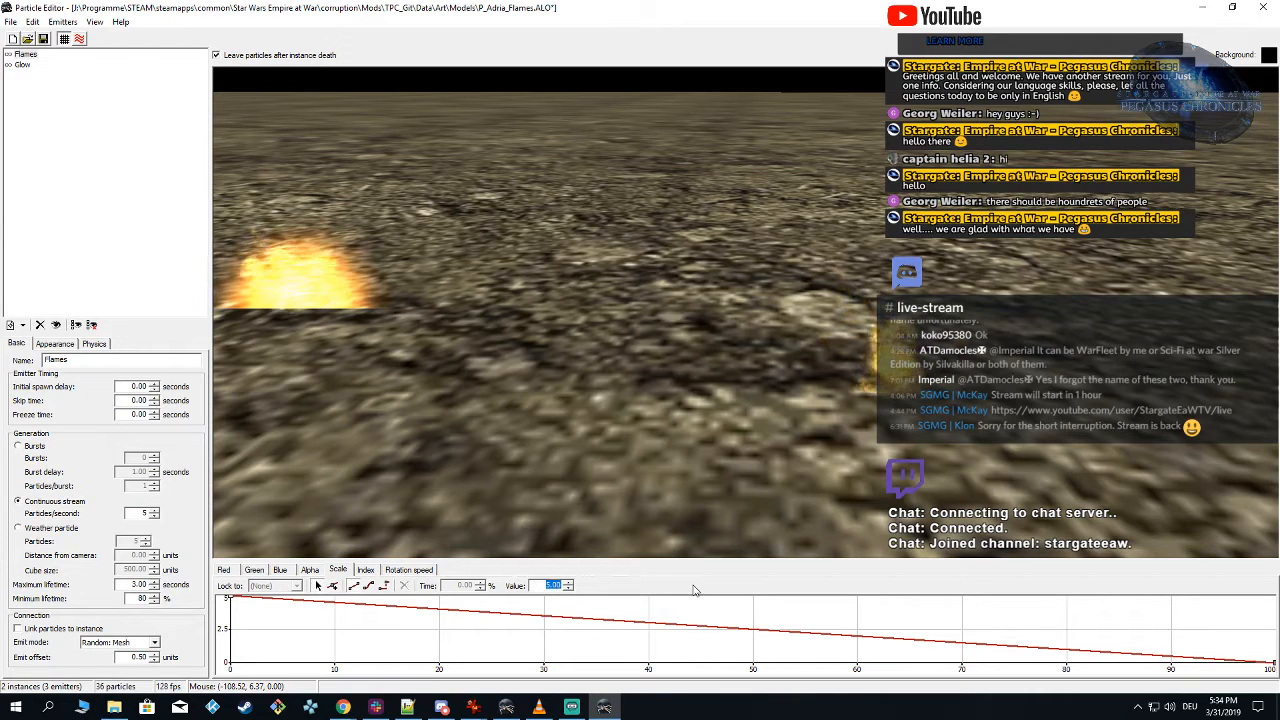
pyautogui.write('3')
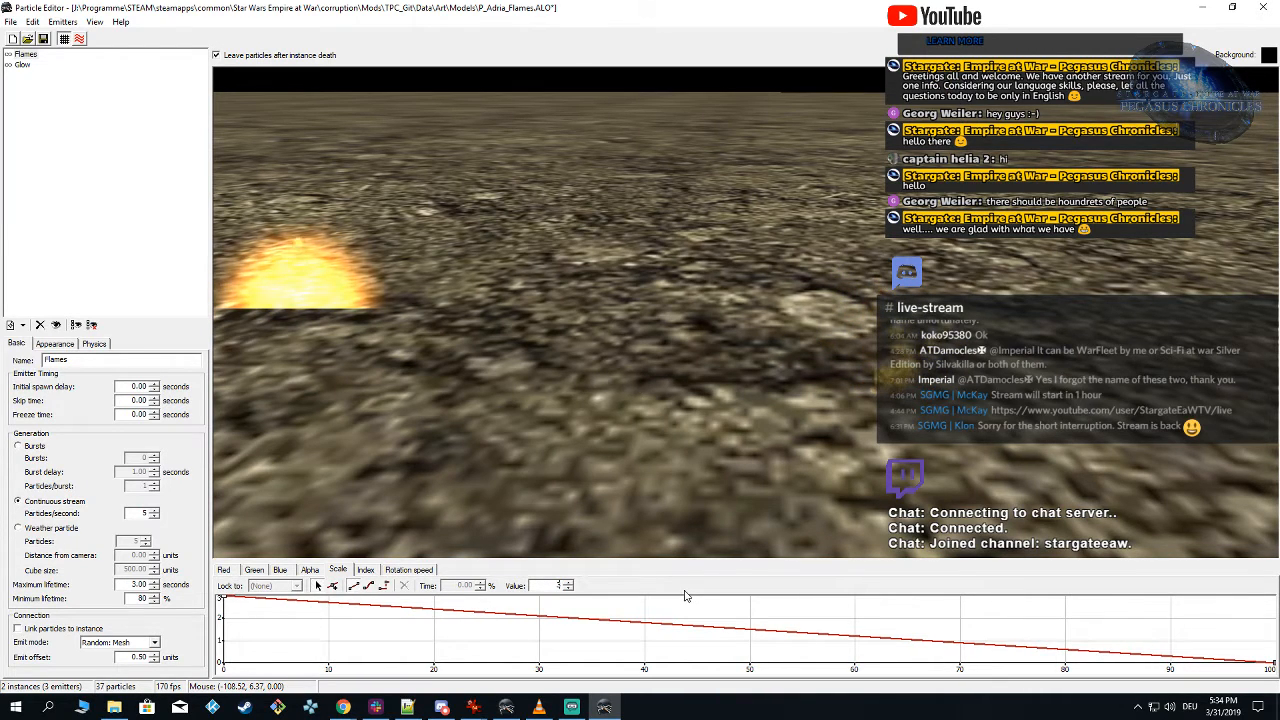
pyautogui.moveTo(594, 509); pyautogui.dragTo(422, 496)
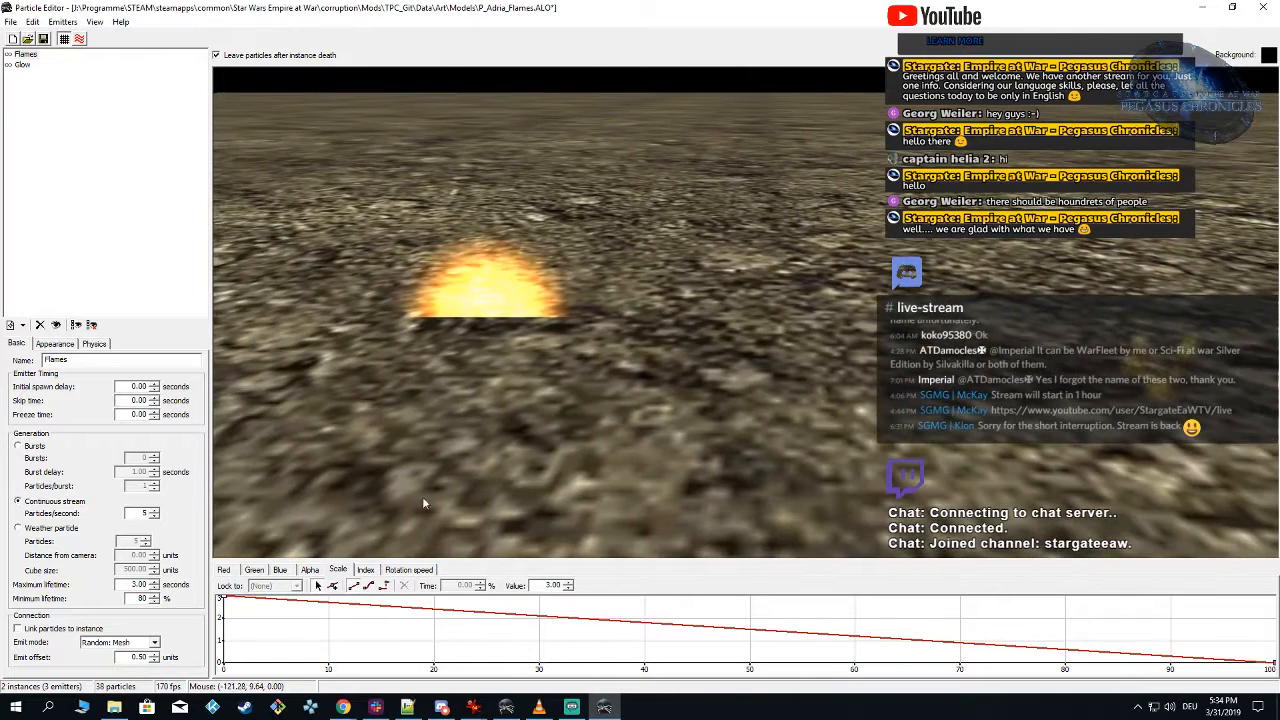
# Step: Set the Flames emitter's initial speed cylinder to a radius of 0.5 and a height of 1
pyautogui.click(94, 343)
pyautogui.moveTo(69, 470); pyautogui.dragTo(363, 463)
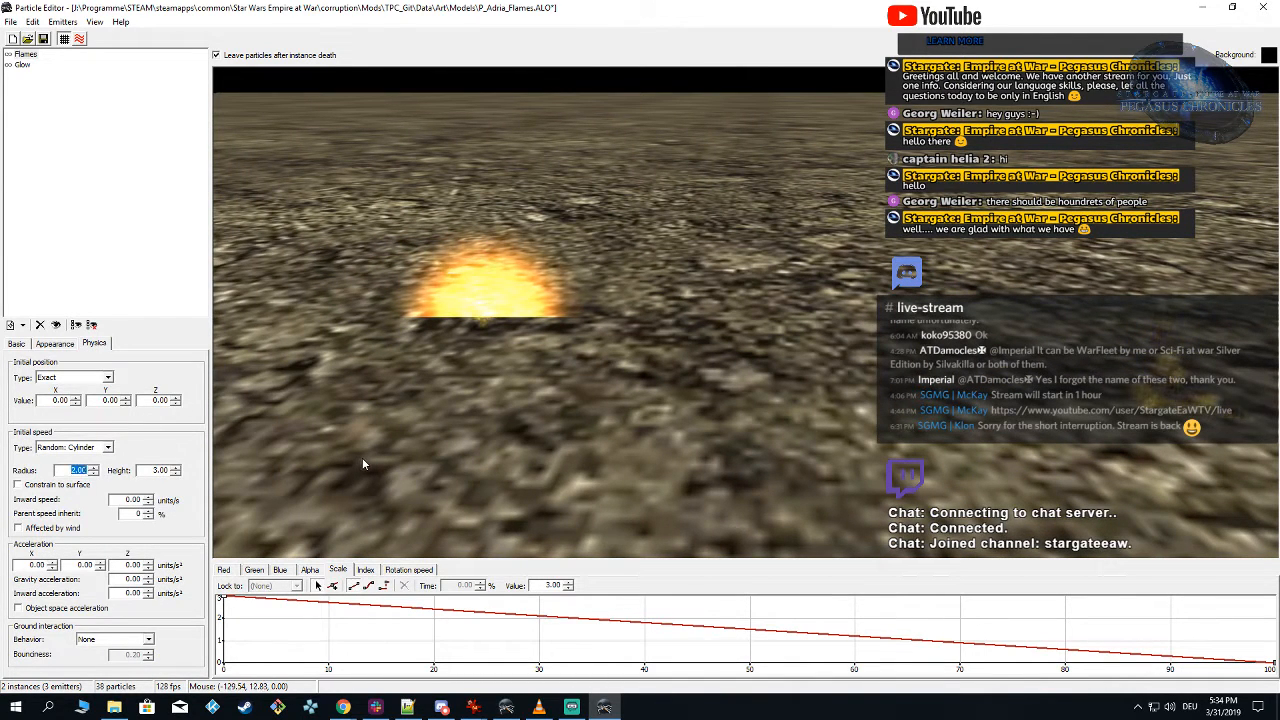
pyautogui.write('0.5')
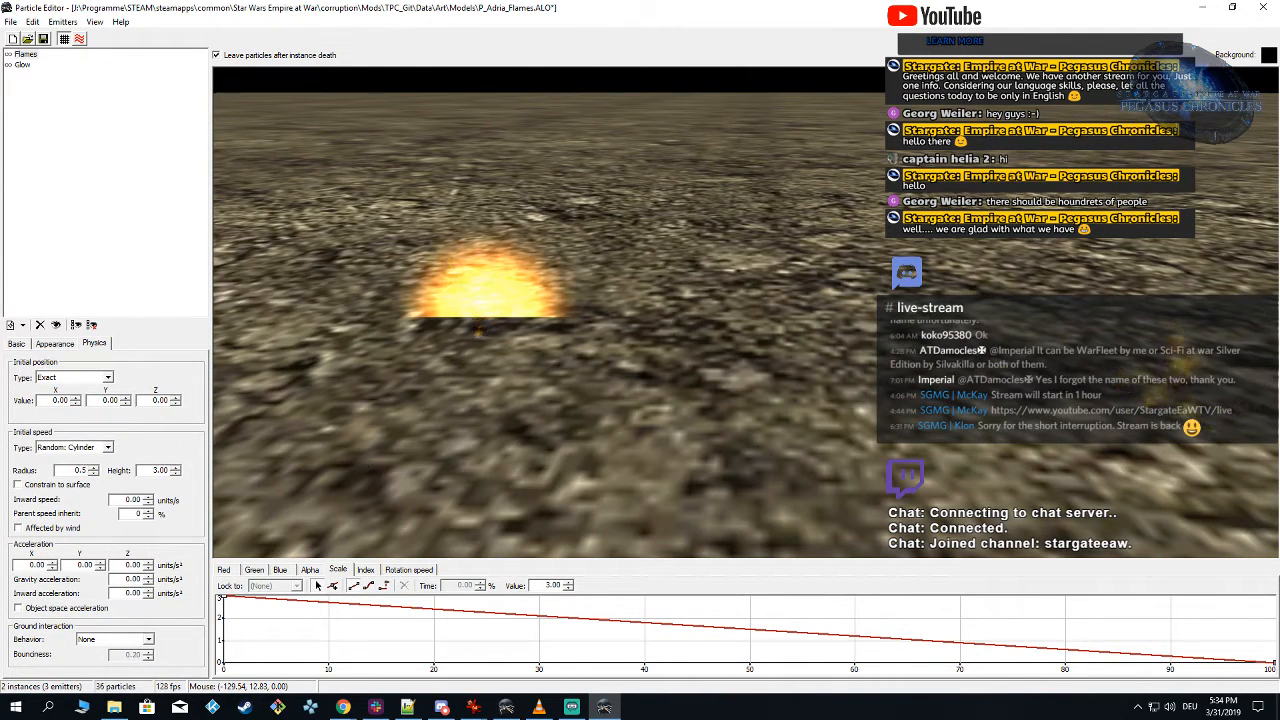
pyautogui.moveTo(138, 471); pyautogui.dragTo(417, 447)
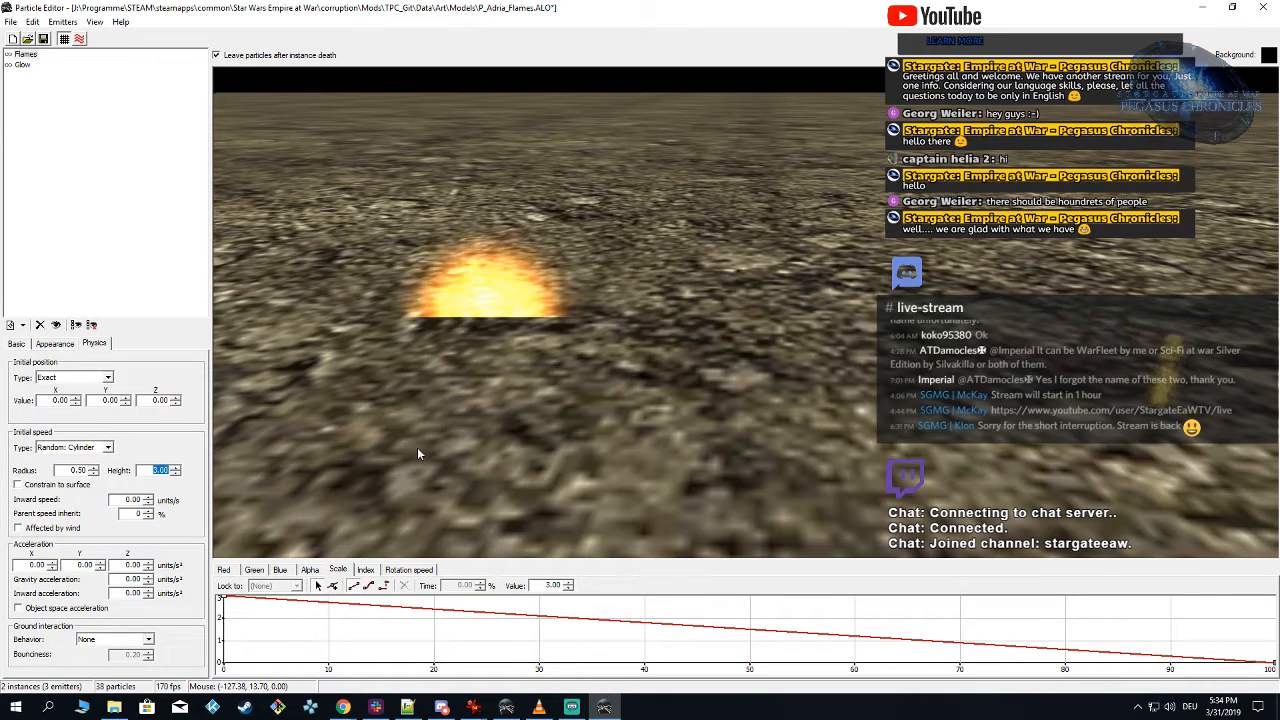
pyautogui.write('1')
pyautogui.click(737, 416)
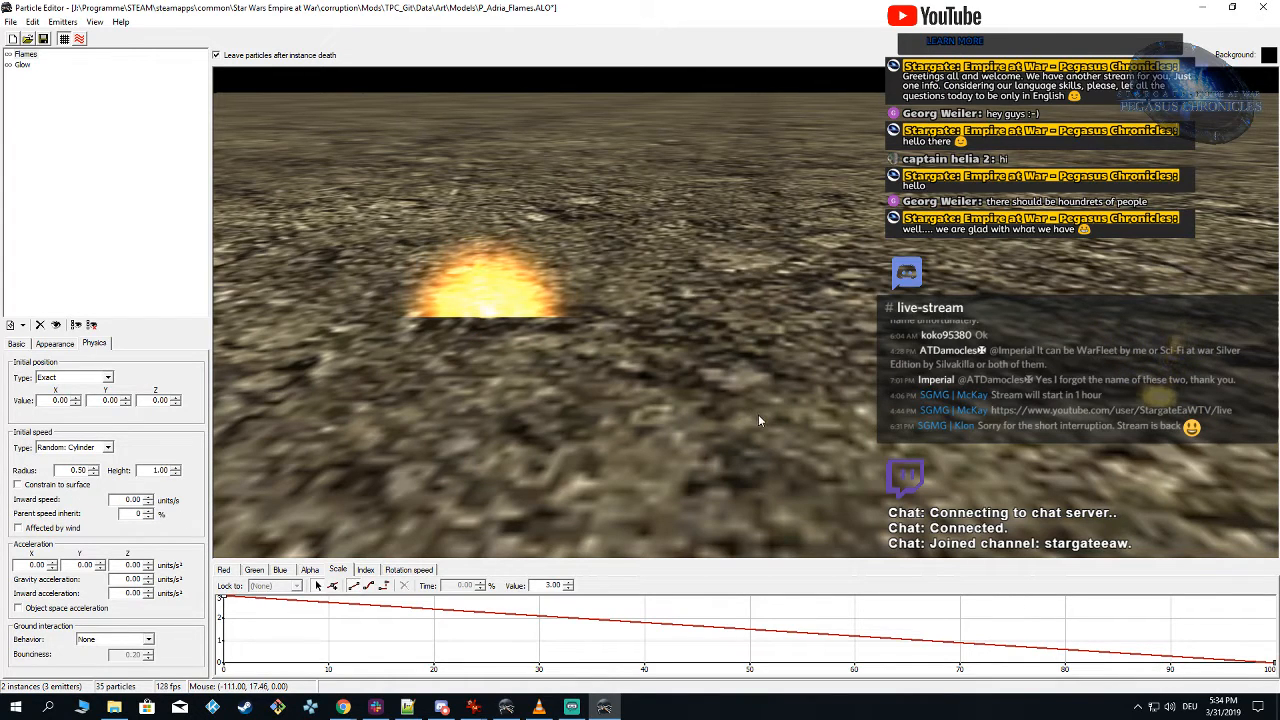
pyautogui.moveTo(760, 418); pyautogui.dragTo(690, 424)
# Step: Set all keys of the Glow emitter's scale curve to 5
pyautogui.click(22, 64)
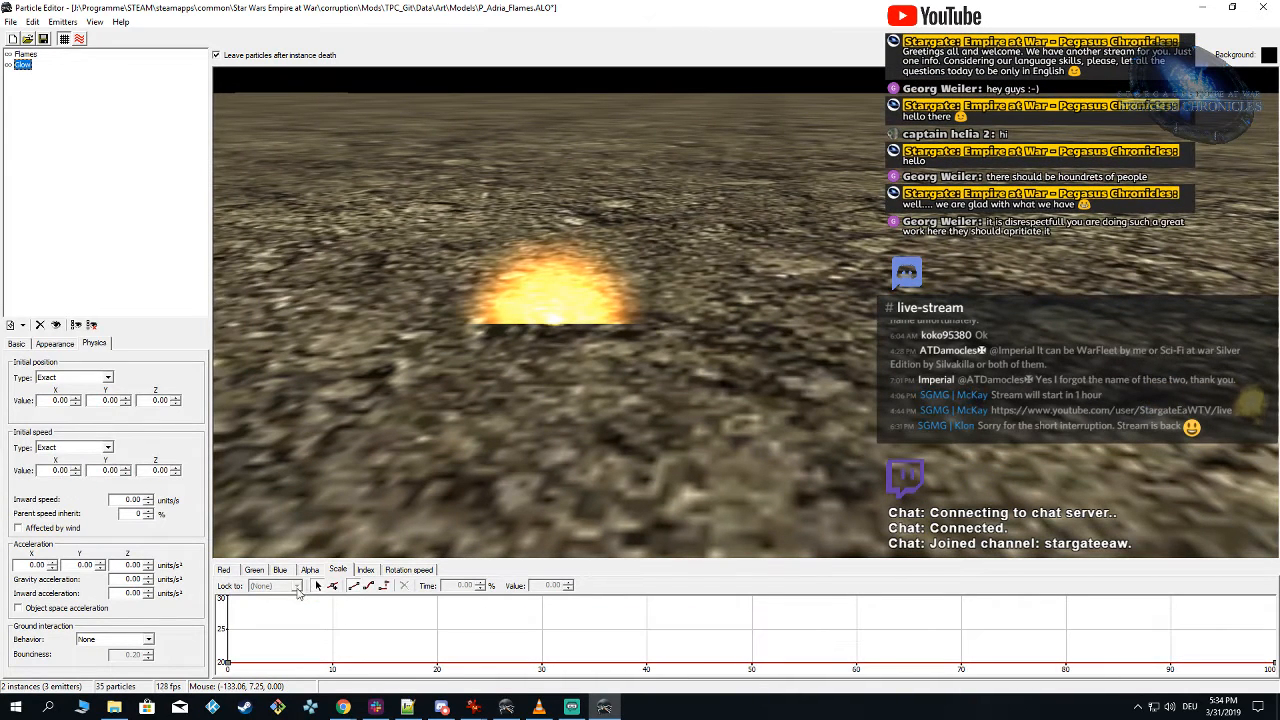
pyautogui.moveTo(274, 675); pyautogui.dragTo(1277, 675)
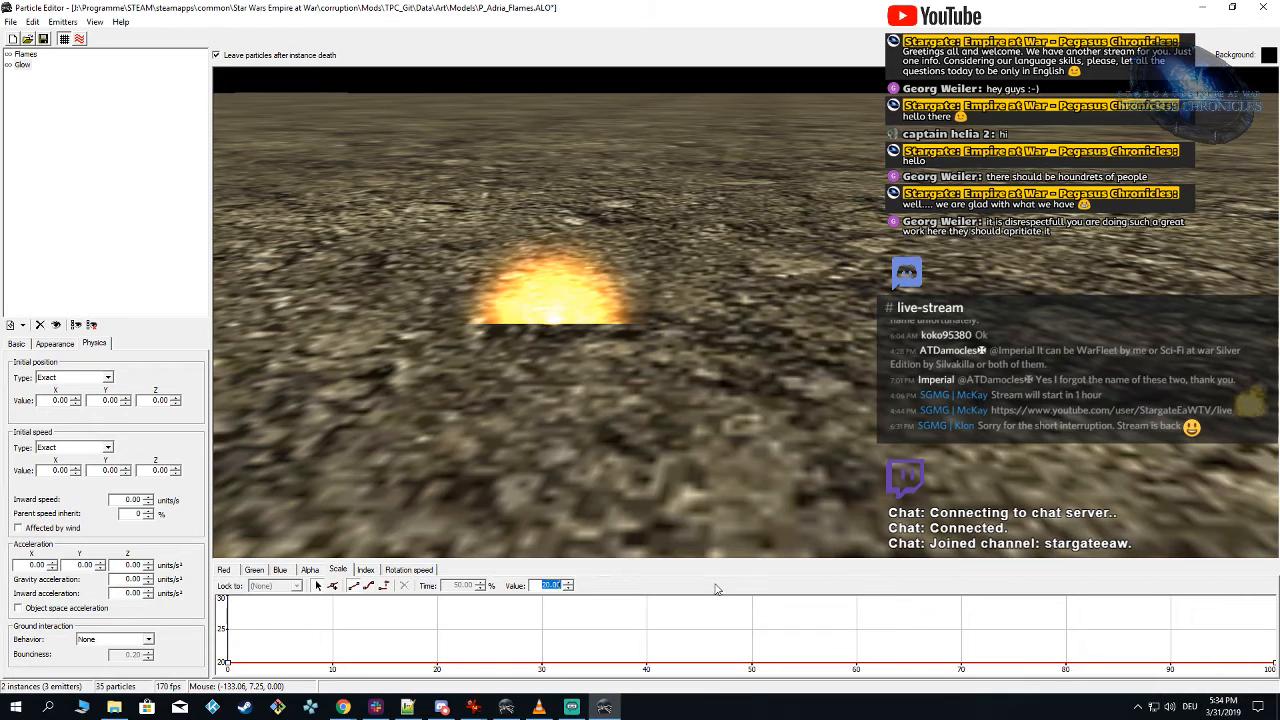
pyautogui.write('5')
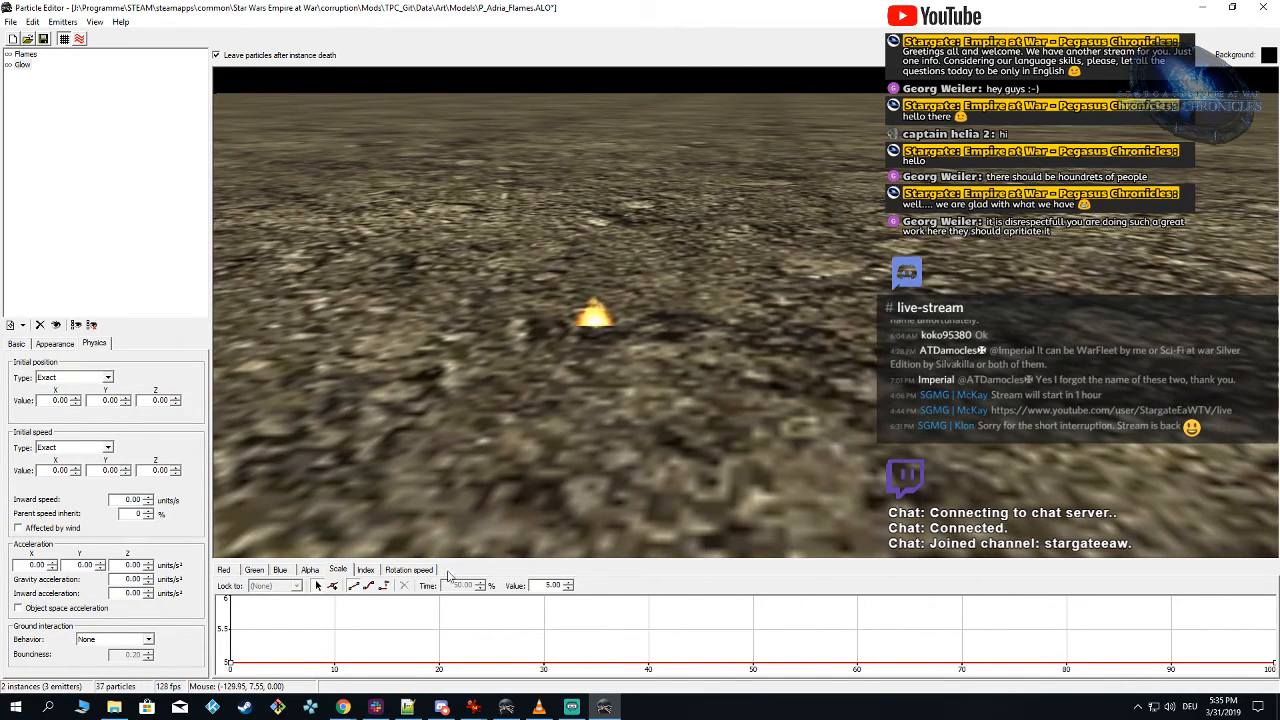
# Step: Set the middle key of the Glow emitter's red curve to 0.25 and of its green curve to 0.15
pyautogui.click(224, 570)
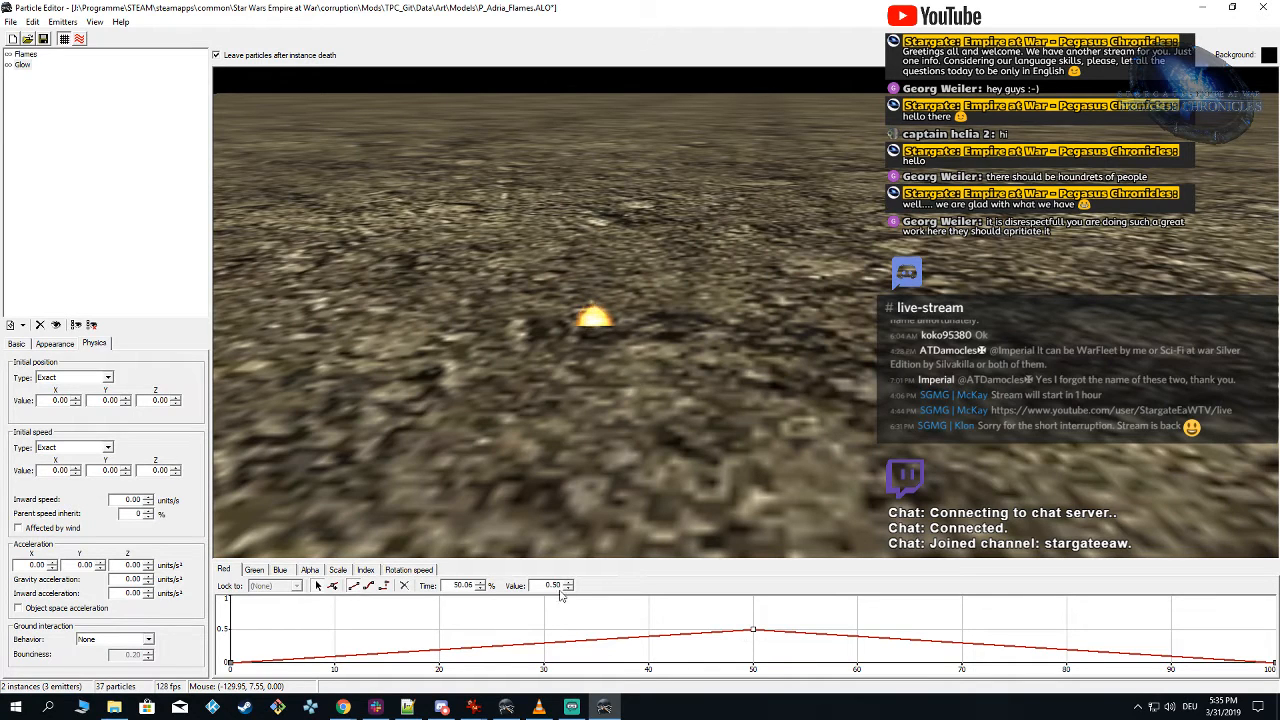
pyautogui.write('25')
pyautogui.press('Return')
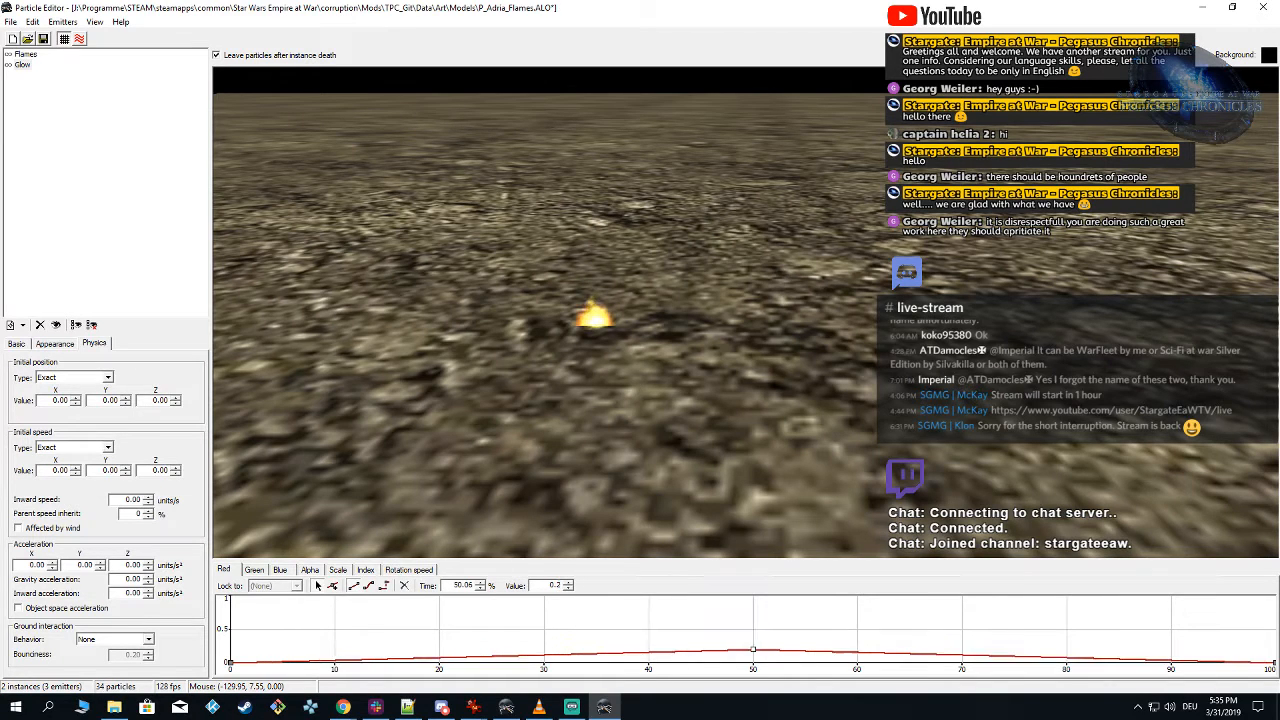
pyautogui.click(262, 571)
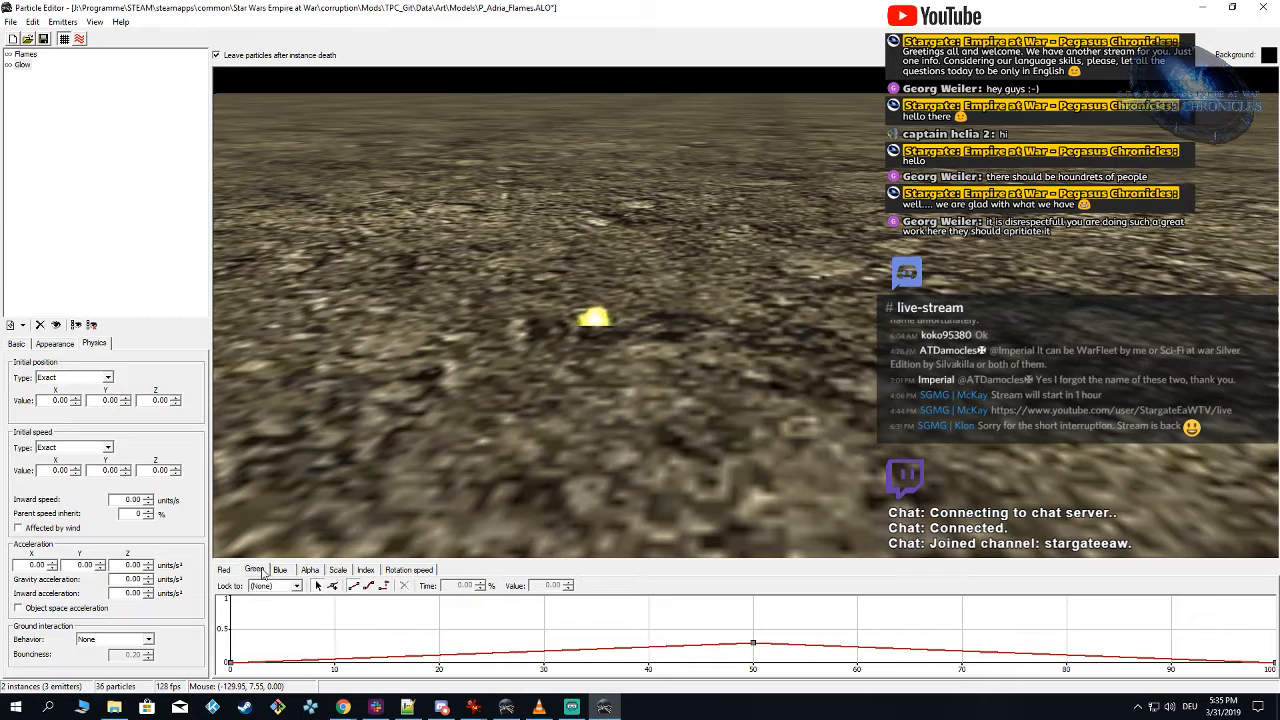
pyautogui.click(754, 645)
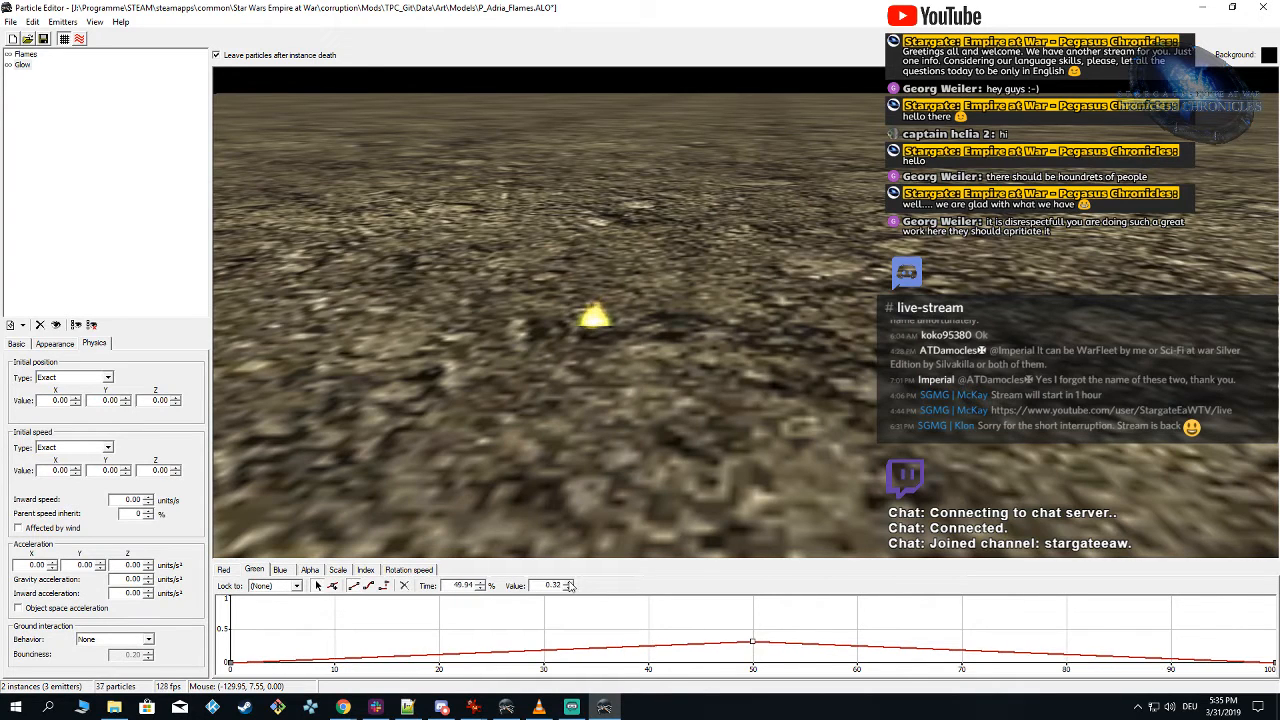
pyautogui.write('15')
pyautogui.press('Return')
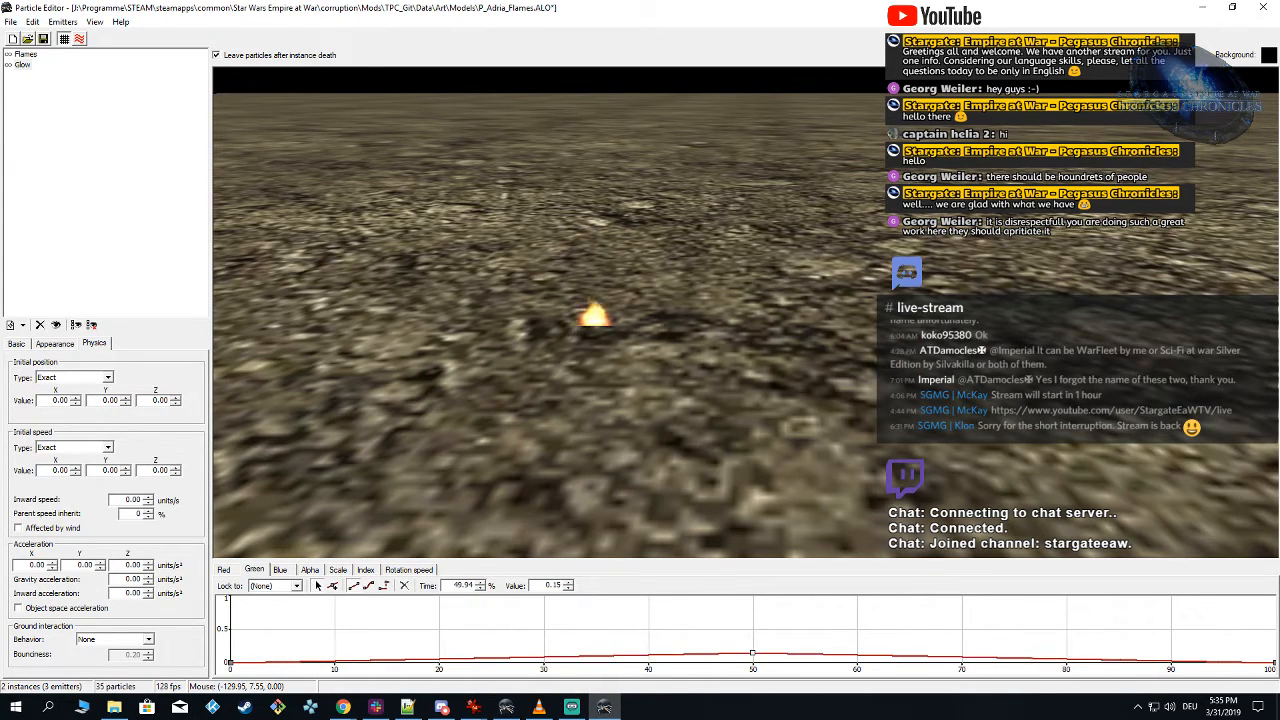
# Step: Set the middle key of the Glow emitter's blue curve to 0.05 and save the particle
pyautogui.click(280, 570)
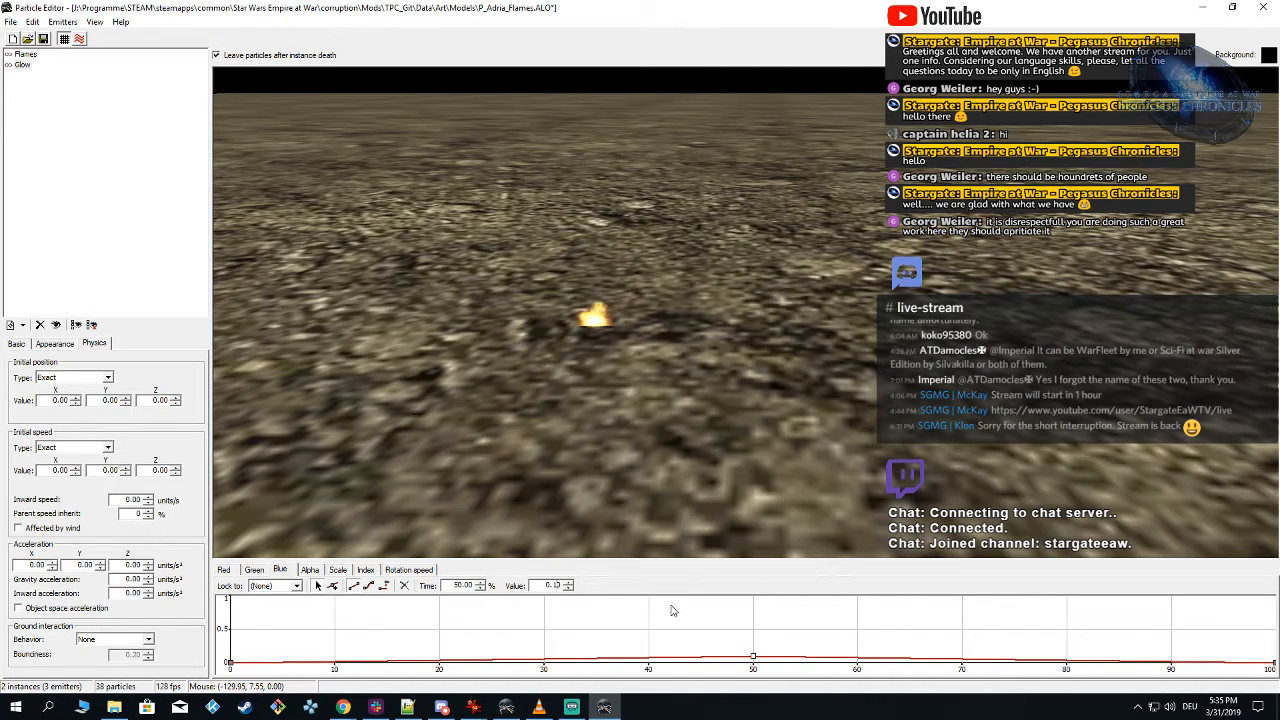
pyautogui.press('BackSpace')
pyautogui.press('BackSpace')
pyautogui.write('05')
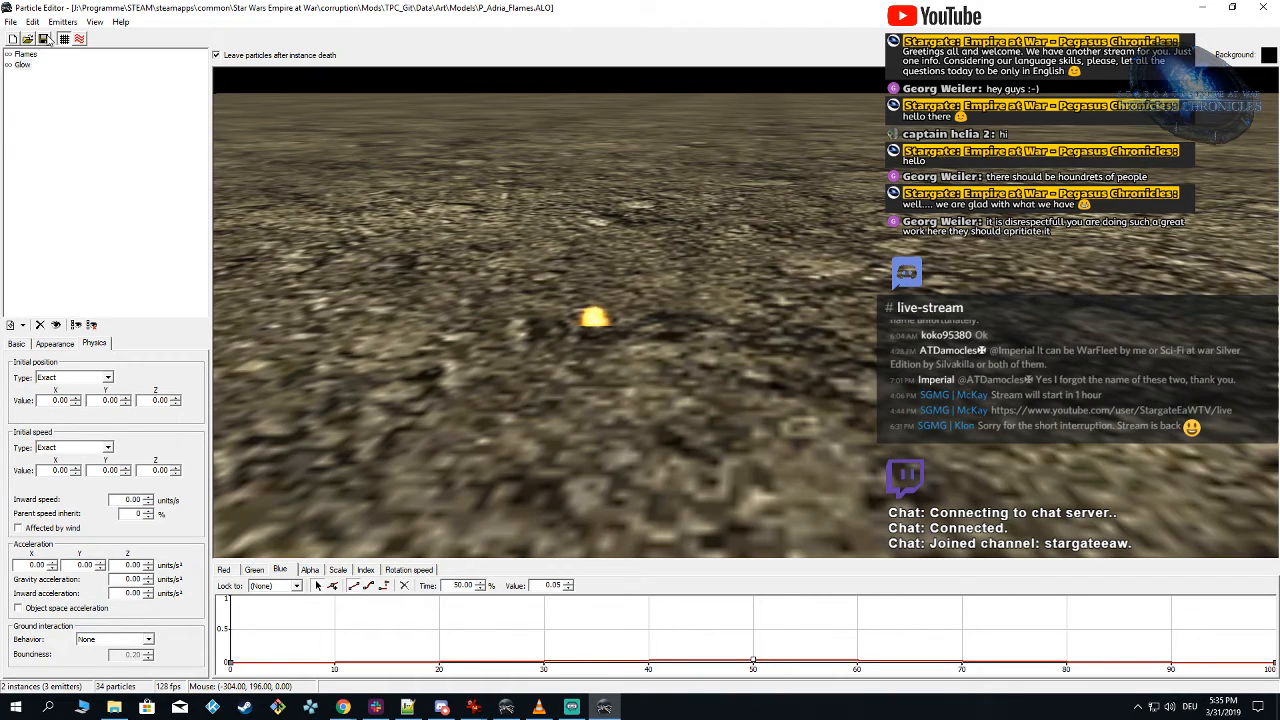
pyautogui.moveTo(711, 316); pyautogui.dragTo(857, 337)
pyautogui.scroll(4, 721, 377)
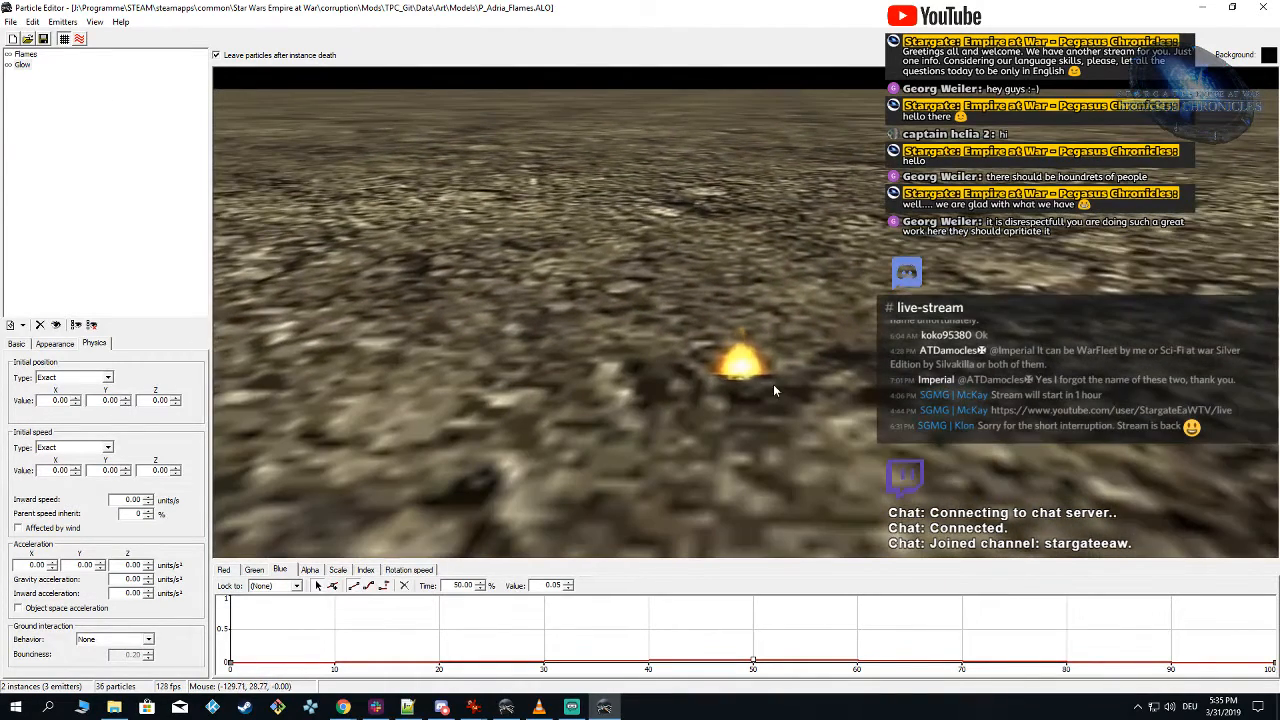
pyautogui.moveTo(806, 458); pyautogui.dragTo(752, 154)
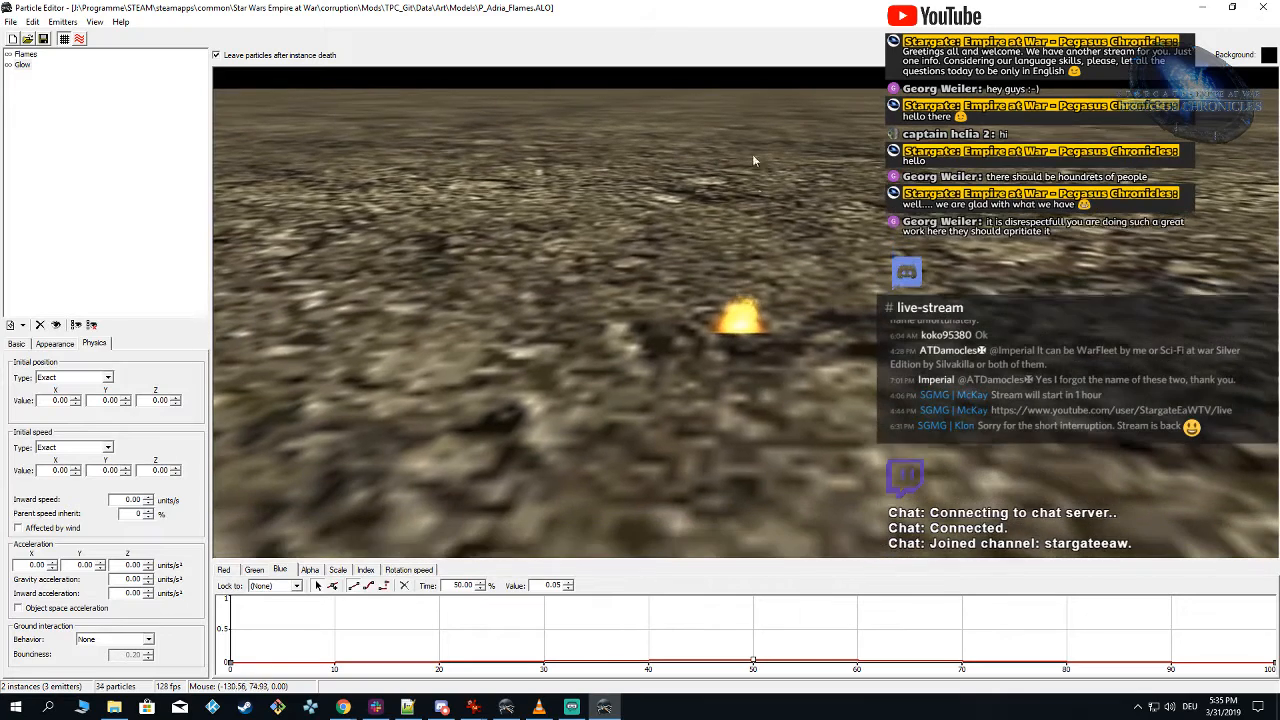
# Step: Switch to Alamo Object Viewer and reload the TPC_Git mod under Forces of Corruption to refresh the flames on Adria
pyautogui.click(506, 706)
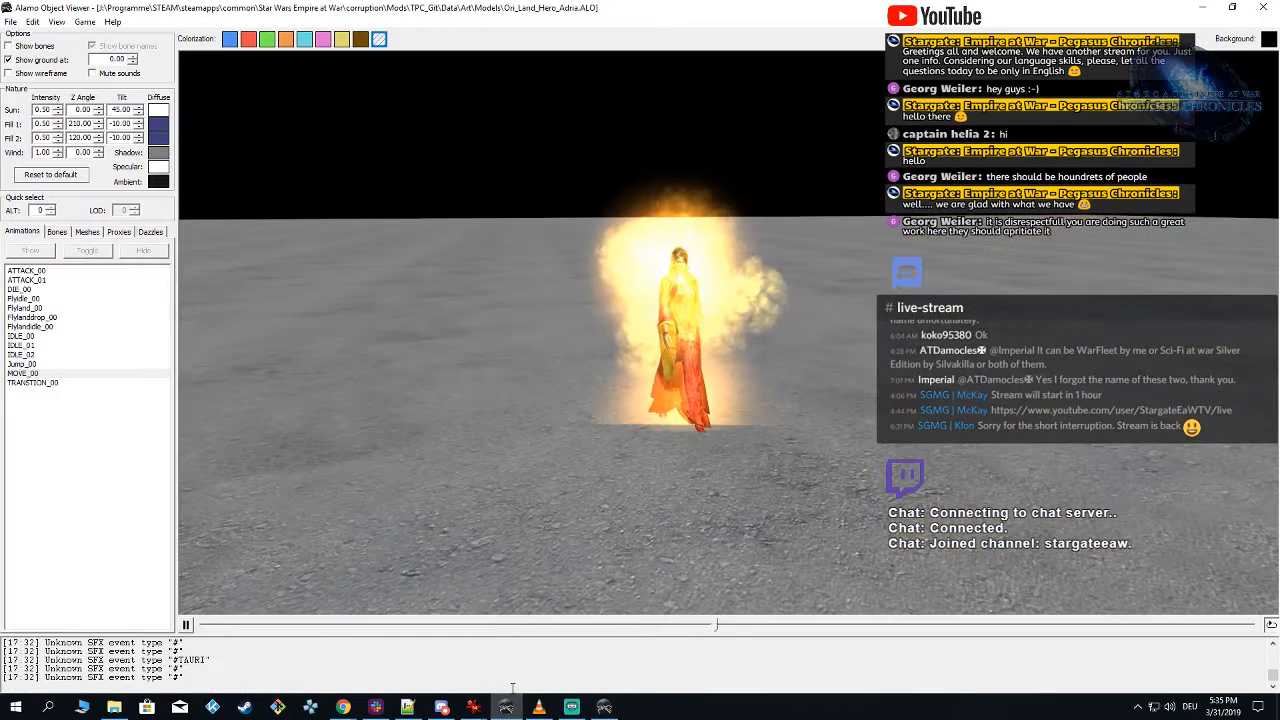
pyautogui.click(84, 22)
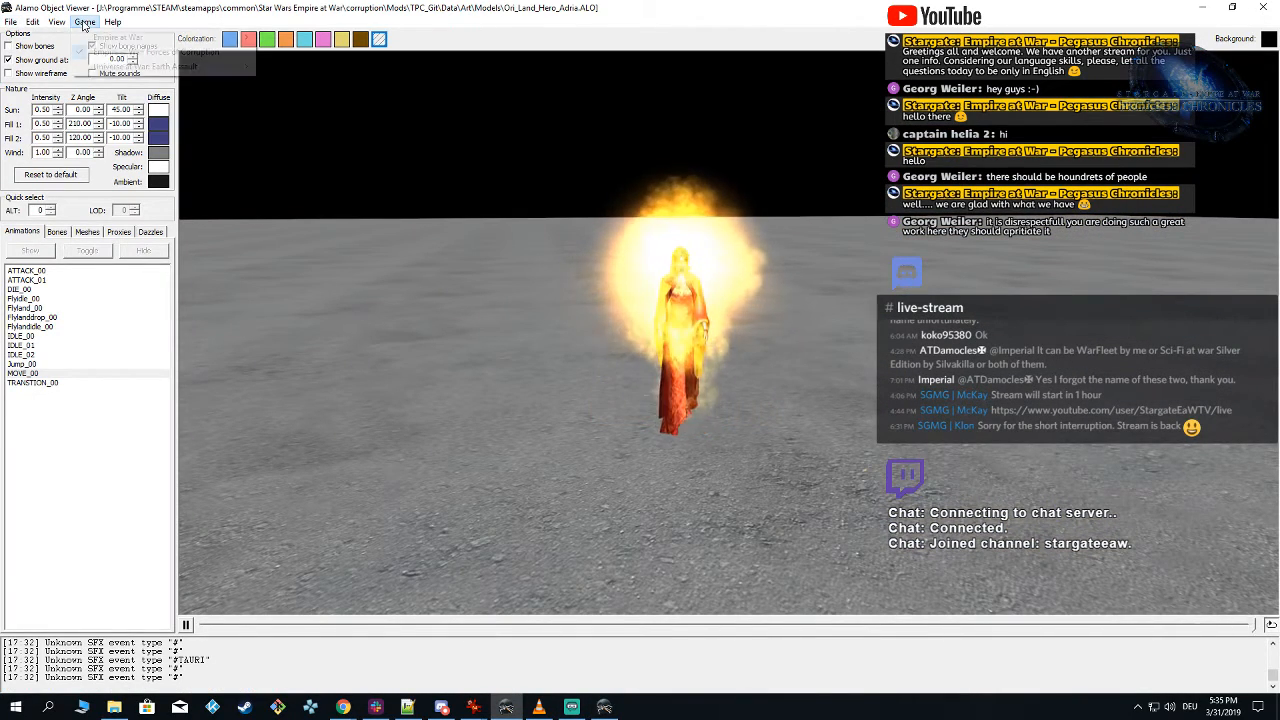
pyautogui.moveTo(160, 51)
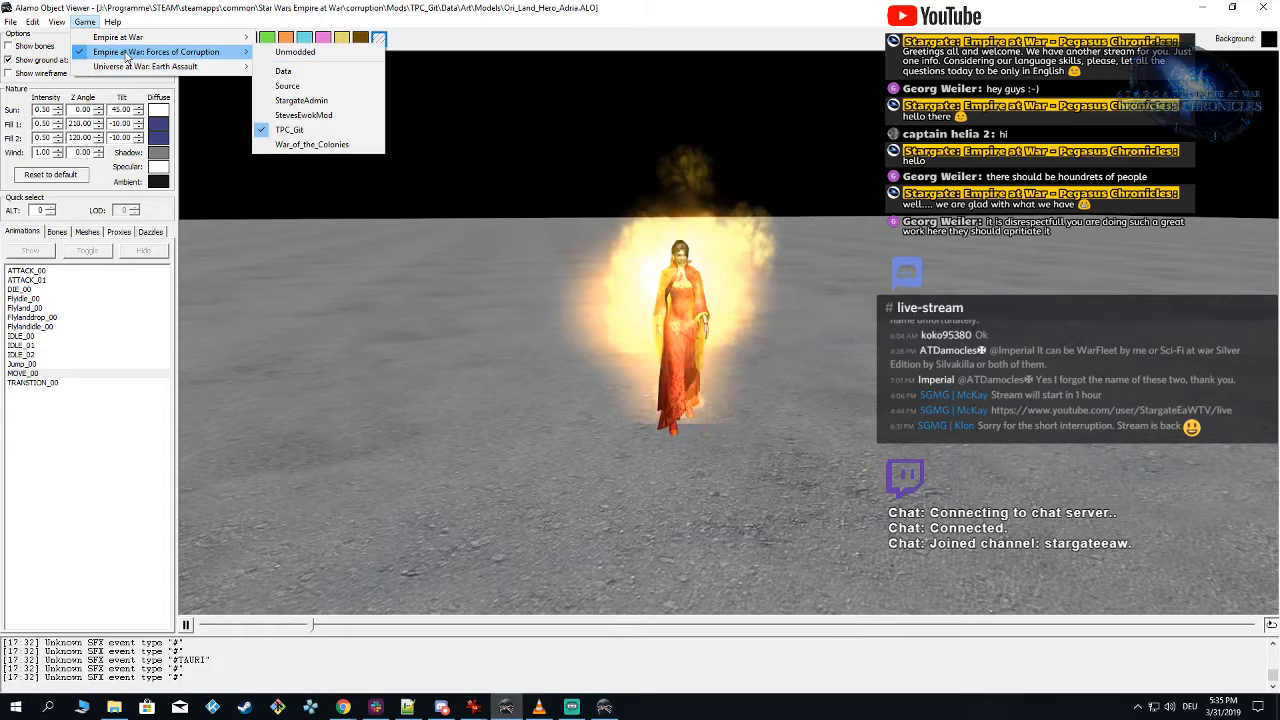
pyautogui.click(300, 129)
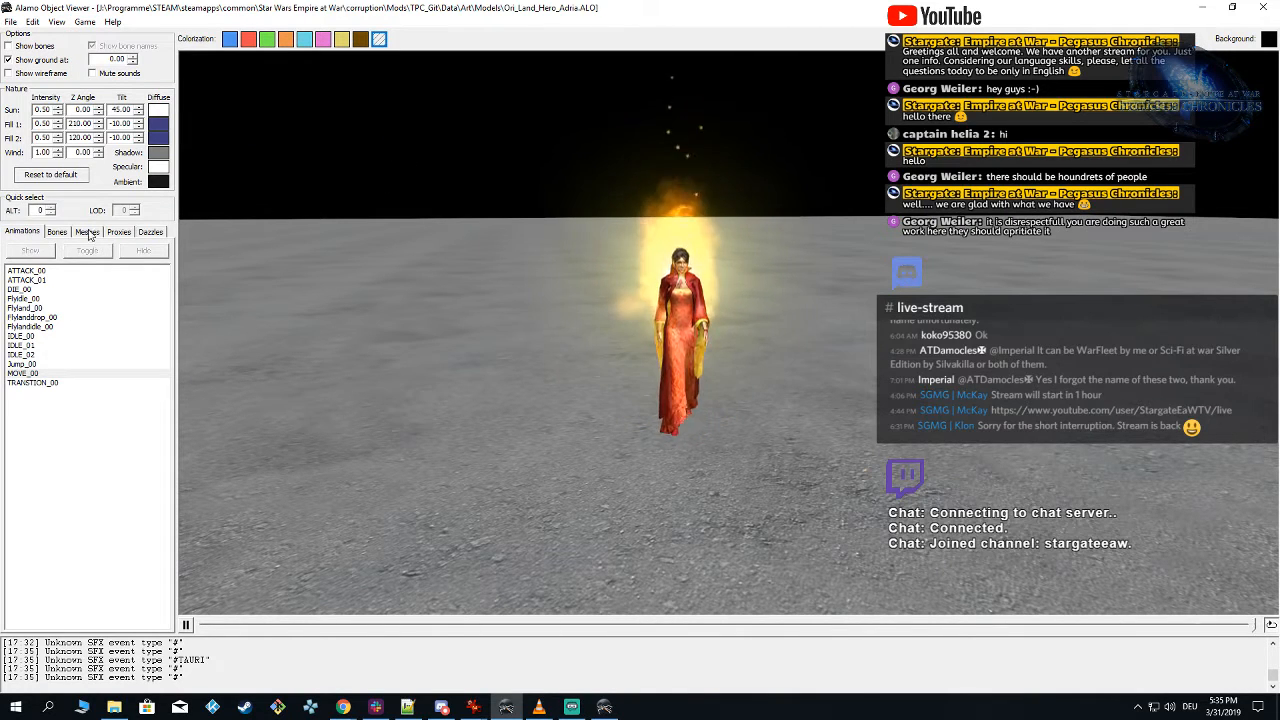
# Step: Hide the p_fire_med_no_smoke.alo_ALT0 proxy and inspect the remaining flames around Adria
pyautogui.click(119, 232)
pyautogui.click(13, 306)
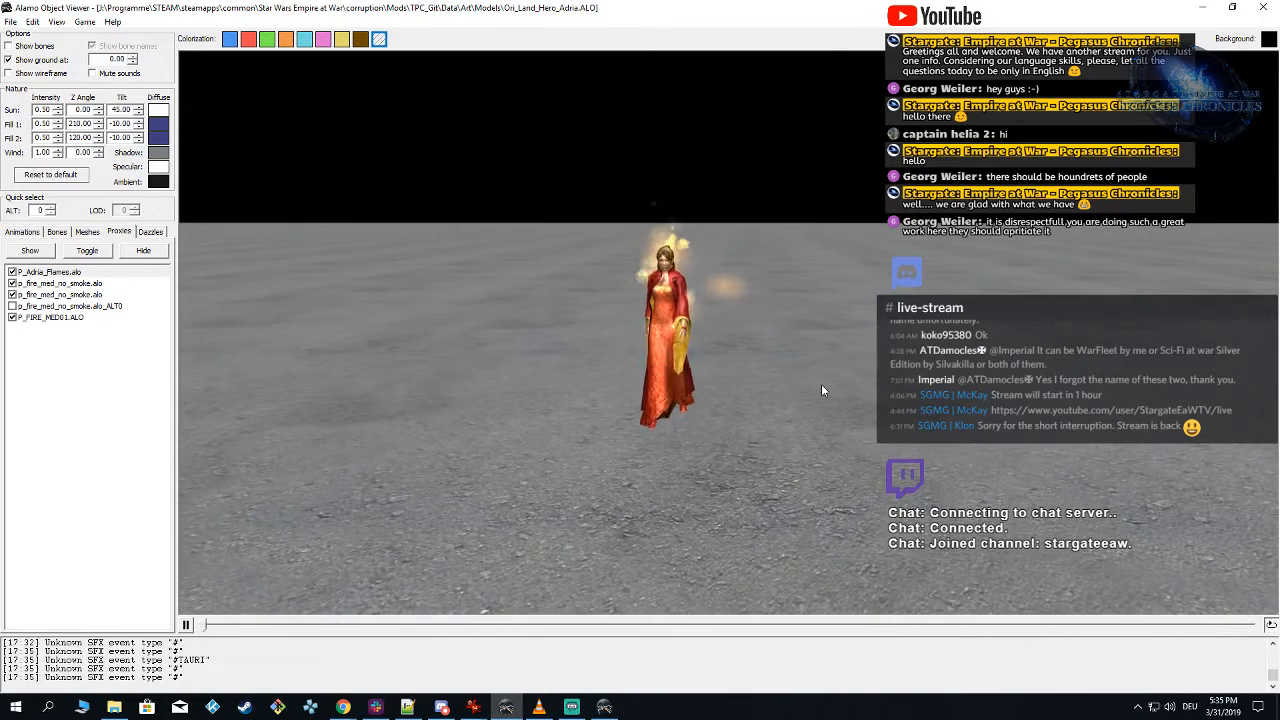
pyautogui.moveTo(801, 390); pyautogui.dragTo(771, 429)
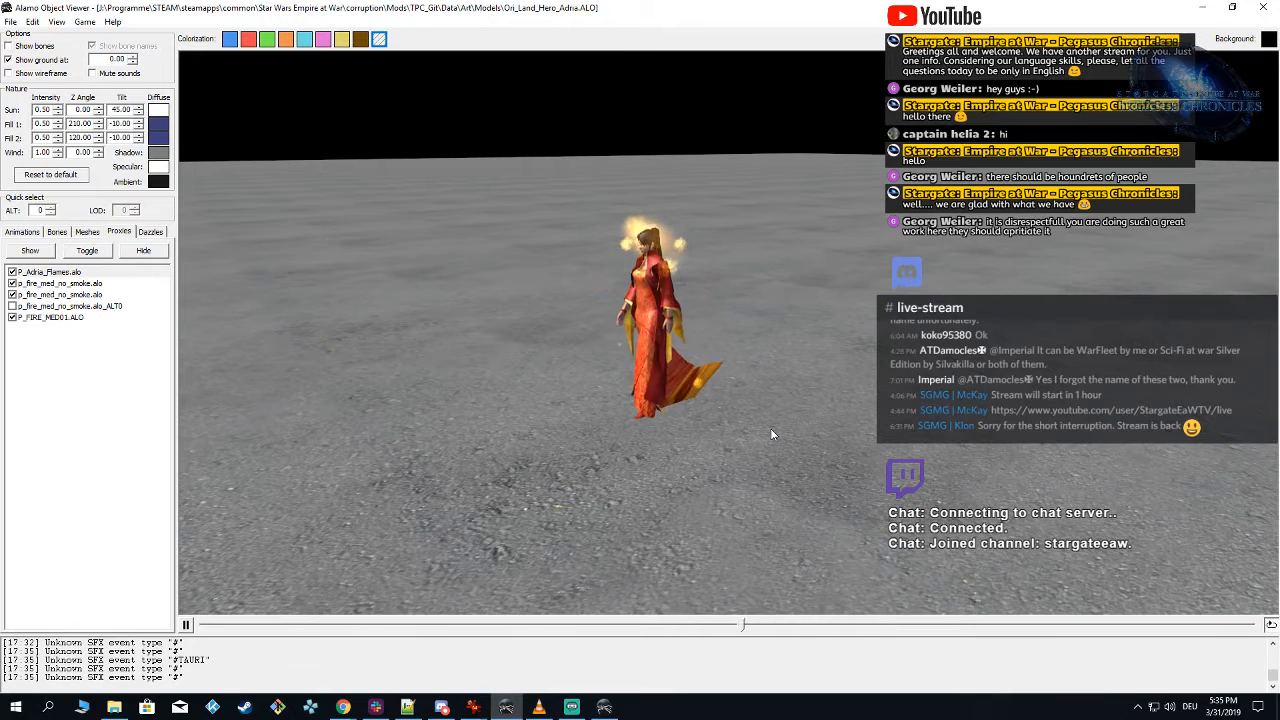
# Step: Review the Flames emitter's basic settings in Particle Editor and compare them with the moving effect on Adria in Alamo Object Viewer
pyautogui.click(606, 707)
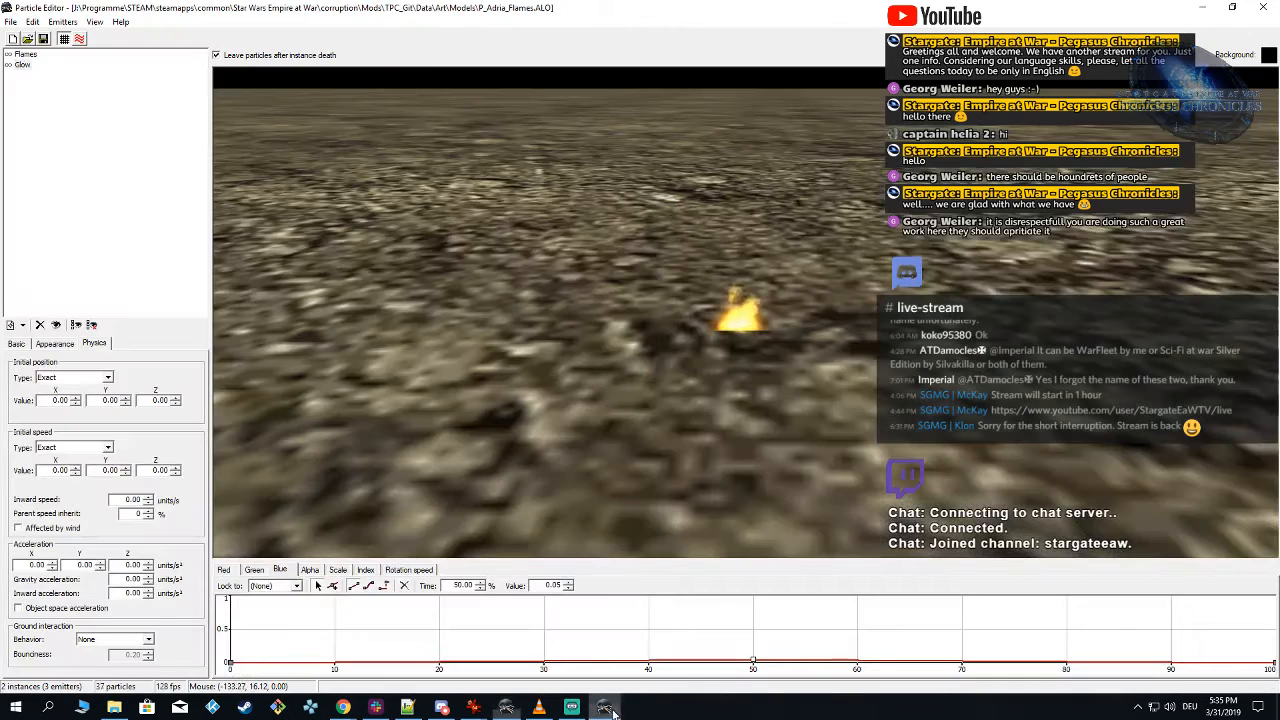
pyautogui.click(24, 55)
pyautogui.click(17, 344)
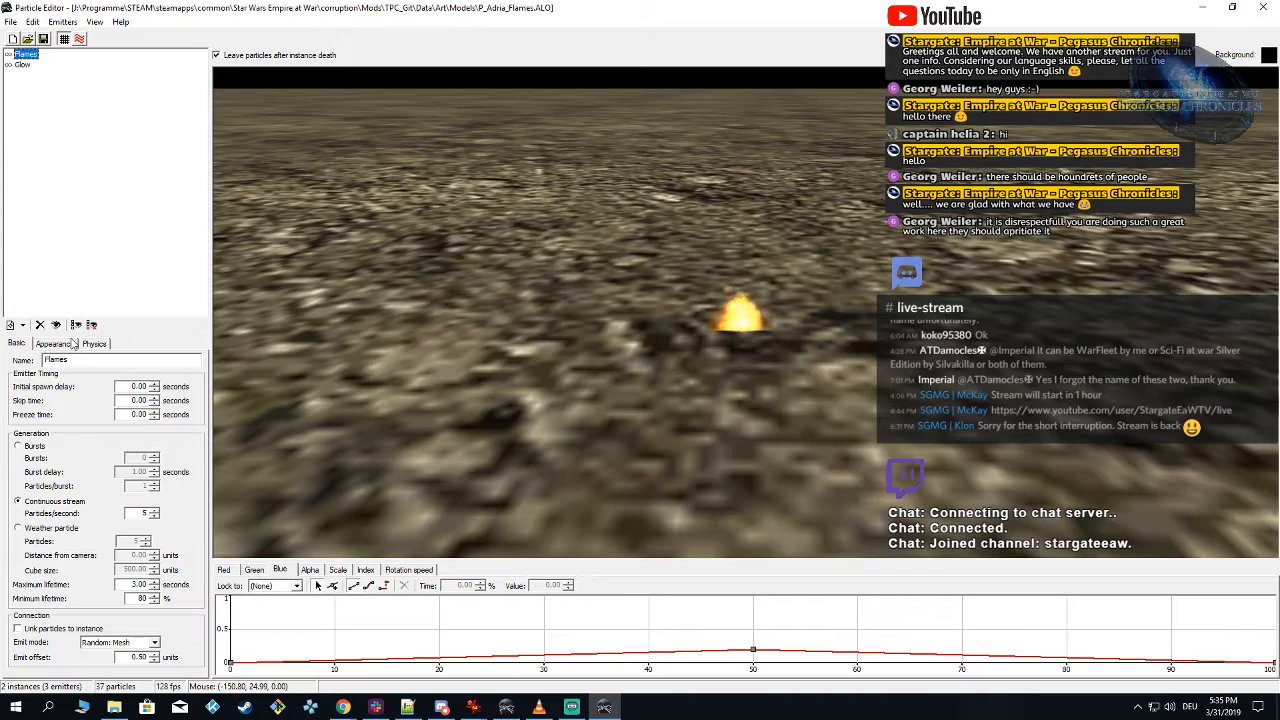
pyautogui.click(506, 707)
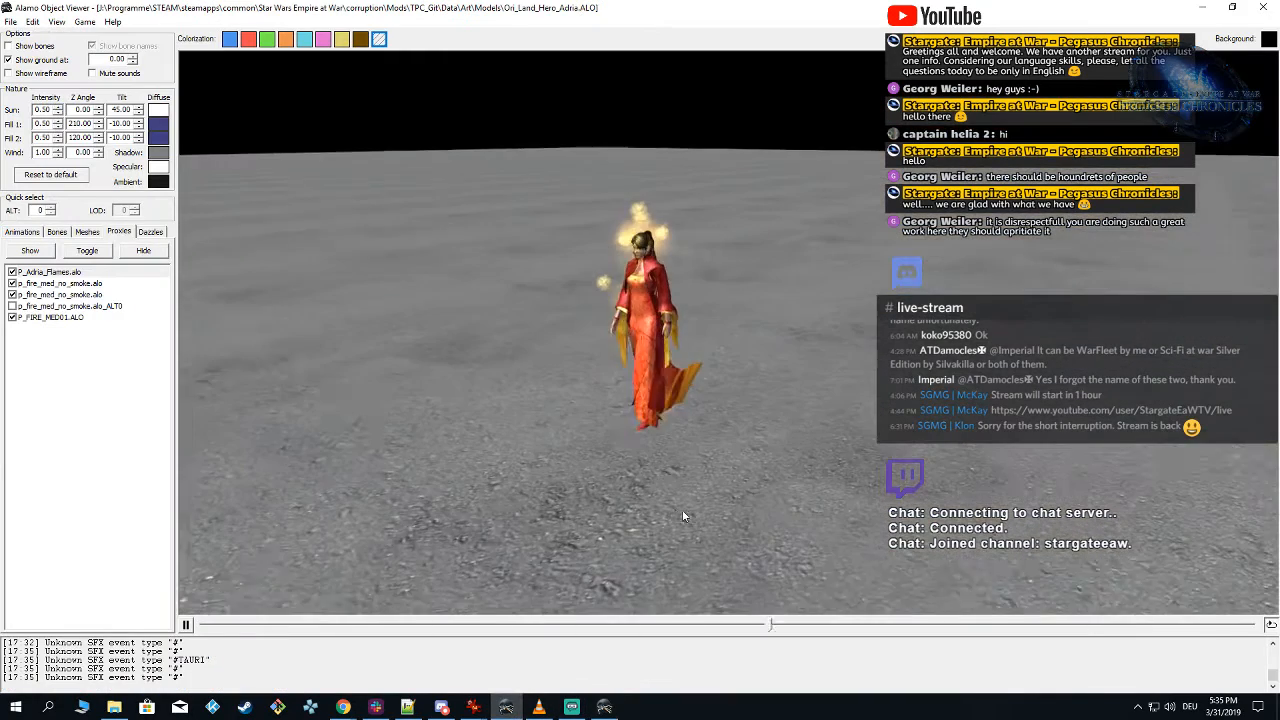
pyautogui.moveTo(683, 511); pyautogui.dragTo(712, 499)
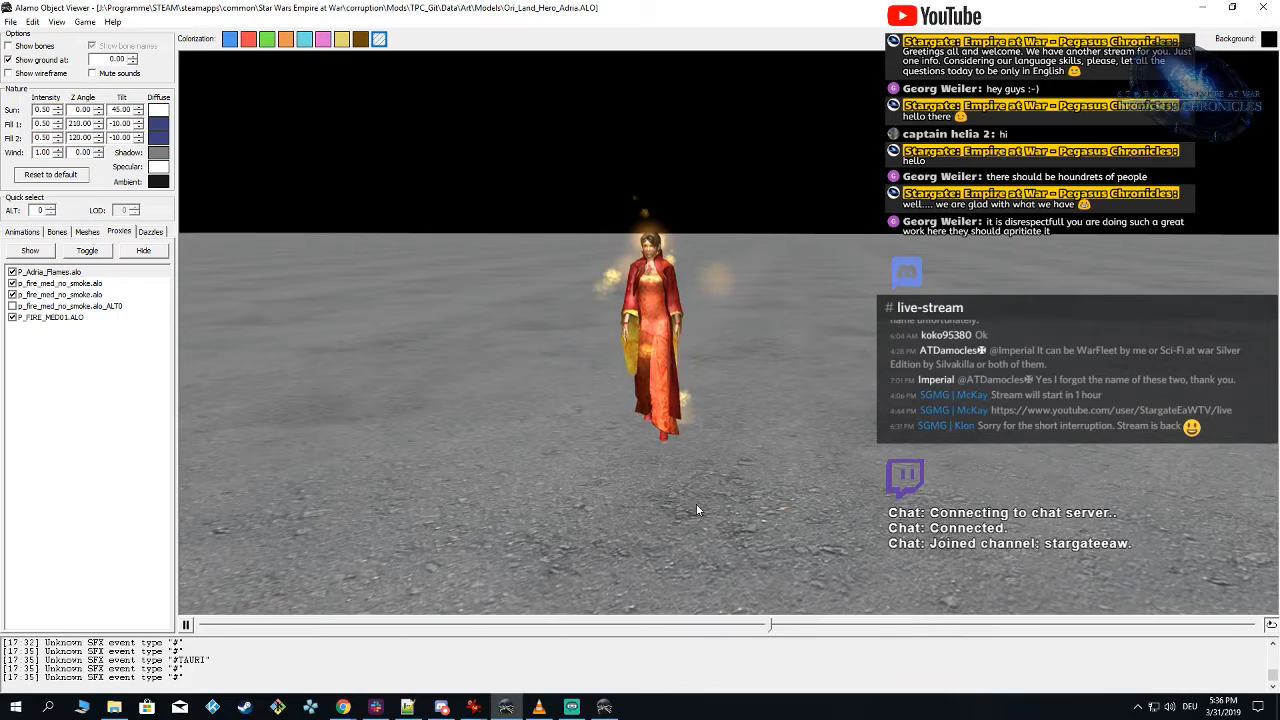
pyautogui.moveTo(681, 496); pyautogui.dragTo(602, 499)
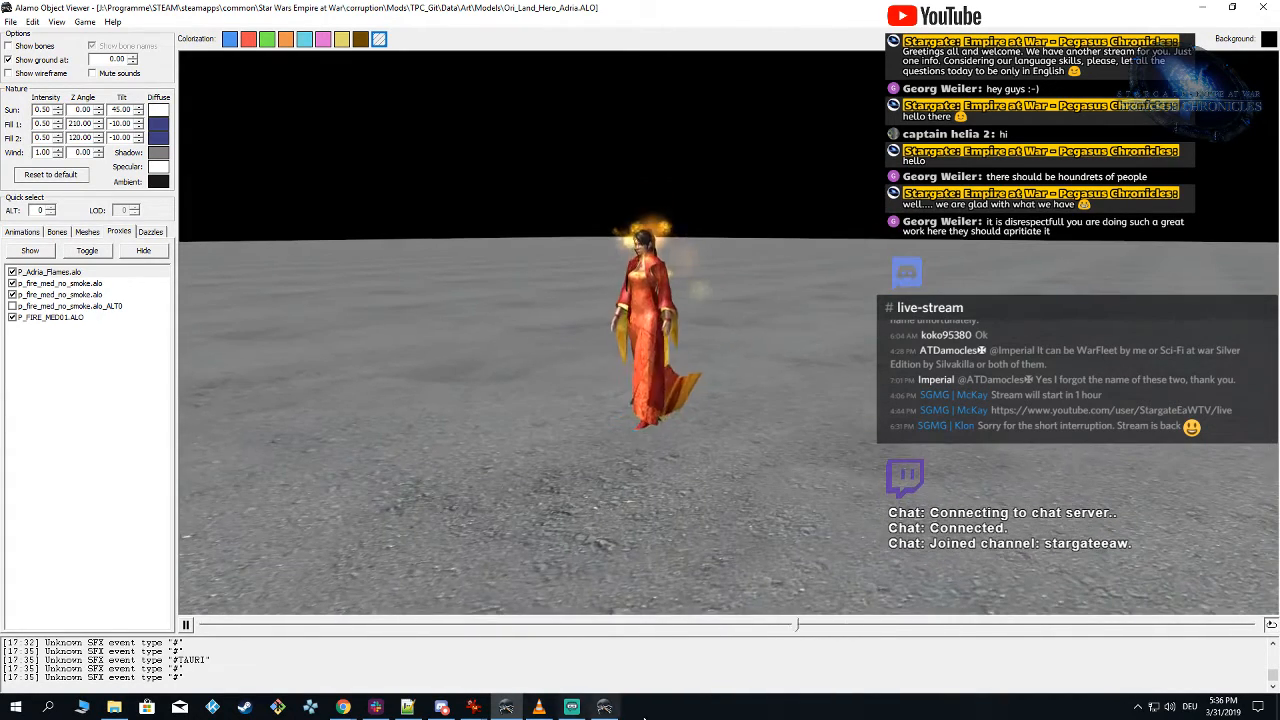
# Step: Switch to Particle Editor, link the Glow emitter's particles to the instance and save the particle
pyautogui.click(610, 710)
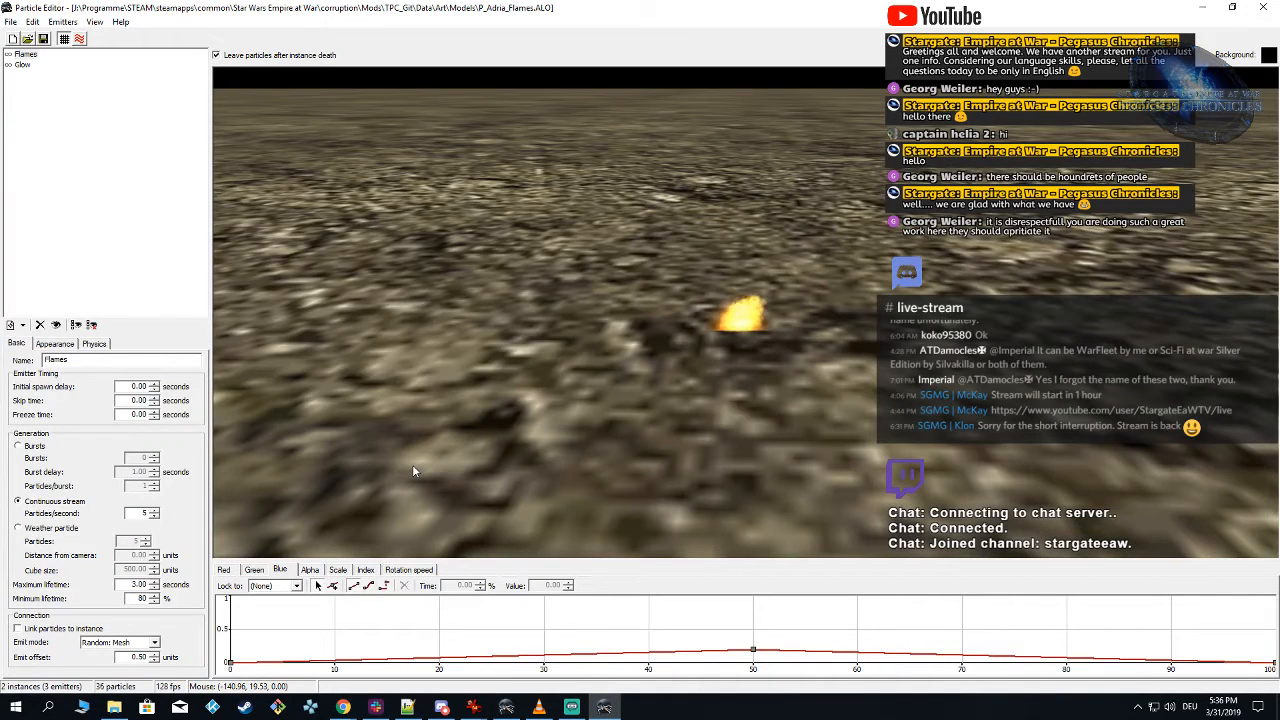
pyautogui.click(23, 65)
pyautogui.click(55, 344)
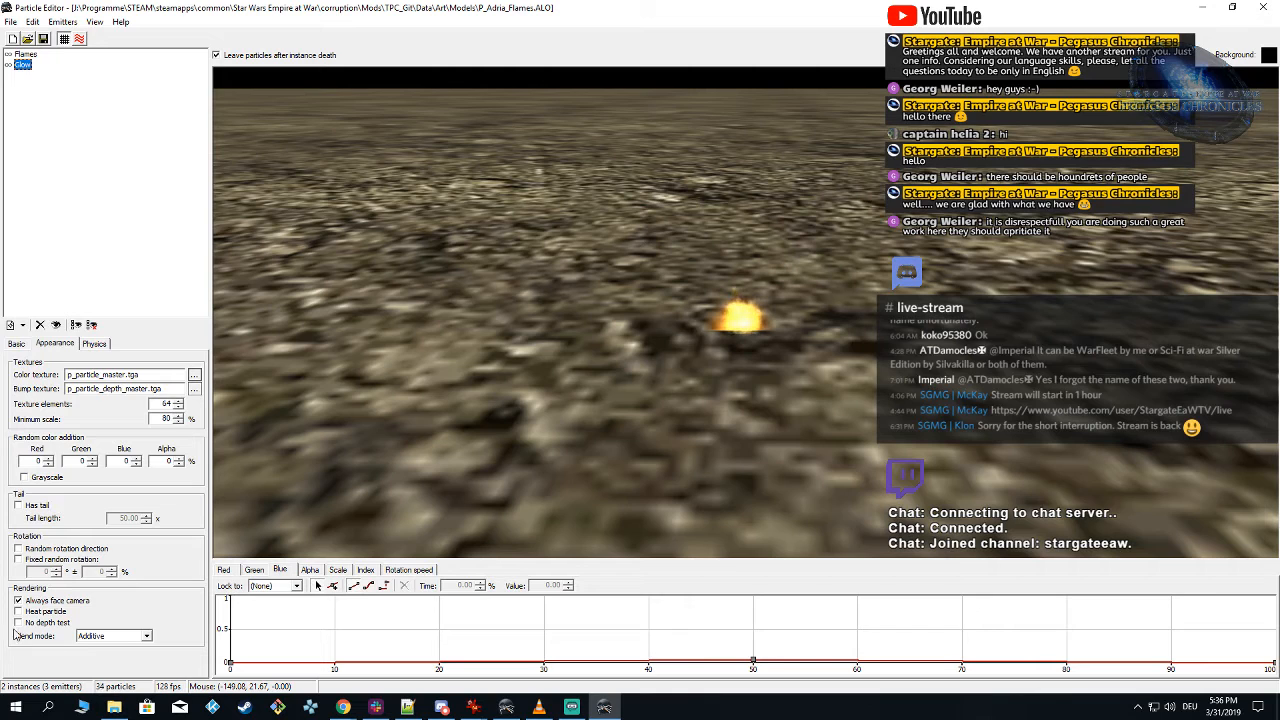
pyautogui.click(20, 344)
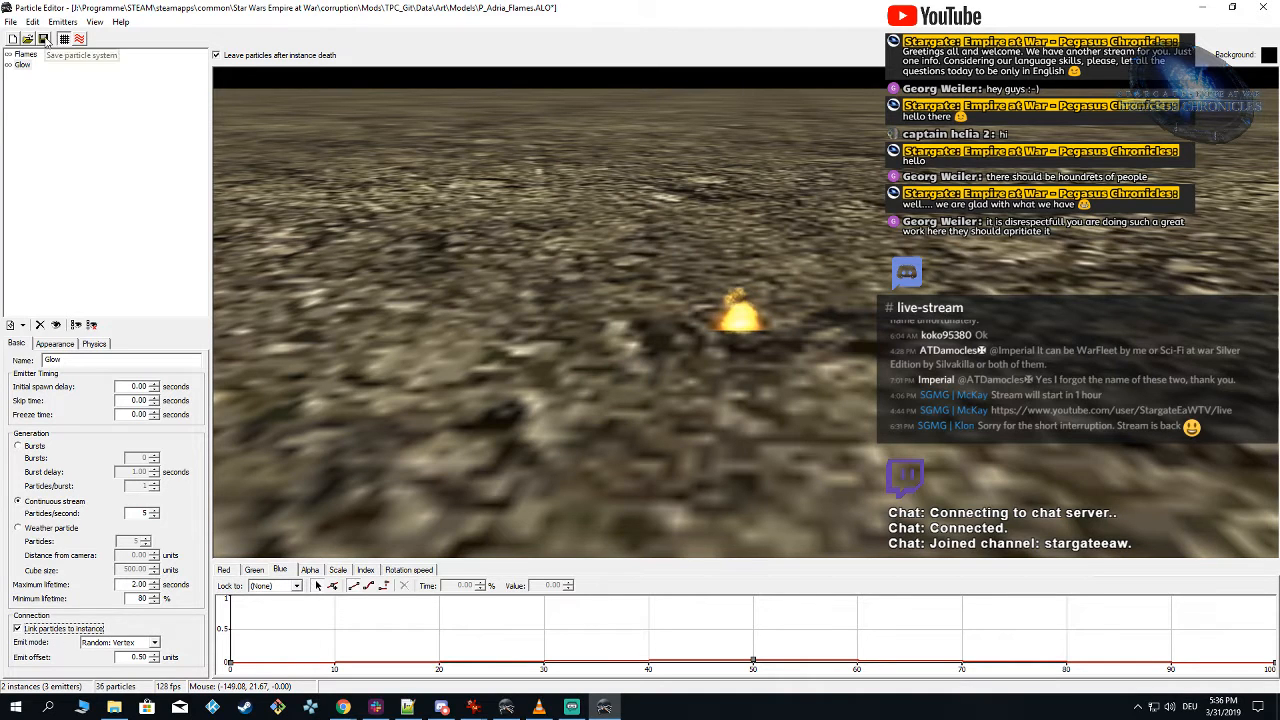
# Step: Set the continuous stream of both the Glow and the Flames emitter to 10 particles per second
pyautogui.click(56, 344)
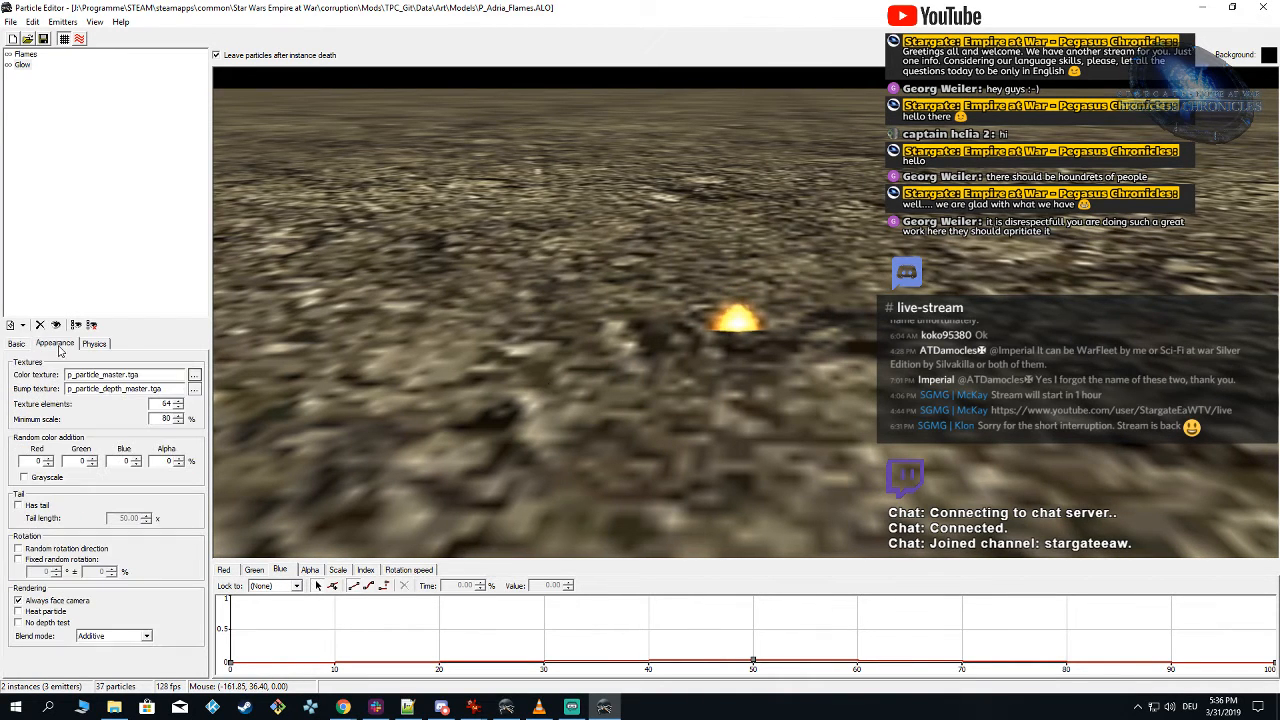
pyautogui.click(28, 345)
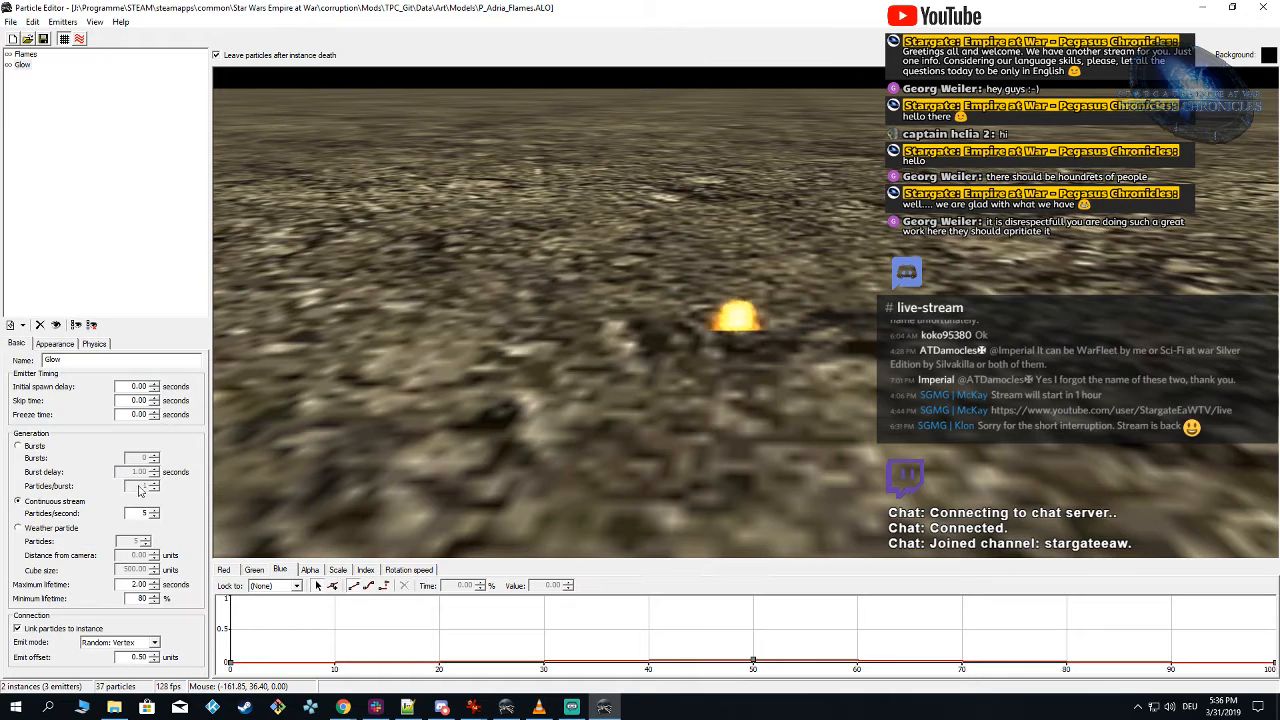
pyautogui.click(28, 54)
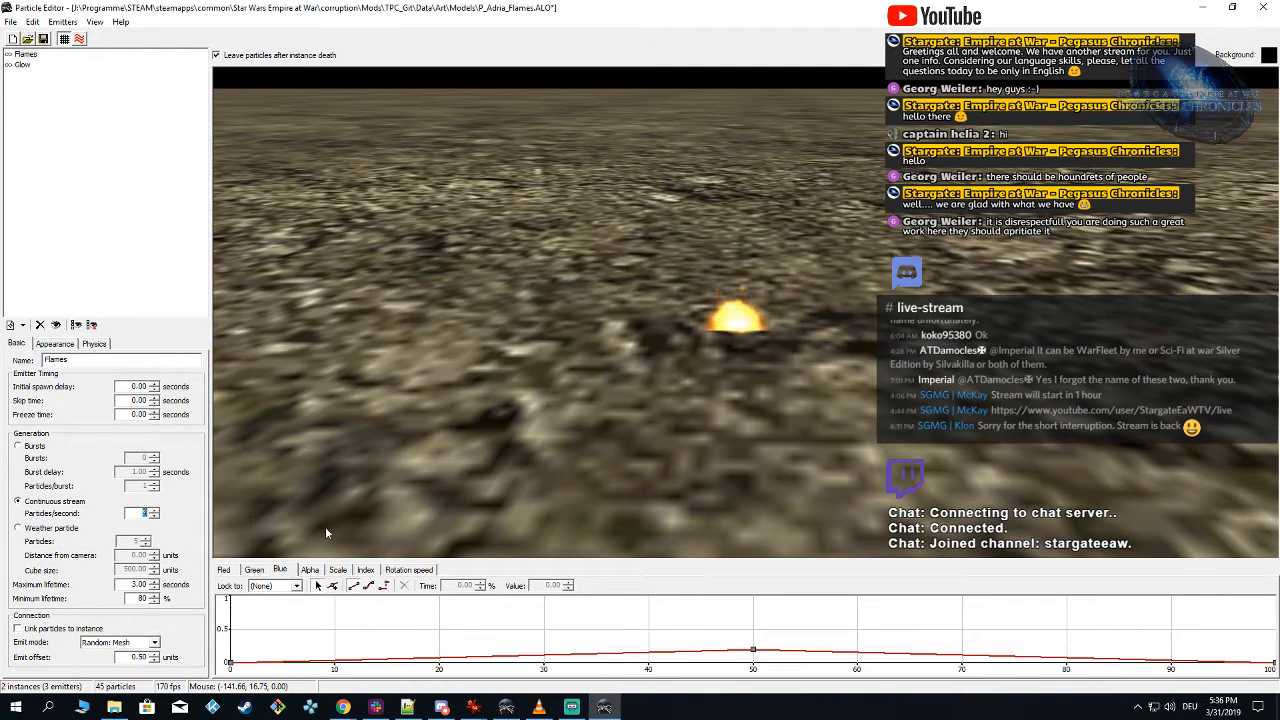
pyautogui.write('10')
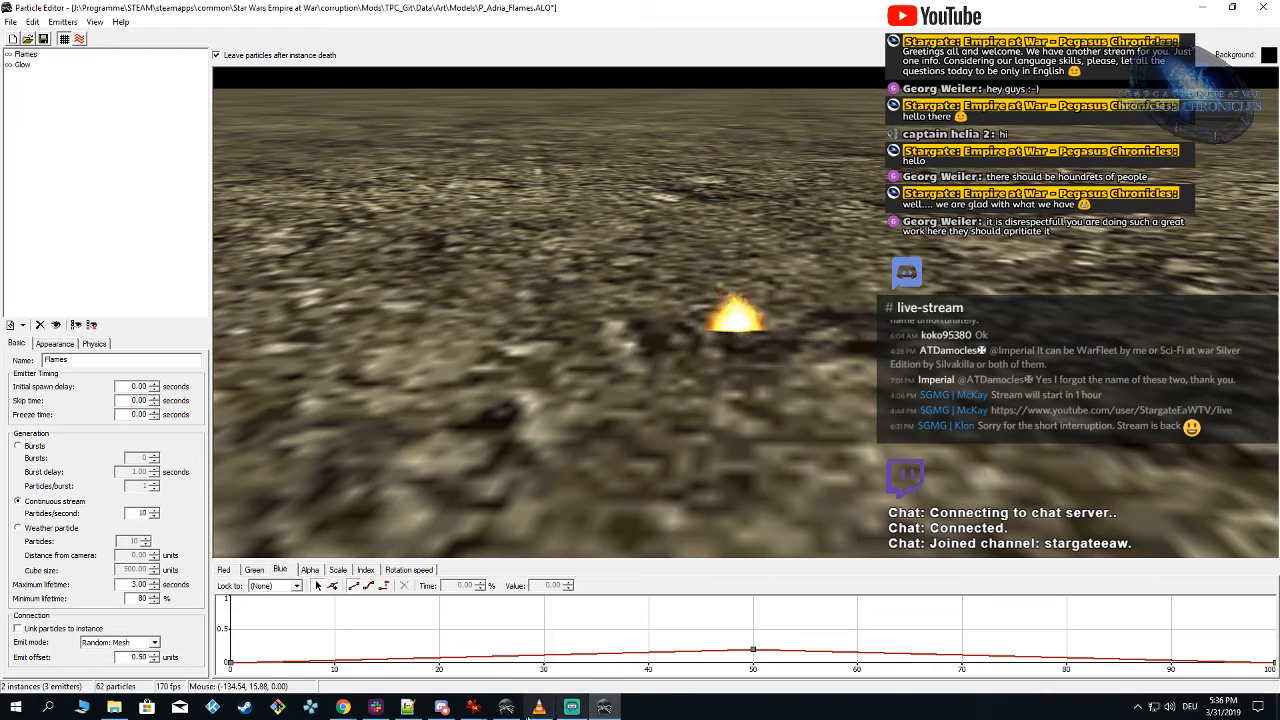
# Step: Examine the Adria reference picture in Chrome and compare it with the P_particle_master.dds texture in IrfanView
pyautogui.moveTo(471, 708)
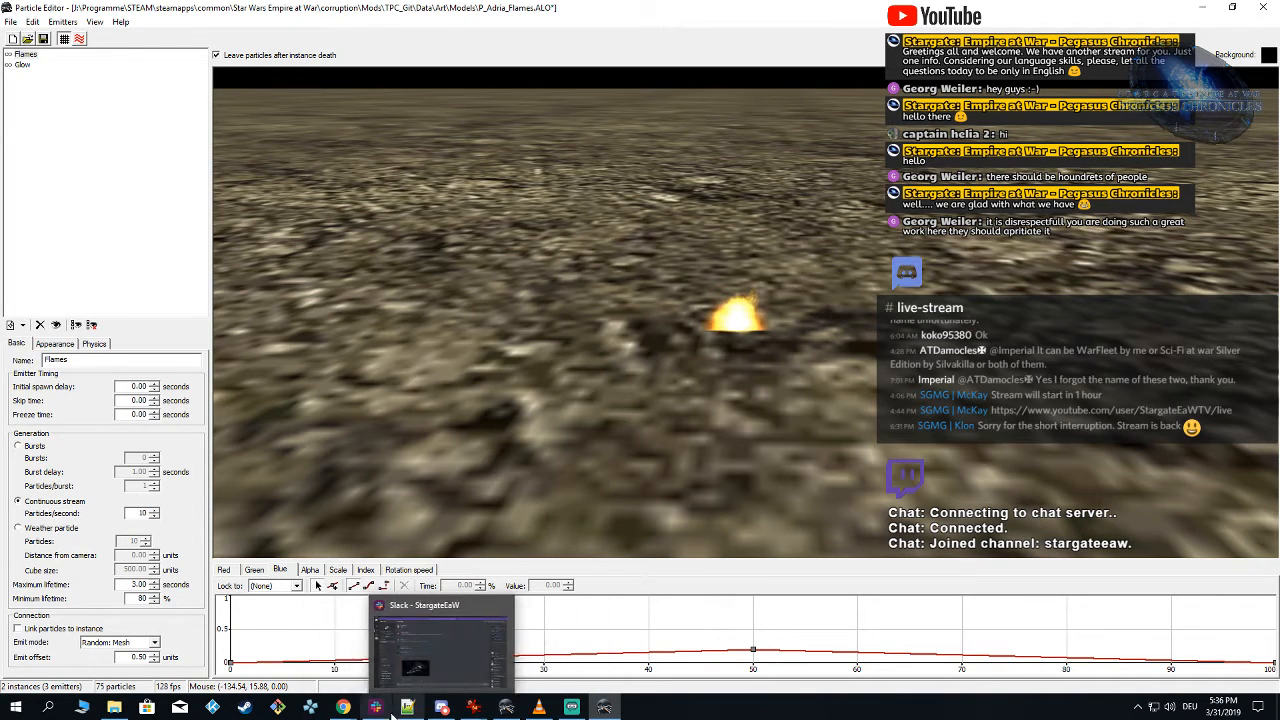
pyautogui.moveTo(340, 702)
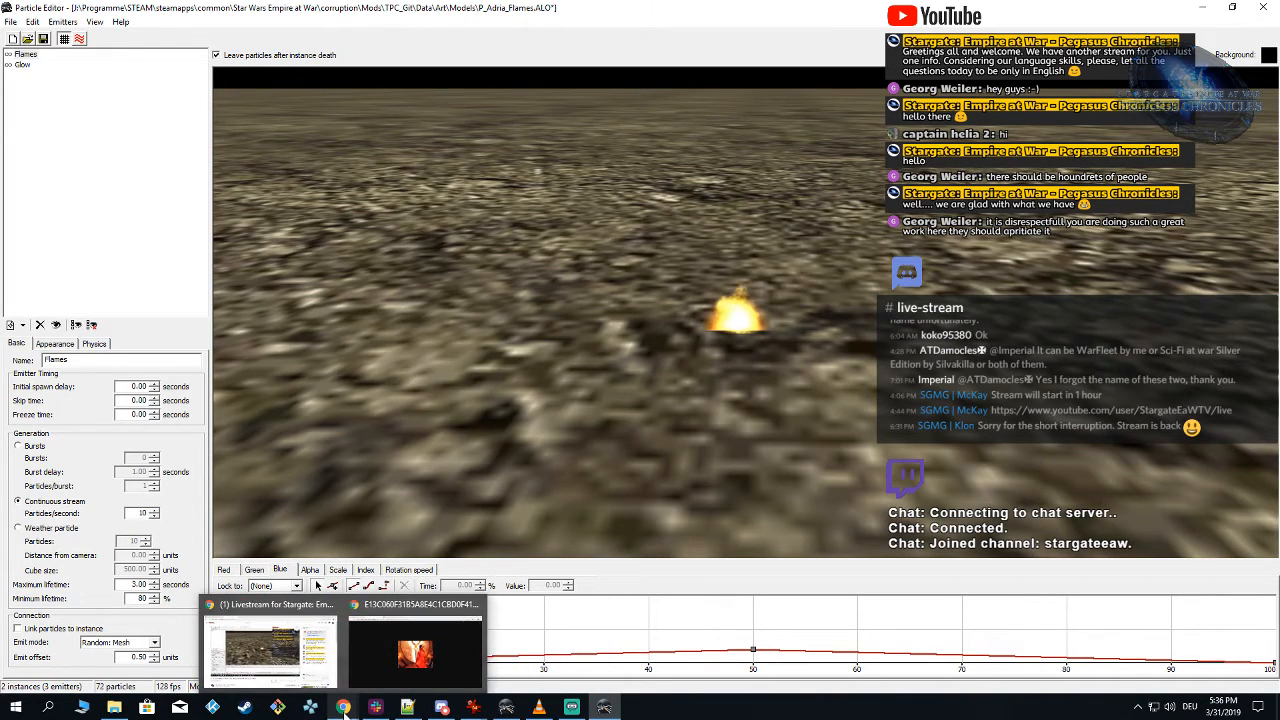
pyautogui.click(415, 650)
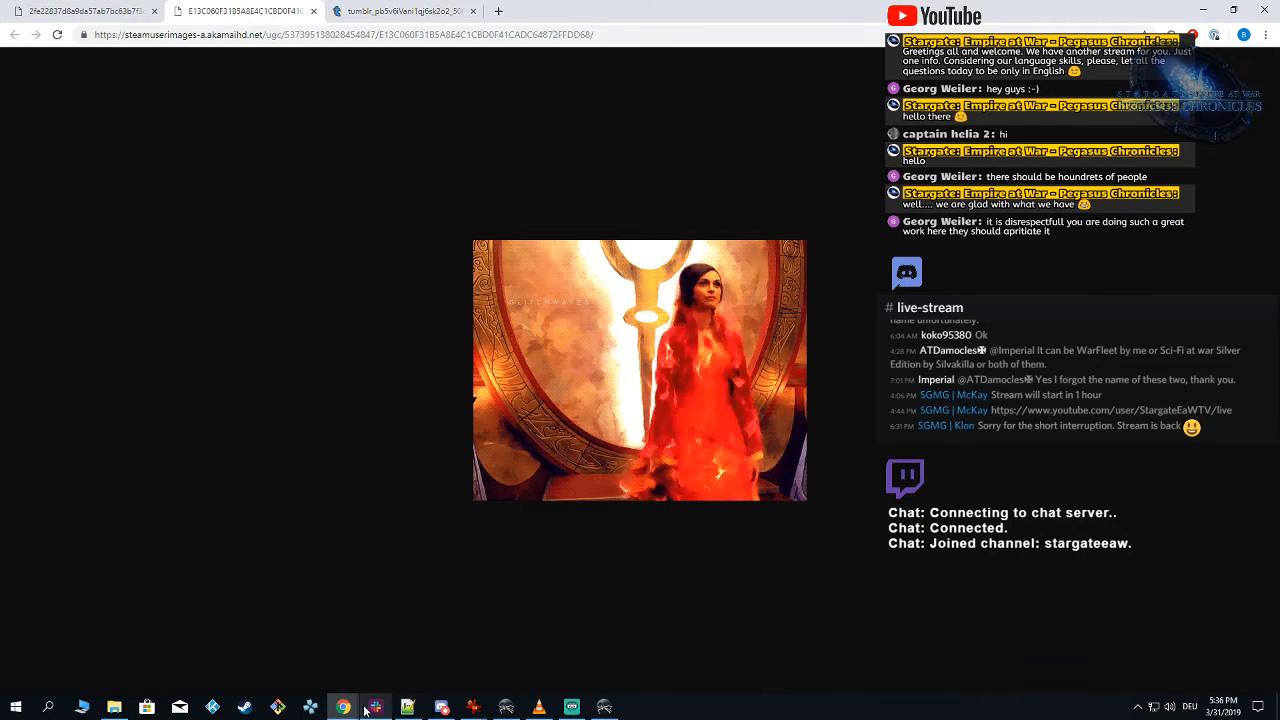
pyautogui.click(1207, 12)
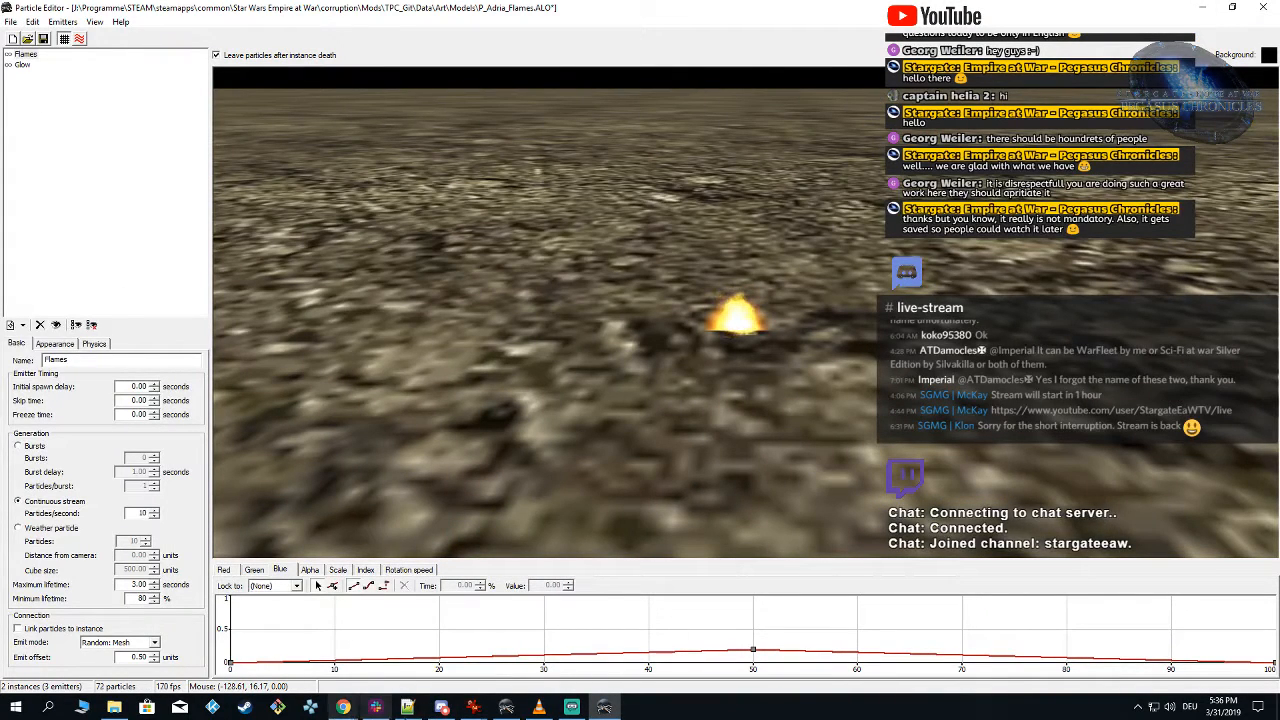
pyautogui.moveTo(476, 708)
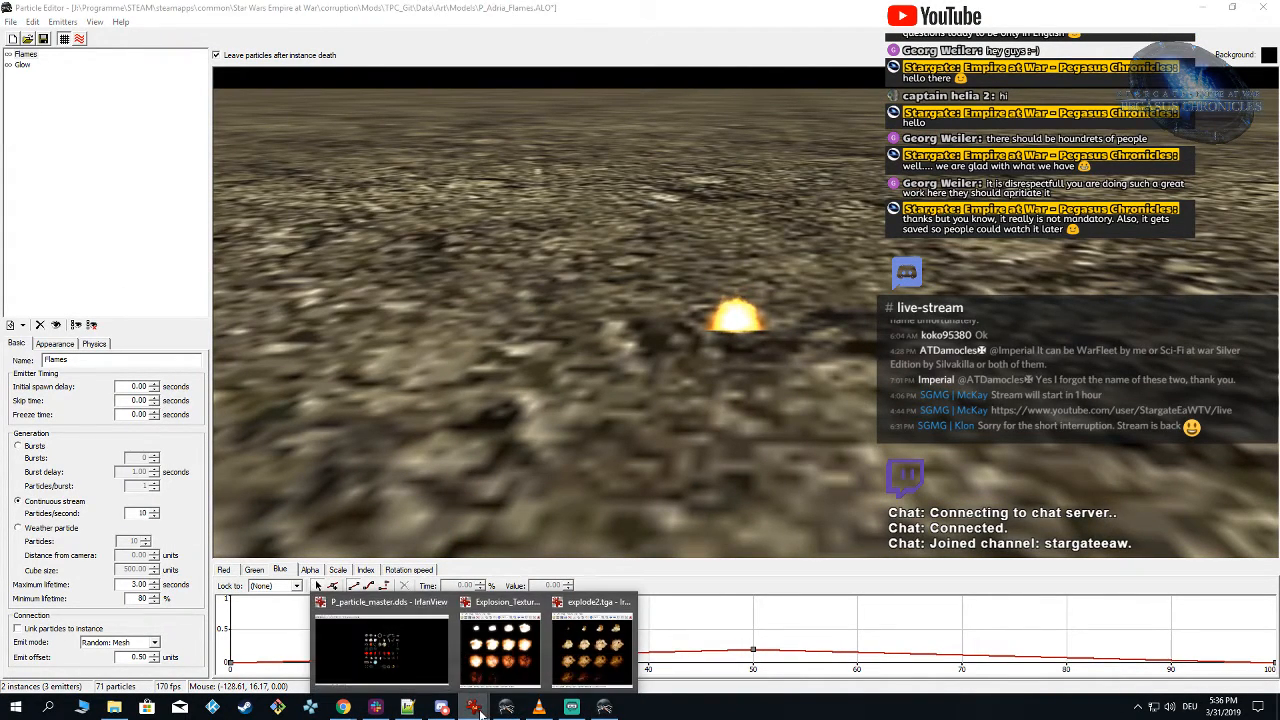
pyautogui.click(418, 661)
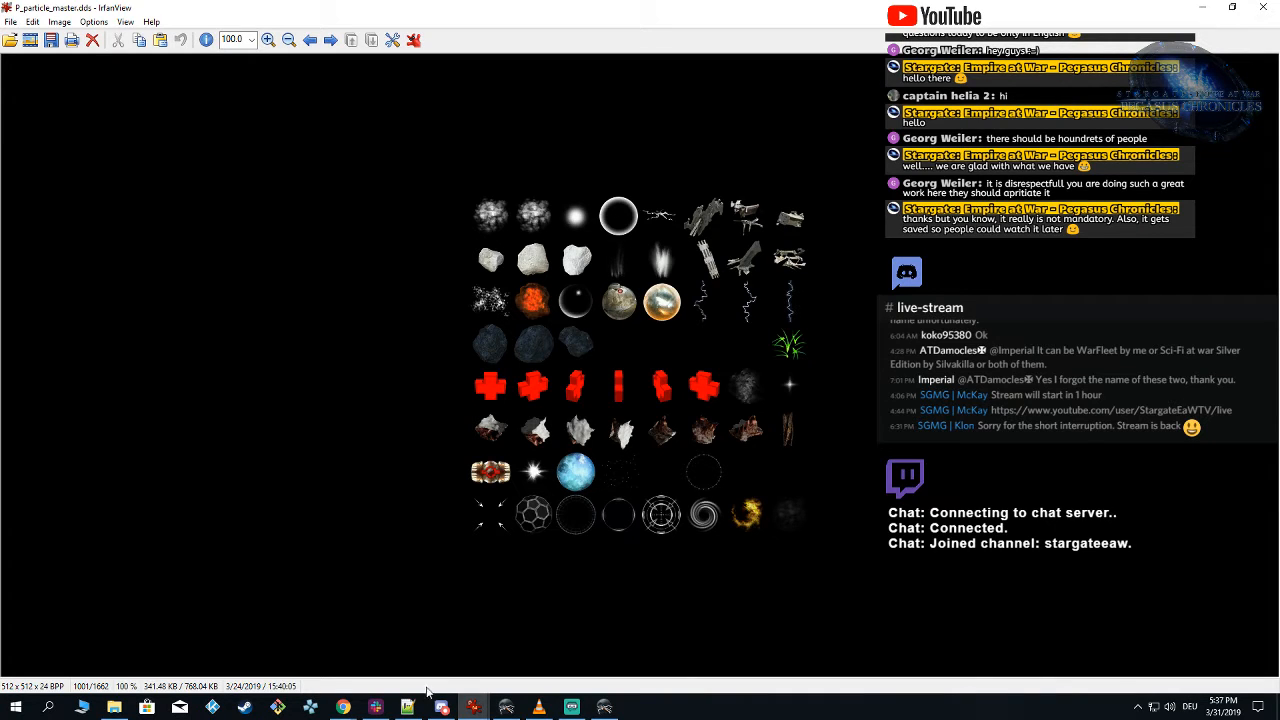
pyautogui.click(343, 706)
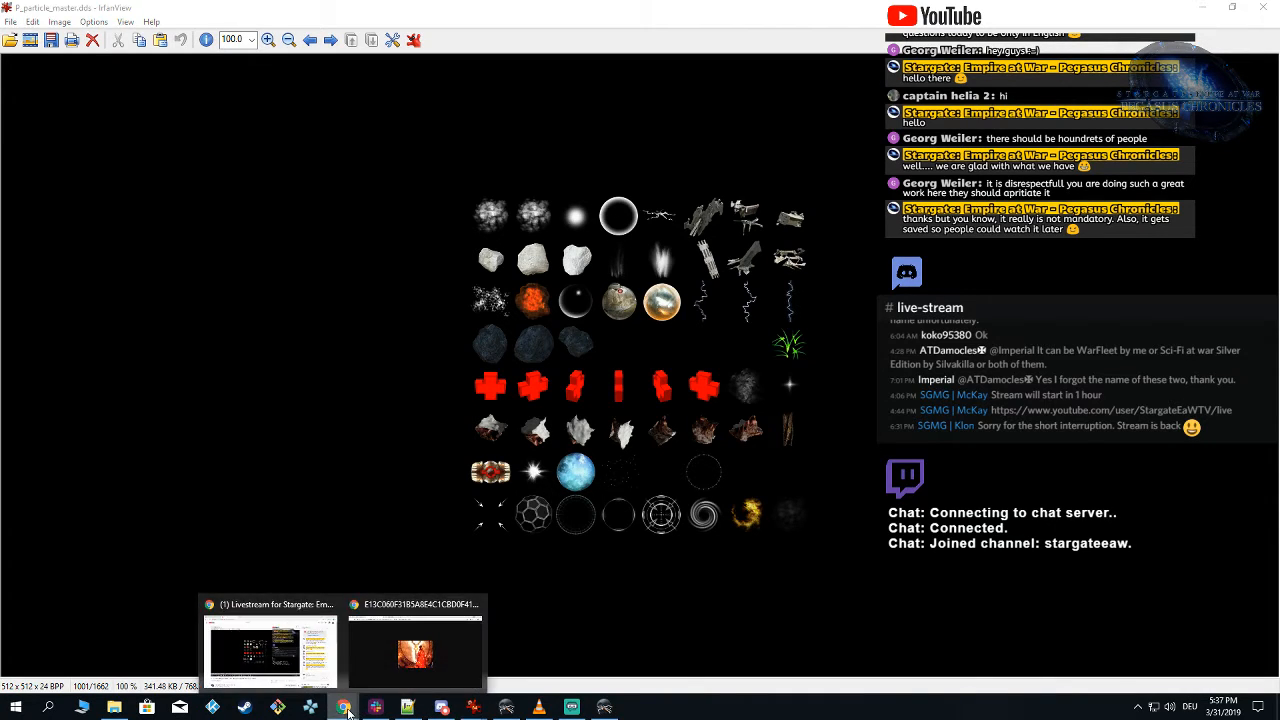
pyautogui.click(414, 660)
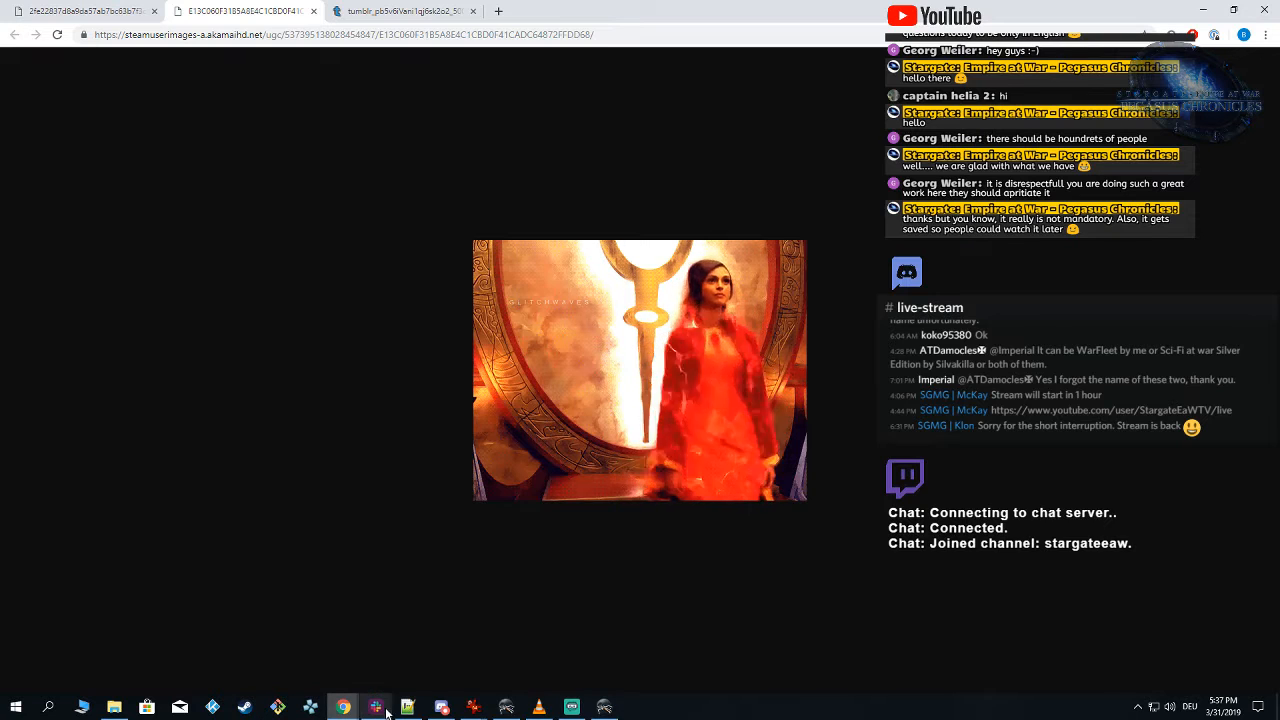
pyautogui.moveTo(478, 711)
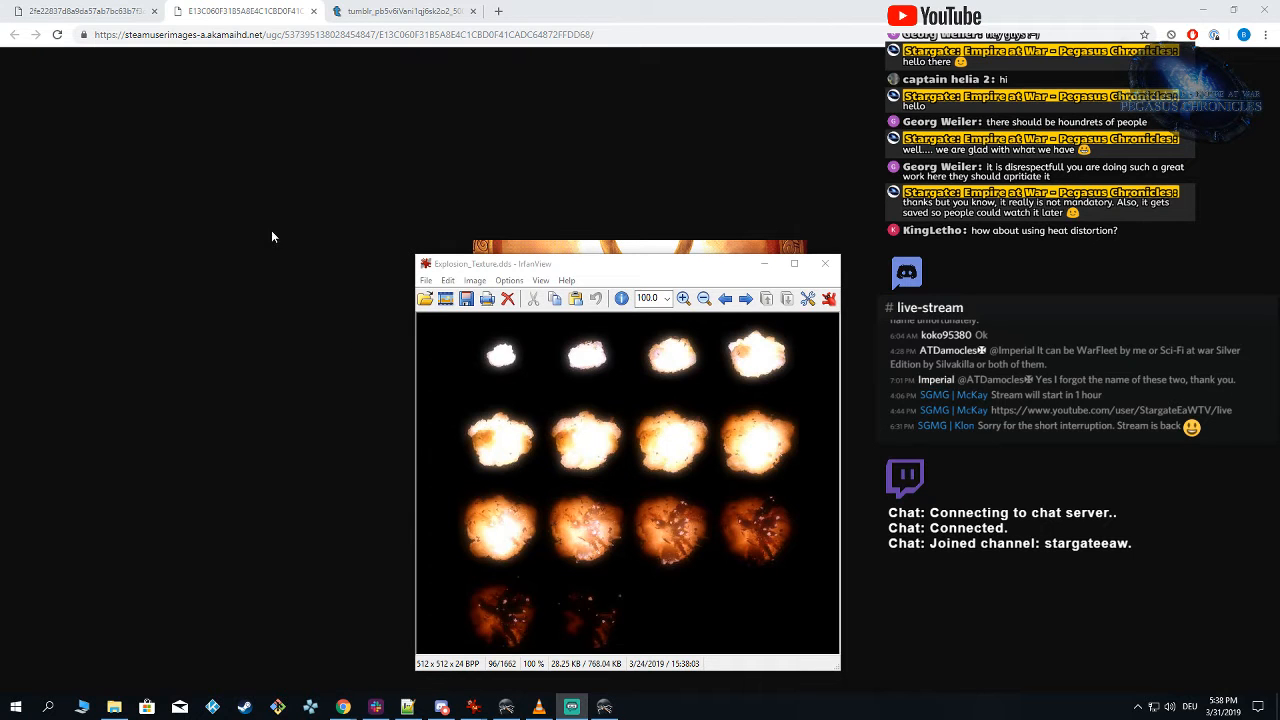
# Step: Switch to Particle Editor, set the Flames emitter to 30 particles per second and save the particle
pyautogui.click(604, 707)
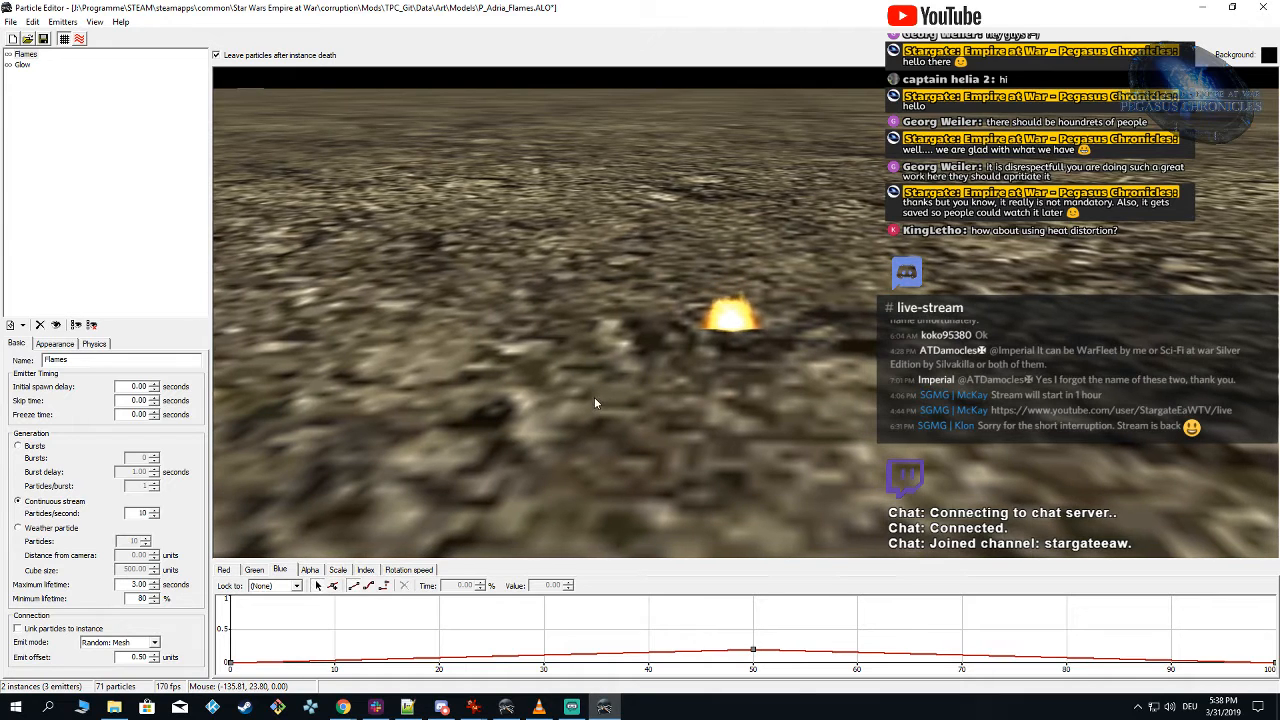
pyautogui.click(24, 65)
pyautogui.click(27, 55)
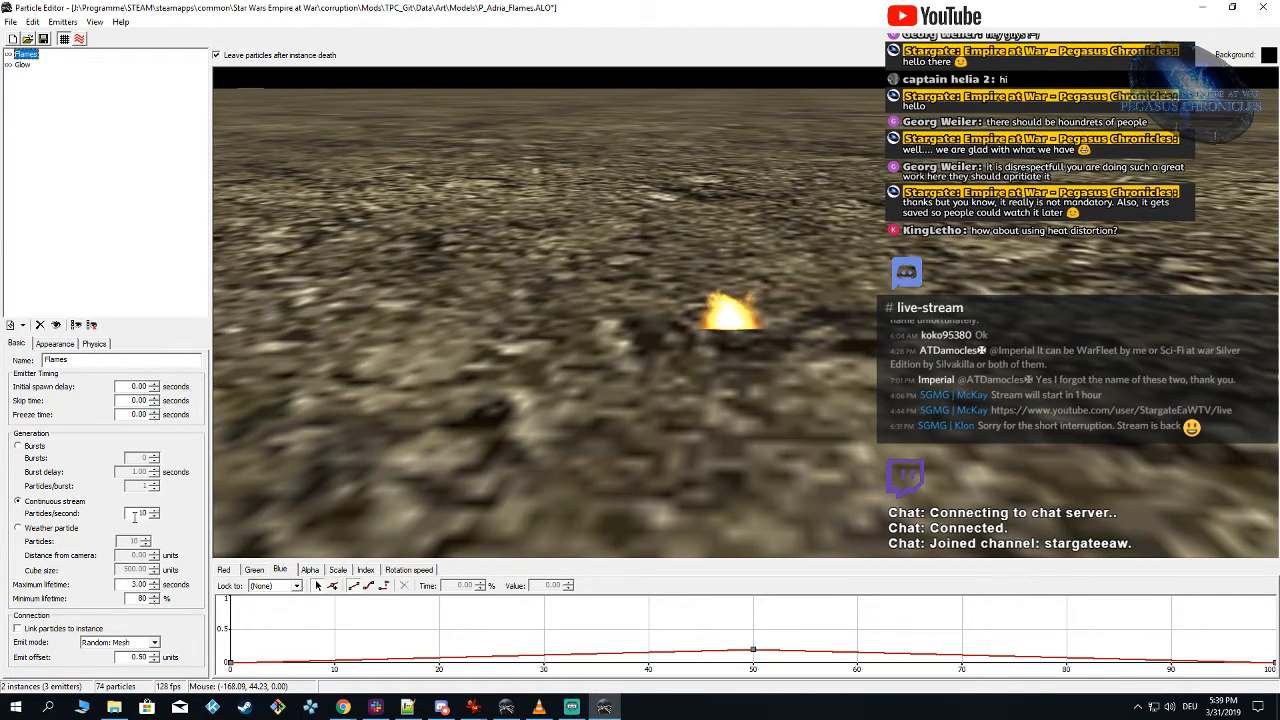
pyautogui.moveTo(136, 514); pyautogui.dragTo(278, 523)
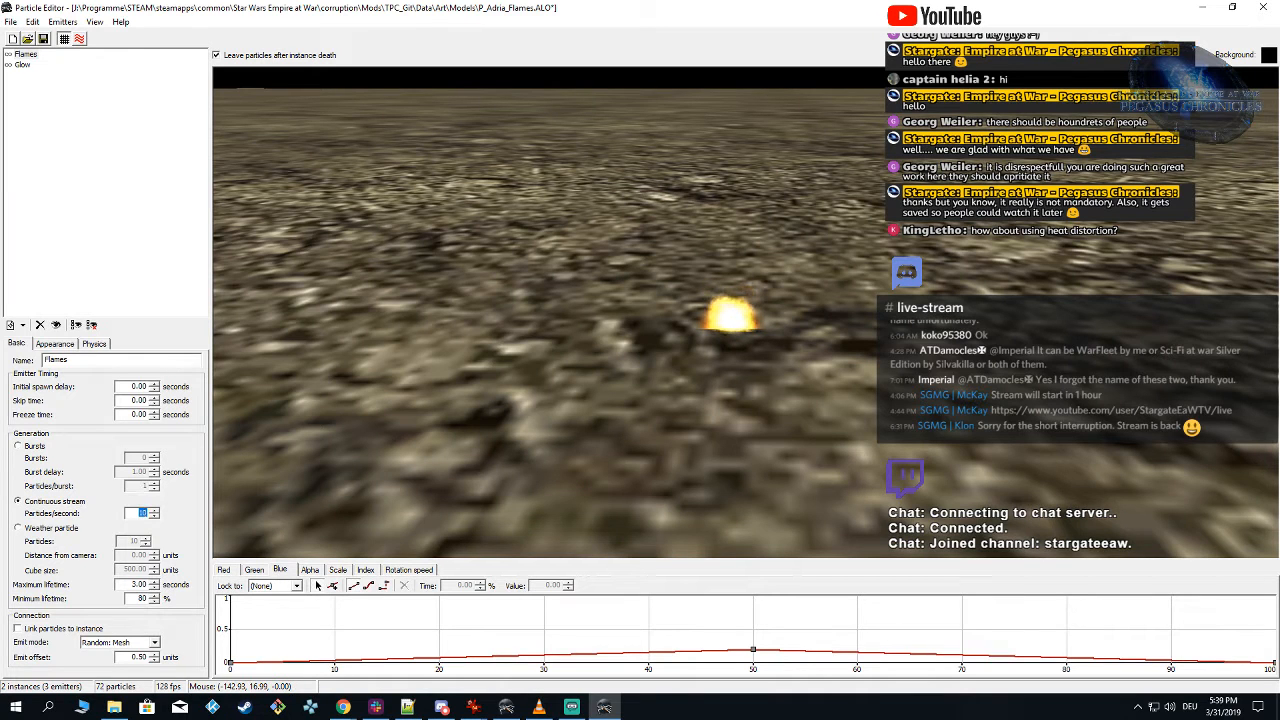
pyautogui.write('30')
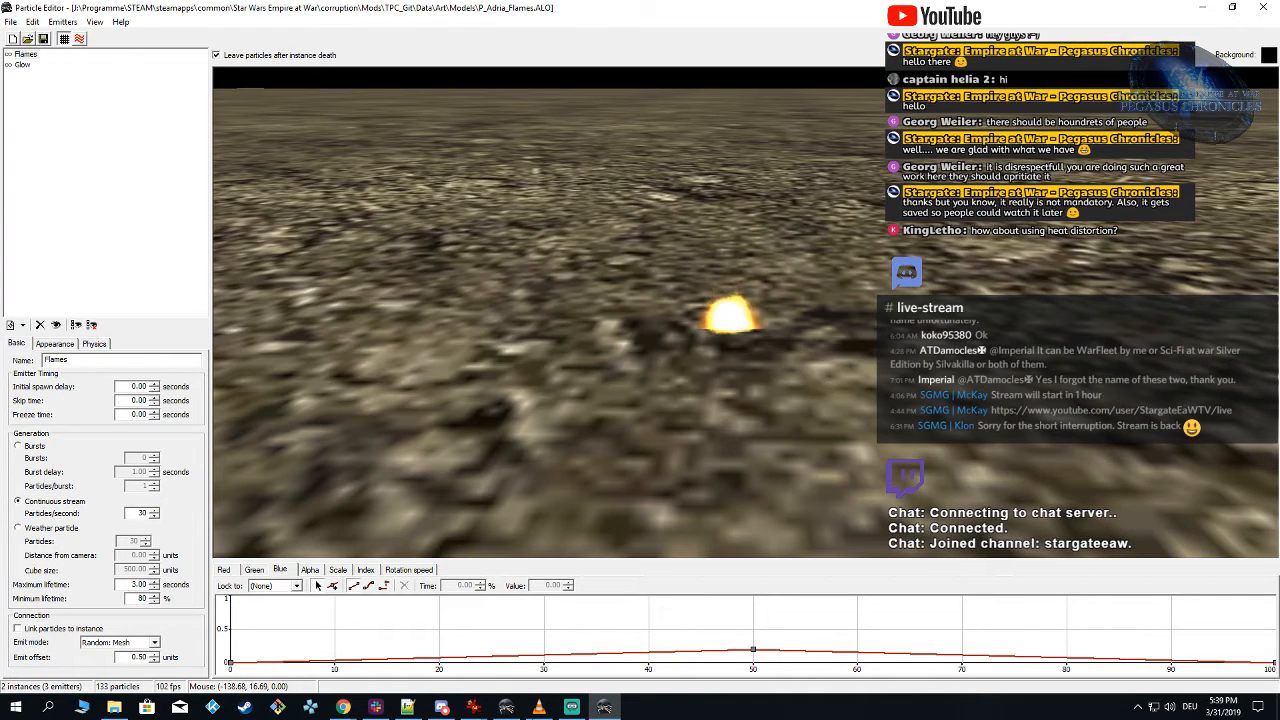
# Step: Switch to Alamo Object Viewer, reload the TPC_Git mod under Forces of Corruption and hide the p_fire_med_no_smoke.alo_ALT0 proxy to check the flames
pyautogui.click(506, 707)
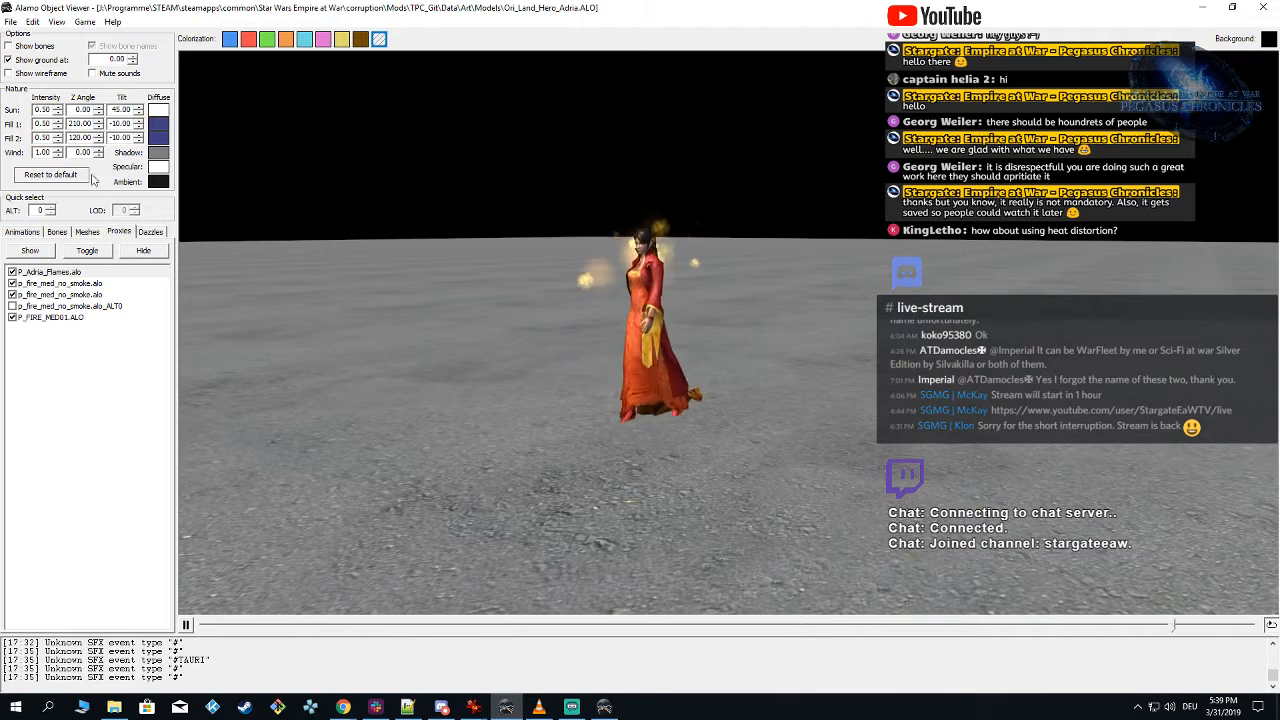
pyautogui.click(85, 21)
pyautogui.moveTo(156, 51)
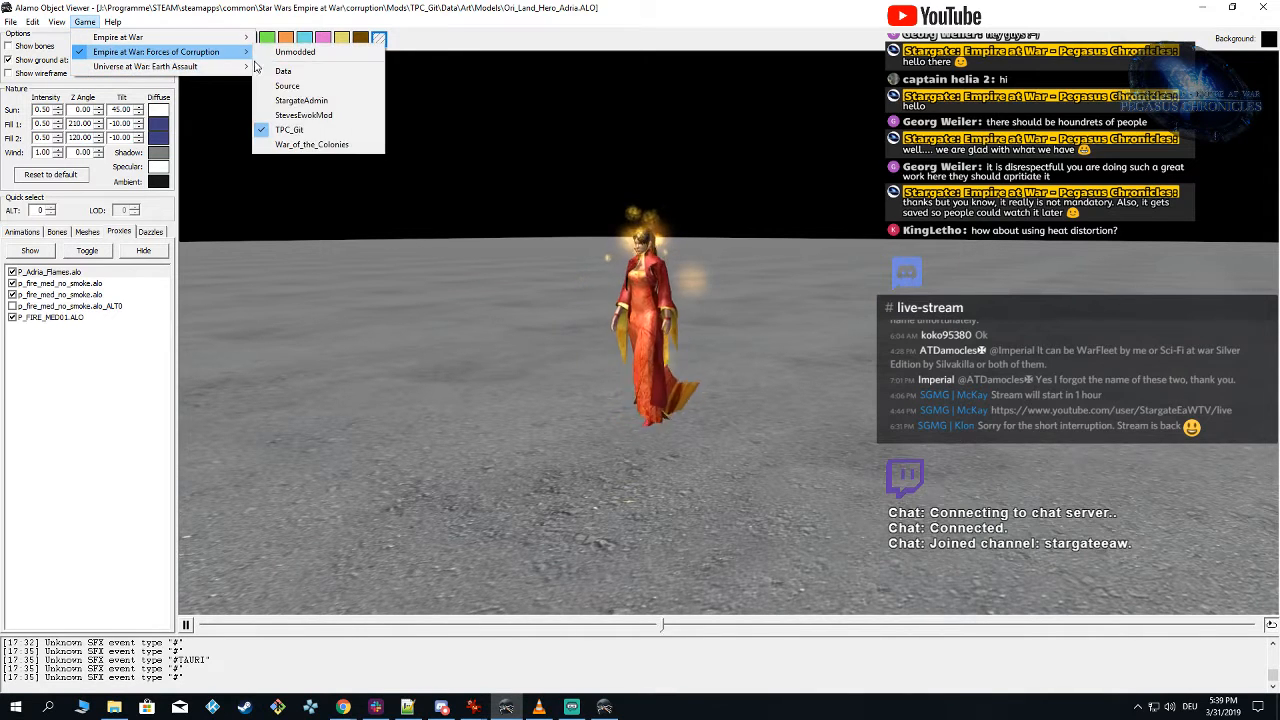
pyautogui.click(279, 132)
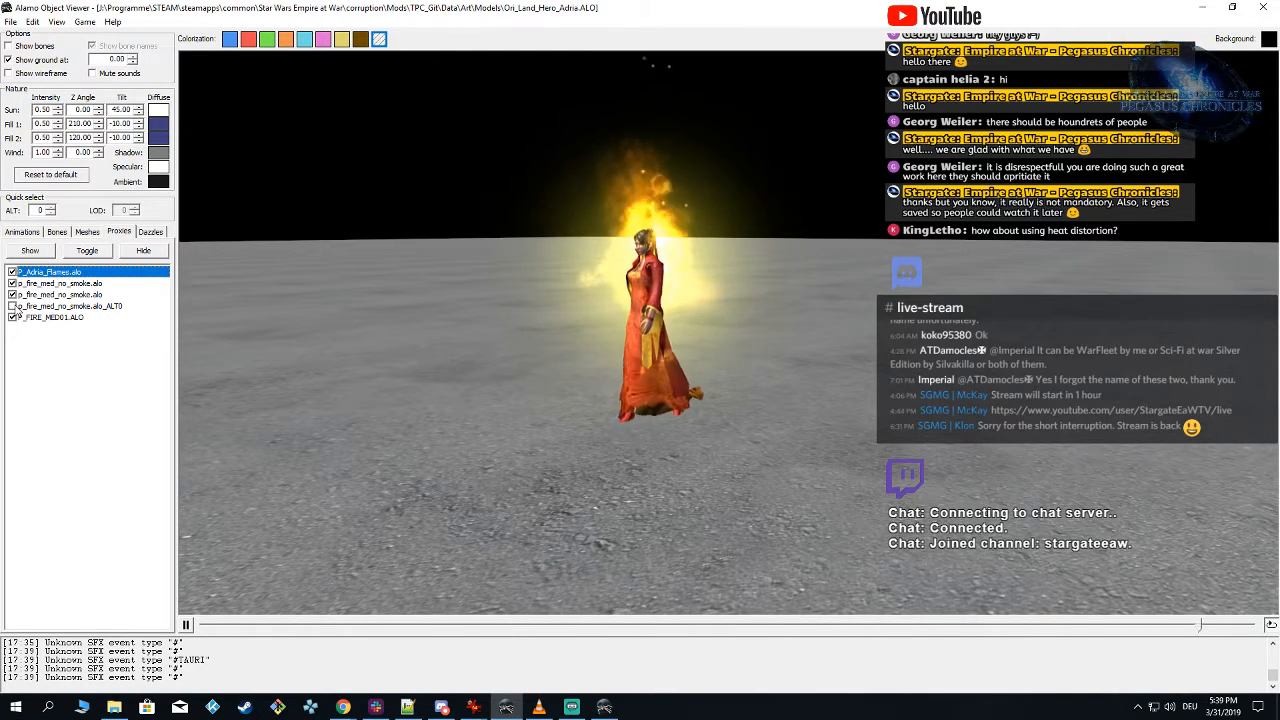
pyautogui.moveTo(585, 398); pyautogui.dragTo(604, 397)
pyautogui.moveTo(605, 710)
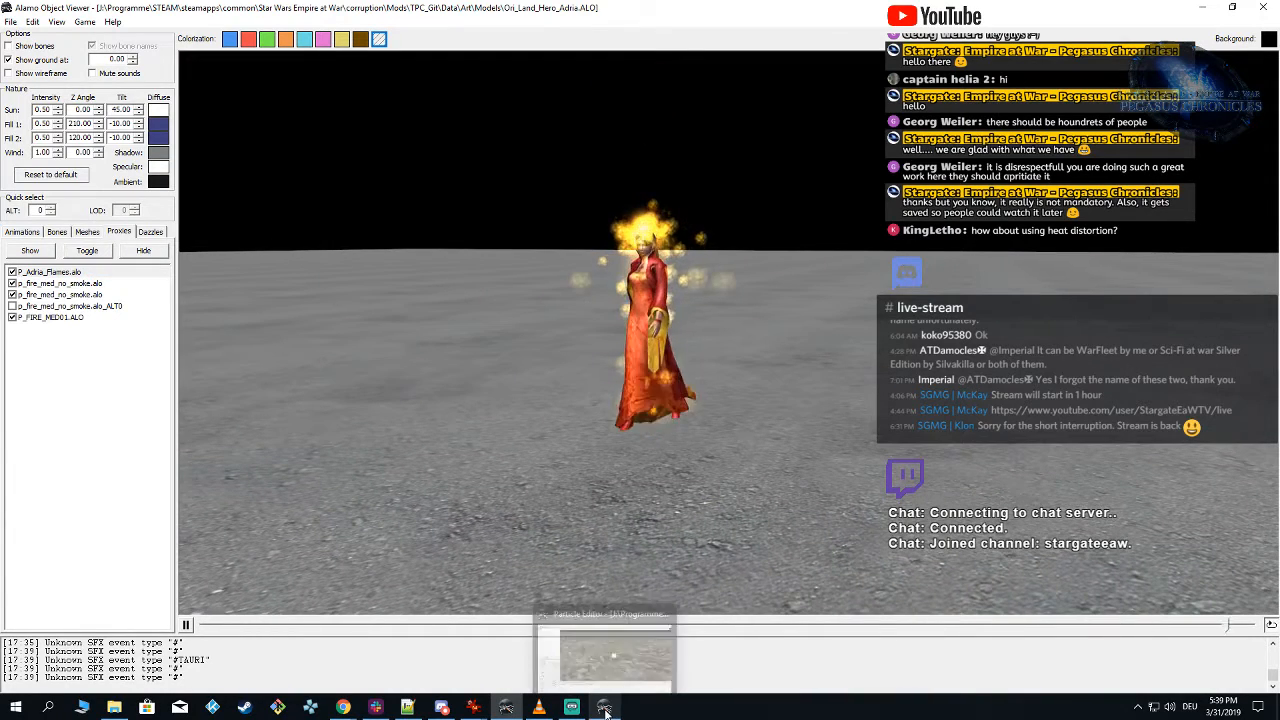
pyautogui.moveTo(598, 523); pyautogui.dragTo(599, 521)
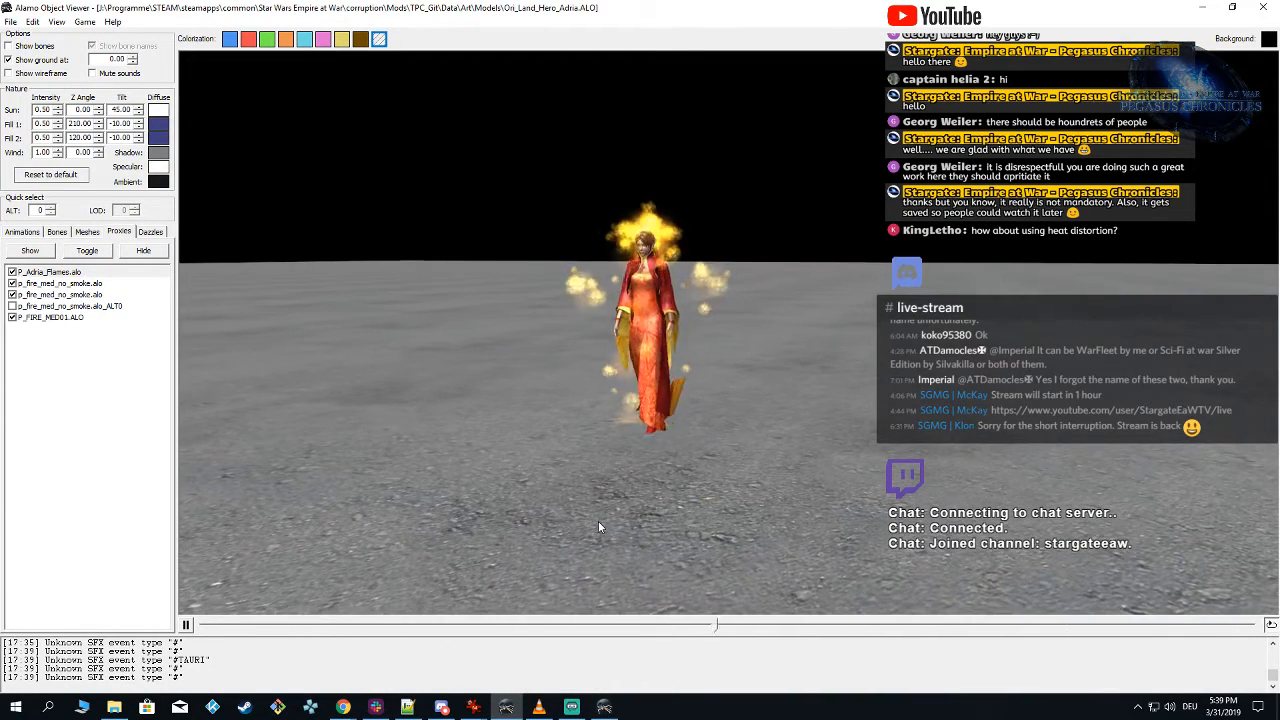
# Step: Switch to Particle Editor, set the height of the Flames emitter's random cylinder initial speed to 2.00 and save the particle
pyautogui.click(605, 707)
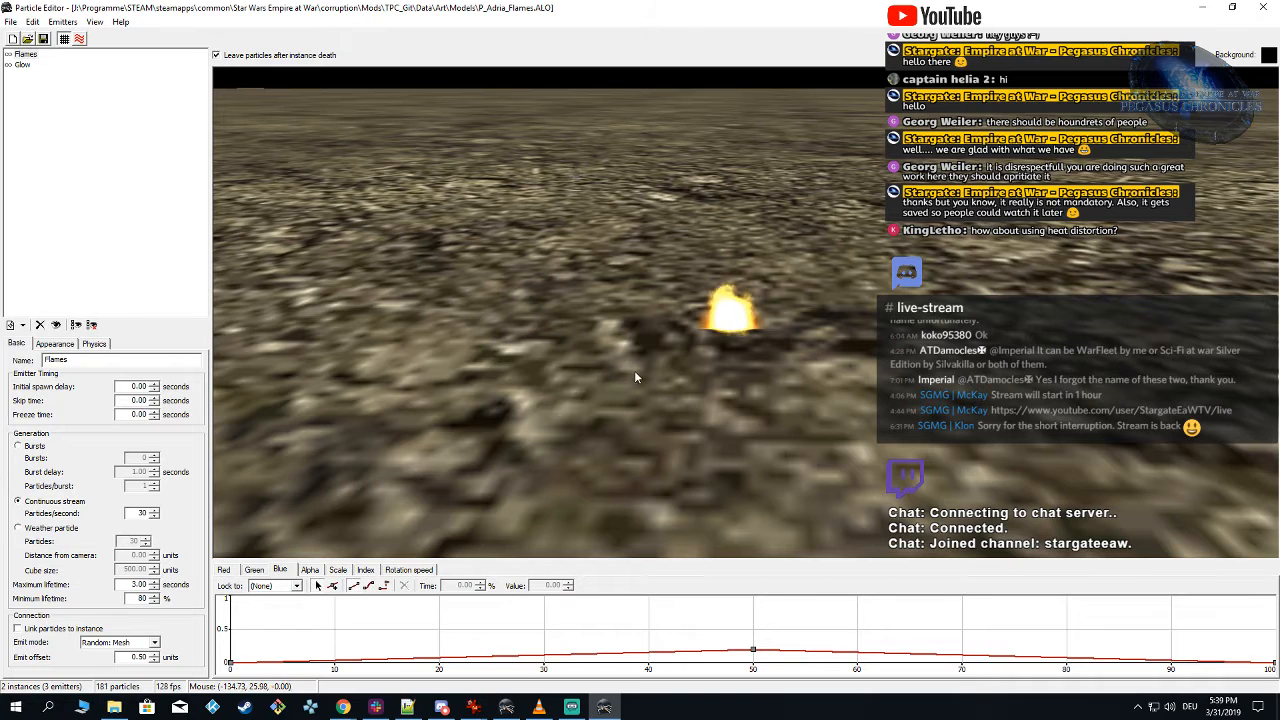
pyautogui.scroll(1, 486, 428)
pyautogui.click(94, 343)
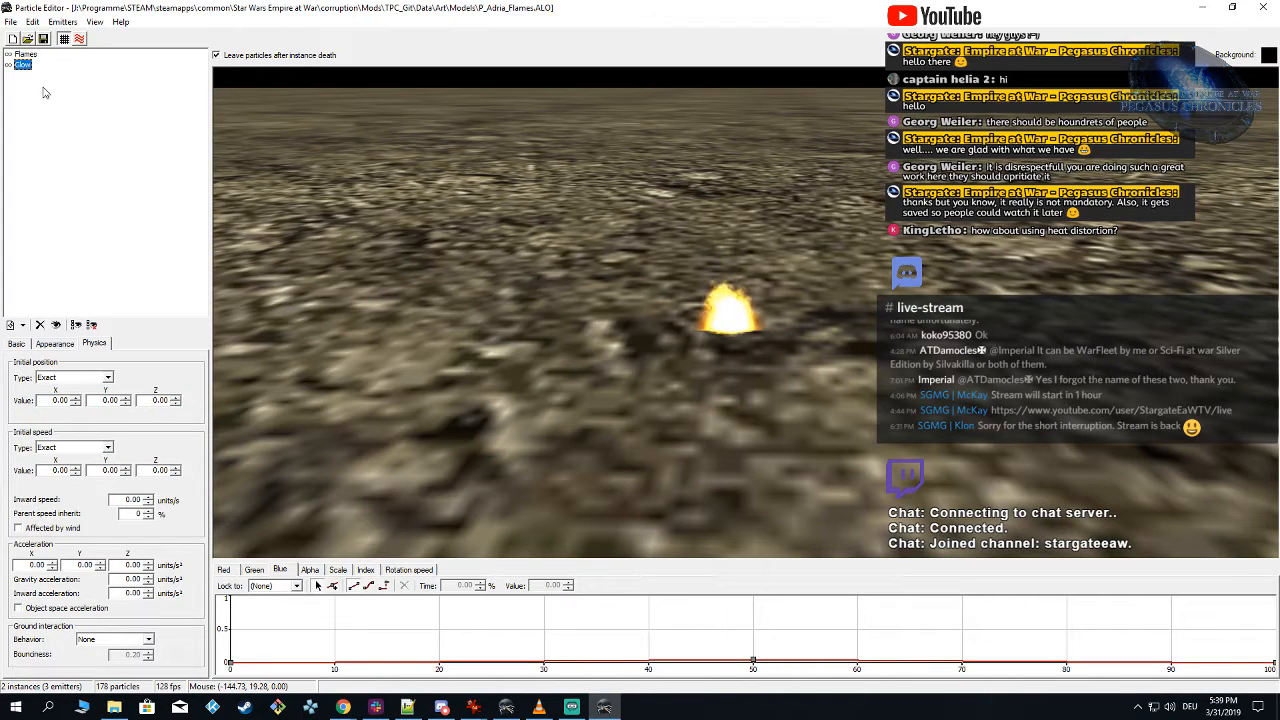
pyautogui.click(30, 55)
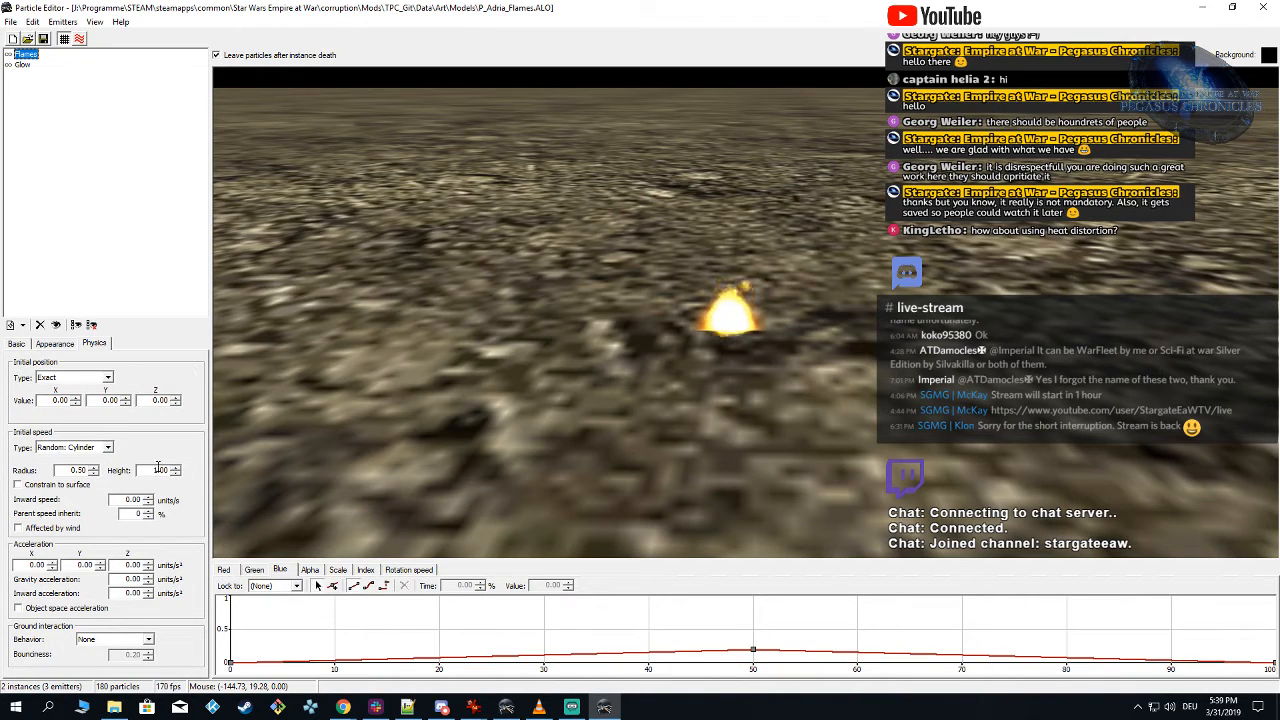
pyautogui.moveTo(152, 469); pyautogui.dragTo(200, 468)
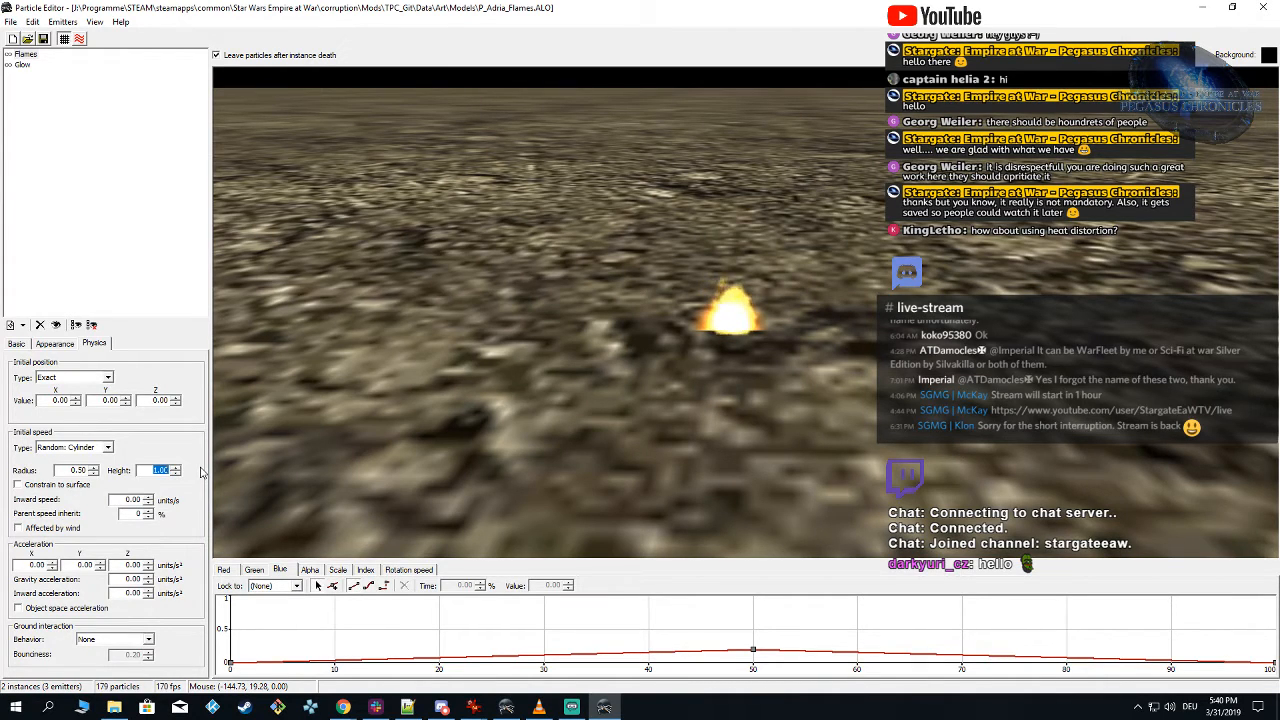
pyautogui.click(518, 407)
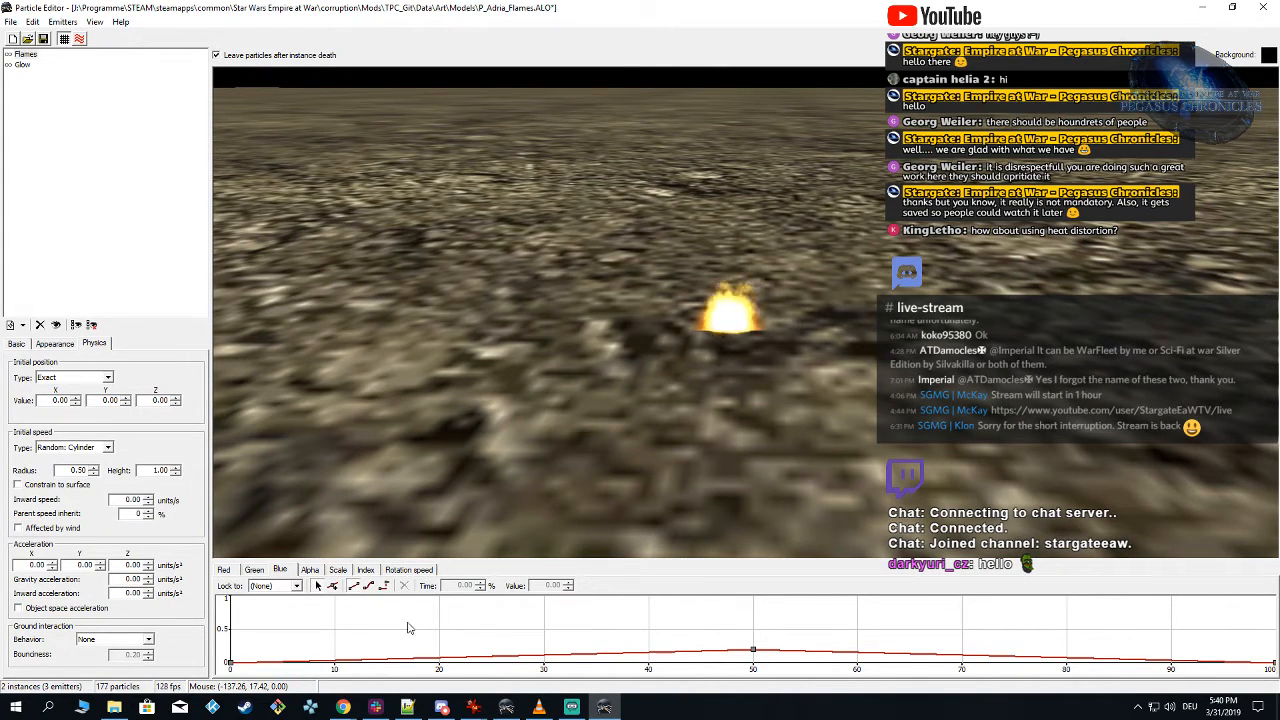
pyautogui.moveTo(475, 706)
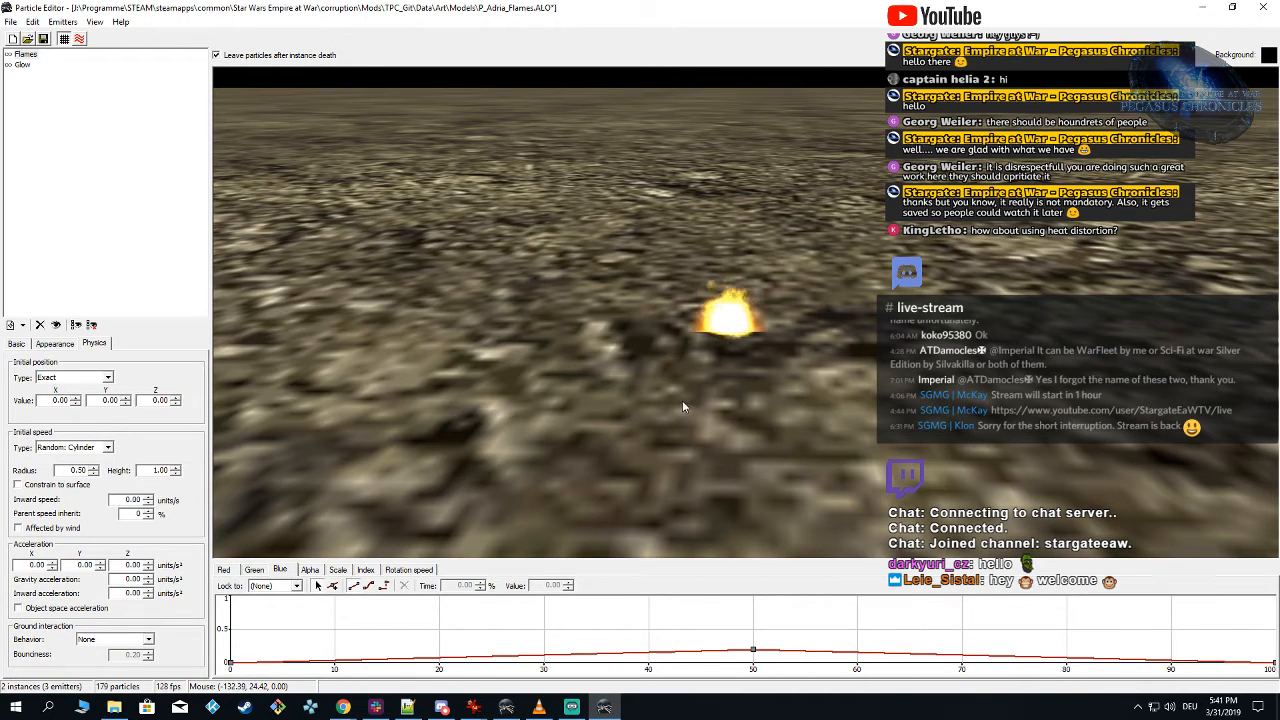
pyautogui.click(22, 65)
pyautogui.click(24, 54)
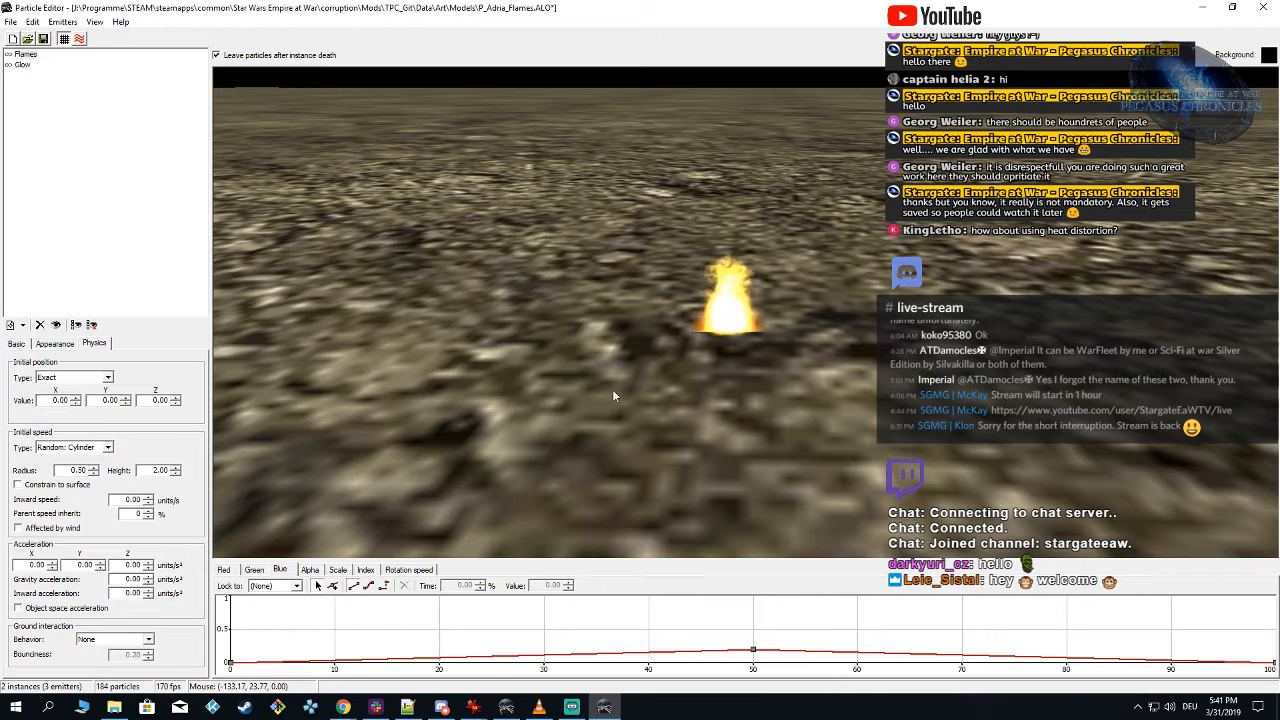
pyautogui.click(43, 42)
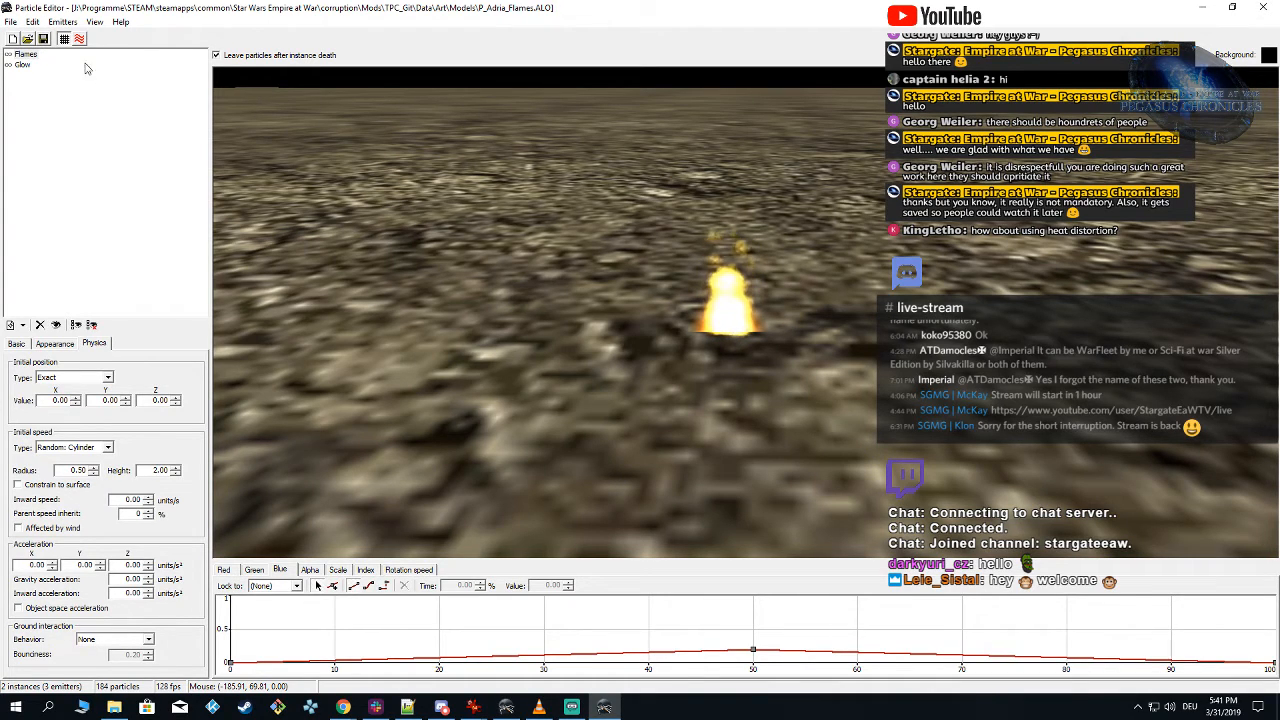
# Step: Switch to Alamo Object Viewer, reload the TPC_Git mod under Forces of Corruption and check the flames around the Adria model
pyautogui.click(506, 707)
pyautogui.click(85, 22)
pyautogui.moveTo(160, 51)
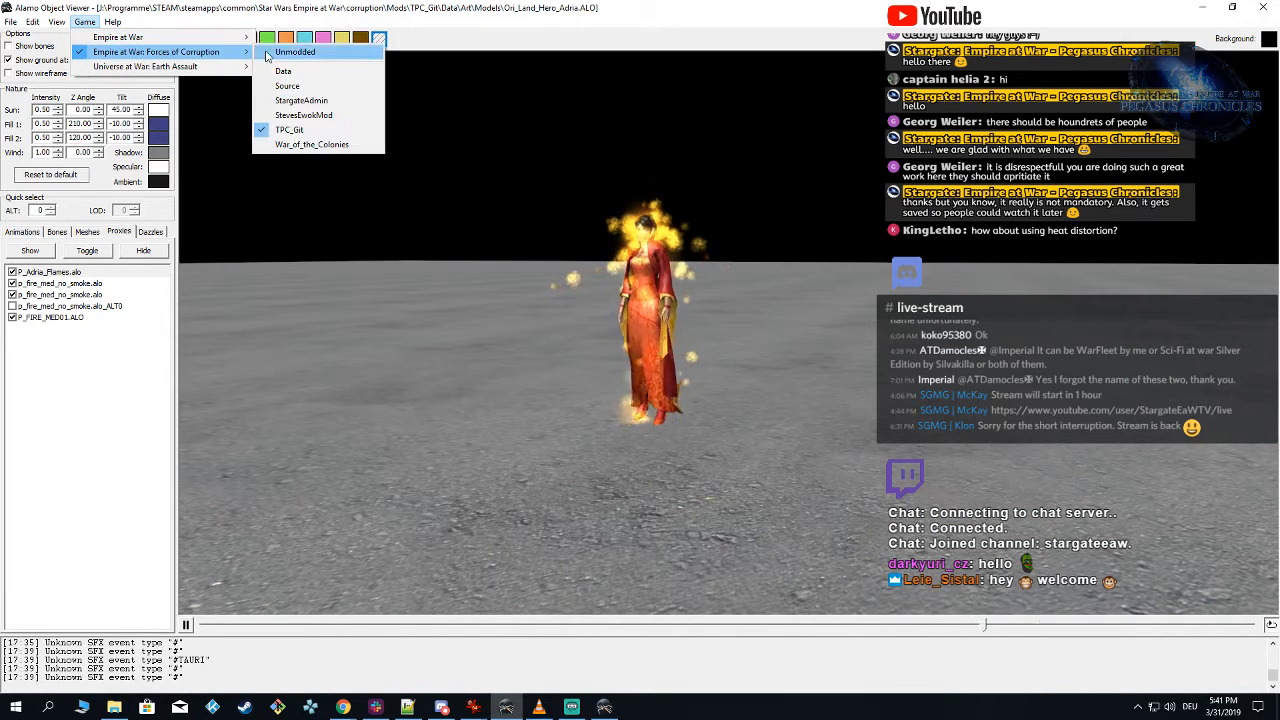
pyautogui.click(290, 130)
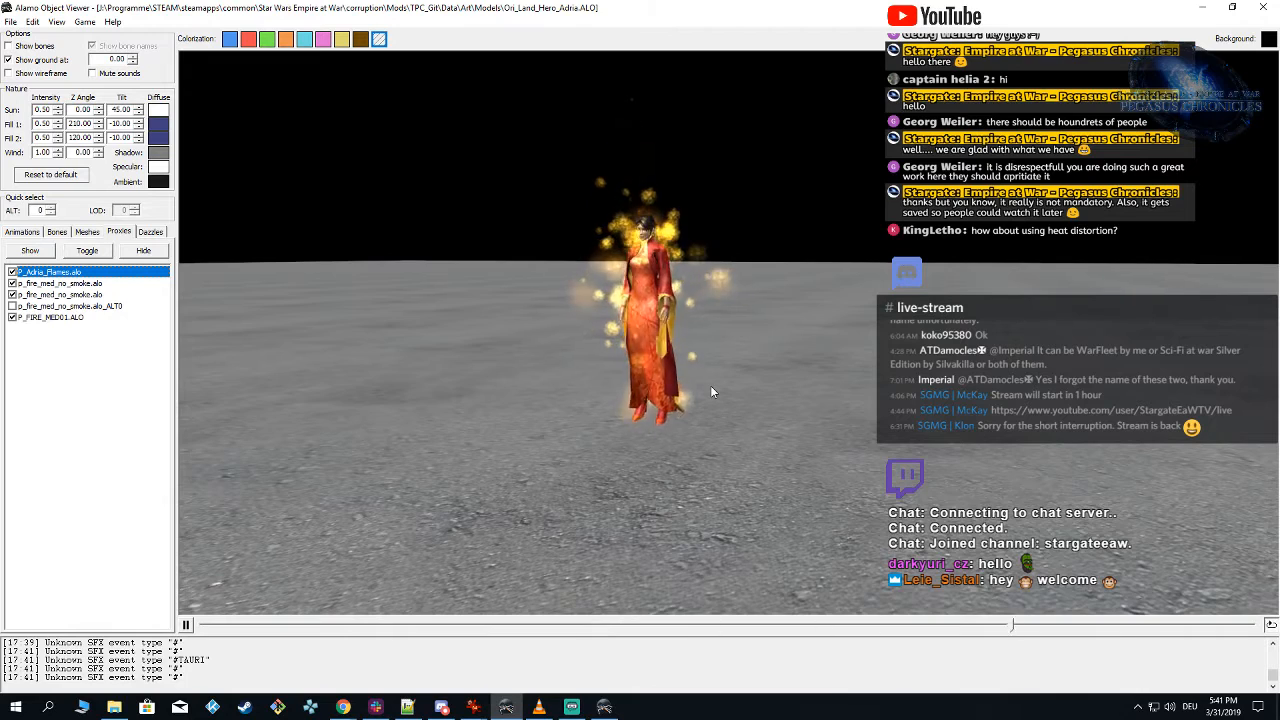
pyautogui.moveTo(711, 387); pyautogui.dragTo(750, 385)
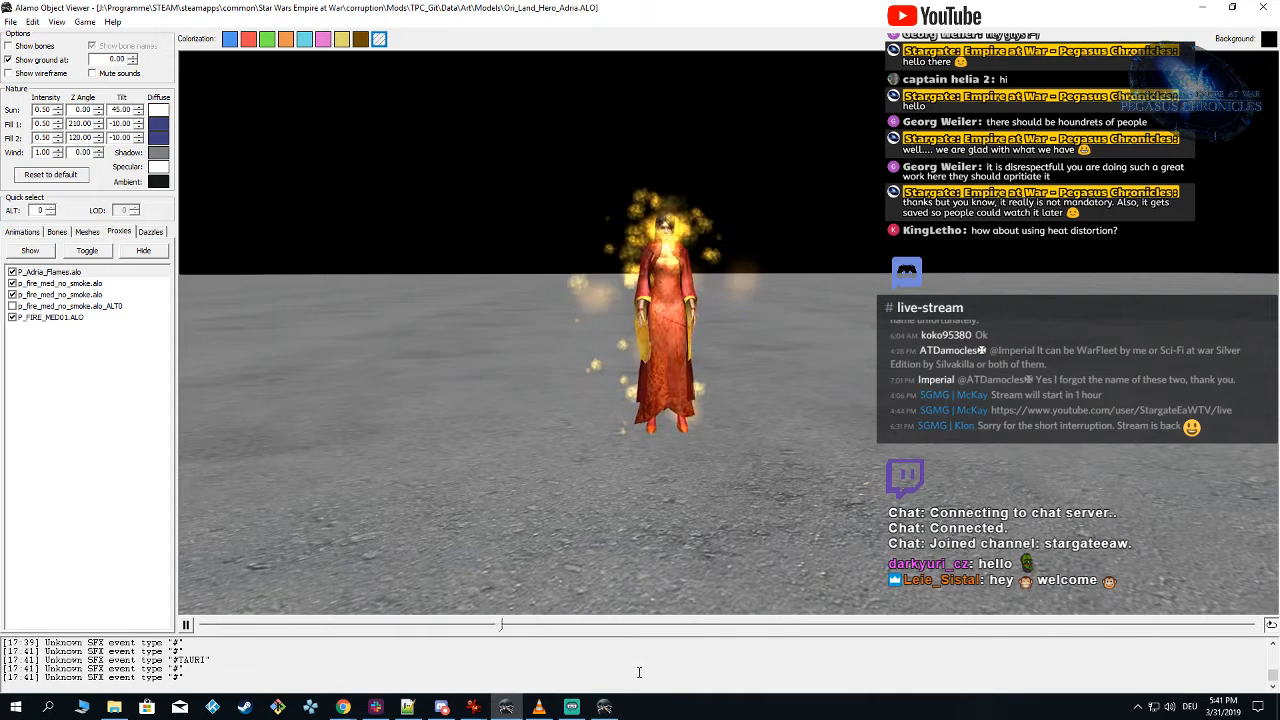
# Step: Switch to Particle Editor, set the Flames emitter's emit mode to Random: Vertex, save the particle and compare with the Glow emitter
pyautogui.click(614, 710)
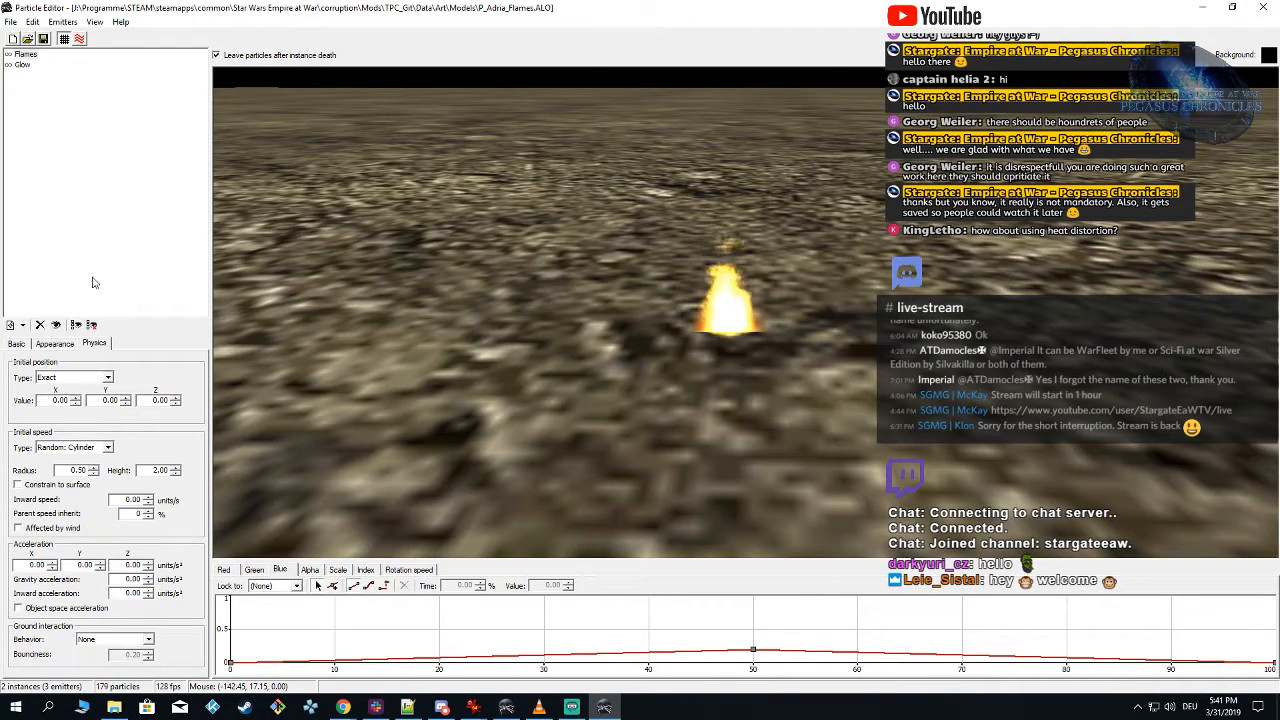
pyautogui.click(55, 344)
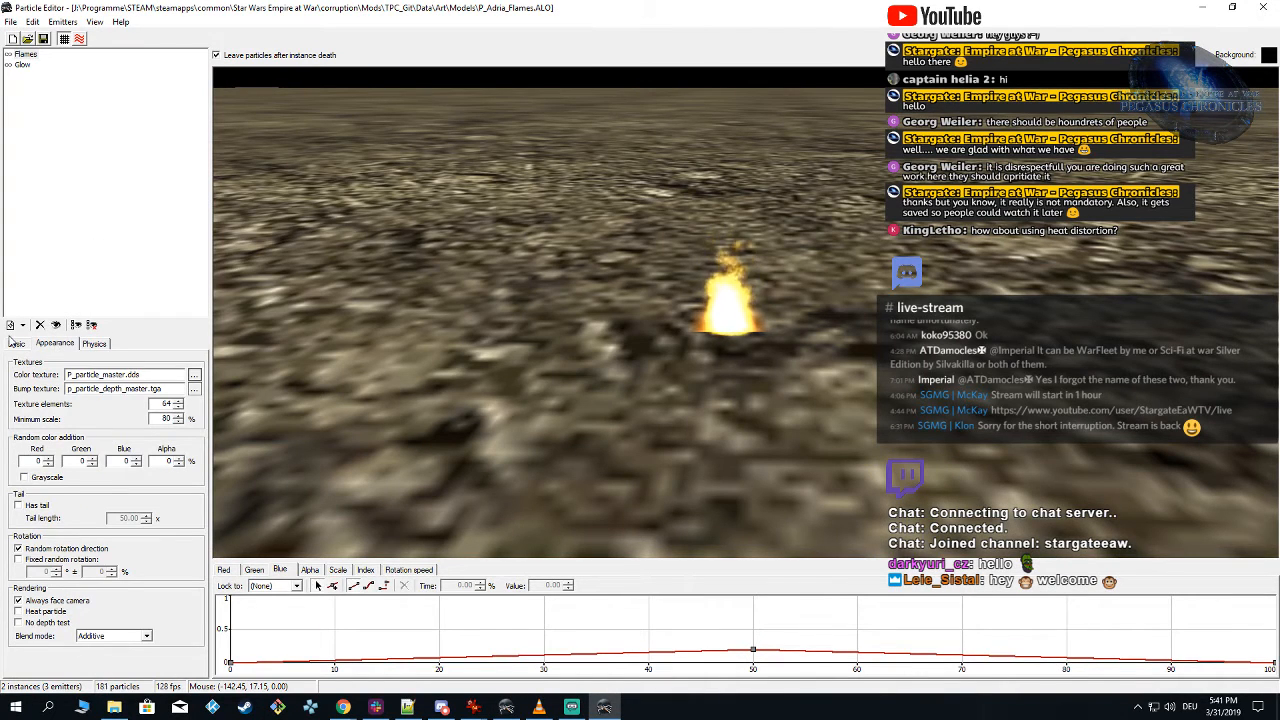
pyautogui.click(12, 343)
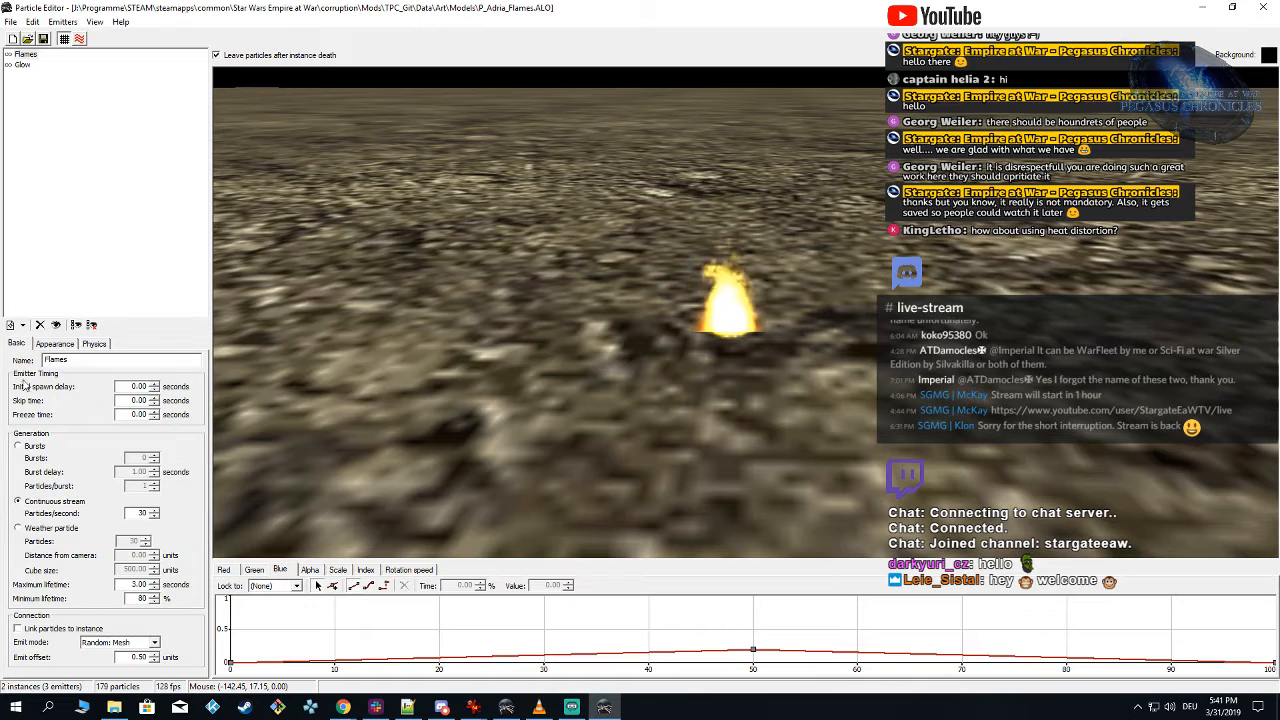
pyautogui.click(118, 642)
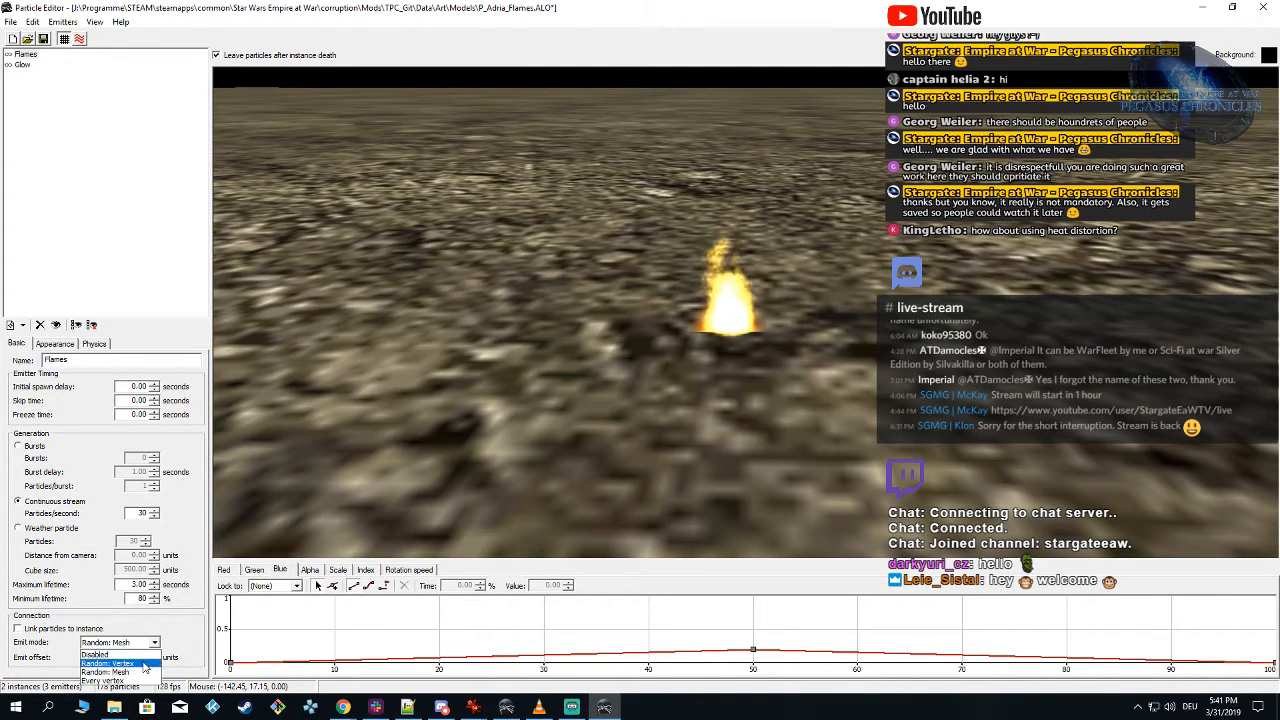
pyautogui.click(145, 664)
pyautogui.click(21, 65)
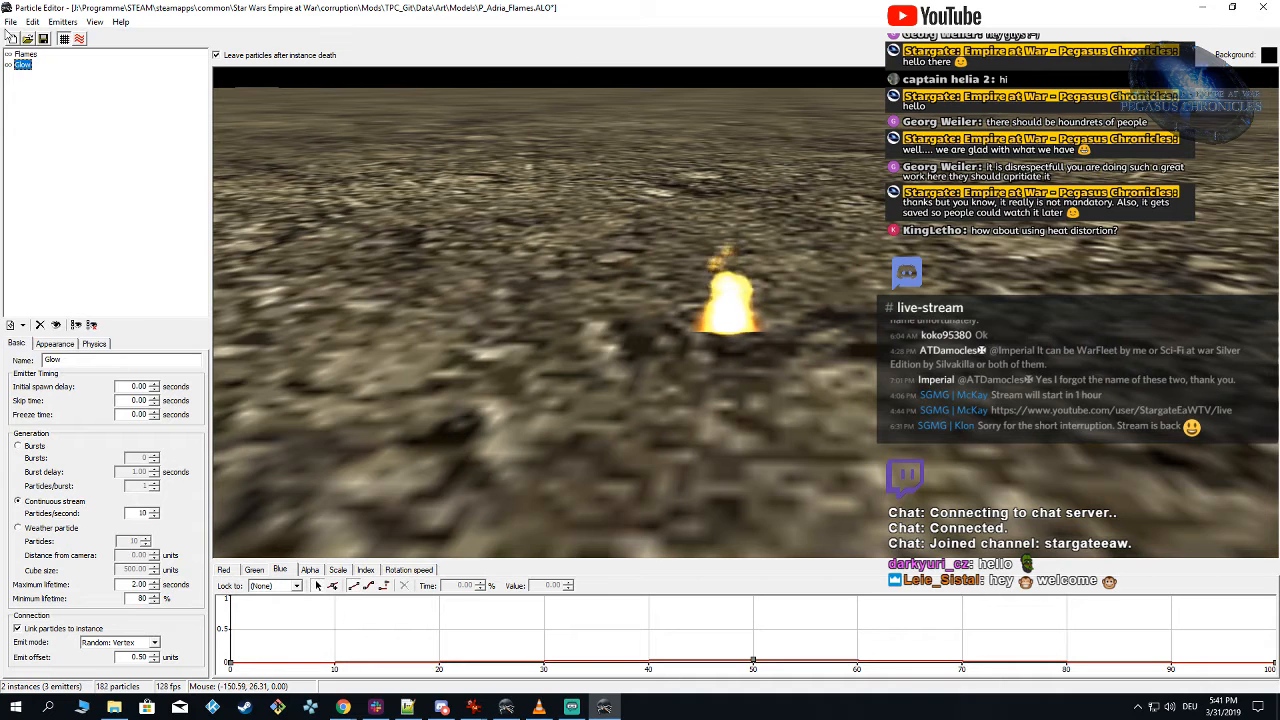
# Step: Switch to Alamo Object Viewer, reload the TPC_Git mod, hide the p_fire_med_no_smoke.alo_ALT0 proxy and examine the flames during the animation
pyautogui.click(506, 708)
pyautogui.click(84, 21)
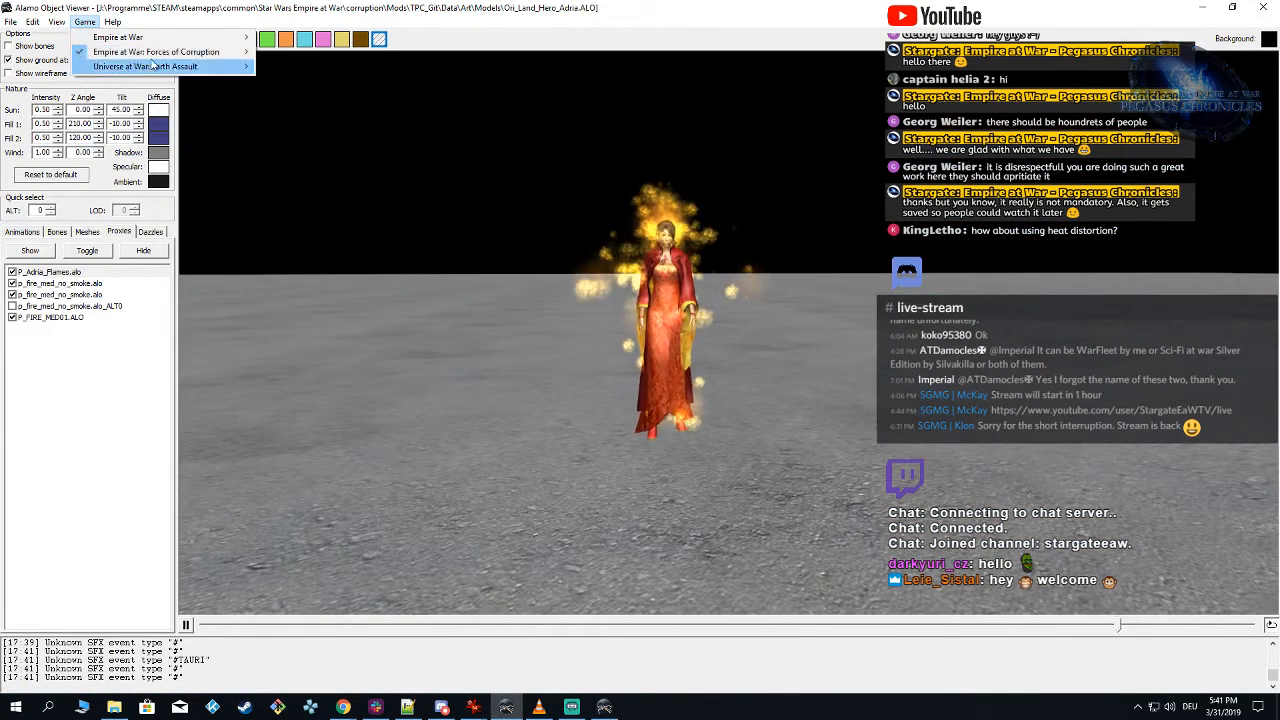
pyautogui.moveTo(172, 60)
pyautogui.click(289, 129)
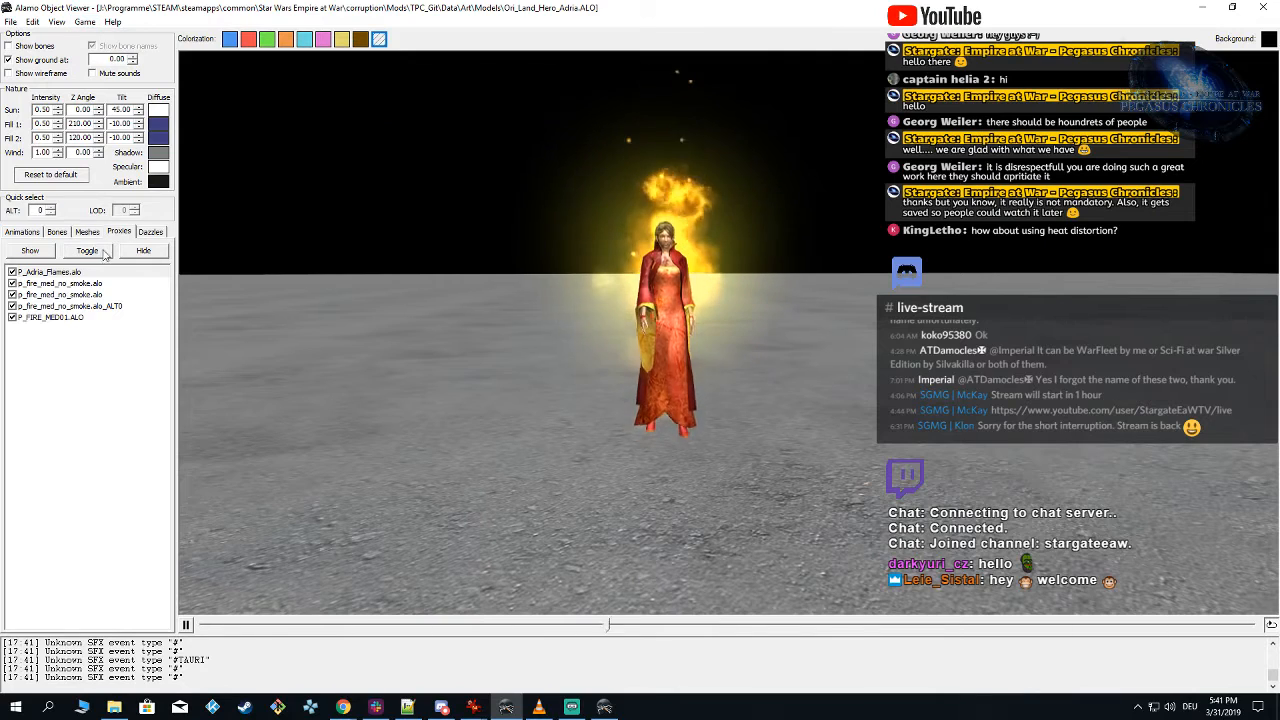
pyautogui.click(12, 306)
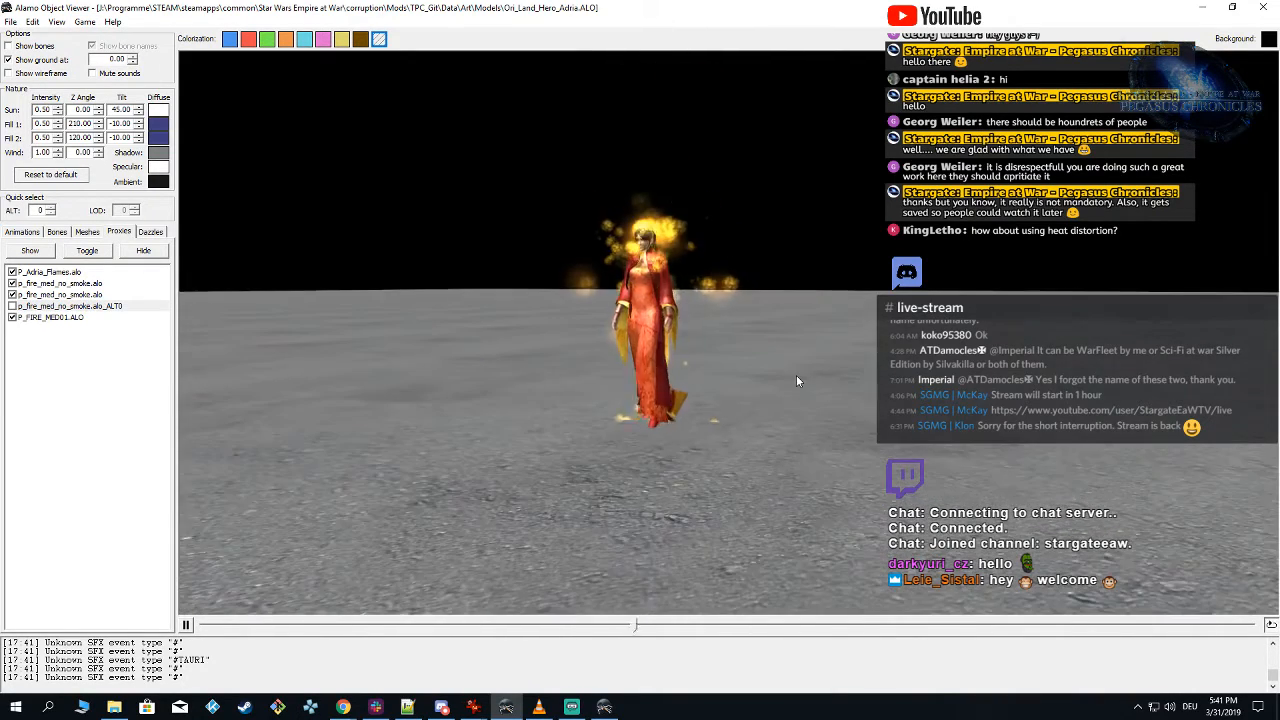
pyautogui.moveTo(747, 375); pyautogui.dragTo(793, 381)
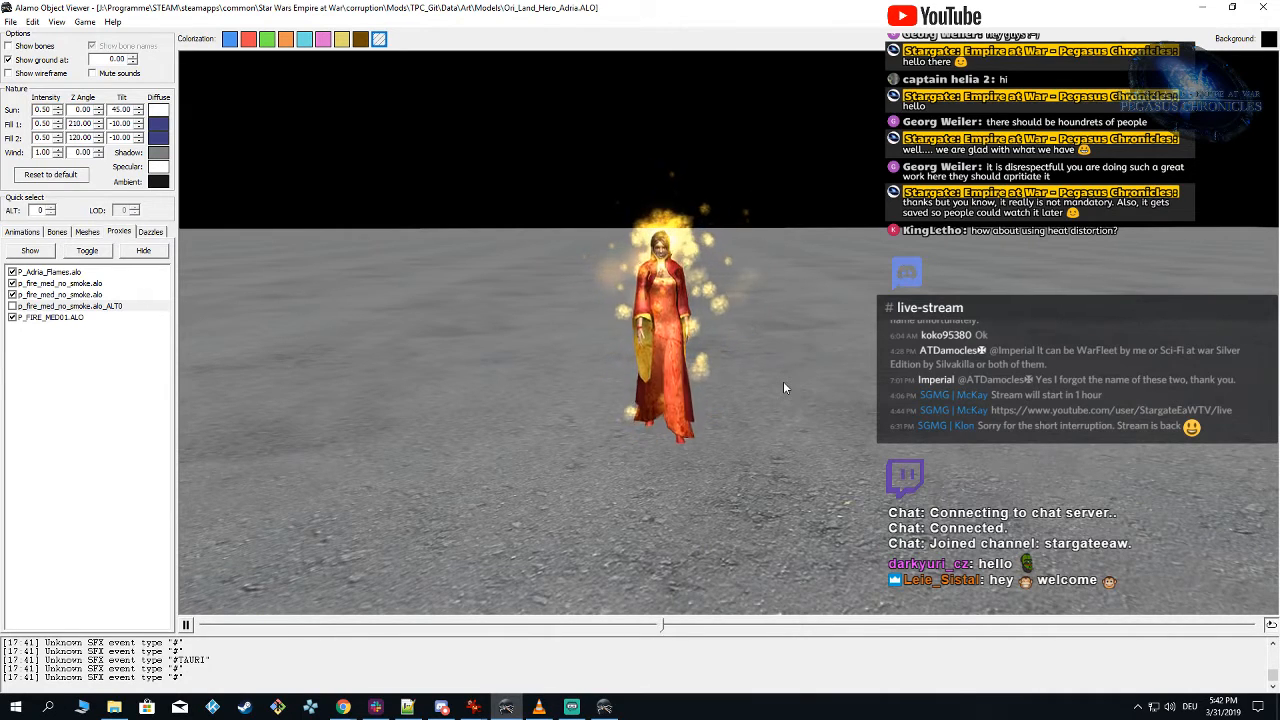
pyautogui.moveTo(783, 382); pyautogui.dragTo(812, 375)
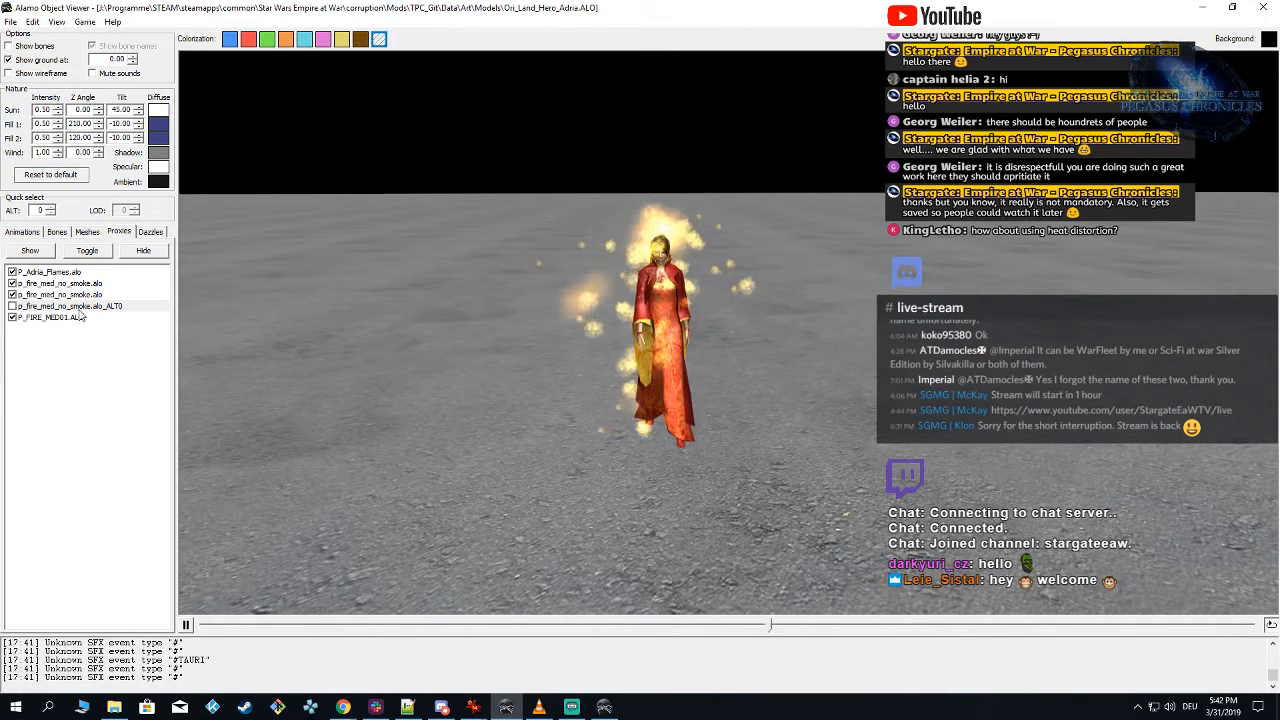
pyautogui.moveTo(198, 300); pyautogui.dragTo(226, 308)
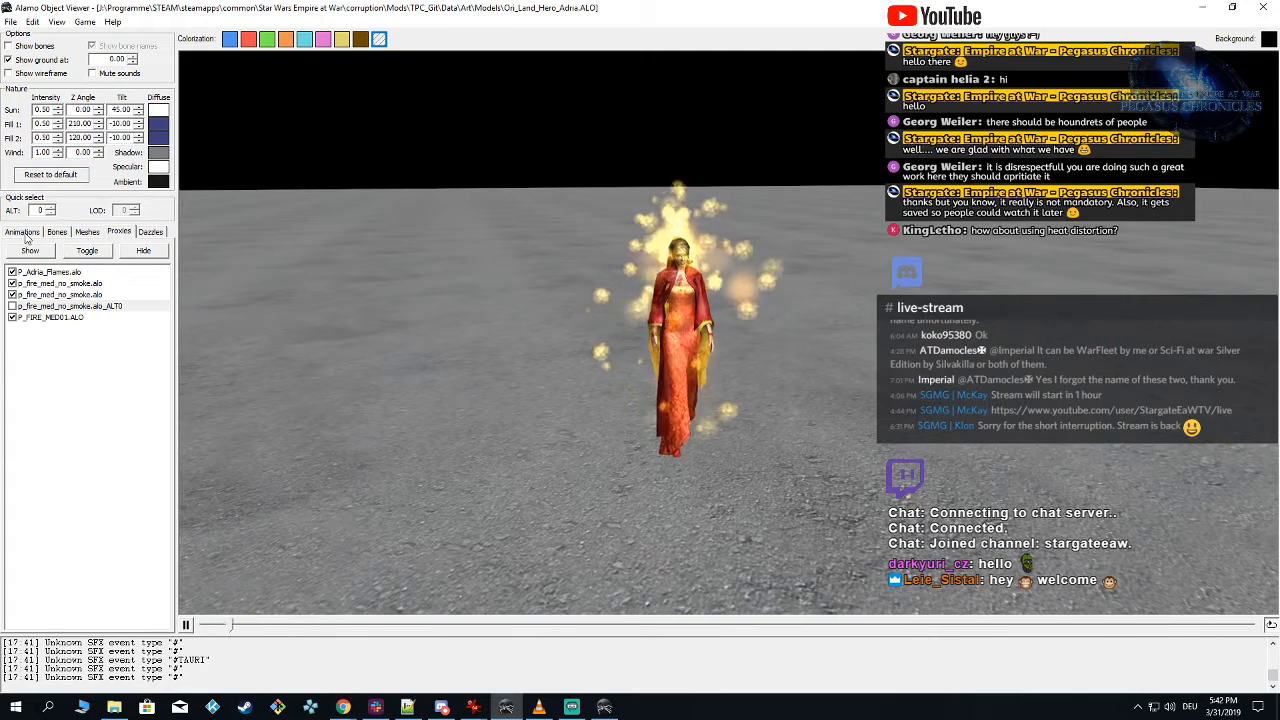
# Step: Stop the model's animation by deselecting it and examine the flames around the static pose from several sides
pyautogui.click(29, 233)
pyautogui.click(88, 418)
pyautogui.moveTo(682, 466); pyautogui.dragTo(655, 441)
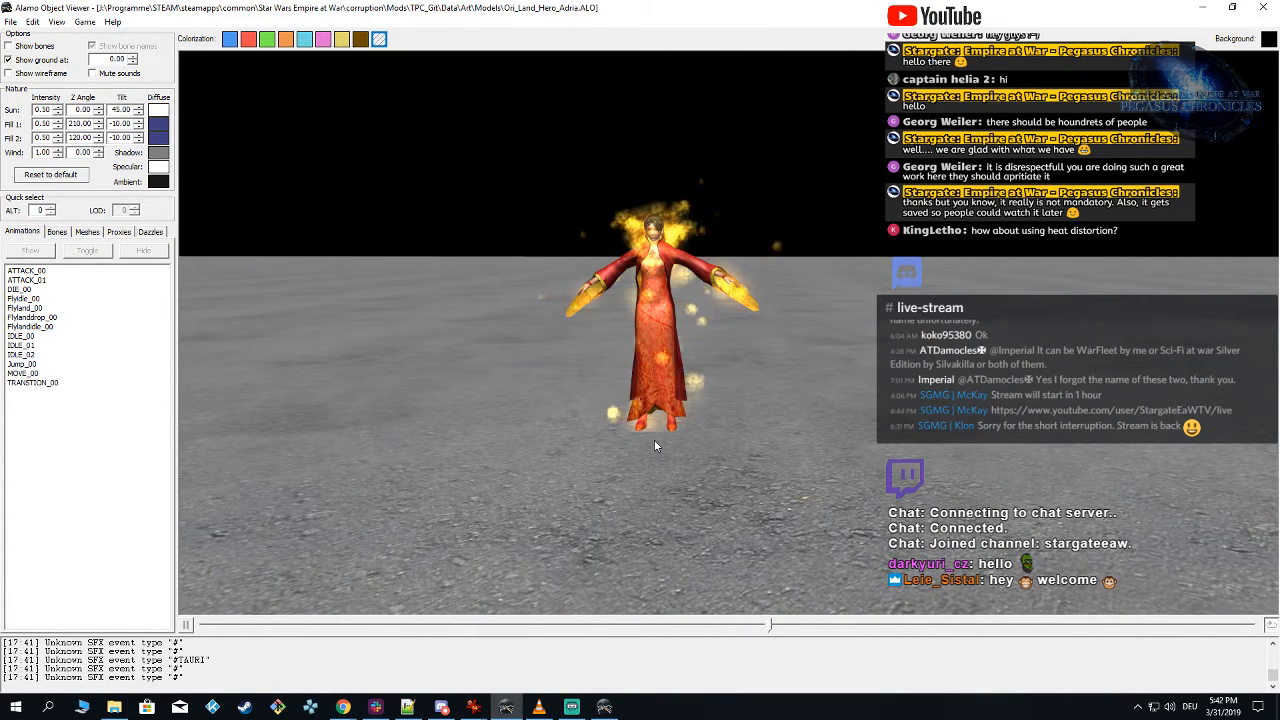
pyautogui.moveTo(737, 440); pyautogui.dragTo(652, 413)
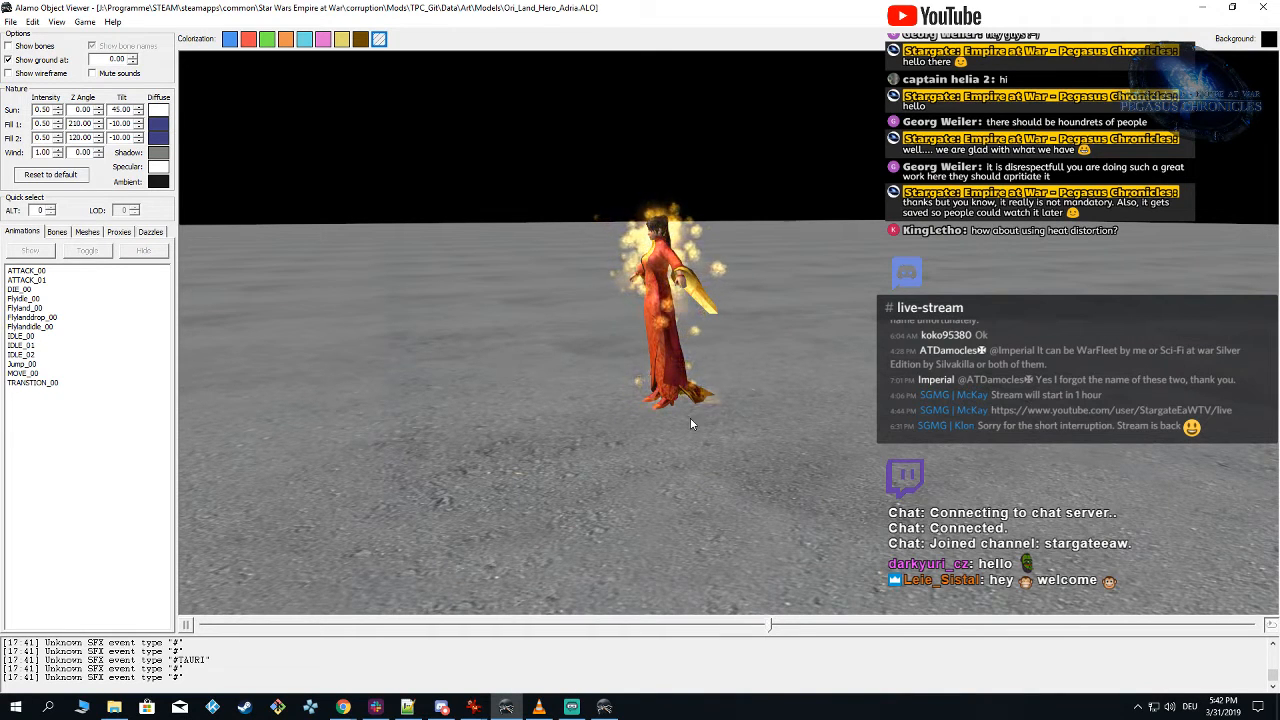
pyautogui.moveTo(677, 440); pyautogui.dragTo(772, 438)
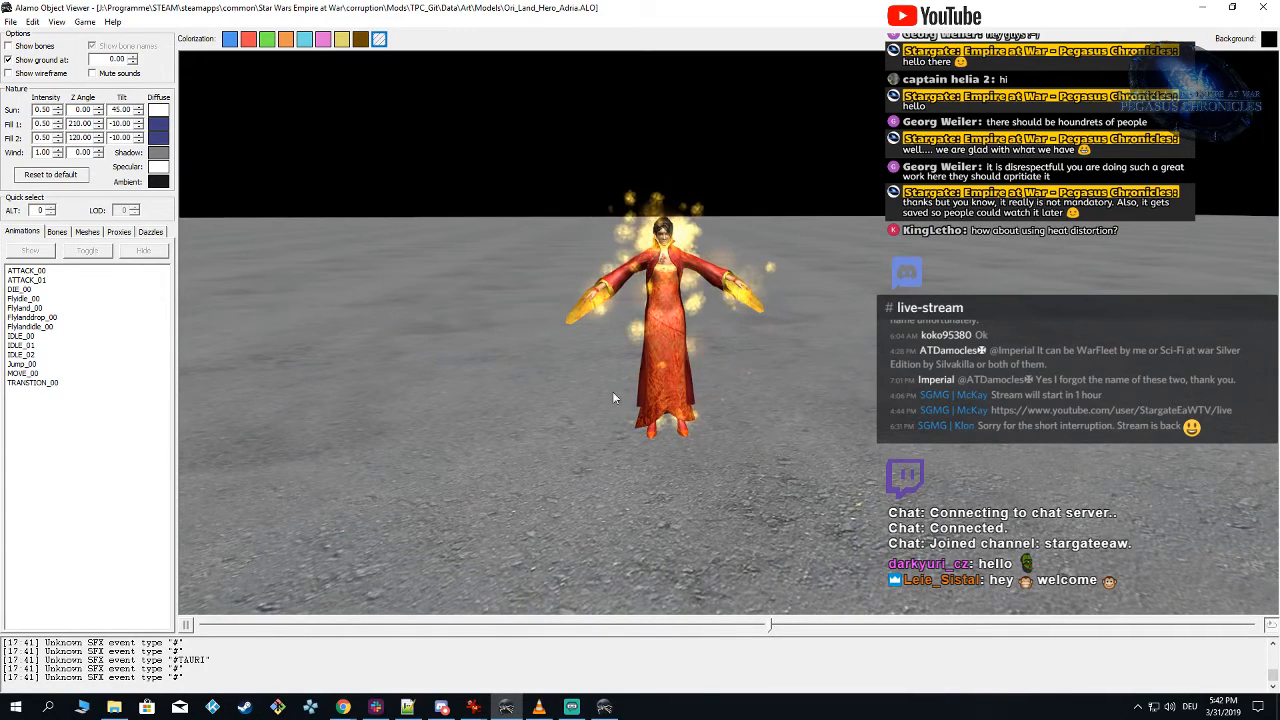
pyautogui.moveTo(612, 397); pyautogui.dragTo(629, 418)
# Step: Switch to Particle Editor and set the emit mode of both the Glow and the Flames emitter to Disabled
pyautogui.click(604, 707)
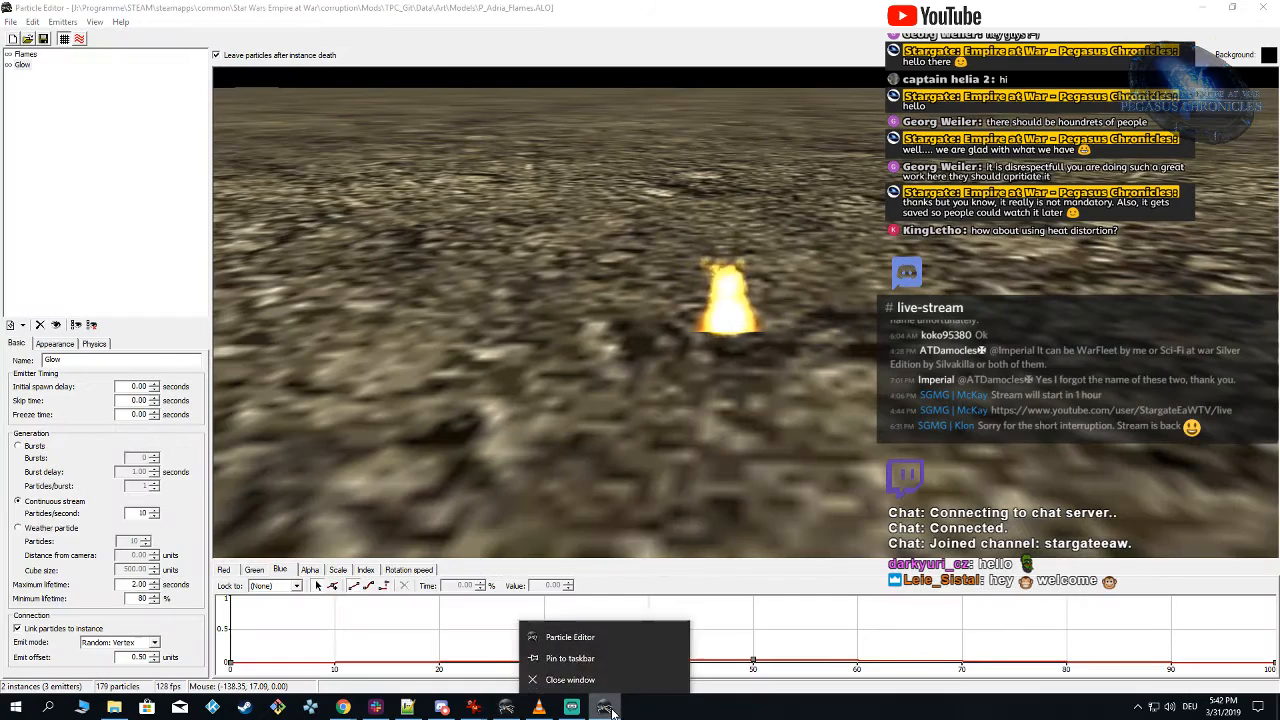
pyautogui.click(117, 643)
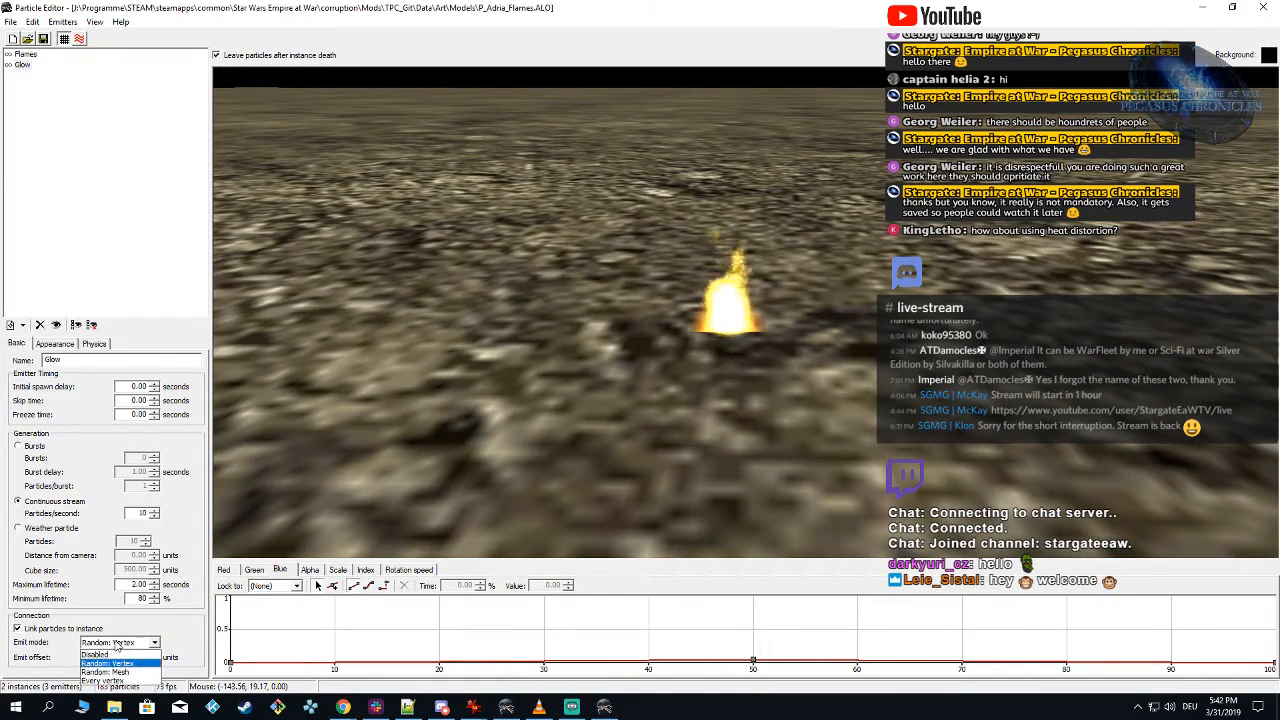
pyautogui.click(112, 654)
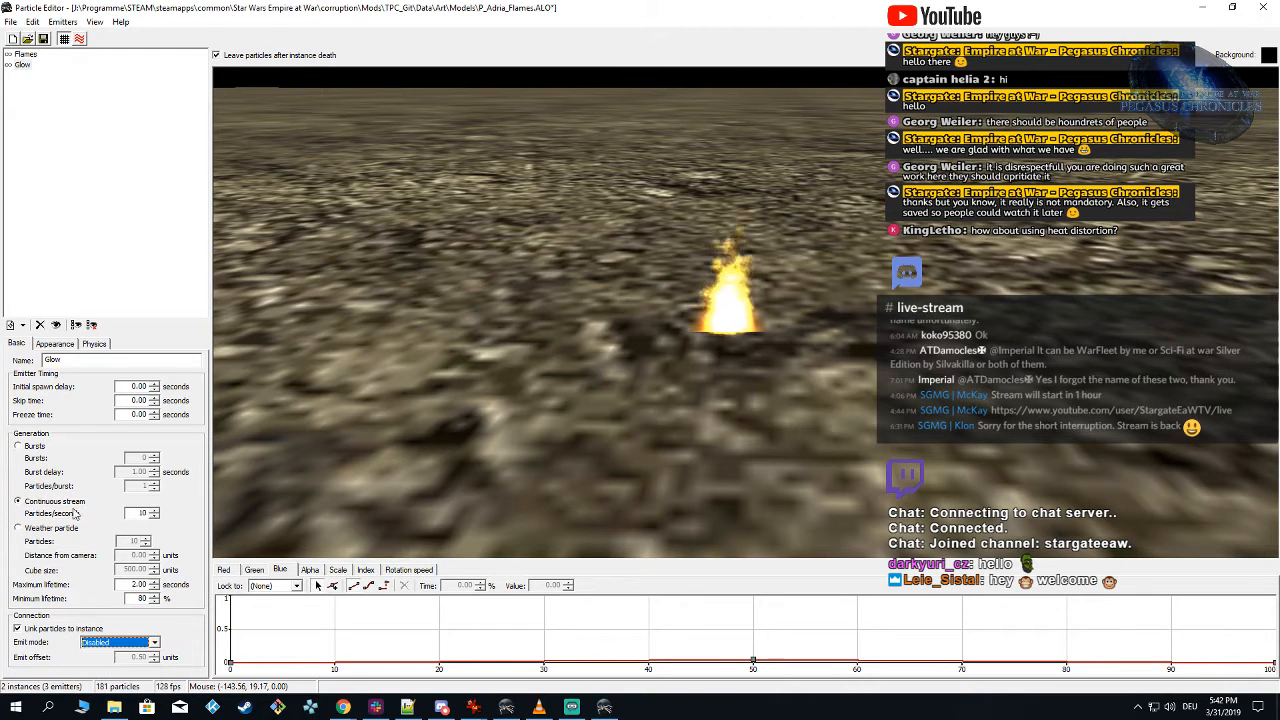
pyautogui.click(25, 54)
pyautogui.click(126, 644)
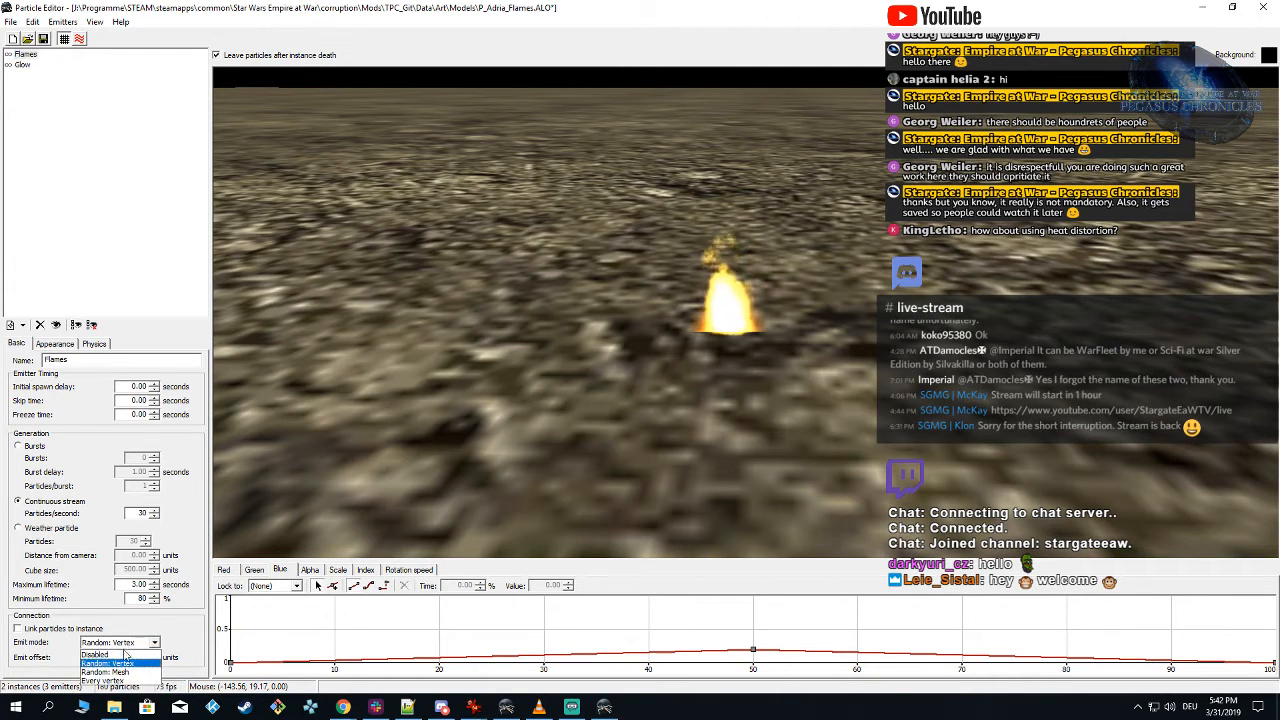
pyautogui.click(121, 655)
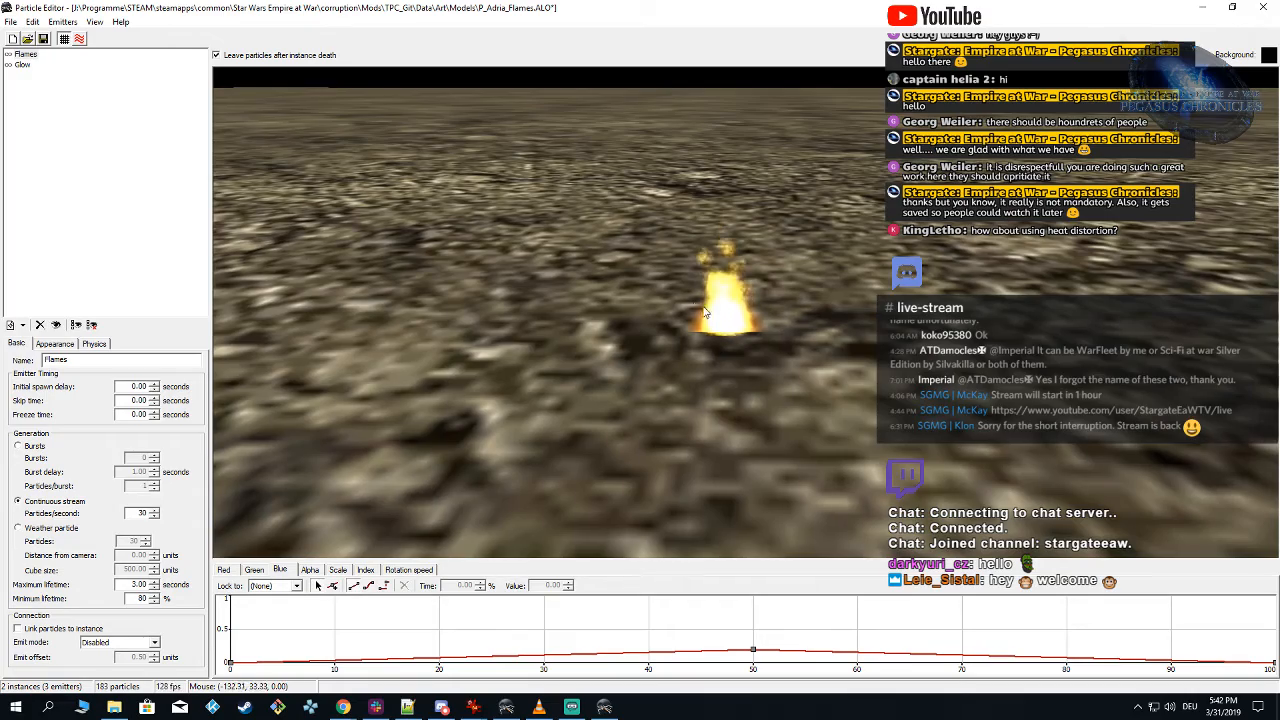
# Step: Set the starting value of the scale curve to 6 for the Flames emitter and 8 for the Glow emitter
pyautogui.moveTo(682, 323); pyautogui.dragTo(565, 362, button='right')
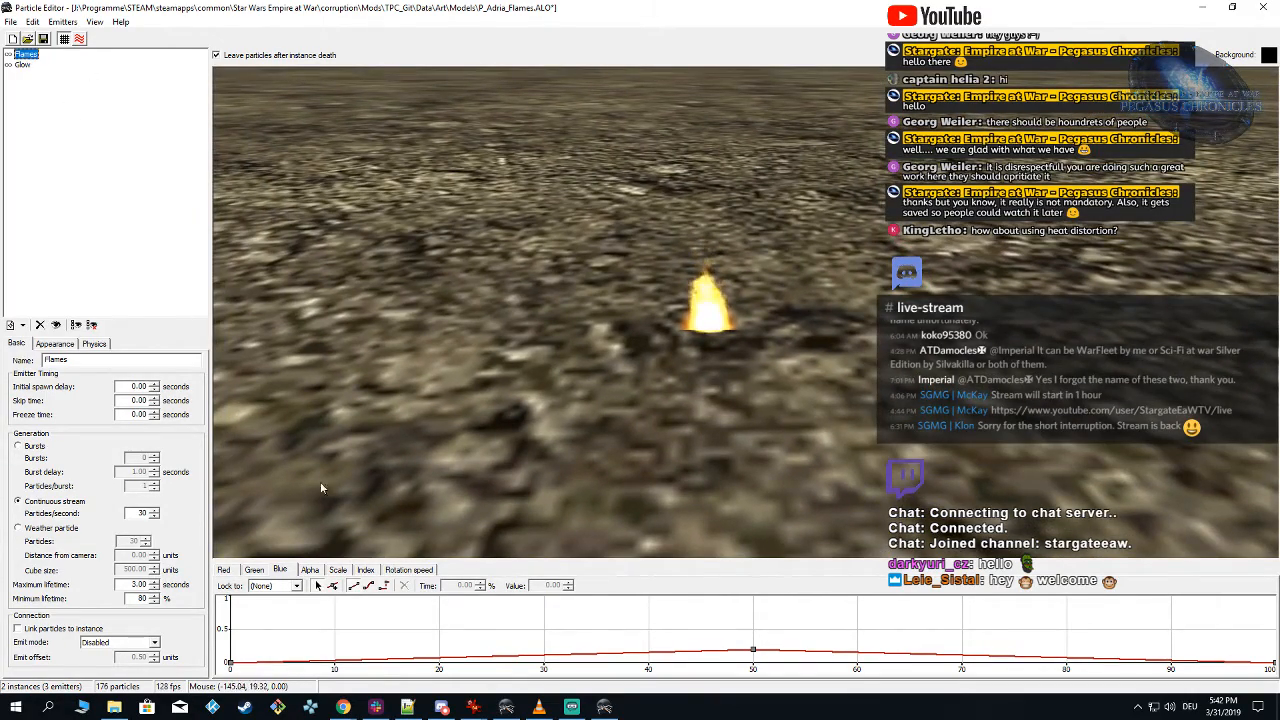
pyautogui.click(338, 570)
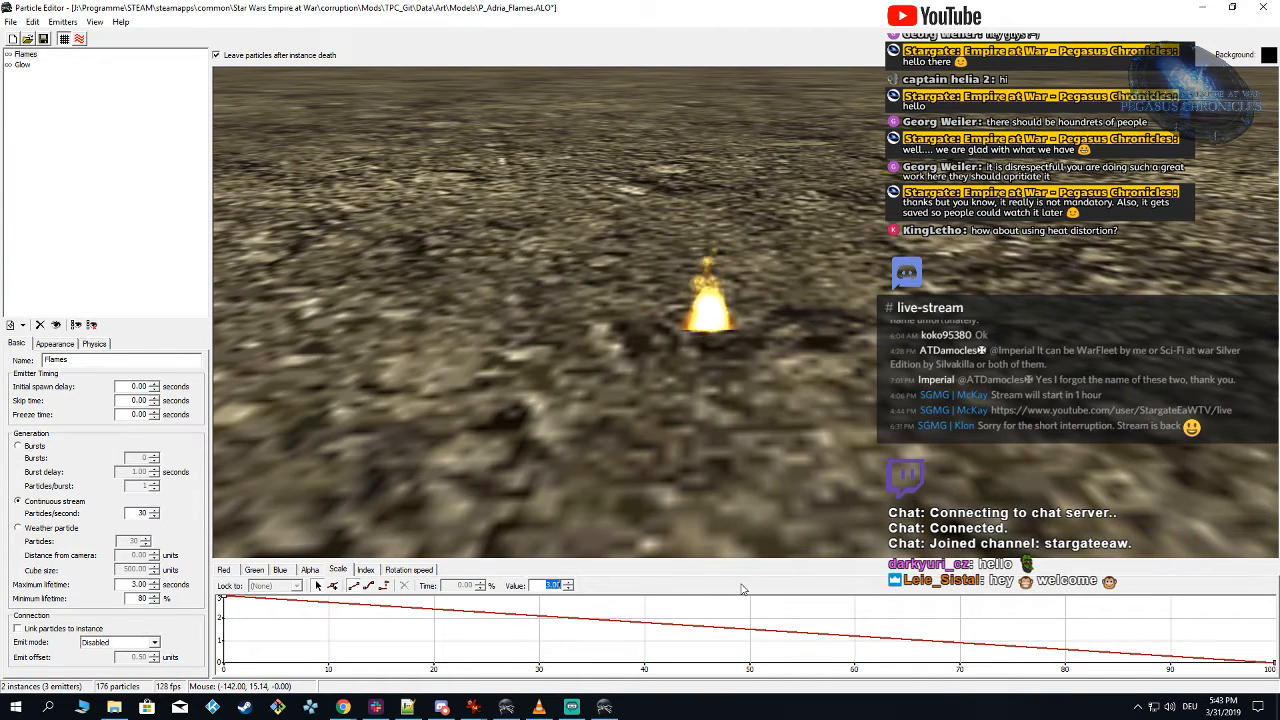
pyautogui.write('4')
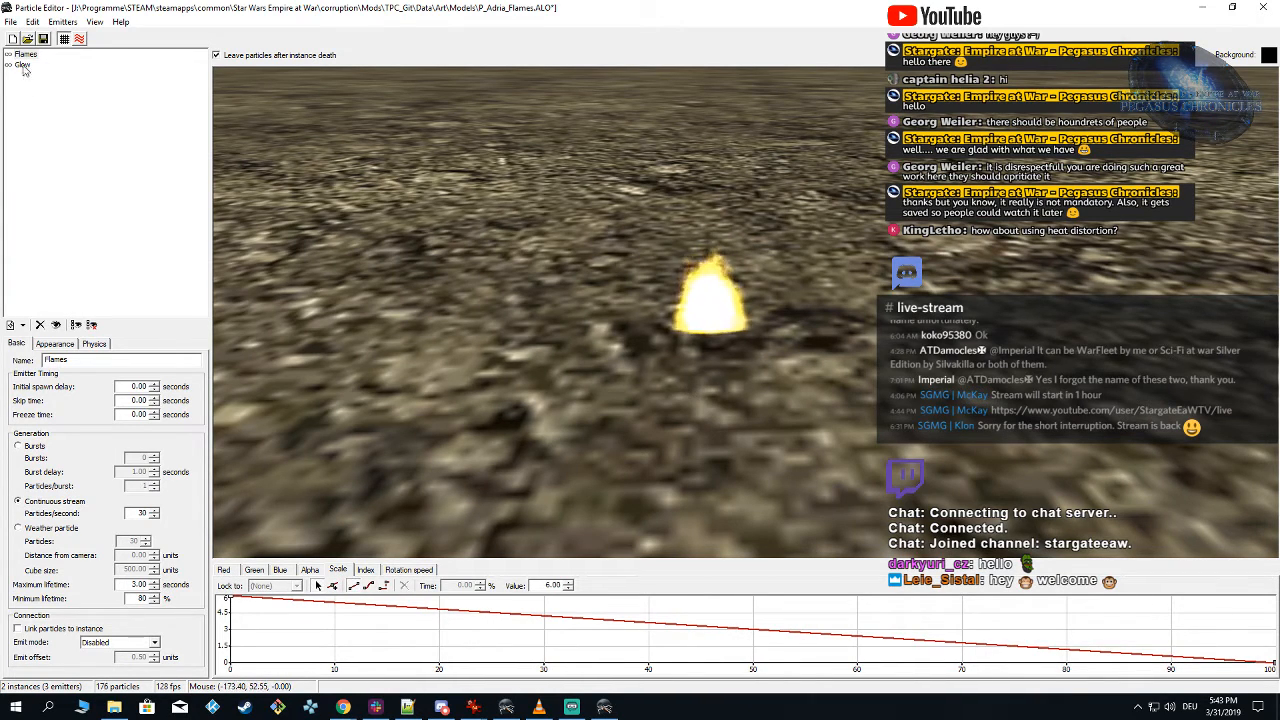
pyautogui.click(22, 65)
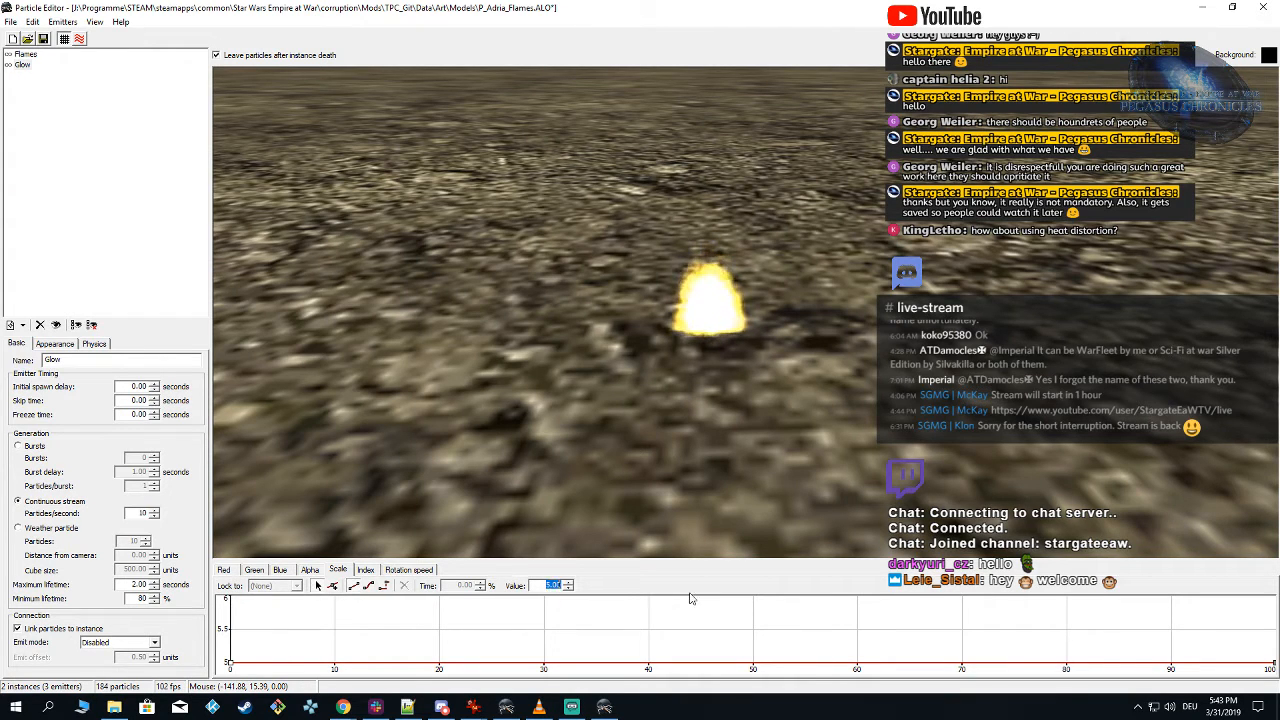
pyautogui.write('8')
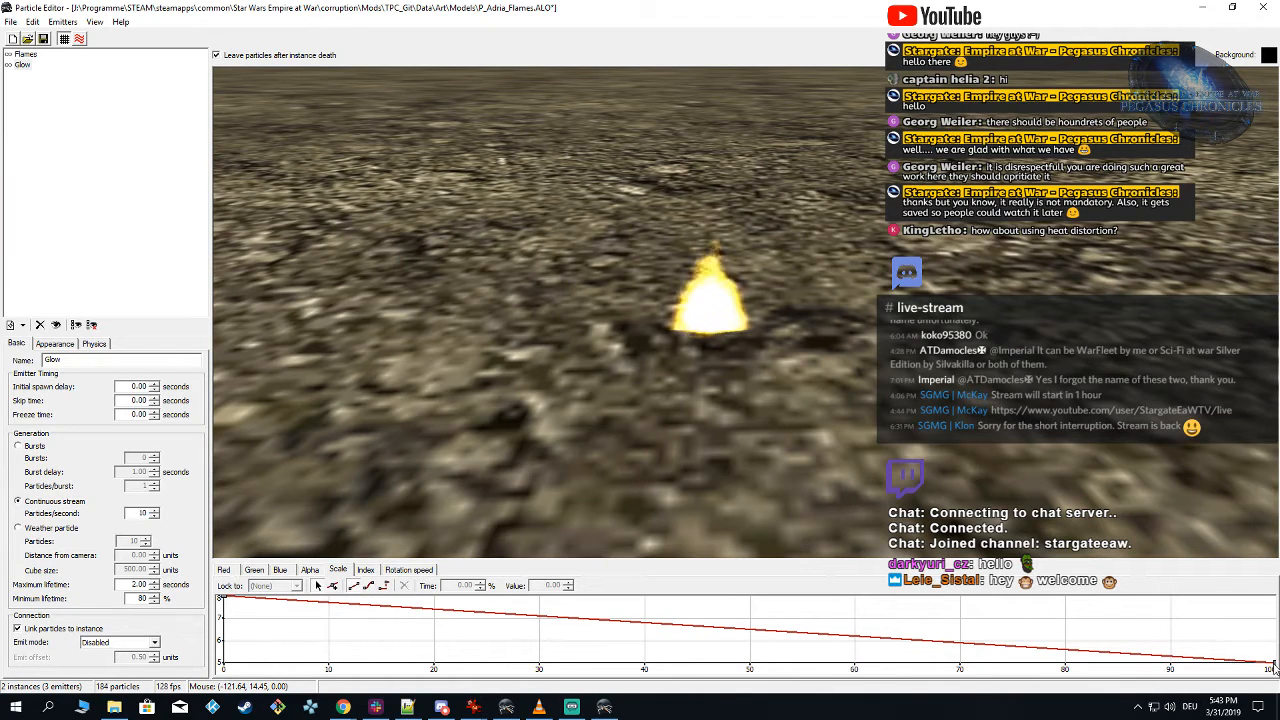
pyautogui.write('5')
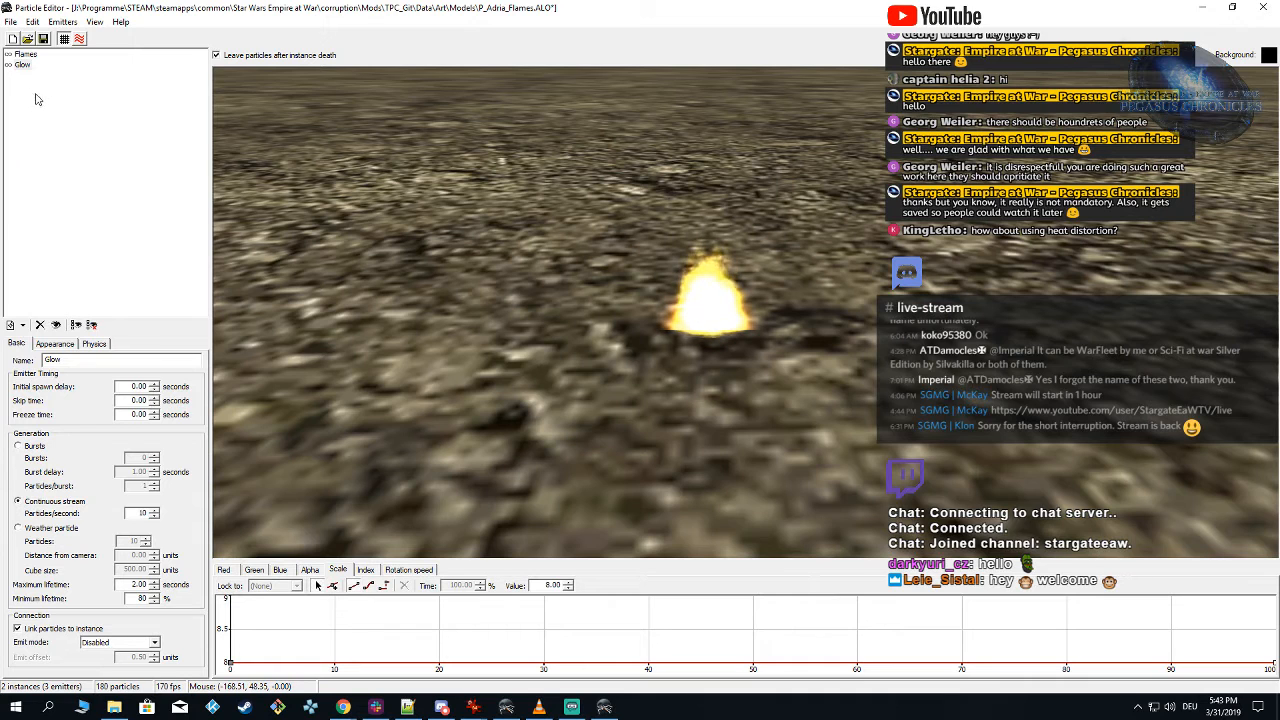
# Step: Set the end value of the Glow emitter's scale curve to 8 and show the Flames emitter's physics settings
pyautogui.click(25, 54)
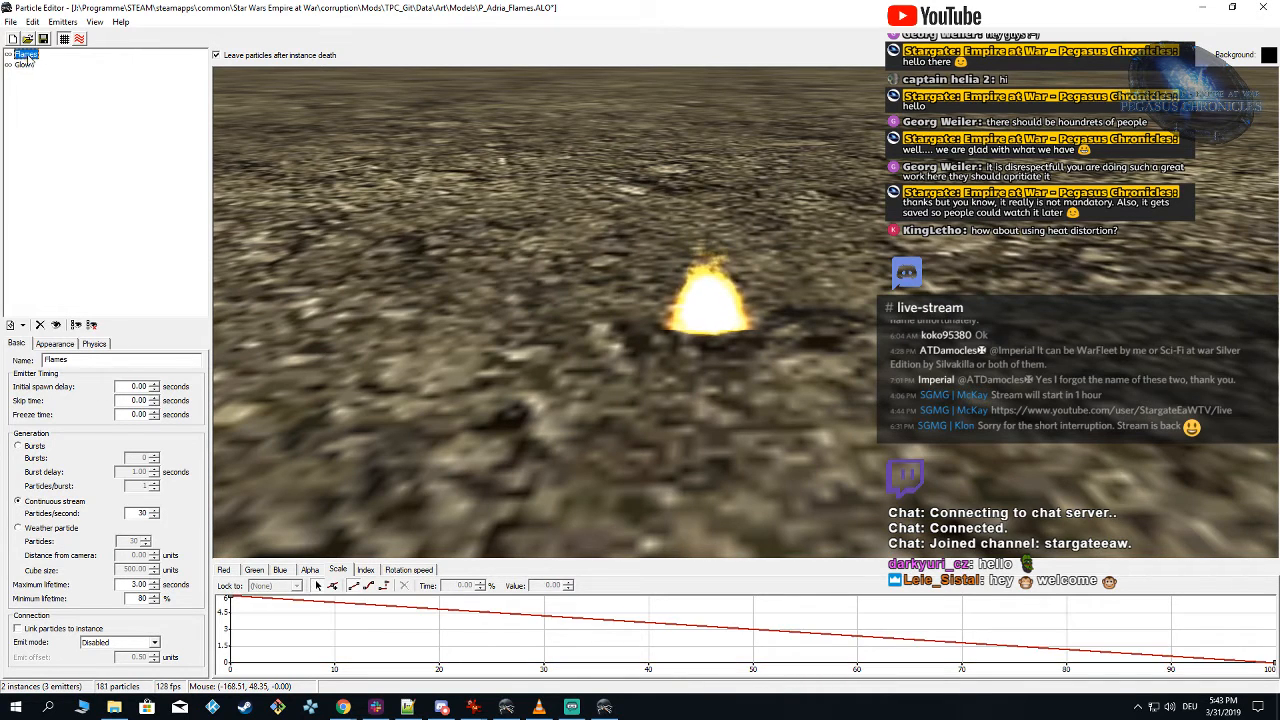
pyautogui.click(95, 344)
pyautogui.moveTo(718, 424); pyautogui.dragTo(782, 396, button='right')
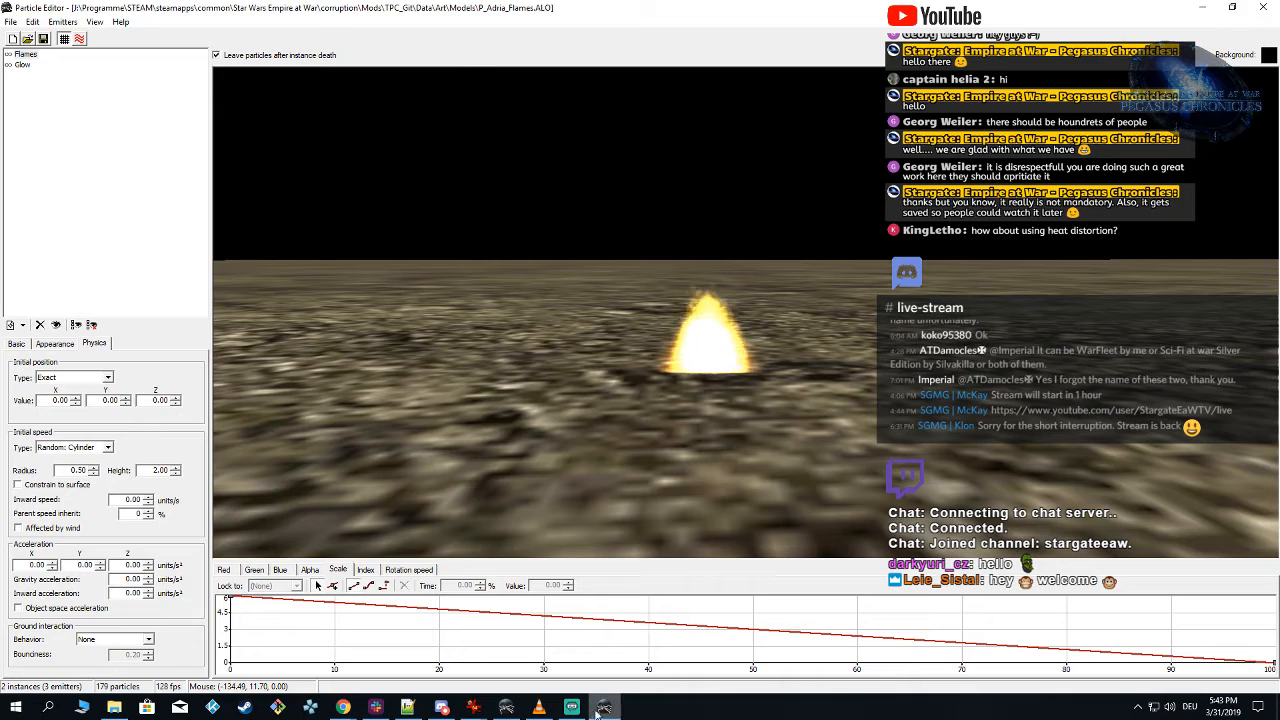
# Step: Switch to Alamo Object Viewer, show the bones with their names and locate the P_ADRIA_FLAMES.ALO bone on the Adria model
pyautogui.click(506, 707)
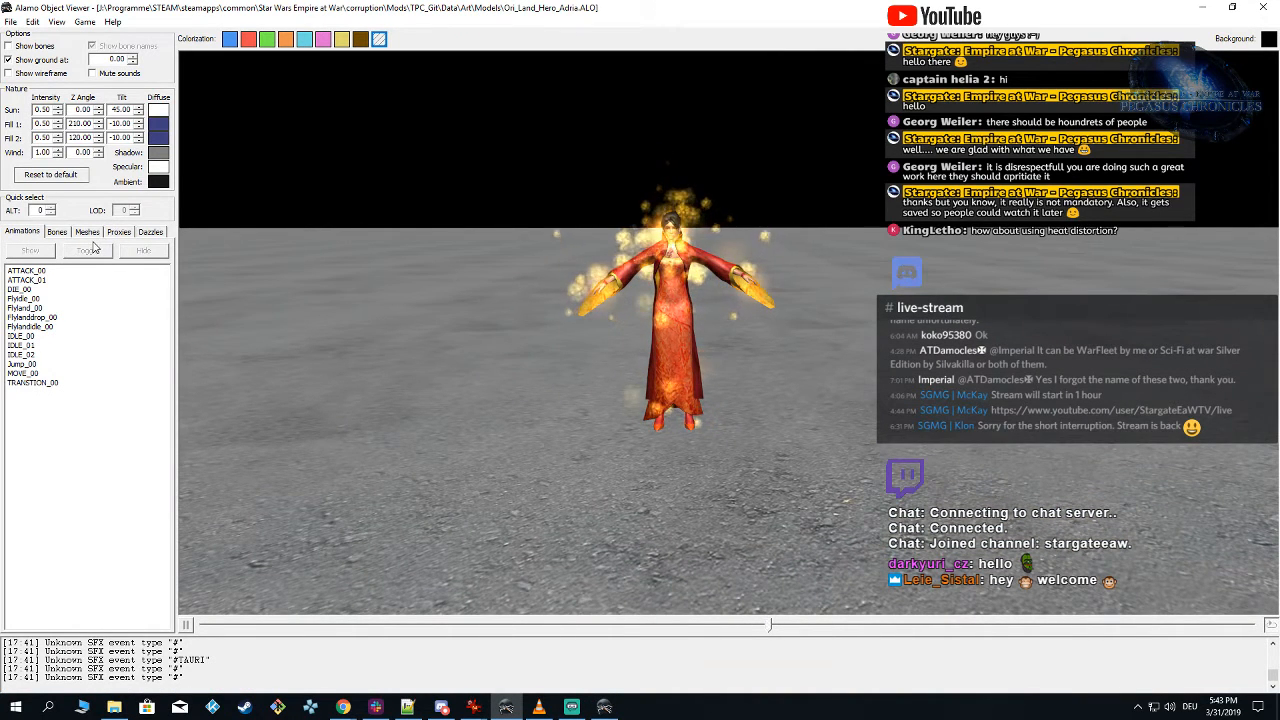
pyautogui.click(30, 46)
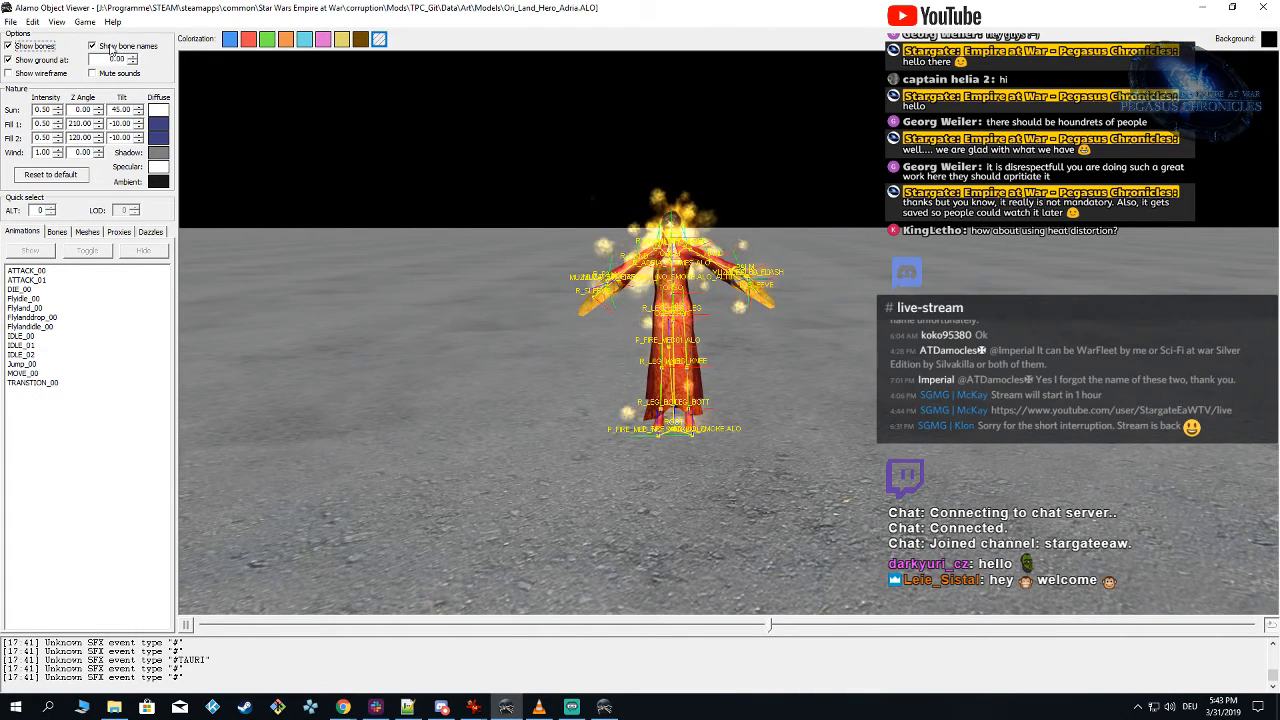
pyautogui.moveTo(488, 317); pyautogui.dragTo(447, 325)
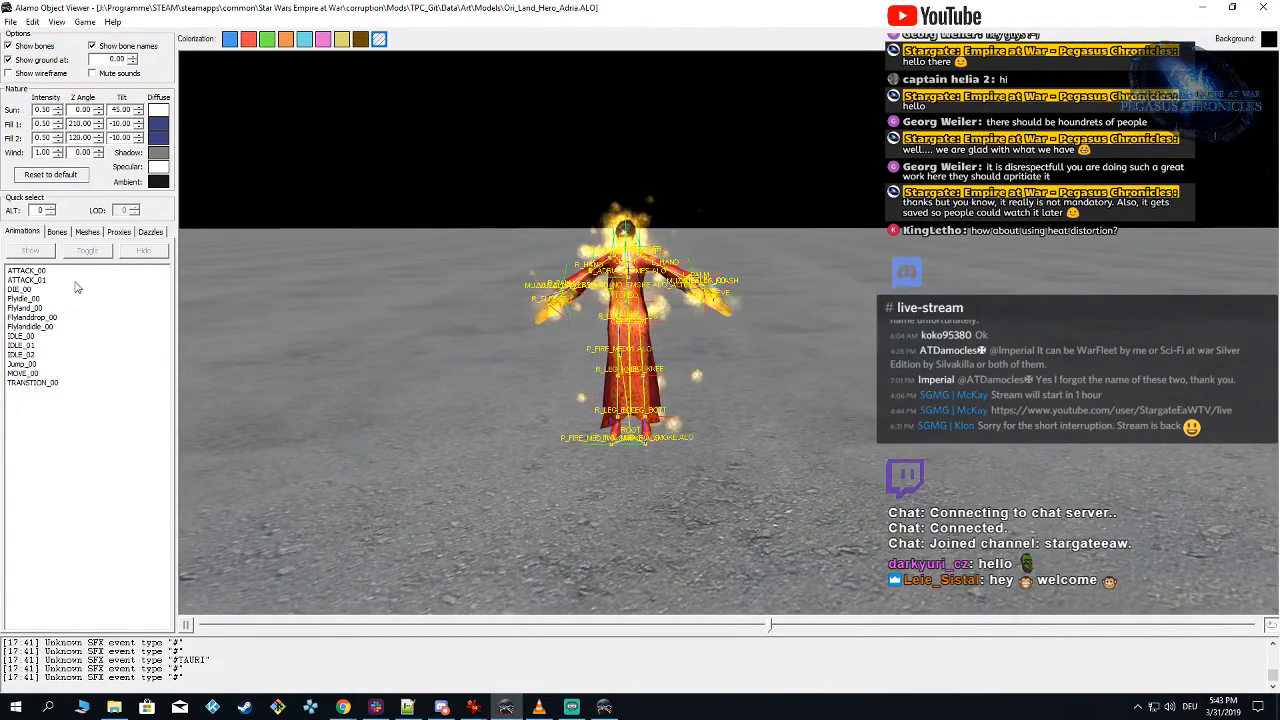
pyautogui.click(57, 232)
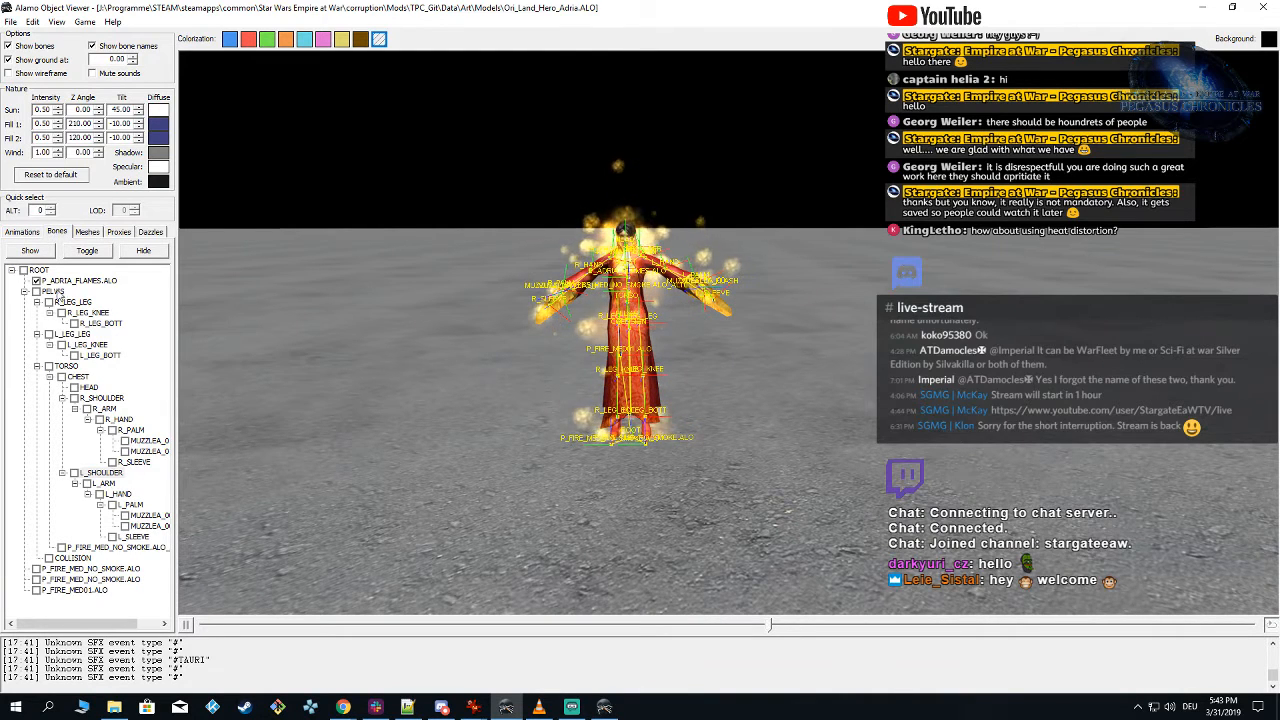
pyautogui.click(37, 281)
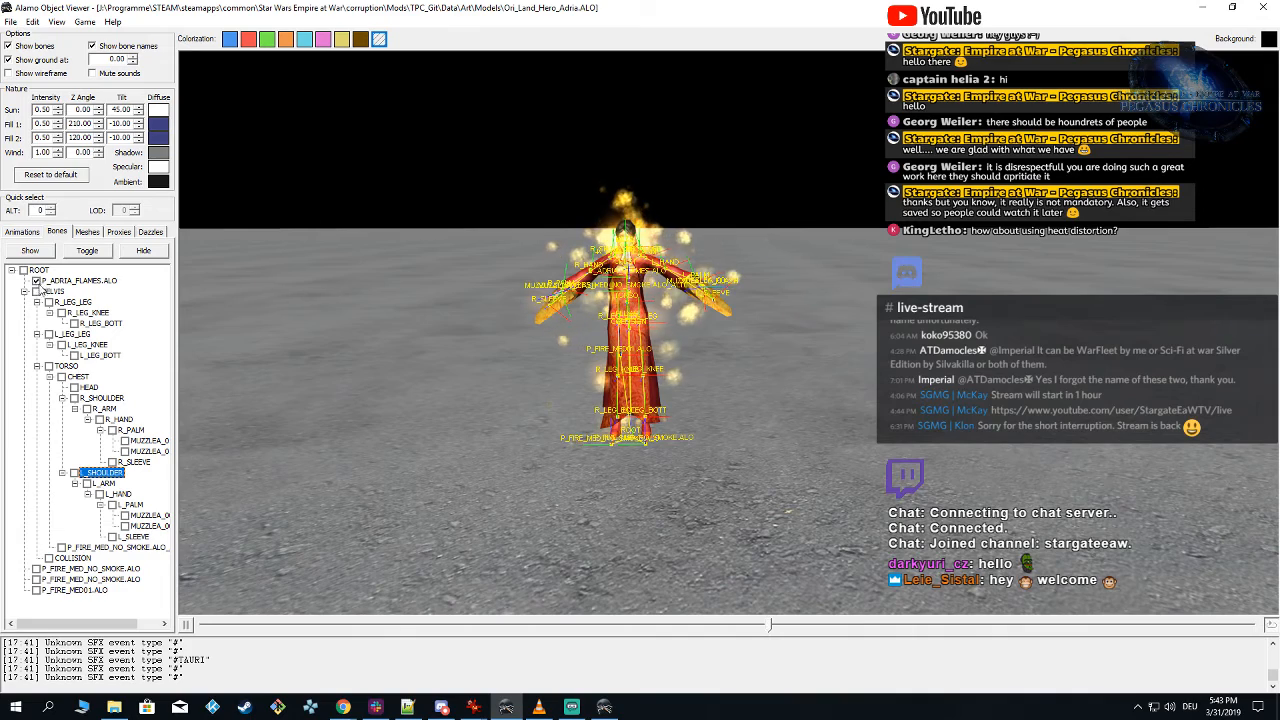
pyautogui.moveTo(588, 522); pyautogui.dragTo(625, 518)
# Step: Mark the ROOT bone, examine its position on the model and turn the bone display off again
pyautogui.click(23, 271)
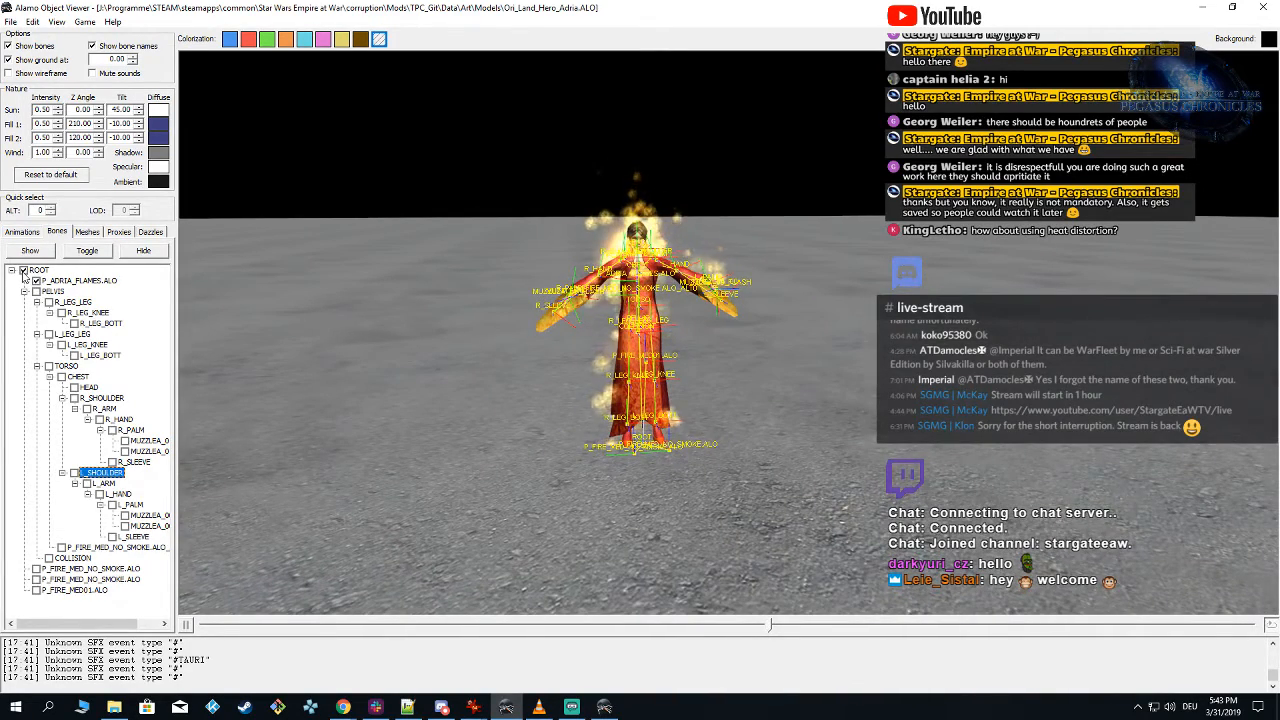
pyautogui.click(105, 254)
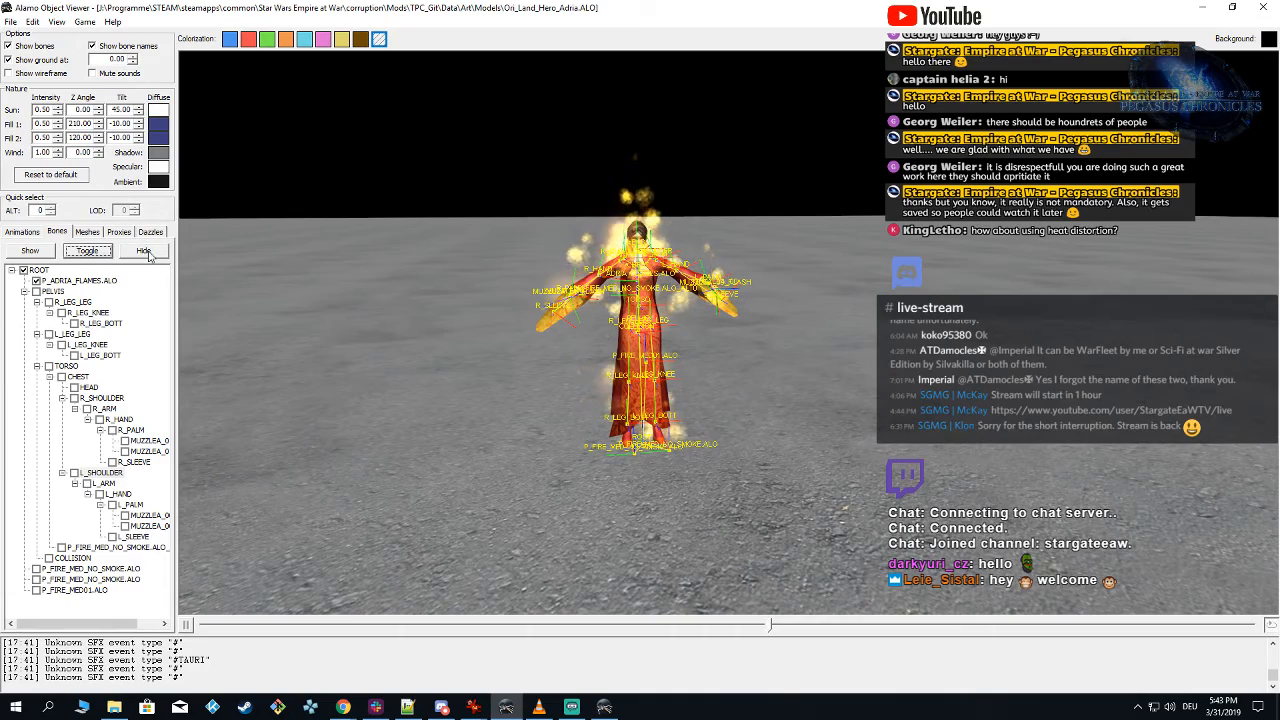
pyautogui.moveTo(486, 322)
pyautogui.mouseDown()
pyautogui.moveTo(459, 321)
pyautogui.moveTo(453, 306)
pyautogui.moveTo(465, 327)
pyautogui.mouseUp()
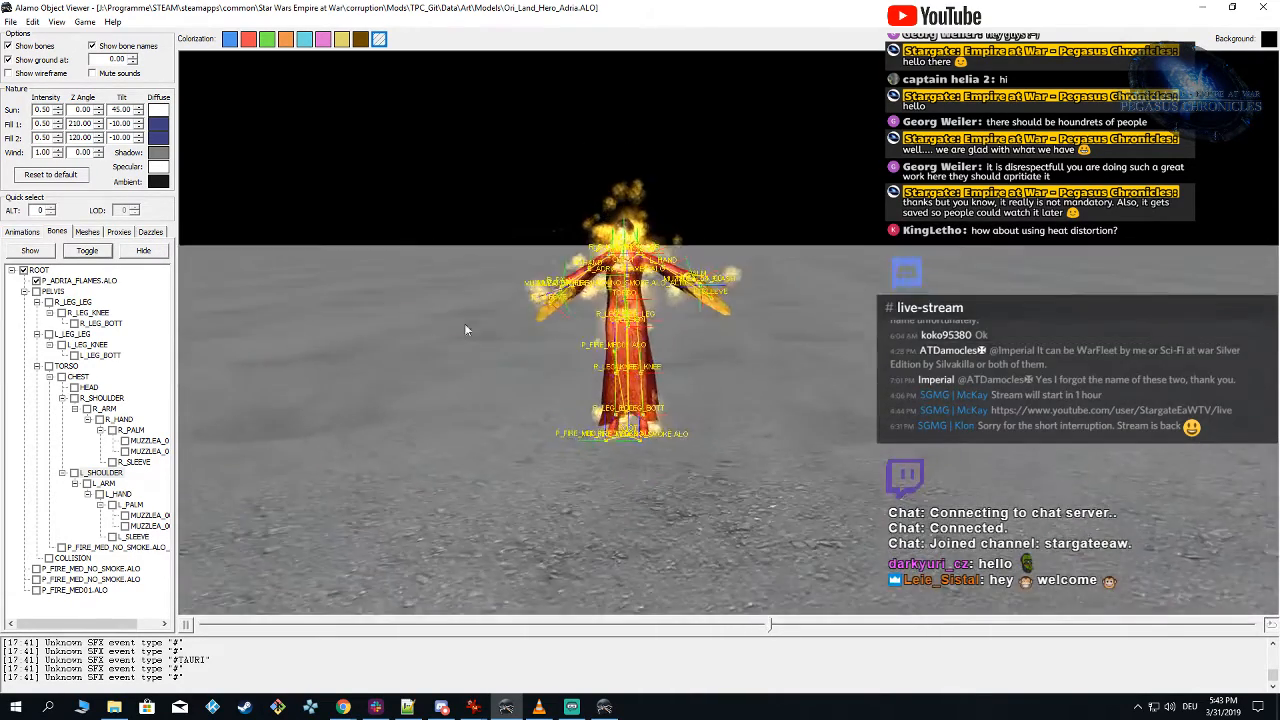
pyautogui.click(21, 233)
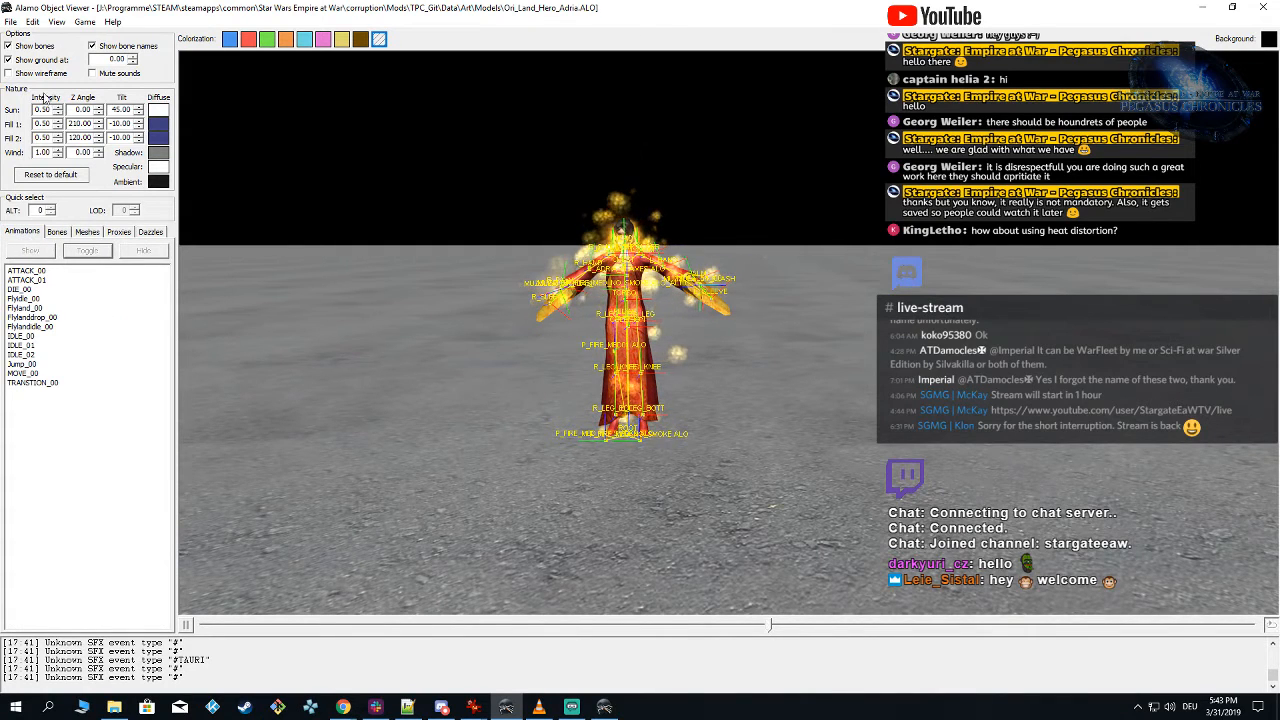
pyautogui.click(9, 47)
pyautogui.moveTo(528, 312)
pyautogui.mouseDown()
pyautogui.moveTo(544, 342)
pyautogui.moveTo(534, 303)
pyautogui.mouseUp()
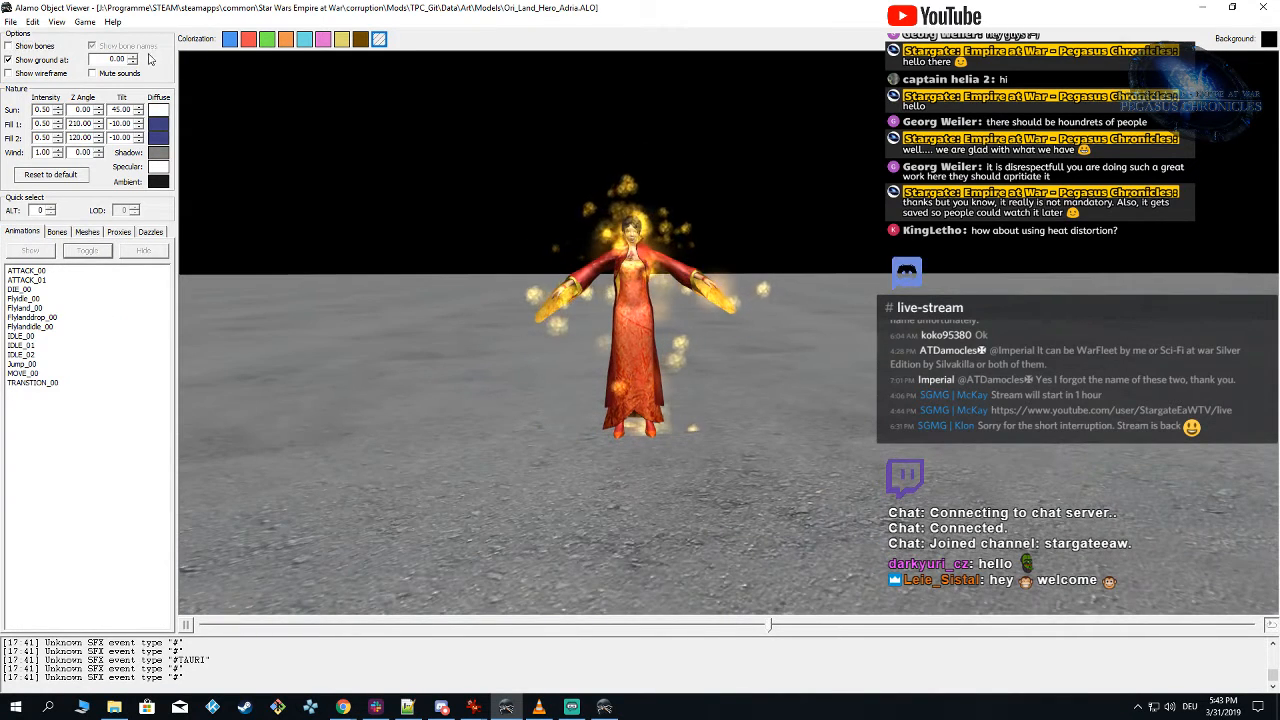
# Step: Reload the TPC_Git mod and hide the p_fire_med_no_smoke.alo_ALT0 proxy
pyautogui.click(86, 23)
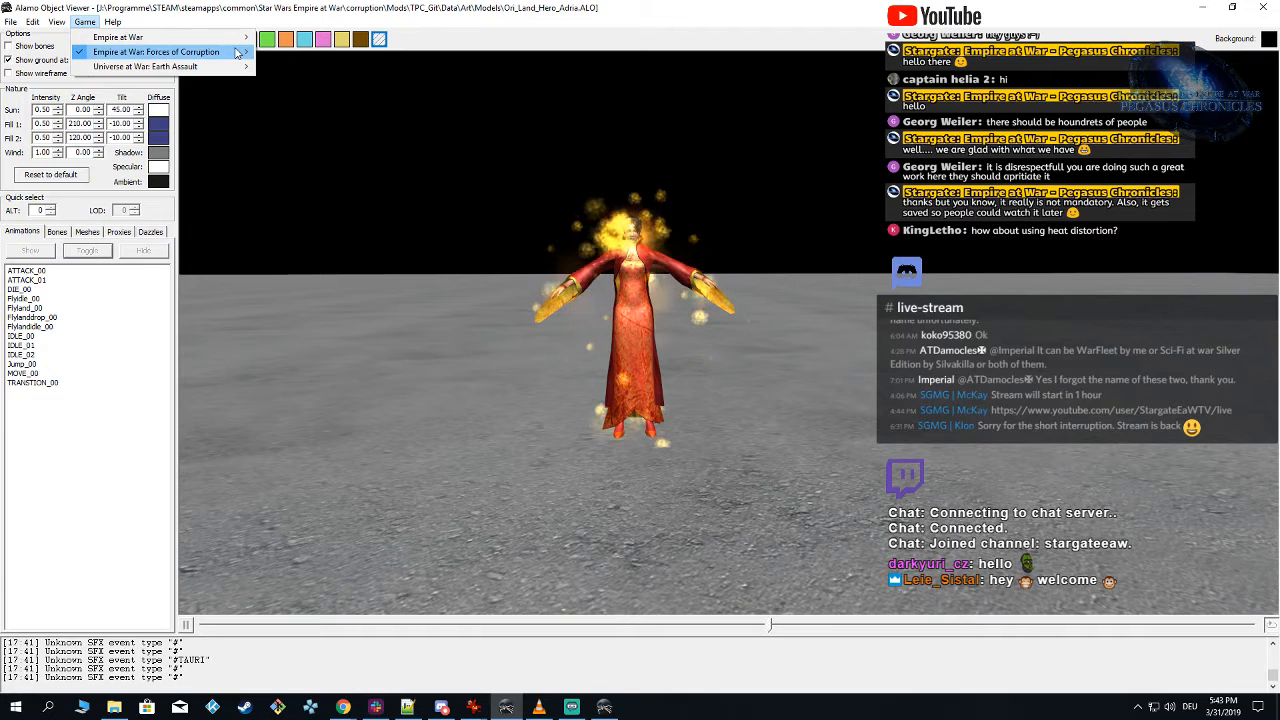
pyautogui.moveTo(200, 52)
pyautogui.click(284, 72)
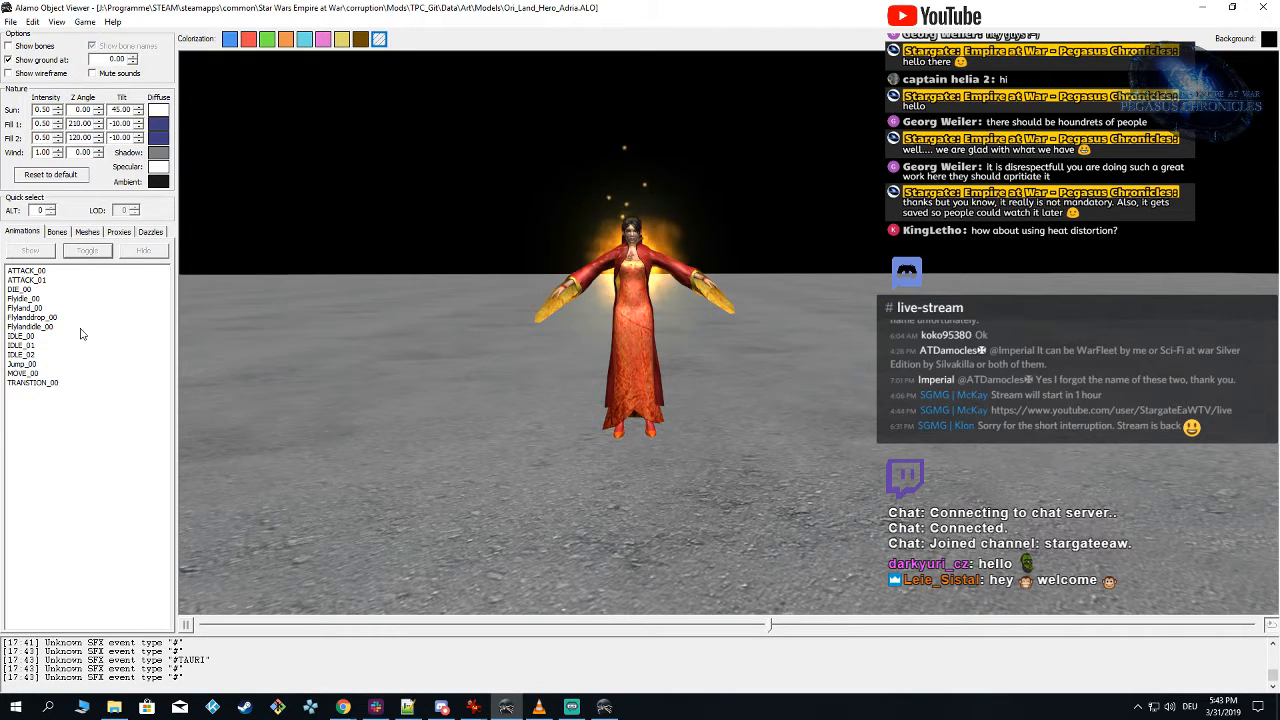
pyautogui.click(119, 232)
pyautogui.click(12, 306)
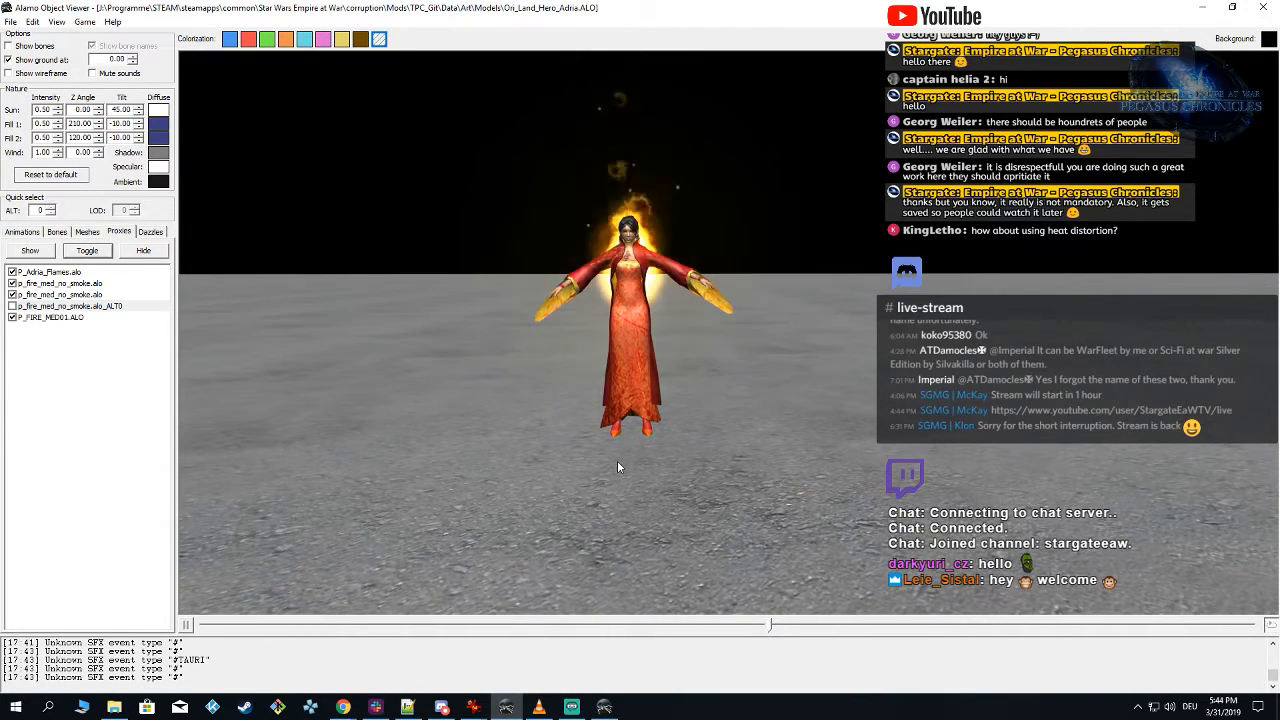
# Step: Examine the flames behind the Adria model from the side, both close up and at full figure height
pyautogui.moveTo(698, 451); pyautogui.dragTo(562, 450, button='right')
pyautogui.moveTo(755, 420); pyautogui.dragTo(780, 525)
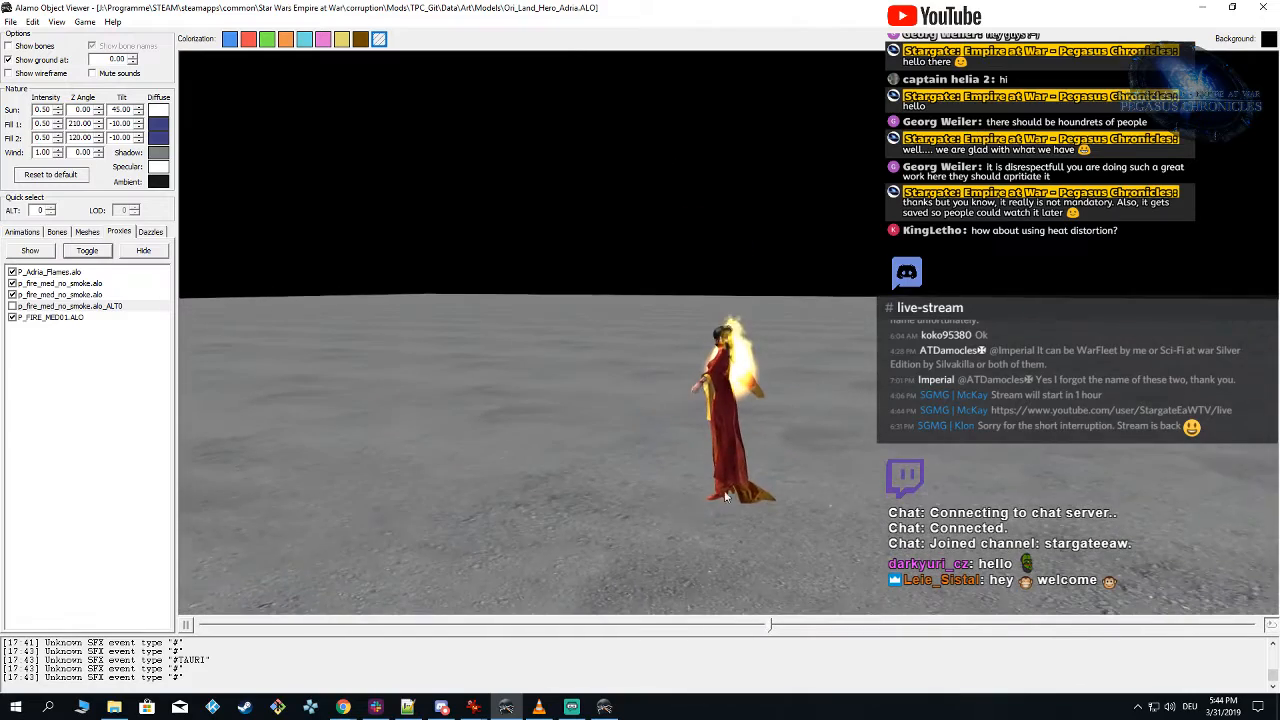
pyautogui.scroll(5, 791, 528)
pyautogui.moveTo(791, 527); pyautogui.dragTo(808, 512, button='right')
pyautogui.moveTo(801, 551); pyautogui.dragTo(857, 303)
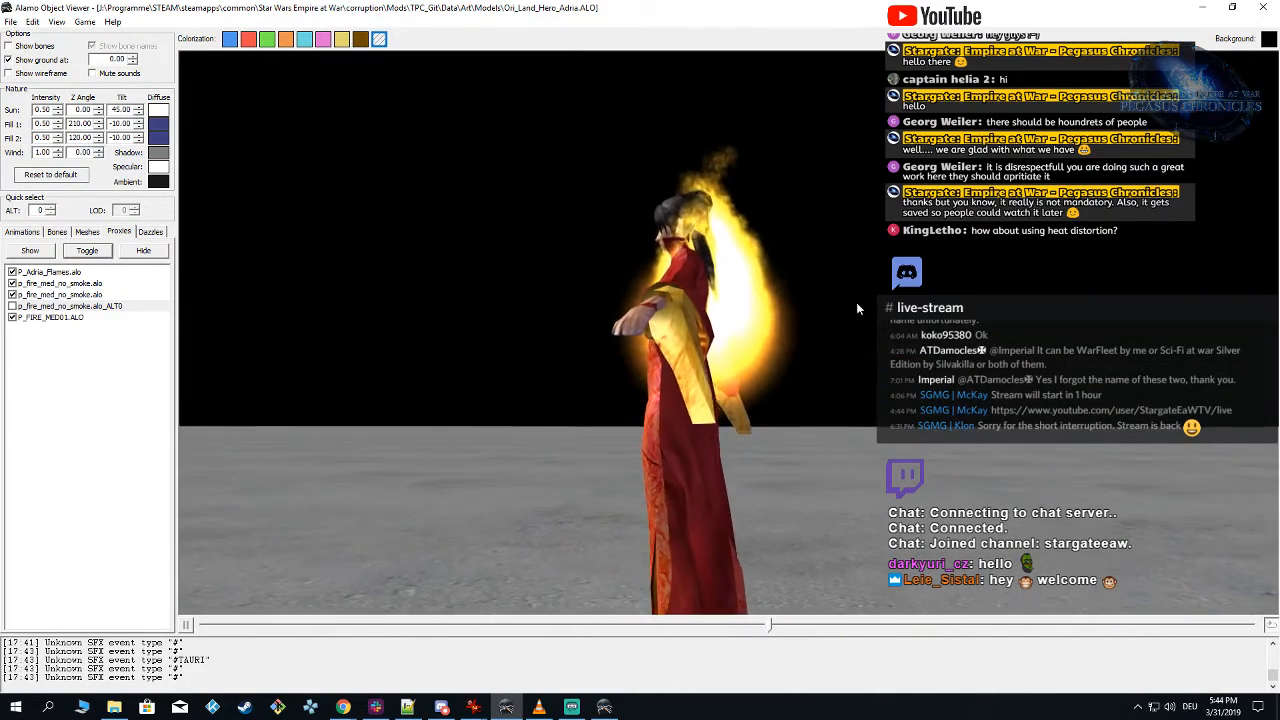
pyautogui.moveTo(760, 436); pyautogui.dragTo(737, 470, button='right')
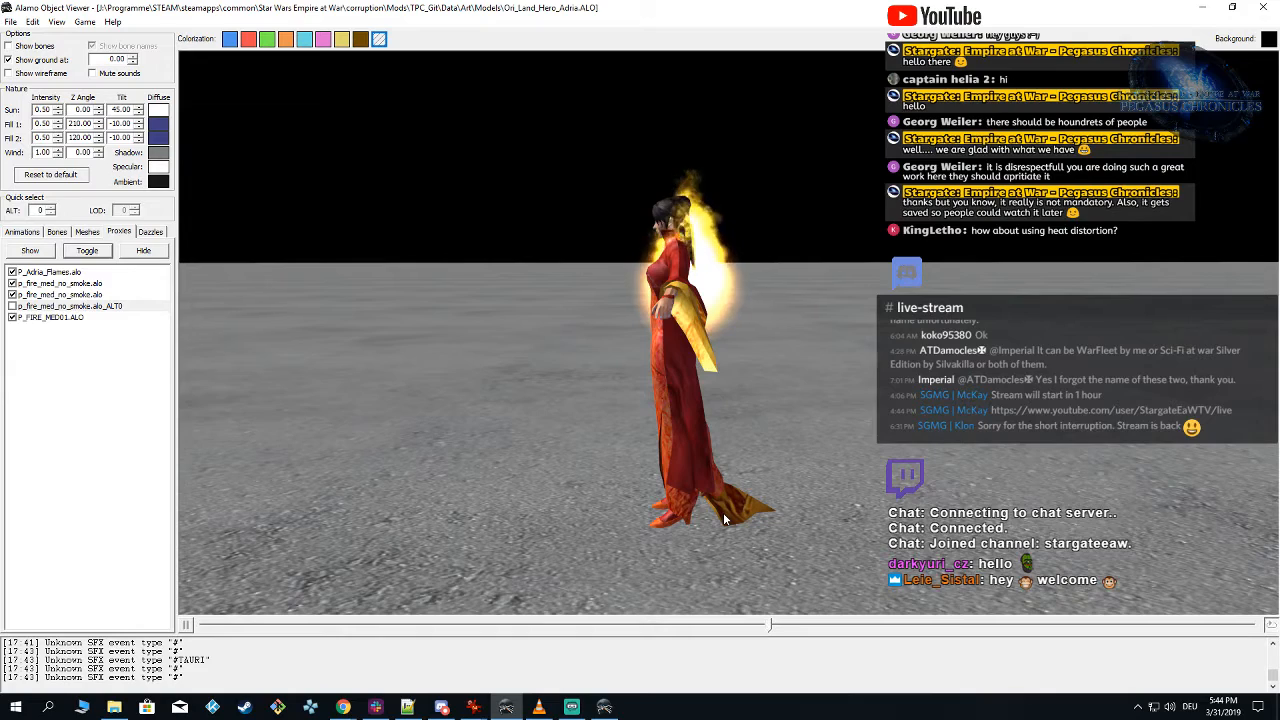
pyautogui.moveTo(705, 251); pyautogui.dragTo(702, 519, button='right')
# Step: Switch to Particle Editor, hide the Flames emitter and set Glow's initial position to Random: Cylinder with radius 3 and height 10
pyautogui.click(604, 707)
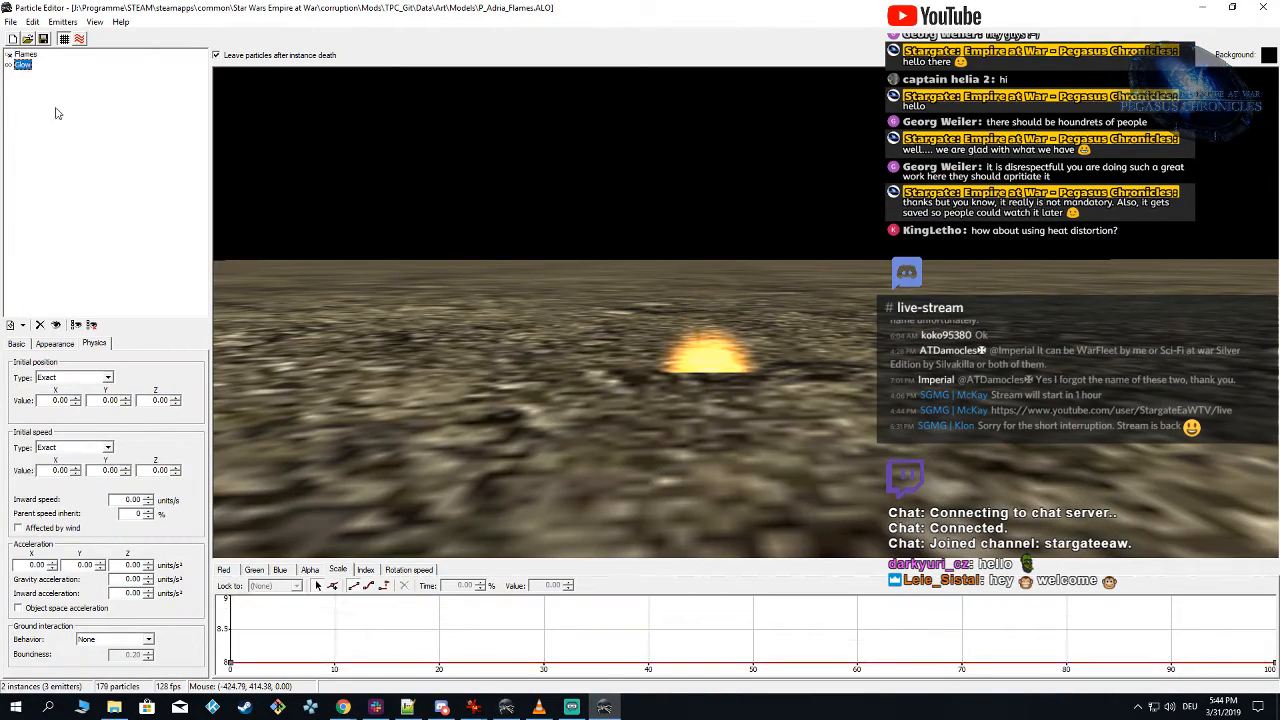
pyautogui.click(22, 64)
pyautogui.moveTo(488, 337); pyautogui.dragTo(401, 383)
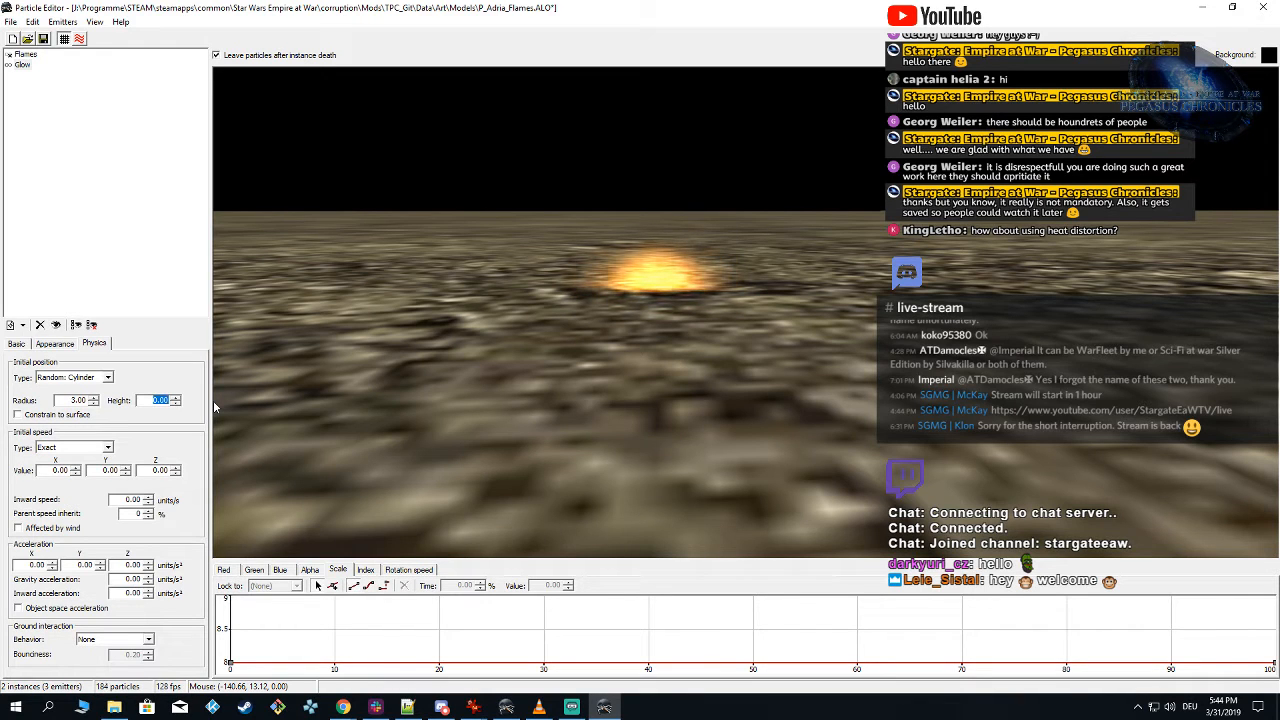
pyautogui.moveTo(601, 392); pyautogui.dragTo(600, 355, button='right')
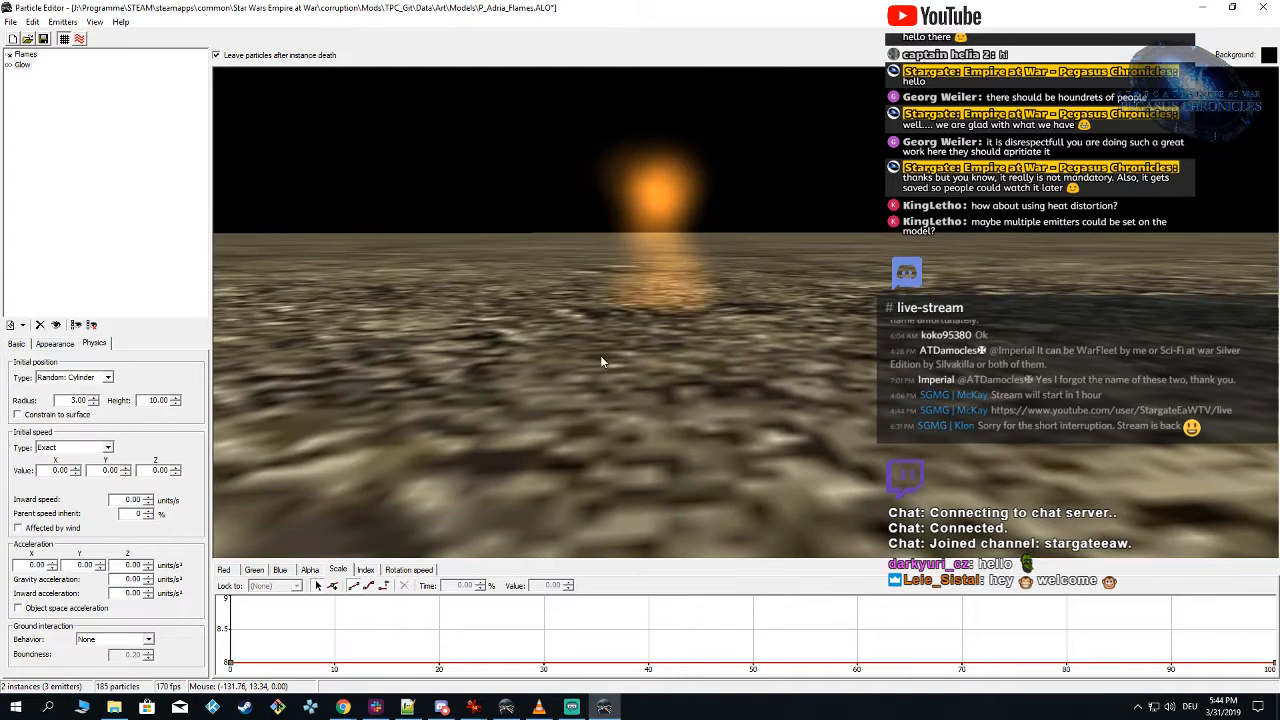
# Step: Show and select the Flames emitter, switch to Alamo Object Viewer and examine where the flames sit on the model
pyautogui.click(24, 54)
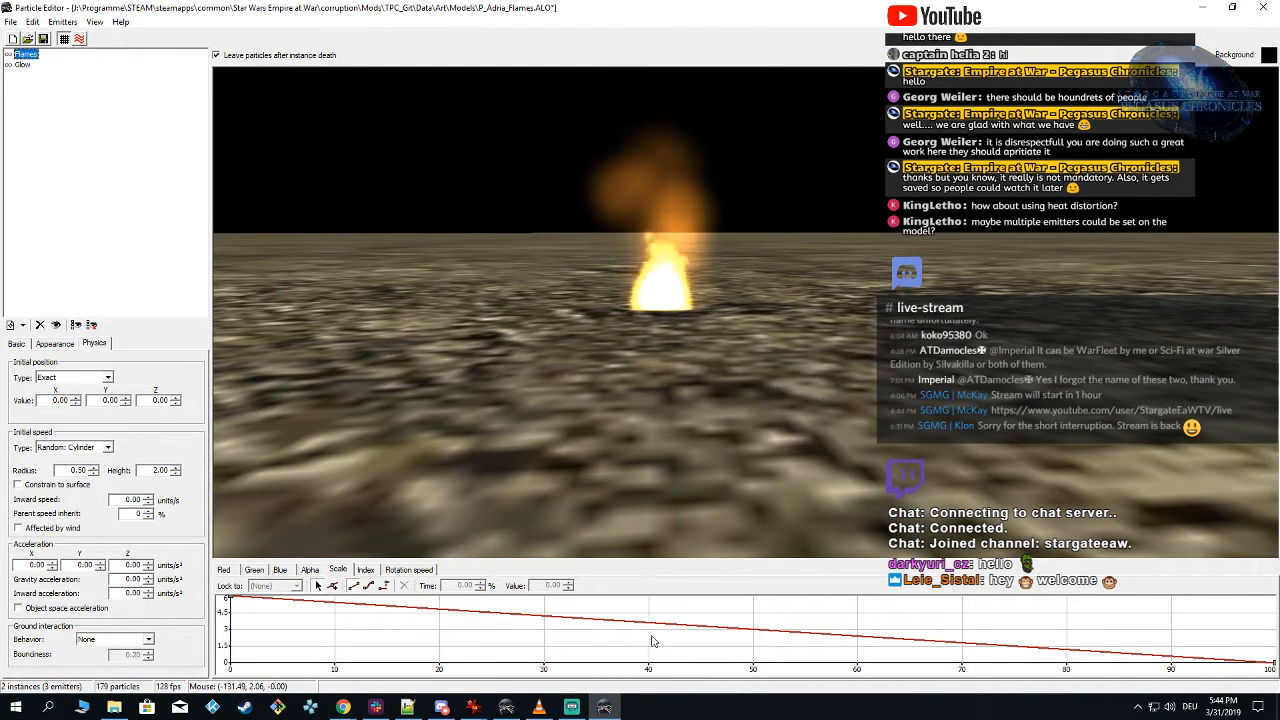
pyautogui.click(507, 707)
pyautogui.moveTo(664, 540); pyautogui.dragTo(548, 486, button='right')
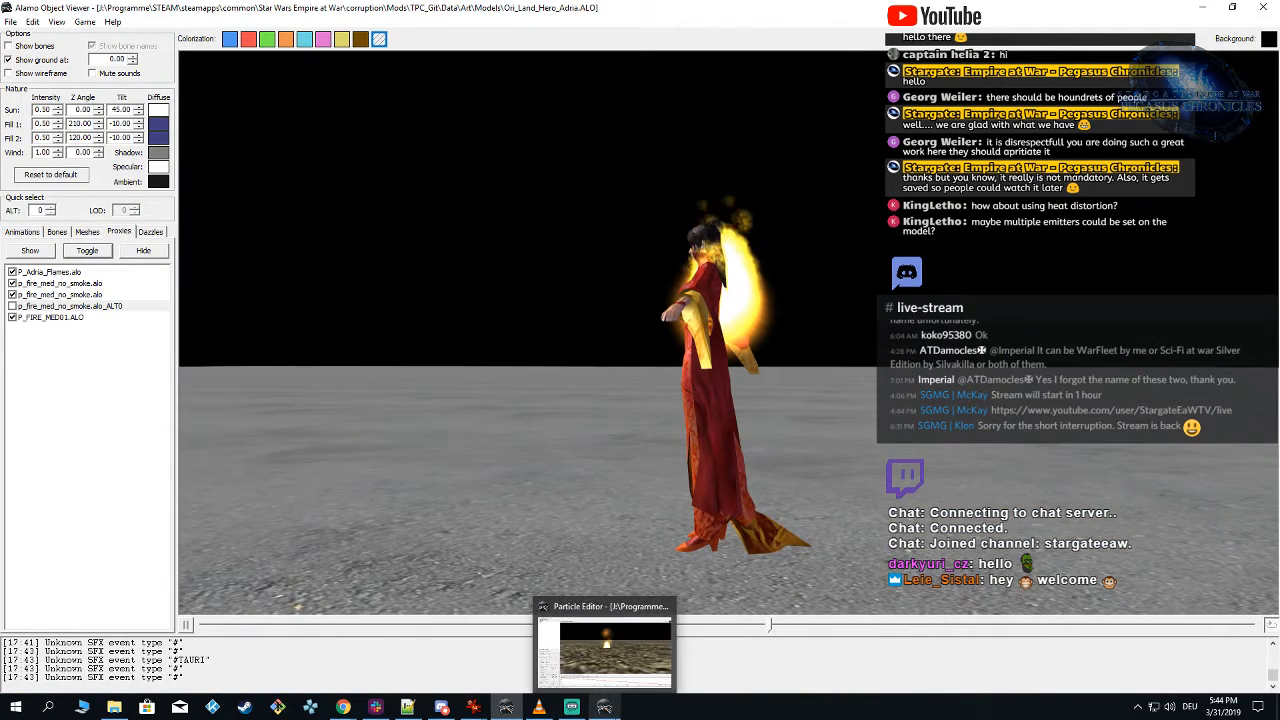
# Step: Switch to Particle Editor and set the Flames emitter's initial position to Random: Box with both minimum and maximum Z at -10
pyautogui.click(604, 655)
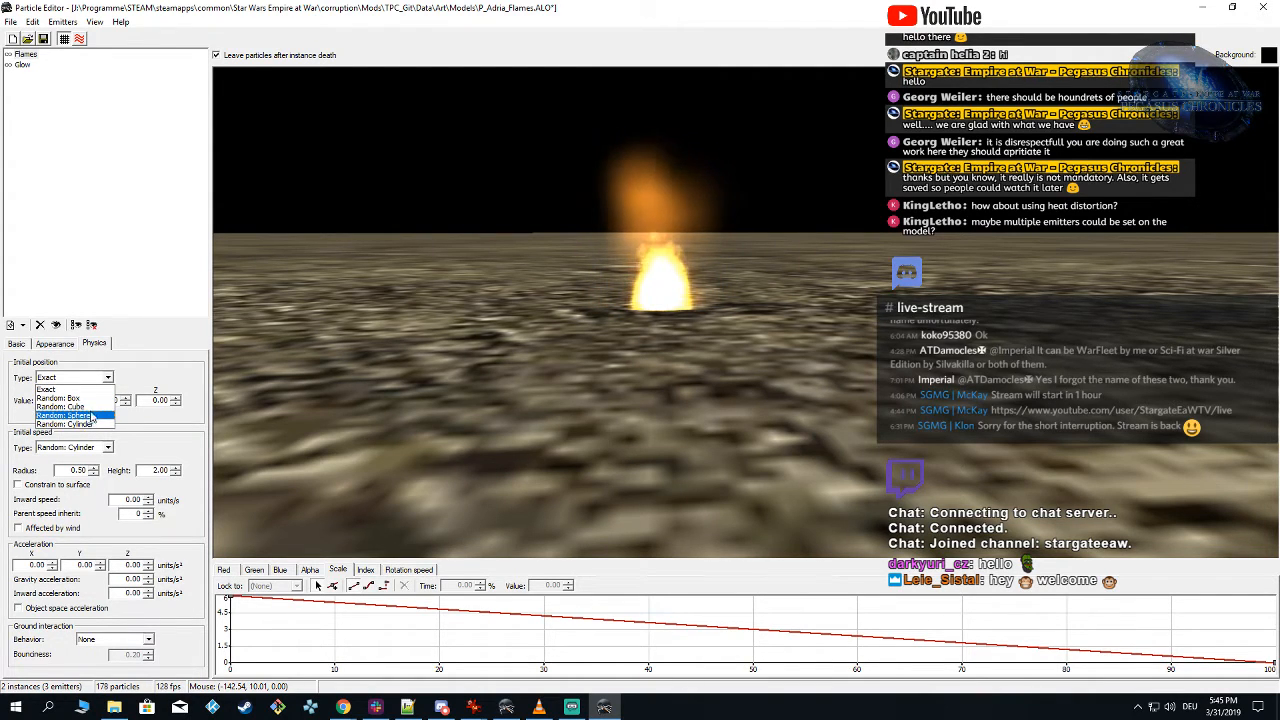
pyautogui.click(88, 410)
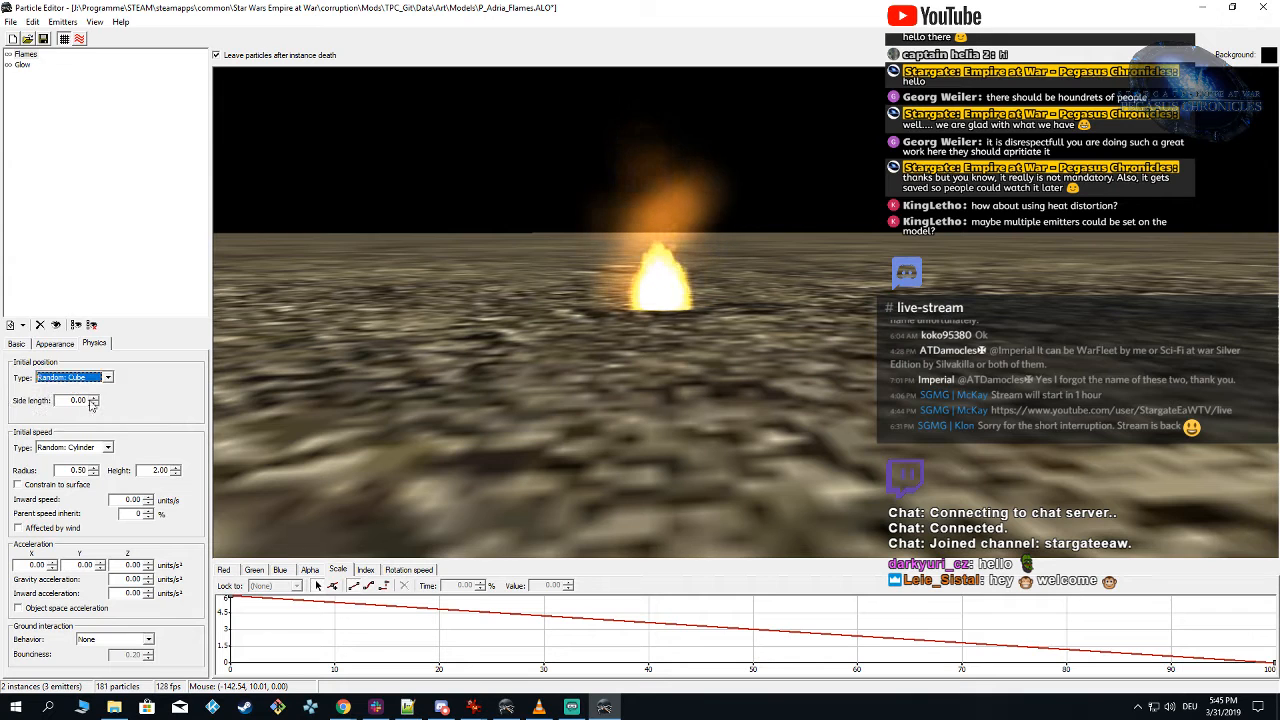
pyautogui.click(107, 377)
pyautogui.click(112, 397)
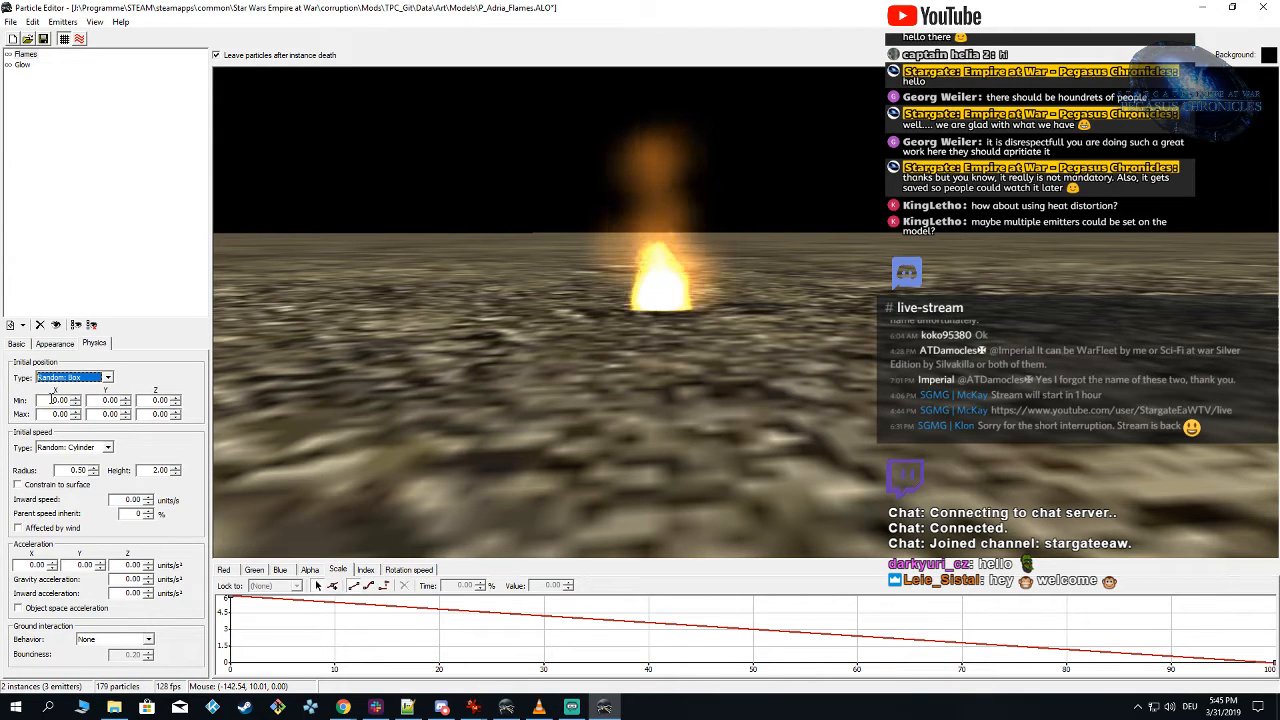
pyautogui.write('-10')
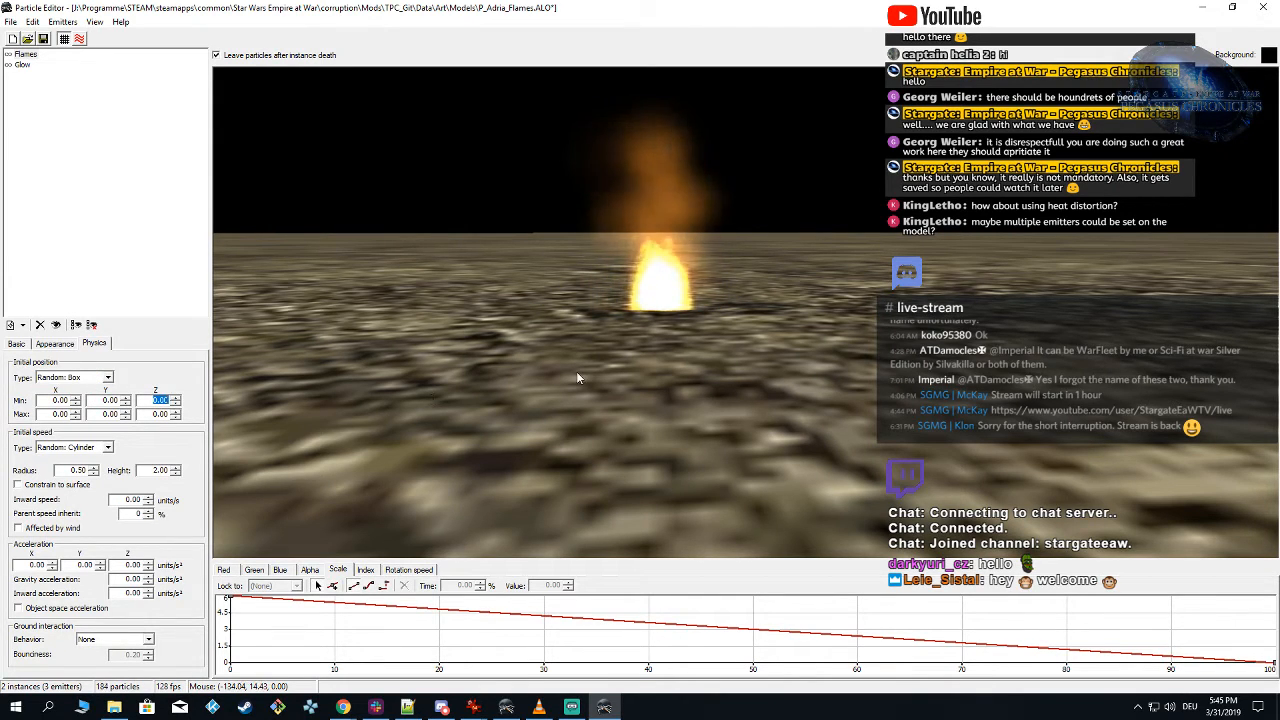
pyautogui.doubleClick(155, 413)
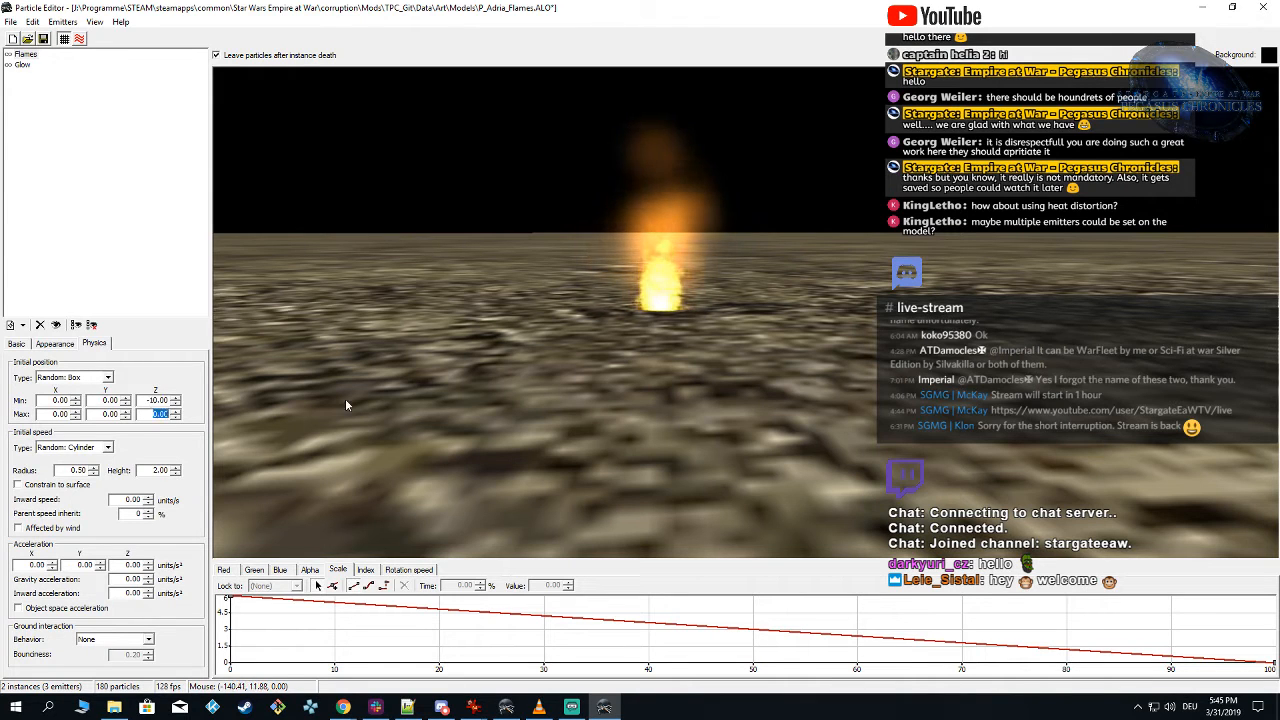
# Step: Hide the ground and examine the position of the flames relative to the glow
pyautogui.moveTo(798, 444); pyautogui.dragTo(795, 424, button='right')
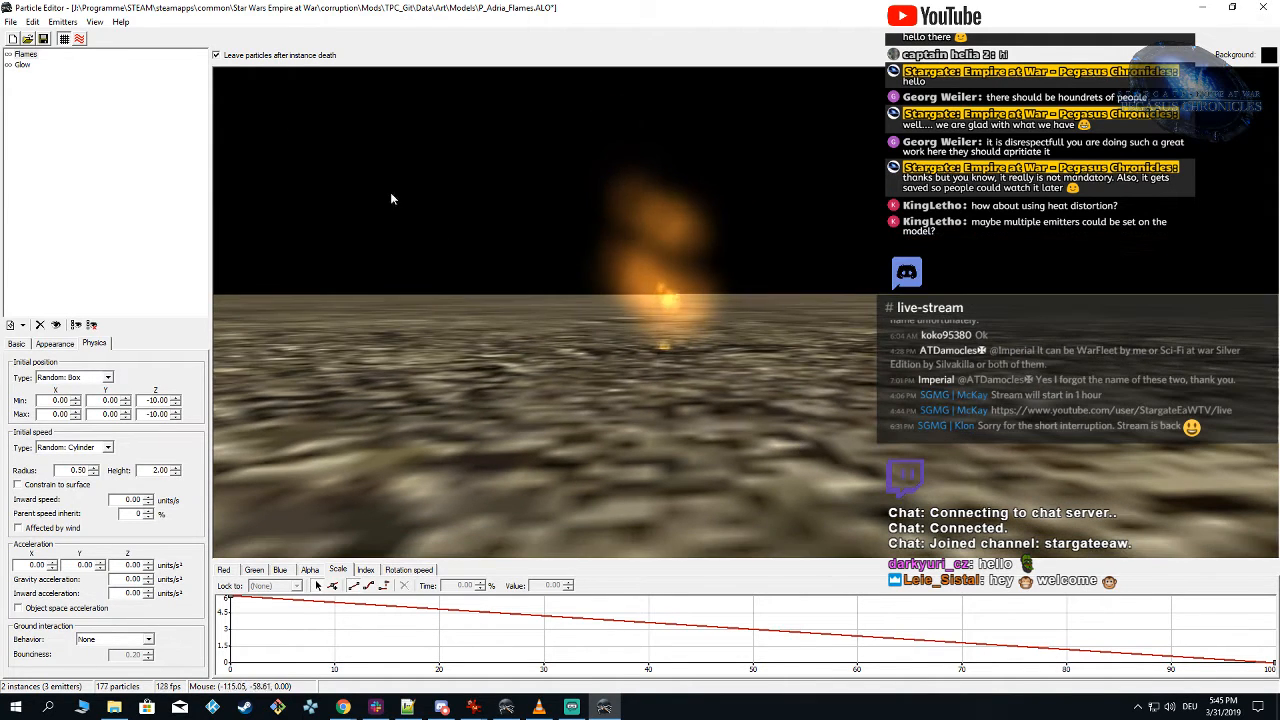
pyautogui.moveTo(545, 290); pyautogui.dragTo(580, 357, button='right')
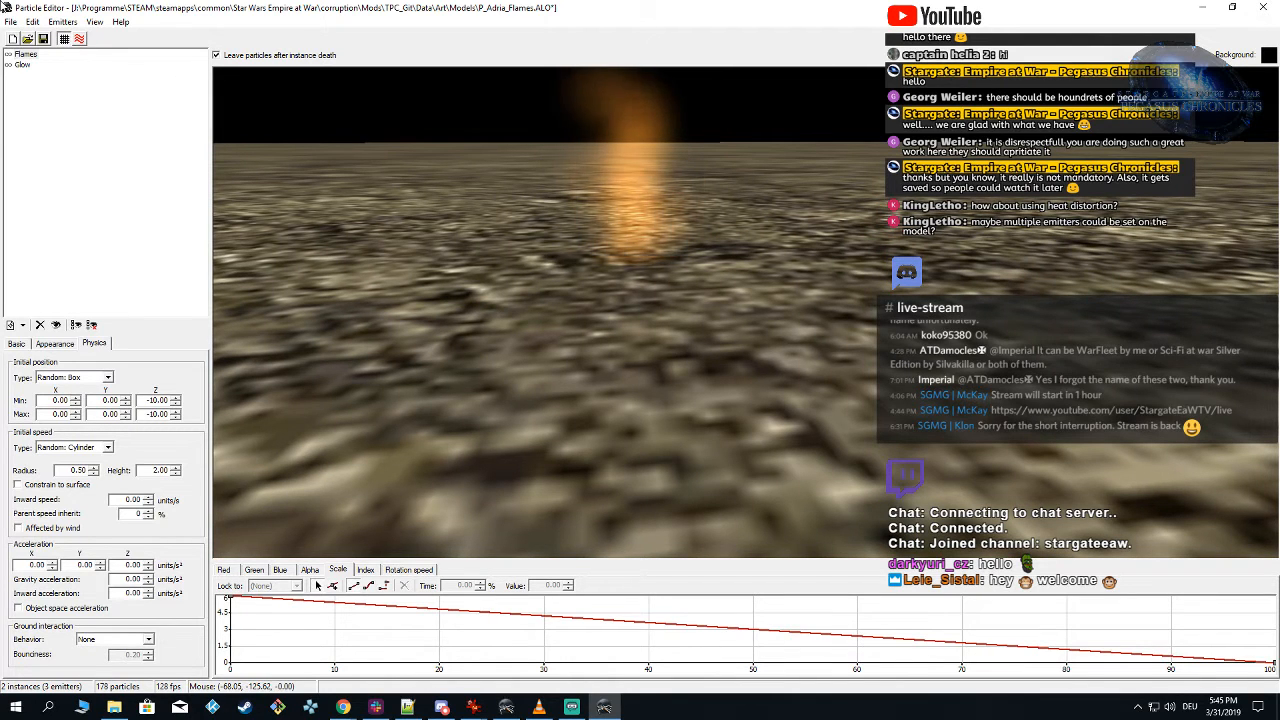
pyautogui.moveTo(519, 396); pyautogui.dragTo(521, 378, button='right')
pyautogui.click(65, 40)
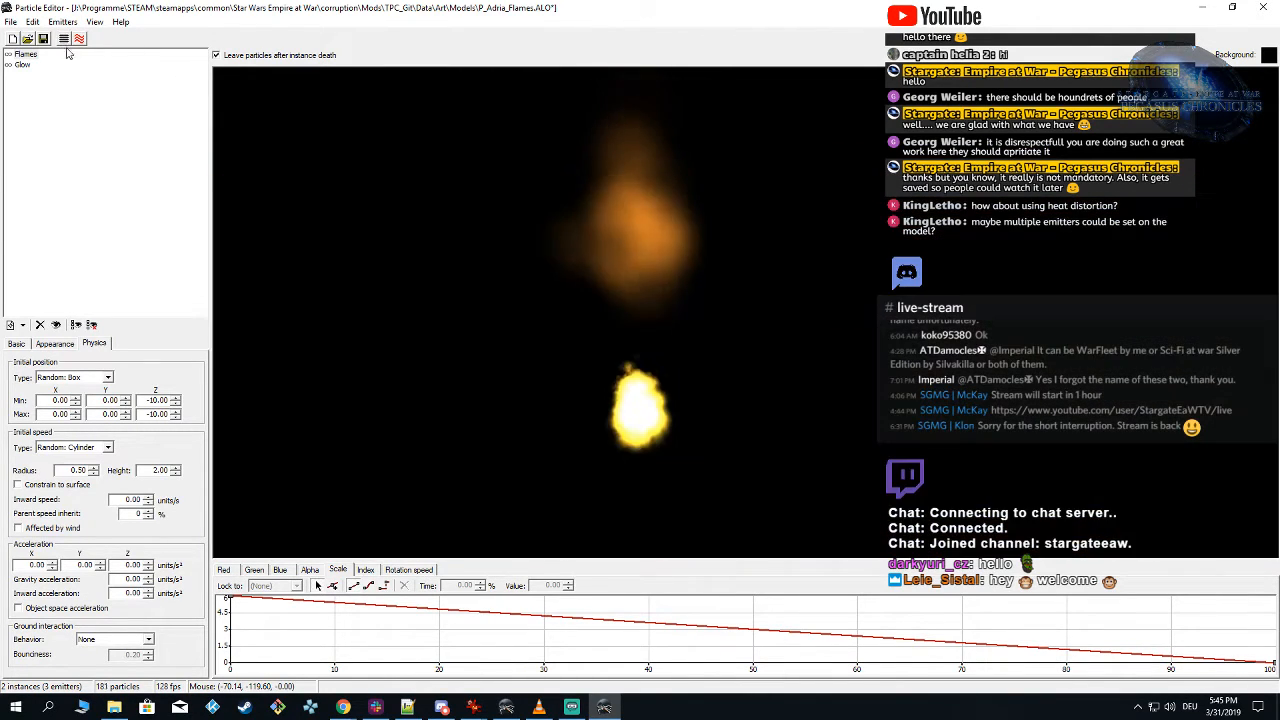
pyautogui.moveTo(782, 382); pyautogui.dragTo(817, 394, button='right')
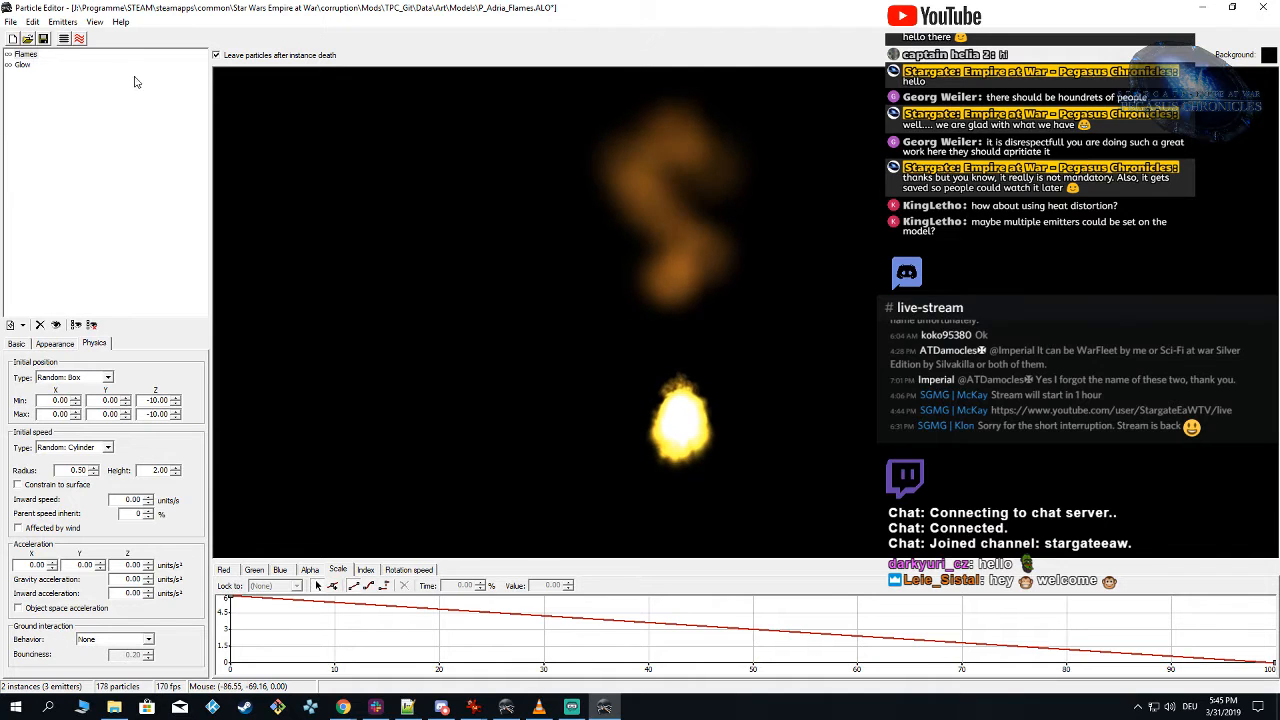
pyautogui.moveTo(780, 452); pyautogui.dragTo(756, 496)
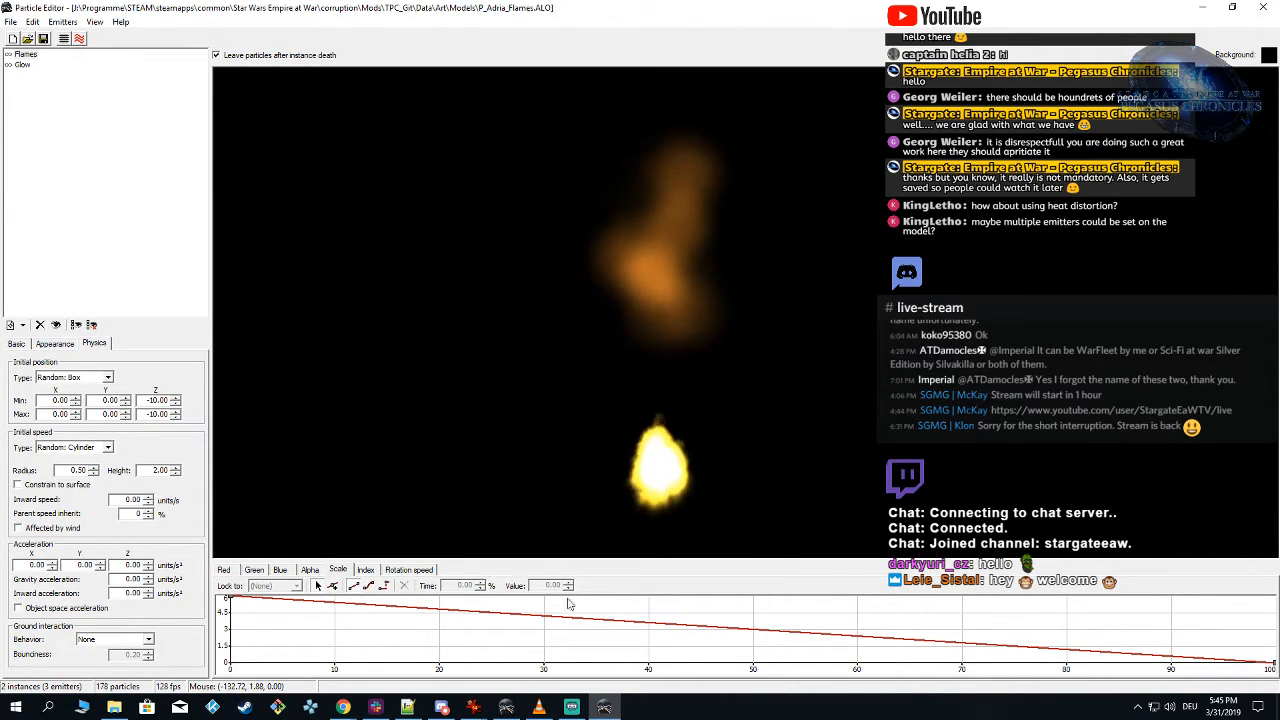
# Step: Switch to Alamo Object Viewer, reload the TPC_Git mod for Forces of Corruption and examine the flames and glow on the model
pyautogui.click(506, 707)
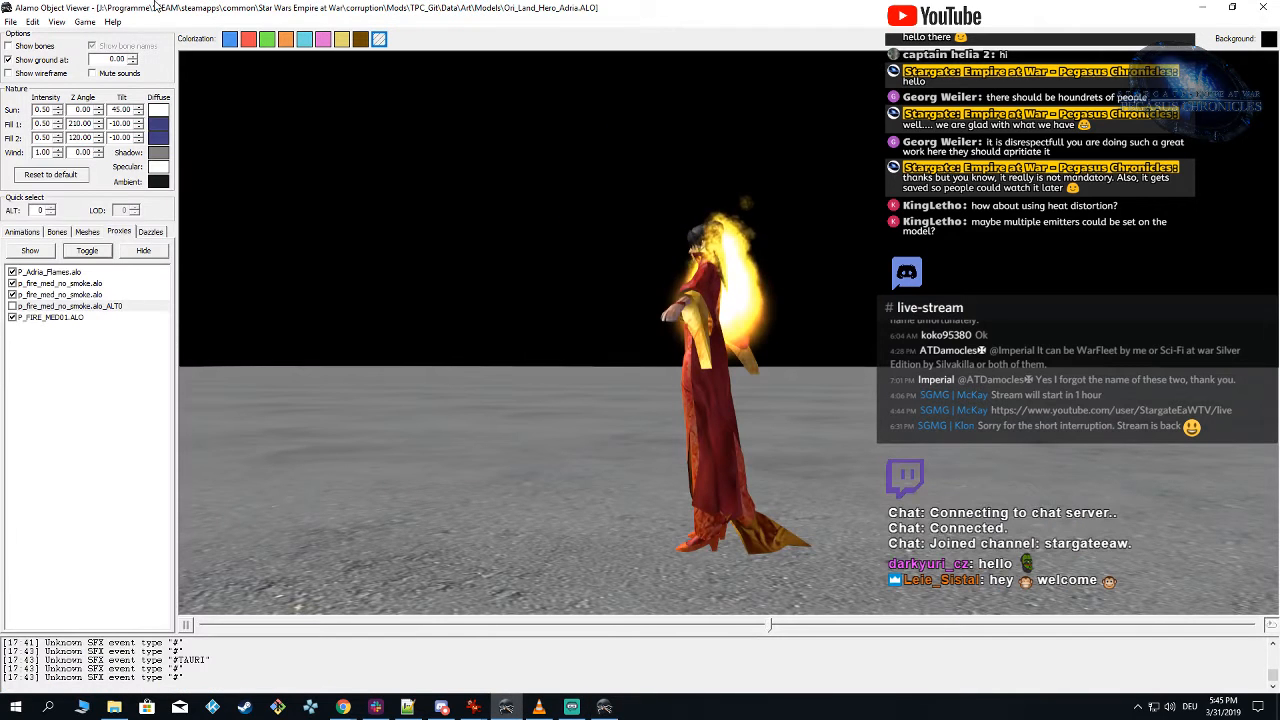
pyautogui.click(86, 22)
pyautogui.moveTo(172, 53)
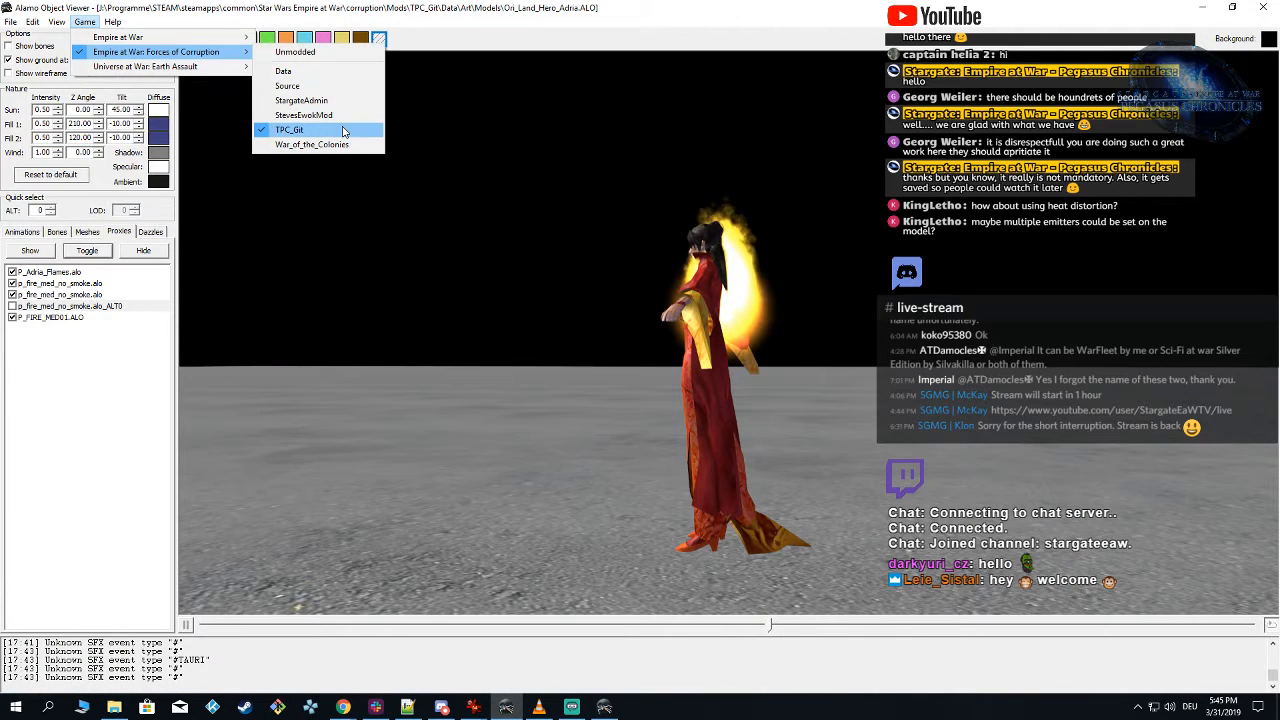
pyautogui.click(343, 131)
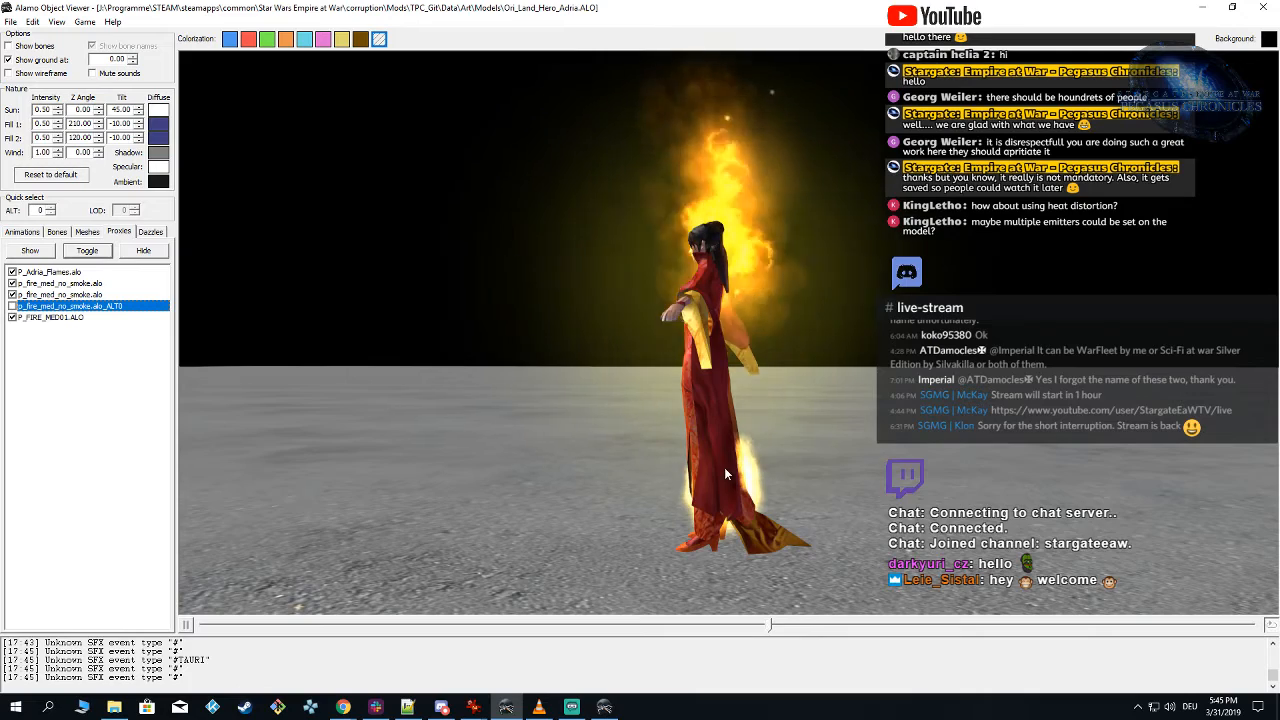
pyautogui.moveTo(794, 437); pyautogui.dragTo(816, 340, button='right')
pyautogui.moveTo(828, 452); pyautogui.dragTo(831, 426, button='right')
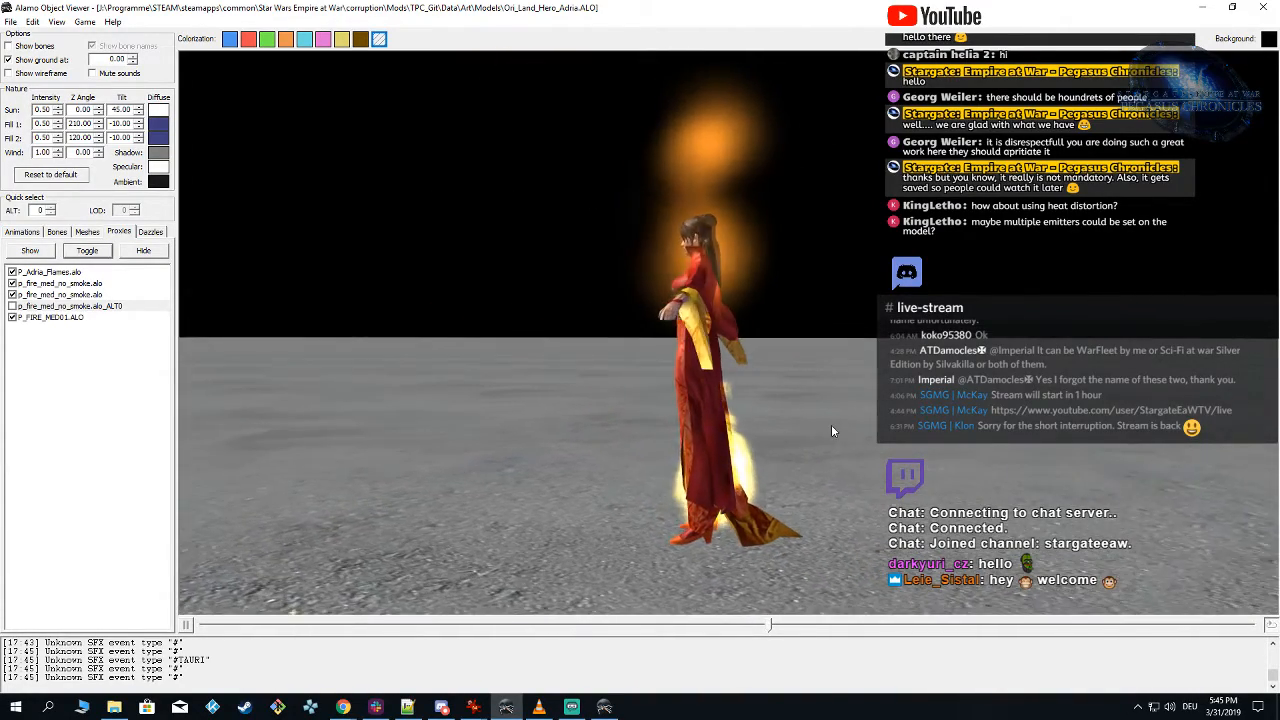
# Step: Switch to Particle Editor and change the Glow emitter's initial position type to Random: Box
pyautogui.click(604, 707)
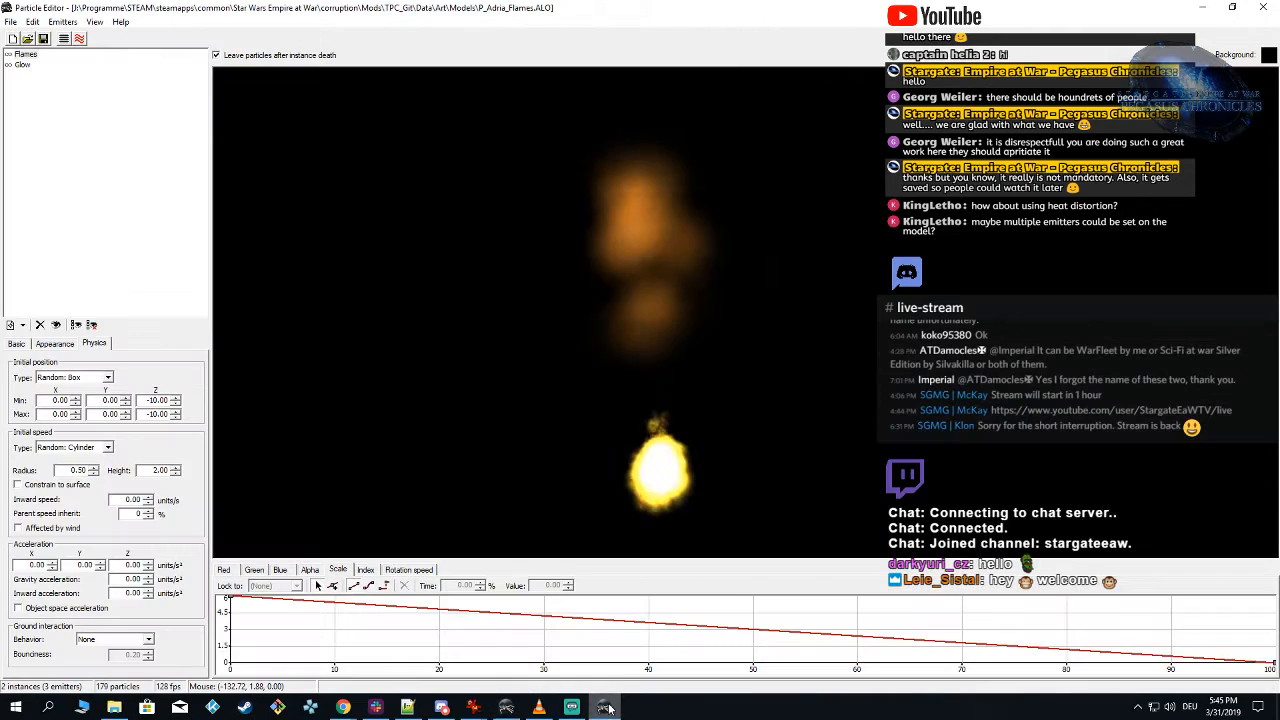
pyautogui.click(22, 64)
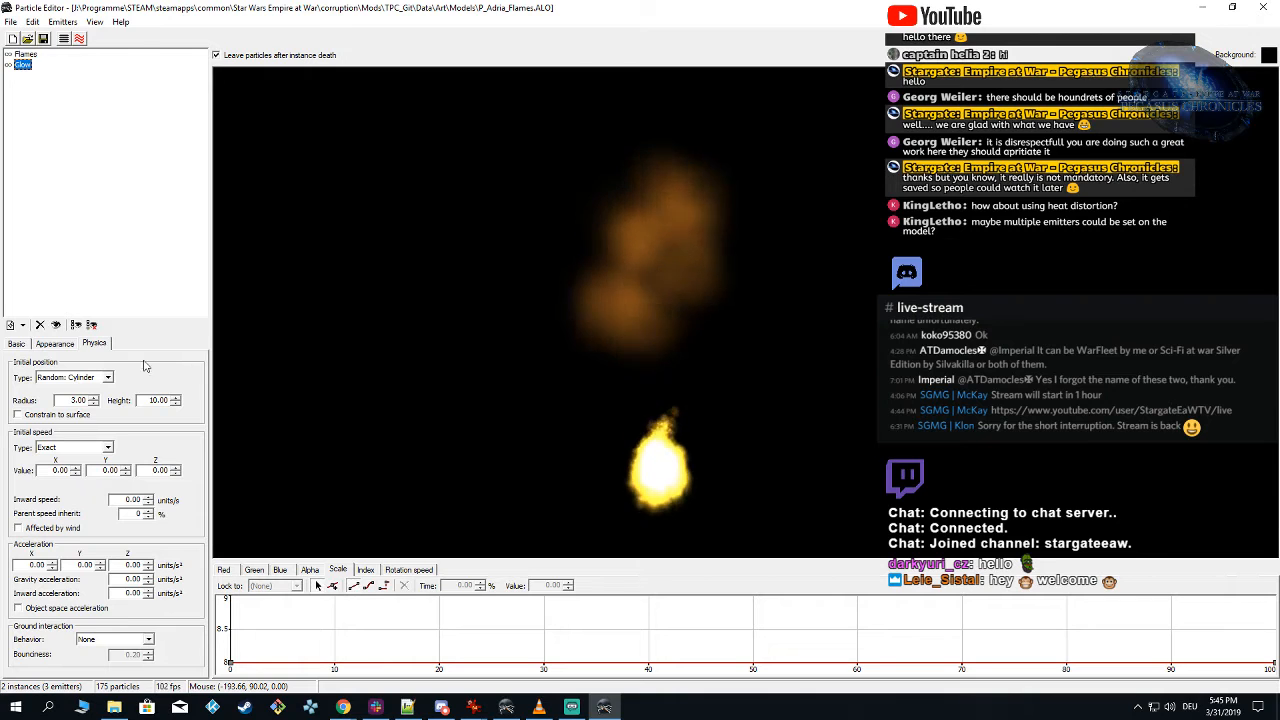
pyautogui.click(106, 377)
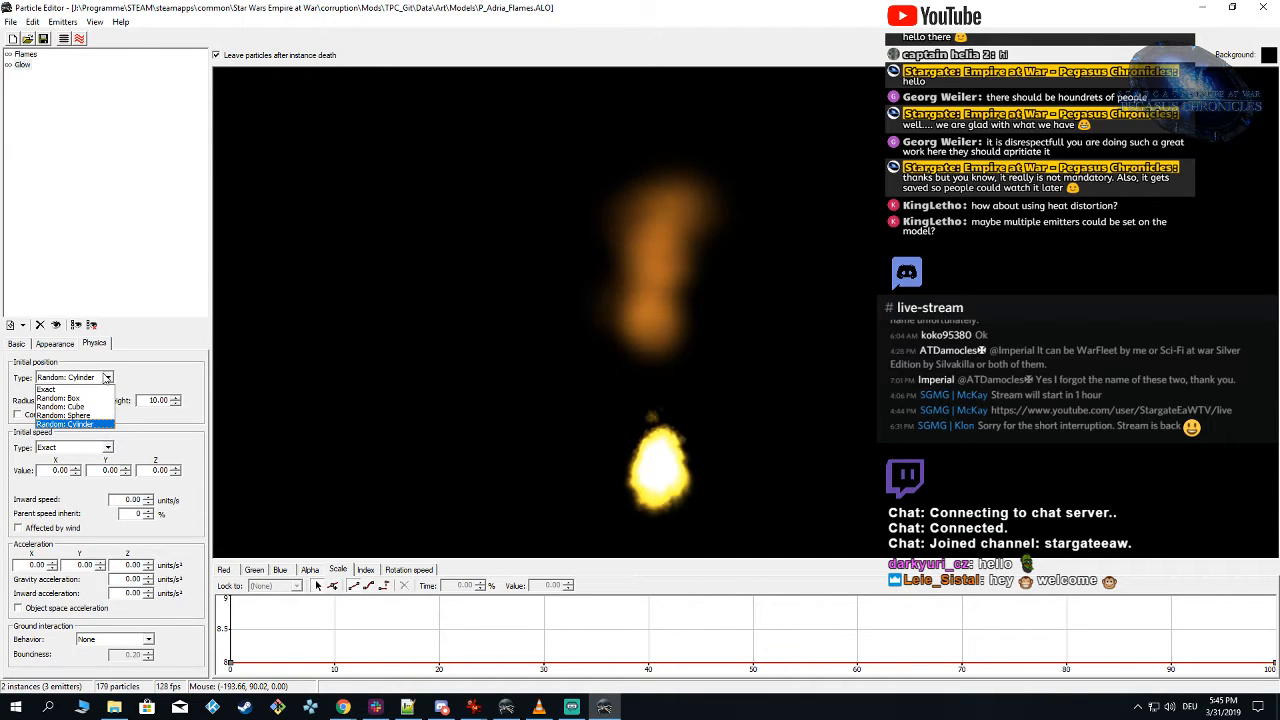
pyautogui.click(98, 416)
pyautogui.click(106, 376)
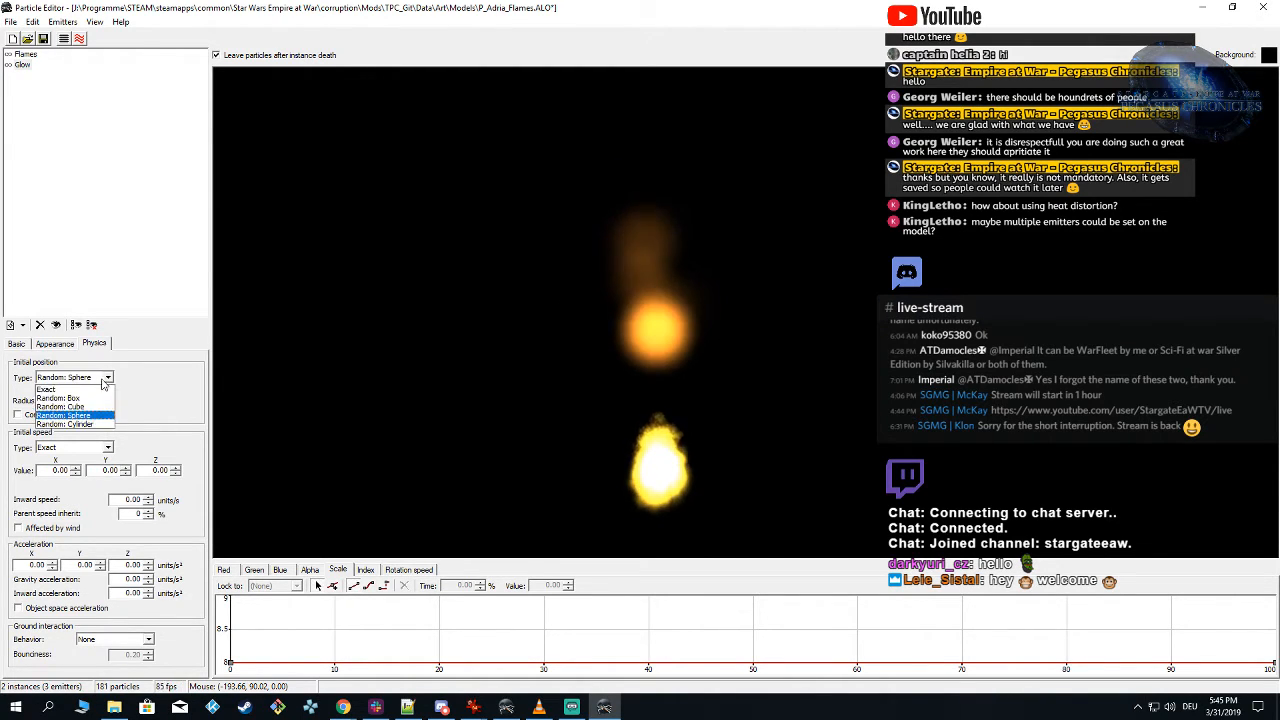
pyautogui.click(98, 400)
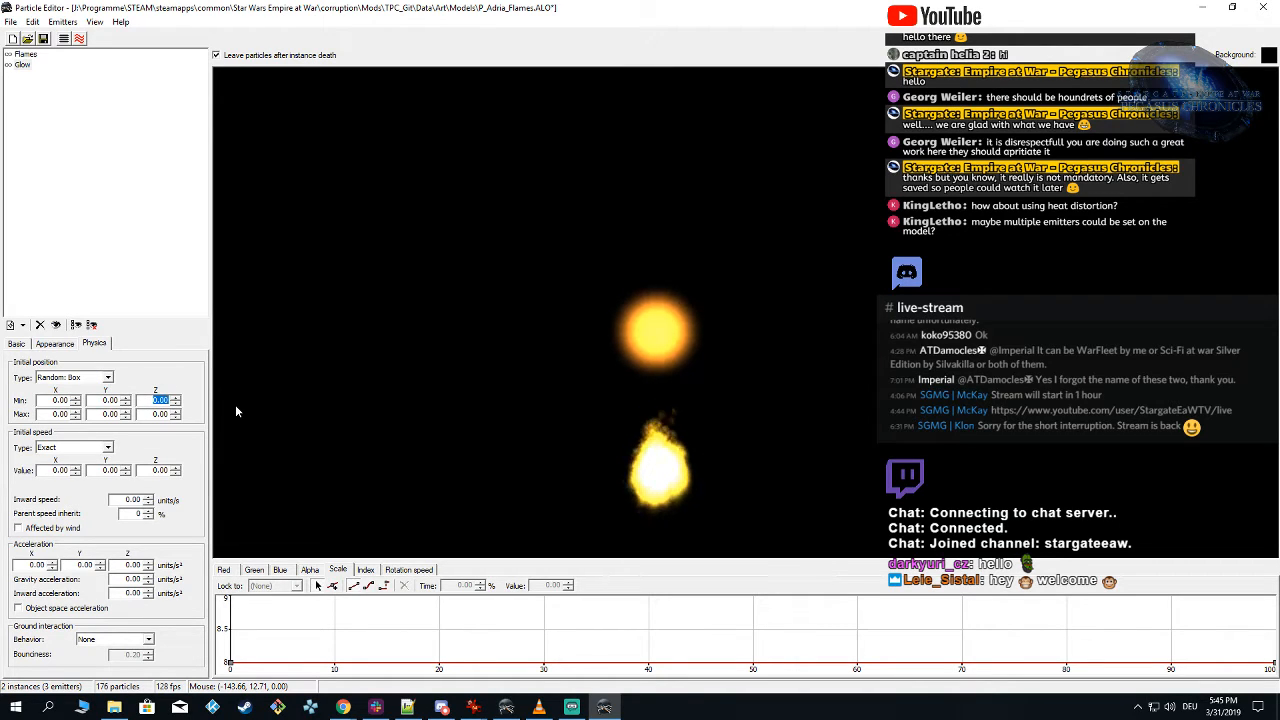
# Step: Set Glow's initial position to a minimum Z of -10 and a maximum Z of 5
pyautogui.write('-10')
pyautogui.moveTo(138, 412); pyautogui.dragTo(197, 414)
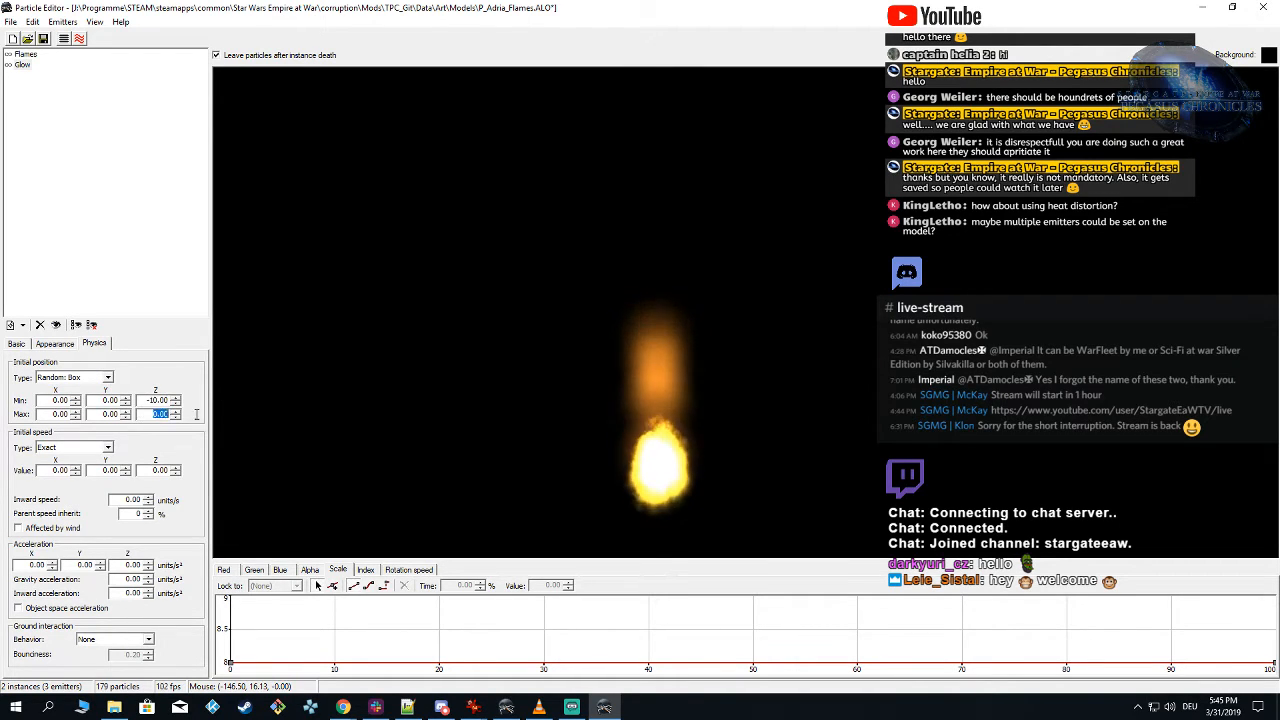
pyautogui.write('10')
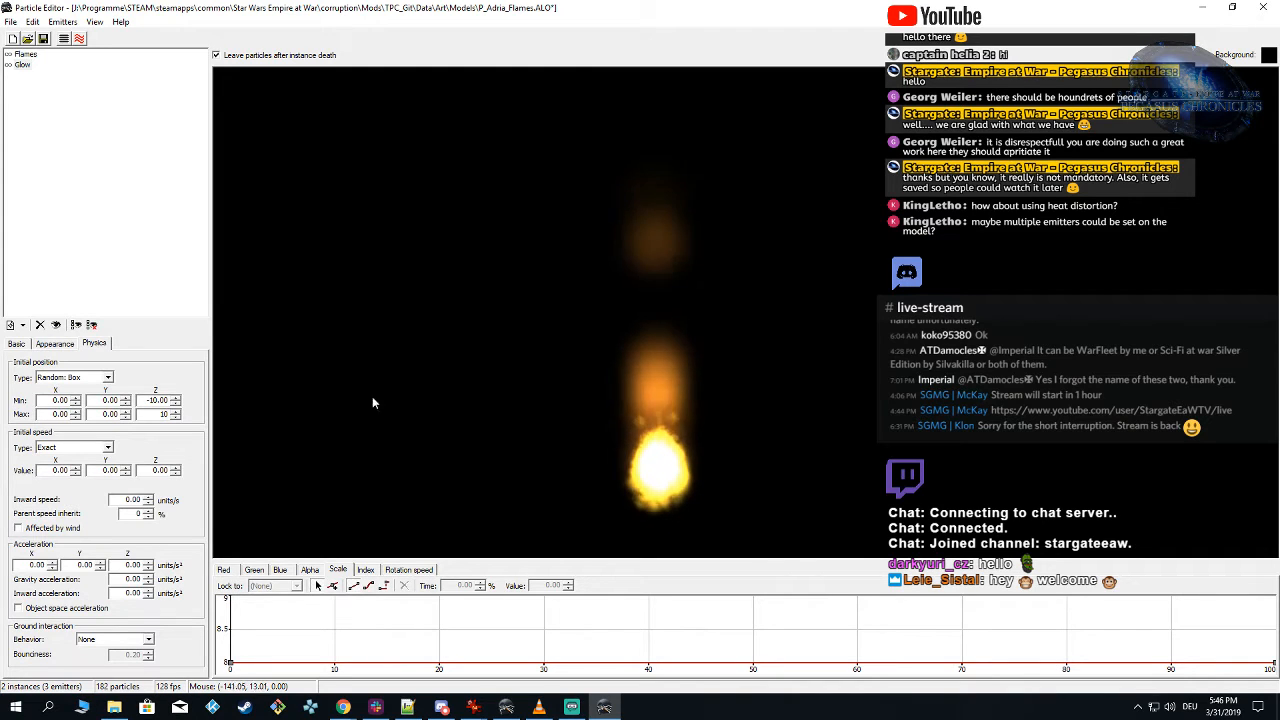
pyautogui.moveTo(146, 414); pyautogui.dragTo(200, 415)
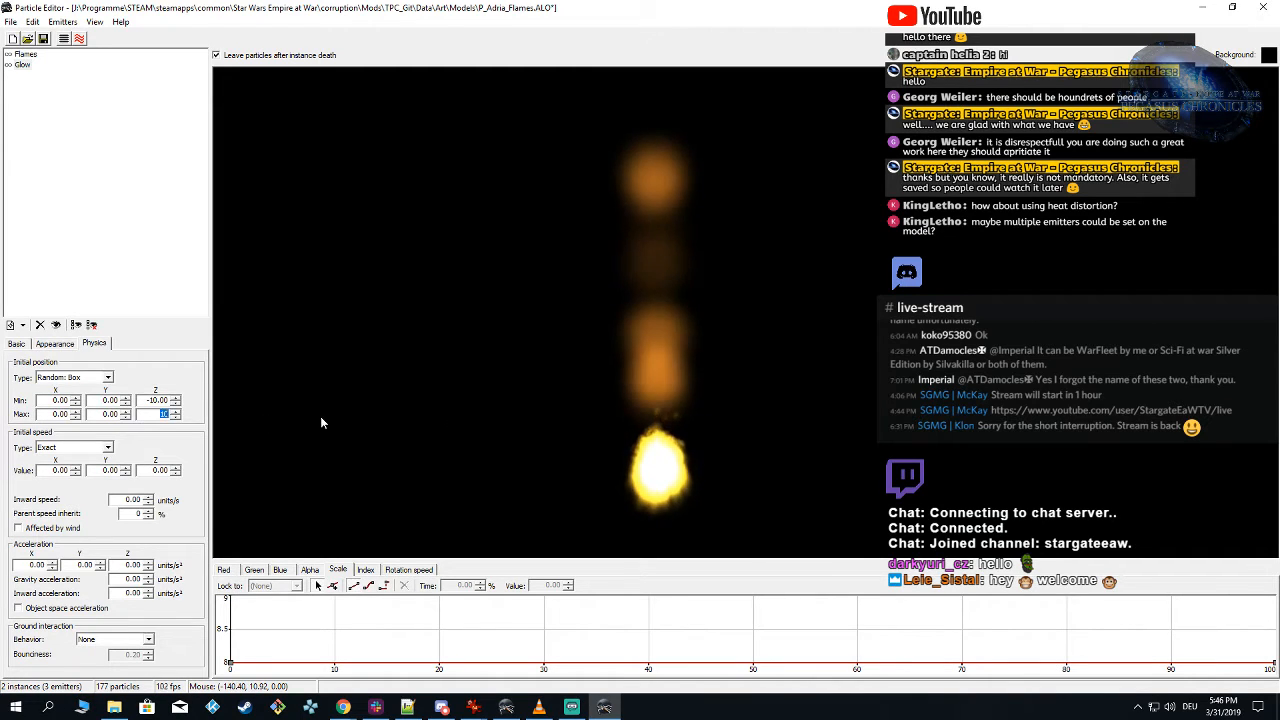
pyautogui.write('5')
pyautogui.press('Return')
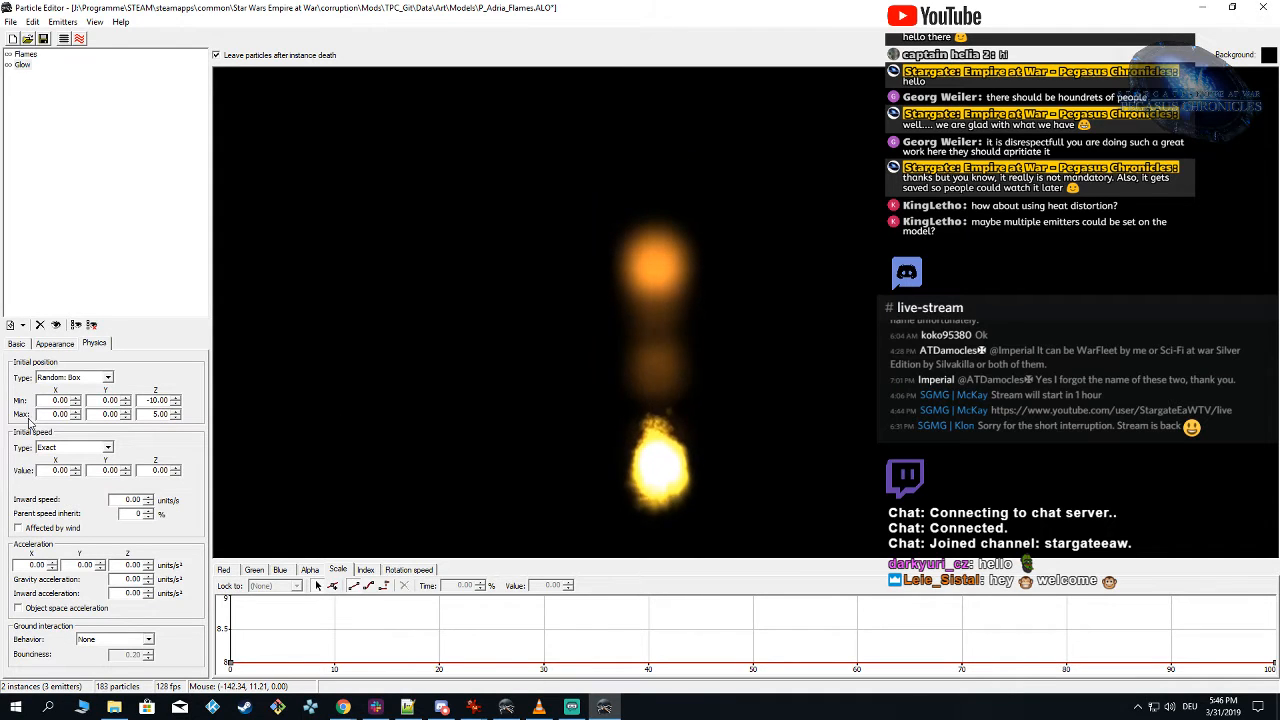
# Step: Set Glow's initial position range to -3 minimum and 3 maximum on both X and Y
pyautogui.moveTo(464, 386); pyautogui.dragTo(484, 393, button='right')
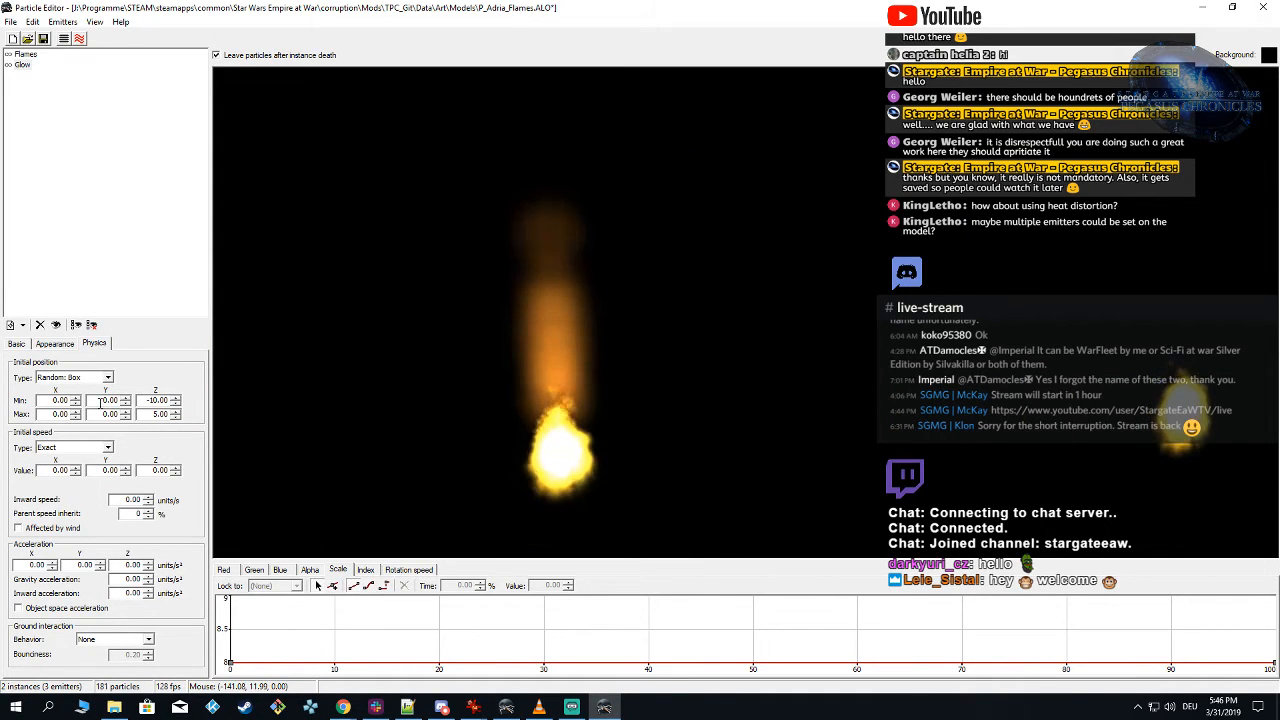
pyautogui.moveTo(102, 400); pyautogui.dragTo(250, 400)
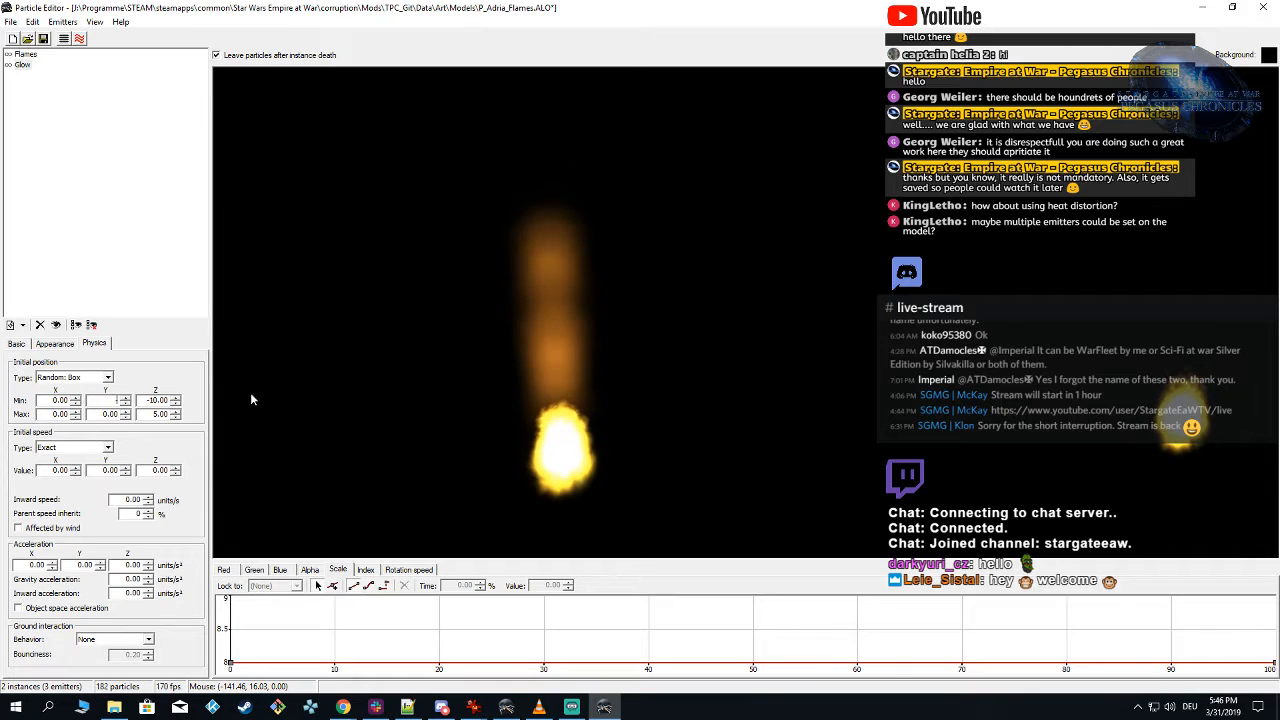
pyautogui.write('-5')
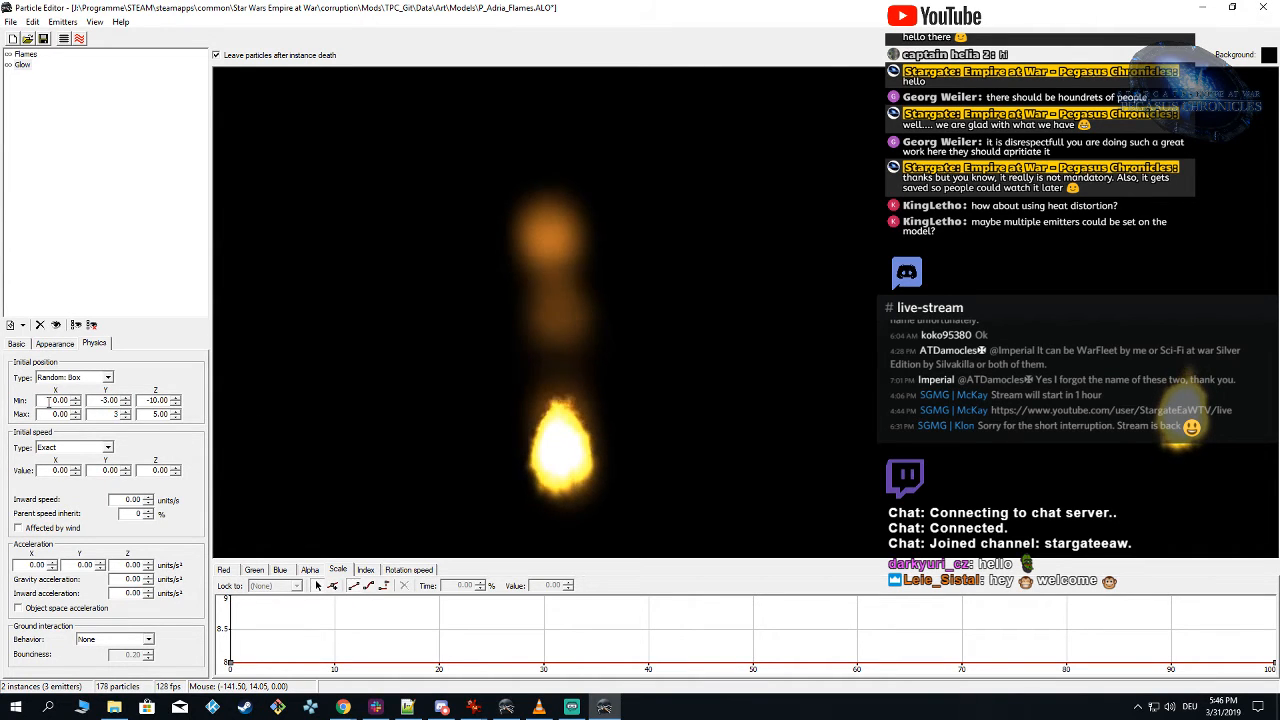
pyautogui.moveTo(69, 401)
pyautogui.mouseDown()
pyautogui.moveTo(22, 420)
pyautogui.moveTo(84, 416)
pyautogui.mouseUp()
pyautogui.write('-3')
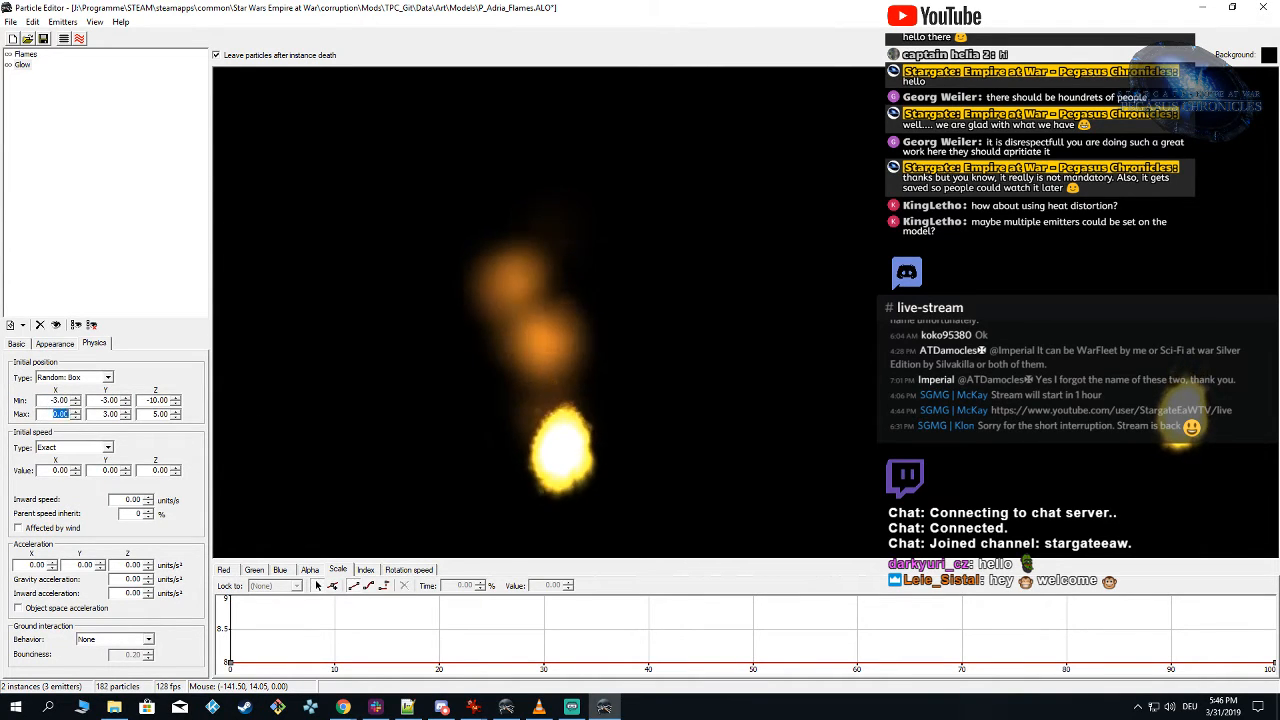
pyautogui.write('3')
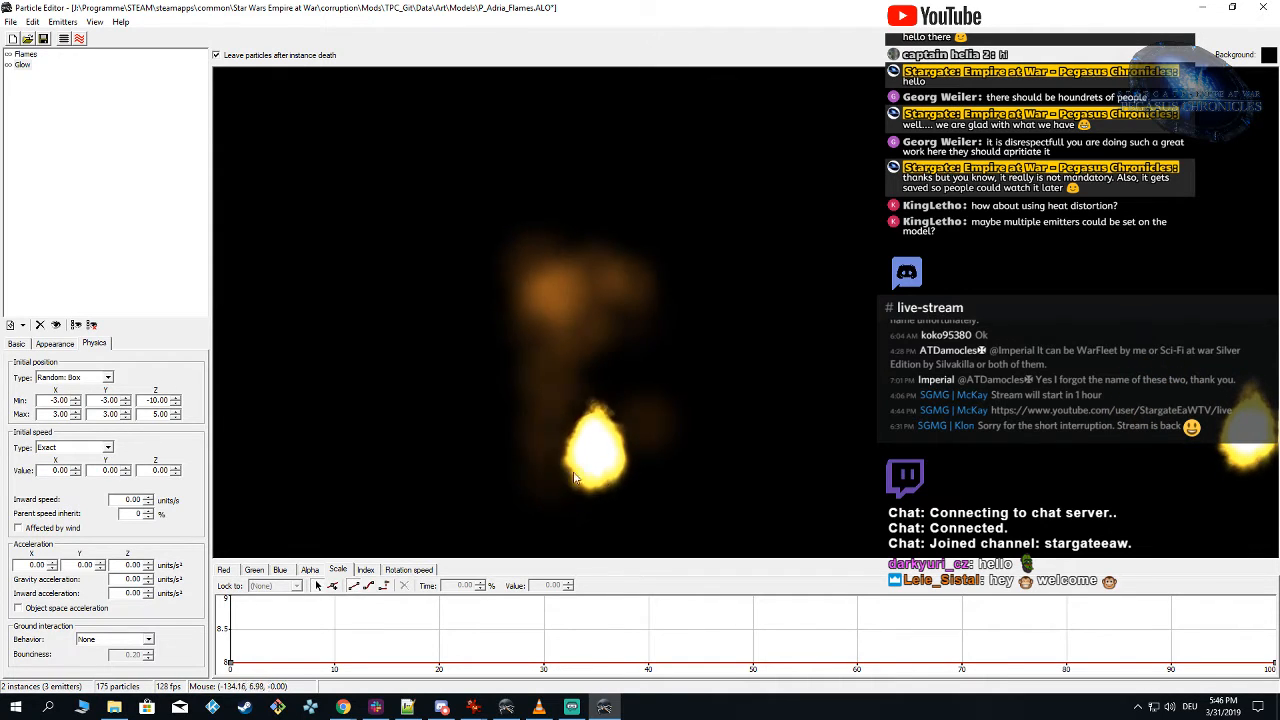
# Step: Set Glow's minimum scale to 50% and its scale curve value to 10, and save the particle
pyautogui.click(53, 343)
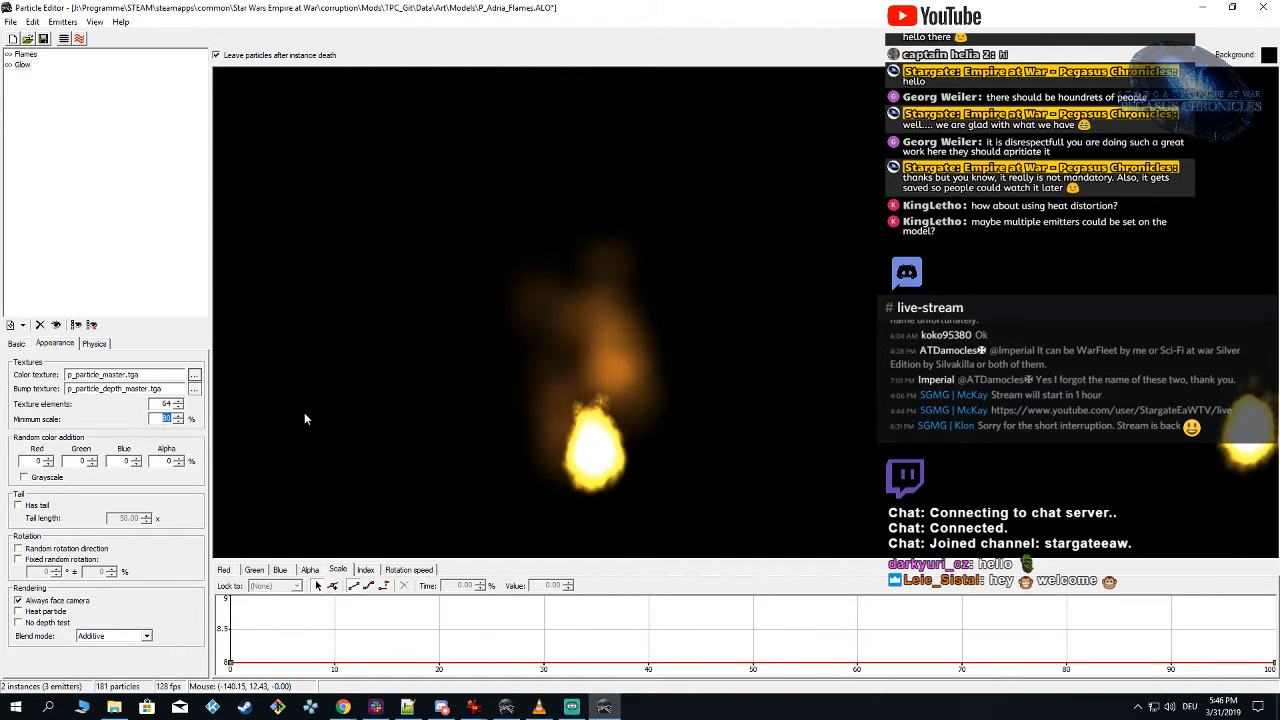
pyautogui.write('50')
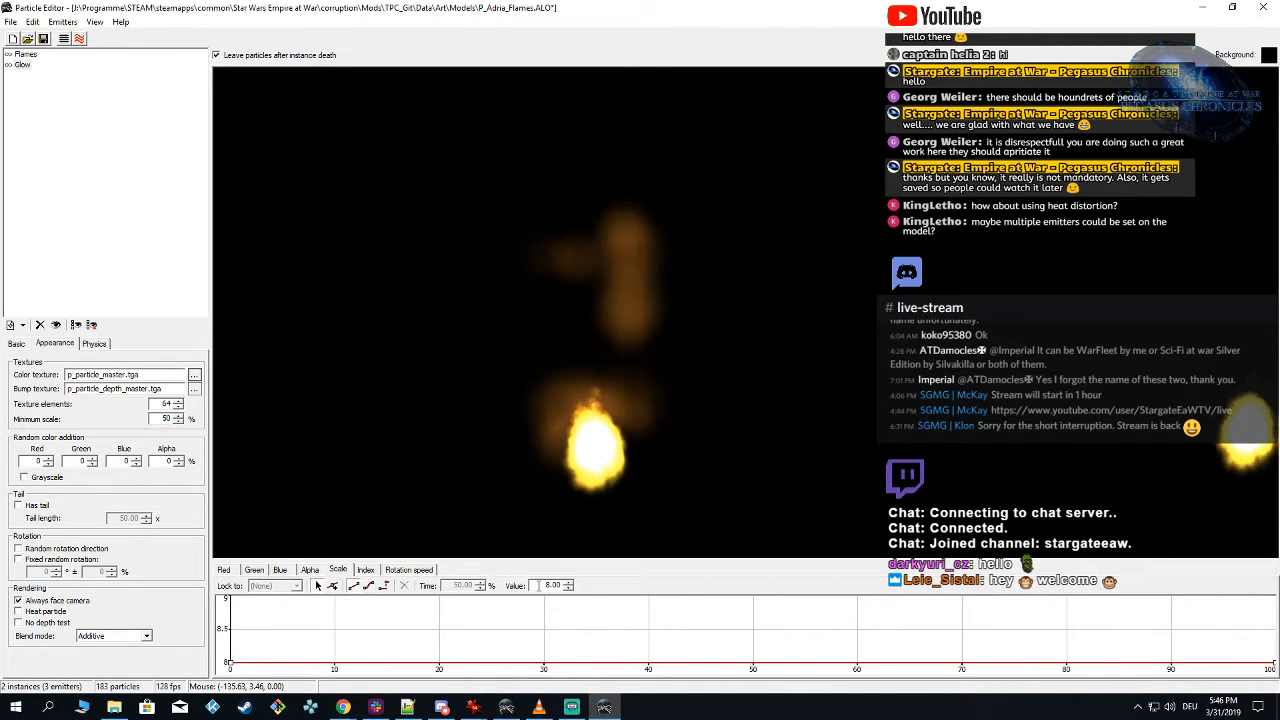
pyautogui.moveTo(538, 586); pyautogui.dragTo(997, 610)
pyautogui.write('10')
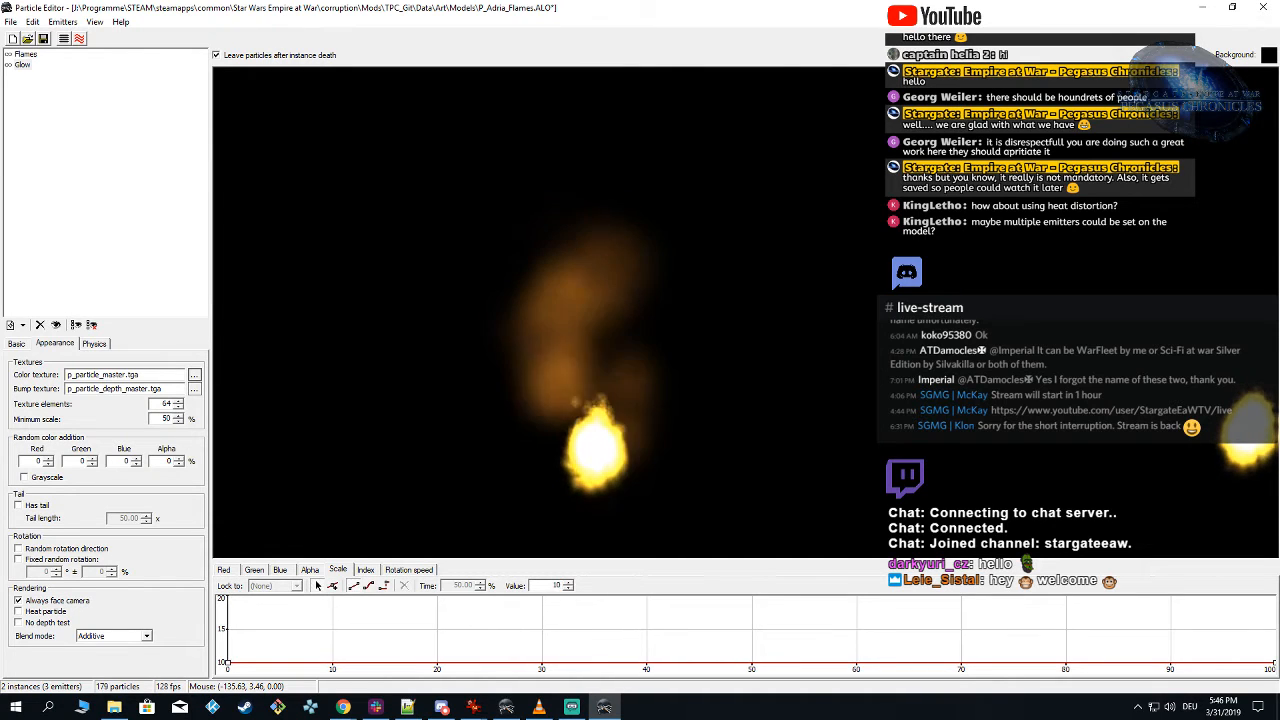
pyautogui.click(850, 434)
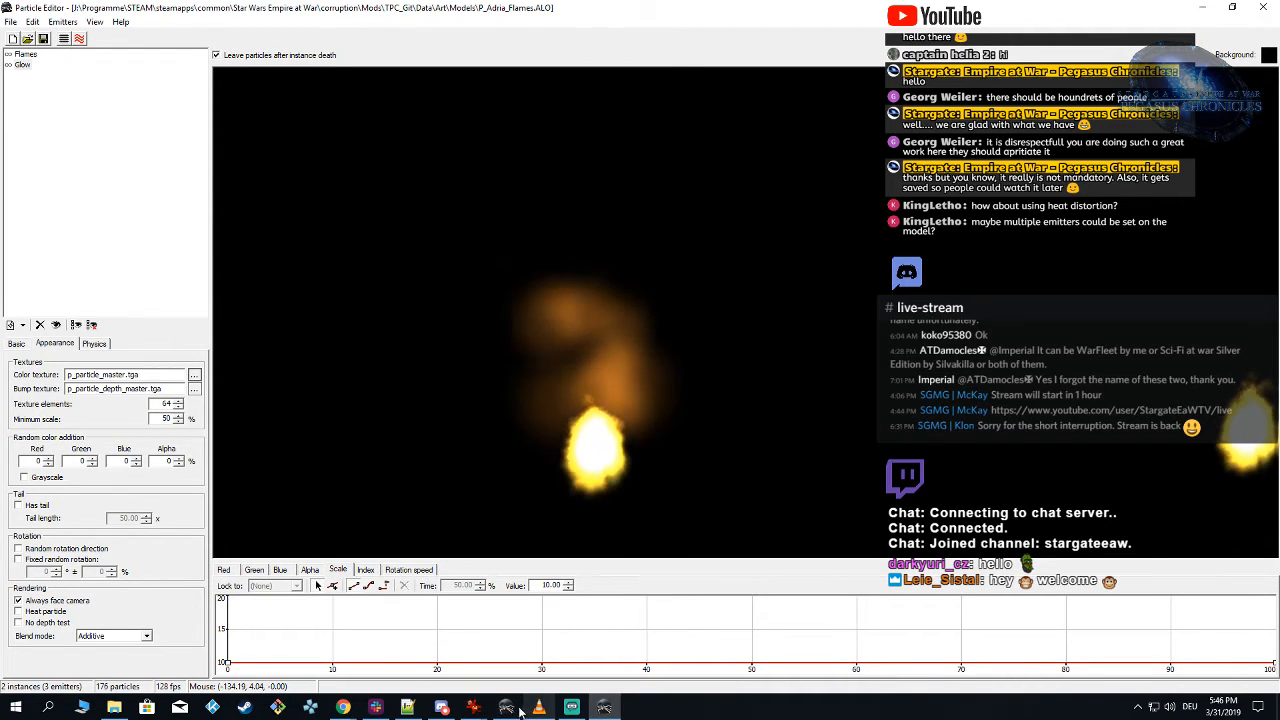
# Step: Select the Flames emitter, switch to Alamo Object Viewer and examine the glow and flames around the model from several angles
pyautogui.click(24, 55)
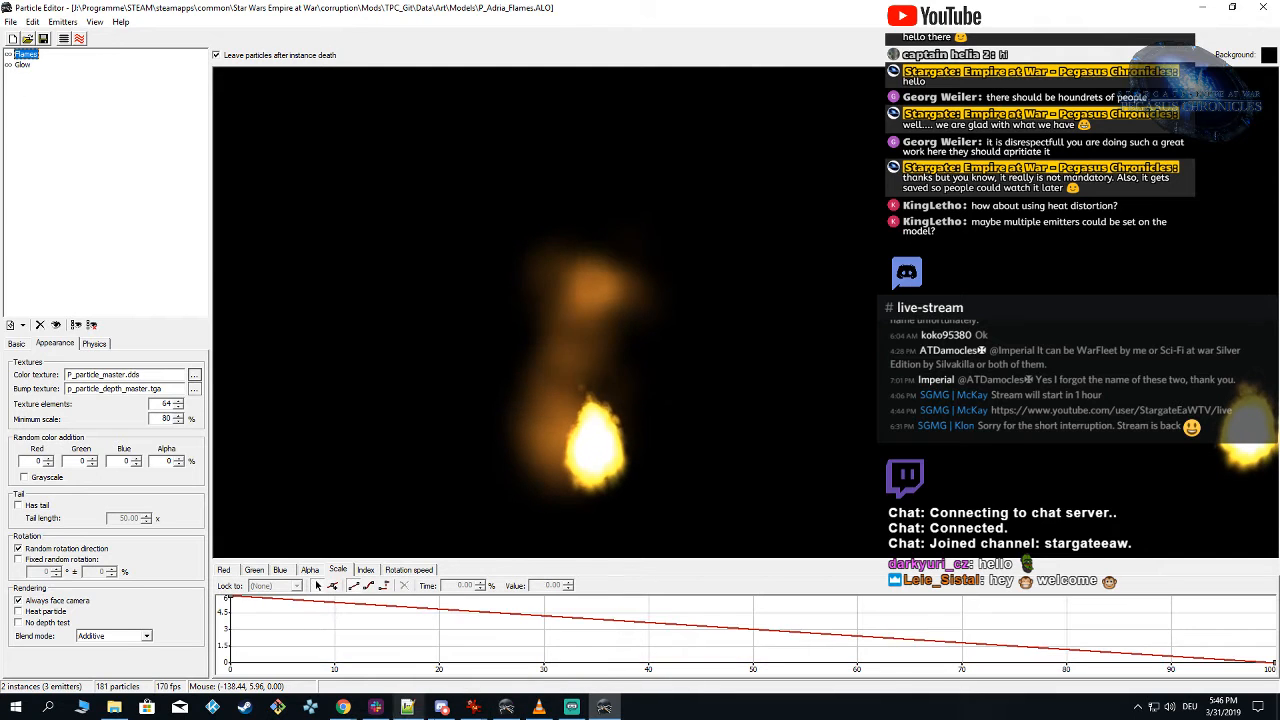
pyautogui.click(508, 708)
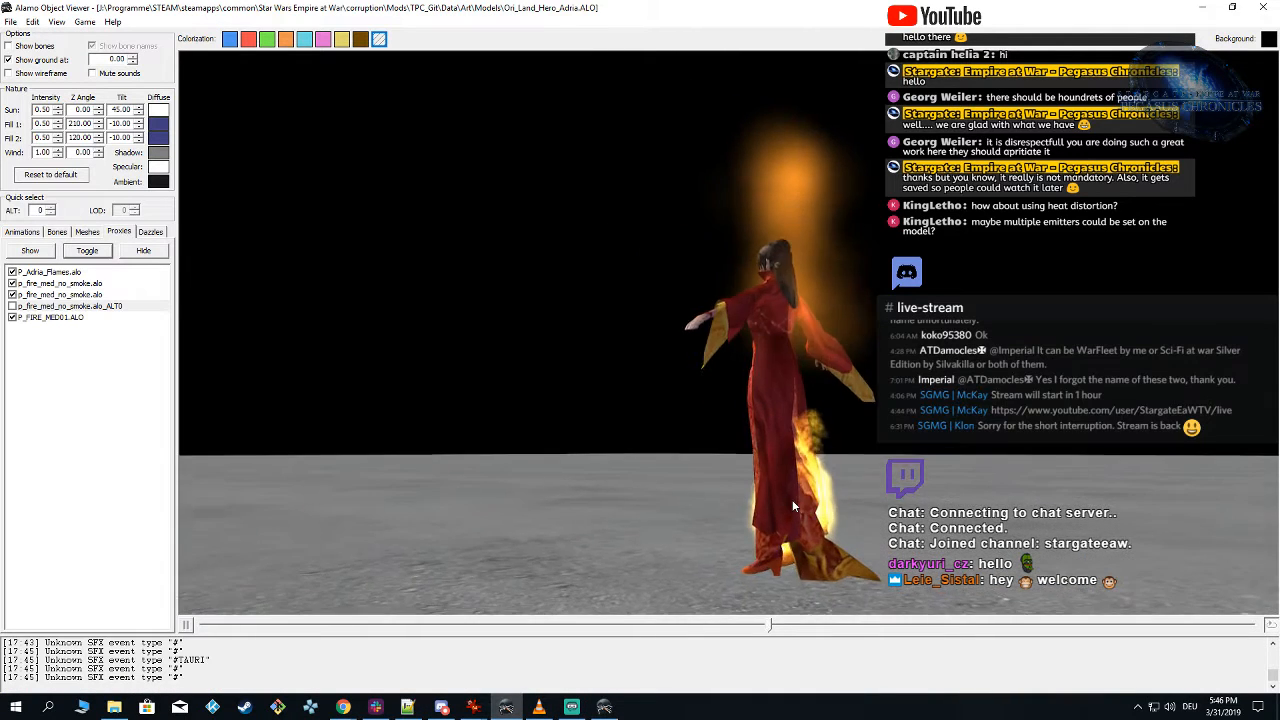
pyautogui.moveTo(811, 511); pyautogui.dragTo(888, 510, button='right')
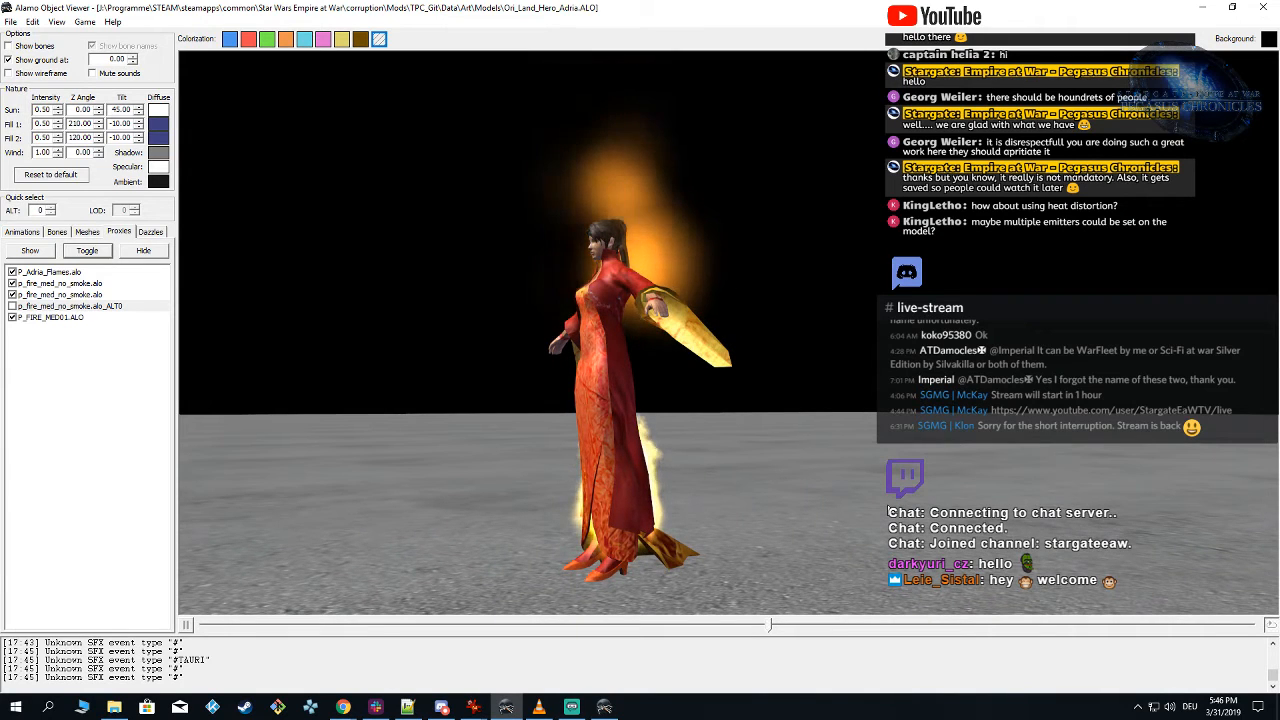
pyautogui.click(604, 708)
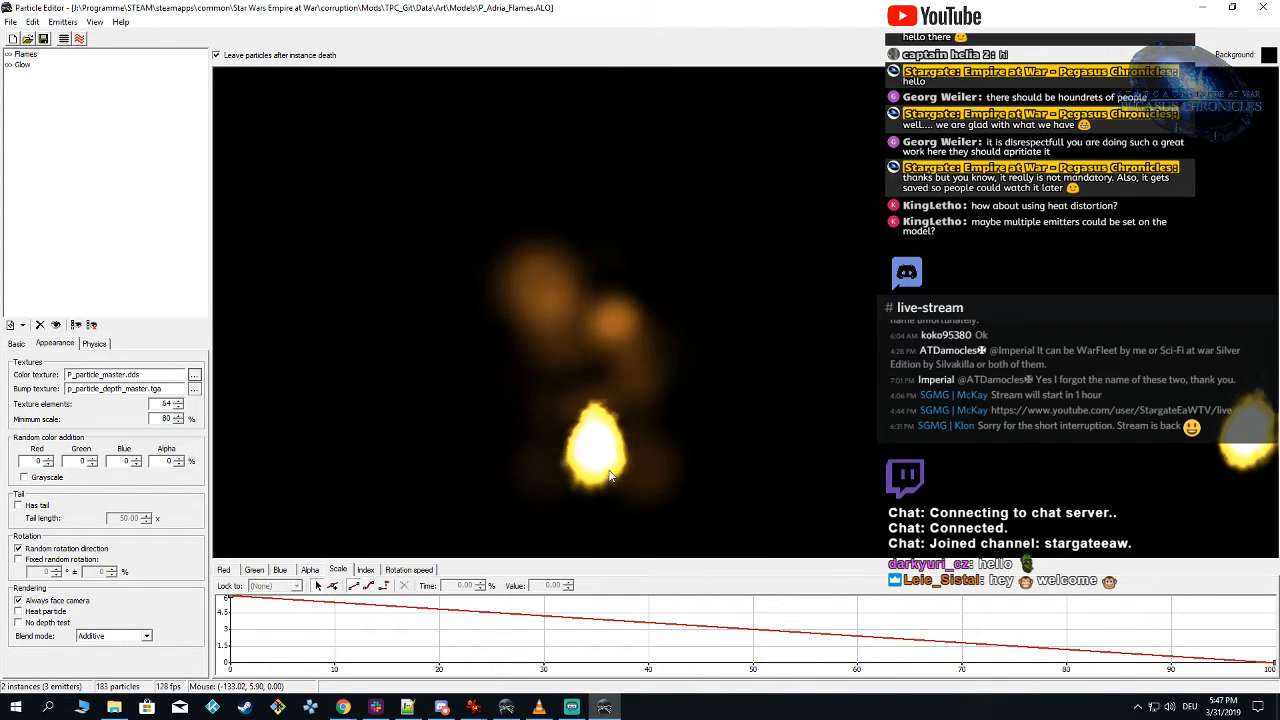
pyautogui.click(506, 707)
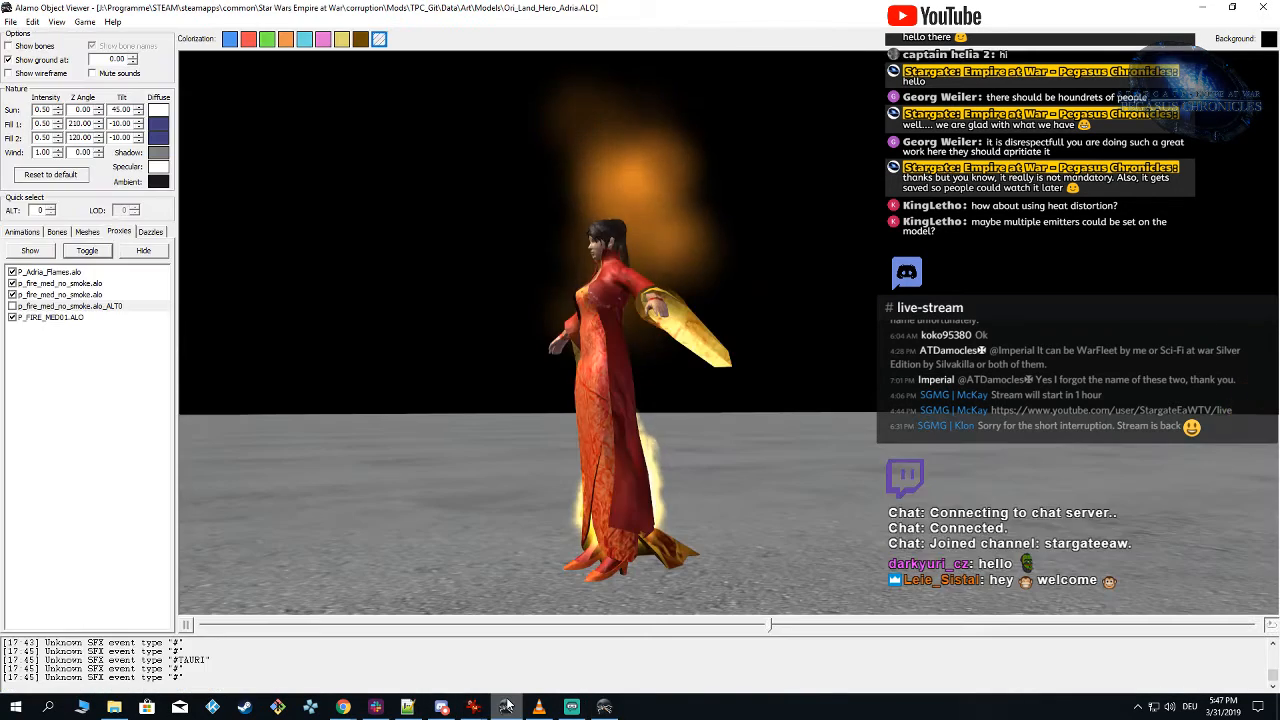
pyautogui.moveTo(522, 456); pyautogui.dragTo(604, 470)
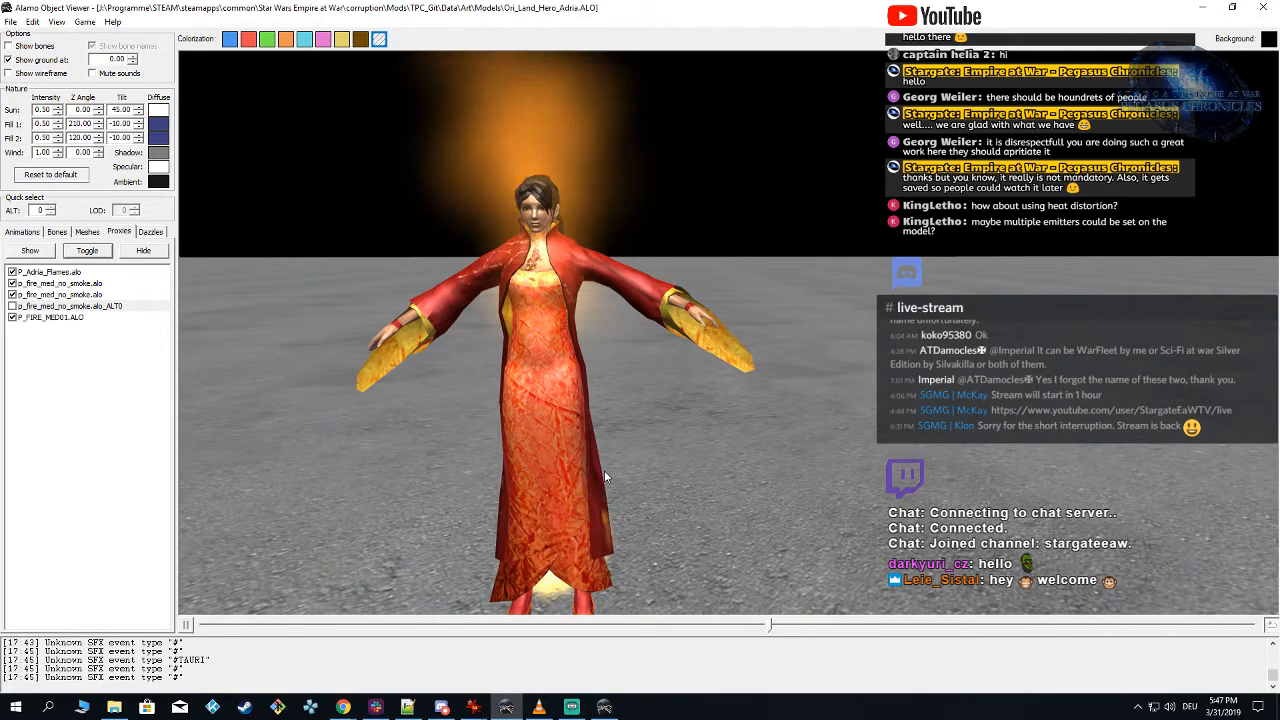
pyautogui.scroll(-1, 604, 470)
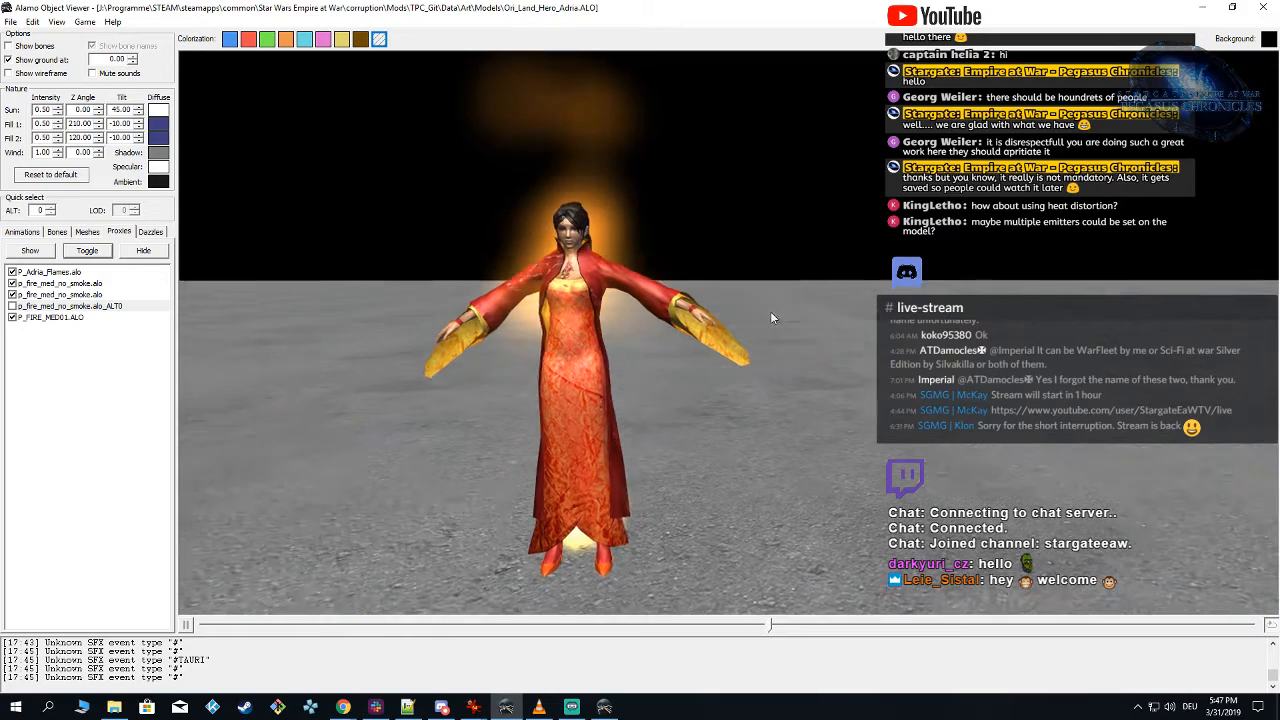
pyautogui.moveTo(770, 316)
pyautogui.mouseDown()
pyautogui.moveTo(598, 285)
pyautogui.moveTo(721, 317)
pyautogui.moveTo(778, 316)
pyautogui.mouseUp()
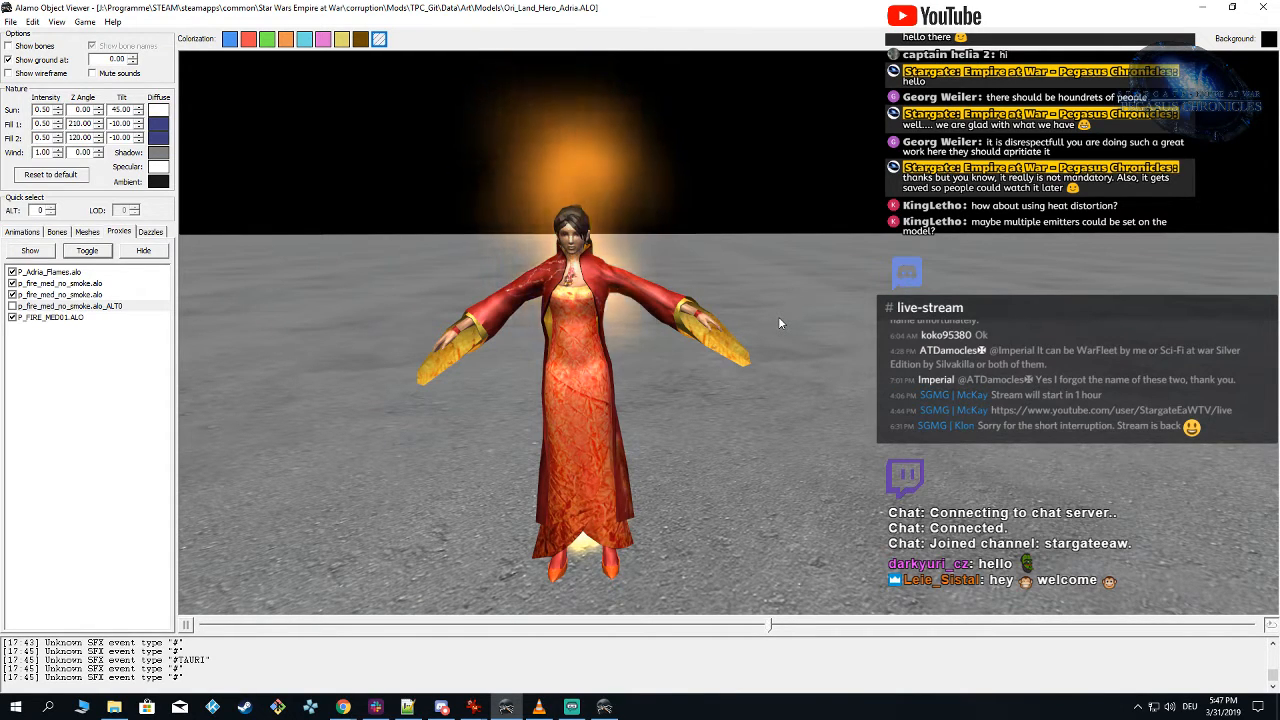
pyautogui.moveTo(786, 296); pyautogui.dragTo(715, 325)
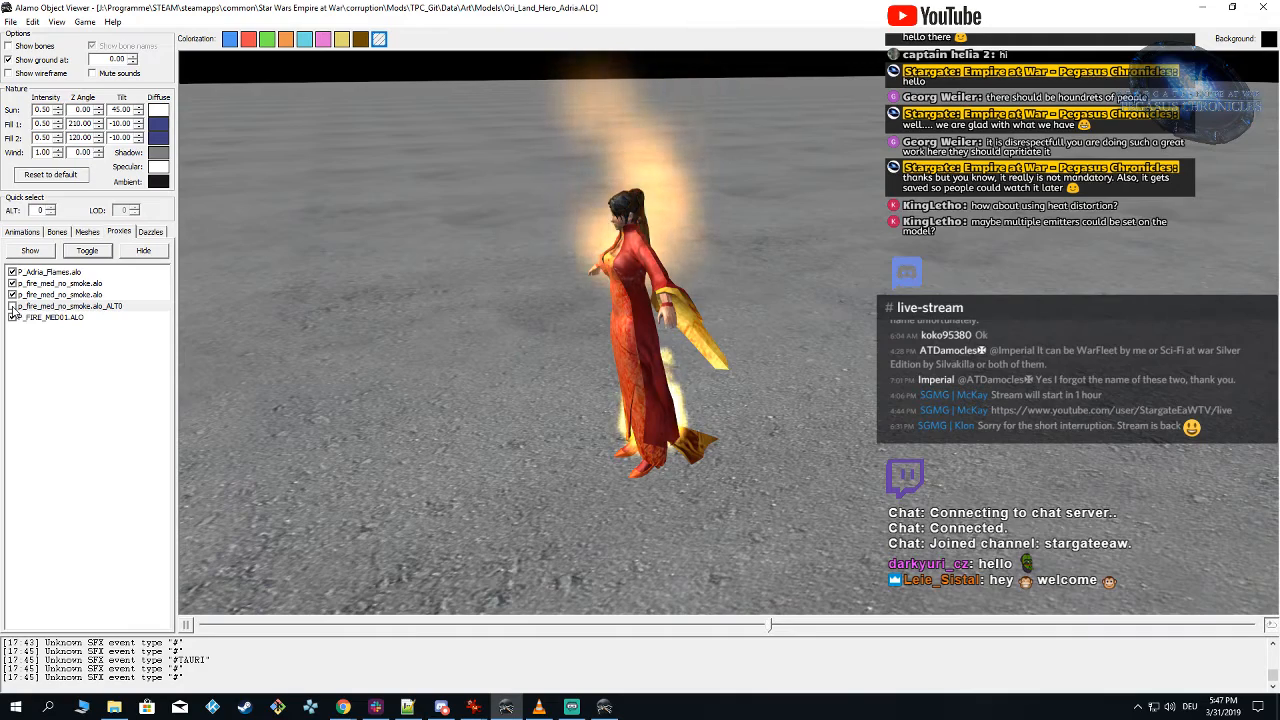
pyautogui.moveTo(438, 370); pyautogui.dragTo(674, 418)
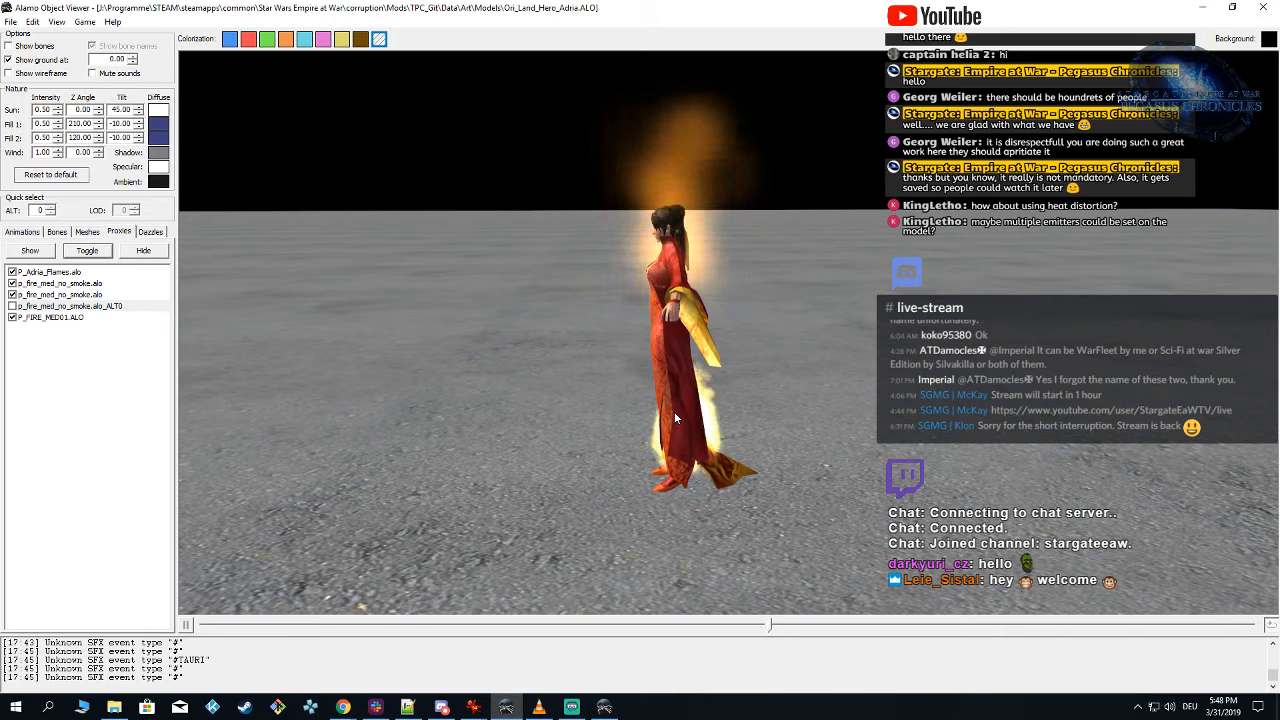
# Step: Check the Flames emitter's initial speed settings in Particle Editor against the flames' reach on the model in Alamo Object Viewer
pyautogui.click(604, 707)
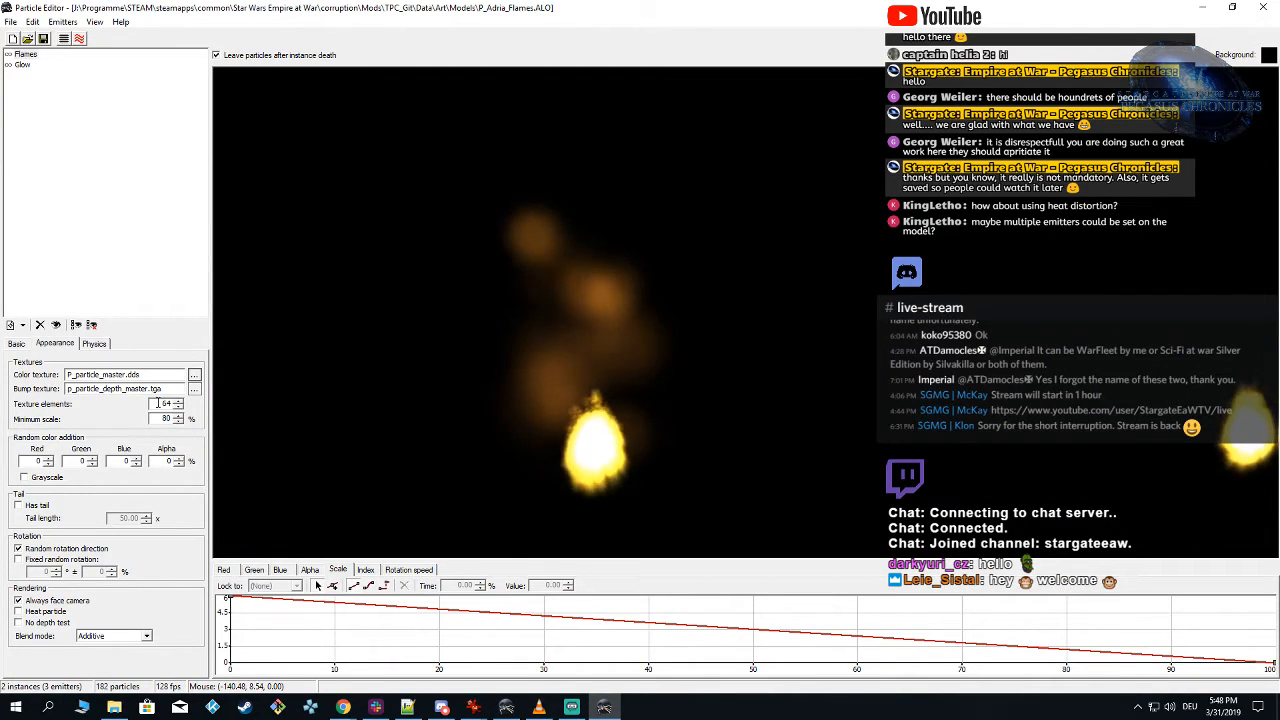
pyautogui.click(96, 344)
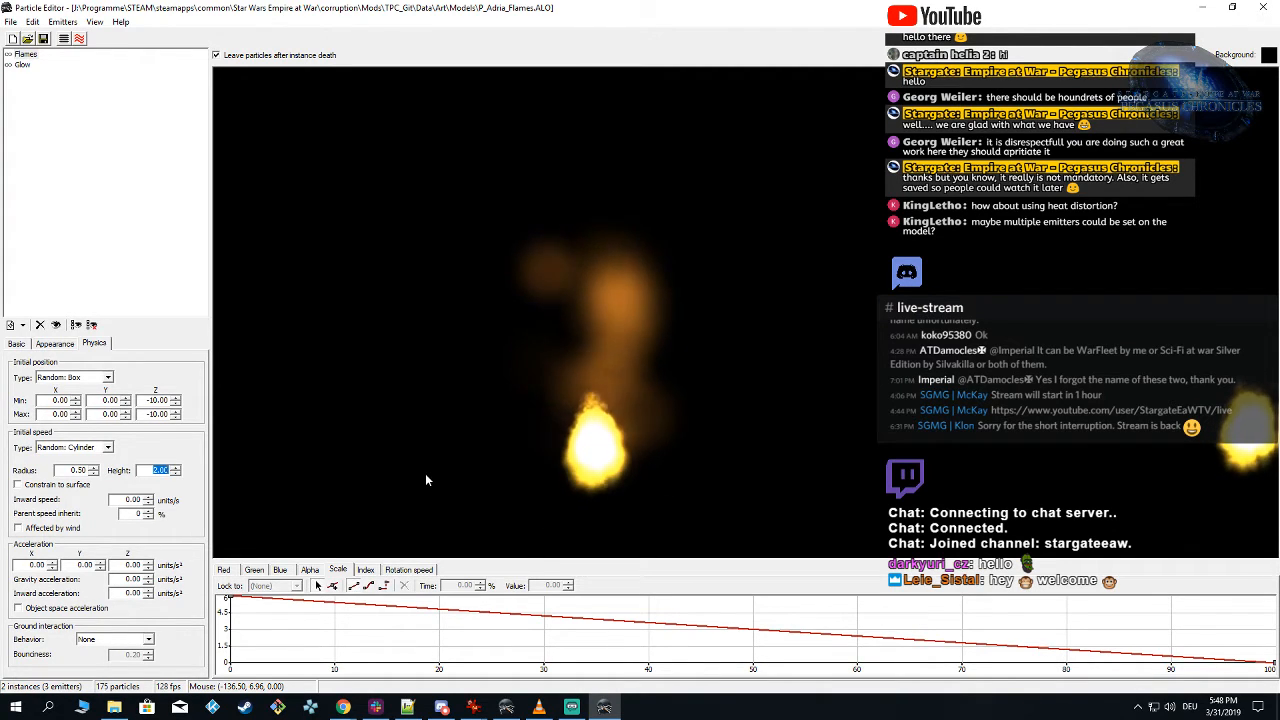
pyautogui.click(506, 707)
pyautogui.moveTo(688, 482); pyautogui.dragTo(686, 510)
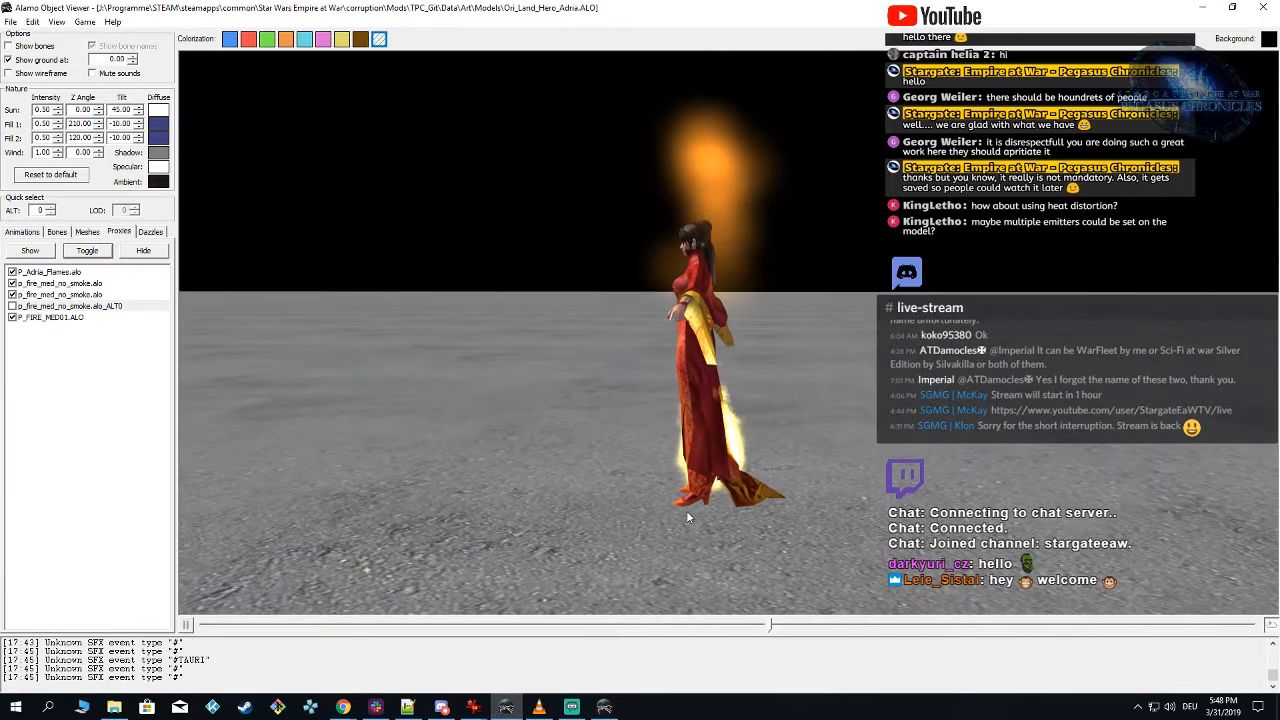
# Step: In Particle Editor, set the Flames initial position box to -3, -3, -10 minimum and 3, 3, 5 maximum
pyautogui.click(606, 707)
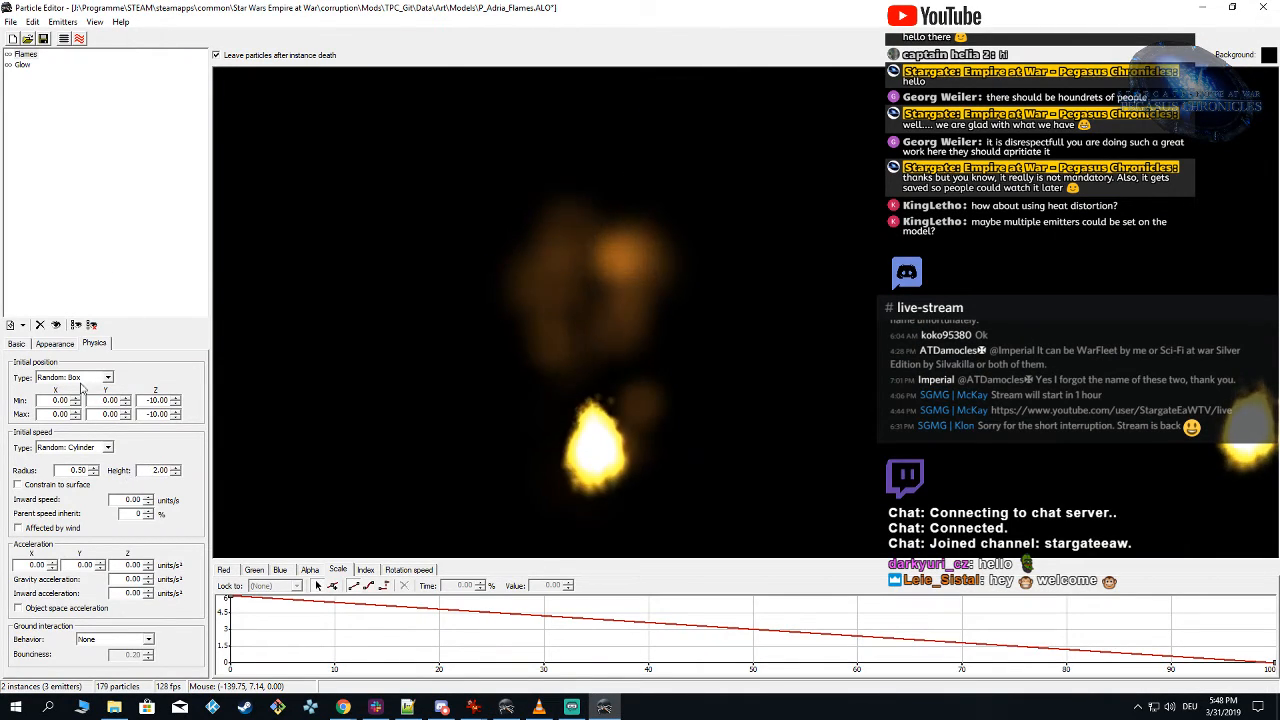
pyautogui.click(22, 65)
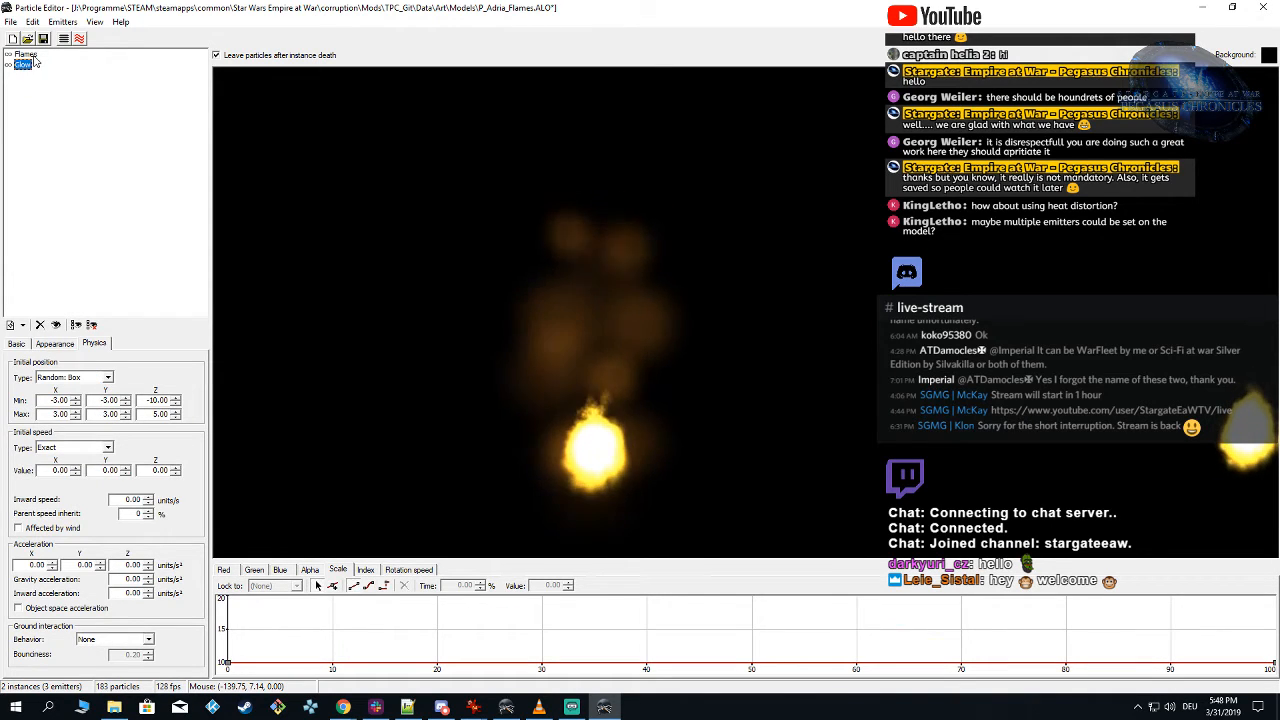
pyautogui.click(26, 55)
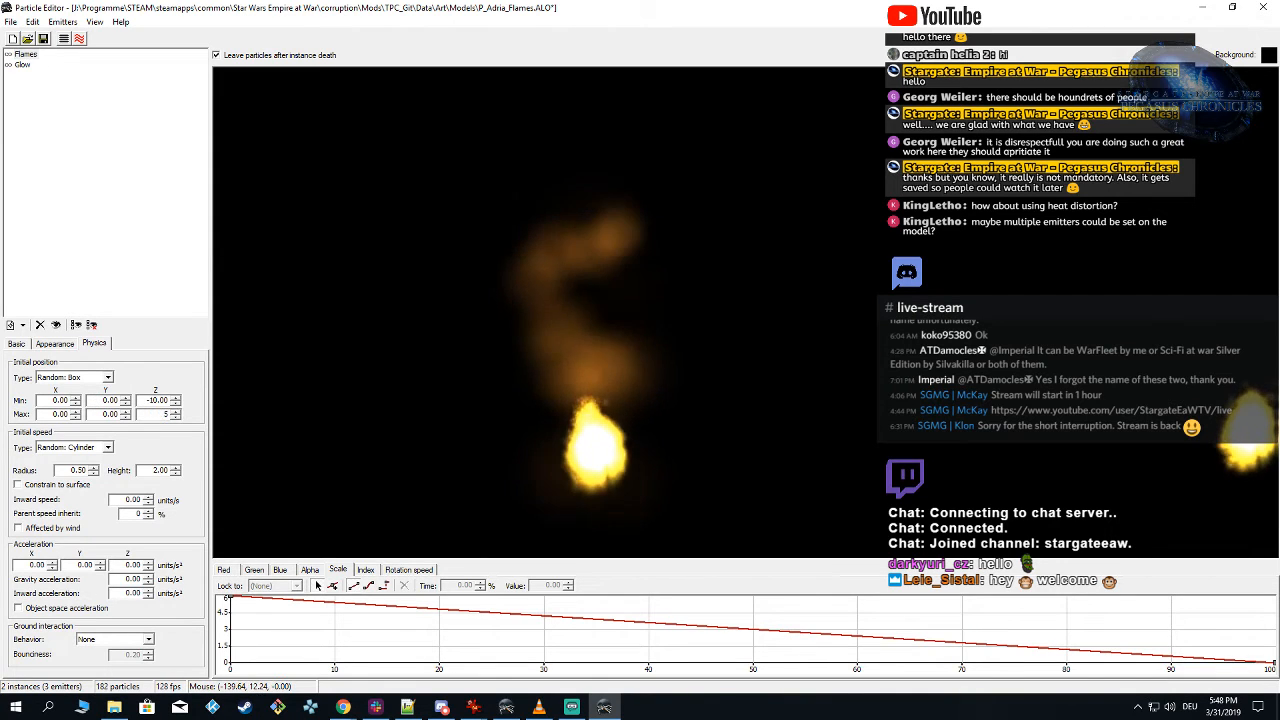
pyautogui.press('Return')
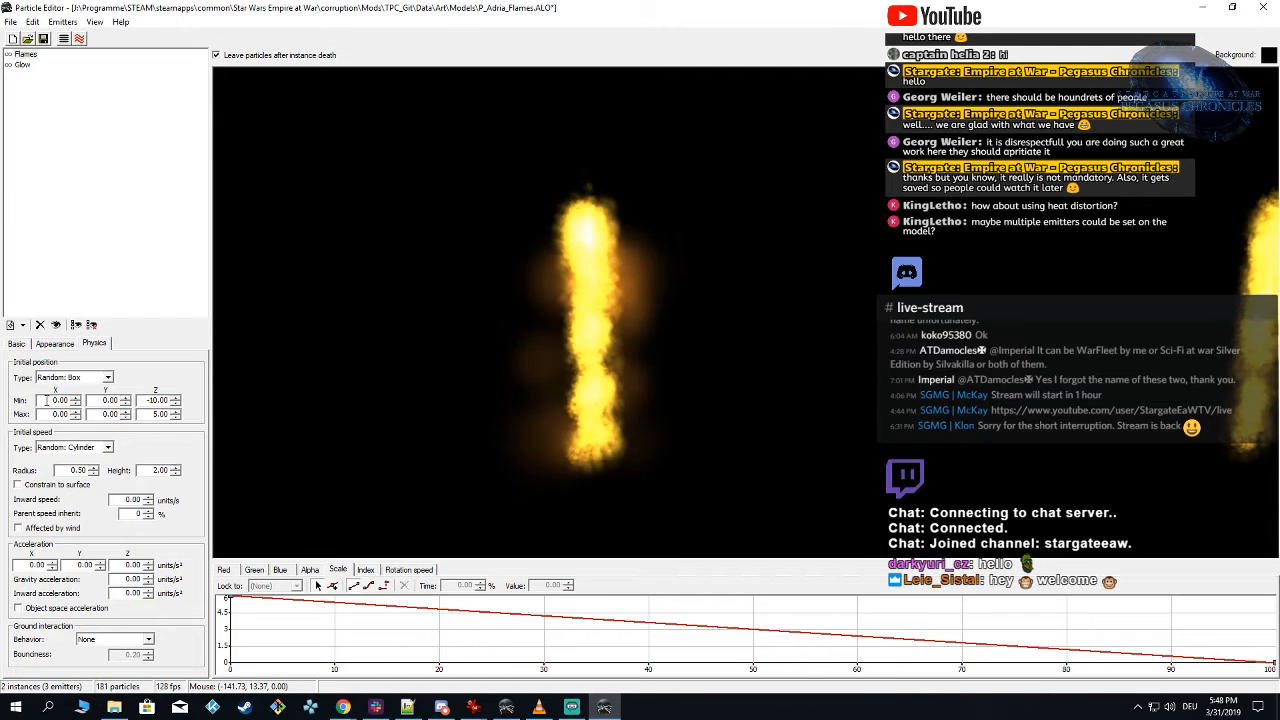
pyautogui.press('Tab')
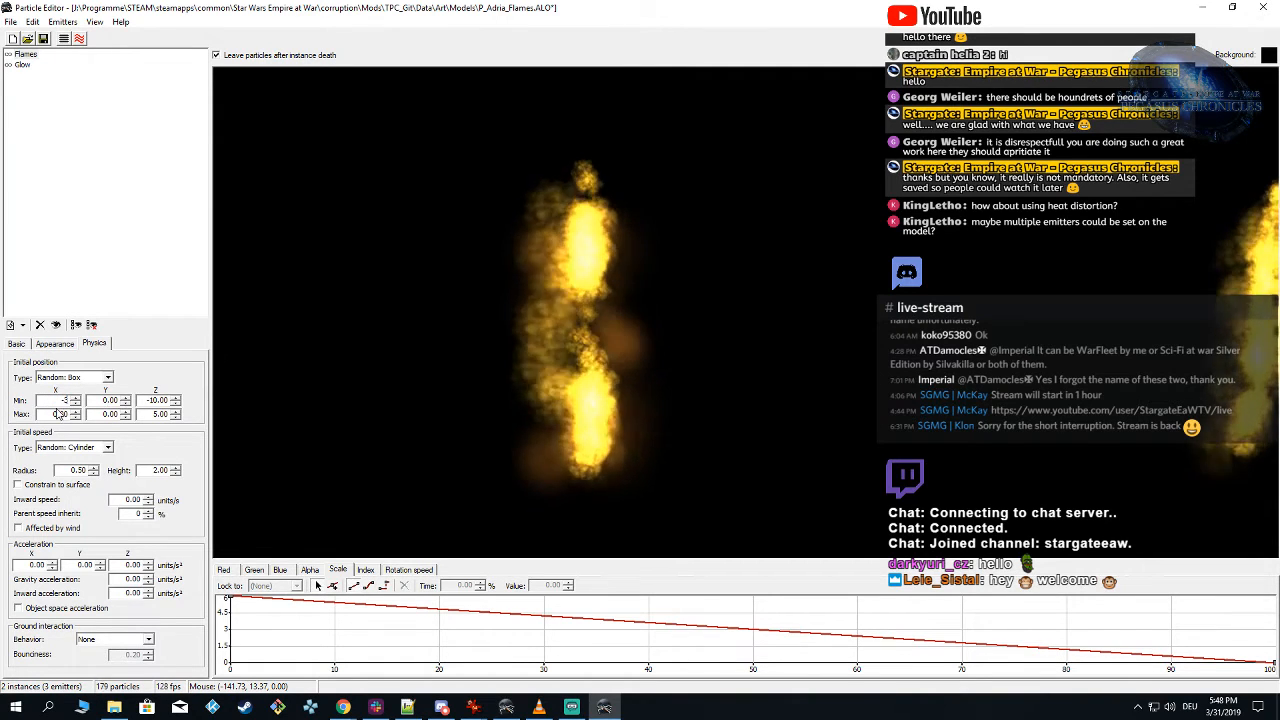
pyautogui.write('-3')
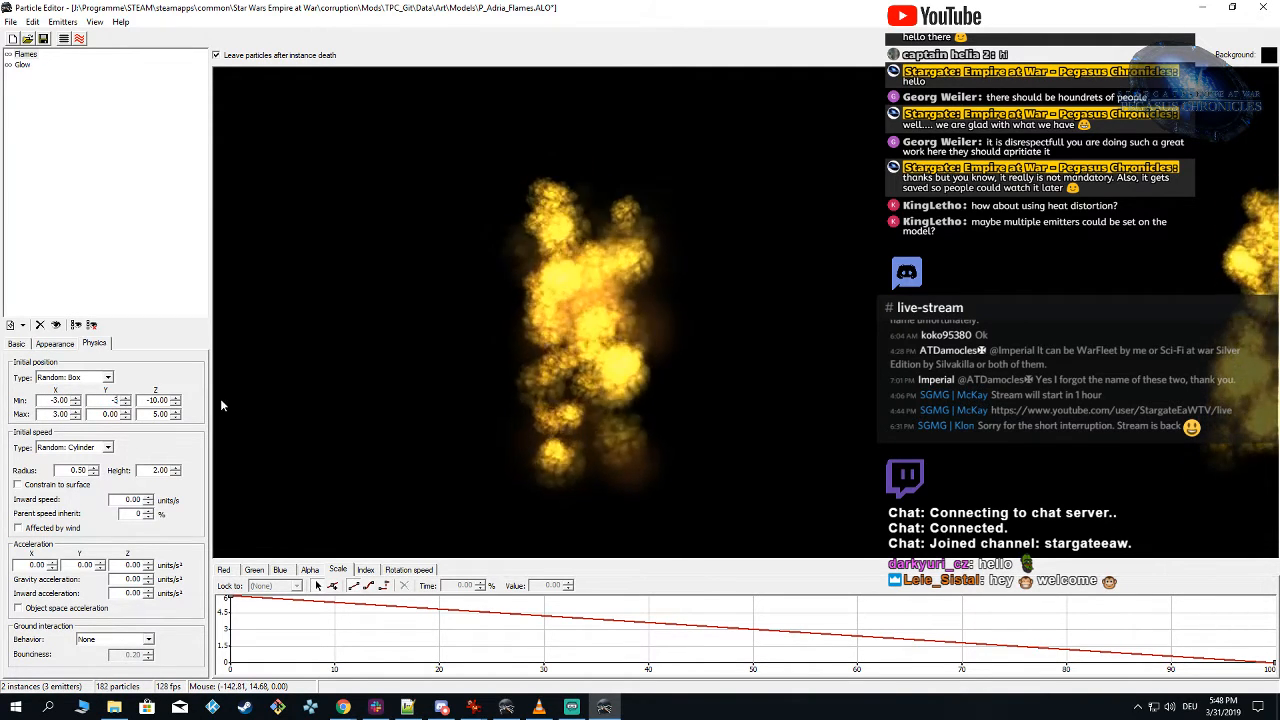
pyautogui.doubleClick(109, 414)
pyautogui.write('3')
pyautogui.press('Return')
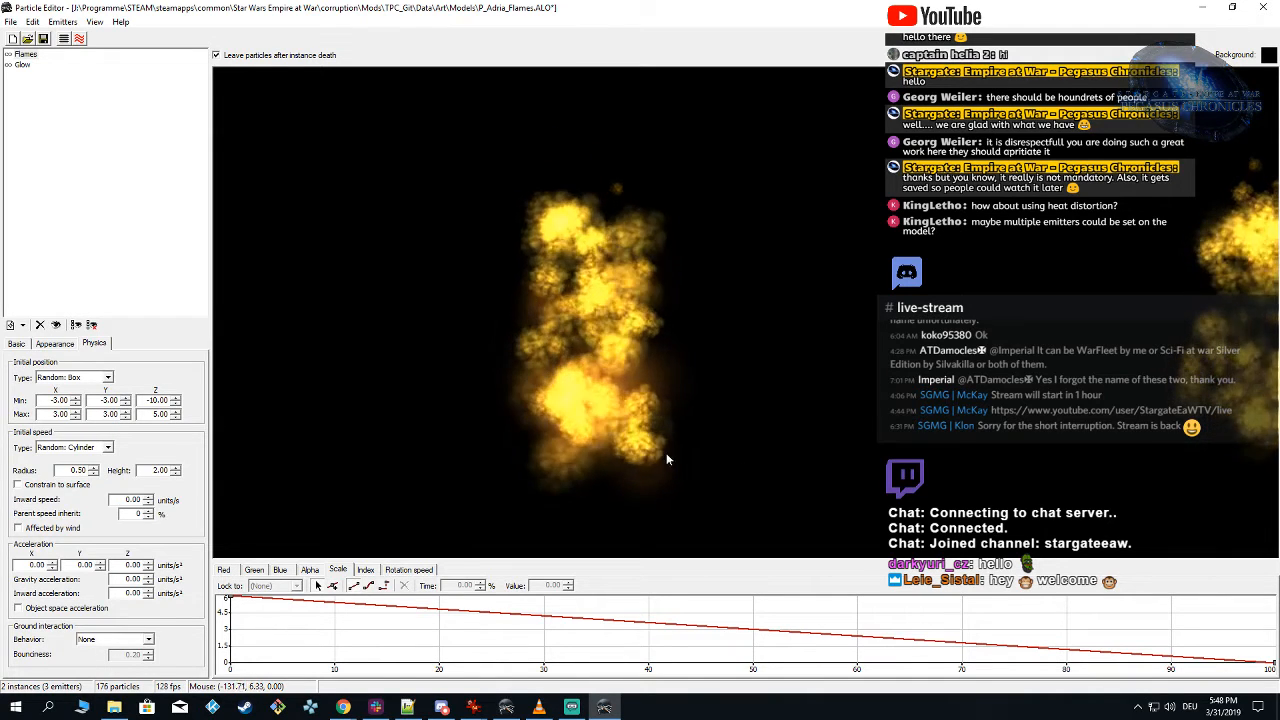
# Step: Set the Flames initial speed cylinder height to 3 after trying 4, and save the particle
pyautogui.moveTo(655, 456); pyautogui.dragTo(632, 476)
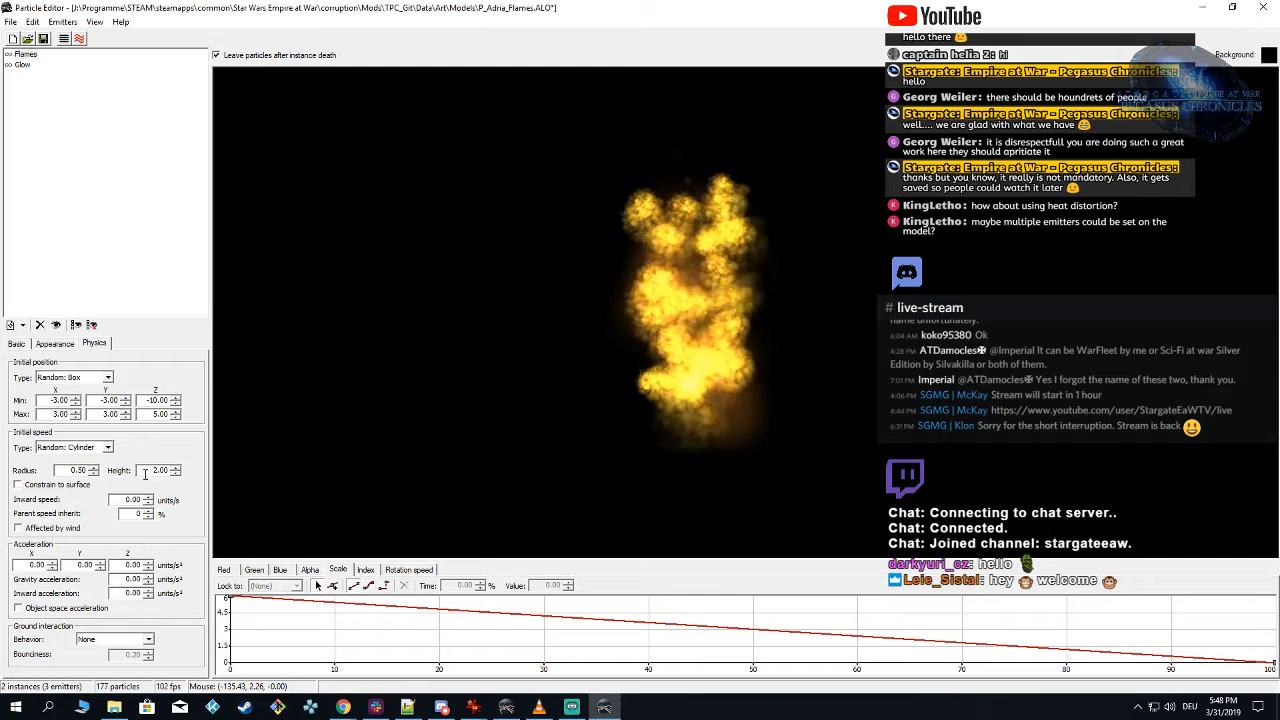
pyautogui.write('4')
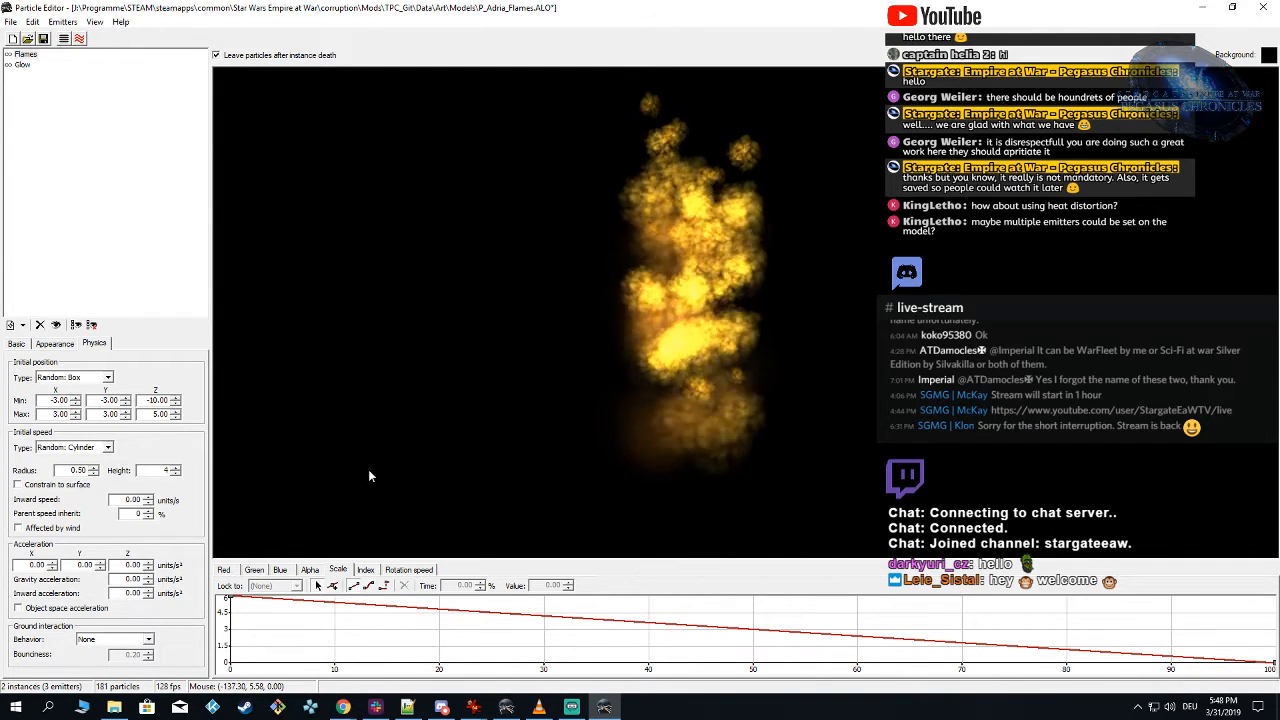
pyautogui.write('3')
pyautogui.click(454, 409)
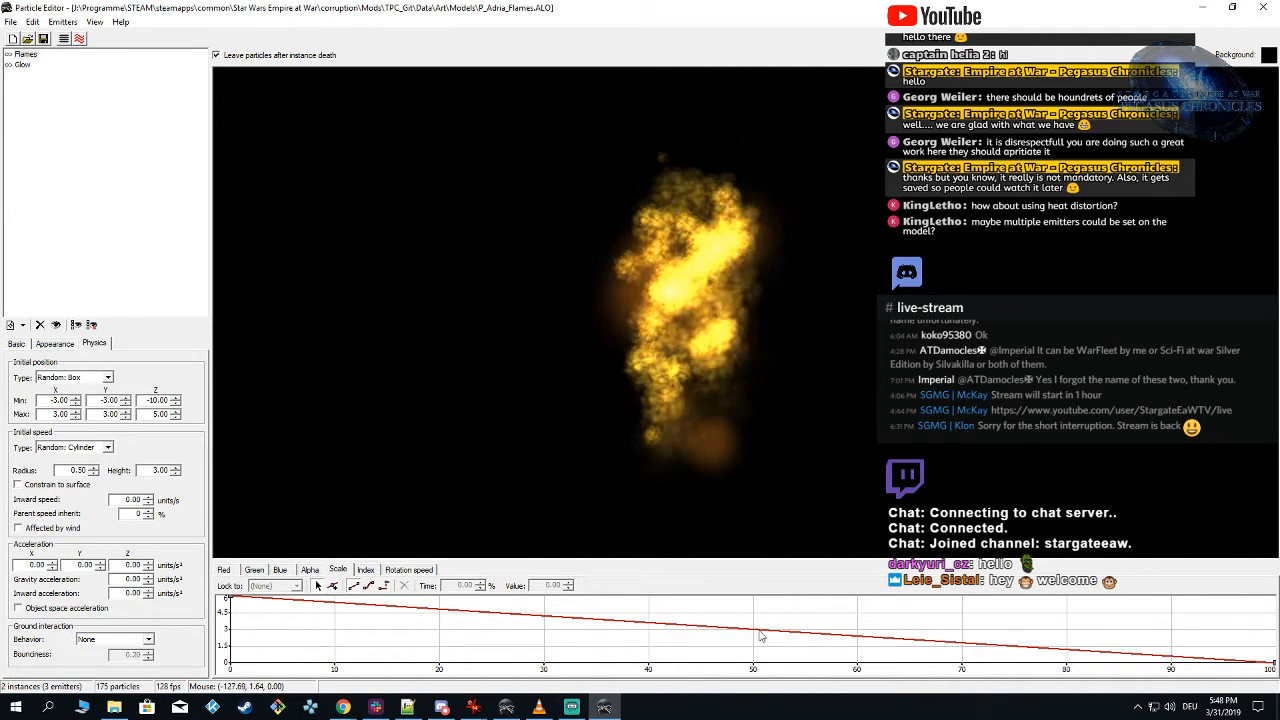
# Step: Reload the TPC_Git mod in Alamo Object Viewer, hide the p_fire_med_no_smoke.alo_ALT0 proxy and examine the widened flames around the model
pyautogui.click(508, 708)
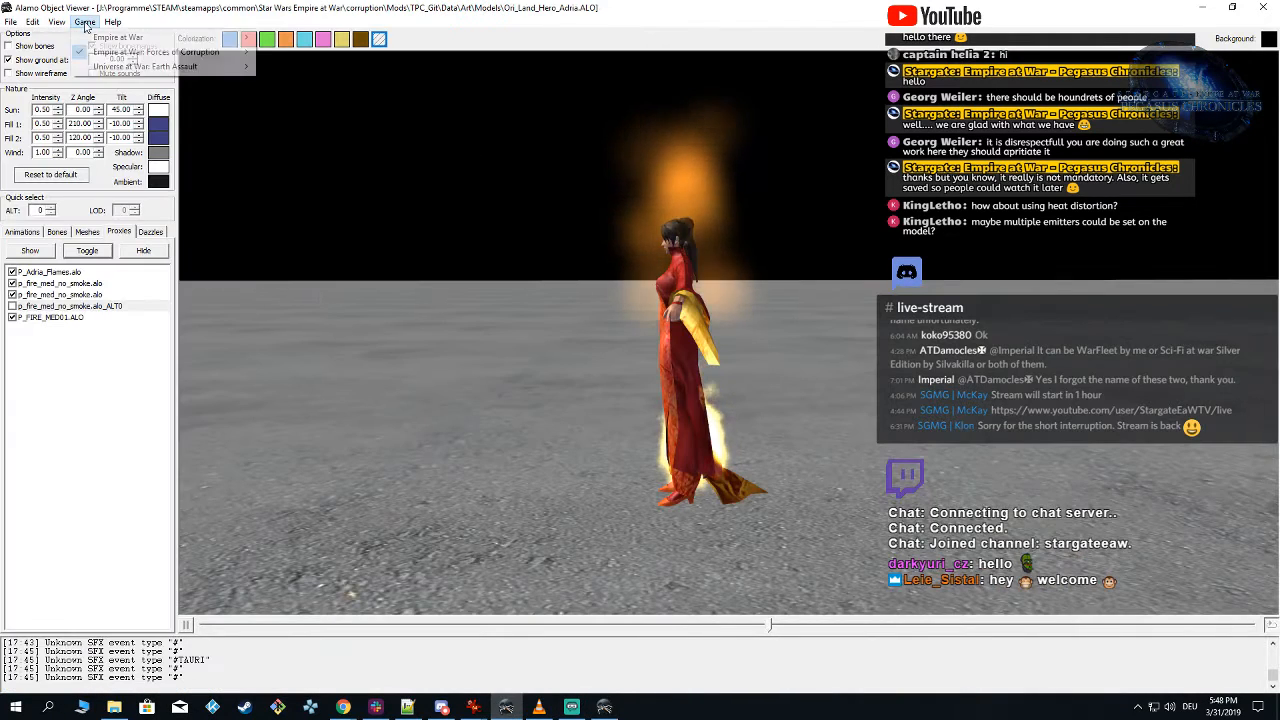
pyautogui.moveTo(160, 52)
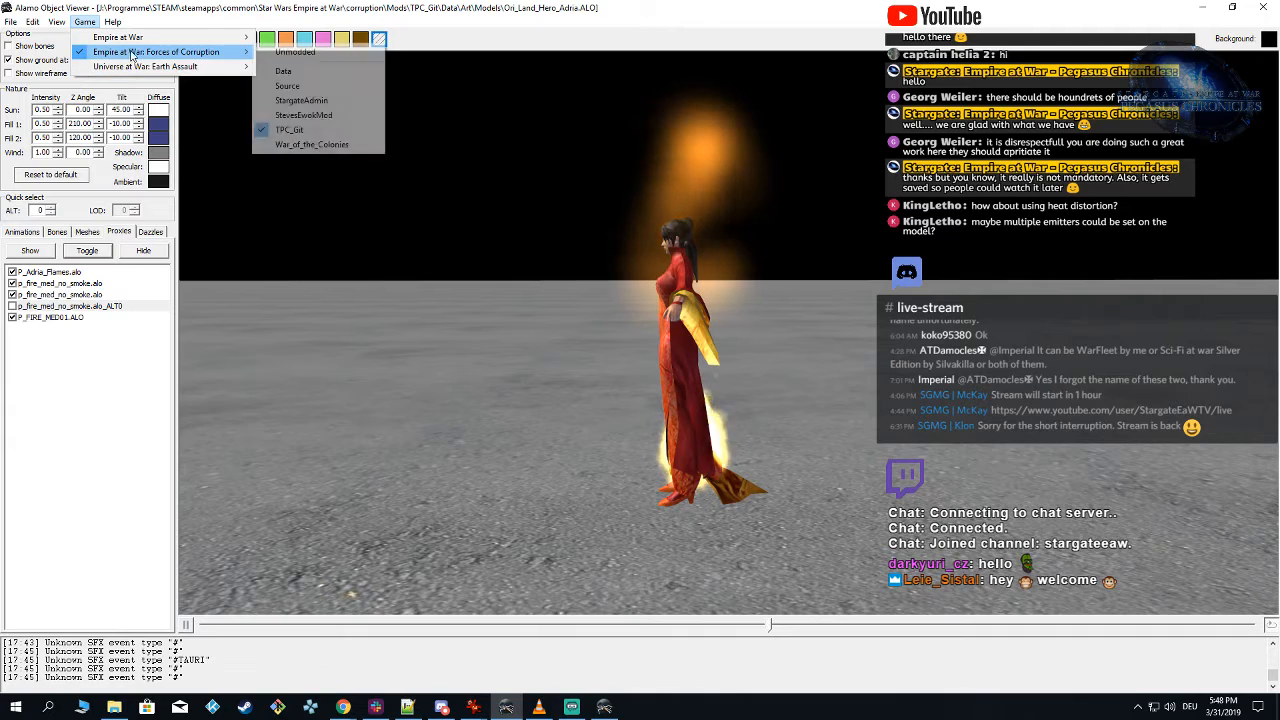
pyautogui.click(338, 133)
pyautogui.click(18, 306)
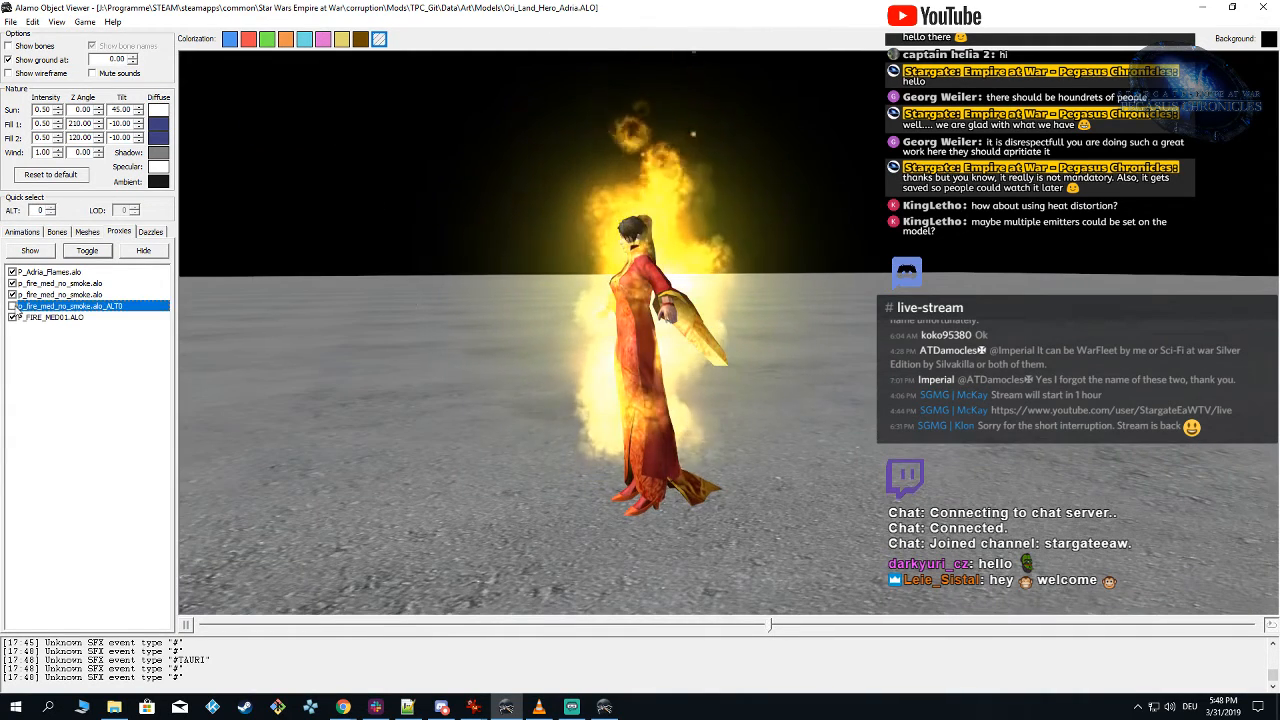
pyautogui.moveTo(420, 400); pyautogui.dragTo(626, 430)
pyautogui.scroll(-3, 621, 433)
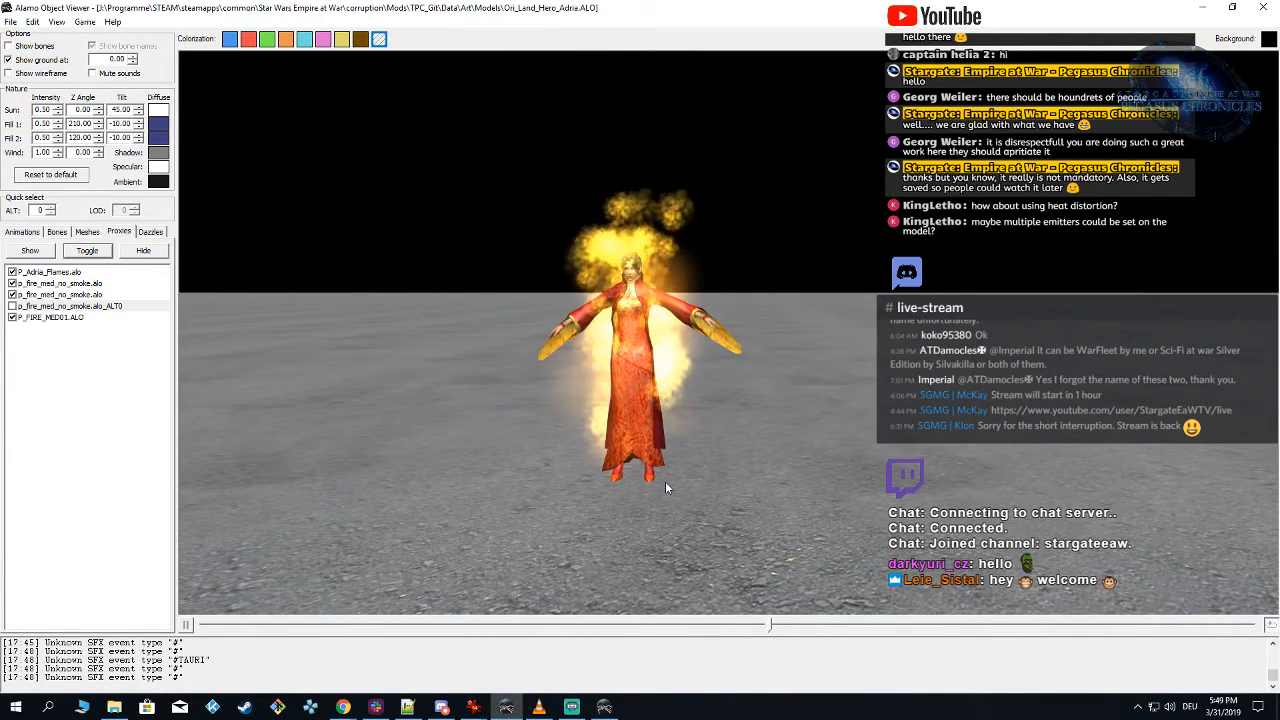
pyautogui.moveTo(615, 711)
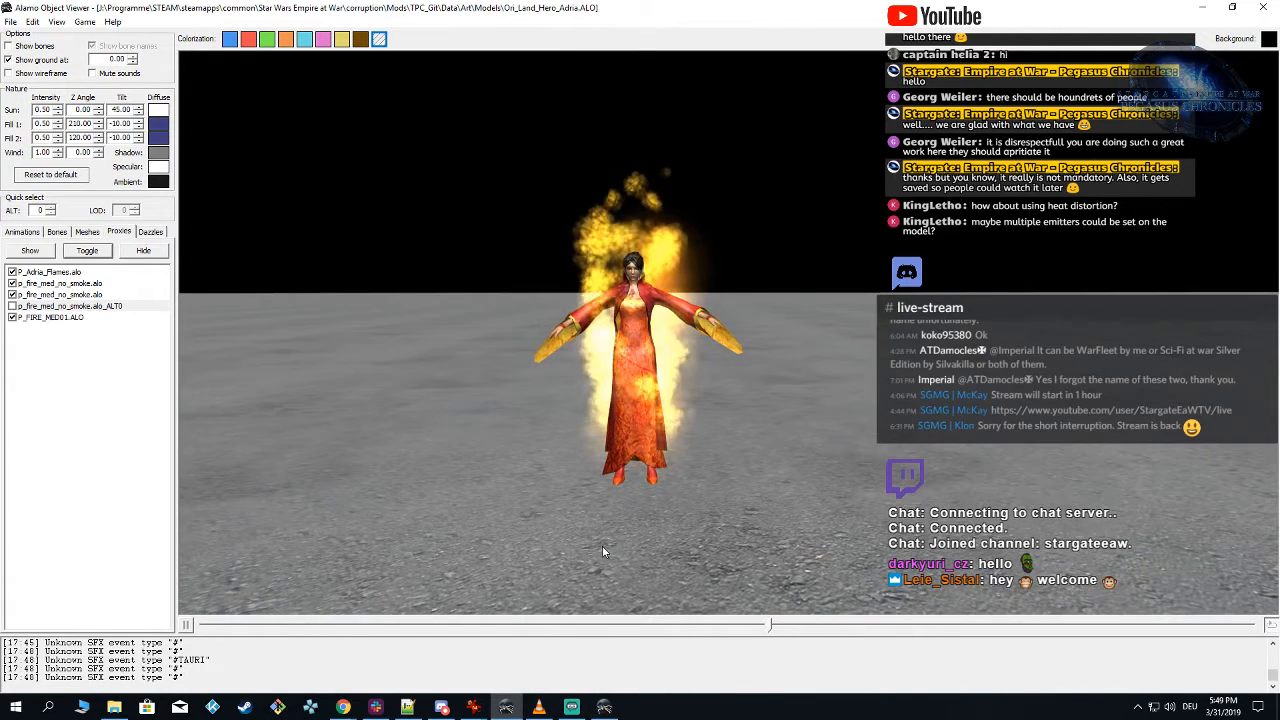
pyautogui.moveTo(602, 547); pyautogui.dragTo(609, 547)
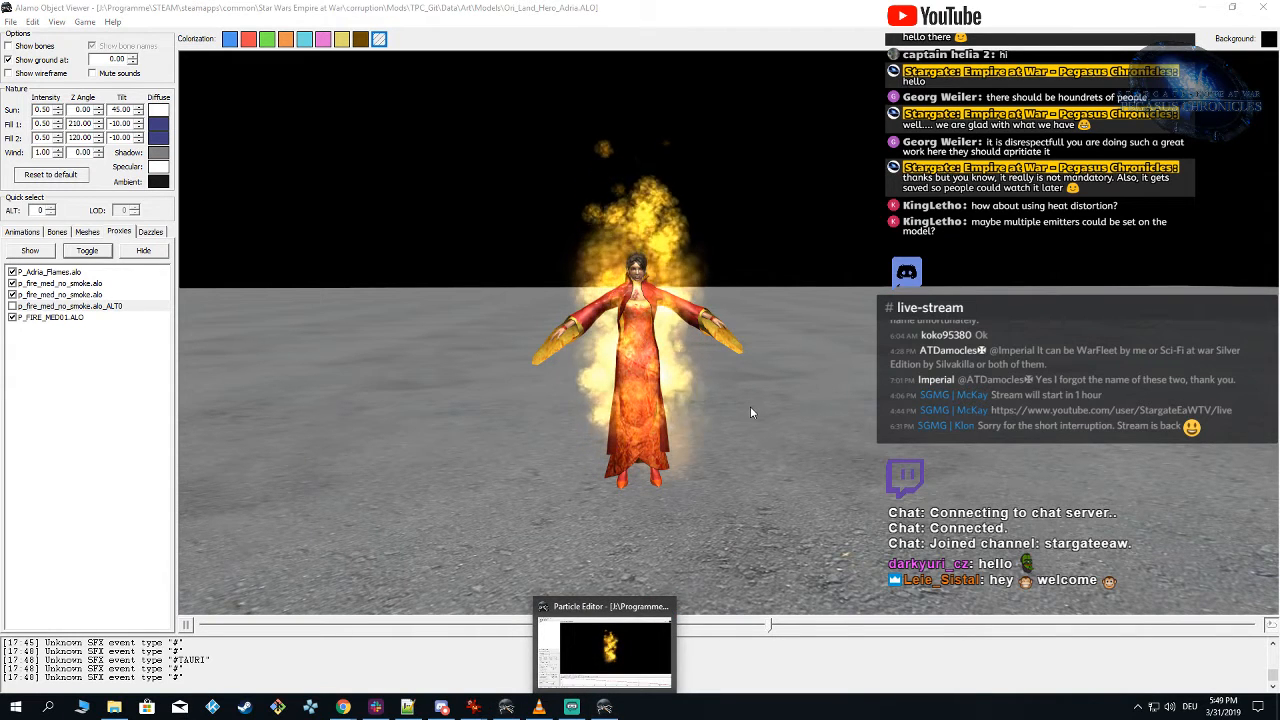
# Step: Hide the Glow emitter in the Particle Editor preview and check the flames from another angle in Alamo Object Viewer
pyautogui.click(604, 705)
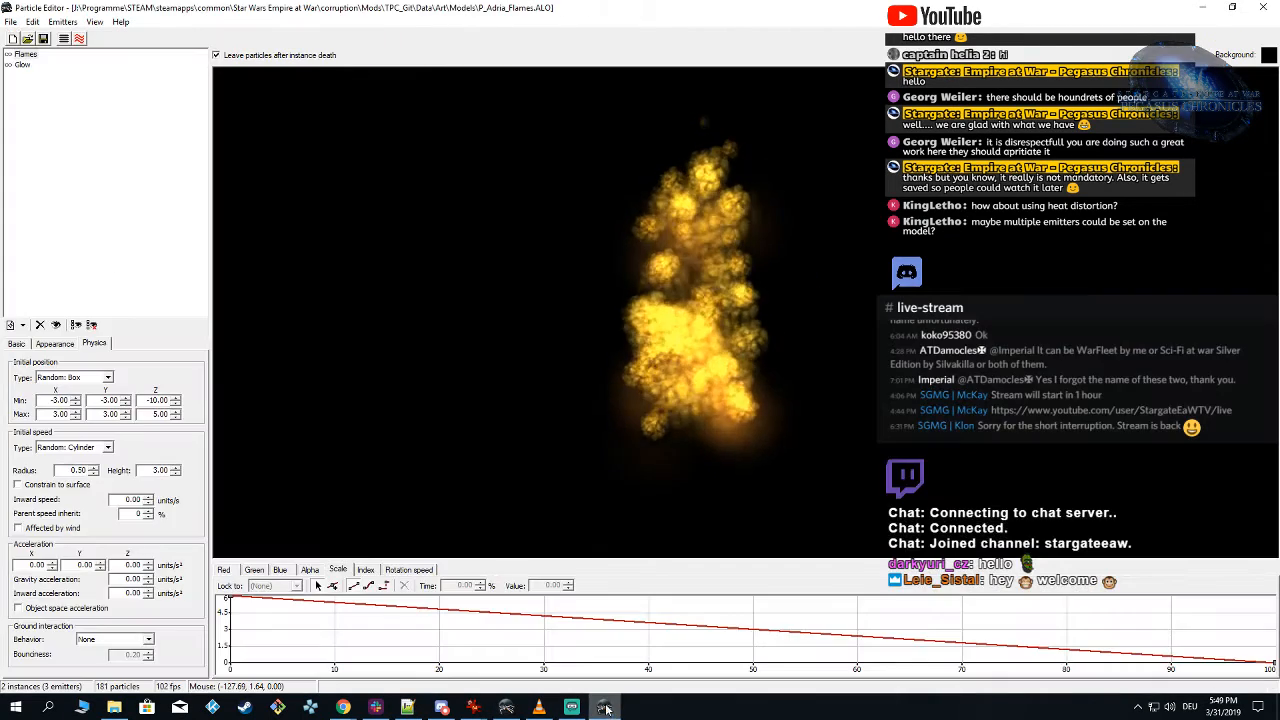
pyautogui.click(22, 54)
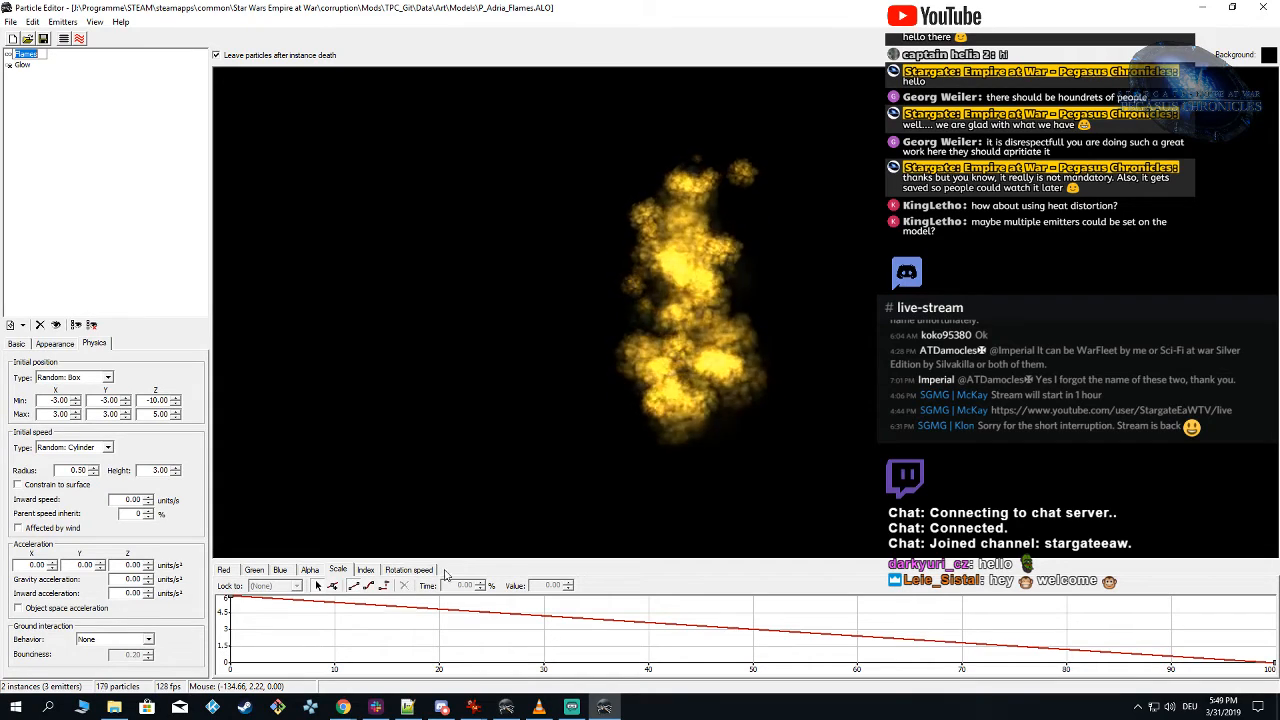
pyautogui.click(613, 707)
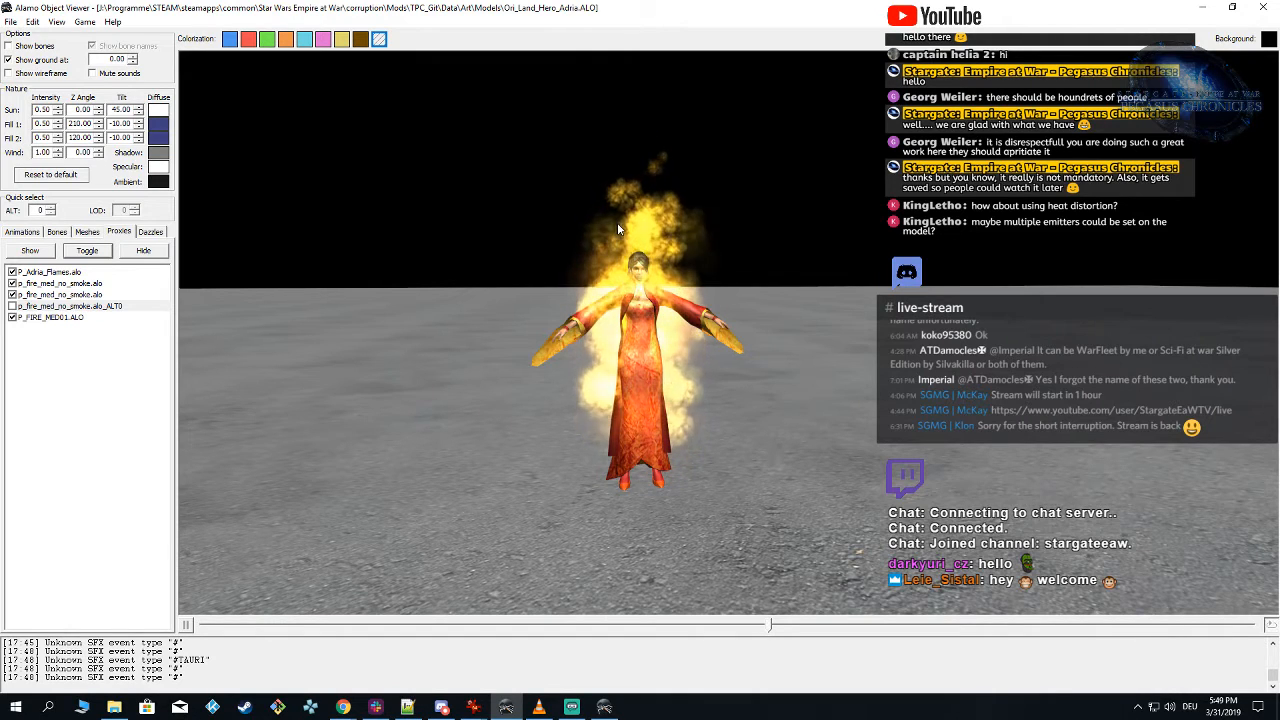
pyautogui.moveTo(708, 409)
pyautogui.mouseDown()
pyautogui.moveTo(587, 398)
pyautogui.moveTo(644, 402)
pyautogui.mouseUp()
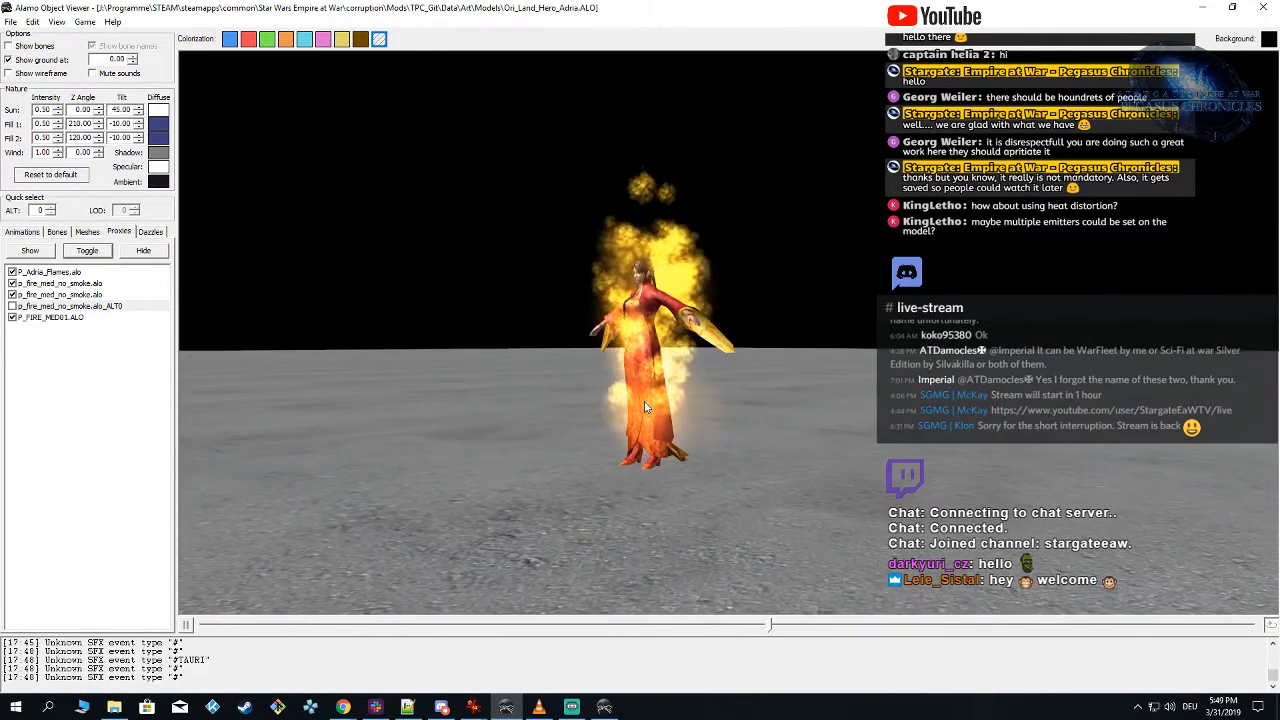
# Step: Return to Particle Editor, set the Flames emitter's maximum initial Z position to 3 and save the particle
pyautogui.click(604, 707)
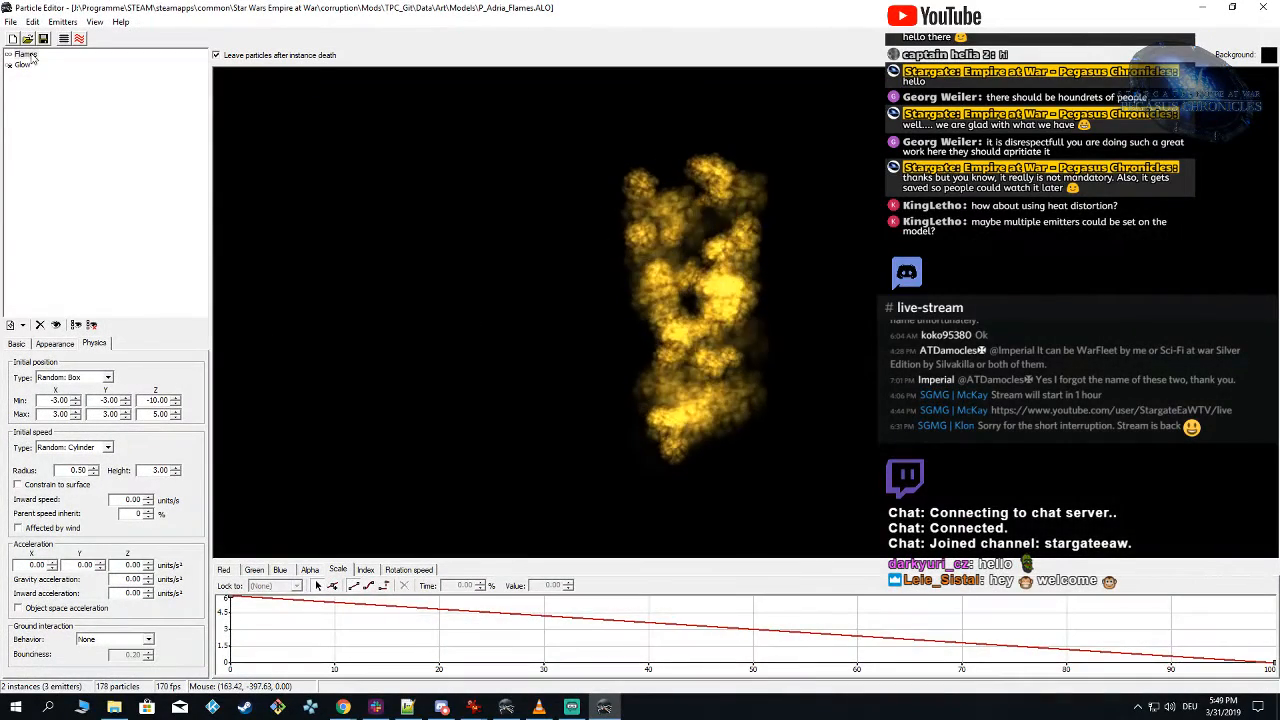
pyautogui.click(28, 55)
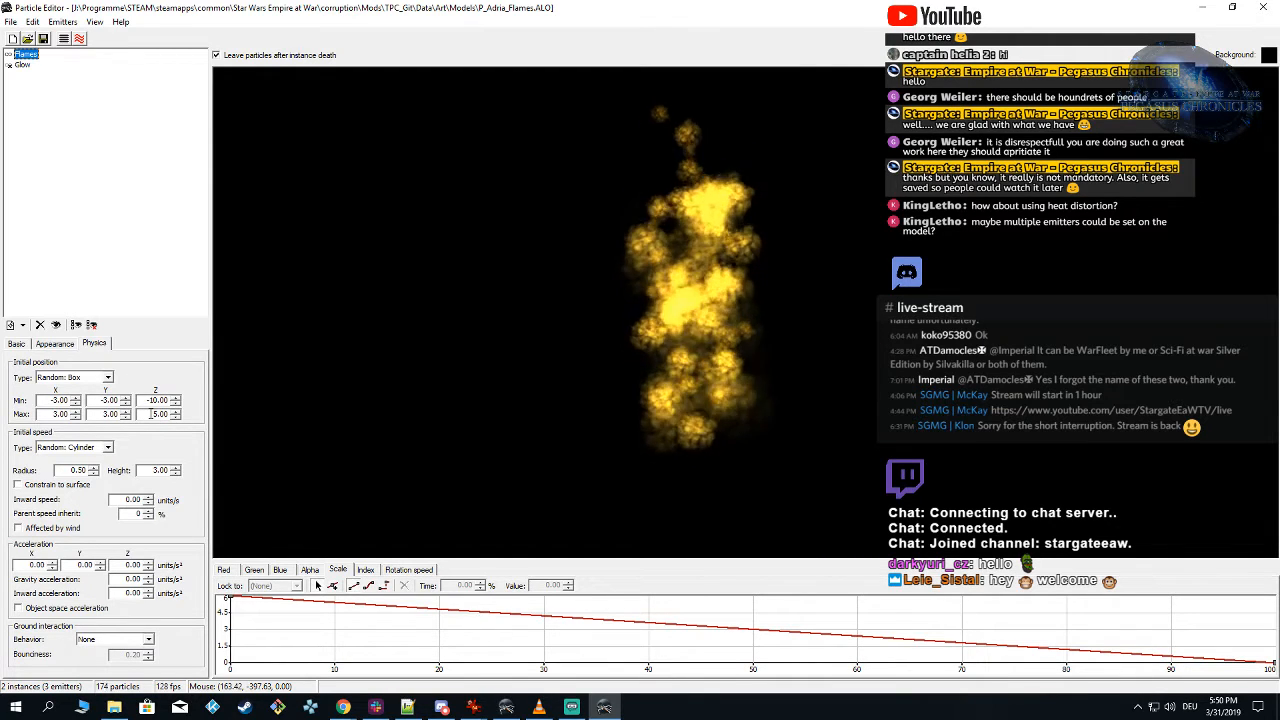
pyautogui.doubleClick(155, 413)
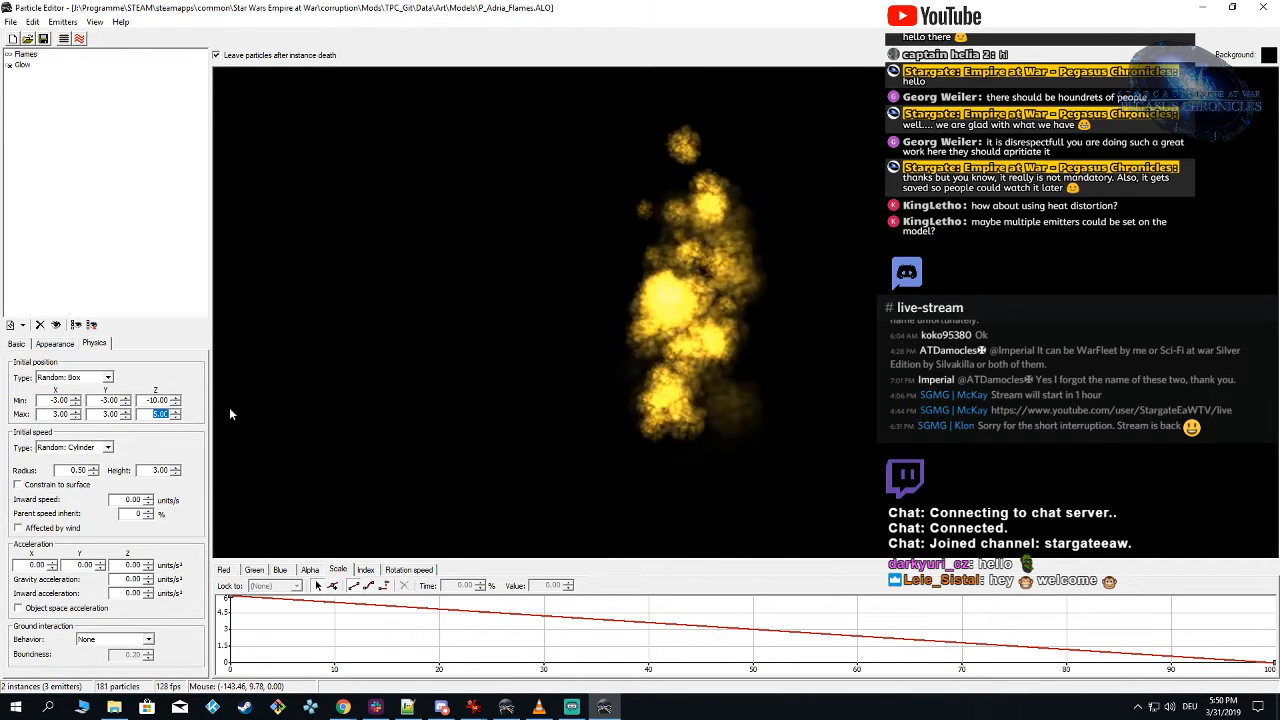
pyautogui.write('3')
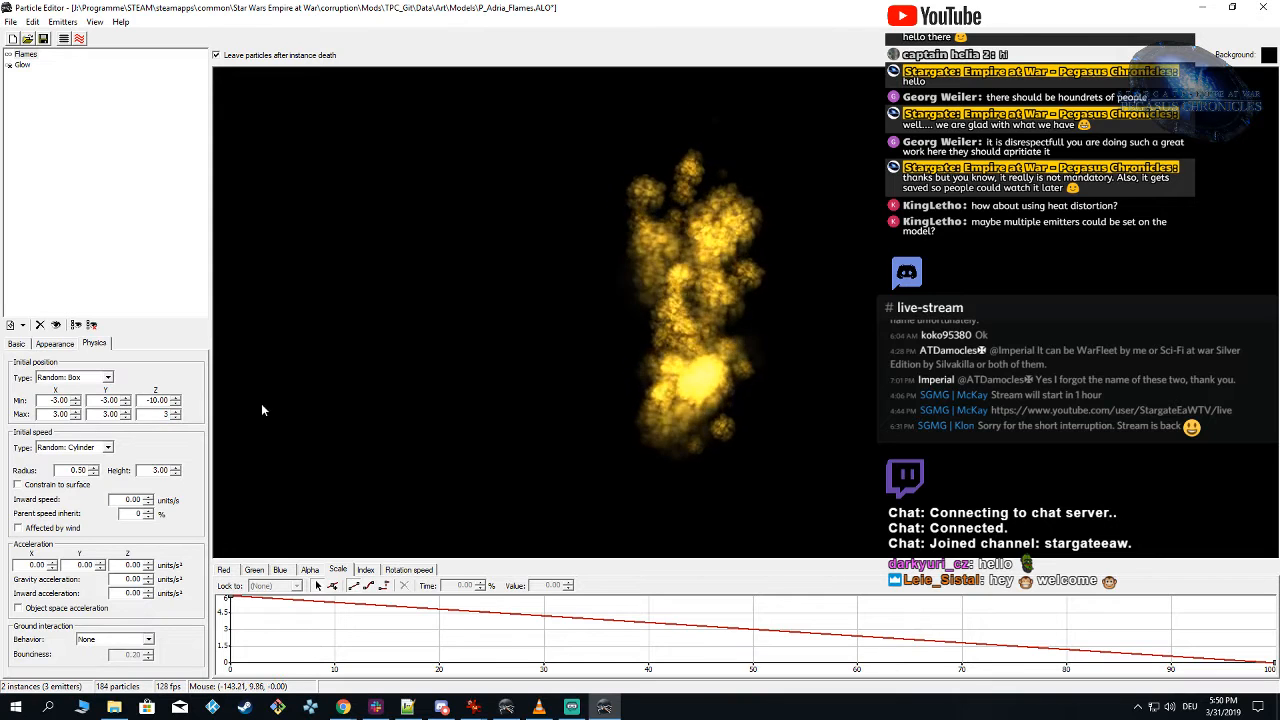
pyautogui.press('Return')
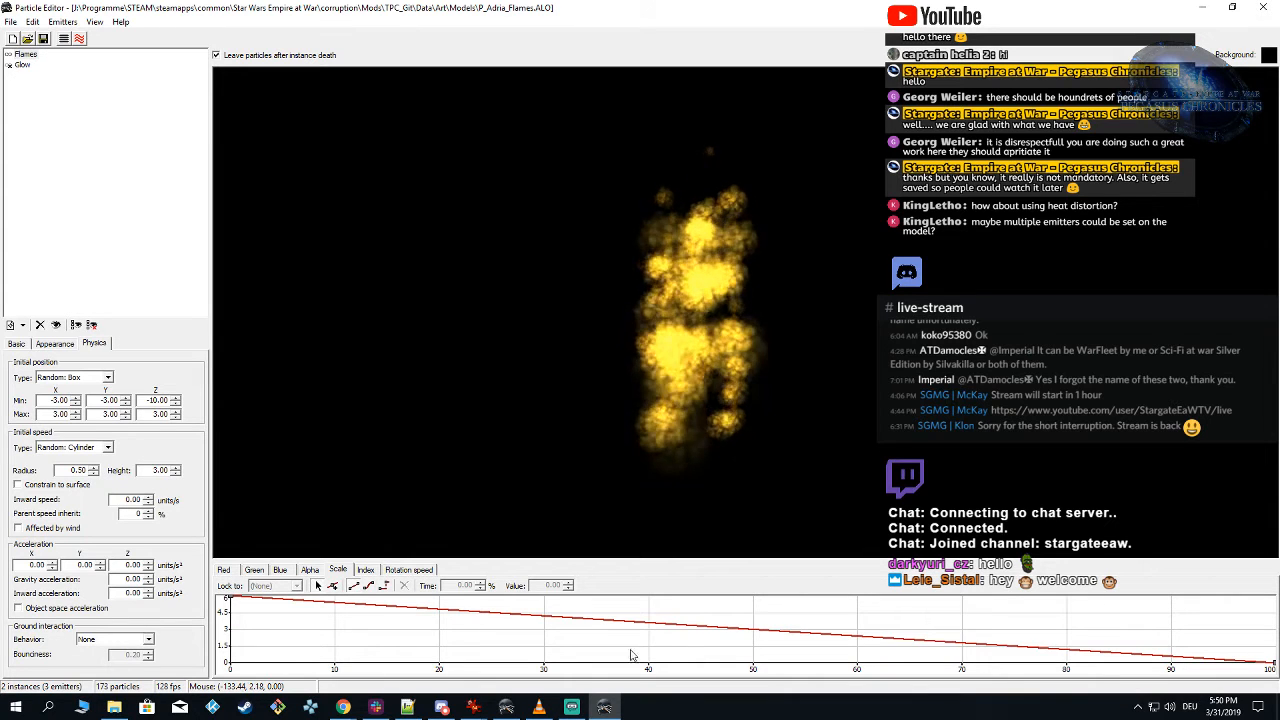
# Step: Reload TPC_Git in Alamo Object Viewer, hide the p_fire_med_no_smoke.alo_ALT0 proxy and inspect the lowered flames from the side and front
pyautogui.click(506, 707)
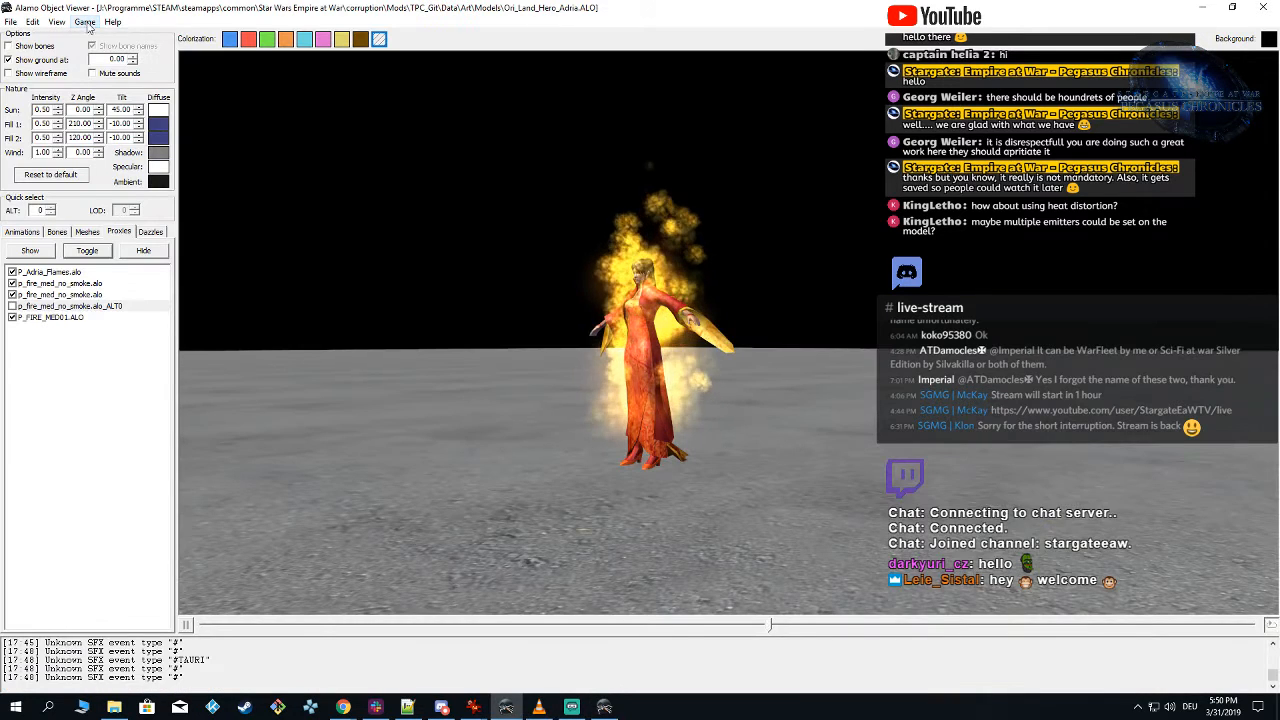
pyautogui.moveTo(240, 53)
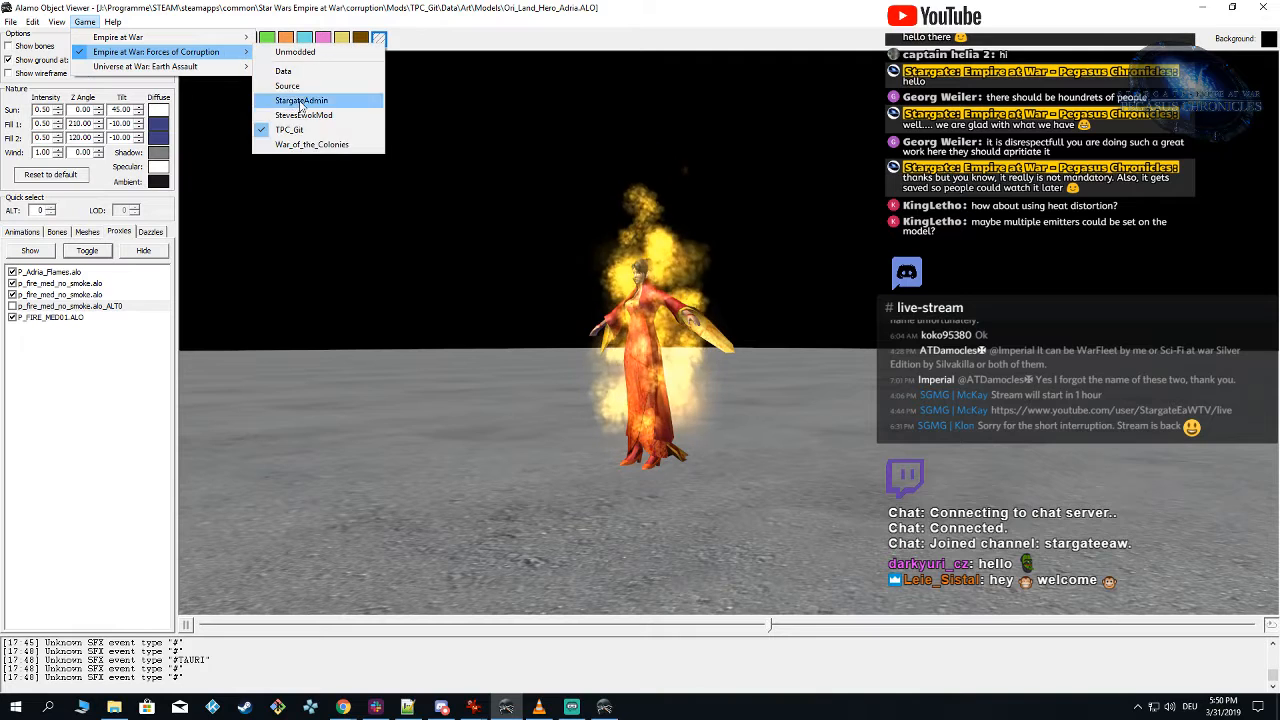
pyautogui.click(290, 130)
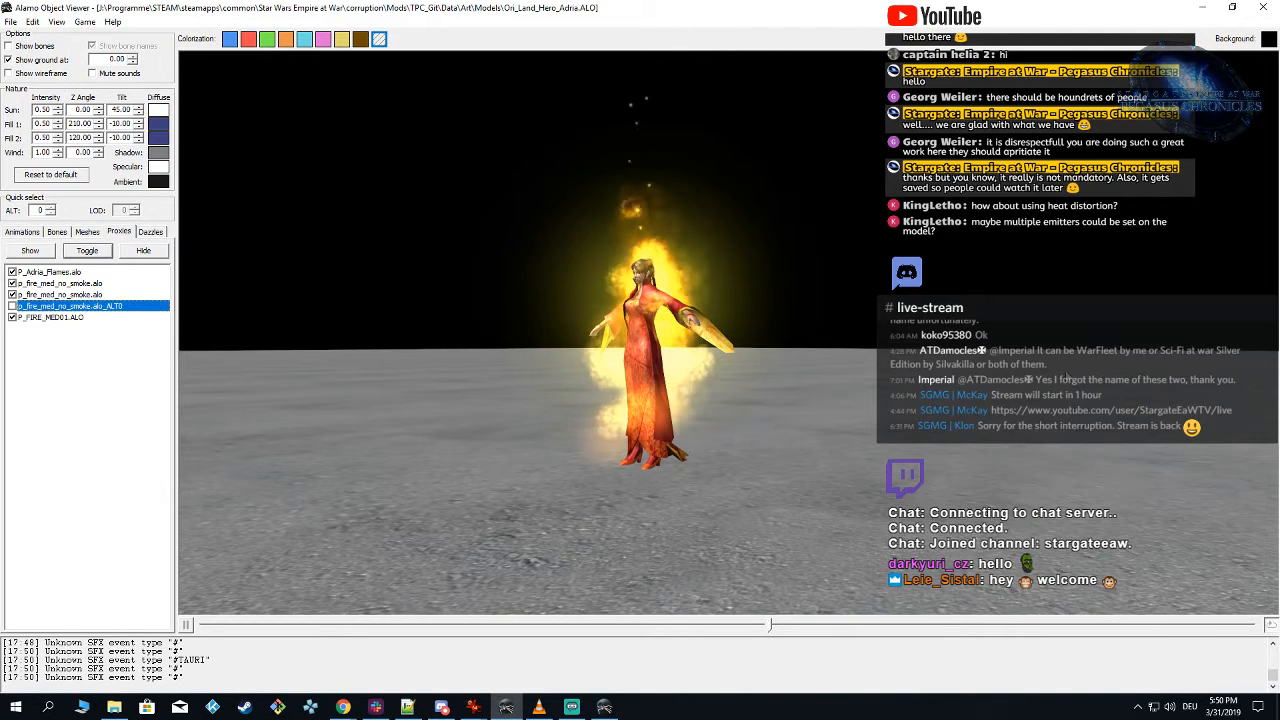
pyautogui.moveTo(868, 306); pyautogui.dragTo(802, 286)
pyautogui.moveTo(687, 440); pyautogui.dragTo(680, 442)
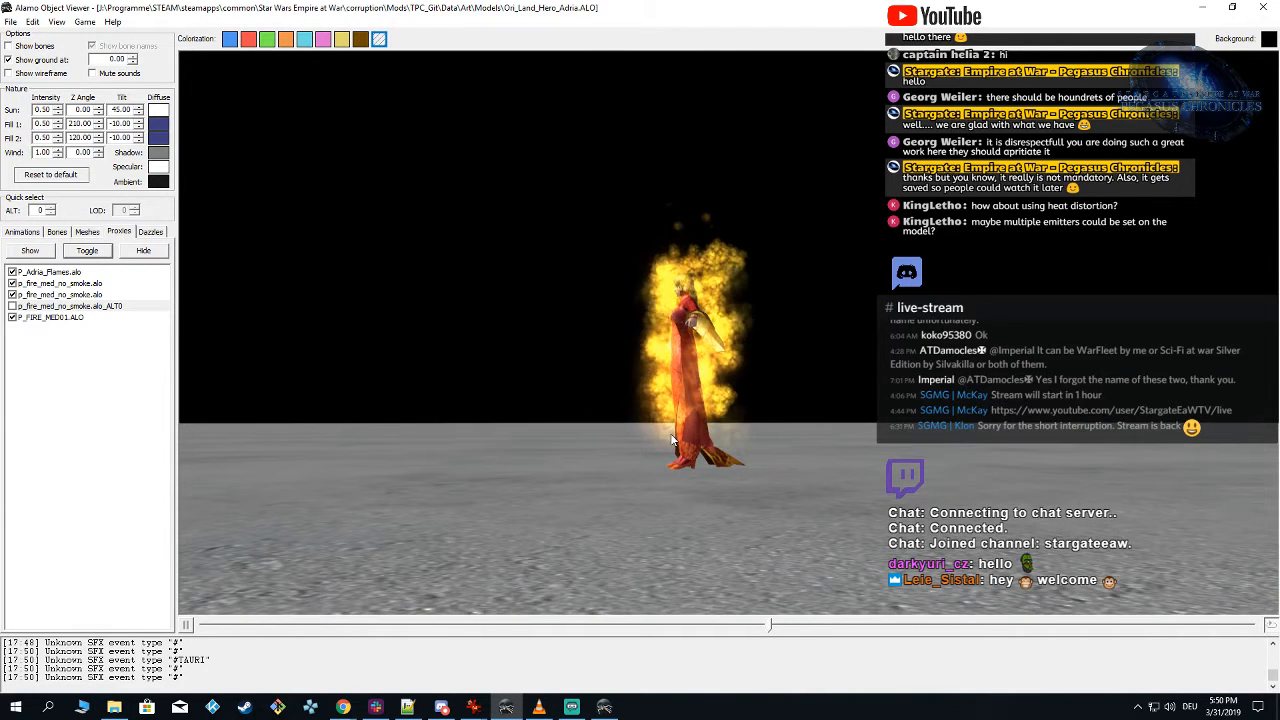
pyautogui.moveTo(745, 406); pyautogui.dragTo(711, 406)
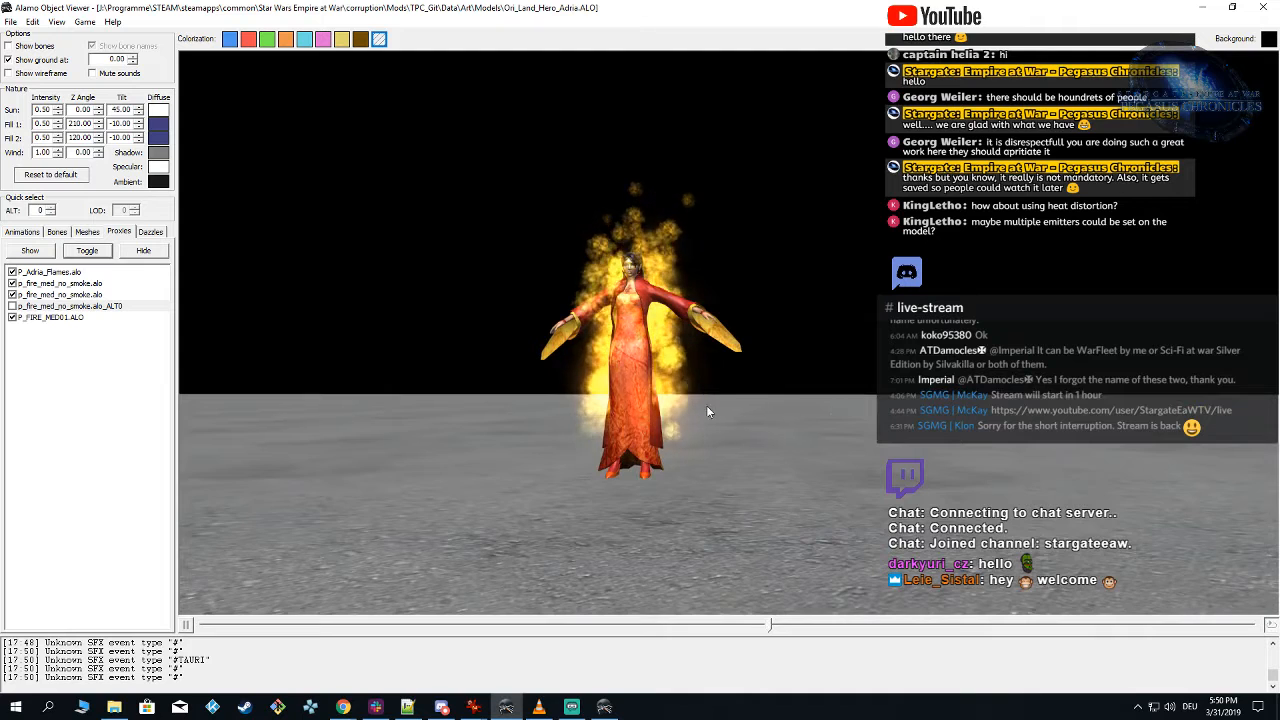
# Step: In Particle Editor, set the Flames initial Z position range to -11 minimum and 2 maximum, and save the particle
pyautogui.click(606, 708)
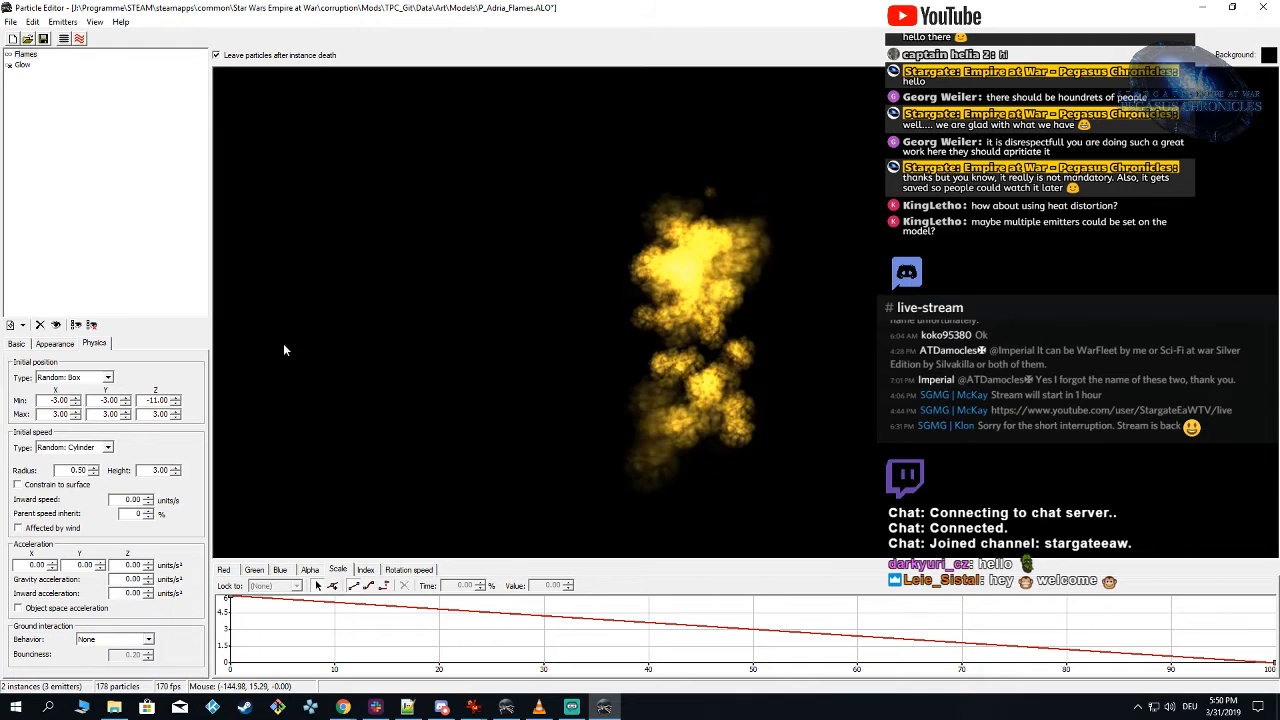
pyautogui.click(175, 404)
pyautogui.click(175, 418)
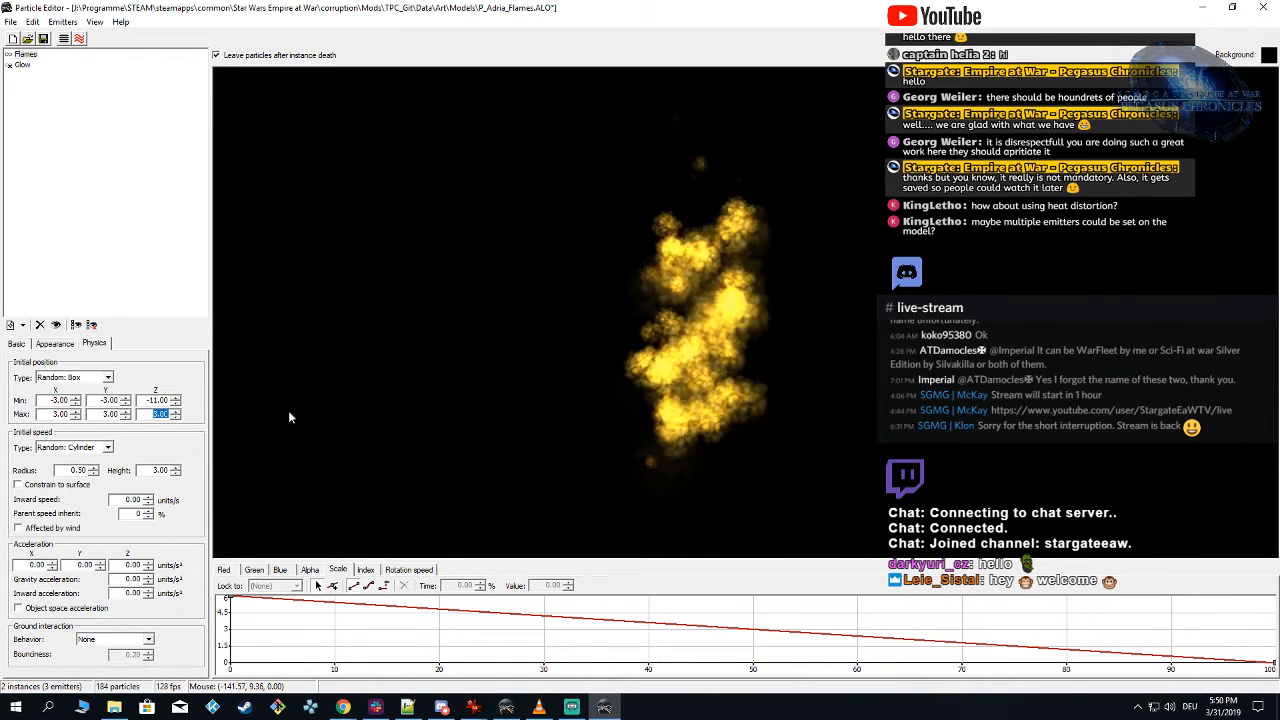
pyautogui.click(287, 412)
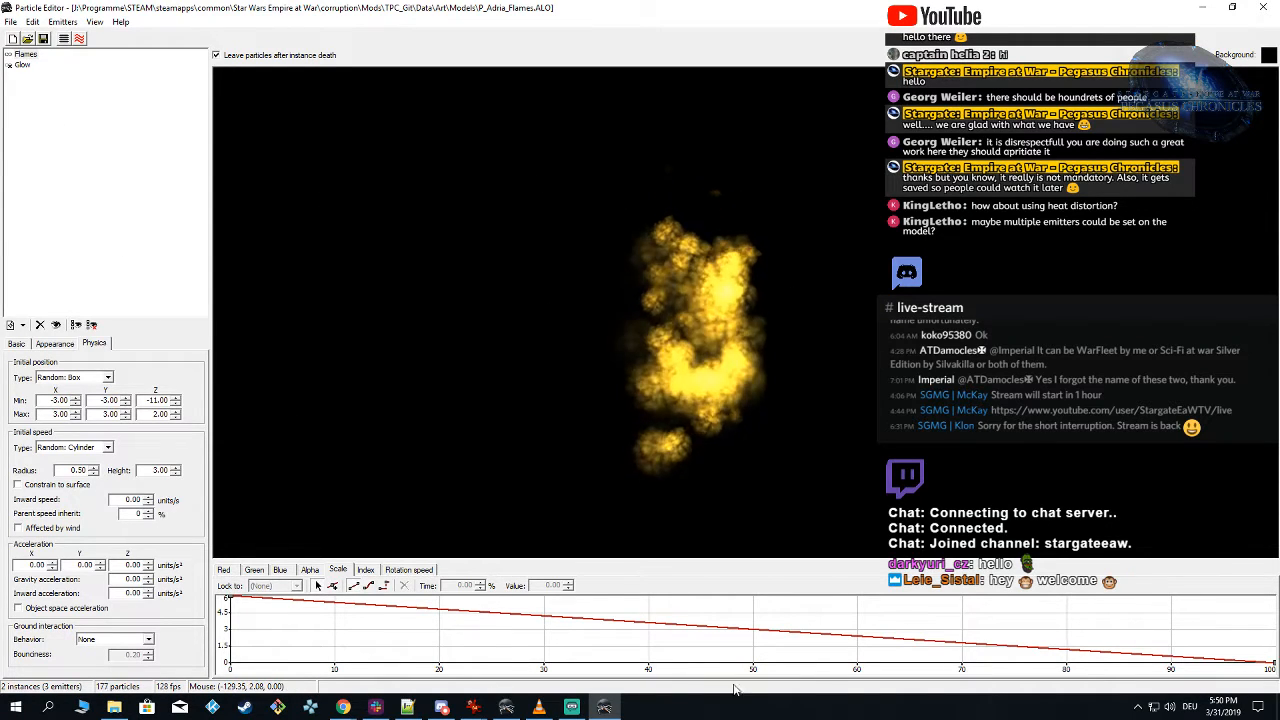
pyautogui.click(606, 708)
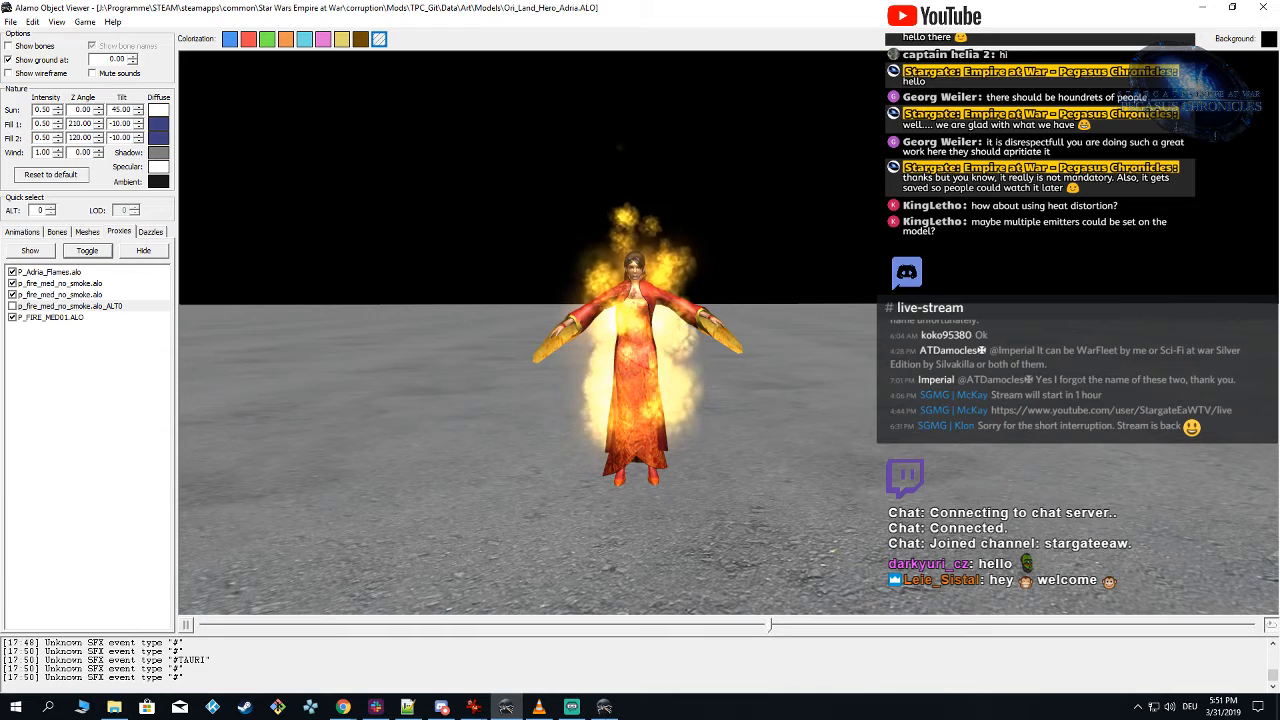
pyautogui.click(604, 707)
pyautogui.click(33, 22)
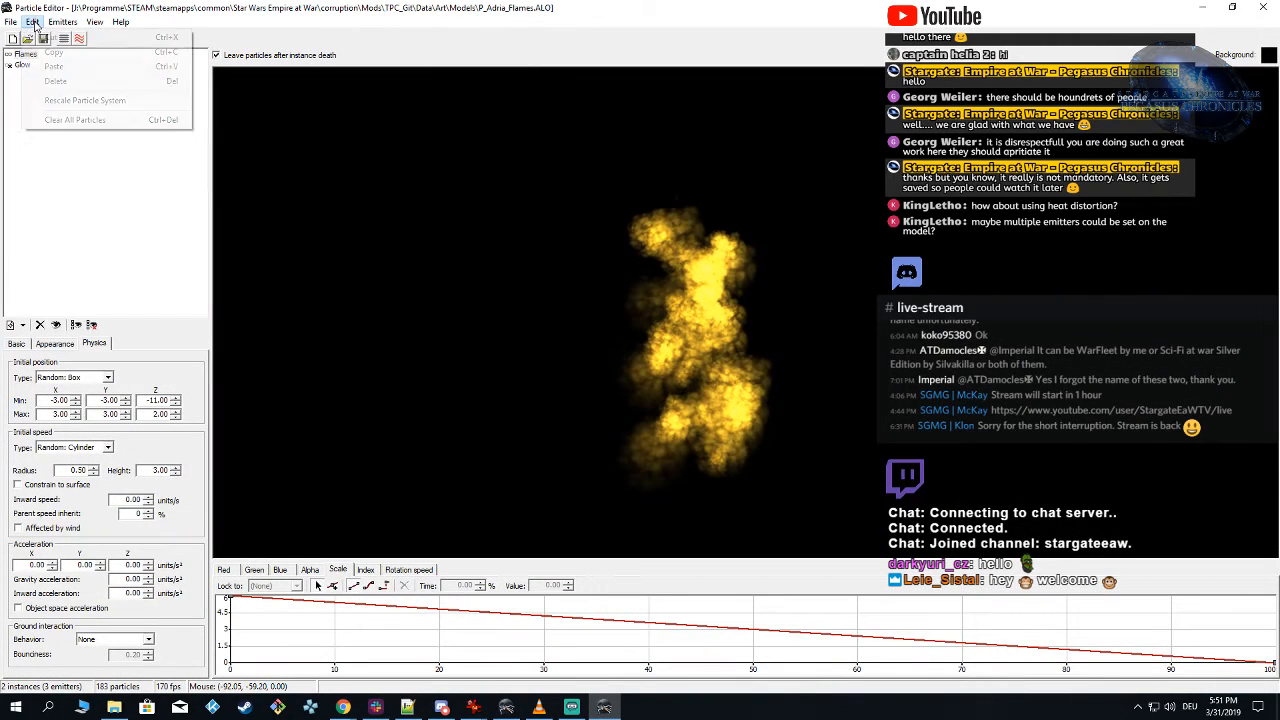
pyautogui.click(69, 101)
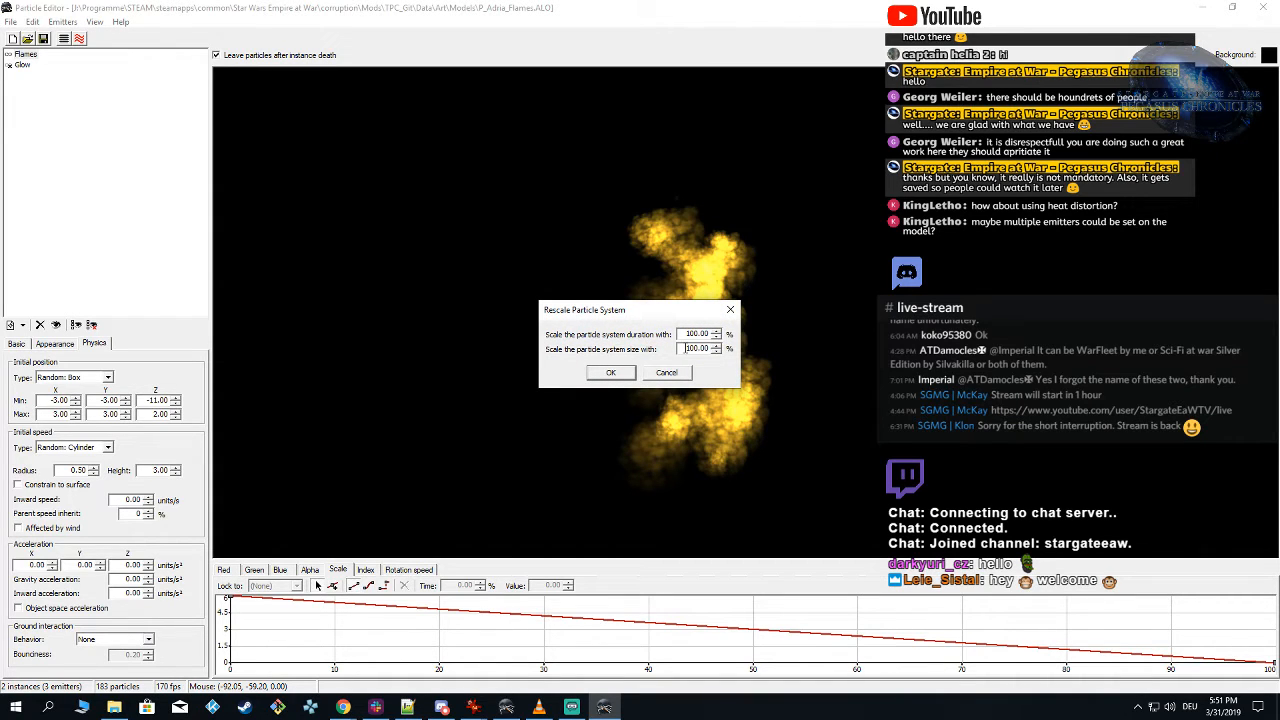
pyautogui.click(666, 373)
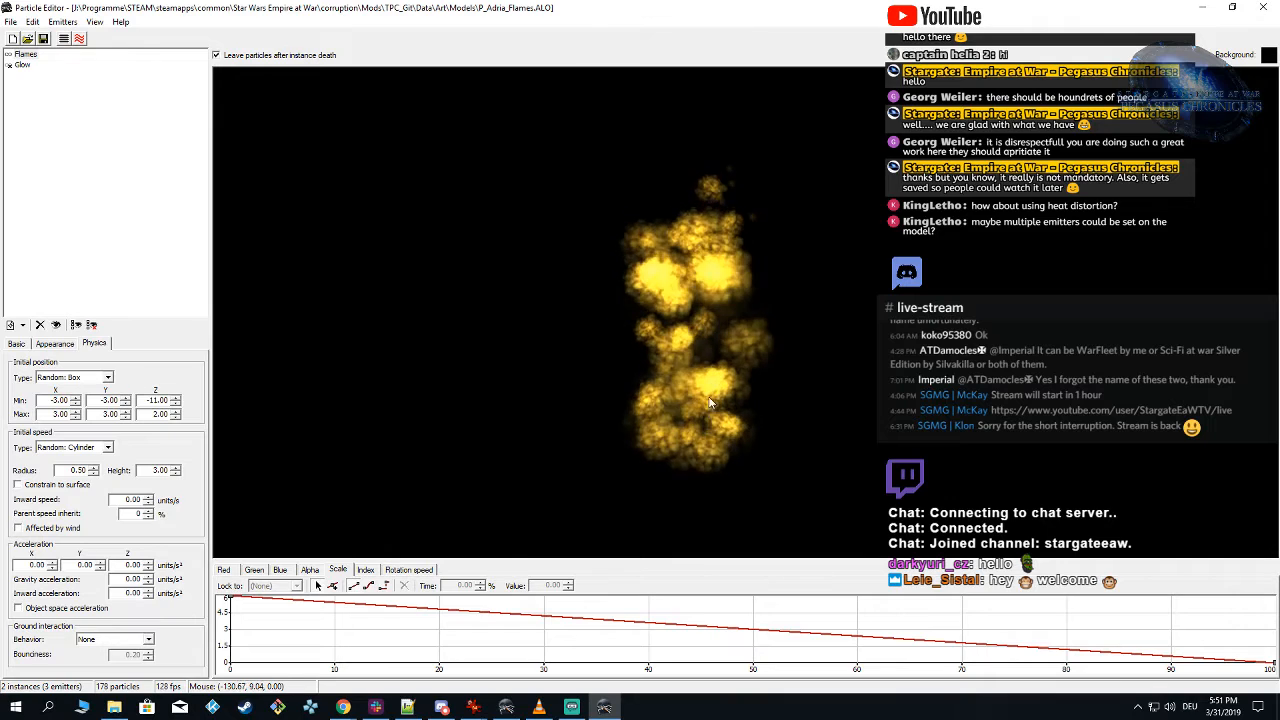
pyautogui.click(605, 708)
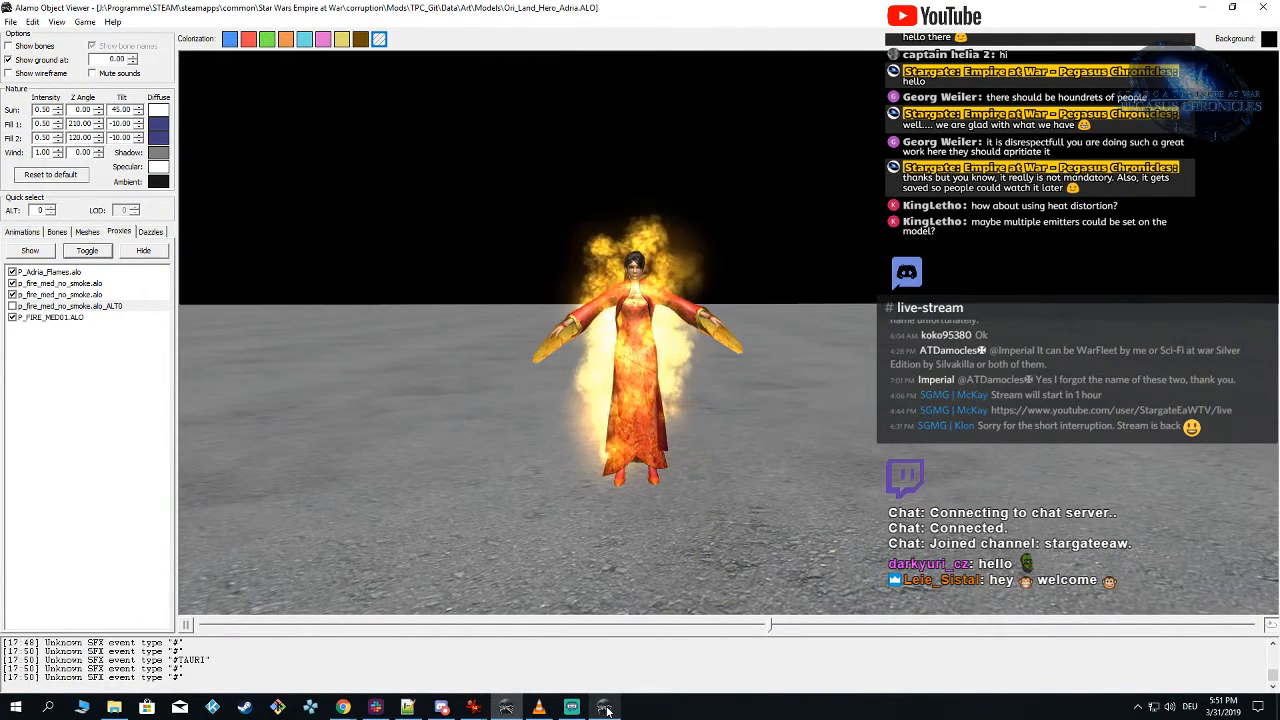
pyautogui.click(605, 708)
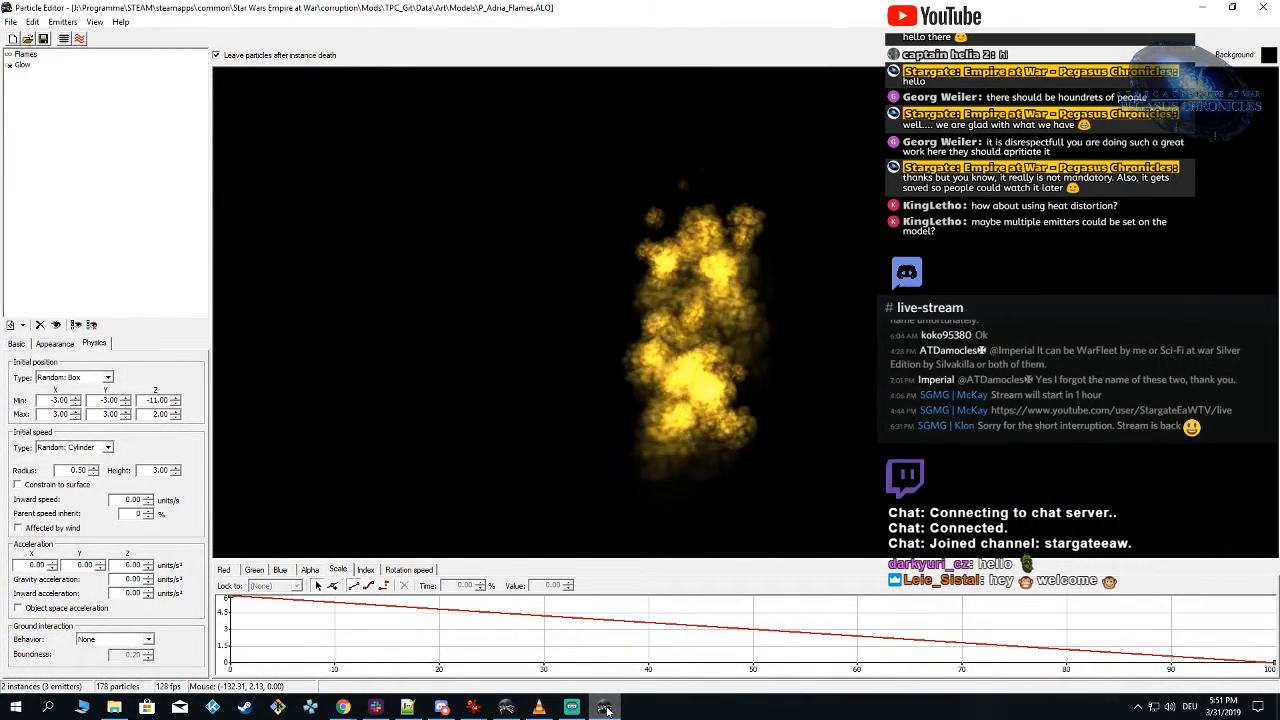
pyautogui.click(605, 708)
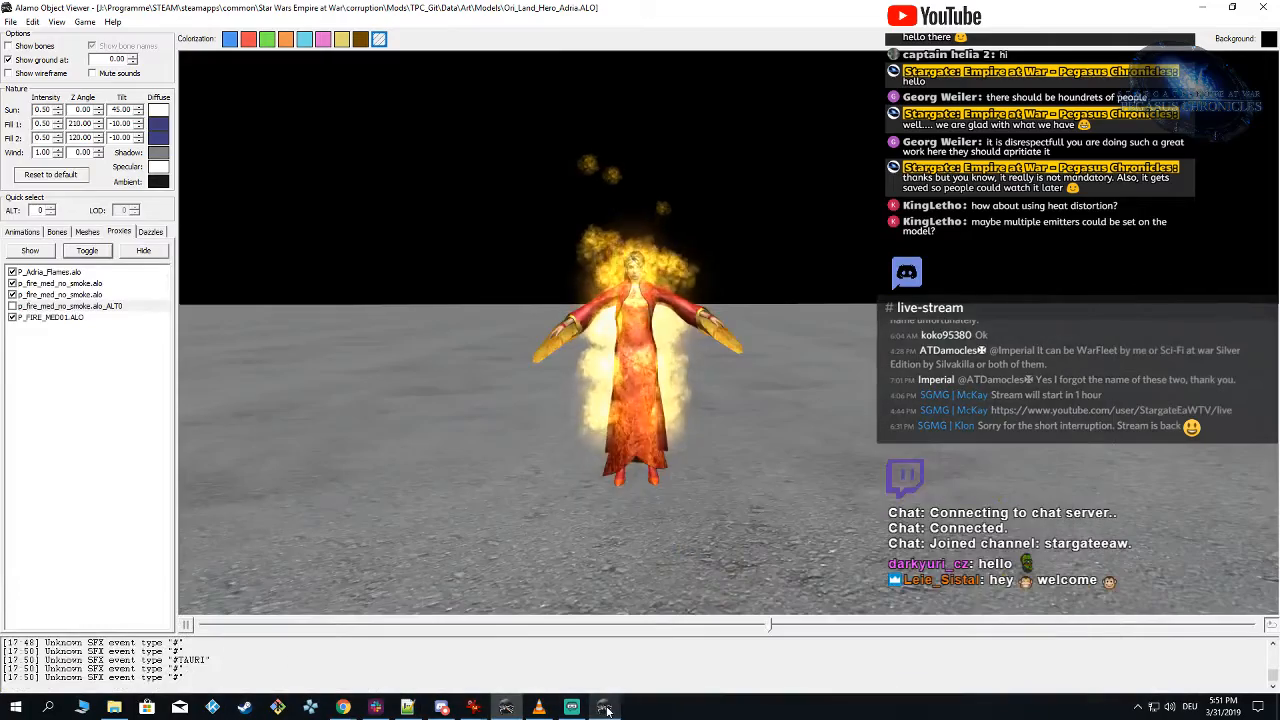
pyautogui.click(605, 708)
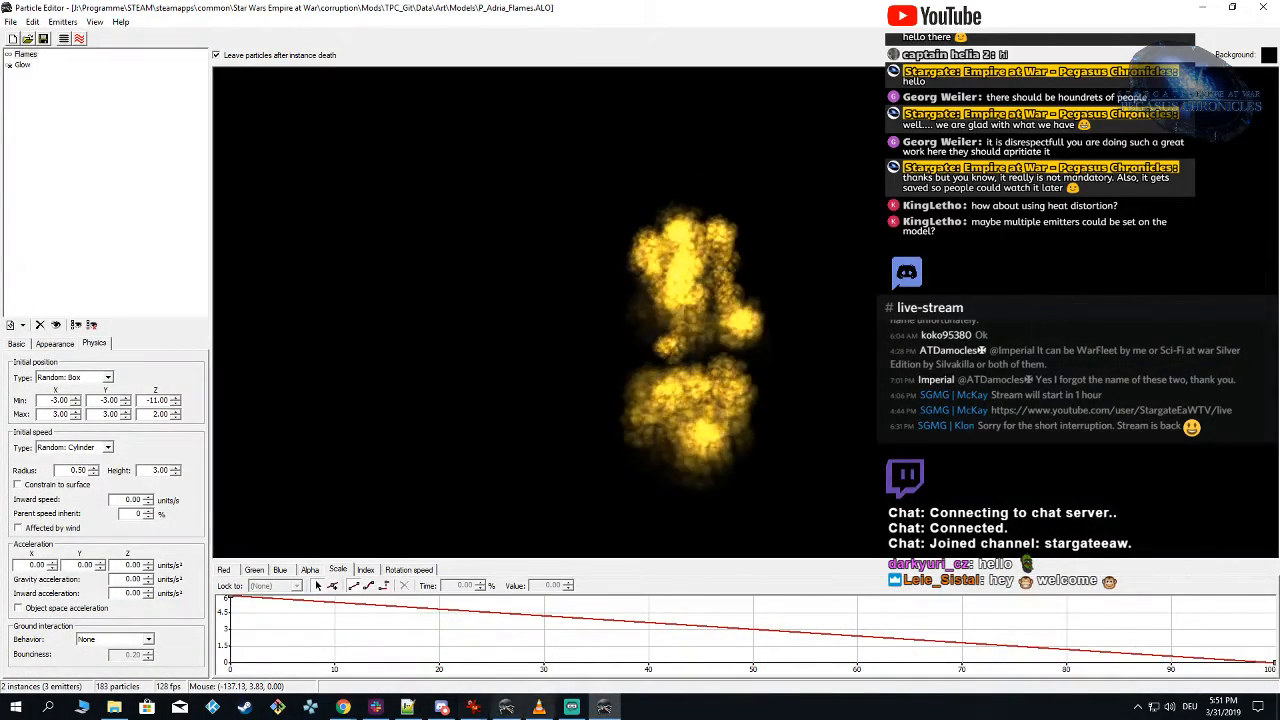
# Step: In Alamo Object Viewer, reload the TPC_Git mod, hide the p_fire_med_no_smoke.alo_ALT0 proxy and inspect the flames around the model
pyautogui.click(605, 708)
pyautogui.click(84, 22)
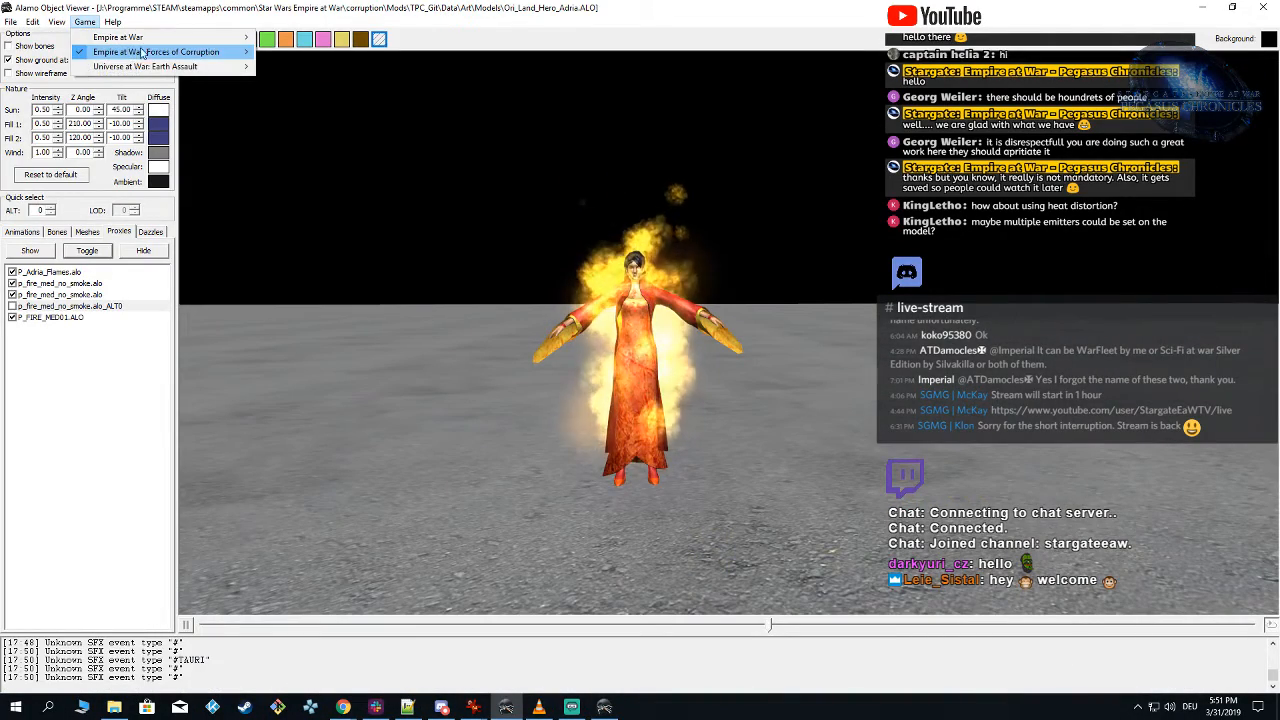
pyautogui.moveTo(143, 52)
pyautogui.click(290, 129)
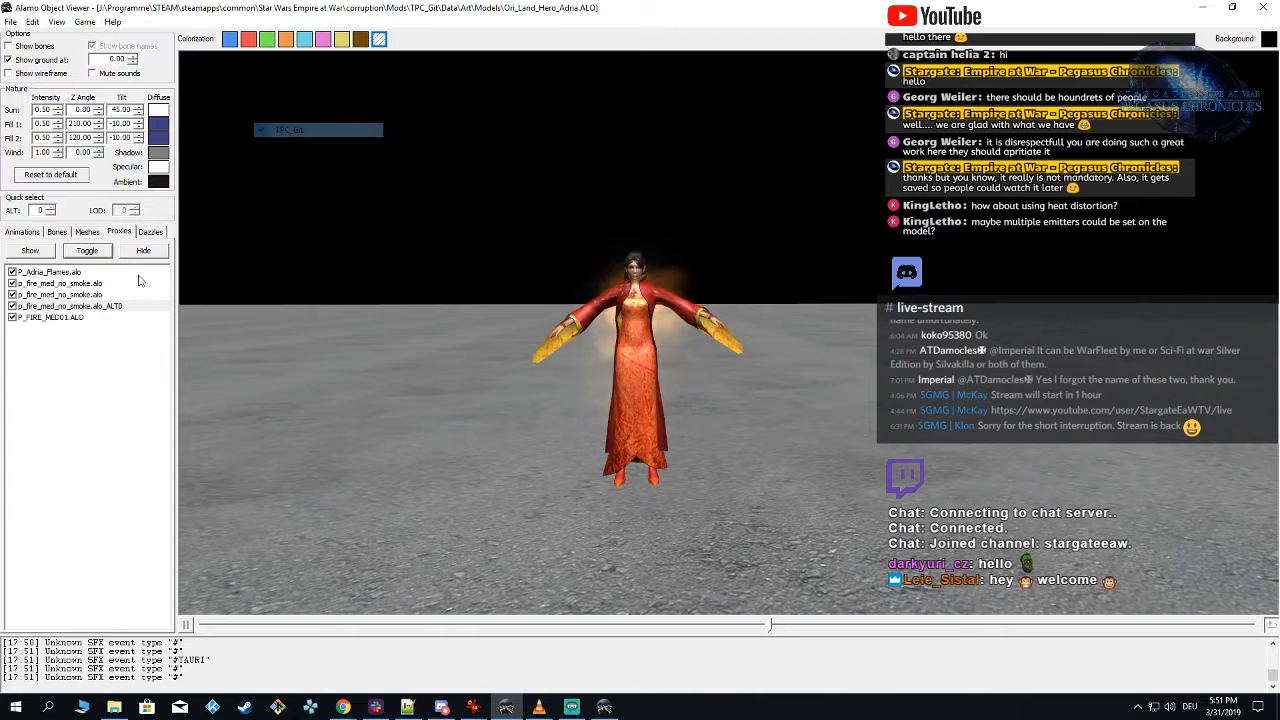
pyautogui.click(17, 308)
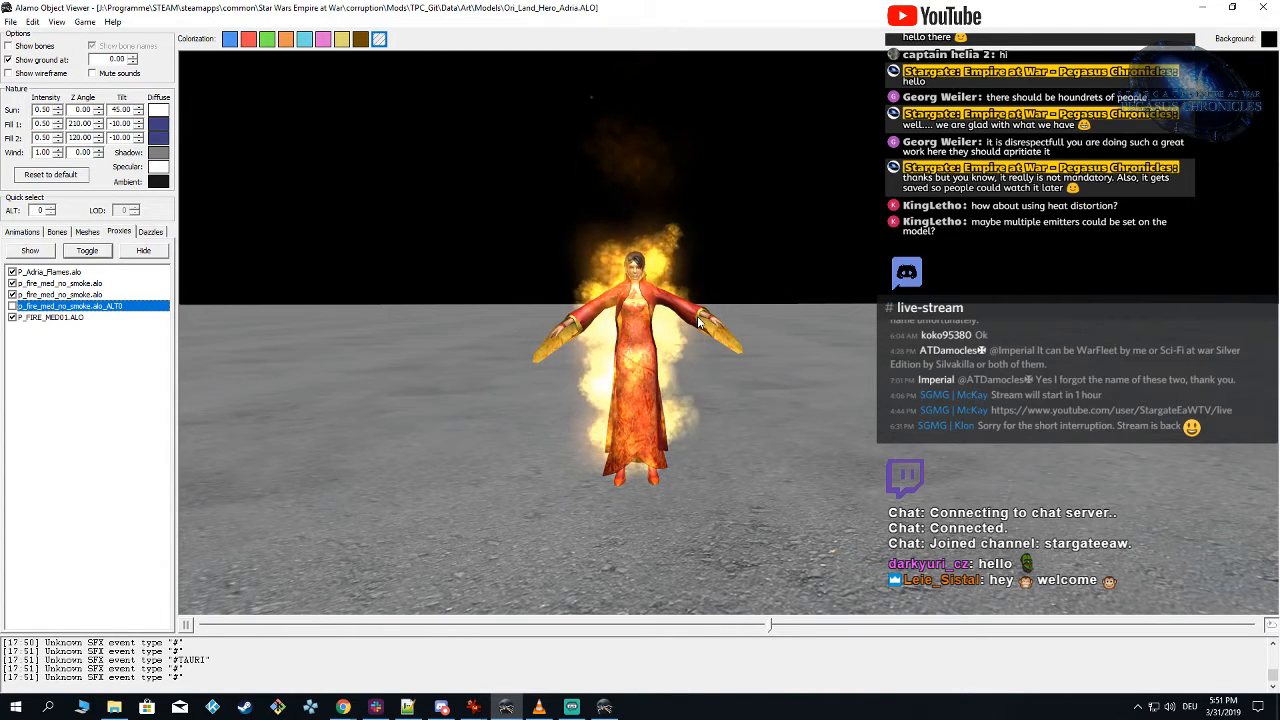
pyautogui.moveTo(850, 388); pyautogui.dragTo(906, 398)
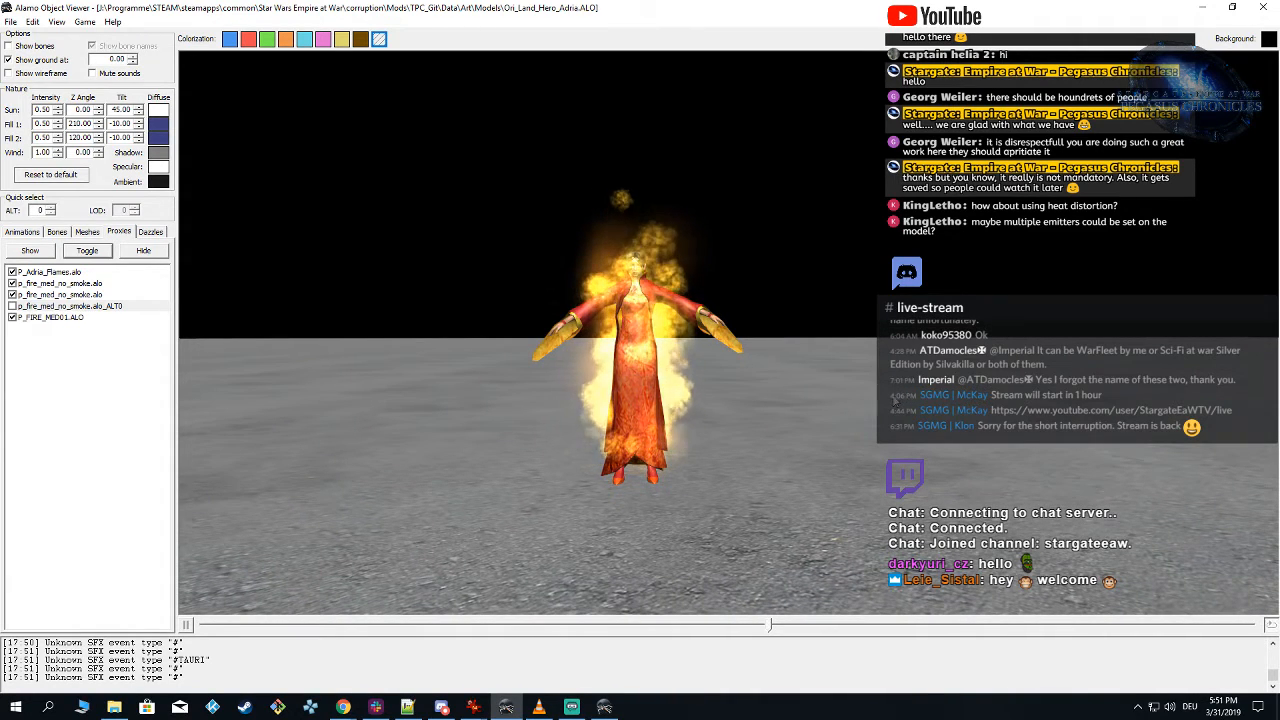
pyautogui.moveTo(861, 433)
pyautogui.mouseDown()
pyautogui.moveTo(737, 433)
pyautogui.moveTo(857, 436)
pyautogui.mouseUp()
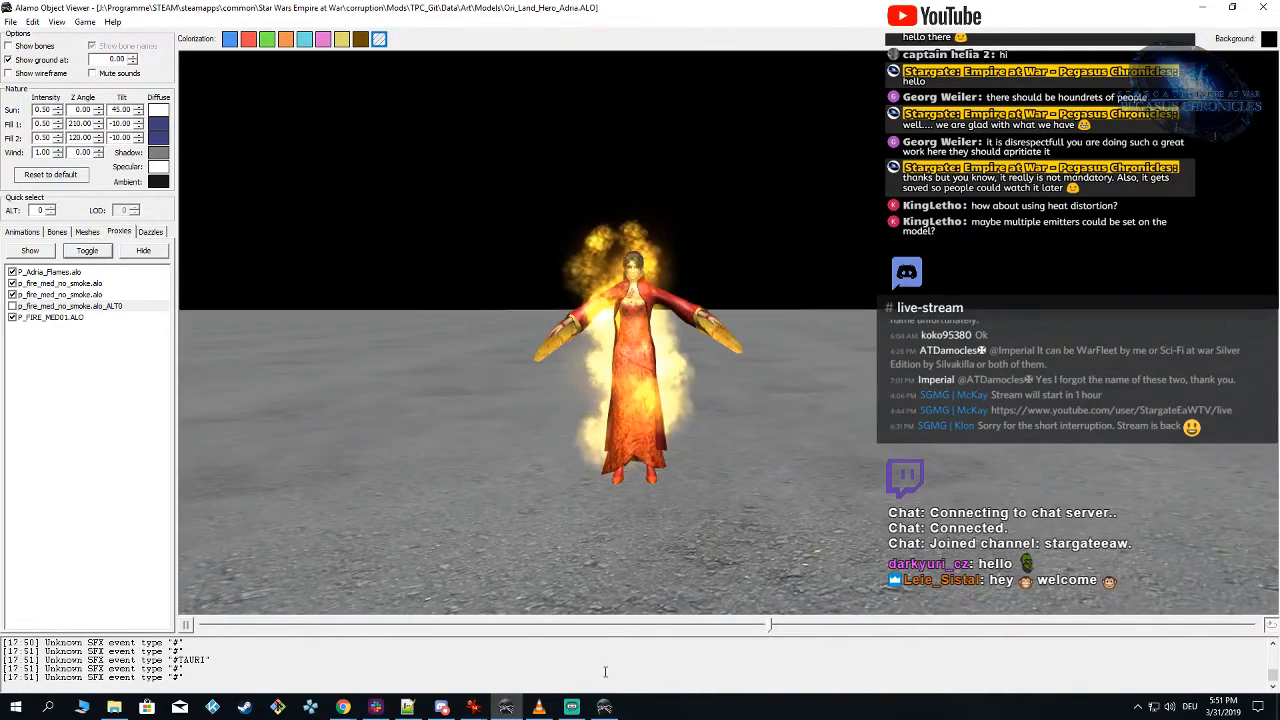
# Step: In Particle Editor, try midpoint colour values of 0.5 red, 0.40 green and 0.10 blue on the Flames emitter
pyautogui.click(604, 707)
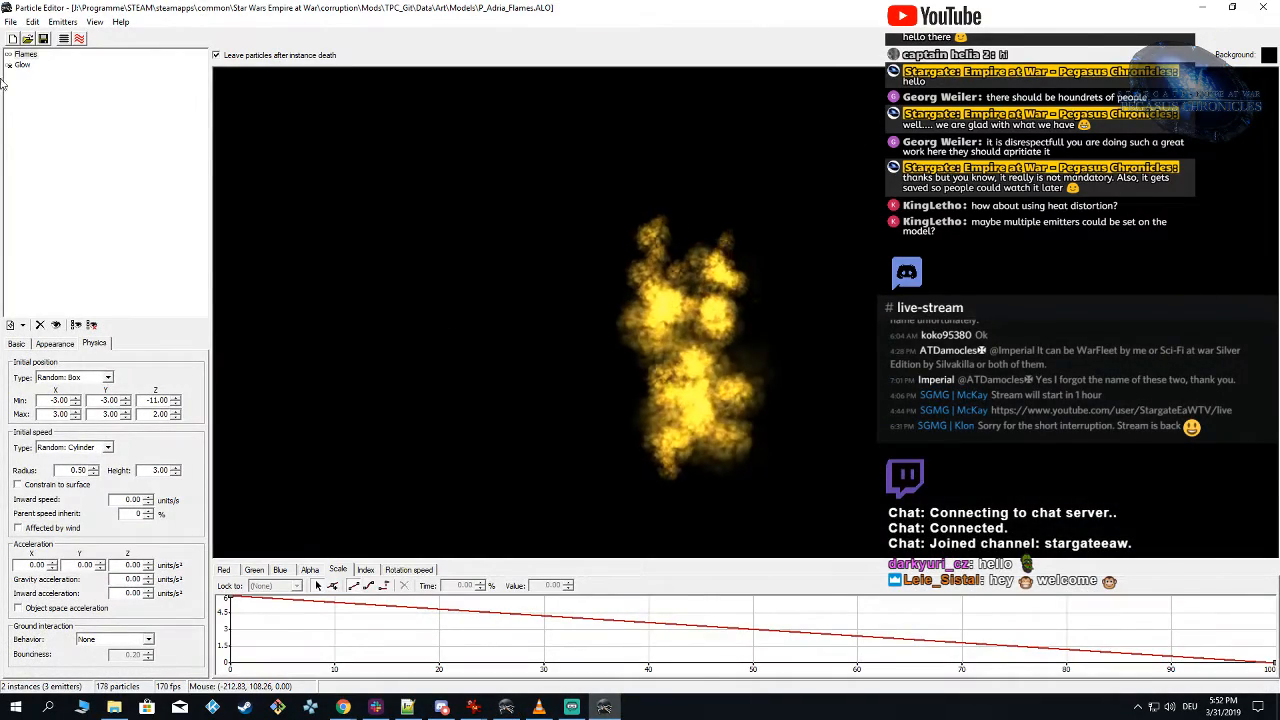
pyautogui.click(25, 54)
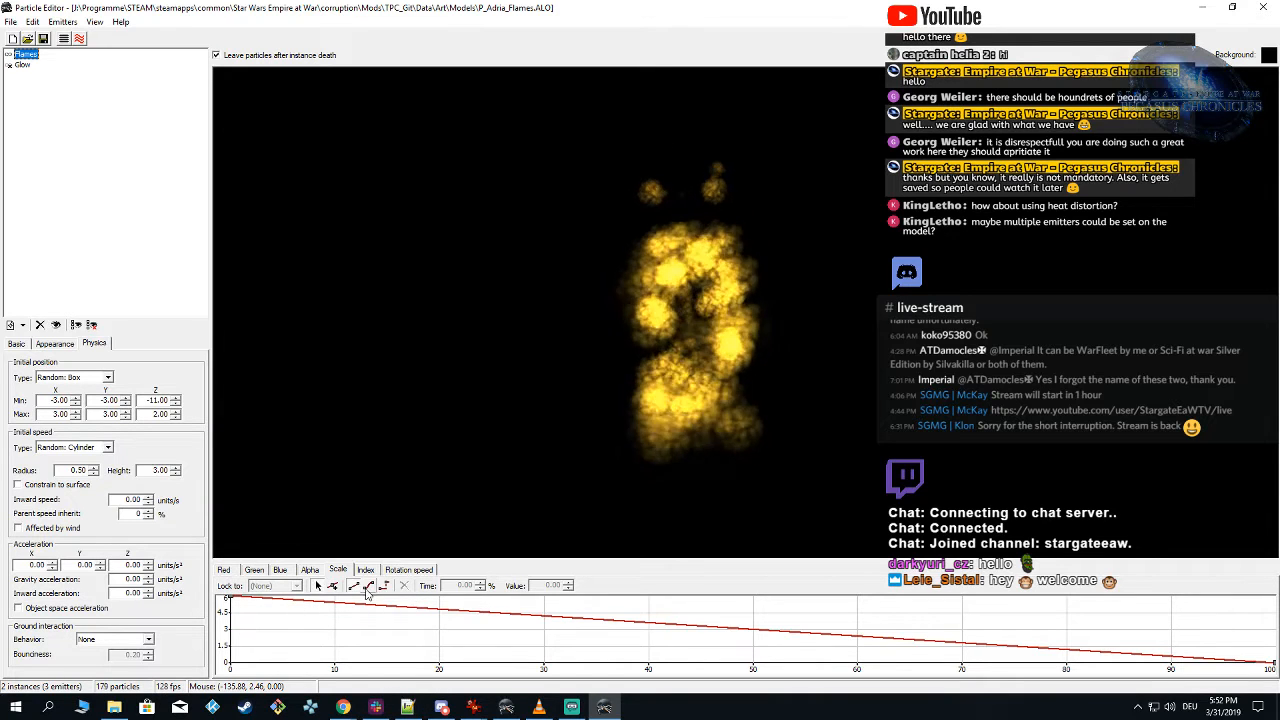
pyautogui.click(226, 570)
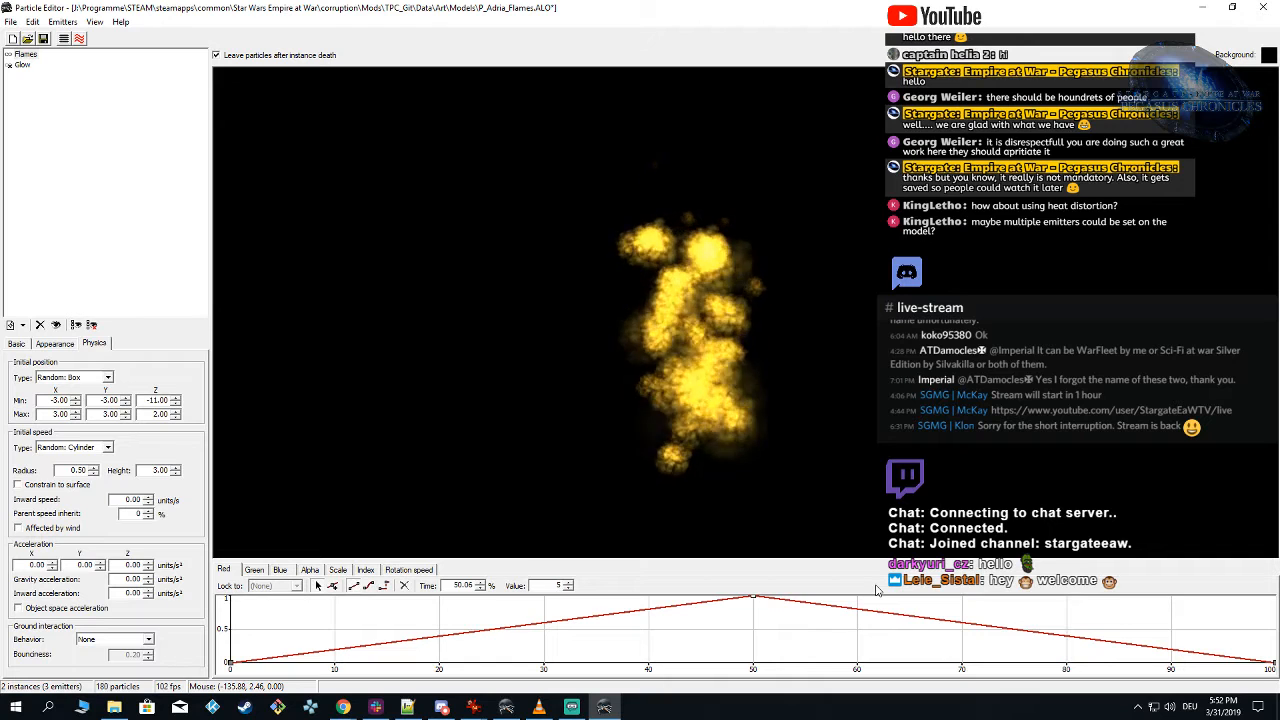
pyautogui.write('.5')
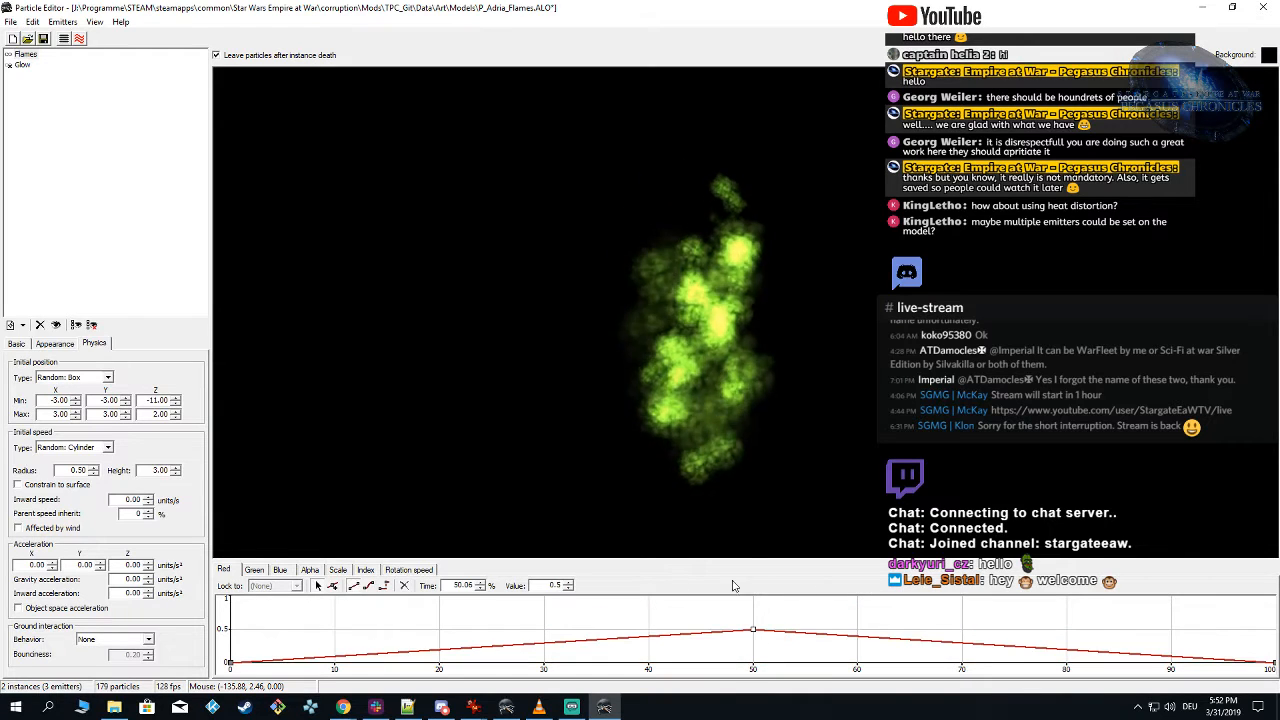
pyautogui.click(256, 570)
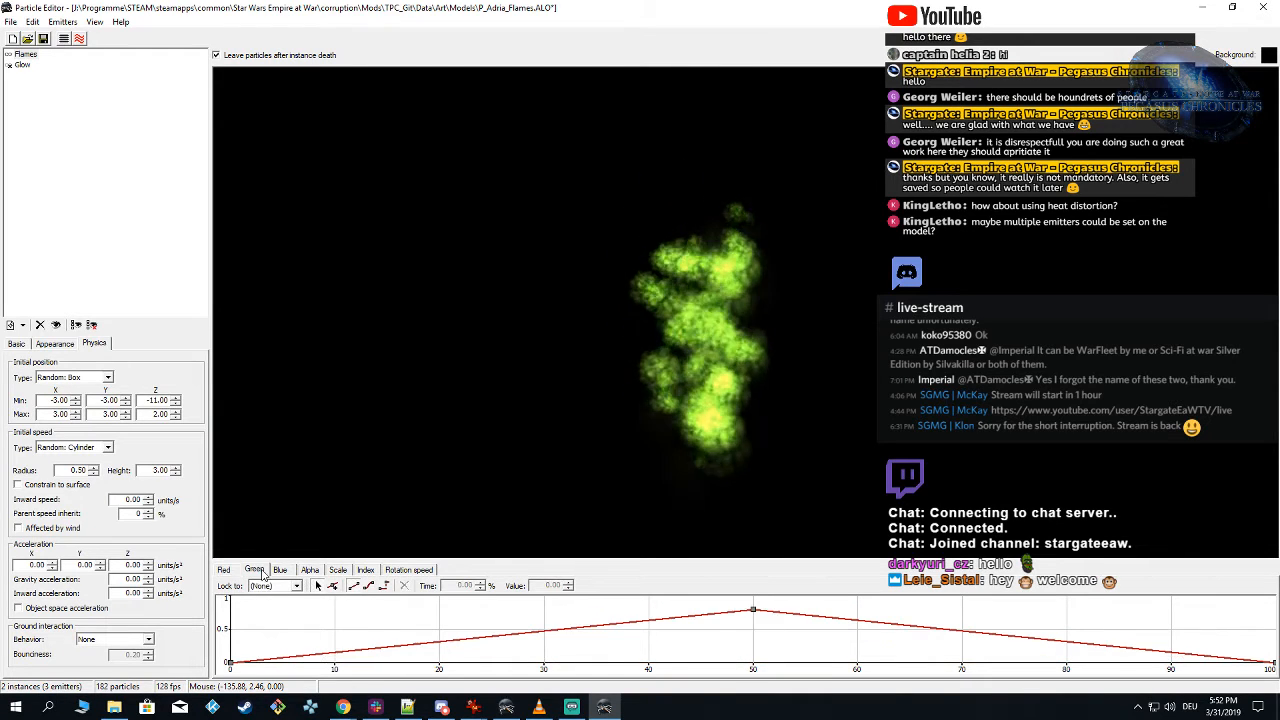
pyautogui.click(754, 611)
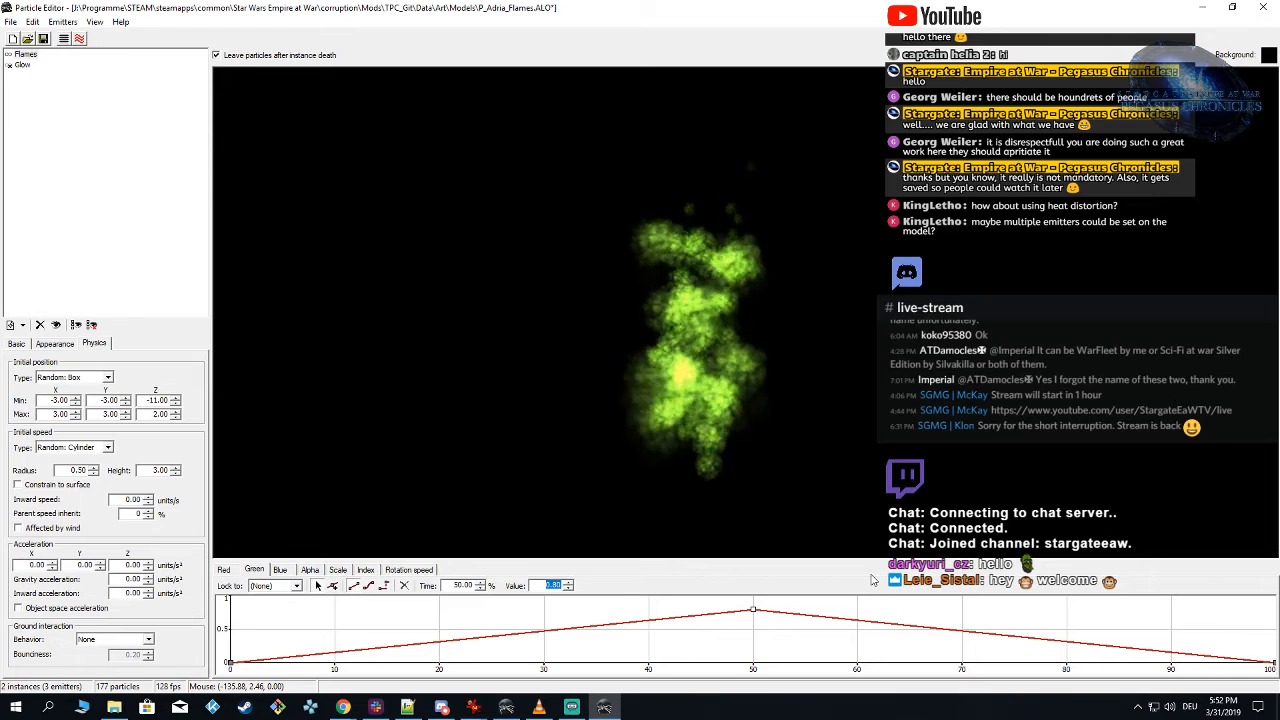
pyautogui.click(281, 571)
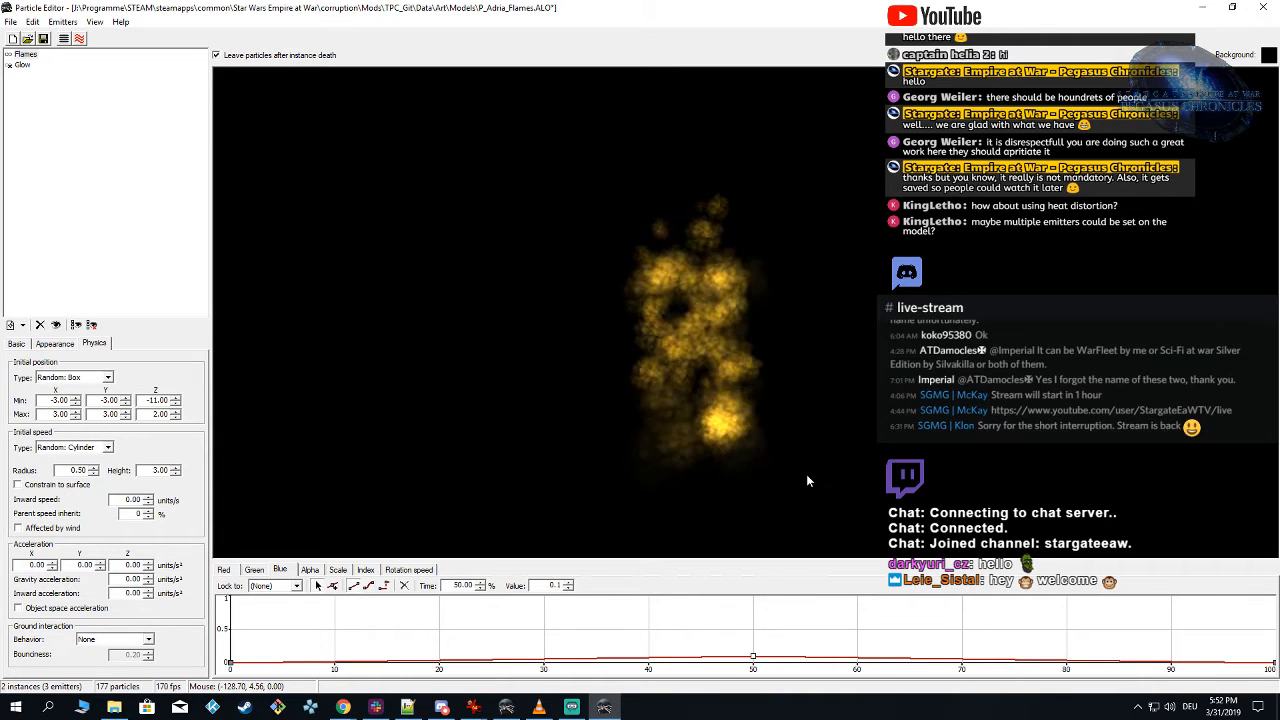
pyautogui.write('10')
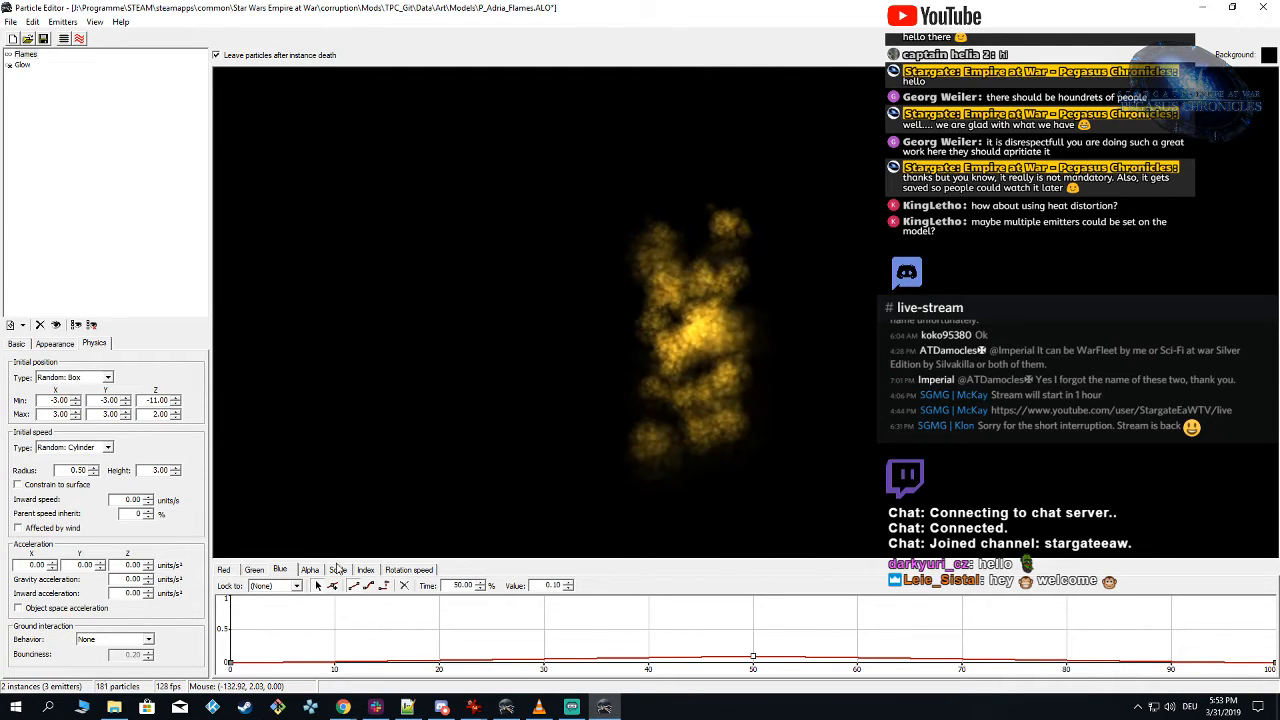
# Step: Lower the Flames emitter's midpoint red, set green to 0.2 and blue to 0.05, and raise its generation rate to 60 particles per second
pyautogui.click(225, 570)
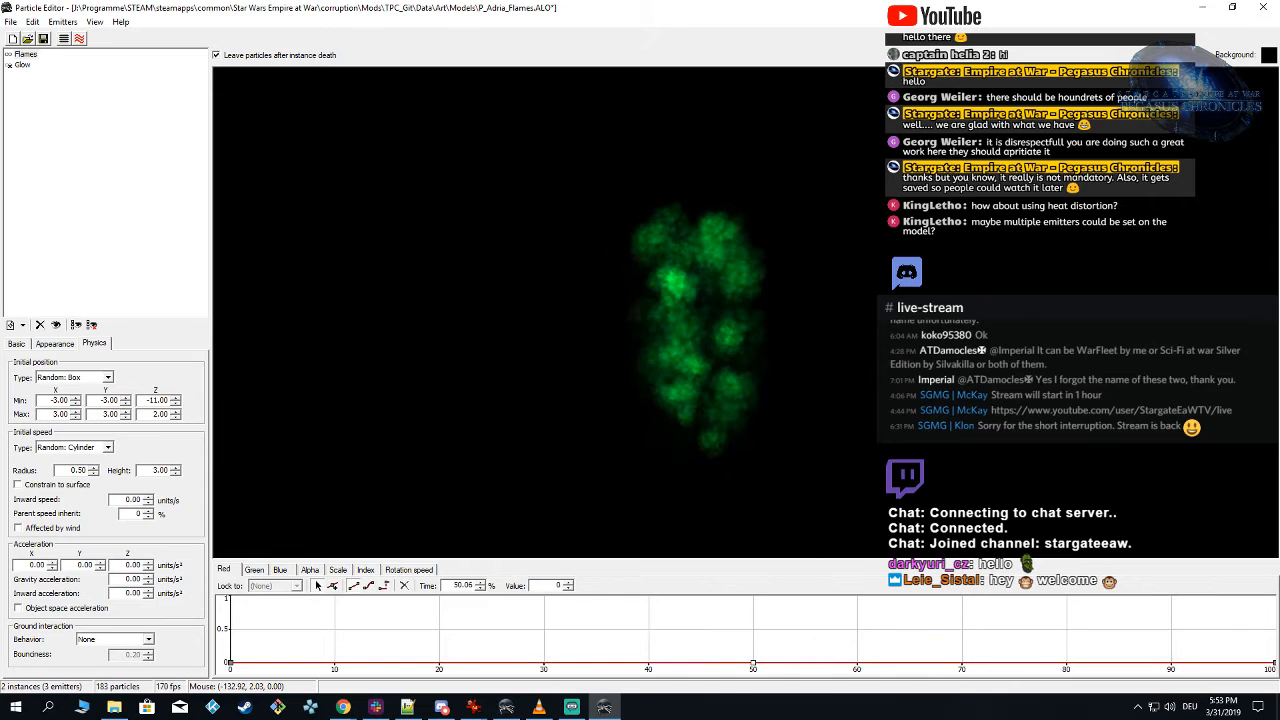
pyautogui.moveTo(753, 665); pyautogui.dragTo(753, 636)
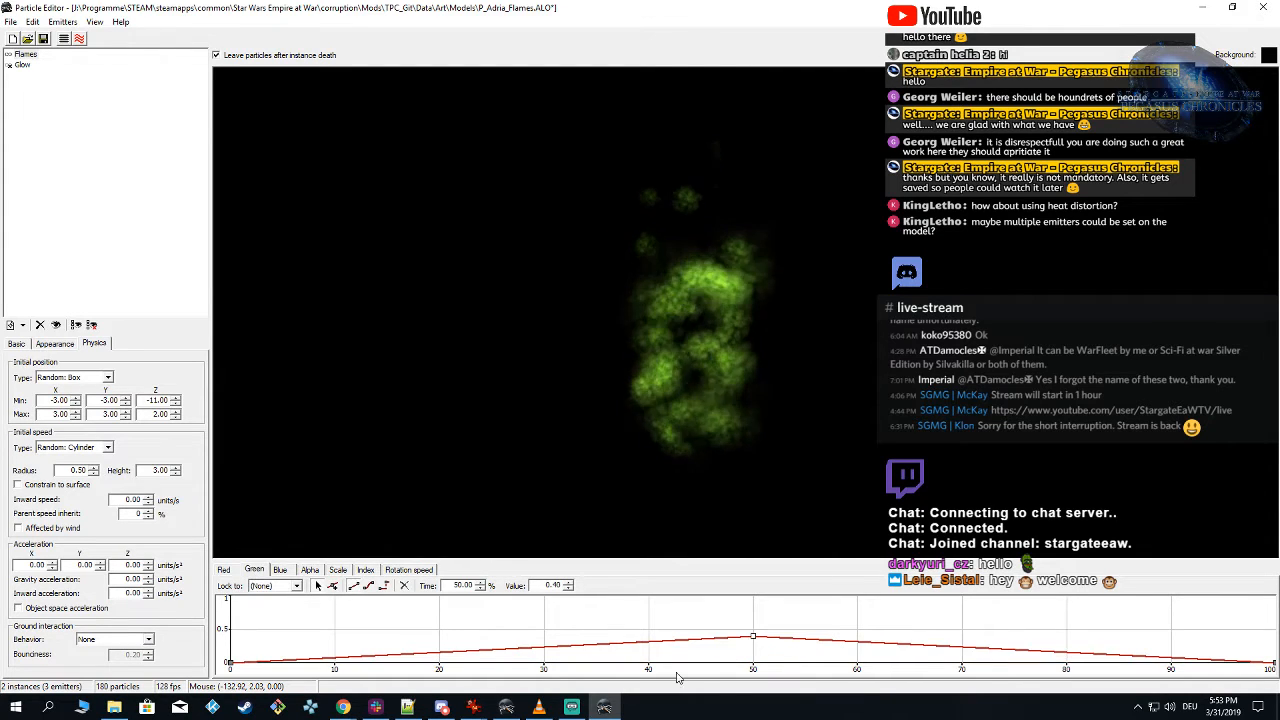
pyautogui.moveTo(544, 586); pyautogui.dragTo(827, 588)
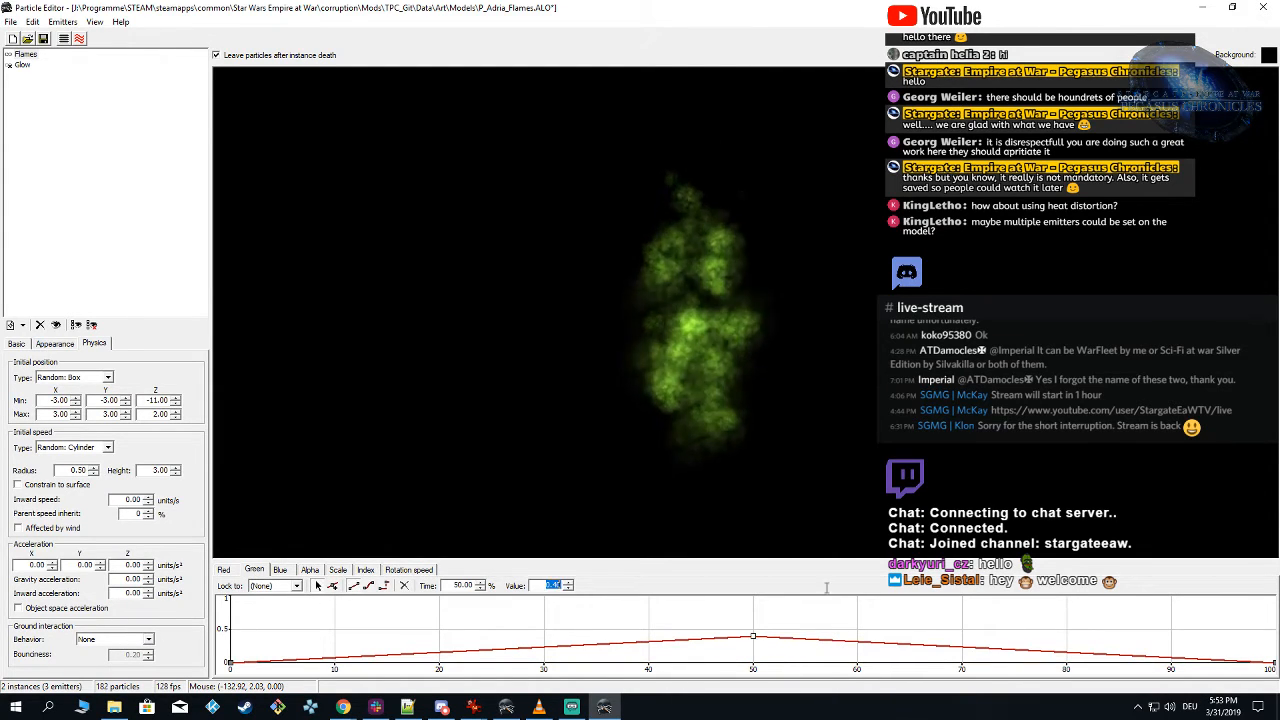
pyautogui.write('0.2')
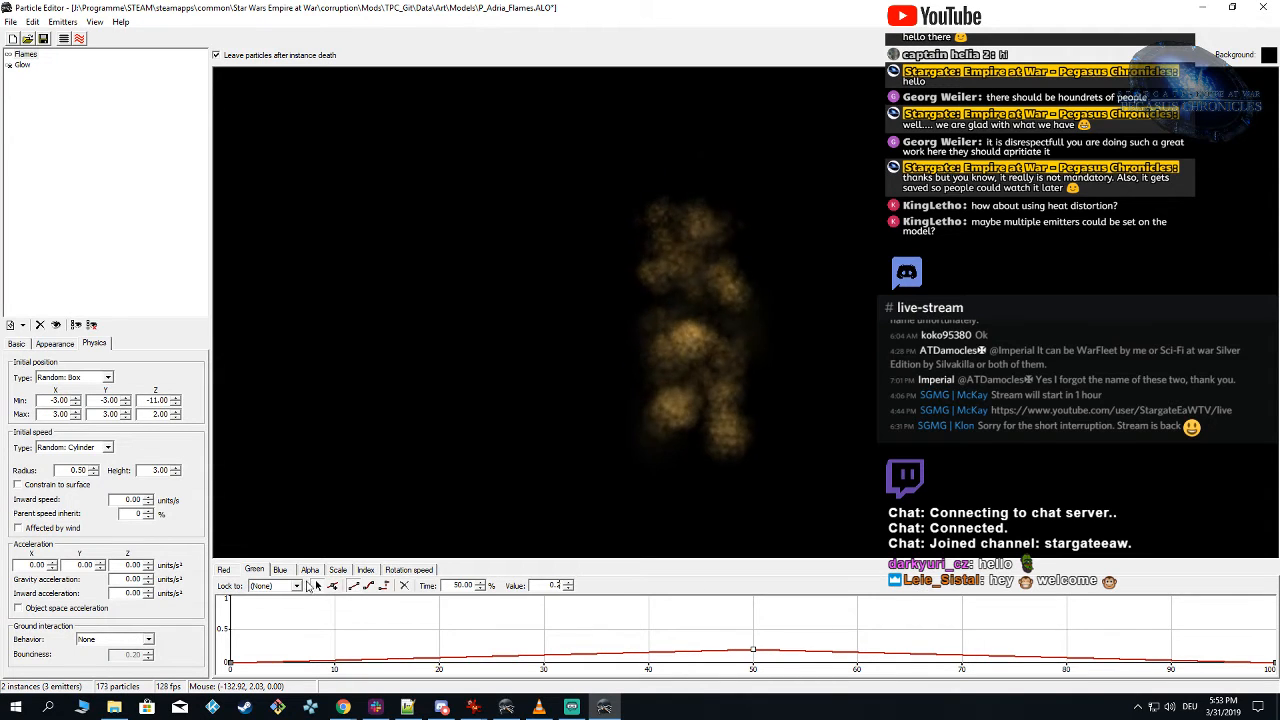
pyautogui.click(281, 570)
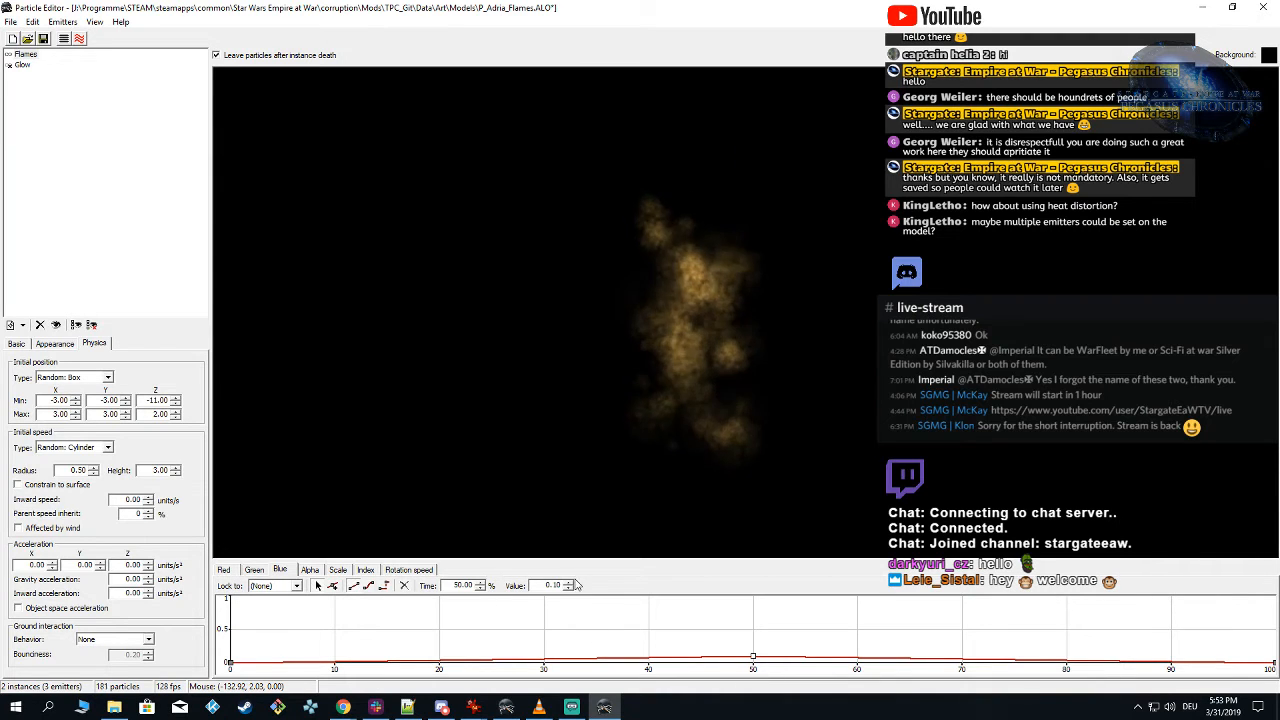
pyautogui.write('0.5')
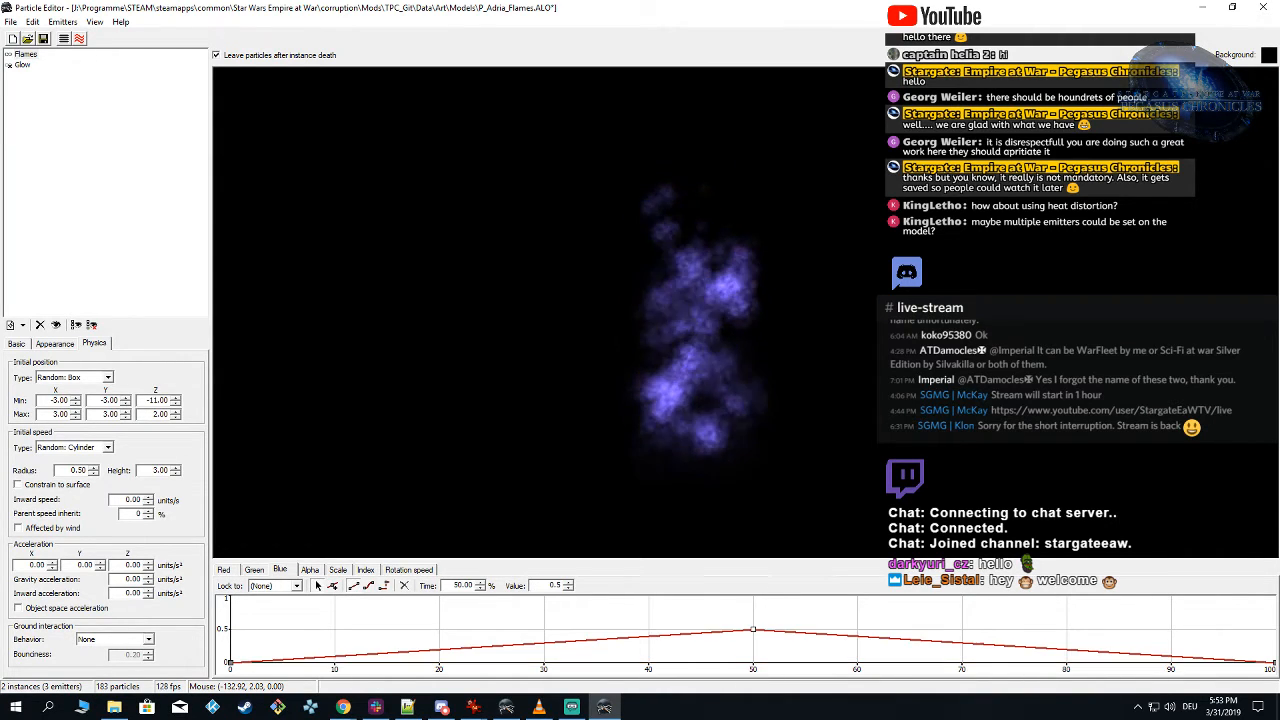
pyautogui.press('BackSpace')
pyautogui.write('05')
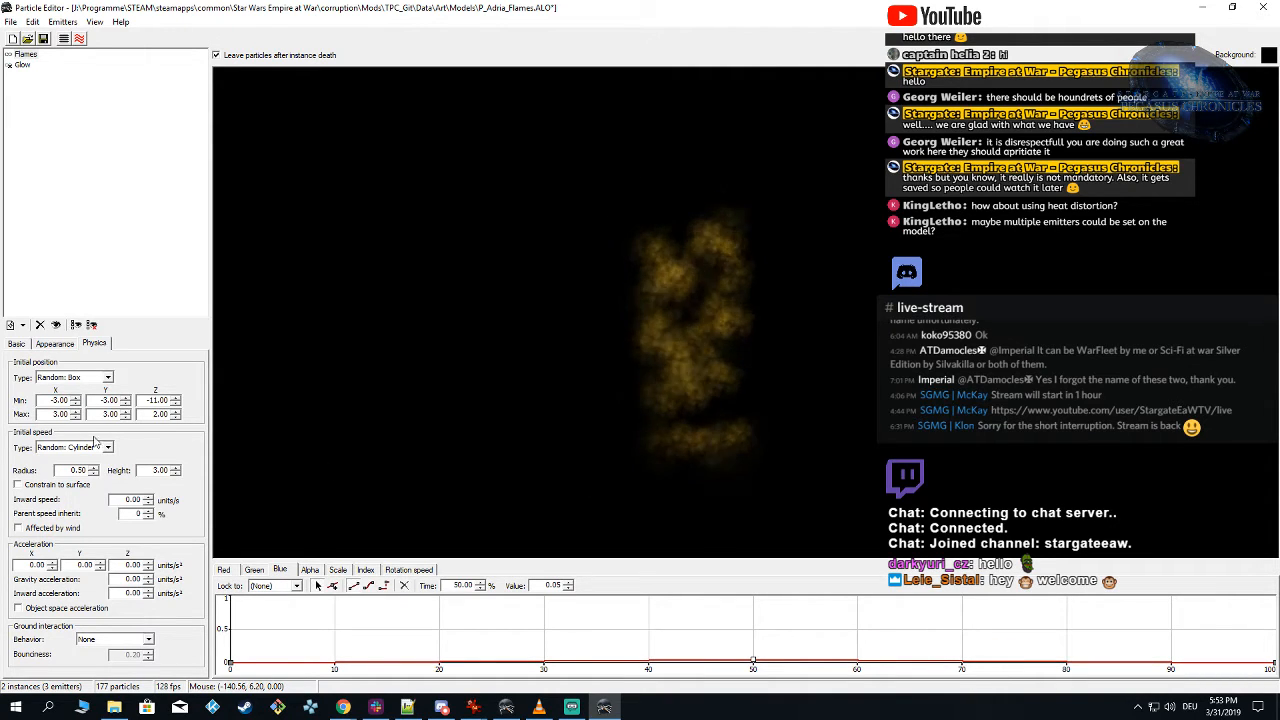
pyautogui.click(16, 344)
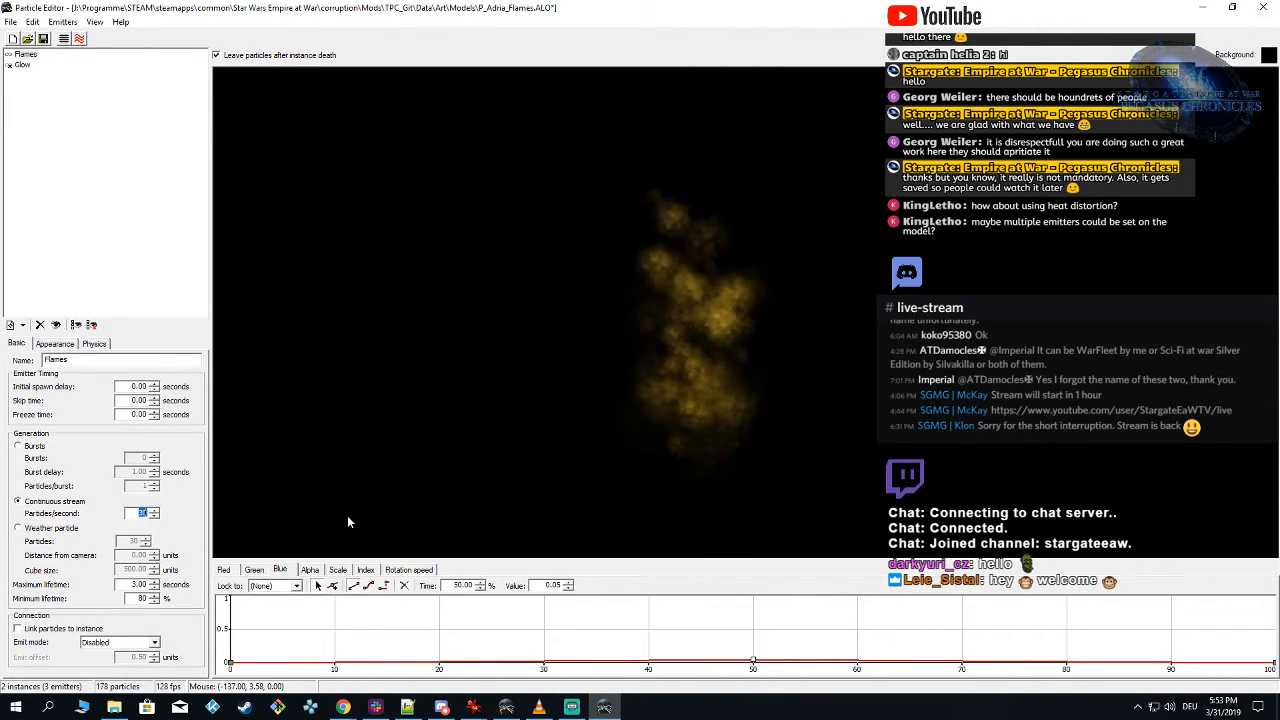
pyautogui.write('60')
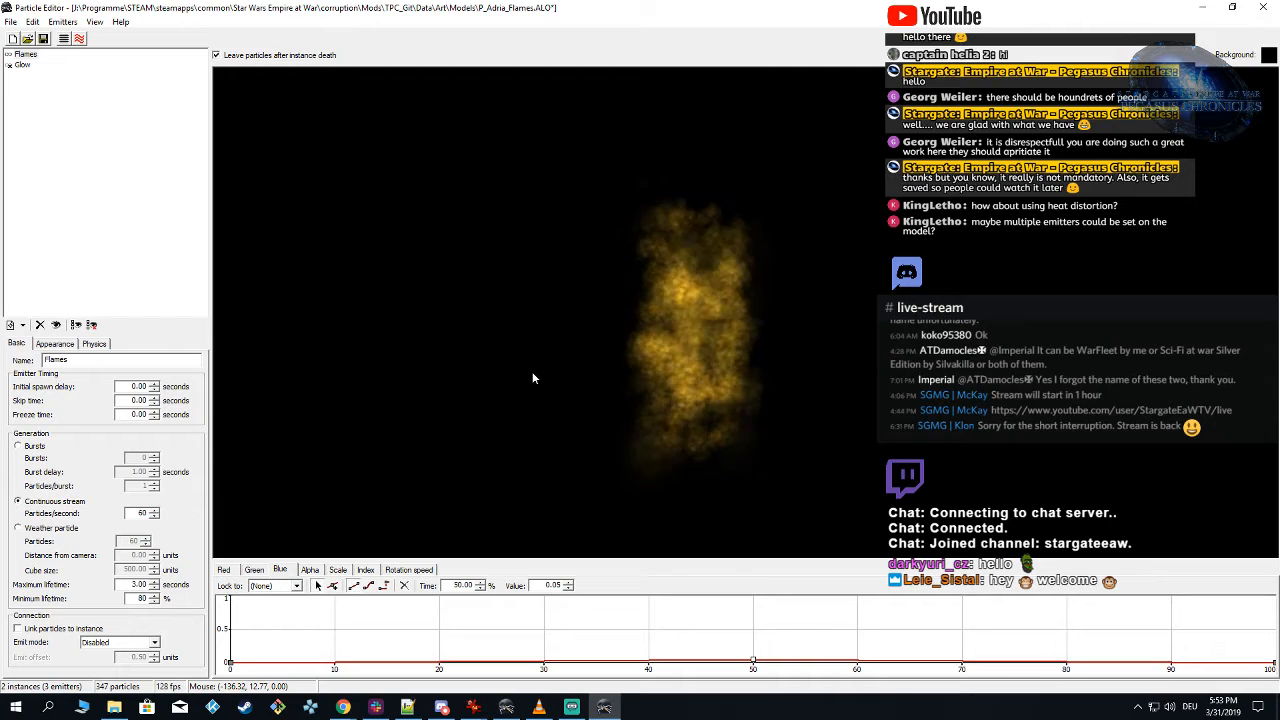
# Step: Show the Glow emitter, set its midpoint green to 0.2 and blue to 0.07, save the particle and return to Alamo Object Viewer
pyautogui.click(24, 54)
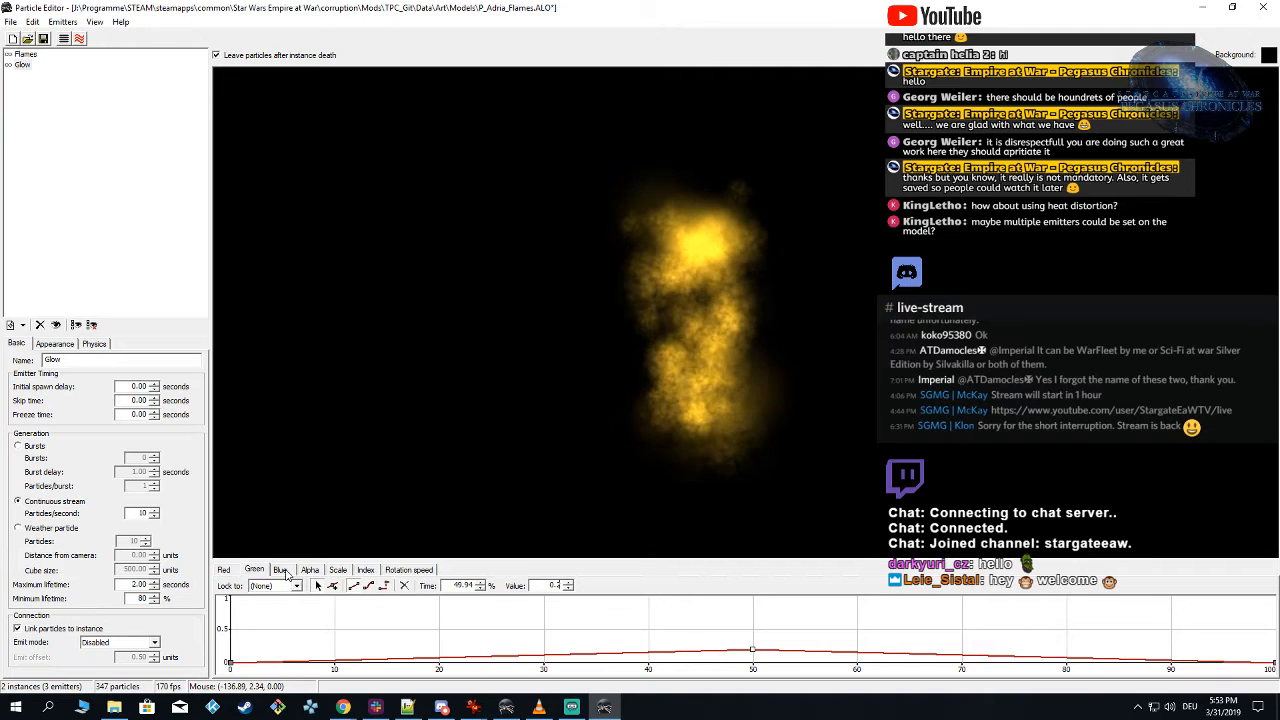
pyautogui.click(281, 570)
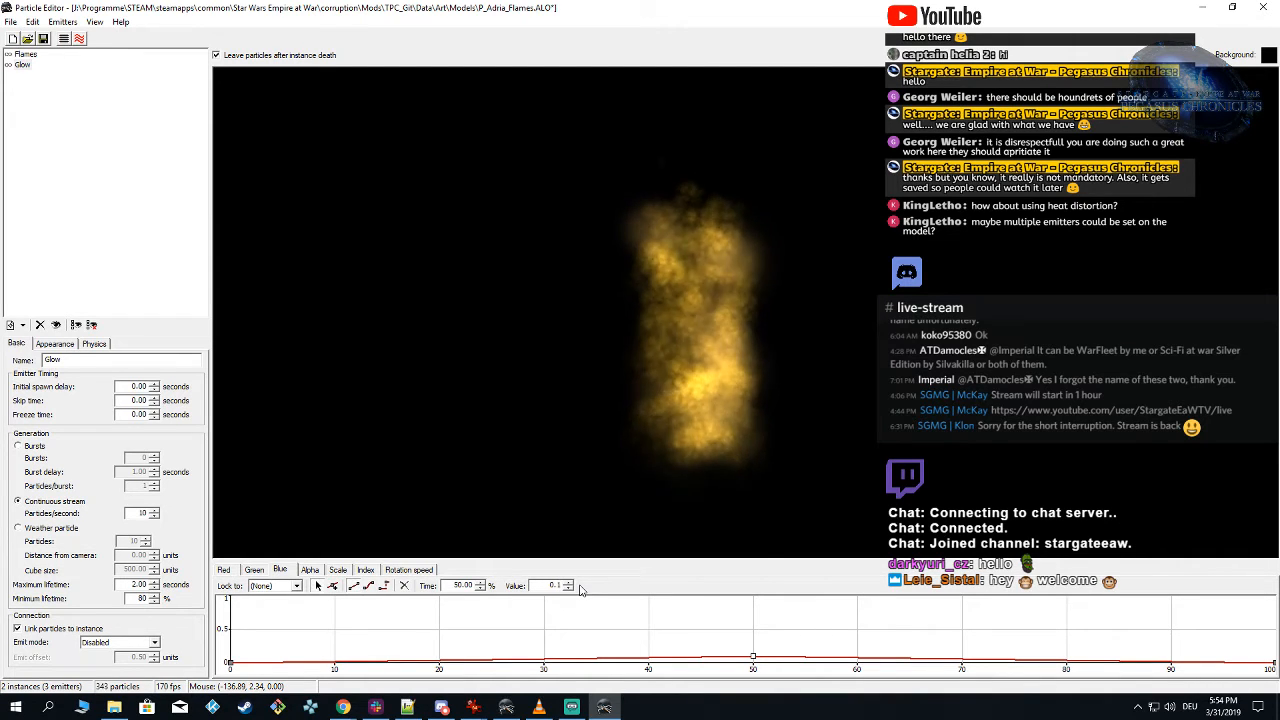
pyautogui.press('BackSpace')
pyautogui.write('0')
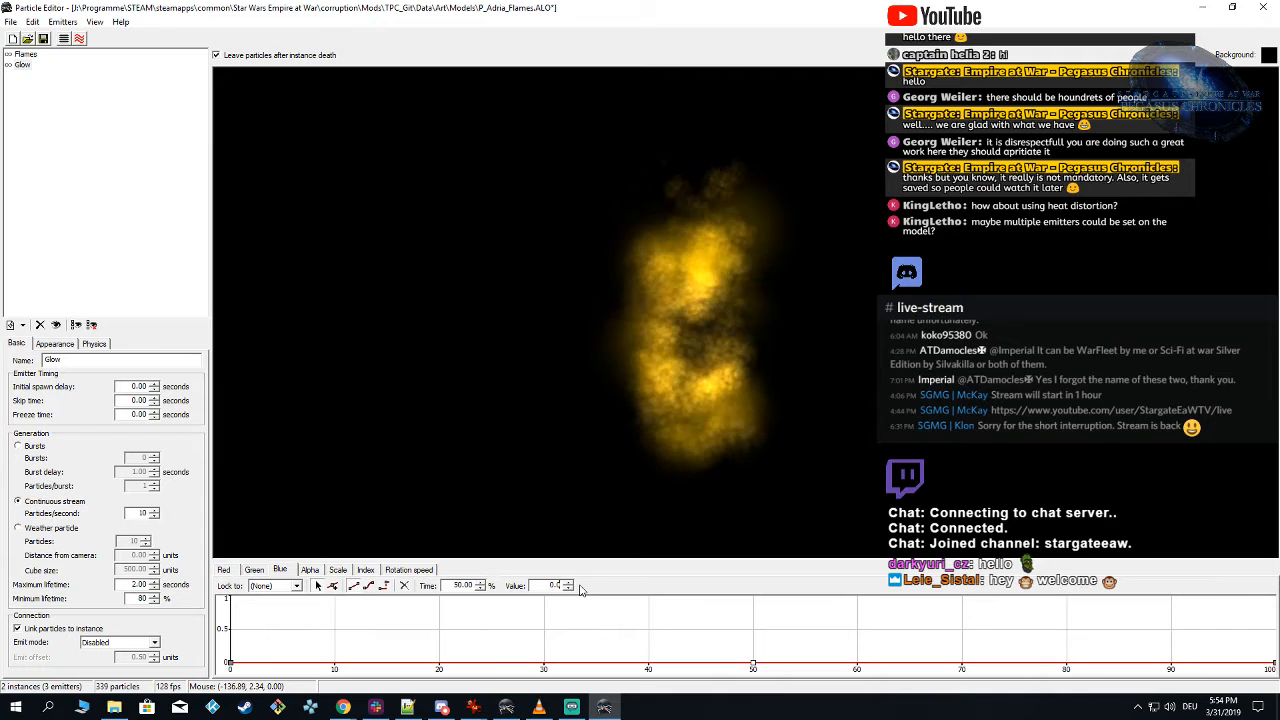
pyautogui.write('7')
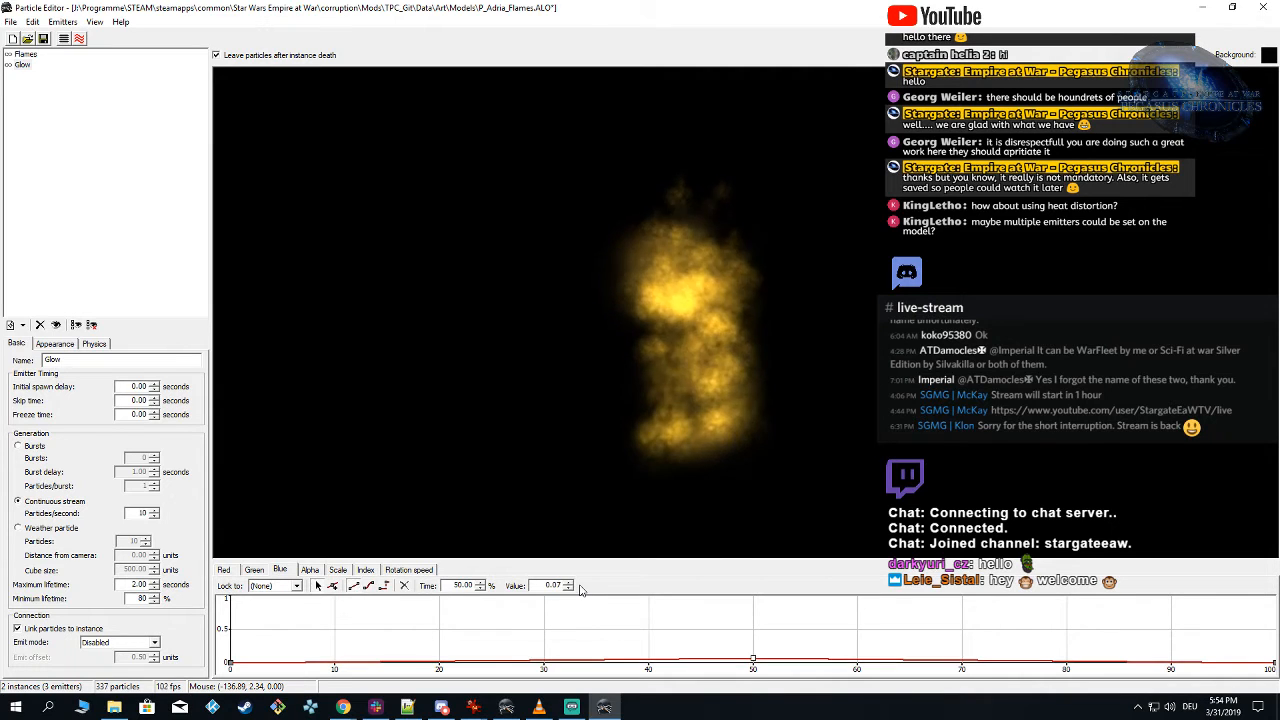
pyautogui.click(43, 38)
pyautogui.click(507, 706)
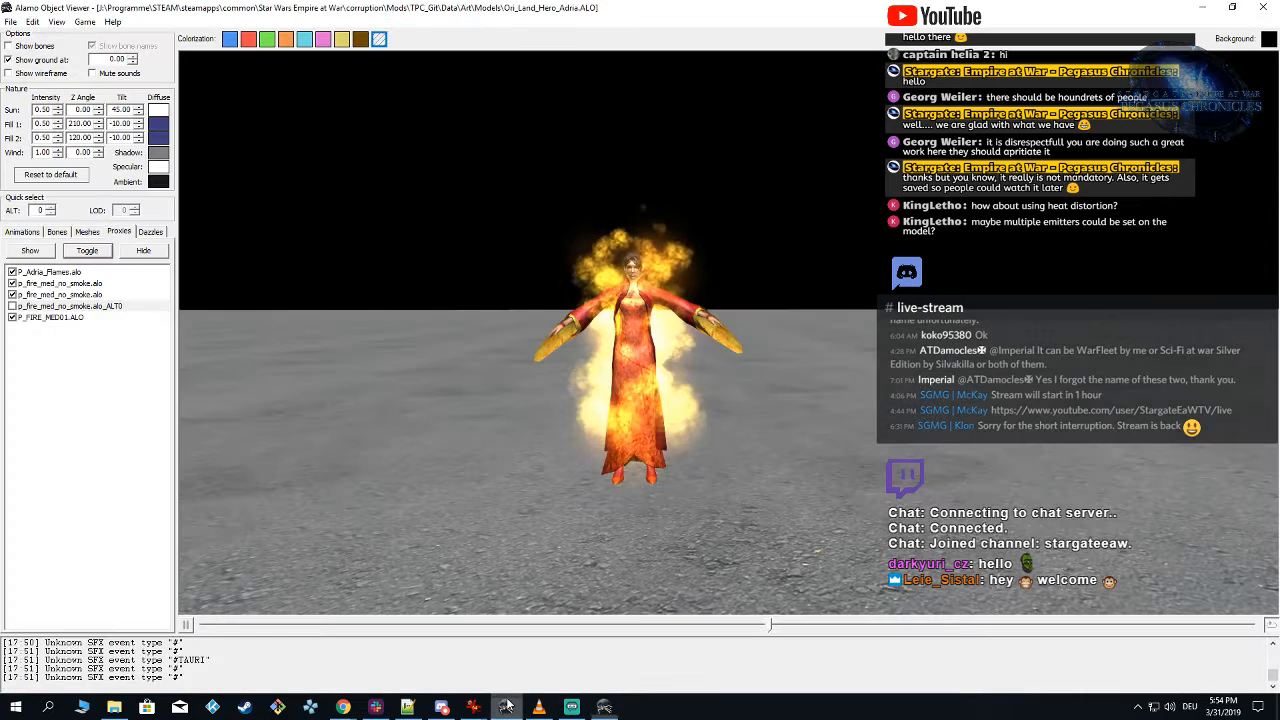
# Step: Reload the TPC_Git mod for Forces of Corruption and inspect the updated flames and glow around the Adria model from different angles
pyautogui.click(85, 21)
pyautogui.moveTo(200, 51)
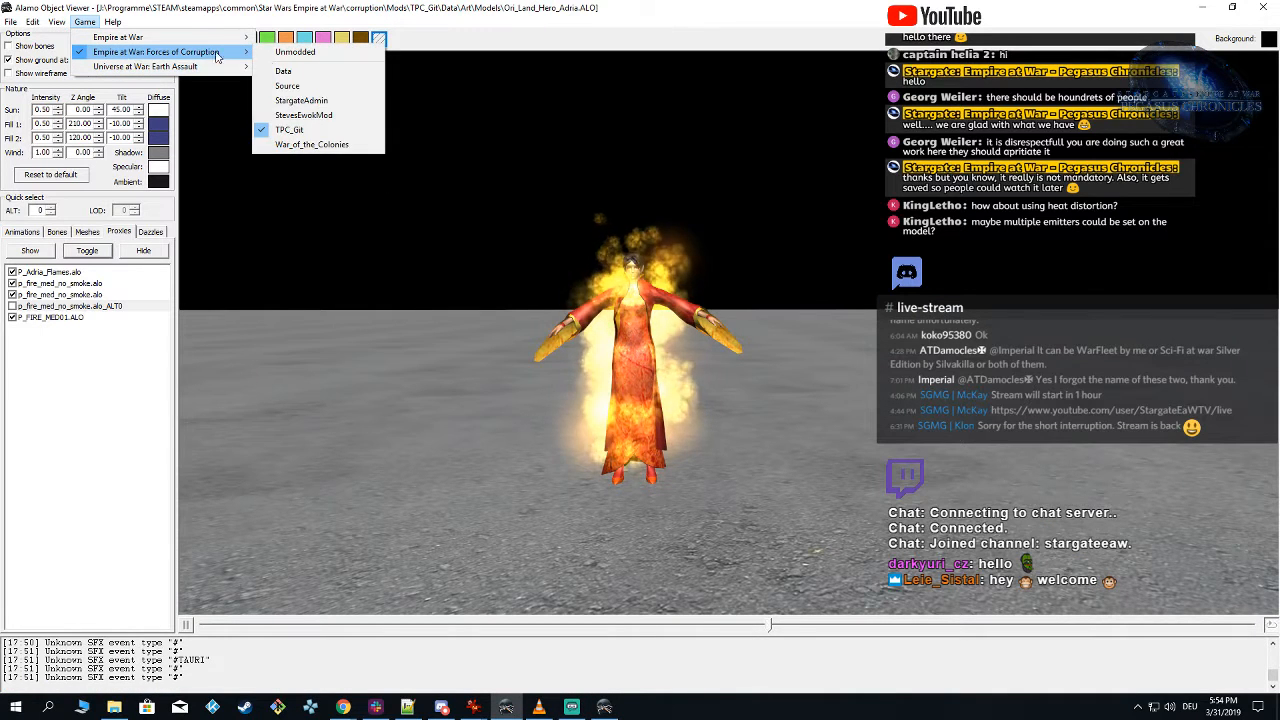
pyautogui.click(322, 131)
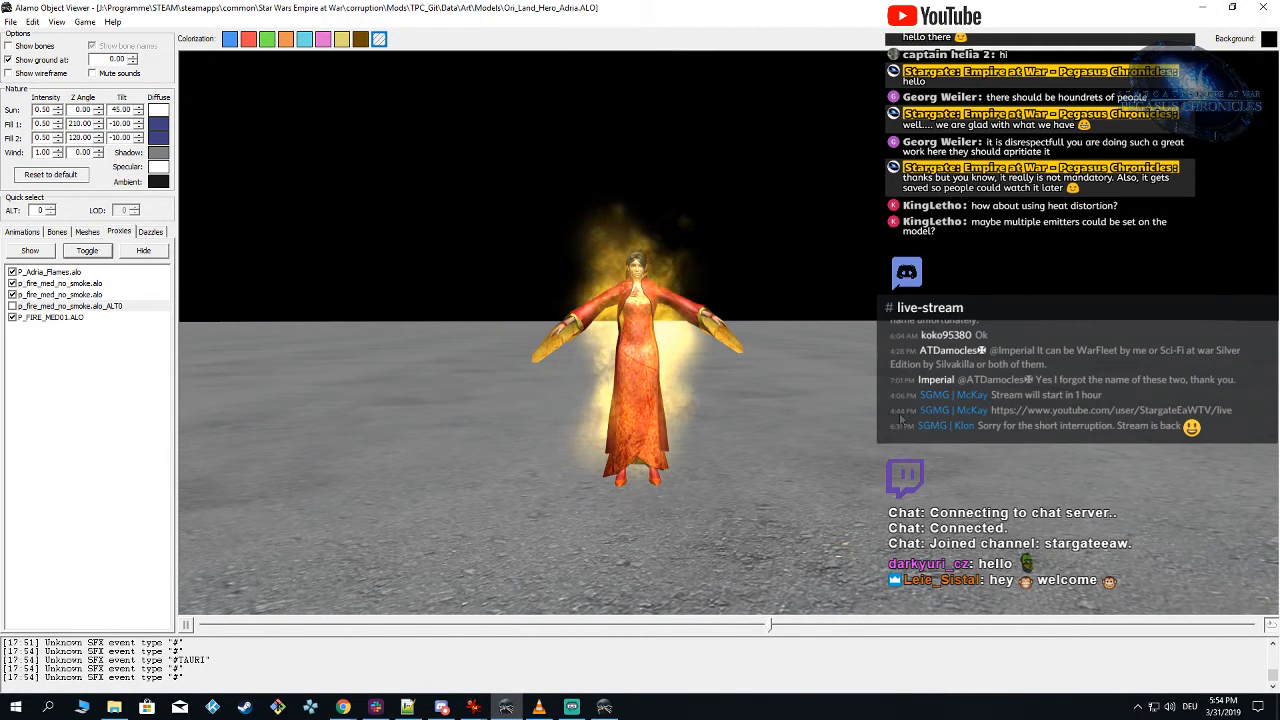
pyautogui.moveTo(899, 415)
pyautogui.mouseDown()
pyautogui.moveTo(861, 392)
pyautogui.moveTo(831, 403)
pyautogui.moveTo(905, 415)
pyautogui.mouseUp()
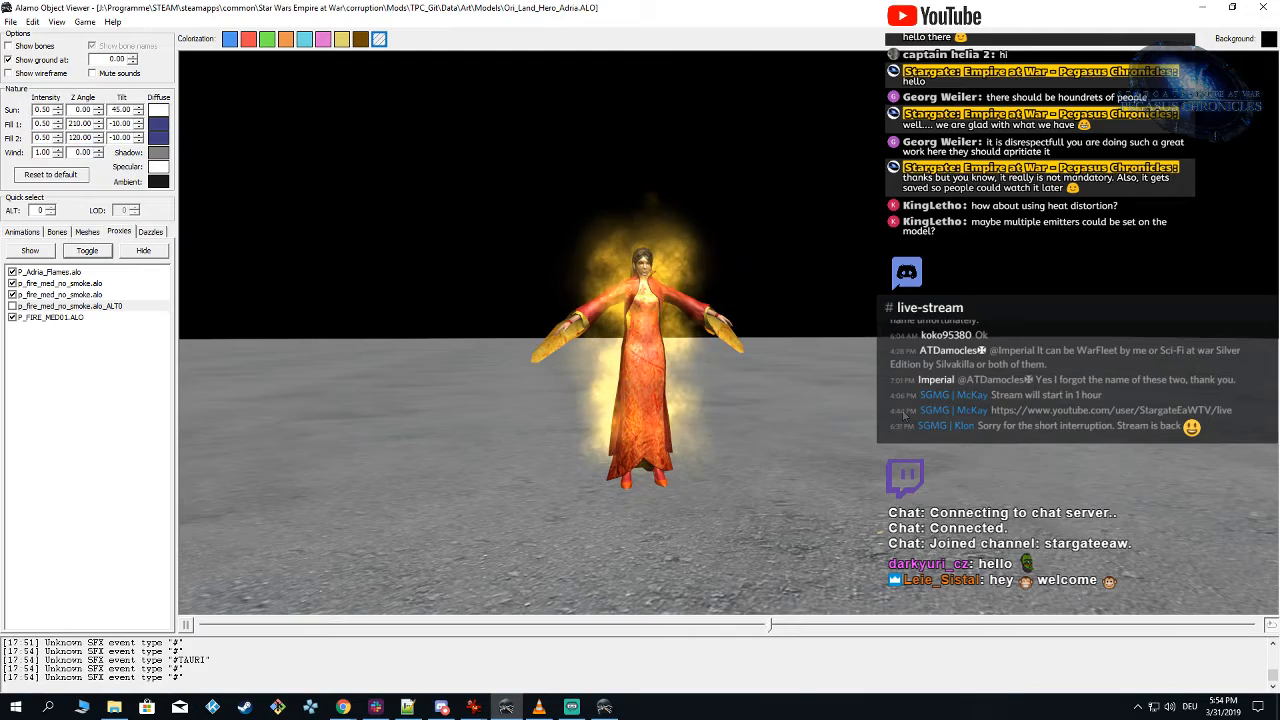
pyautogui.moveTo(876, 413); pyautogui.dragTo(897, 396)
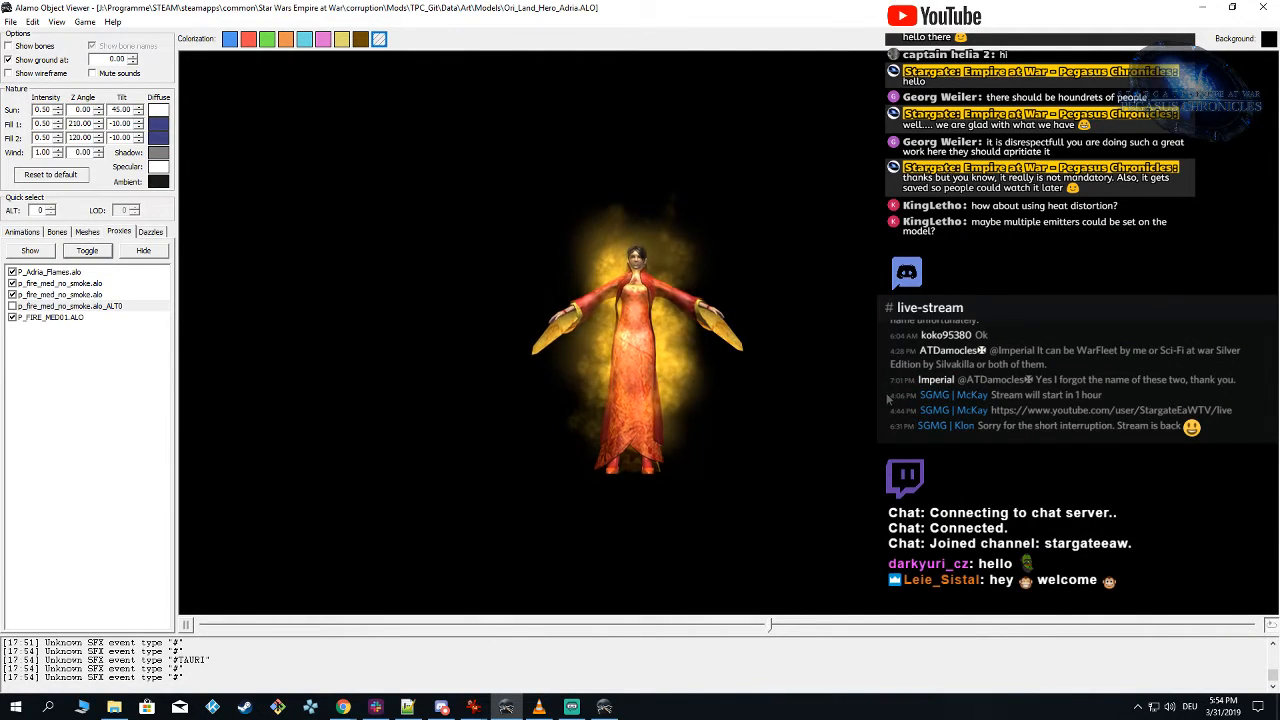
pyautogui.moveTo(890, 397); pyautogui.dragTo(887, 402)
# Step: In Particle Editor, hide the Glow emitter and set the Flames emitter's initial speed cylinder height to 10, after trying 6
pyautogui.click(604, 707)
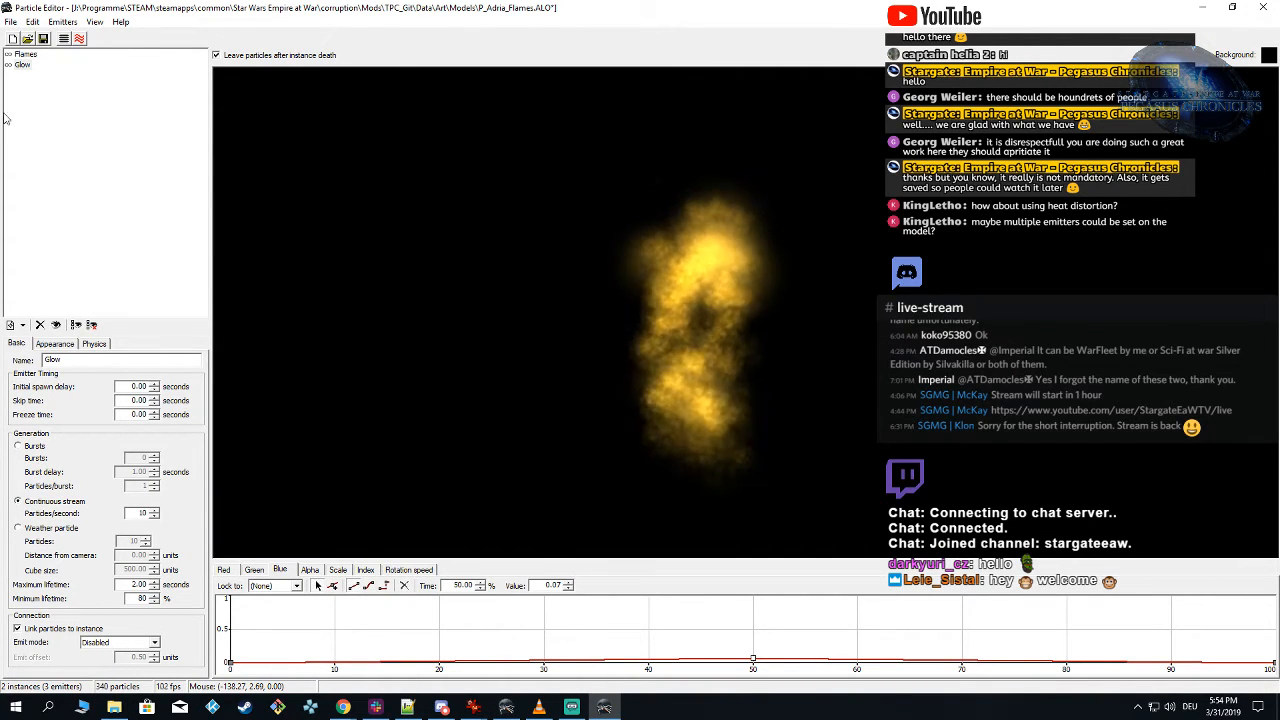
pyautogui.click(14, 64)
pyautogui.click(25, 54)
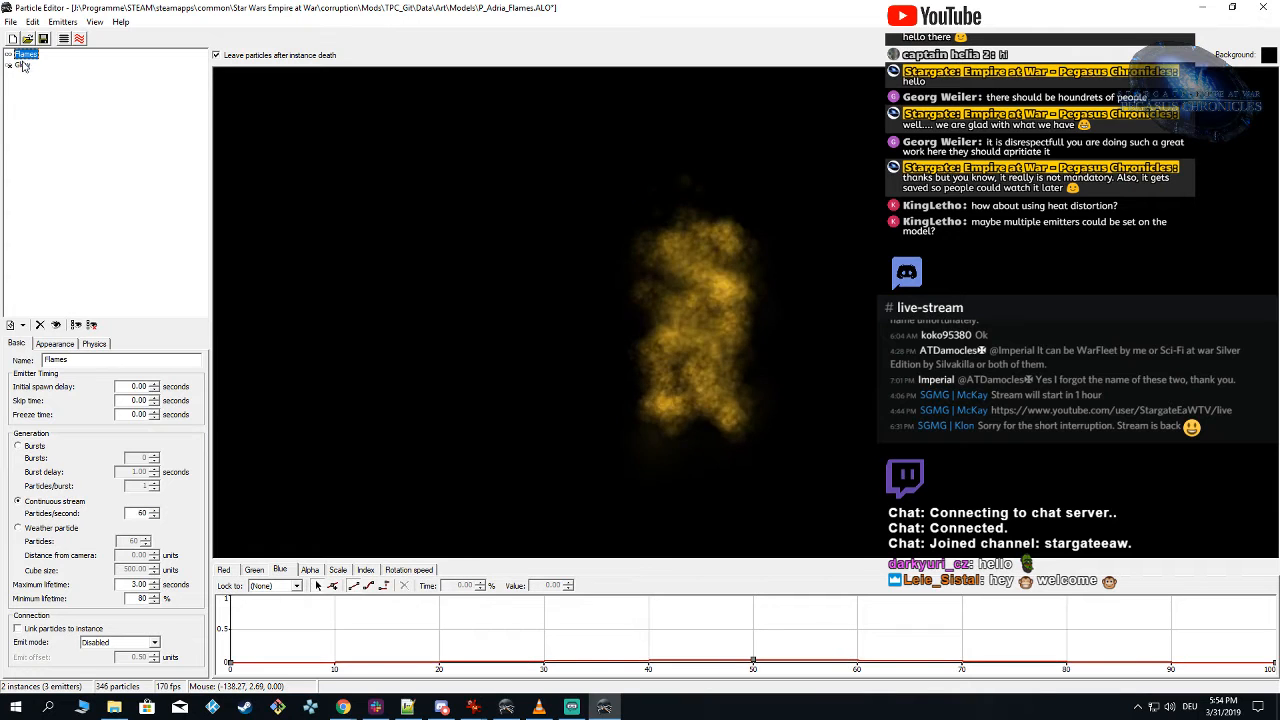
pyautogui.click(94, 343)
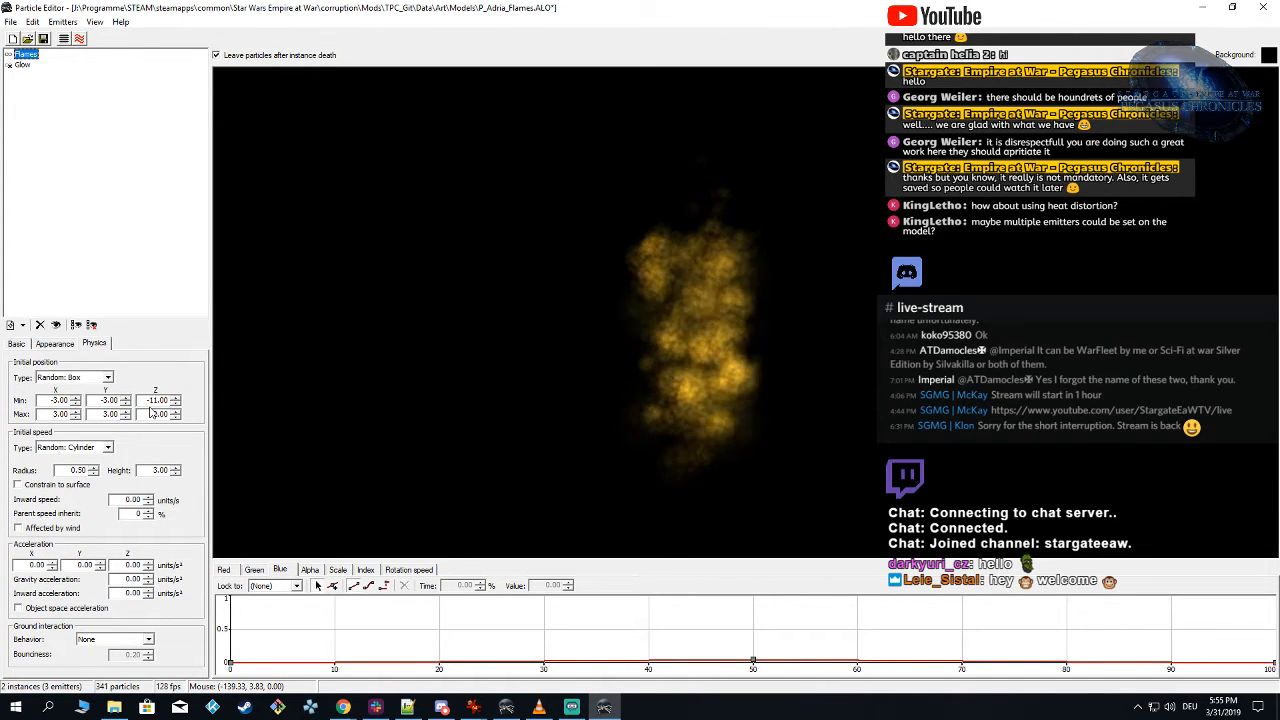
pyautogui.moveTo(152, 470); pyautogui.dragTo(186, 473)
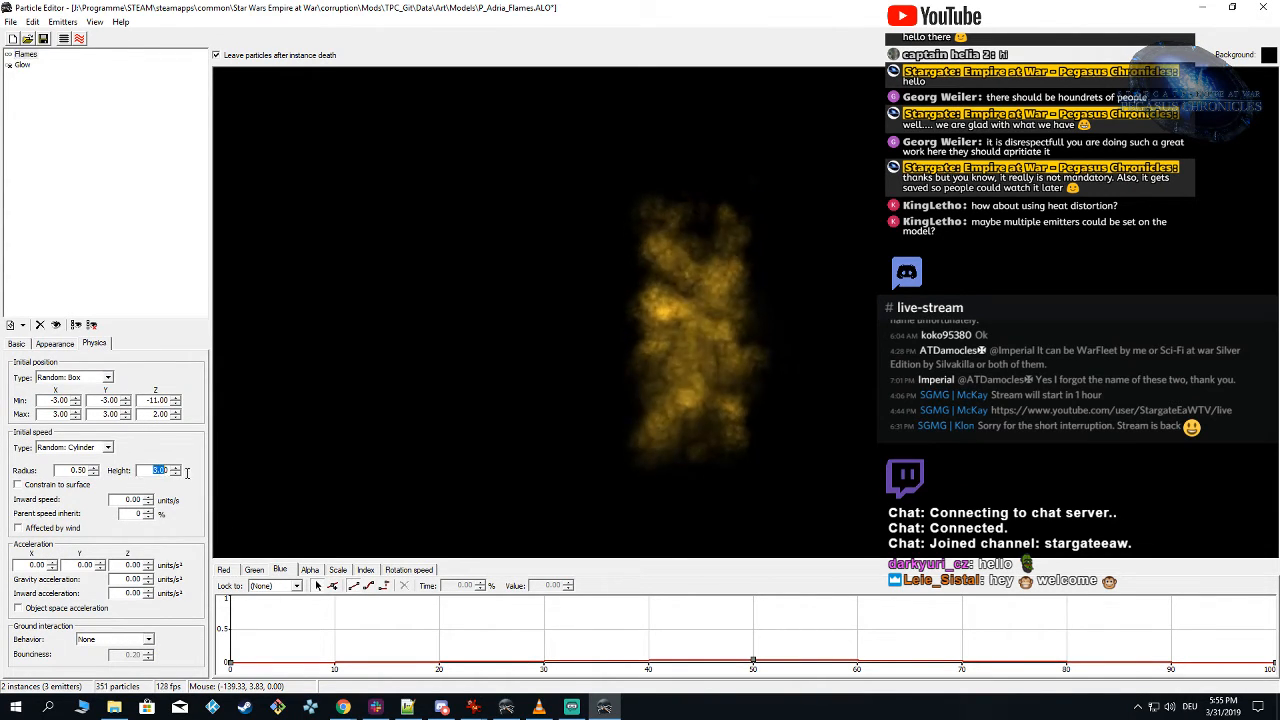
pyautogui.write('6')
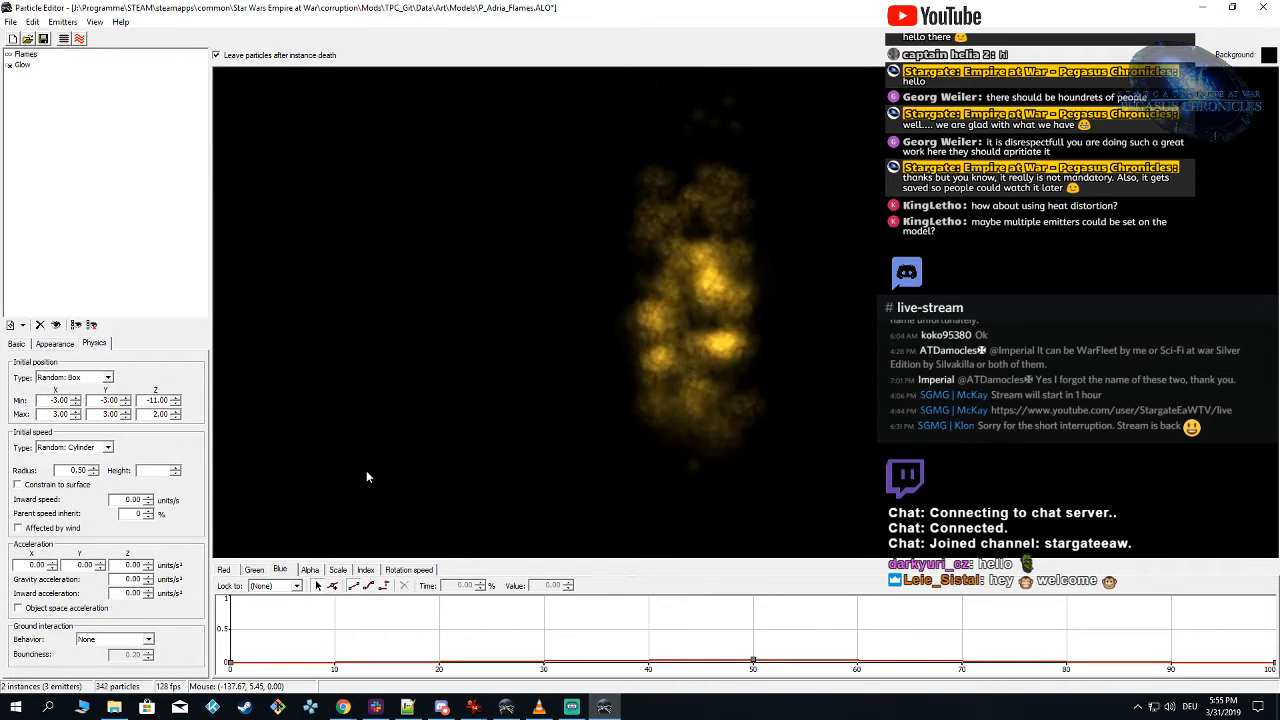
pyautogui.press('BackSpace')
pyautogui.write('10')
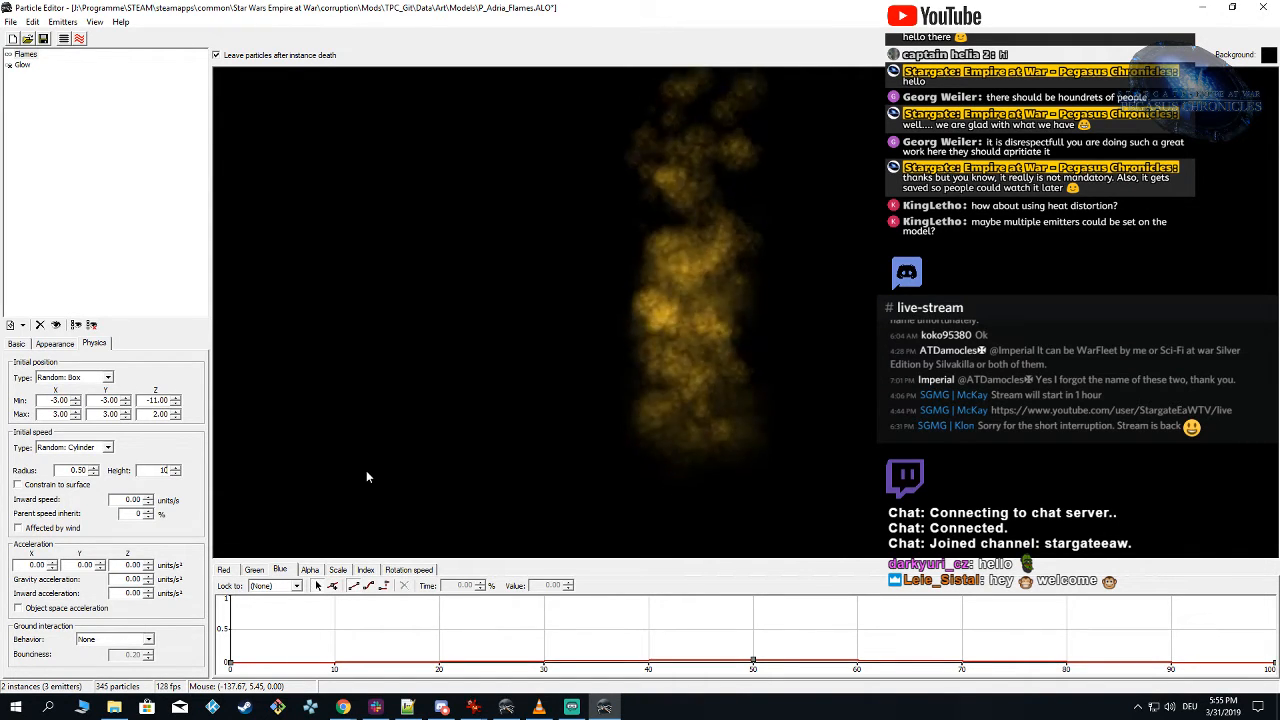
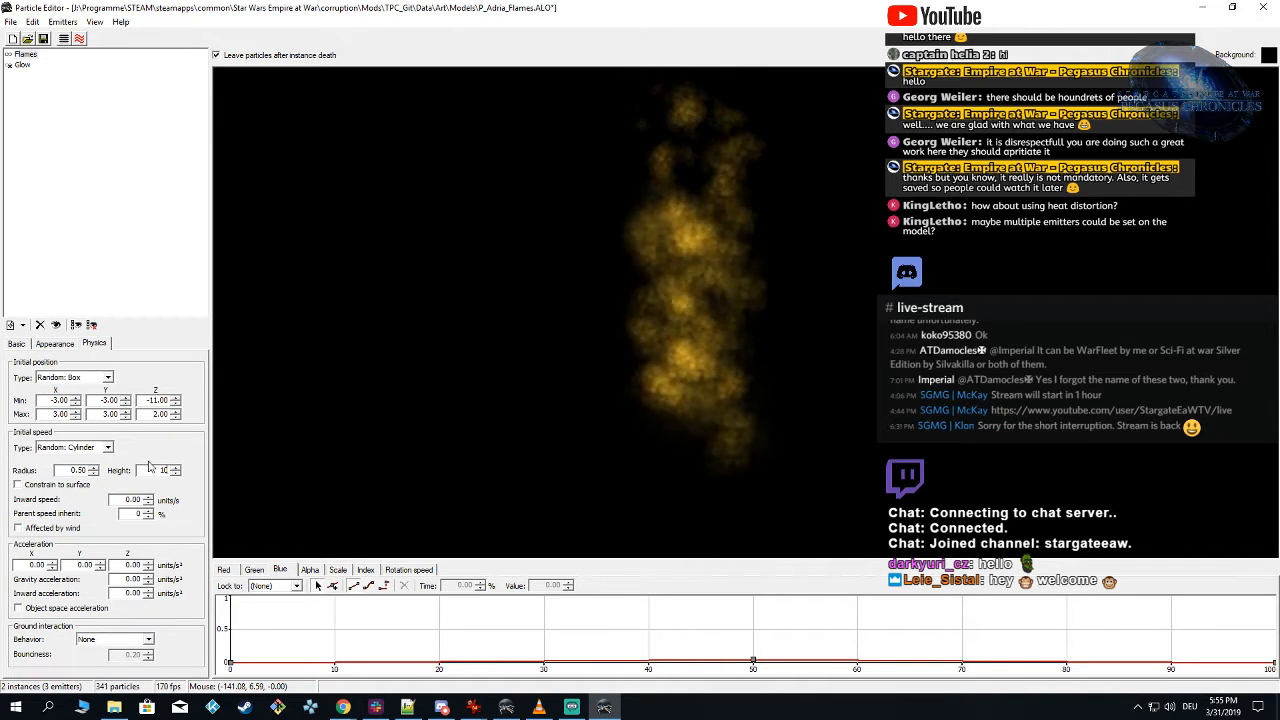
# Step: Try a Random: Box initial speed for the Flames emitter, with X and Y from -5 to 5 and Z at 100, before restoring Random: Cylinder
pyautogui.click(83, 450)
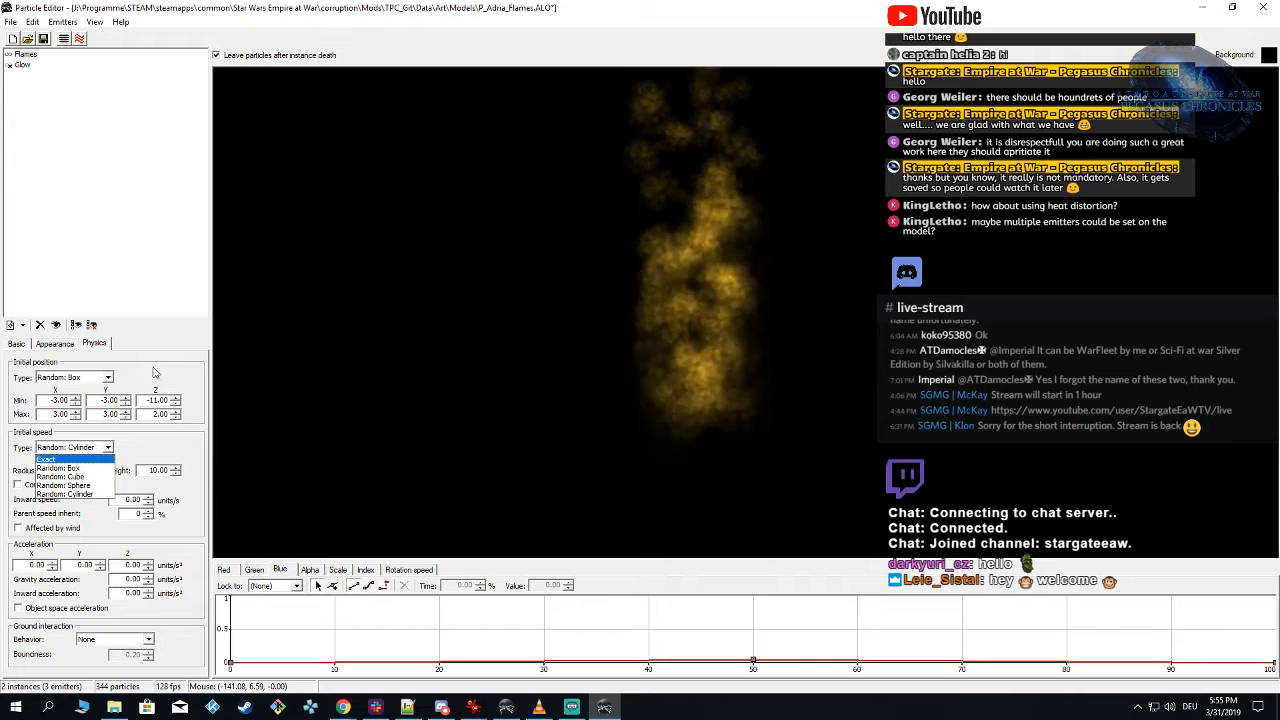
pyautogui.click(87, 469)
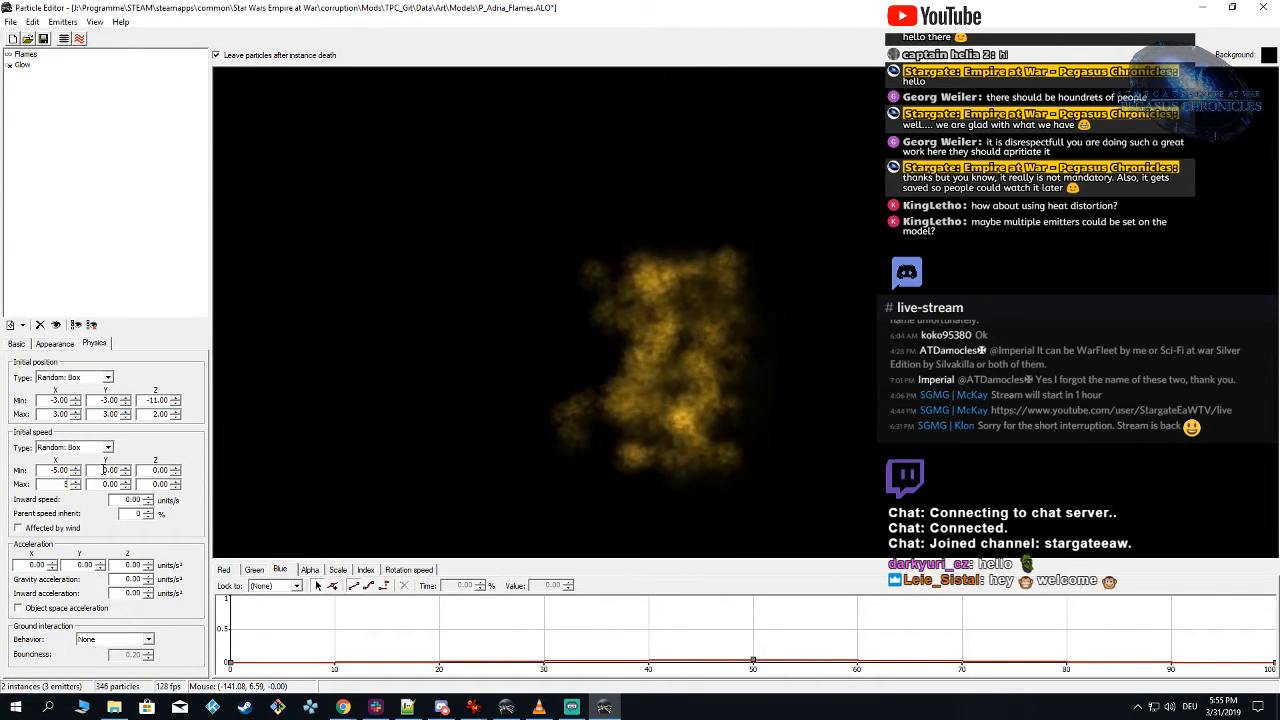
pyautogui.write('-5')
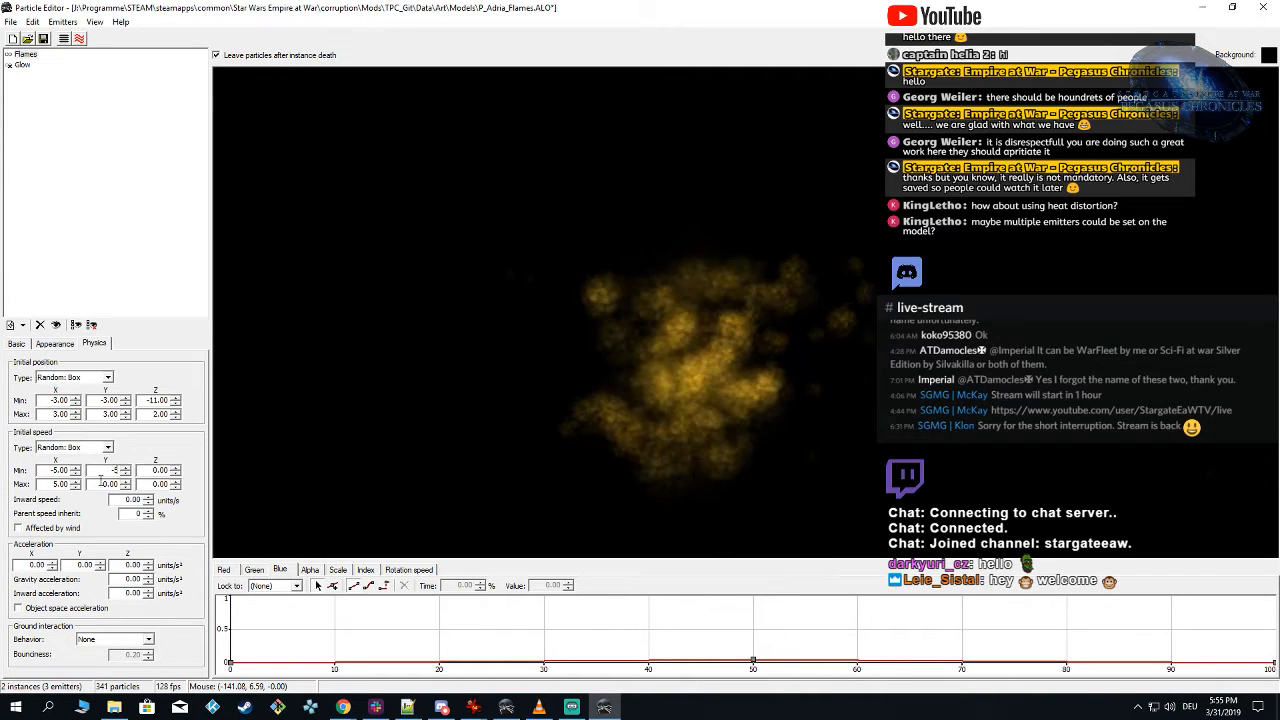
pyautogui.click(57, 471)
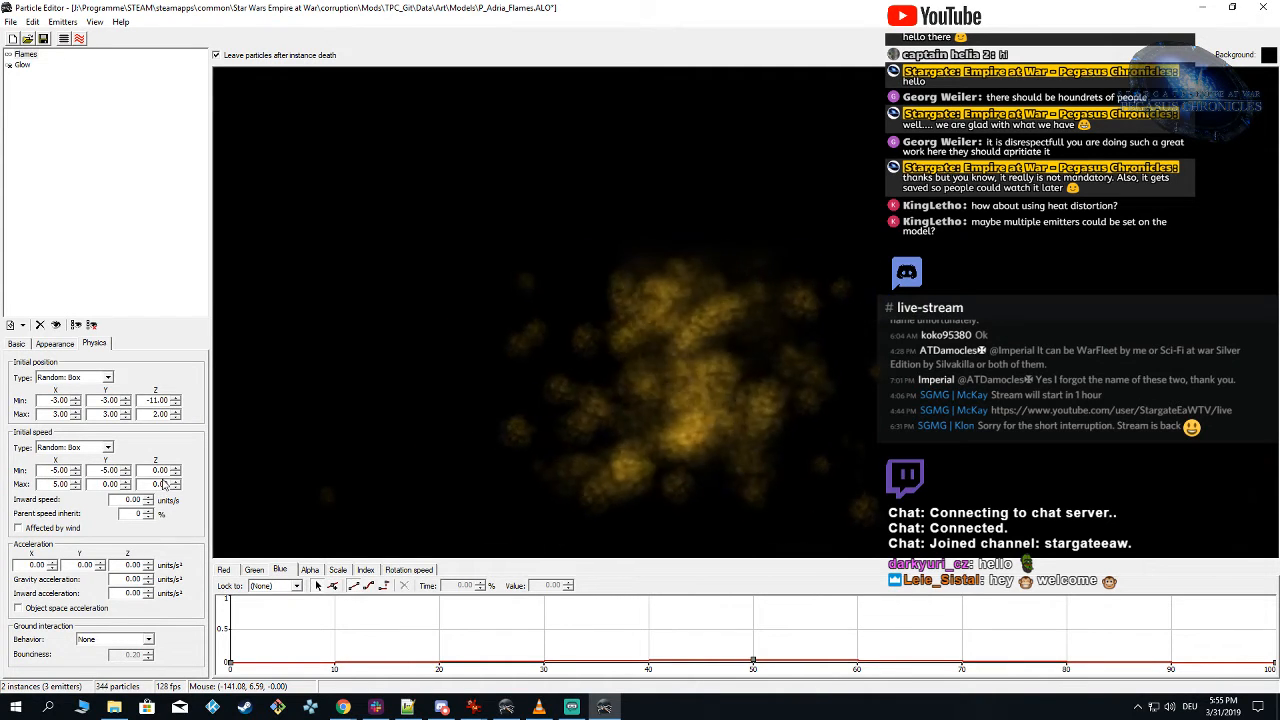
pyautogui.moveTo(99, 485); pyautogui.dragTo(213, 472)
pyautogui.write('5')
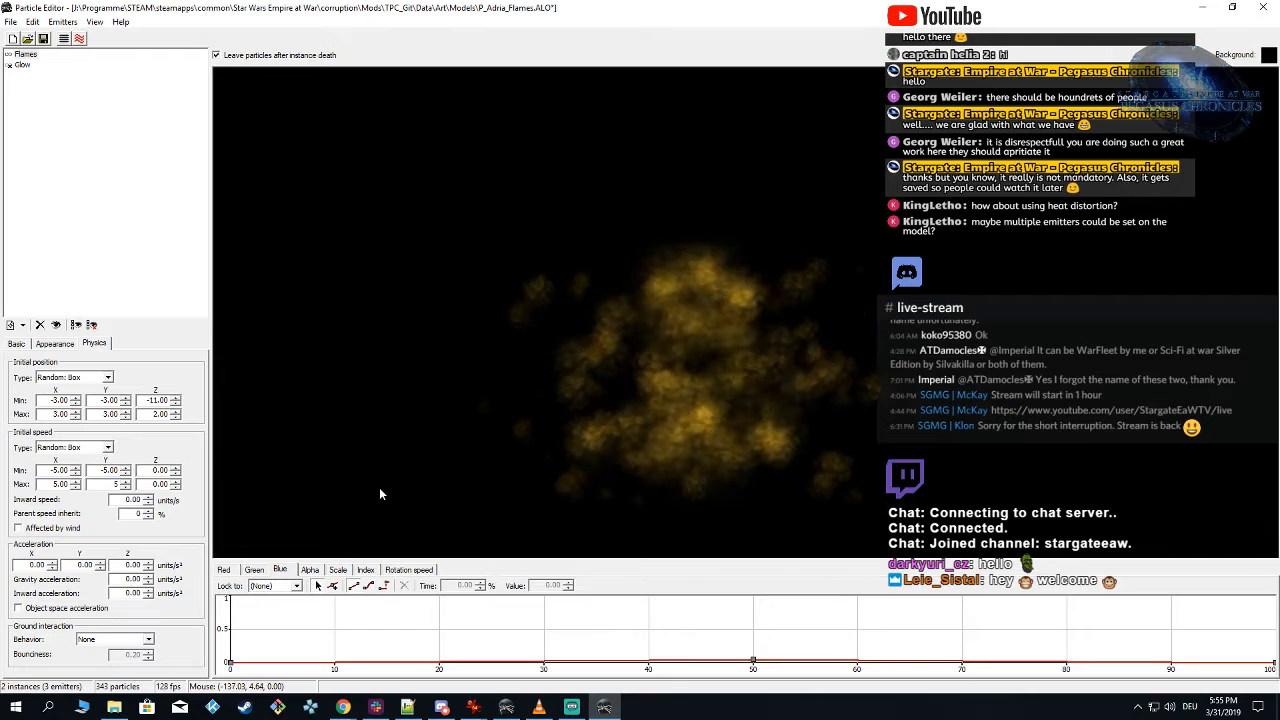
pyautogui.press('Tab')
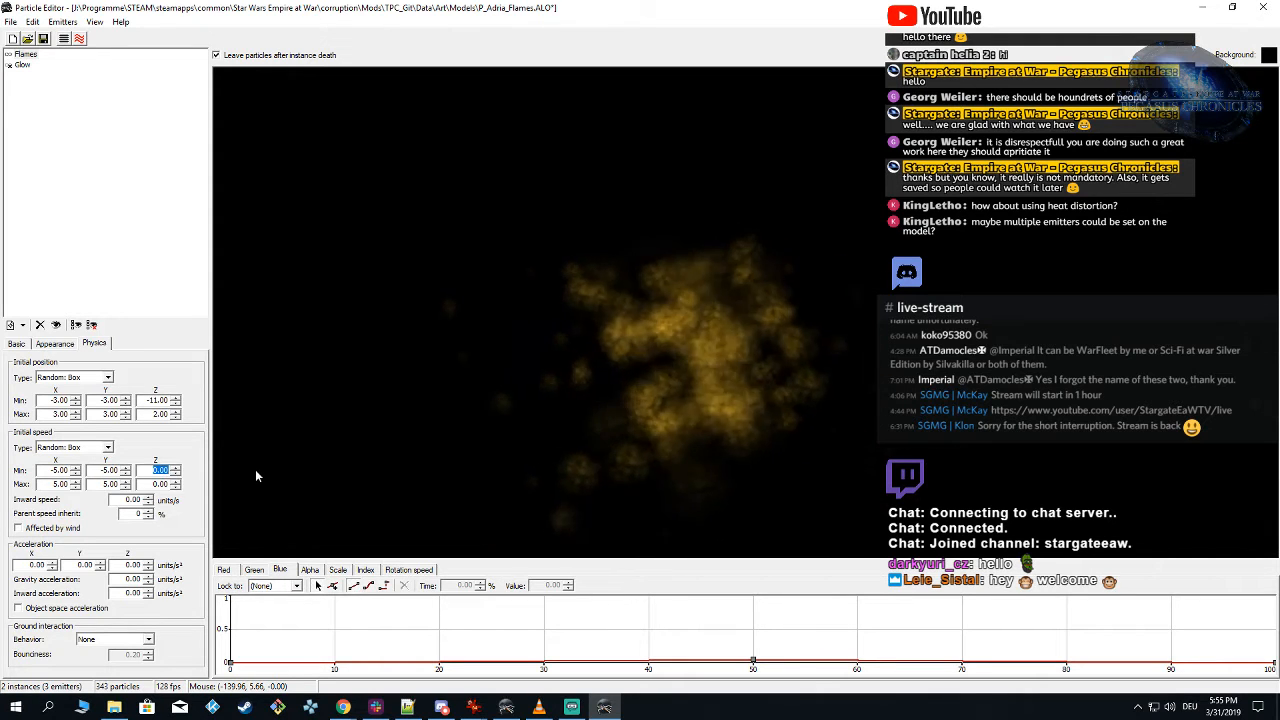
pyautogui.write('100')
pyautogui.press('Tab')
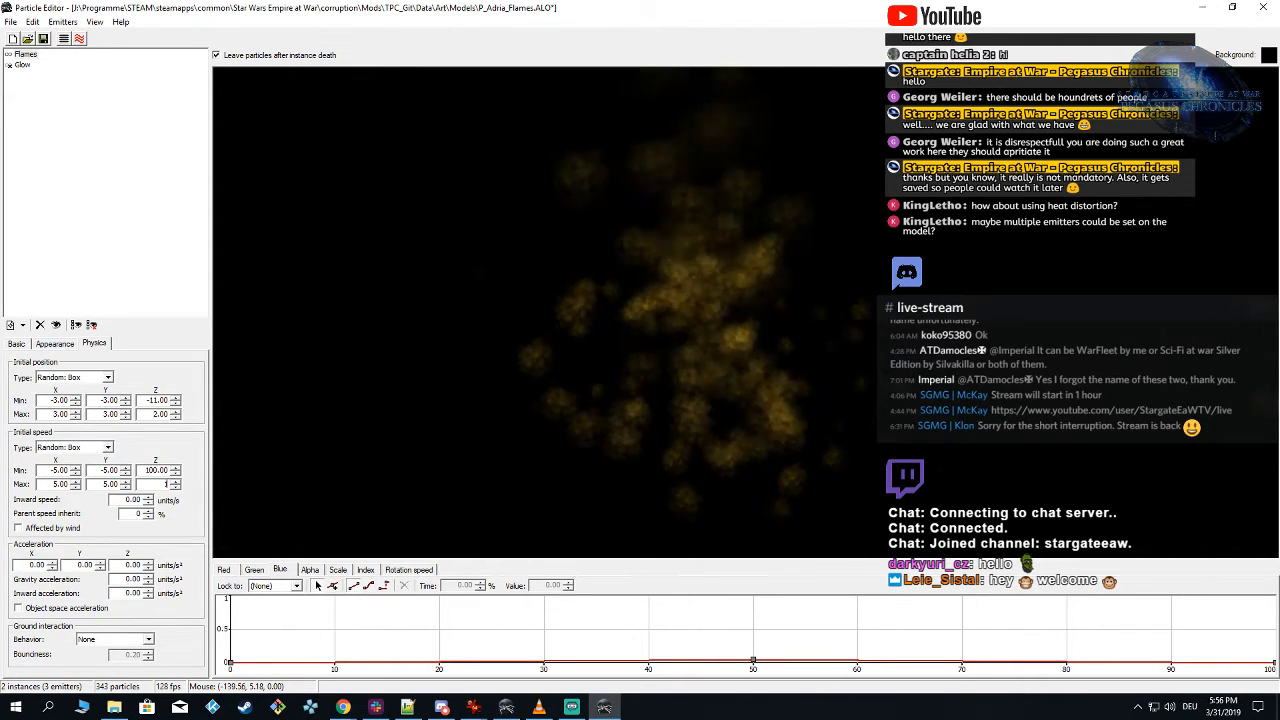
pyautogui.write('100')
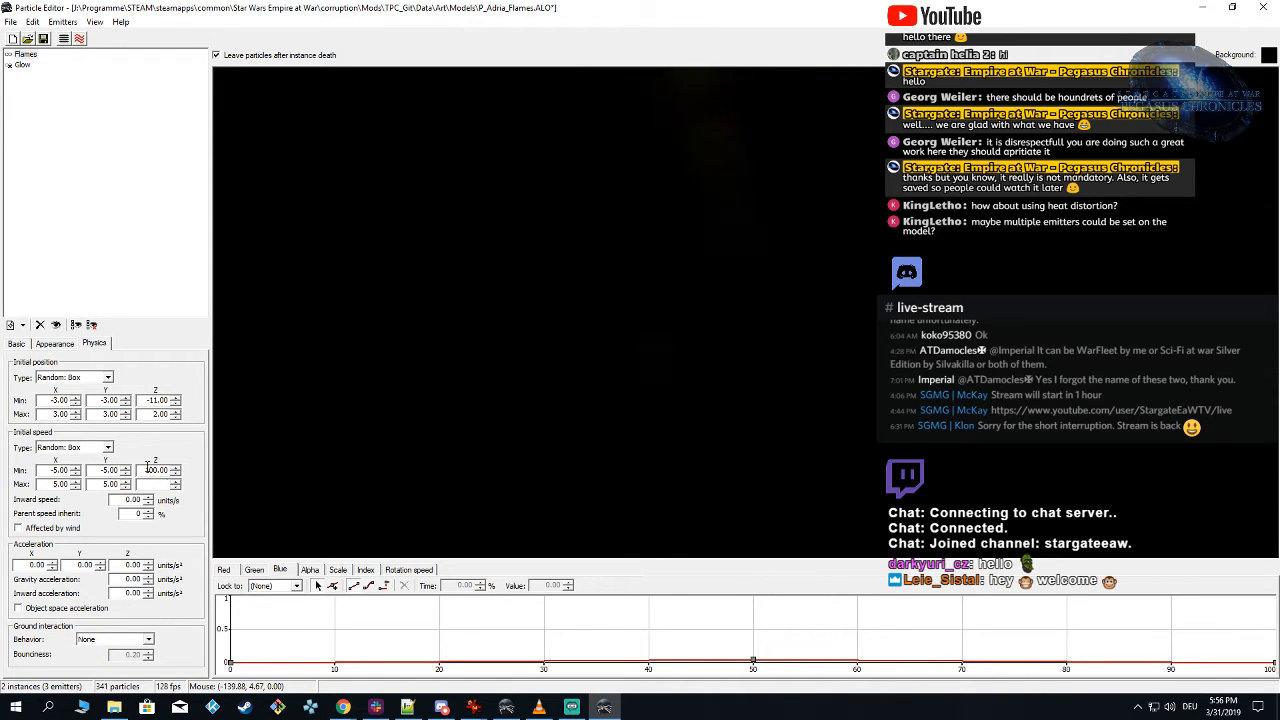
pyautogui.click(88, 449)
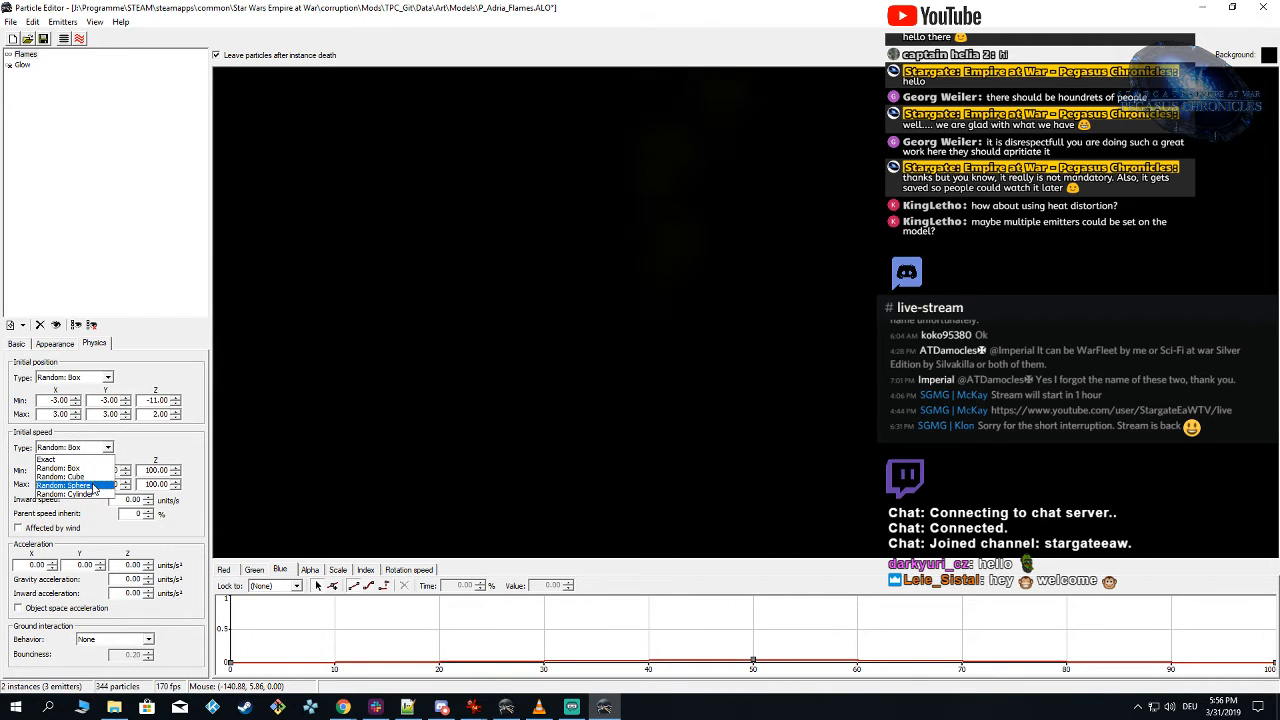
pyautogui.click(96, 494)
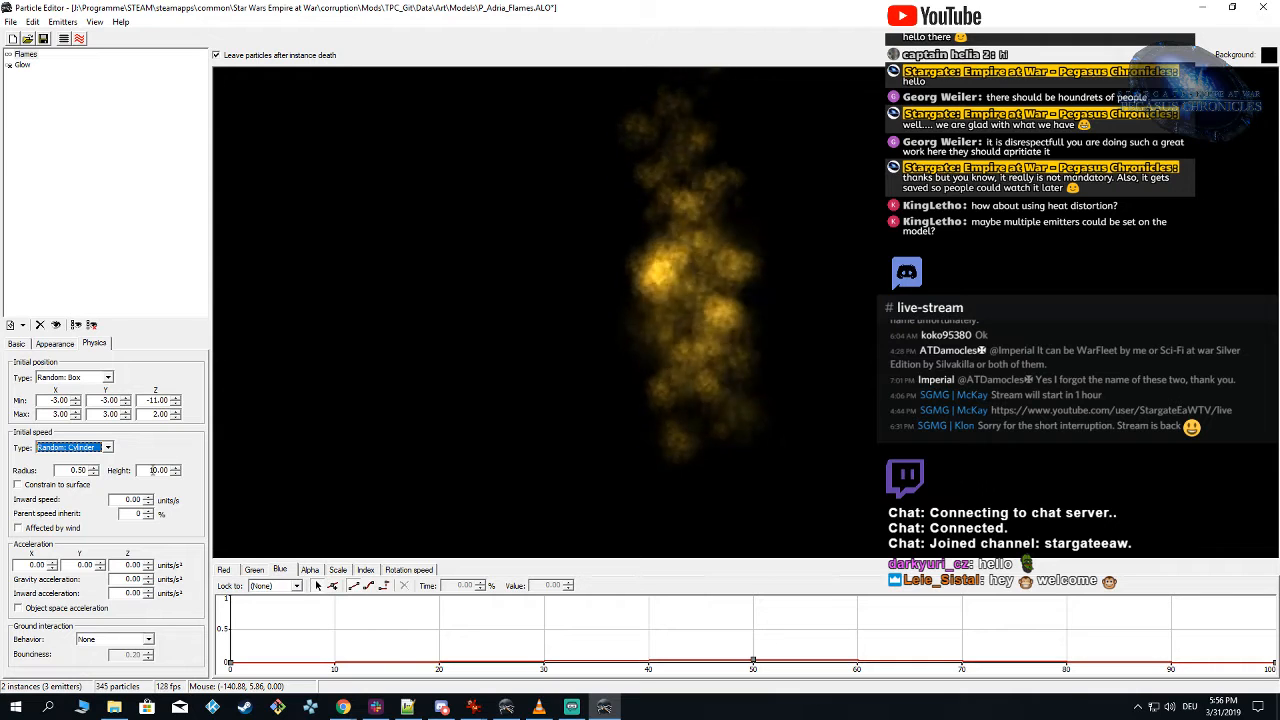
# Step: Set the Flames emitter's maximum lifetime to 1.5 seconds, save the particle and return to Alamo Object Viewer
pyautogui.click(17, 343)
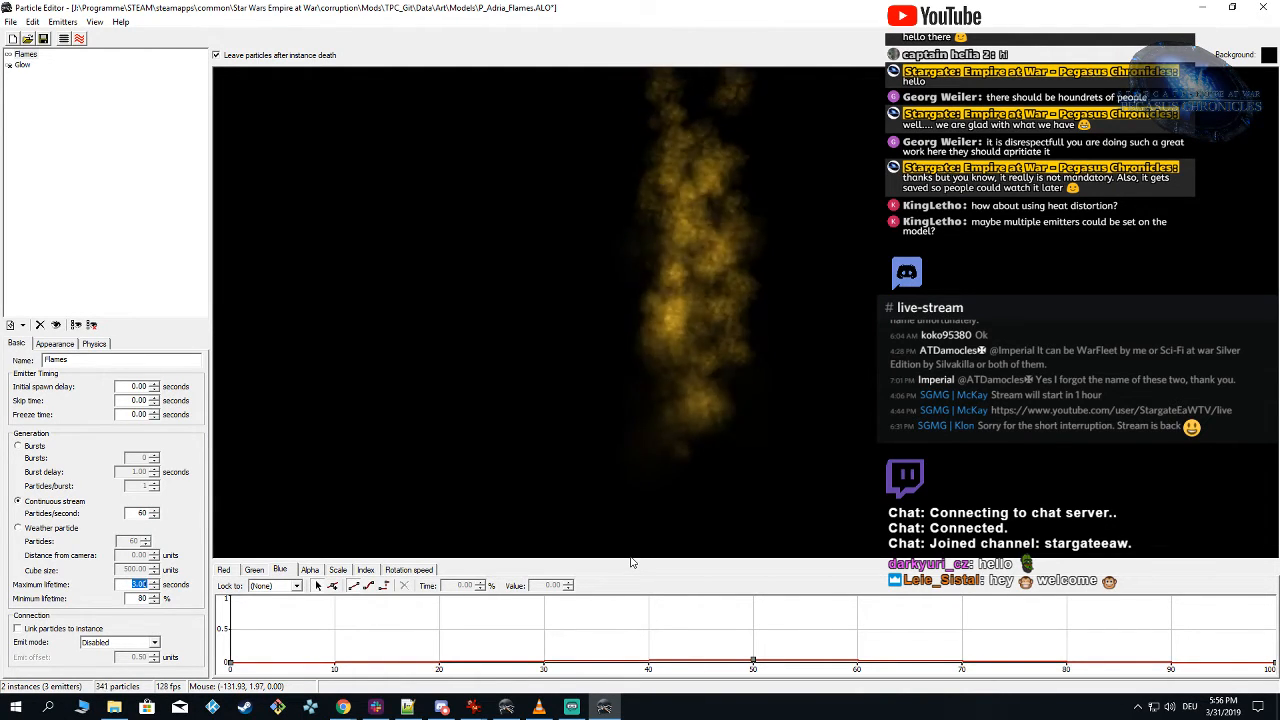
pyautogui.write('1')
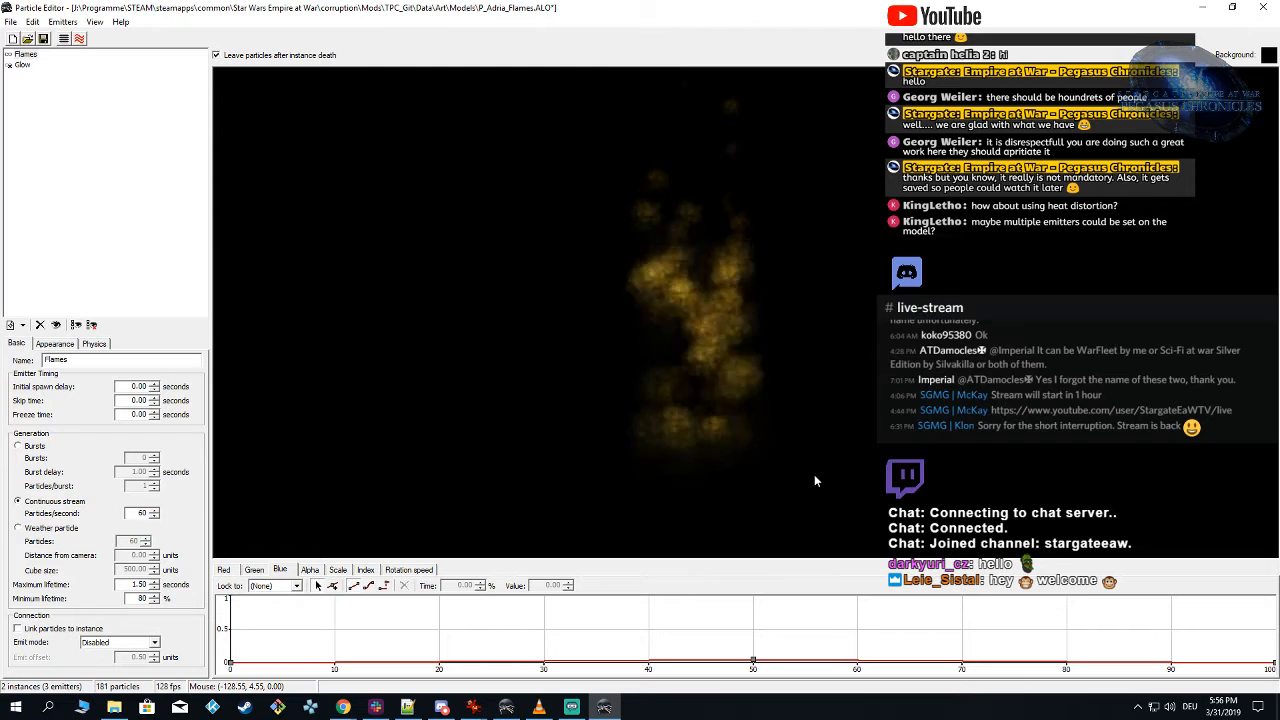
pyautogui.click(43, 42)
pyautogui.click(508, 708)
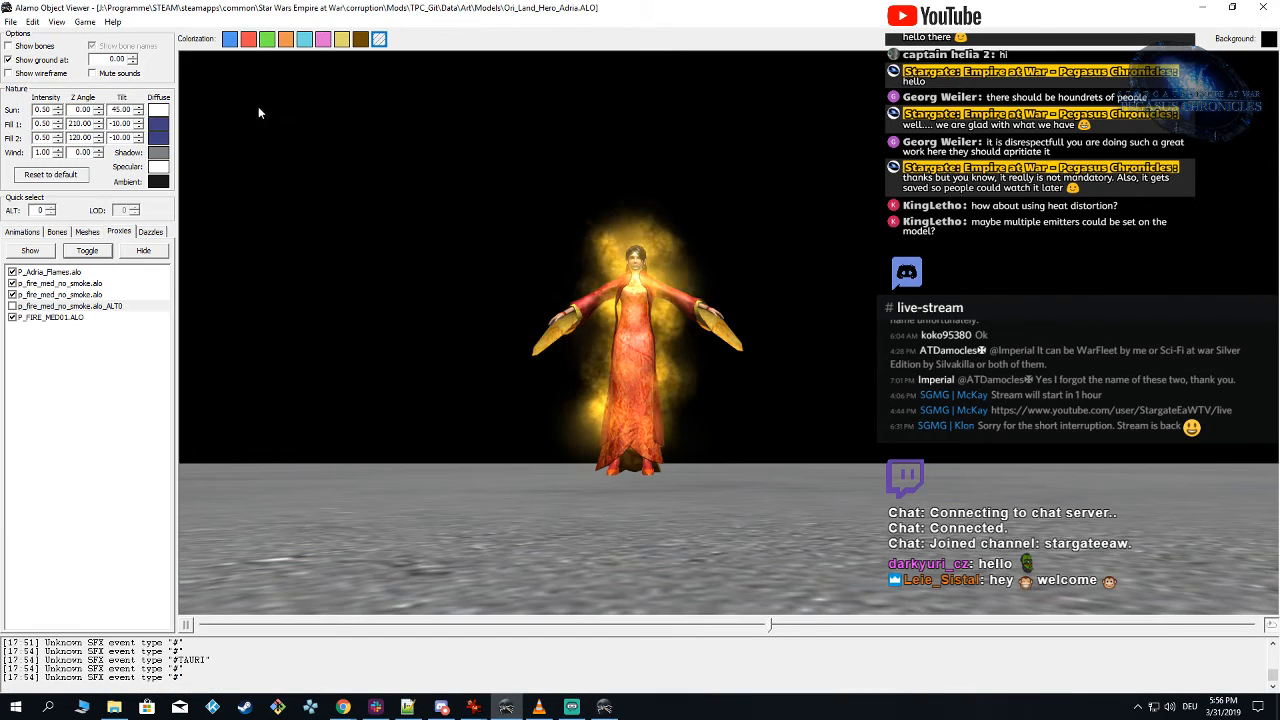
# Step: Reload the TPC_Git mod for Forces of Corruption and inspect the shorter-lived flames around the Adria model from different angles
pyautogui.click(85, 22)
pyautogui.moveTo(160, 52)
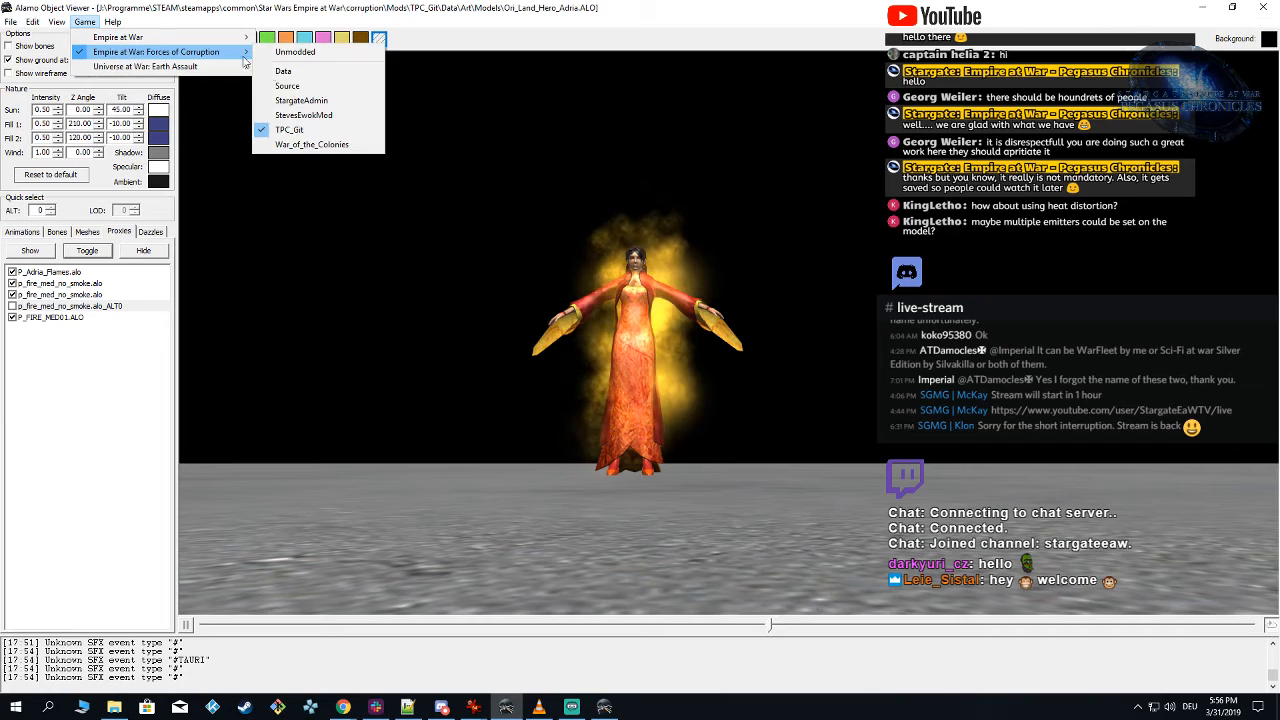
pyautogui.click(302, 130)
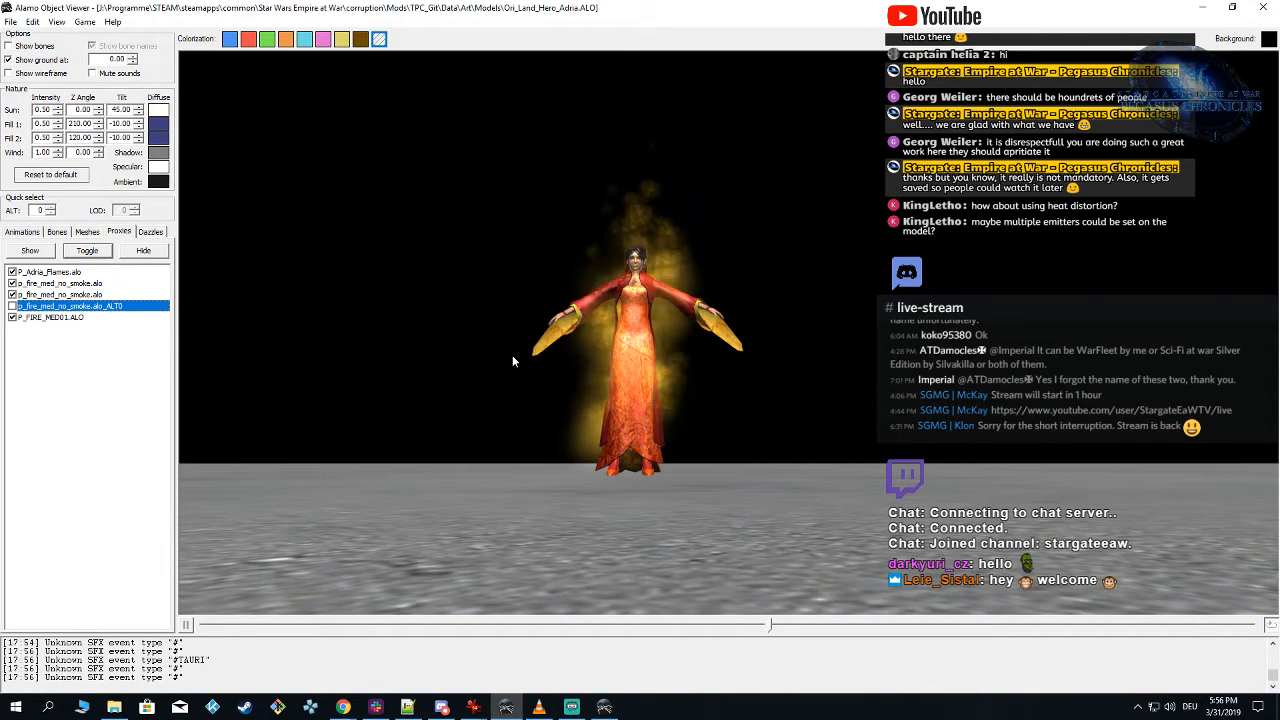
pyautogui.moveTo(512, 361); pyautogui.dragTo(526, 333)
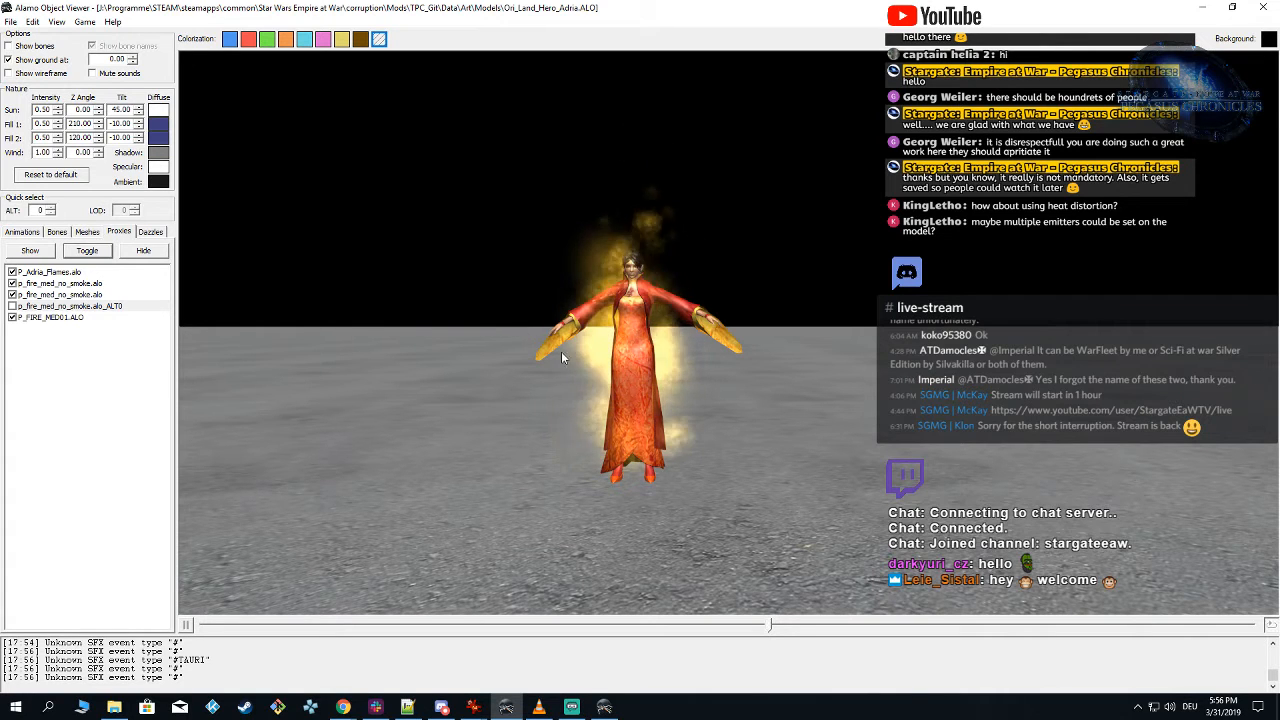
pyautogui.moveTo(760, 483); pyautogui.dragTo(771, 494)
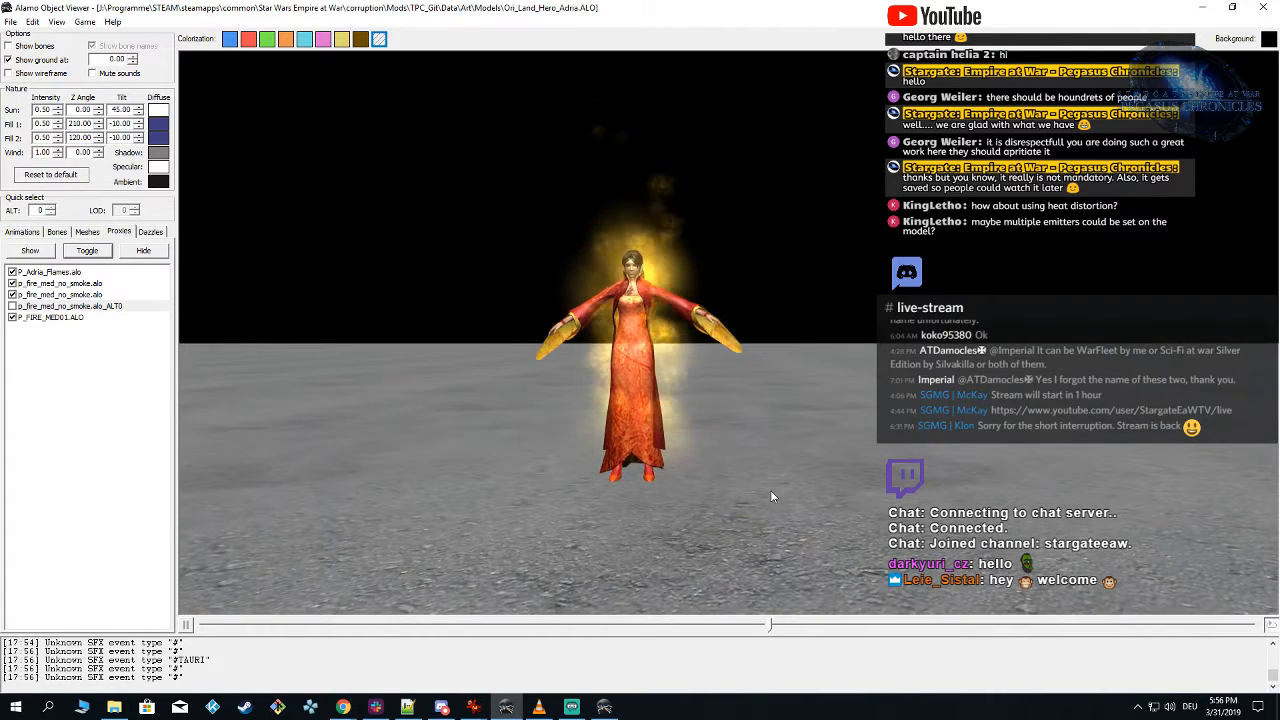
# Step: In Particle Editor, set the Glow emitter's midpoint red to 0.1, green to 0.07 and blue to 0.03
pyautogui.click(604, 706)
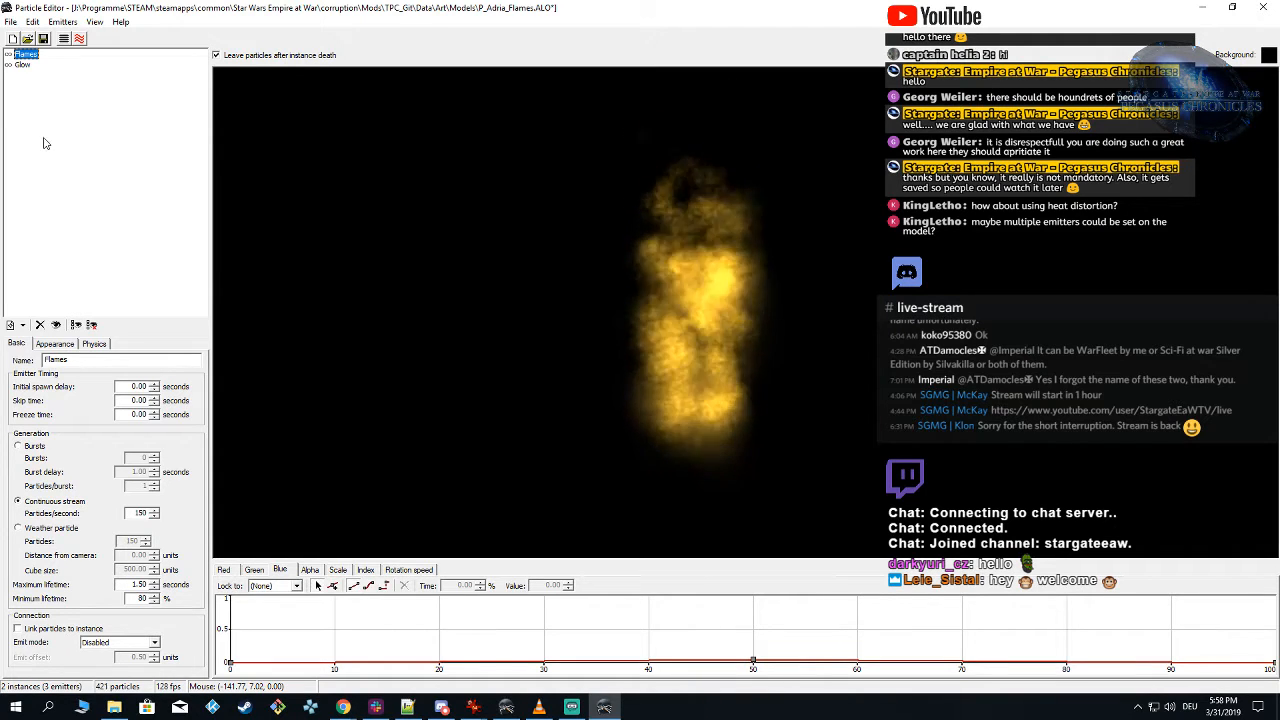
pyautogui.click(338, 570)
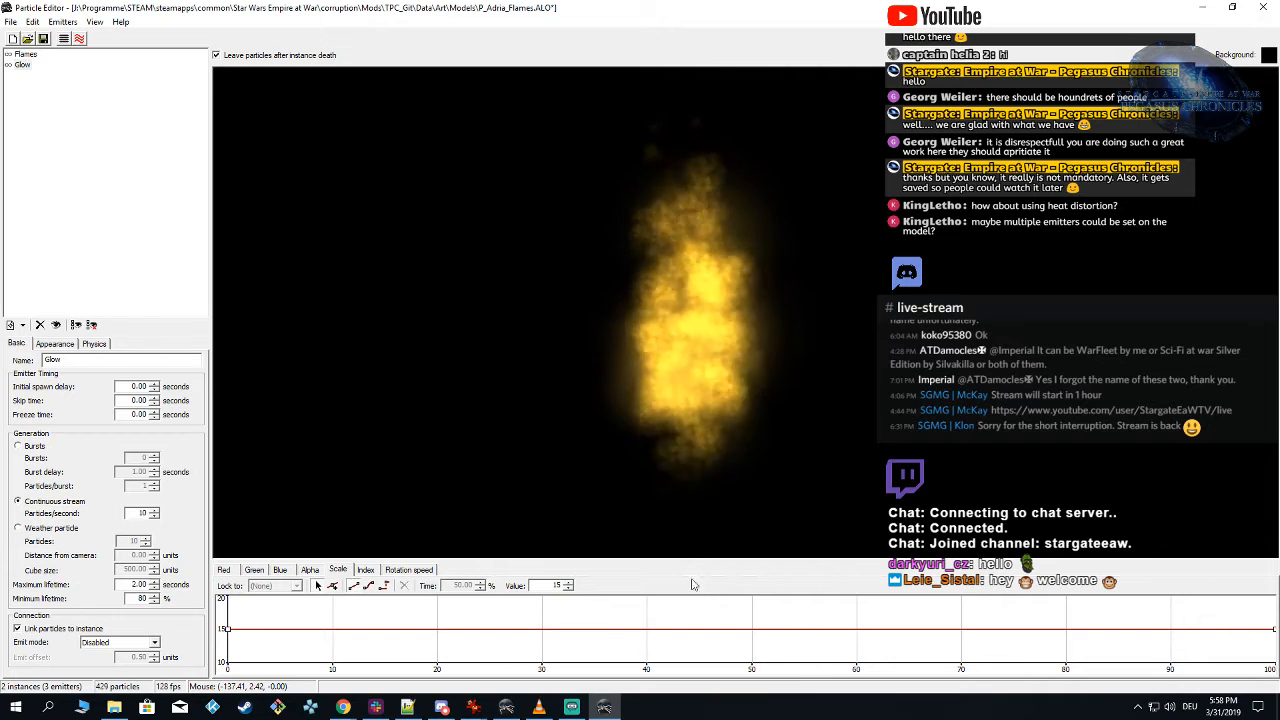
pyautogui.click(225, 571)
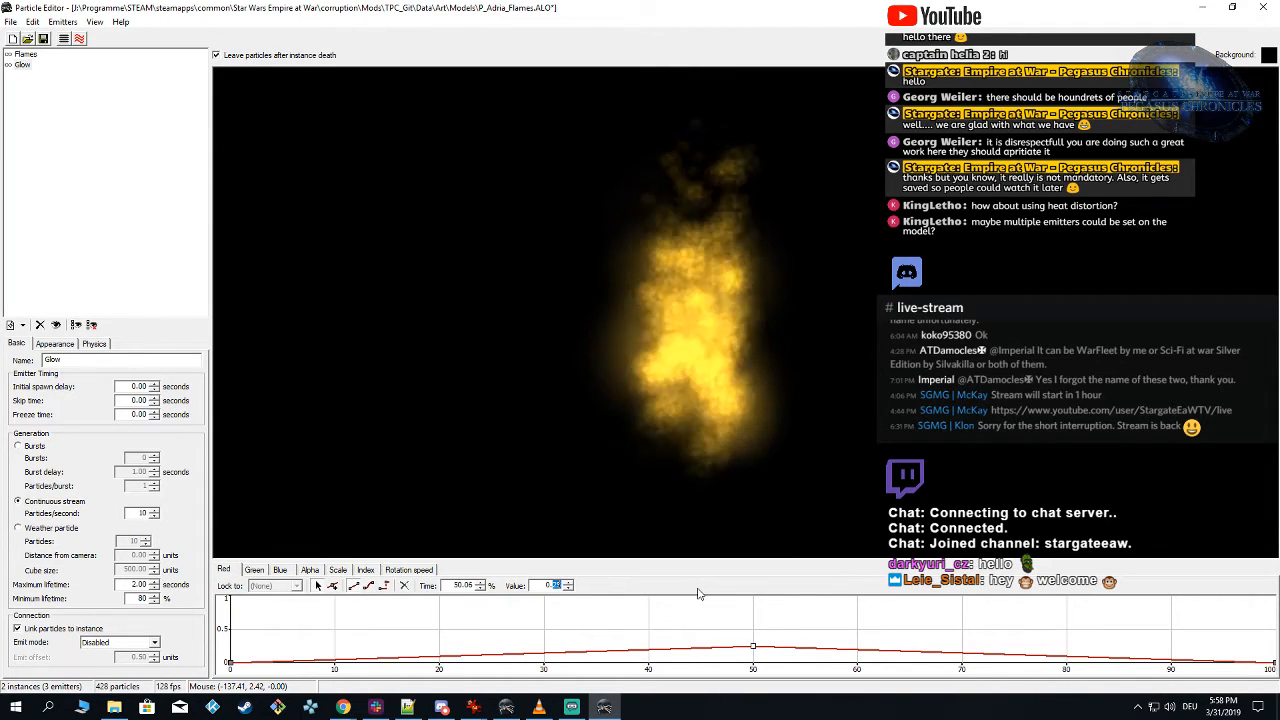
pyautogui.write('0.1')
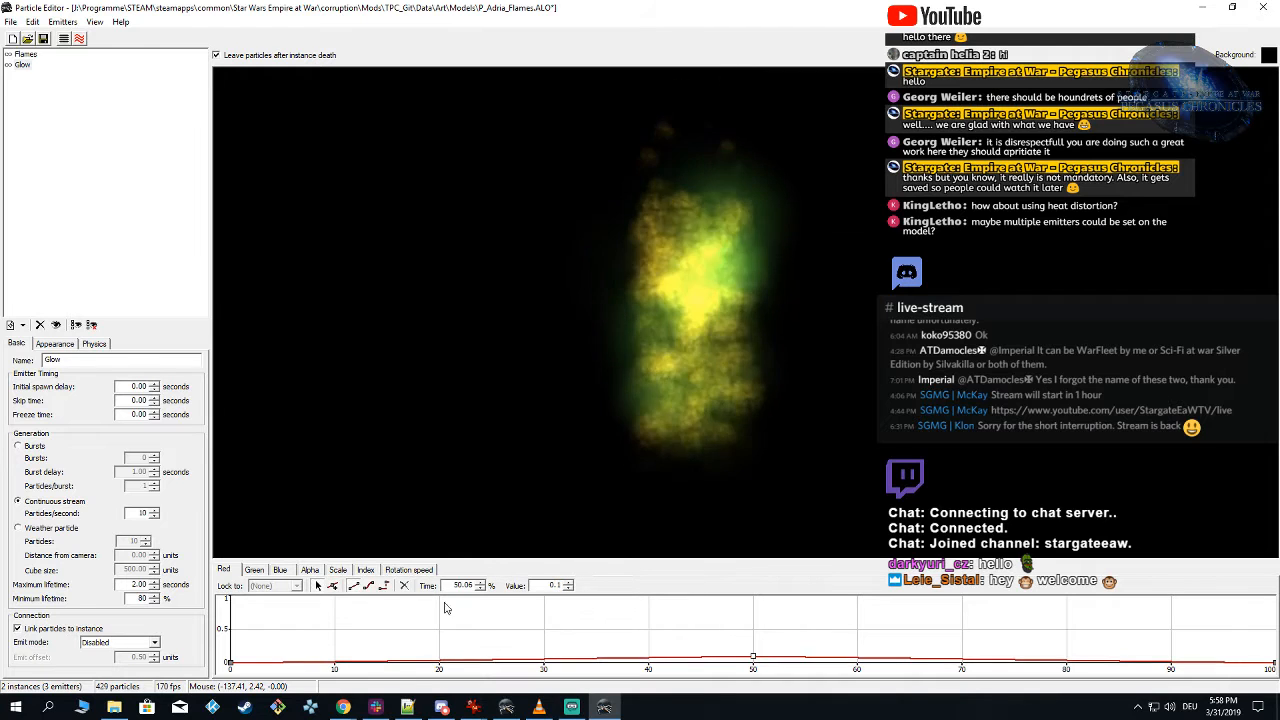
pyautogui.click(255, 571)
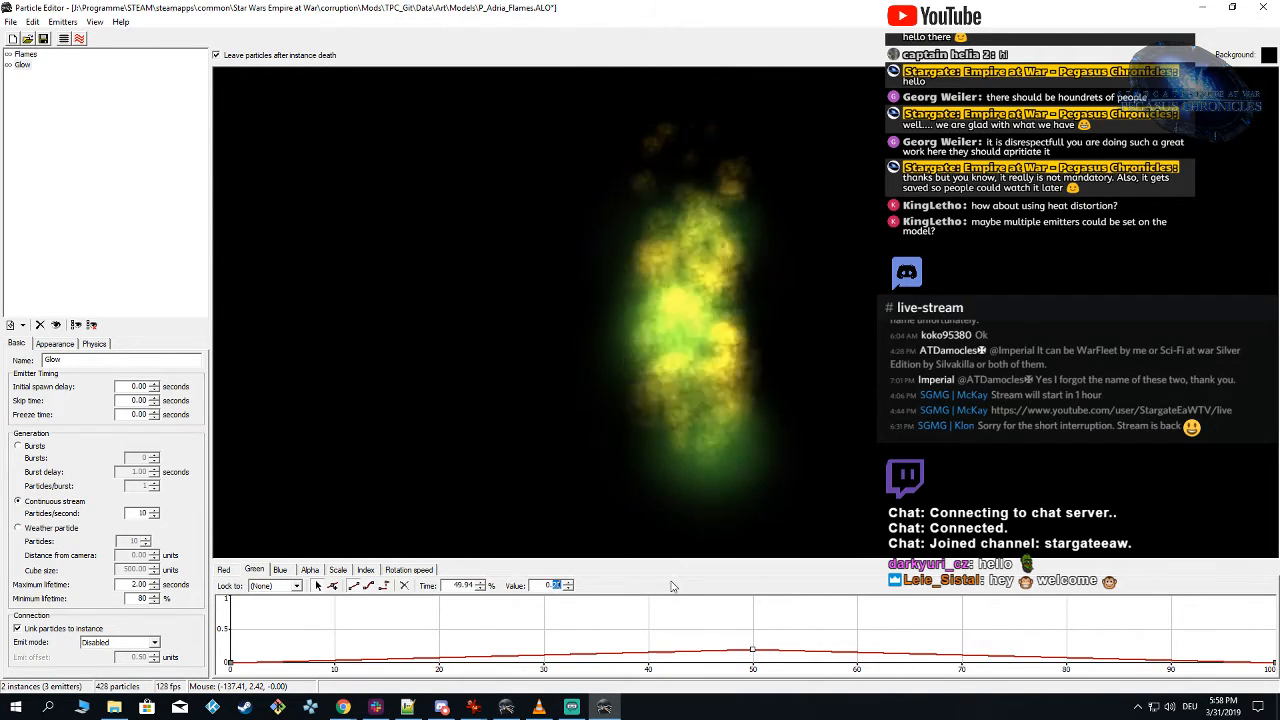
pyautogui.write('0')
pyautogui.press('Return')
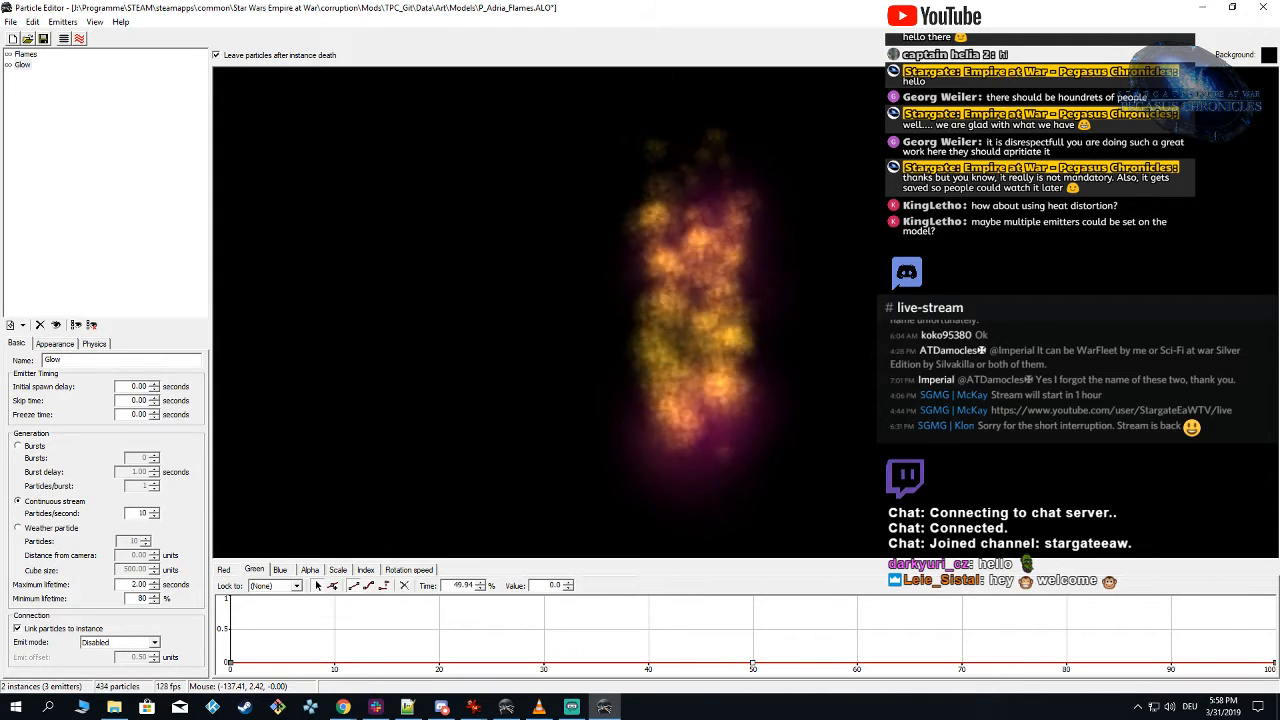
pyautogui.write('7')
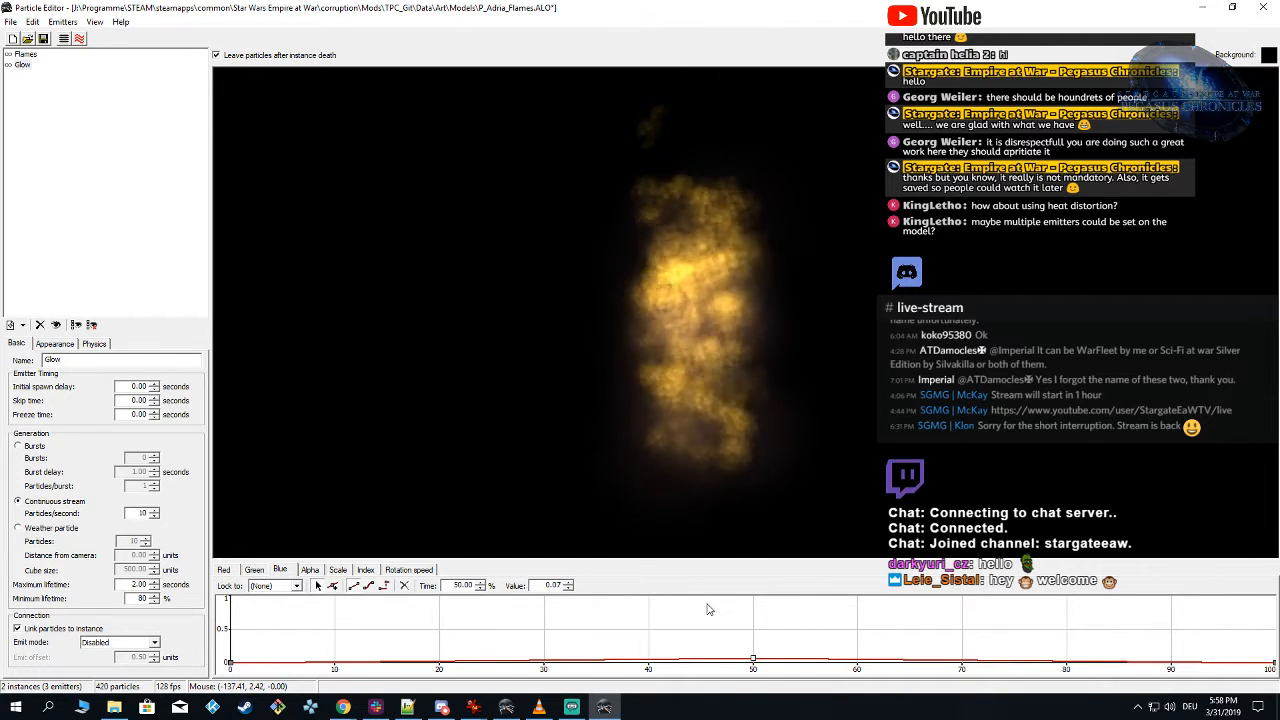
pyautogui.press('BackSpace')
pyautogui.write('3')
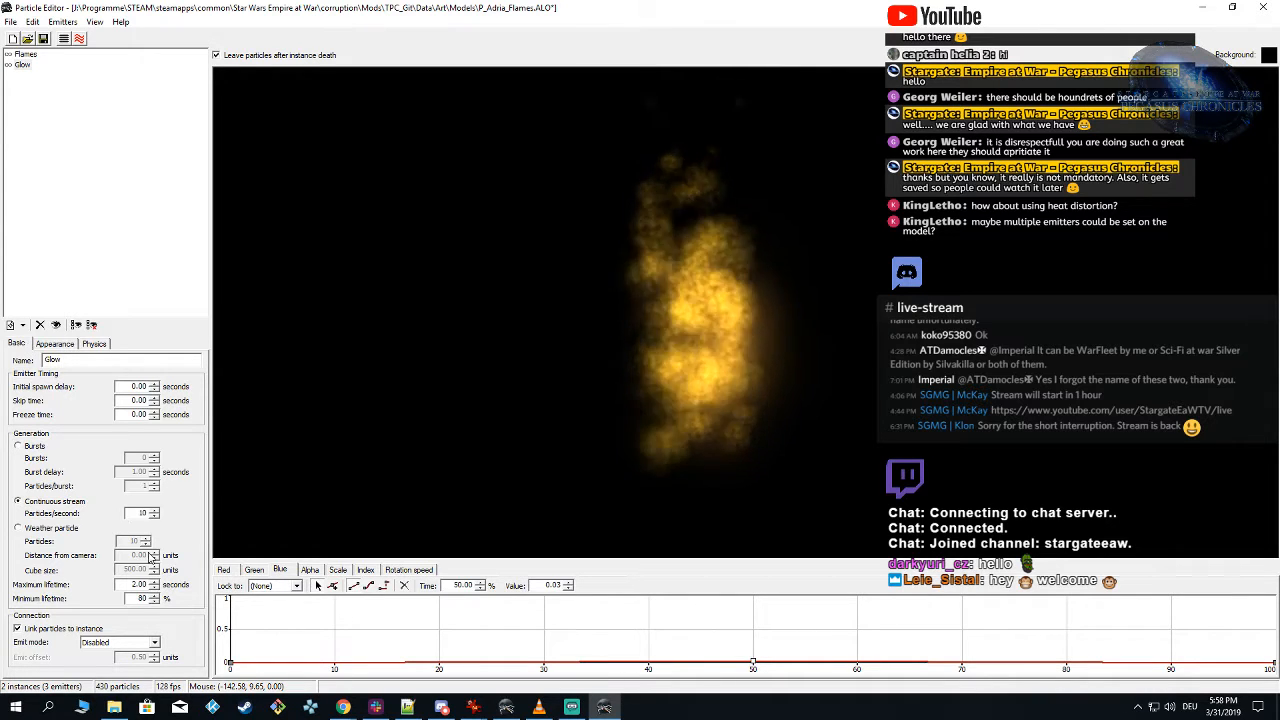
# Step: Set the Glow emitter's generation rate to 20 particles per second, save the particle and return to Alamo Object Viewer
pyautogui.write('20')
pyautogui.press('Return')
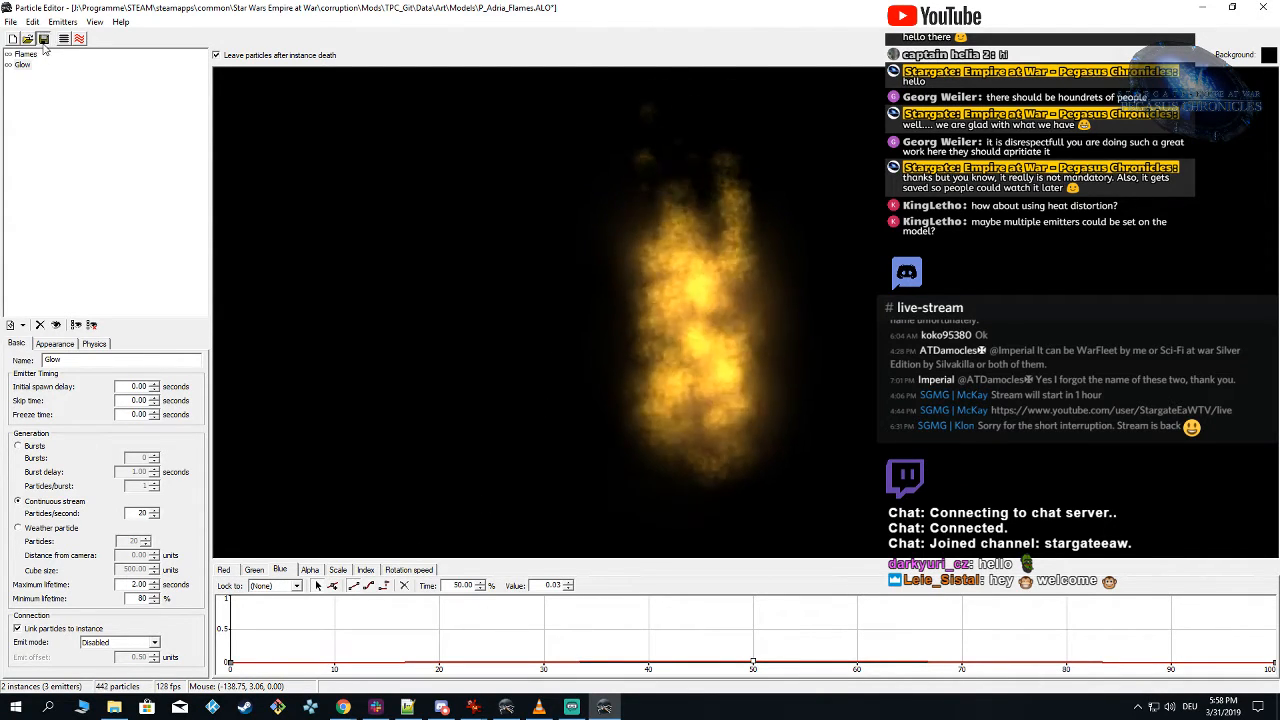
pyautogui.click(507, 707)
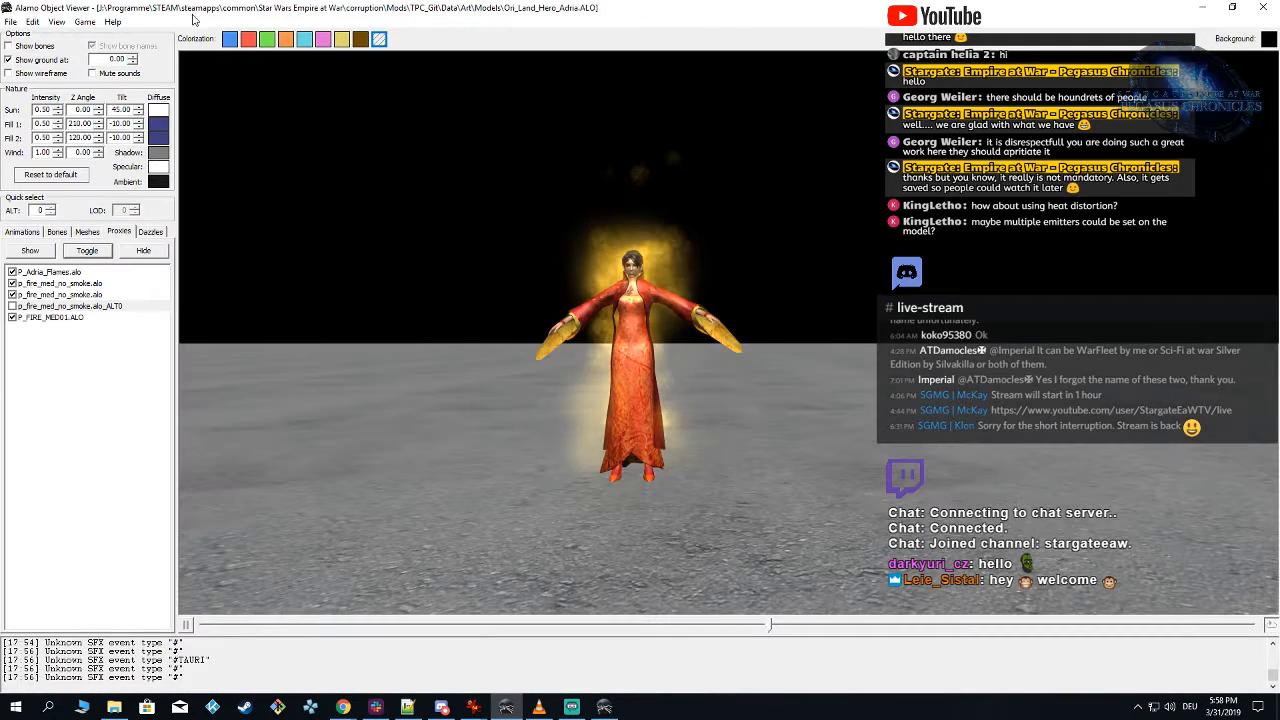
# Step: Reload the TPC_Git mod for Forces of Corruption, hide the p_fire_med_no_smoke.alo_ALT0 proxy and inspect the flames and glow around Adria from several angles
pyautogui.click(84, 21)
pyautogui.moveTo(190, 52)
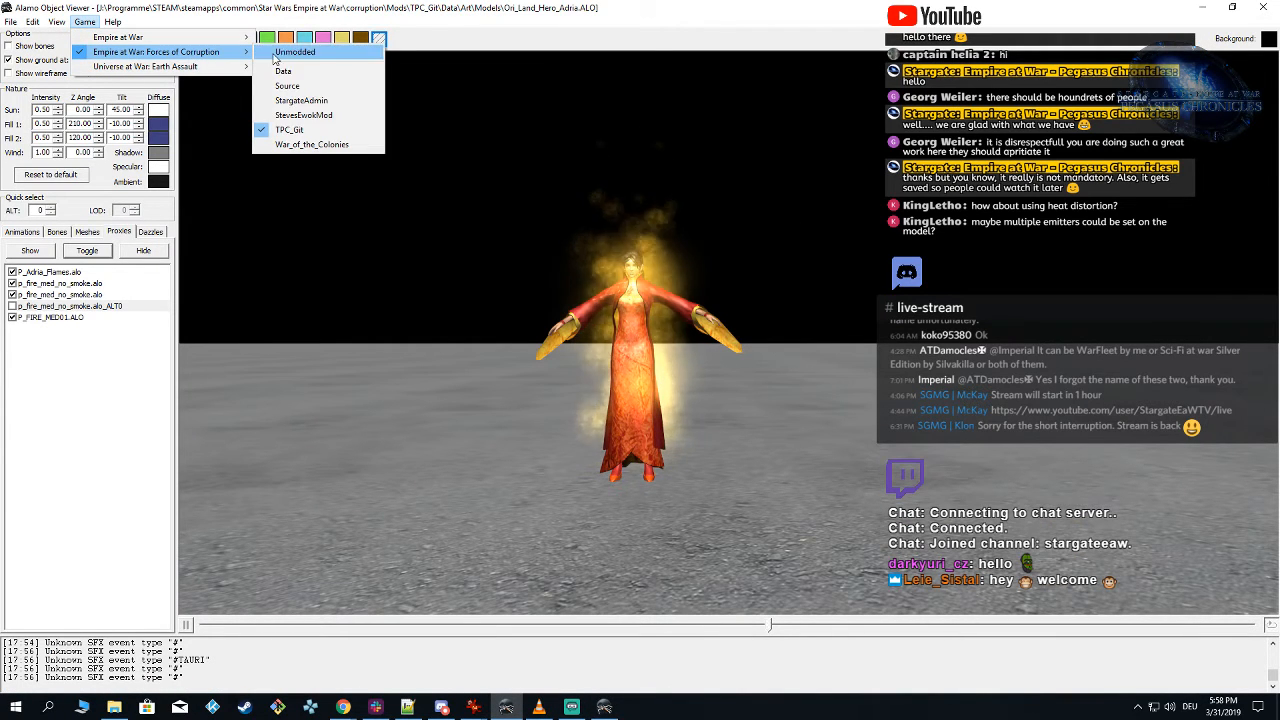
pyautogui.click(323, 131)
pyautogui.click(12, 306)
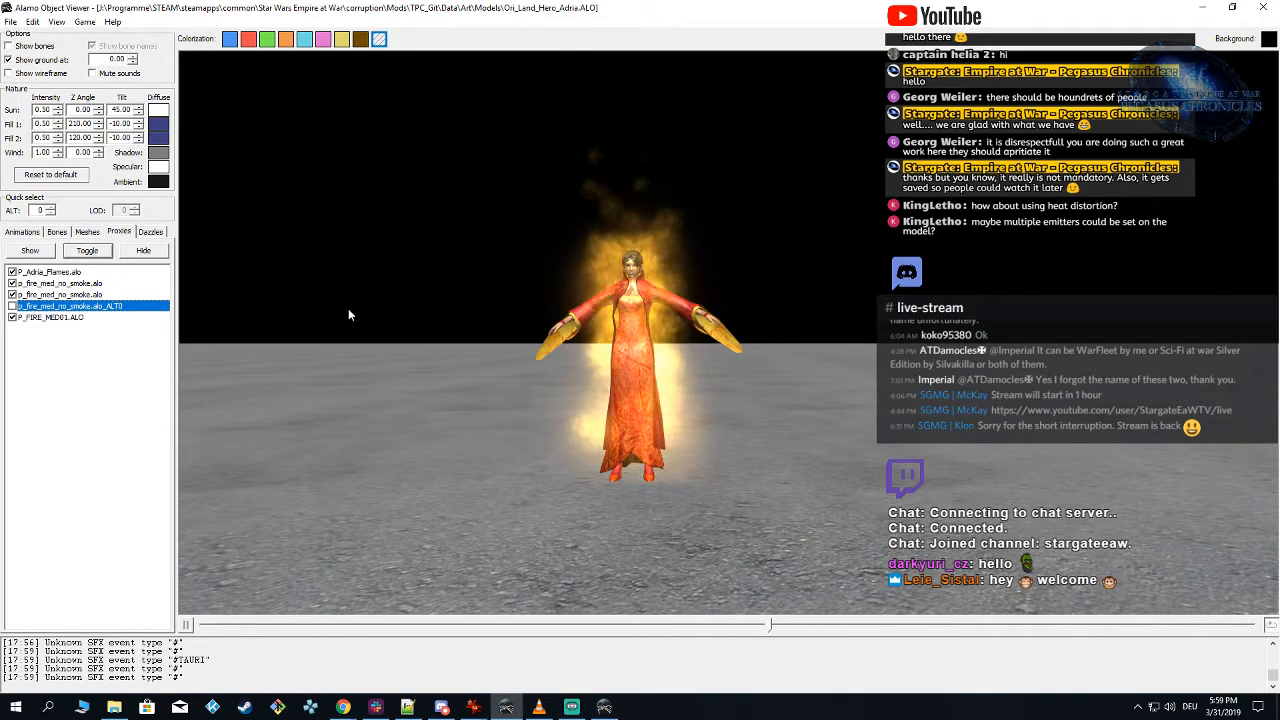
pyautogui.moveTo(516, 421); pyautogui.dragTo(523, 402)
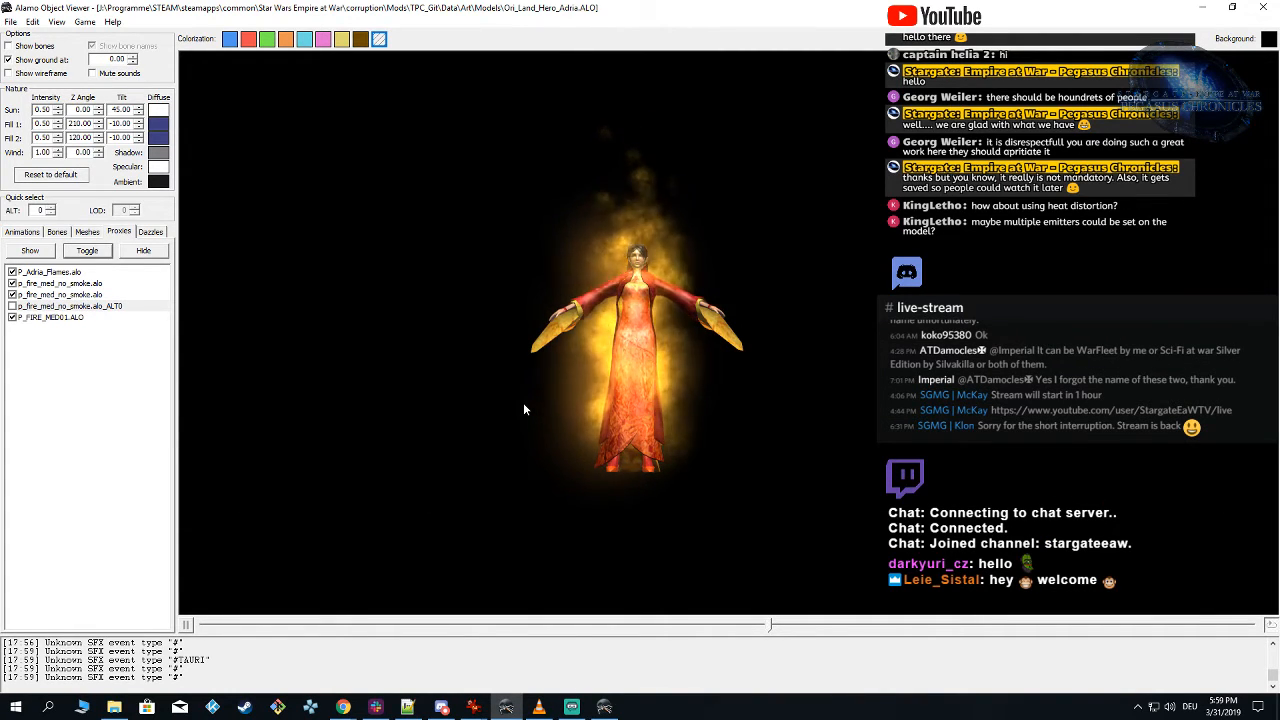
pyautogui.moveTo(537, 383); pyautogui.dragTo(537, 387)
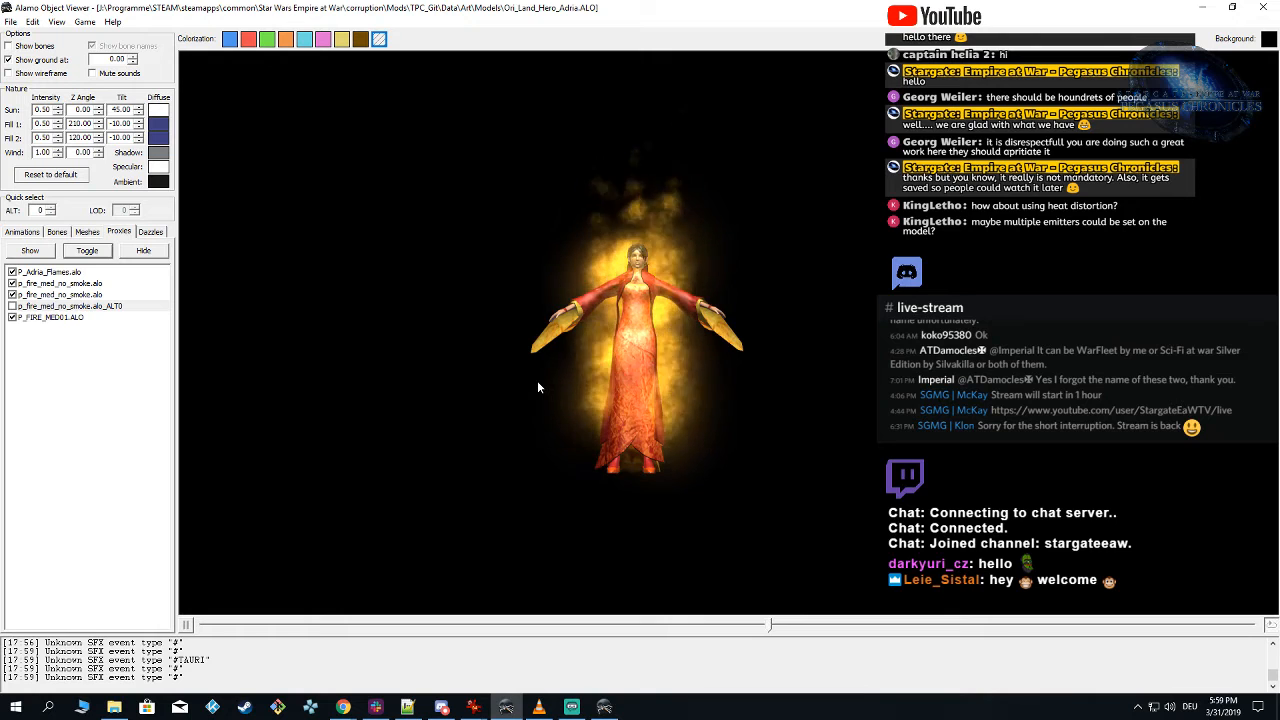
pyautogui.moveTo(538, 387); pyautogui.dragTo(786, 340)
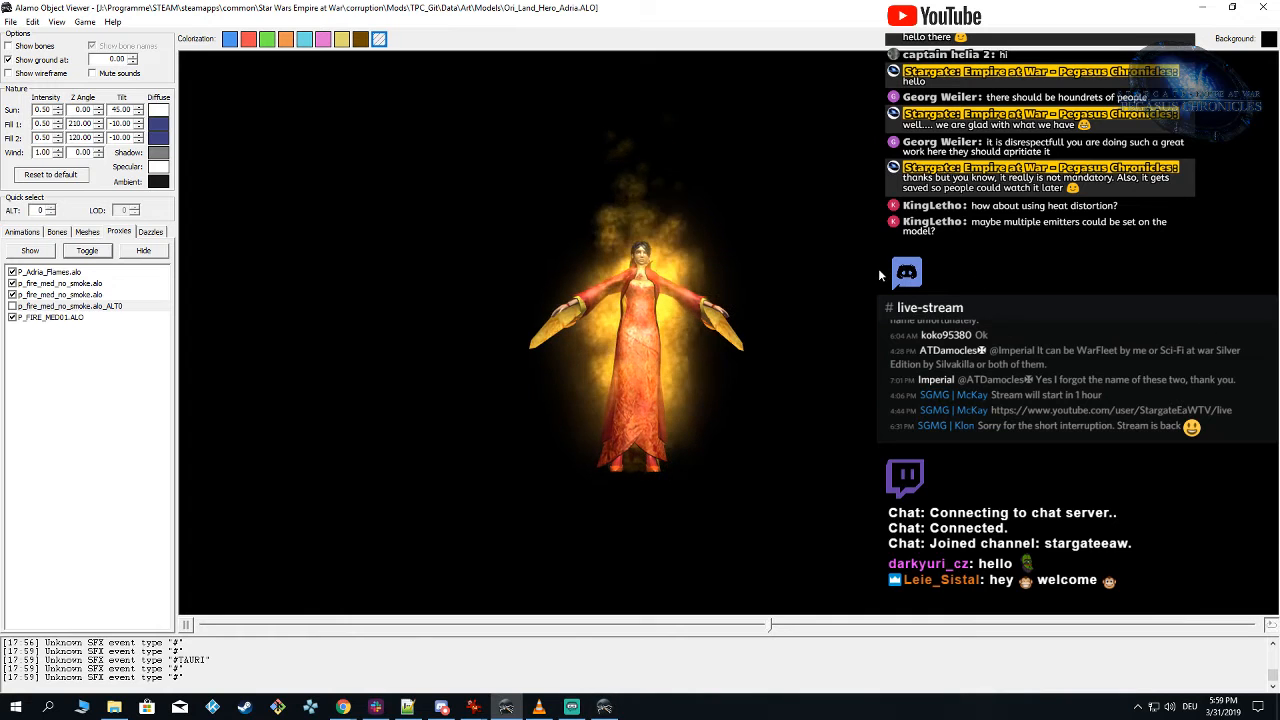
pyautogui.moveTo(878, 268); pyautogui.dragTo(607, 260)
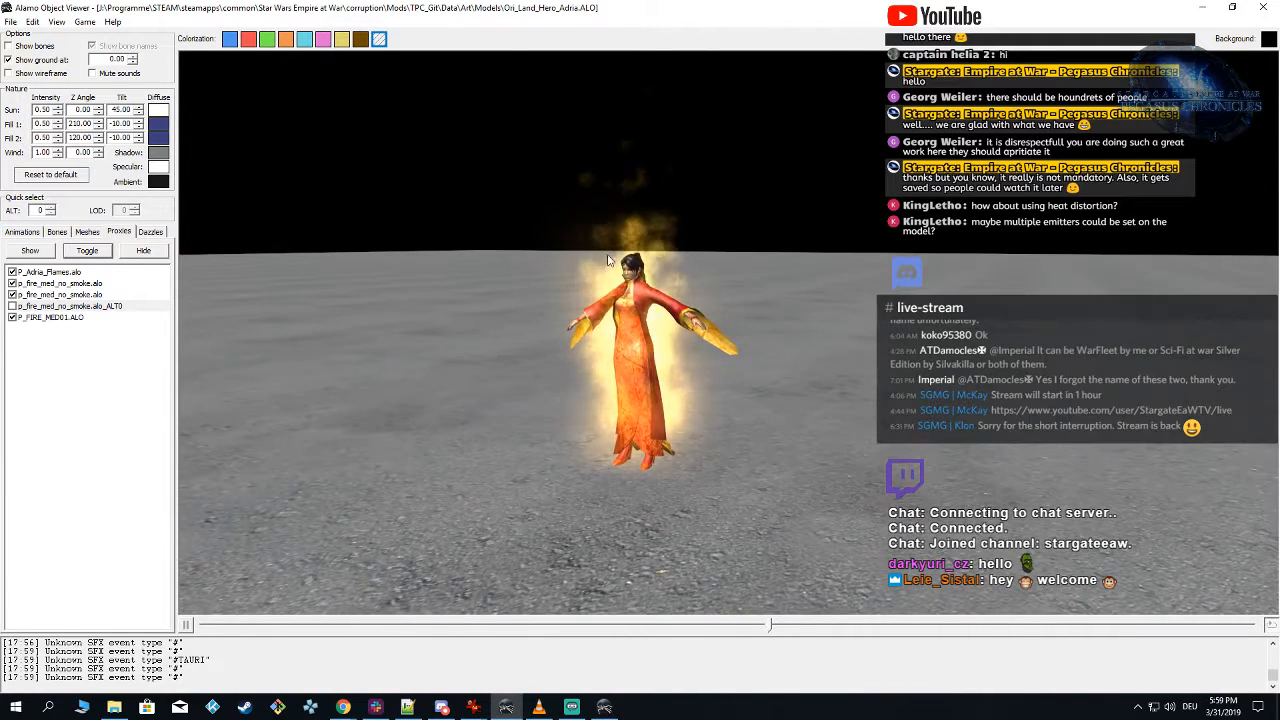
# Step: Play the MOVE_00 animation on the Adria model to check the flames in motion
pyautogui.click(22, 231)
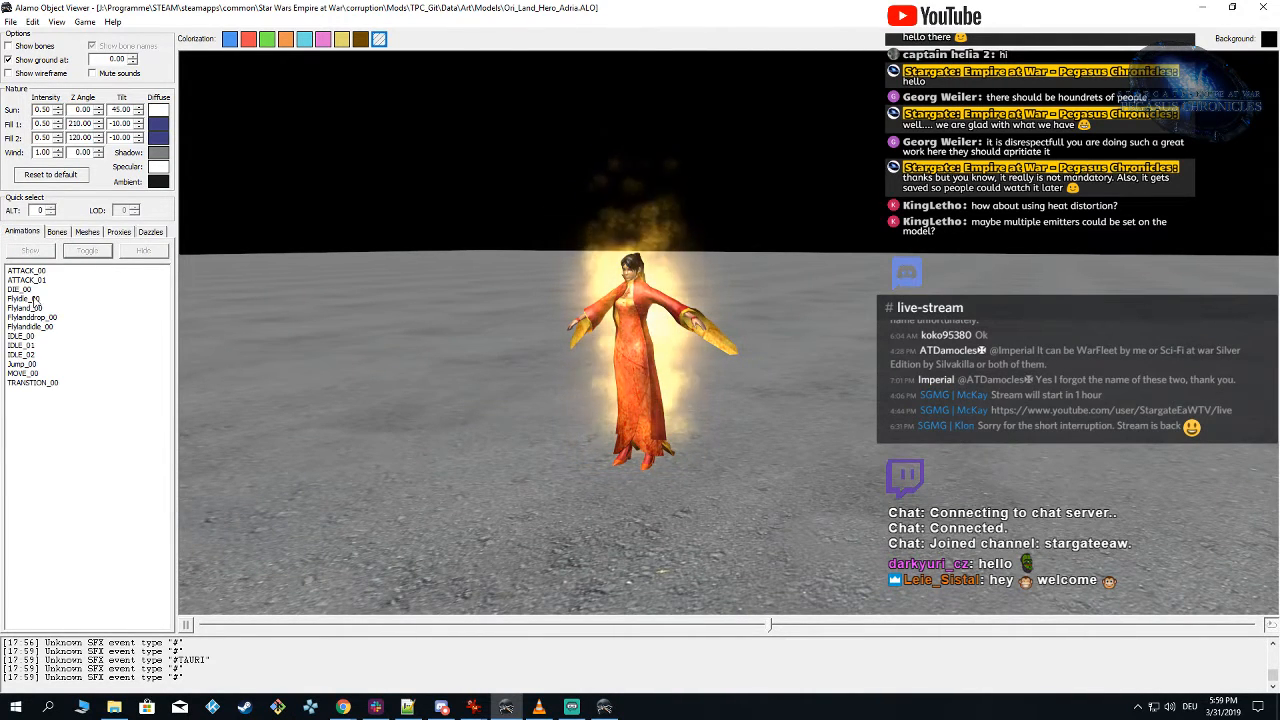
pyautogui.click(24, 373)
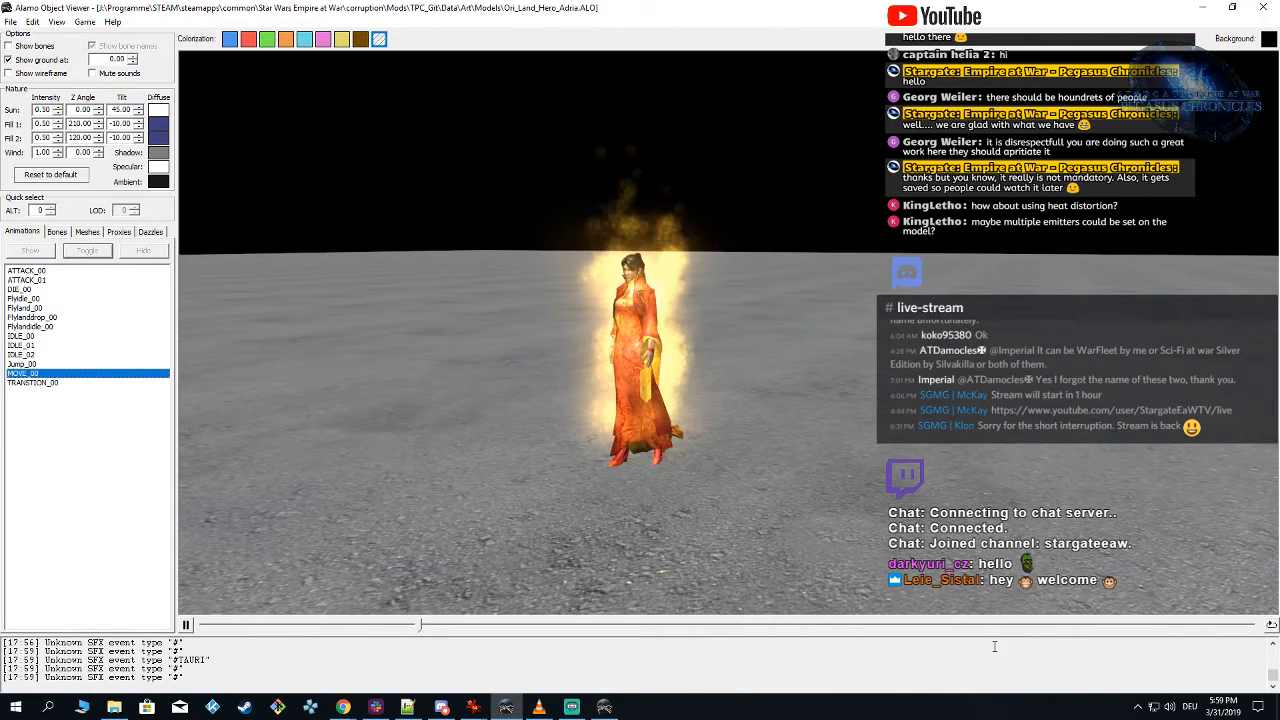
# Step: Watch the looping MOVE_00 animation from a lower angle, turn looping off and hide the ground plane
pyautogui.click(1269, 626)
pyautogui.moveTo(684, 440); pyautogui.dragTo(693, 400)
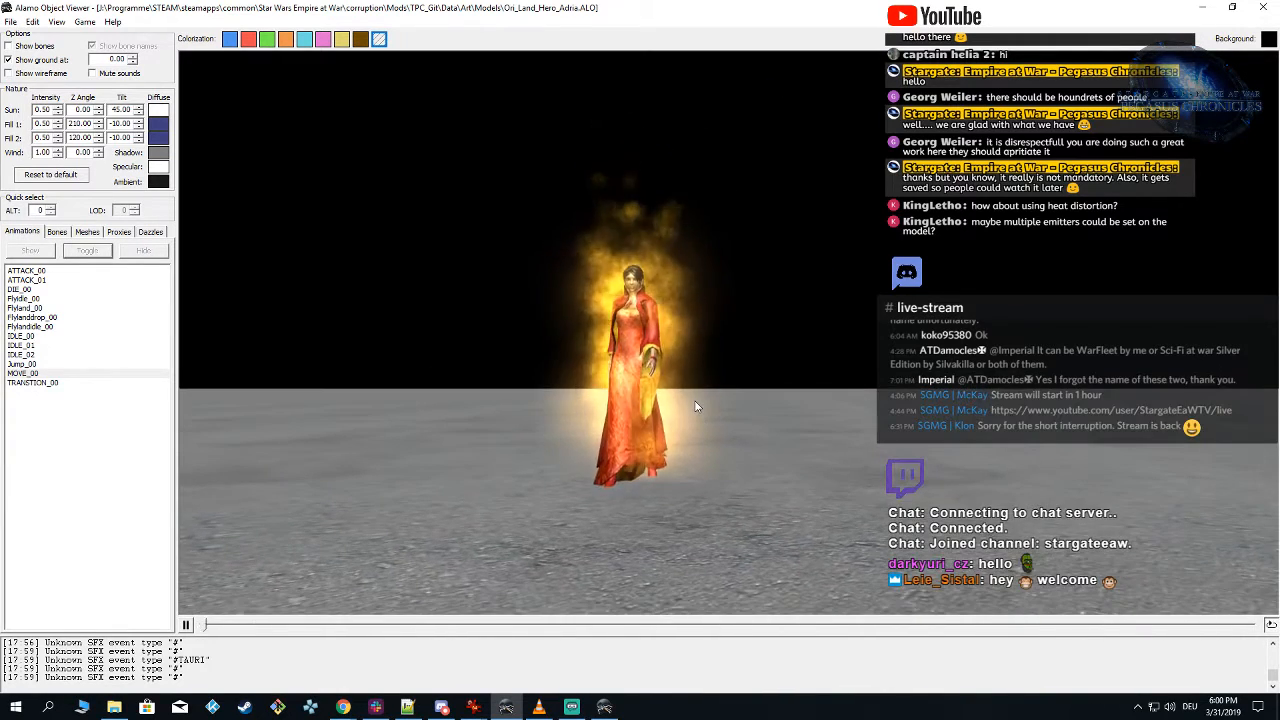
pyautogui.click(1271, 625)
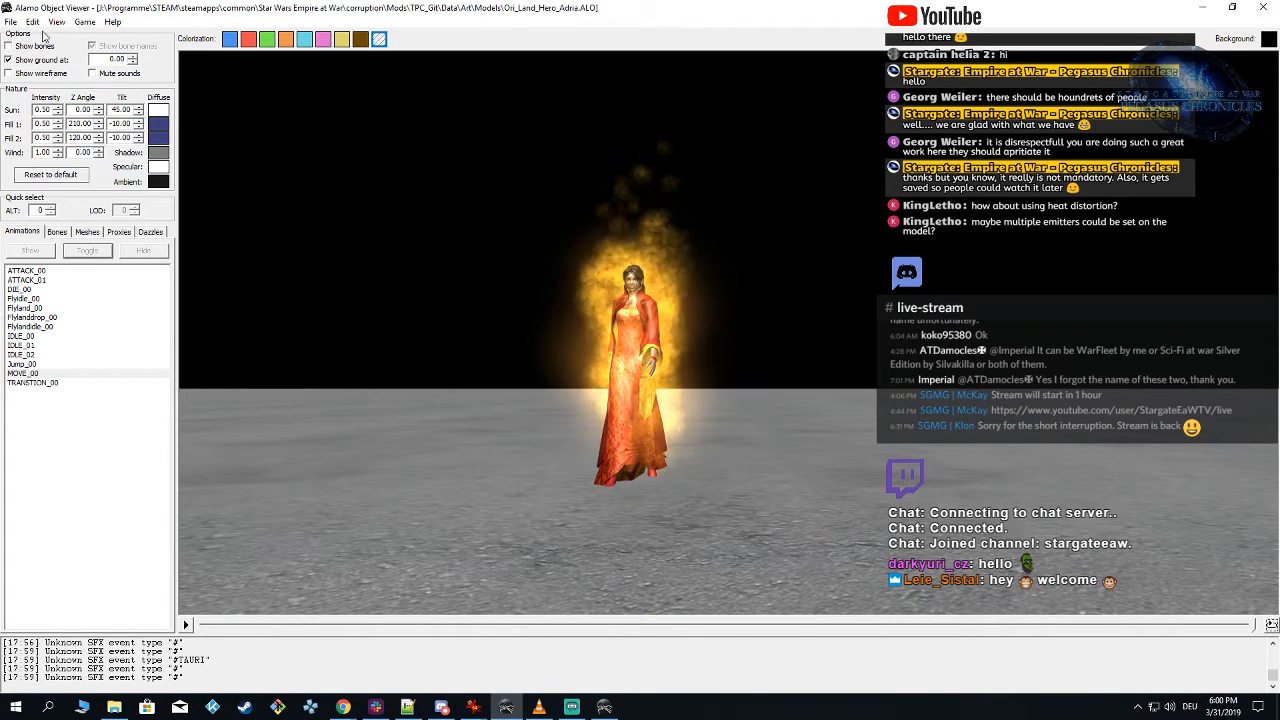
pyautogui.click(8, 59)
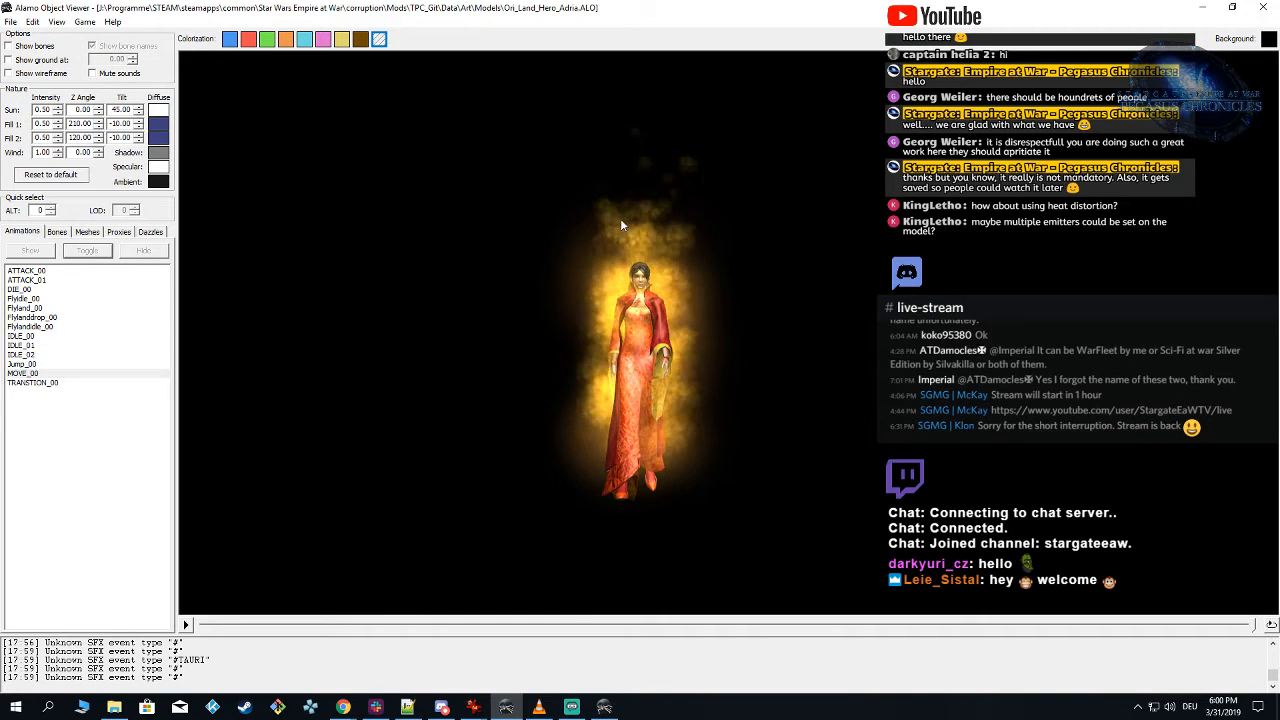
# Step: In Particle Editor, set the Flames emitter's maximum initial Z position to 0 and return to Alamo Object Viewer
pyautogui.click(605, 710)
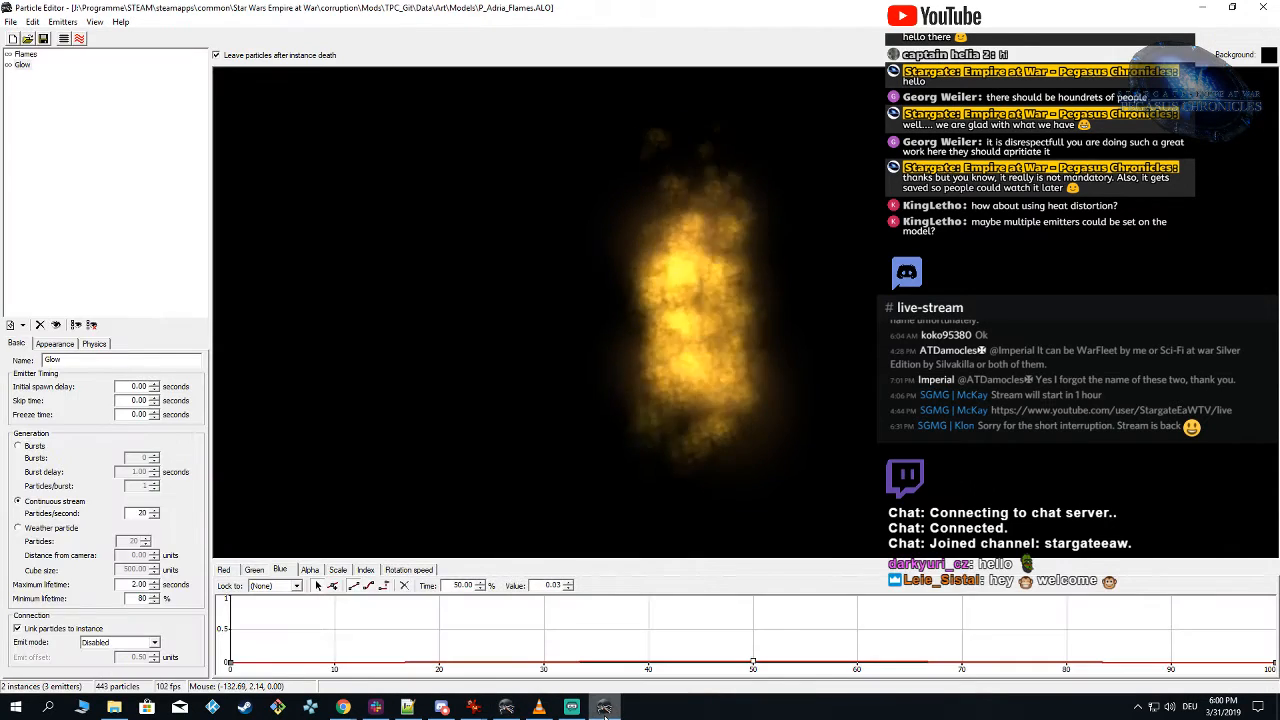
pyautogui.click(25, 54)
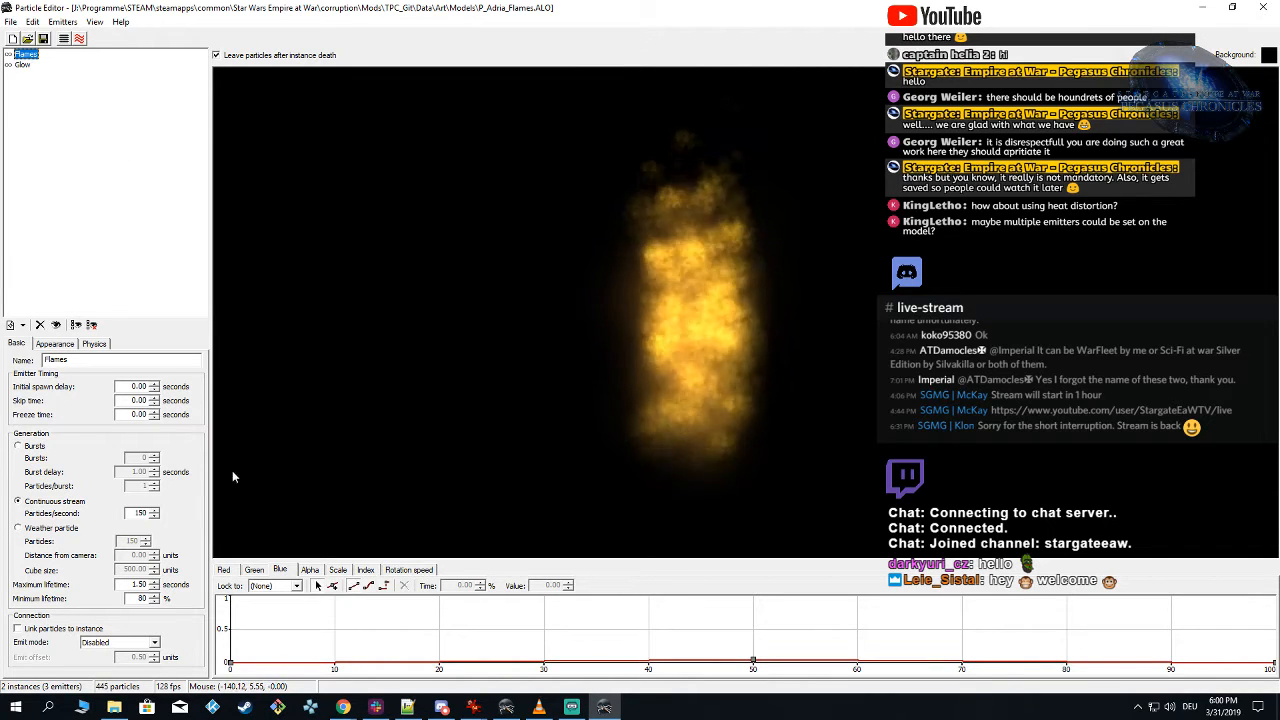
pyautogui.click(94, 343)
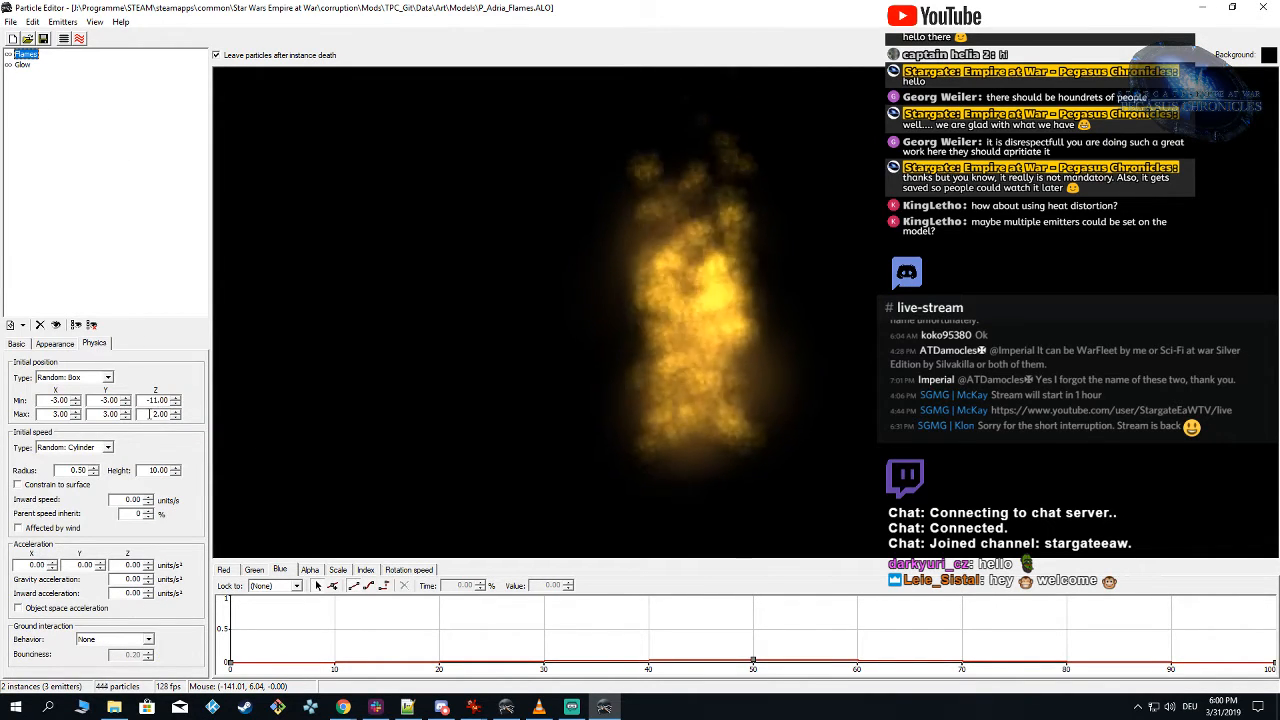
pyautogui.moveTo(150, 414); pyautogui.dragTo(383, 422)
pyautogui.write('0')
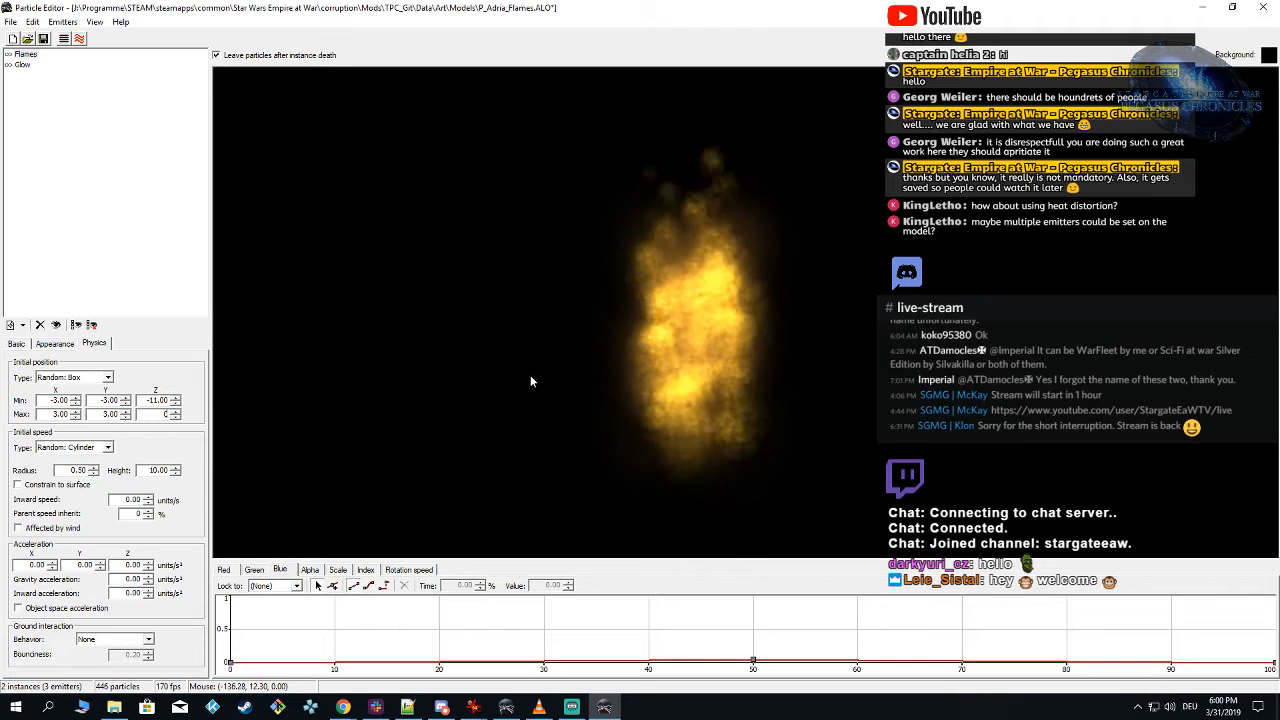
pyautogui.click(585, 331)
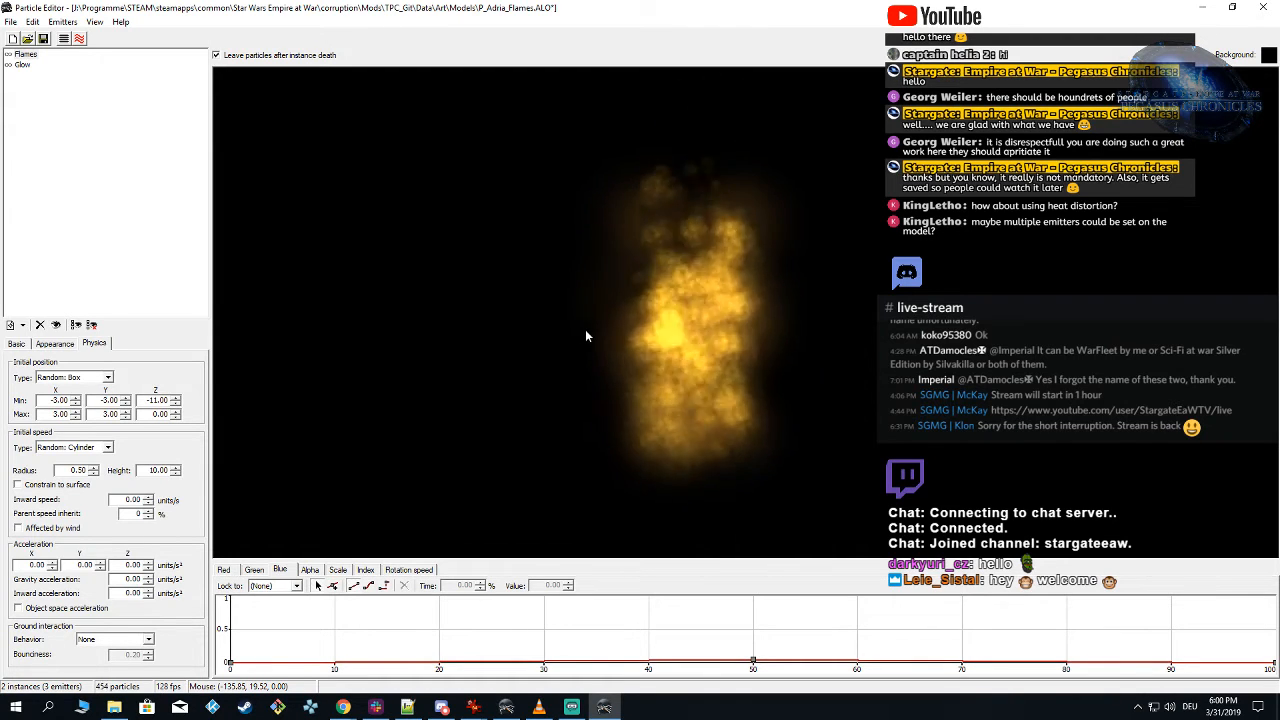
pyautogui.click(604, 707)
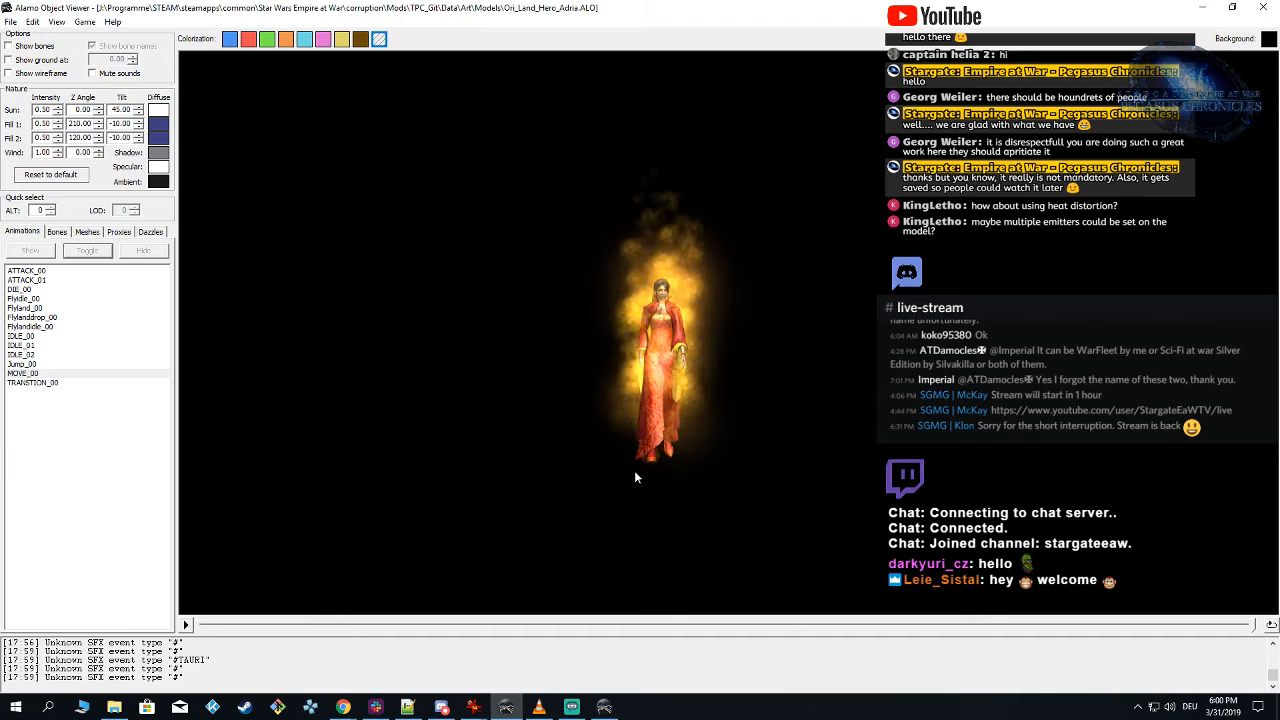
# Step: Inspect the flames around Adria, and in Particle Editor examine the Flames emitter's scale curve and initial Z position range
pyautogui.moveTo(634, 471)
pyautogui.mouseDown(button='right')
pyautogui.moveTo(748, 455)
pyautogui.moveTo(650, 463)
pyautogui.mouseUp(button='right')
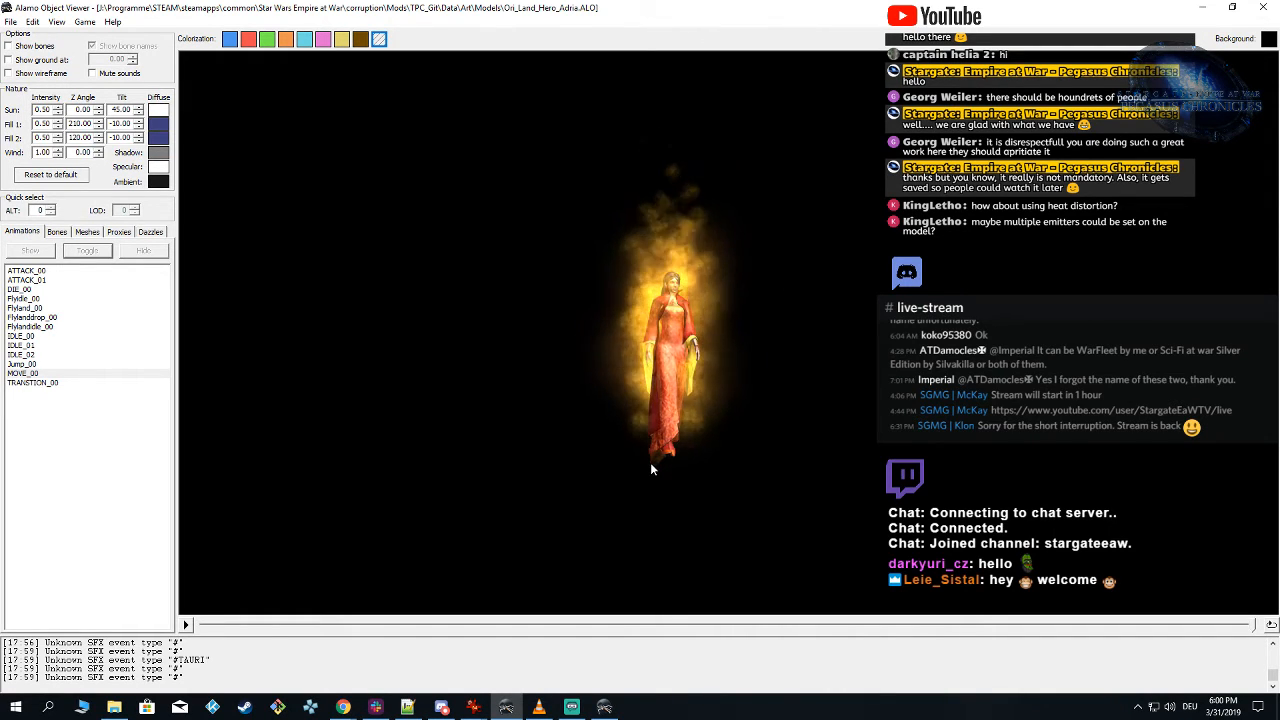
pyautogui.click(603, 707)
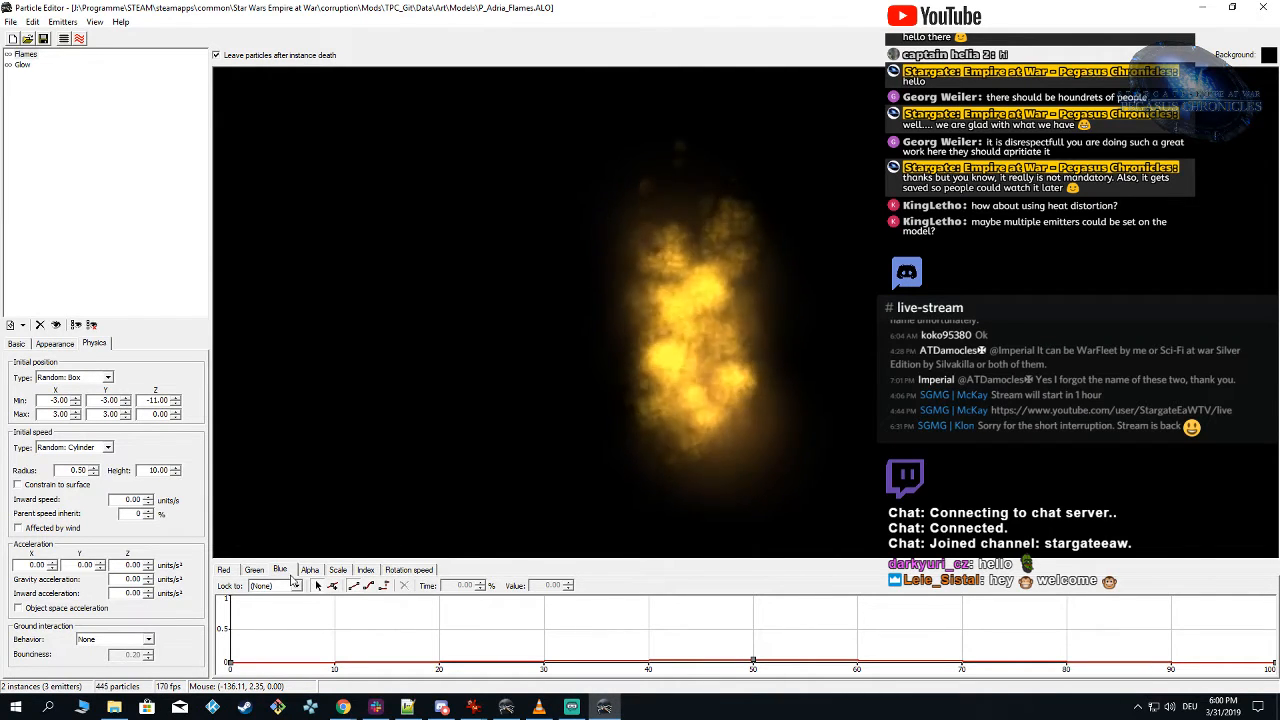
pyautogui.click(365, 570)
pyautogui.click(337, 570)
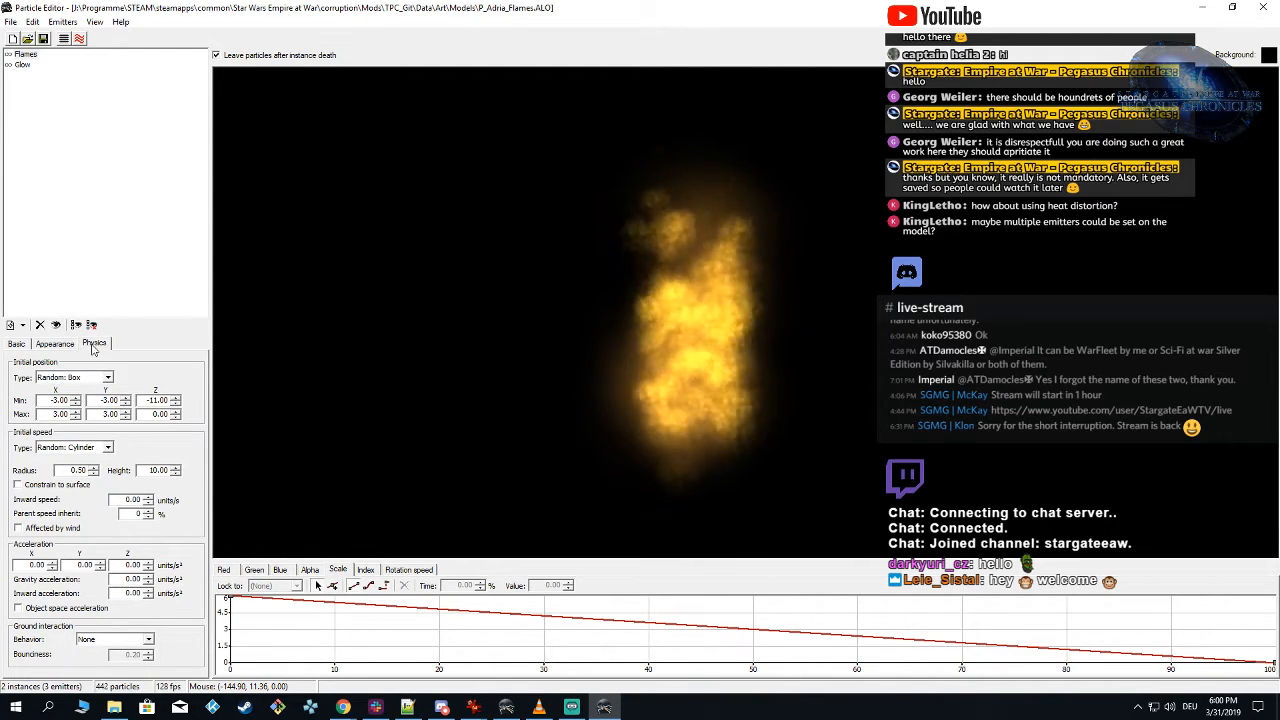
pyautogui.doubleClick(158, 400)
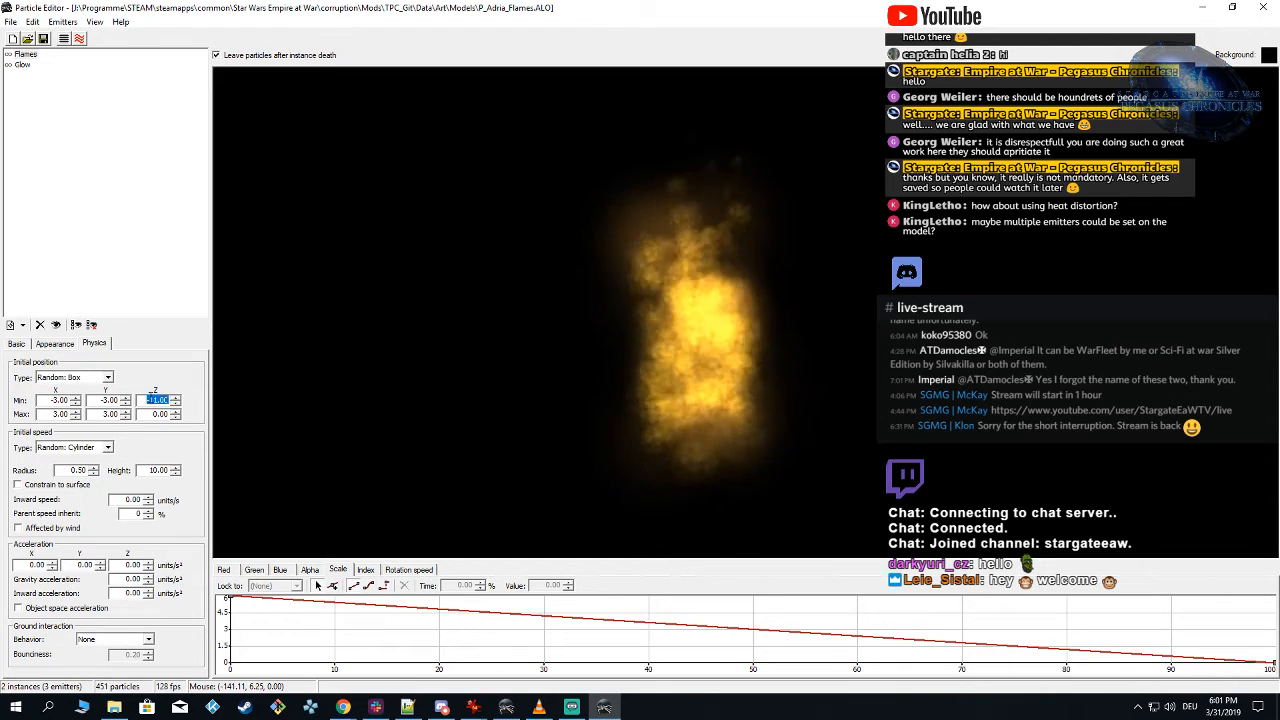
pyautogui.click(149, 414)
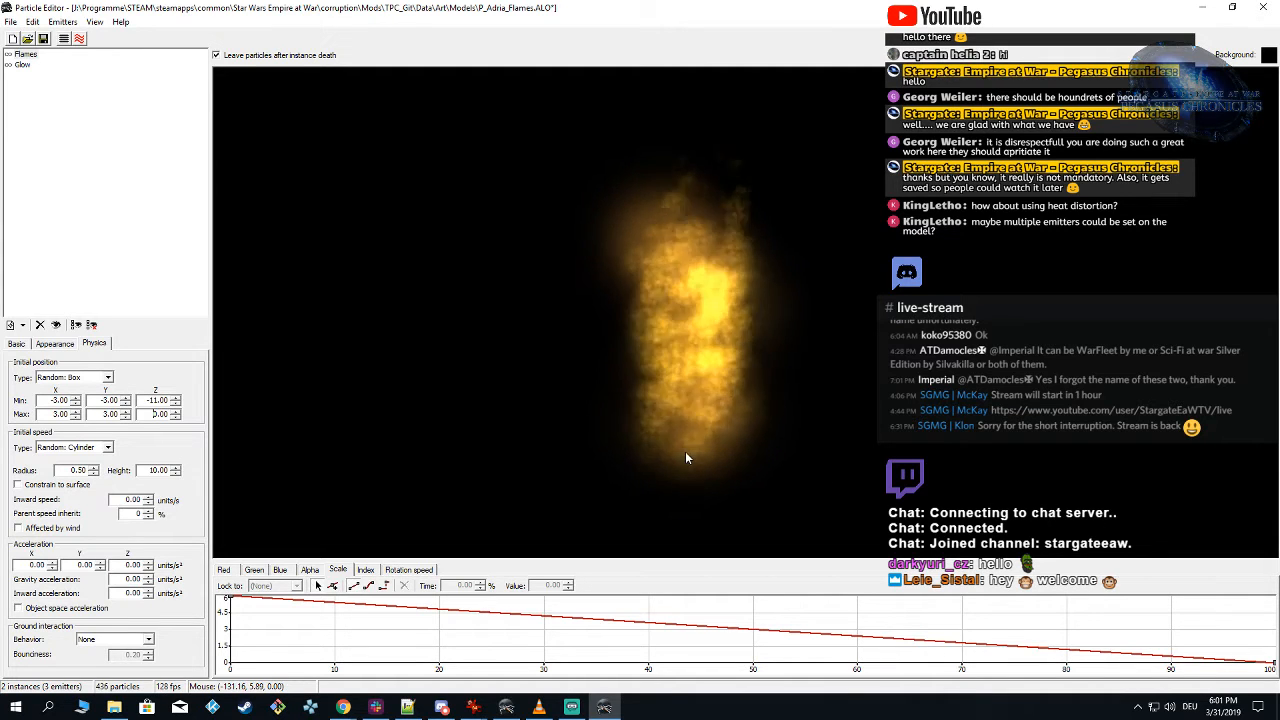
# Step: Return to Alamo Object Viewer and compare the flames around Adria with the ground plane shown and hidden
pyautogui.click(603, 696)
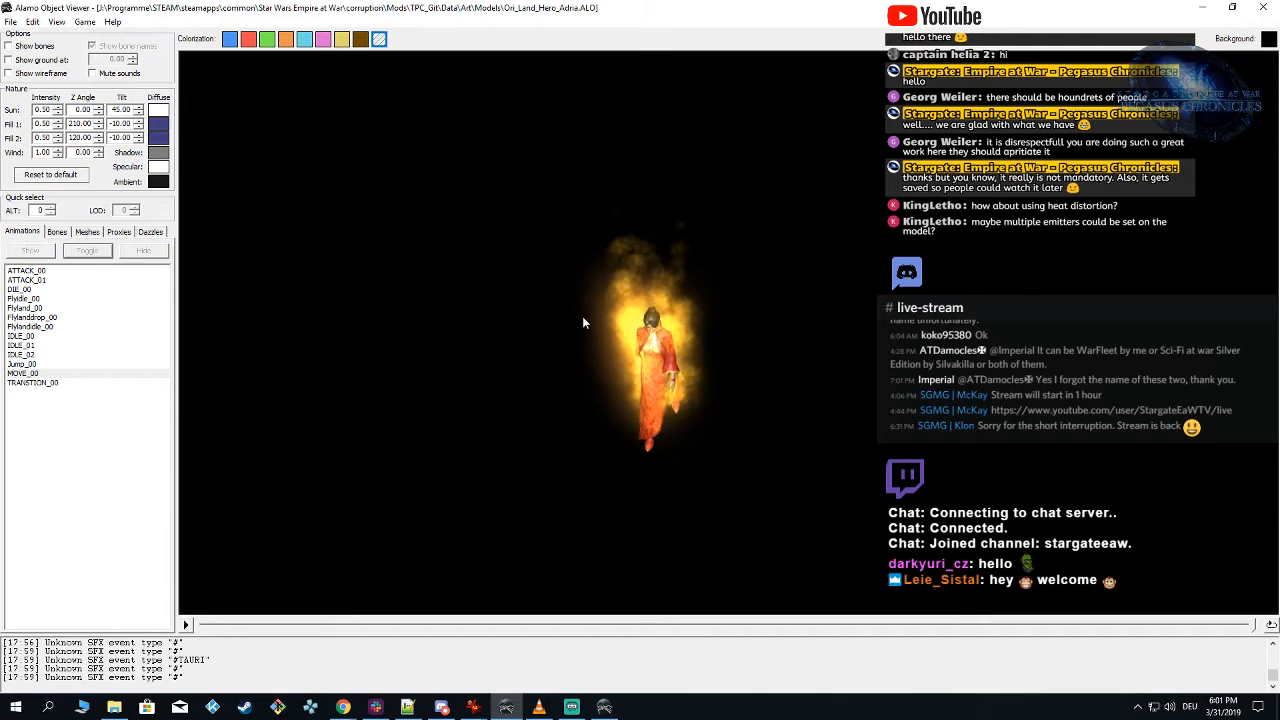
pyautogui.click(8, 60)
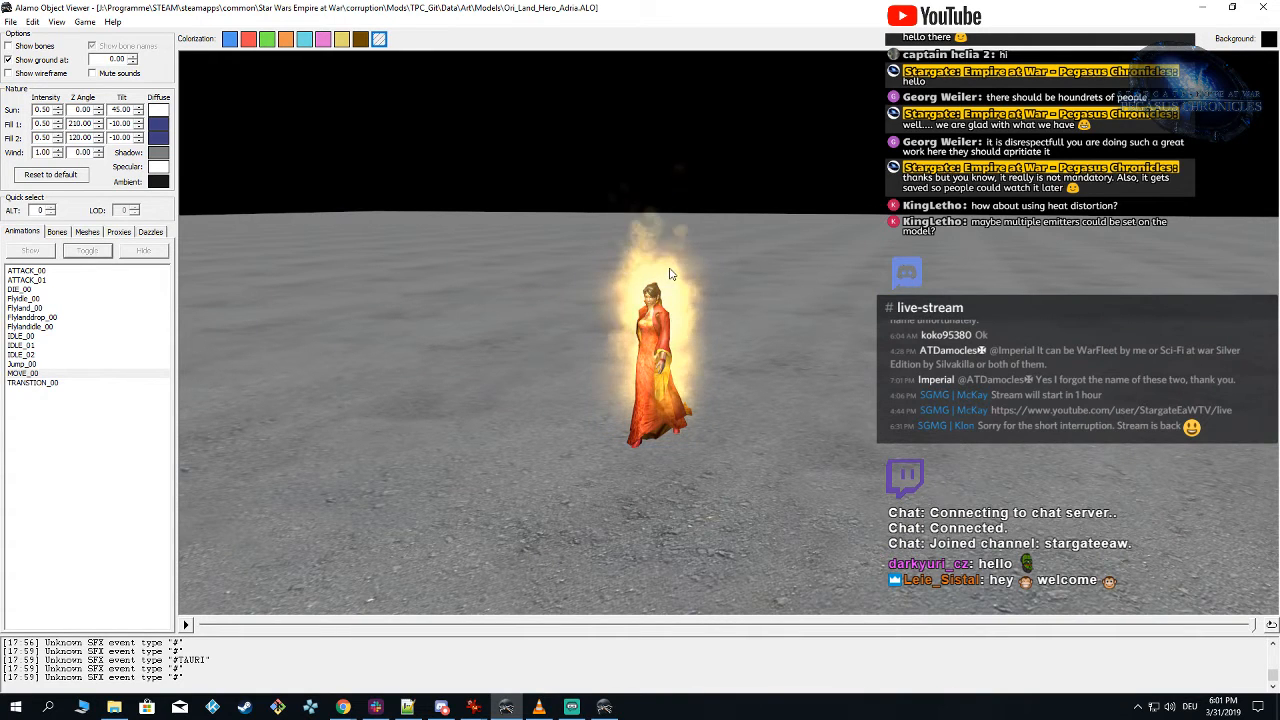
pyautogui.click(9, 60)
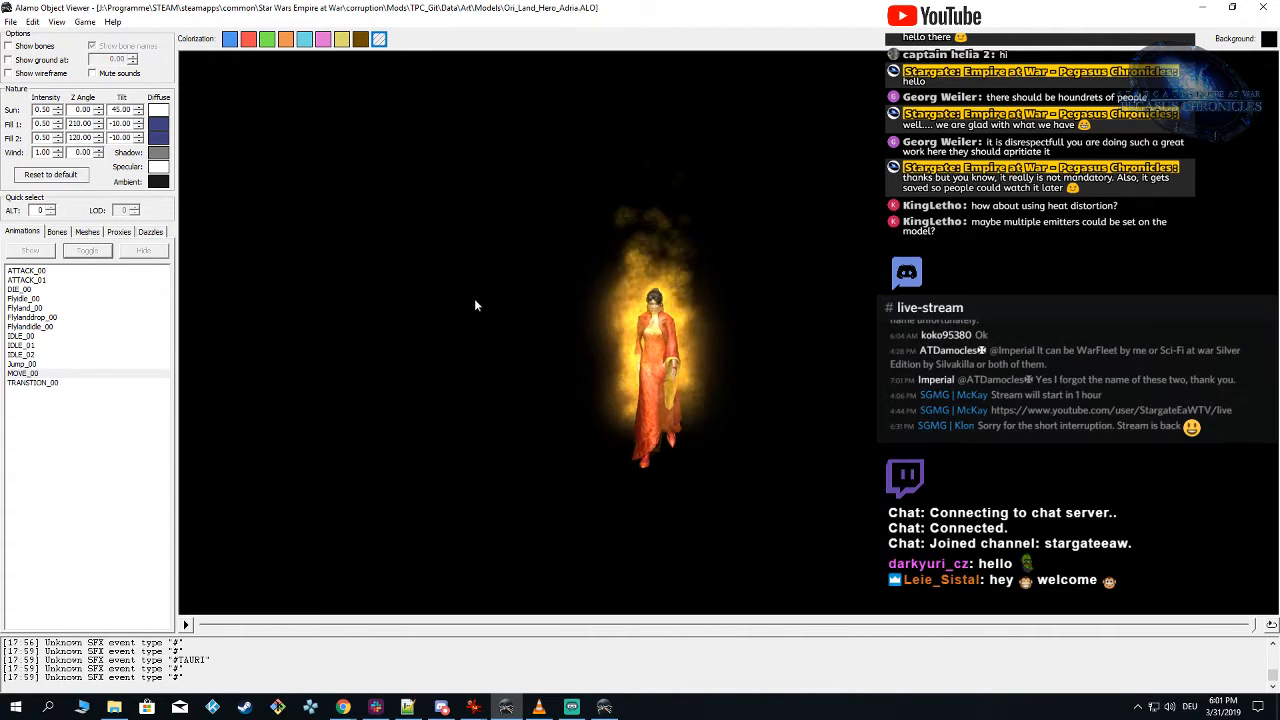
# Step: Save the particle, reload the TPC_Git mod for Forces of Corruption in Alamo Object Viewer and hide the p_fire_med_no_smoke.alo_ALT0 proxy
pyautogui.click(604, 707)
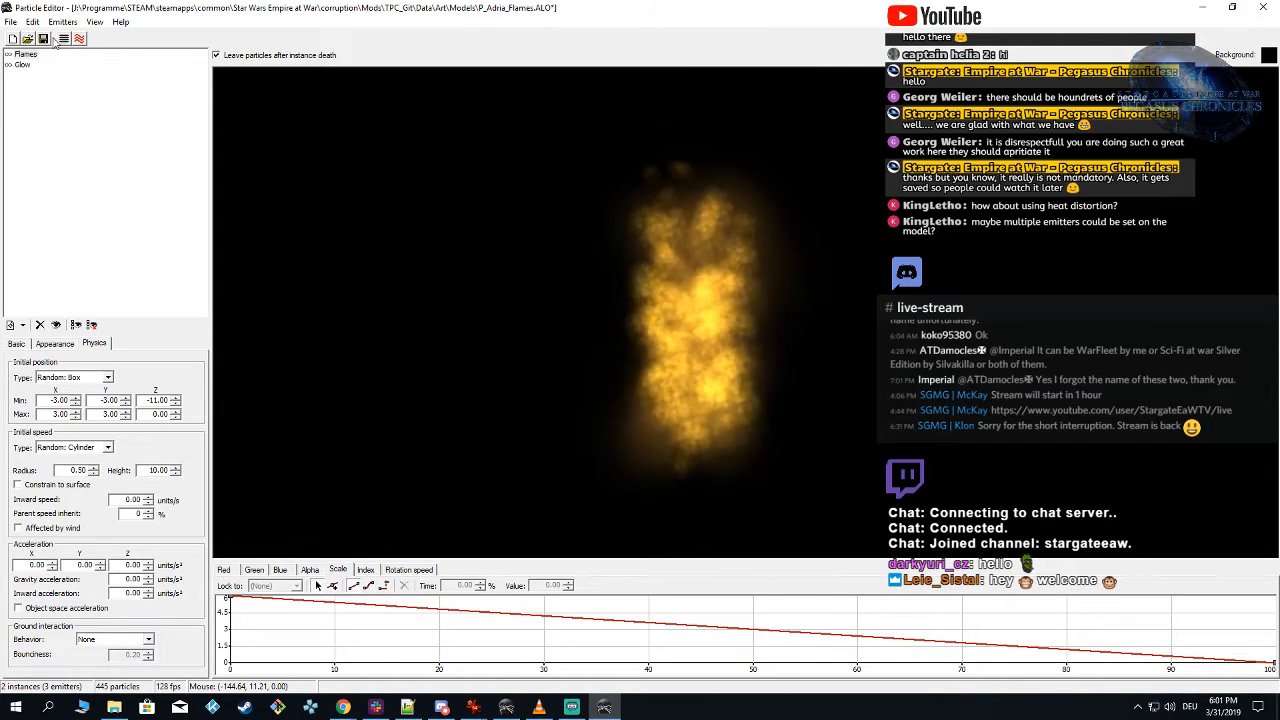
pyautogui.click(506, 707)
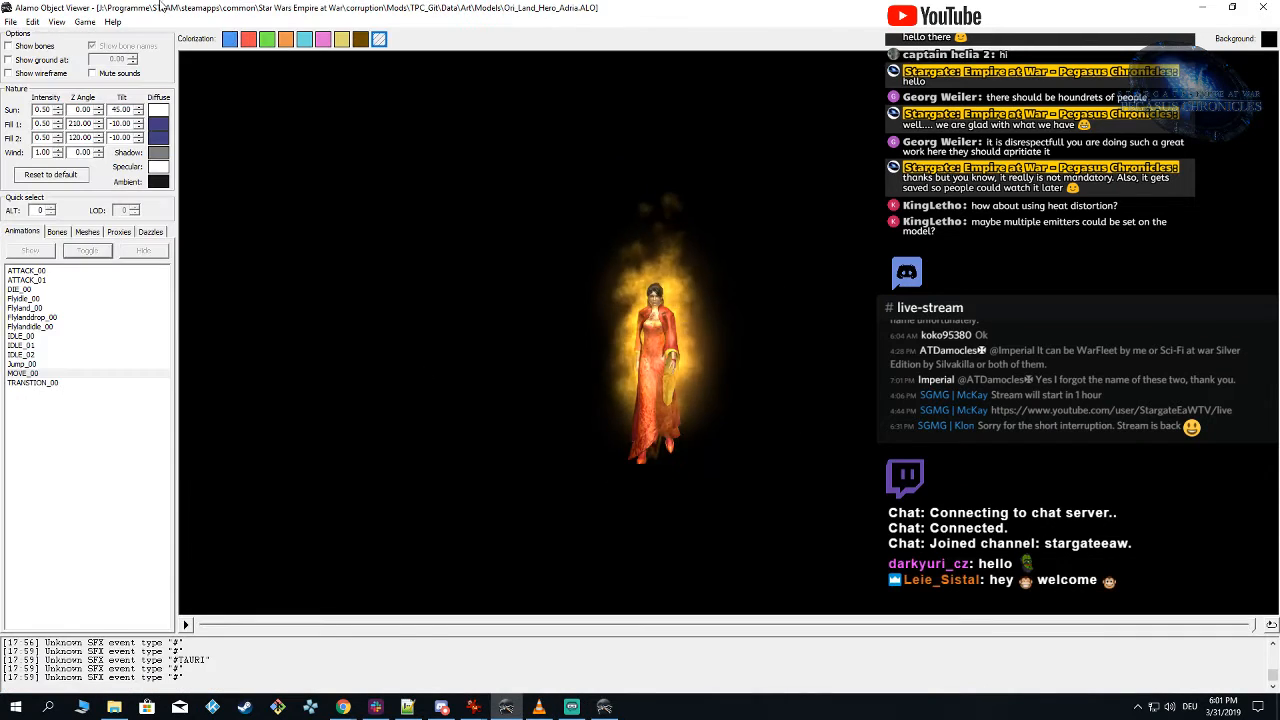
pyautogui.click(86, 22)
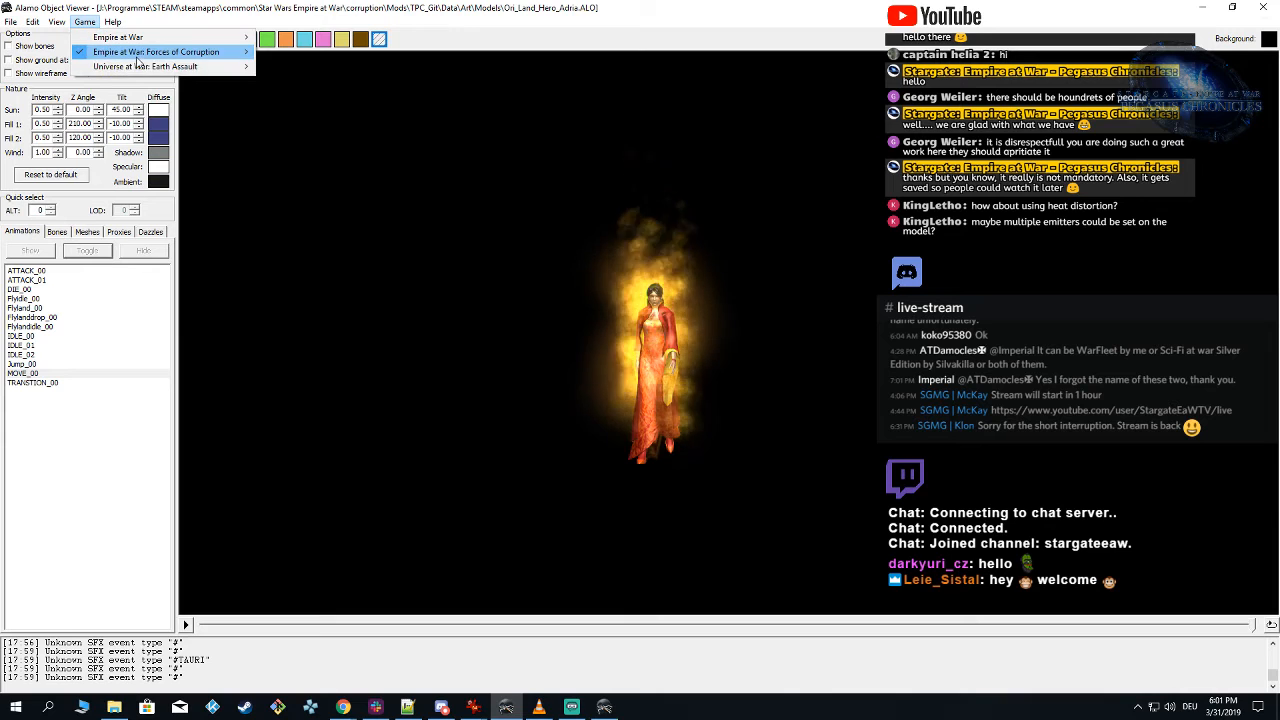
pyautogui.moveTo(245, 55)
pyautogui.click(320, 131)
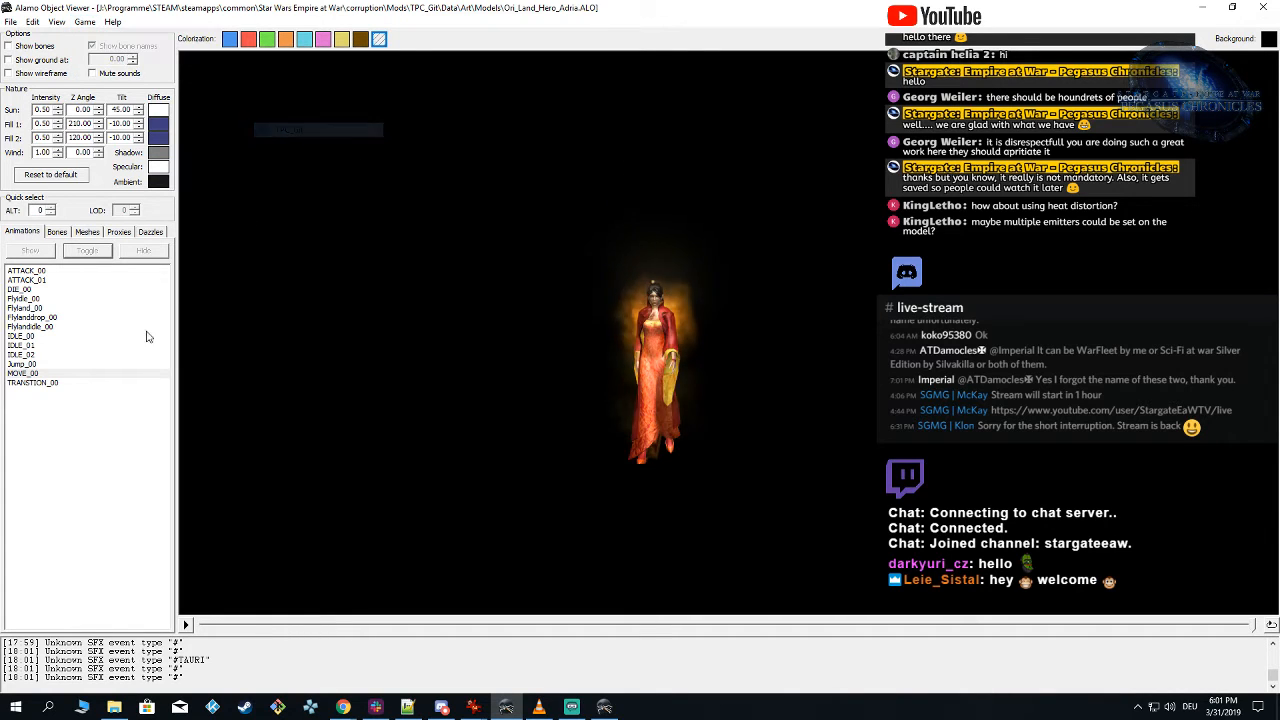
pyautogui.click(122, 231)
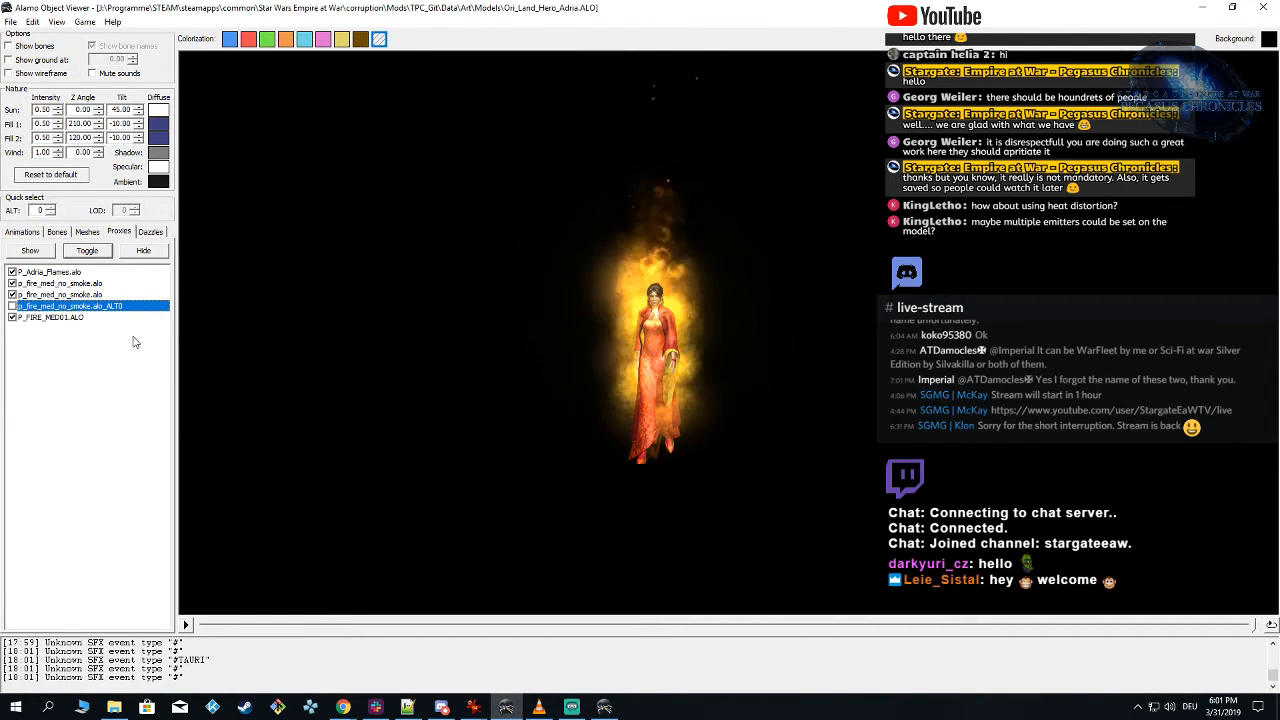
# Step: Inspect the reloaded flames around Adria from several angles and distances
pyautogui.moveTo(641, 376); pyautogui.dragTo(660, 368)
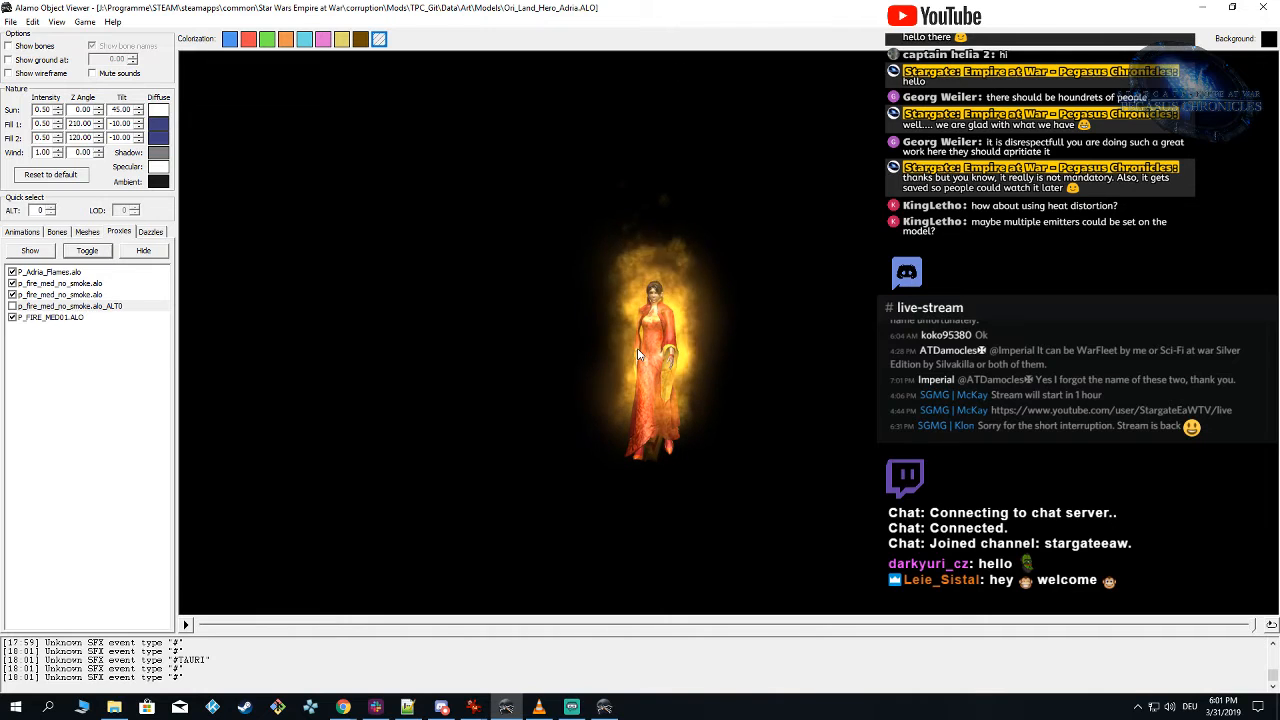
pyautogui.moveTo(637, 355); pyautogui.dragTo(651, 355)
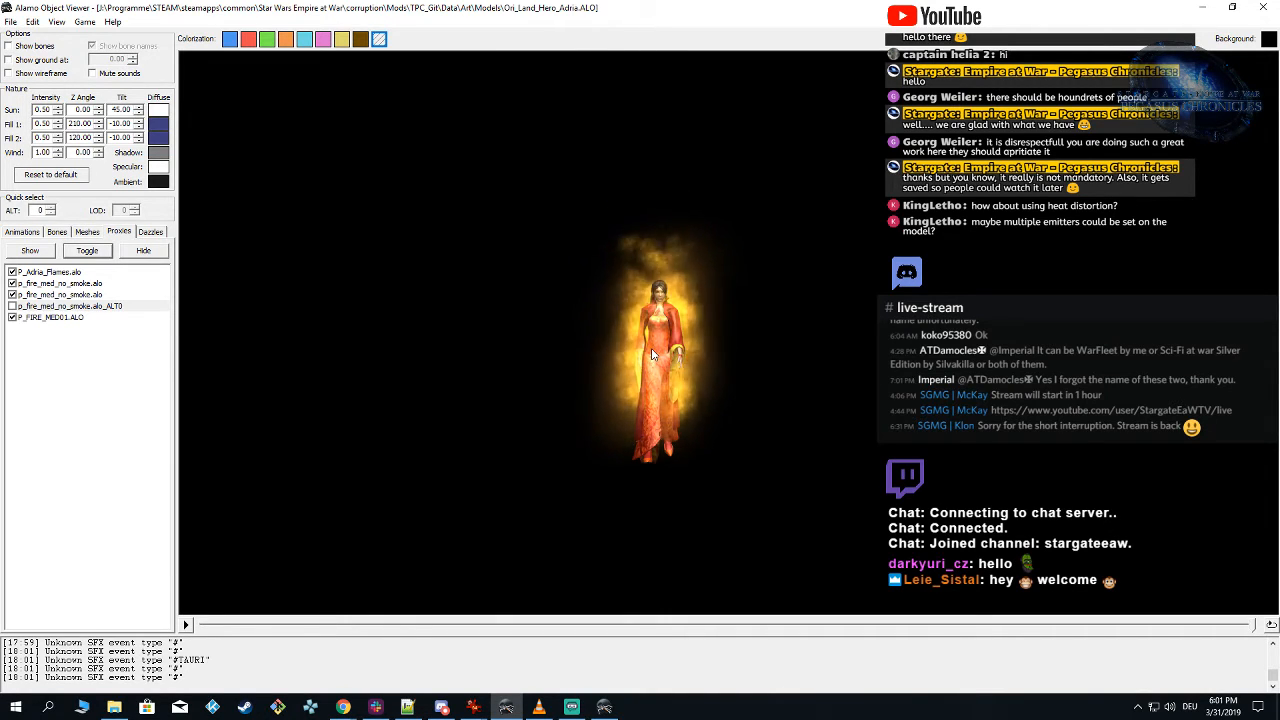
pyautogui.moveTo(643, 351); pyautogui.dragTo(602, 347)
pyautogui.scroll(3, 602, 347)
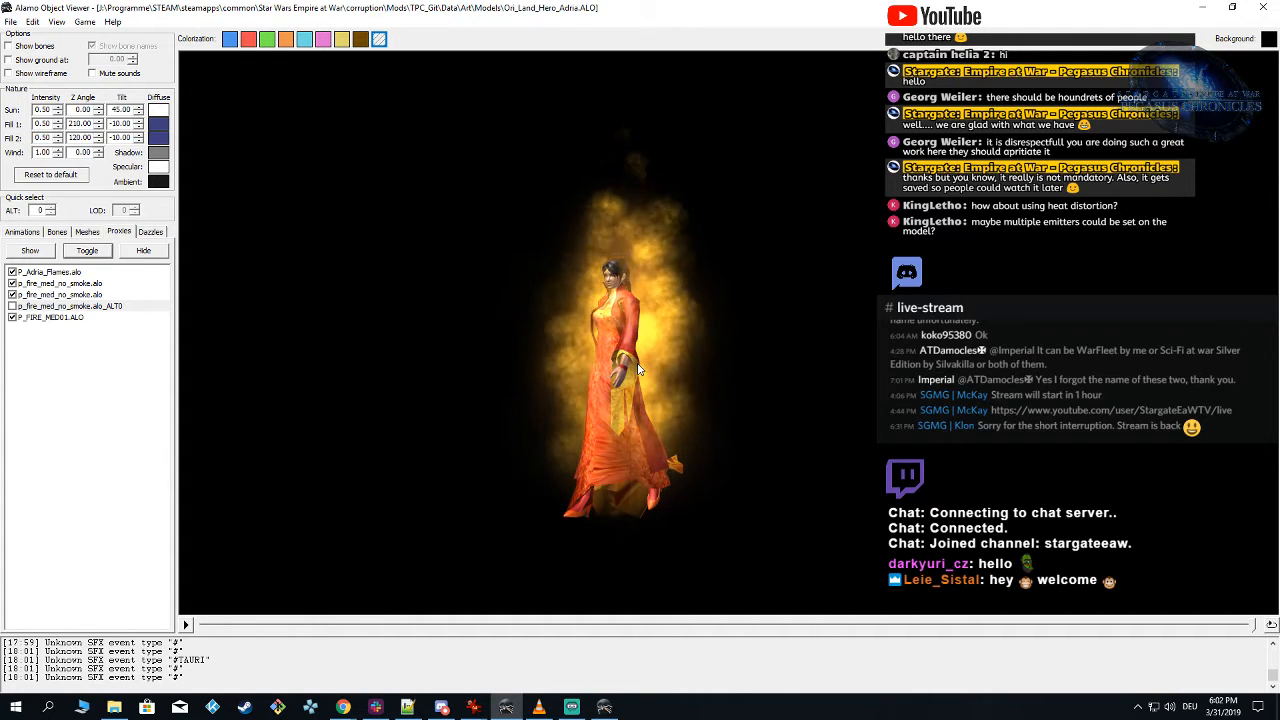
pyautogui.scroll(-2, 638, 370)
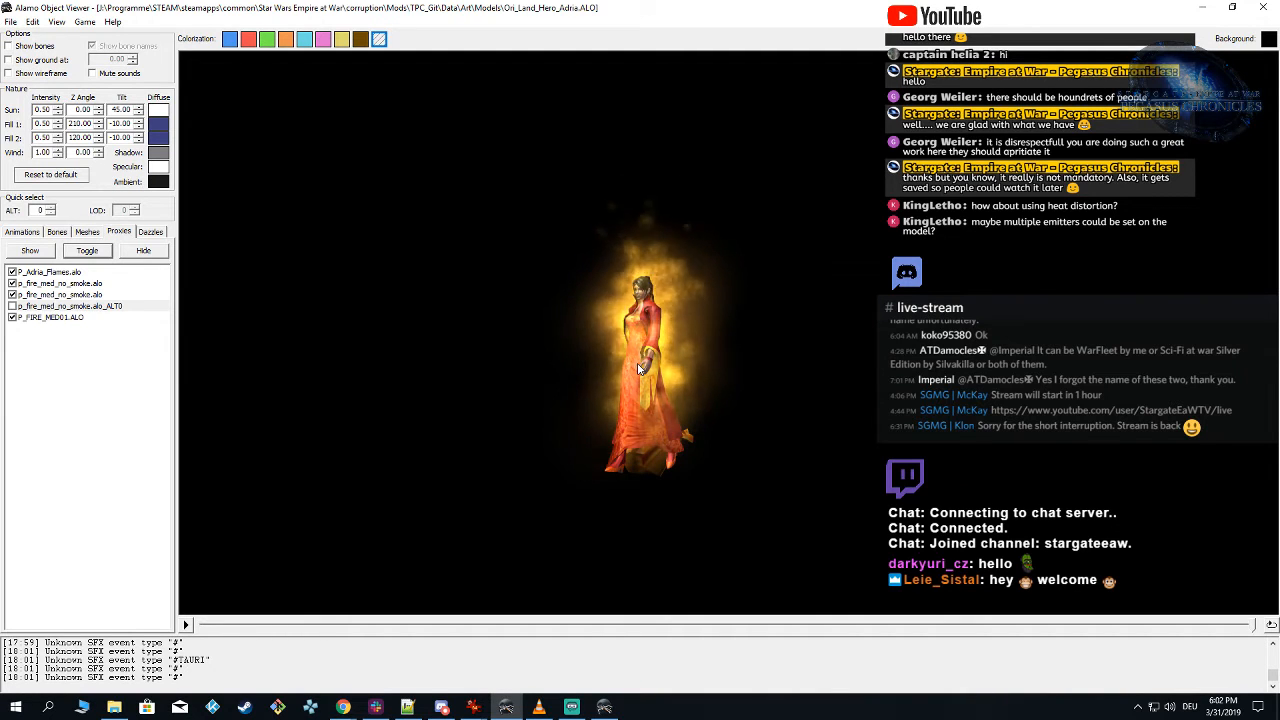
pyautogui.moveTo(638, 370); pyautogui.dragTo(682, 360)
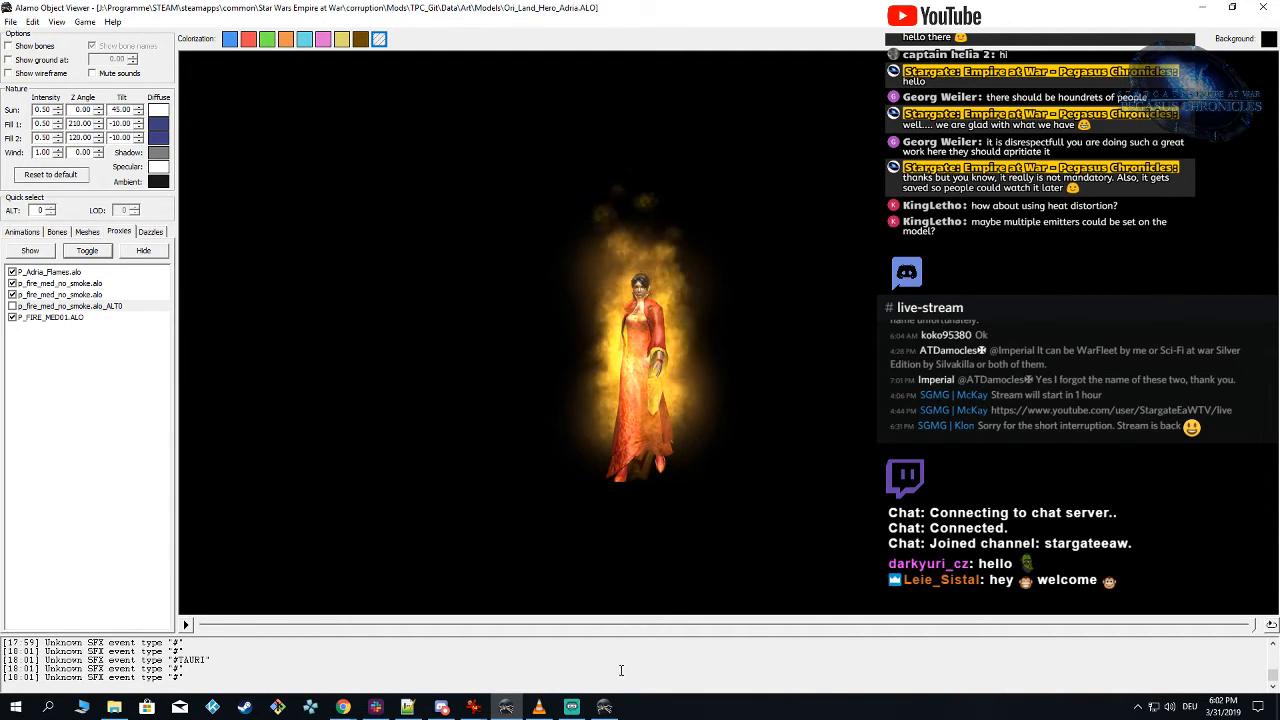
# Step: In Particle Editor, change the Flames emitter's initial speed type to Random: Box with a Z minimum of 1 and maximum of 15
pyautogui.click(605, 707)
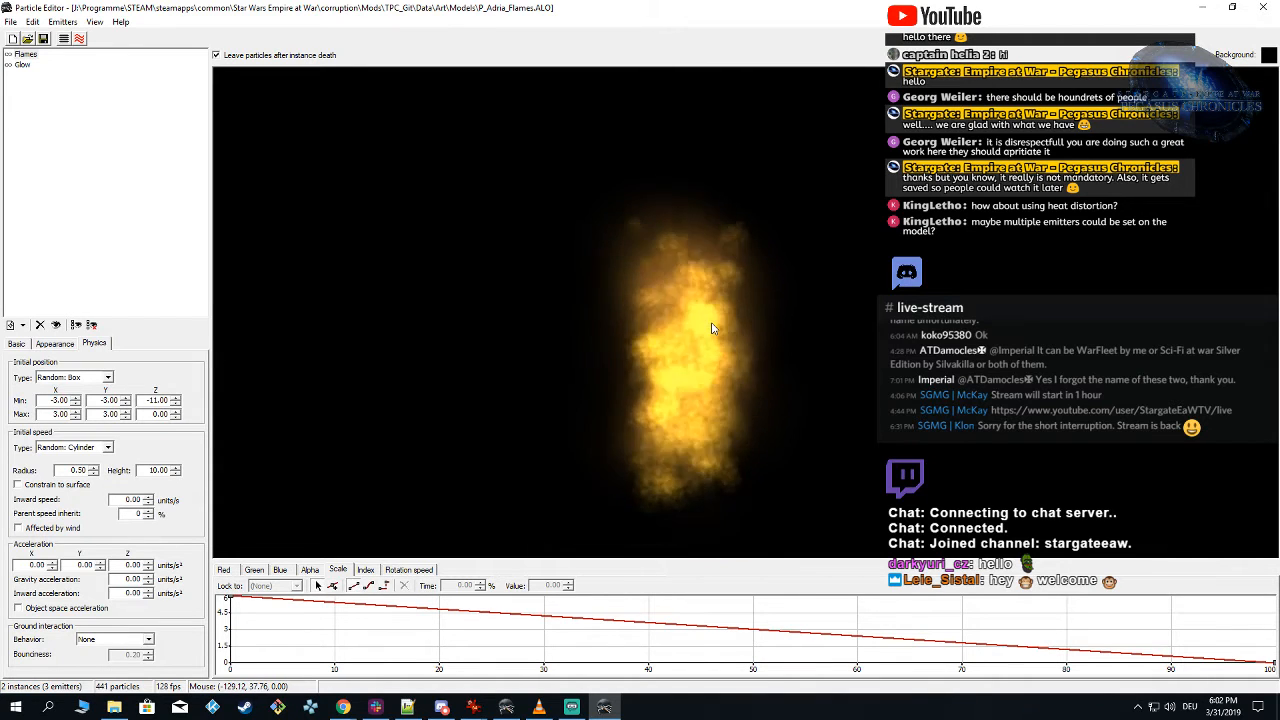
pyautogui.click(88, 447)
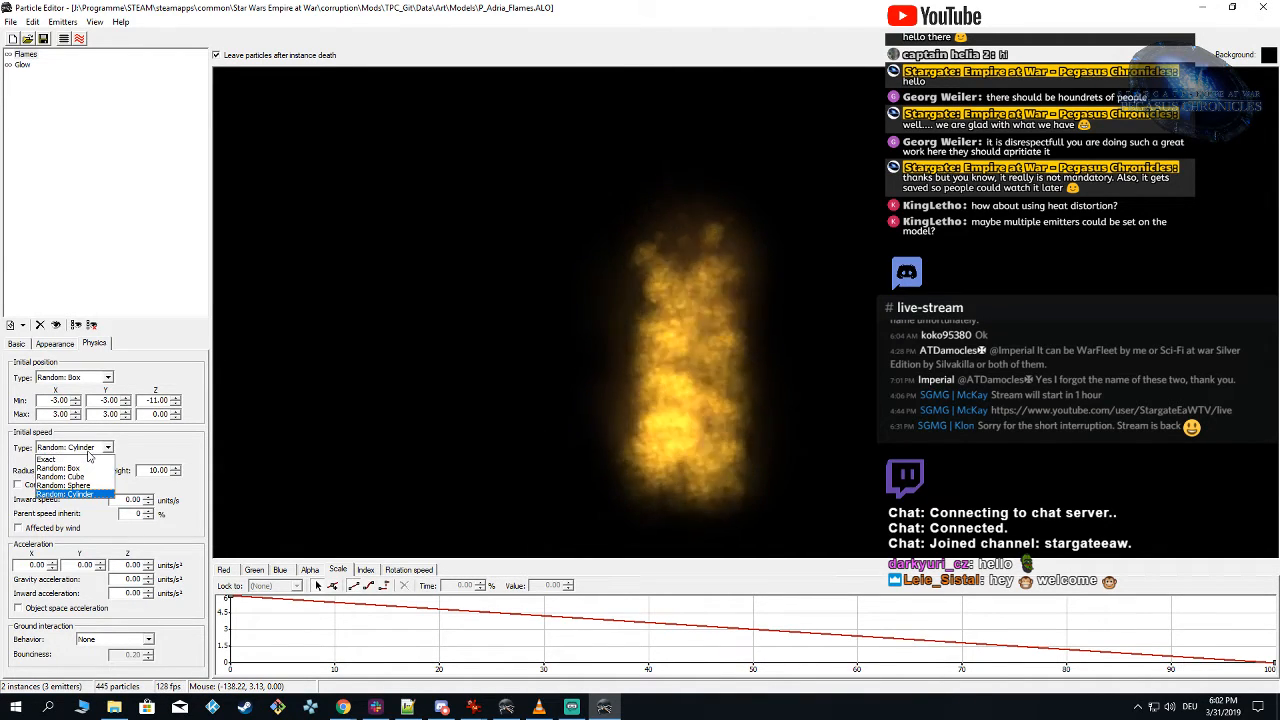
pyautogui.click(93, 468)
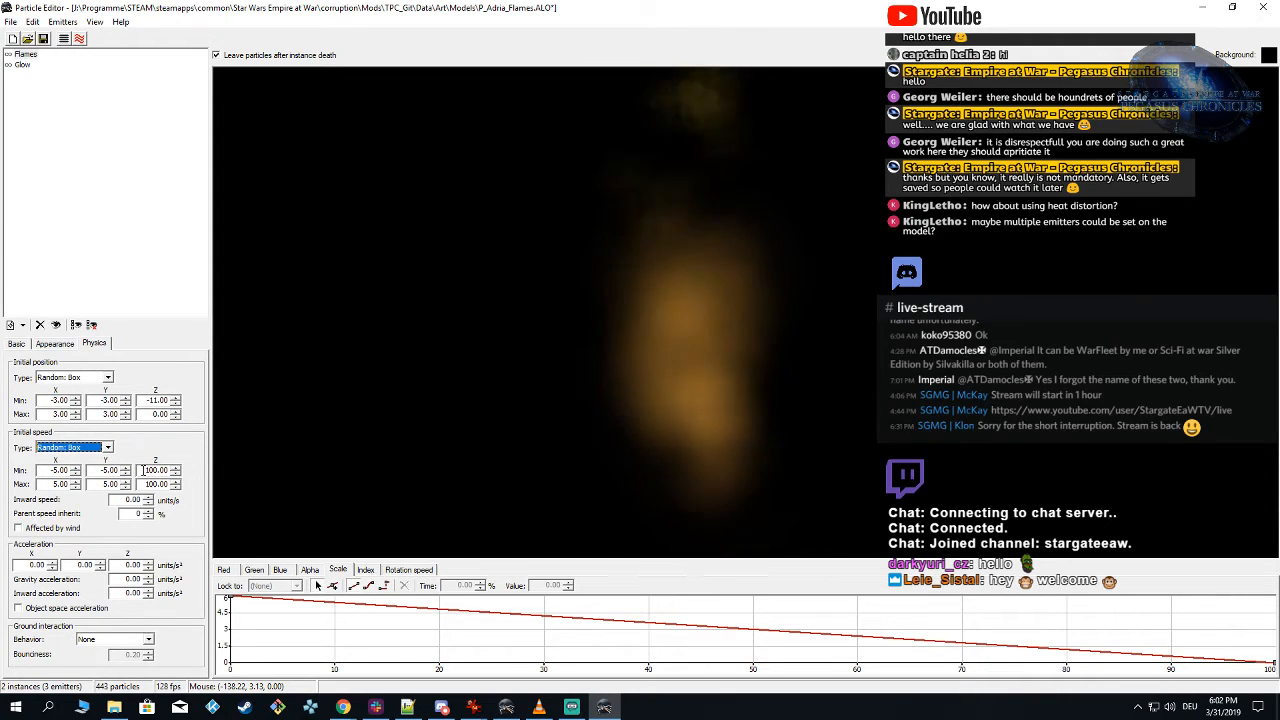
pyautogui.click(147, 470)
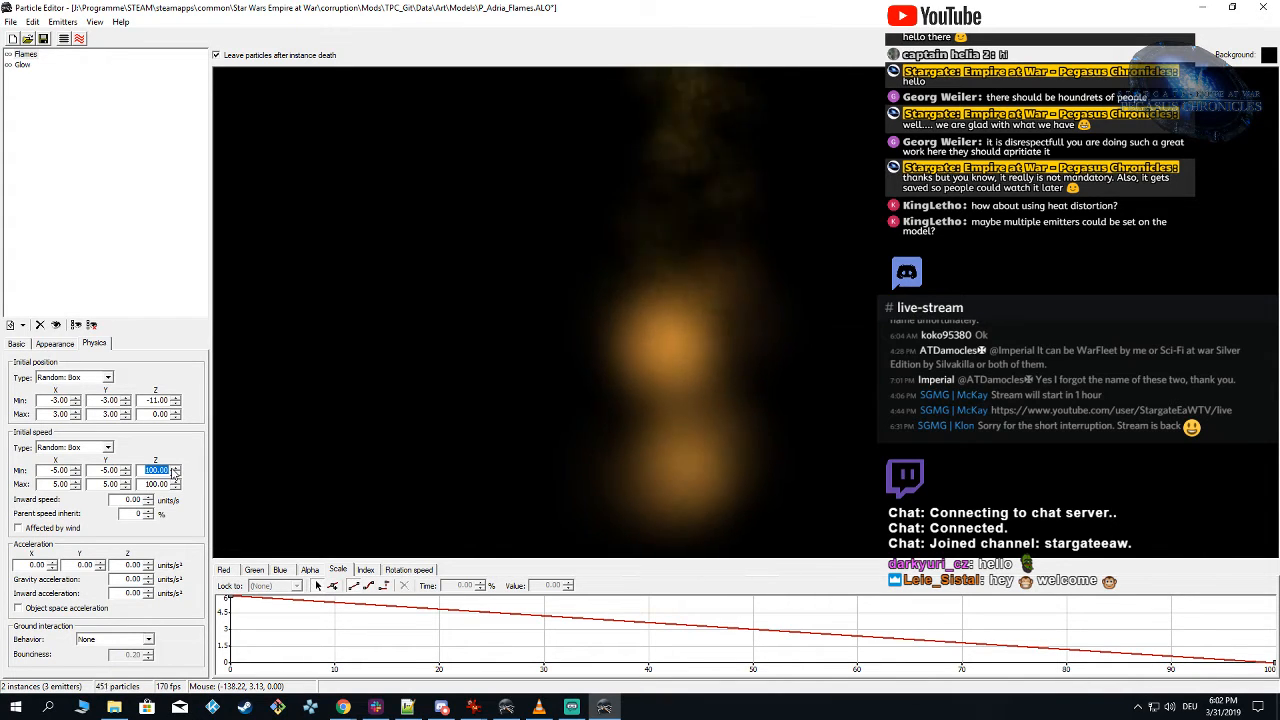
pyautogui.write('1')
pyautogui.press('Tab')
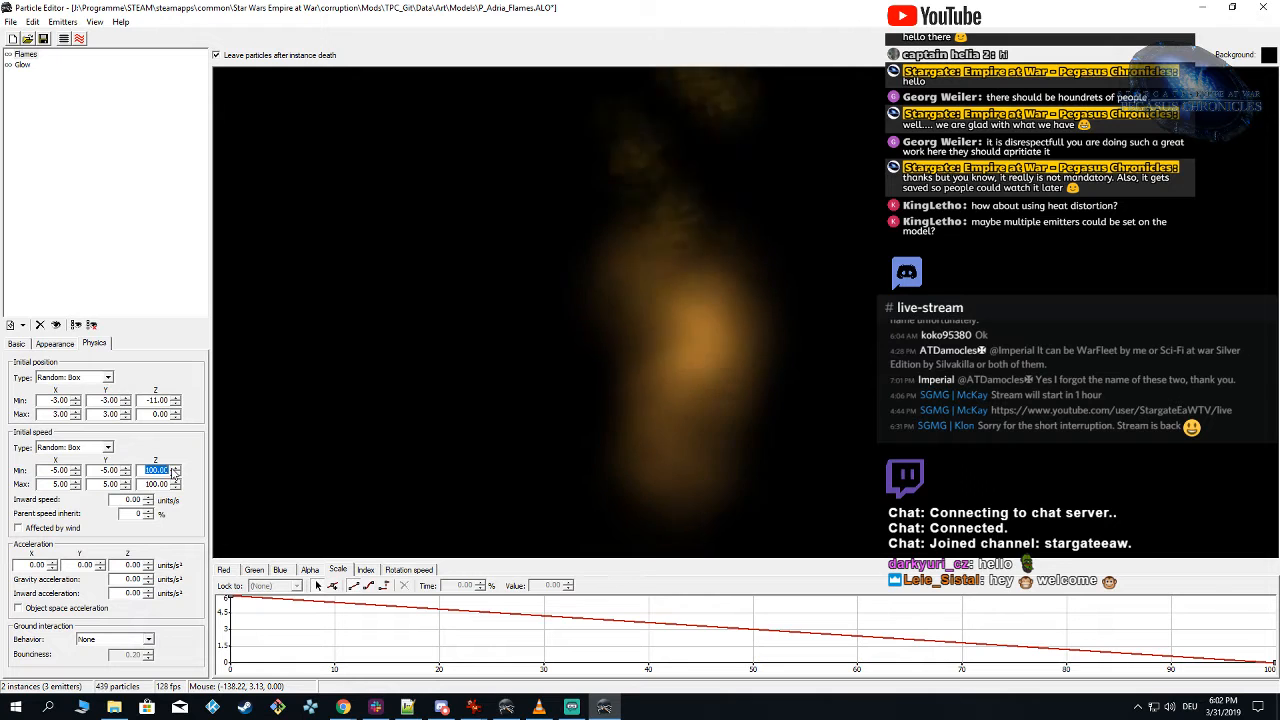
pyautogui.write('15')
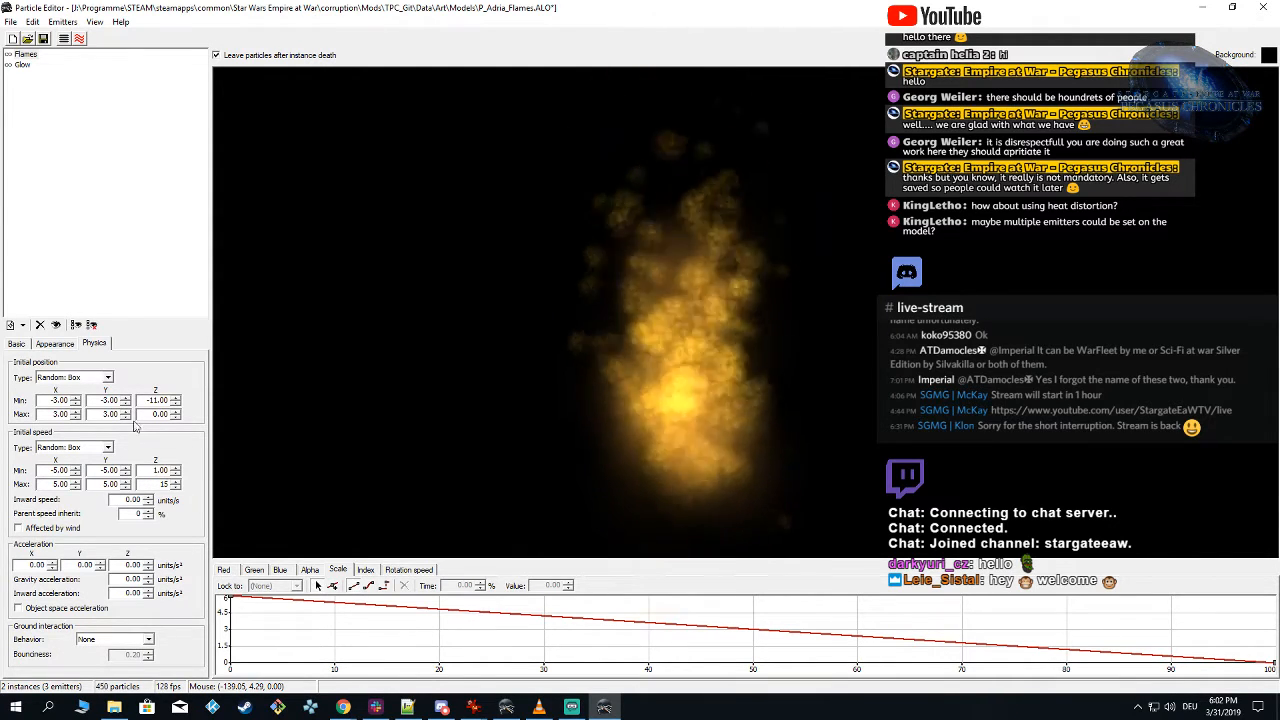
# Step: Set the Flames emitter's initial Y speed to a minimum of -1 and a maximum of 1
pyautogui.moveTo(99, 470); pyautogui.dragTo(244, 473)
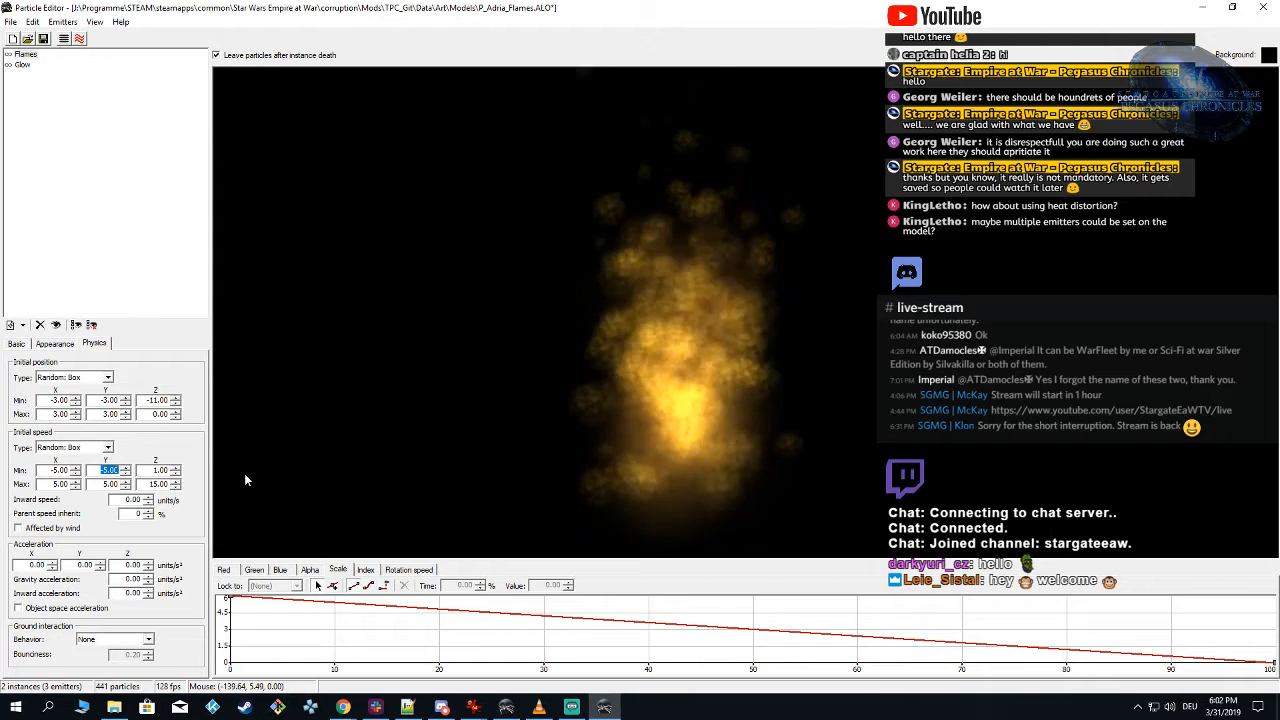
pyautogui.write('-1')
pyautogui.moveTo(99, 484); pyautogui.dragTo(135, 485)
pyautogui.write('1')
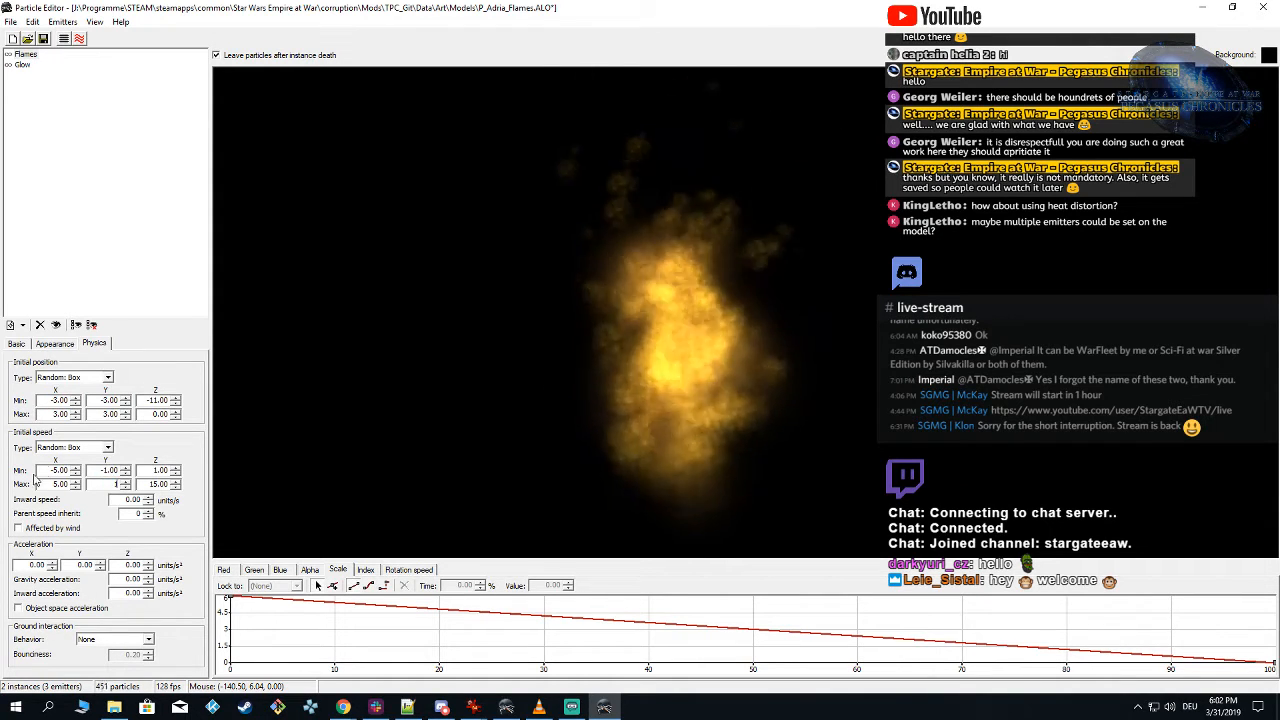
# Step: Set the Flames emitter's initial X speed to a minimum of -1 and maximum of 1, and its maximum Z speed to 5
pyautogui.moveTo(49, 470); pyautogui.dragTo(320, 471)
pyautogui.write('-1')
pyautogui.moveTo(49, 484); pyautogui.dragTo(86, 485)
pyautogui.write('1')
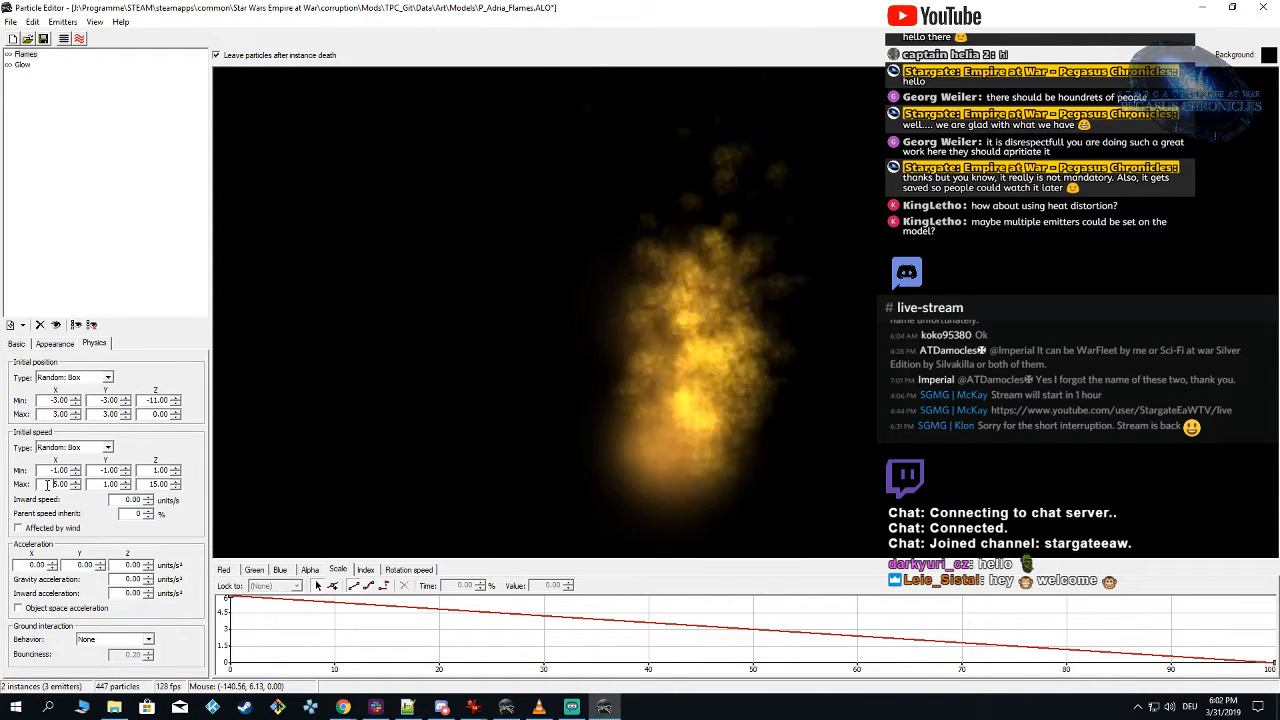
pyautogui.click(592, 417)
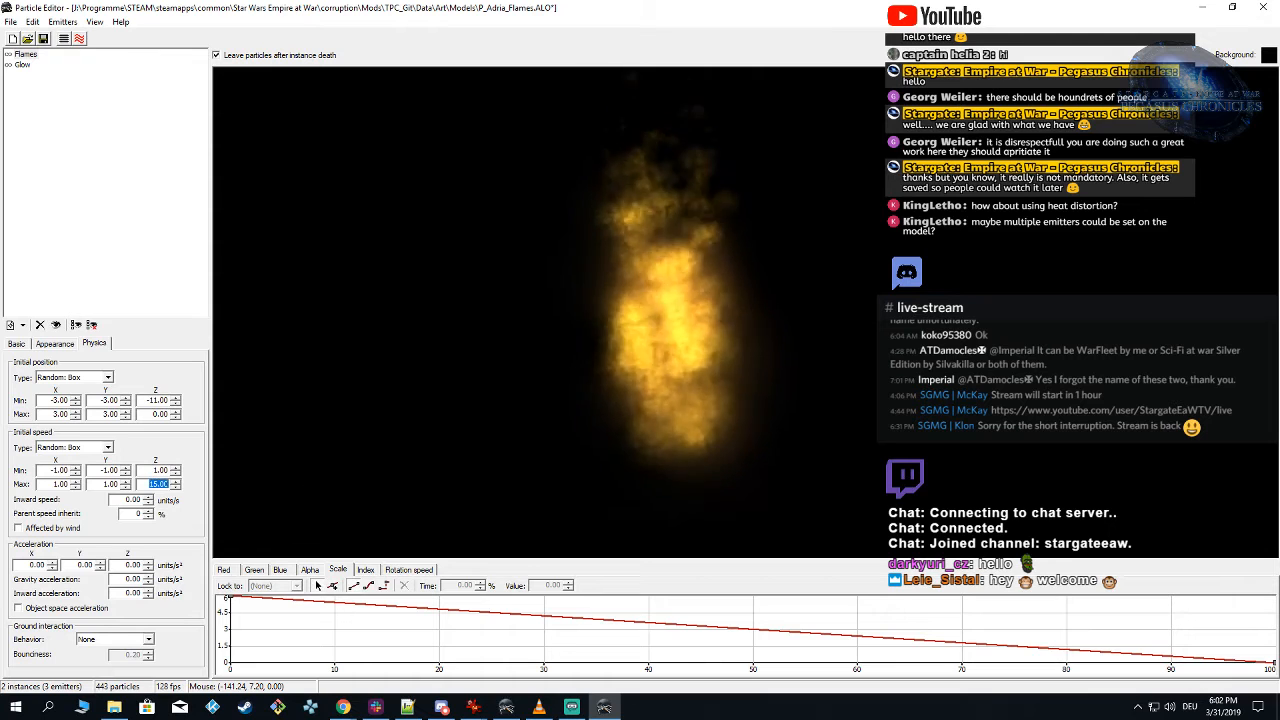
pyautogui.write('5')
pyautogui.click(467, 442)
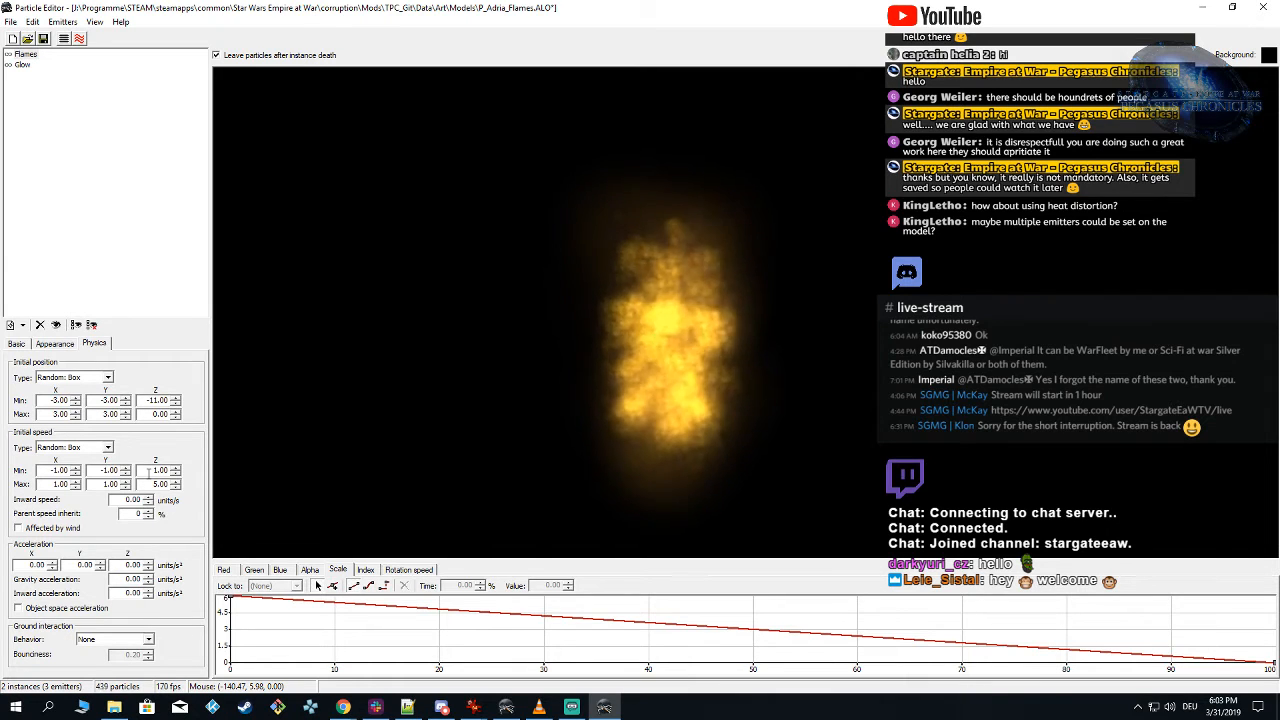
# Step: Save the particle, reload the TPC_Git mod for Forces of Corruption in Alamo Object Viewer and play Adria's animation
pyautogui.click(43, 38)
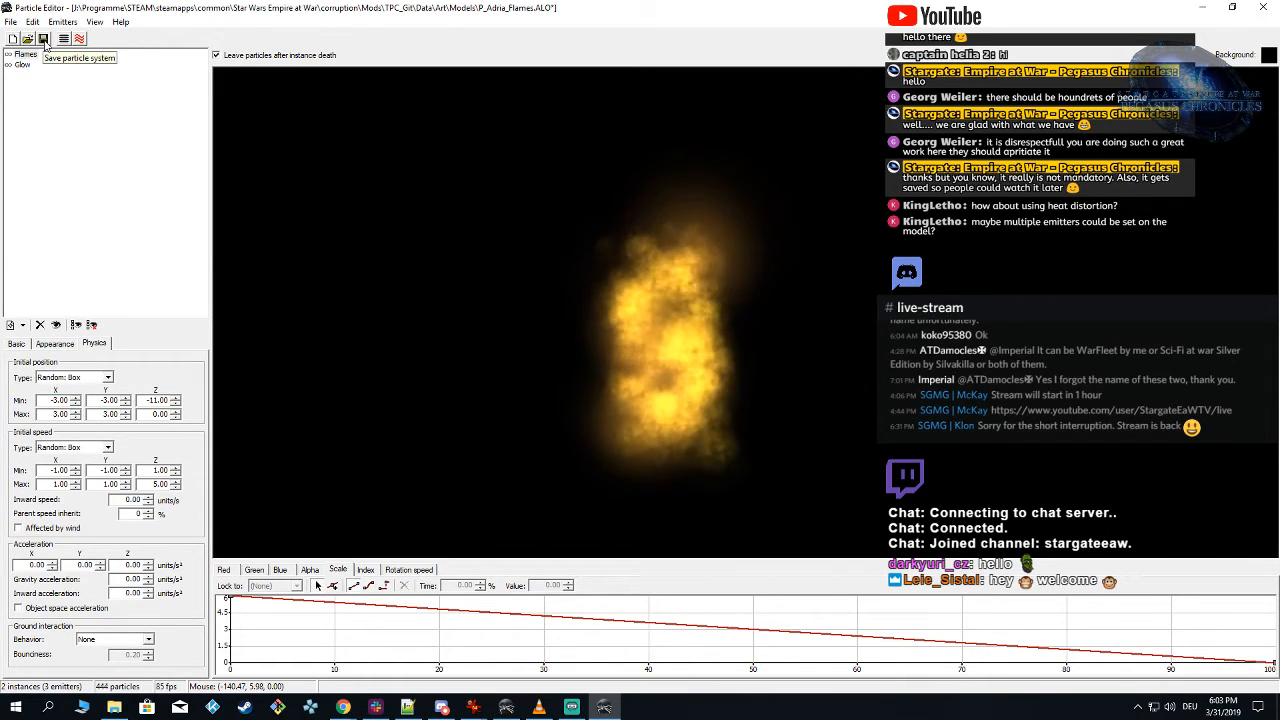
pyautogui.click(505, 707)
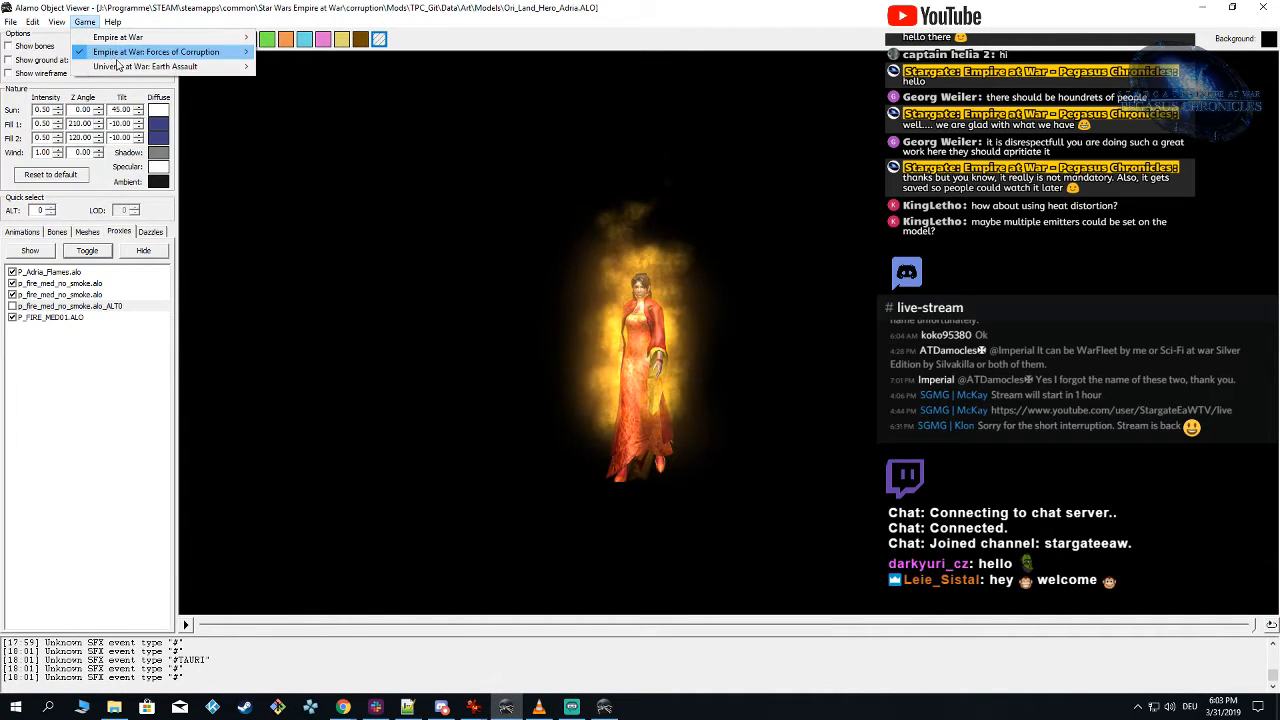
pyautogui.moveTo(210, 57)
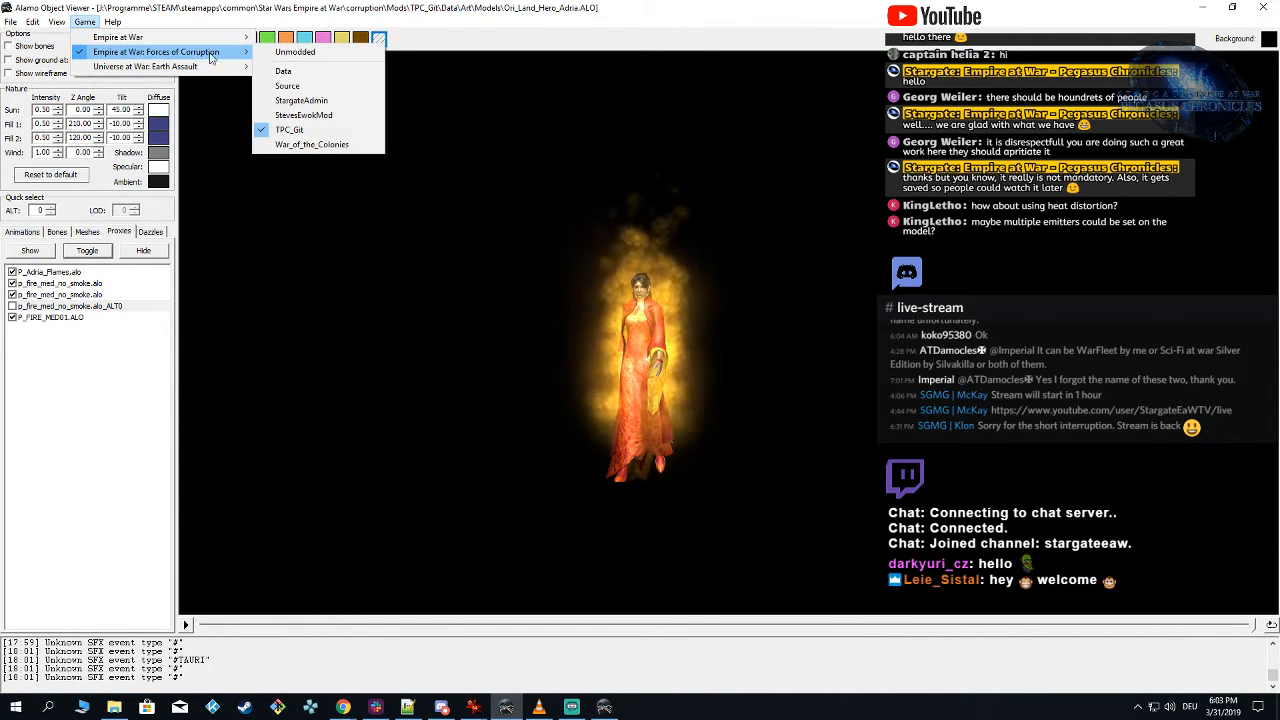
pyautogui.click(347, 136)
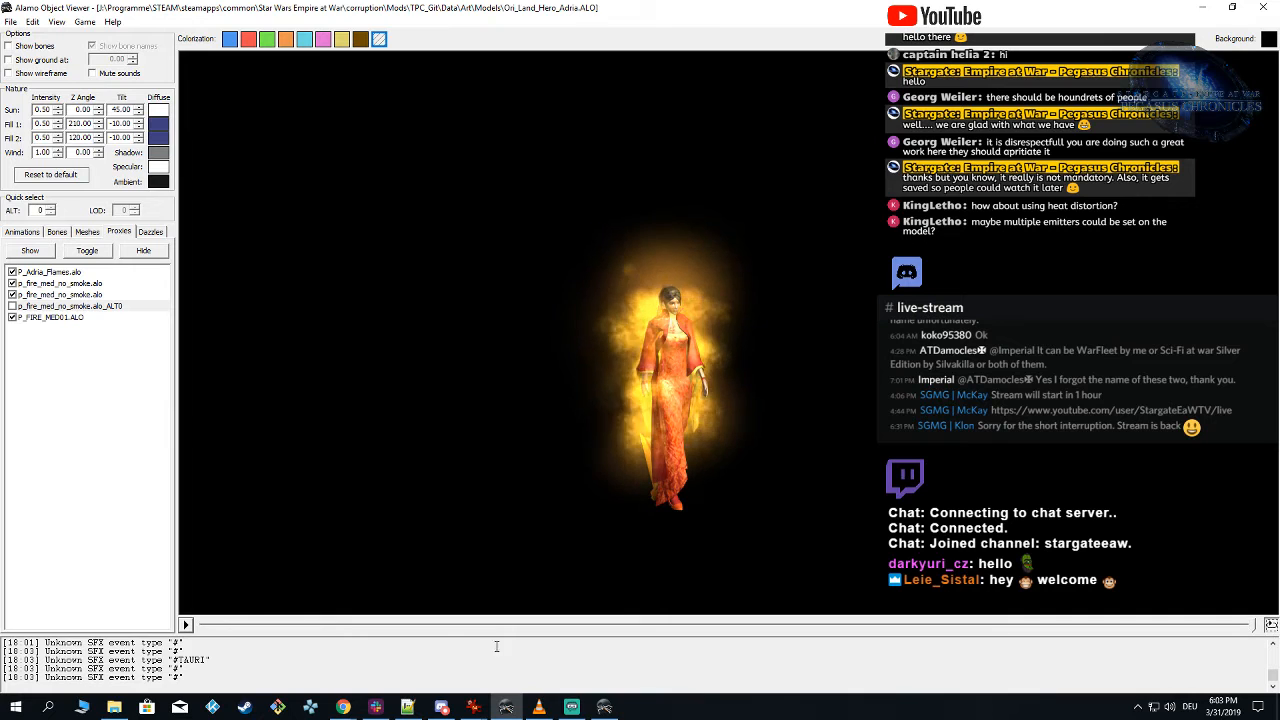
pyautogui.click(185, 625)
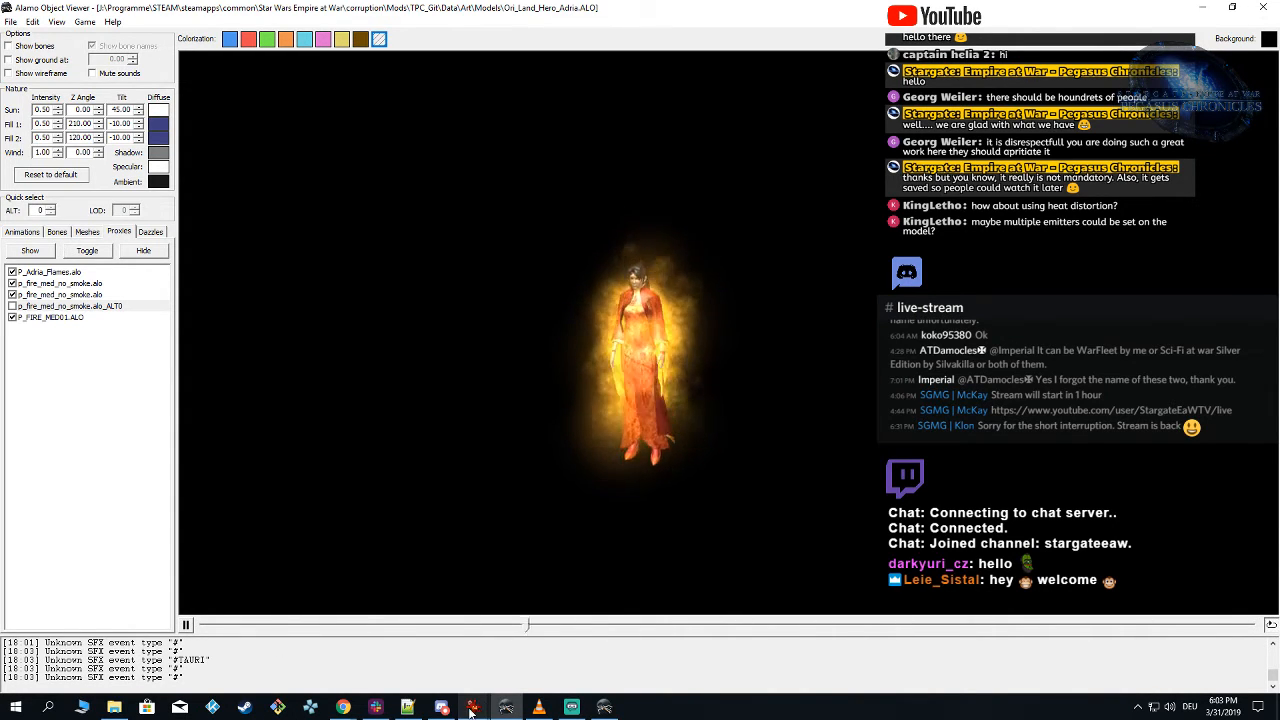
# Step: Compare the burning Adria reference images in Chrome with the particle effect on the model in Alamo Object Viewer
pyautogui.moveTo(343, 707)
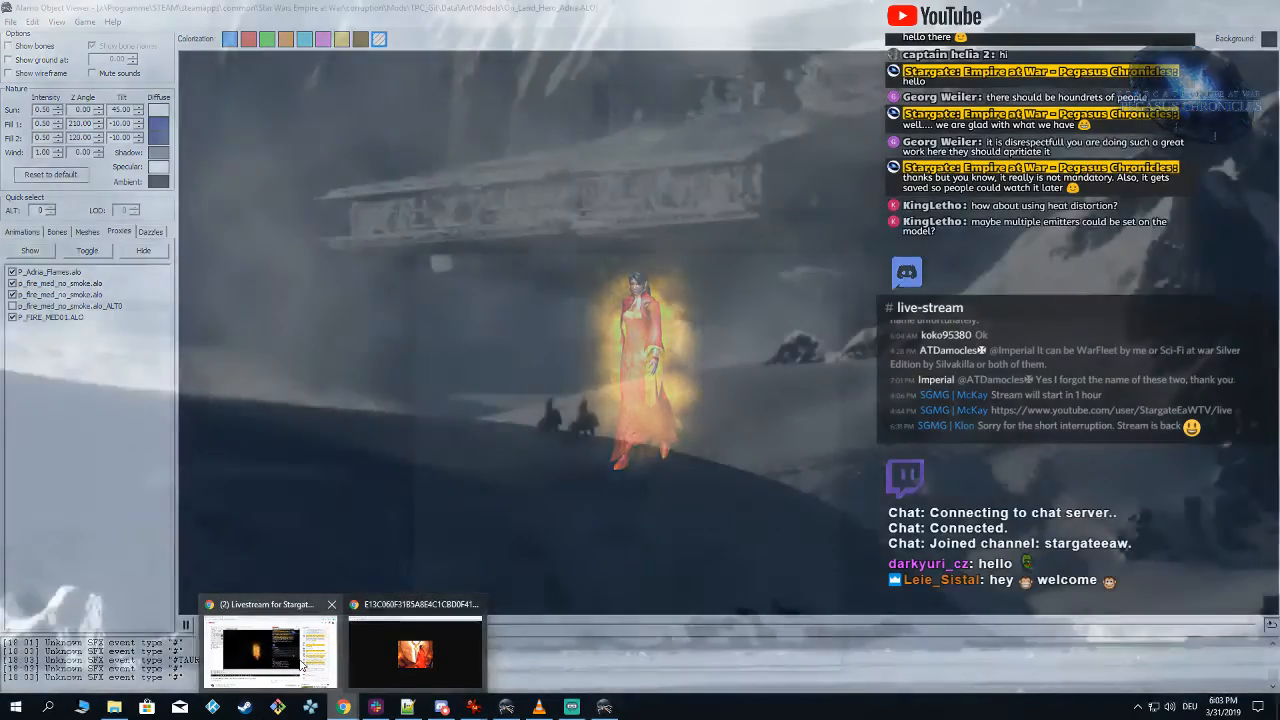
pyautogui.click(415, 652)
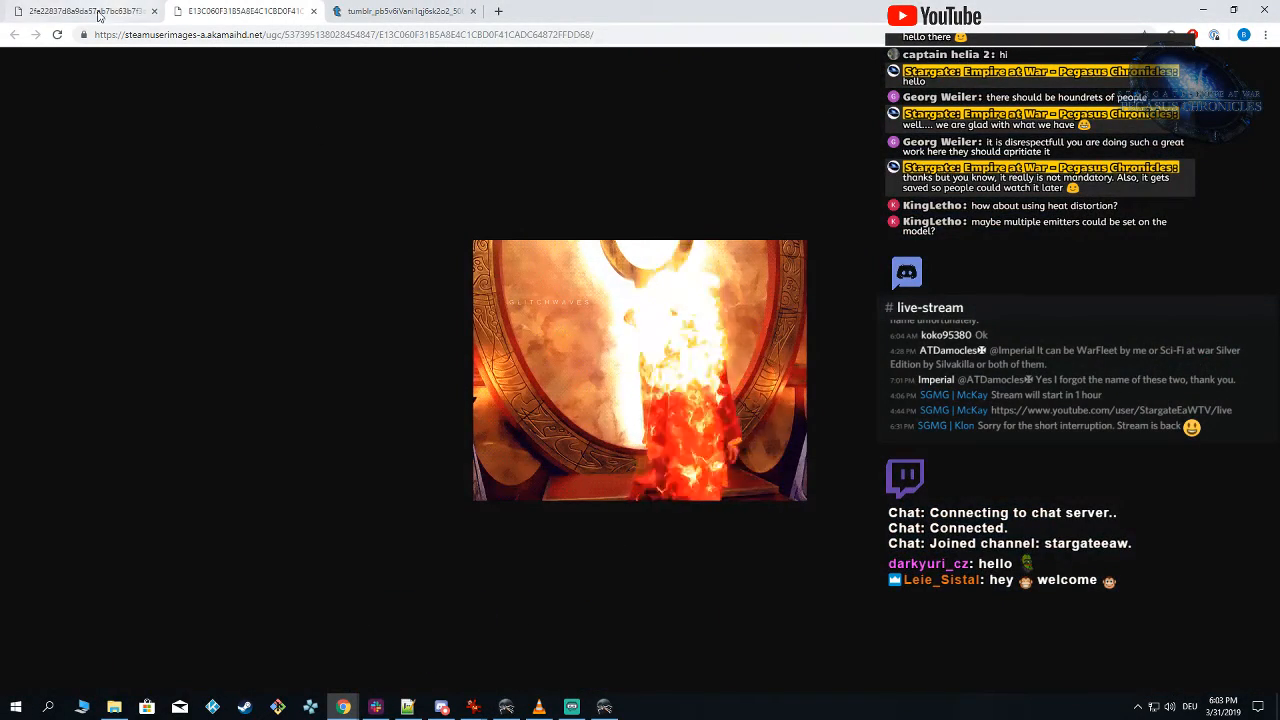
pyautogui.click(97, 12)
pyautogui.click(210, 14)
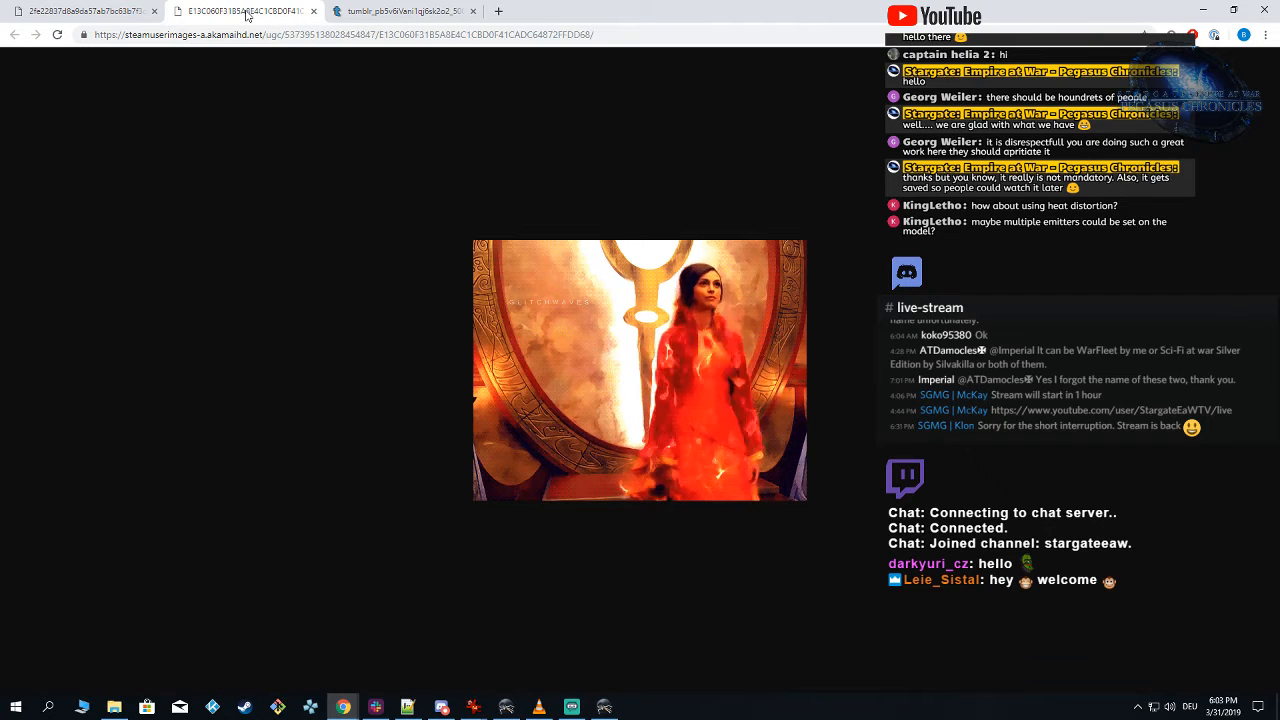
pyautogui.click(116, 14)
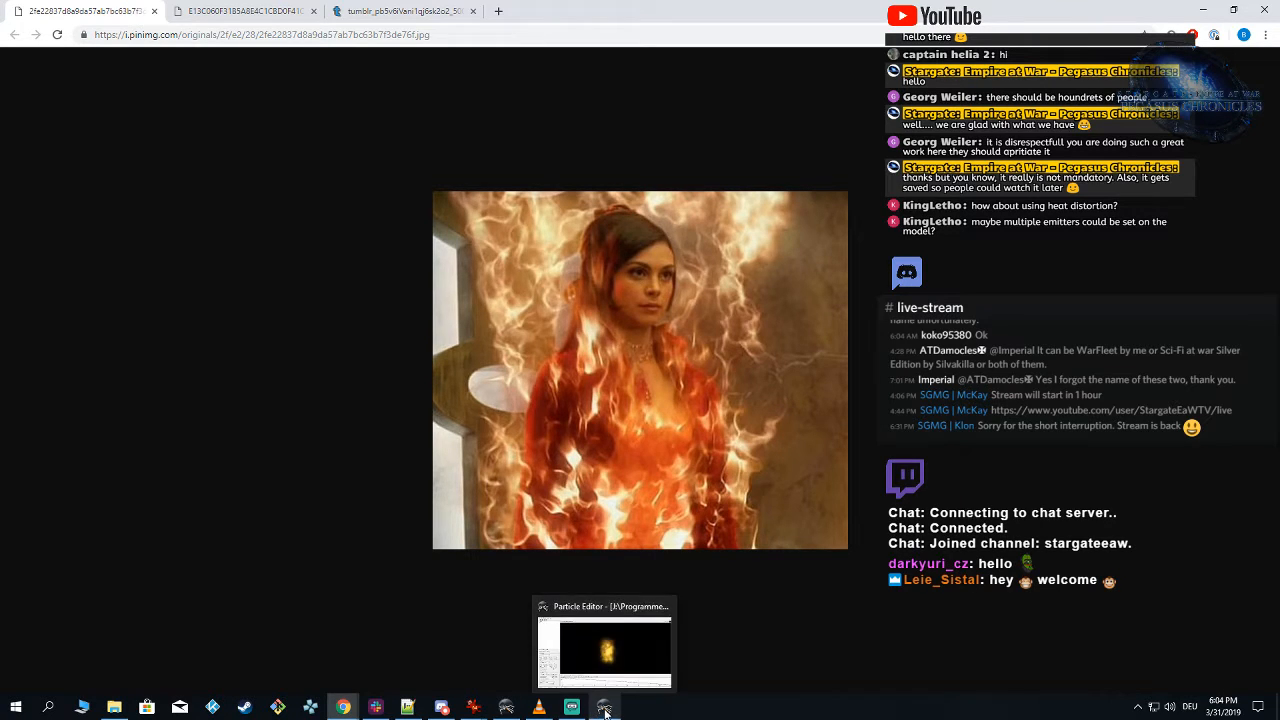
pyautogui.click(268, 10)
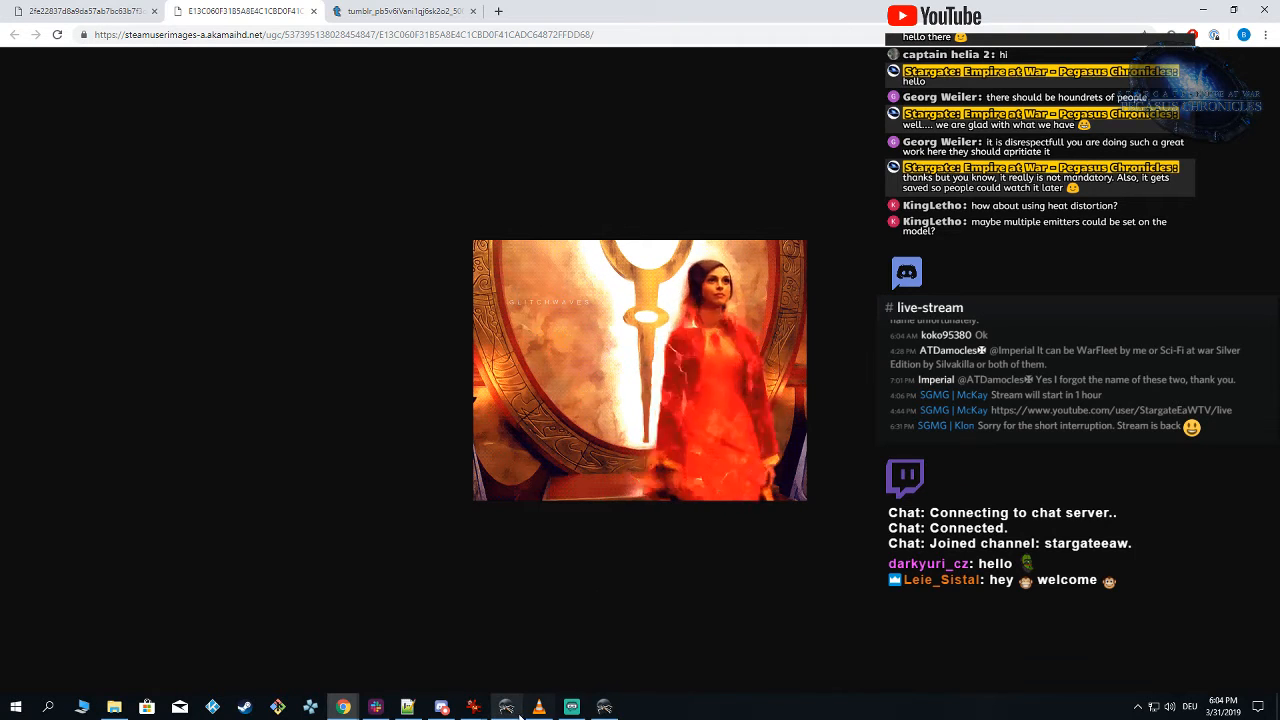
pyautogui.moveTo(508, 710)
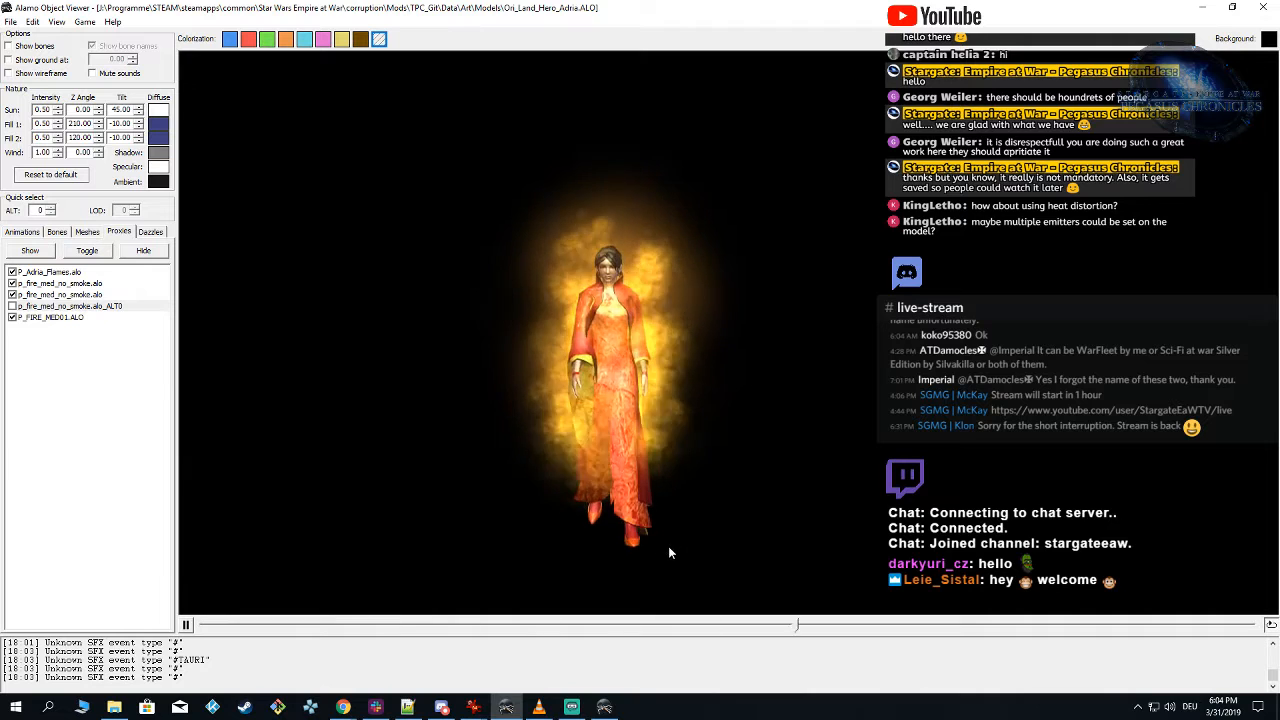
# Step: In Particle Editor, set the Flames emitter's initial X and Y positions to a minimum of -2 and a maximum of 2
pyautogui.click(604, 707)
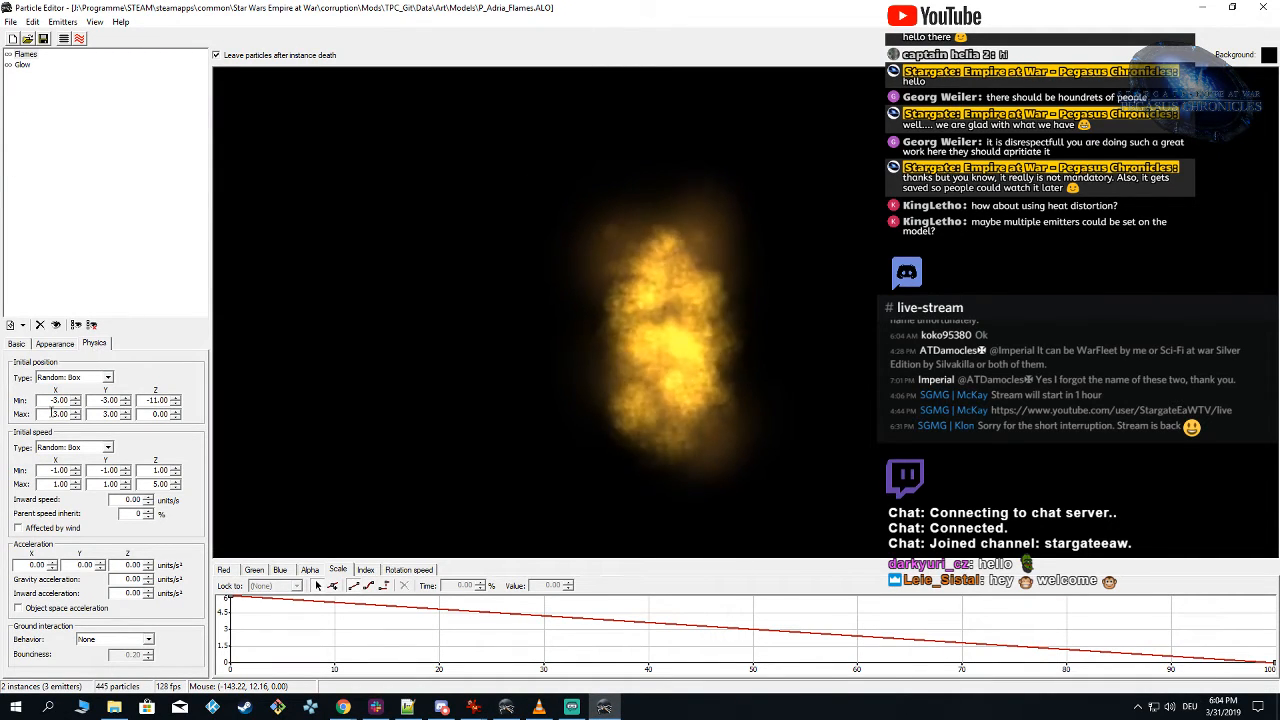
pyautogui.doubleClick(61, 400)
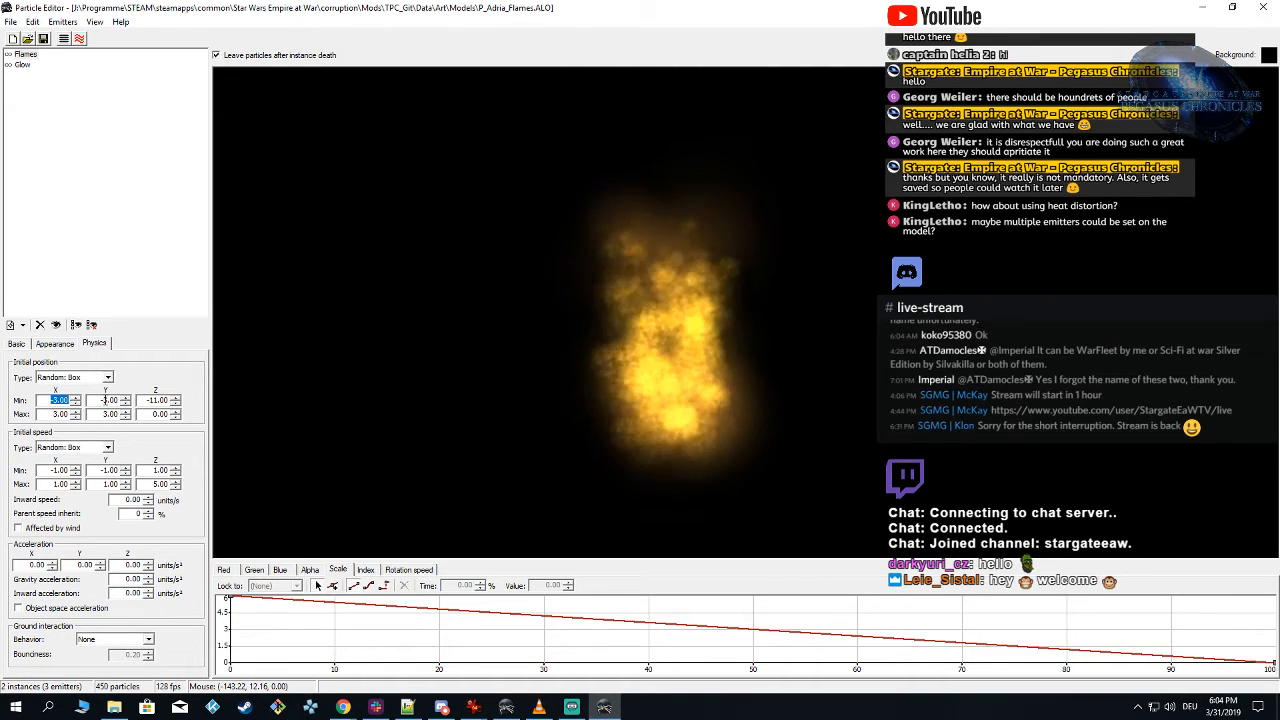
pyautogui.write('-2')
pyautogui.press('Tab')
pyautogui.write('2')
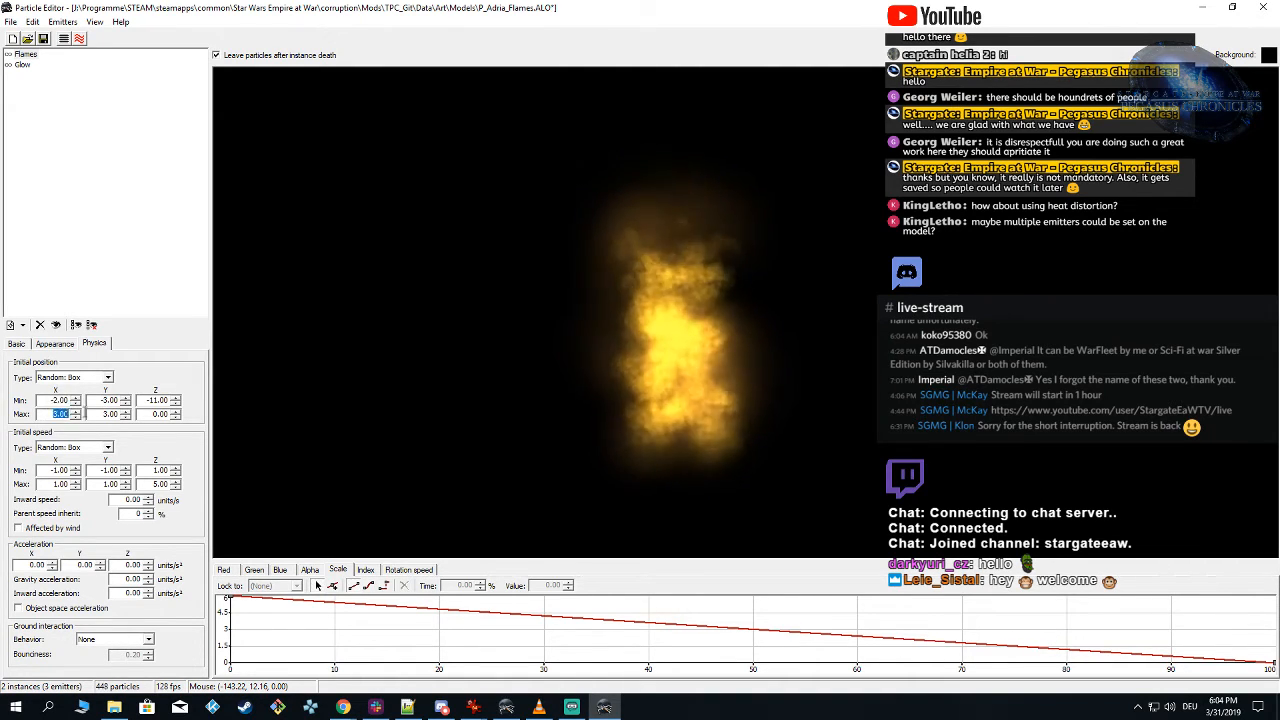
pyautogui.press('Tab')
pyautogui.write('-2')
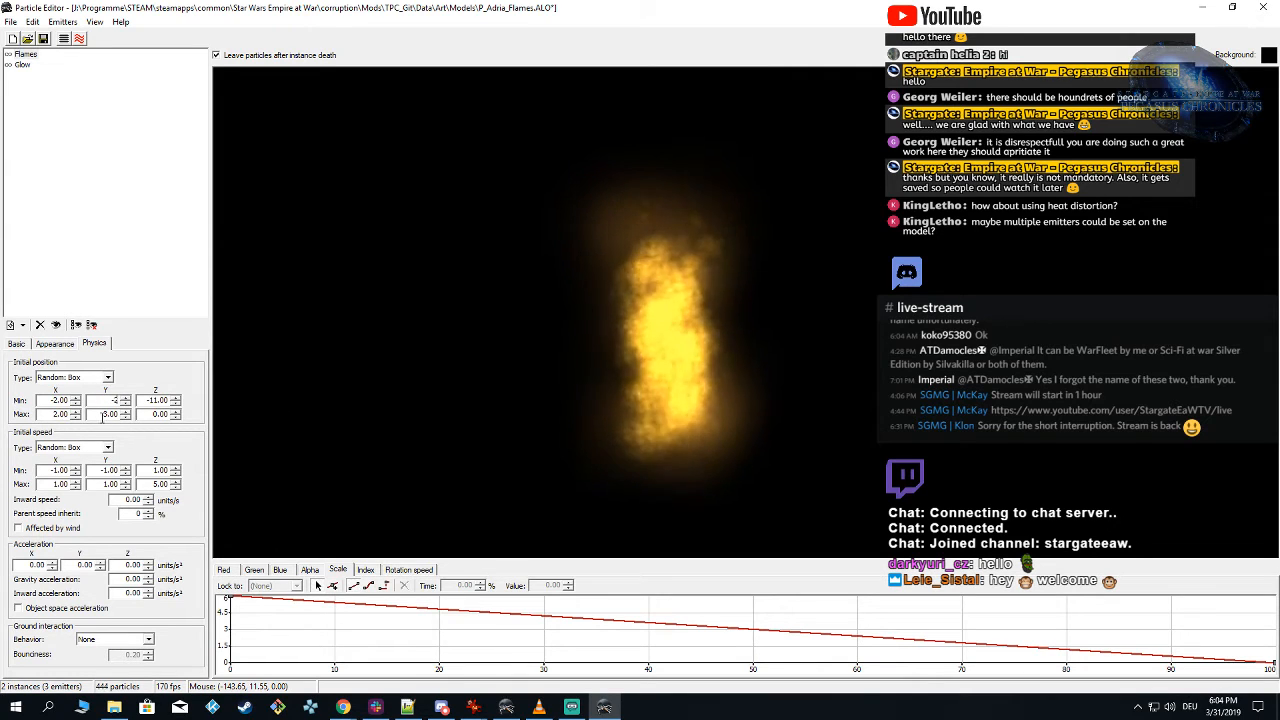
pyautogui.press('Tab')
pyautogui.write('2')
pyautogui.press('Tab')
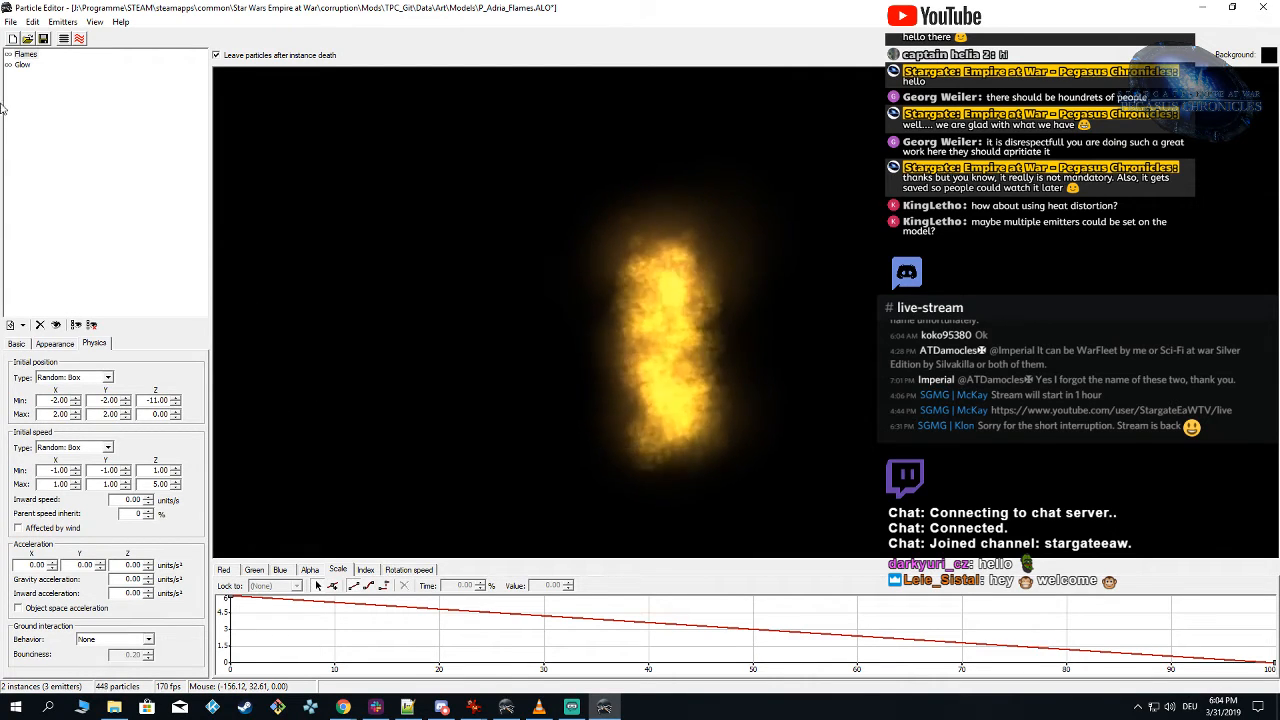
# Step: Set the Glow emitter's initial X and Y positions to a minimum of -2 and a maximum of 2, and save the particle
pyautogui.click(22, 66)
pyautogui.moveTo(51, 401); pyautogui.dragTo(235, 416)
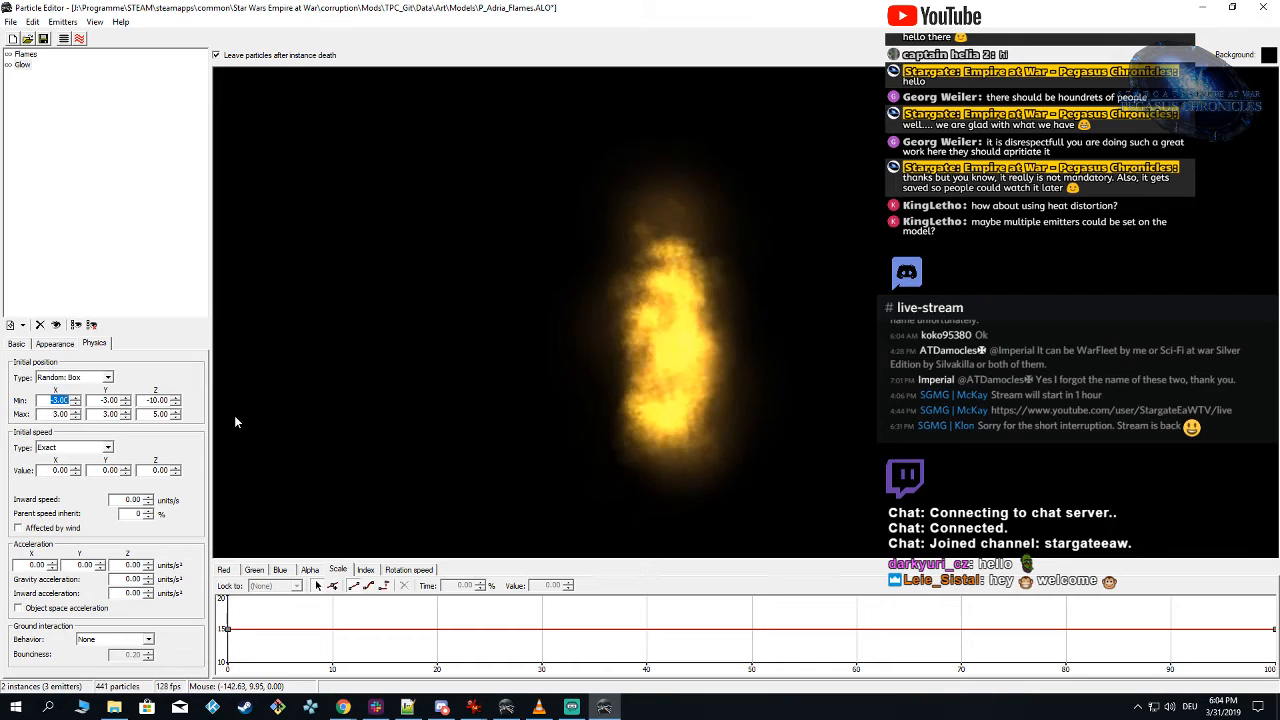
pyautogui.write('-2')
pyautogui.press('Tab')
pyautogui.write('2')
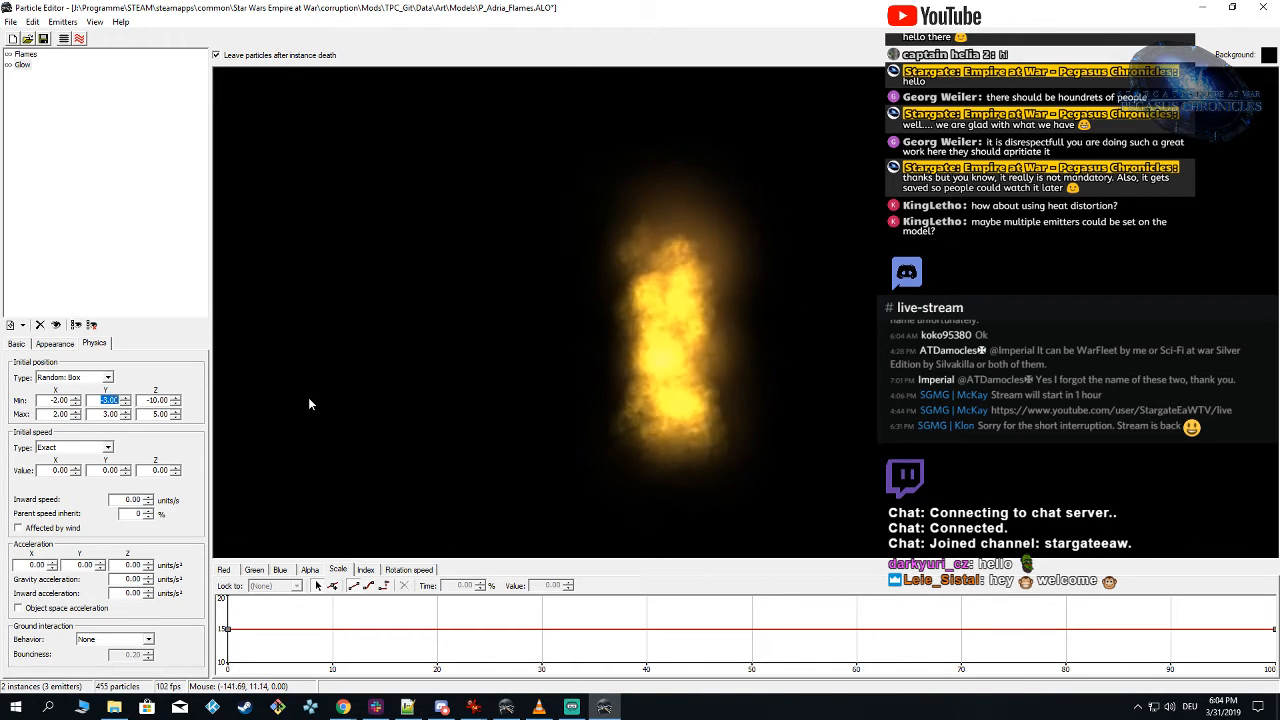
pyautogui.press('Tab')
pyautogui.write('-2')
pyautogui.press('Tab')
pyautogui.write('2')
pyautogui.press('Return')
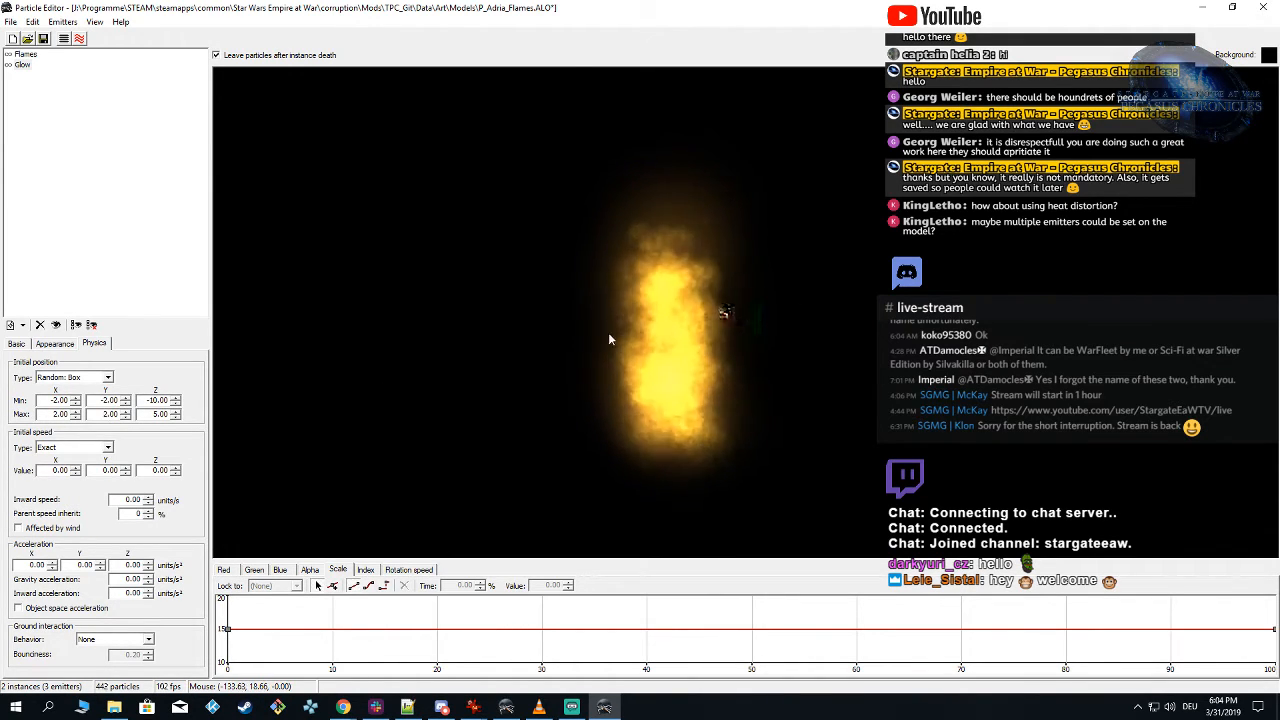
# Step: Reload the TPC_Git mod for Forces of Corruption in Alamo Object Viewer and hide the p_fire_med_no_smoke.alo_ALT0 proxy
pyautogui.click(506, 707)
pyautogui.click(85, 23)
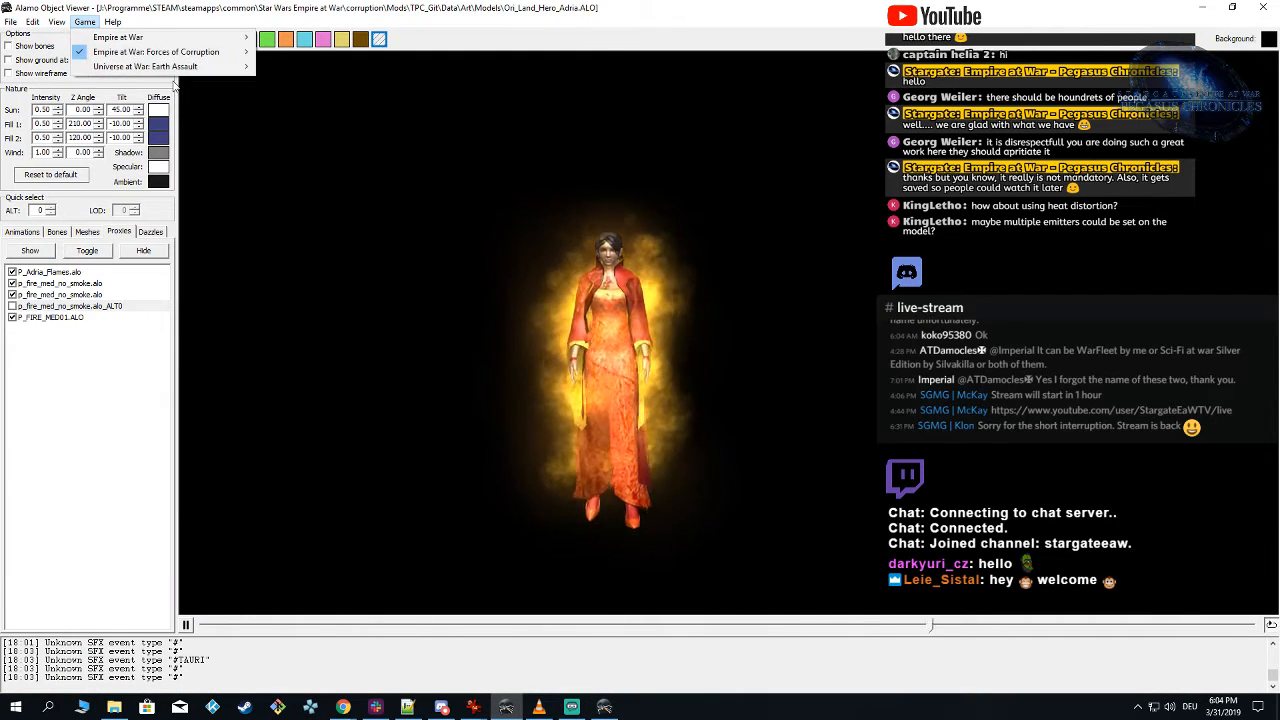
pyautogui.moveTo(180, 52)
pyautogui.click(321, 133)
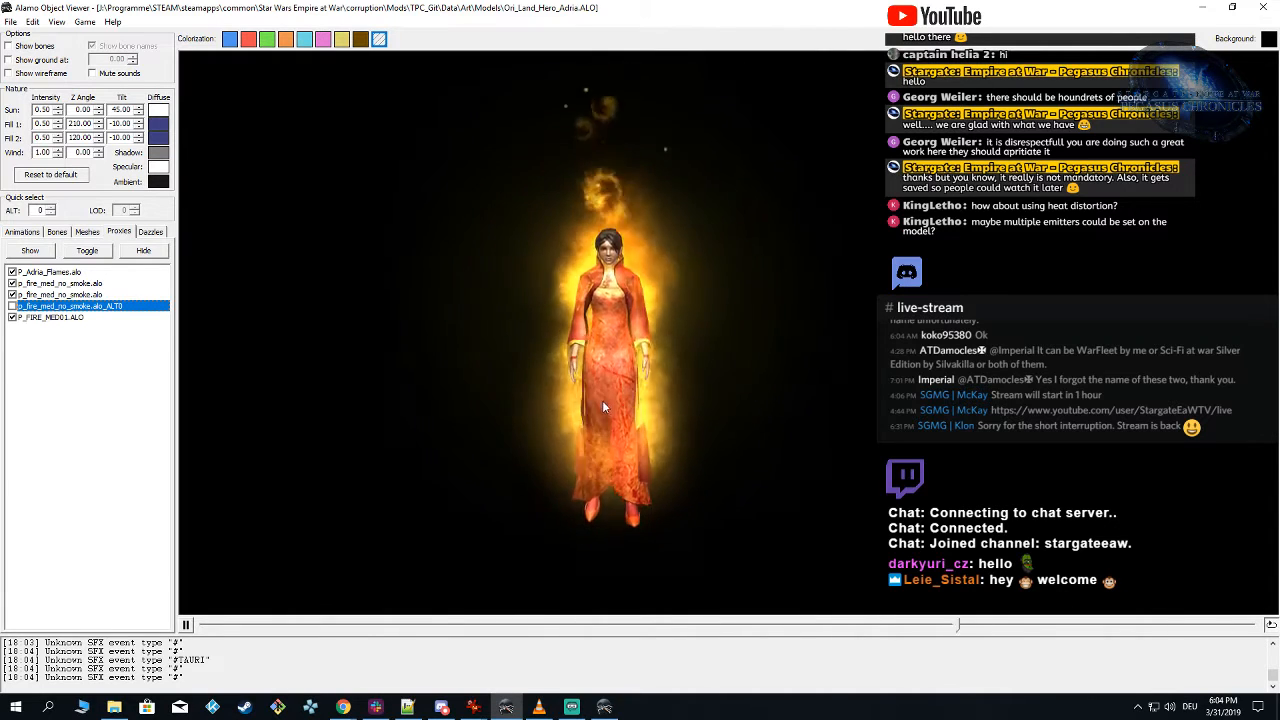
# Step: Inspect the narrowed flames around the animated Adria model from farther away and from the side
pyautogui.click(624, 424)
pyautogui.scroll(-4, 731, 468)
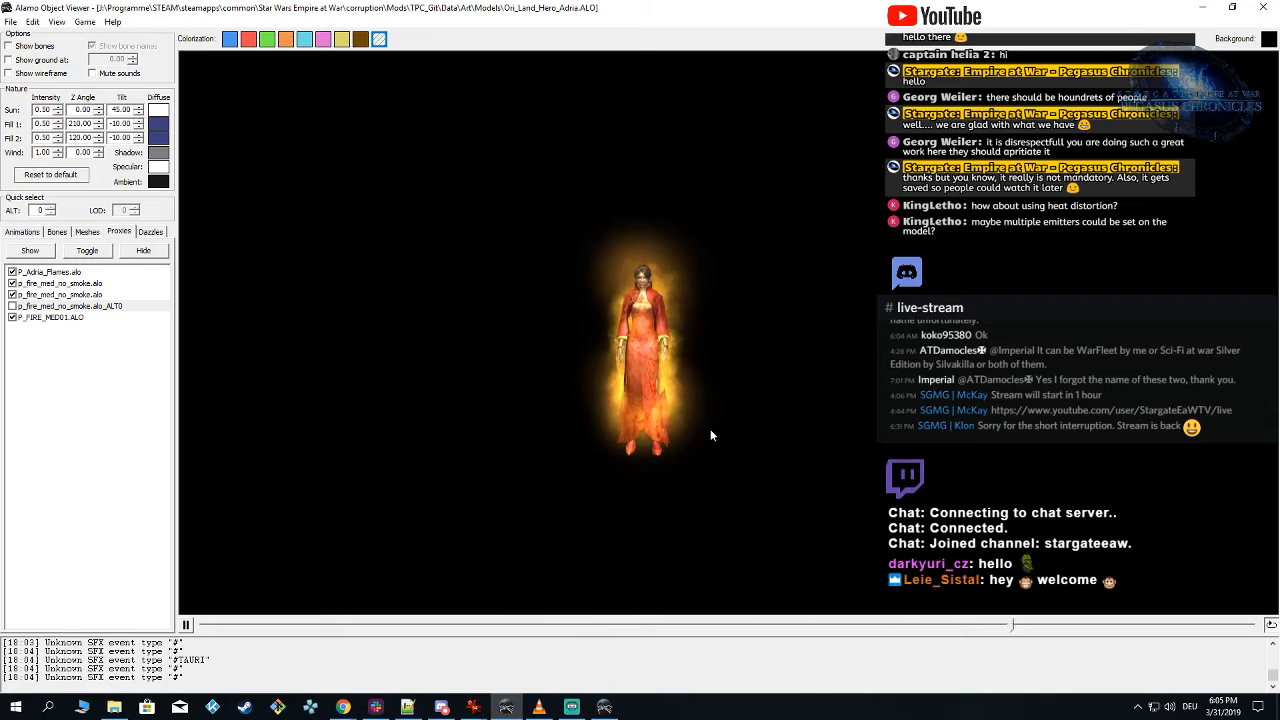
pyautogui.moveTo(711, 435)
pyautogui.mouseDown()
pyautogui.moveTo(605, 430)
pyautogui.moveTo(817, 429)
pyautogui.moveTo(640, 435)
pyautogui.moveTo(698, 428)
pyautogui.moveTo(655, 427)
pyautogui.moveTo(654, 511)
pyautogui.moveTo(691, 486)
pyautogui.moveTo(823, 474)
pyautogui.moveTo(629, 471)
pyautogui.moveTo(793, 470)
pyautogui.moveTo(767, 465)
pyautogui.mouseUp()
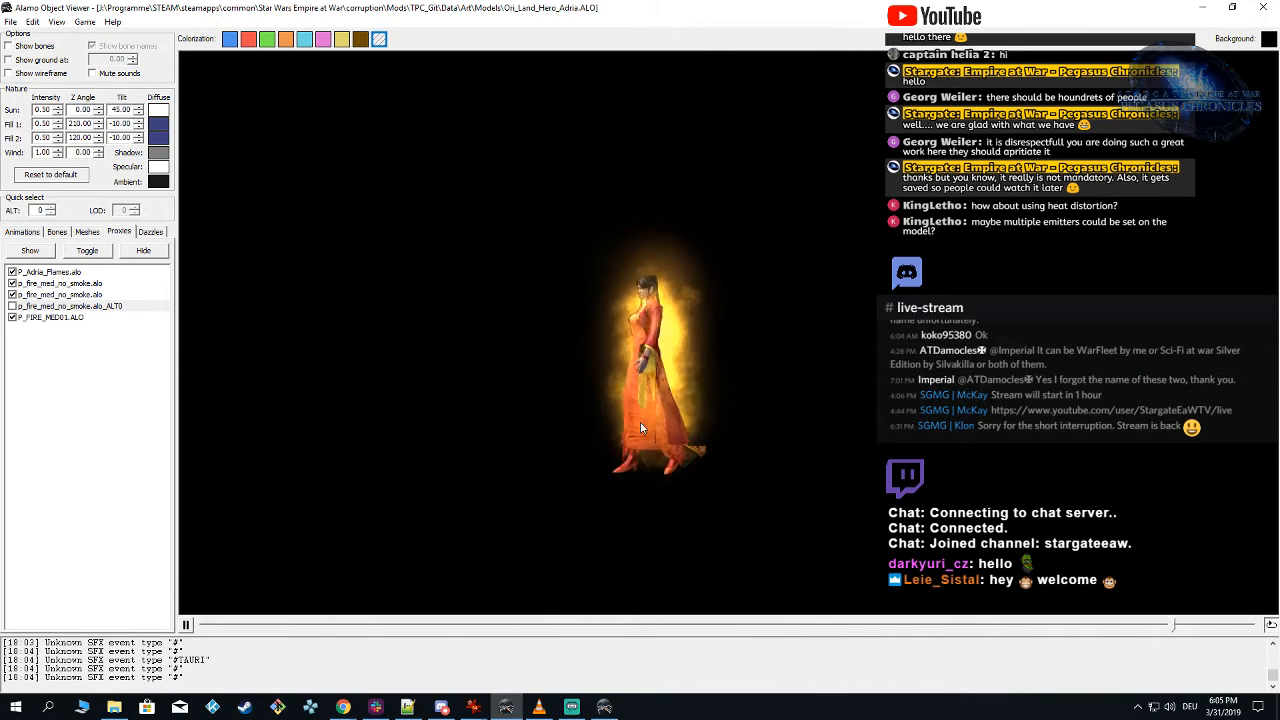
pyautogui.click(606, 708)
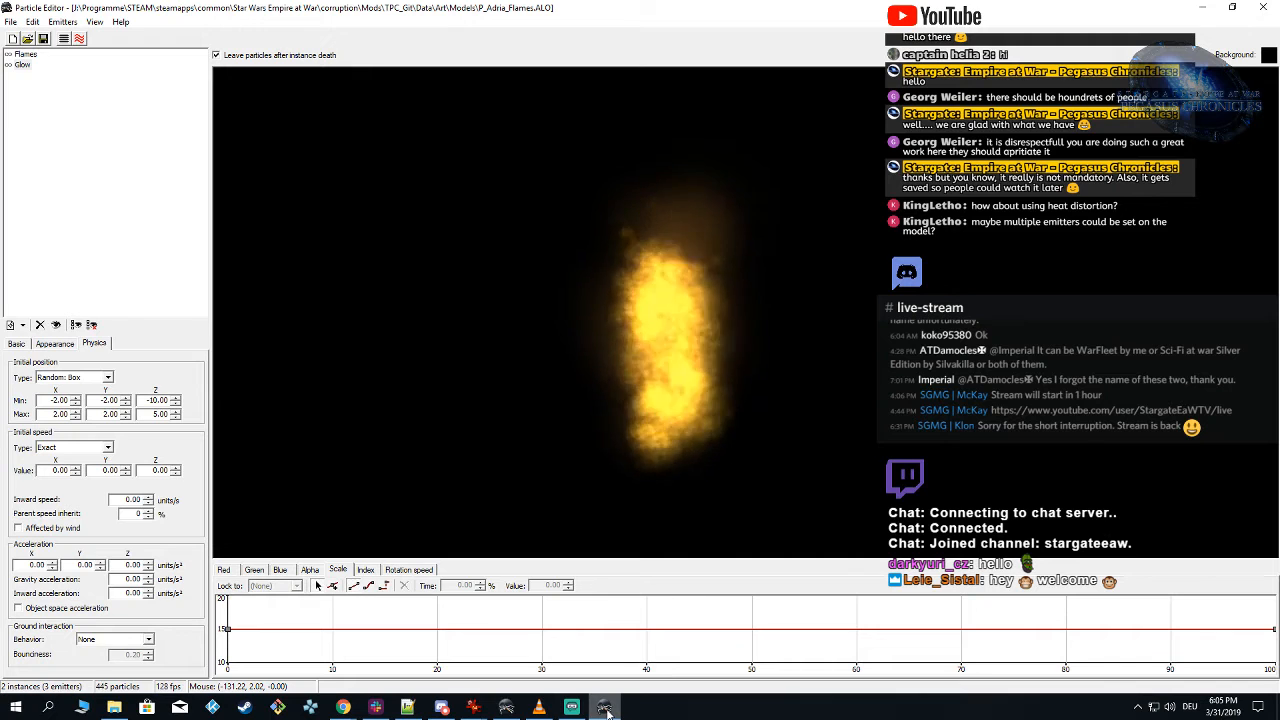
pyautogui.click(606, 708)
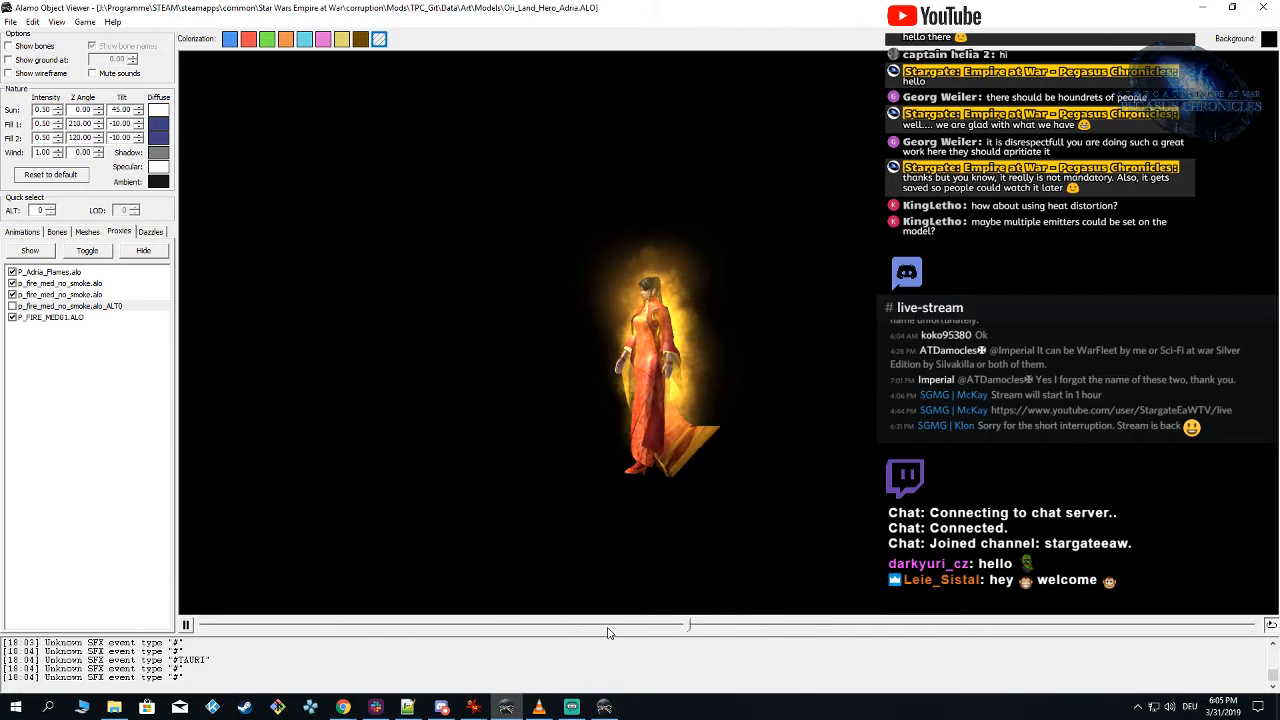
# Step: In Particle Editor, hide the Glow emitter and add a key to the Flames emitter's Red curve at about 84% with value 0.27
pyautogui.click(603, 708)
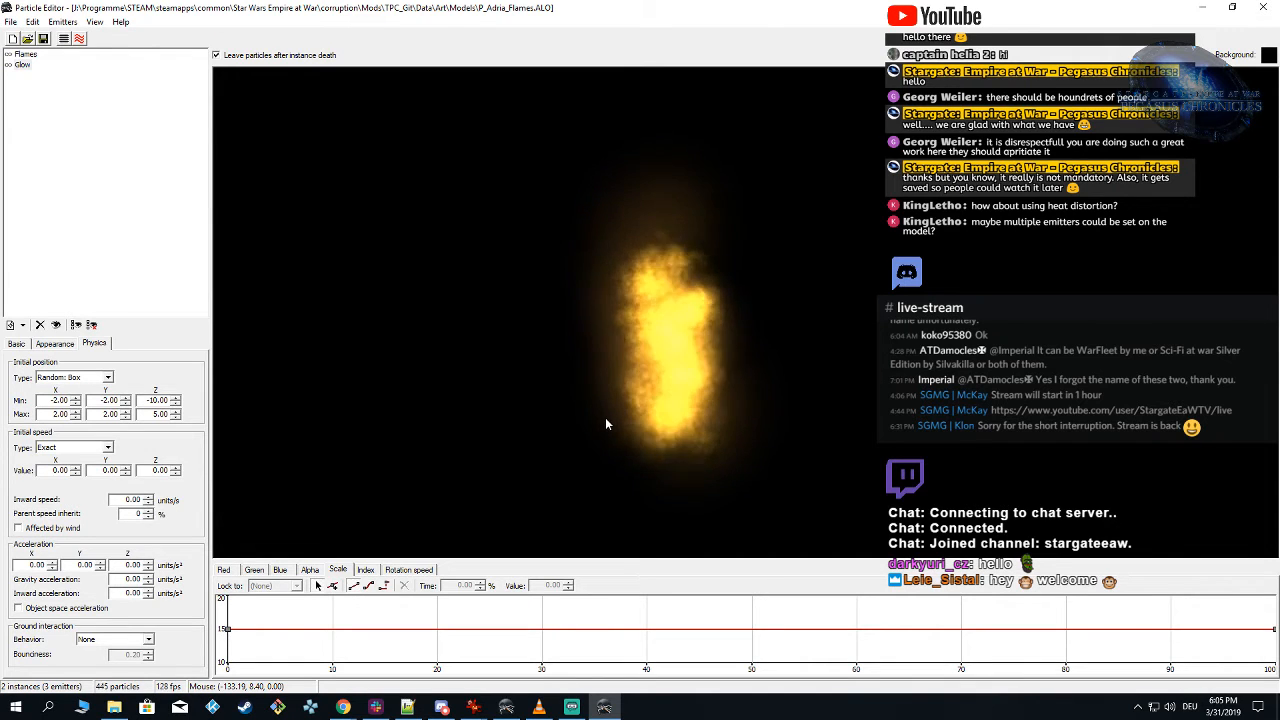
pyautogui.click(24, 54)
pyautogui.click(228, 570)
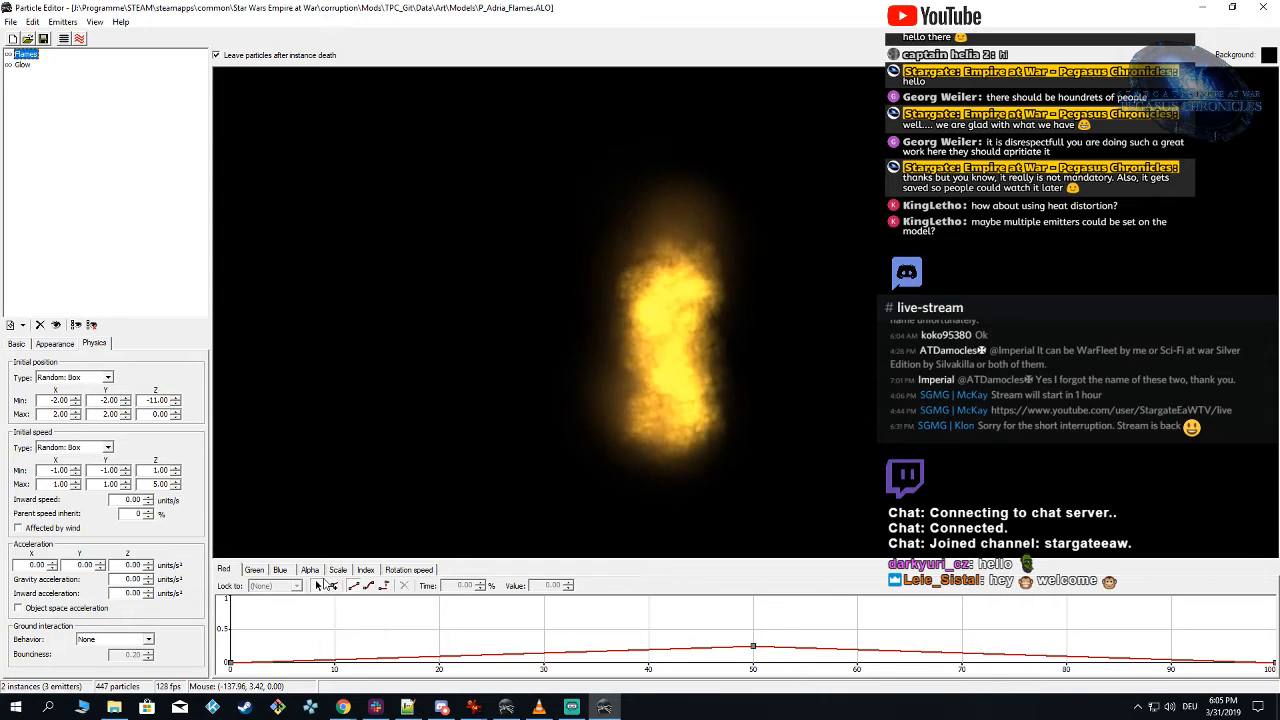
pyautogui.click(1064, 649)
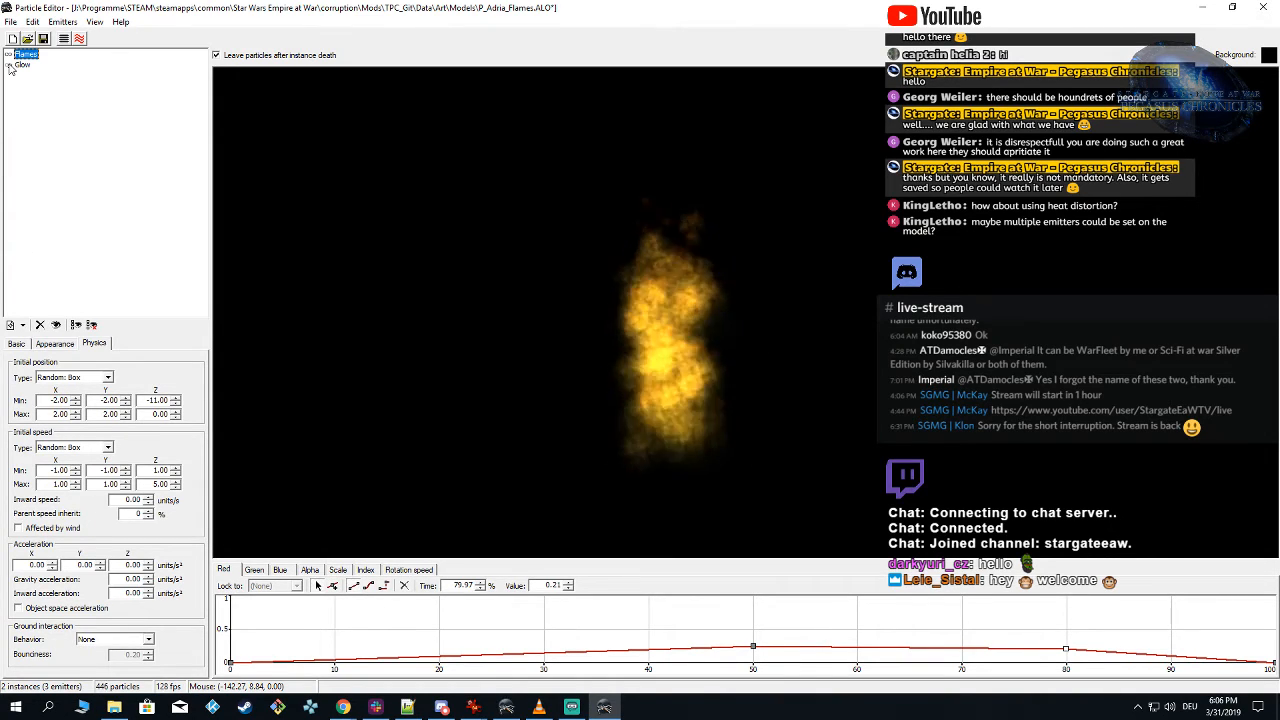
pyautogui.moveTo(1066, 653); pyautogui.dragTo(1078, 650)
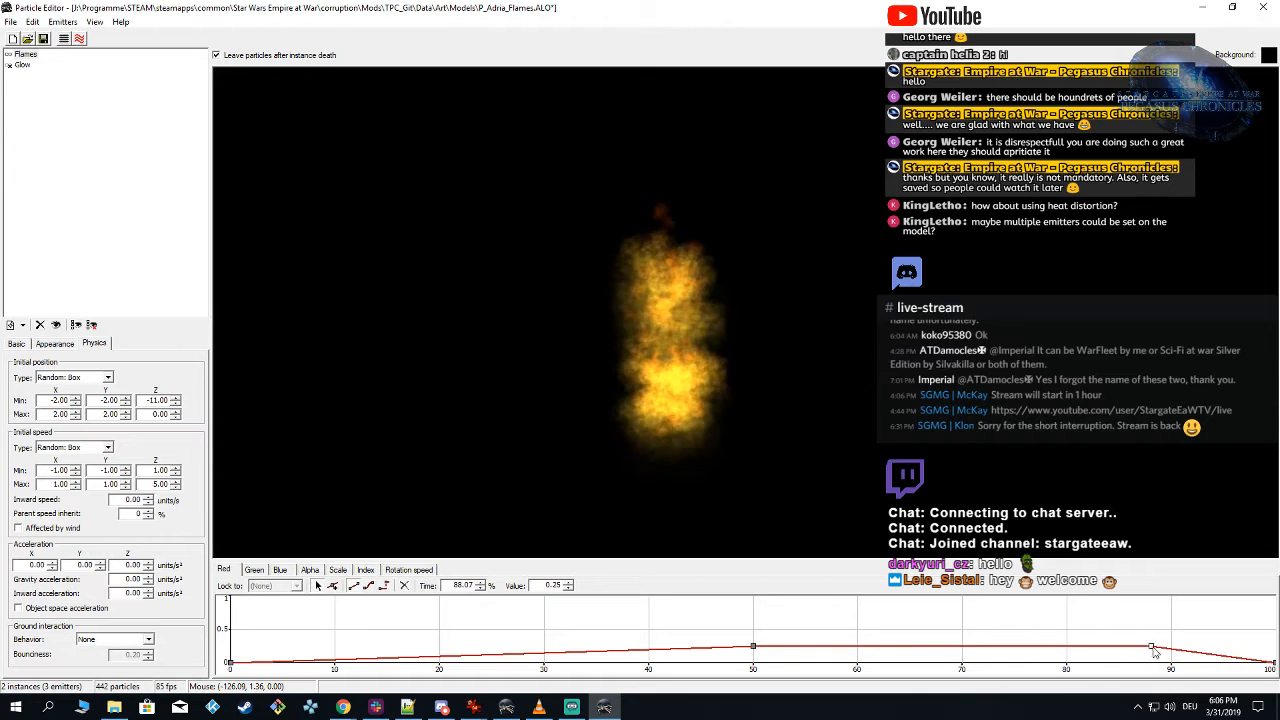
pyautogui.moveTo(1155, 651); pyautogui.dragTo(1176, 652)
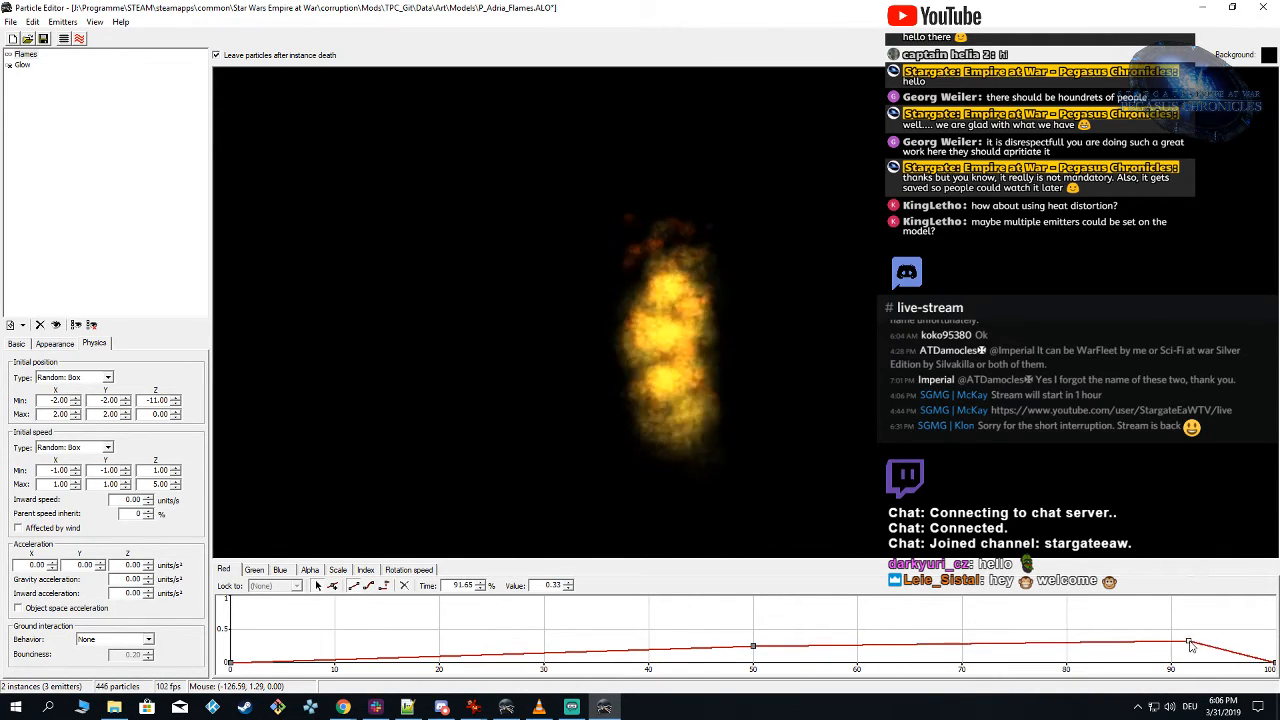
pyautogui.moveTo(1190, 645); pyautogui.dragTo(1193, 641)
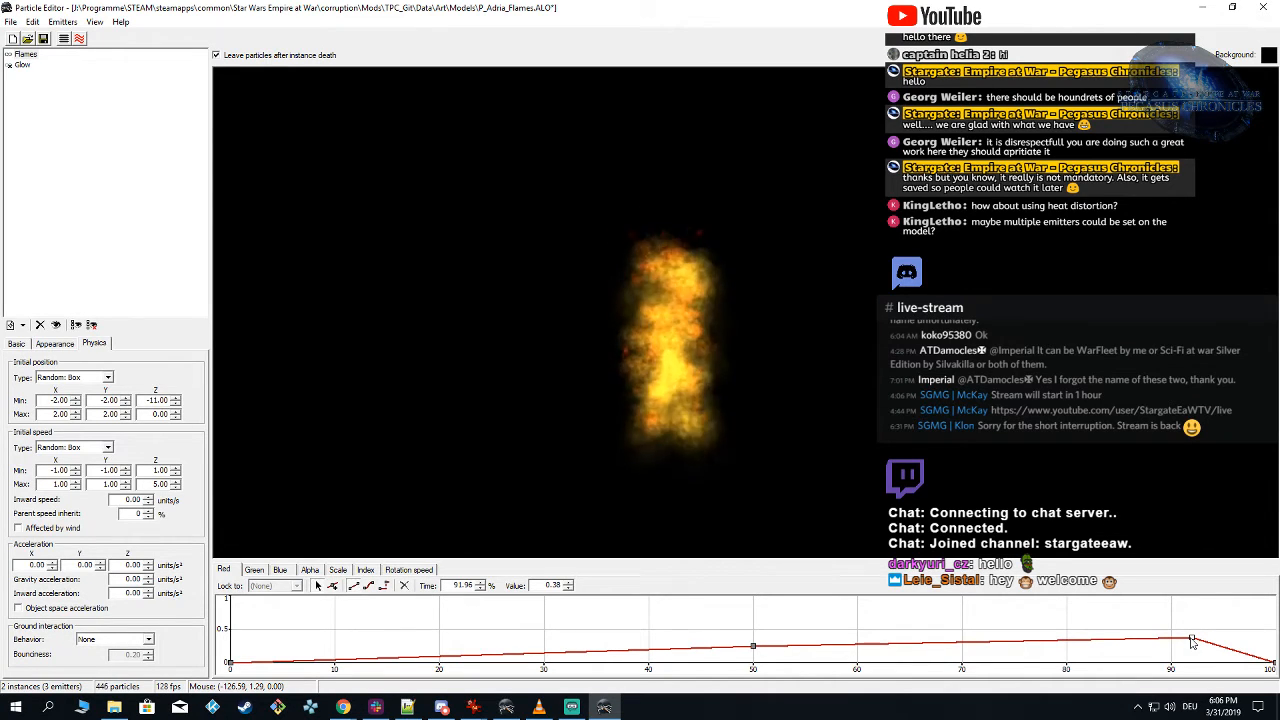
pyautogui.moveTo(1160, 645); pyautogui.dragTo(1113, 647)
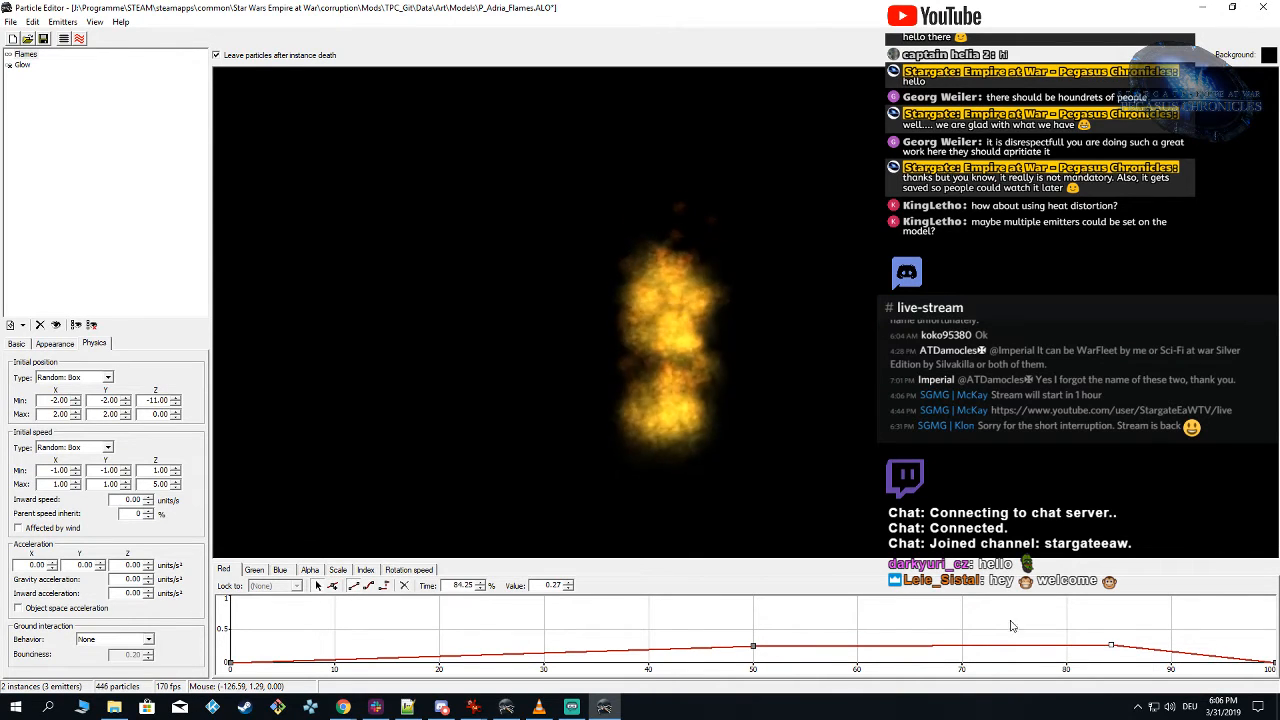
# Step: Set the Flames emitter's random color addition to Red 10, Green 2 and Blue 1 percent, and delete the Red curve's key at about 84%
pyautogui.click(54, 344)
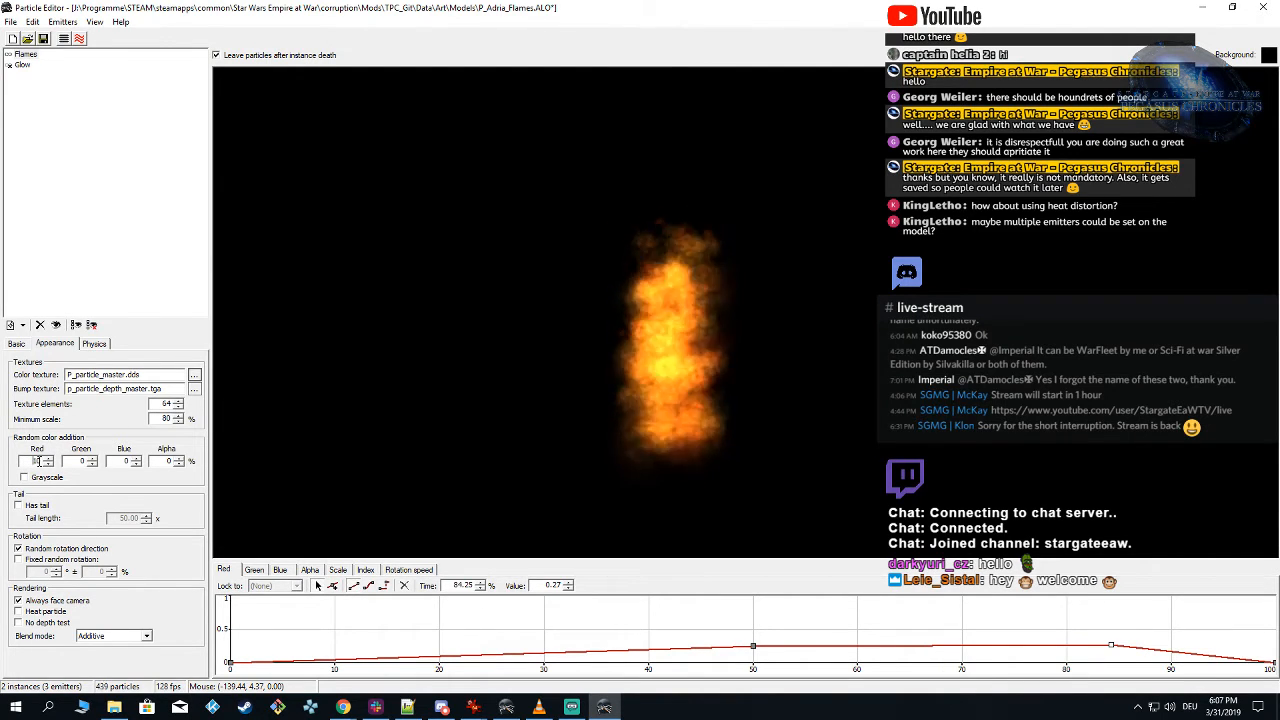
pyautogui.rightClick(37, 462)
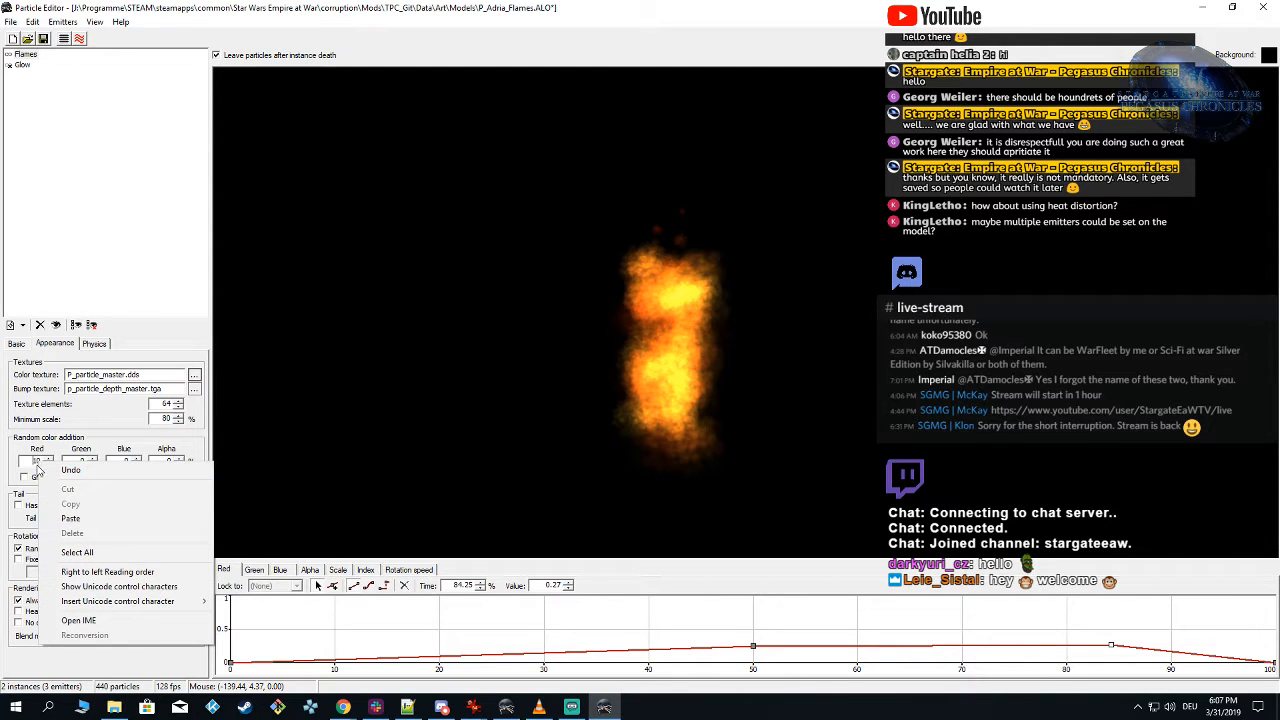
pyautogui.click(92, 425)
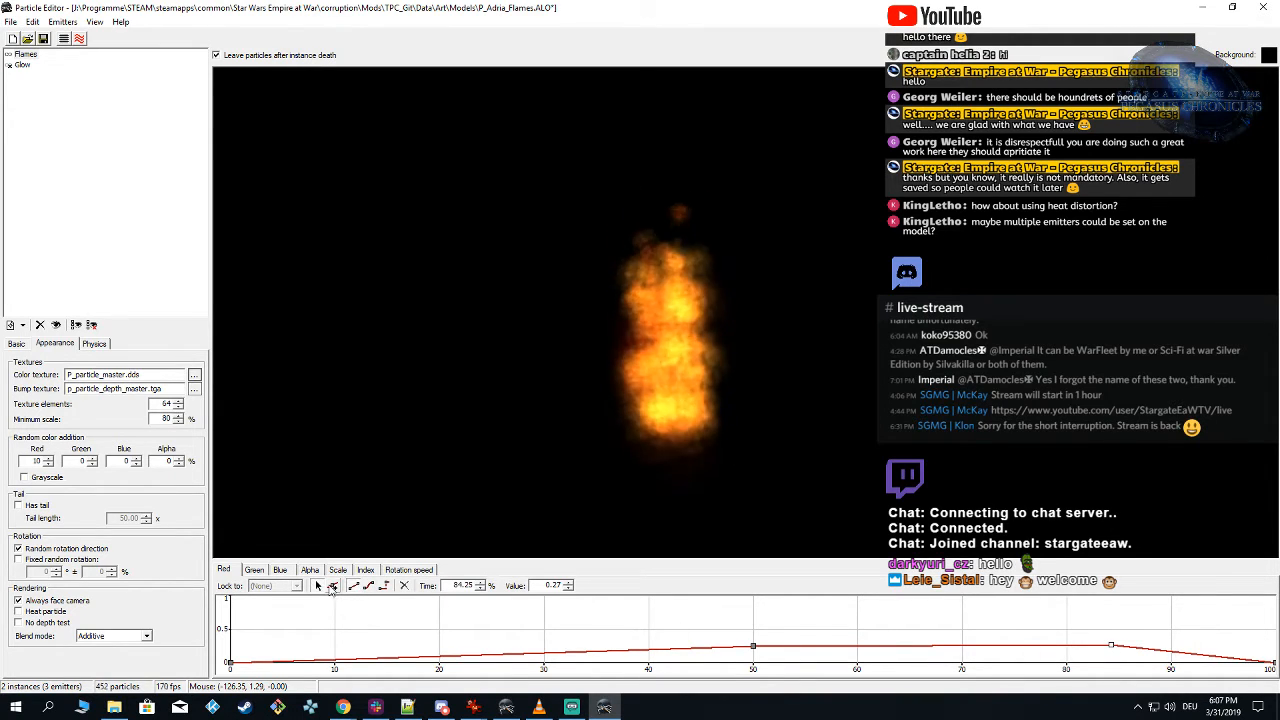
pyautogui.moveTo(1096, 622); pyautogui.dragTo(1125, 657)
pyautogui.press('Delete')
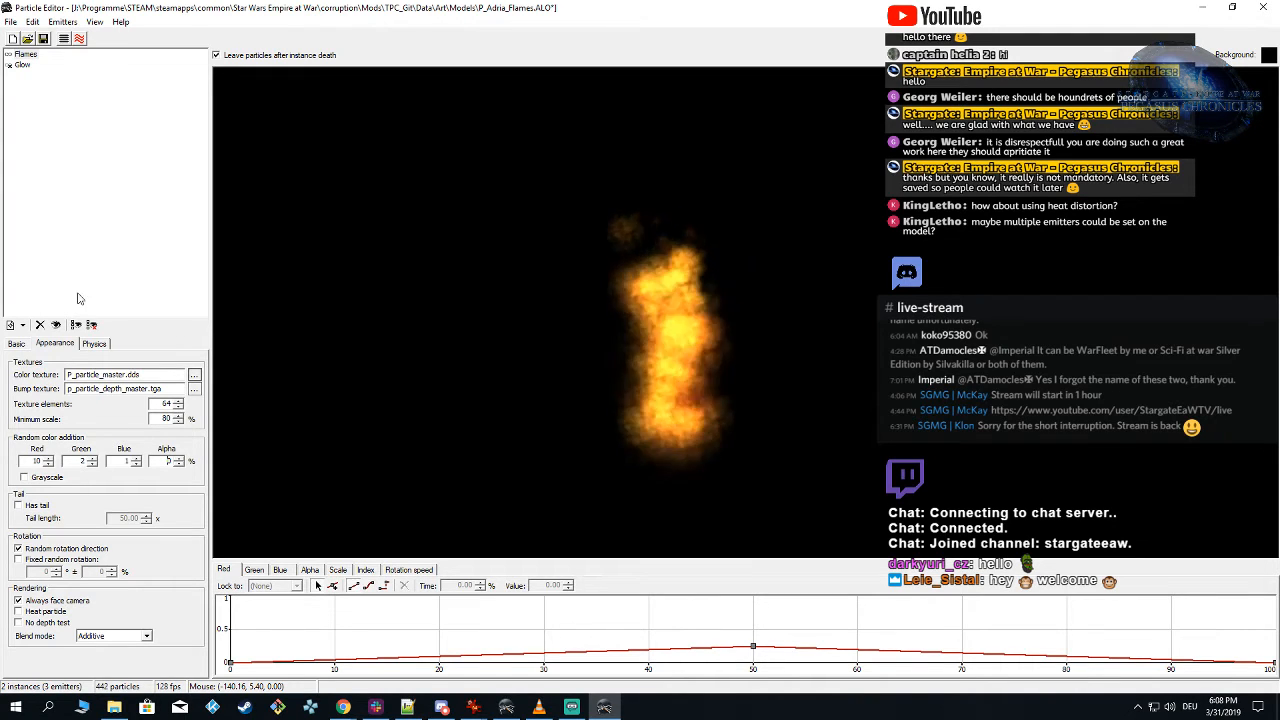
pyautogui.click(22, 54)
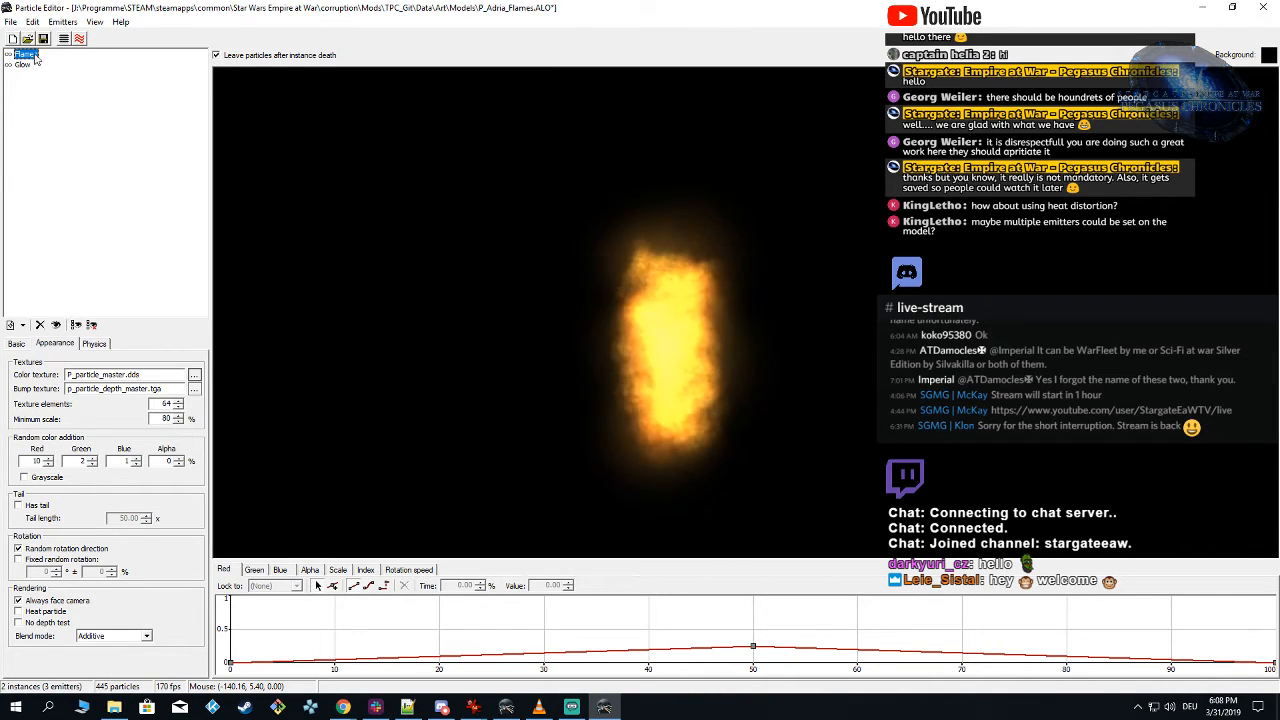
# Step: Switch to Alamo Object Viewer and reload the TPC_Git mod for Empire at War: Forces of Corruption
pyautogui.hotkey('alt', 'Tab')
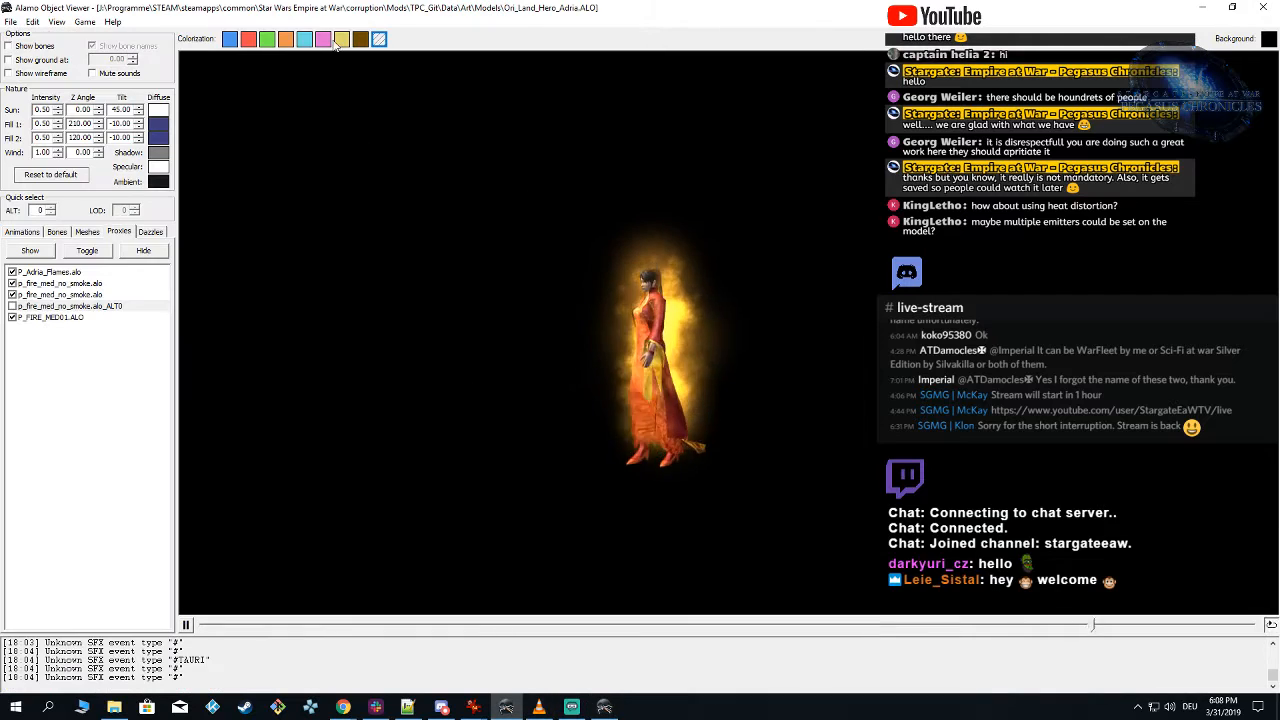
pyautogui.click(85, 21)
pyautogui.moveTo(160, 51)
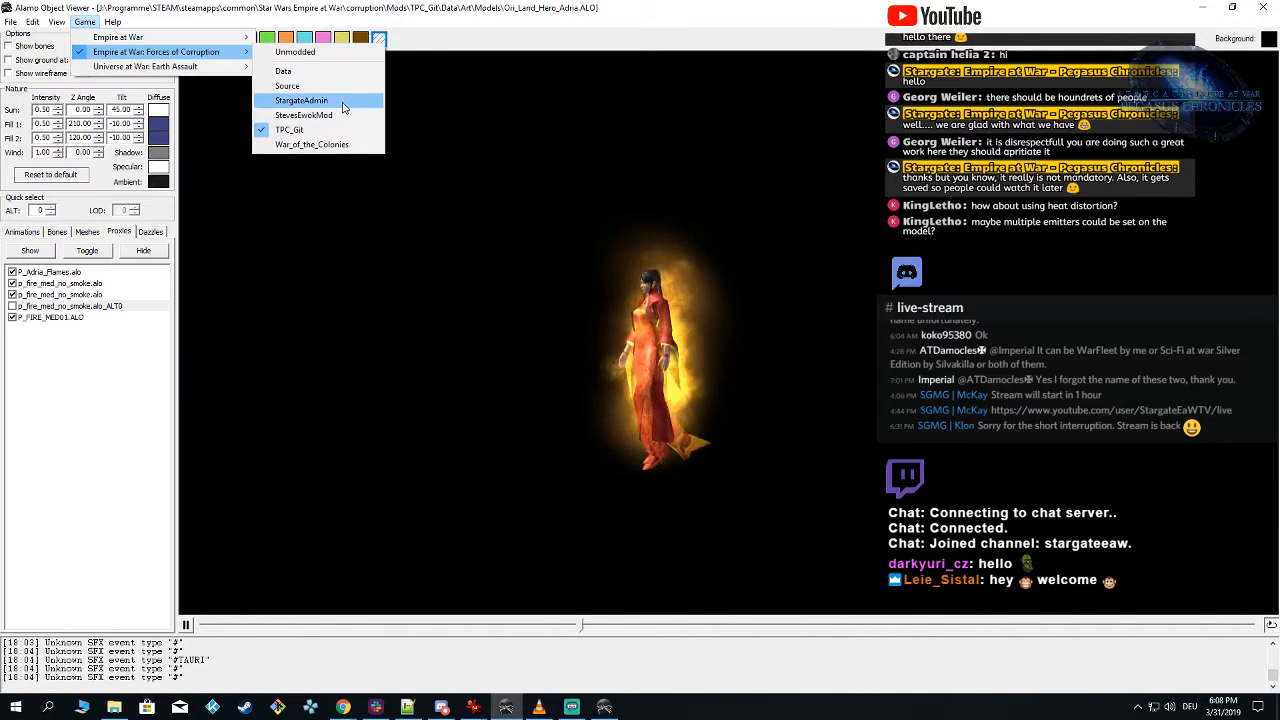
pyautogui.click(330, 133)
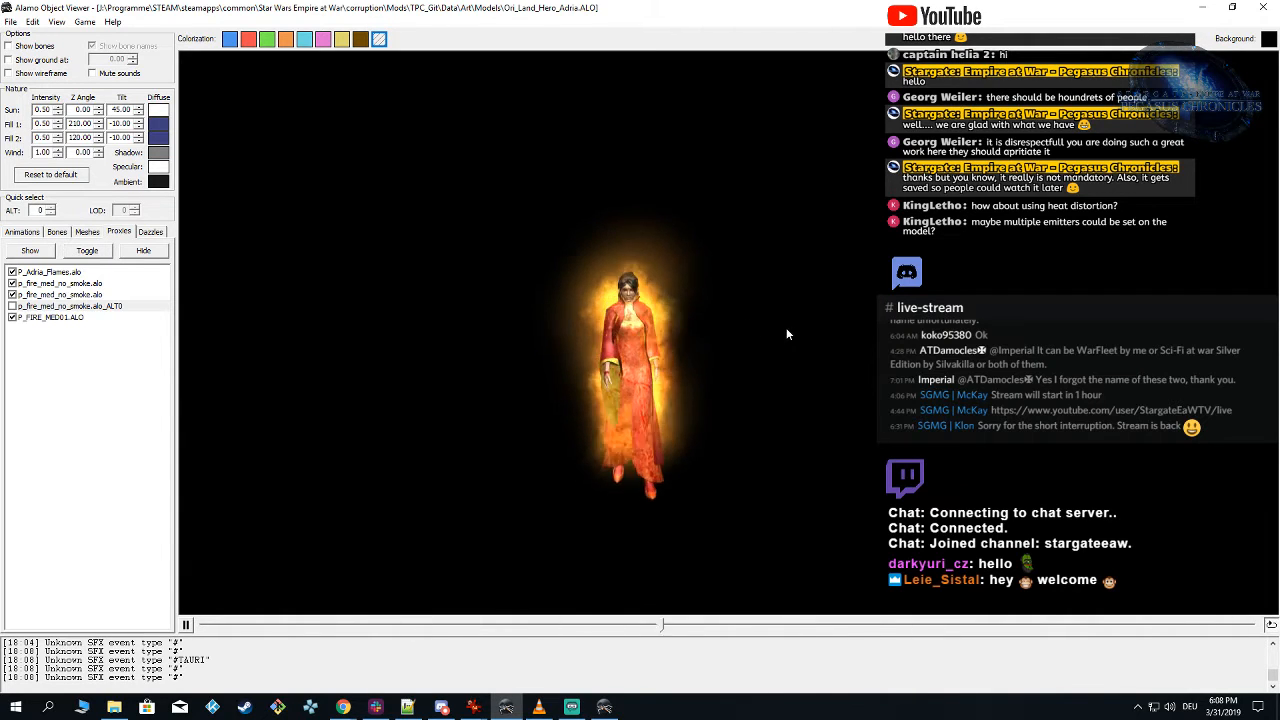
# Step: Inspect the recolored flames around the walking Adria model from different distances and angles
pyautogui.moveTo(787, 330)
pyautogui.mouseDown()
pyautogui.moveTo(628, 322)
pyautogui.moveTo(683, 344)
pyautogui.moveTo(780, 331)
pyautogui.mouseUp()
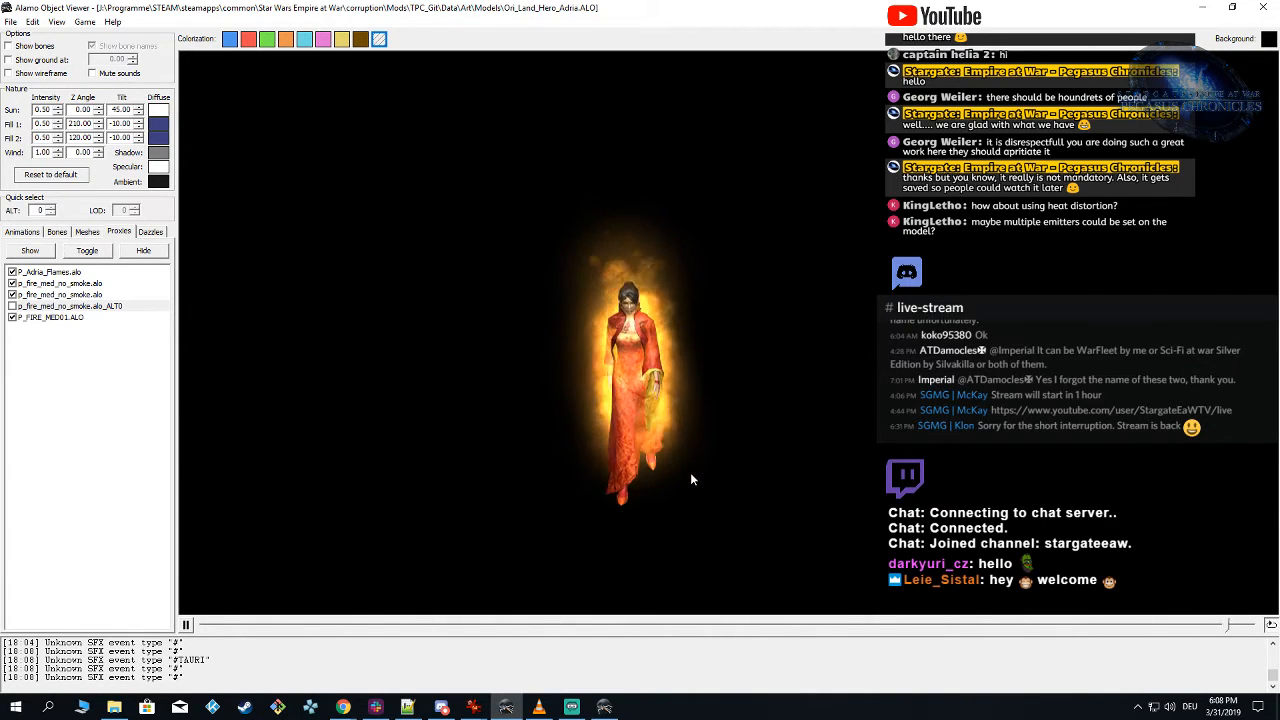
pyautogui.scroll(2, 691, 474)
pyautogui.scroll(-5, 691, 474)
pyautogui.moveTo(712, 478); pyautogui.dragTo(701, 441)
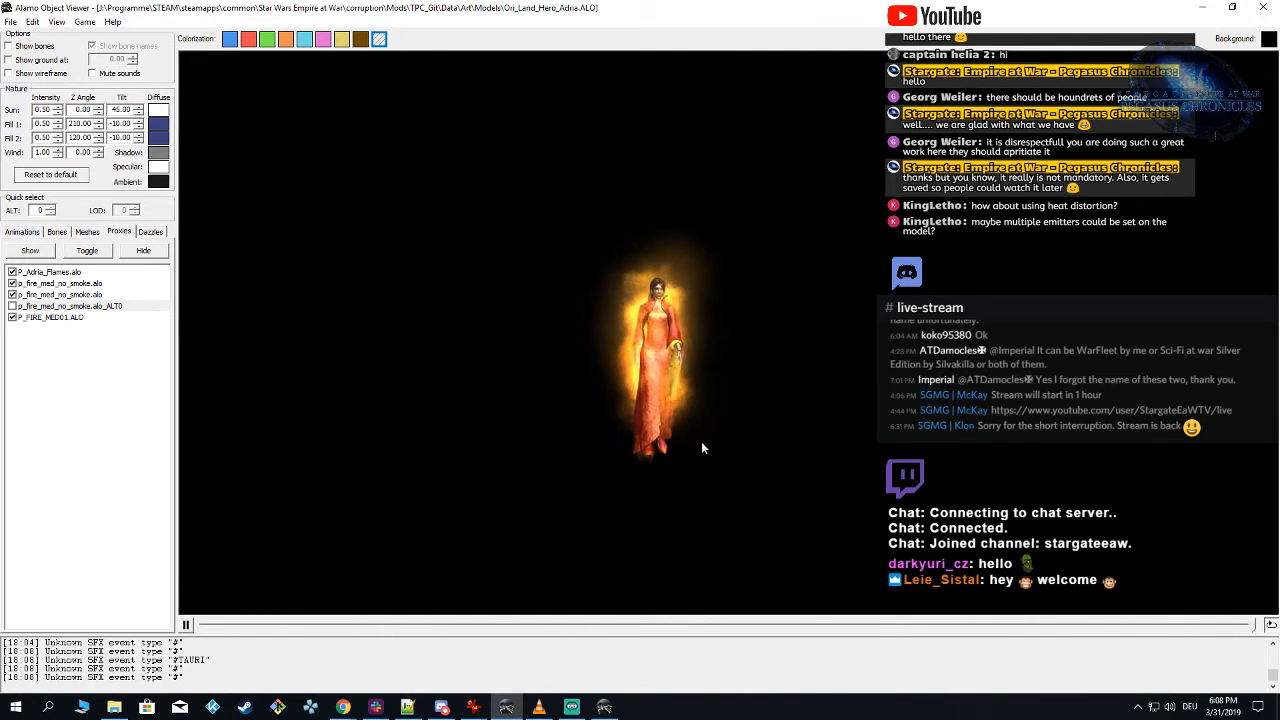
pyautogui.scroll(2, 689, 454)
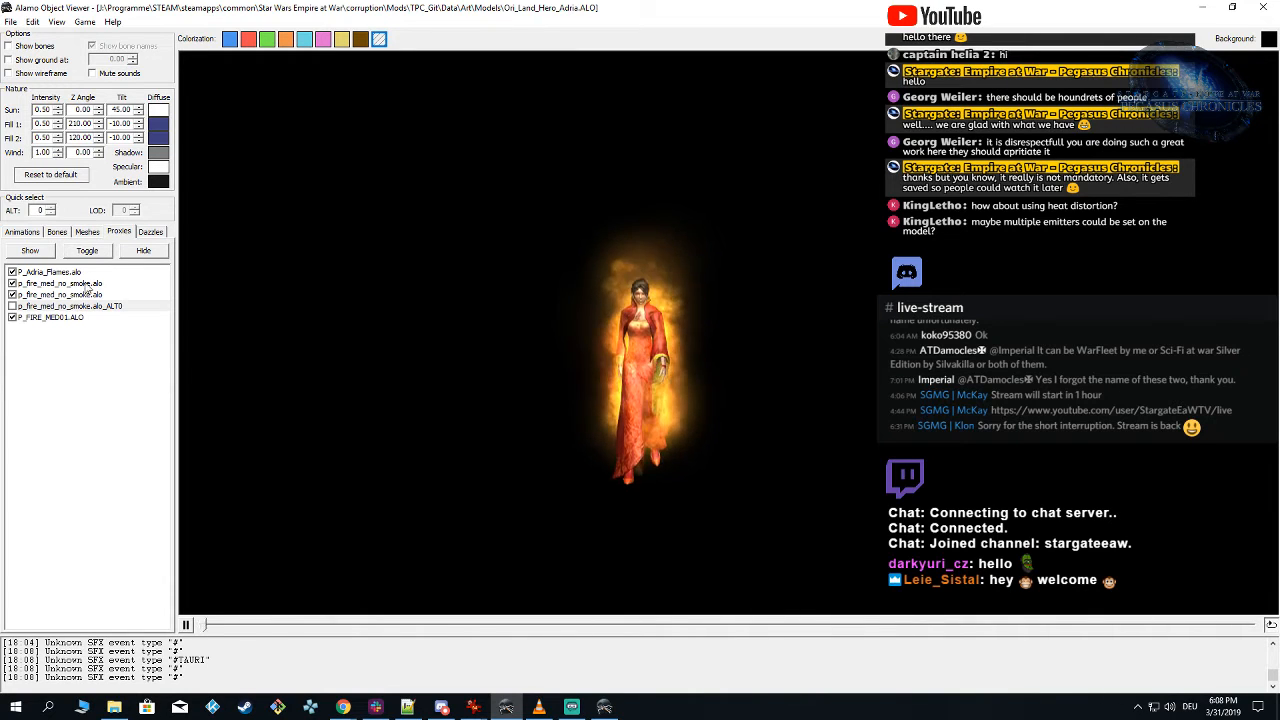
# Step: Play the IDLE_00, IDLE_01 and IDLE_02 animations to check how the flames fit the Adria model
pyautogui.click(35, 232)
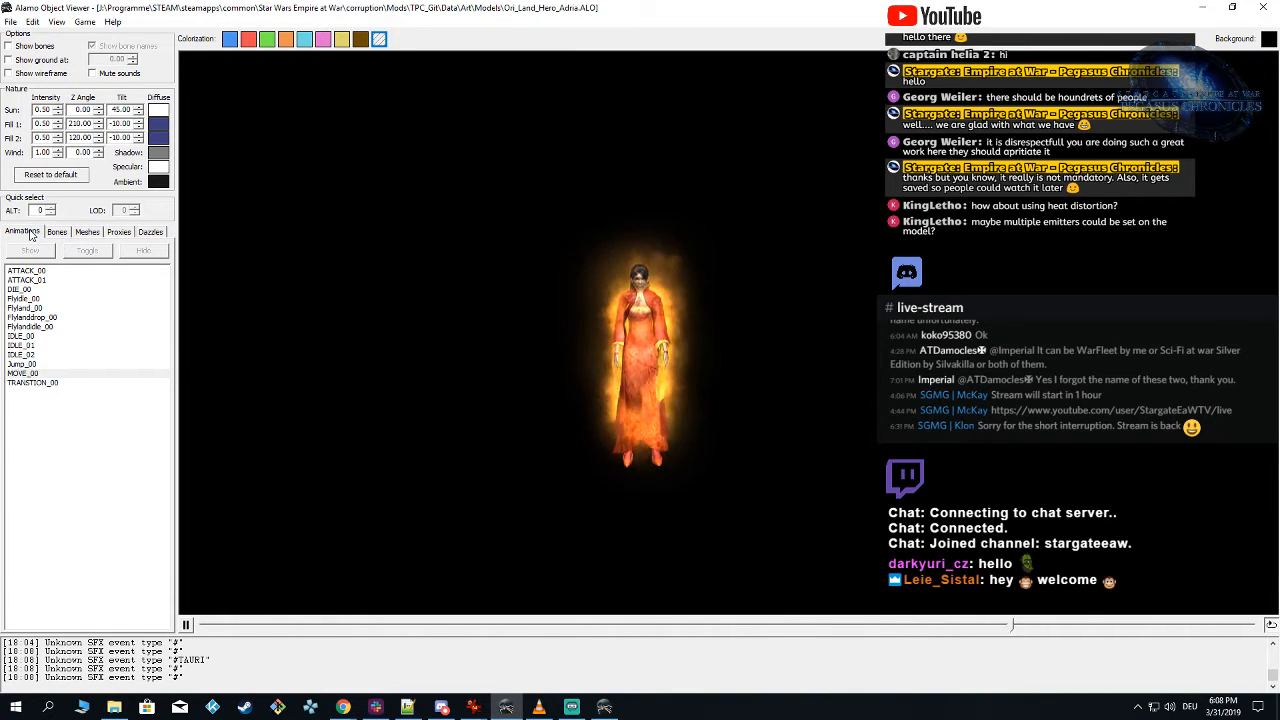
pyautogui.click(34, 337)
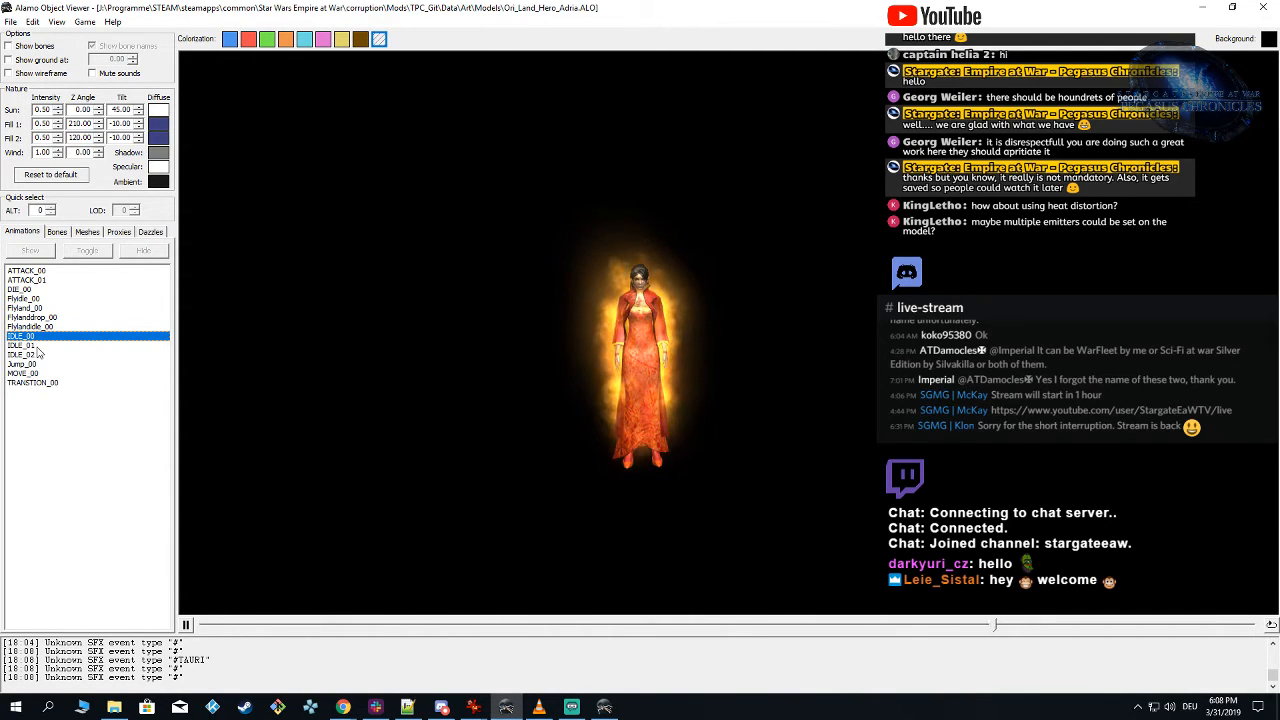
pyautogui.click(30, 345)
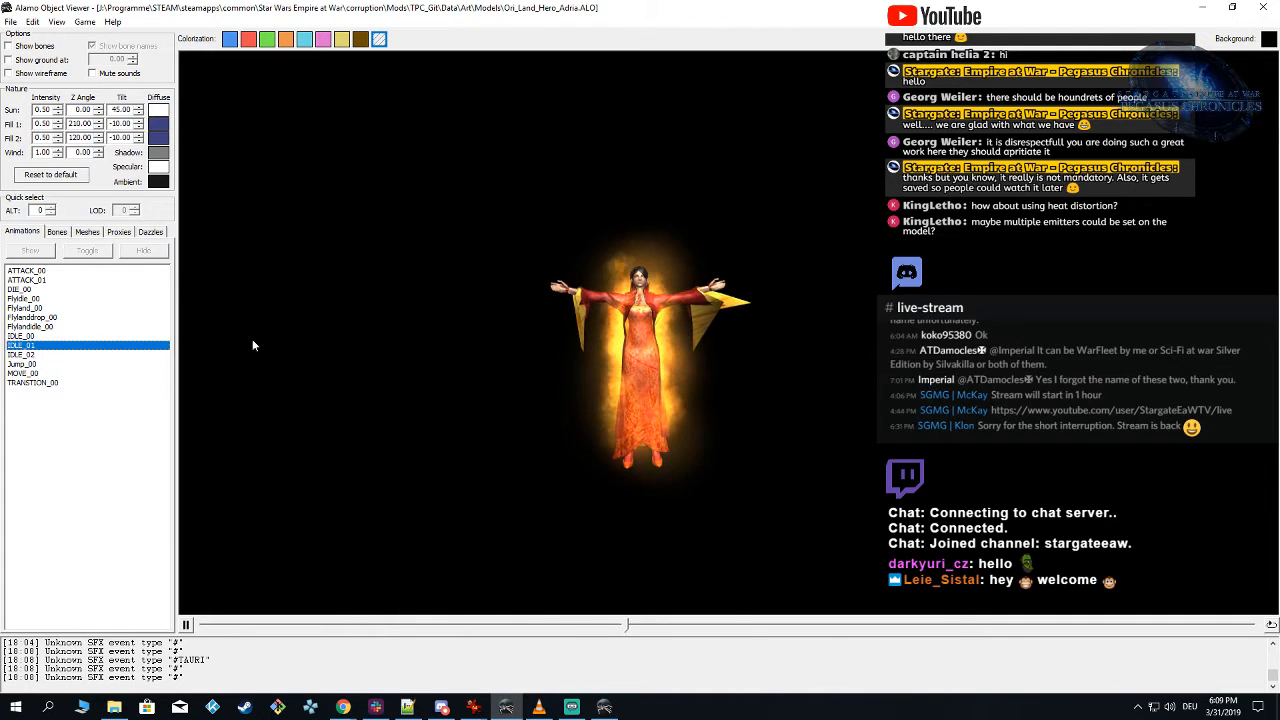
pyautogui.click(575, 346)
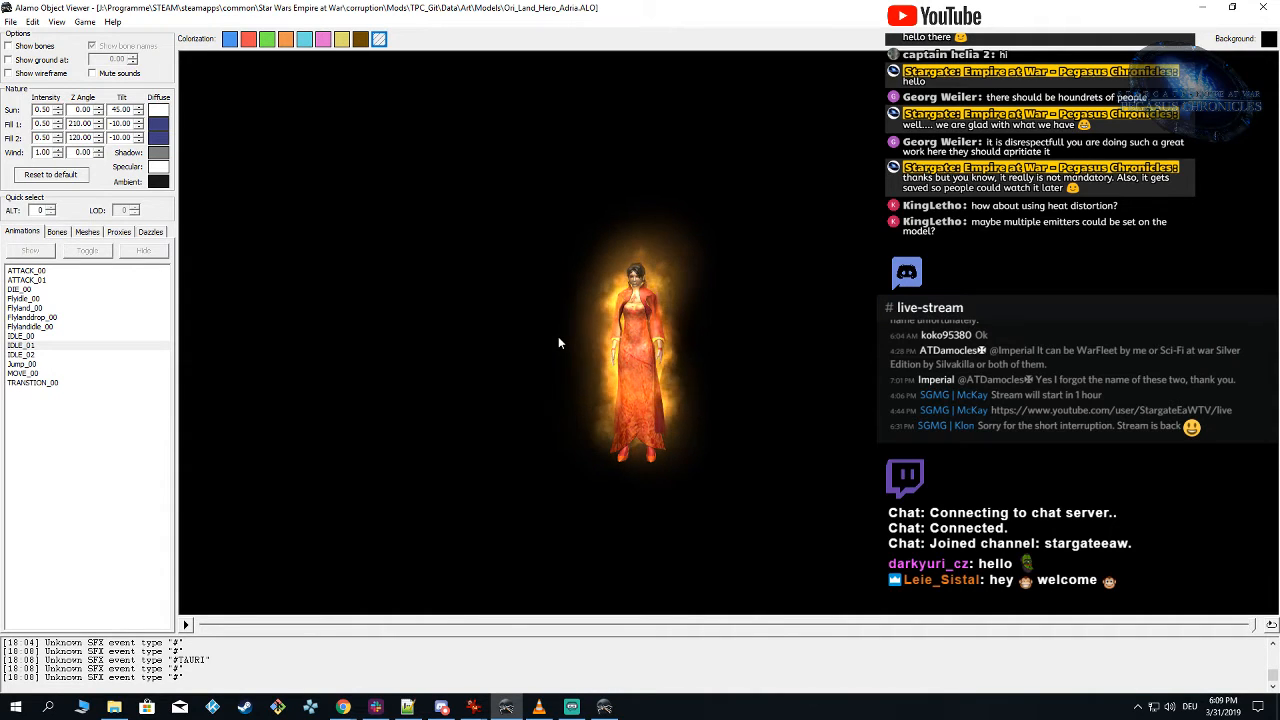
pyautogui.click(72, 355)
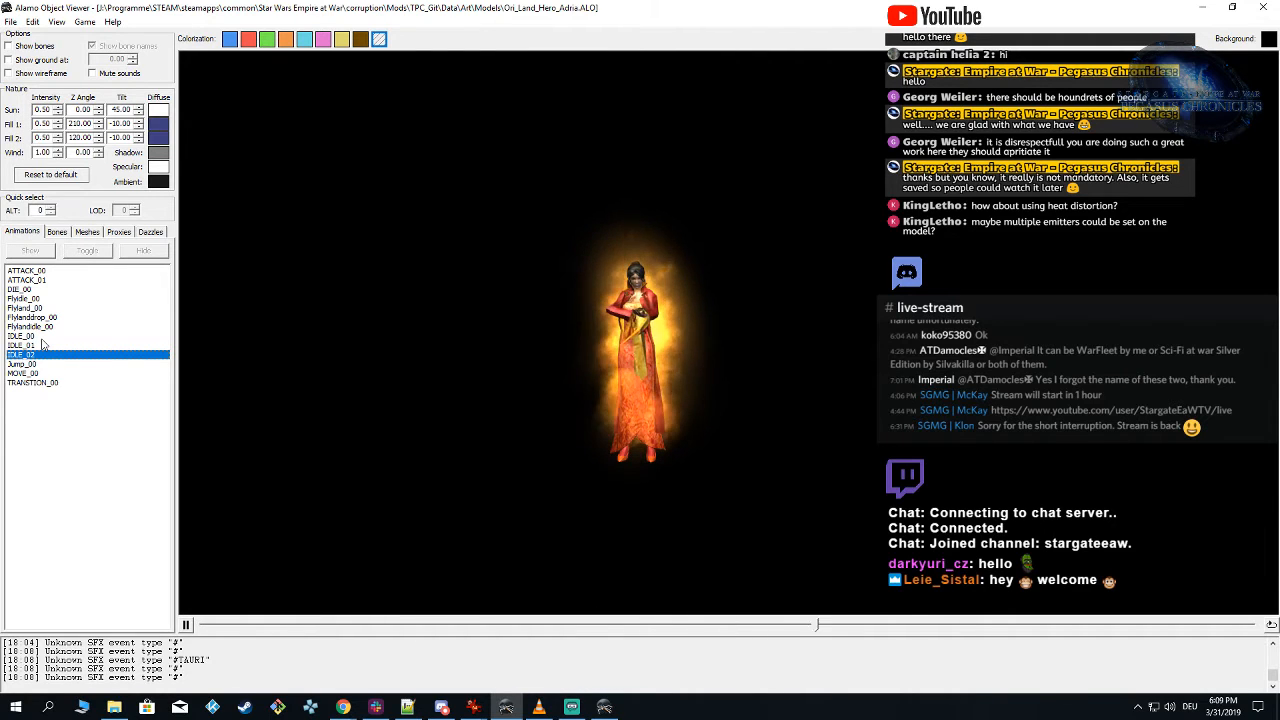
pyautogui.moveTo(426, 394)
pyautogui.mouseDown()
pyautogui.moveTo(535, 393)
pyautogui.moveTo(373, 395)
pyautogui.moveTo(534, 400)
pyautogui.moveTo(397, 394)
pyautogui.moveTo(429, 399)
pyautogui.mouseUp()
# Step: Replay the IDLE_01 and IDLE_02 animations and examine the flames around the model from other angles and closer up
pyautogui.click(30, 345)
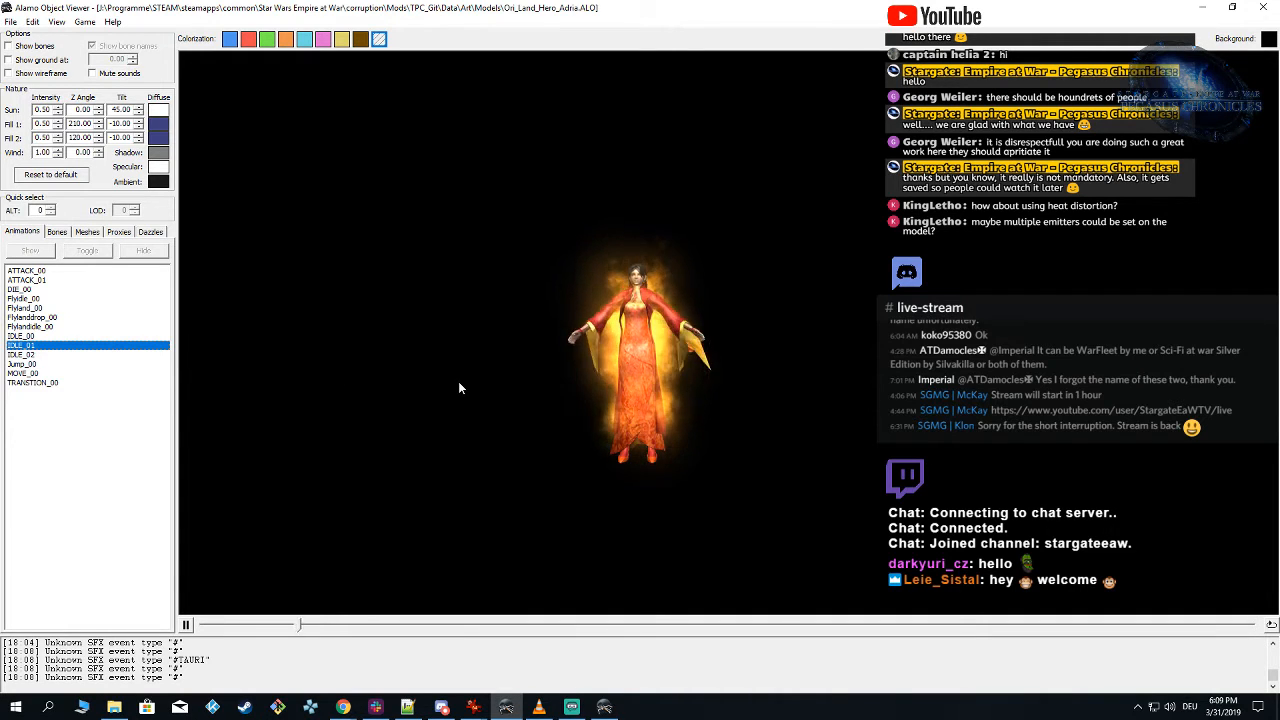
pyautogui.moveTo(458, 382); pyautogui.dragTo(504, 378)
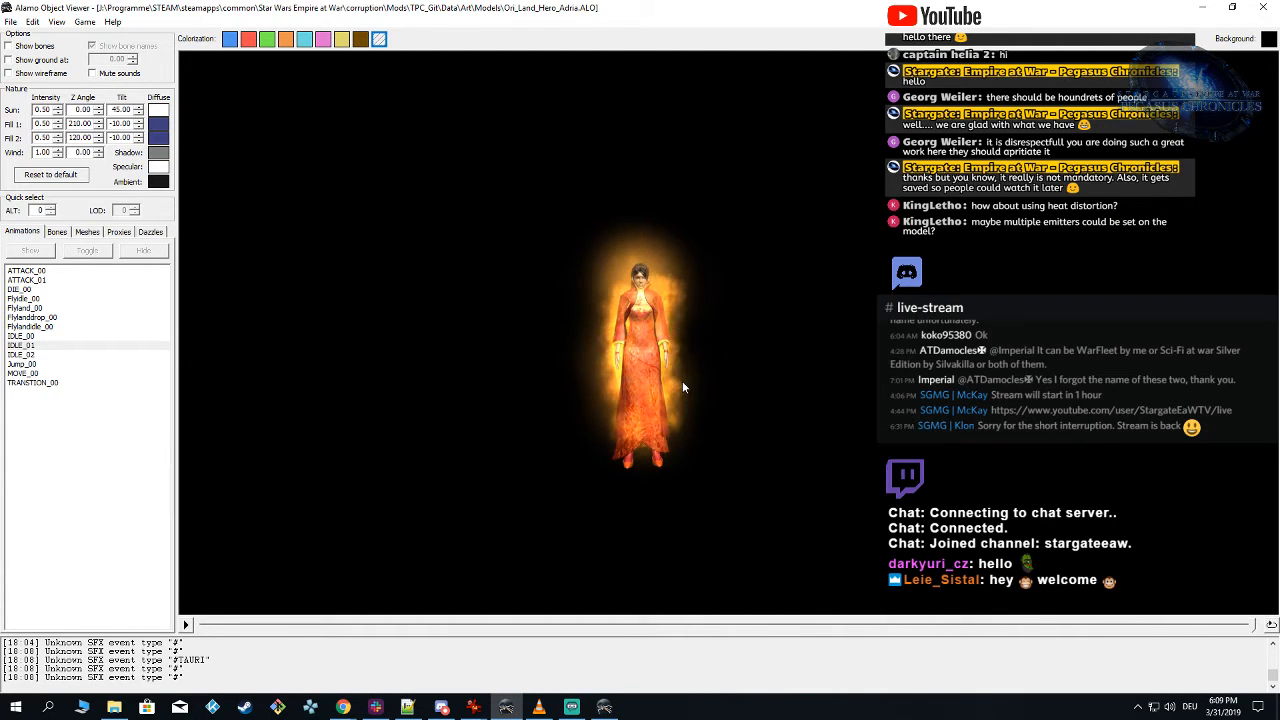
pyautogui.moveTo(679, 362)
pyautogui.mouseDown()
pyautogui.moveTo(559, 368)
pyautogui.moveTo(661, 370)
pyautogui.mouseUp()
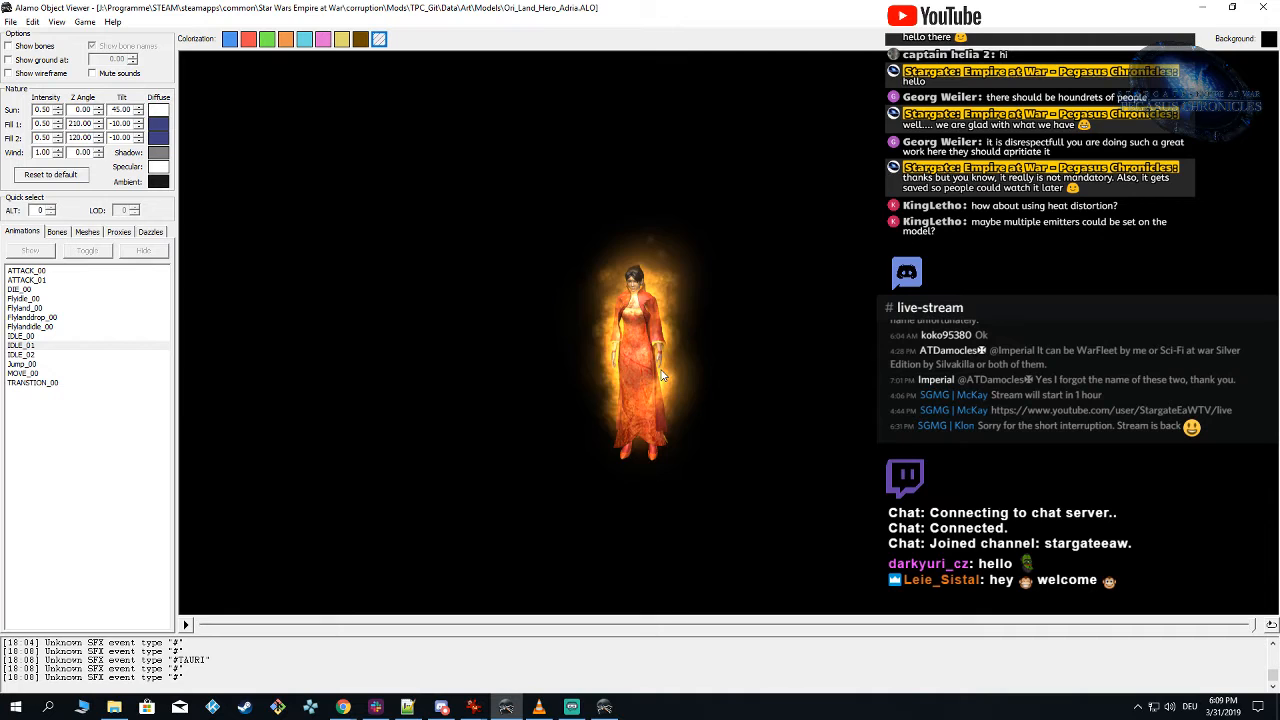
pyautogui.click(21, 345)
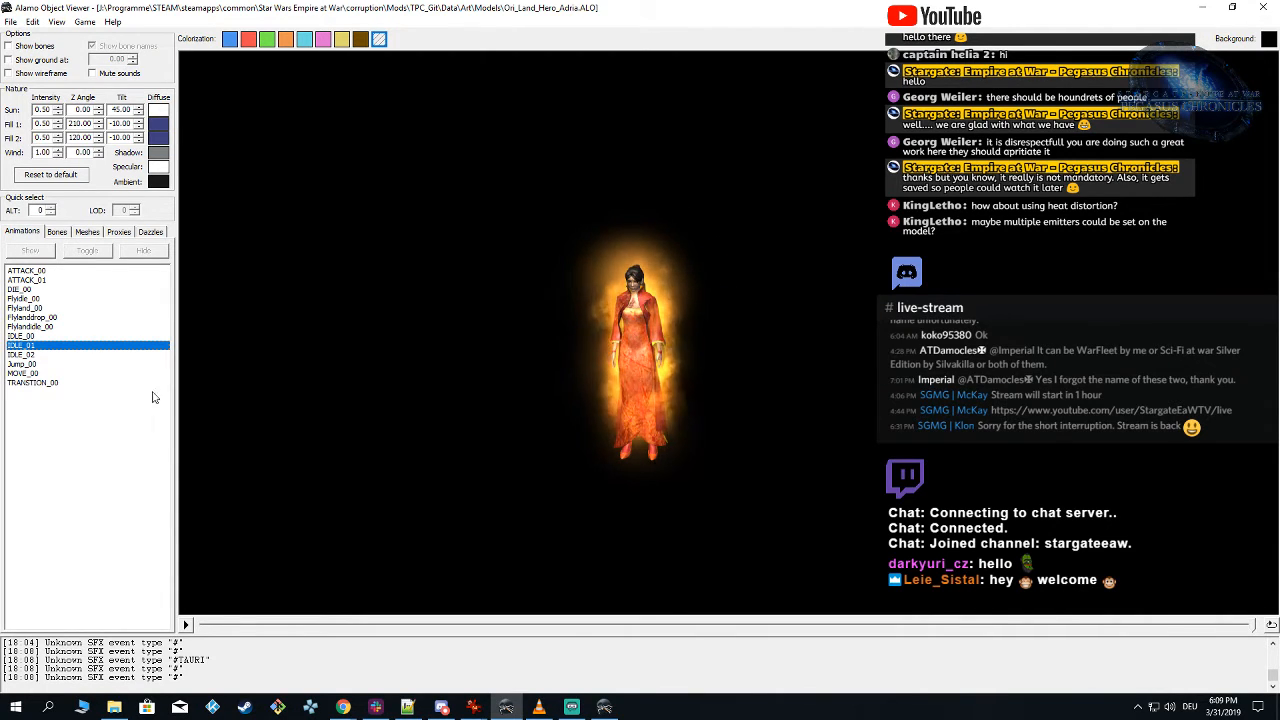
pyautogui.click(48, 337)
pyautogui.click(46, 355)
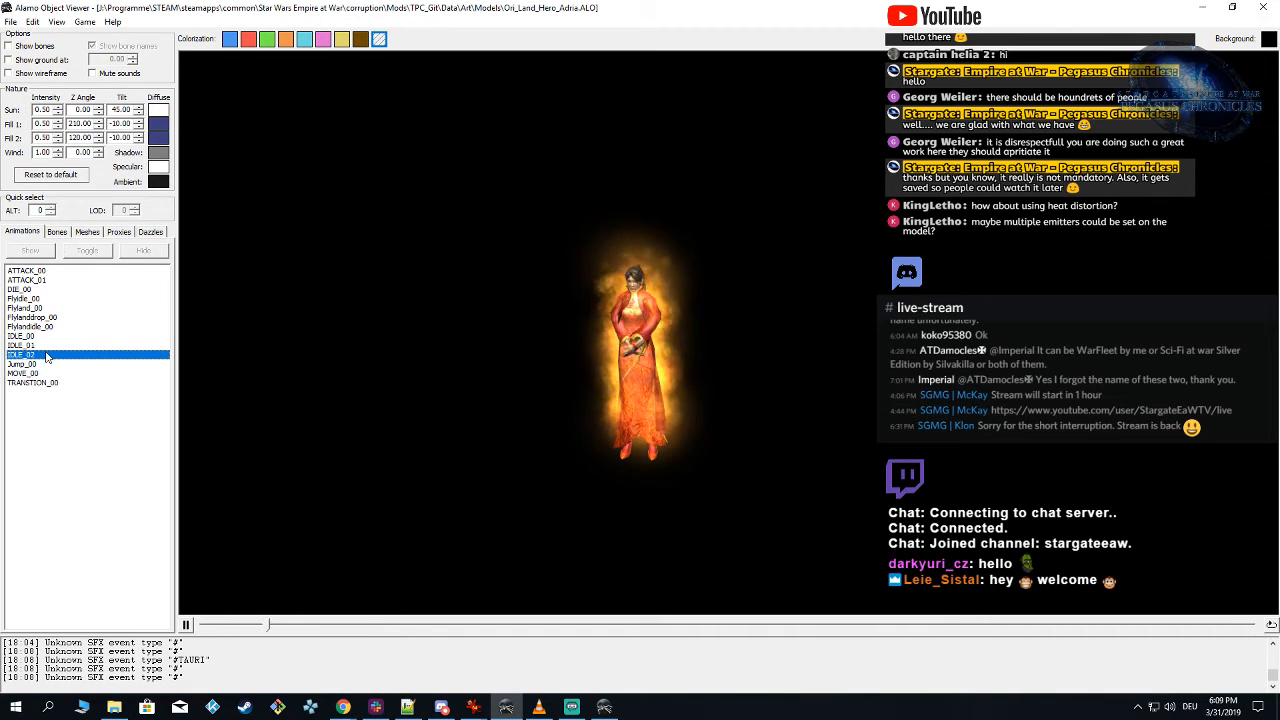
pyautogui.click(480, 382)
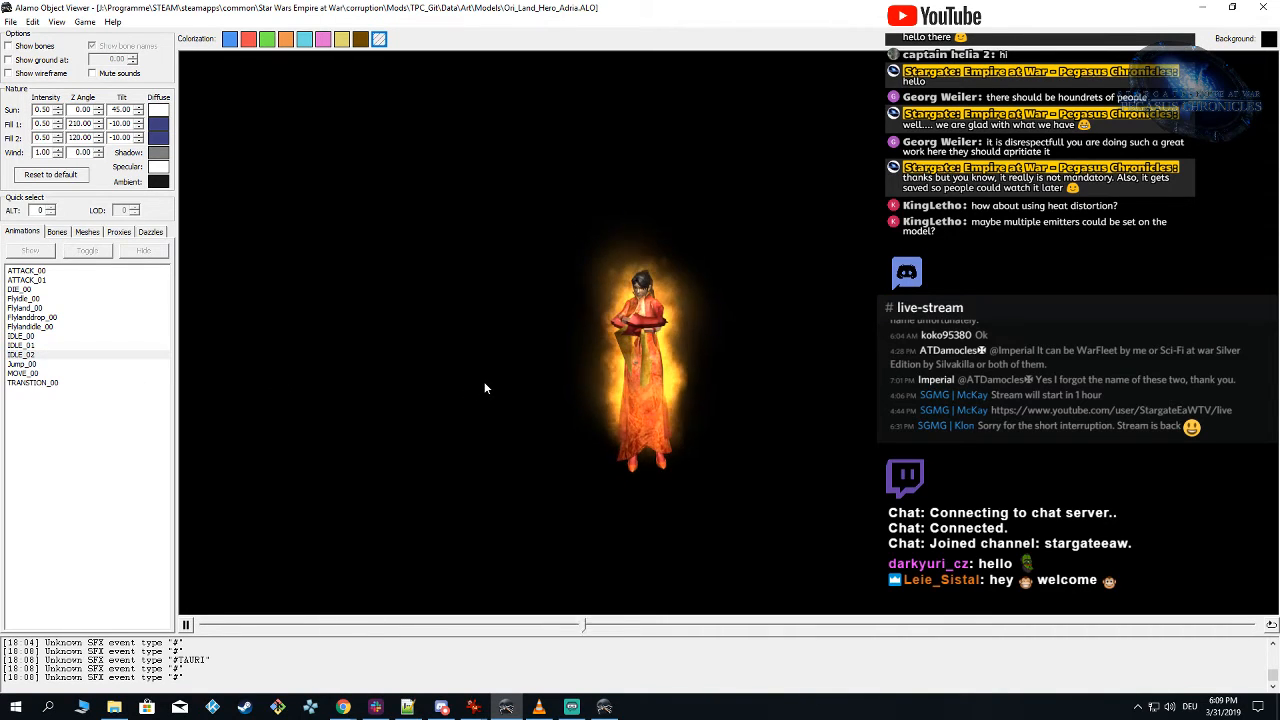
pyautogui.scroll(3, 632, 427)
pyautogui.moveTo(605, 408); pyautogui.dragTo(649, 406)
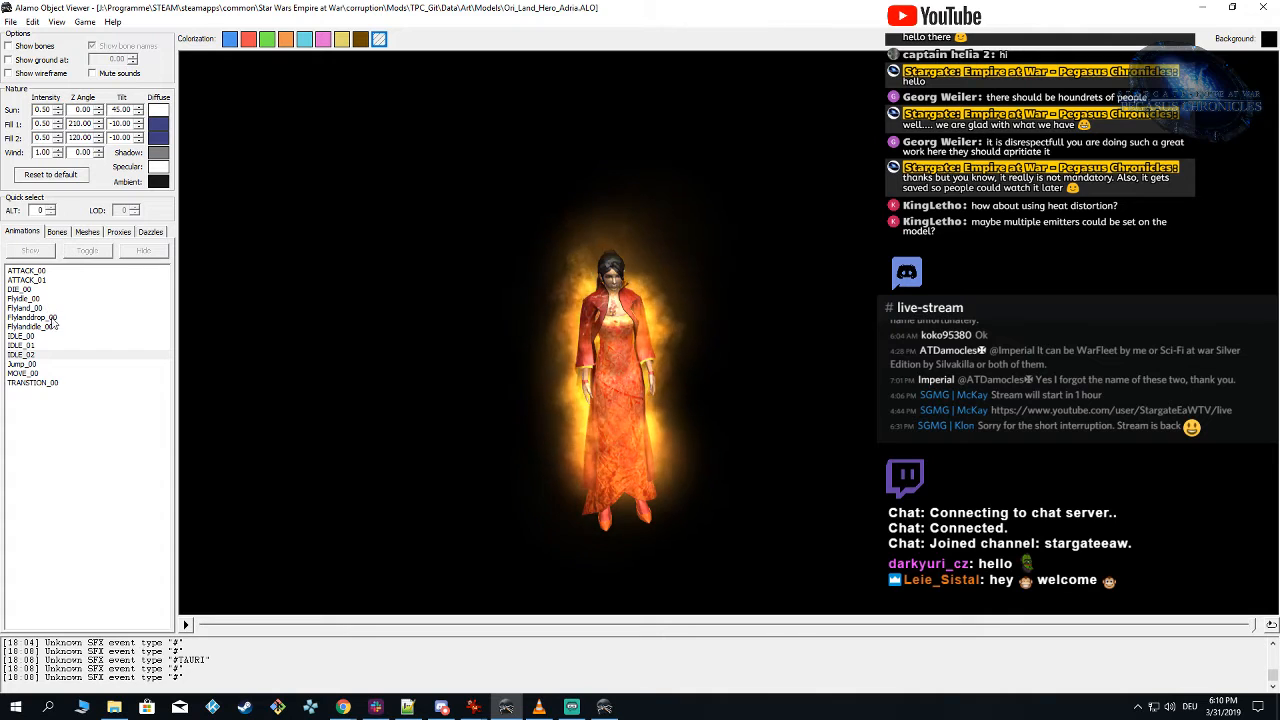
# Step: Play the Flyidle_00, Flyland_00, Flylanddrop_00 and Flylandidle_00 animations to check the fire effects on the model
pyautogui.click(43, 299)
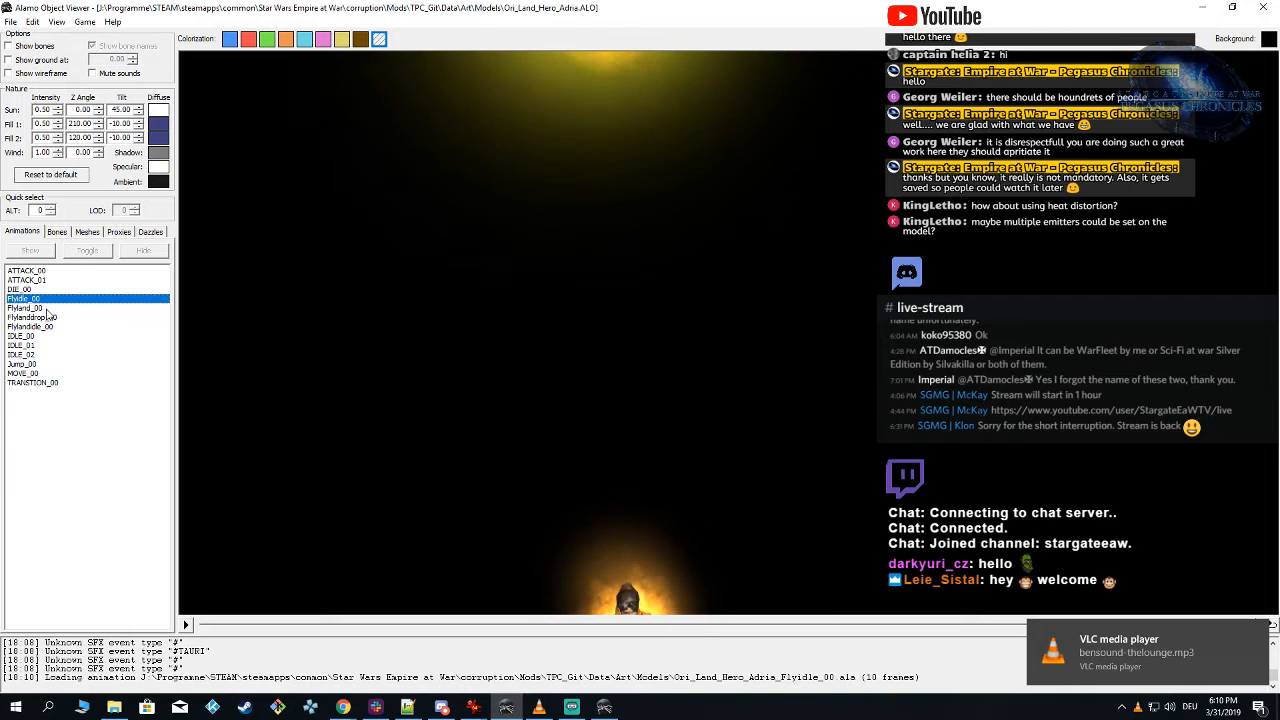
pyautogui.click(45, 309)
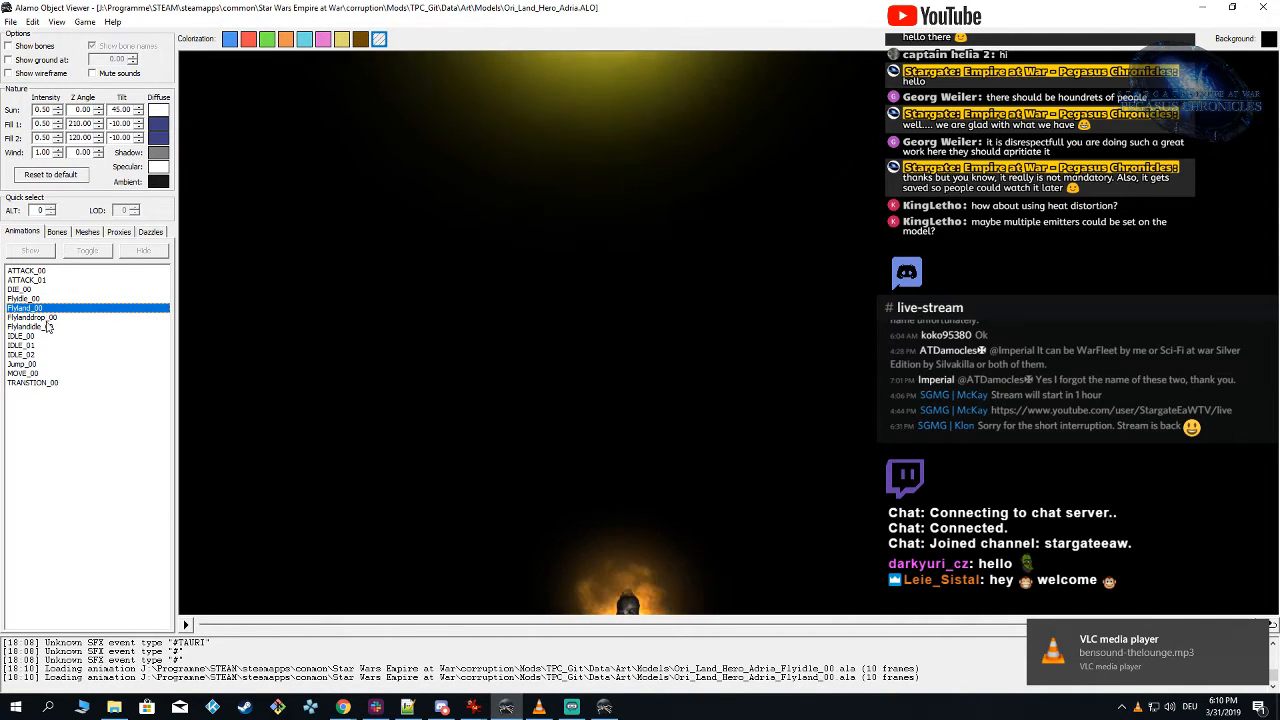
pyautogui.click(46, 320)
pyautogui.click(47, 328)
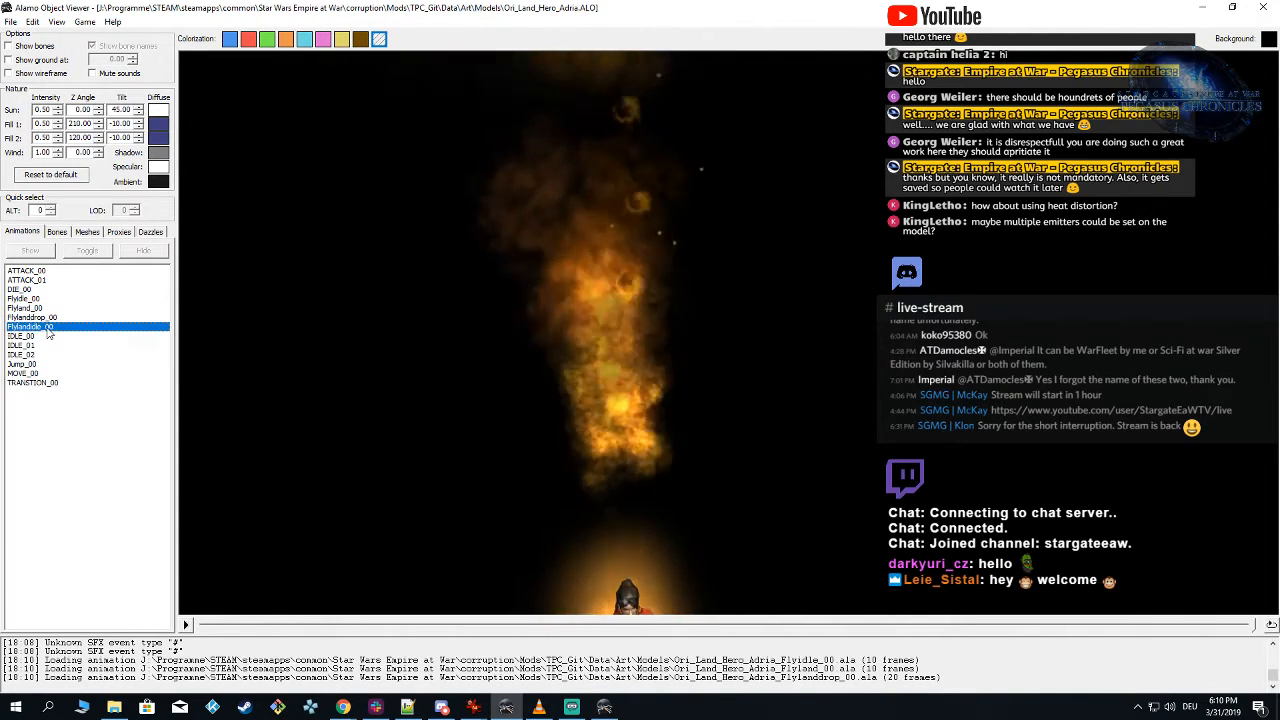
pyautogui.moveTo(650, 425)
pyautogui.mouseDown()
pyautogui.moveTo(649, 475)
pyautogui.moveTo(649, 437)
pyautogui.moveTo(634, 429)
pyautogui.mouseUp()
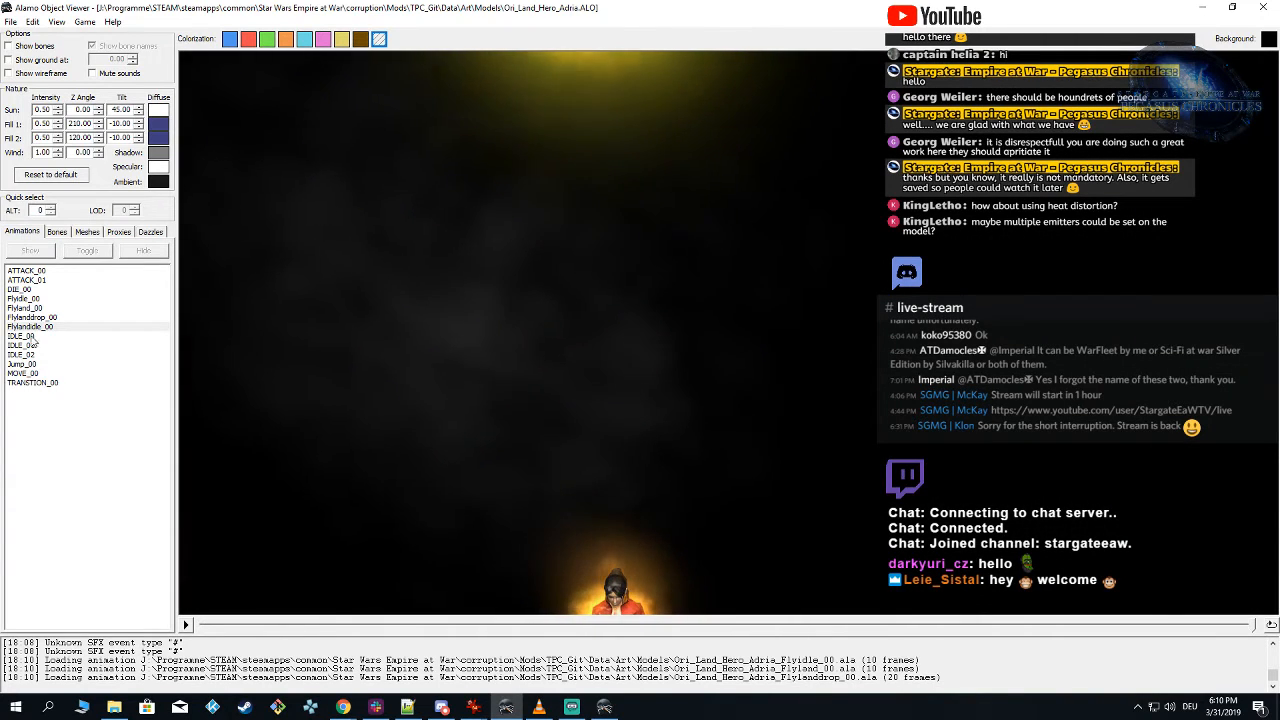
# Step: Play IDLE_00 followed by Flyidle_00, and examine the fire effects above the model from farther away and from the side
pyautogui.click(35, 337)
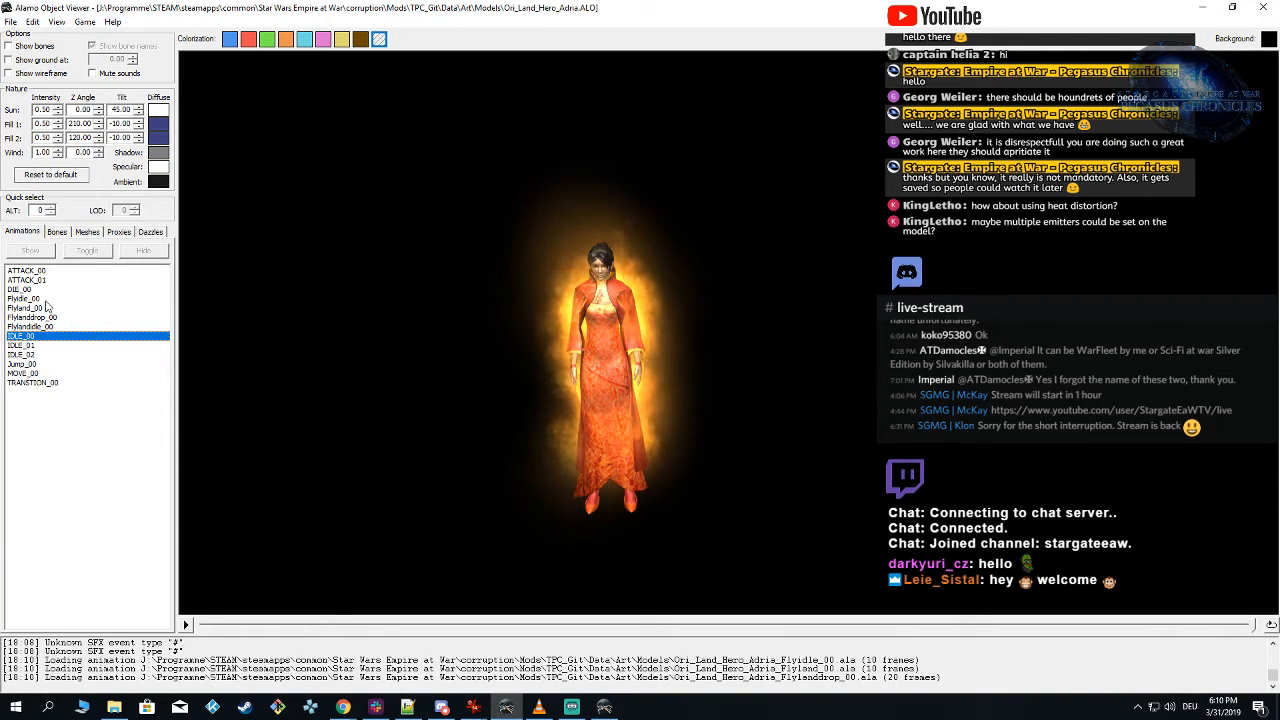
pyautogui.click(40, 299)
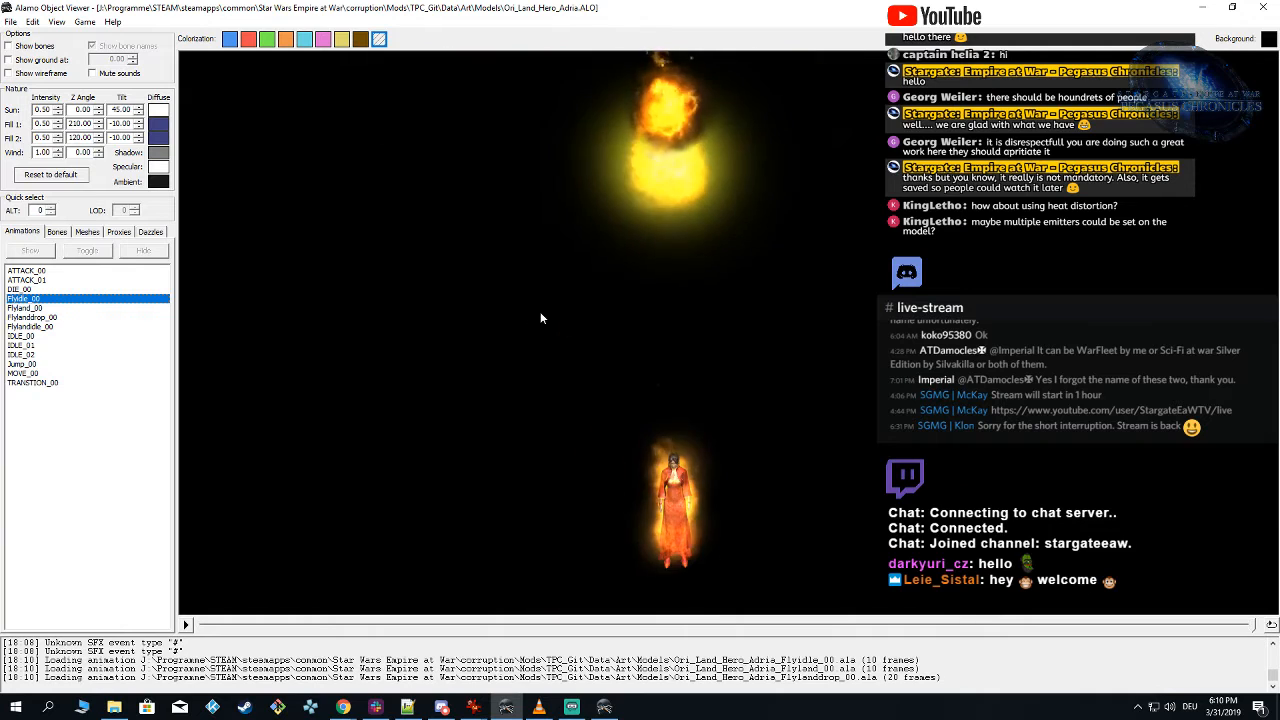
pyautogui.scroll(-3, 541, 313)
pyautogui.moveTo(688, 314); pyautogui.dragTo(661, 382)
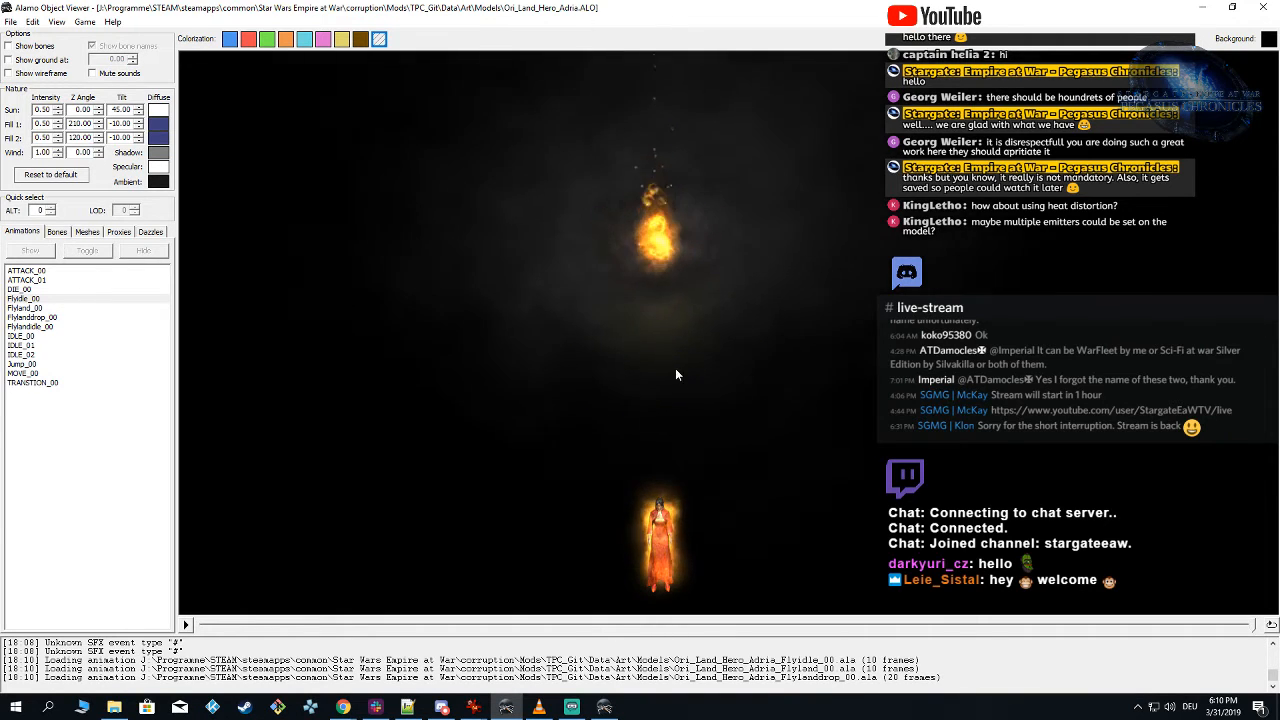
pyautogui.moveTo(675, 369); pyautogui.dragTo(588, 361)
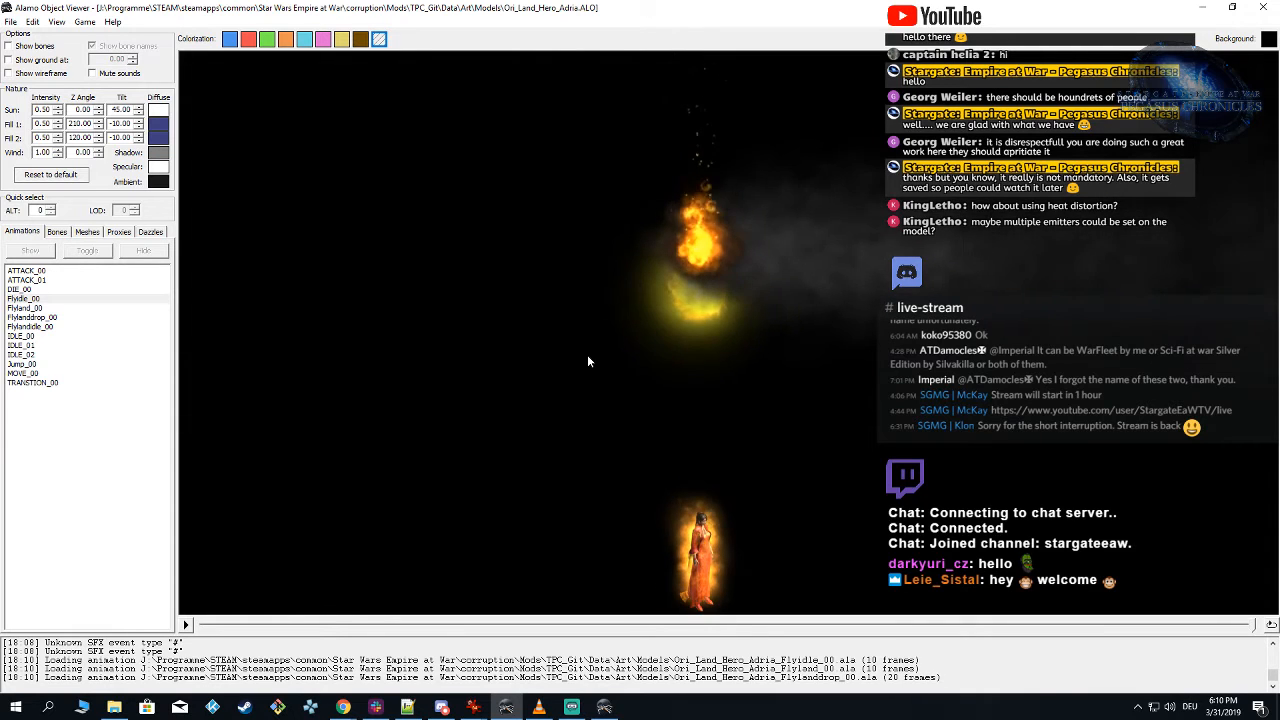
# Step: Compare the fire effects in the MOVE_00, Flylanddrop_00 and Flyidle_00 animations
pyautogui.click(36, 371)
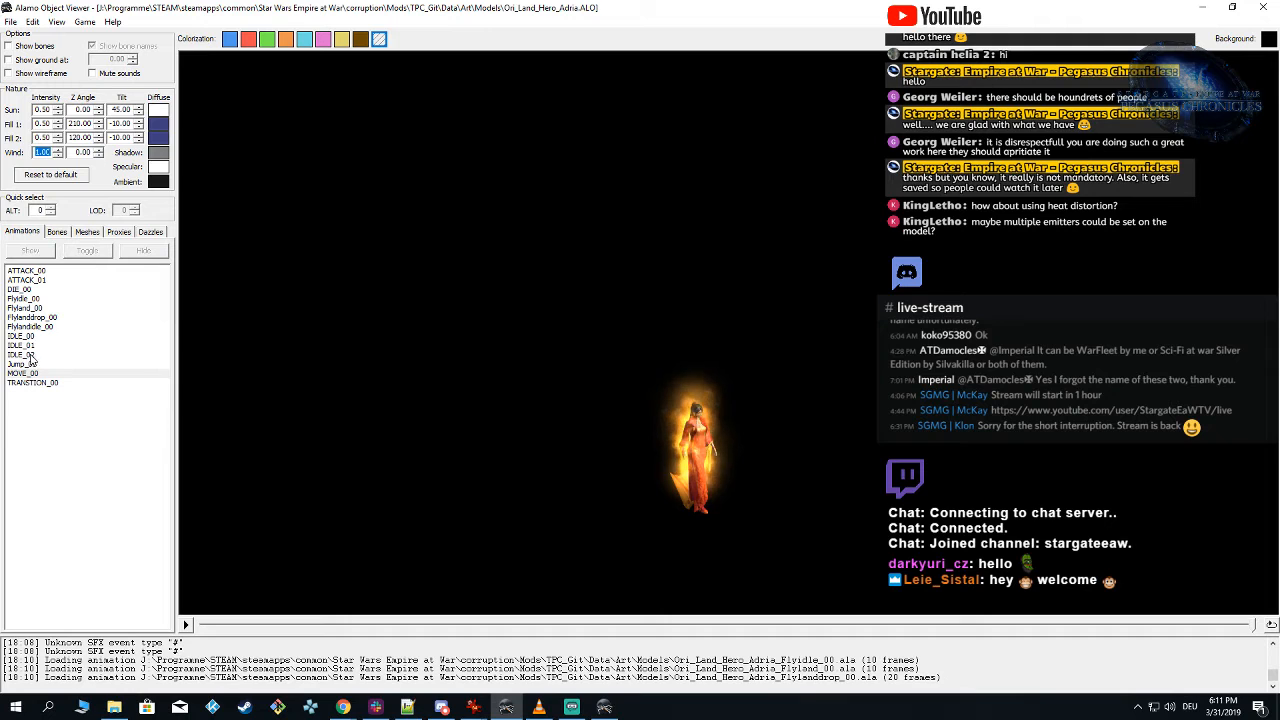
pyautogui.click(34, 317)
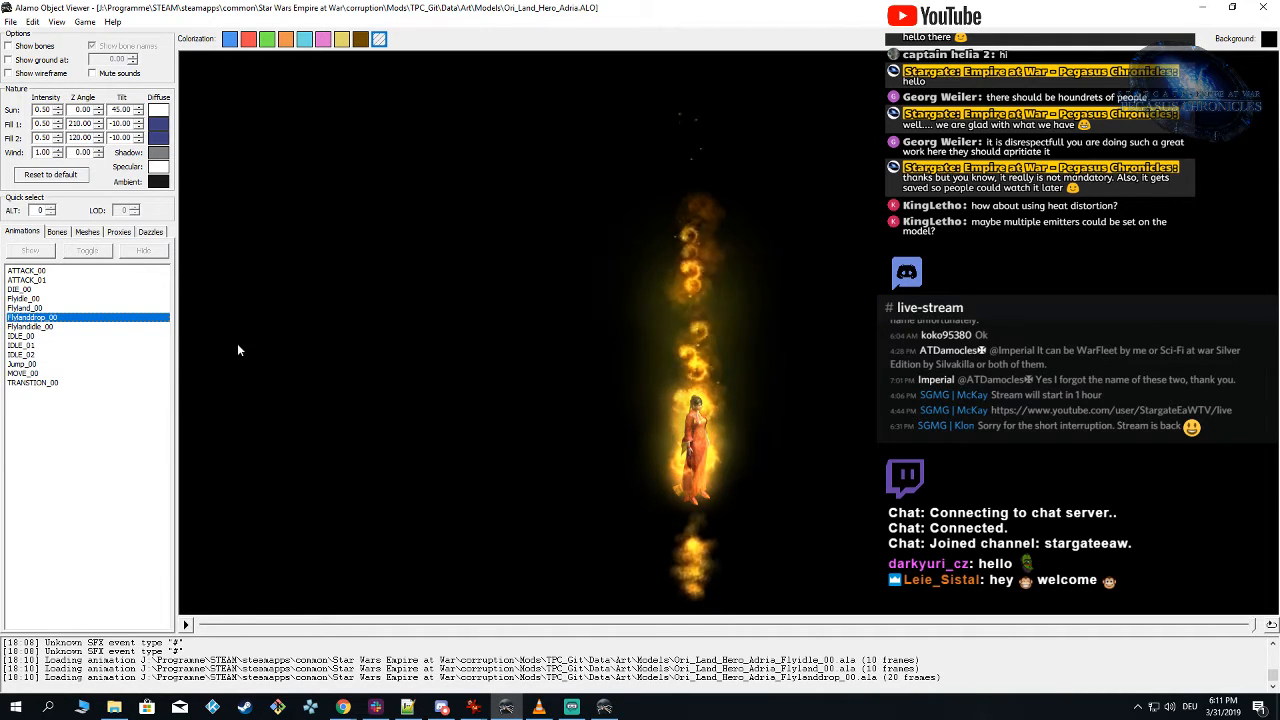
pyautogui.click(605, 391)
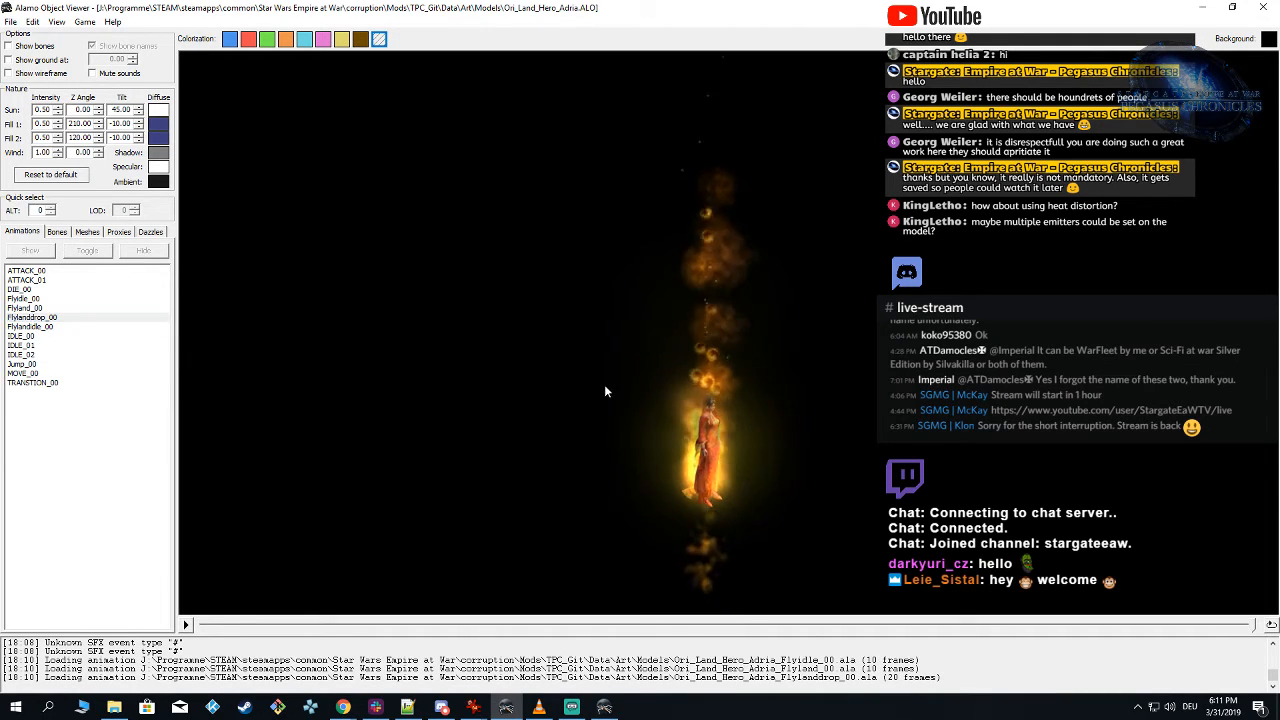
pyautogui.click(24, 298)
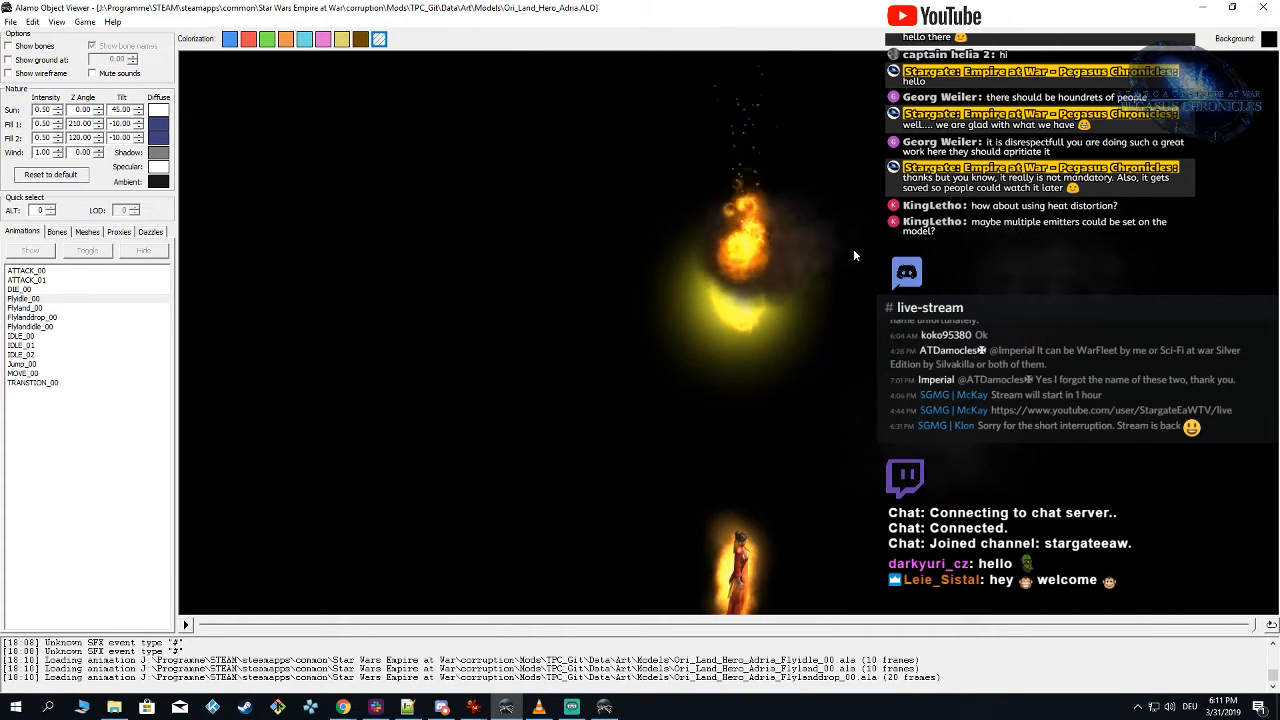
# Step: Set the wind intensity to 0.00 and examine the fire and smoke above the model from another angle
pyautogui.click(49, 174)
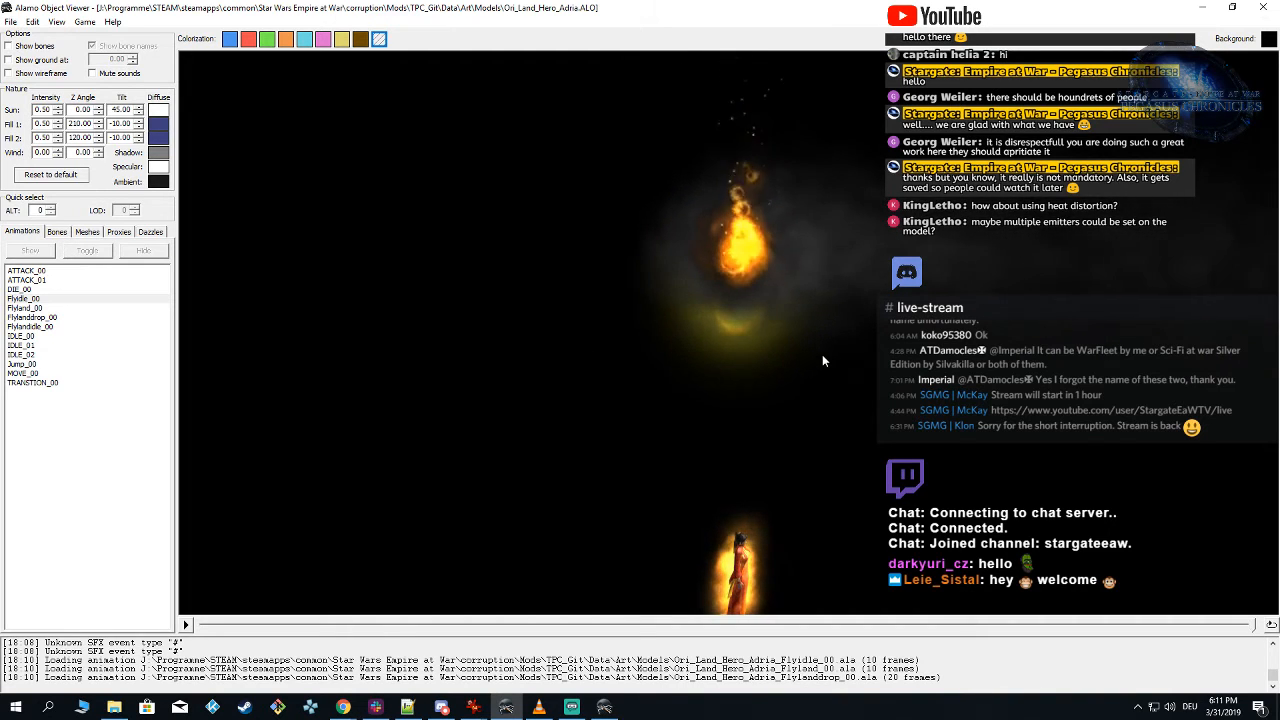
pyautogui.moveTo(960, 358); pyautogui.dragTo(743, 374, button='right')
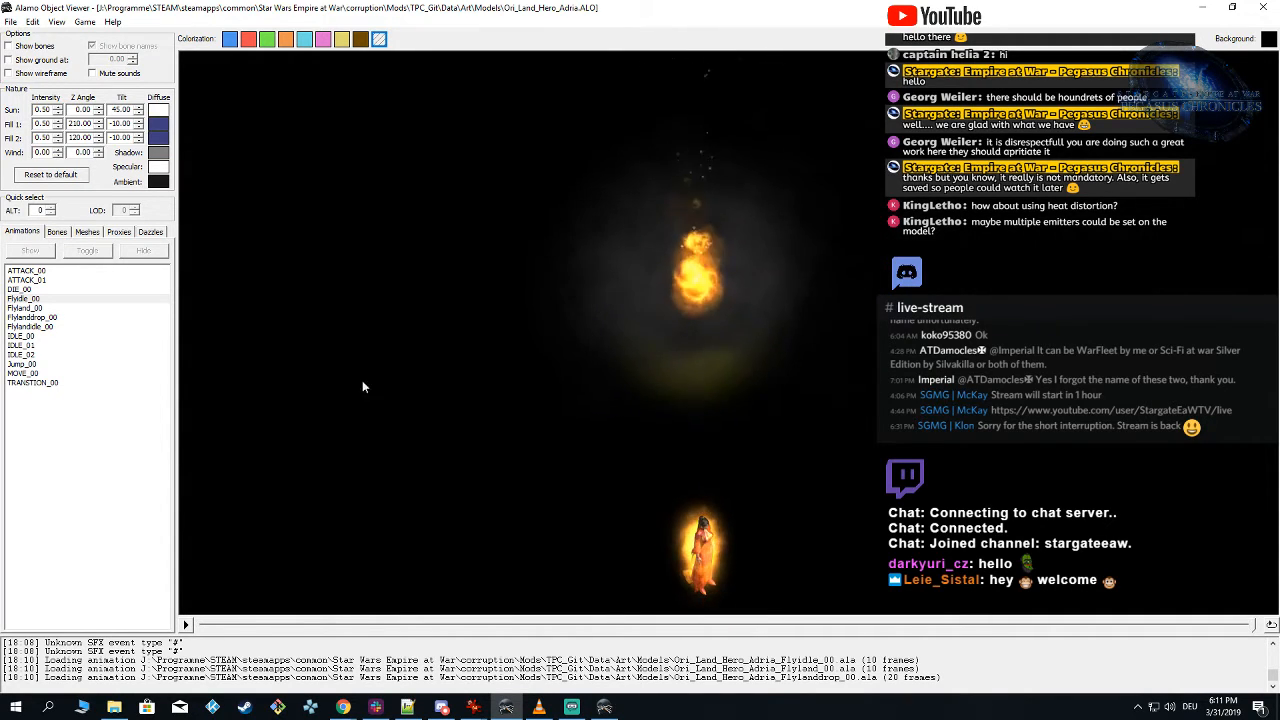
# Step: Play the DIE_00, ATTACK_01 and MOVE_00 animations without wind, replaying MOVE_00 to check the flames around the model
pyautogui.click(36, 290)
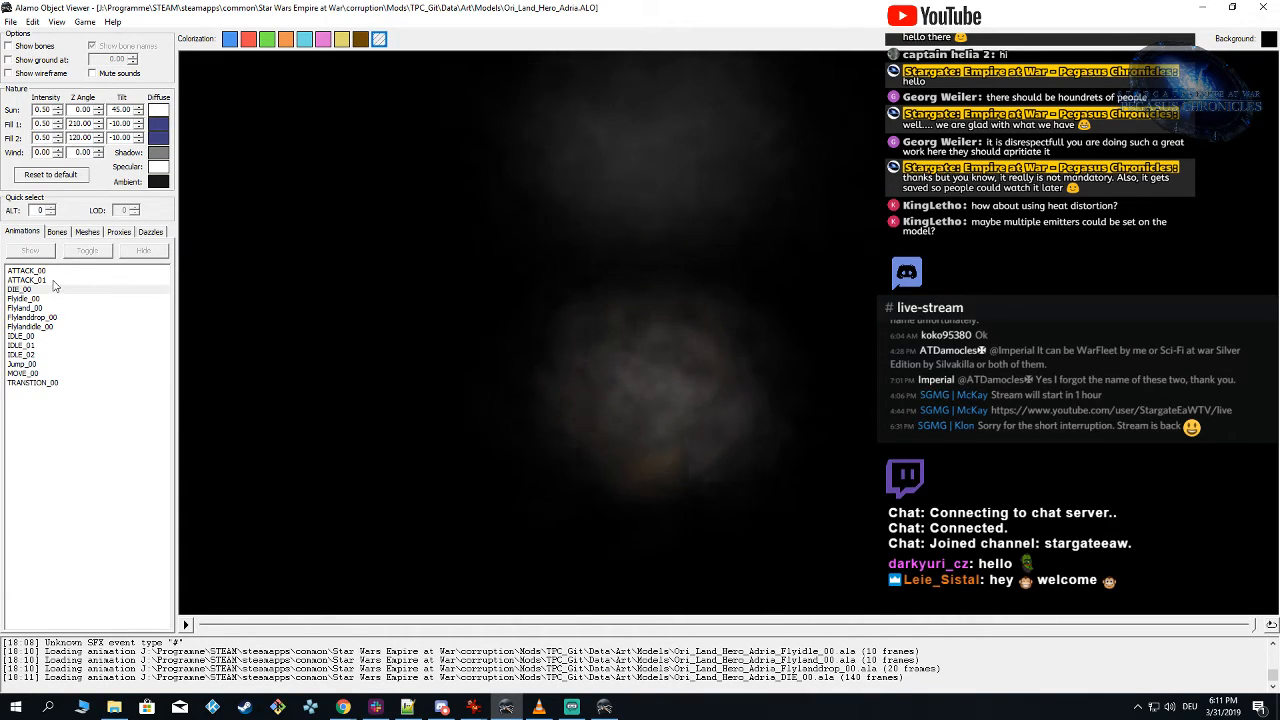
pyautogui.click(55, 281)
pyautogui.moveTo(485, 386); pyautogui.dragTo(508, 395)
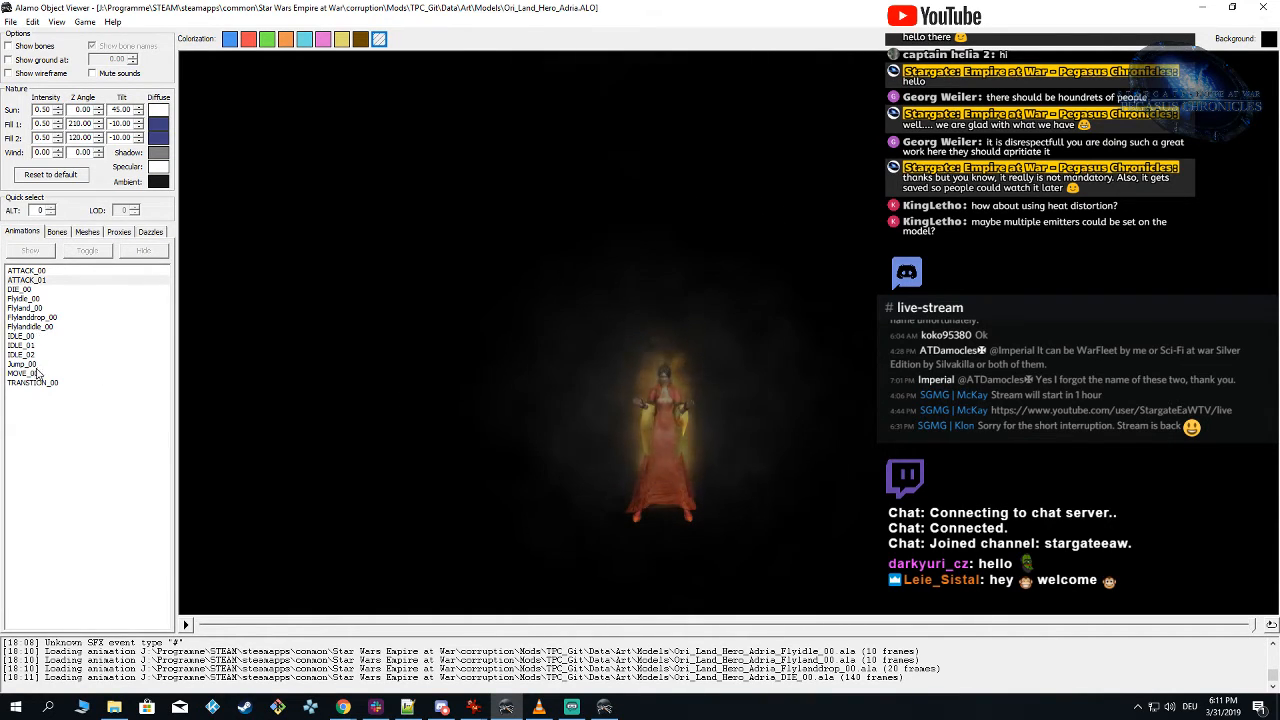
pyautogui.click(34, 373)
pyautogui.click(484, 371)
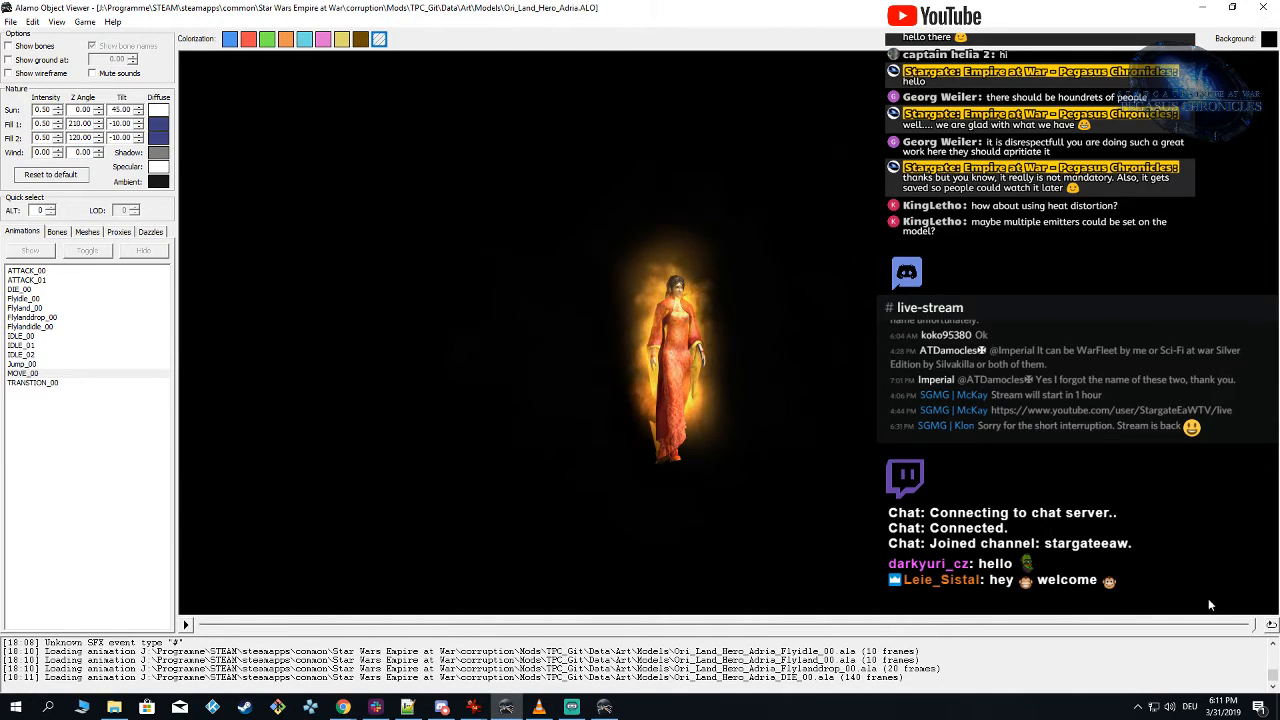
pyautogui.click(186, 625)
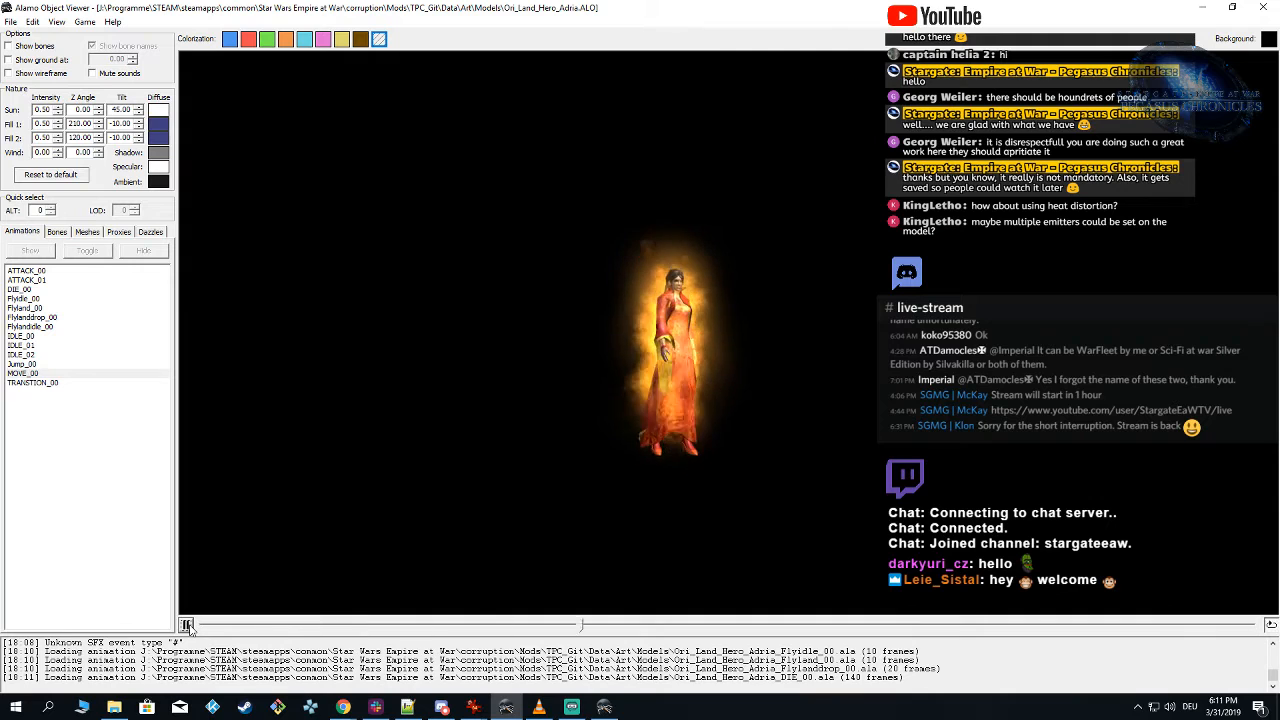
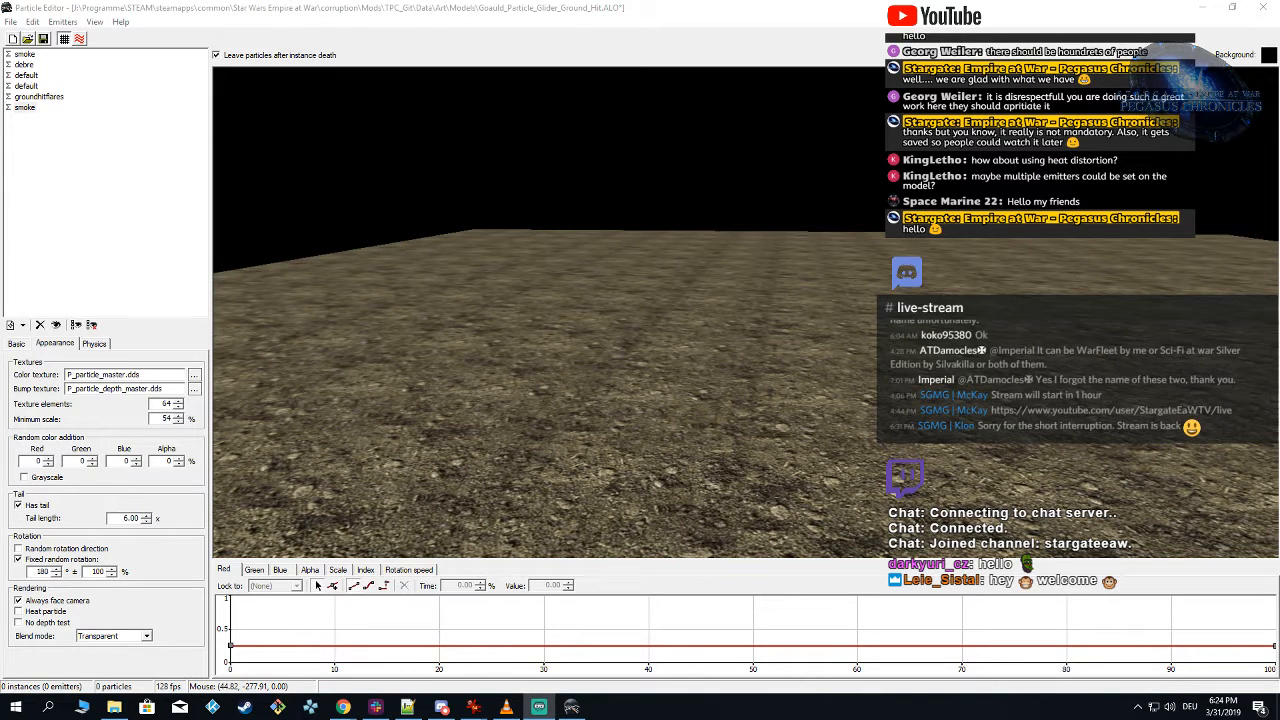
# Step: Switch to Chrome, view the animated reference pictures of the flaming figure and the pyramid ship, and return to the Particle Editor
pyautogui.moveTo(744, 363); pyautogui.dragTo(755, 361)
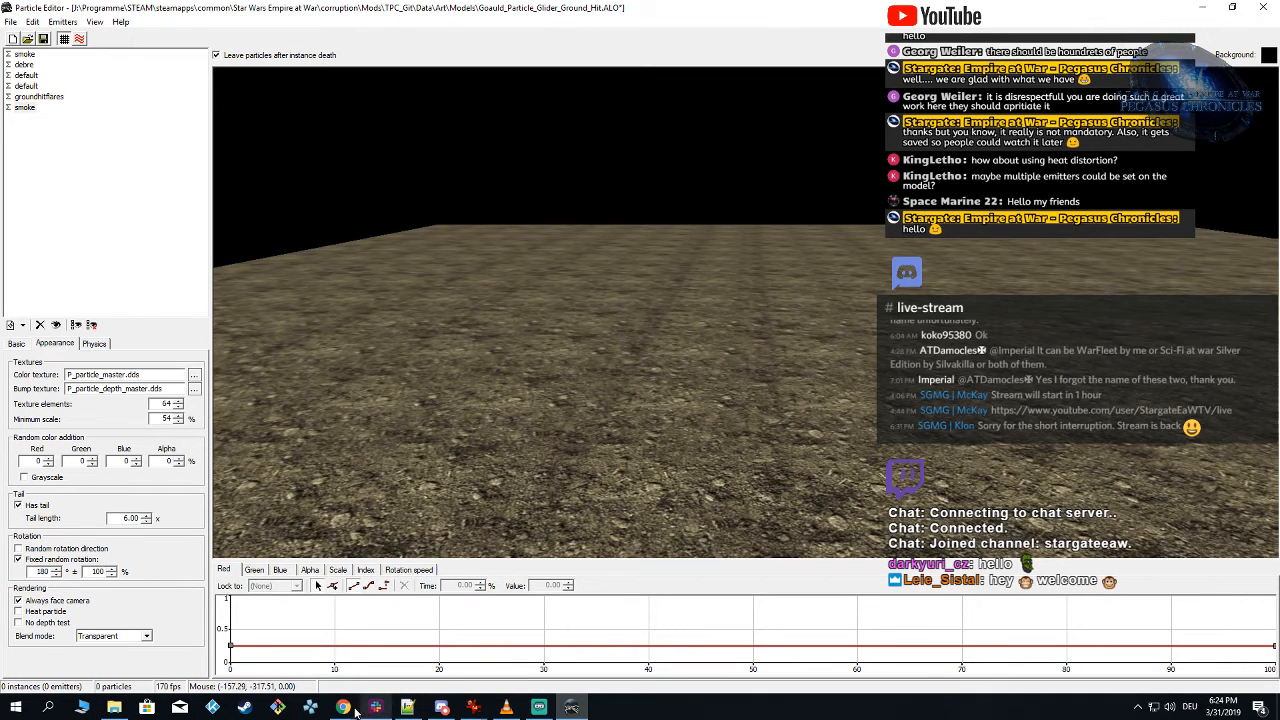
pyautogui.moveTo(352, 709)
pyautogui.click(385, 661)
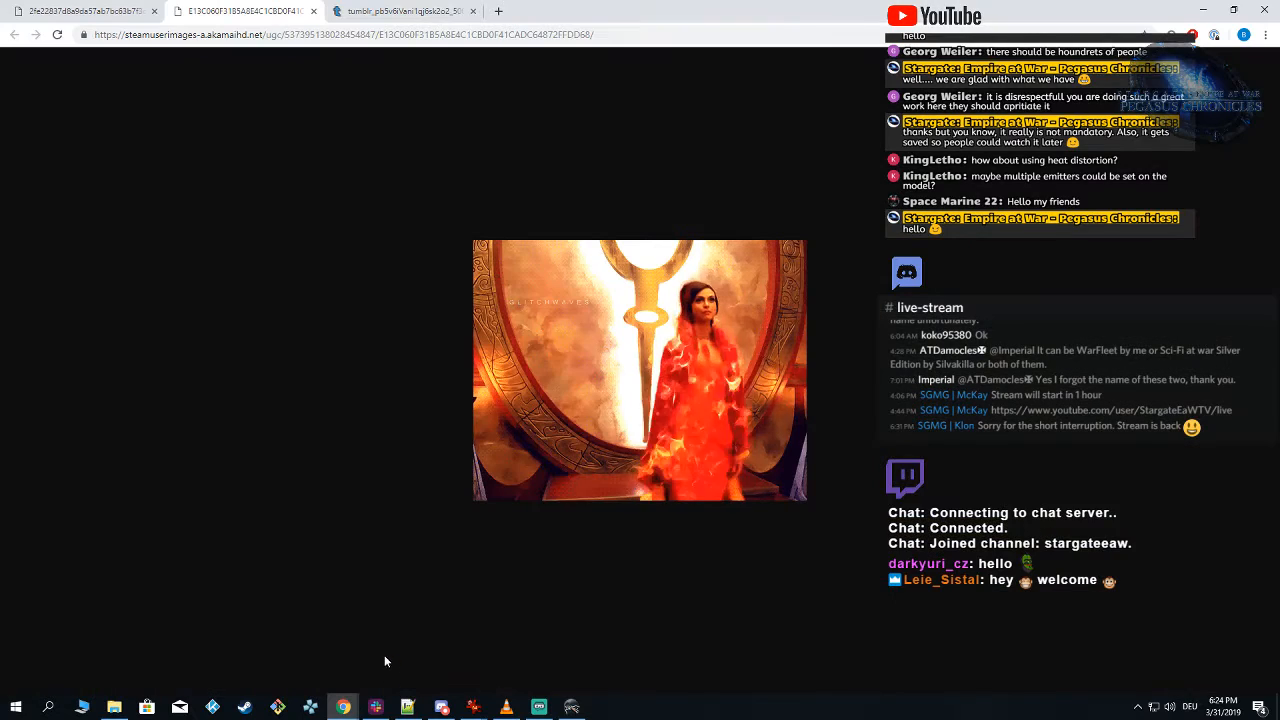
pyautogui.hotkey('ctrl', 'Tab')
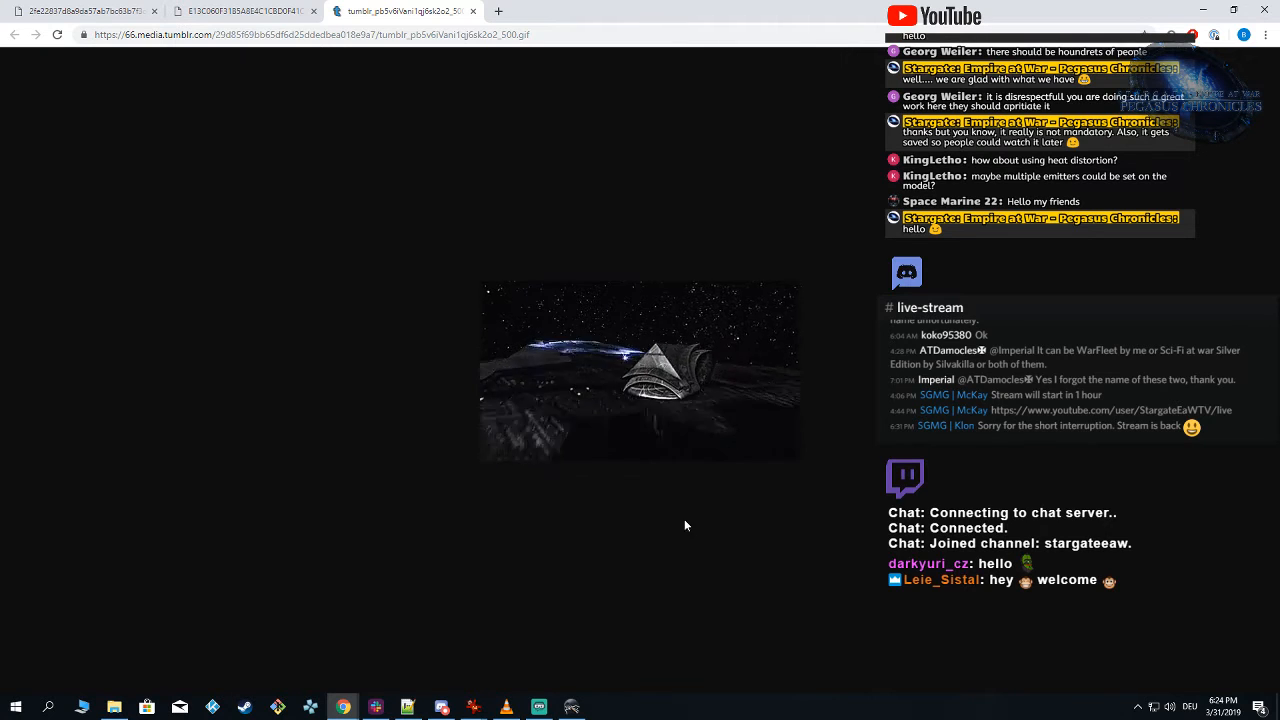
pyautogui.click(571, 707)
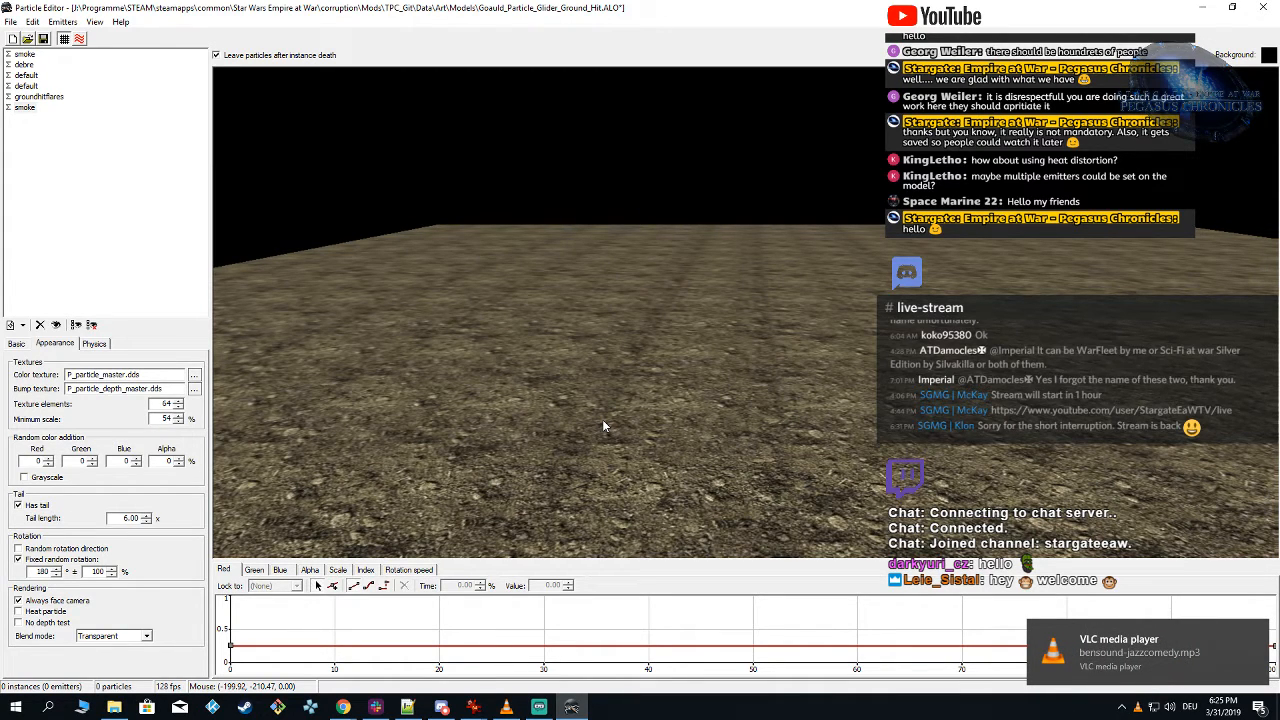
# Step: Spawn the glider ground hit particle repeatedly on the terrain and examine its smoke and debris from a higher angle
pyautogui.moveTo(738, 333); pyautogui.dragTo(740, 339, button='right')
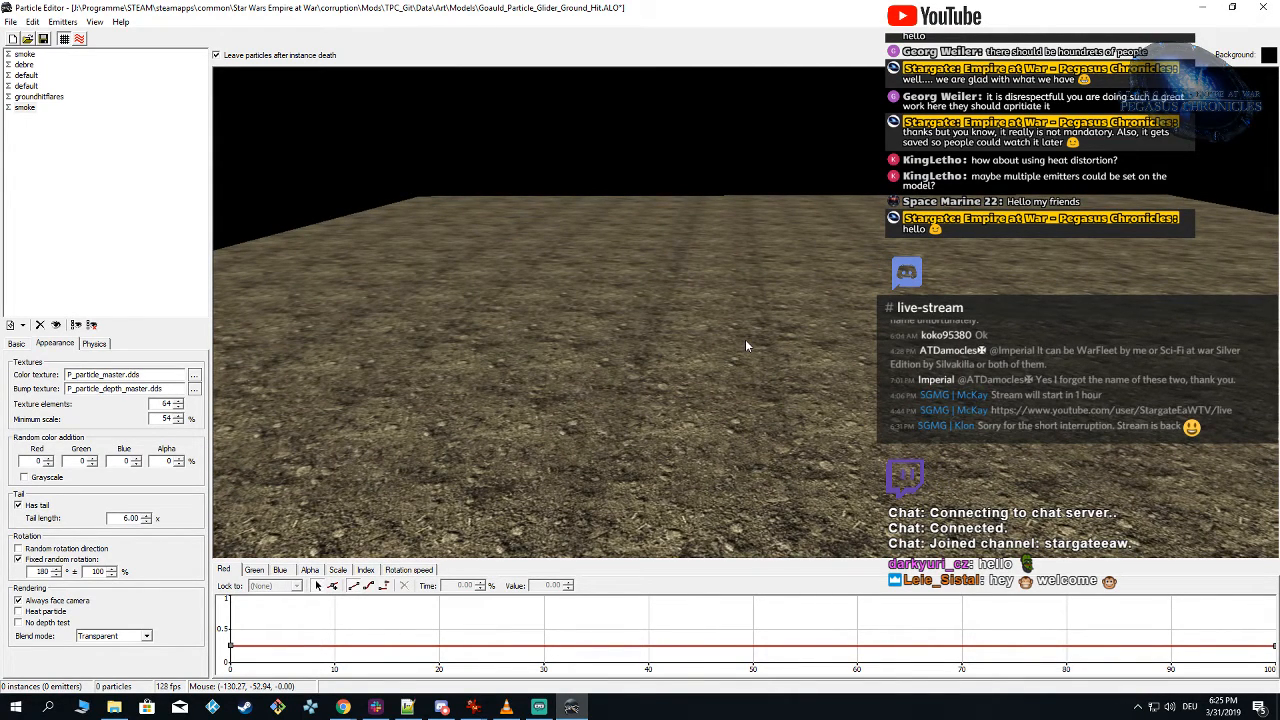
pyautogui.click(746, 338)
pyautogui.click(746, 333)
pyautogui.click(746, 335)
pyautogui.click(746, 335)
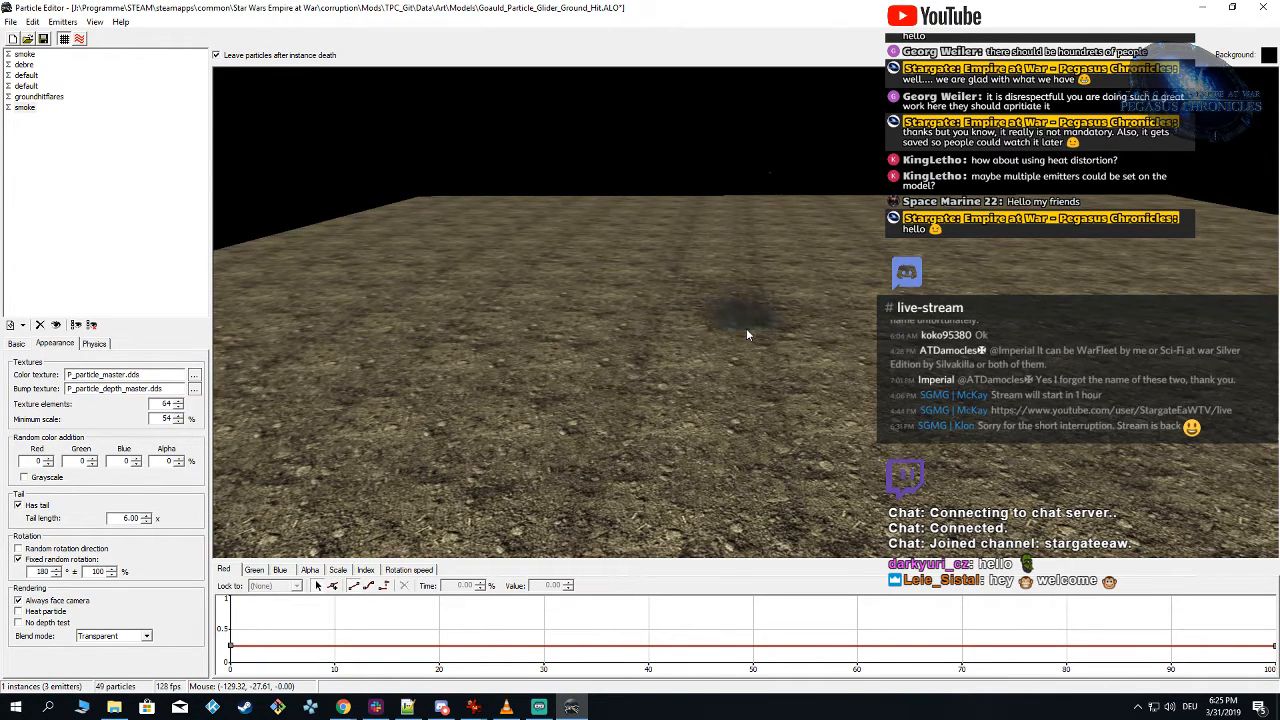
pyautogui.click(746, 335)
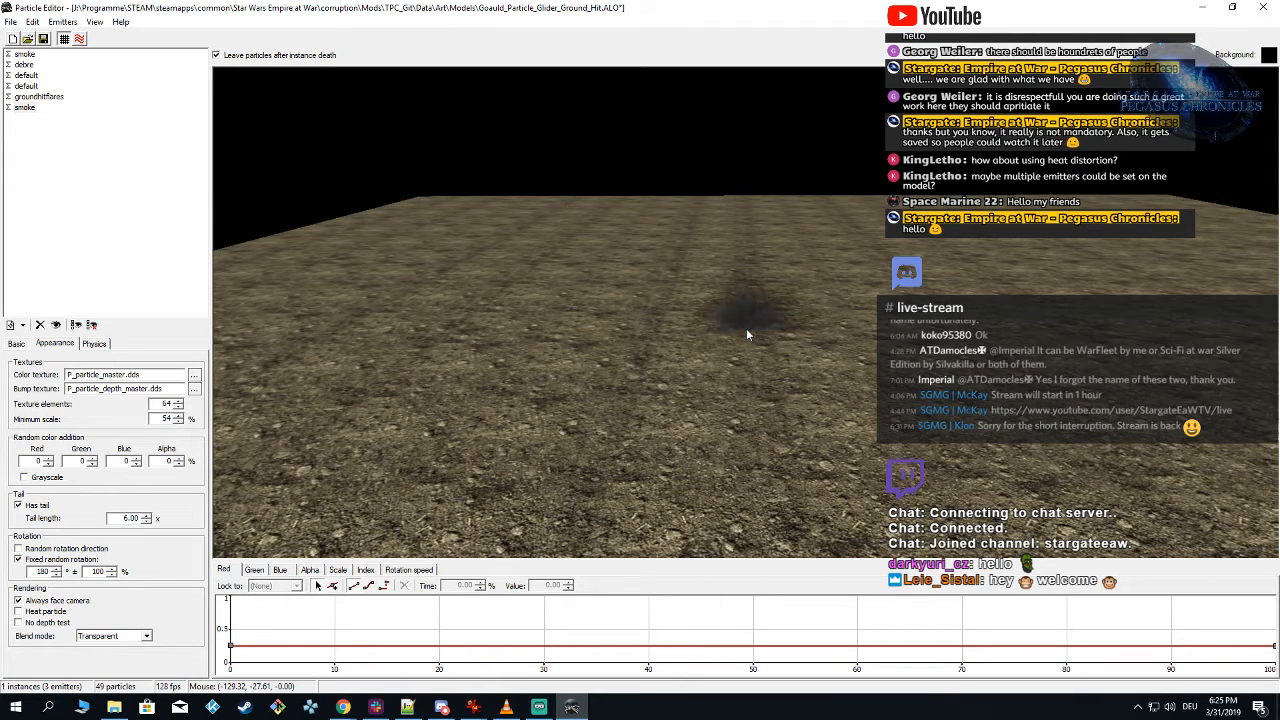
pyautogui.moveTo(779, 315); pyautogui.dragTo(779, 323, button='right')
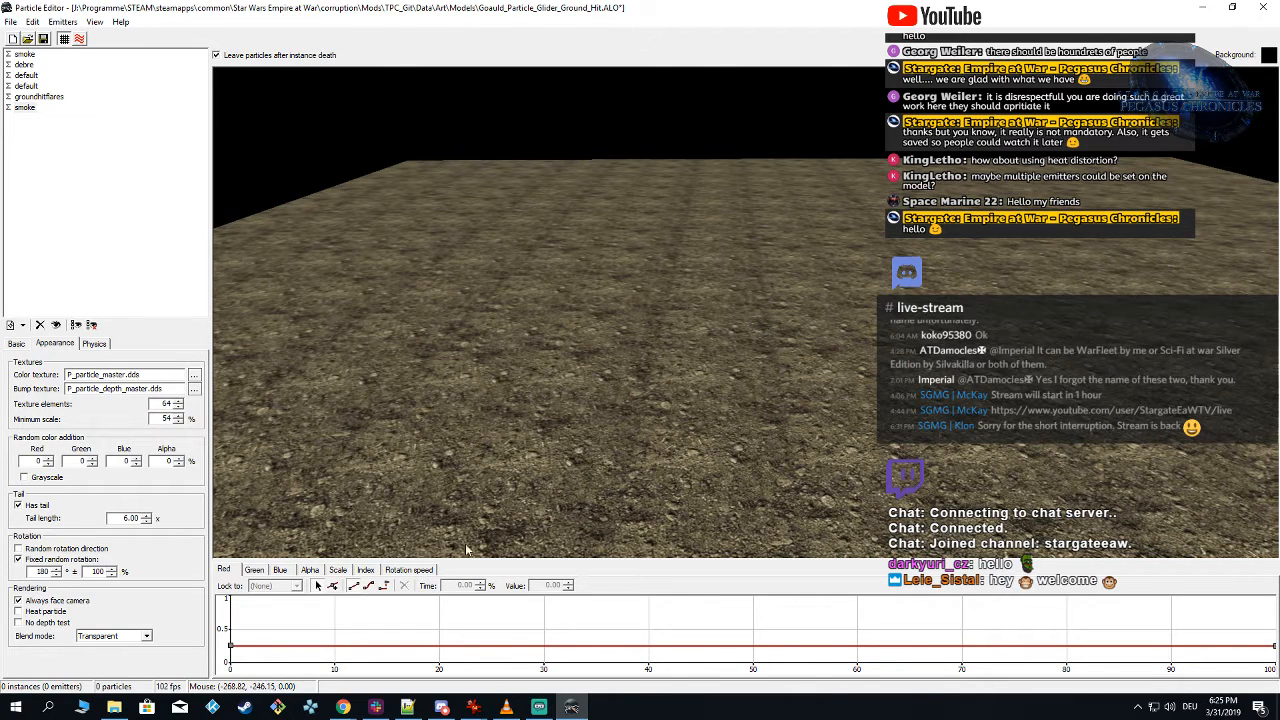
# Step: Compare the explosion frames of Explosion_Texture.dds and explode2.tga in IrfanView, then return to the Particle Editor
pyautogui.click(473, 708)
pyautogui.click(495, 668)
pyautogui.moveTo(490, 706)
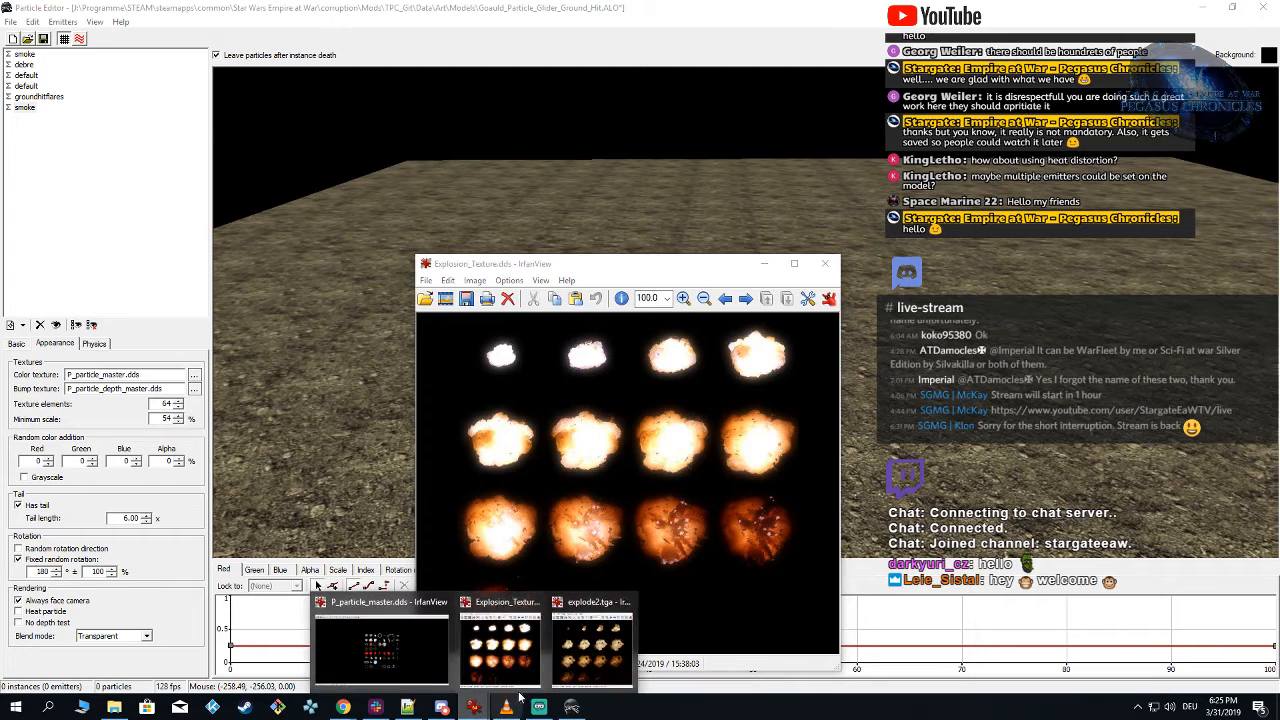
pyautogui.click(575, 660)
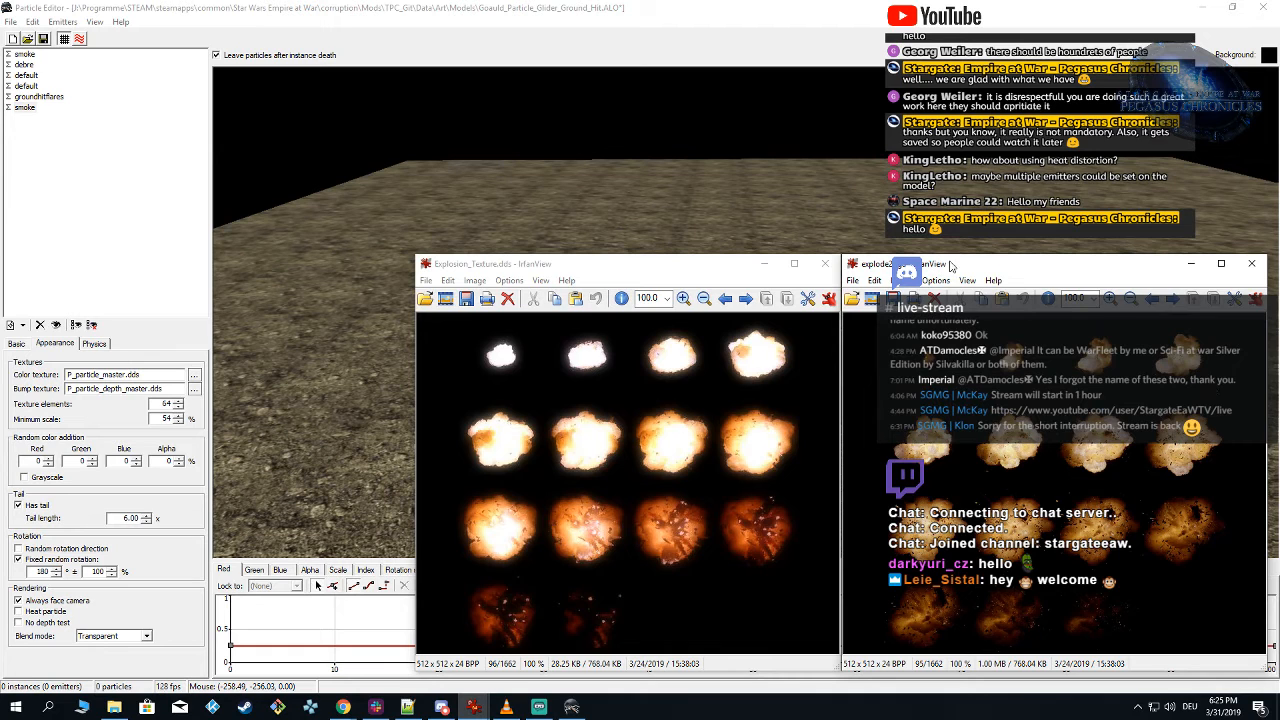
pyautogui.click(526, 202)
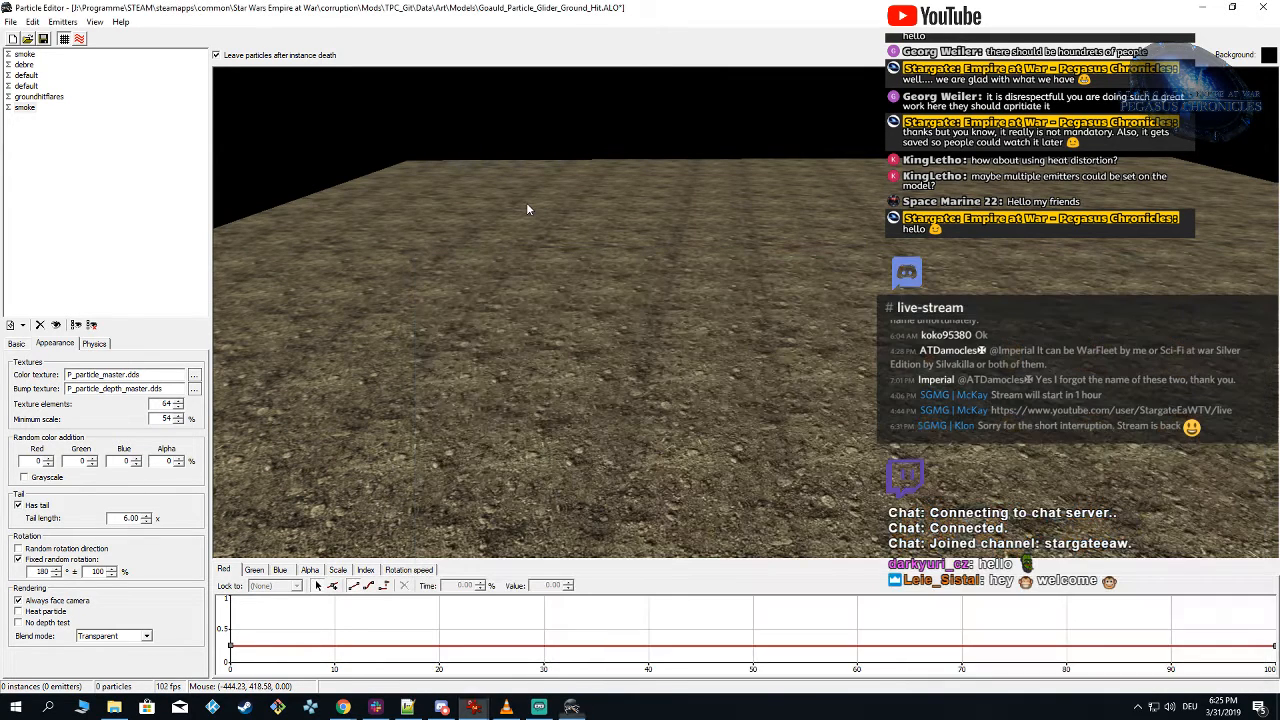
# Step: Add a new root emitter to the particle and assign explode2.tga as its color texture
pyautogui.rightClick(39, 135)
pyautogui.click(92, 143)
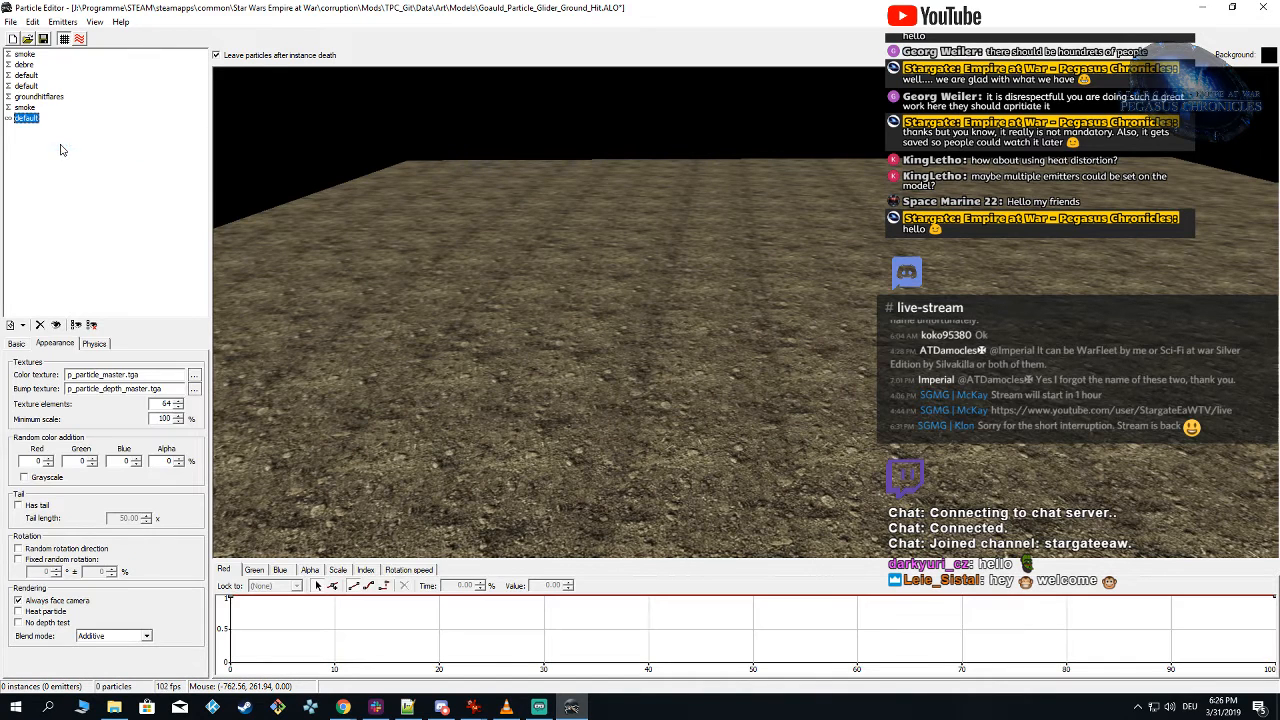
pyautogui.click(195, 376)
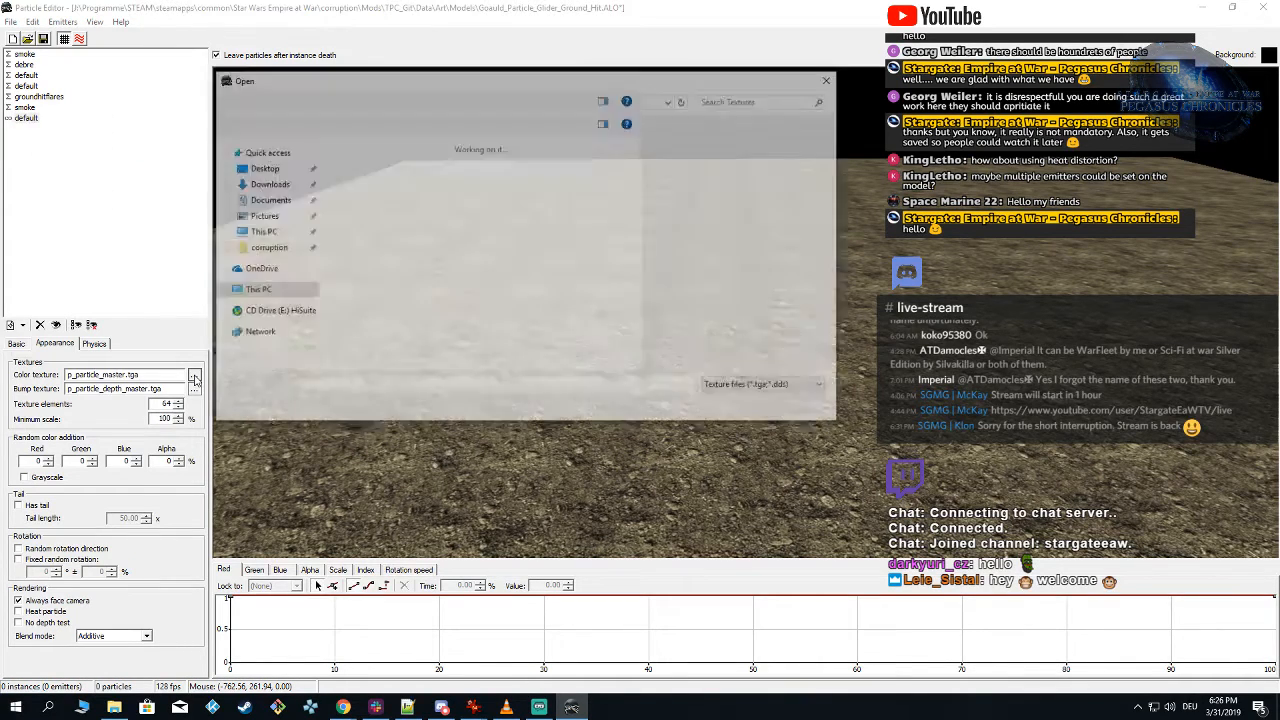
pyautogui.click(420, 183)
pyautogui.press('e')
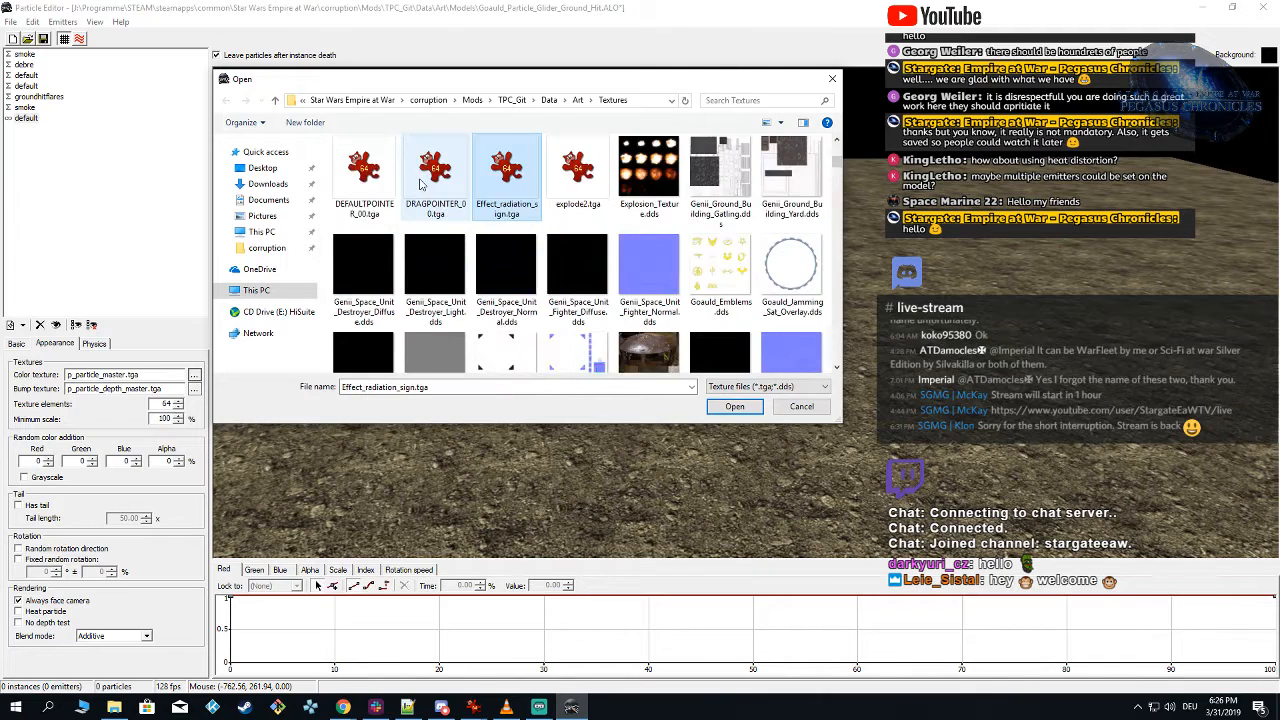
pyautogui.press('x')
pyautogui.doubleClick(585, 168)
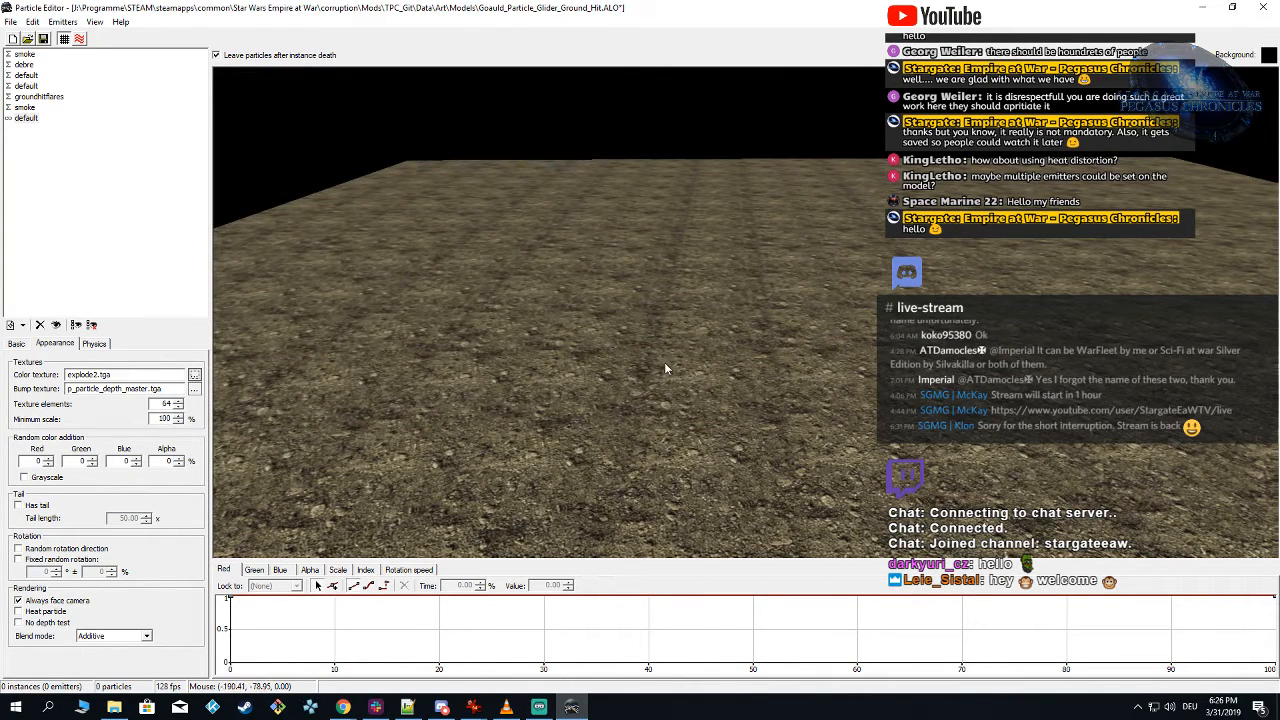
# Step: Hide the six original emitters in the preview and rename the new emitter Explosion
pyautogui.click(12, 118)
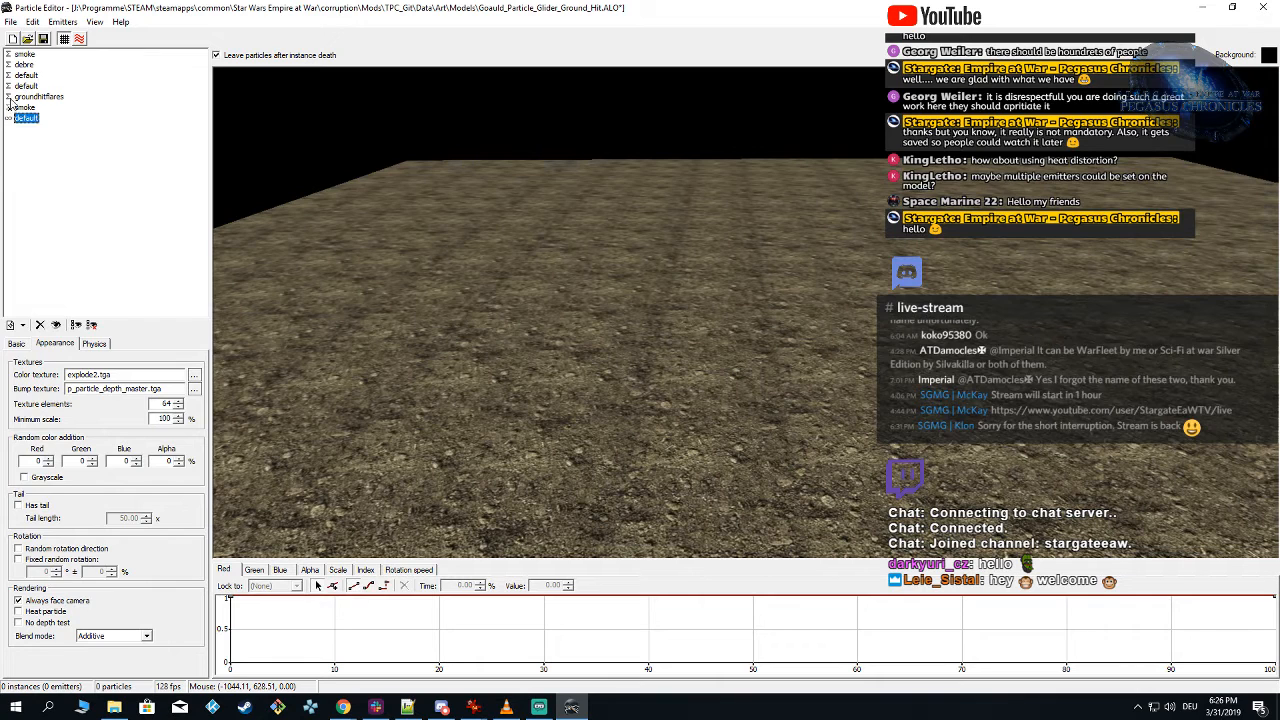
pyautogui.click(8, 75)
pyautogui.click(9, 64)
pyautogui.click(9, 54)
pyautogui.click(18, 343)
pyautogui.write('Explosion')
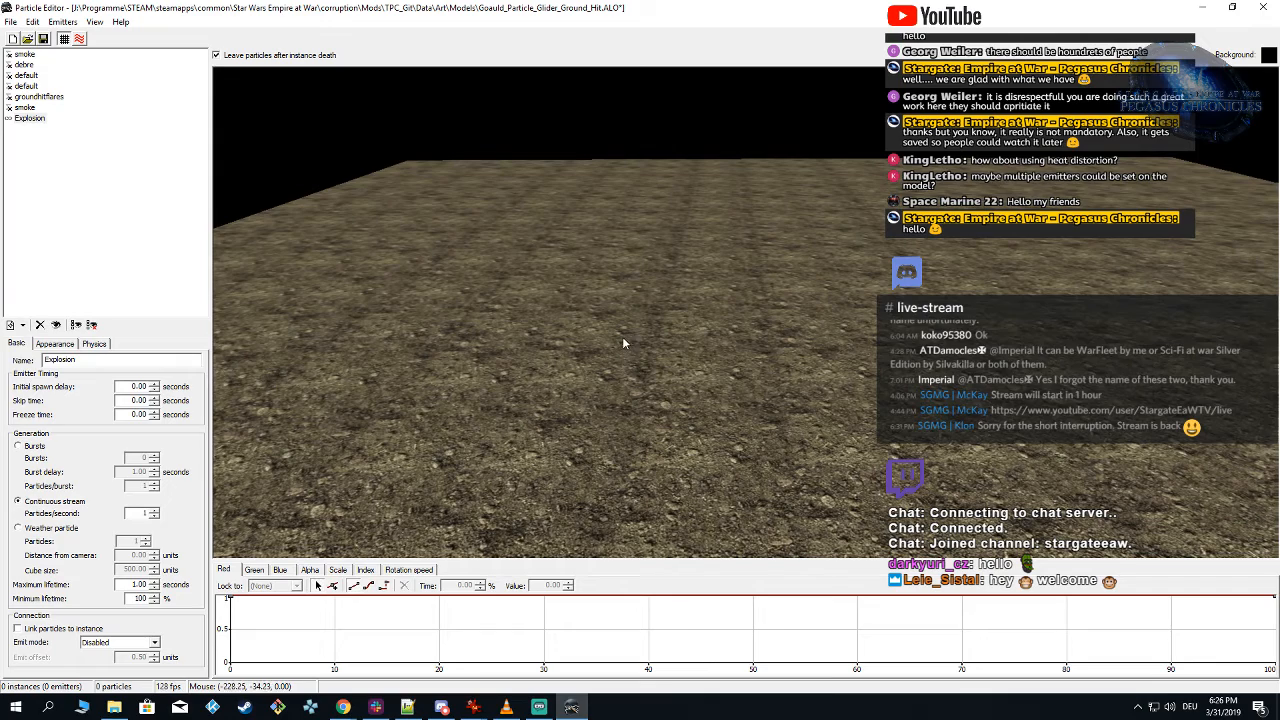
# Step: Spawn a preview of the Explosion emitter, then bring up explode2.tga unobstructed in IrfanView to examine its frame grid
pyautogui.moveTo(669, 339)
pyautogui.mouseDown()
pyautogui.moveTo(647, 326)
pyautogui.moveTo(667, 330)
pyautogui.mouseUp()
pyautogui.press('shift')
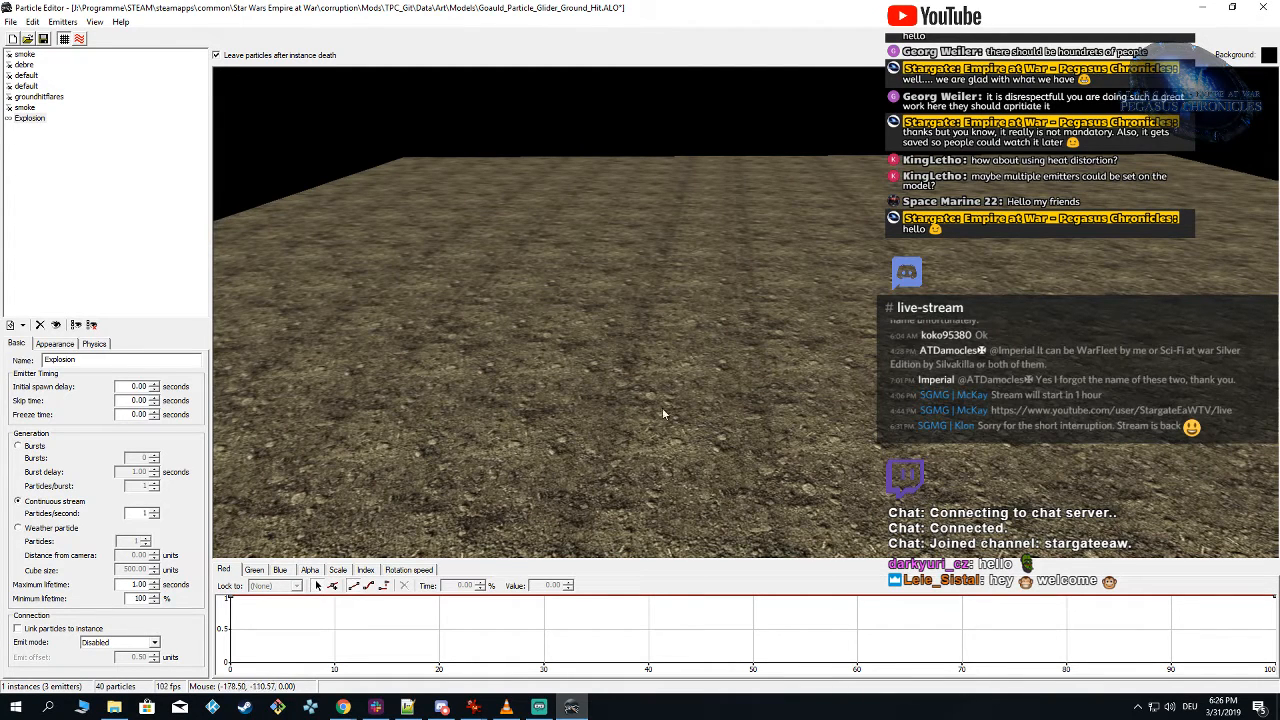
pyautogui.moveTo(476, 706)
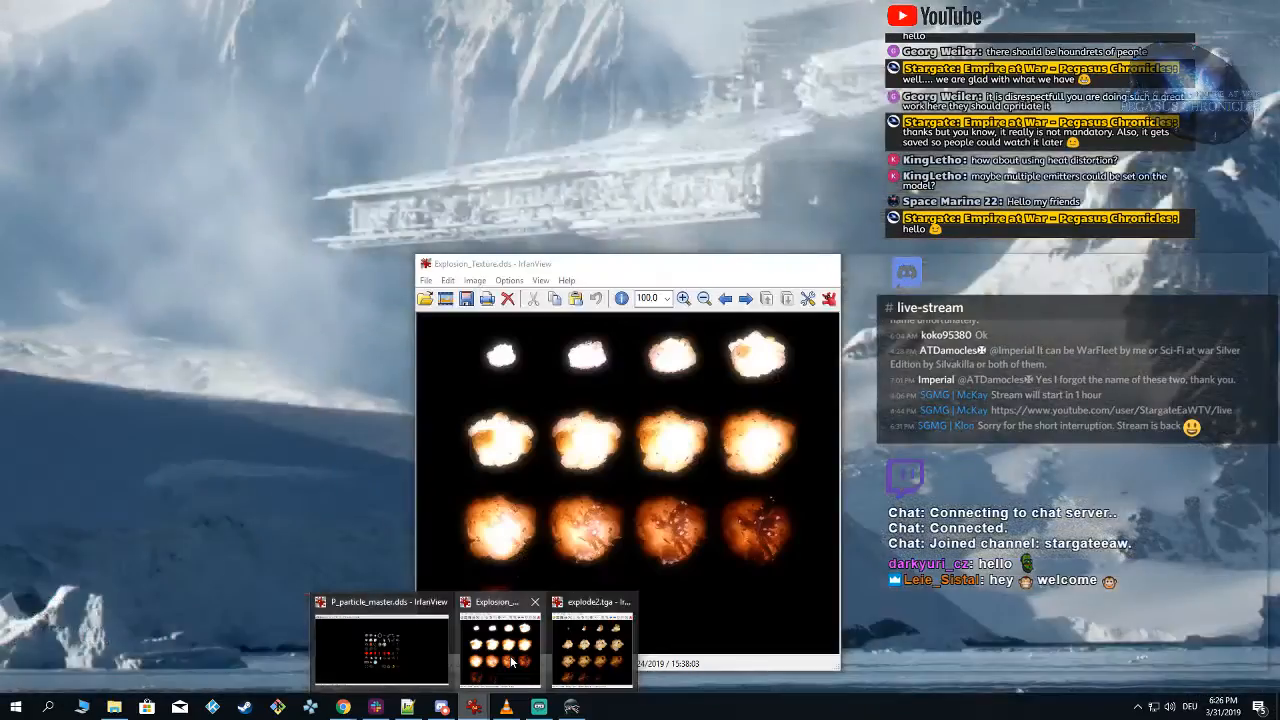
pyautogui.click(581, 648)
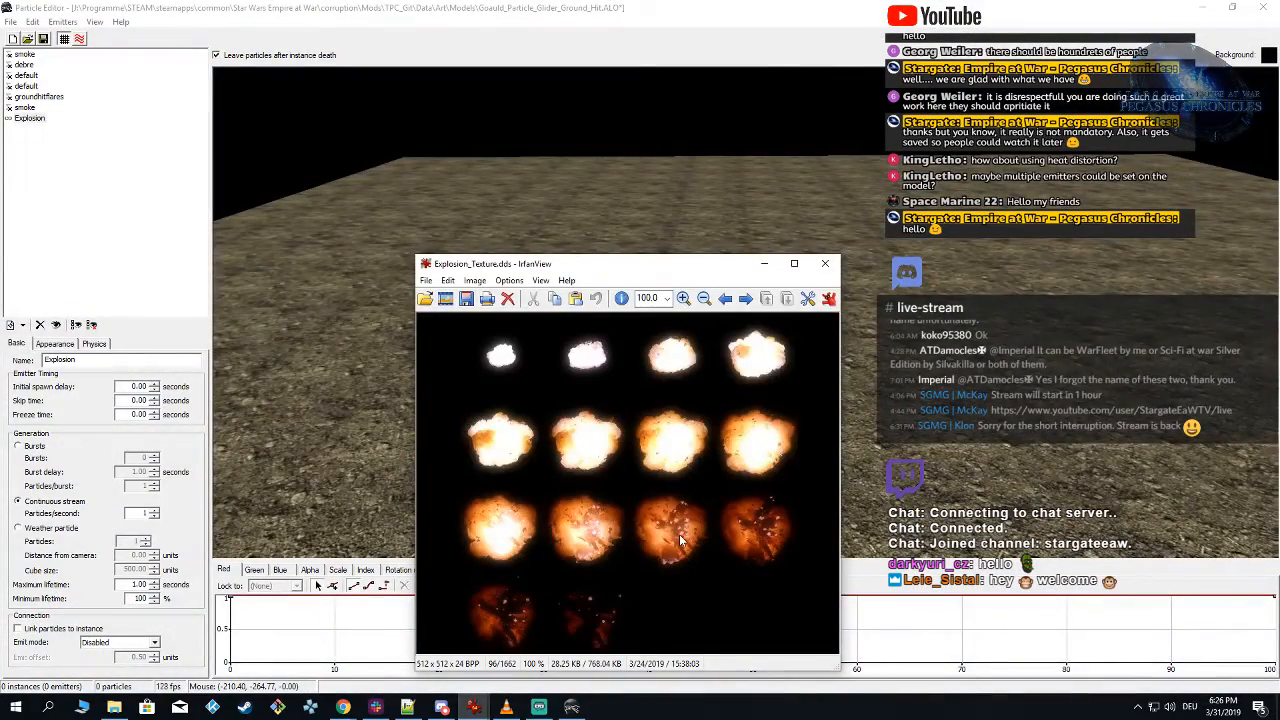
pyautogui.moveTo(474, 706)
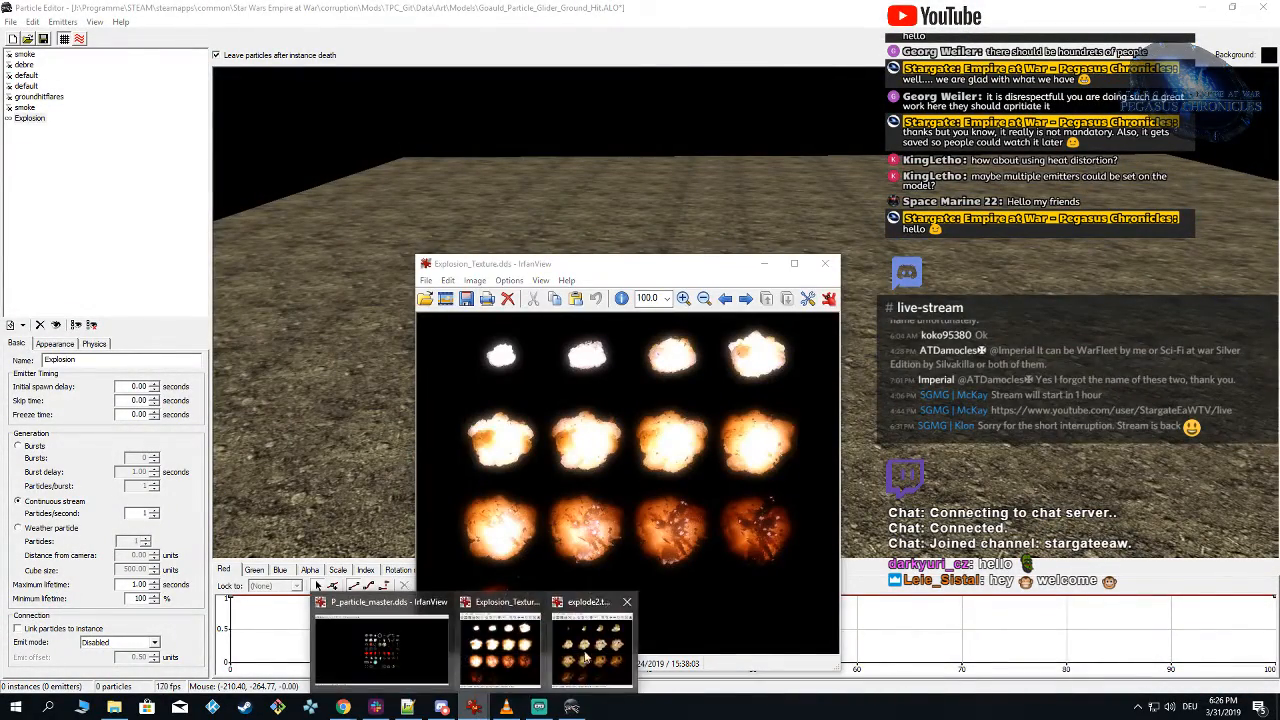
pyautogui.click(630, 650)
pyautogui.click(765, 265)
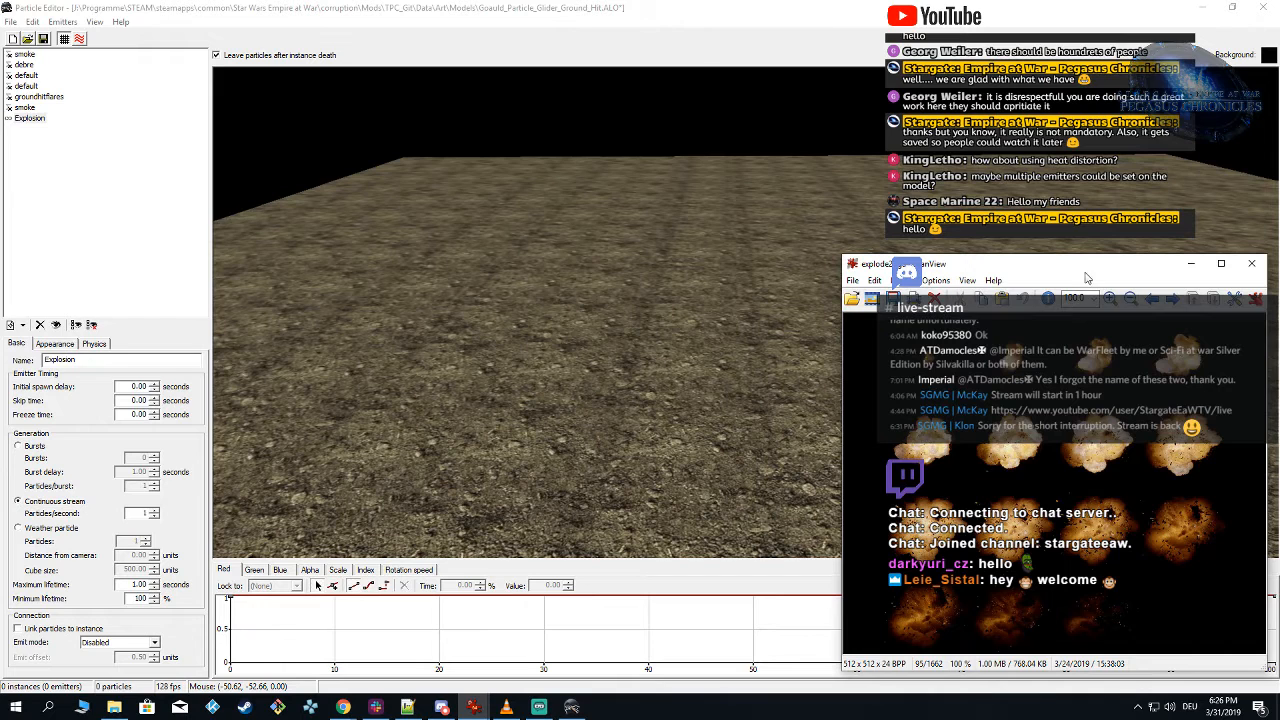
pyautogui.moveTo(1086, 270); pyautogui.dragTo(652, 190)
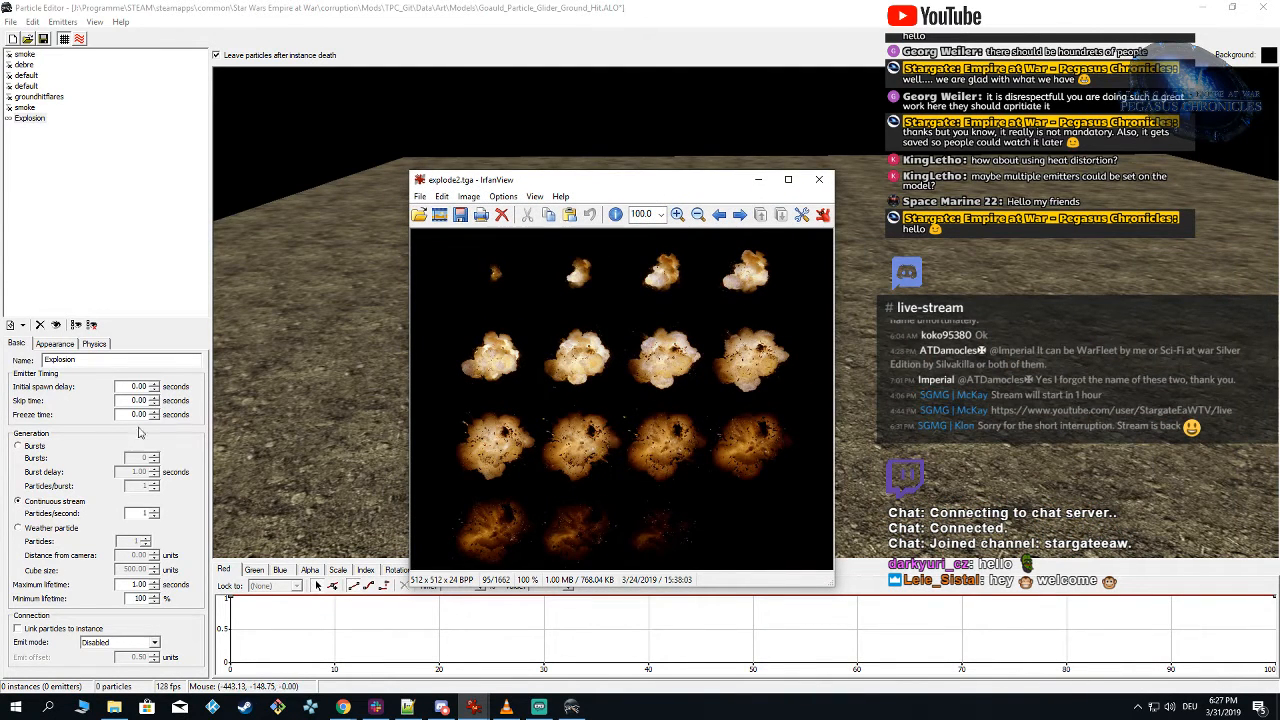
# Step: Set the Explosion emitter's number of texture elements to 16
pyautogui.click(56, 344)
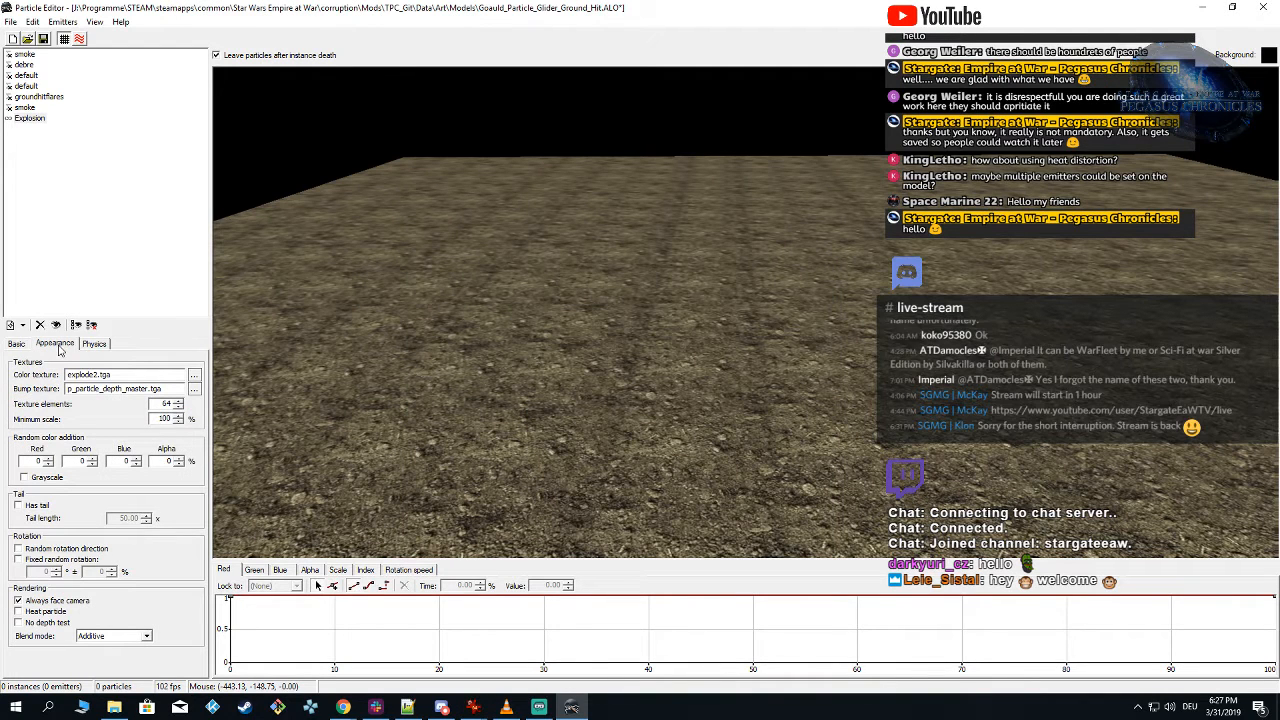
pyautogui.doubleClick(163, 404)
pyautogui.write('16')
pyautogui.doubleClick(166, 403)
# Step: Hide the ground plane and spawn the Explosion emitter up close to check how its texture is displayed
pyautogui.click(684, 391)
pyautogui.keyDown('shift'); pyautogui.click(687, 378); pyautogui.keyUp('shift')
pyautogui.scroll(2, 686, 394)
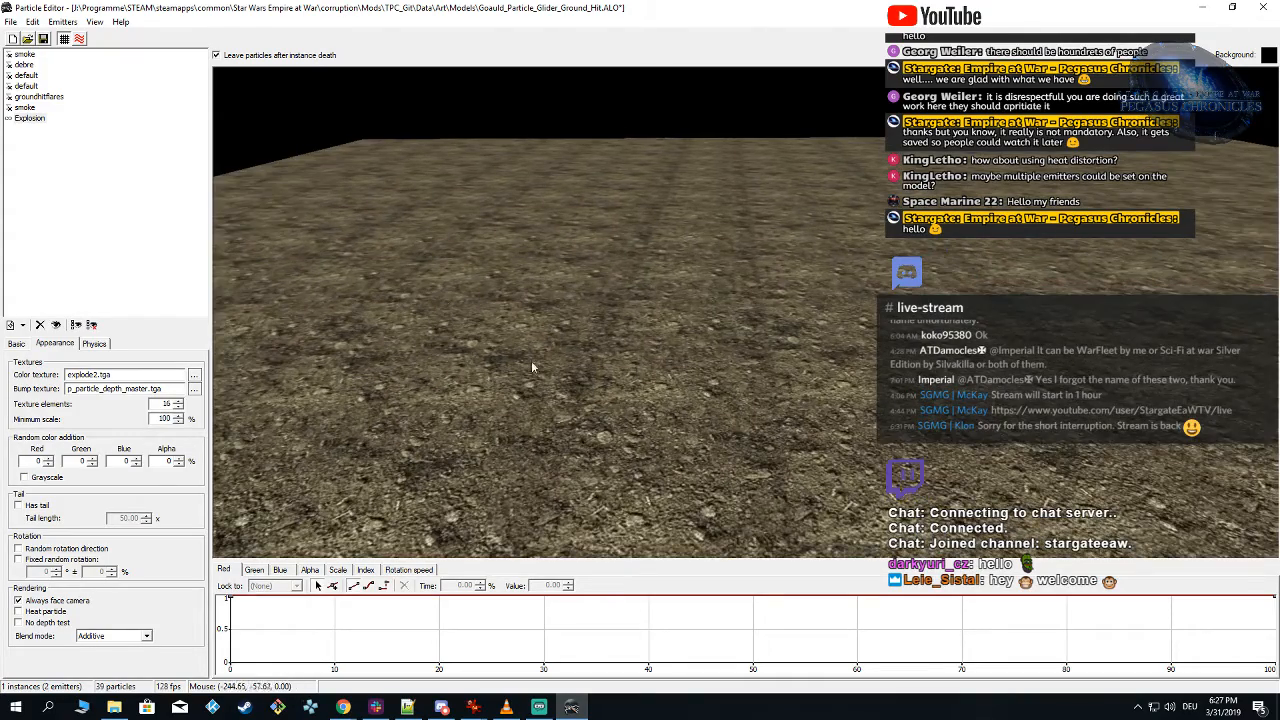
pyautogui.scroll(3, 655, 398)
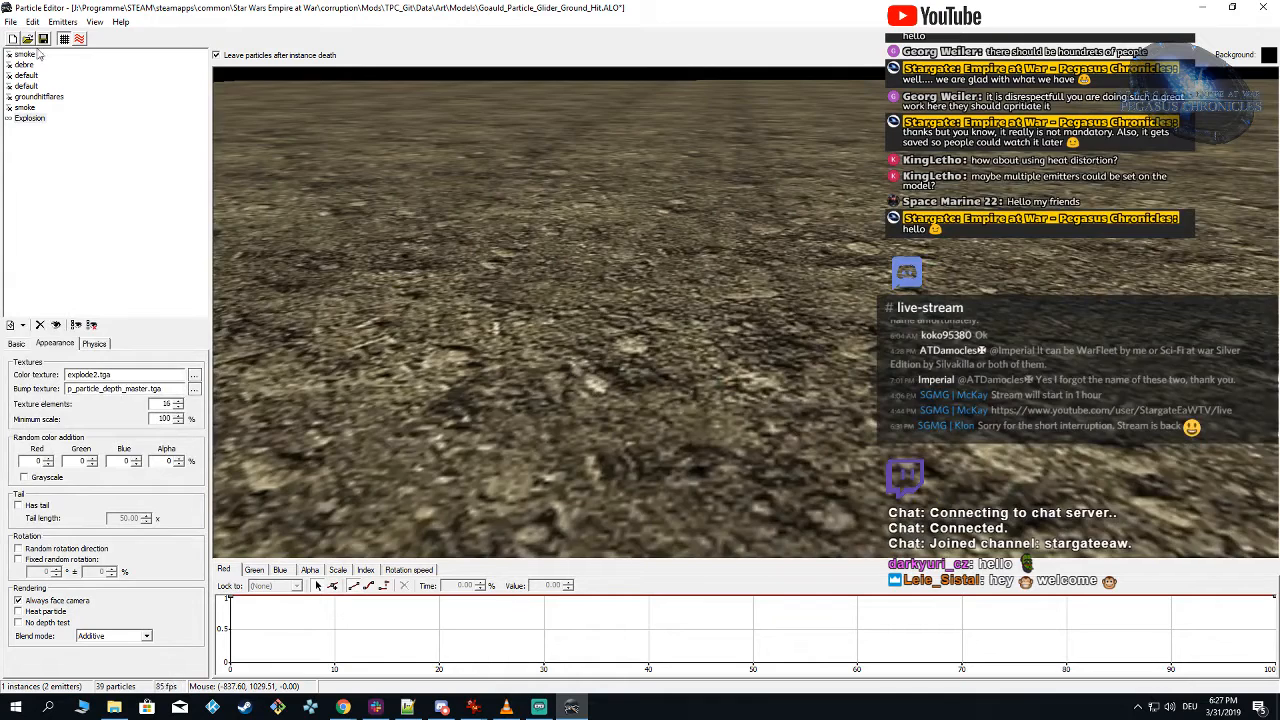
pyautogui.click(64, 39)
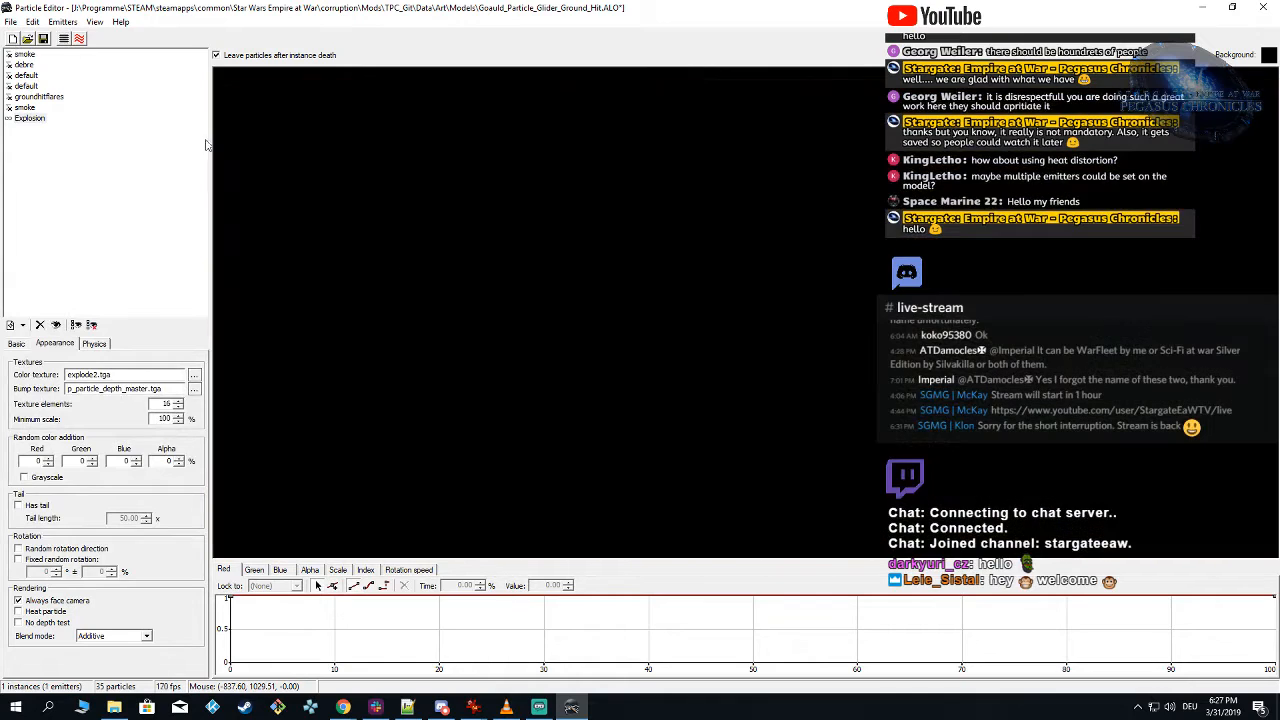
pyautogui.keyDown('shift'); pyautogui.click(680, 366); pyautogui.keyUp('shift')
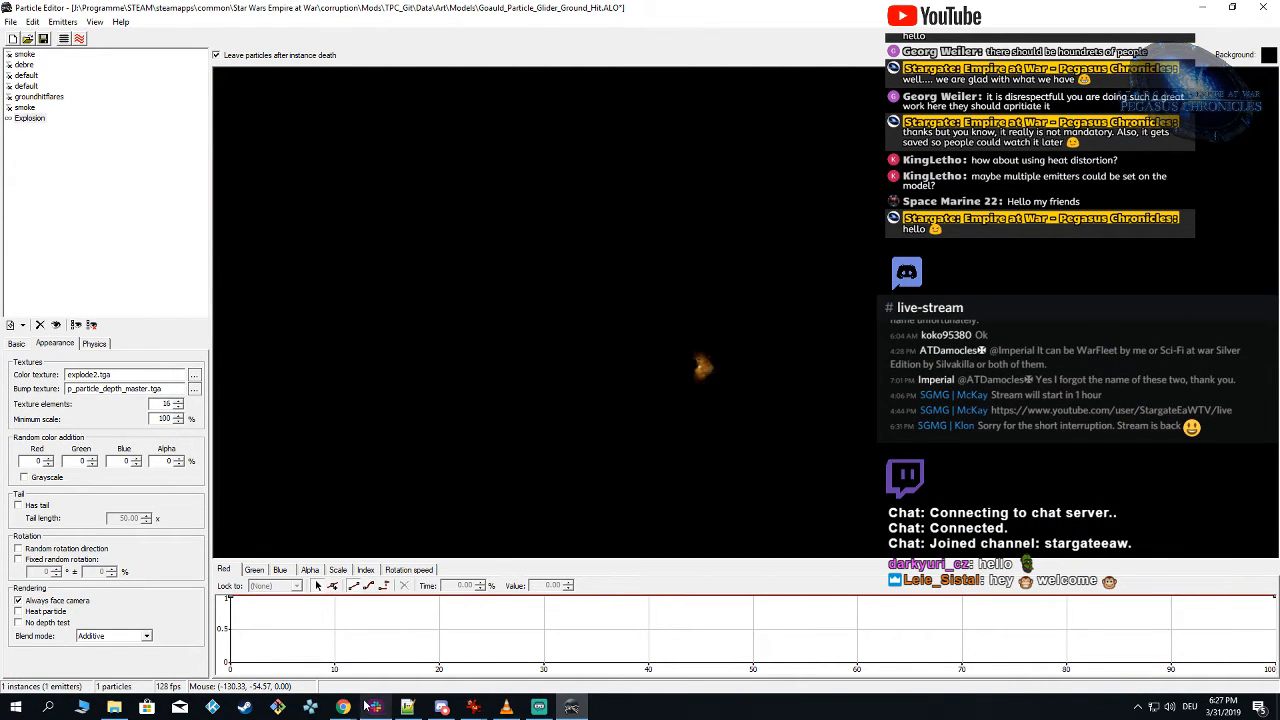
# Step: Examine the frame order and count in explode2.tga against the Explosion emitter's index track
pyautogui.moveTo(473, 707)
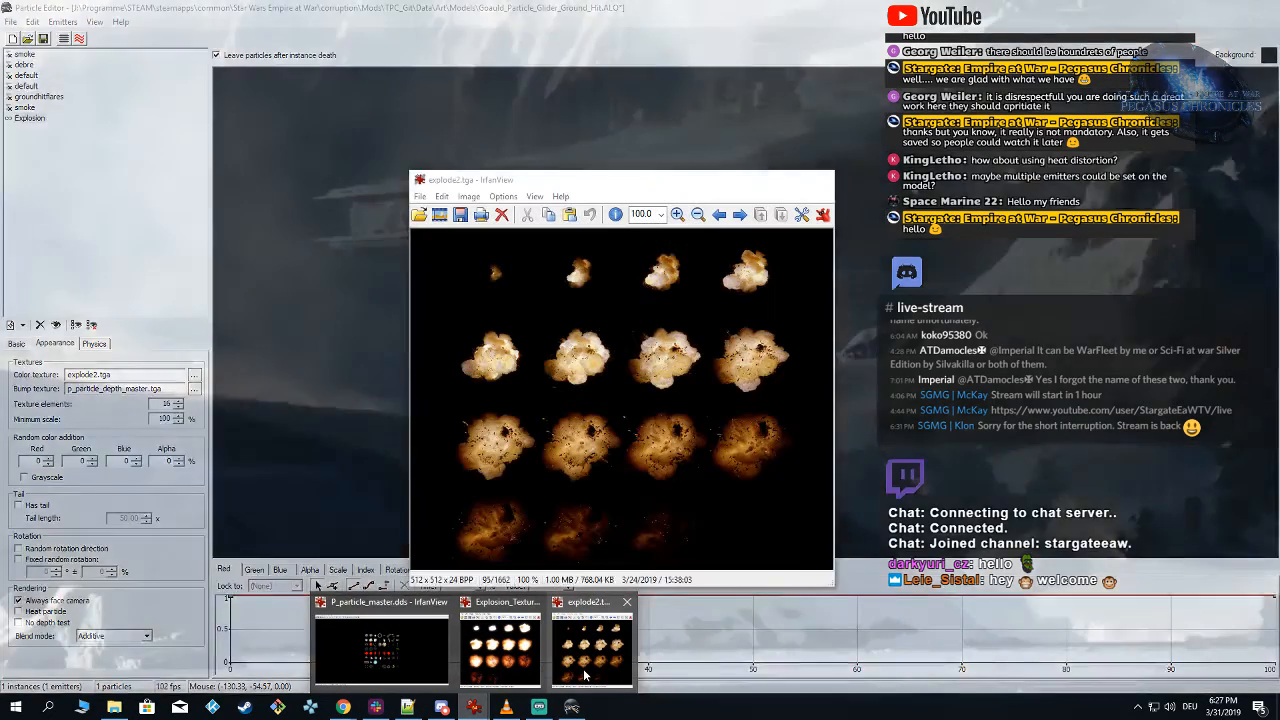
pyautogui.click(586, 676)
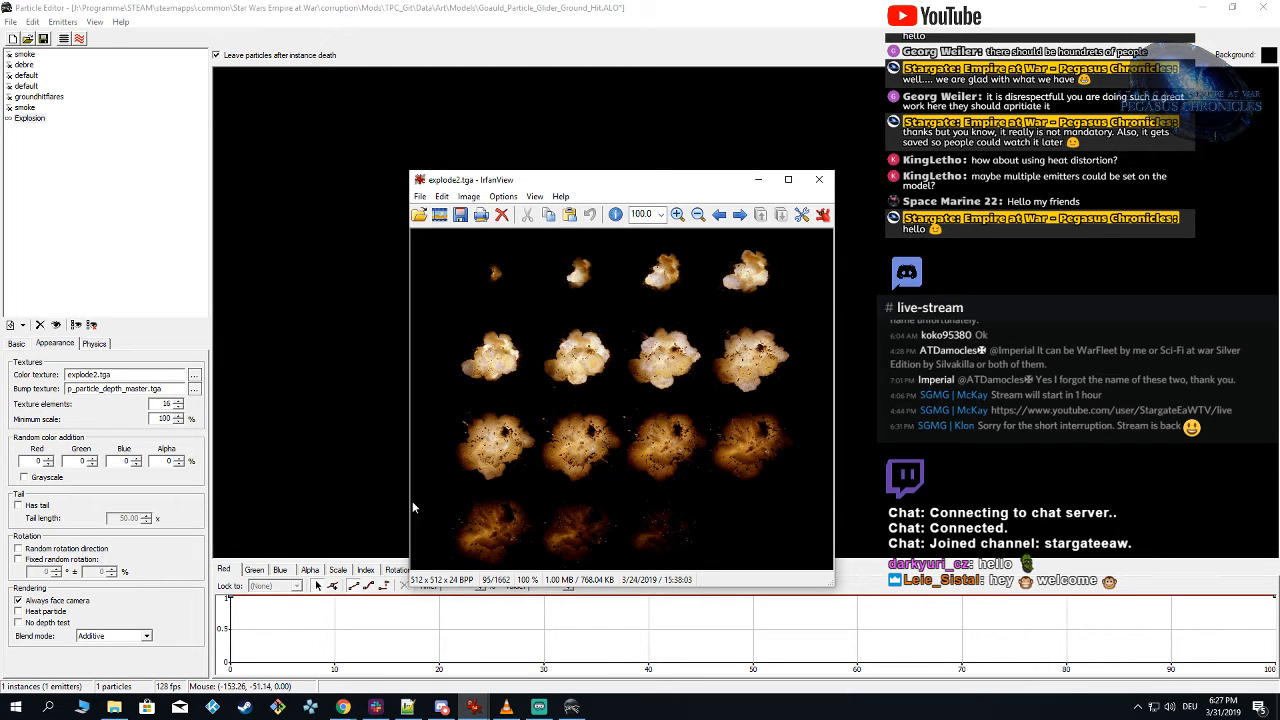
pyautogui.click(839, 684)
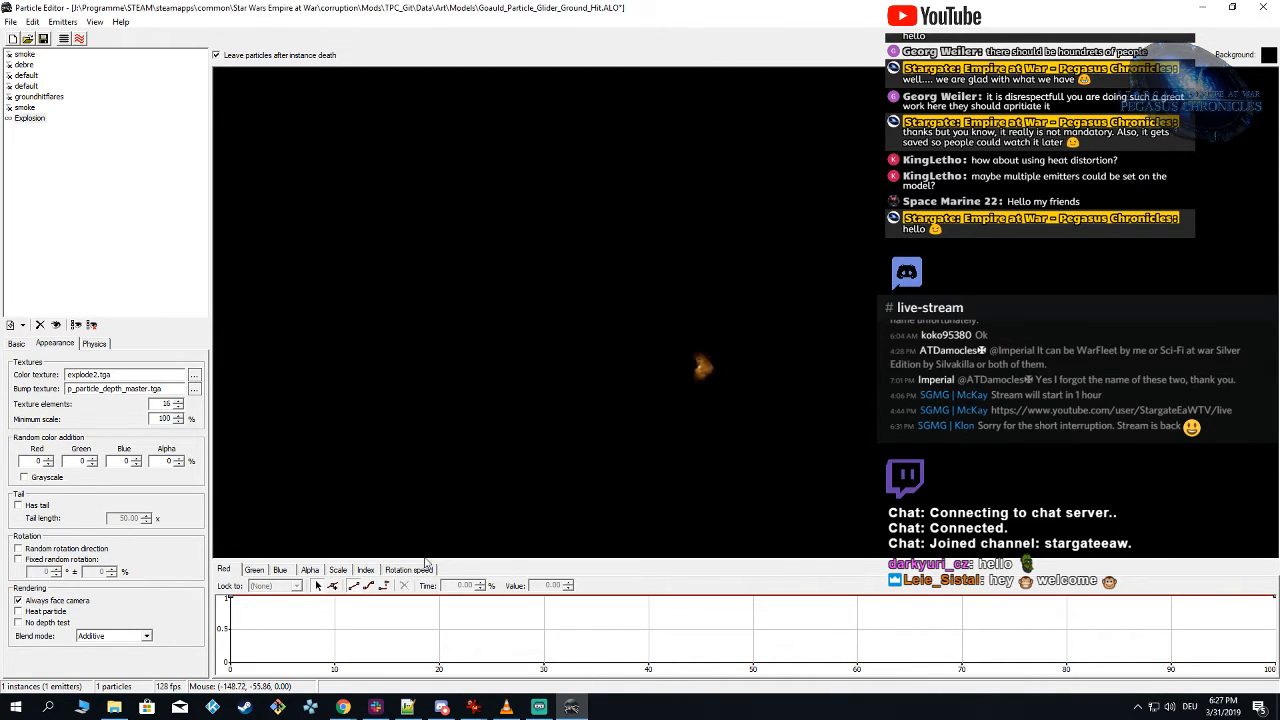
pyautogui.click(363, 570)
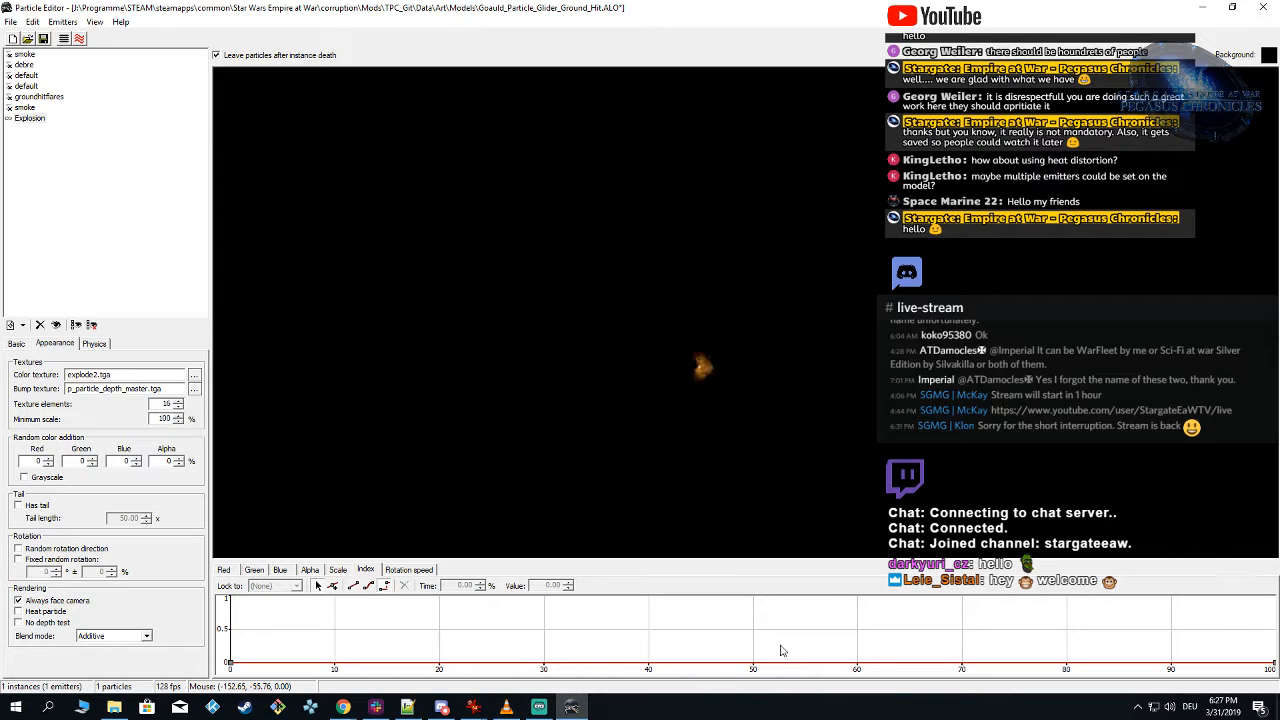
pyautogui.click(476, 708)
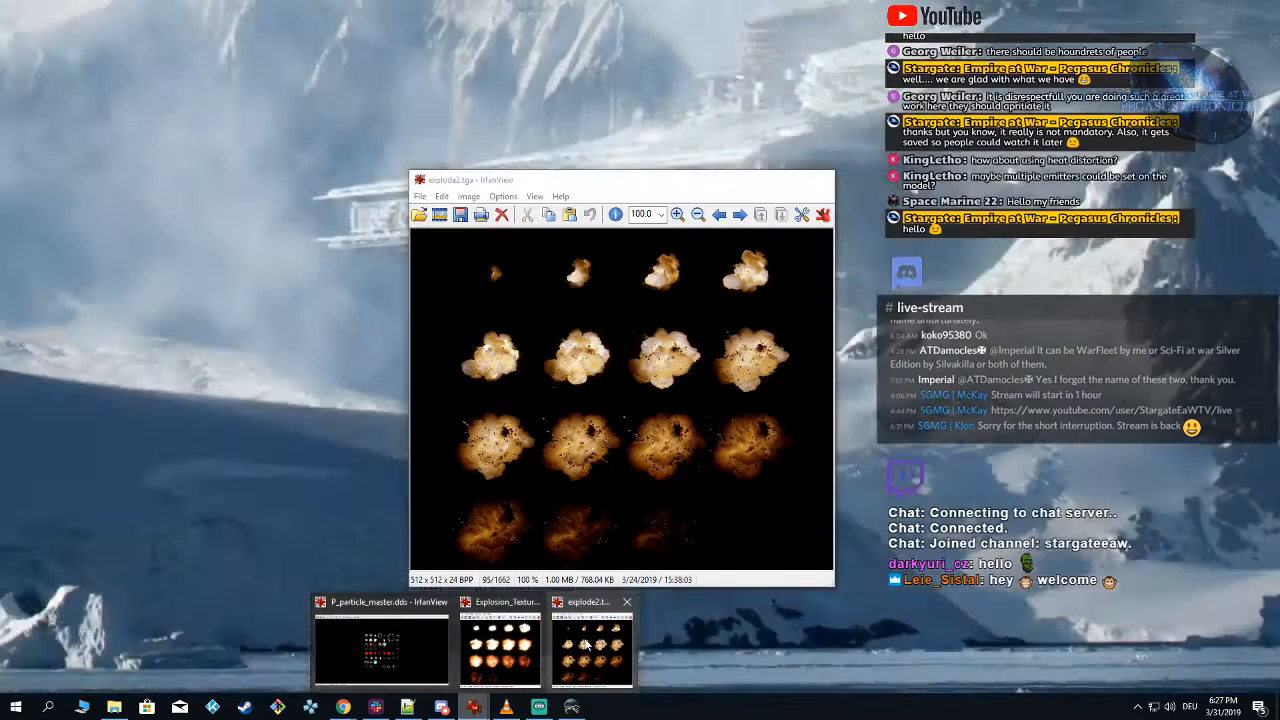
pyautogui.click(588, 648)
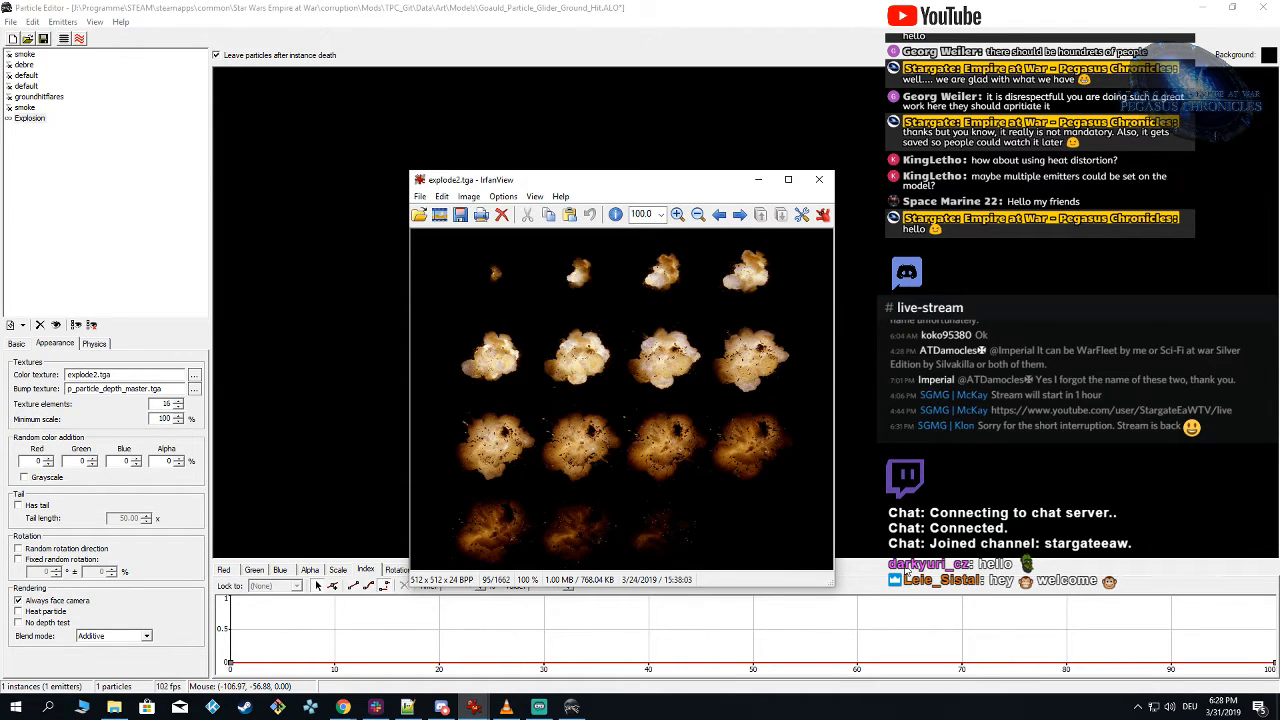
pyautogui.press('Escape')
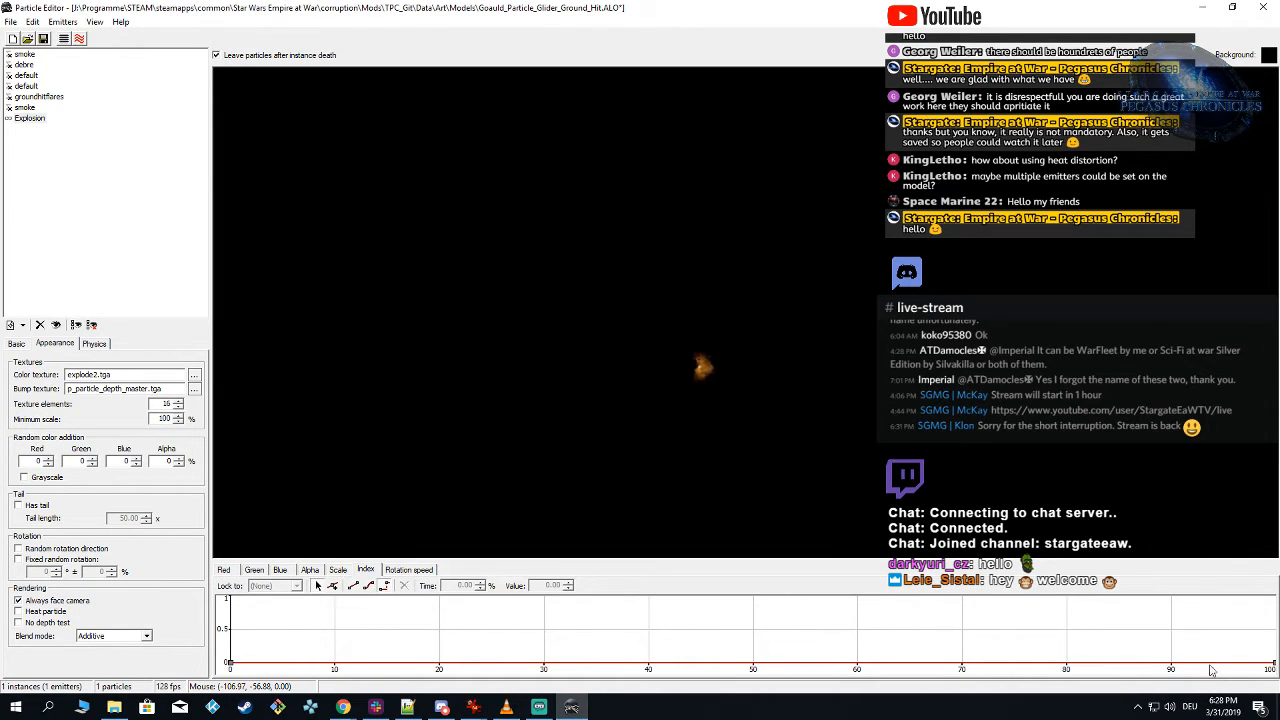
# Step: Set the value of the Explosion emitter's final index key, at 100% time, to 15
pyautogui.click(1274, 666)
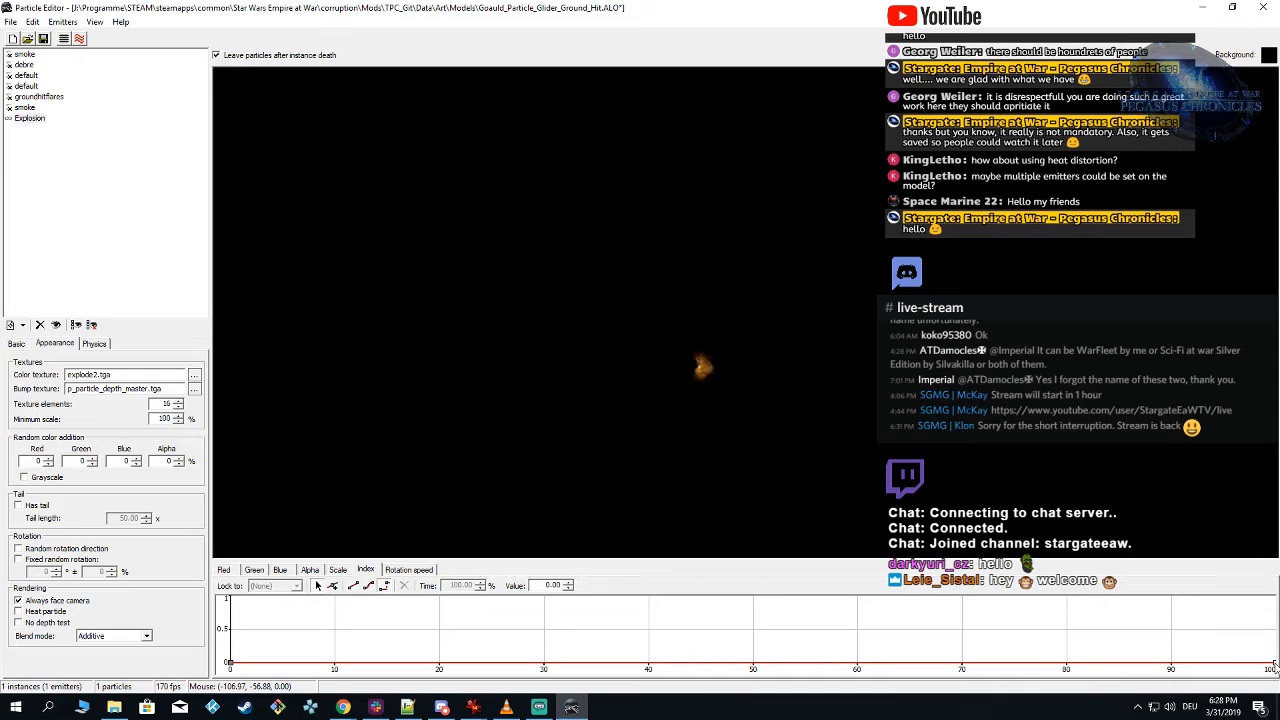
pyautogui.doubleClick(548, 585)
pyautogui.write('15')
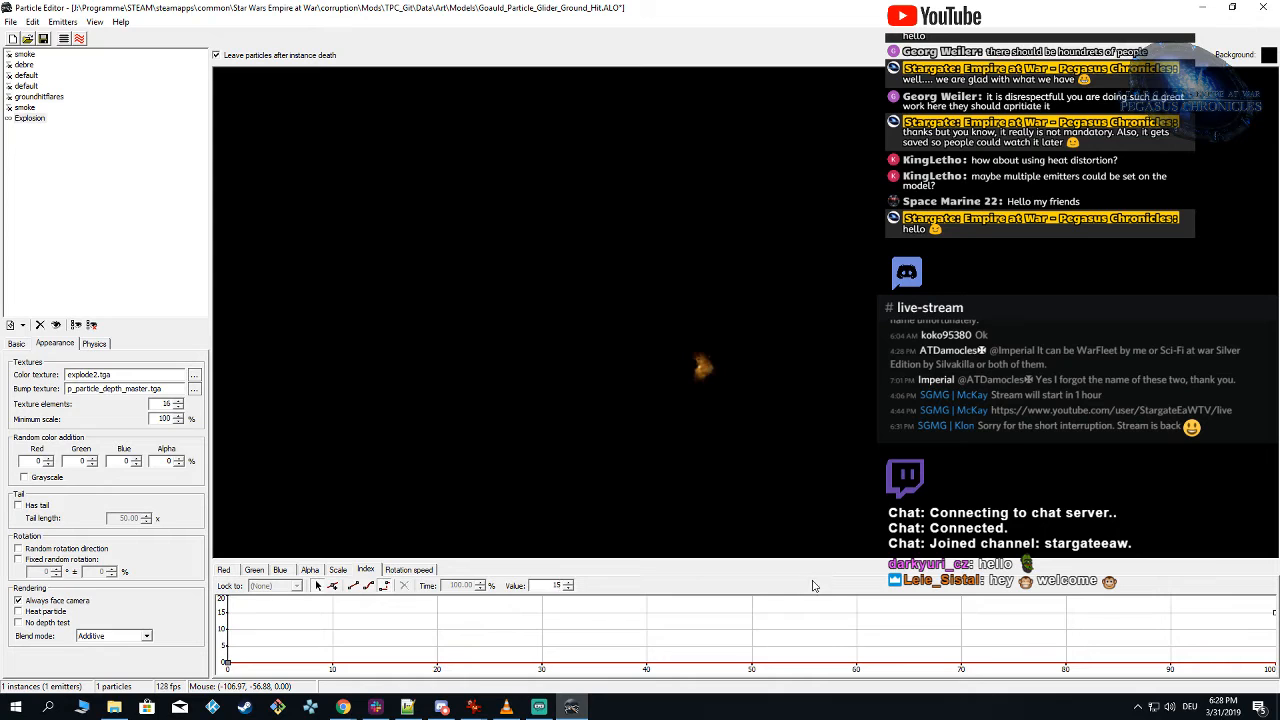
# Step: Switch the Explosion emitter's index track to linear interpolation
pyautogui.click(697, 415)
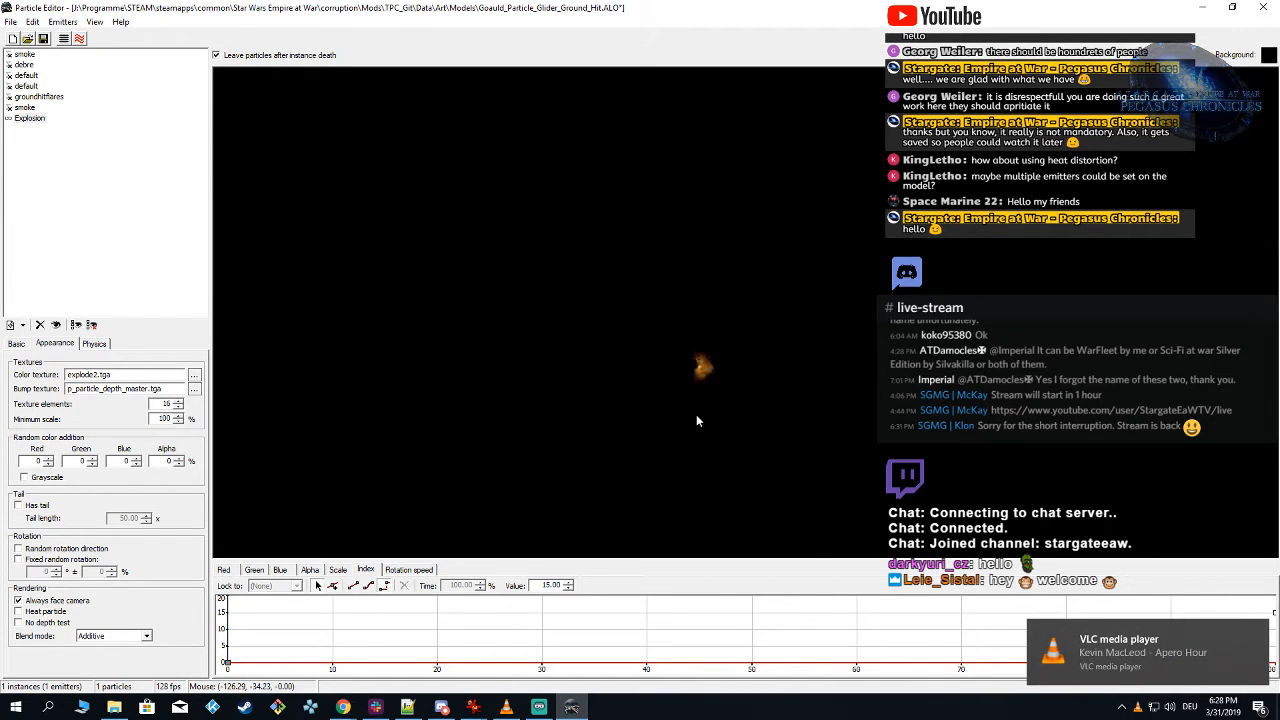
pyautogui.click(354, 586)
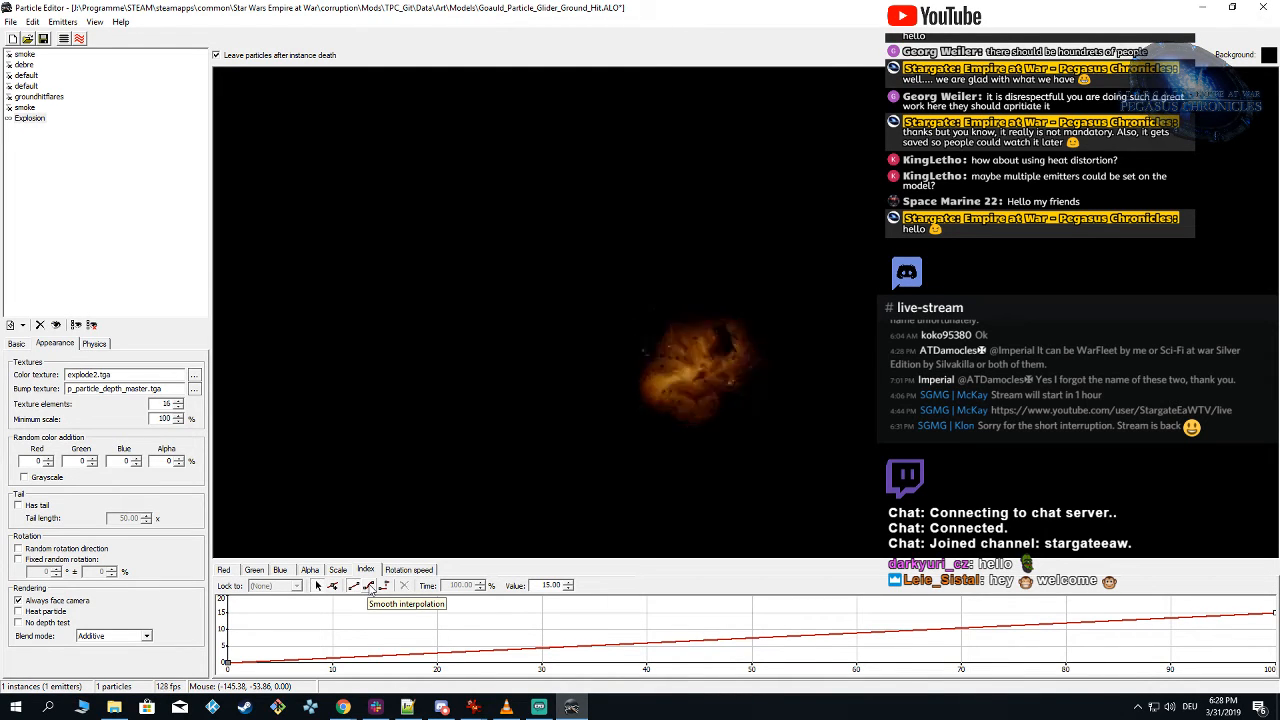
# Step: Try a smoothly interpolated dip at about 50% time in the Explosion emitter's red track, and delete its key
pyautogui.click(224, 570)
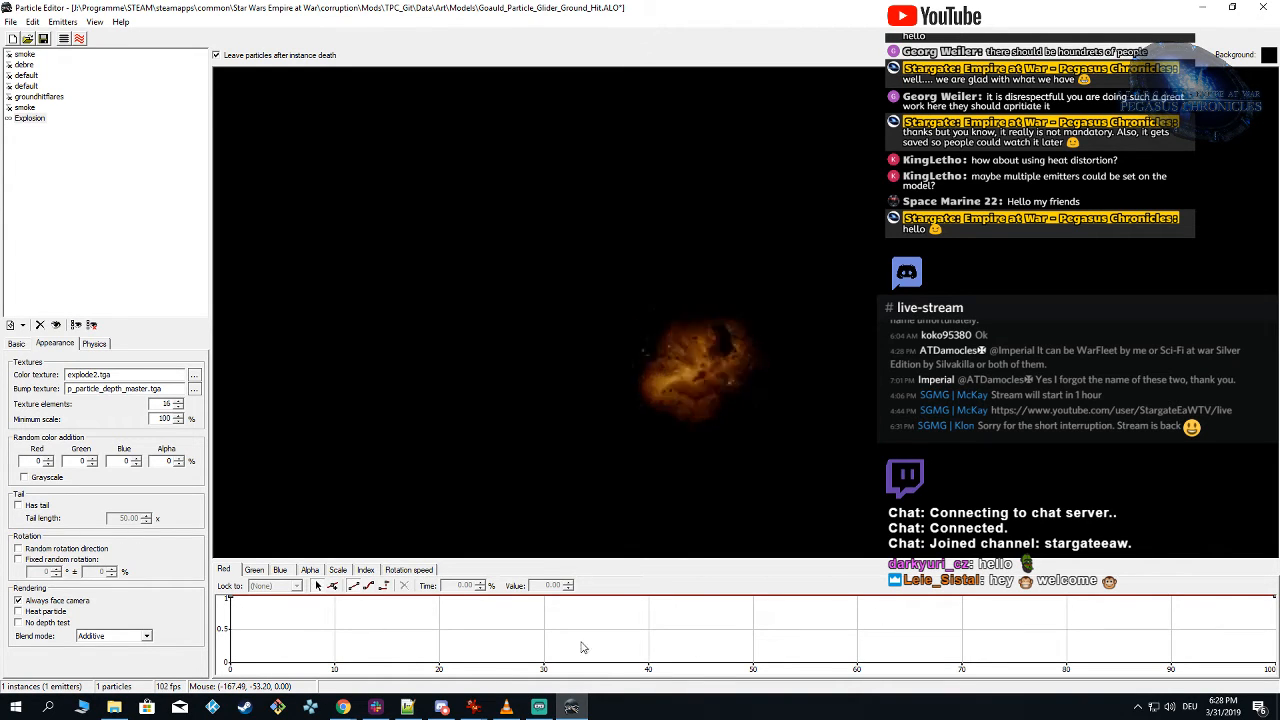
pyautogui.click(333, 586)
pyautogui.click(755, 630)
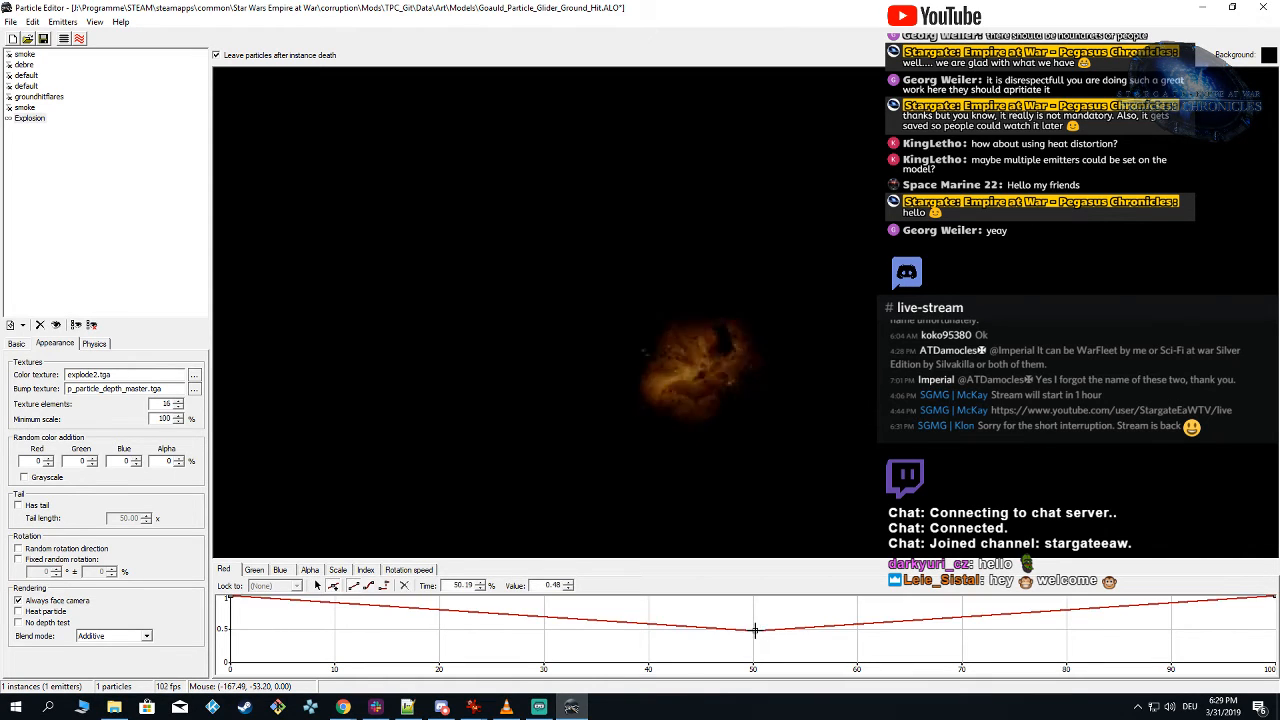
pyautogui.click(369, 586)
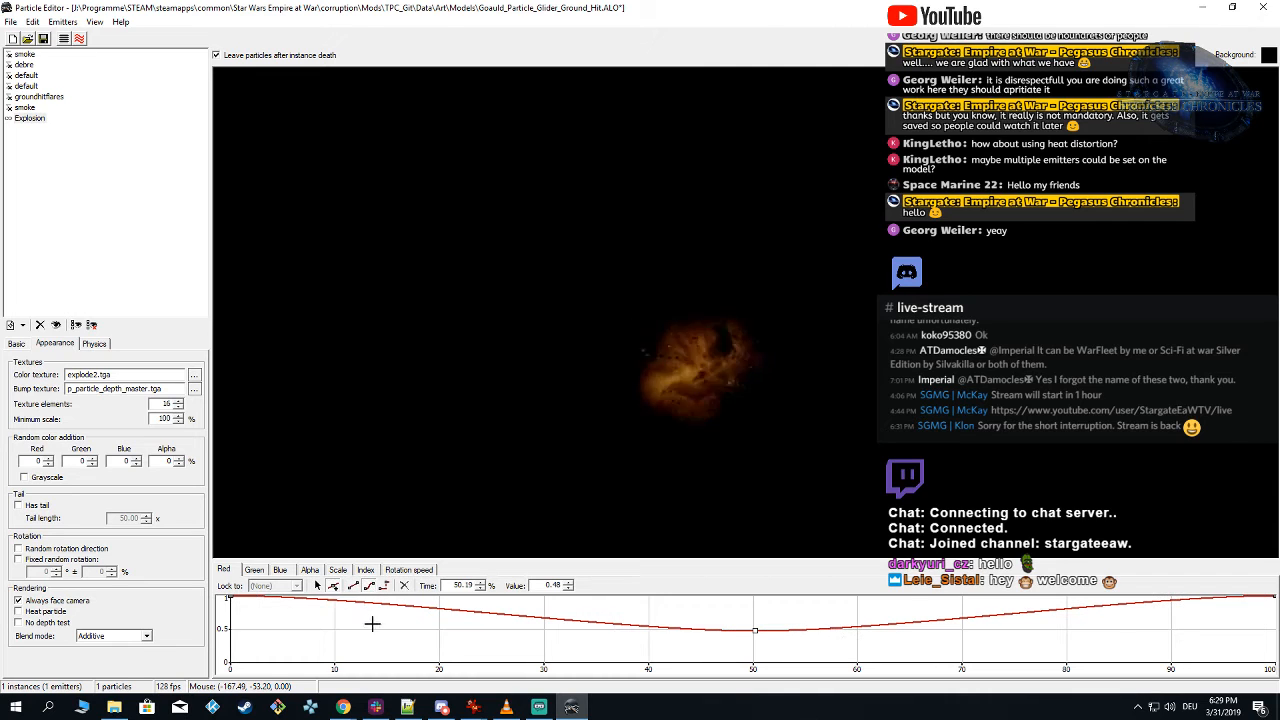
pyautogui.click(317, 586)
pyautogui.moveTo(770, 642); pyautogui.dragTo(779, 651)
pyautogui.press('Delete')
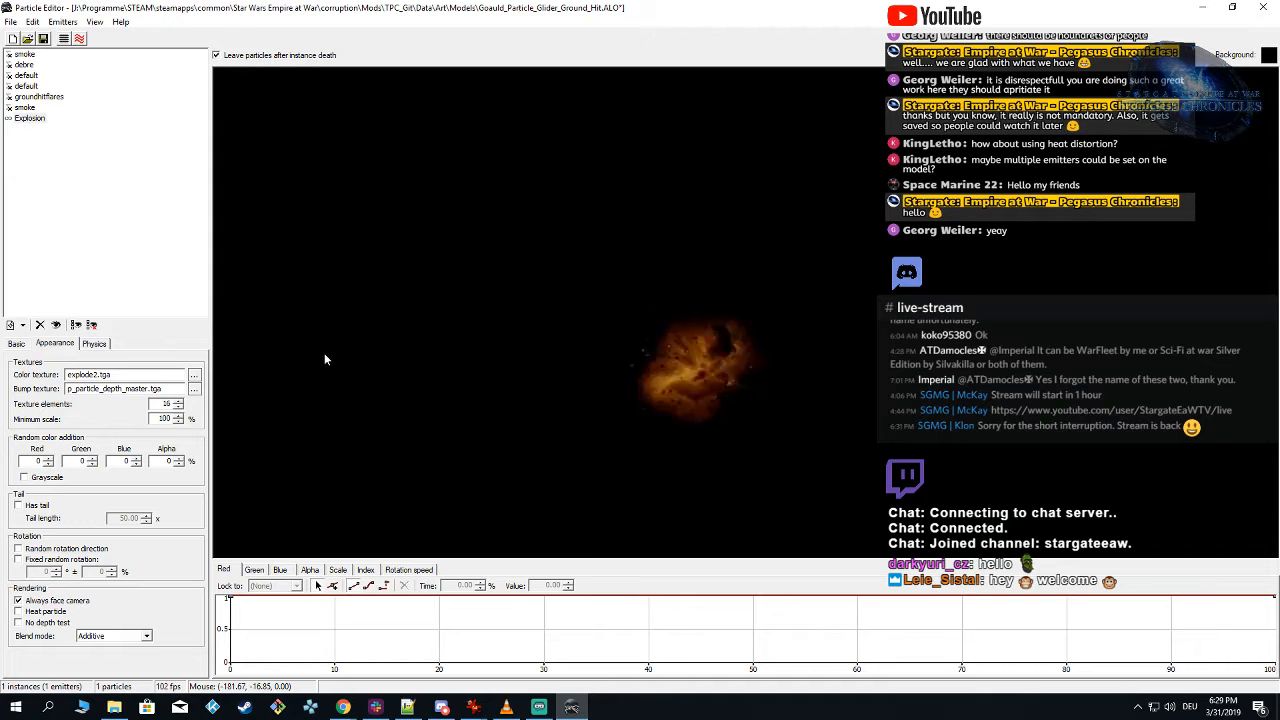
# Step: Enable fixed random rotation for the Explosion emitter with 180° ± 100%
pyautogui.click(18, 561)
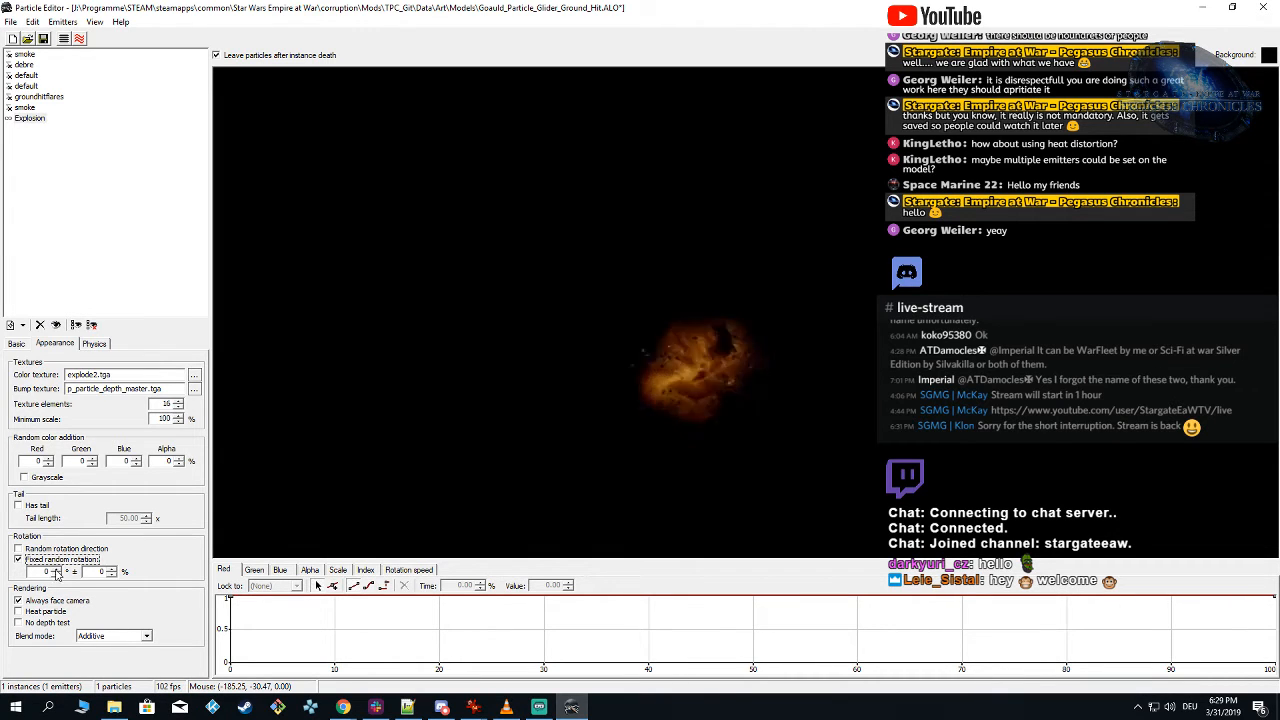
pyautogui.moveTo(59, 572); pyautogui.dragTo(54, 343)
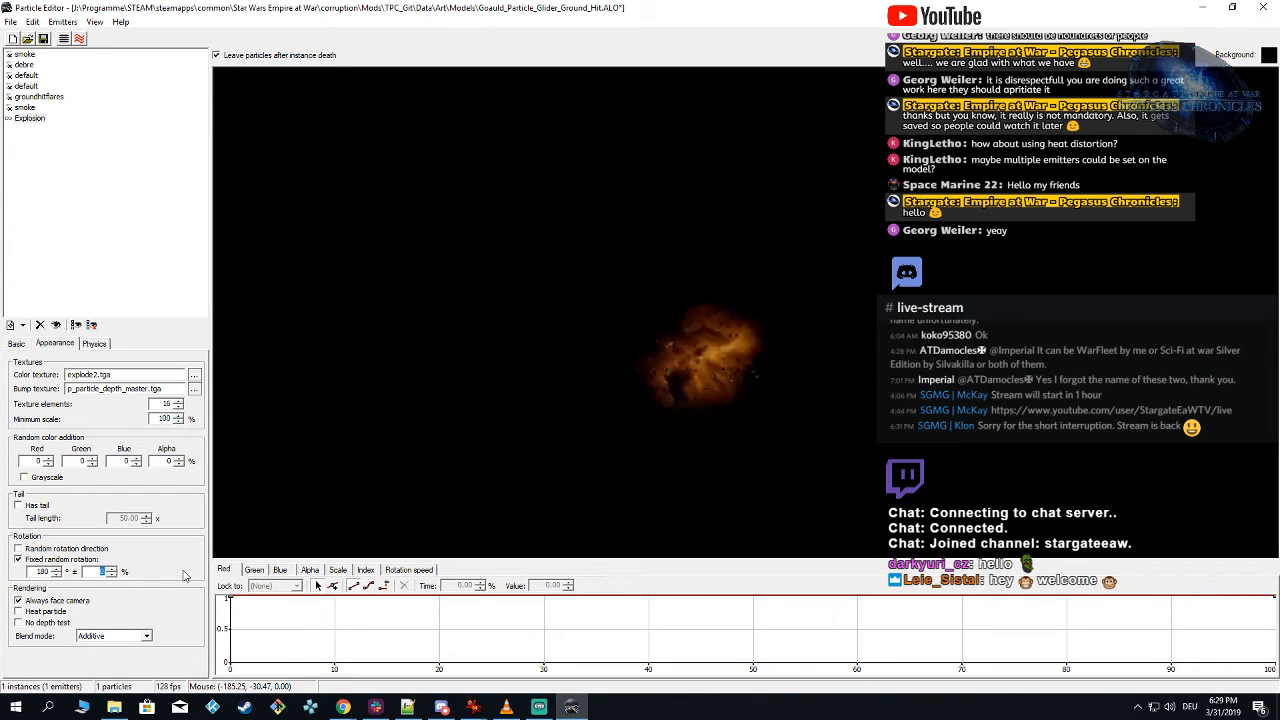
pyautogui.write('100')
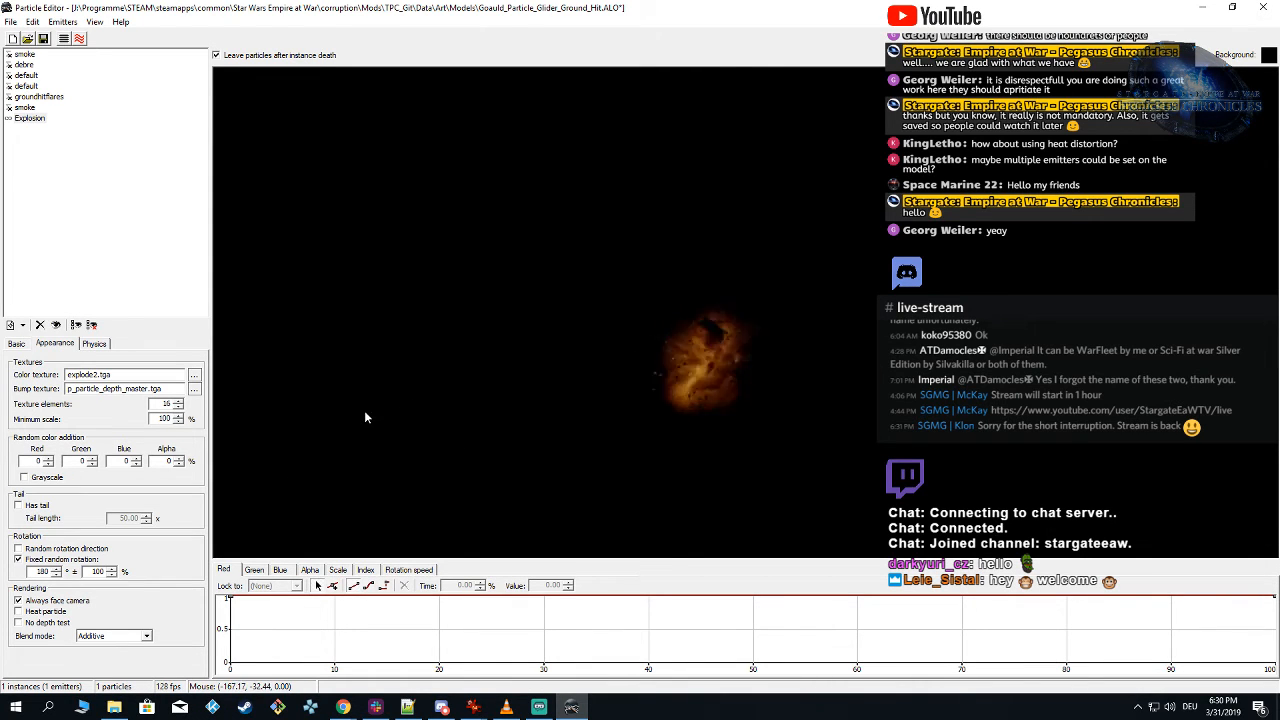
# Step: Make the other hidden emitters visible again and select the Explosion emitter
pyautogui.click(8, 116)
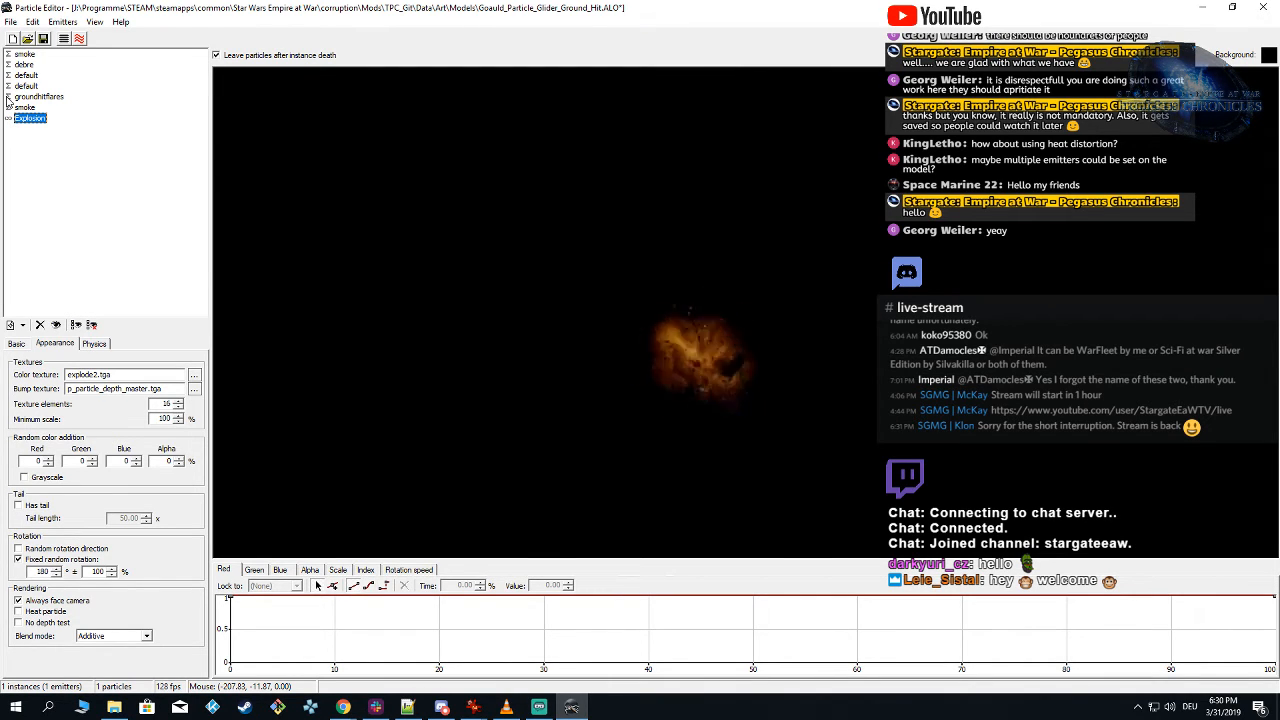
pyautogui.rightClick(29, 132)
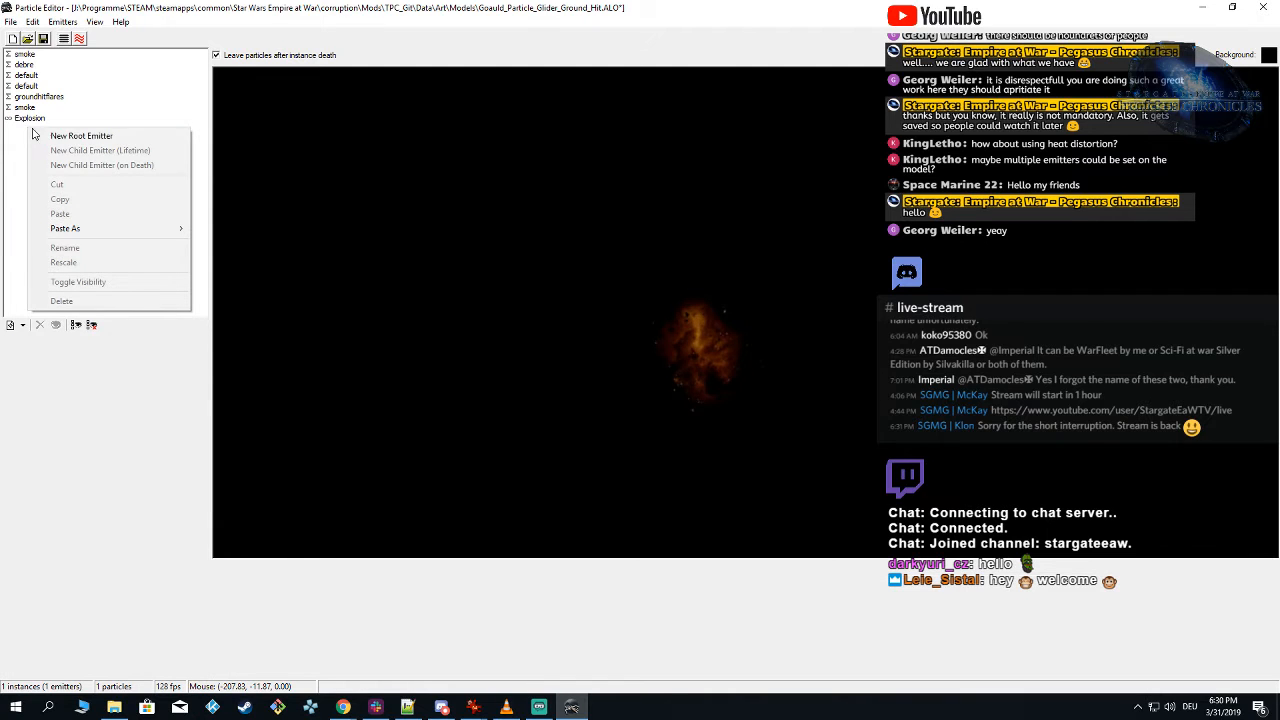
pyautogui.click(130, 112)
pyautogui.click(34, 121)
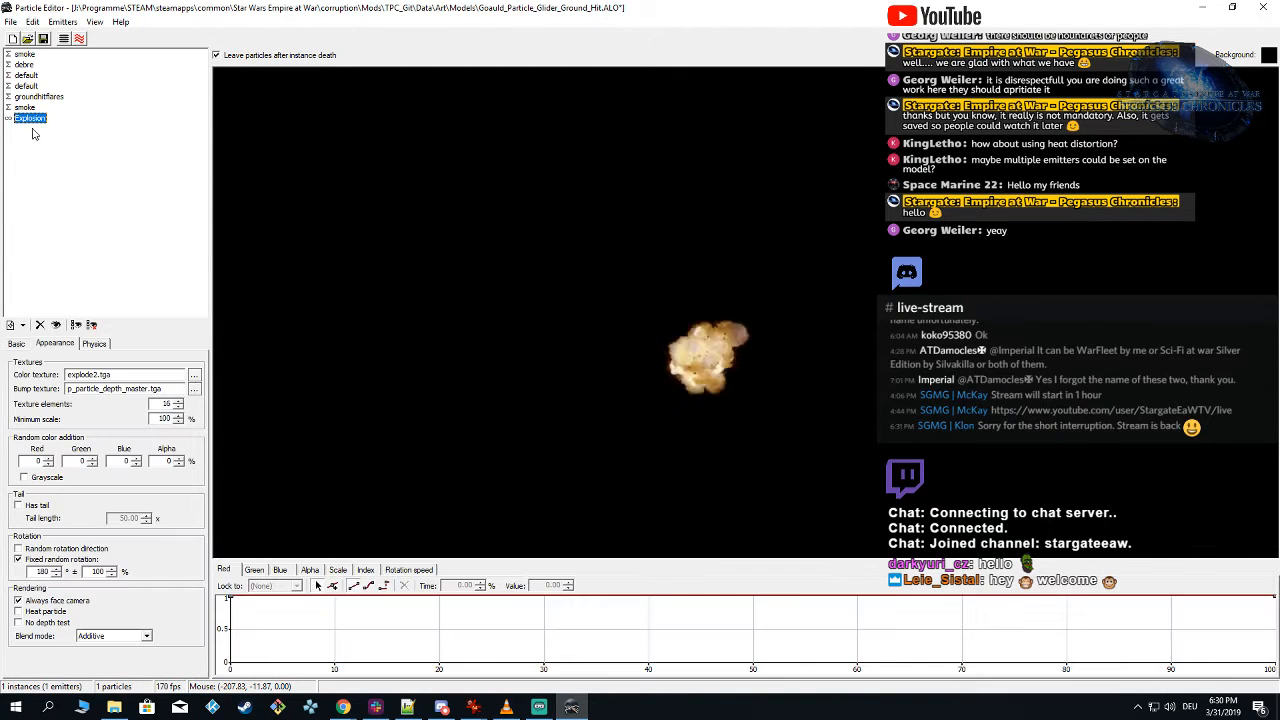
# Step: Compare the smoke emitter's generation settings and switch the Explosion emitter from a continuous stream to bursts, with 1 burst
pyautogui.click(14, 347)
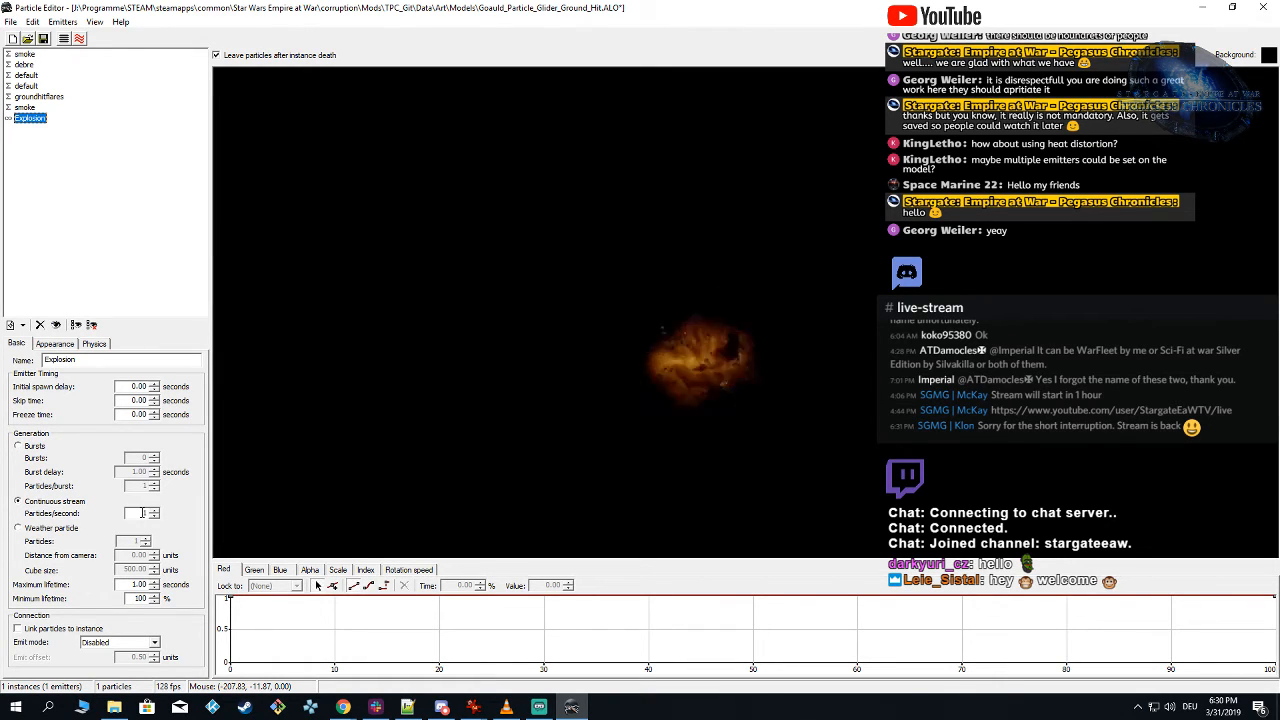
pyautogui.doubleClick(143, 513)
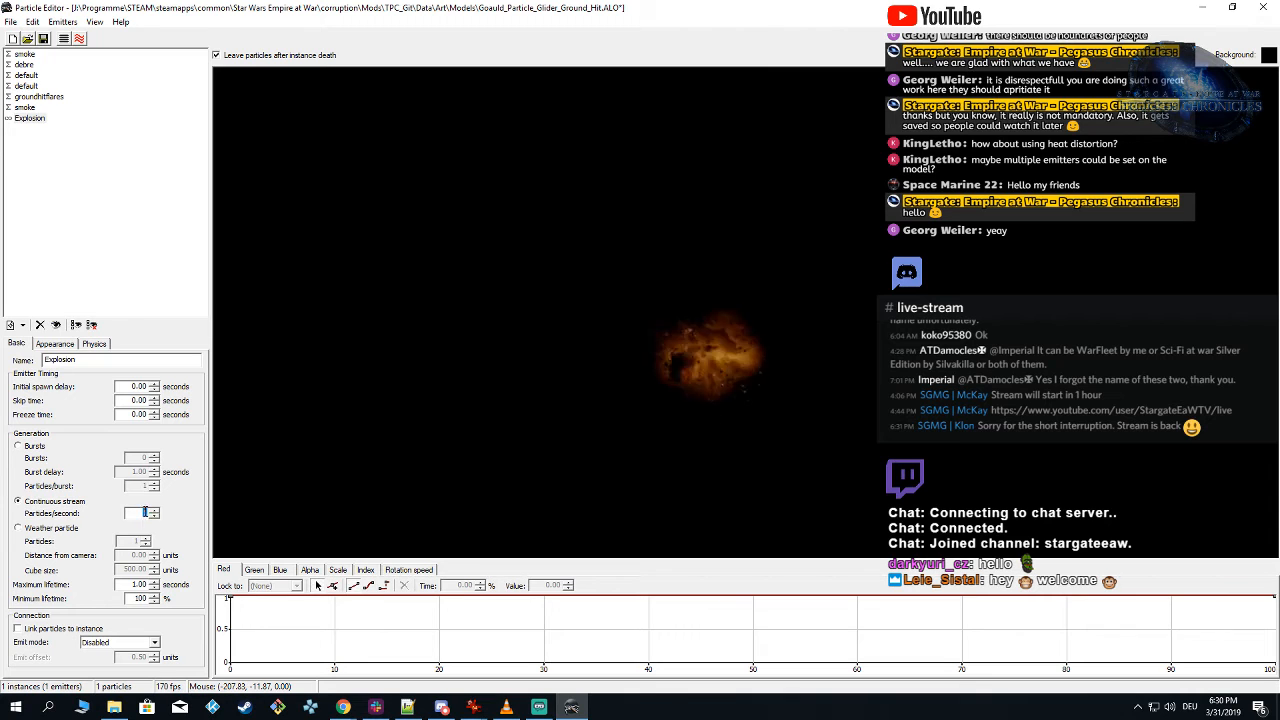
pyautogui.click(24, 107)
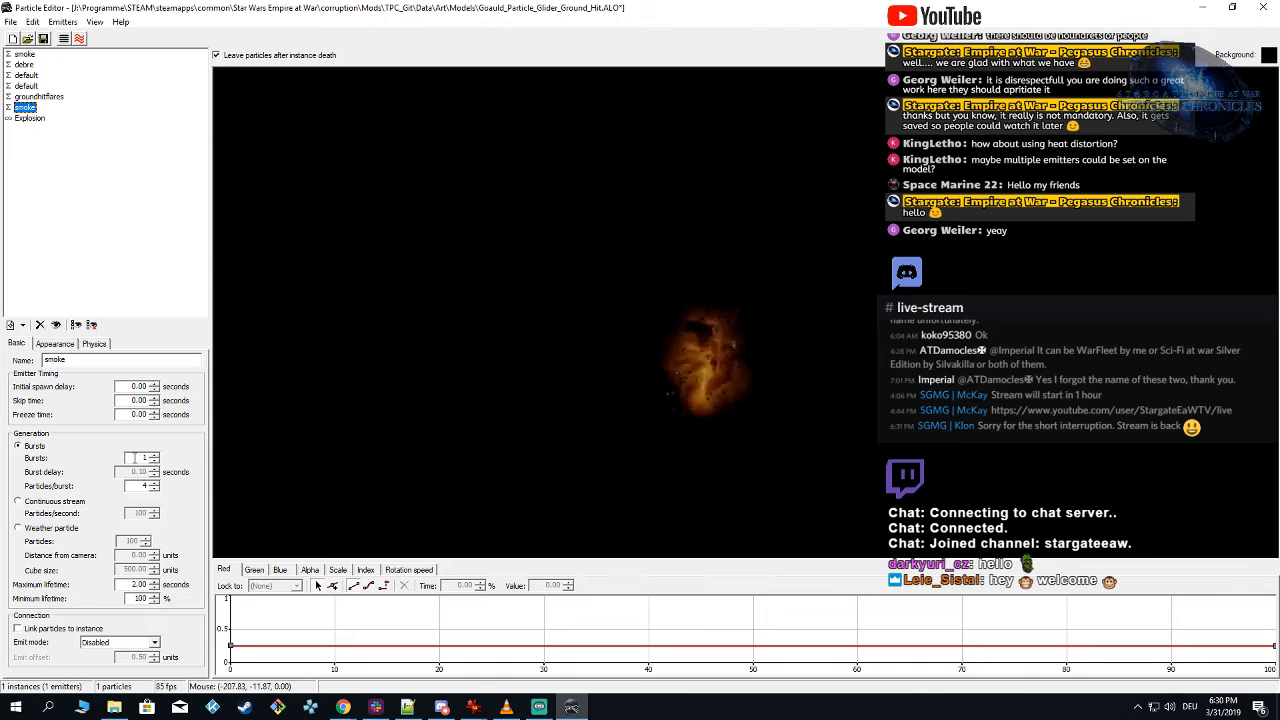
pyautogui.click(136, 458)
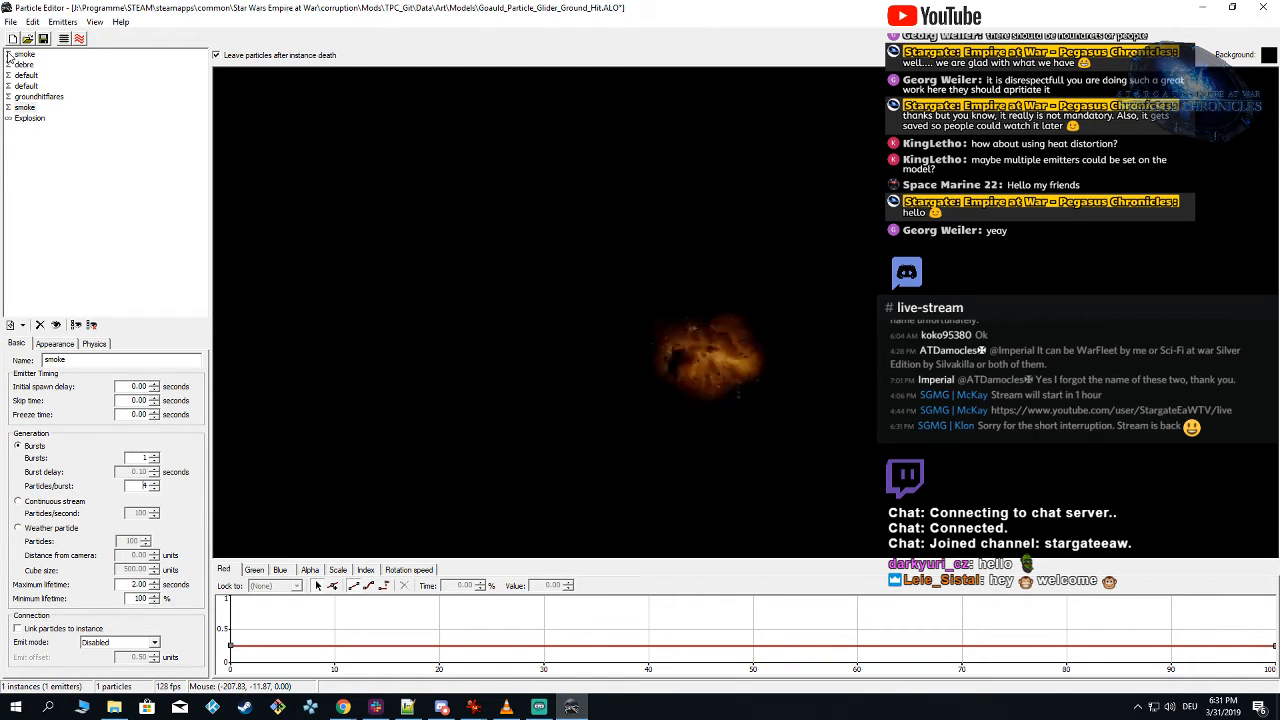
pyautogui.click(30, 108)
pyautogui.click(30, 118)
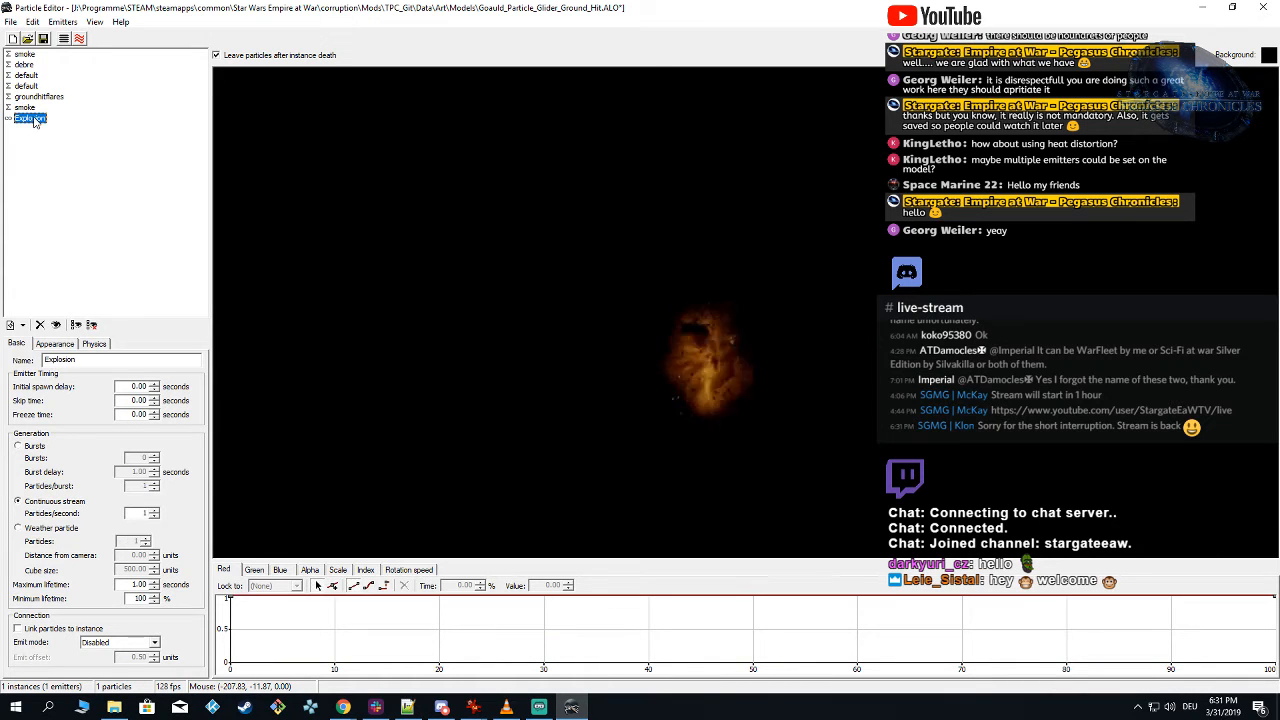
pyautogui.click(18, 446)
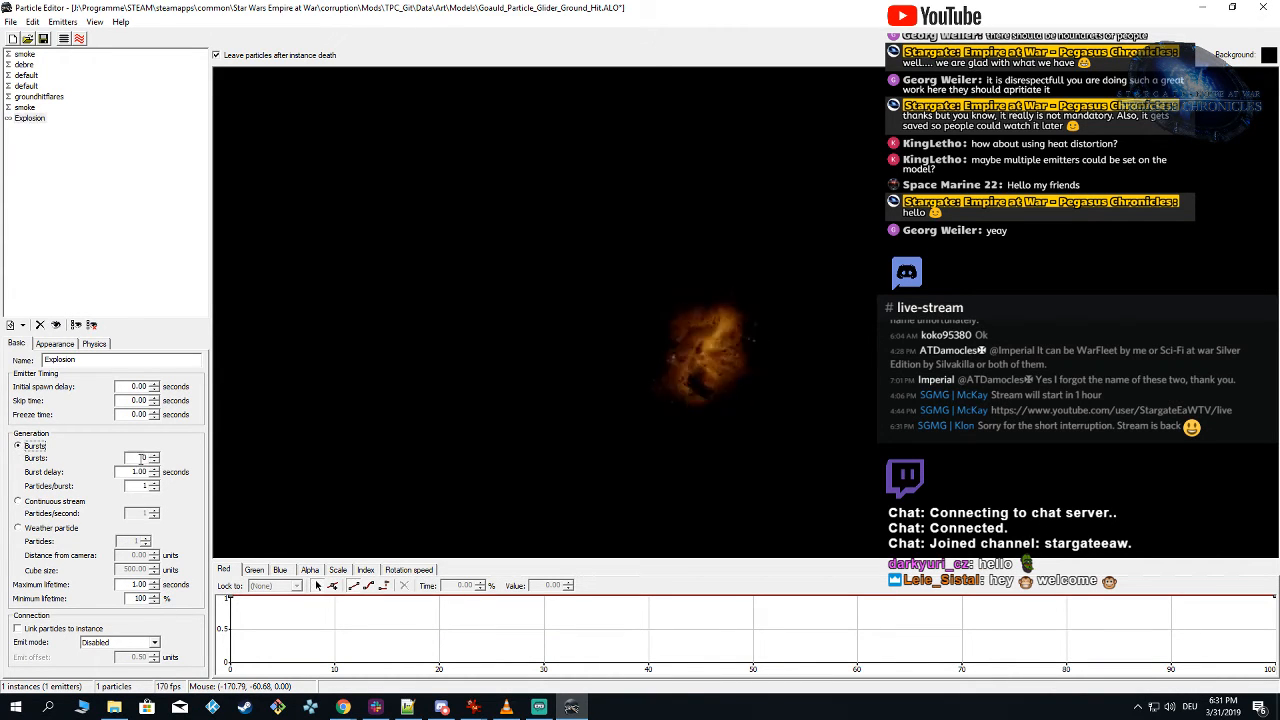
pyautogui.click(138, 457)
pyautogui.write('1')
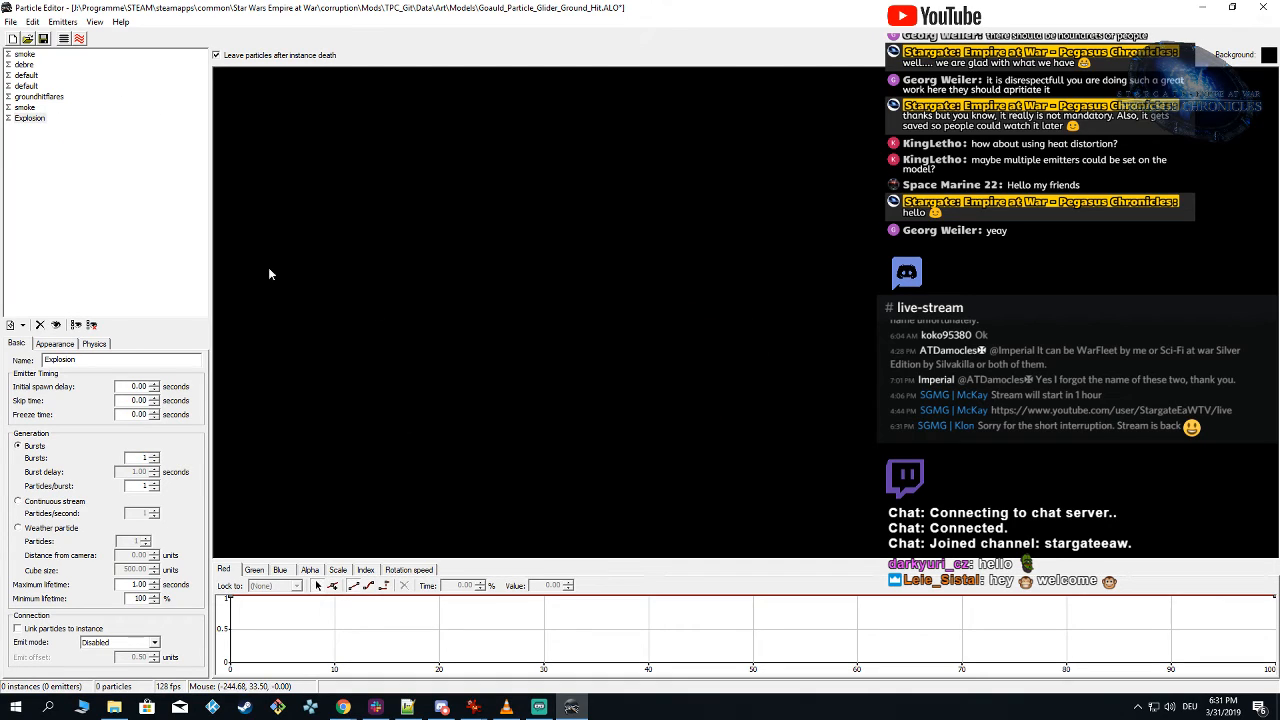
# Step: Spawn the complete effect in a wider view with the ground plane hidden to check the Explosion burst
pyautogui.click(63, 38)
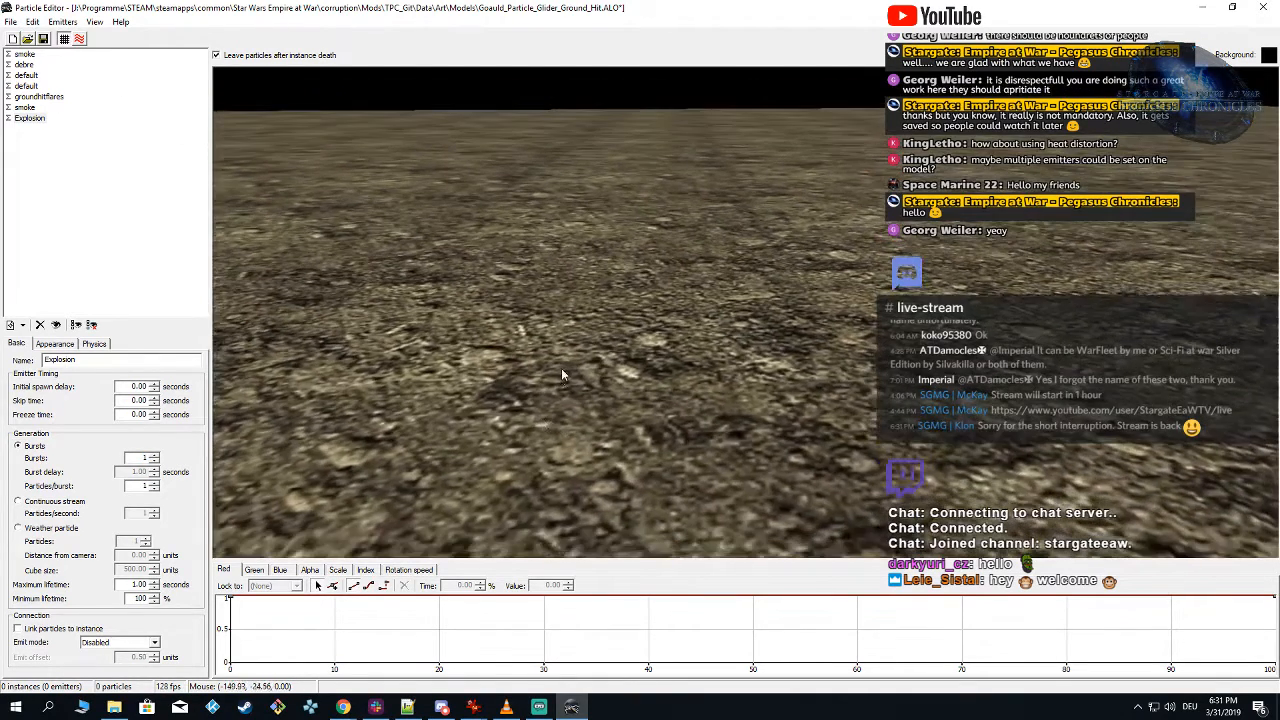
pyautogui.scroll(-3, 561, 369)
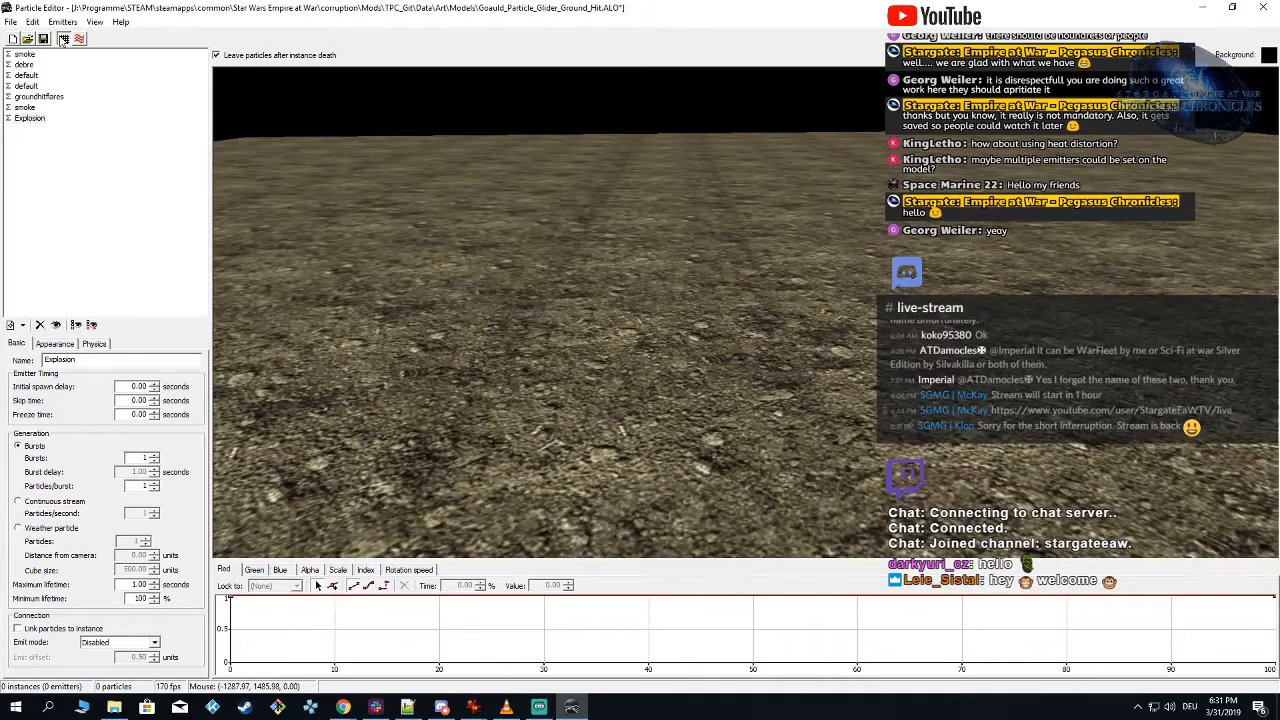
pyautogui.click(63, 38)
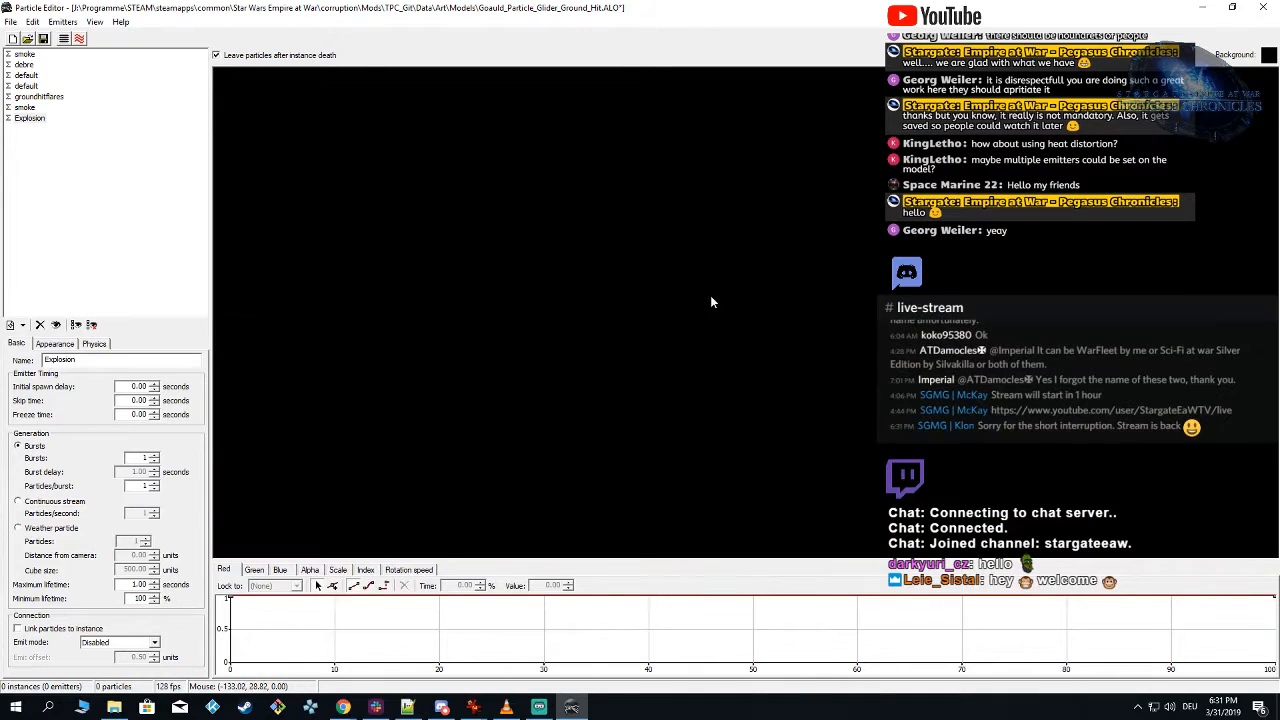
pyautogui.click(666, 320)
# Step: Set all keys of the Explosion emitter's scale track to 150
pyautogui.click(29, 118)
pyautogui.click(364, 569)
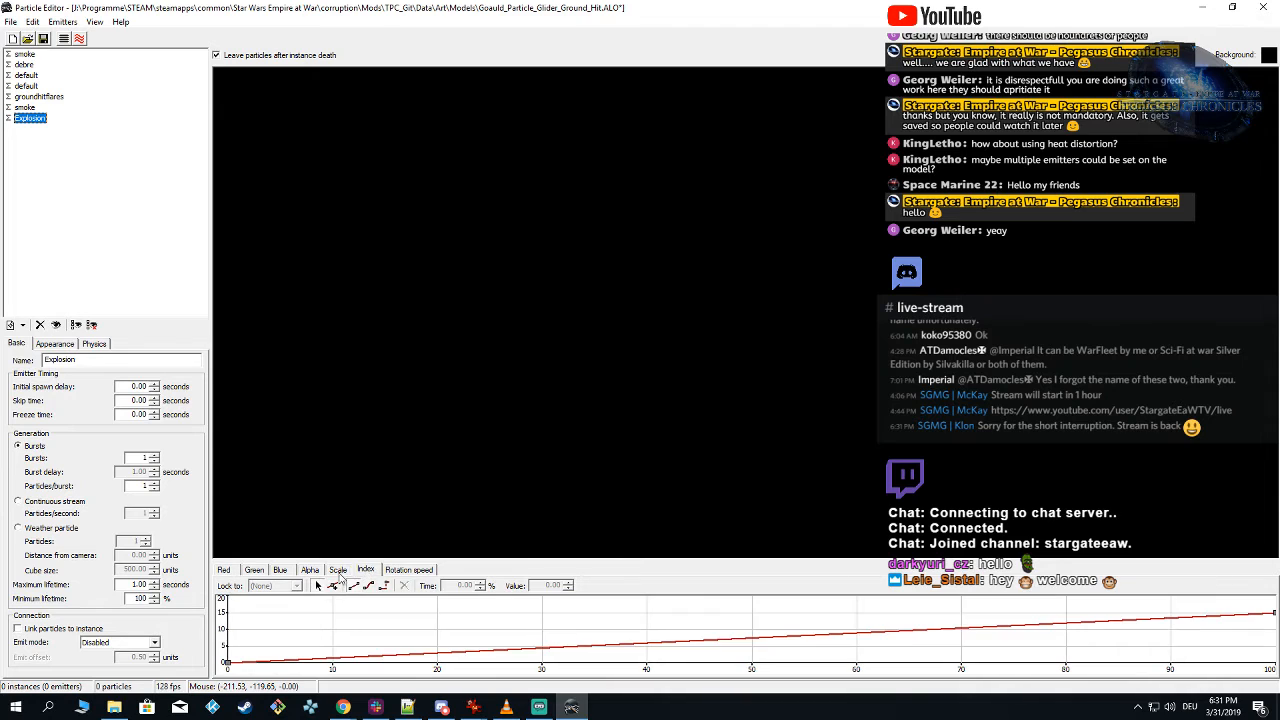
pyautogui.click(339, 572)
pyautogui.moveTo(225, 632); pyautogui.dragTo(1272, 672)
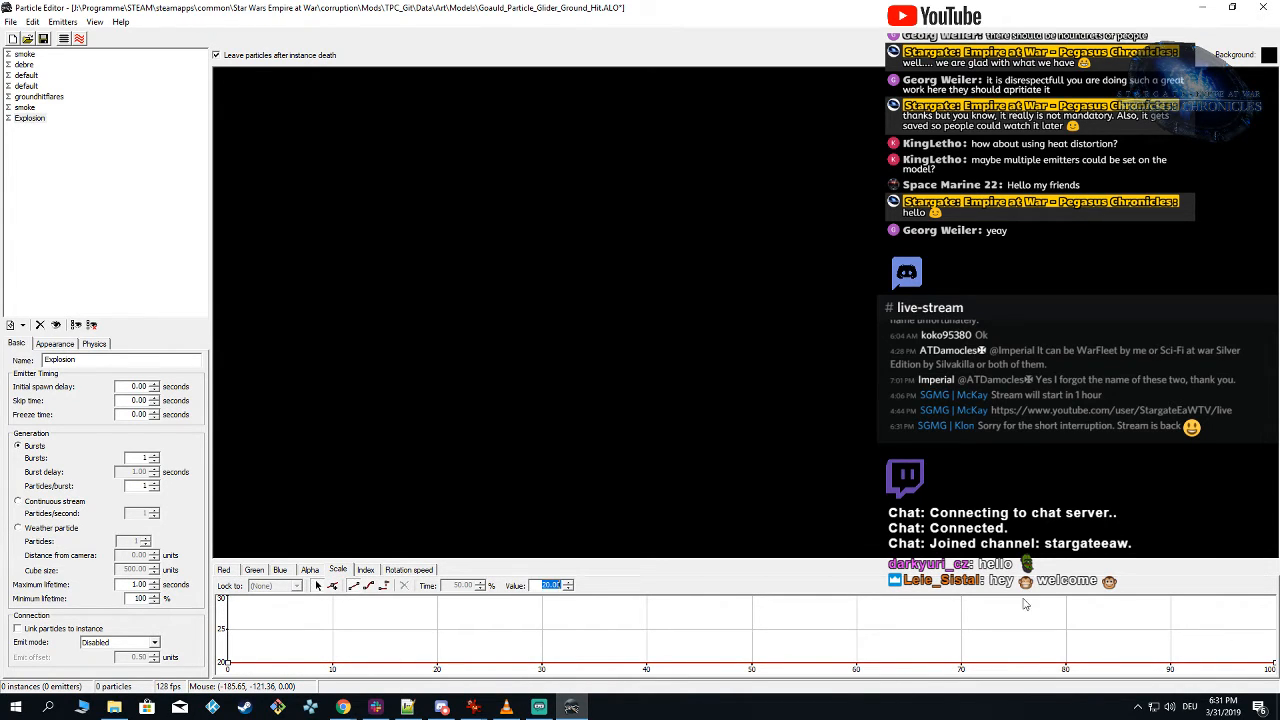
pyautogui.write('150')
pyautogui.press('Return')
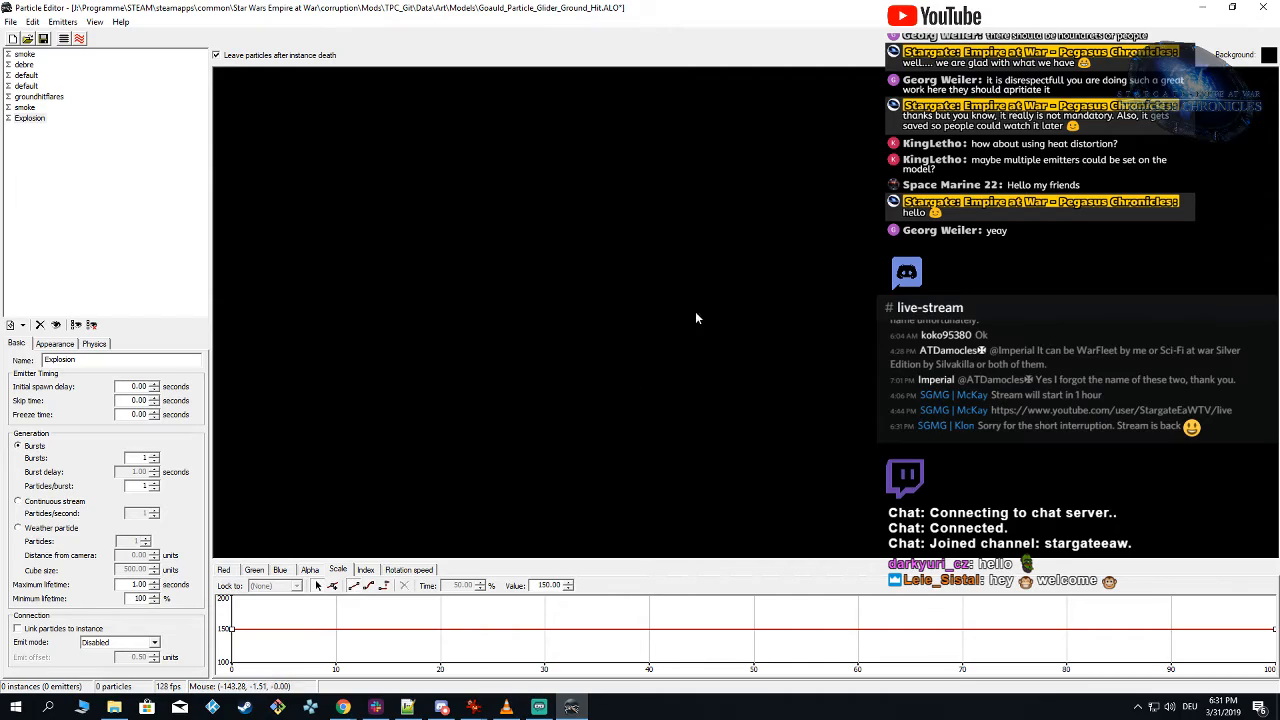
# Step: Spawn the effect from farther away, with and without the ground plane, to check the Explosion's scale
pyautogui.click(64, 39)
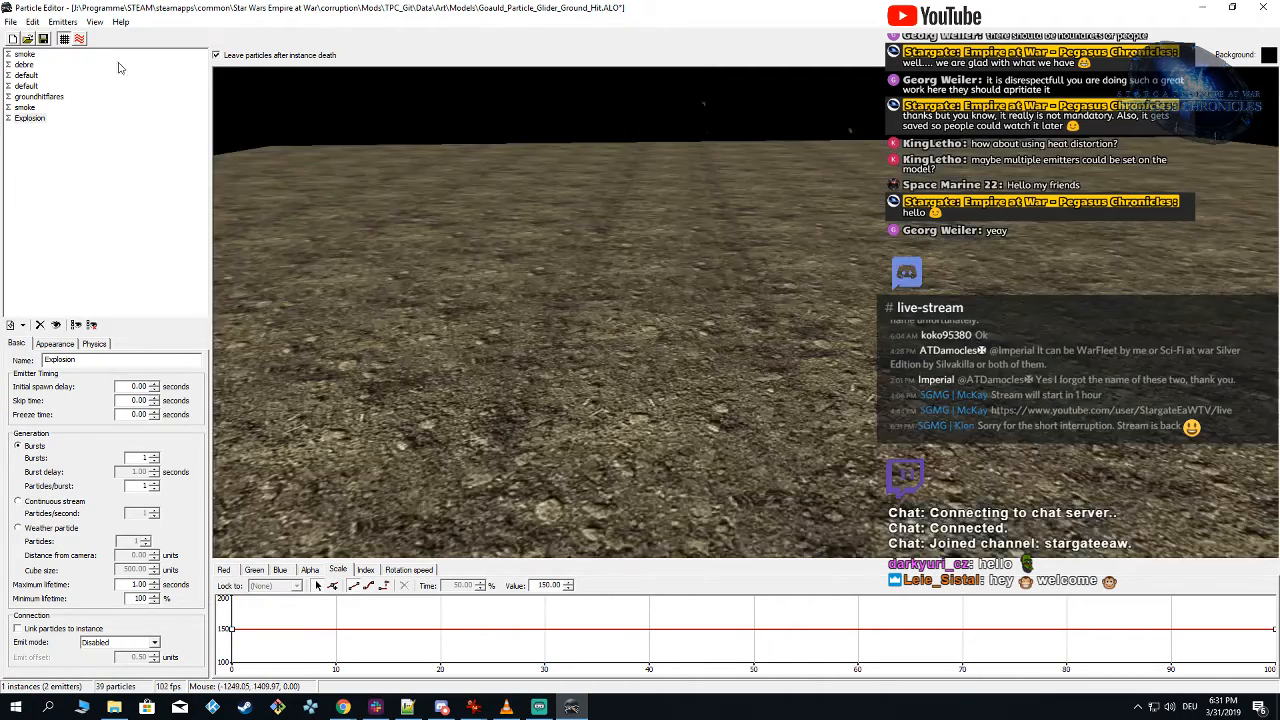
pyautogui.scroll(-5, 698, 289)
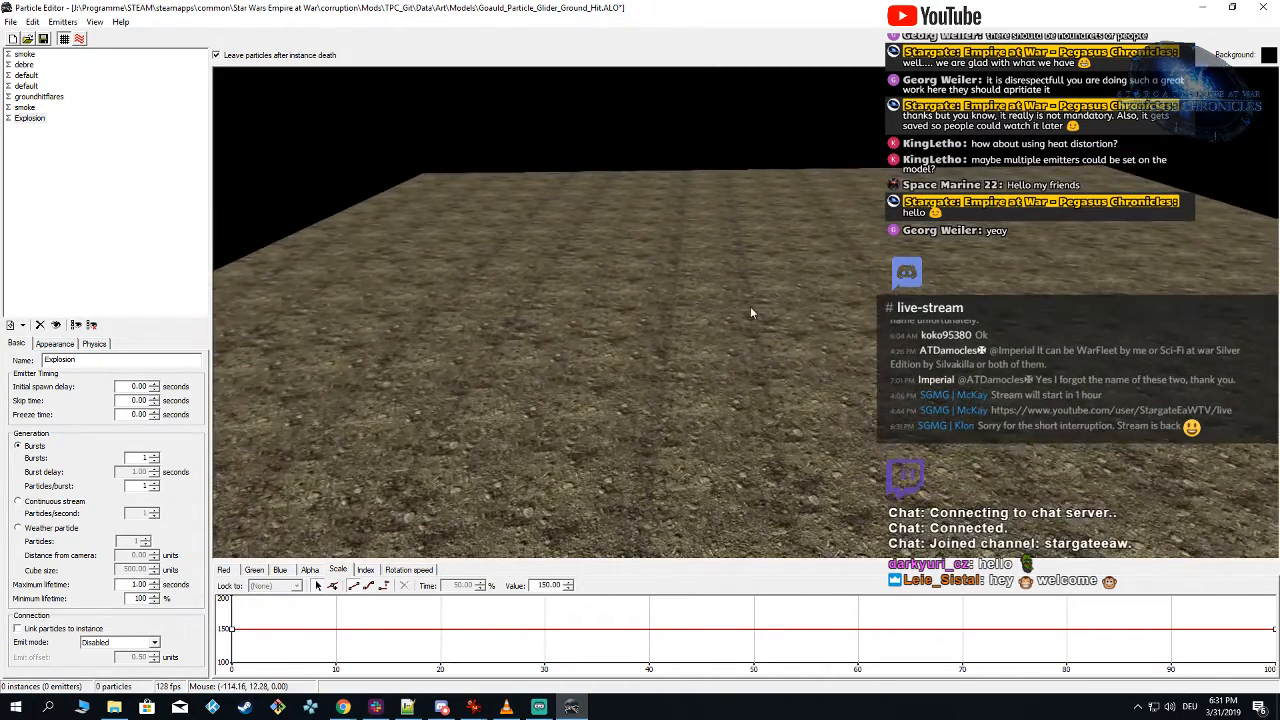
pyautogui.click(752, 313)
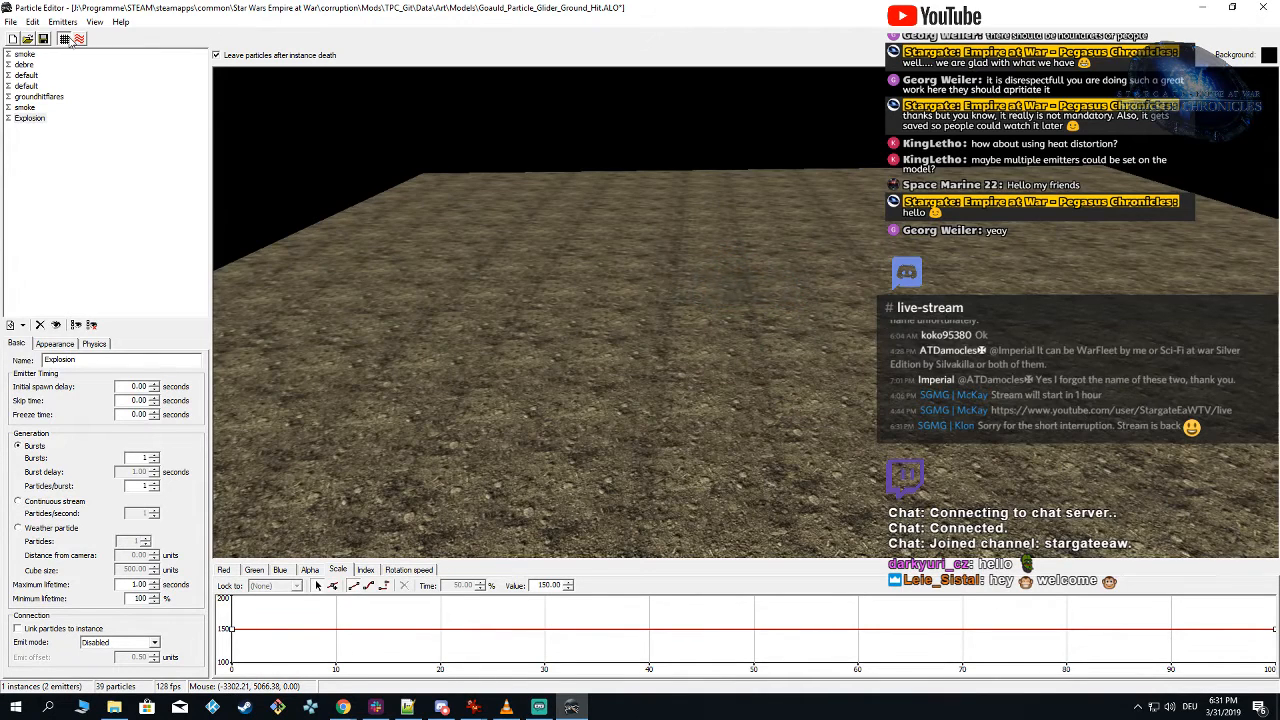
pyautogui.click(68, 39)
pyautogui.click(736, 318)
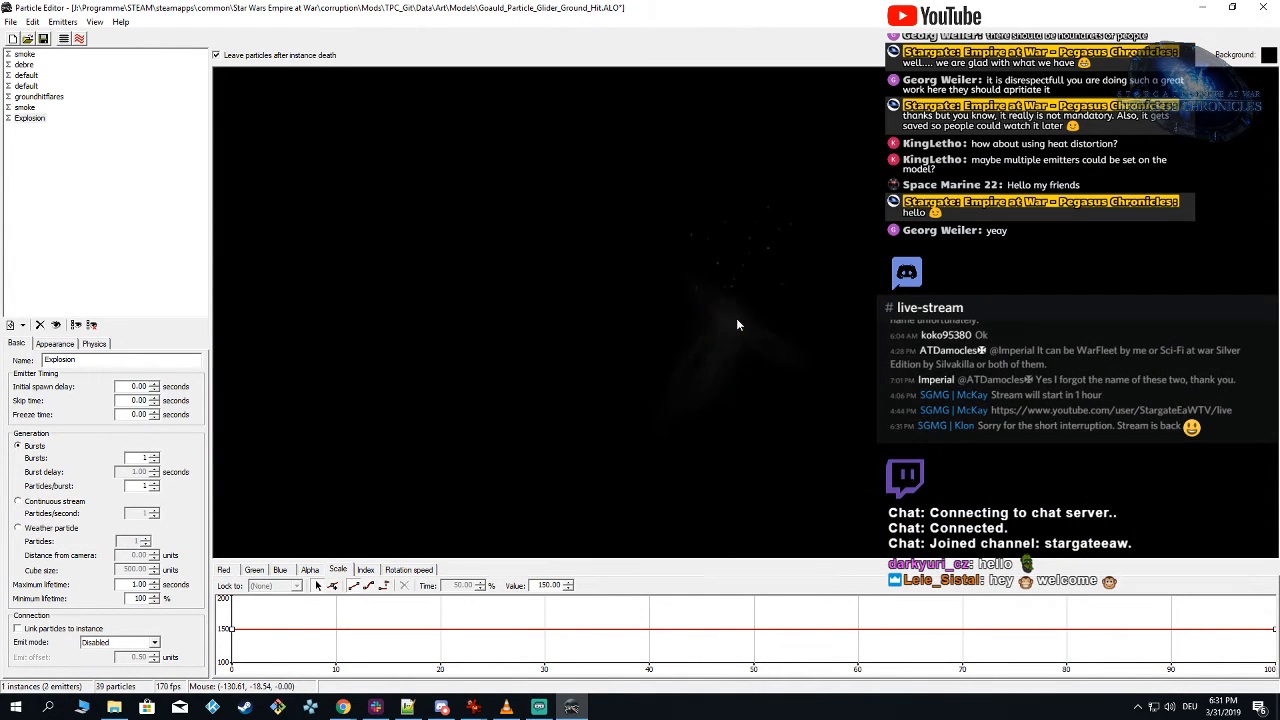
pyautogui.click(736, 320)
# Step: Switch to IrfanView and review the animation frames in explode2.tga, then minimize it
pyautogui.moveTo(474, 706)
pyautogui.click(613, 660)
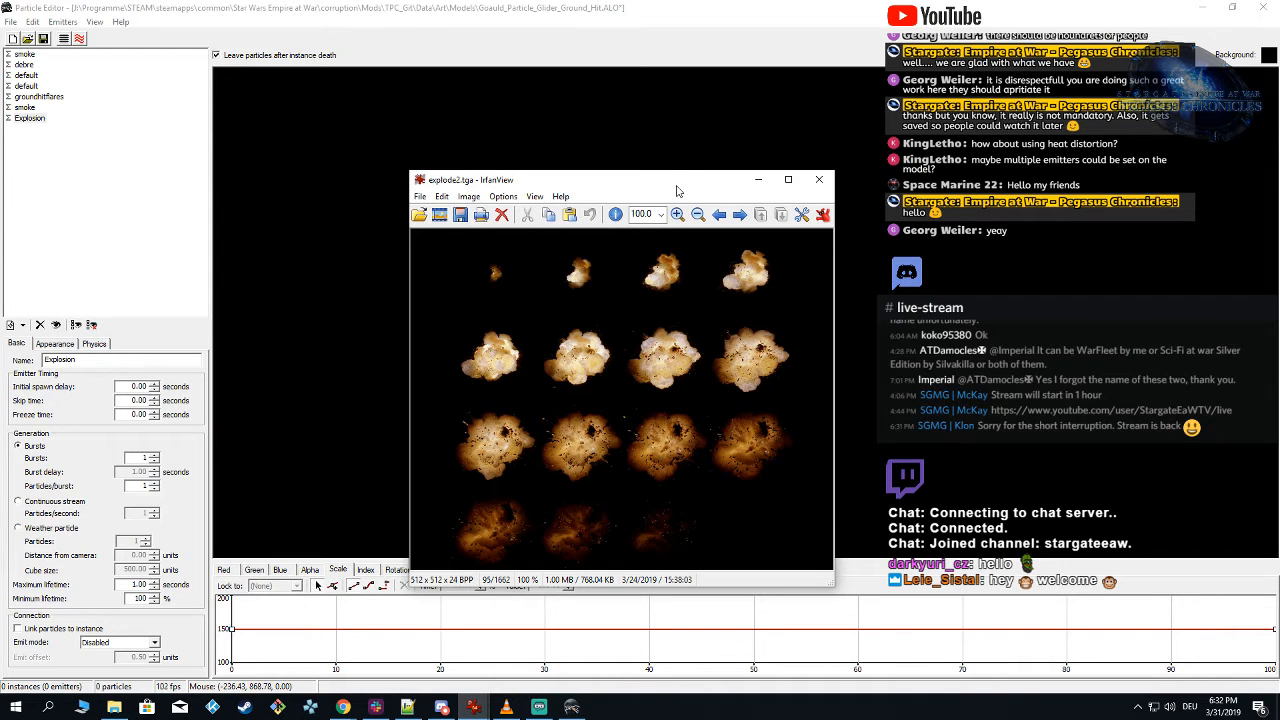
pyautogui.moveTo(677, 180); pyautogui.dragTo(587, 58)
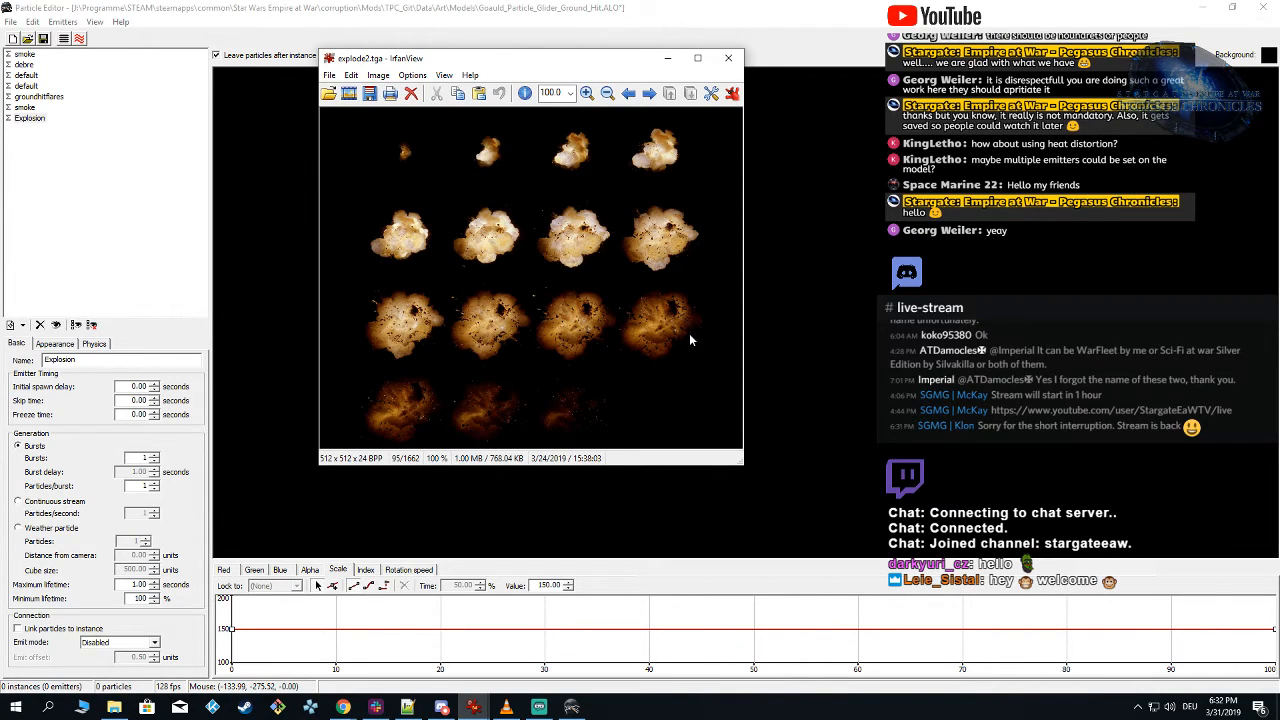
pyautogui.click(670, 60)
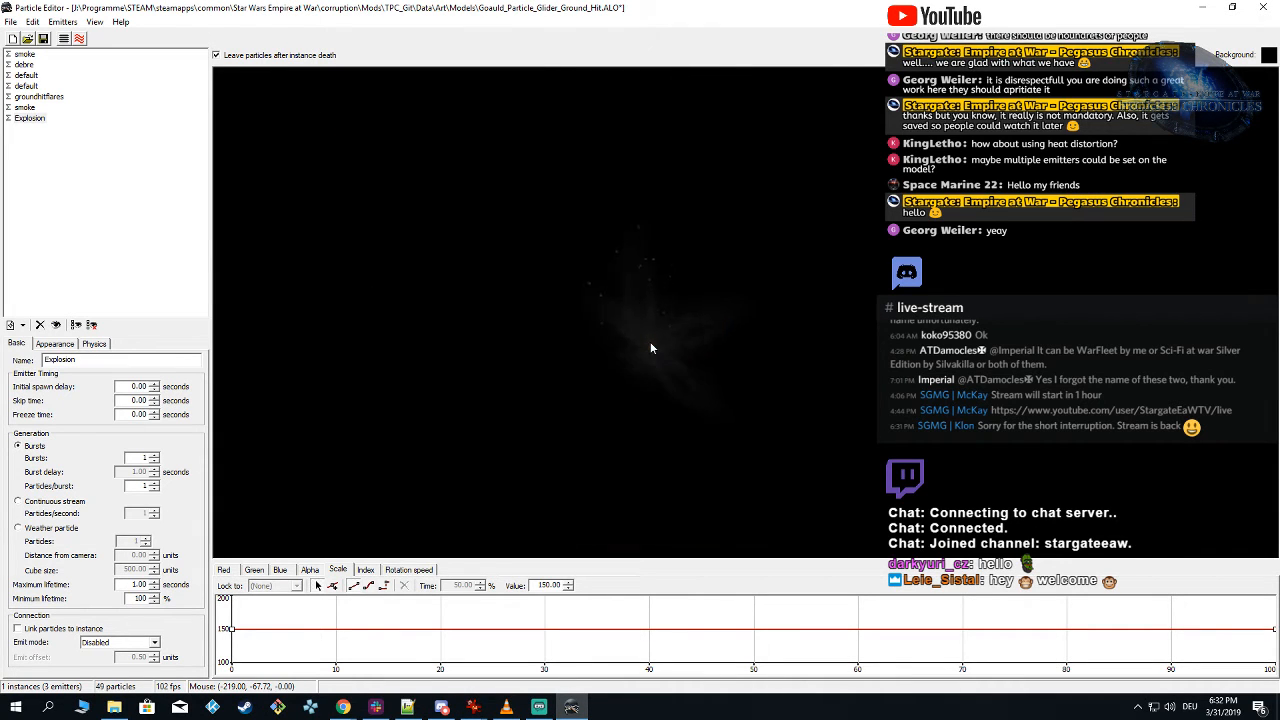
# Step: Hide the smoke emitter directly above Explosion and spawn the effect repeatedly to judge the explosion's look
pyautogui.click(650, 348)
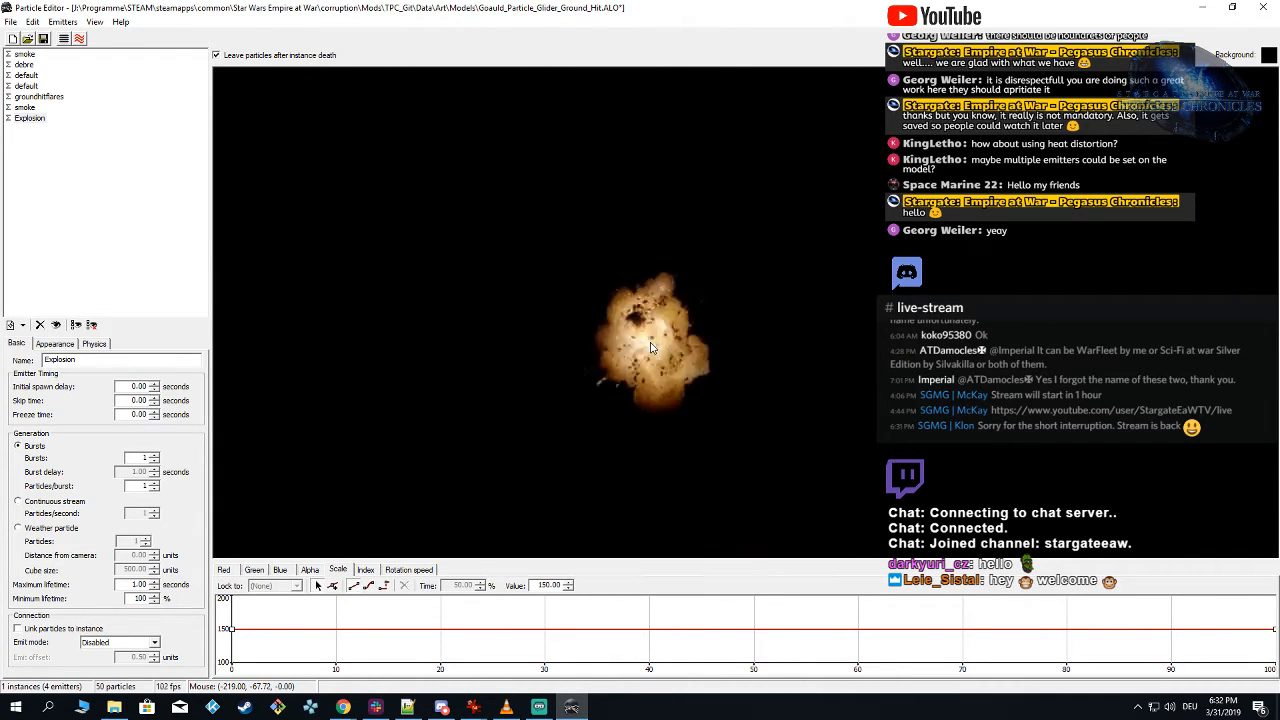
pyautogui.click(650, 348)
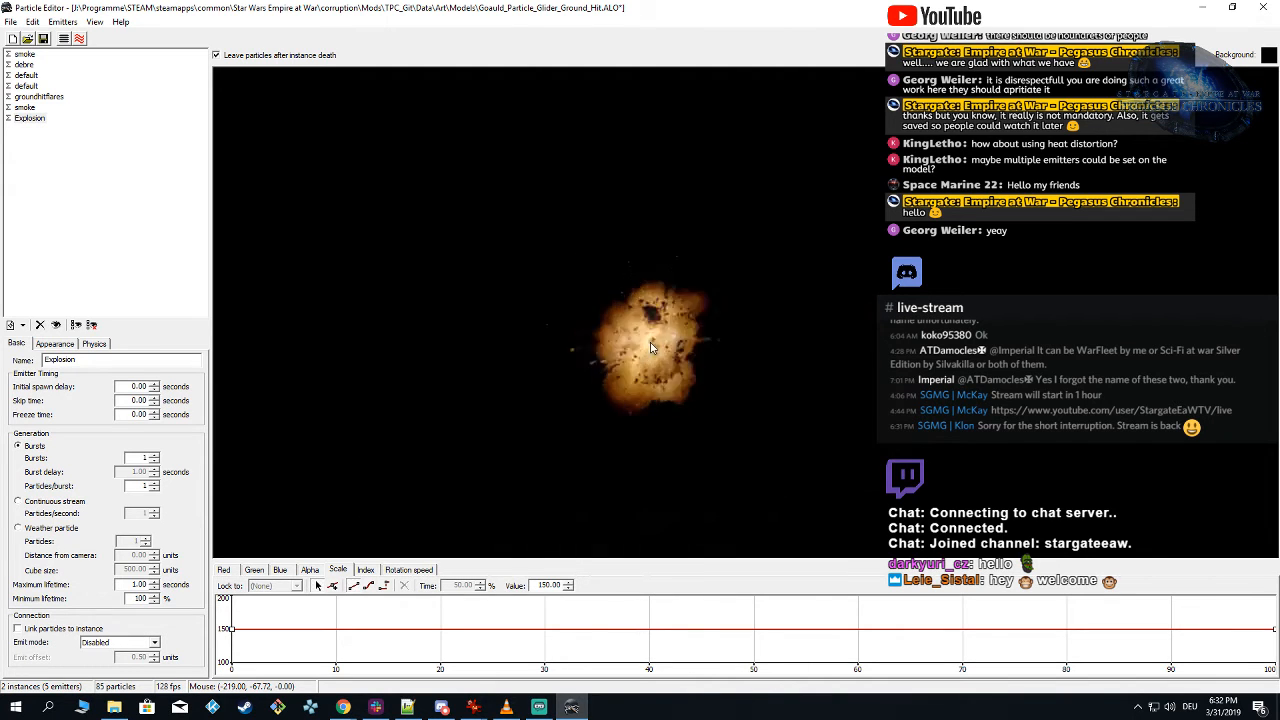
pyautogui.click(657, 355)
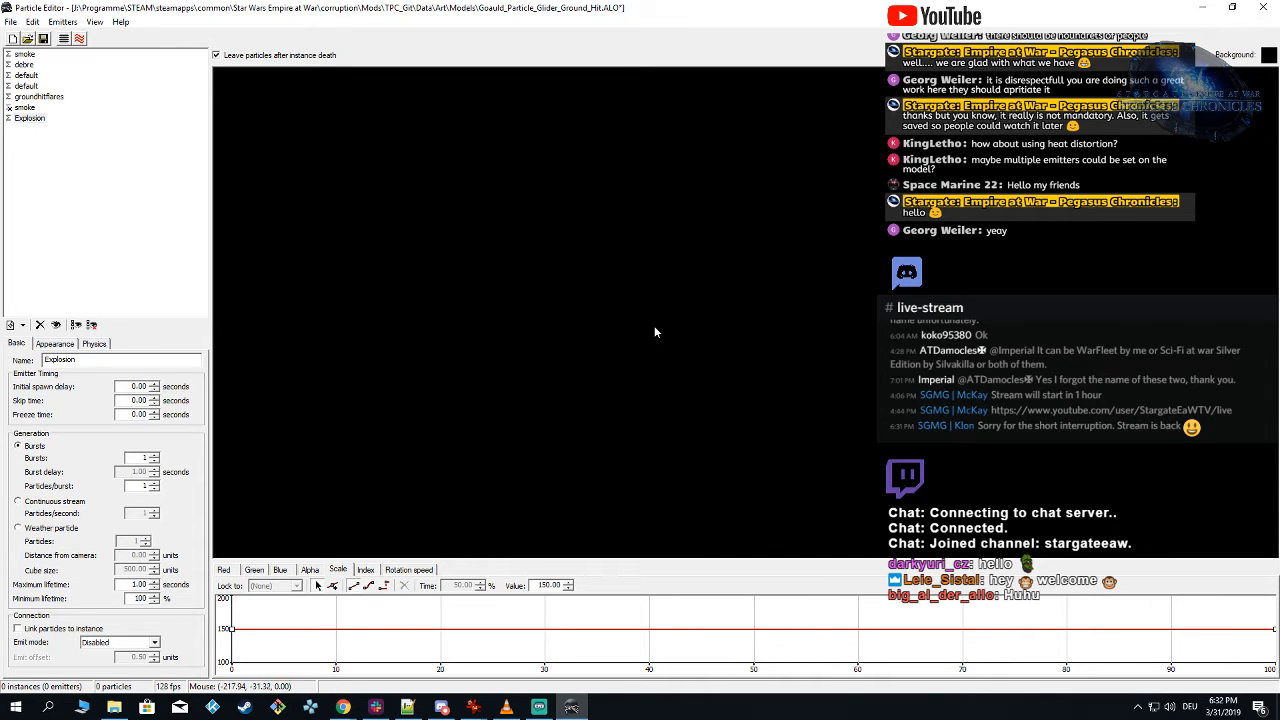
pyautogui.click(655, 333)
# Step: Set all keys of the Explosion emitter's red track to 0.5
pyautogui.click(226, 570)
pyautogui.moveTo(221, 611); pyautogui.dragTo(1278, 545)
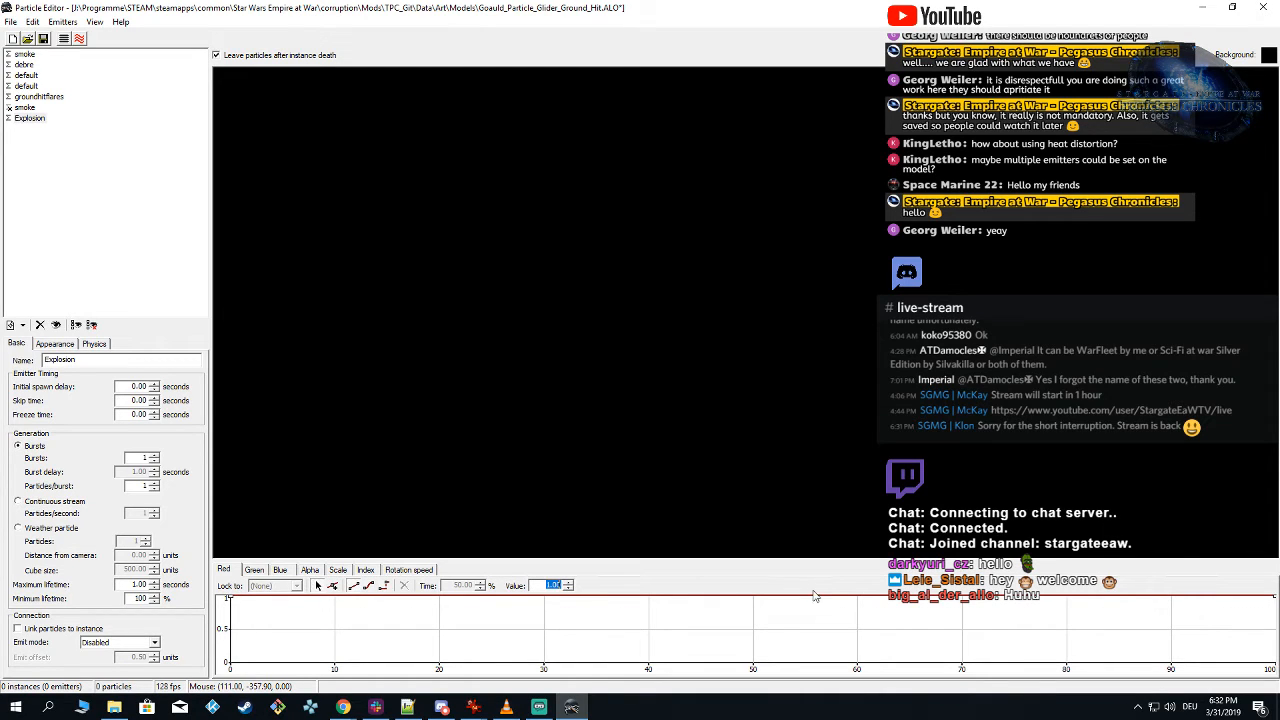
pyautogui.write('0.5')
pyautogui.press('Return')
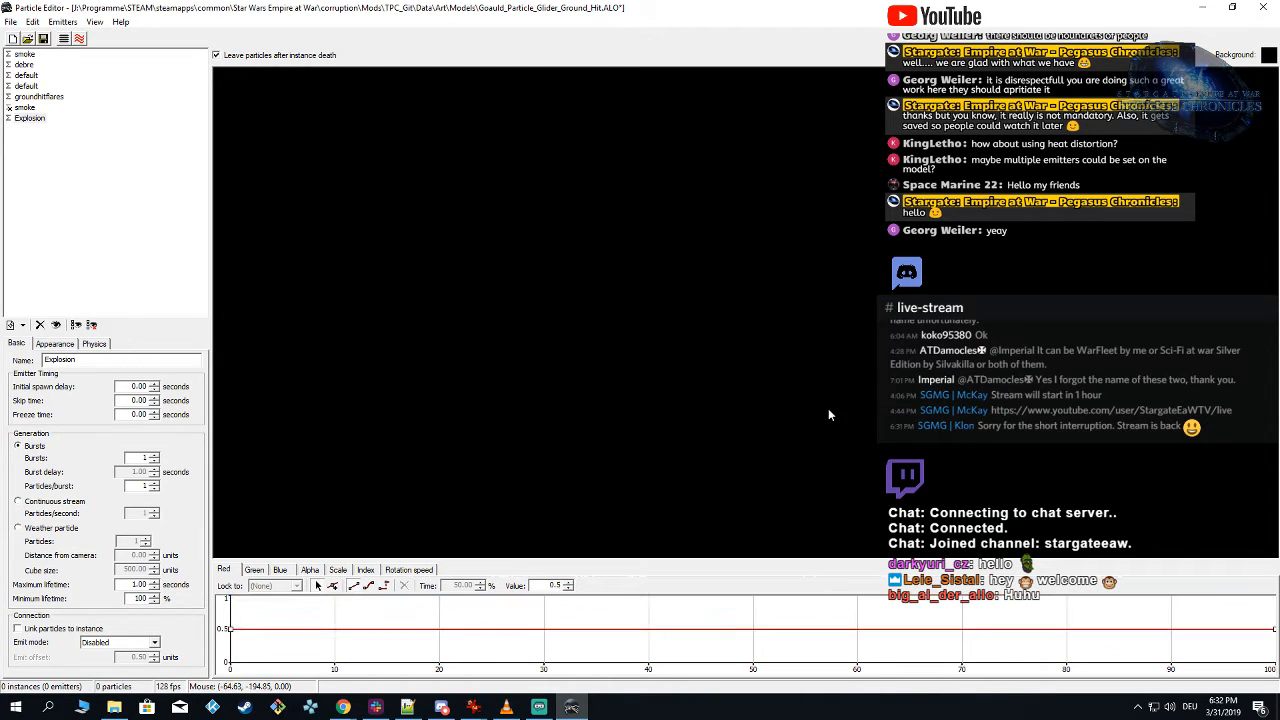
# Step: Set the Explosion emitter to 2 particles per burst and spawn the effect to check it
pyautogui.click(57, 344)
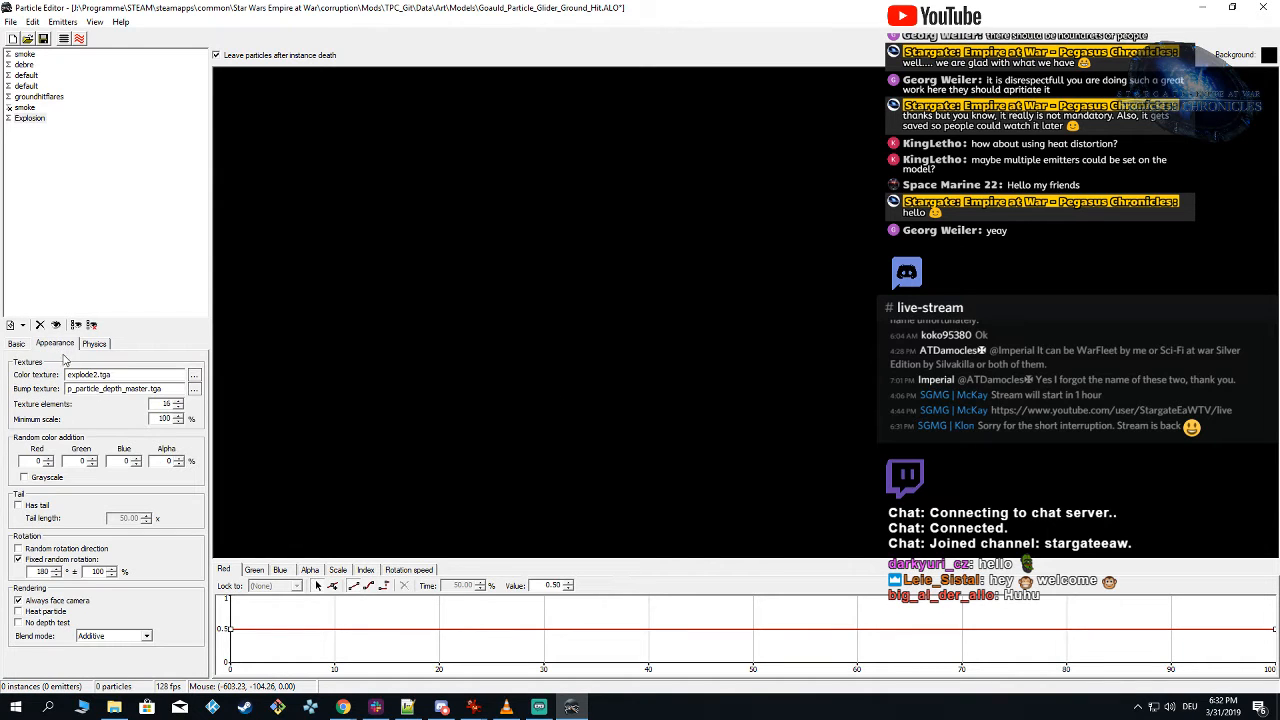
pyautogui.click(16, 345)
pyautogui.doubleClick(131, 486)
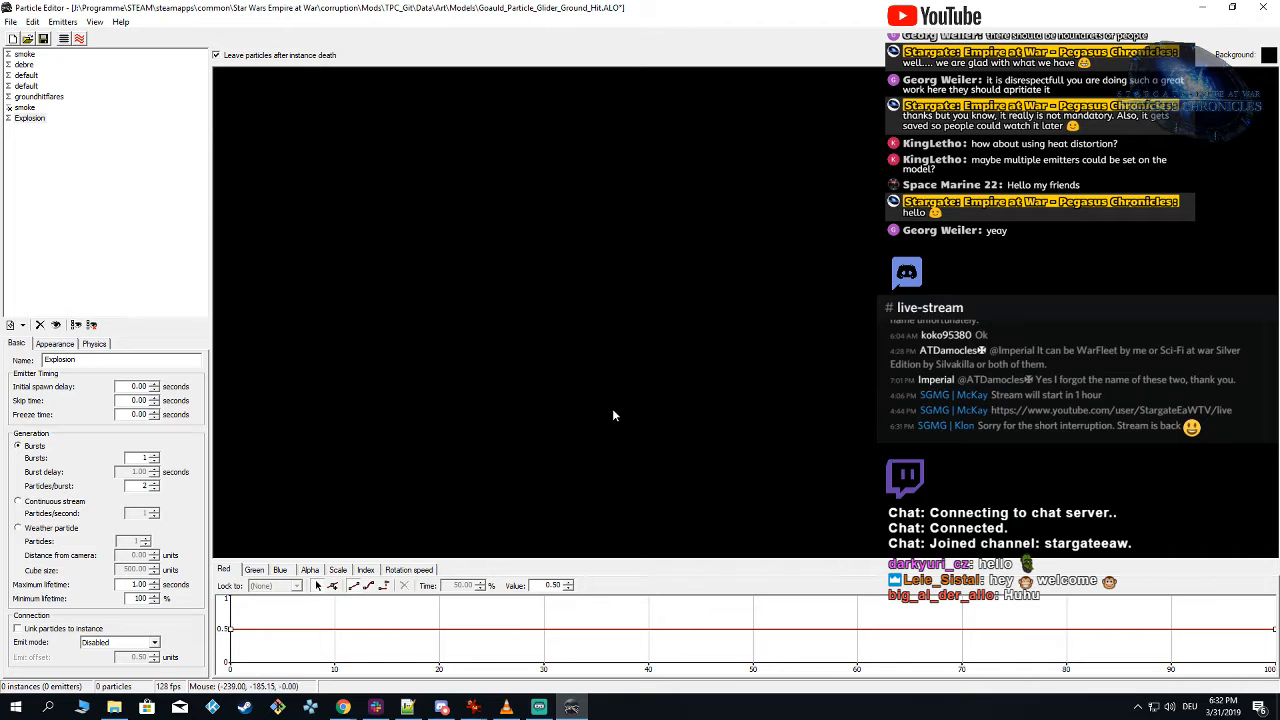
pyautogui.click(649, 374)
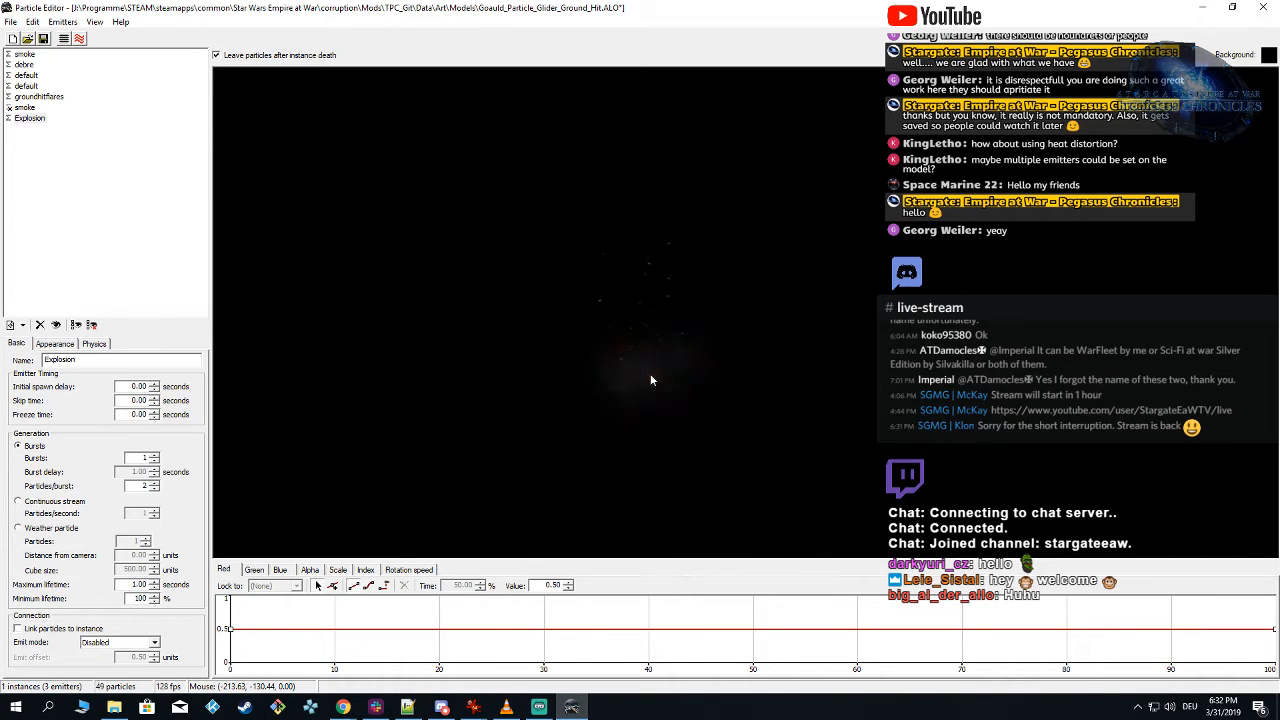
pyautogui.click(706, 367)
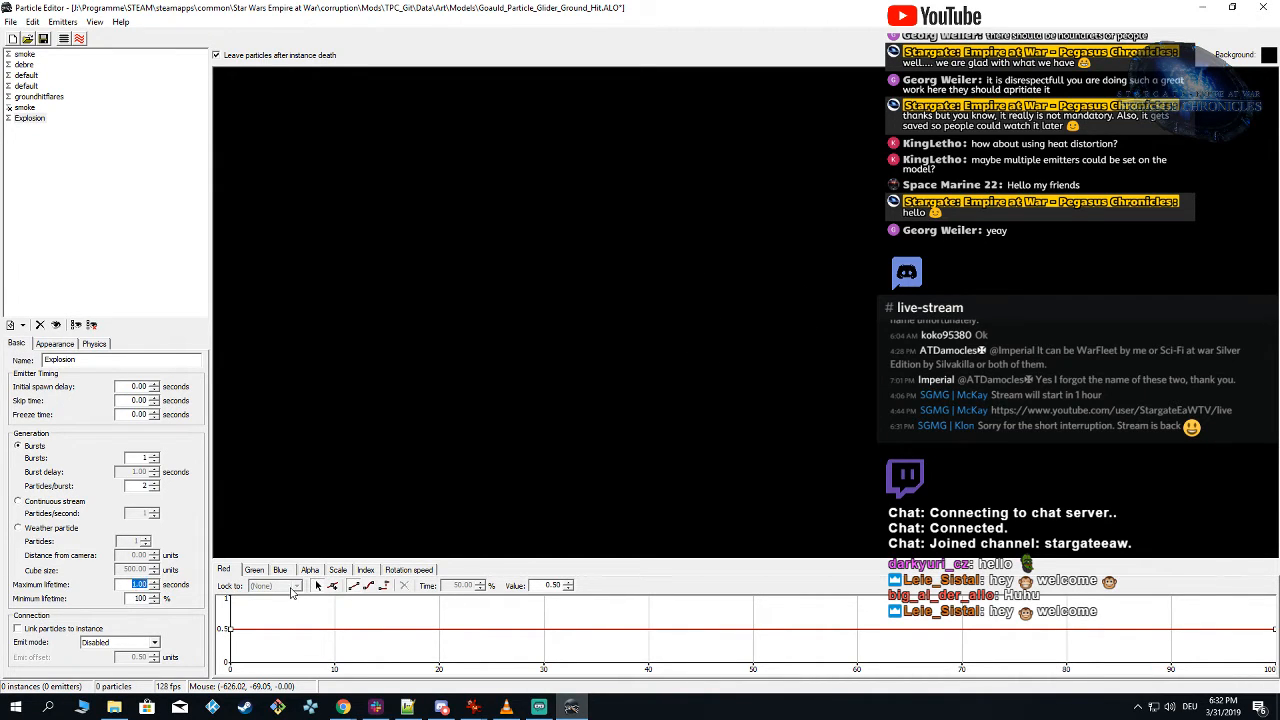
# Step: Set the Explosion's maximum lifetime to 0.70 seconds and spawn the effect repeatedly to judge its timing
pyautogui.write('5')
pyautogui.click(599, 354)
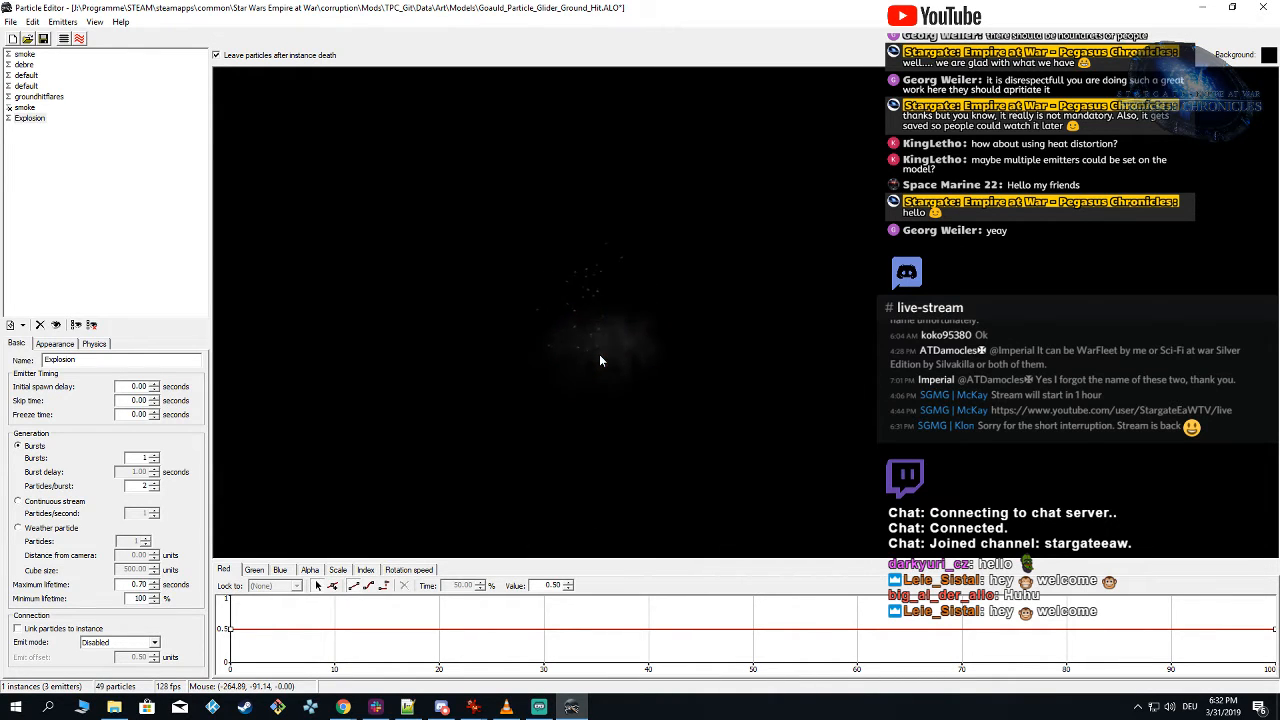
pyautogui.click(600, 356)
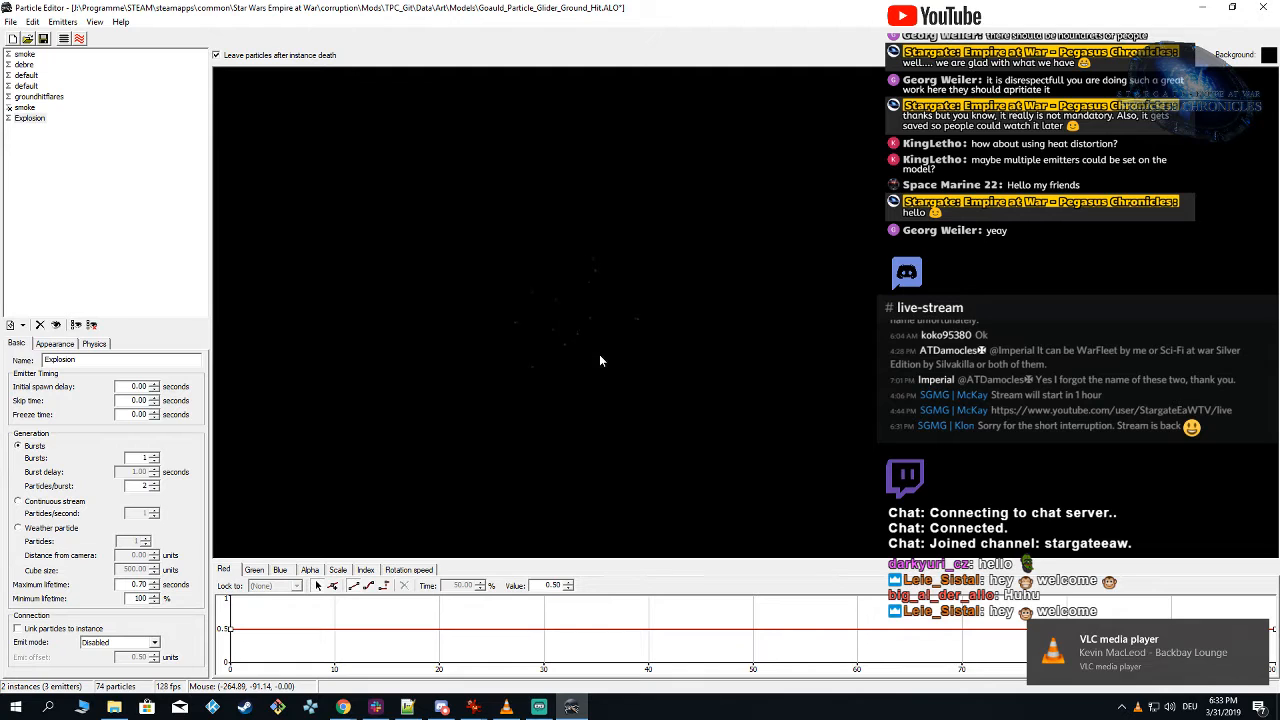
pyautogui.click(600, 360)
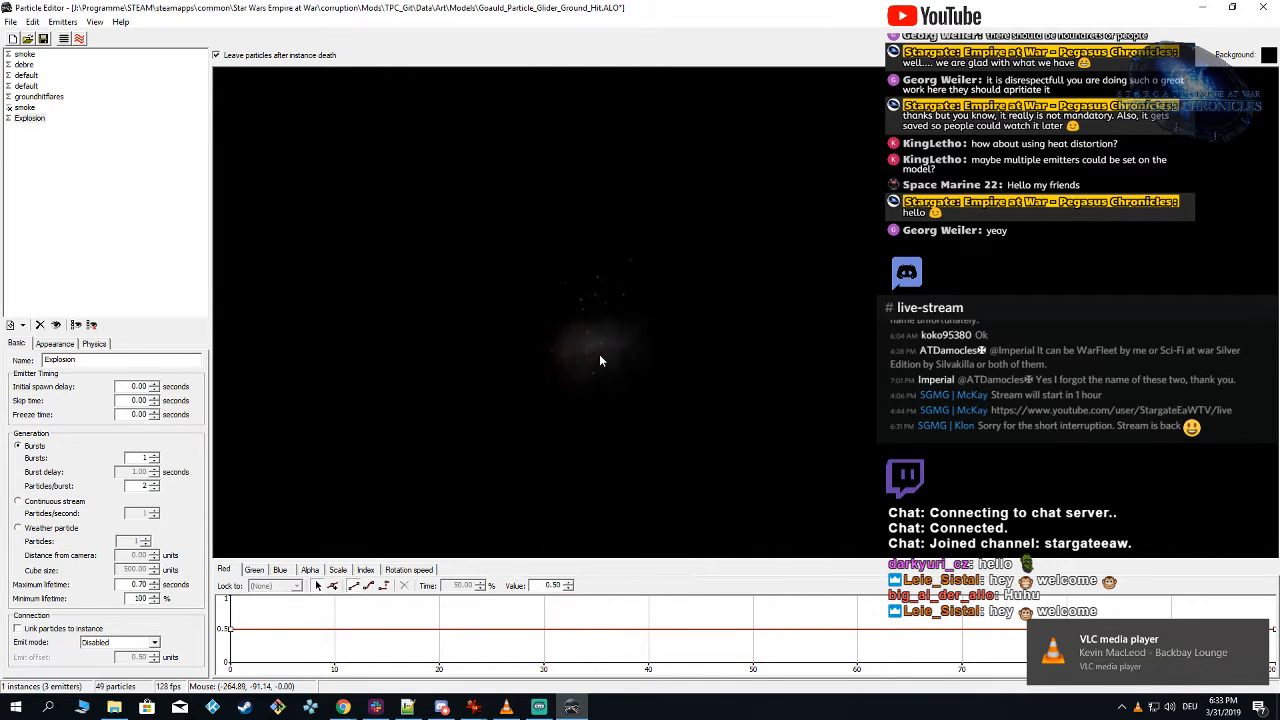
pyautogui.click(600, 360)
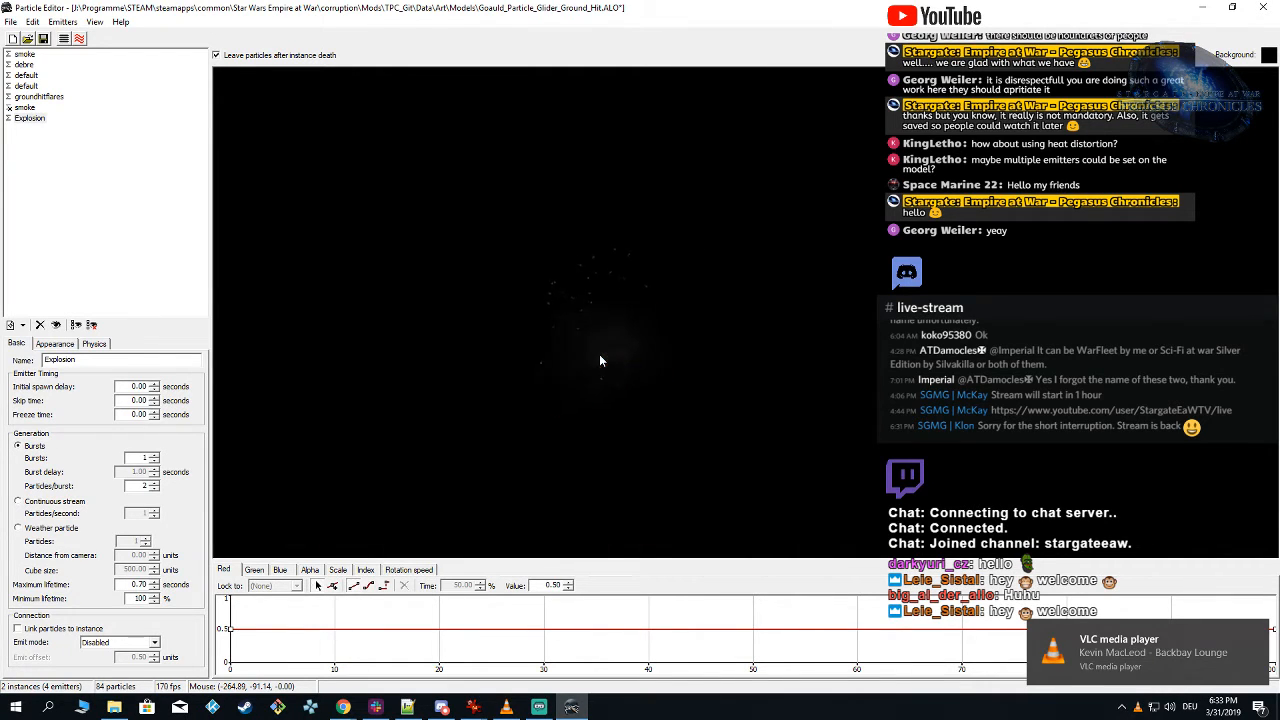
pyautogui.click(600, 360)
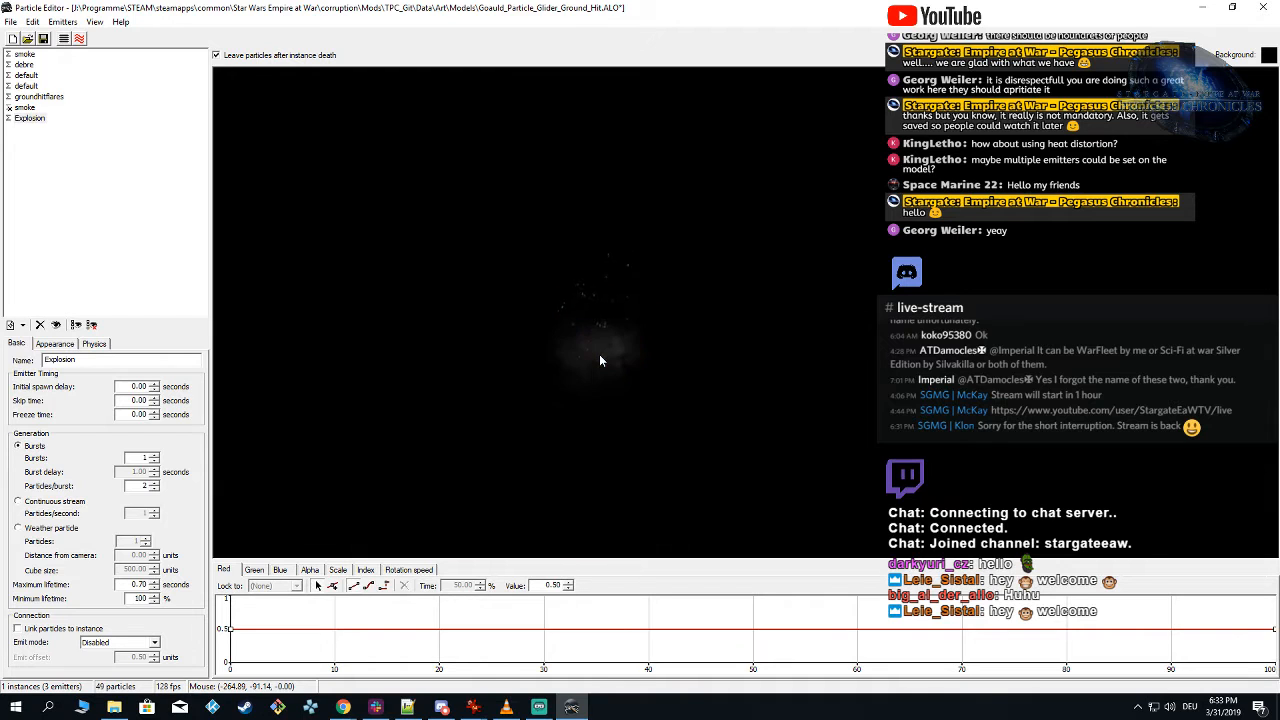
pyautogui.click(600, 360)
pyautogui.click(599, 354)
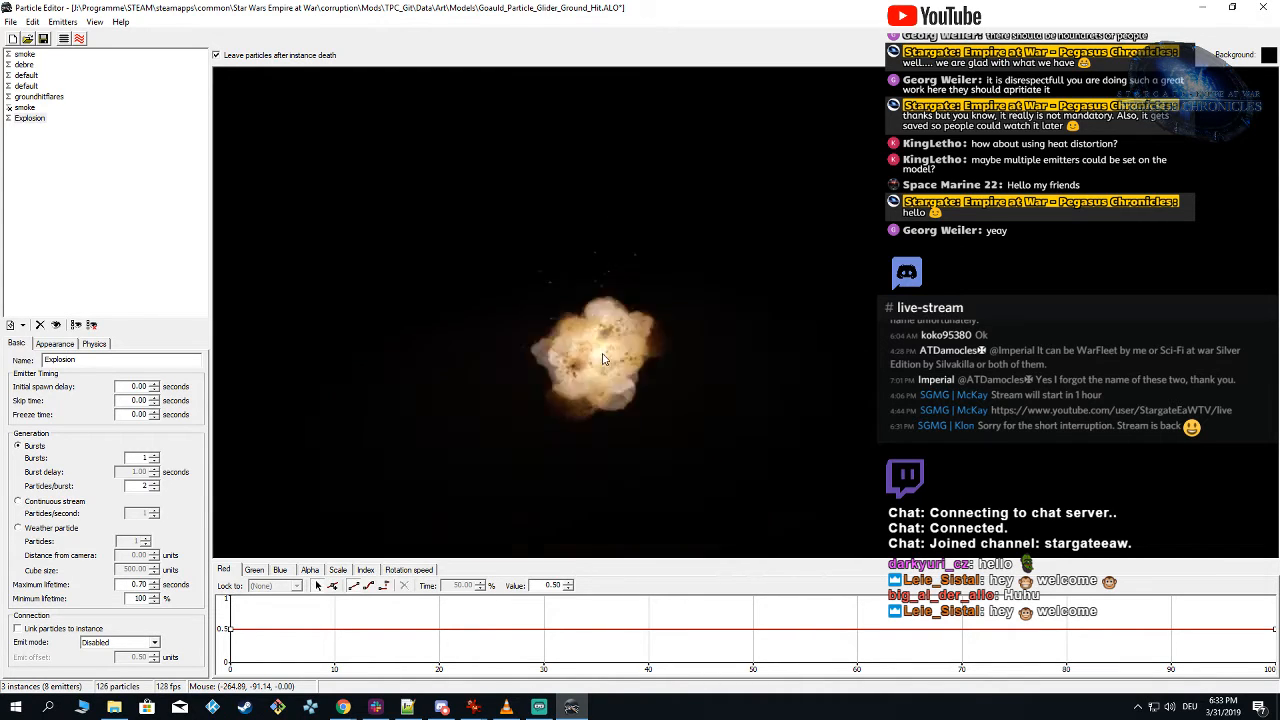
pyautogui.click(614, 354)
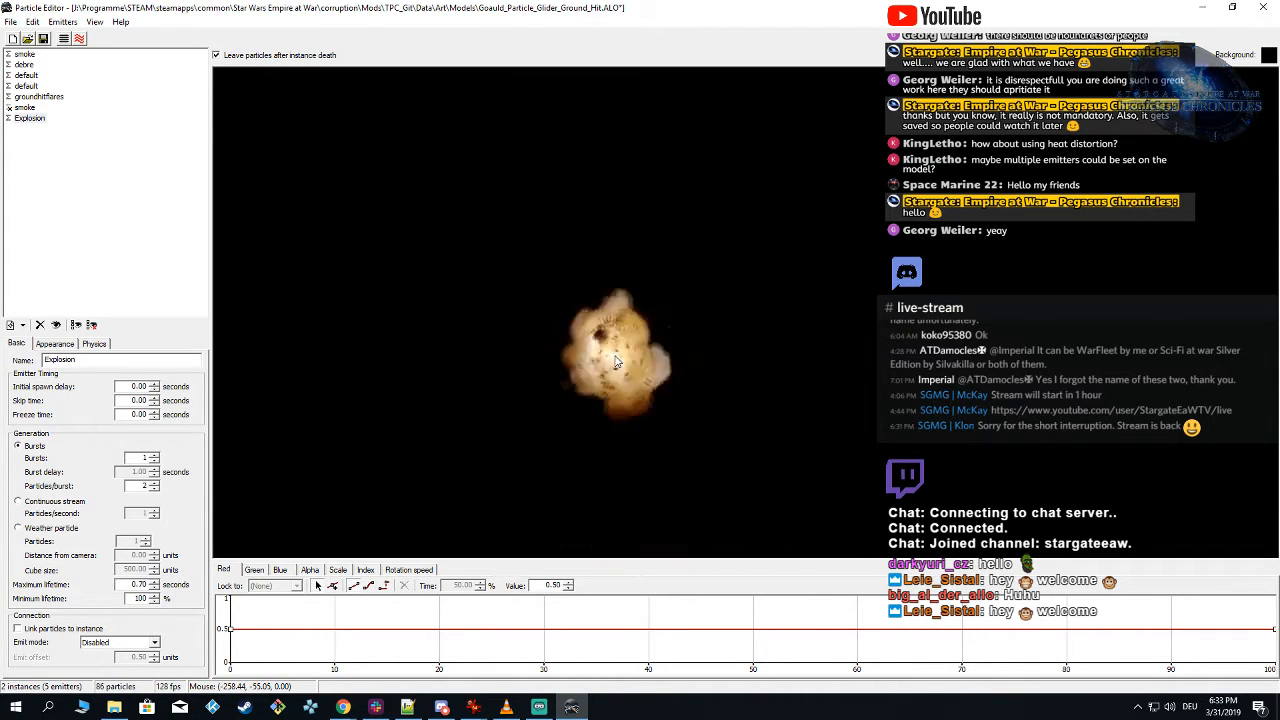
pyautogui.click(615, 358)
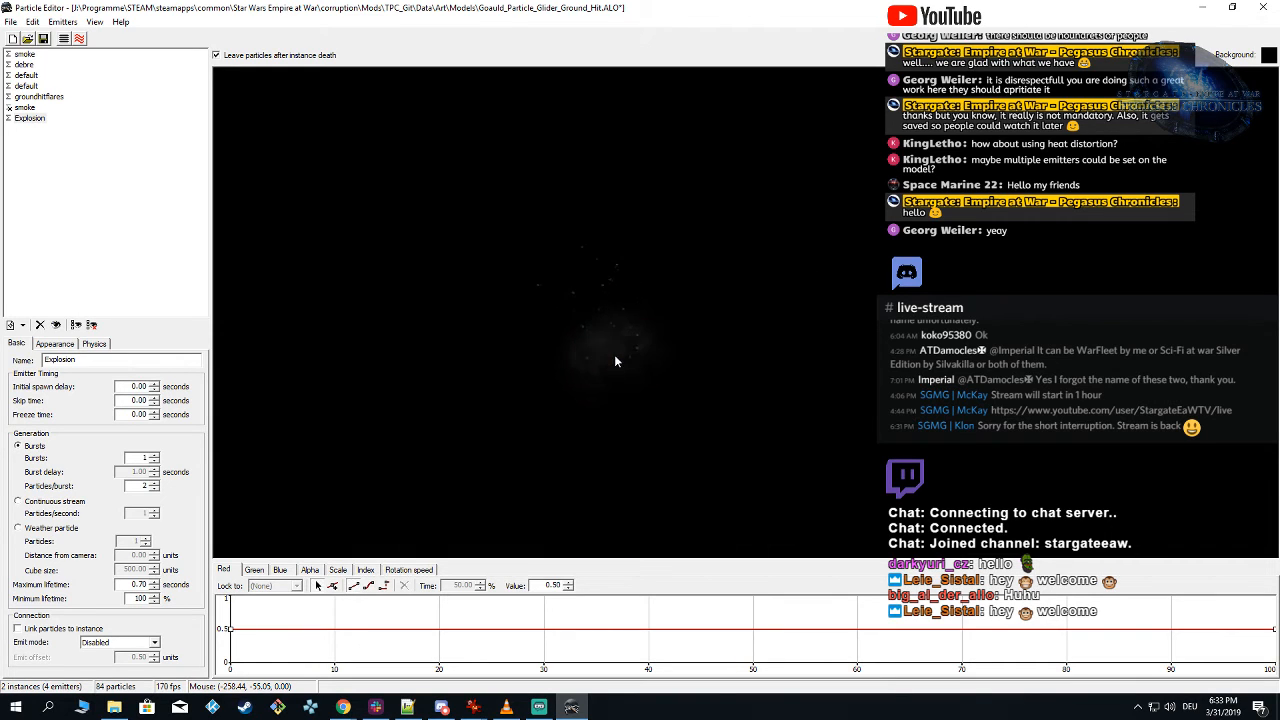
pyautogui.click(615, 360)
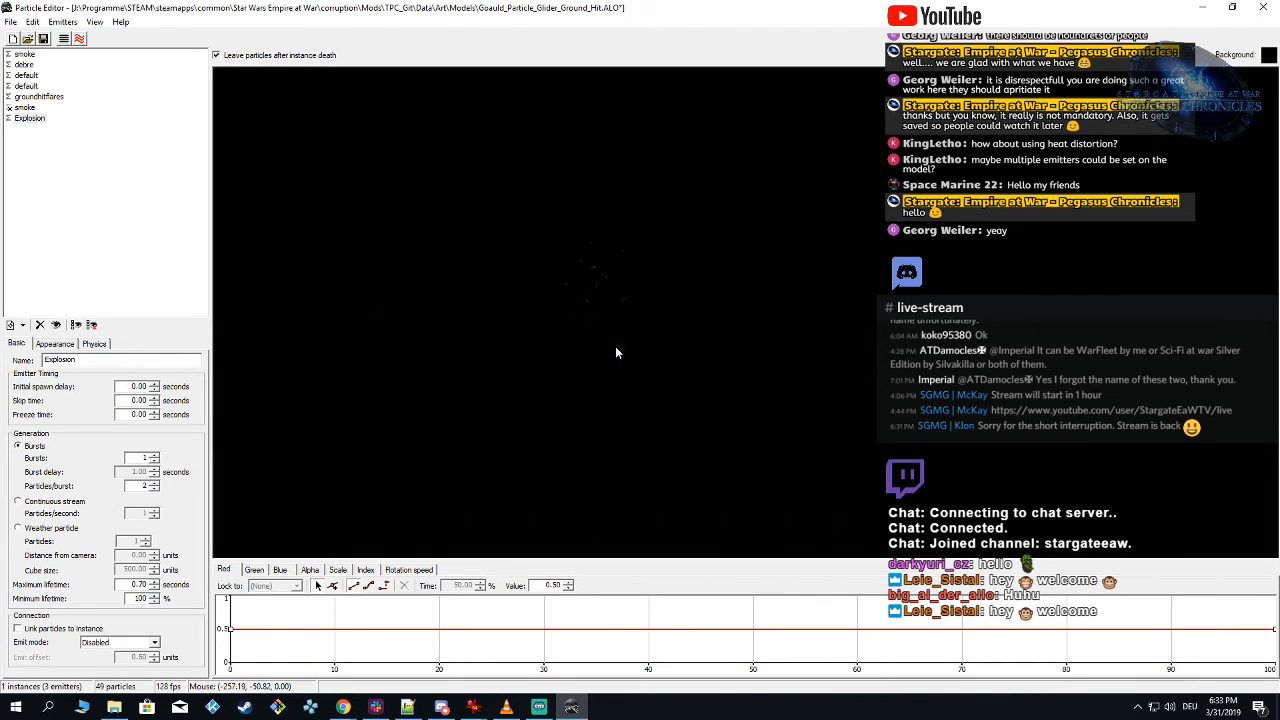
pyautogui.click(615, 346)
# Step: Try a red track value of 0.25 on the Explosion emitter and spawn the effect to compare its color
pyautogui.press('BackSpace')
pyautogui.write('2')
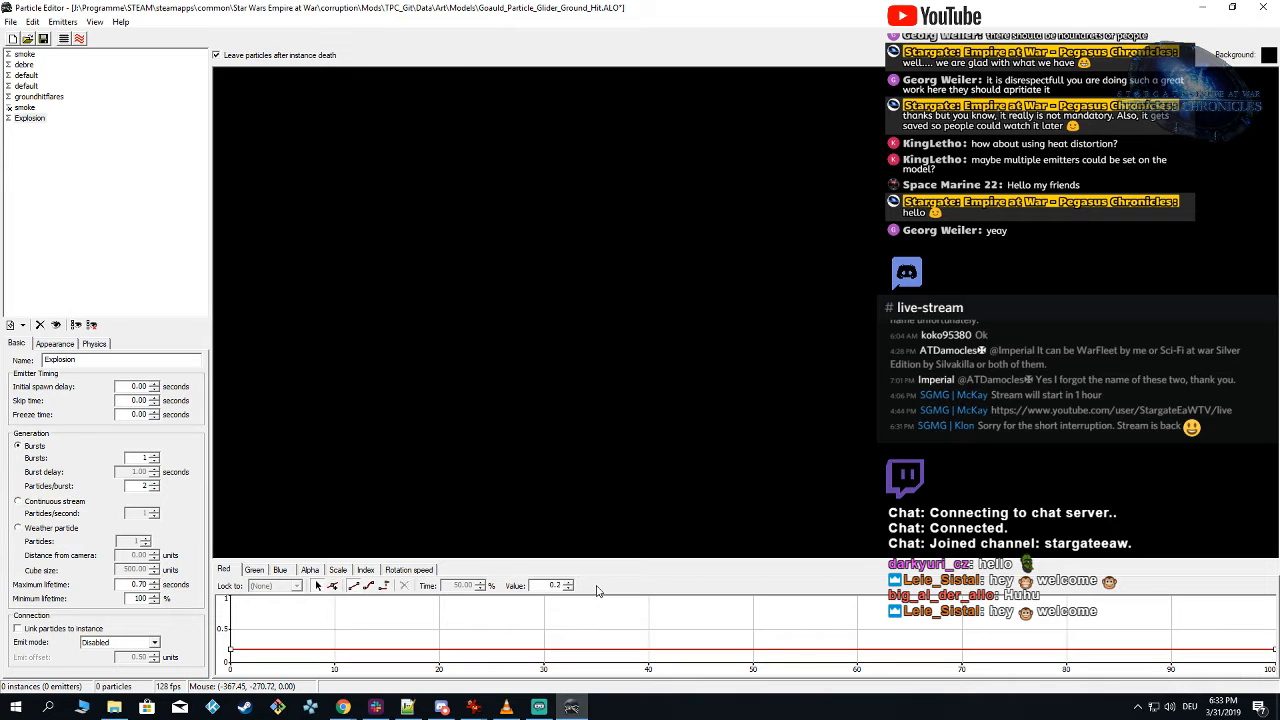
pyautogui.write('5')
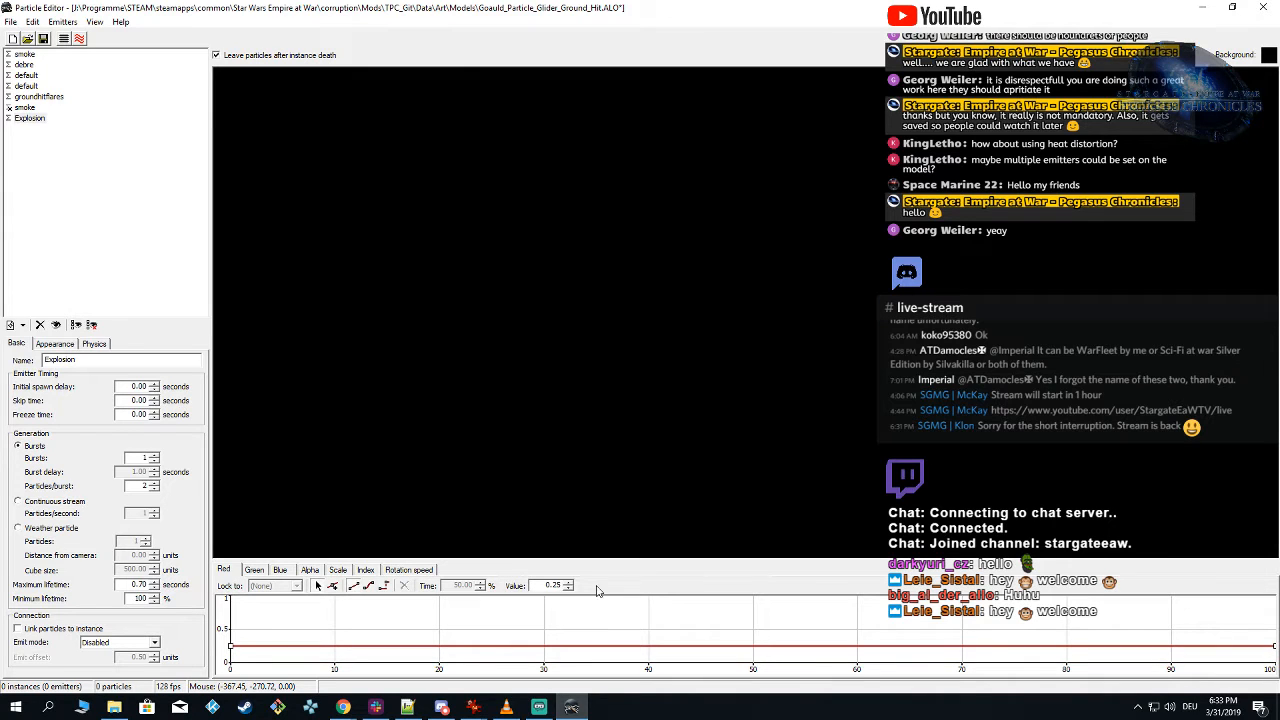
pyautogui.click(95, 344)
pyautogui.click(658, 316)
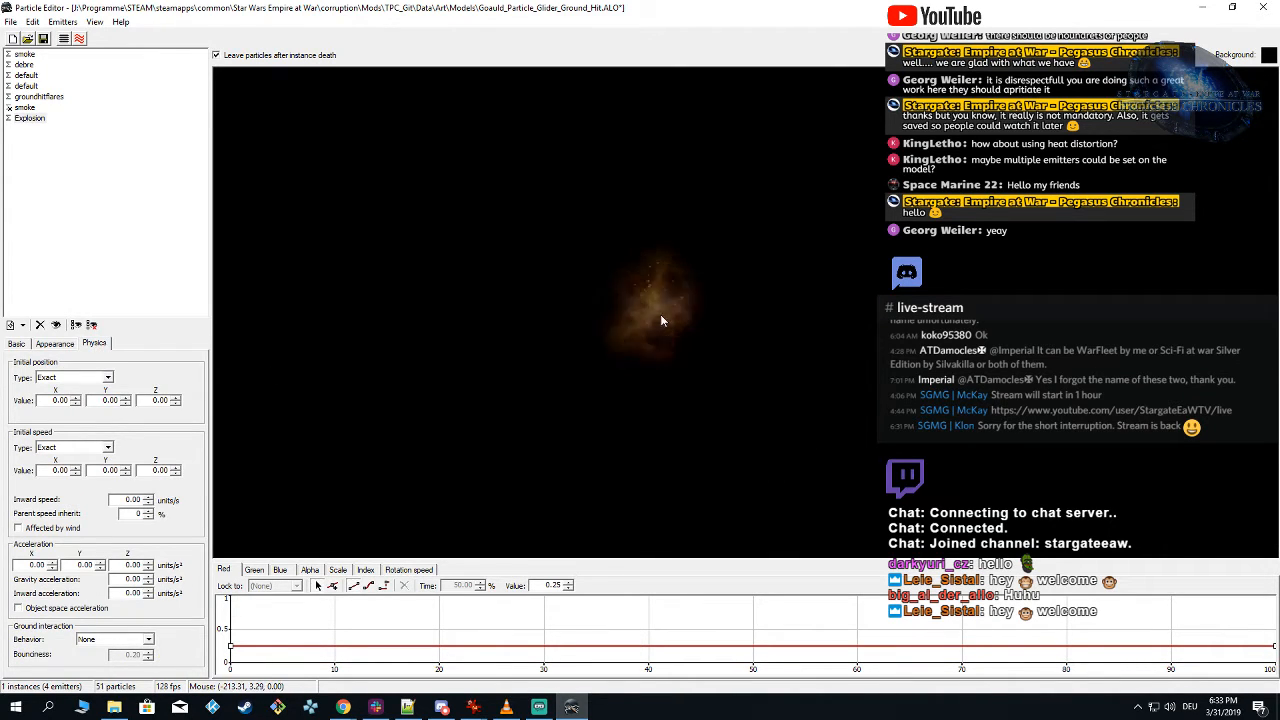
pyautogui.click(659, 302)
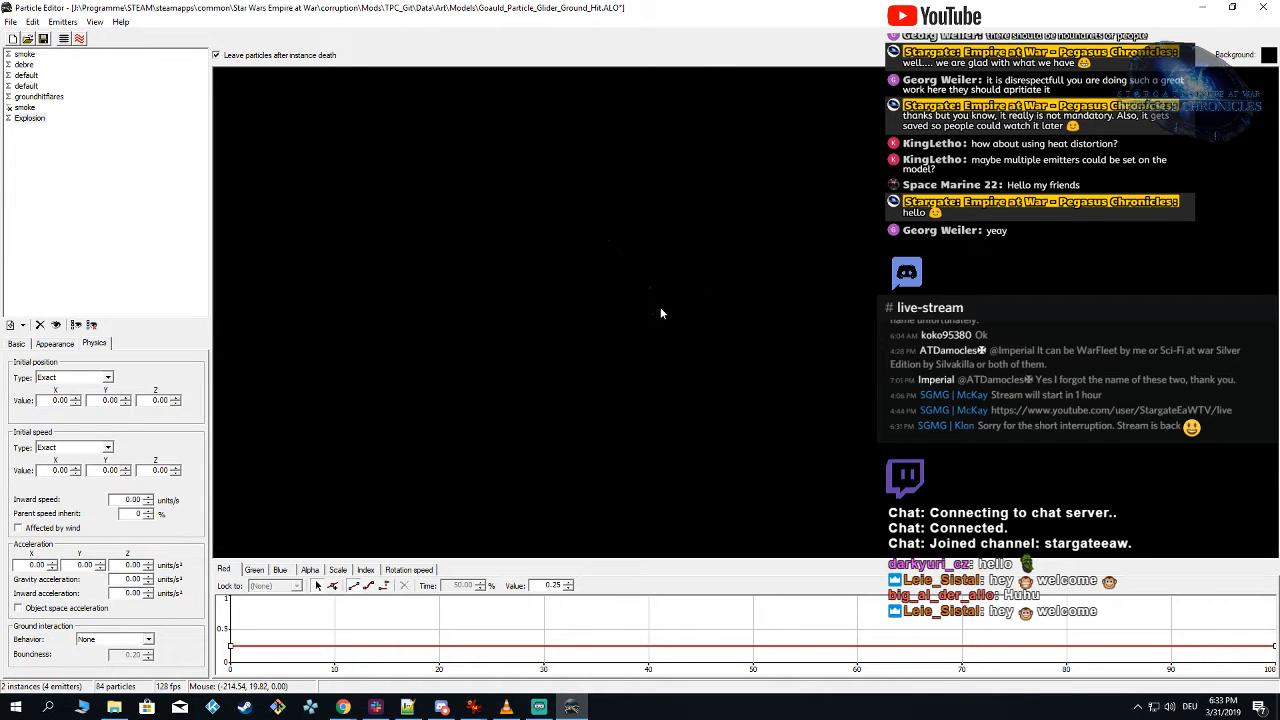
pyautogui.click(660, 308)
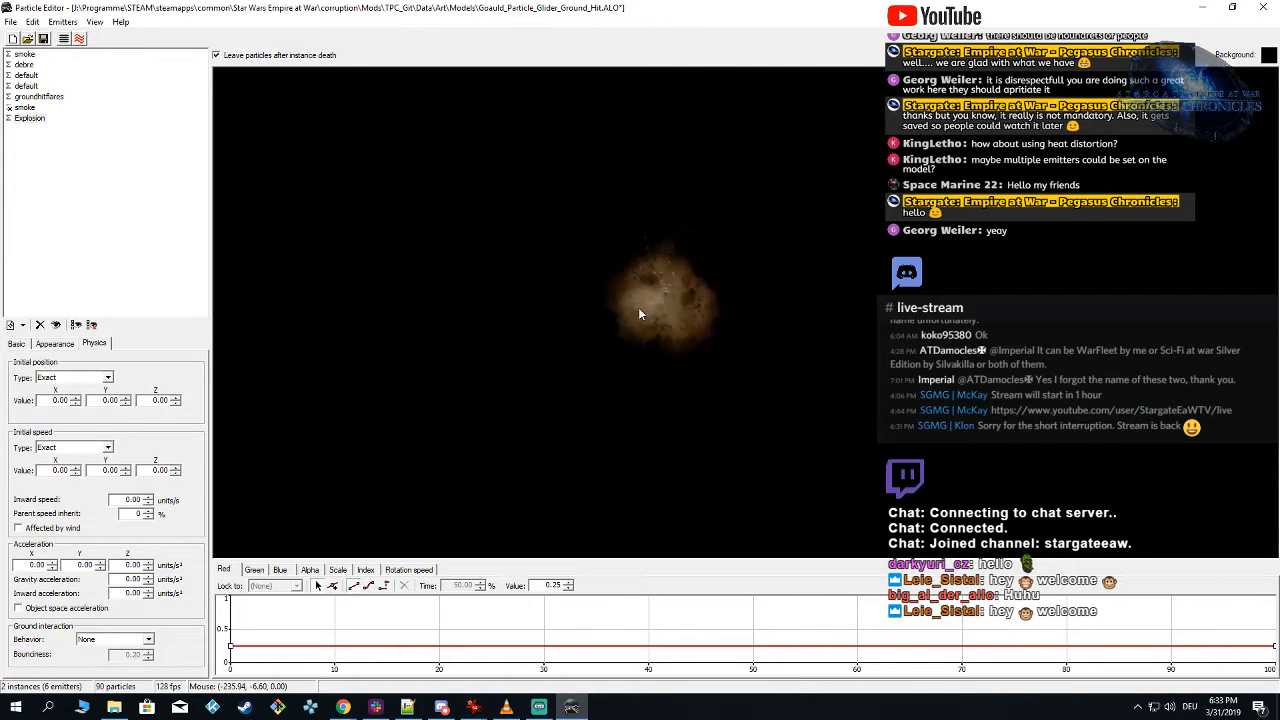
# Step: Hide every remaining emitter except Explosion and spawn the effect to view the explosion alone
pyautogui.click(8, 97)
pyautogui.click(9, 85)
pyautogui.click(10, 74)
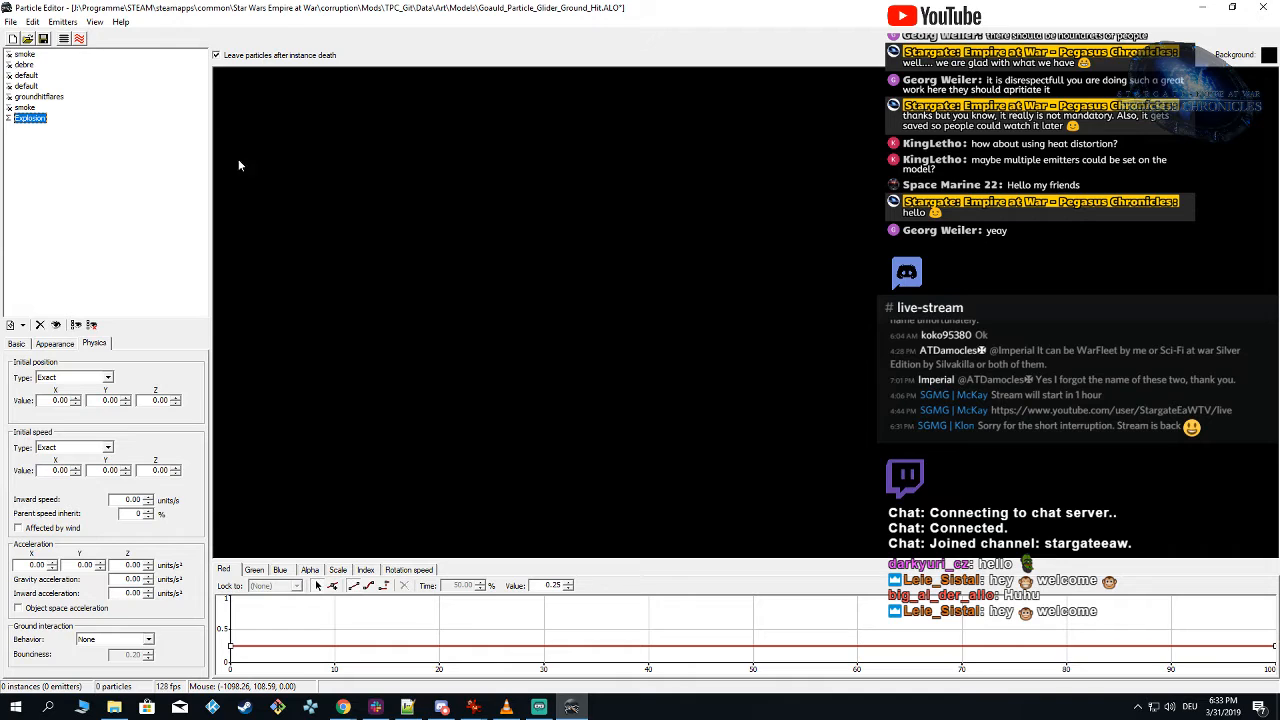
pyautogui.click(680, 355)
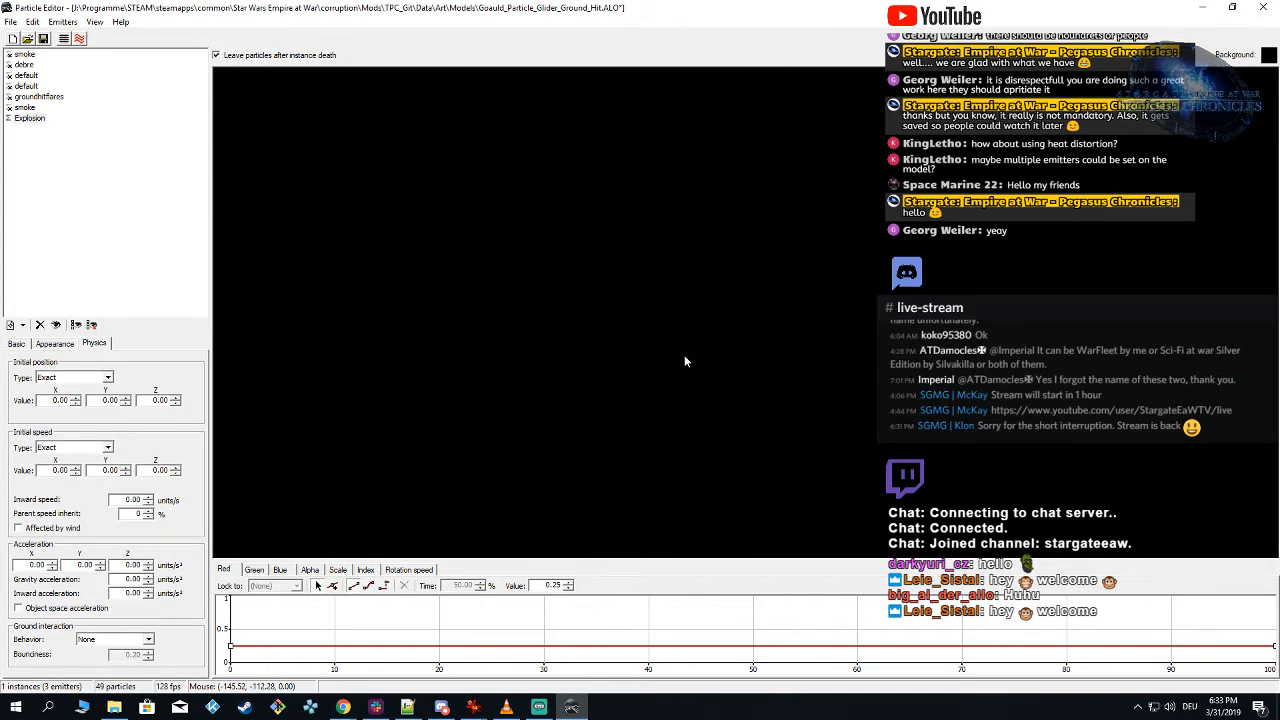
pyautogui.click(685, 355)
# Step: Set the Explosion's red track keys back to 0.5 and spawn the isolated effect to check the color
pyautogui.press('BackSpace')
pyautogui.press('BackSpace')
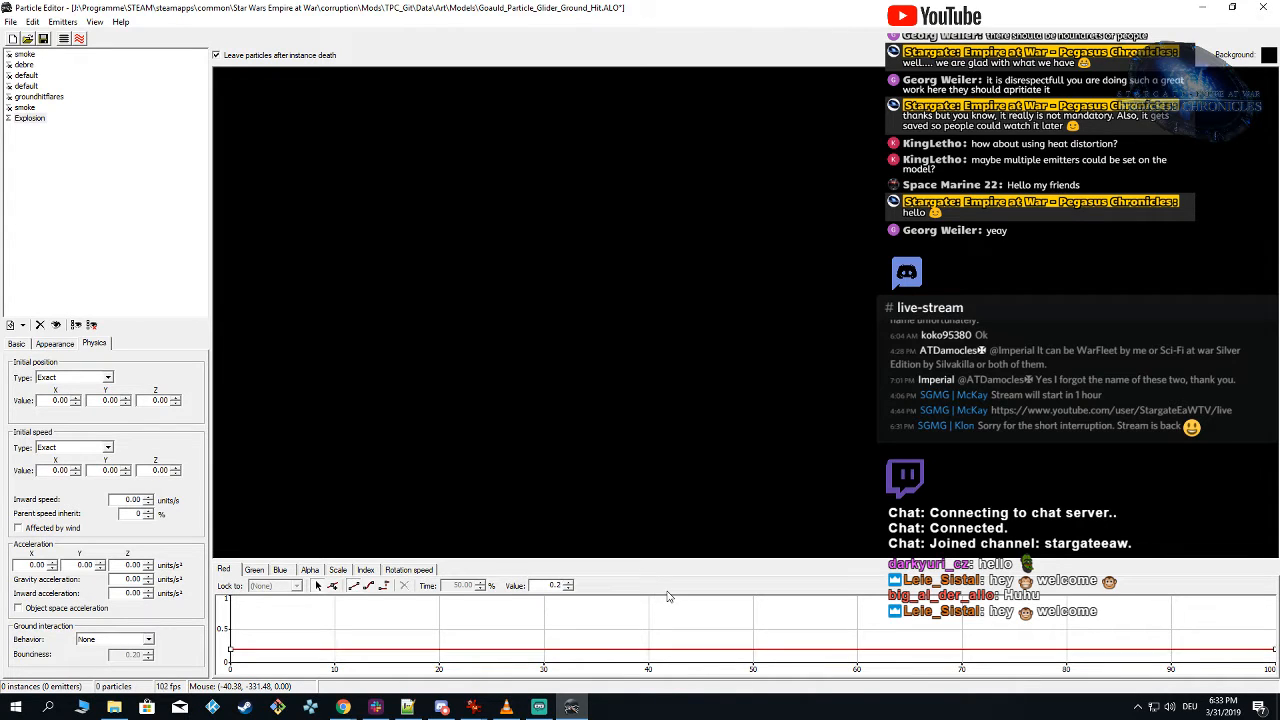
pyautogui.write('50')
pyautogui.click(709, 359)
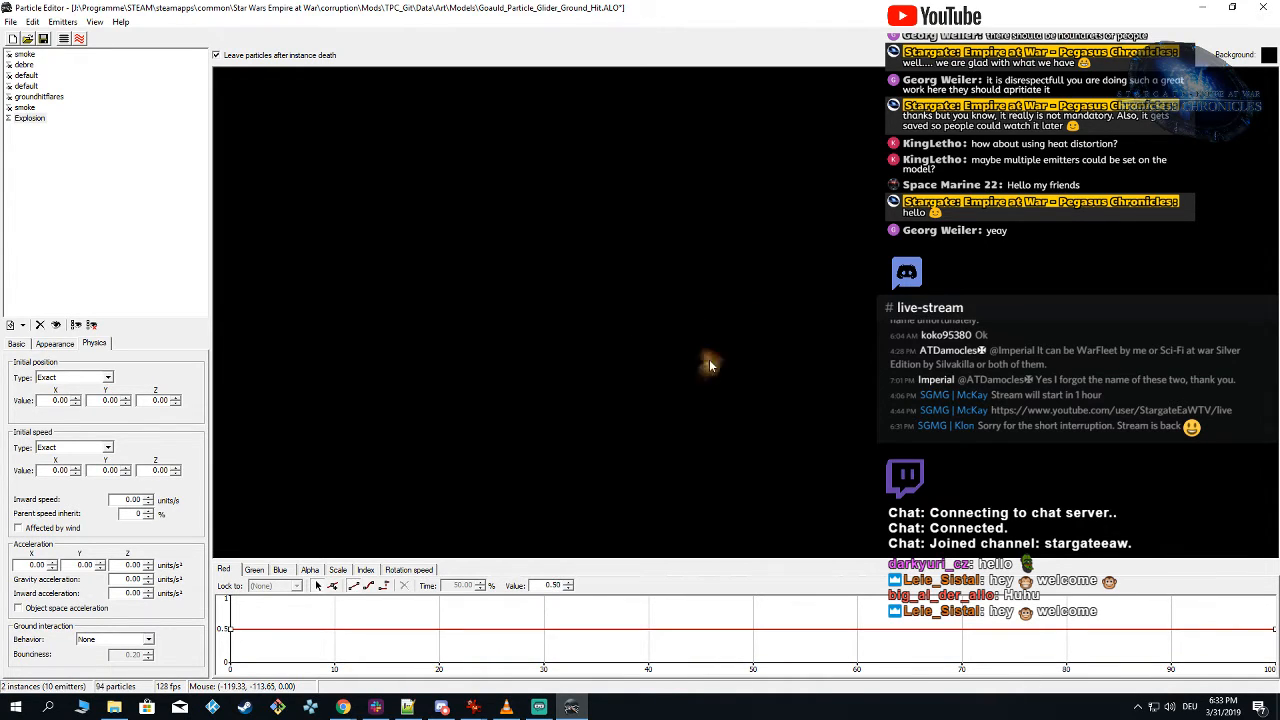
pyautogui.click(709, 360)
pyautogui.click(705, 362)
# Step: Raise the Explosion emitter to 4 particles per burst and spawn the effect
pyautogui.click(16, 343)
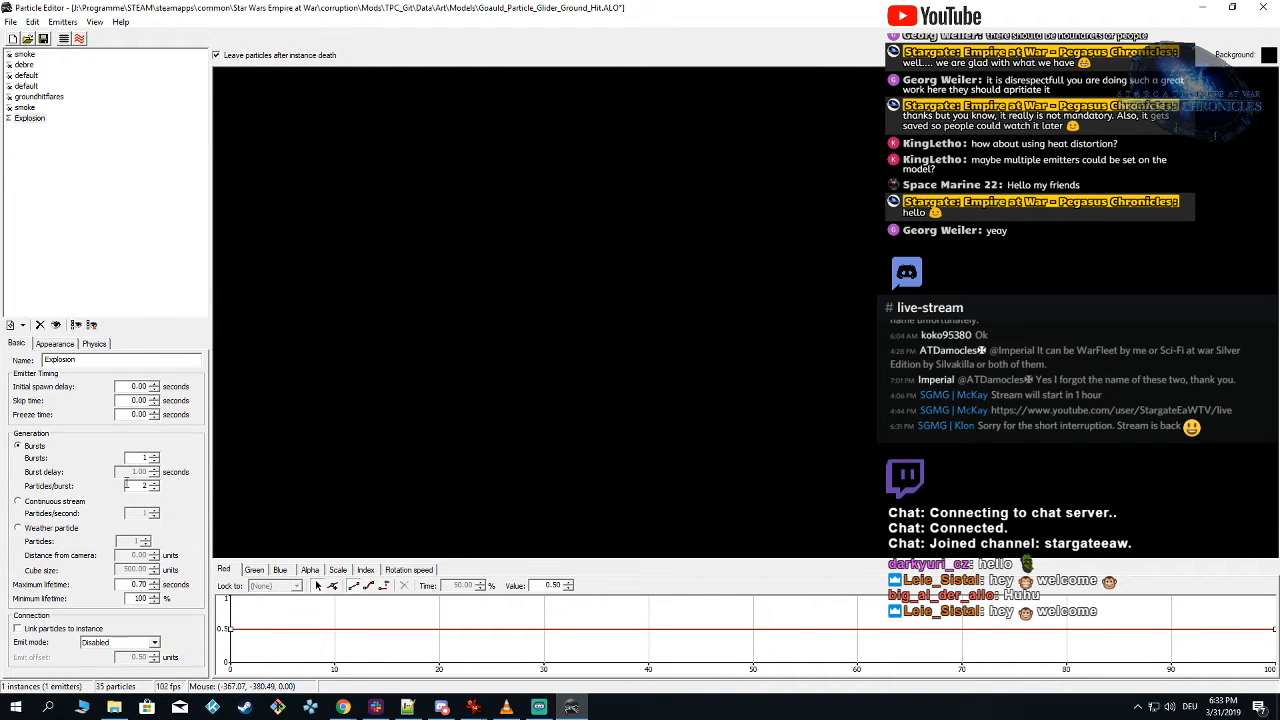
pyautogui.press('BackSpace')
pyautogui.write('4')
pyautogui.click(715, 342)
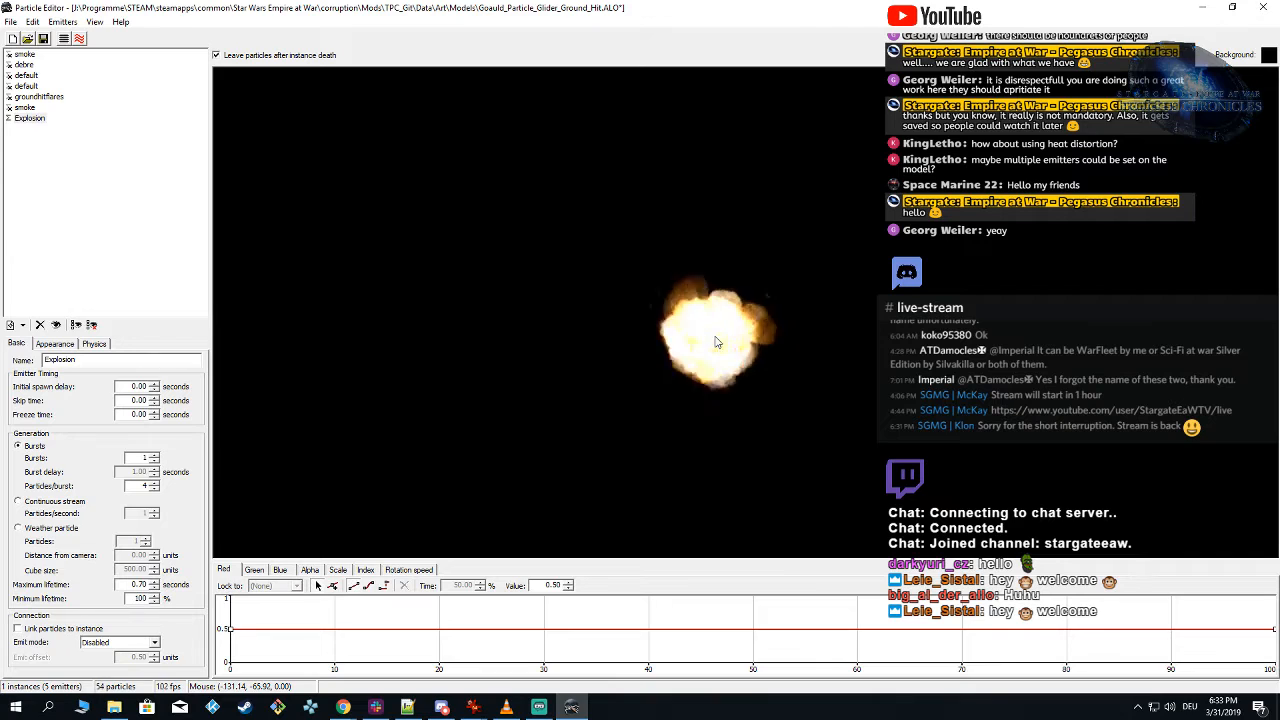
# Step: Set the Explosion's initial position to Random: Cube with a side length of 10 and spawn the effect
pyautogui.click(94, 344)
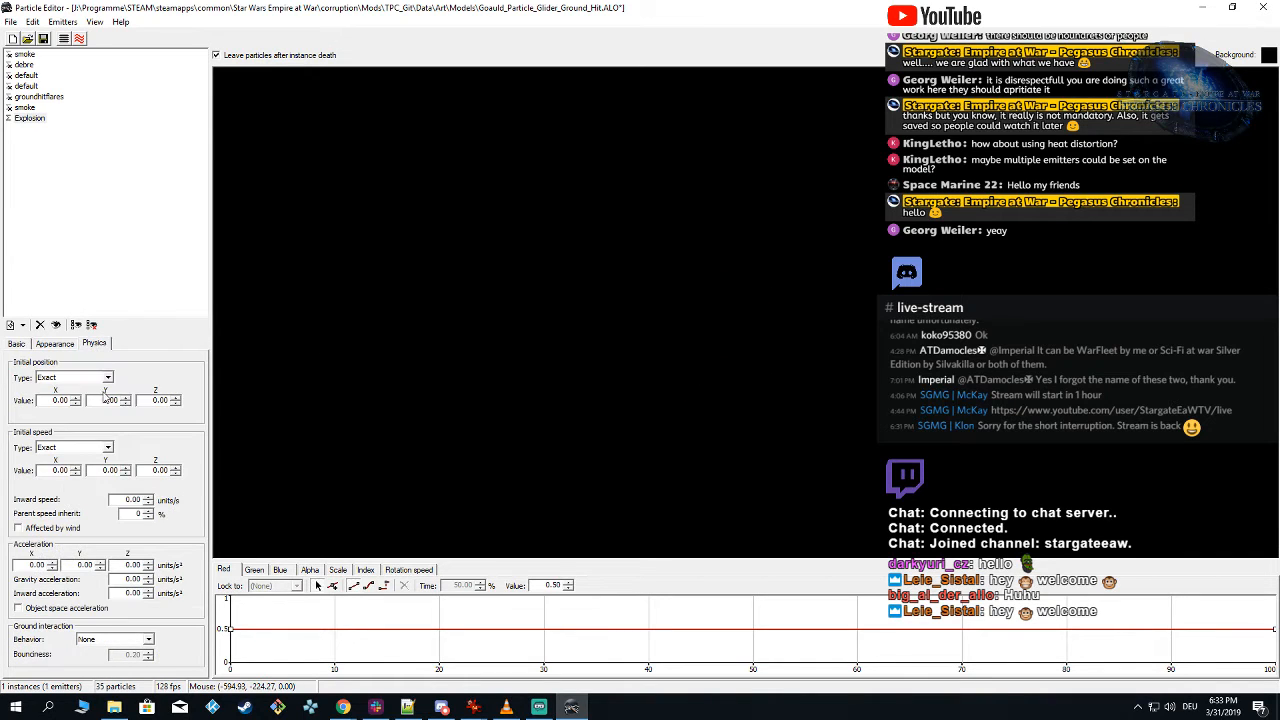
pyautogui.click(100, 377)
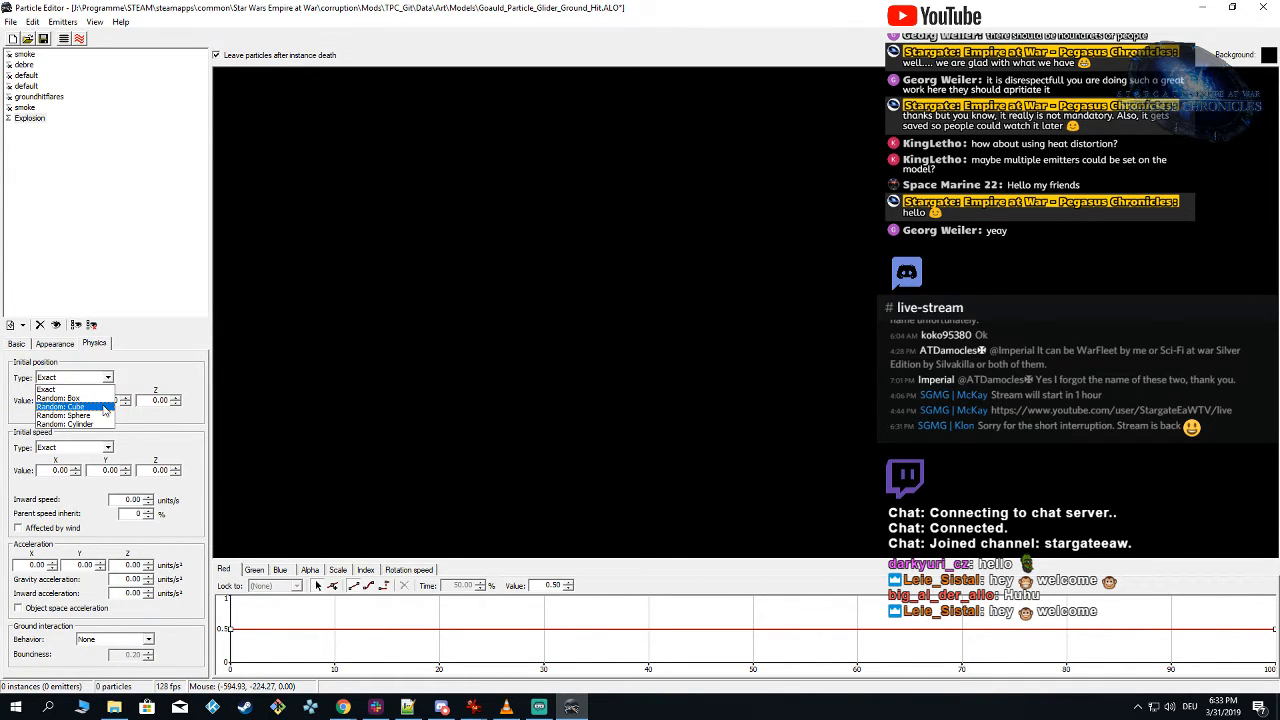
pyautogui.click(103, 409)
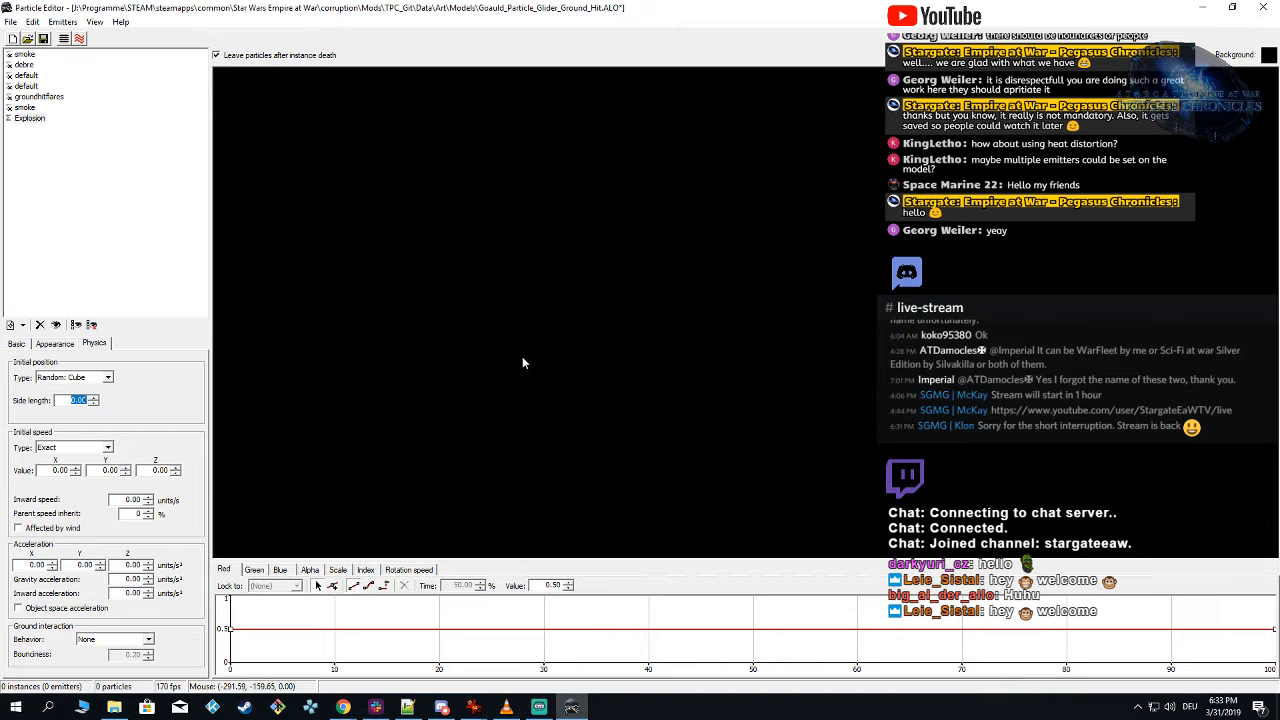
pyautogui.click(697, 352)
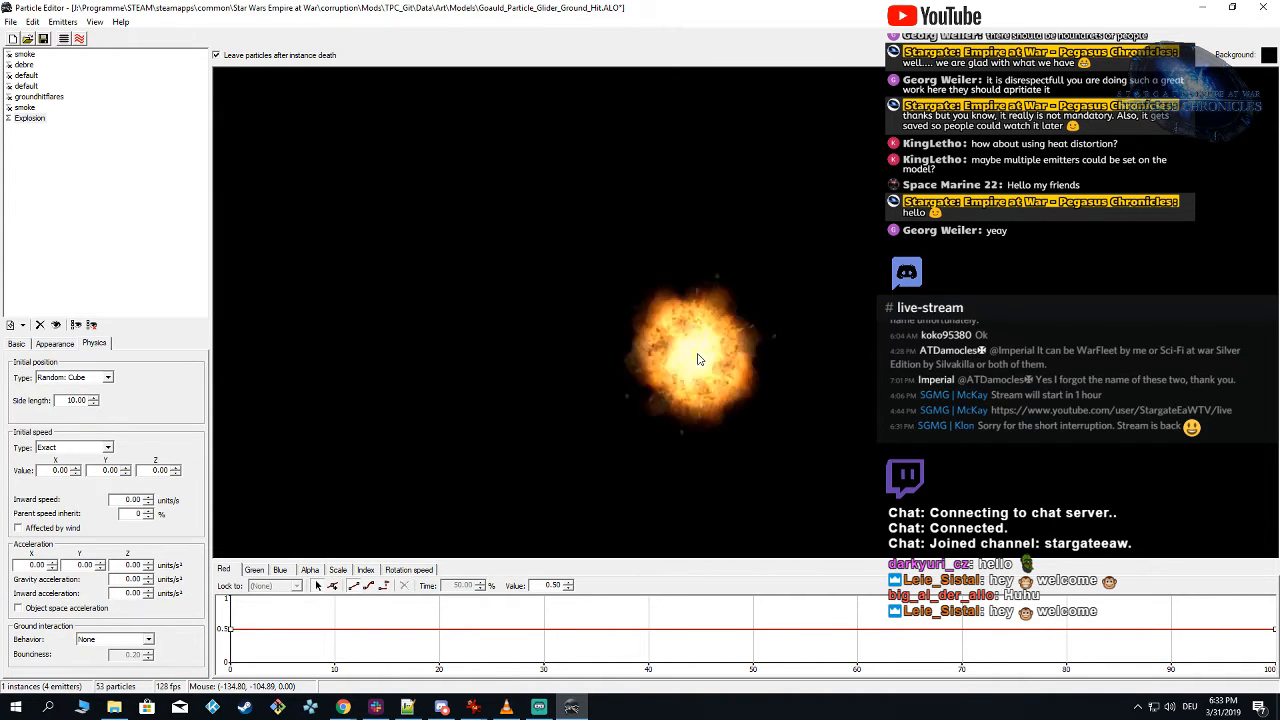
# Step: Increase the initial position cube's side length to 50 and spawn the effect repeatedly to judge the spread
pyautogui.moveTo(62, 401); pyautogui.dragTo(492, 396)
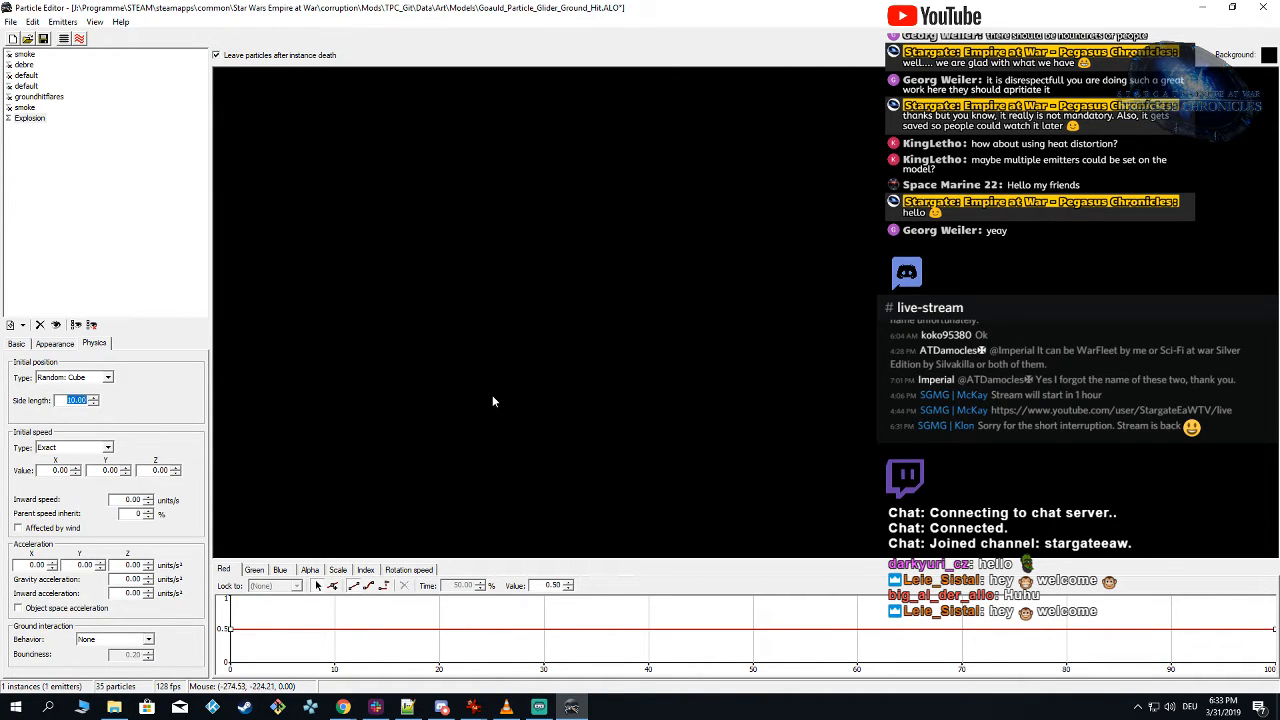
pyautogui.write('50')
pyautogui.click(553, 373)
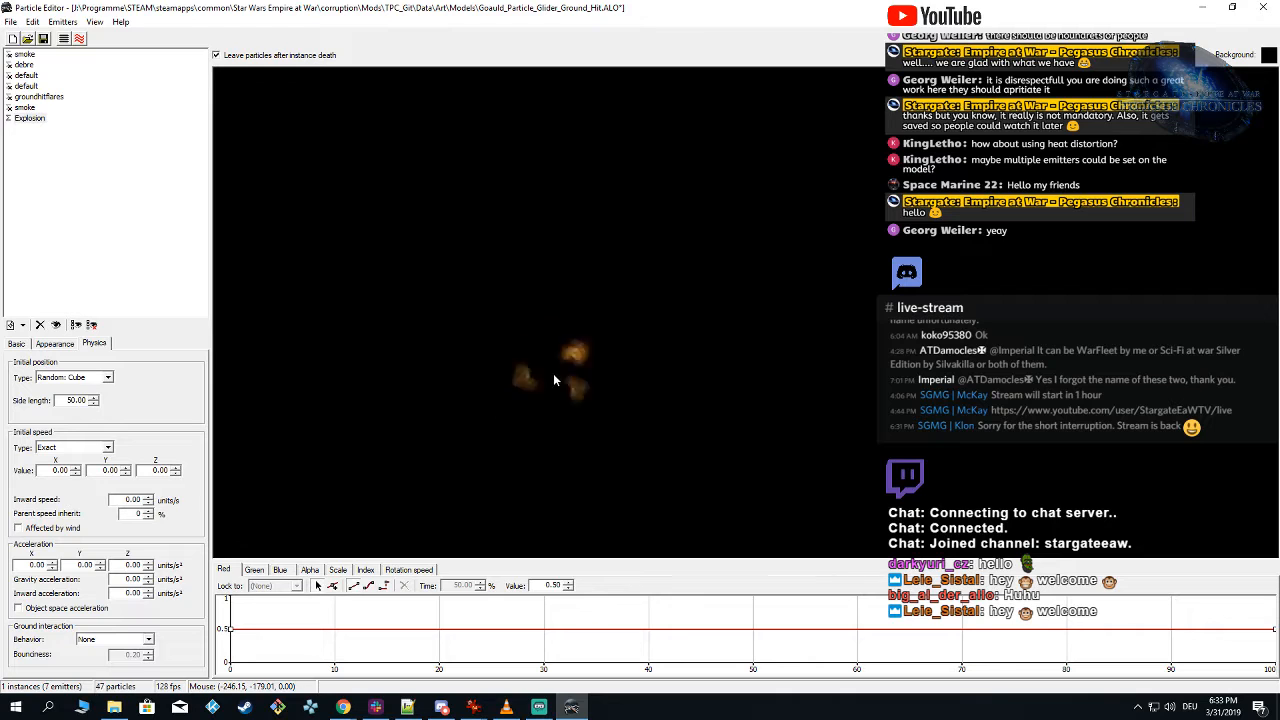
pyautogui.click(665, 346)
pyautogui.click(665, 346)
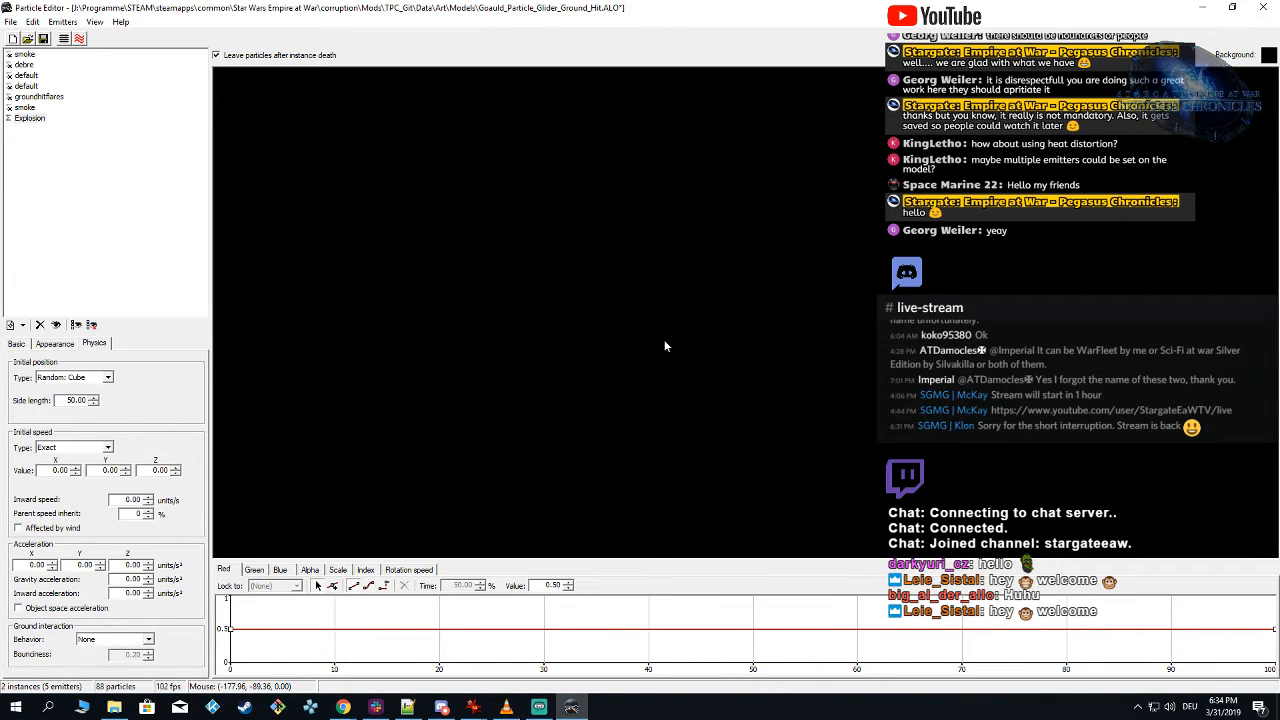
pyautogui.click(665, 346)
pyautogui.click(665, 346)
# Step: Check the Explosion's fixed random rotation settings and spawn the effect several times to examine the particles' rotation
pyautogui.click(55, 344)
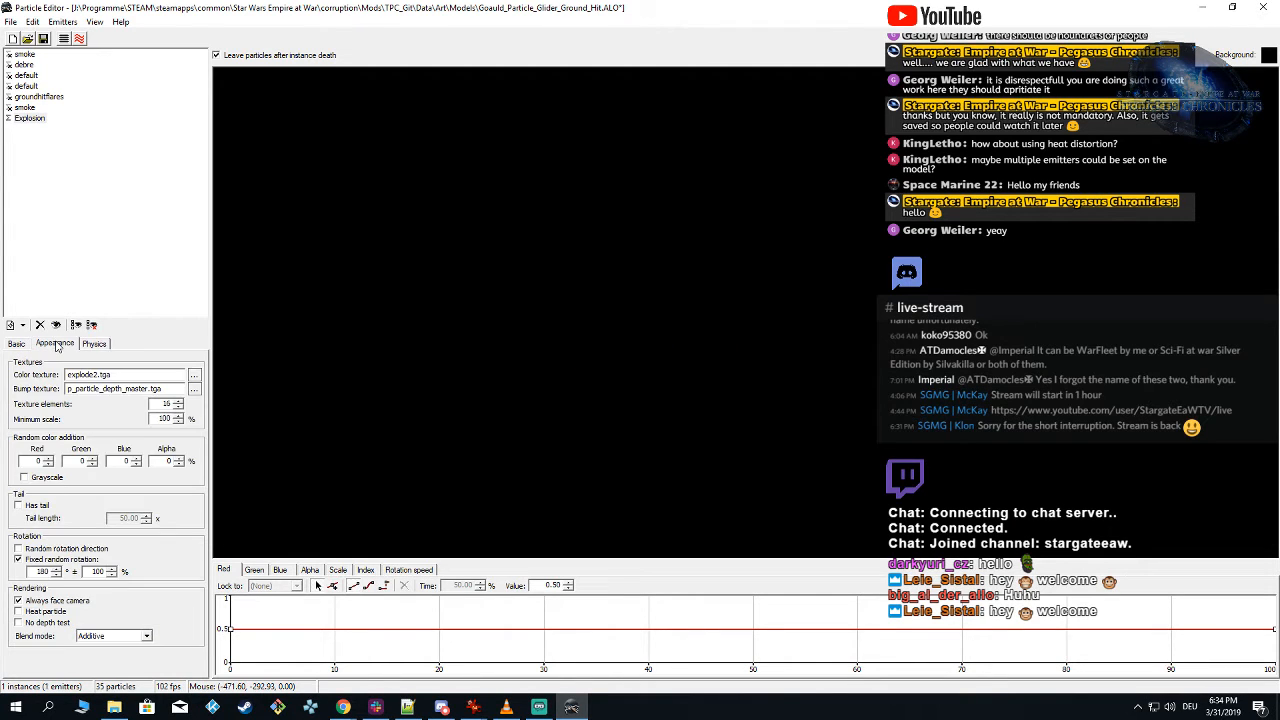
pyautogui.click(103, 560)
pyautogui.doubleClick(58, 573)
pyautogui.click(683, 324)
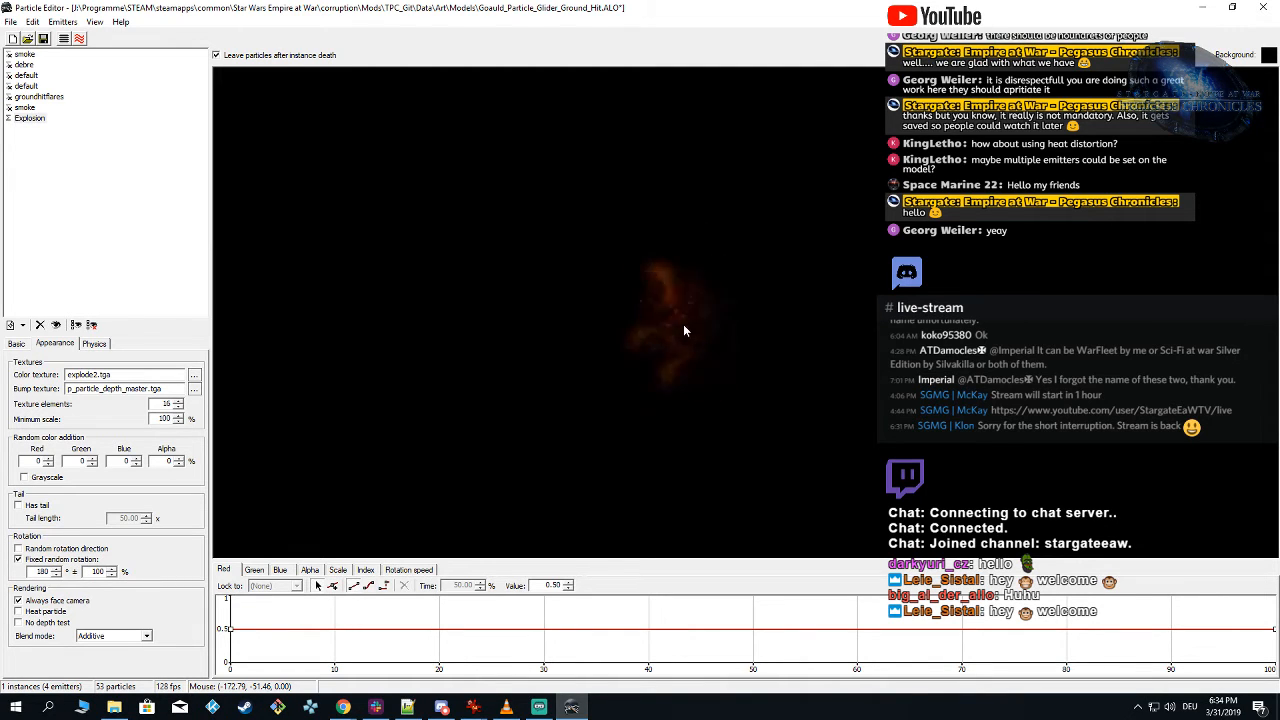
pyautogui.click(653, 372)
pyautogui.click(653, 372)
pyautogui.click(667, 346)
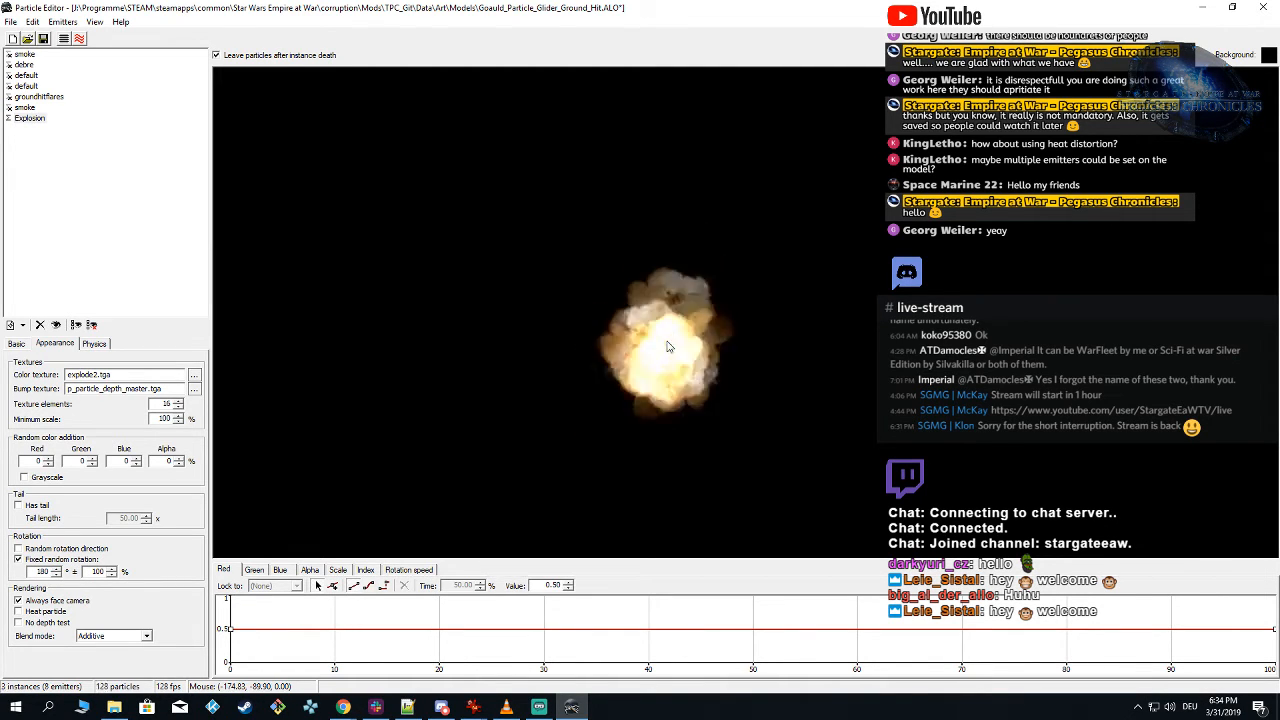
# Step: Set the Explosion's minimum scale to 50% and spawn the effect to check the size variation
pyautogui.doubleClick(151, 419)
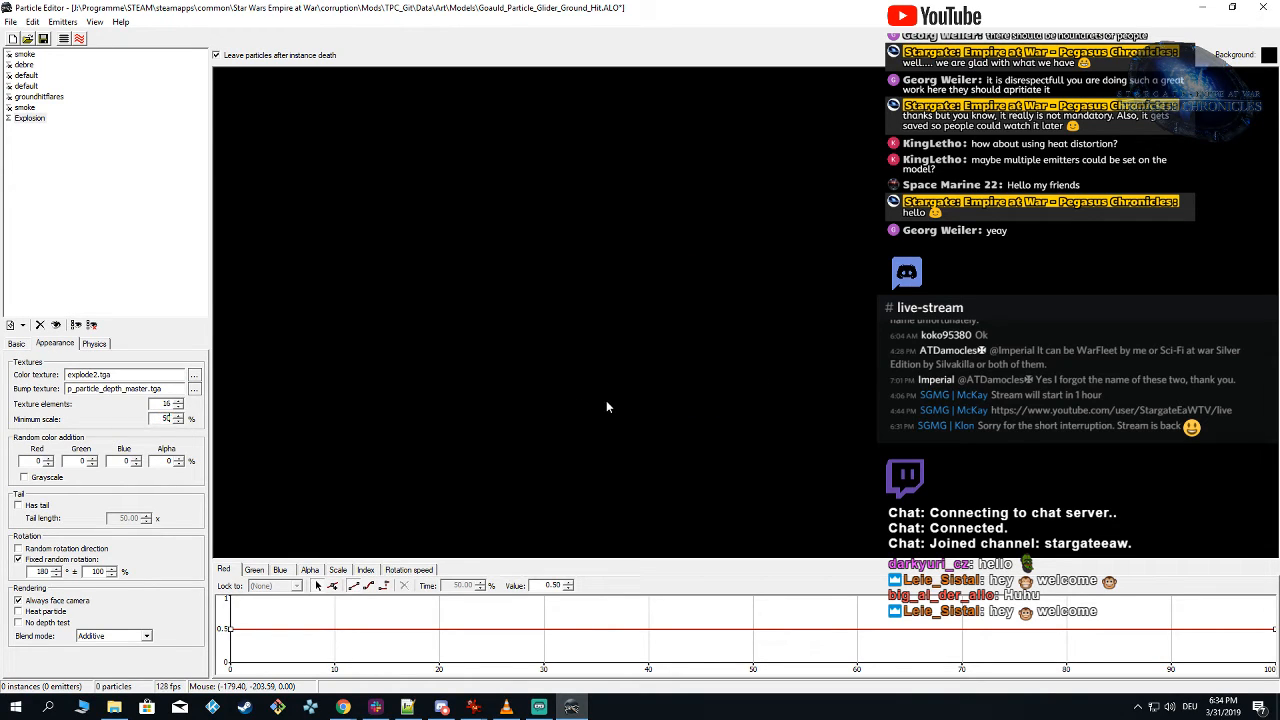
pyautogui.press('shift')
pyautogui.press('shift')
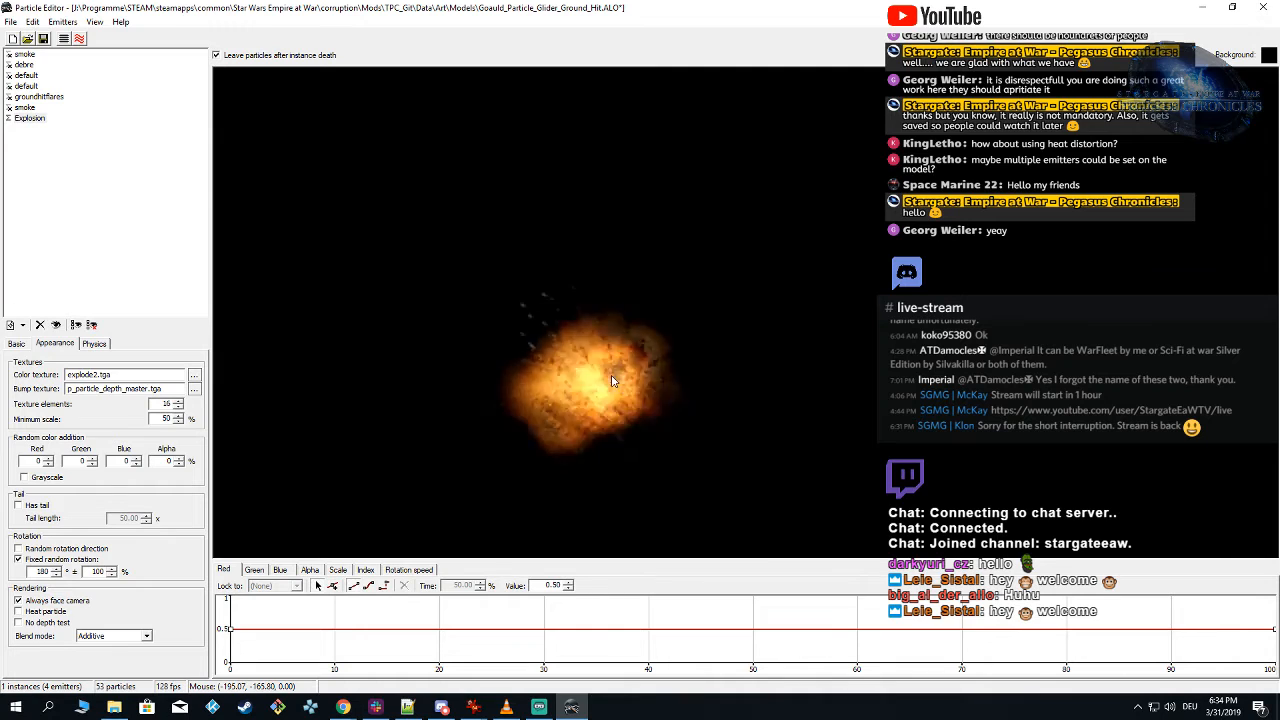
pyautogui.press('shift')
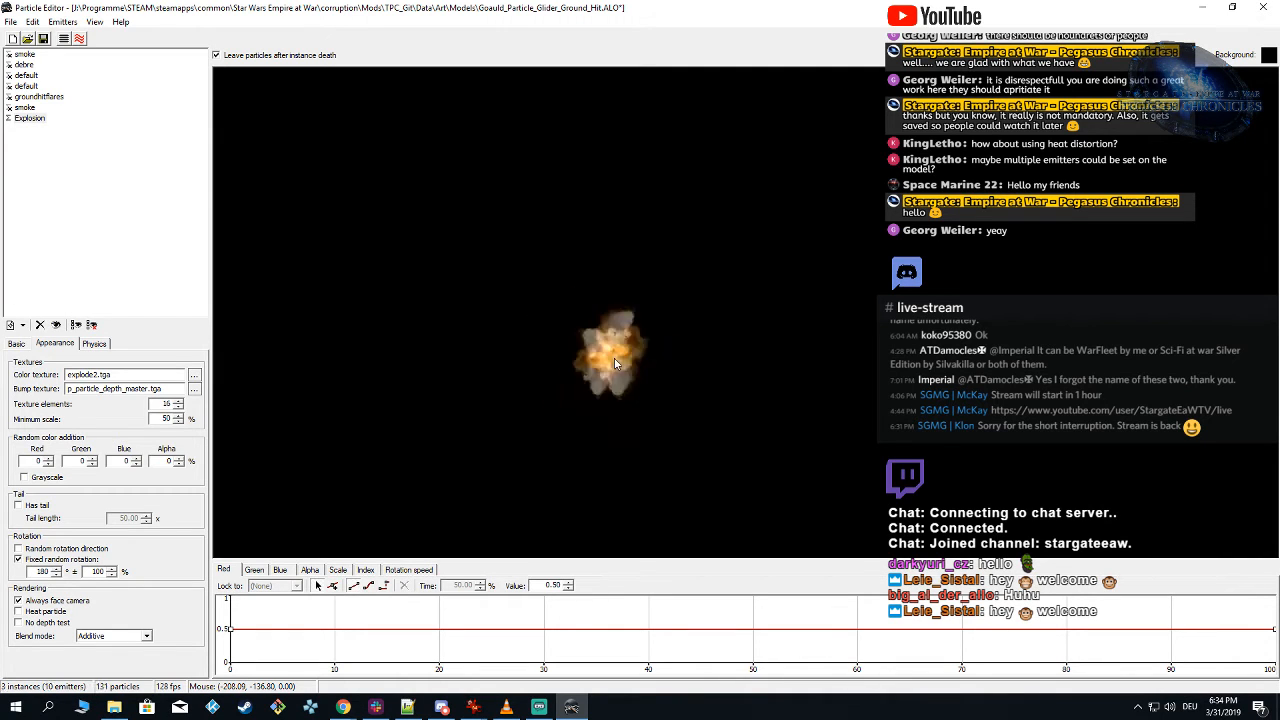
# Step: Set the Explosion's minimum lifetime to 80% and spawn the effect several times to check the fade-out variation
pyautogui.press('shift')
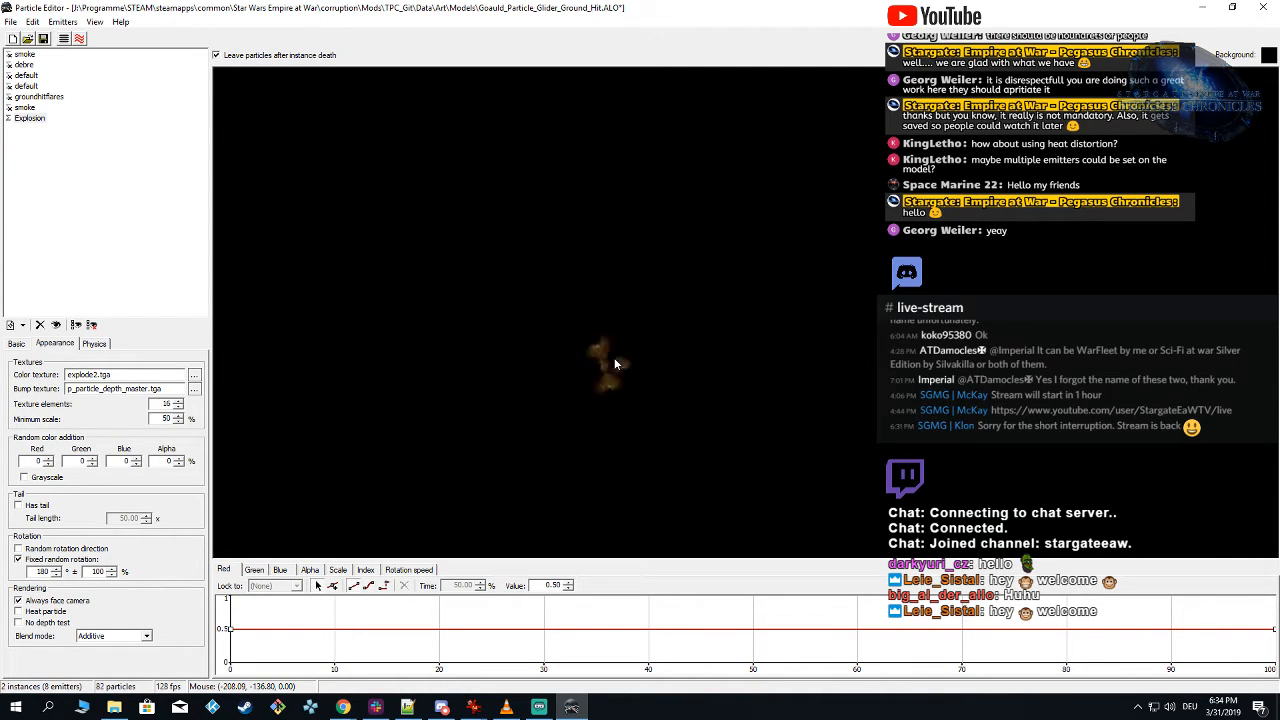
pyautogui.press('shift')
pyautogui.click(18, 345)
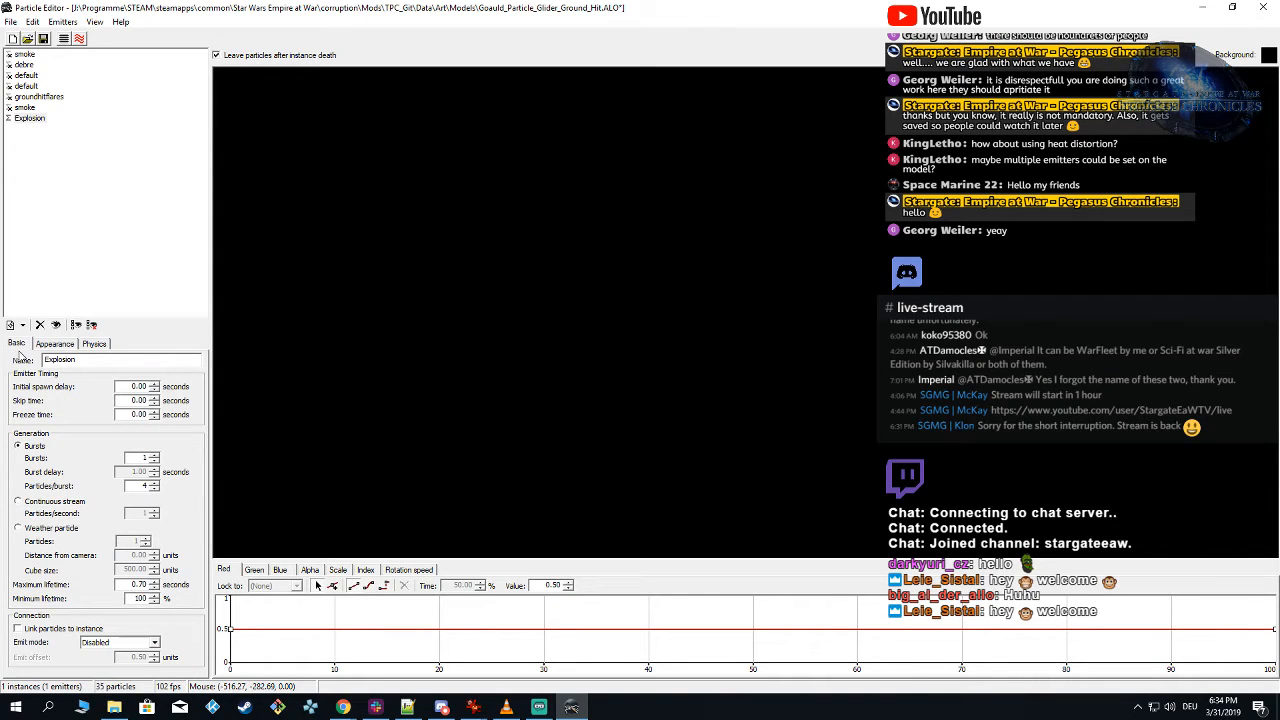
pyautogui.doubleClick(140, 598)
pyautogui.write('80')
pyautogui.click(646, 316)
pyautogui.click(634, 363)
pyautogui.click(635, 364)
pyautogui.click(635, 364)
pyautogui.click(635, 364)
# Step: Show all emitters, display the ground plane and spawn the complete effect on it at a low camera angle
pyautogui.click(12, 117)
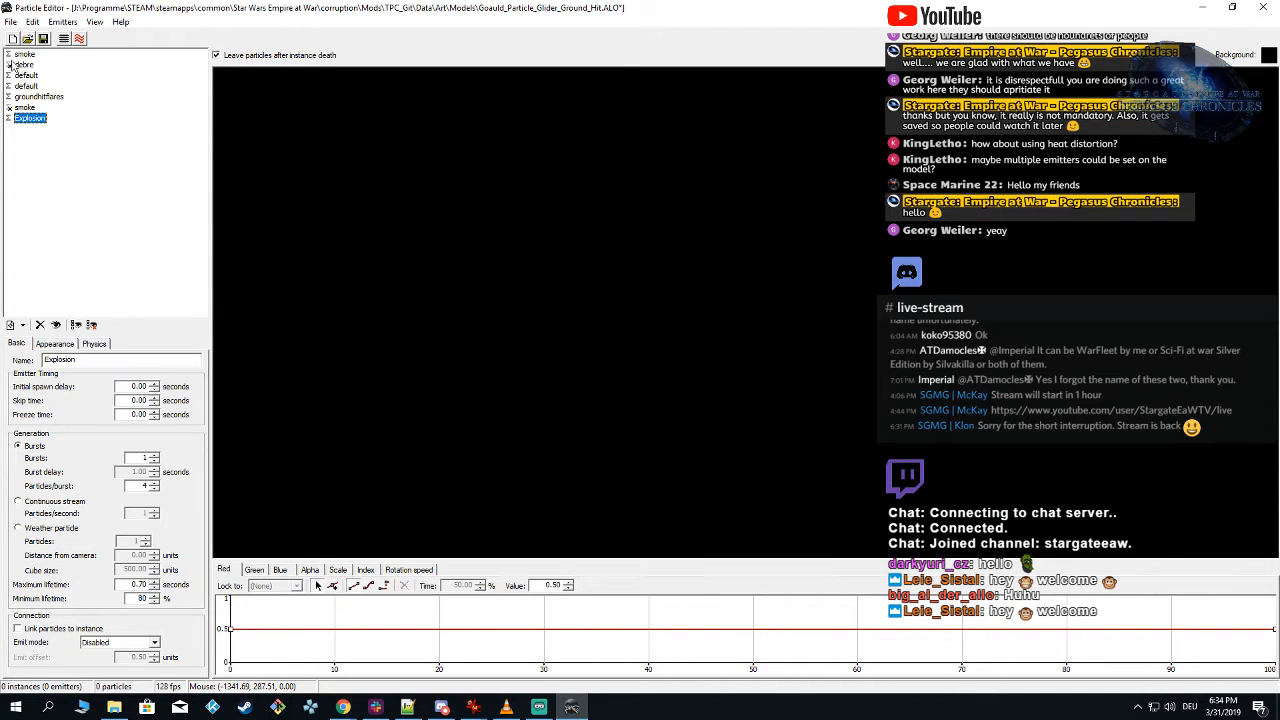
pyautogui.click(66, 41)
pyautogui.moveTo(700, 420); pyautogui.dragTo(732, 294, button='right')
pyautogui.press('shift')
pyautogui.press('shift')
pyautogui.press('shift')
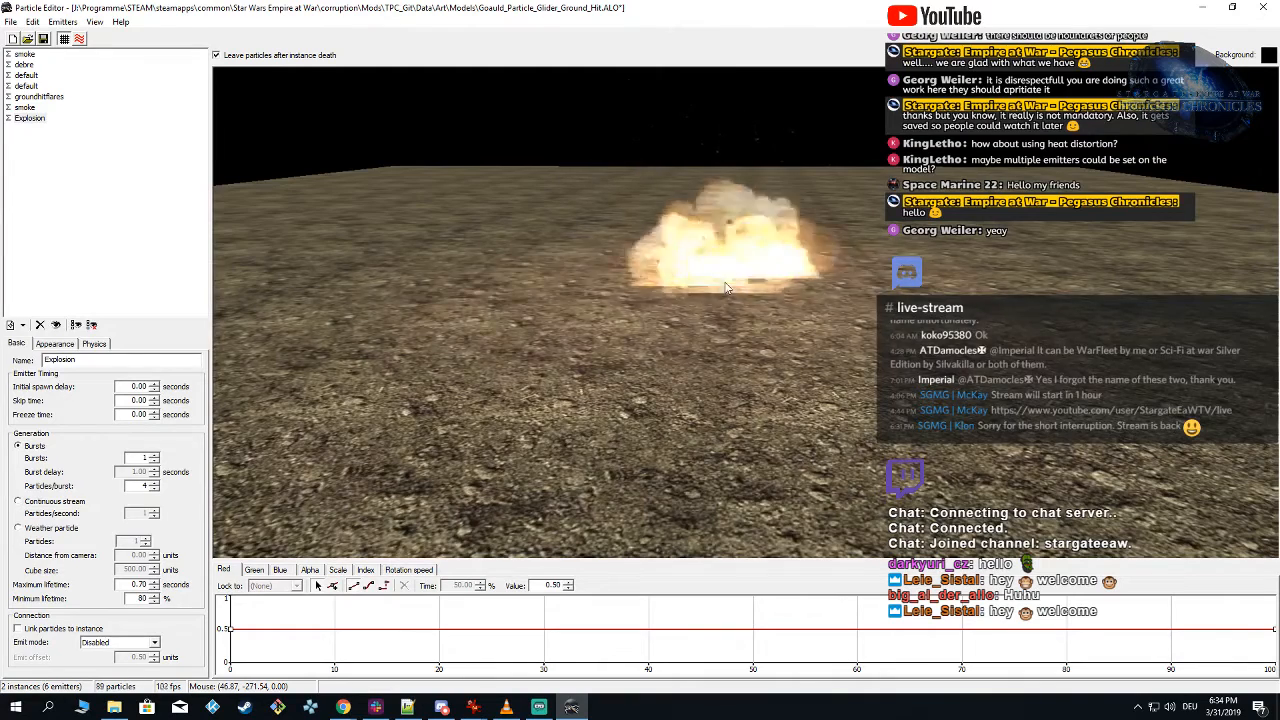
pyautogui.press('shift')
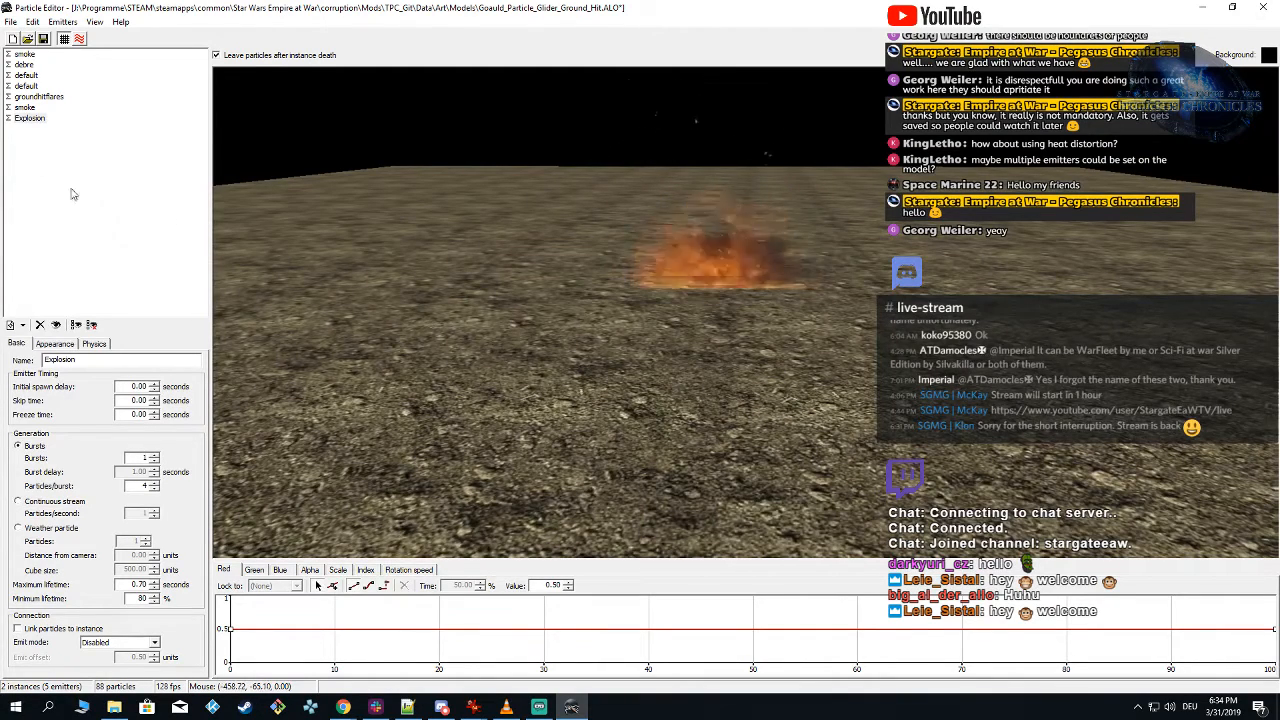
# Step: Hide every emitter except the second smoke emitter and spawn the effect to examine that smoke alone
pyautogui.click(28, 118)
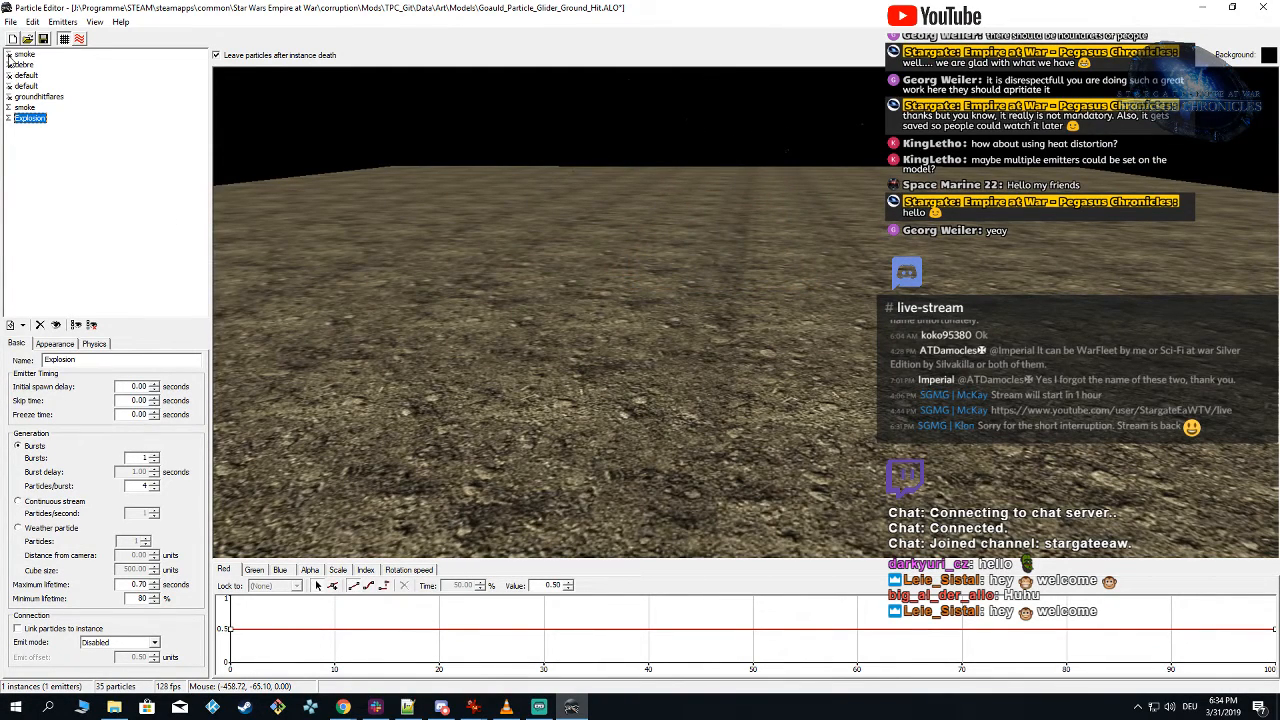
pyautogui.click(10, 118)
pyautogui.click(779, 304)
pyautogui.press('shift')
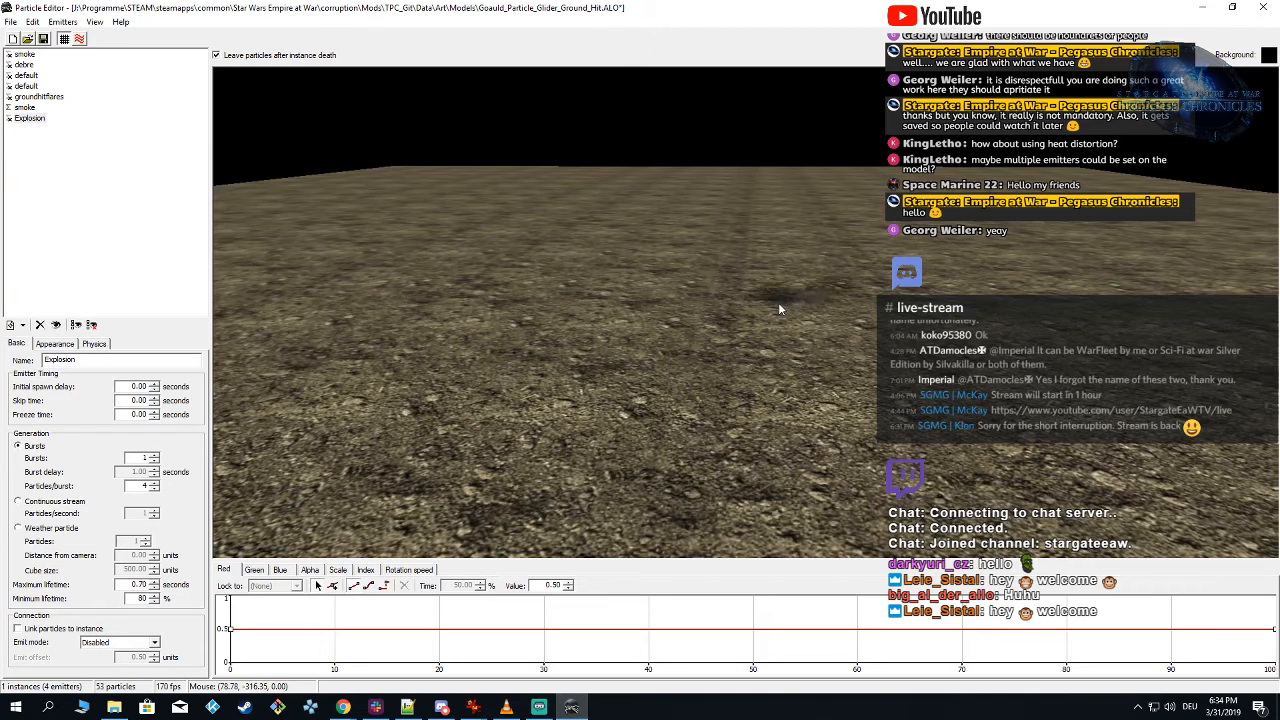
pyautogui.click(729, 258)
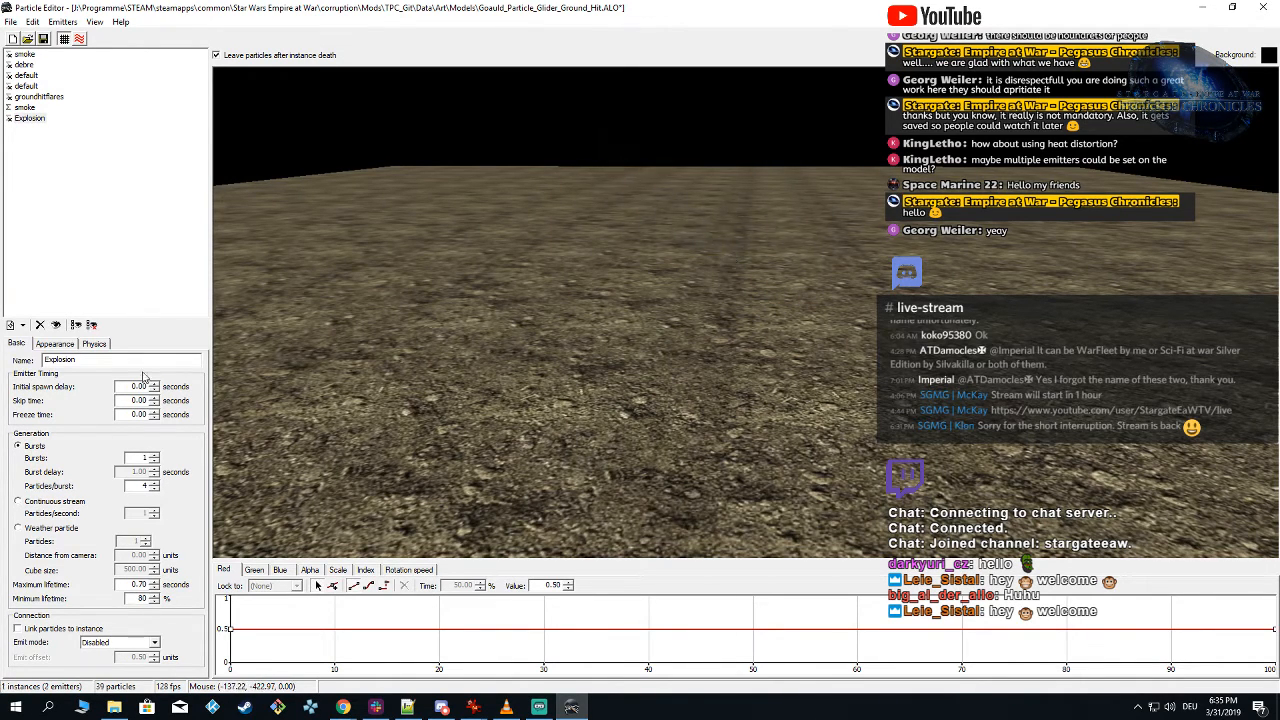
# Step: Turn off fixed random rotation for the Explosion emitter and spawn the effect
pyautogui.click(56, 344)
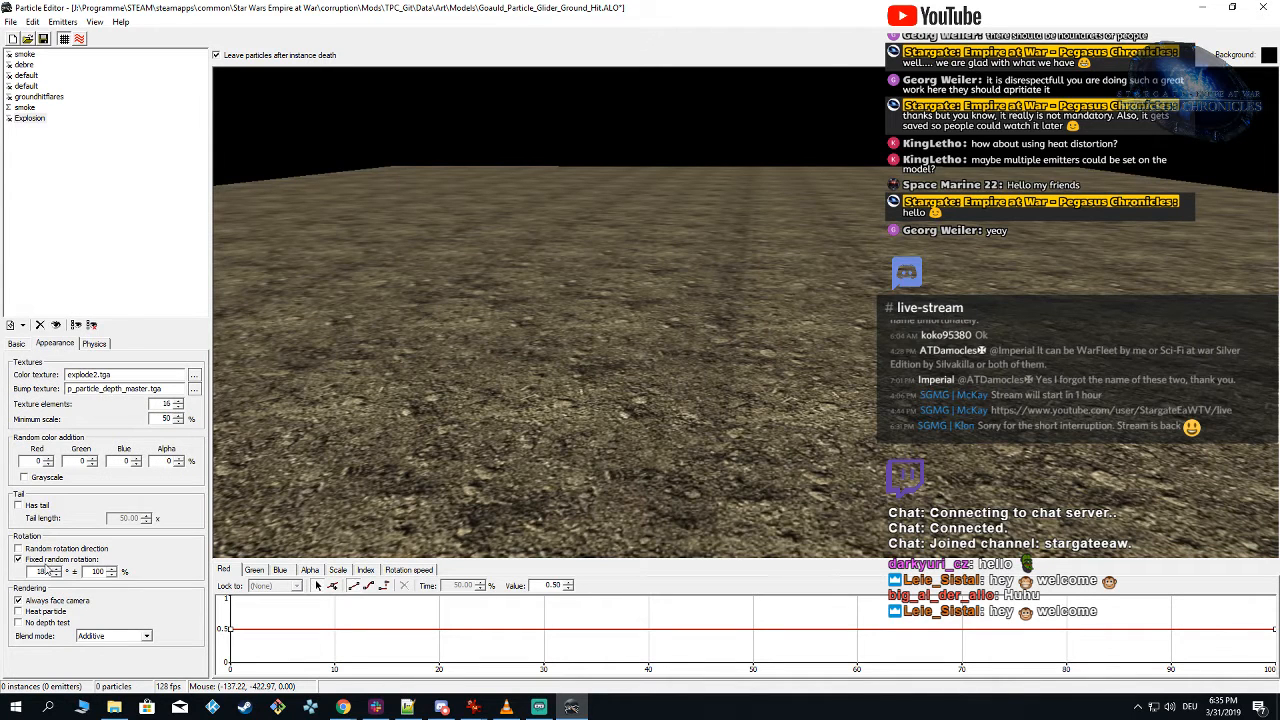
pyautogui.click(18, 560)
pyautogui.click(717, 284)
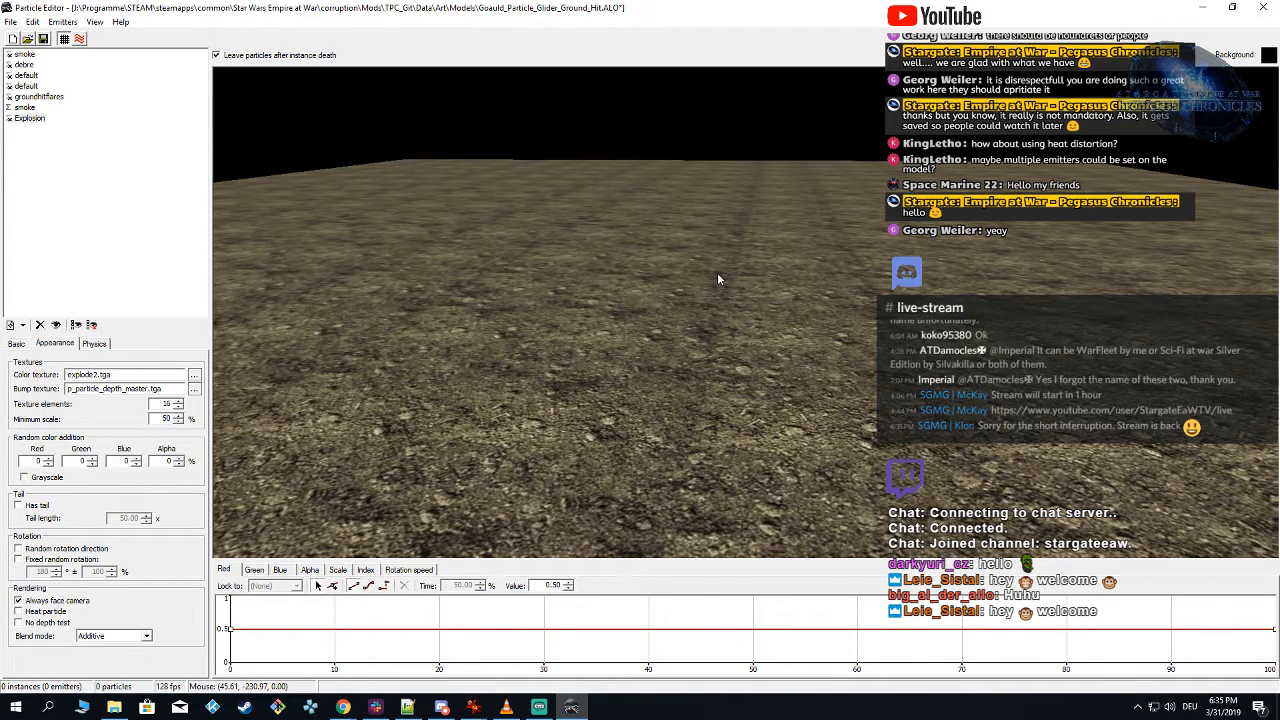
pyautogui.click(717, 272)
# Step: Turn off fixed random rotation for the second smoke emitter and spawn the effect
pyautogui.click(28, 108)
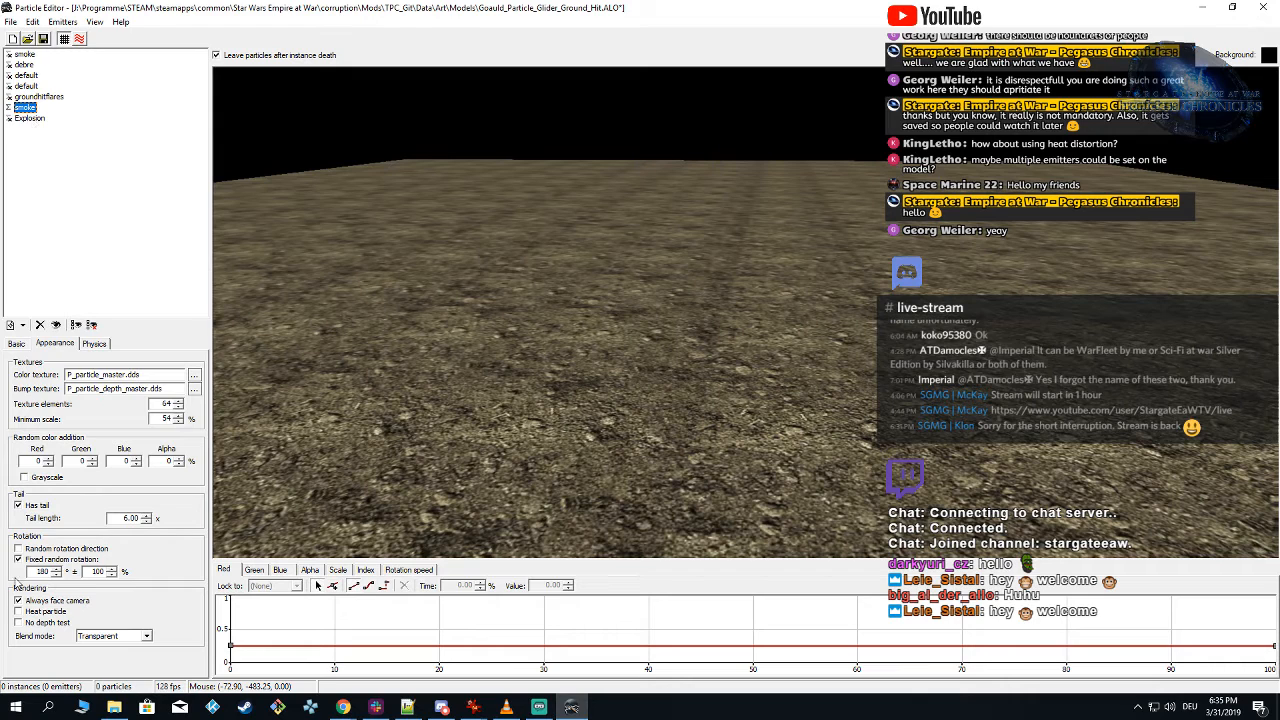
pyautogui.click(17, 559)
pyautogui.click(695, 373)
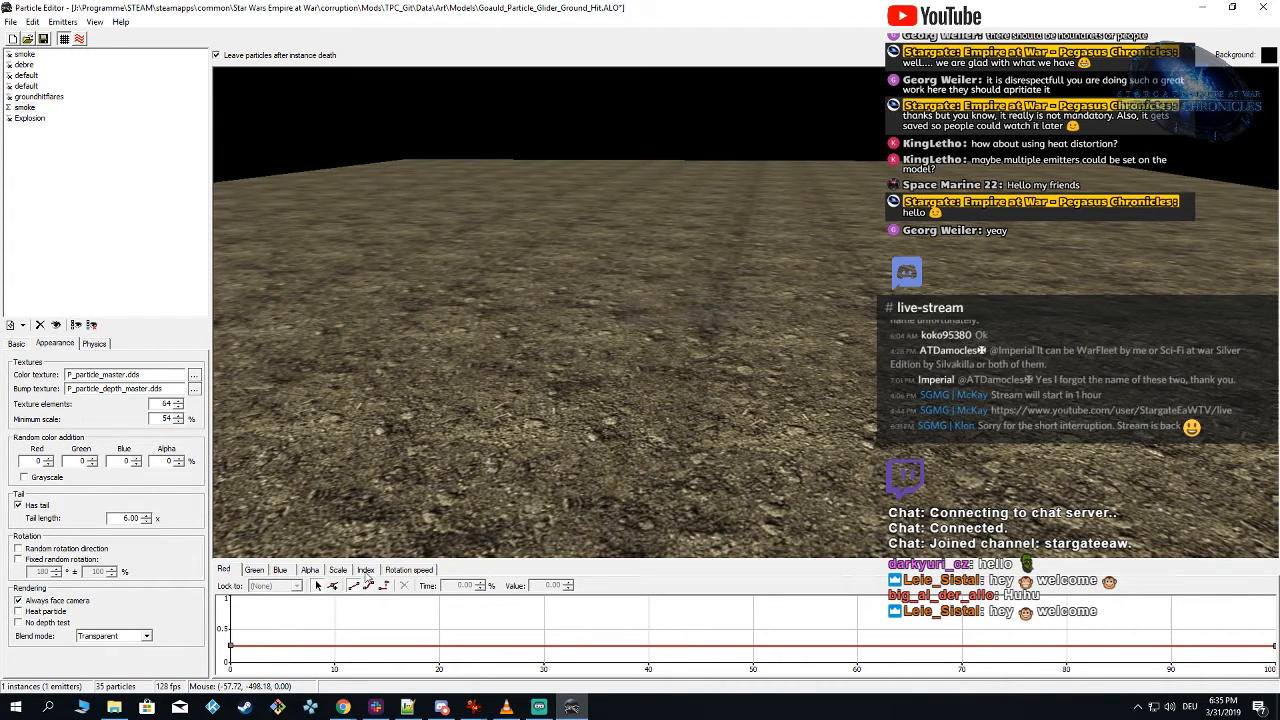
# Step: Set the second smoke emitter's rotation speed at the start of its curve to 0 and spawn the effect repeatedly
pyautogui.click(408, 569)
pyautogui.click(232, 598)
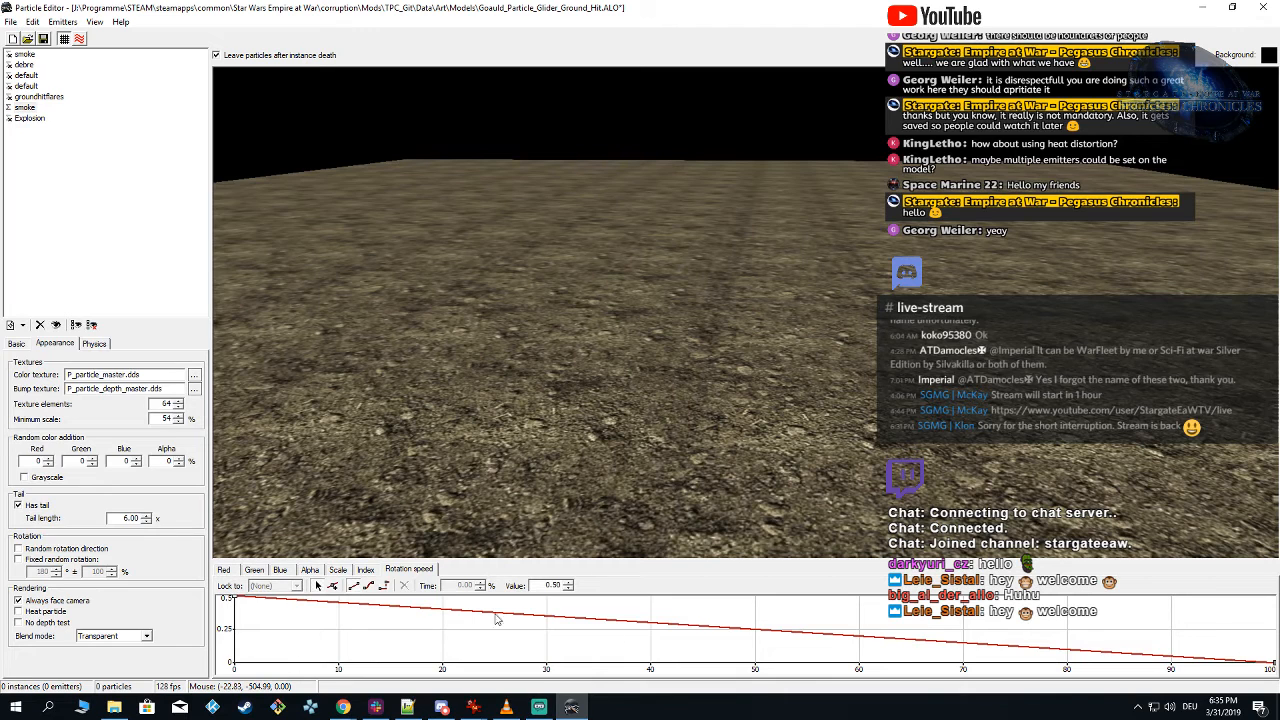
pyautogui.write('0')
pyautogui.press('Return')
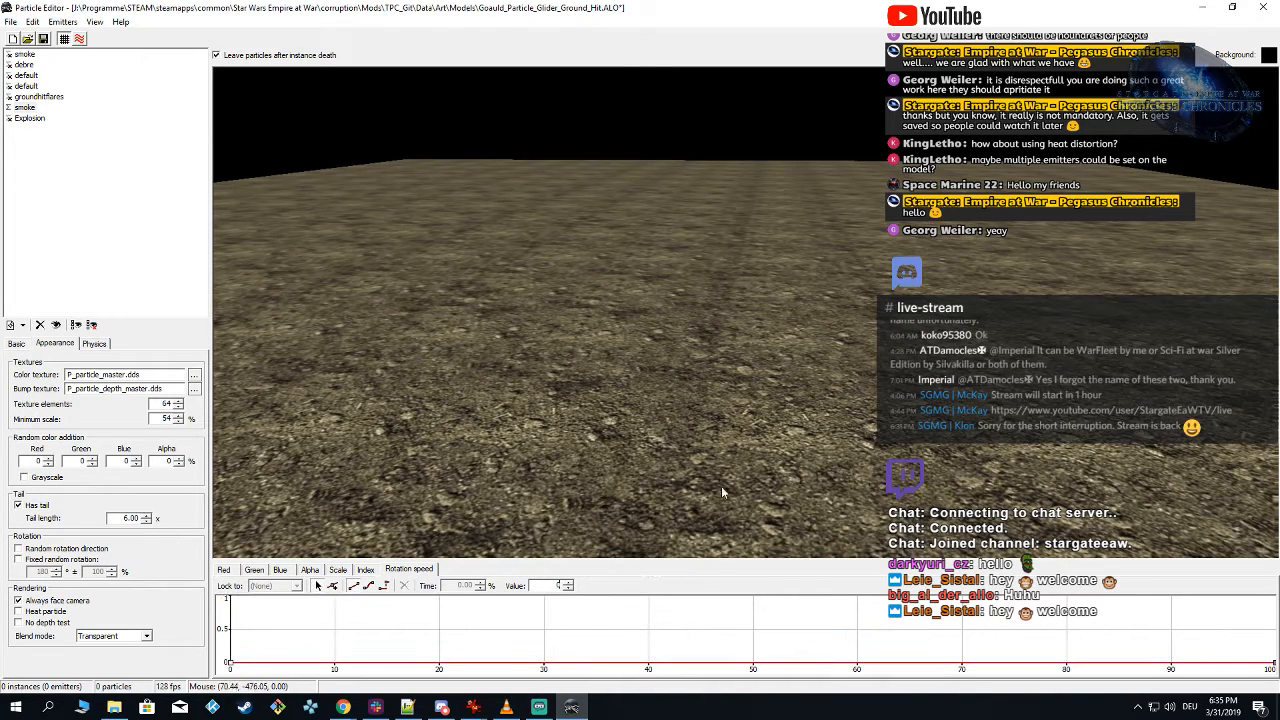
pyautogui.click(730, 315)
pyautogui.click(718, 315)
pyautogui.click(691, 287)
pyautogui.click(688, 257)
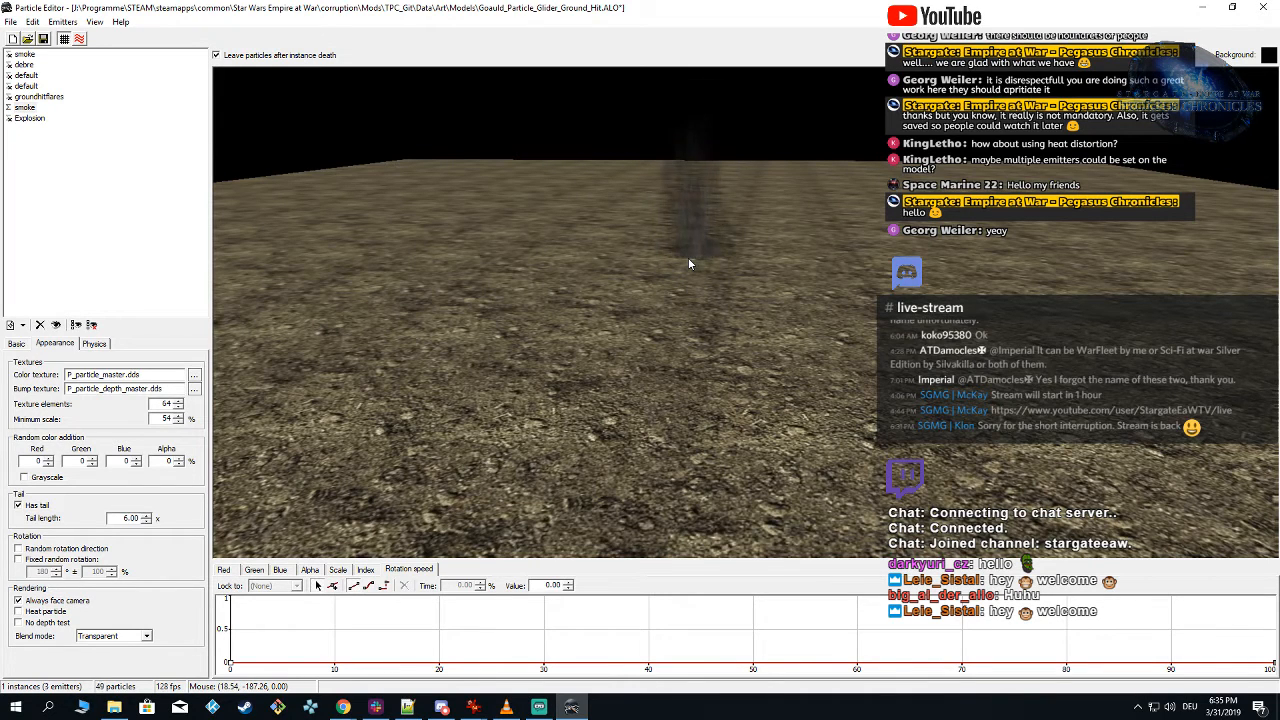
# Step: Turn fixed random rotation back on for the second smoke emitter and spawn the effect to compare the smoke
pyautogui.click(18, 560)
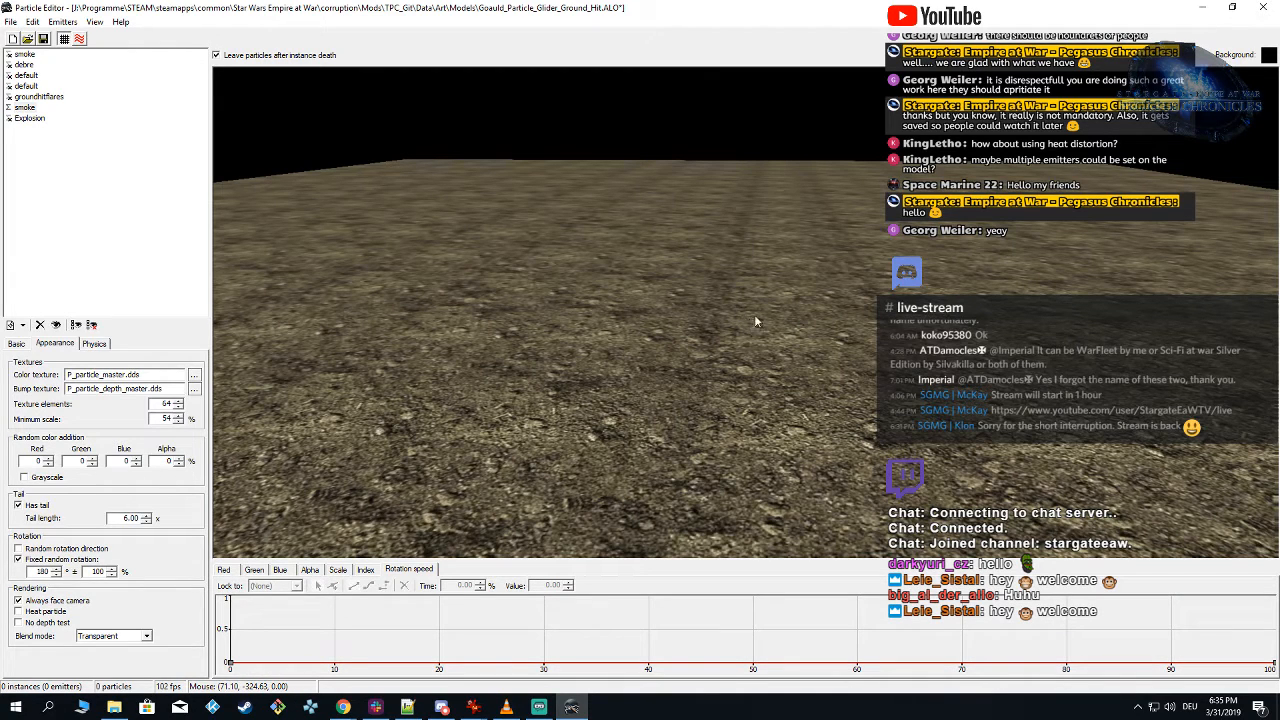
pyautogui.click(776, 268)
pyautogui.moveTo(770, 268); pyautogui.dragTo(766, 275, button='right')
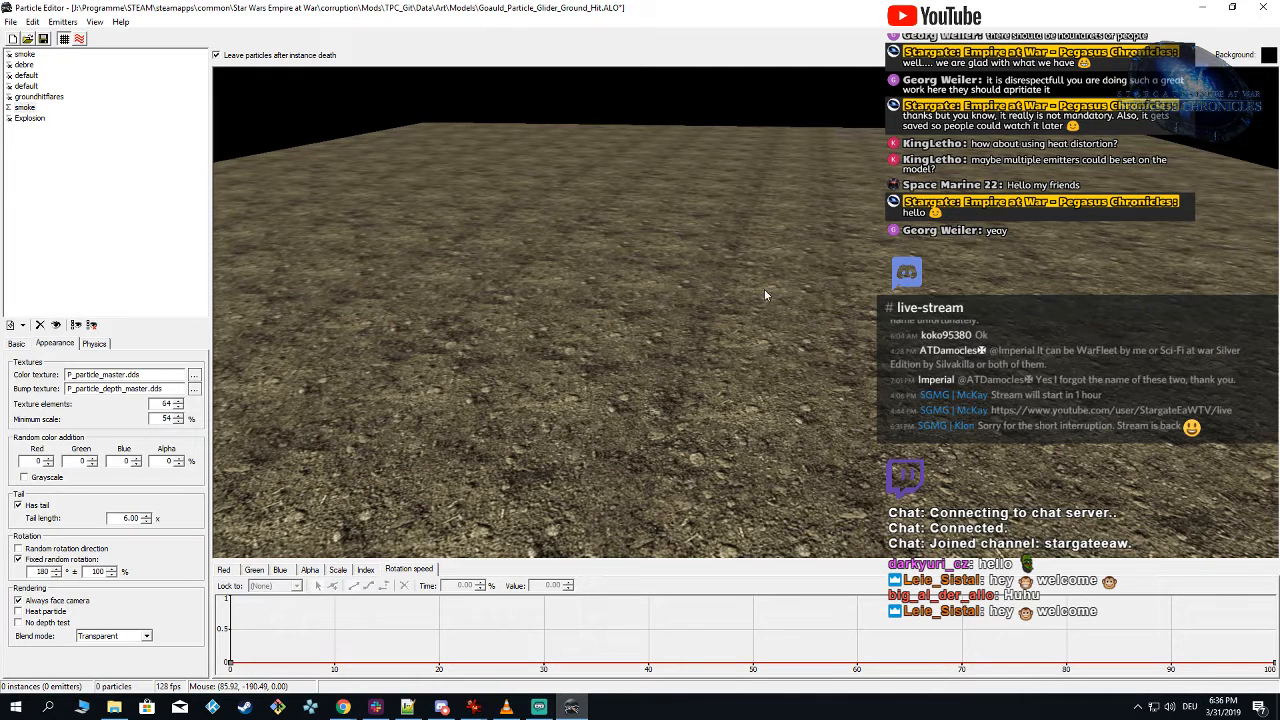
pyautogui.click(24, 107)
pyautogui.moveTo(652, 309); pyautogui.dragTo(731, 293, button='right')
pyautogui.click(731, 293)
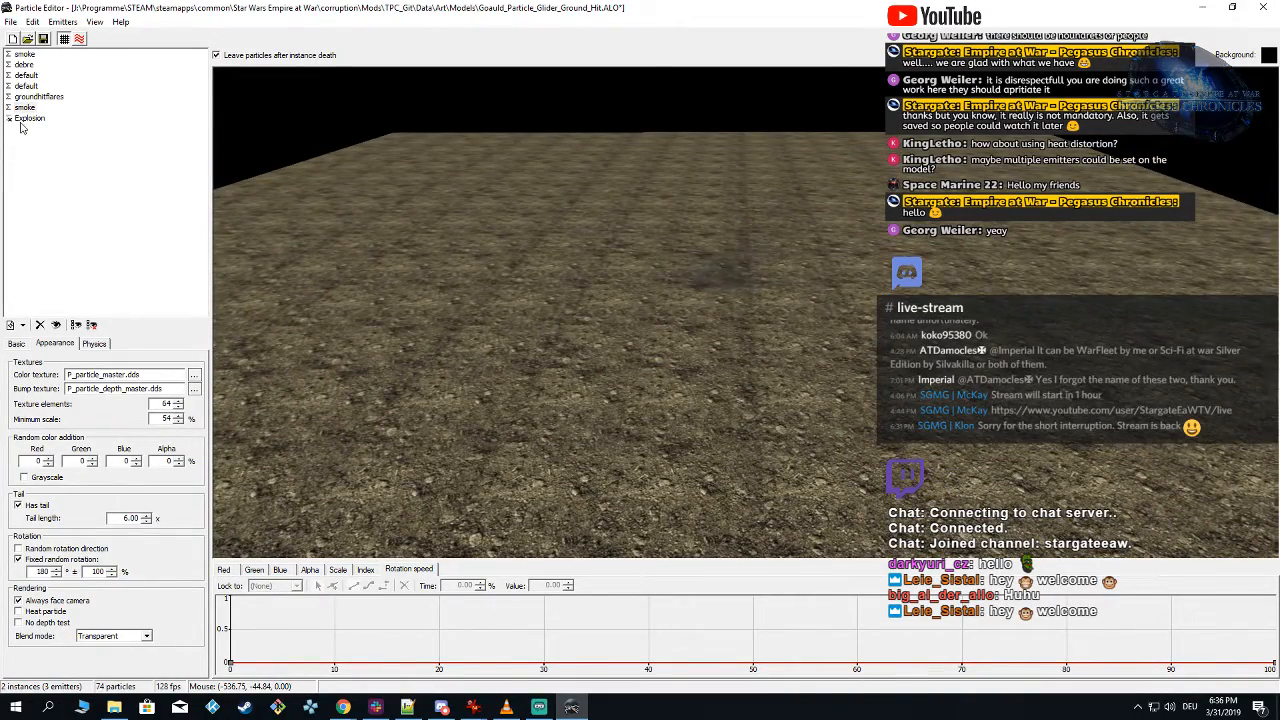
# Step: Show all emitters again and spawn the full effect repeatedly to judge how explosion and smoke combine
pyautogui.click(24, 107)
pyautogui.click(725, 289)
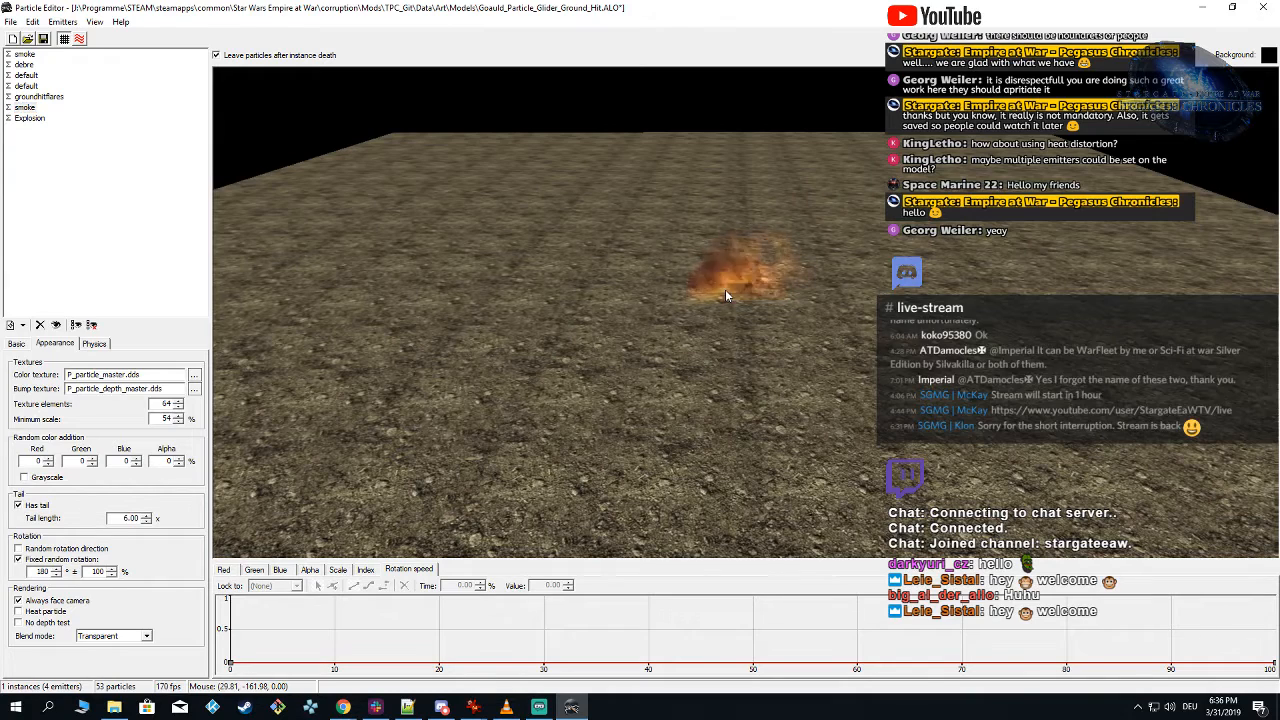
pyautogui.click(726, 295)
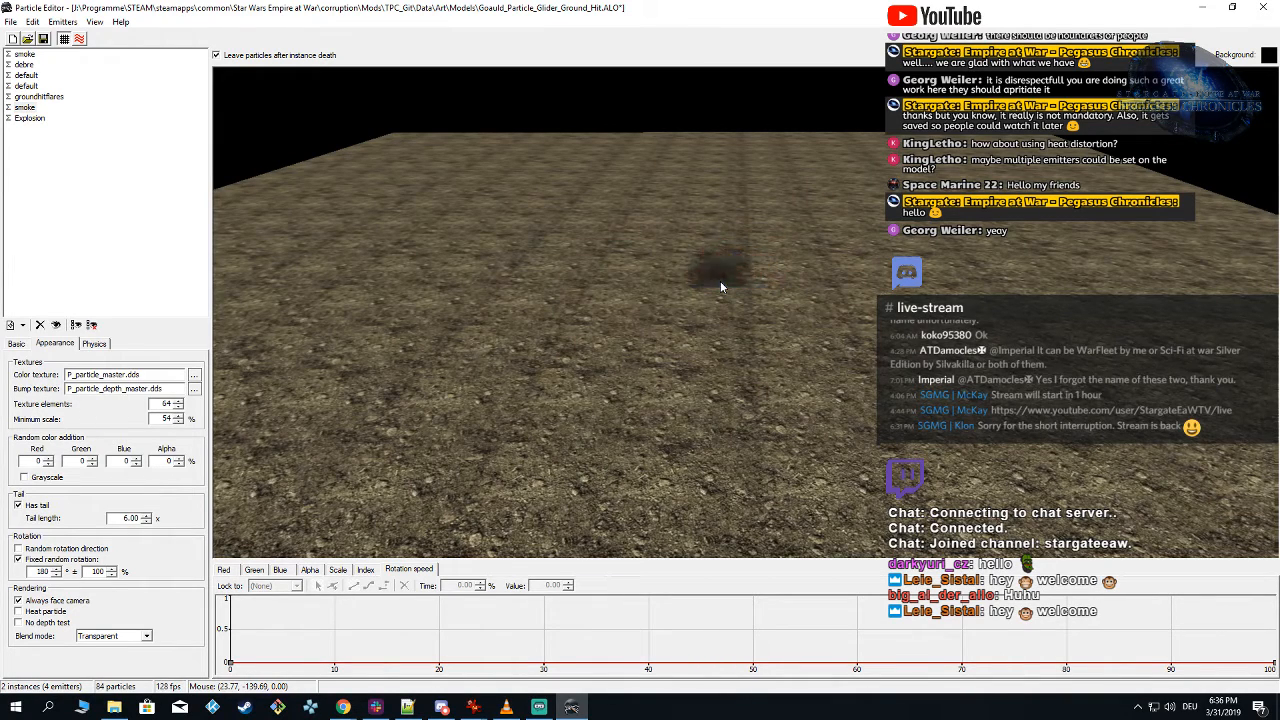
pyautogui.click(716, 276)
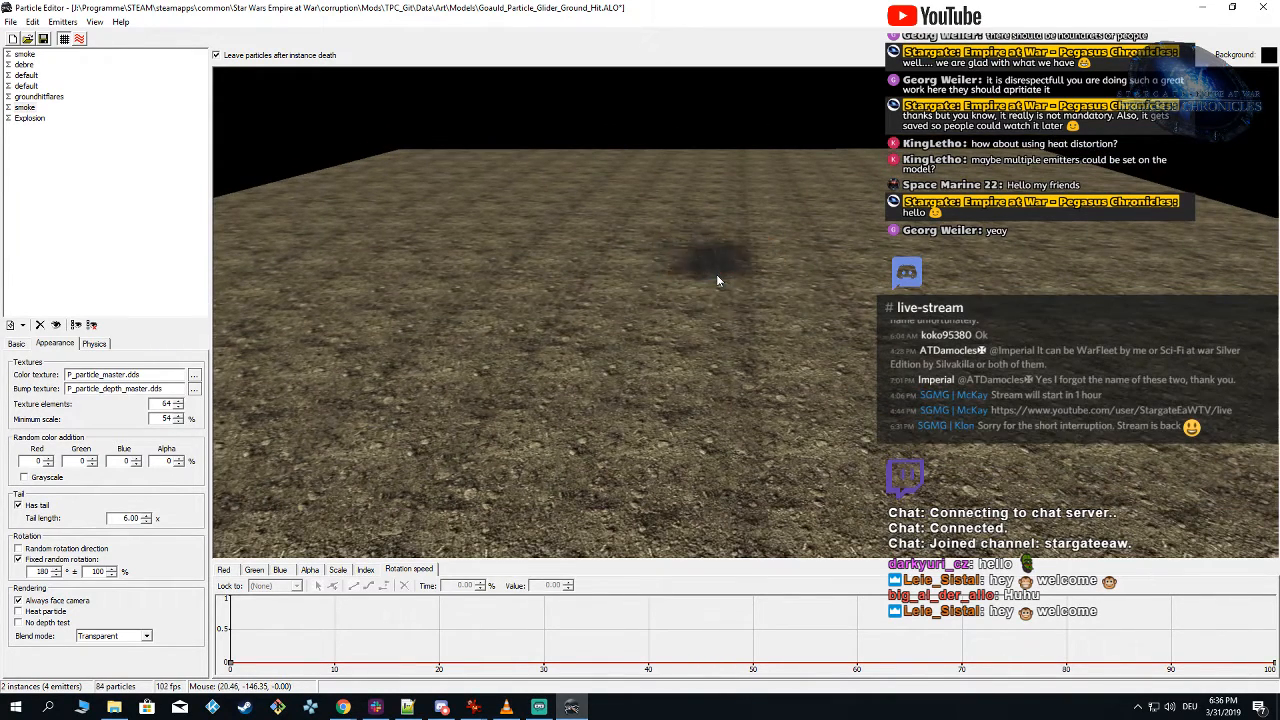
pyautogui.click(716, 278)
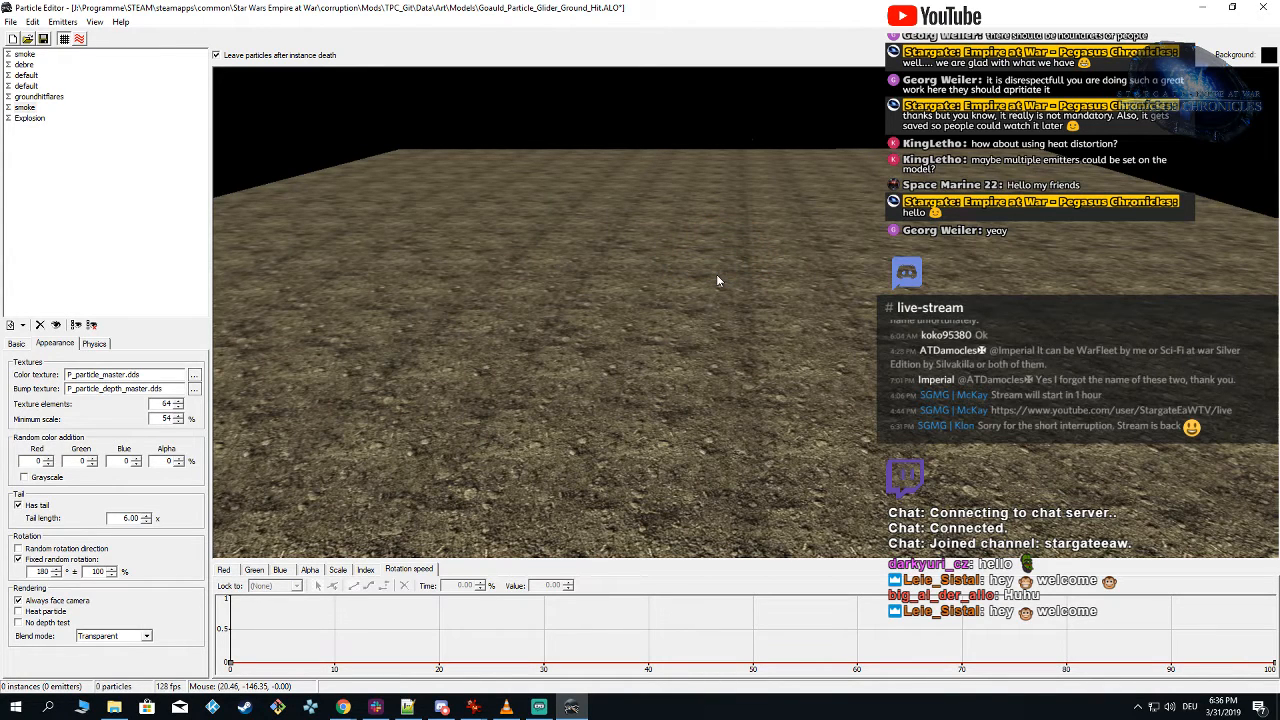
pyautogui.click(716, 279)
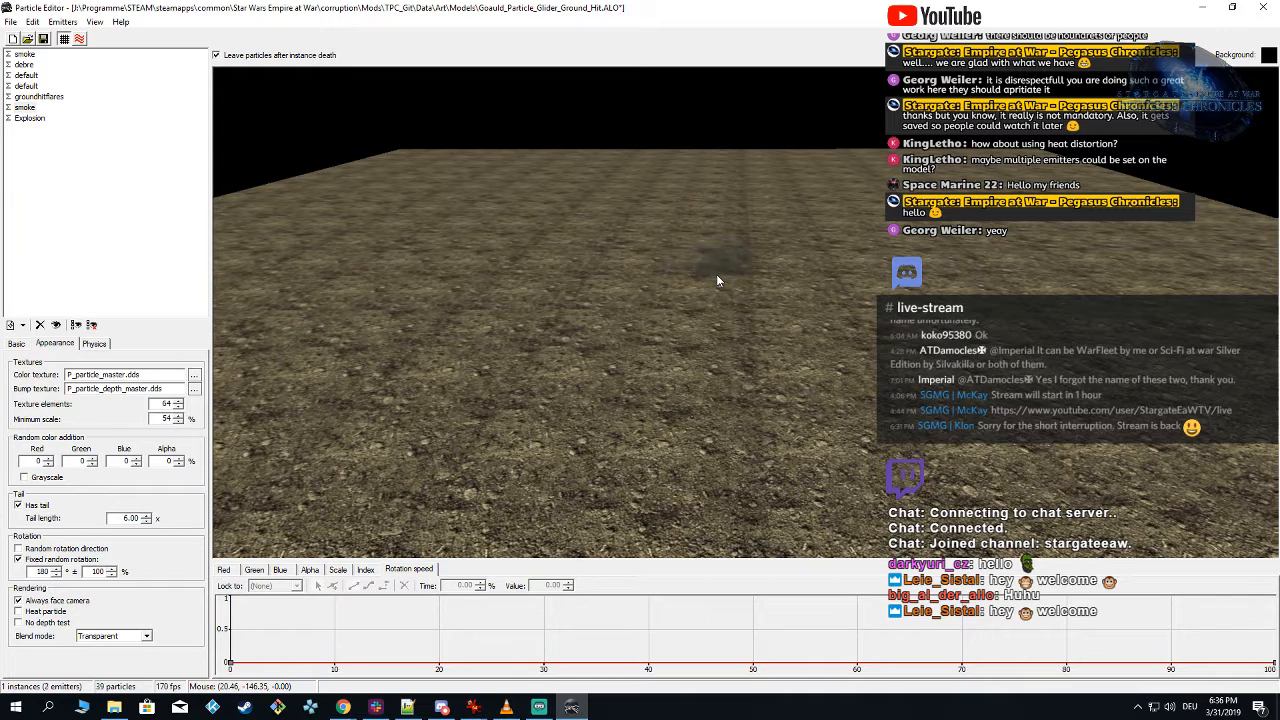
pyautogui.click(716, 279)
pyautogui.click(716, 279)
pyautogui.click(716, 279)
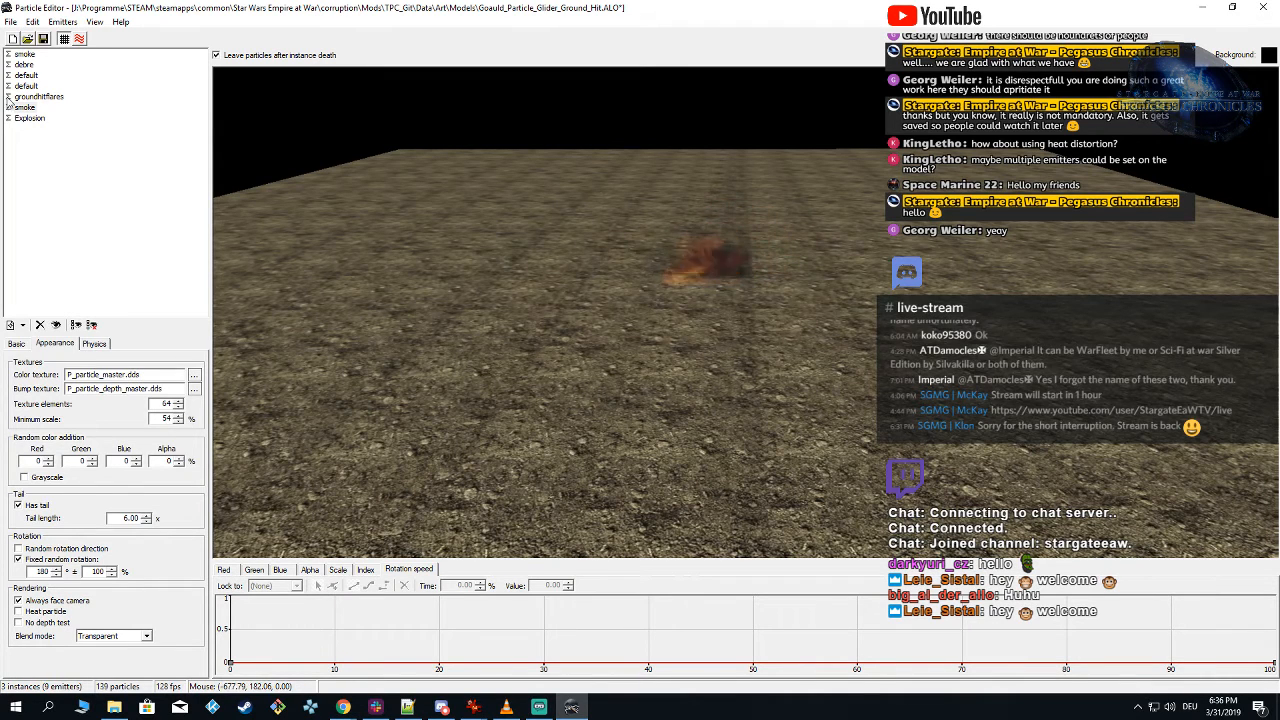
# Step: Isolate the first smoke emitter, spawn it and examine its appearance and basic timing settings
pyautogui.click(24, 107)
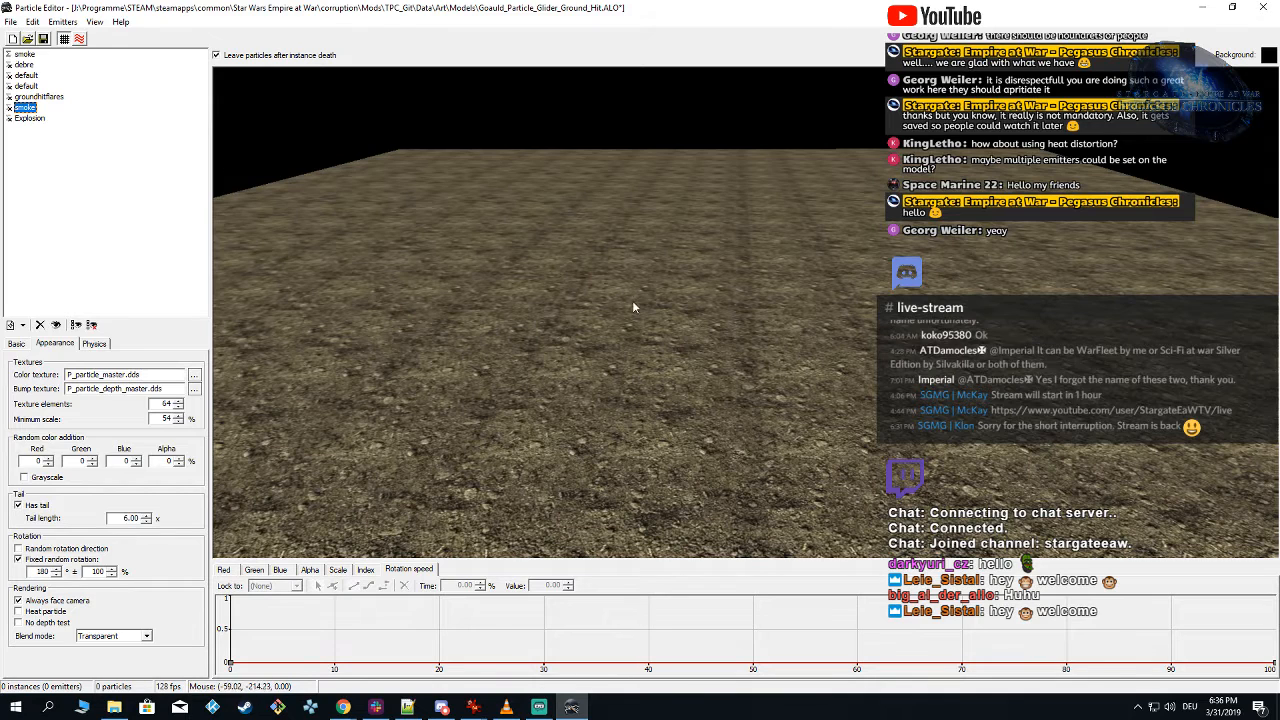
pyautogui.click(738, 298)
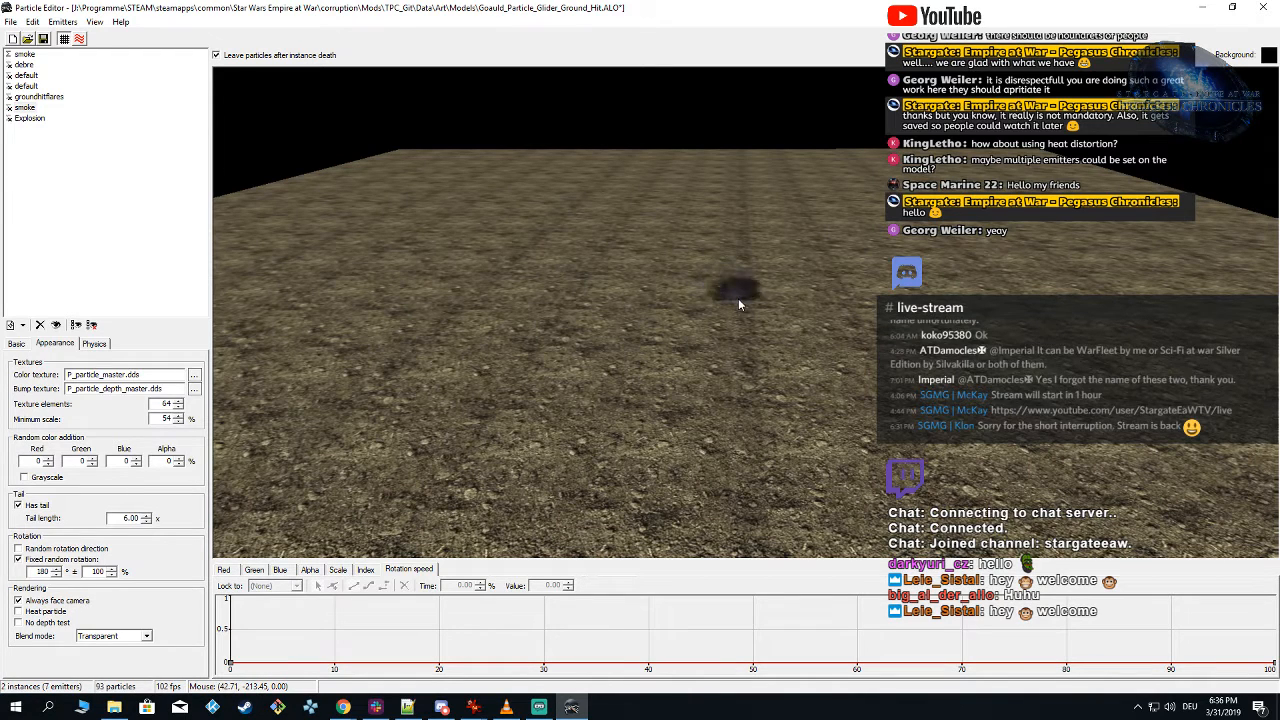
pyautogui.click(25, 54)
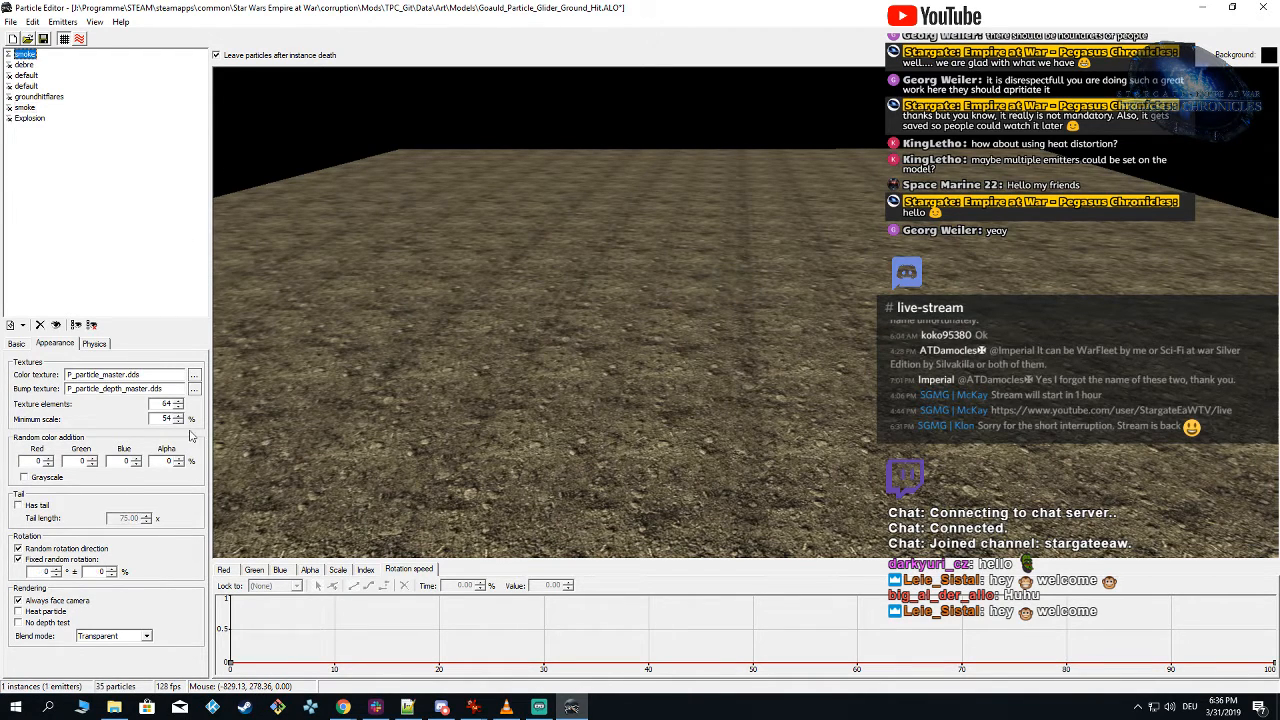
pyautogui.click(17, 343)
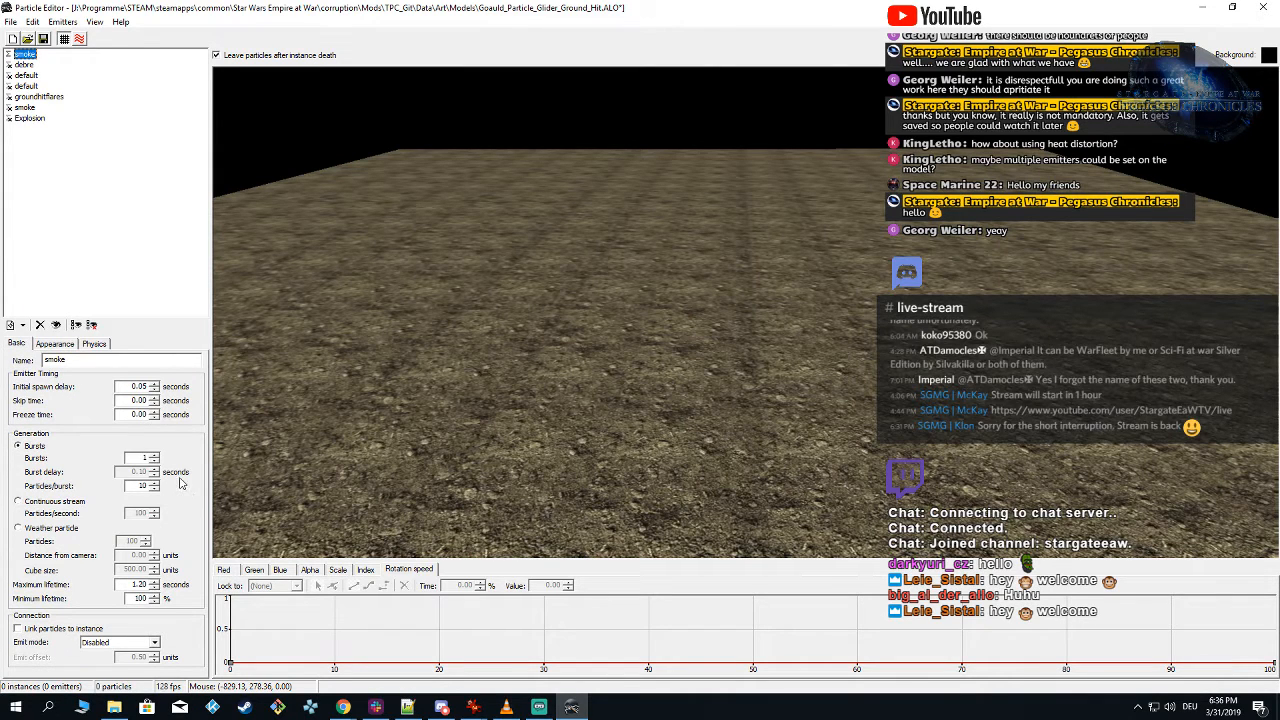
# Step: Try two bursts with a 0.2-second burst delay on the Explosion emitter, and return it to one burst
pyautogui.click(18, 120)
pyautogui.click(624, 297)
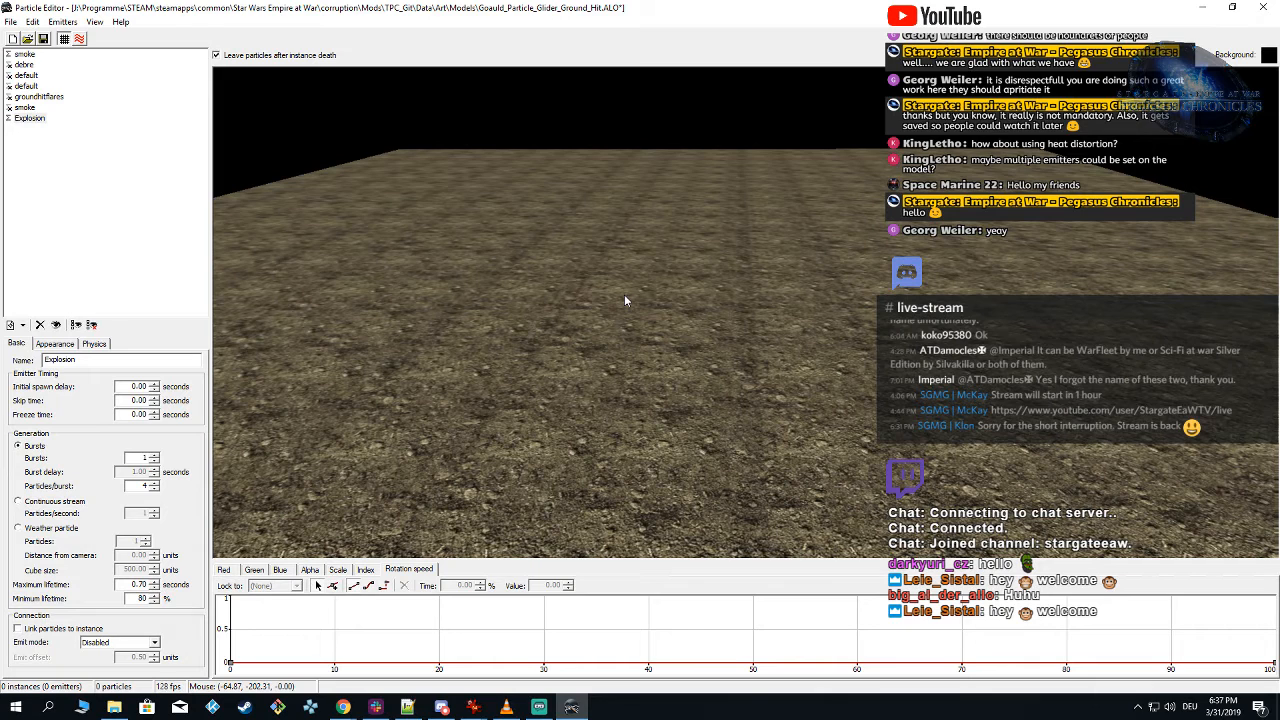
pyautogui.doubleClick(147, 457)
pyautogui.write('2')
pyautogui.doubleClick(131, 471)
pyautogui.write('0.20')
pyautogui.doubleClick(143, 458)
pyautogui.write('1')
# Step: Set the first smoke emitter to 3 bursts and spawn the effect
pyautogui.click(24, 54)
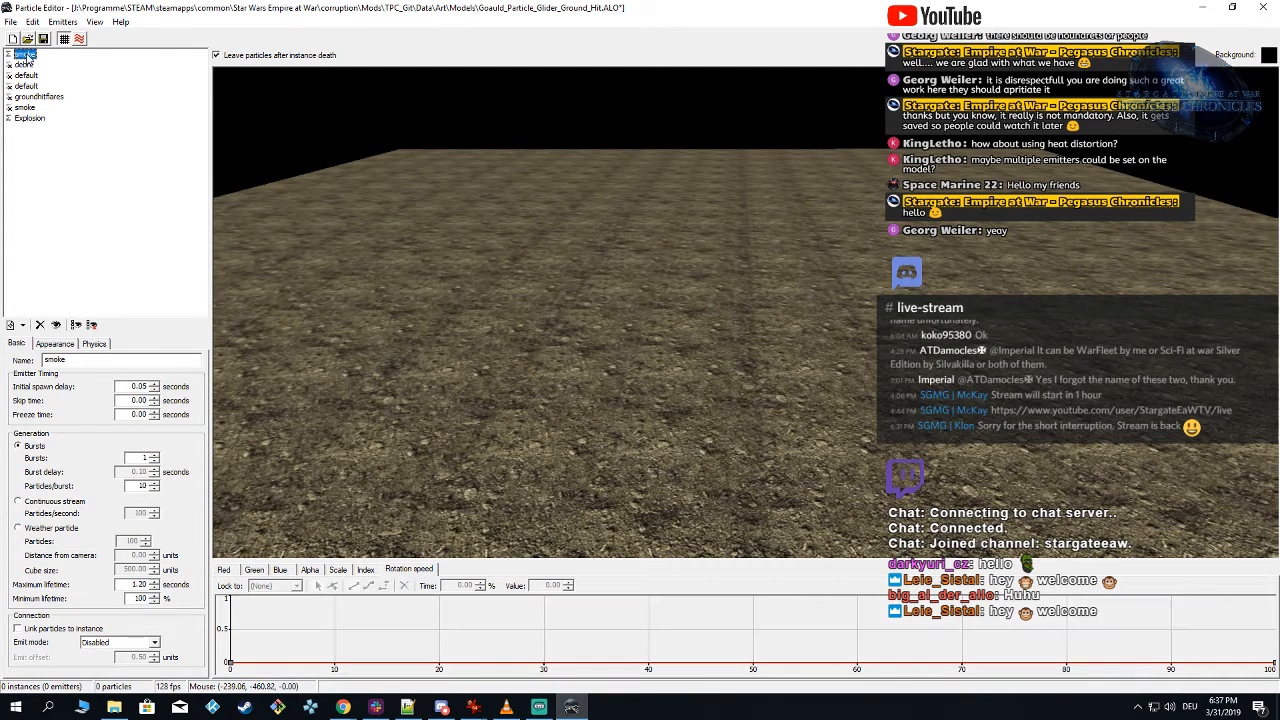
pyautogui.doubleClick(143, 458)
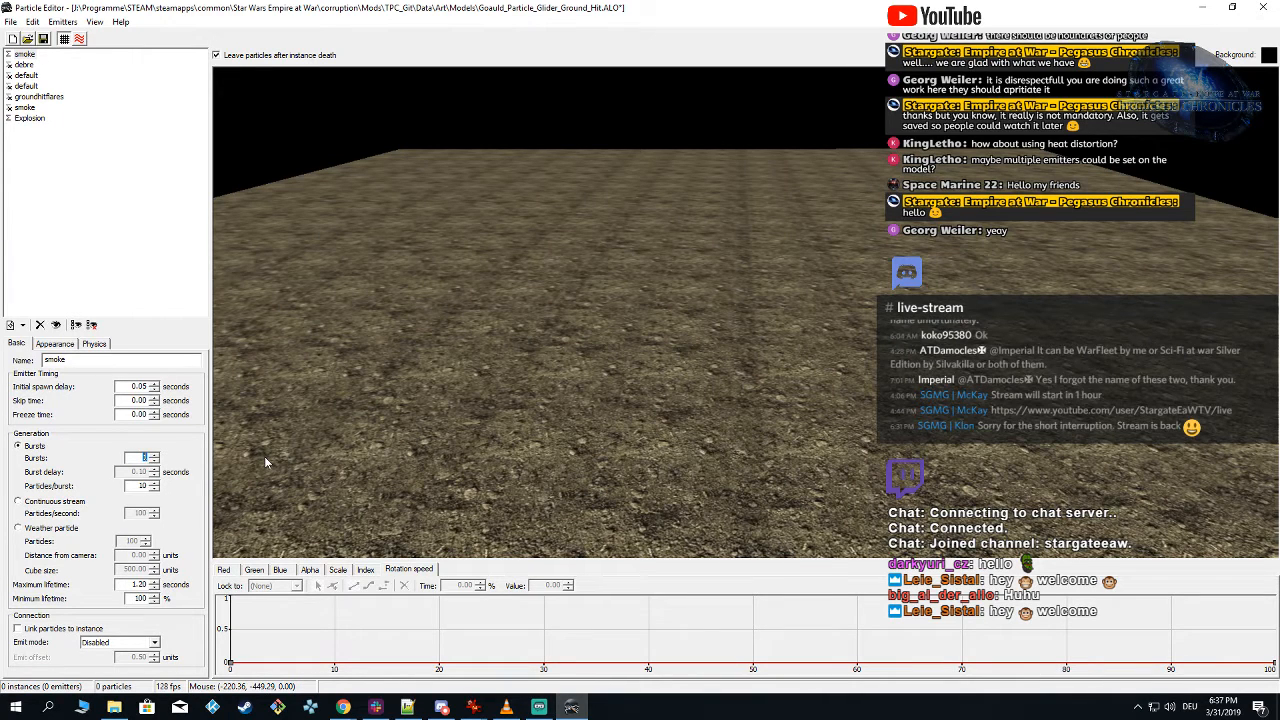
pyautogui.write('3')
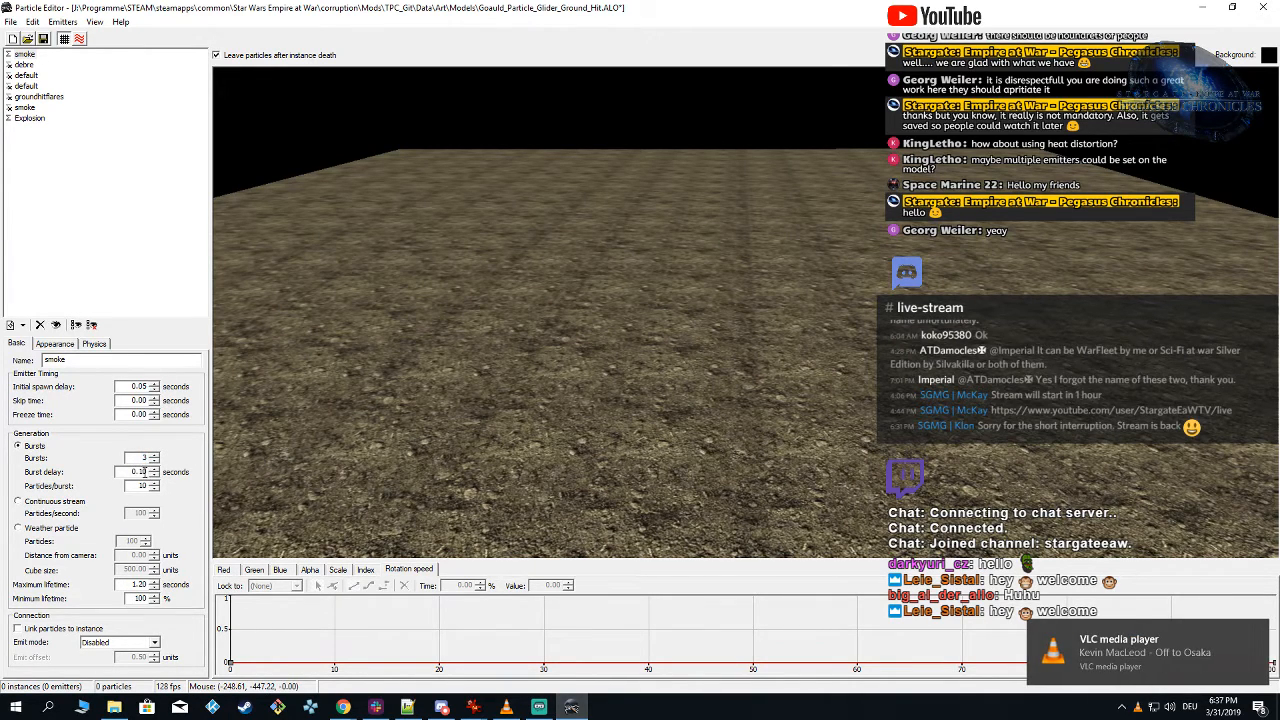
pyautogui.click(698, 338)
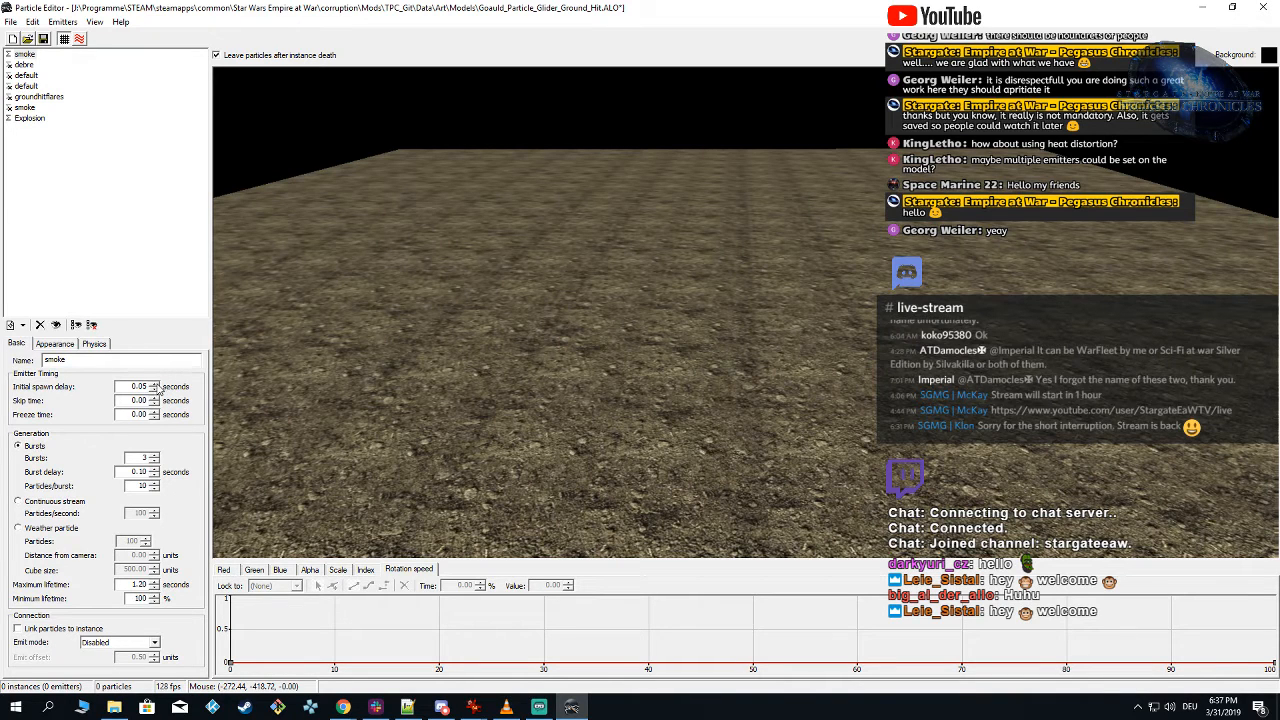
# Step: Set the first smoke emitter's initial spawn delay to 0.10 seconds and spawn the effect to check the smoke's timing
pyautogui.click(748, 370)
pyautogui.press('BackSpace')
pyautogui.press('BackSpace')
pyautogui.write('1')
pyautogui.click(600, 345)
pyautogui.press('shift')
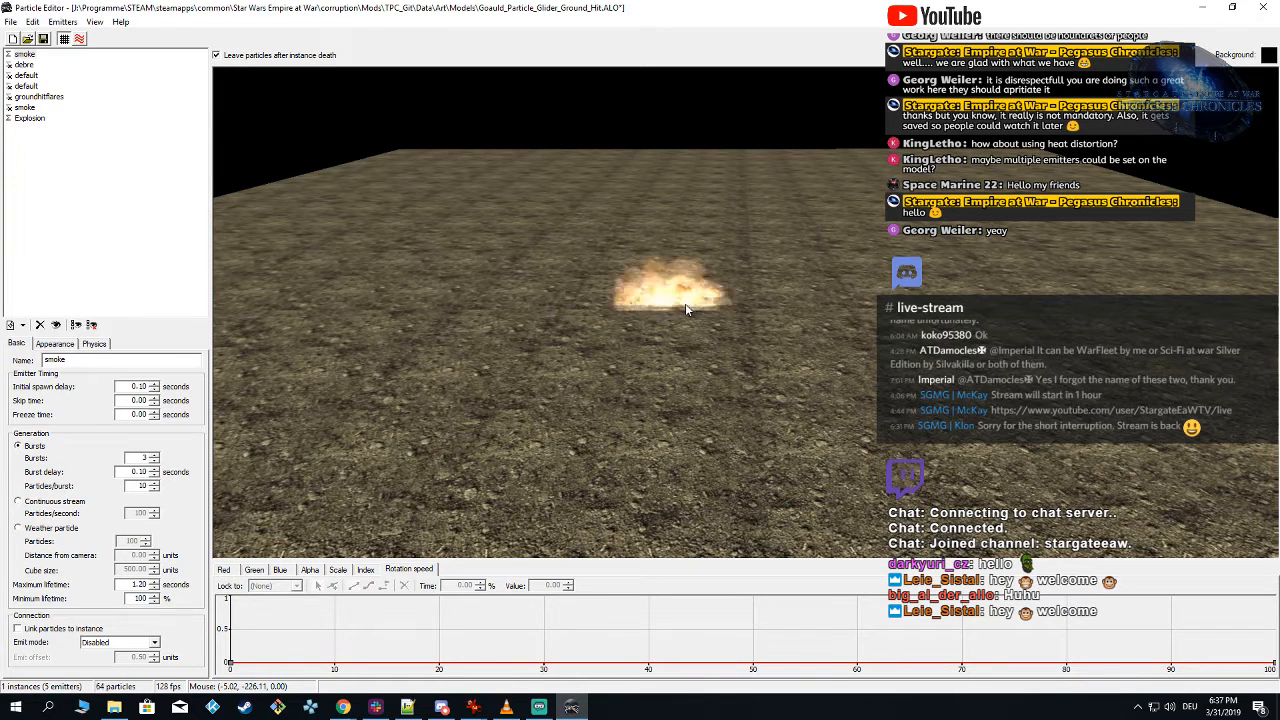
pyautogui.press('shift')
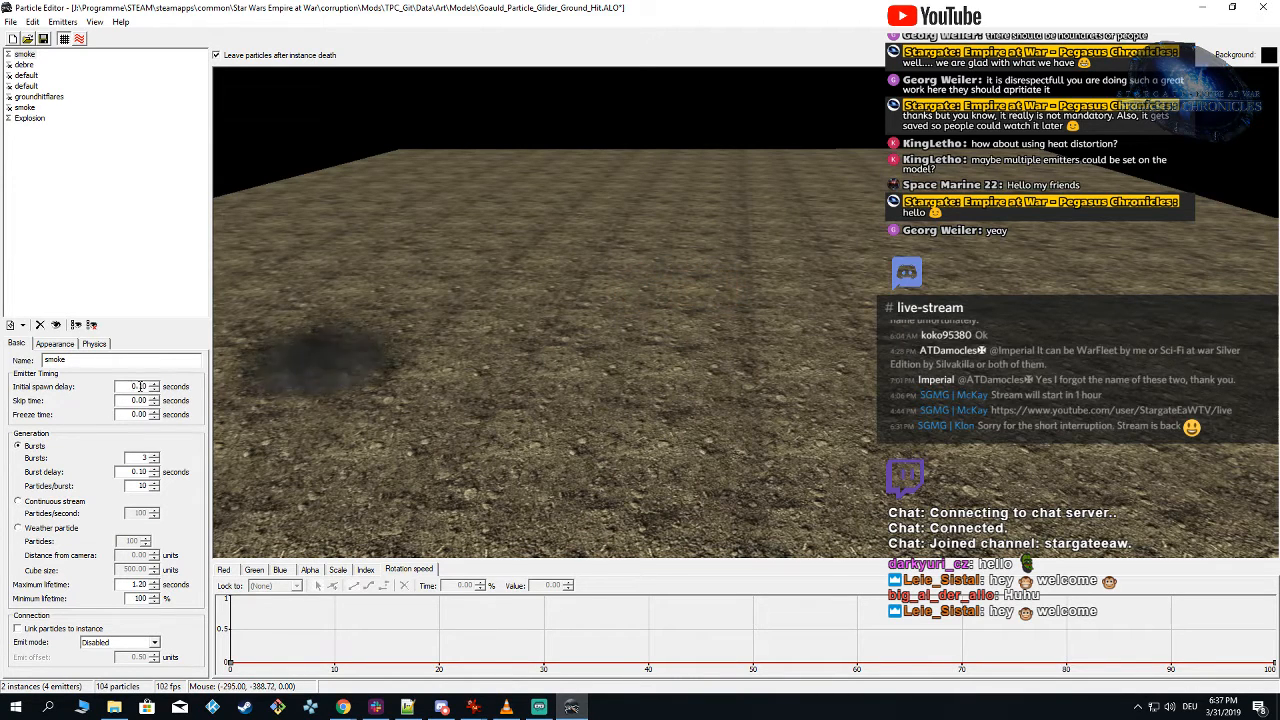
# Step: Set the first smoke emitter's initial spawn delay to 0.00 and its skip time to 0.10 seconds, and spawn the effect
pyautogui.click(141, 386)
pyautogui.press('BackSpace')
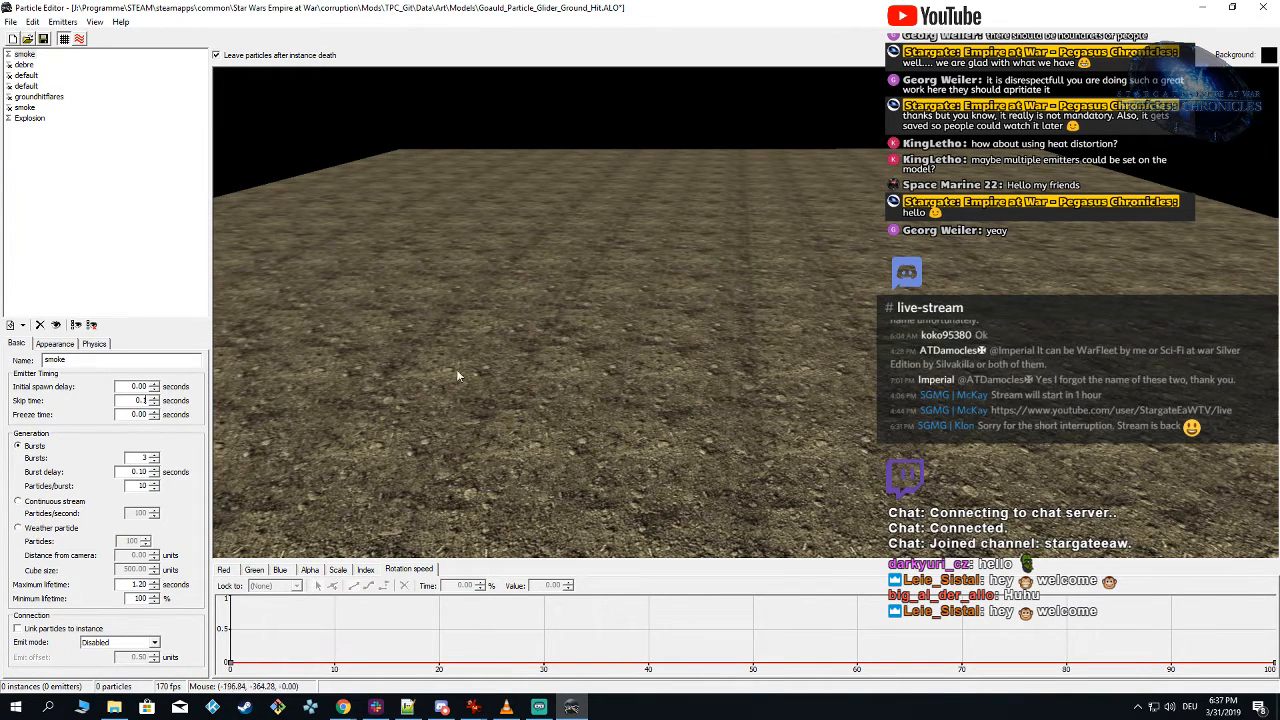
pyautogui.click(724, 337)
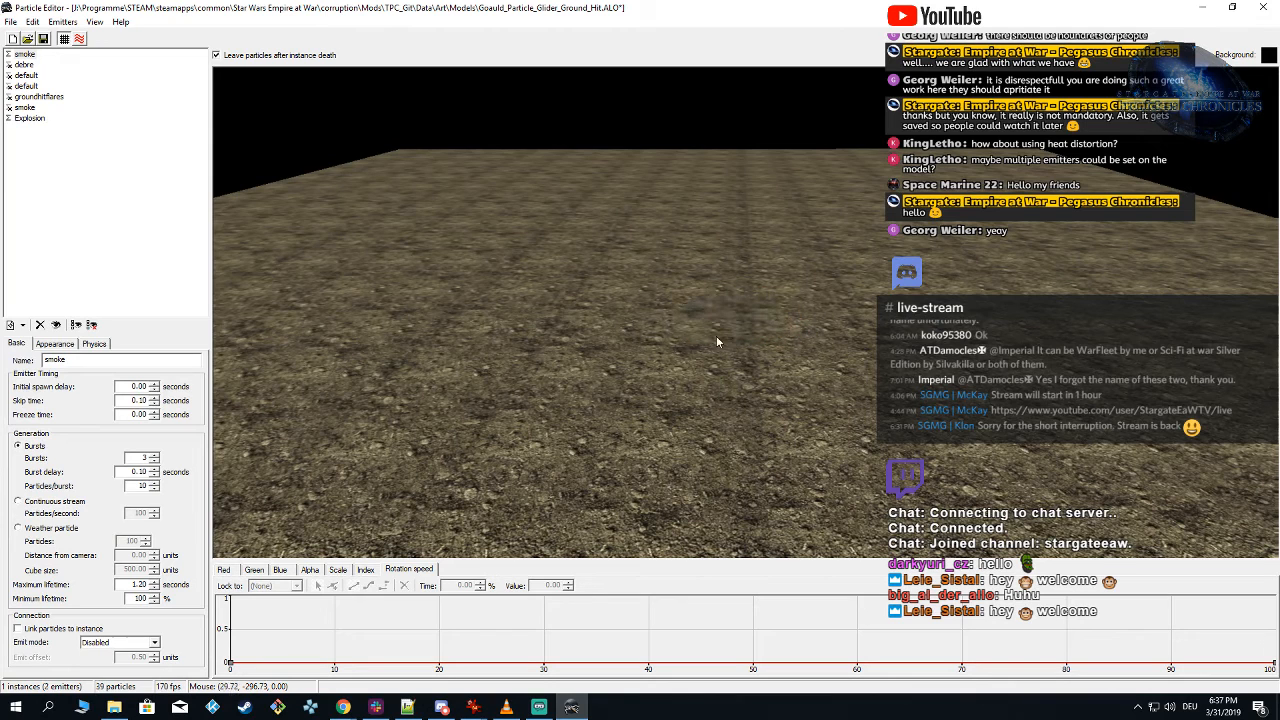
pyautogui.click(704, 333)
# Step: Examine the first smoke emitter's physics settings and scale curve, and spawn the effect to judge the smoke's size
pyautogui.click(96, 344)
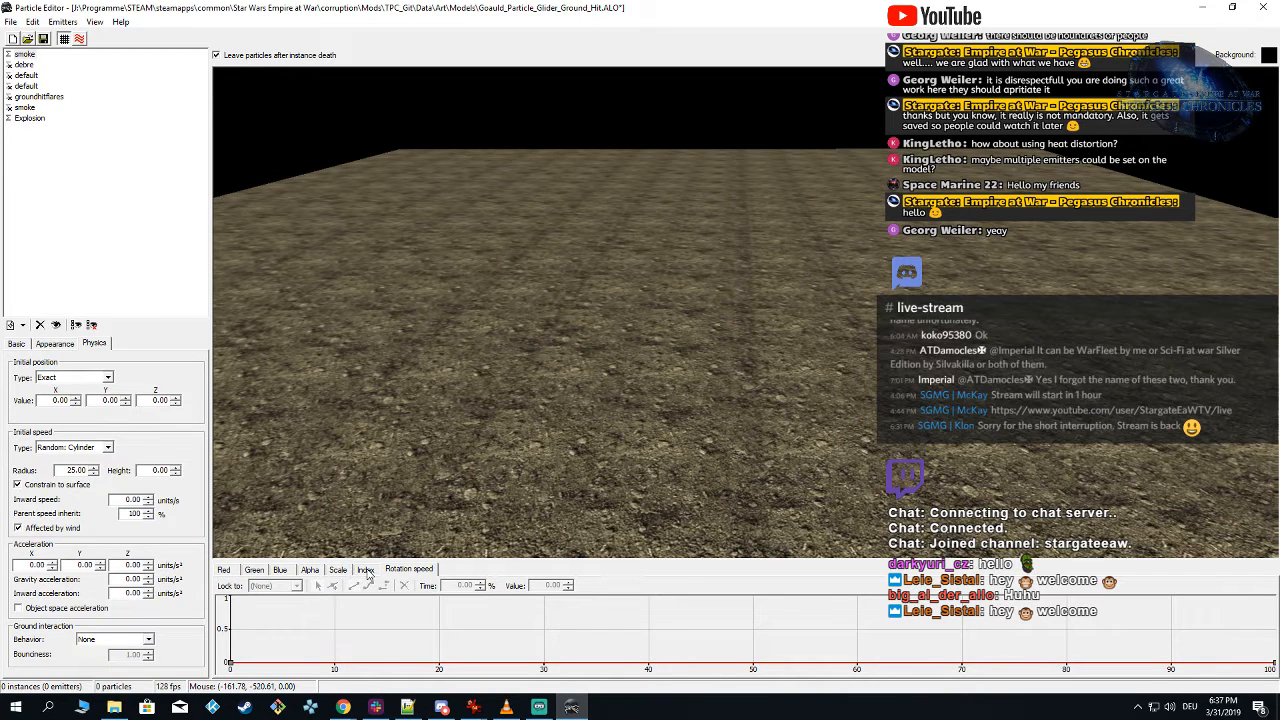
pyautogui.click(340, 570)
pyautogui.moveTo(232, 652); pyautogui.dragTo(238, 620)
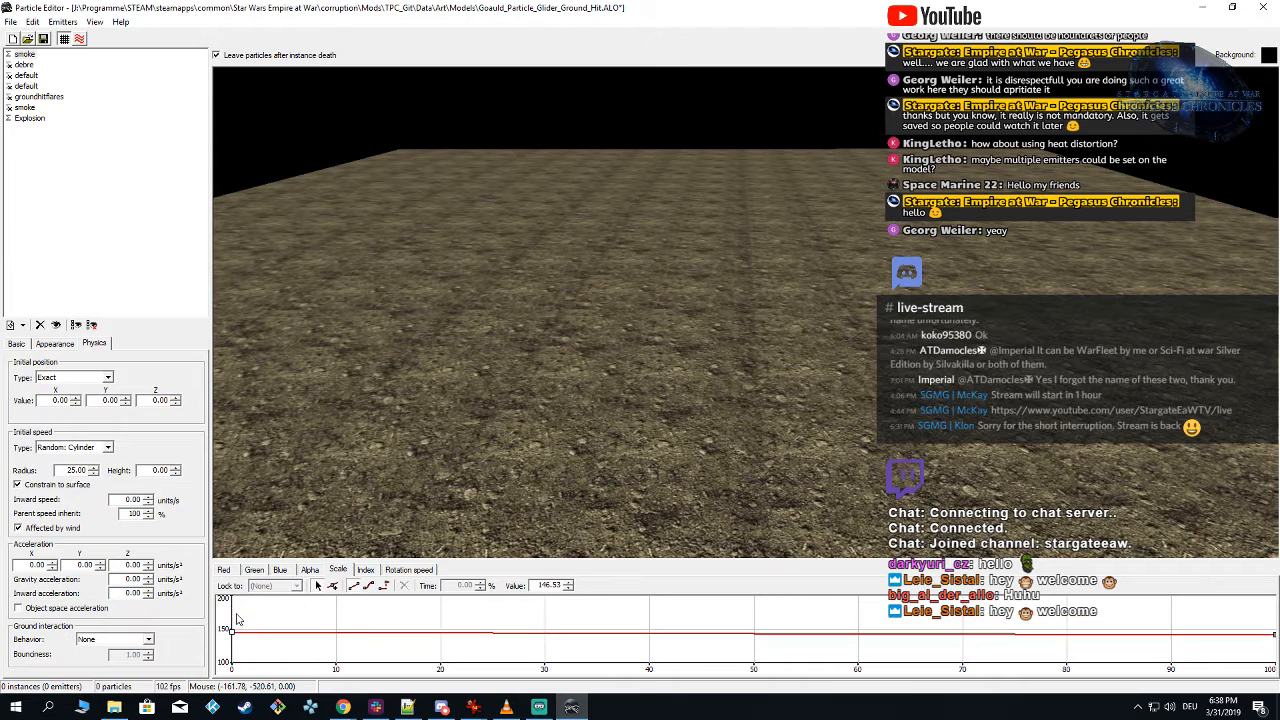
pyautogui.click(653, 345)
pyautogui.click(650, 345)
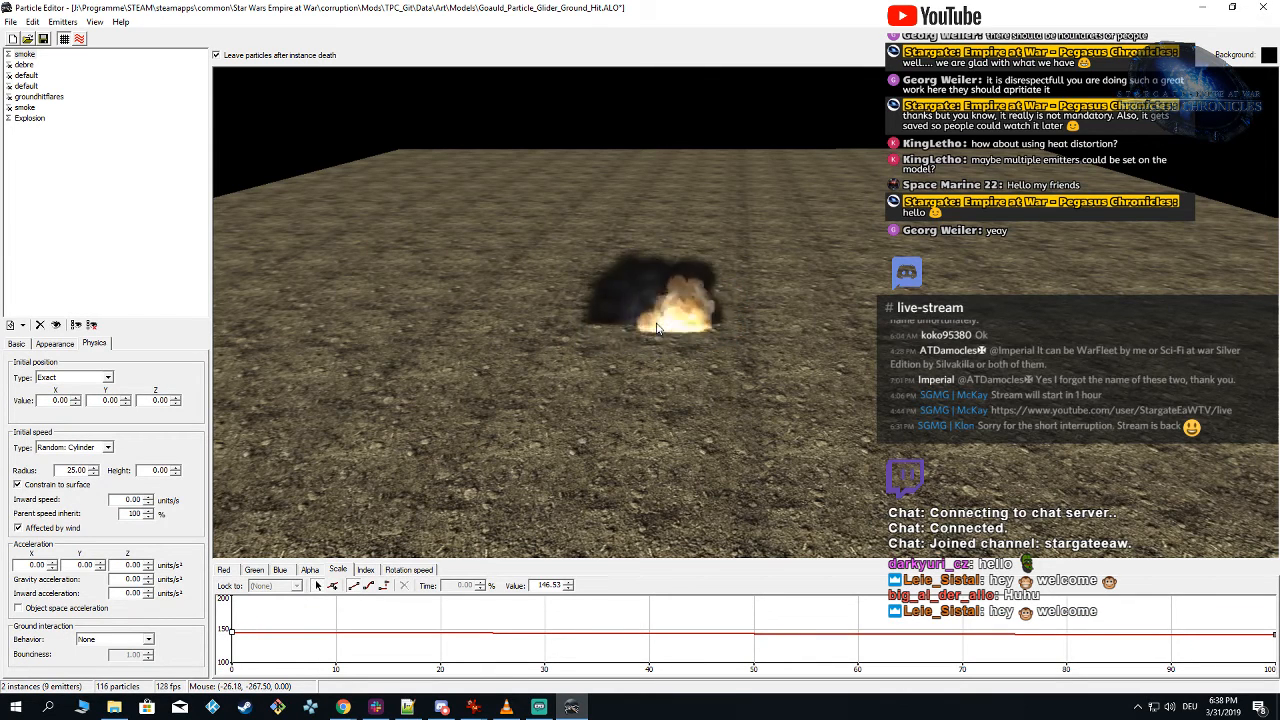
# Step: Set the first smoke emitter's skip time to 0.00 seconds and spawn the effect
pyautogui.click(21, 344)
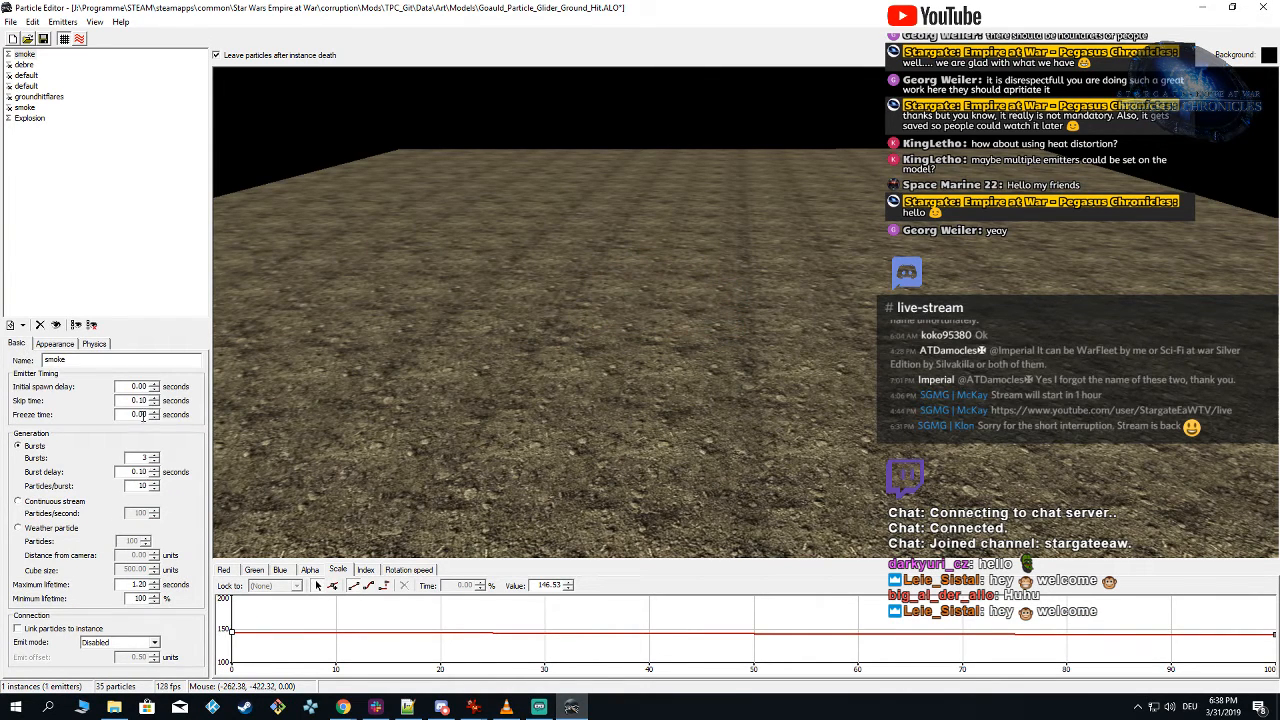
pyautogui.moveTo(139, 401); pyautogui.dragTo(276, 391)
pyautogui.write('0')
pyautogui.click(692, 306)
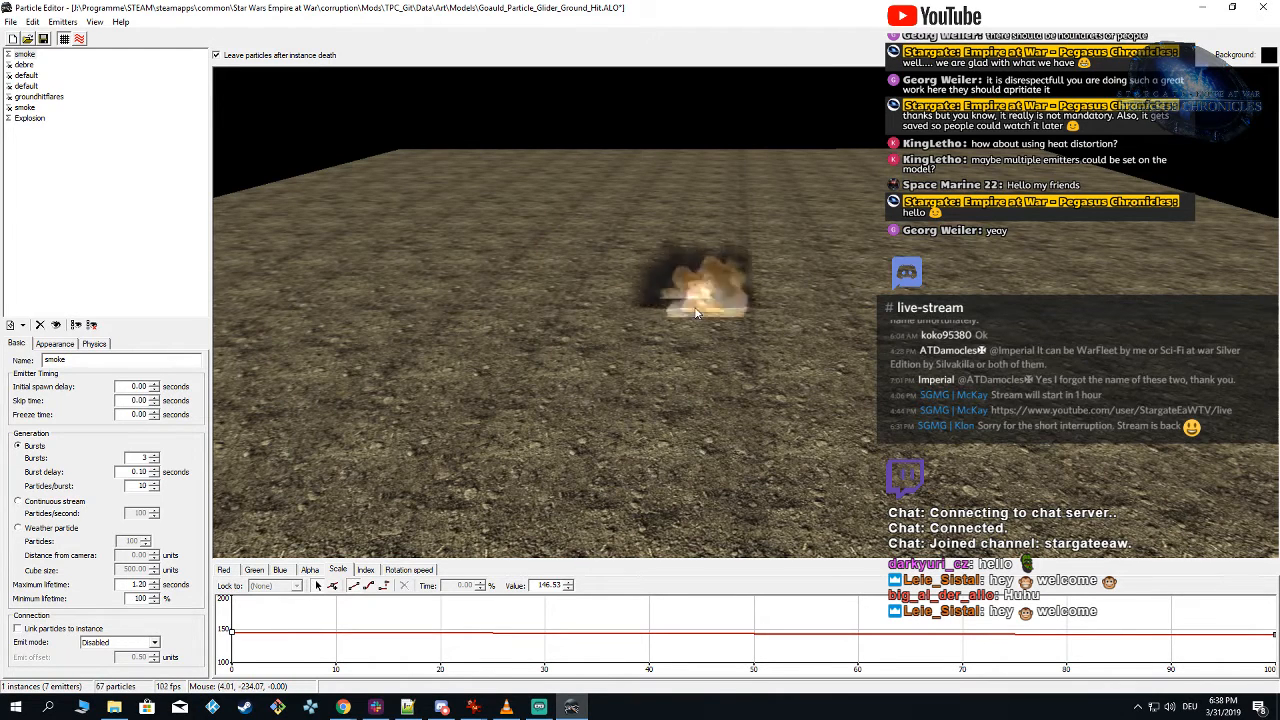
# Step: Make the hidden debre, default, groundhitflares and second smoke emitters visible so that the whole effect is shown
pyautogui.click(10, 66)
pyautogui.click(10, 76)
pyautogui.click(9, 87)
pyautogui.click(9, 98)
pyautogui.click(9, 108)
pyautogui.click(9, 117)
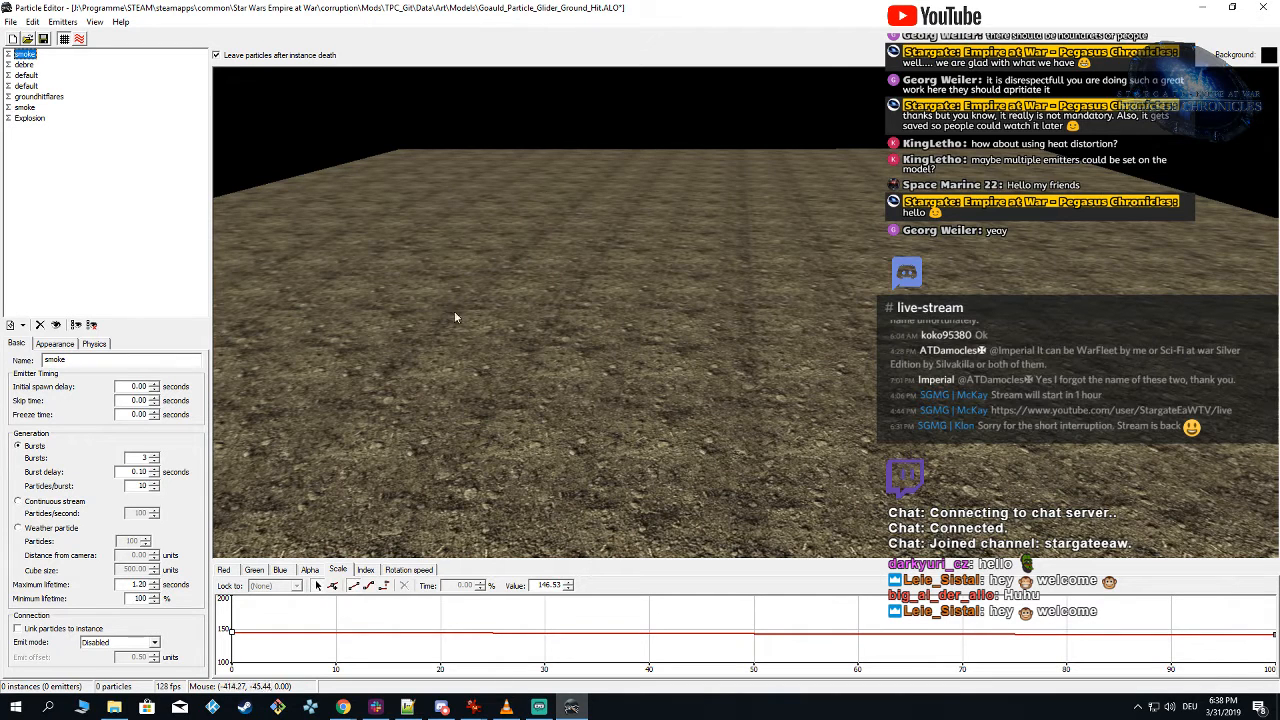
# Step: Spawn the complete effect several times to examine how the smoke, flash and explosion play together
pyautogui.click(659, 311)
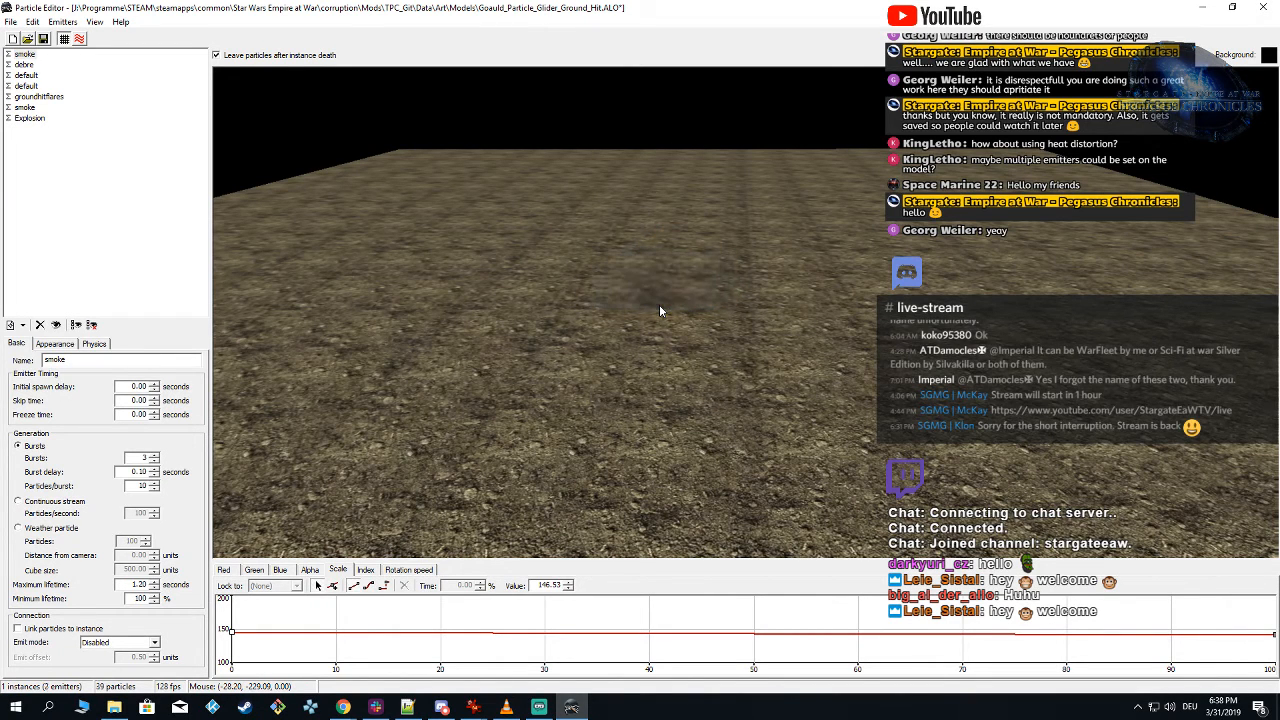
pyautogui.click(697, 241)
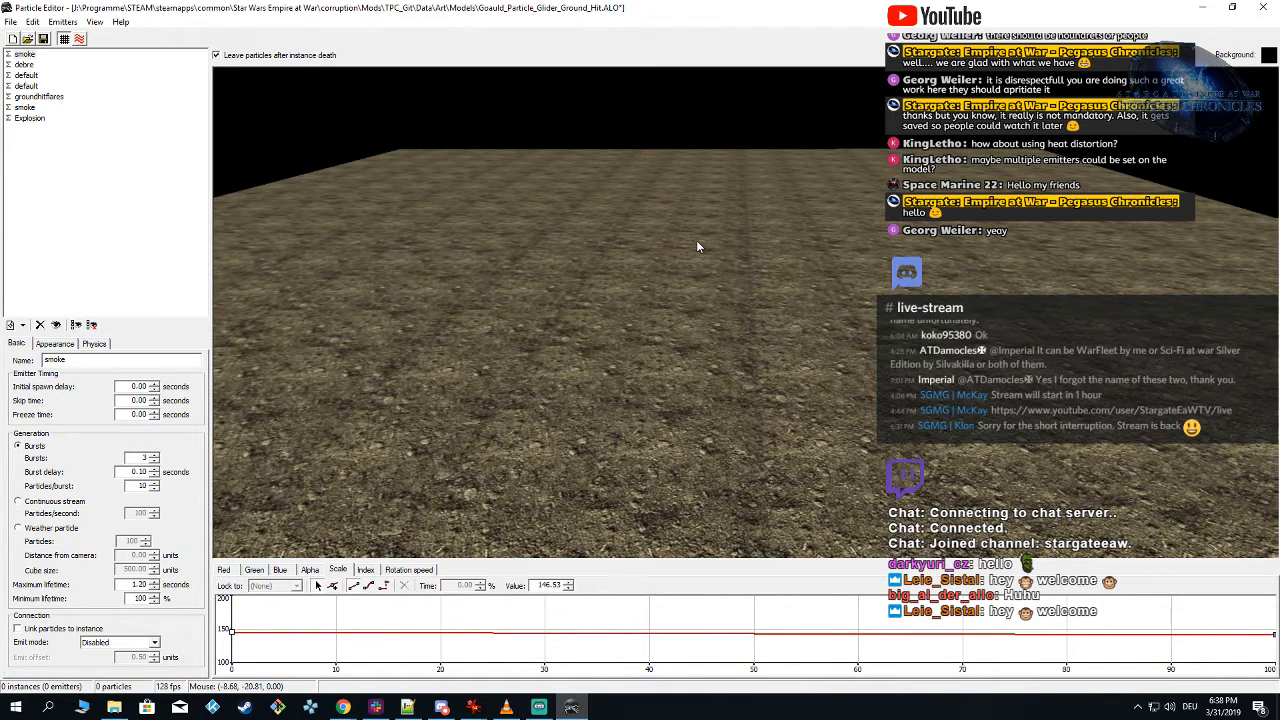
pyautogui.click(710, 326)
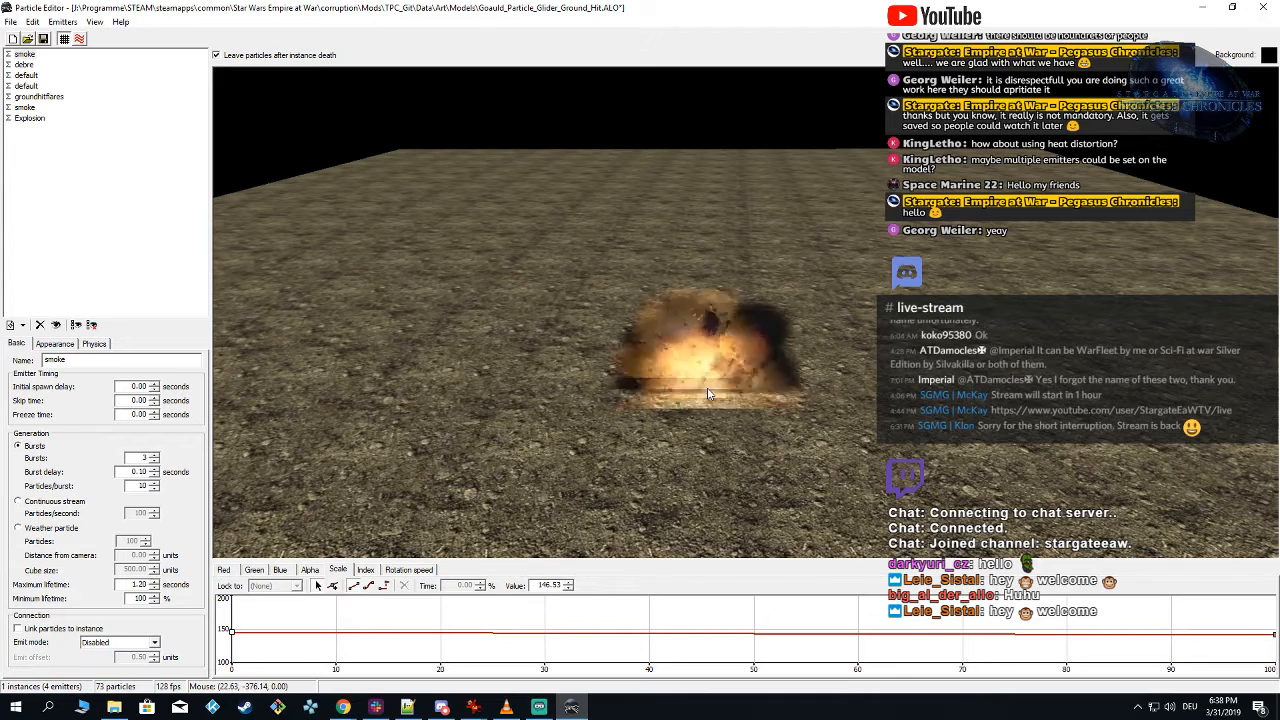
pyautogui.click(710, 308)
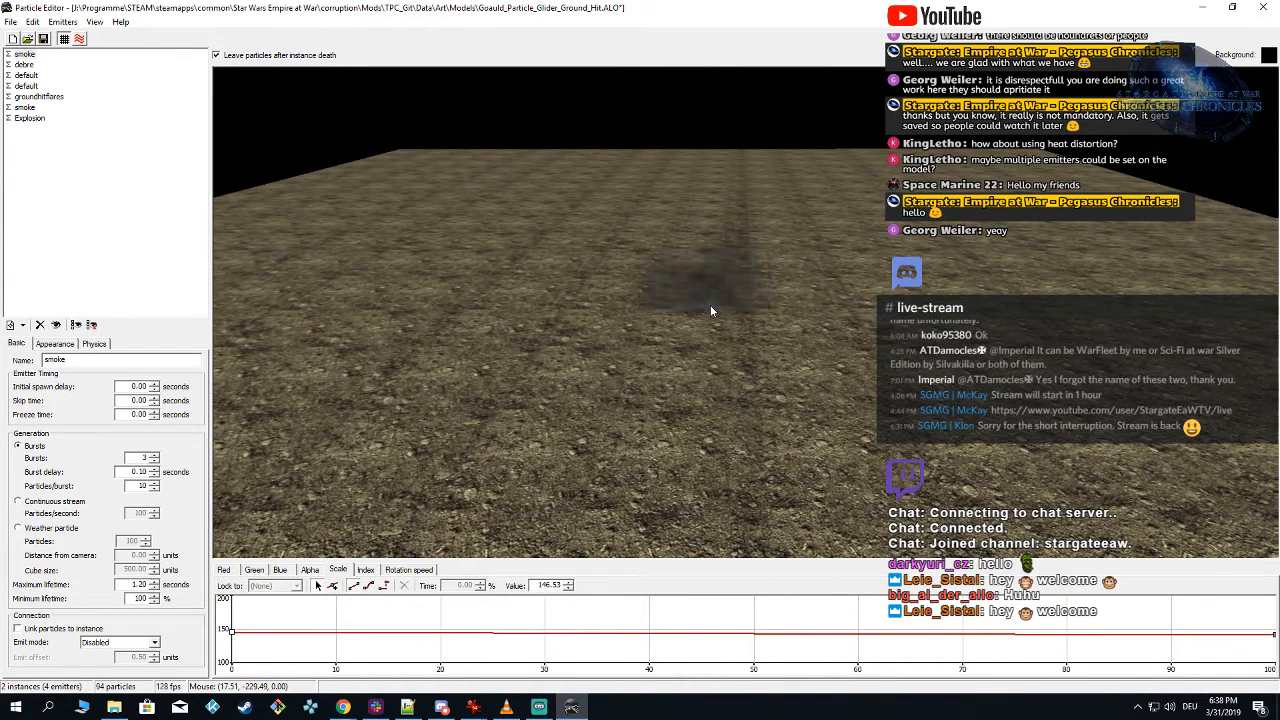
pyautogui.click(710, 311)
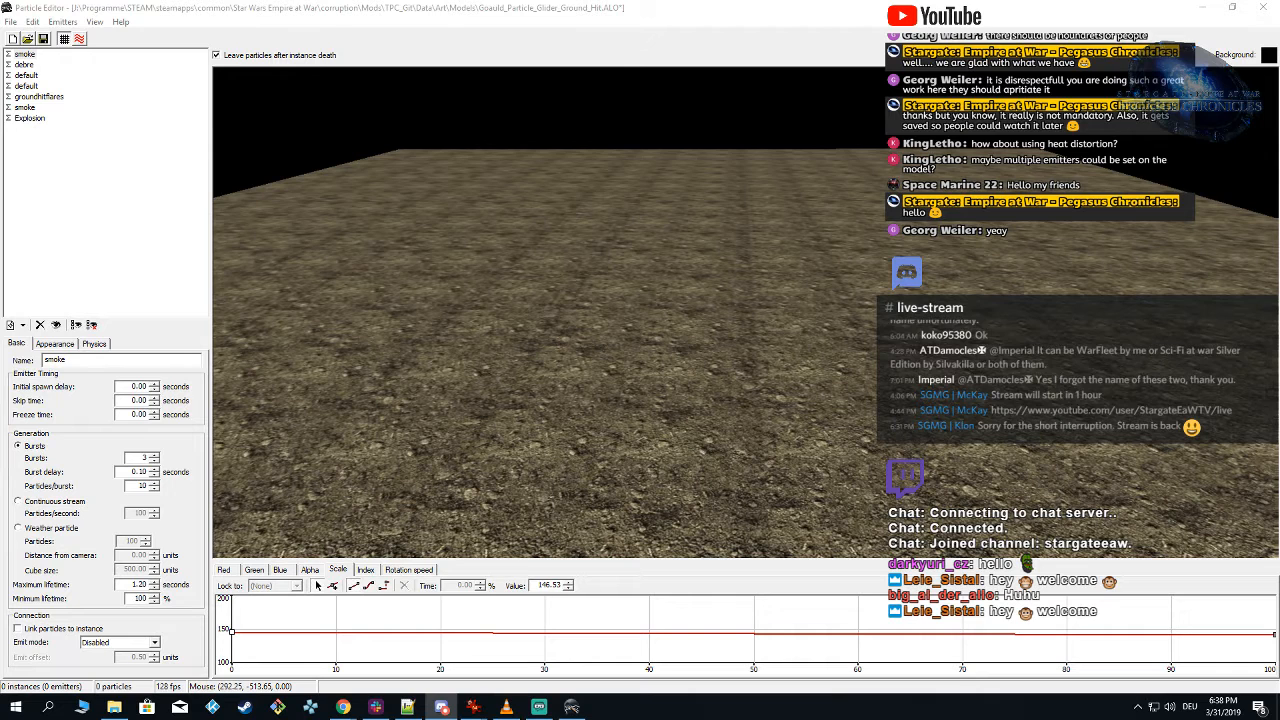
pyautogui.click(576, 351)
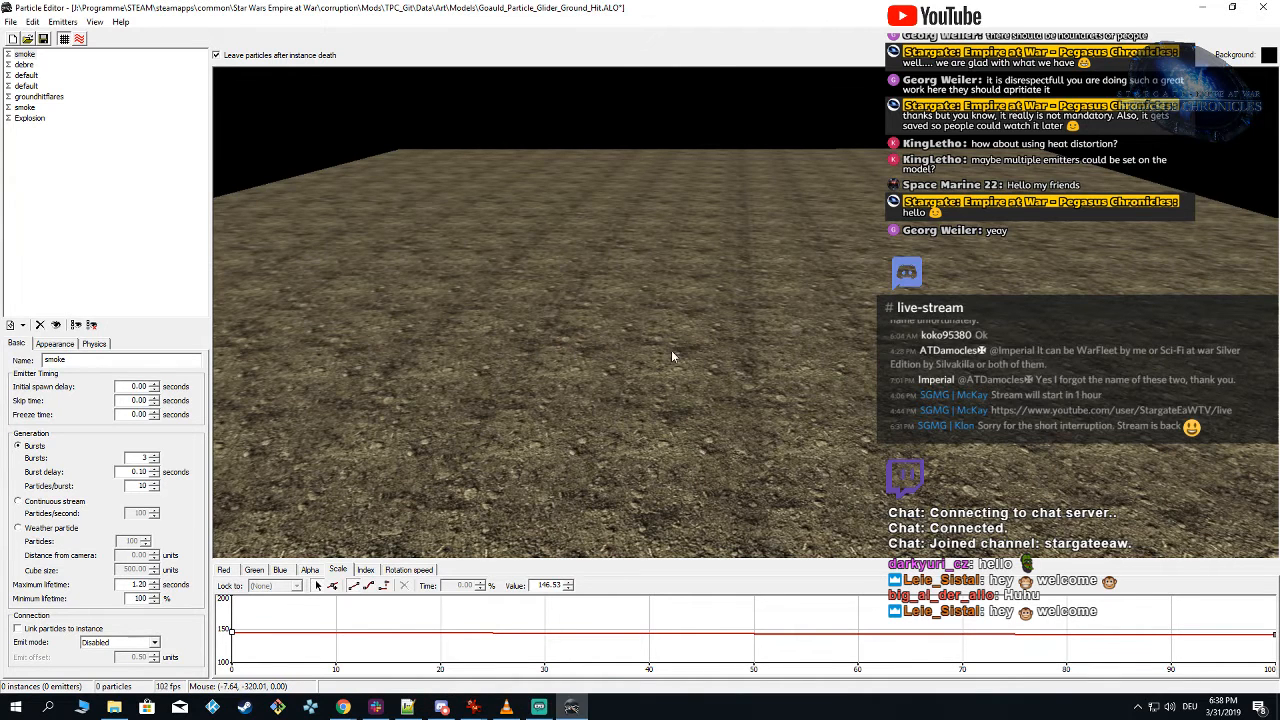
pyautogui.click(671, 350)
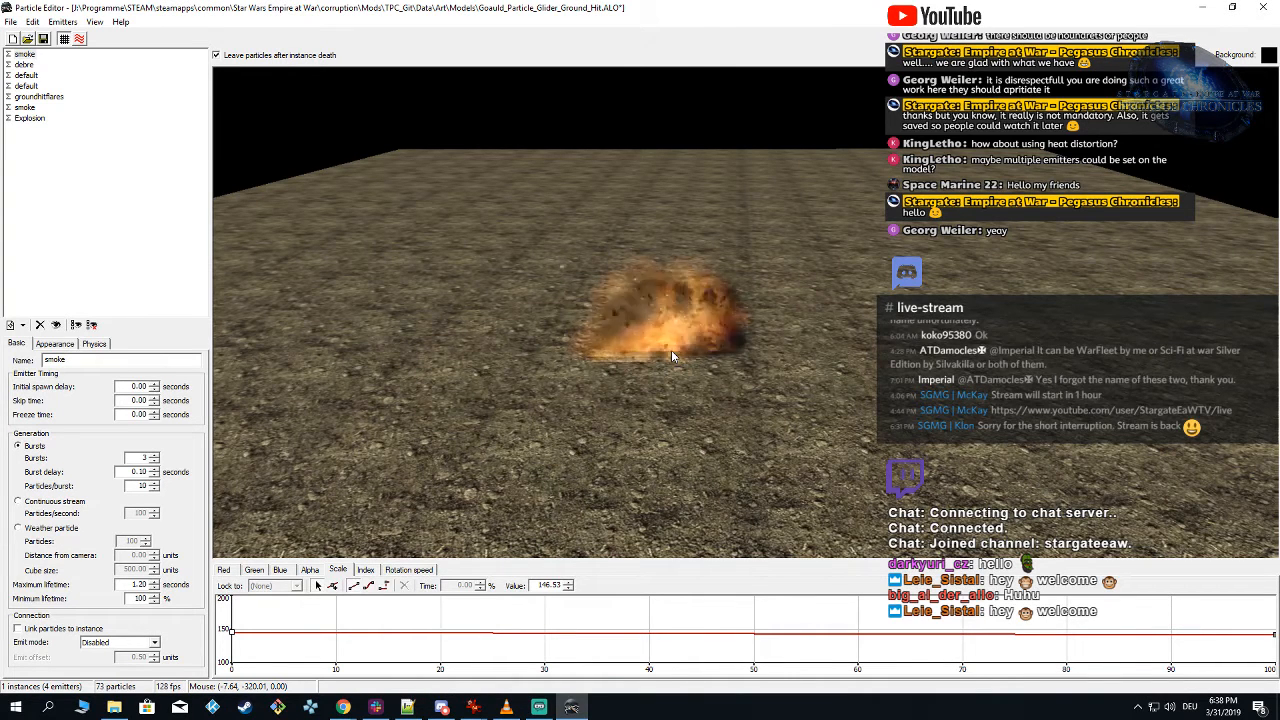
# Step: Set the Explosion emitter's scale curve to 120 over its whole lifetime and spawn the effect
pyautogui.click(30, 118)
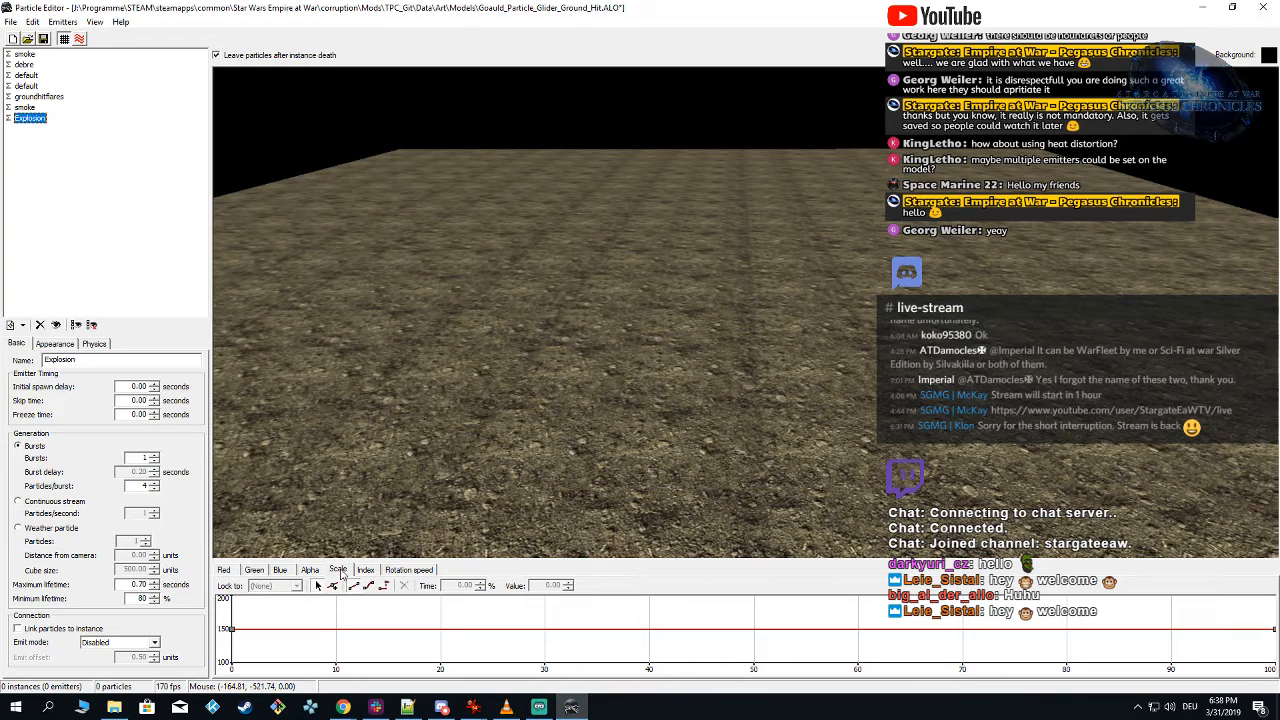
pyautogui.click(216, 617)
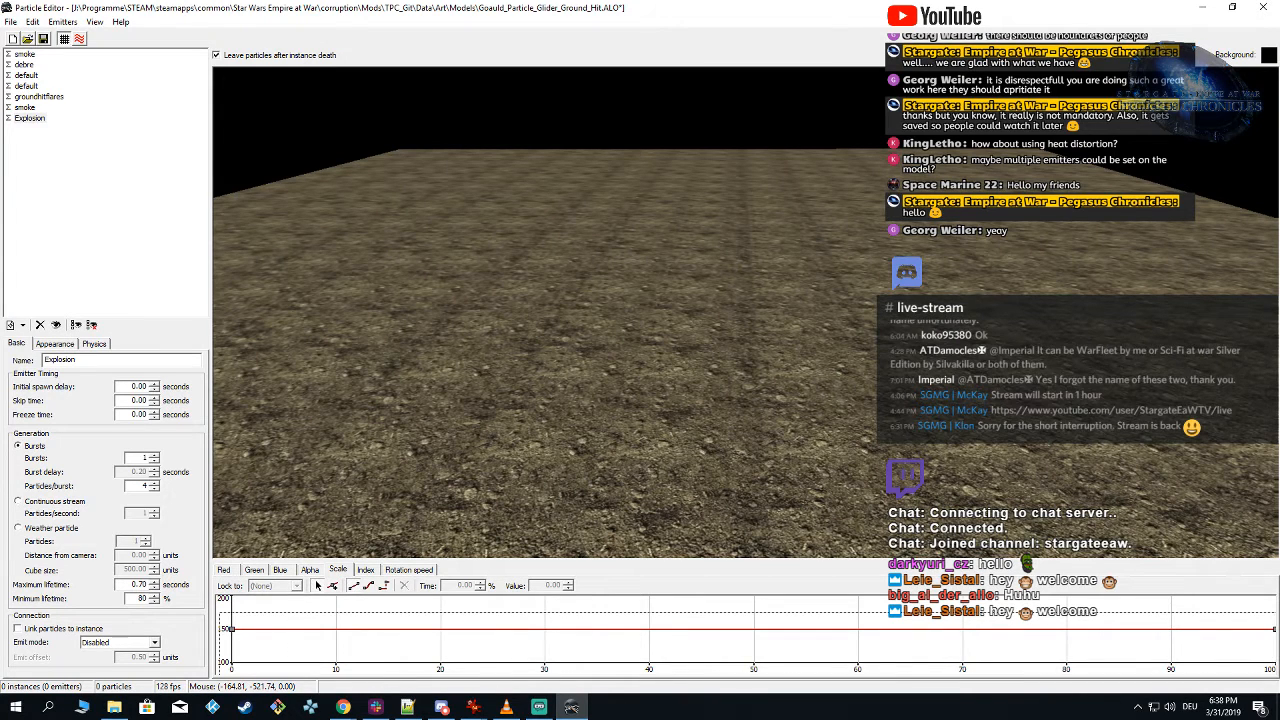
pyautogui.moveTo(1276, 668); pyautogui.dragTo(1276, 672)
pyautogui.moveTo(532, 586); pyautogui.dragTo(804, 590)
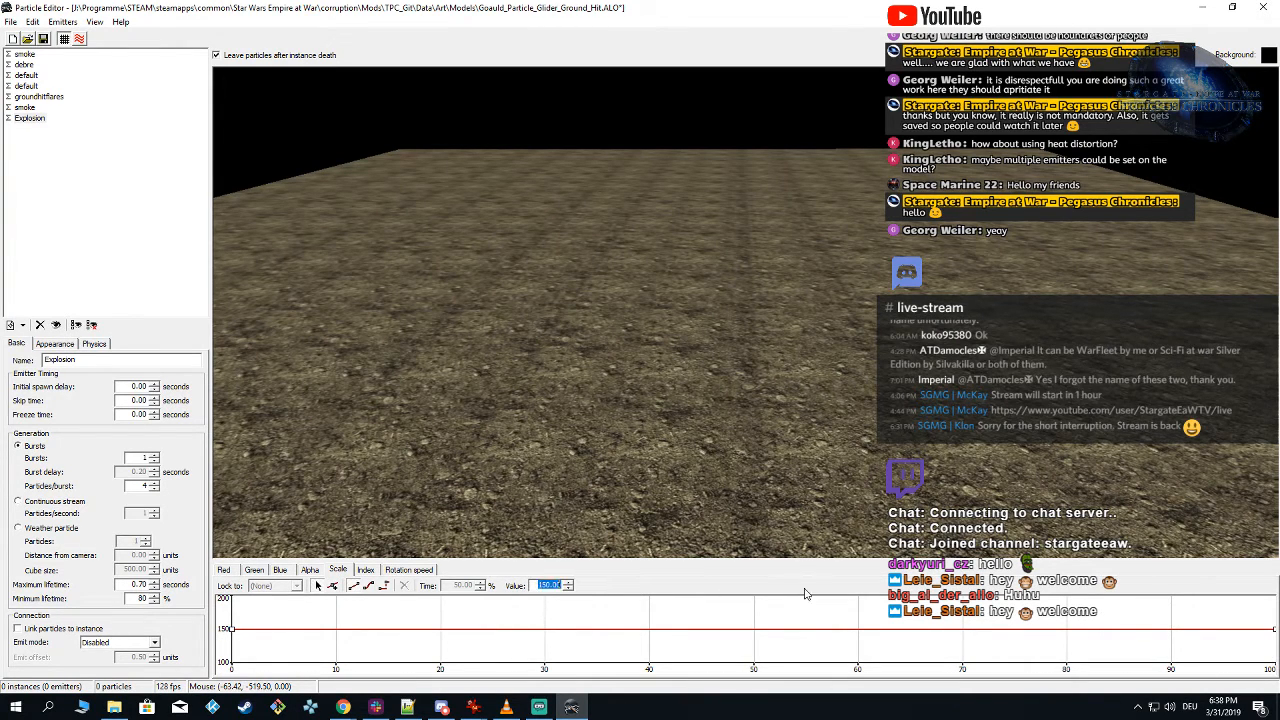
pyautogui.write('120')
pyautogui.click(740, 371)
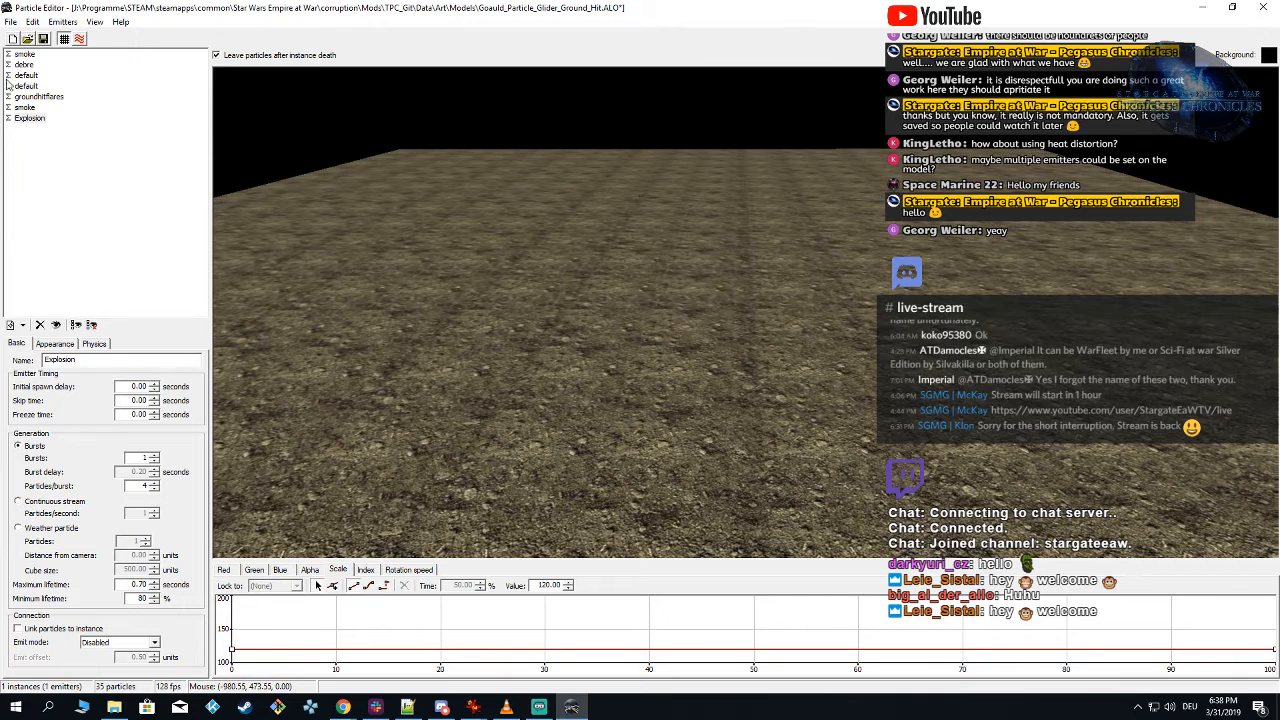
# Step: Set the first smoke emitter to 5 particles per burst and spawn the effect with the second smoke emitter hidden
pyautogui.click(23, 54)
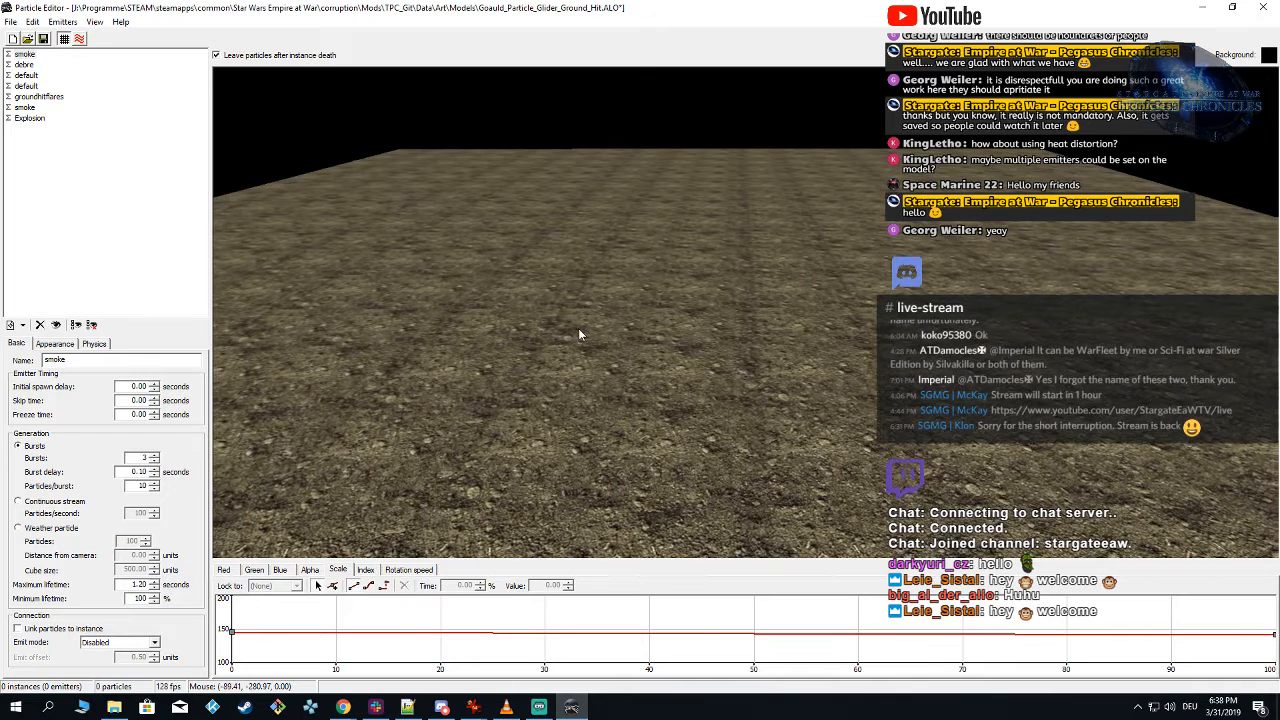
pyautogui.click(578, 333)
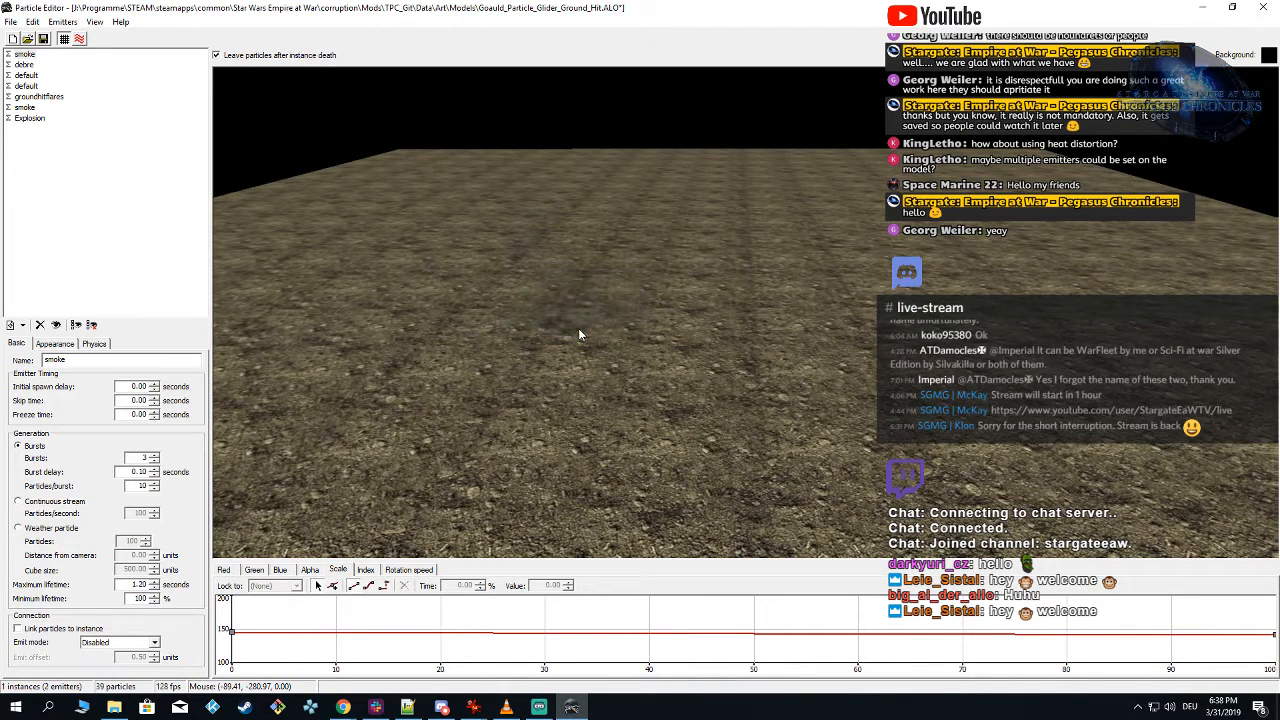
pyautogui.moveTo(137, 487); pyautogui.dragTo(390, 494)
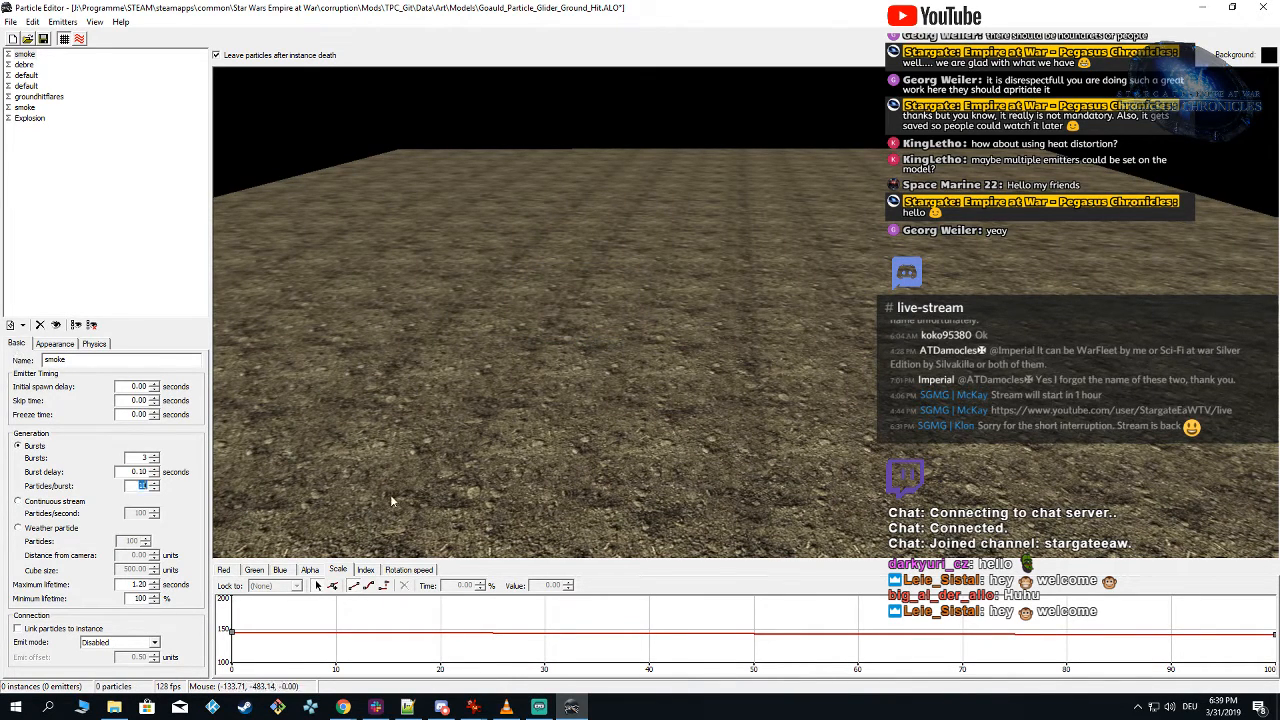
pyautogui.write('5')
pyautogui.click(647, 308)
pyautogui.click(613, 305)
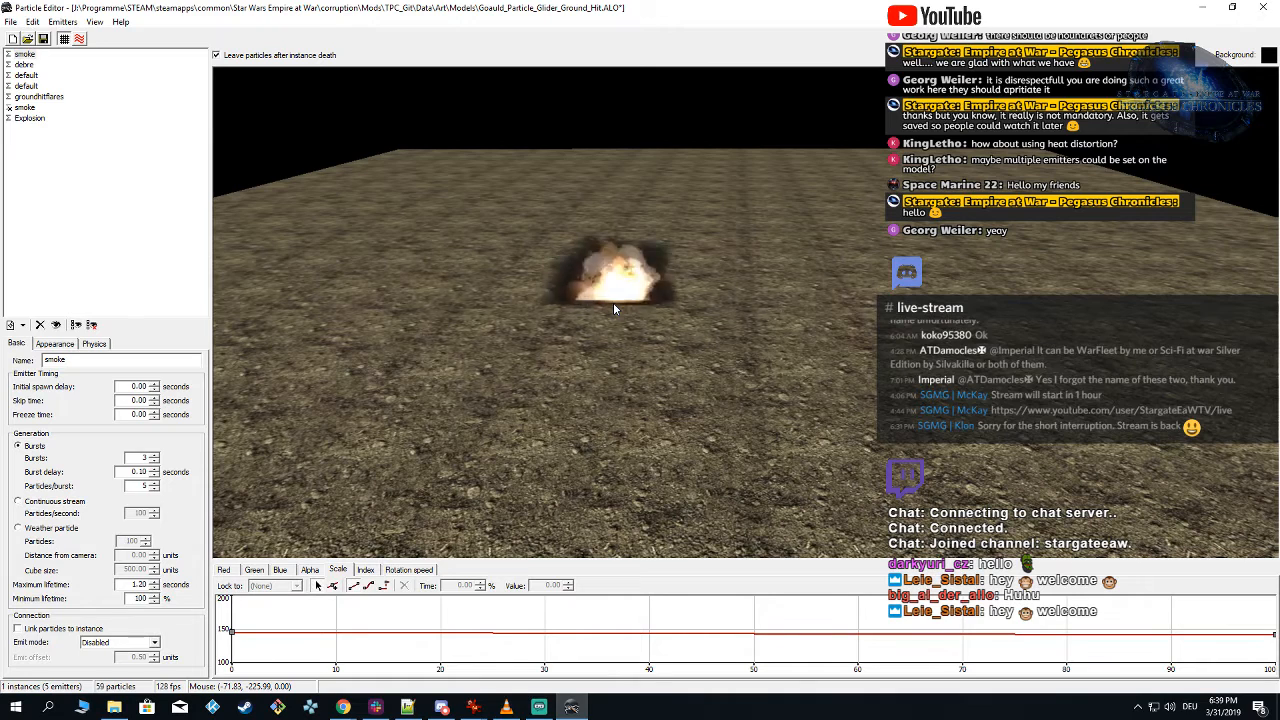
pyautogui.click(645, 335)
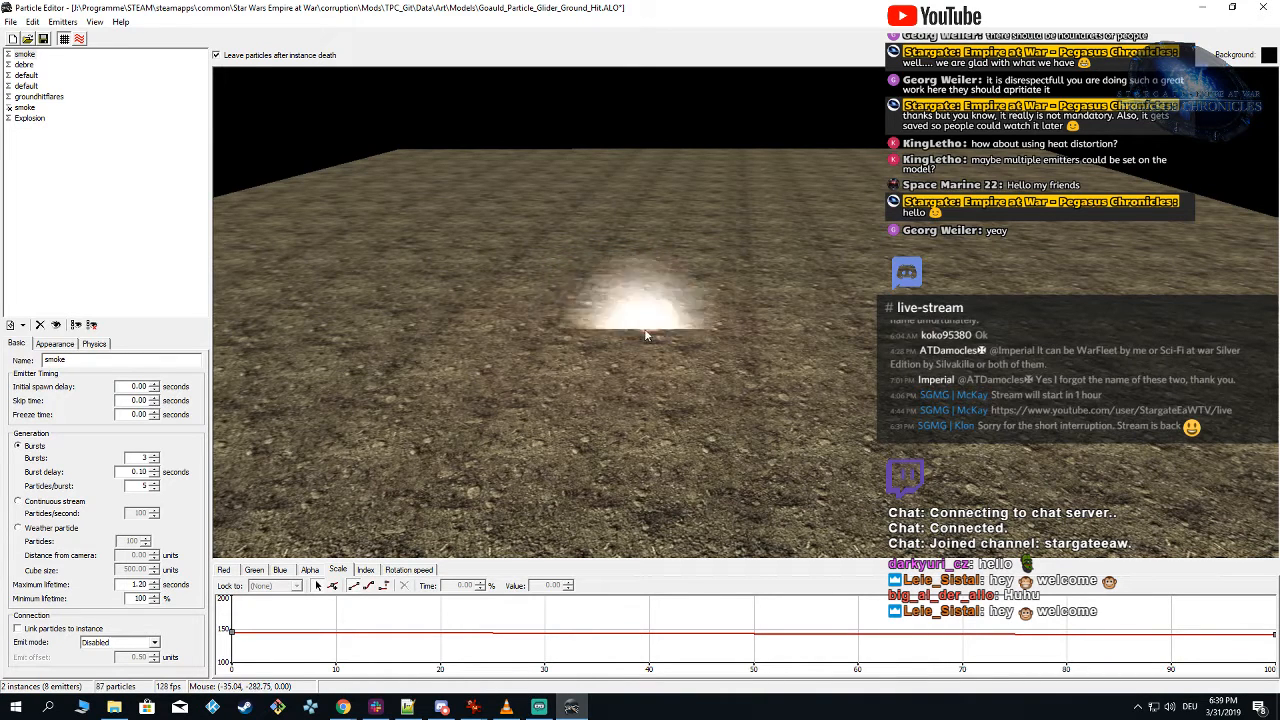
# Step: Hide the first smoke, debre and Explosion emitters and spawn the effect repeatedly to examine the ground flash
pyautogui.click(8, 55)
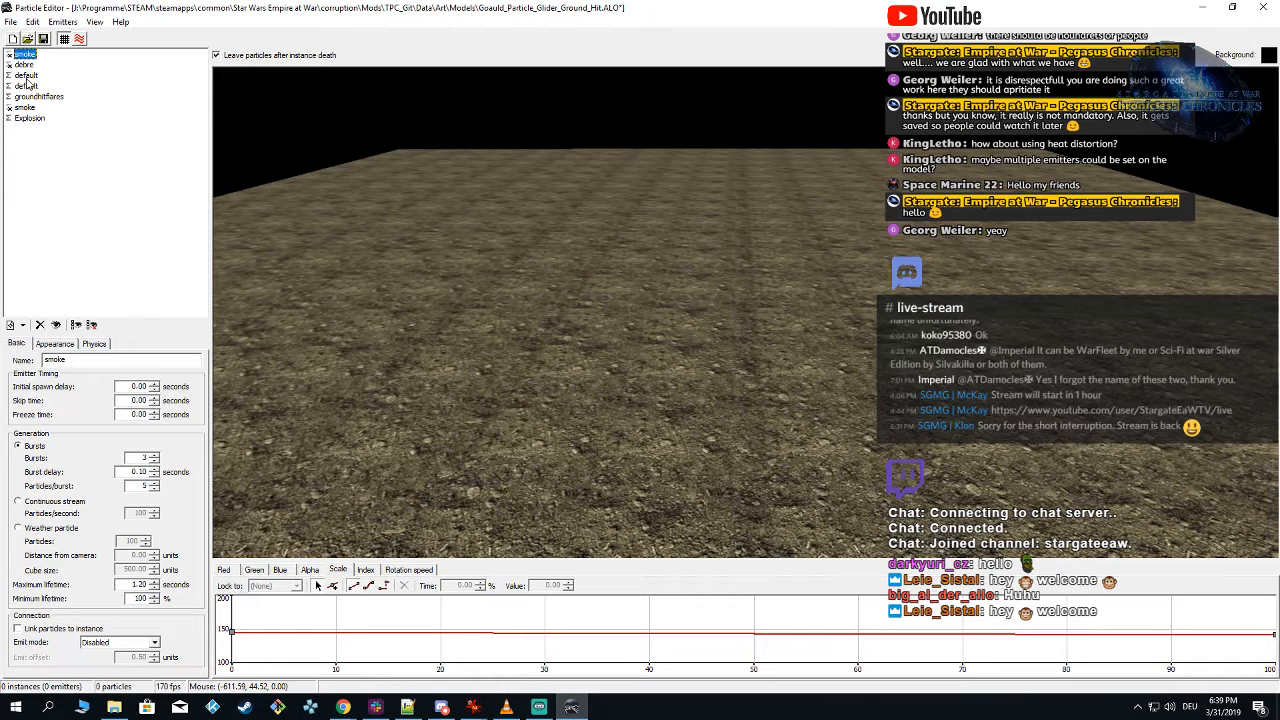
pyautogui.click(618, 319)
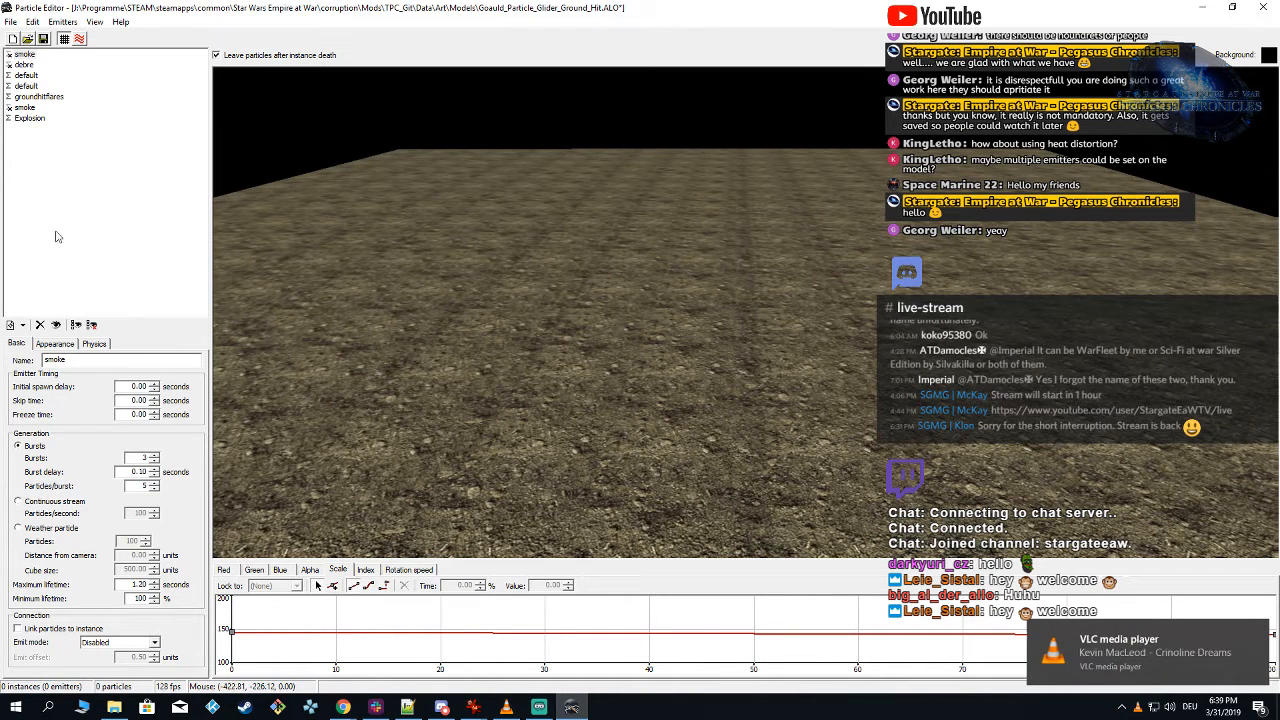
pyautogui.click(675, 350)
pyautogui.click(674, 348)
pyautogui.click(680, 333)
pyautogui.click(680, 333)
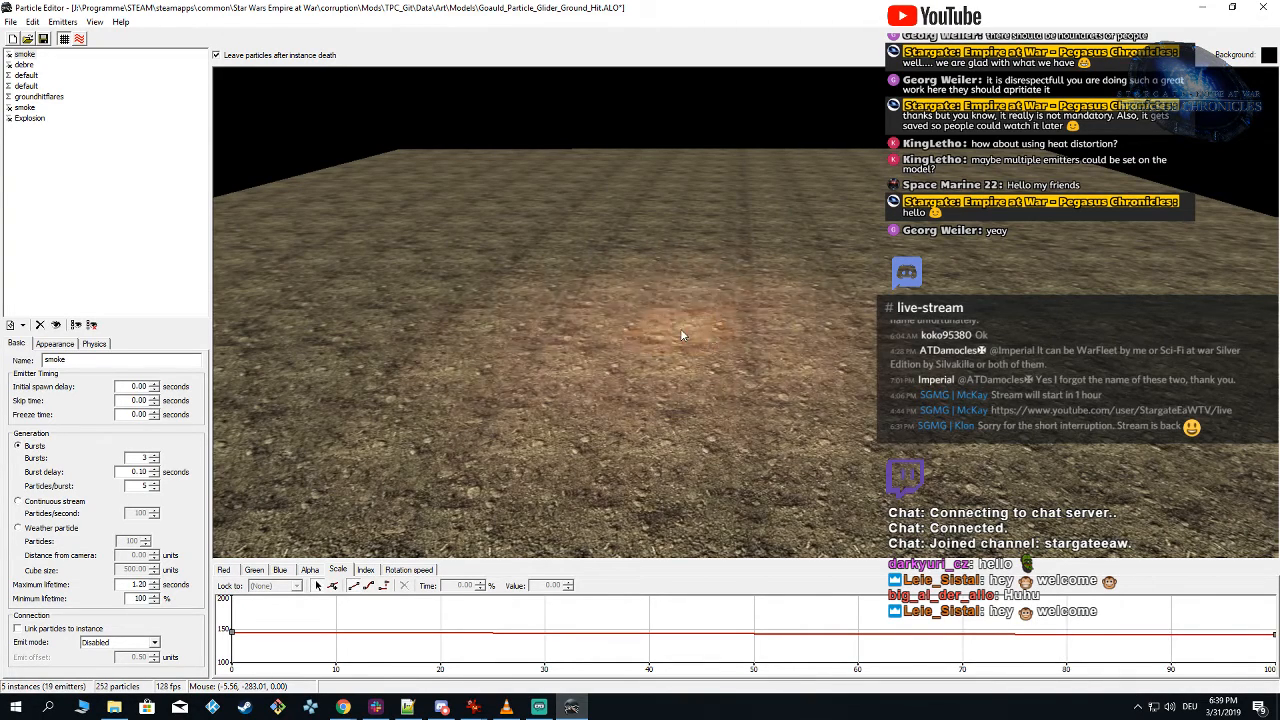
pyautogui.click(680, 333)
pyautogui.click(680, 330)
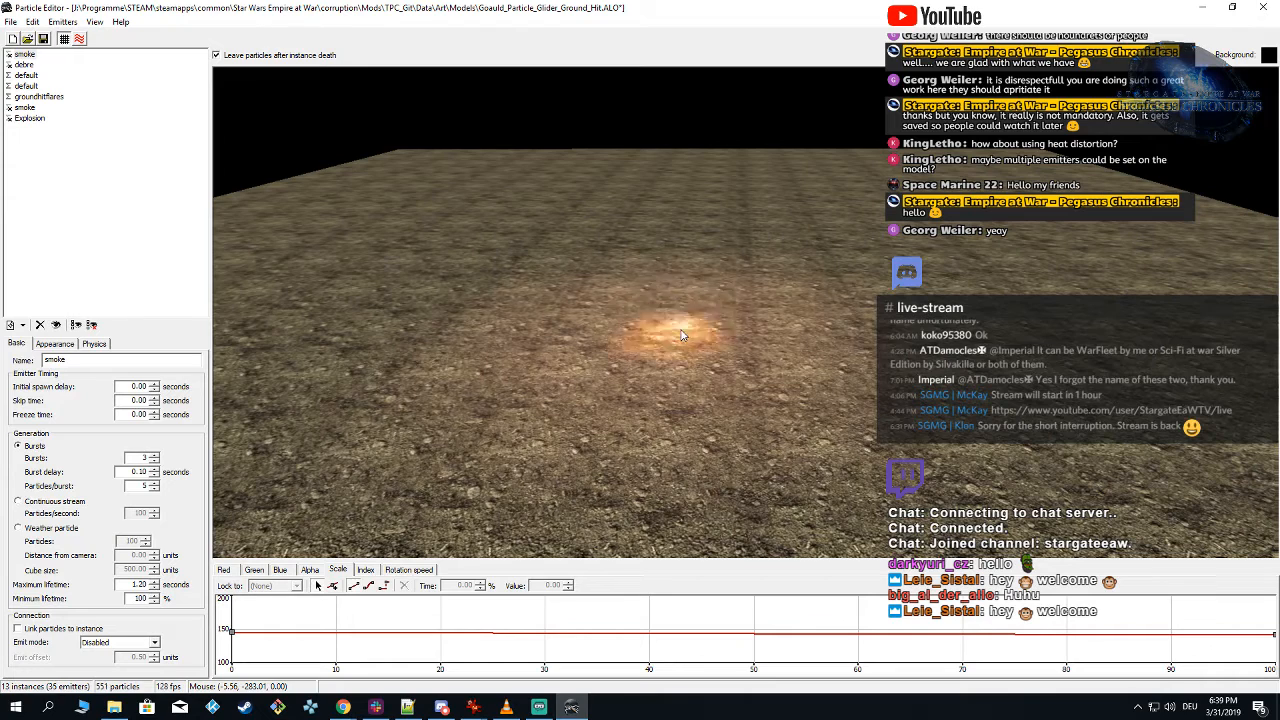
pyautogui.click(680, 330)
# Step: Isolate the first default emitter, spawn it several times and check its appearance settings
pyautogui.click(24, 76)
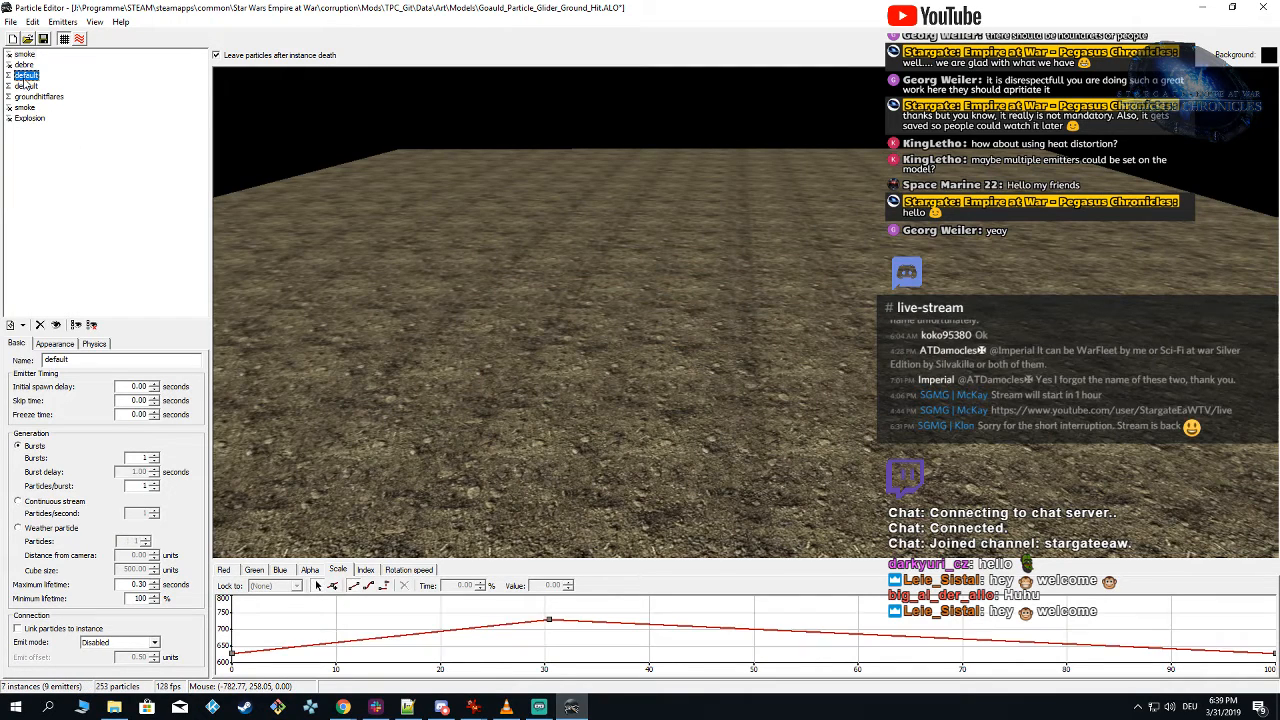
pyautogui.click(630, 346)
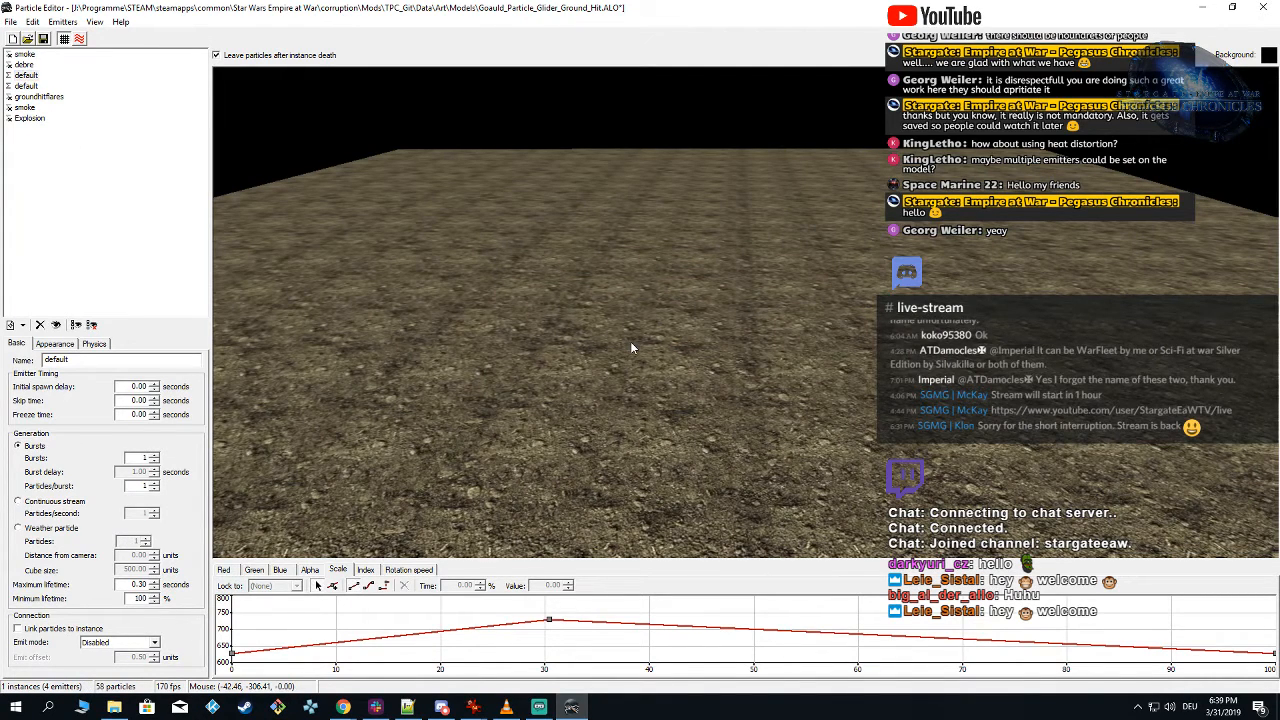
pyautogui.click(629, 347)
pyautogui.click(586, 334)
pyautogui.click(675, 322)
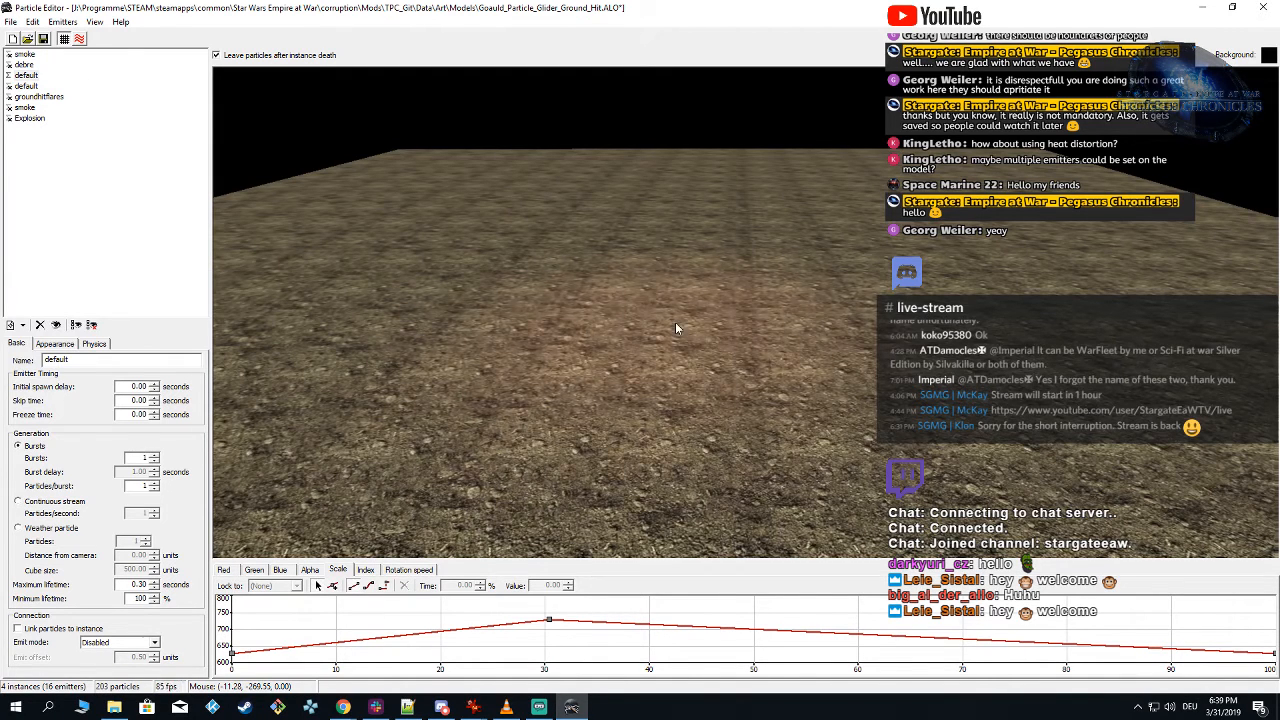
pyautogui.click(26, 76)
pyautogui.click(54, 345)
# Step: Add a new emitter named lightflash_ground and spawn the effect
pyautogui.click(11, 326)
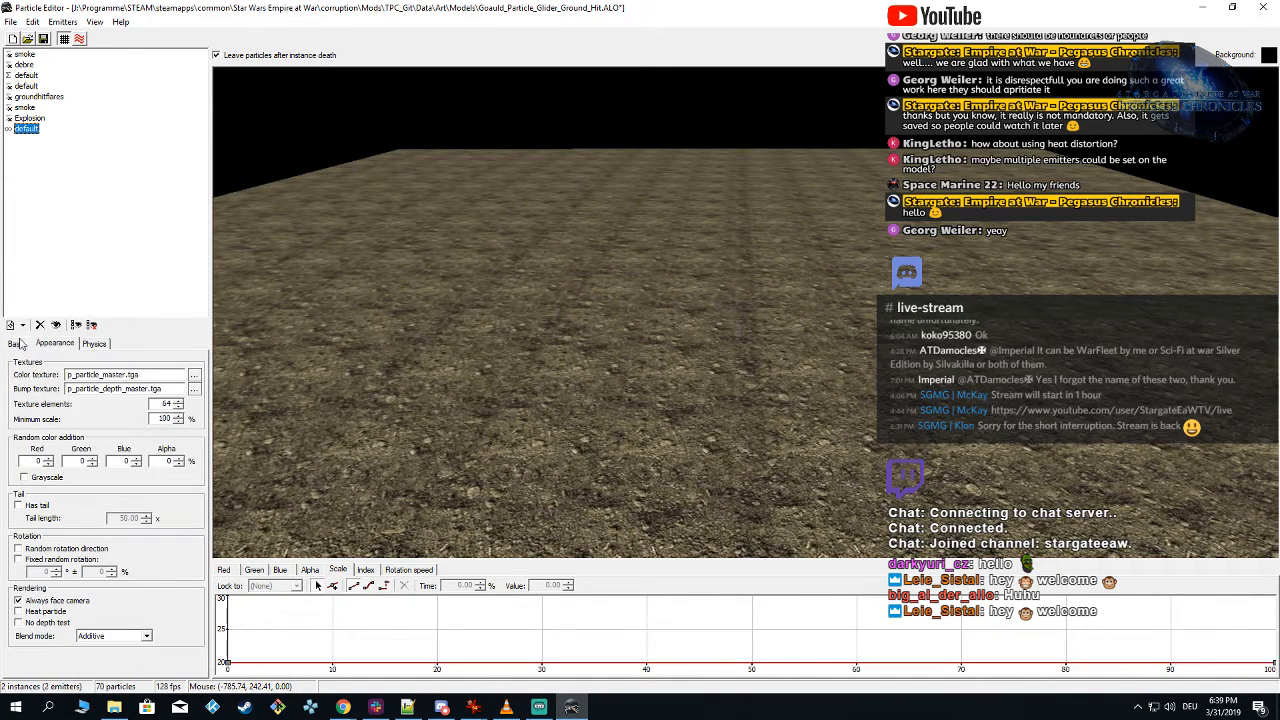
pyautogui.click(15, 345)
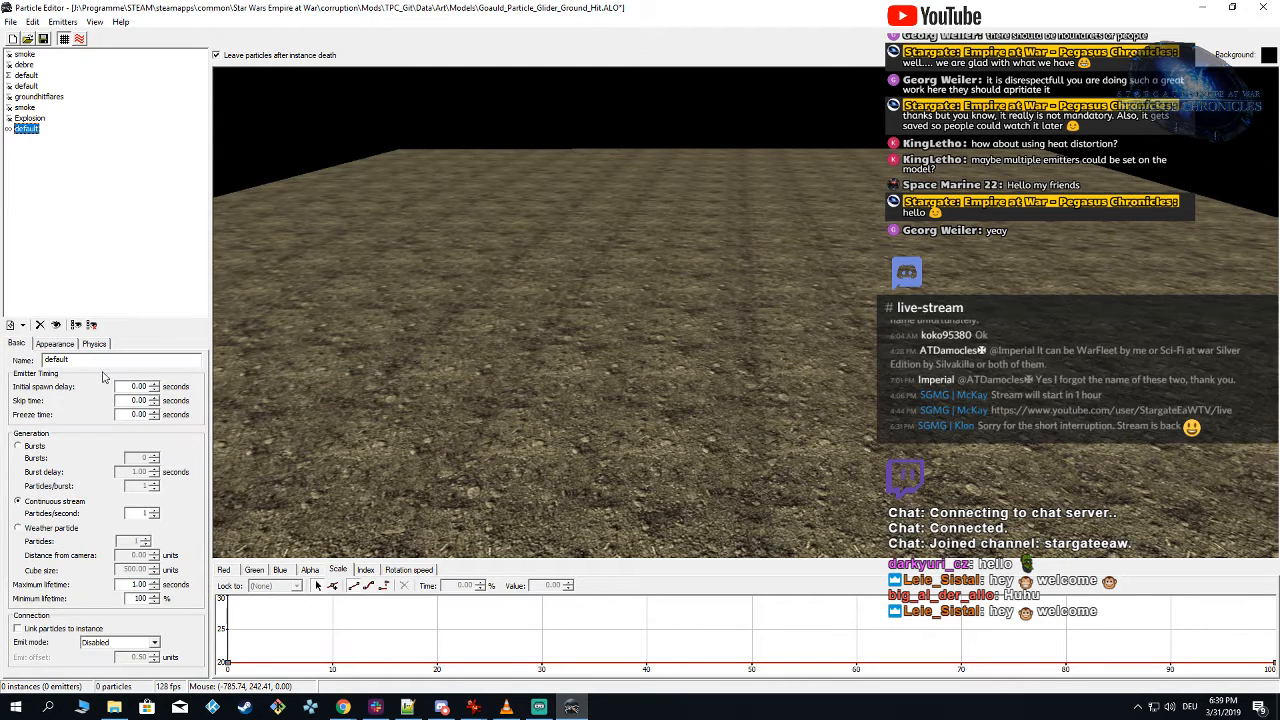
pyautogui.press('Tab')
pyautogui.write('lightflash_ground')
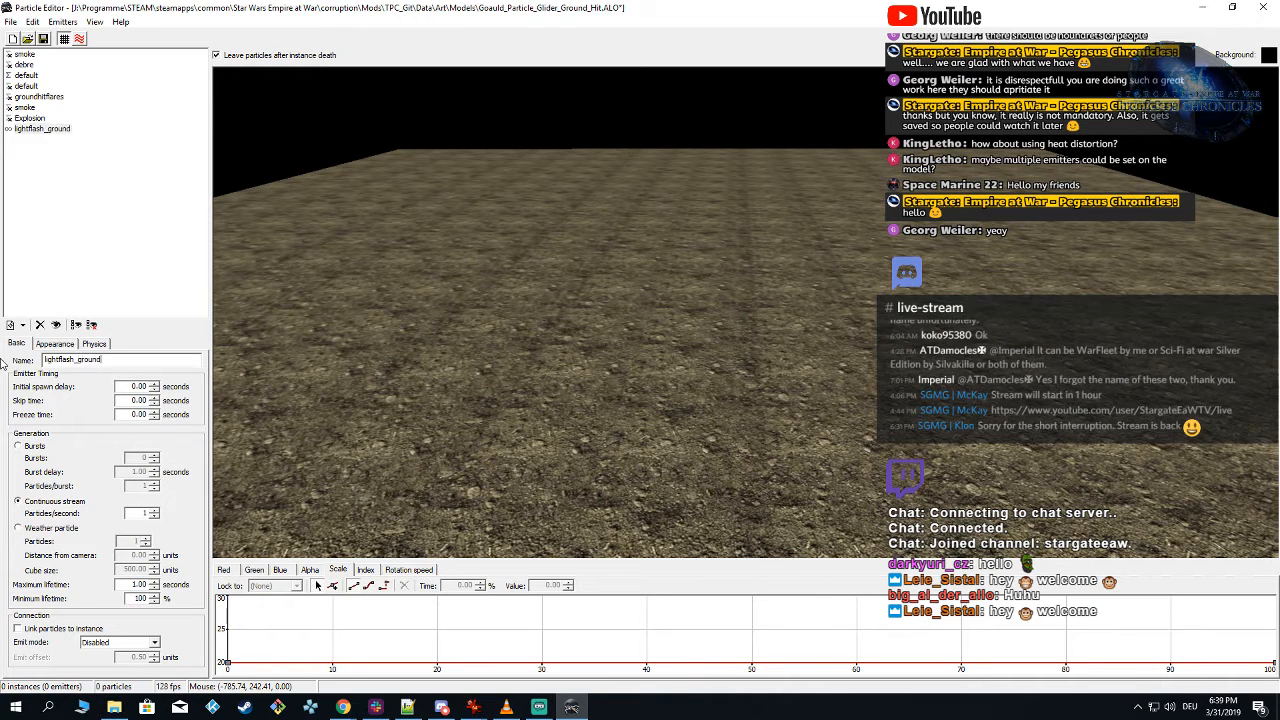
pyautogui.click(634, 304)
pyautogui.click(634, 306)
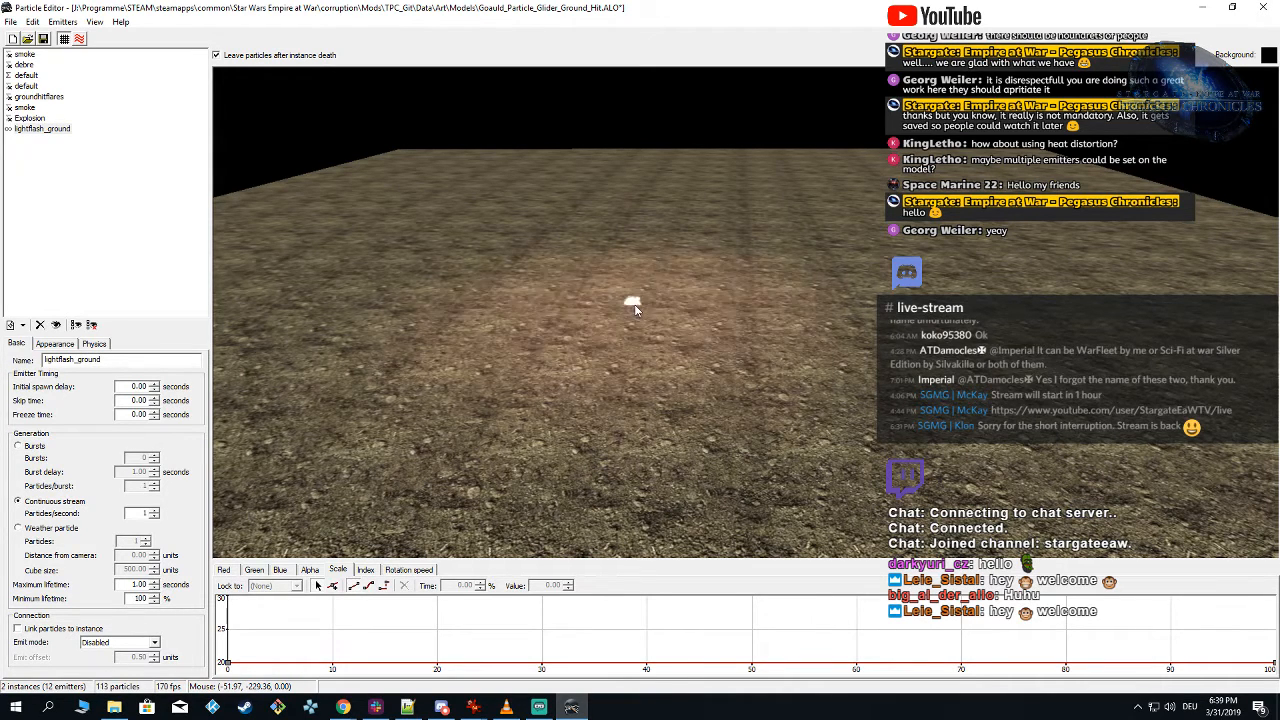
# Step: Delete the newly added lightflash_ground emitter
pyautogui.click(53, 185)
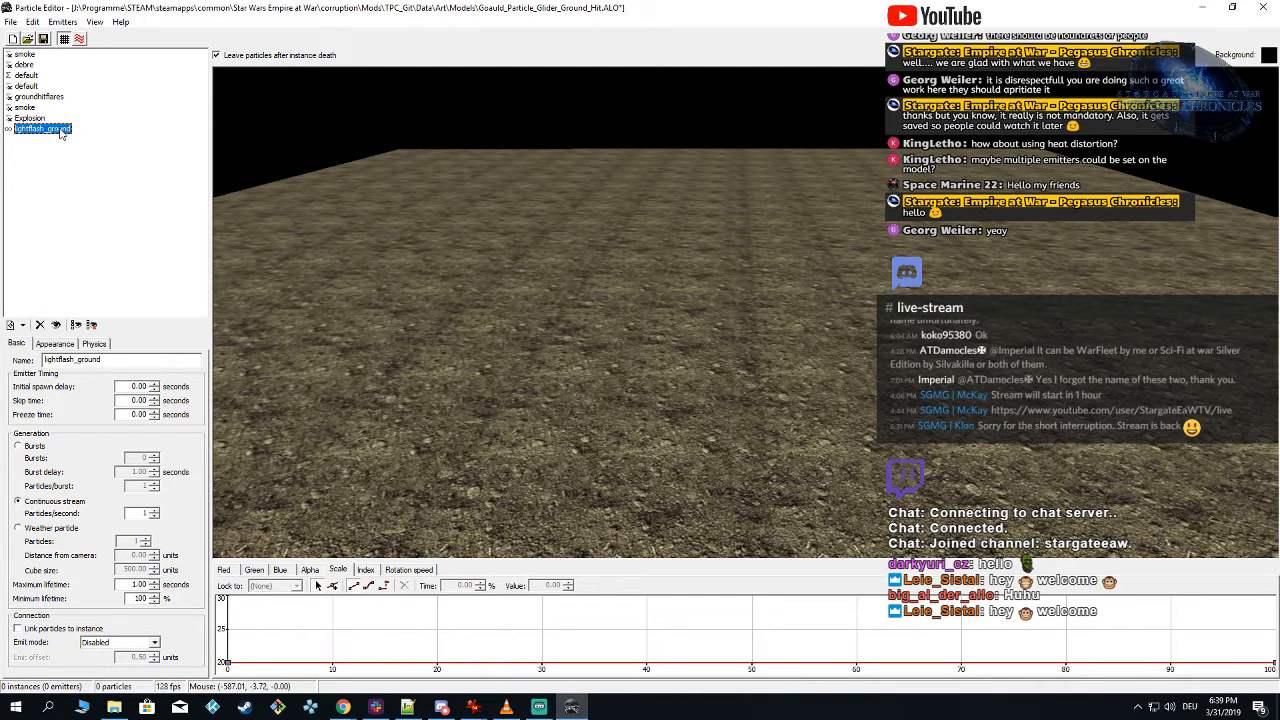
pyautogui.rightClick(60, 133)
pyautogui.click(15, 149)
pyautogui.click(57, 130)
pyautogui.press('BackSpace')
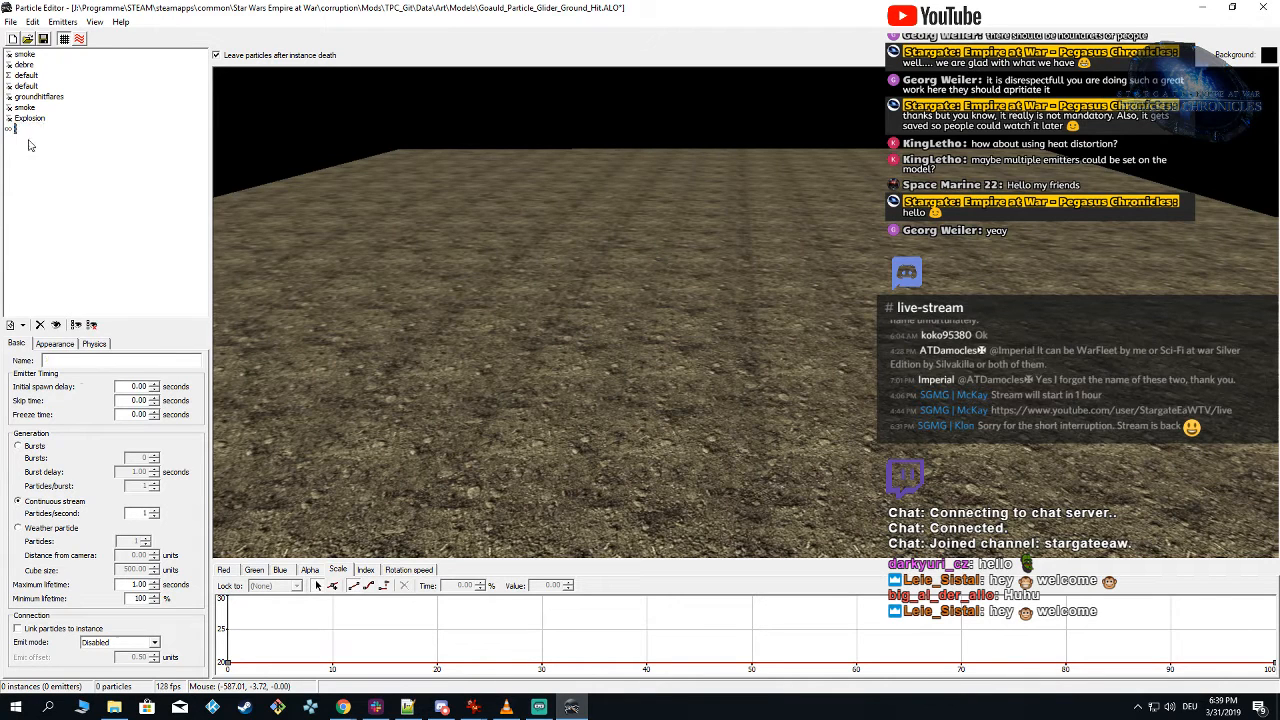
pyautogui.press('Delete')
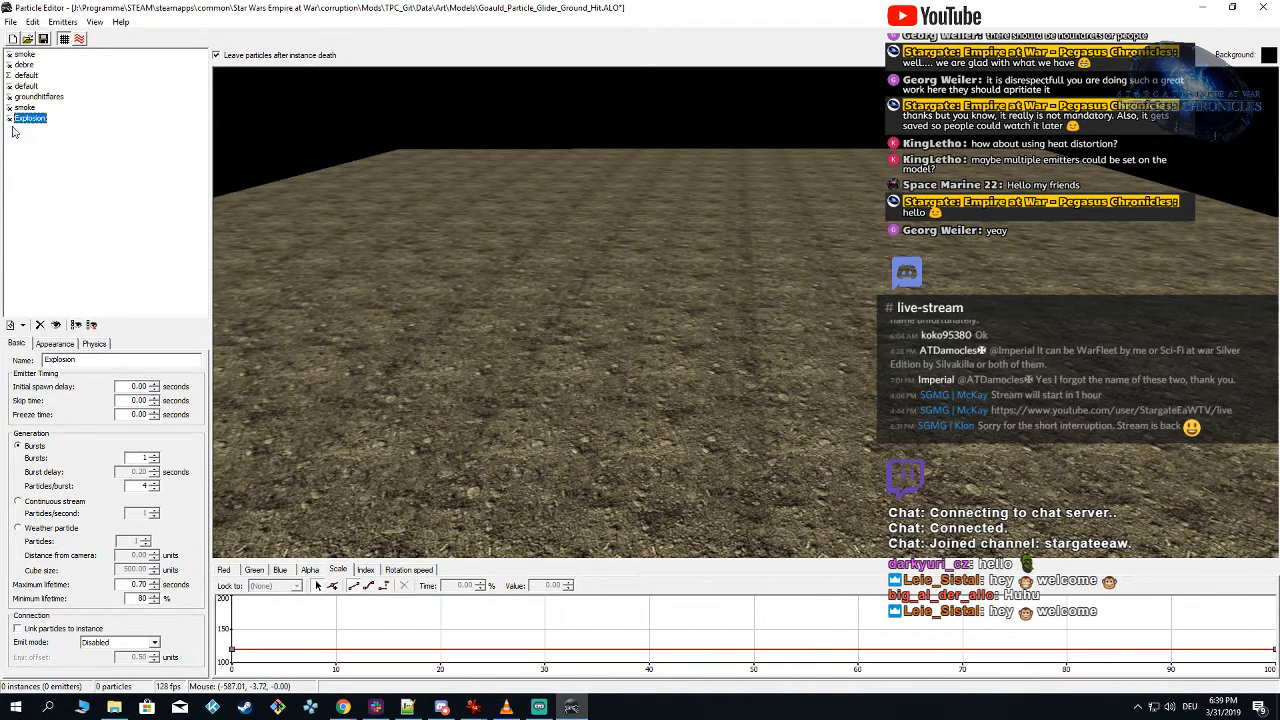
# Step: Rename the first default emitter
pyautogui.click(27, 76)
pyautogui.doubleClick(57, 359)
pyautogui.write('lightflash_ground')
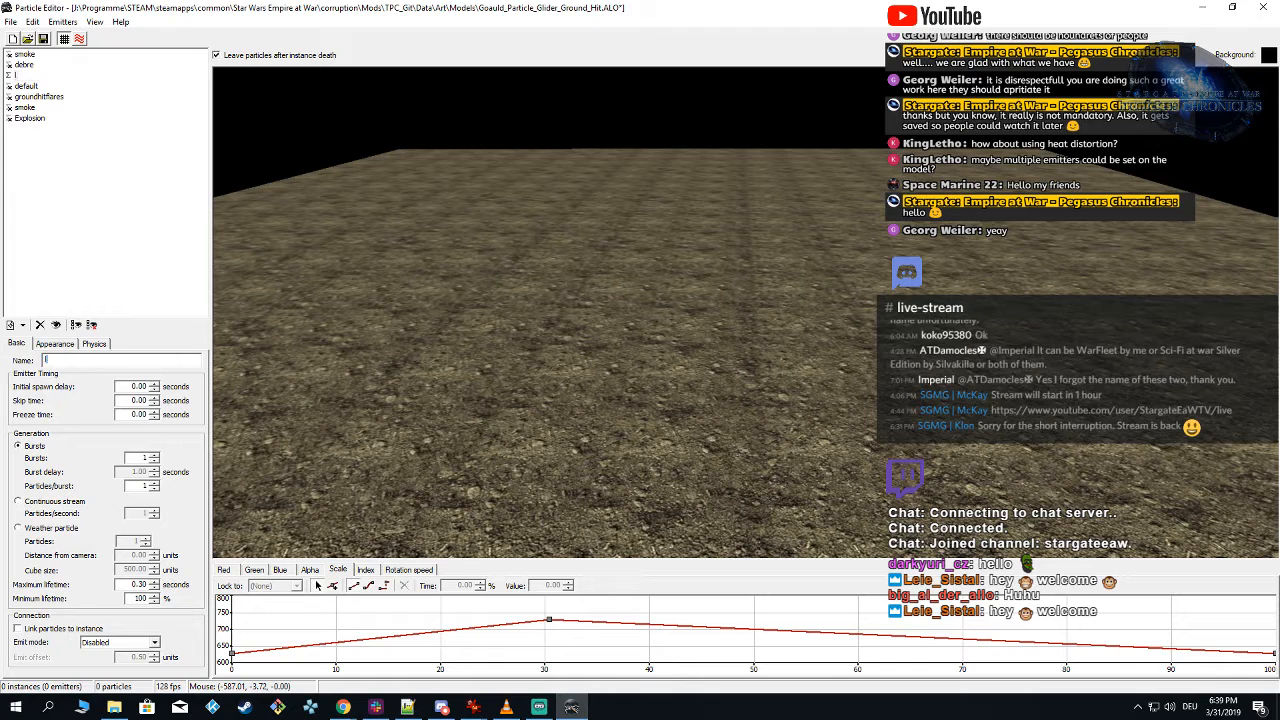
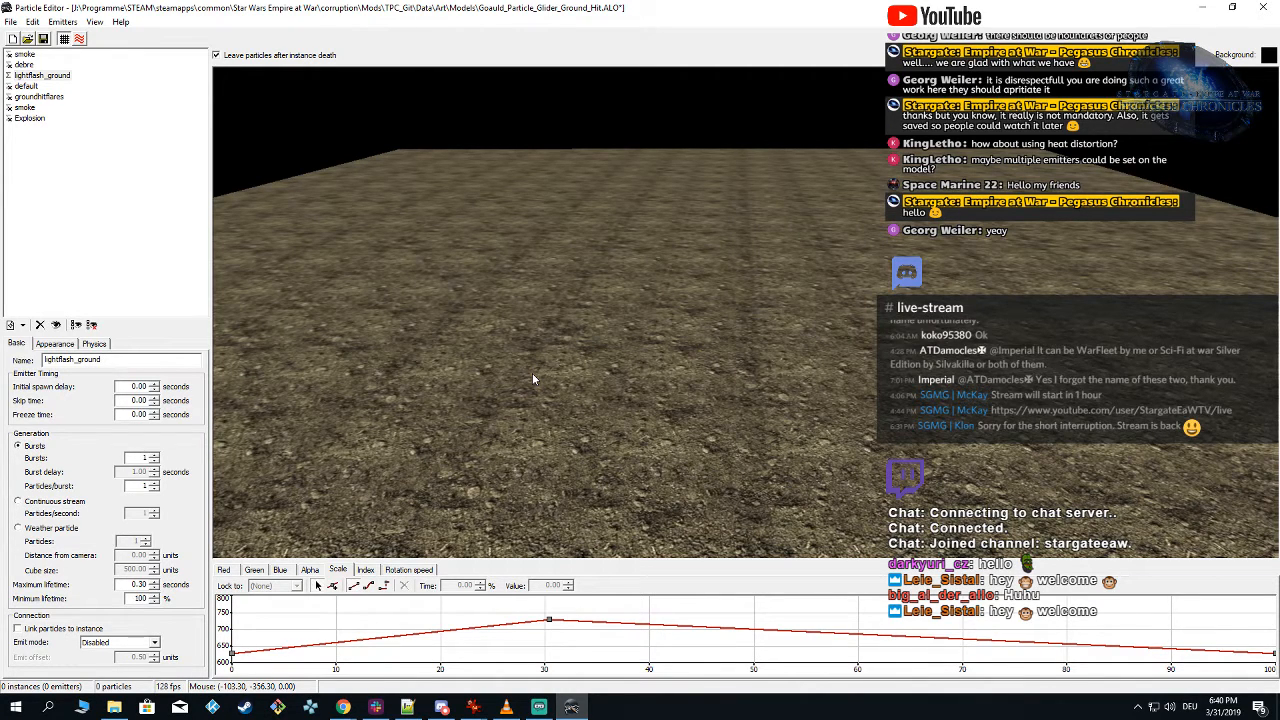
# Step: Spawn test instances across the ground to examine the light flash effect from several angles
pyautogui.click(596, 355)
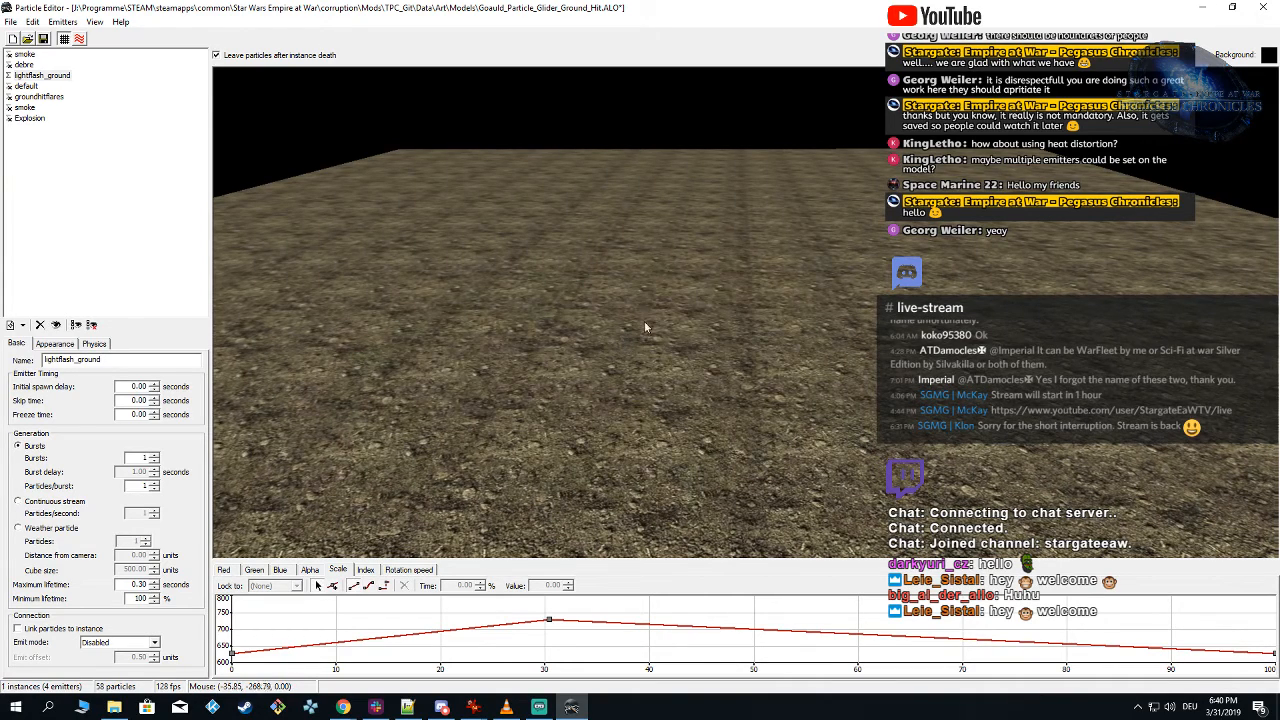
pyautogui.click(651, 304)
pyautogui.click(667, 279)
pyautogui.click(636, 336)
pyautogui.click(662, 281)
pyautogui.moveTo(616, 282); pyautogui.dragTo(625, 284, button='right')
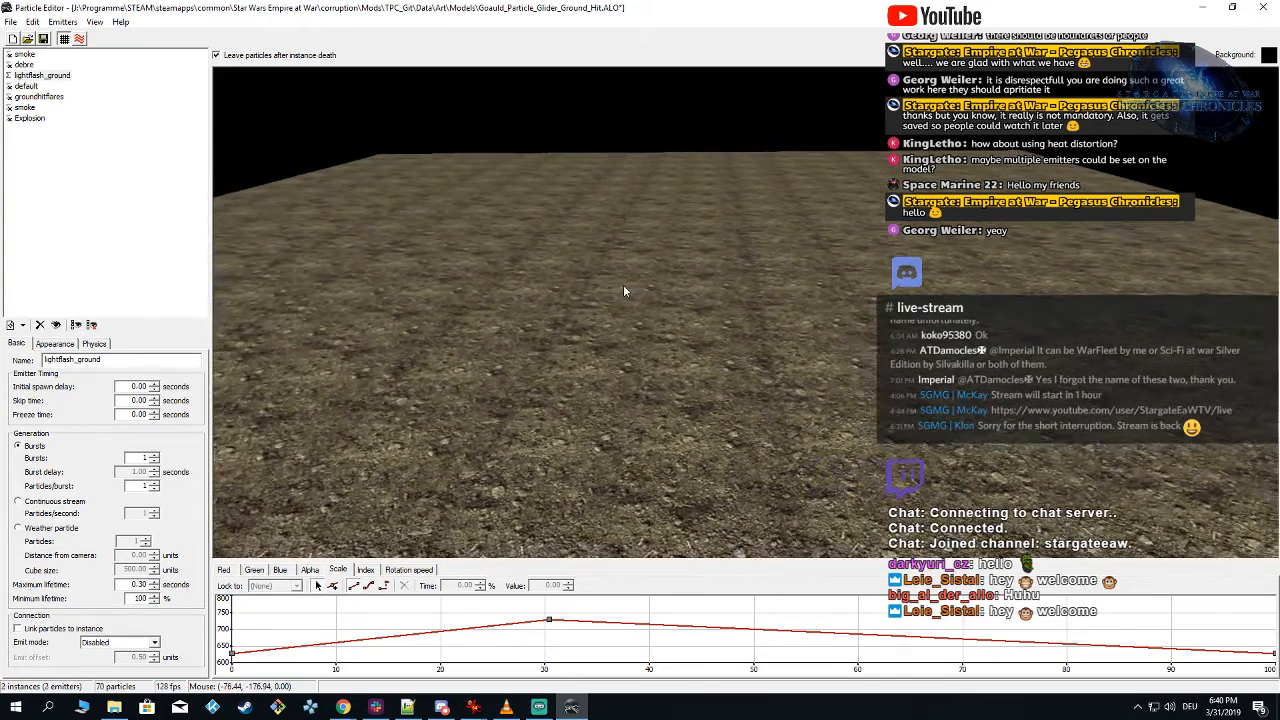
pyautogui.click(644, 296)
pyautogui.click(684, 315)
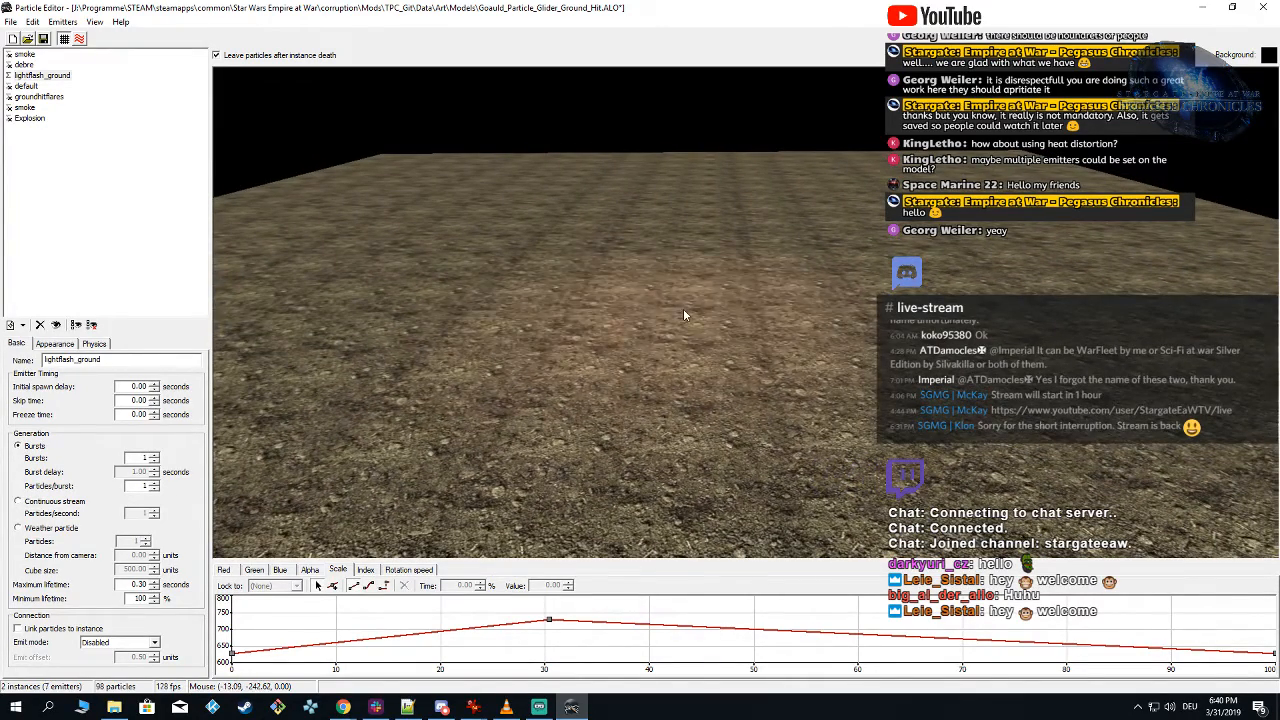
# Step: Show the default emitter instead of lightflash_ground and spawn test instances to examine it
pyautogui.click(22, 87)
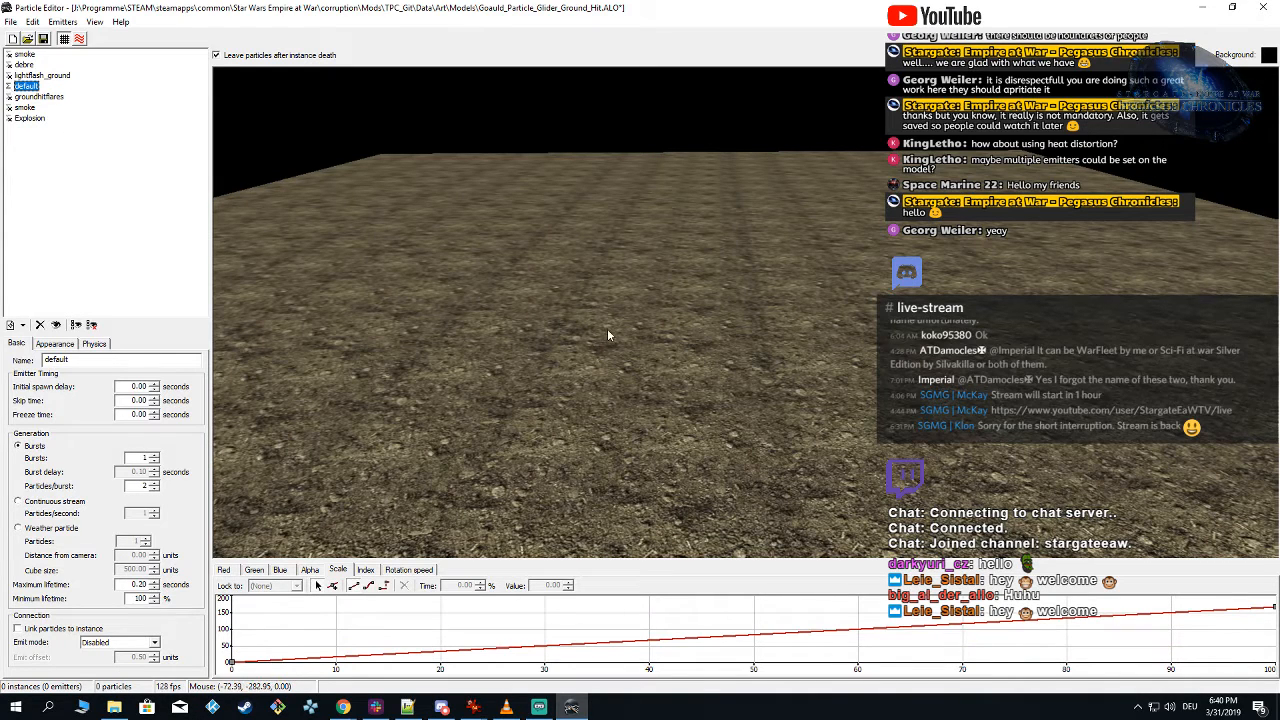
pyautogui.click(693, 321)
pyautogui.moveTo(696, 300)
pyautogui.mouseDown(button='right')
pyautogui.moveTo(695, 363)
pyautogui.moveTo(695, 306)
pyautogui.mouseUp(button='right')
pyautogui.click(696, 341)
pyautogui.click(696, 367)
pyautogui.click(695, 306)
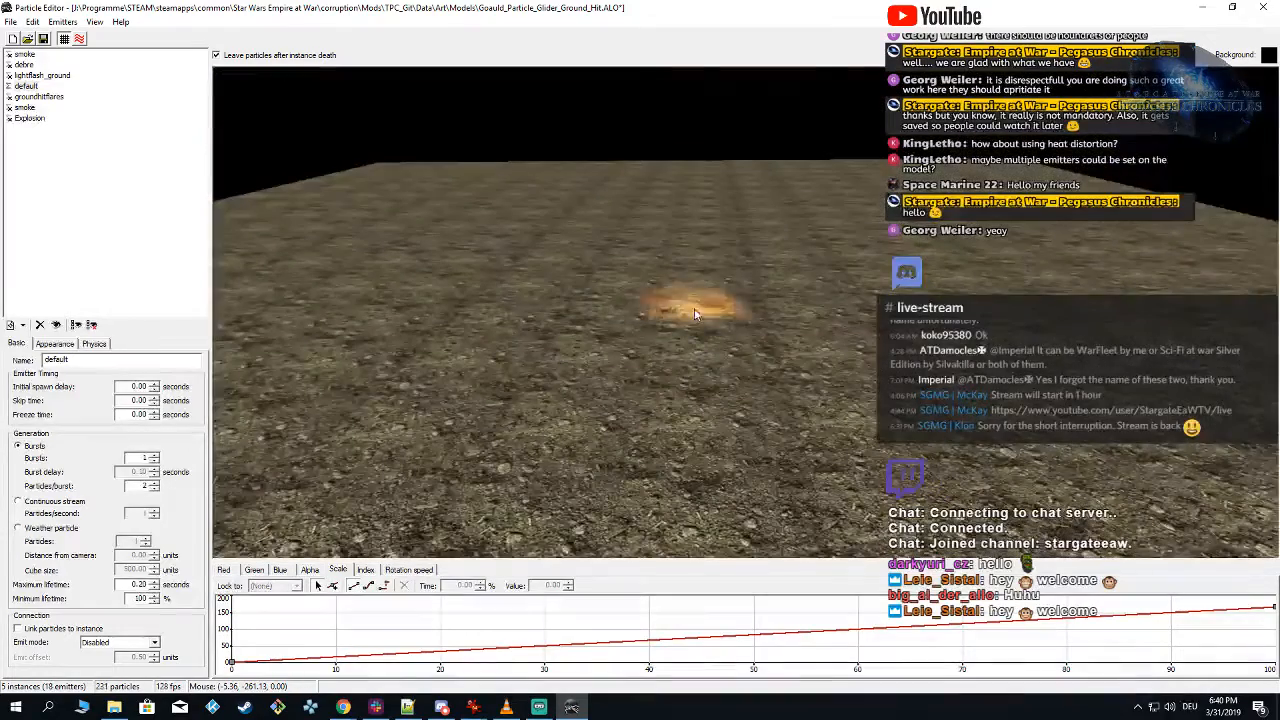
pyautogui.click(695, 306)
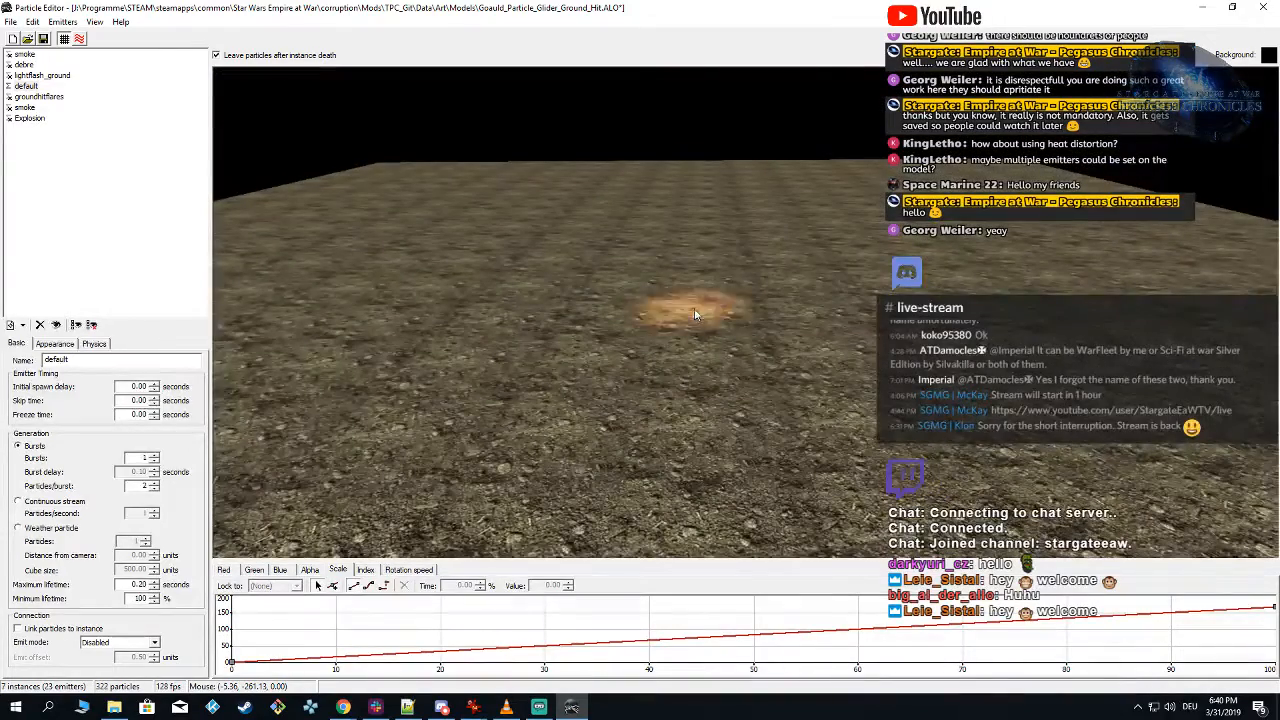
# Step: Rename the default emitter to explosion_ground
pyautogui.doubleClick(70, 360)
pyautogui.write('explo')
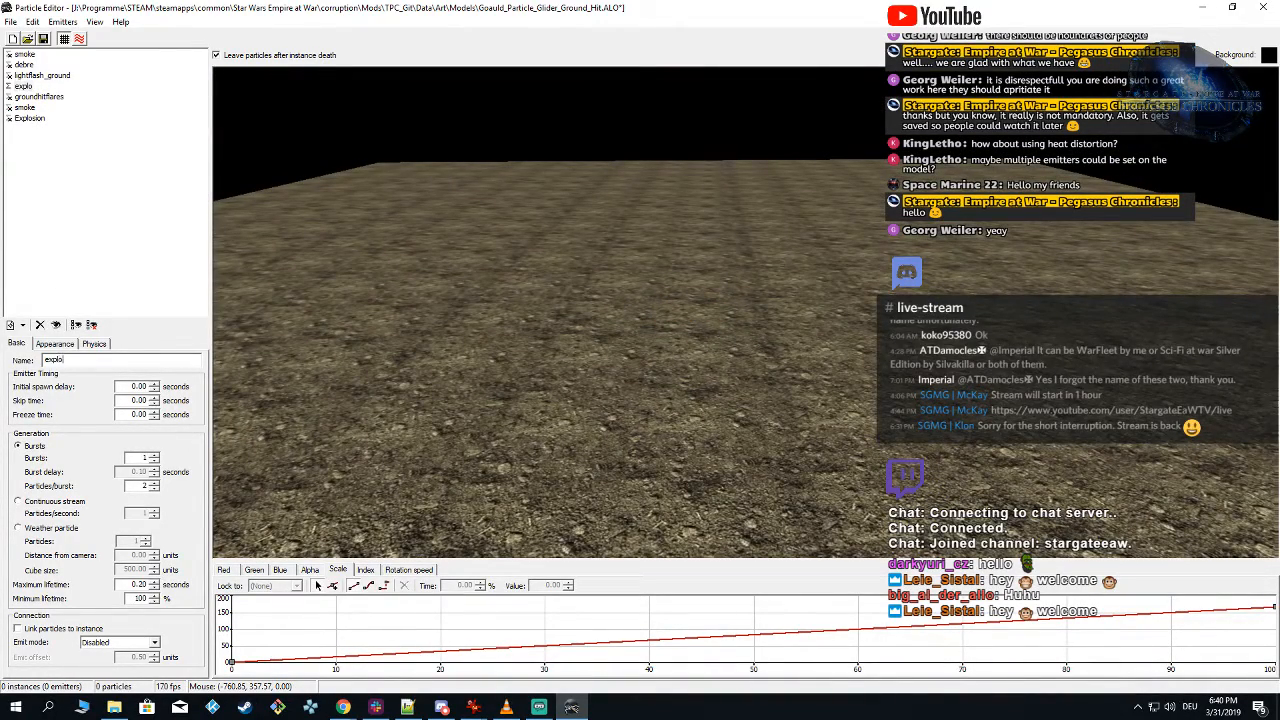
pyautogui.write('sion_ground')
# Step: Show the groundhitflares emitter and spawn test instances on the ground to examine it with explosion_ground
pyautogui.click(58, 96)
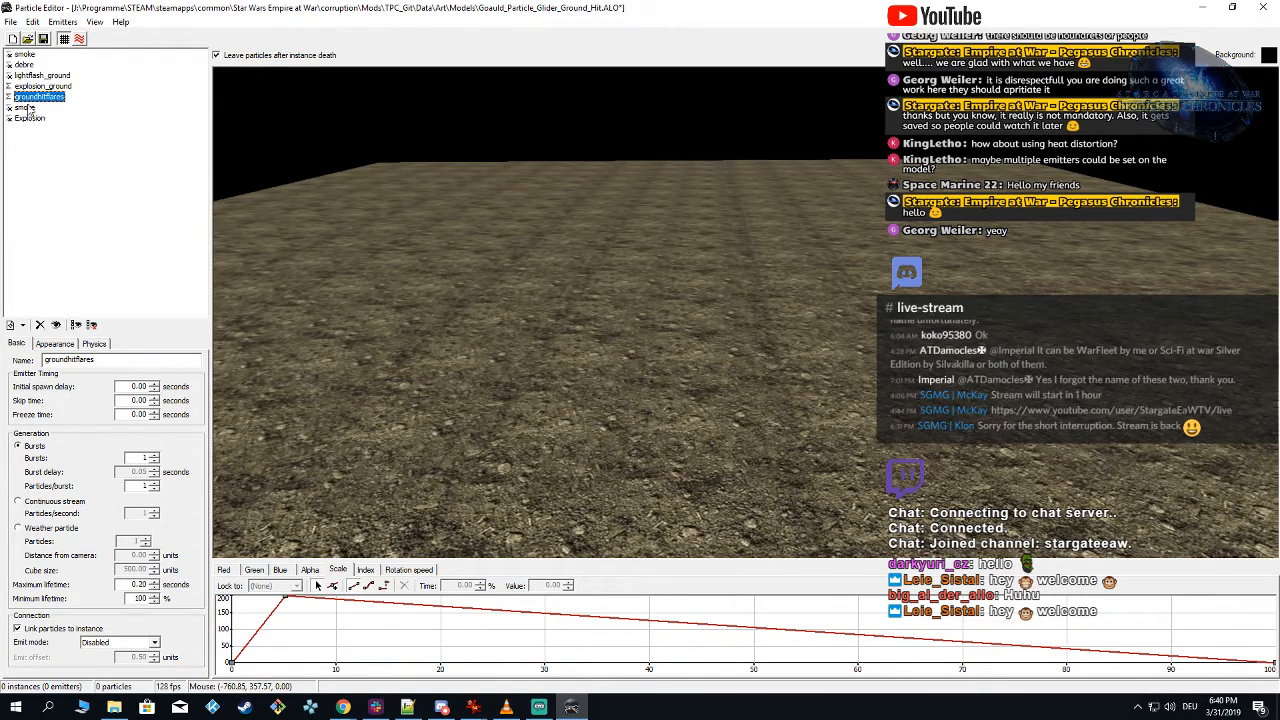
pyautogui.moveTo(626, 313); pyautogui.dragTo(659, 312, button='right')
pyautogui.press('shift')
pyautogui.press('shift')
pyautogui.press('shift')
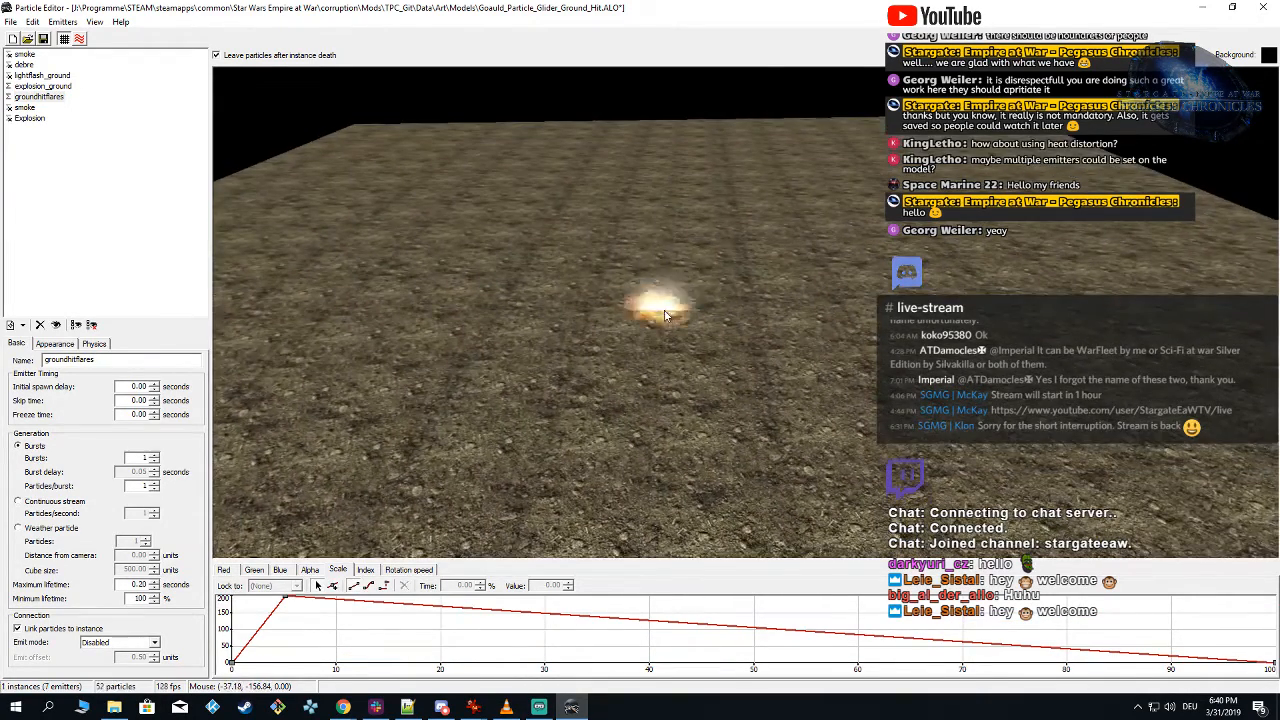
# Step: Set the maximum lifetime of the groundhitflares emitter to 0.40 seconds
pyautogui.click(54, 98)
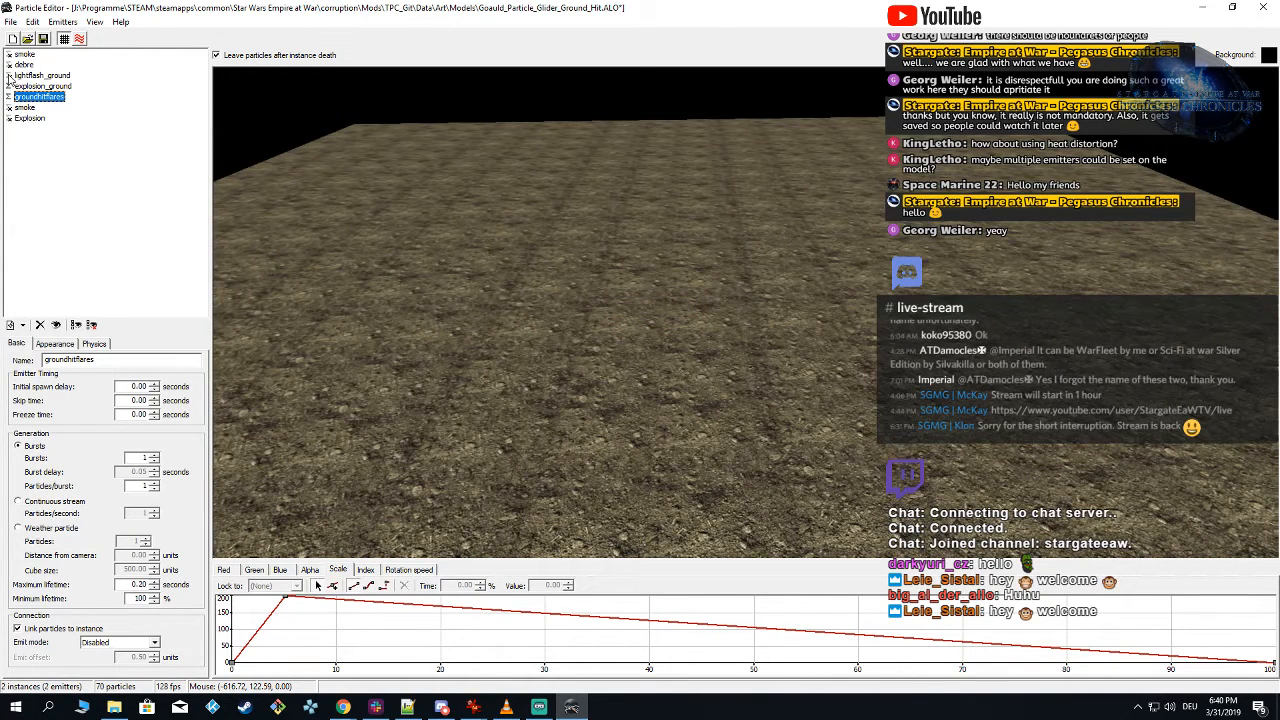
pyautogui.click(37, 99)
pyautogui.click(144, 584)
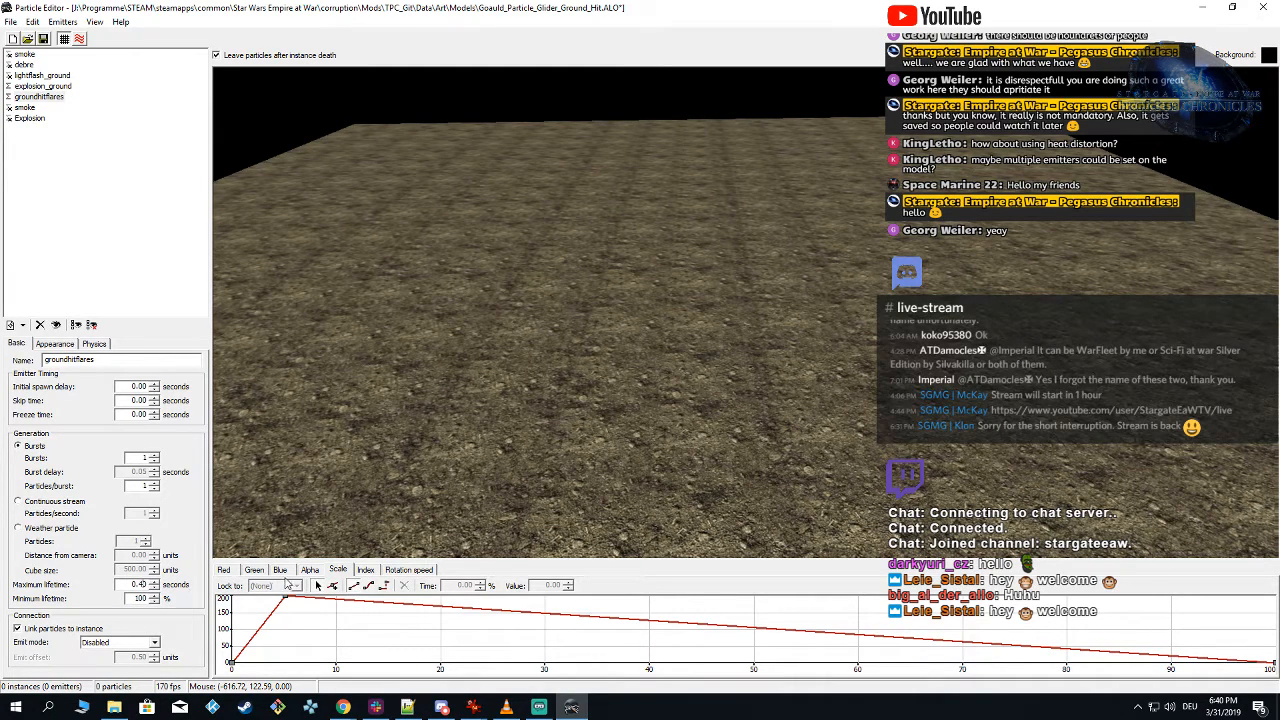
# Step: Lower the starting key of the groundhitflares red curve to 0.50 and preview the effect
pyautogui.click(225, 570)
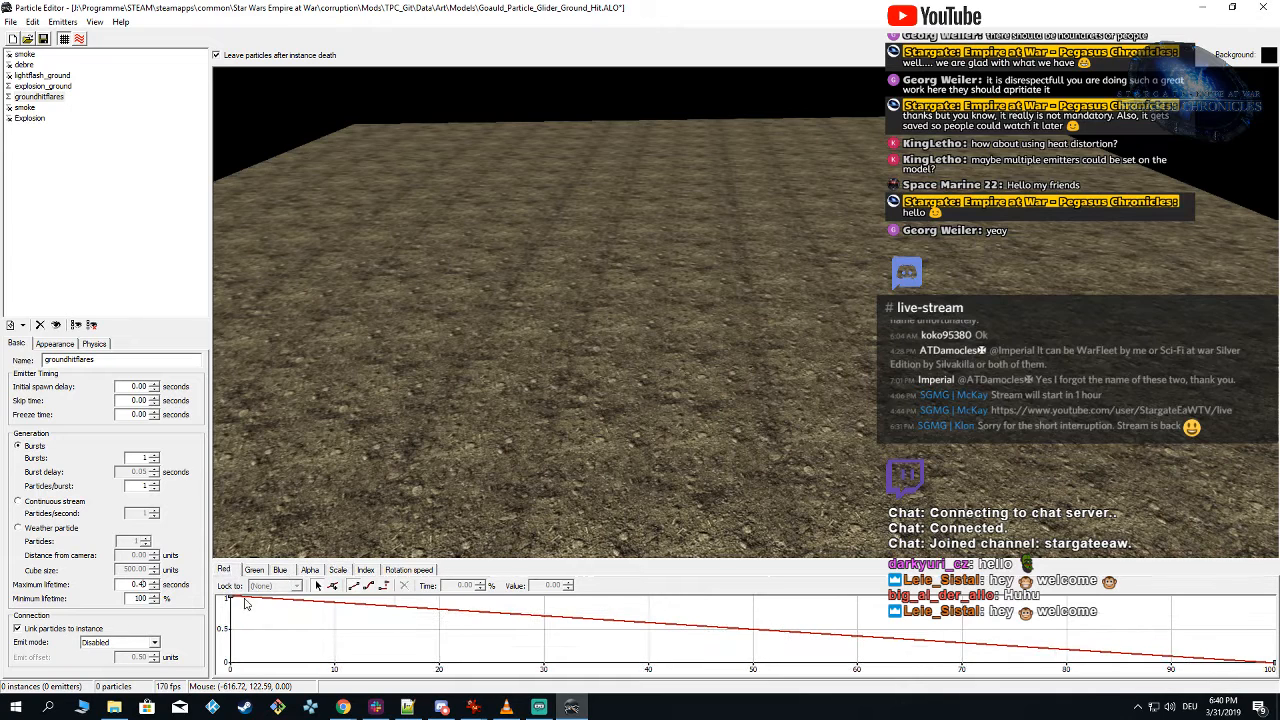
pyautogui.click(230, 599)
pyautogui.click(567, 589)
pyautogui.click(567, 589)
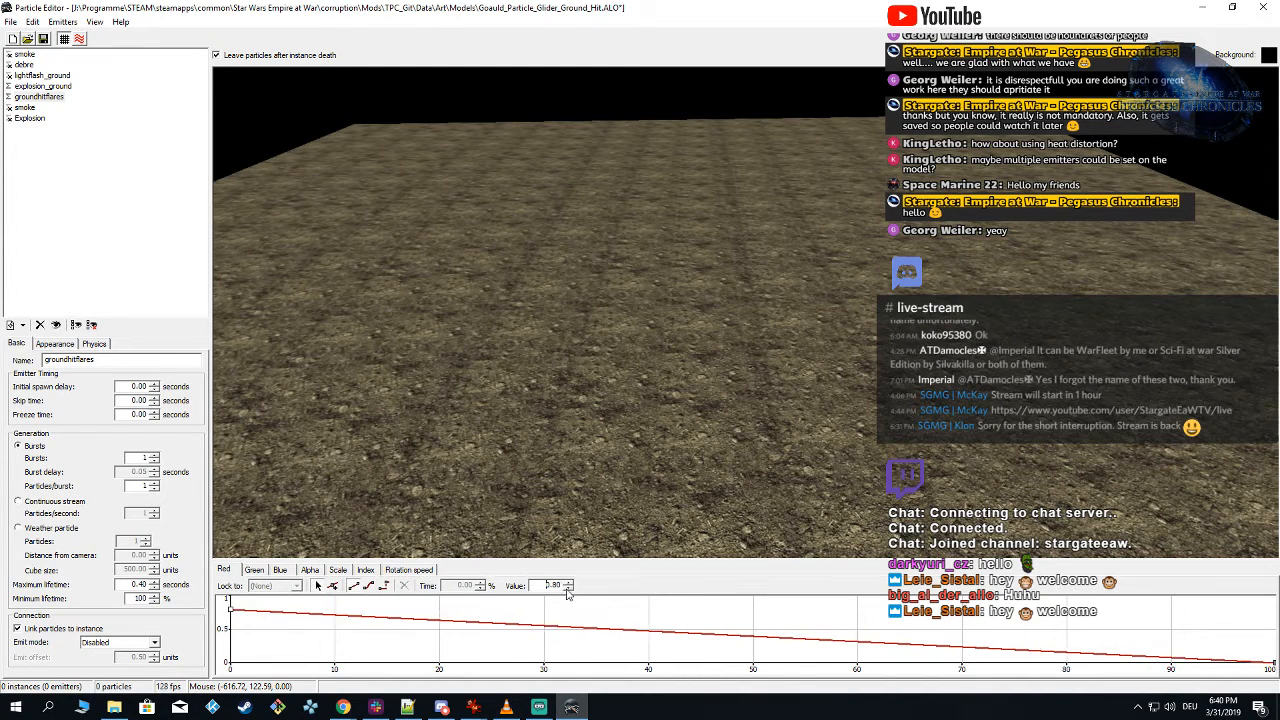
pyautogui.click(567, 589)
pyautogui.click(567, 589)
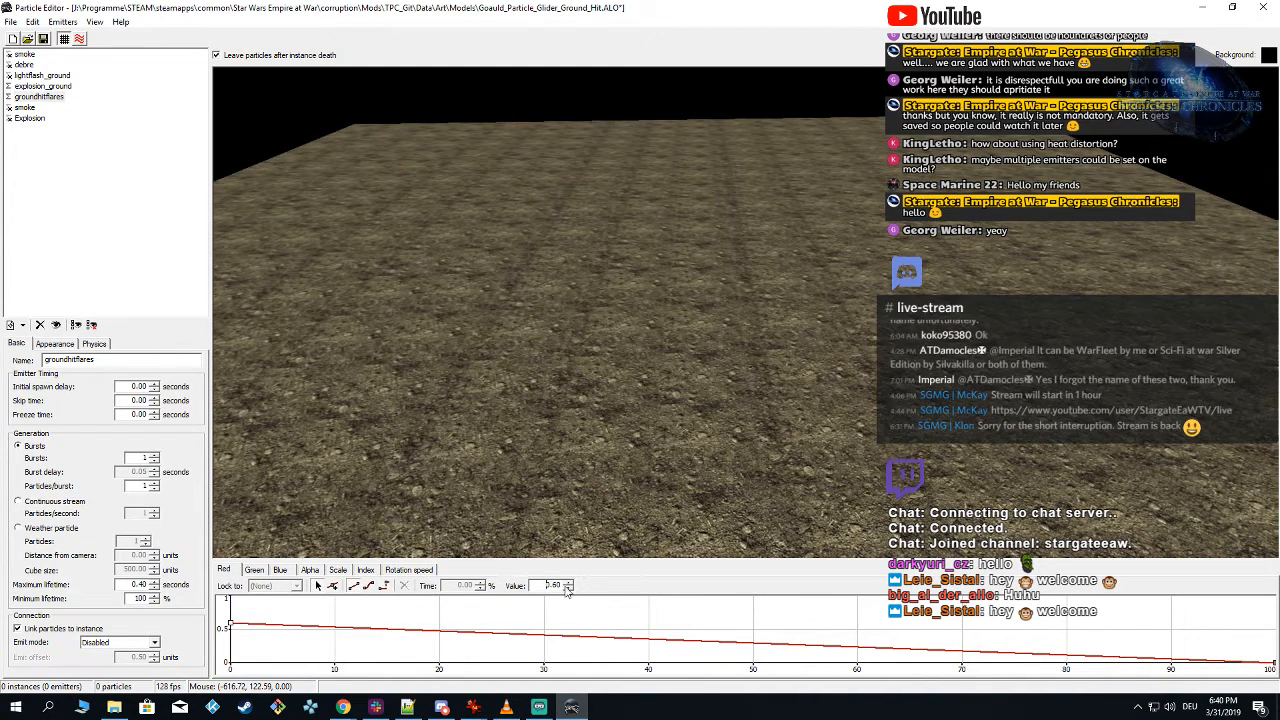
pyautogui.click(567, 589)
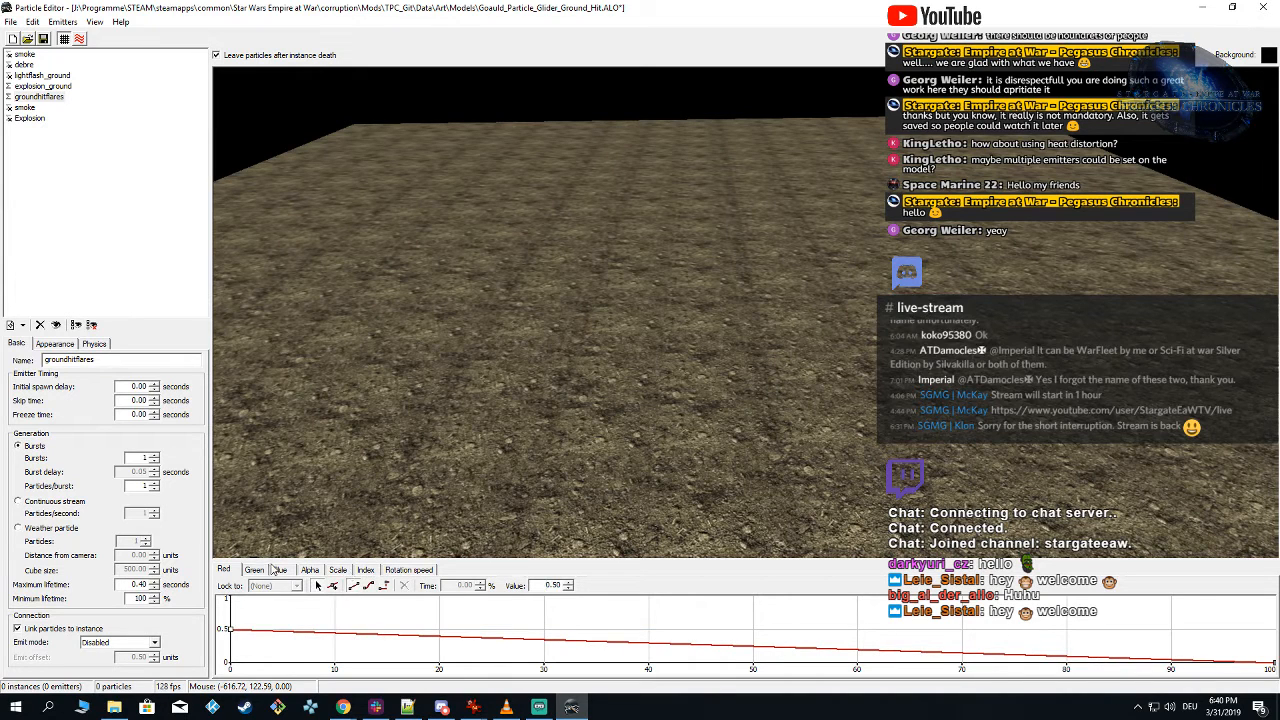
pyautogui.click(281, 569)
pyautogui.click(620, 388)
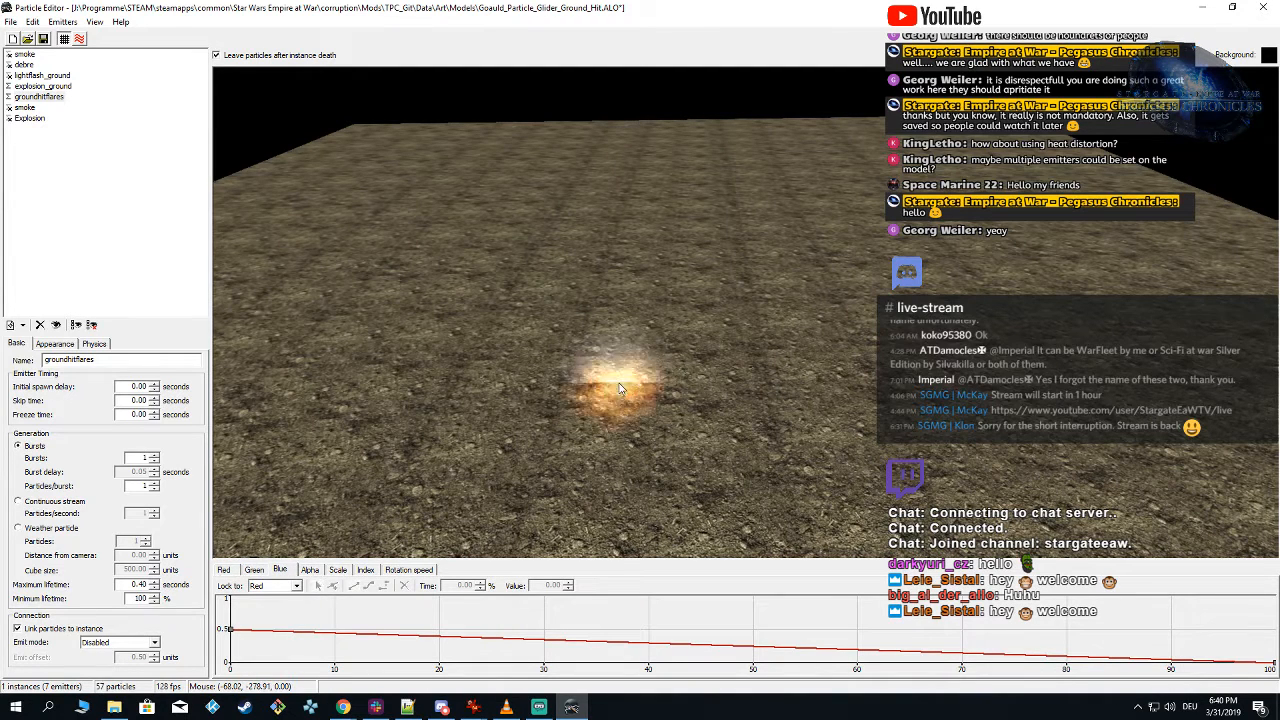
# Step: Set the maximum lifetime of the explosion_ground emitter to 0.40 seconds
pyautogui.click(40, 86)
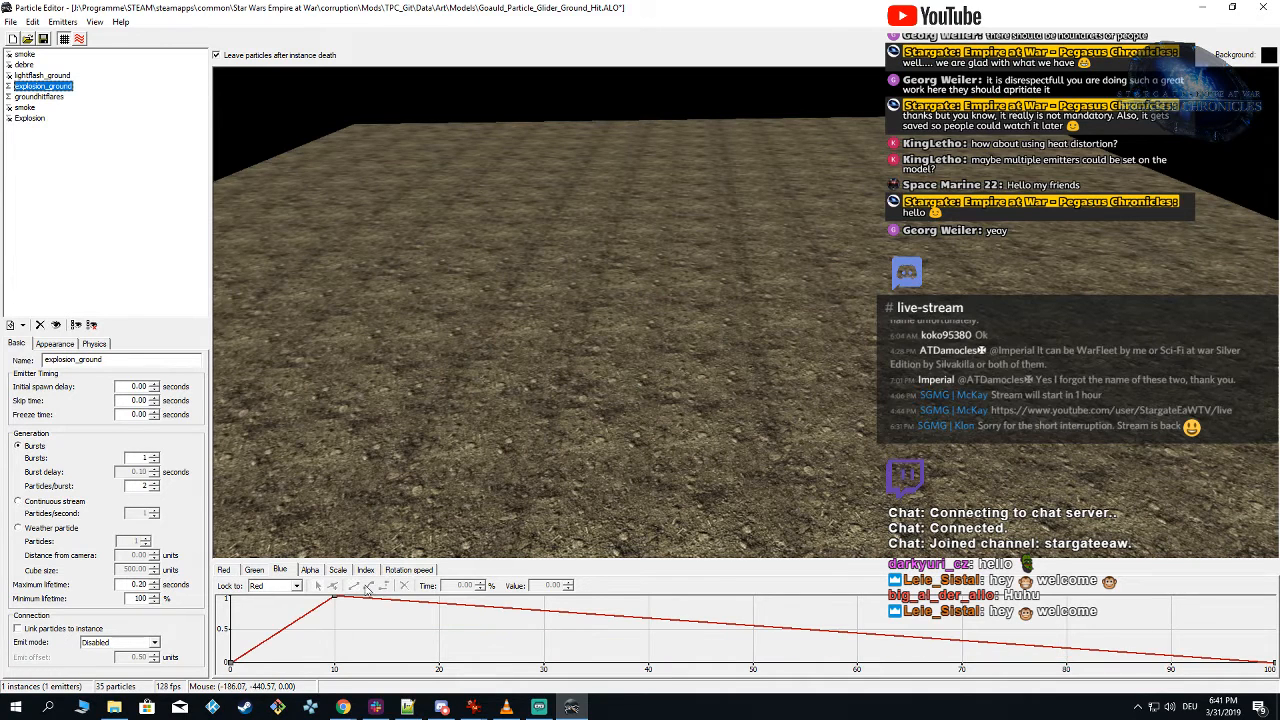
pyautogui.click(145, 584)
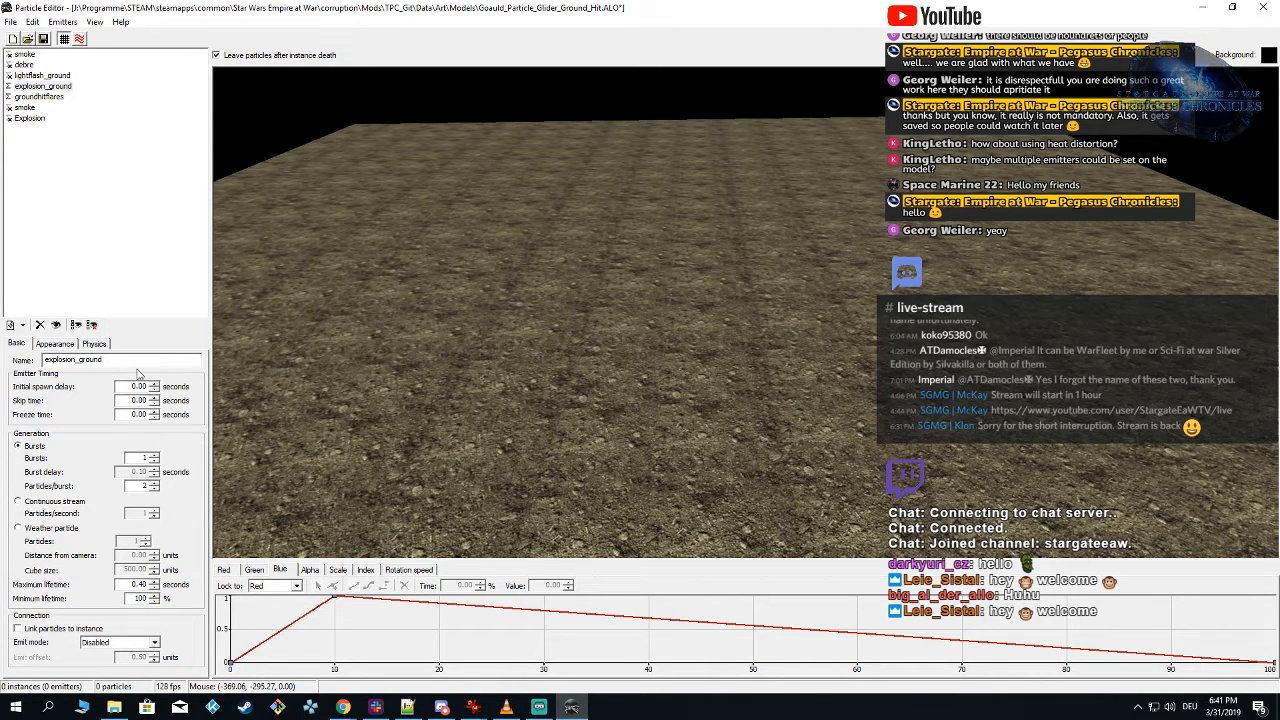
pyautogui.click(32, 87)
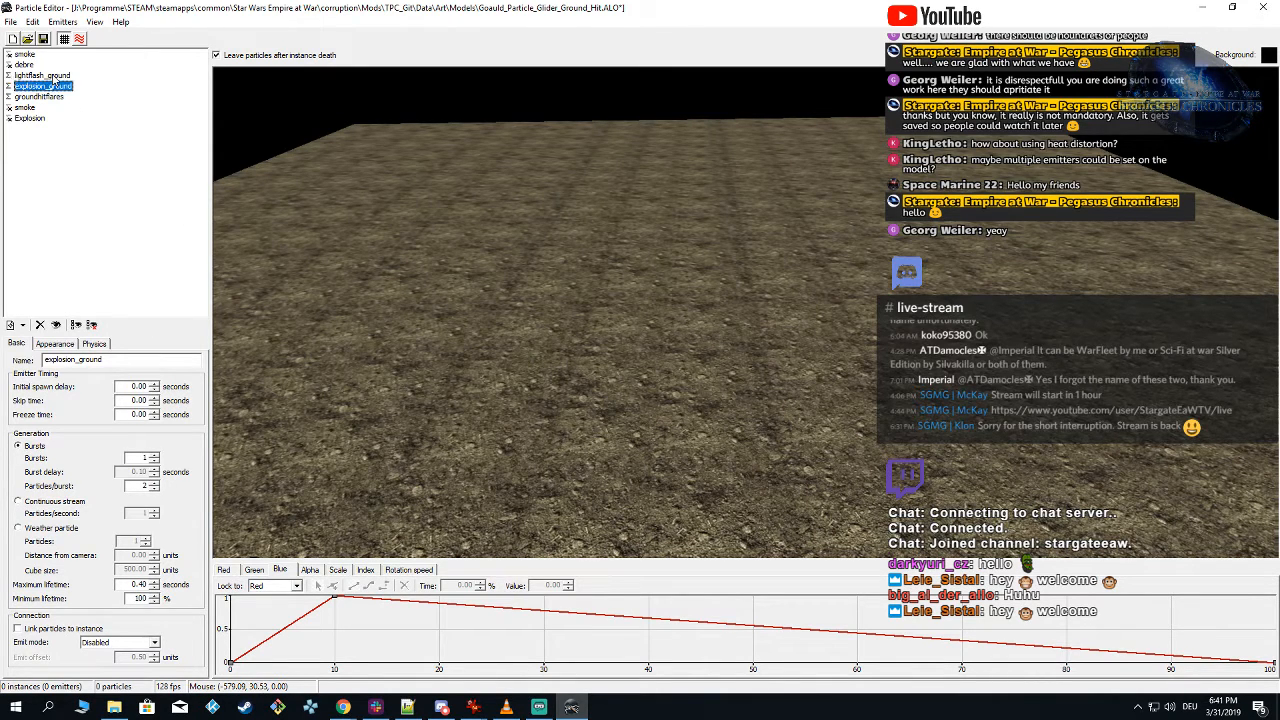
# Step: Set the maximum lifetime of the lightflash_ground emitter to 0.60 seconds and spawn test instances
pyautogui.click(48, 75)
pyautogui.click(143, 584)
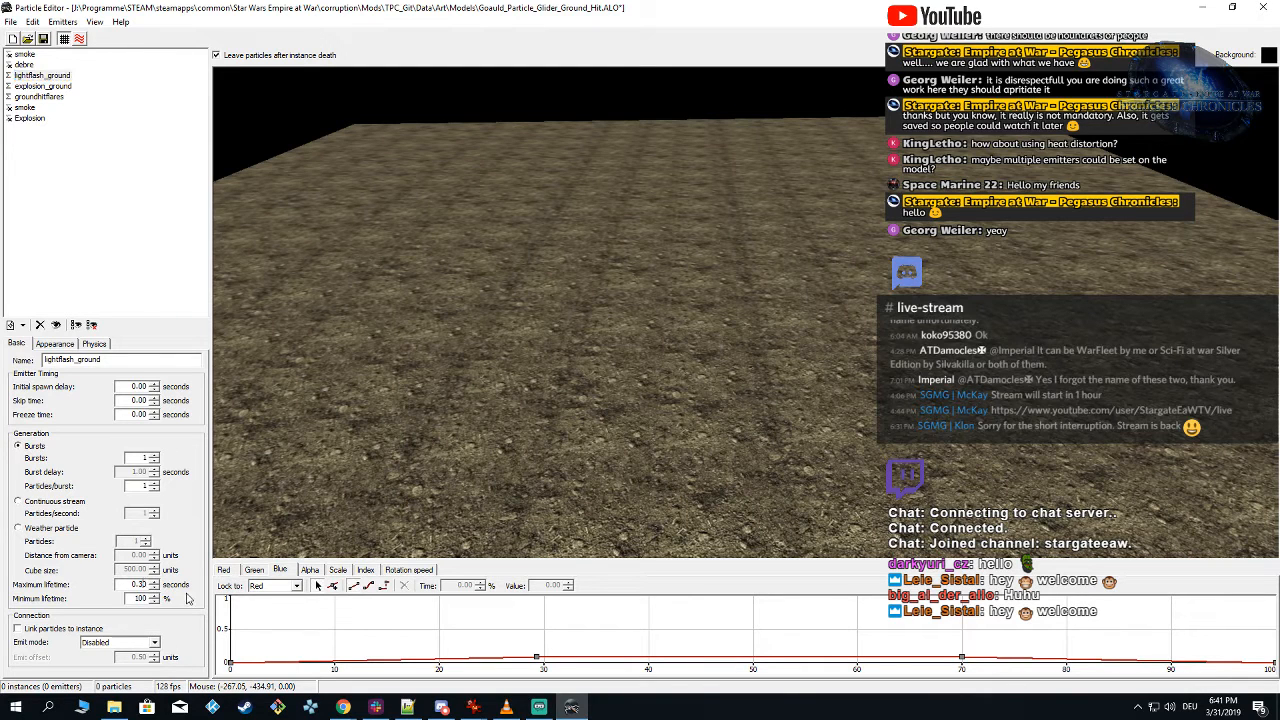
pyautogui.click(660, 336)
pyautogui.click(666, 288)
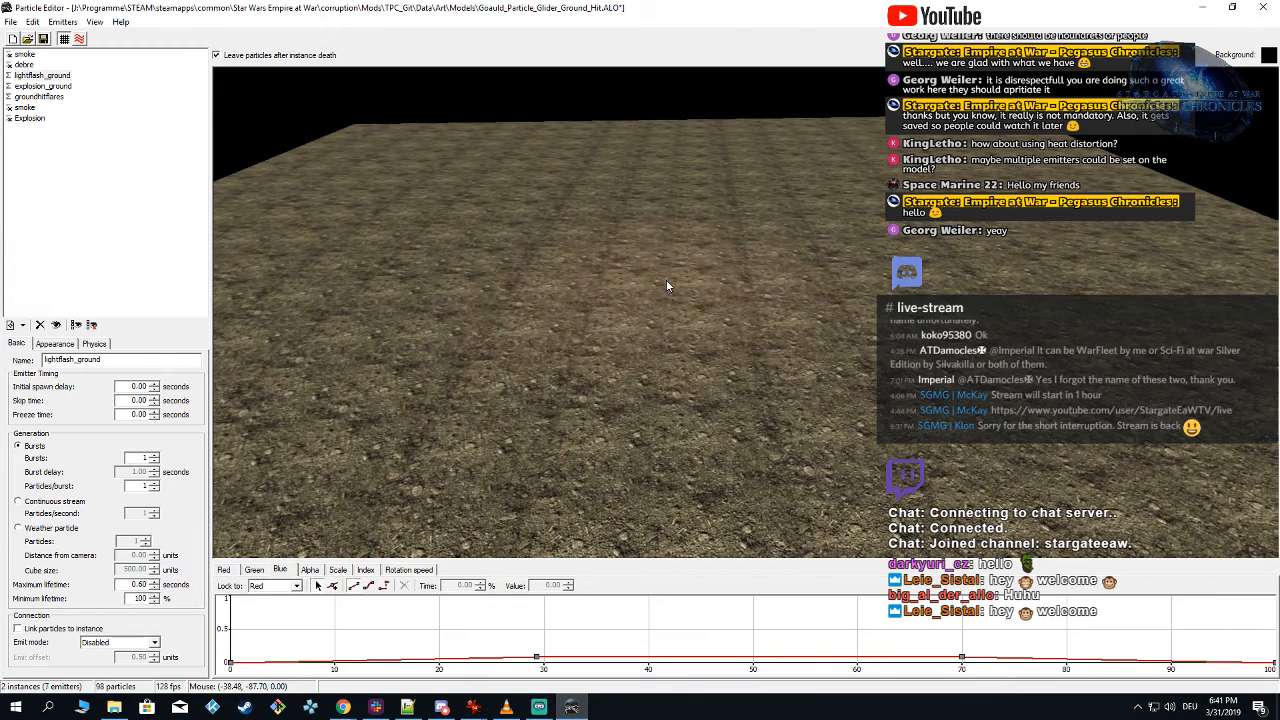
pyautogui.click(667, 286)
pyautogui.click(667, 286)
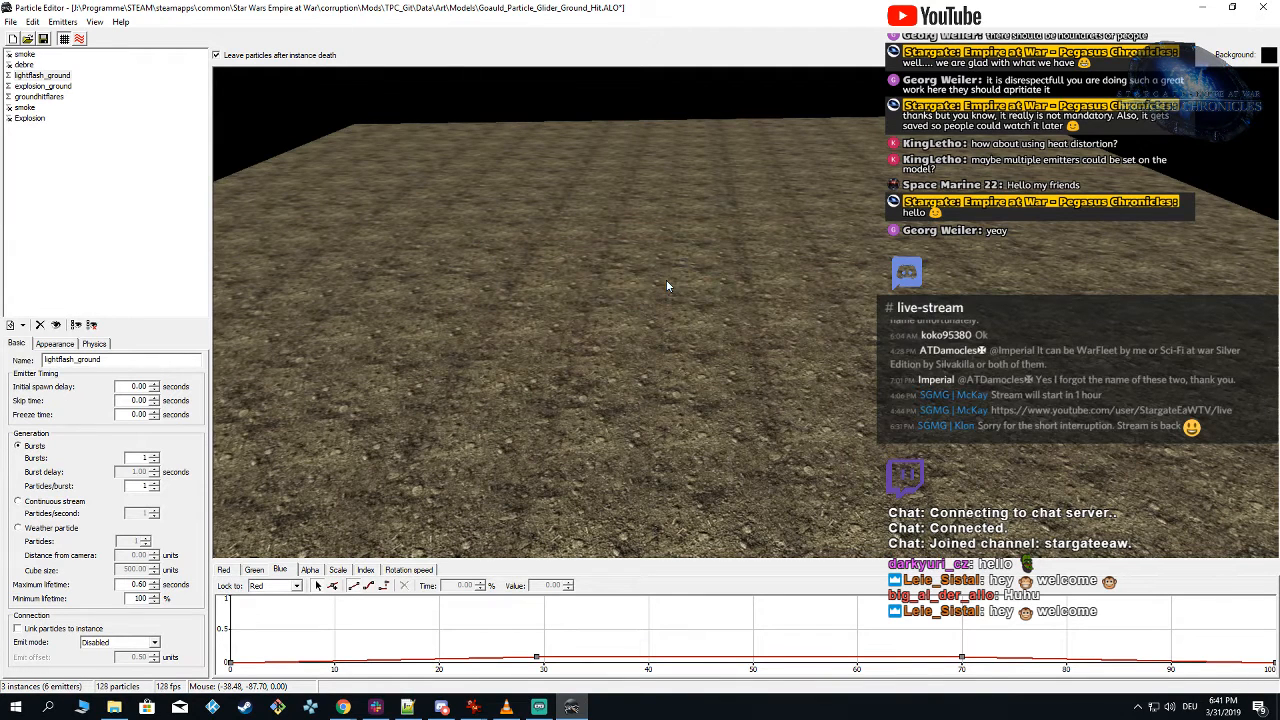
# Step: Show all emitters except the second smoke emitter and preview the combined effect on the ground
pyautogui.click(8, 72)
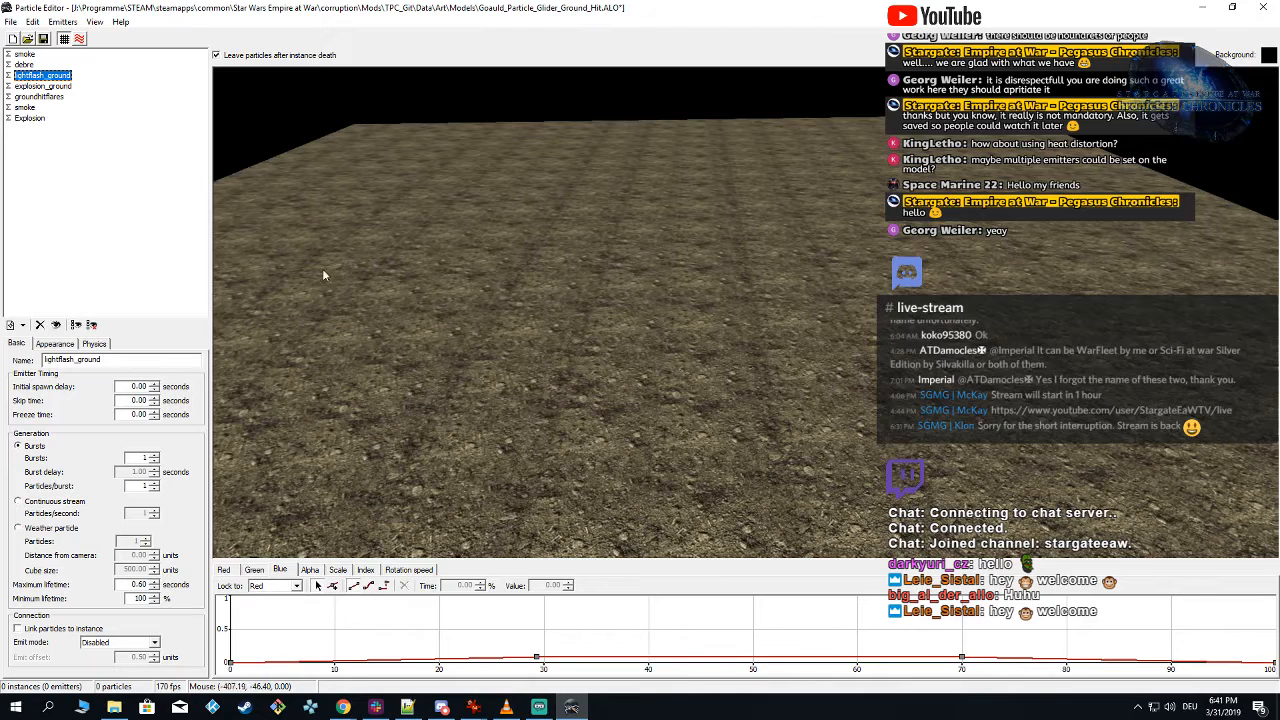
pyautogui.click(648, 320)
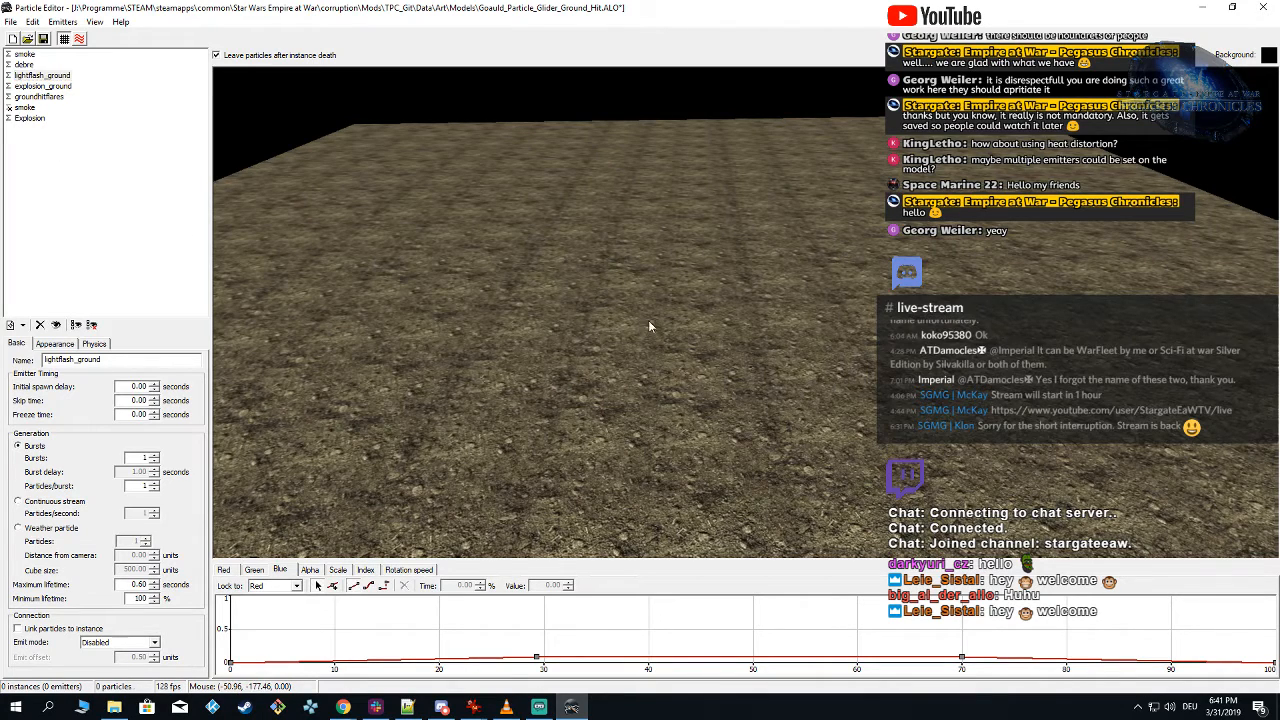
pyautogui.moveTo(662, 322); pyautogui.dragTo(667, 323, button='right')
pyautogui.click(669, 300)
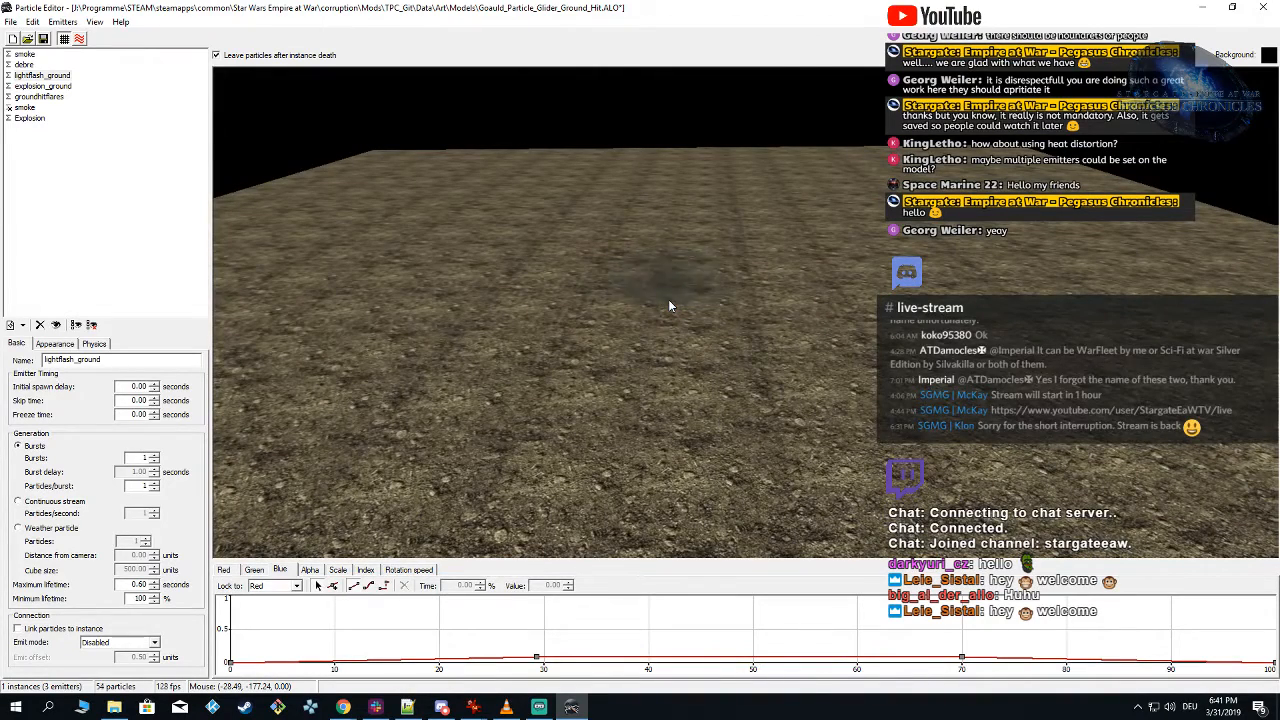
pyautogui.click(669, 300)
# Step: Set the maximum lifetime of the Explosion emitter to 0.50 seconds and preview the effect
pyautogui.click(36, 119)
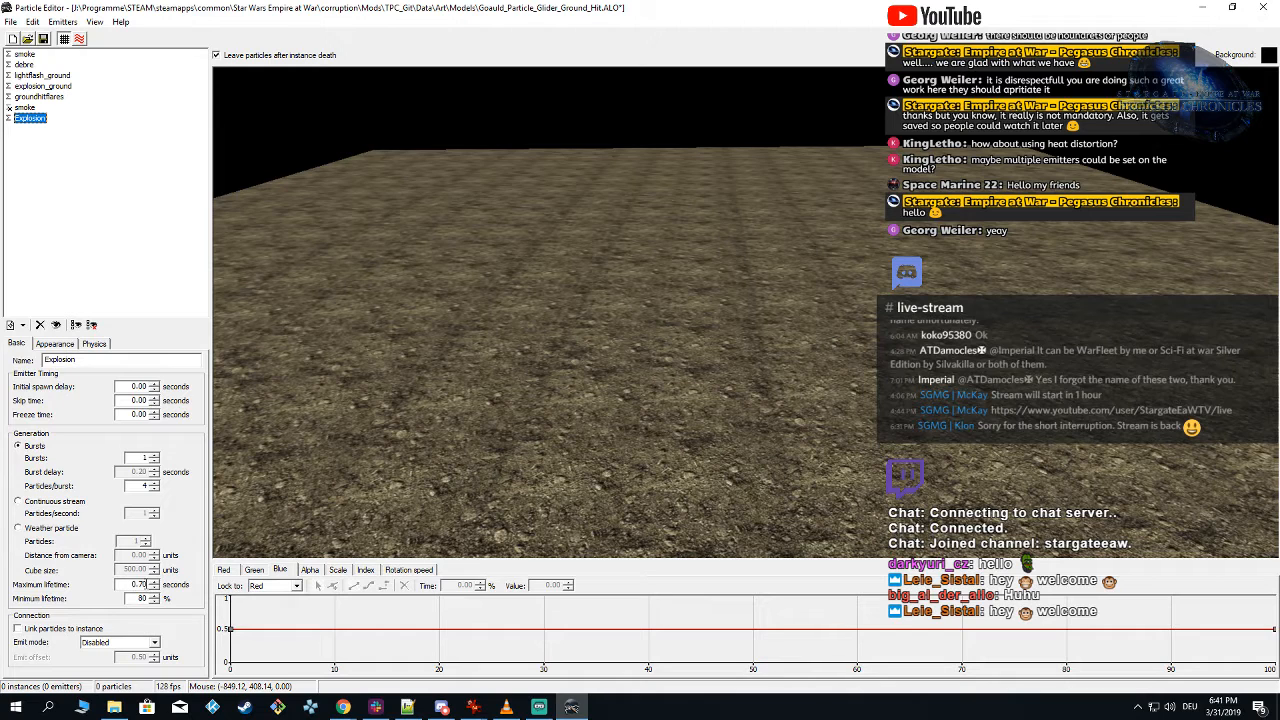
pyautogui.click(145, 584)
pyautogui.click(697, 314)
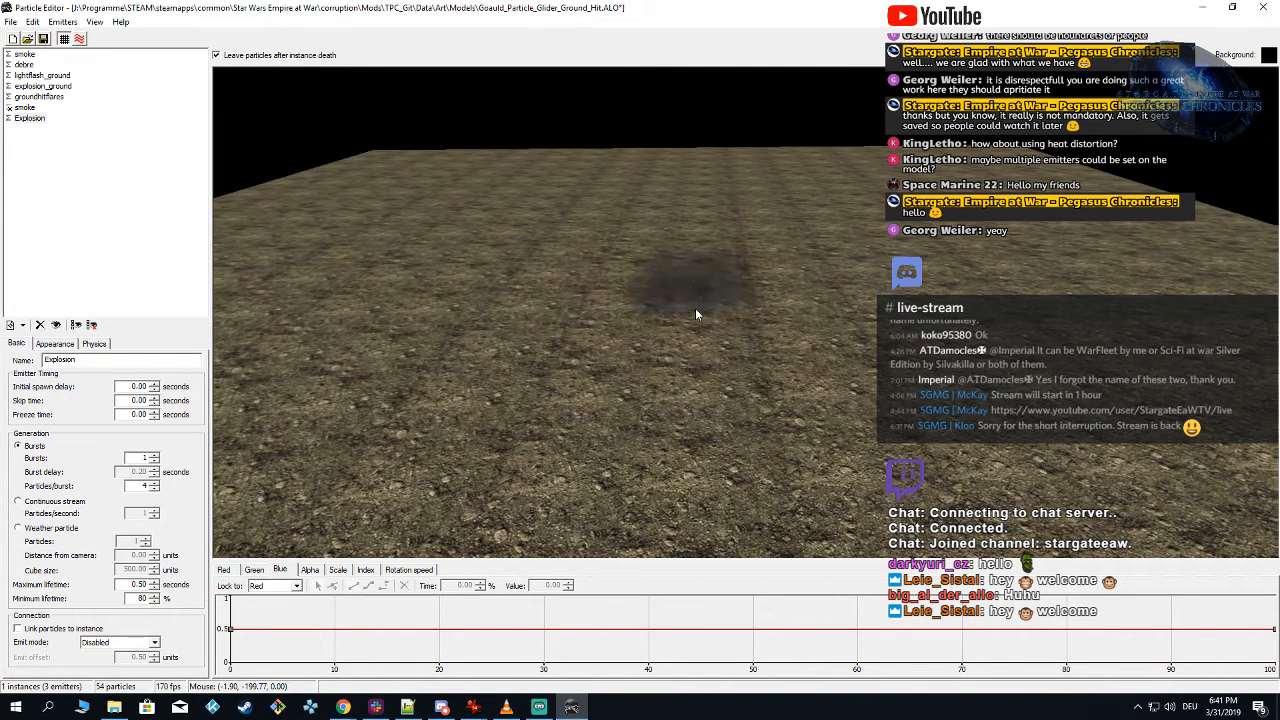
pyautogui.click(696, 310)
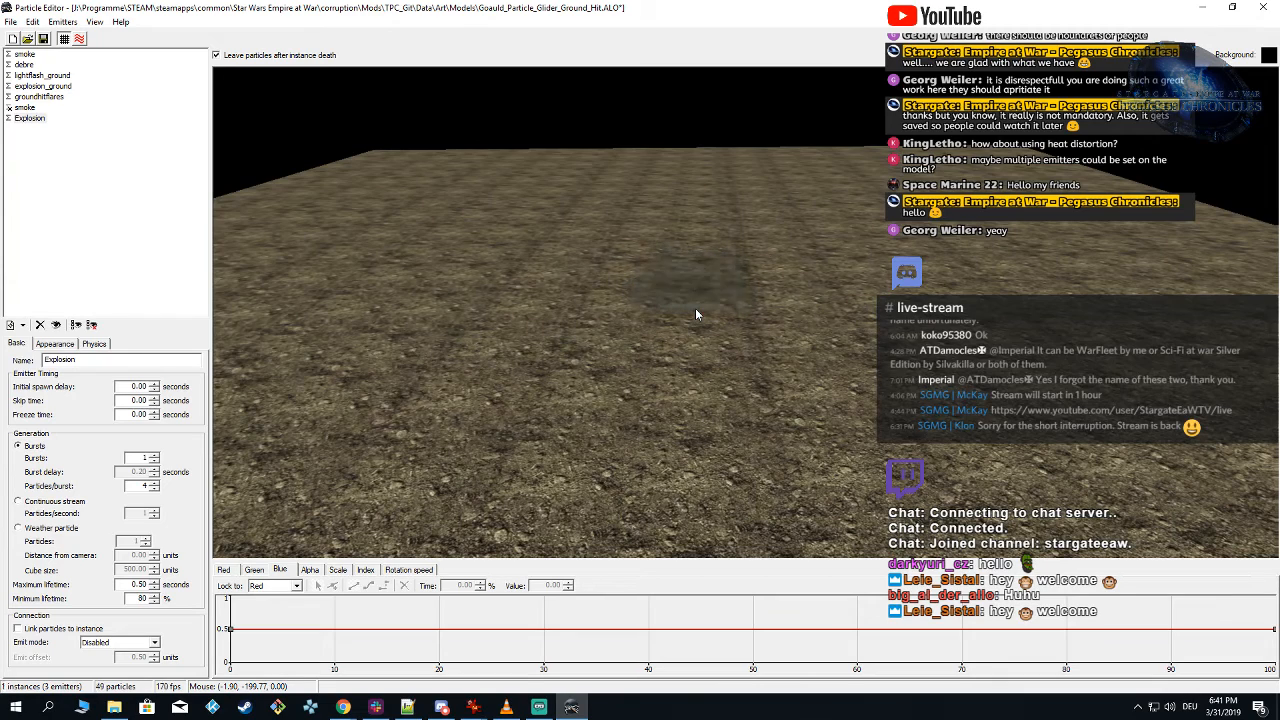
# Step: Toggle the second smoke emitter's visibility and examine the combined effect closer to the ground
pyautogui.click(24, 118)
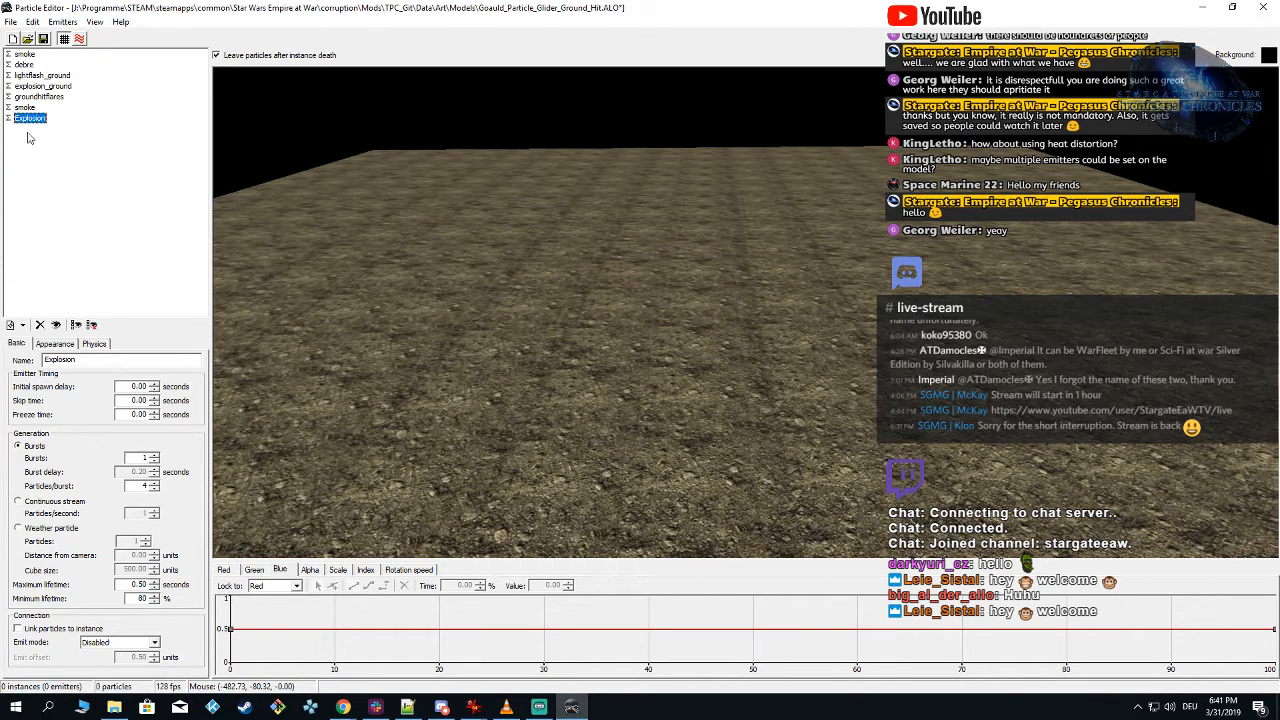
pyautogui.scroll(2, 646, 298)
pyautogui.moveTo(646, 298); pyautogui.dragTo(656, 291, button='right')
pyautogui.press('shift')
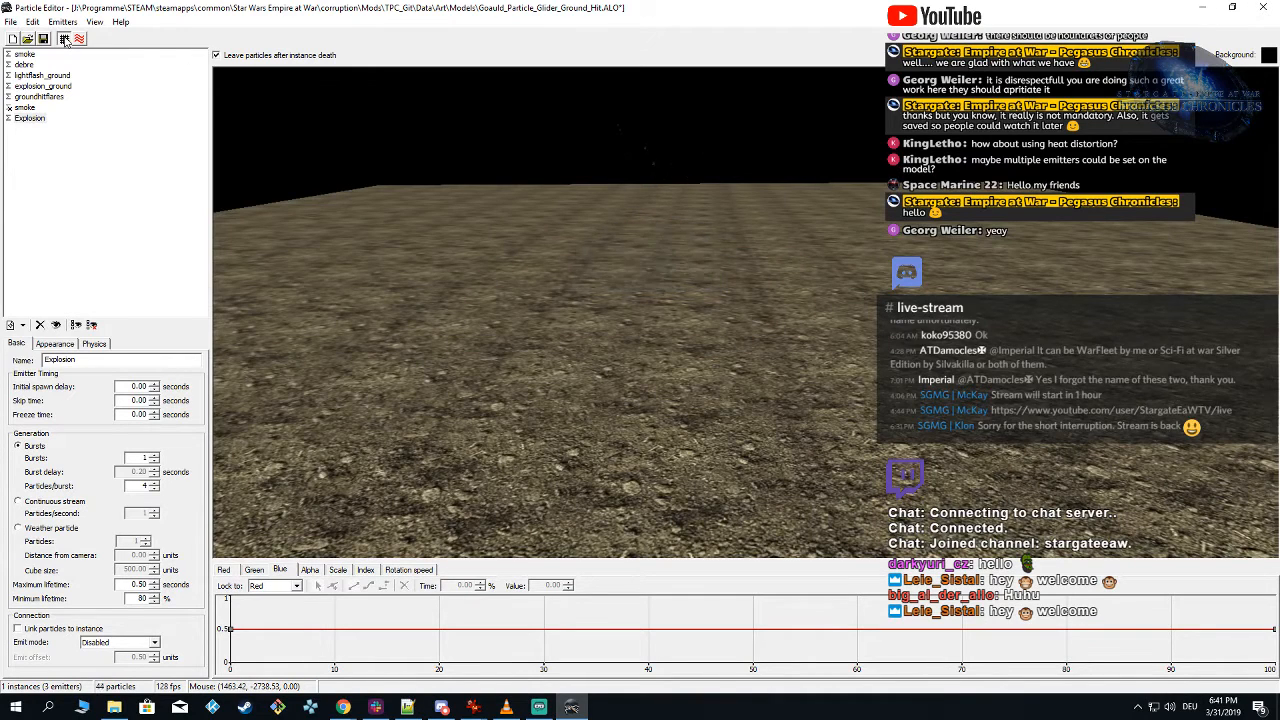
# Step: Hide the ground plane and spawn test instances to examine the effect against the black background
pyautogui.click(65, 40)
pyautogui.click(655, 280)
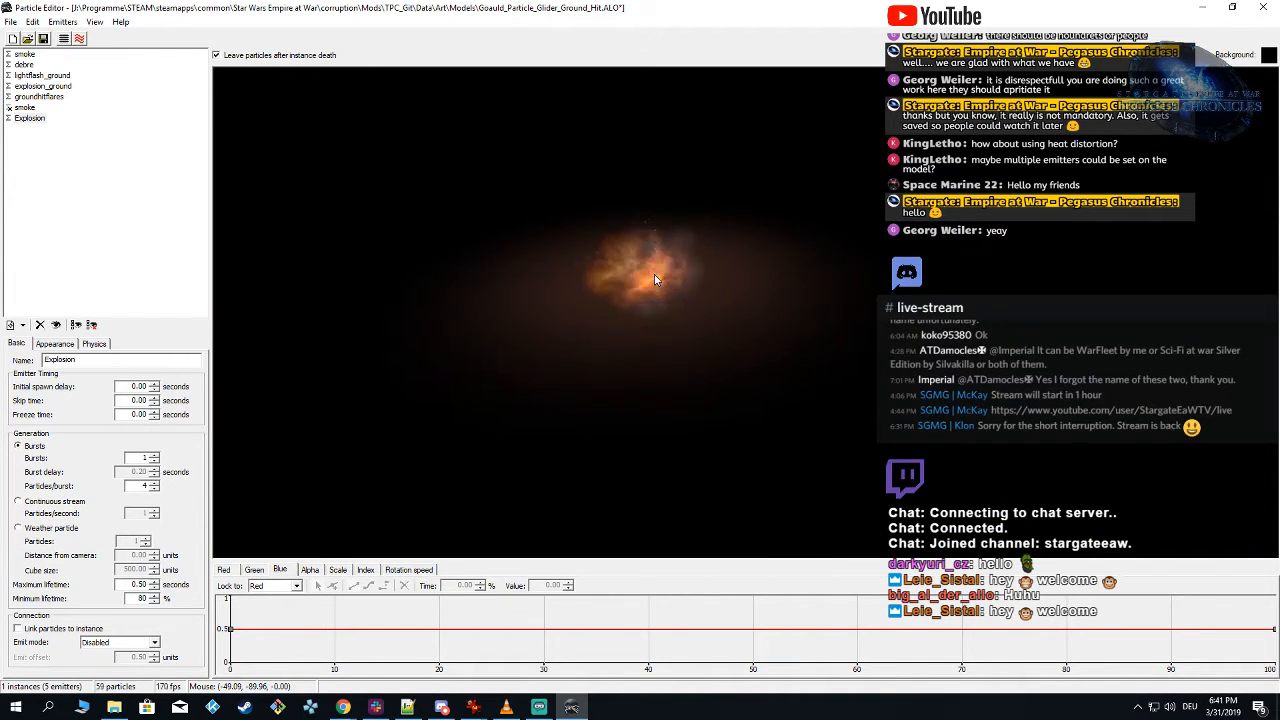
pyautogui.click(651, 297)
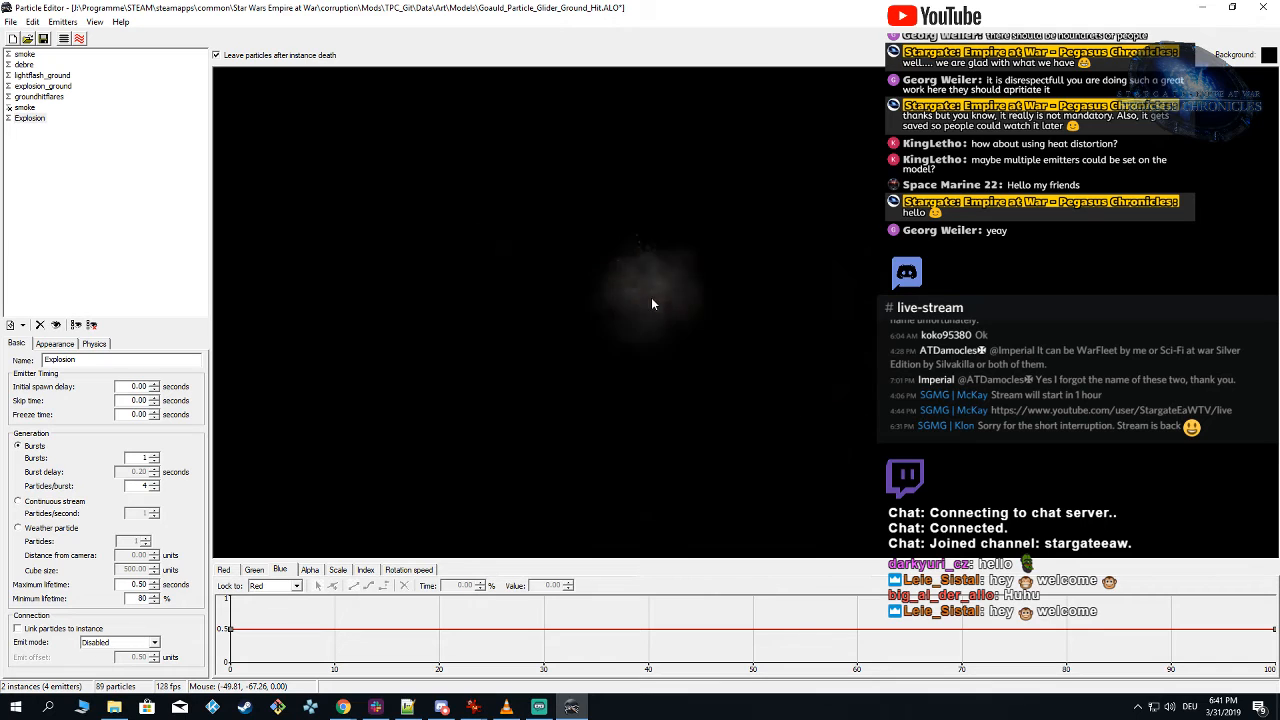
pyautogui.click(651, 303)
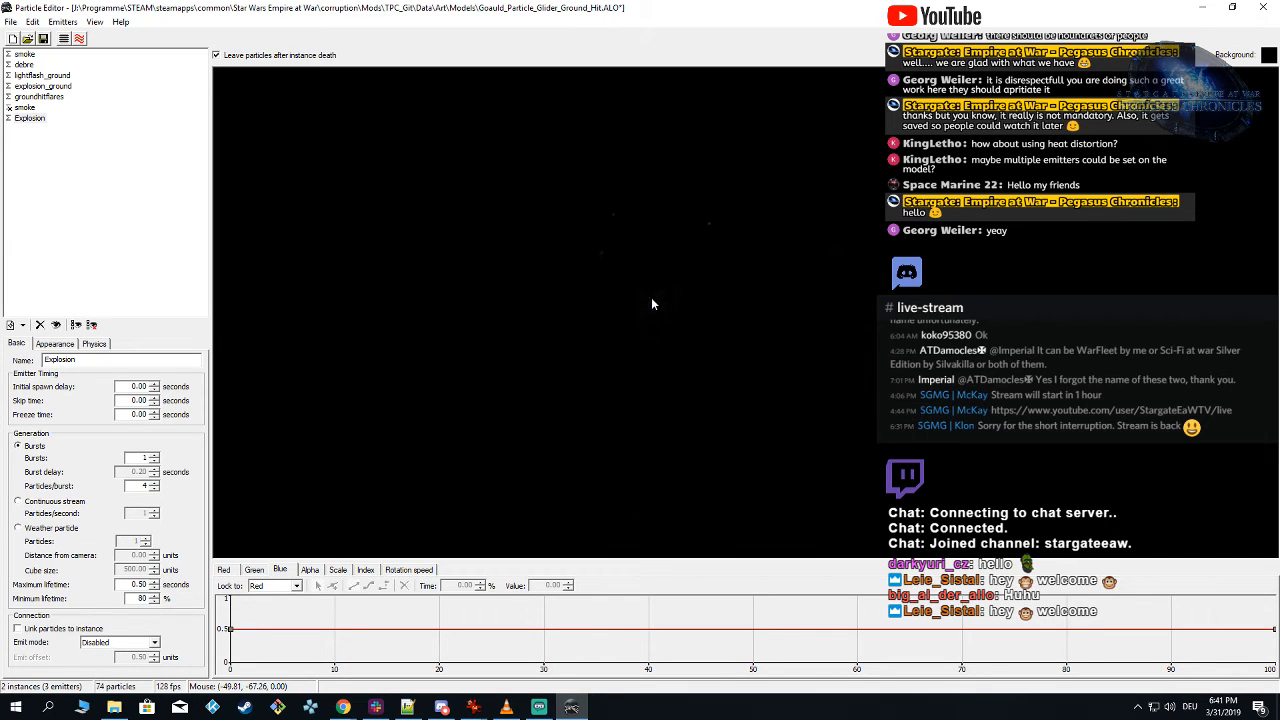
pyautogui.click(651, 298)
pyautogui.click(653, 311)
# Step: Show the ground plane again and spawn a test instance viewed from a higher angle
pyautogui.click(63, 38)
pyautogui.moveTo(695, 351); pyautogui.dragTo(684, 296, button='right')
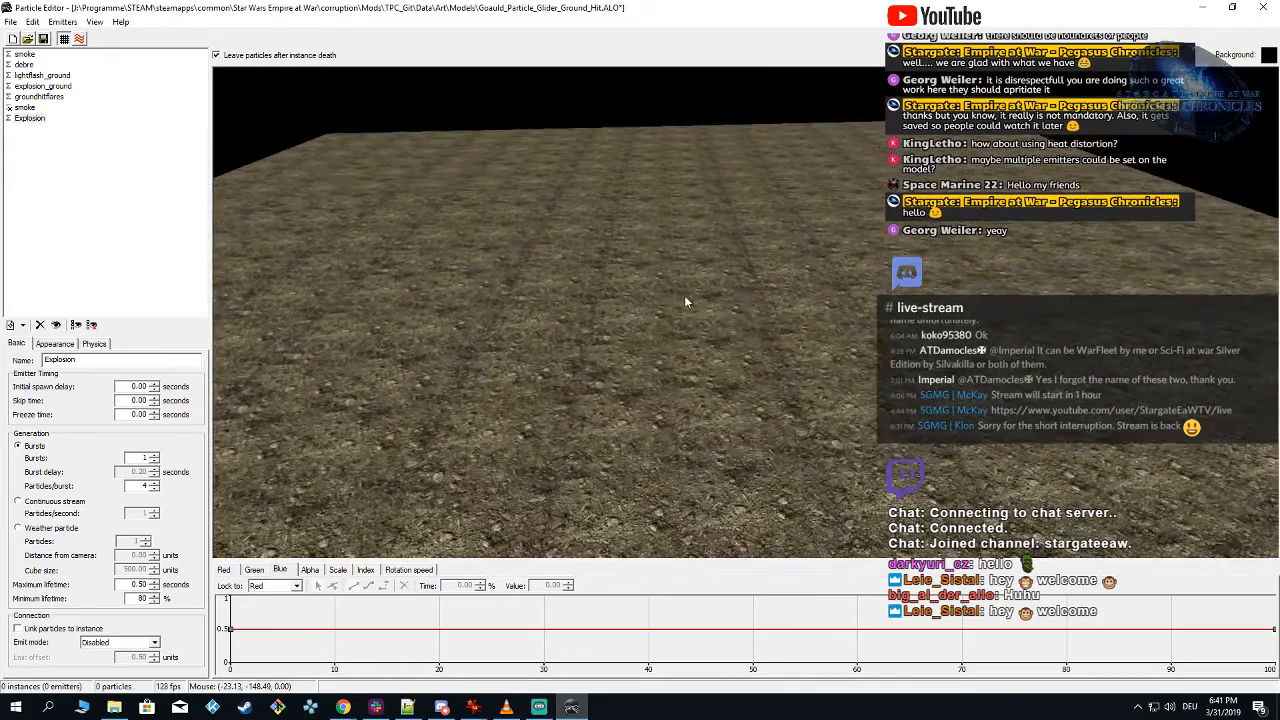
pyautogui.click(684, 296)
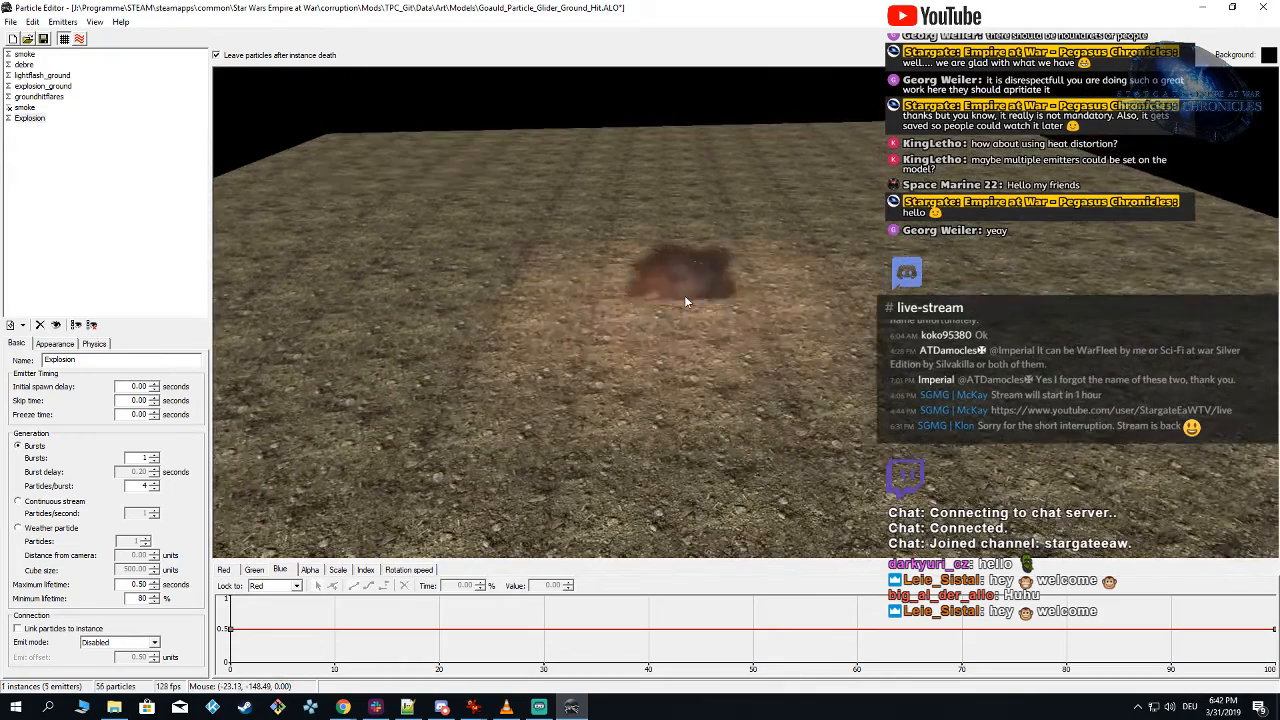
# Step: Open the first smoke emitter's settings and spawn test instances to examine its smoke
pyautogui.click(24, 54)
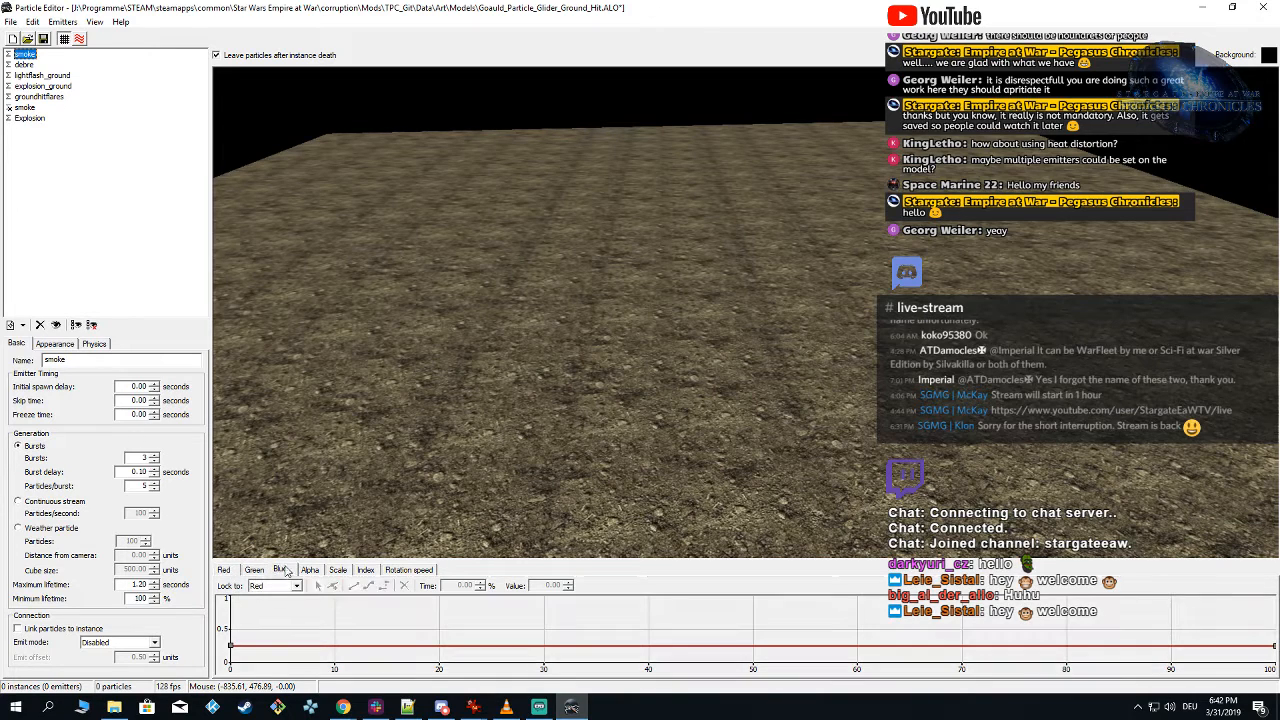
pyautogui.click(620, 328)
pyautogui.click(620, 322)
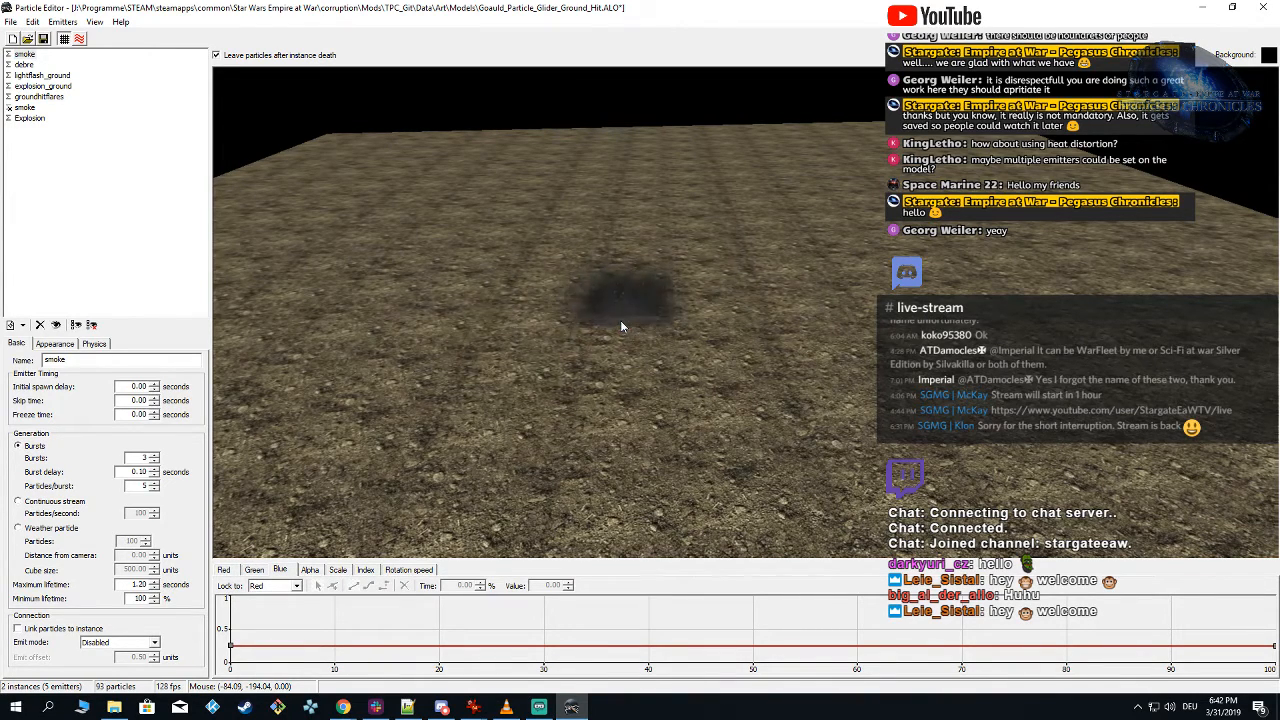
# Step: Spawn several test instances on the ground plane to examine the smoke in the combined effect
pyautogui.click(621, 321)
pyautogui.click(624, 316)
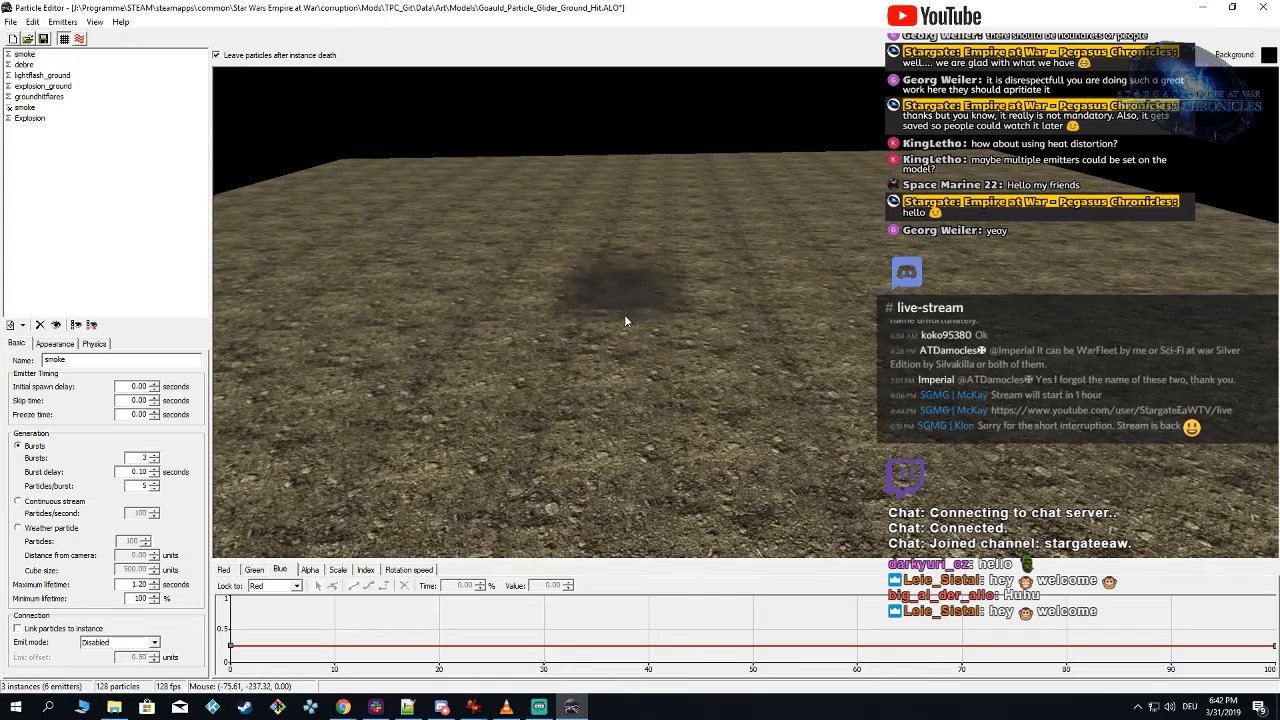
pyautogui.click(624, 318)
pyautogui.click(625, 316)
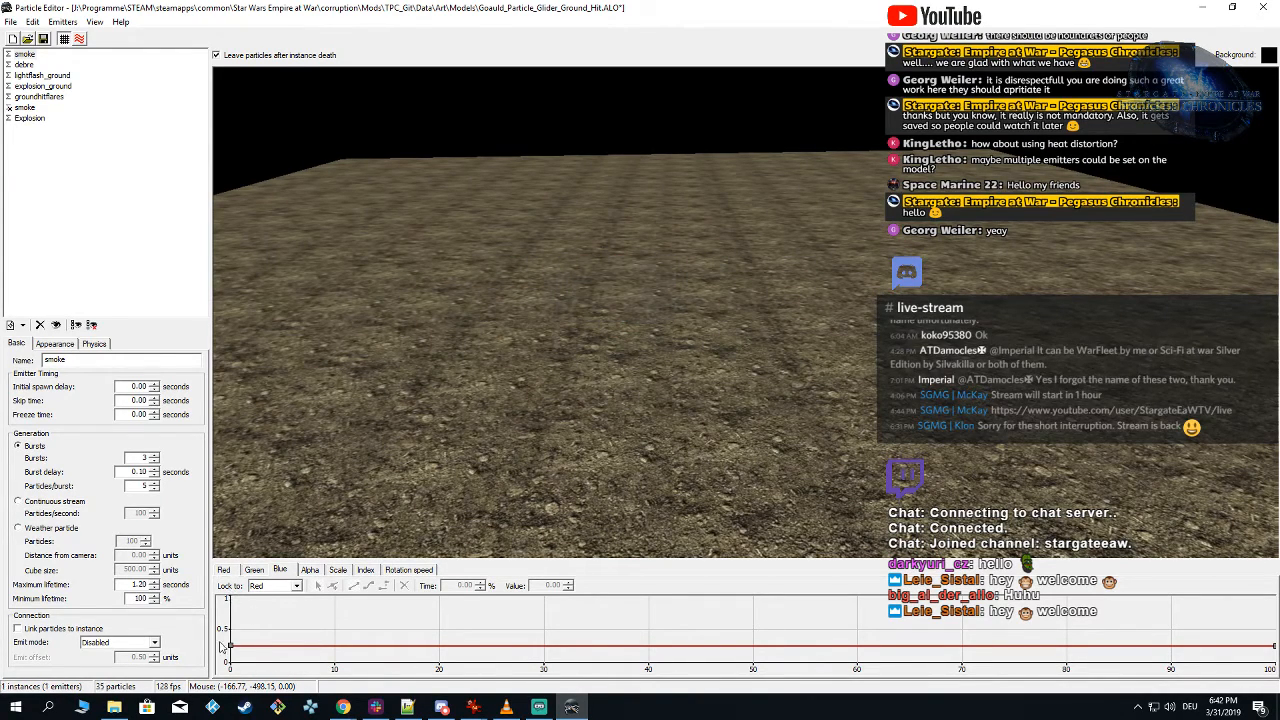
# Step: Set all keys of the first smoke emitter's red curve to 0.10 and spawn test instances to check the darker smoke
pyautogui.click(226, 570)
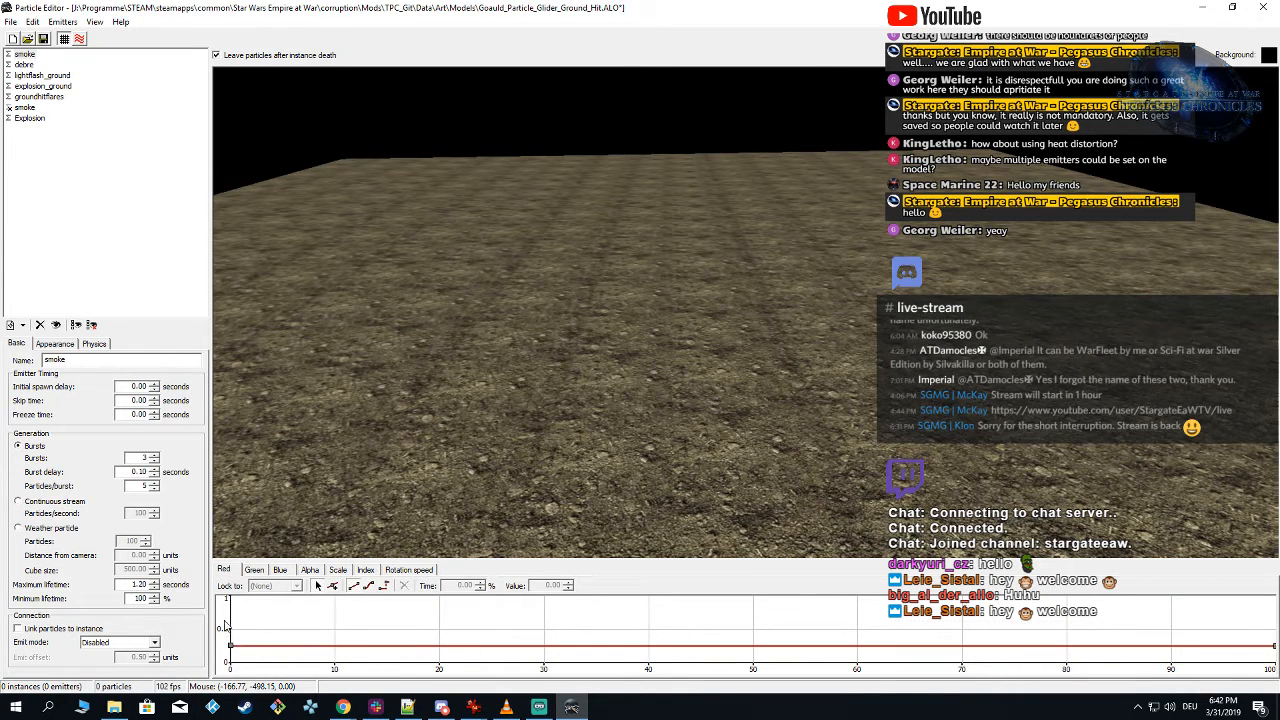
pyautogui.moveTo(225, 620); pyautogui.dragTo(1277, 667)
pyautogui.press('BackSpace')
pyautogui.press('BackSpace')
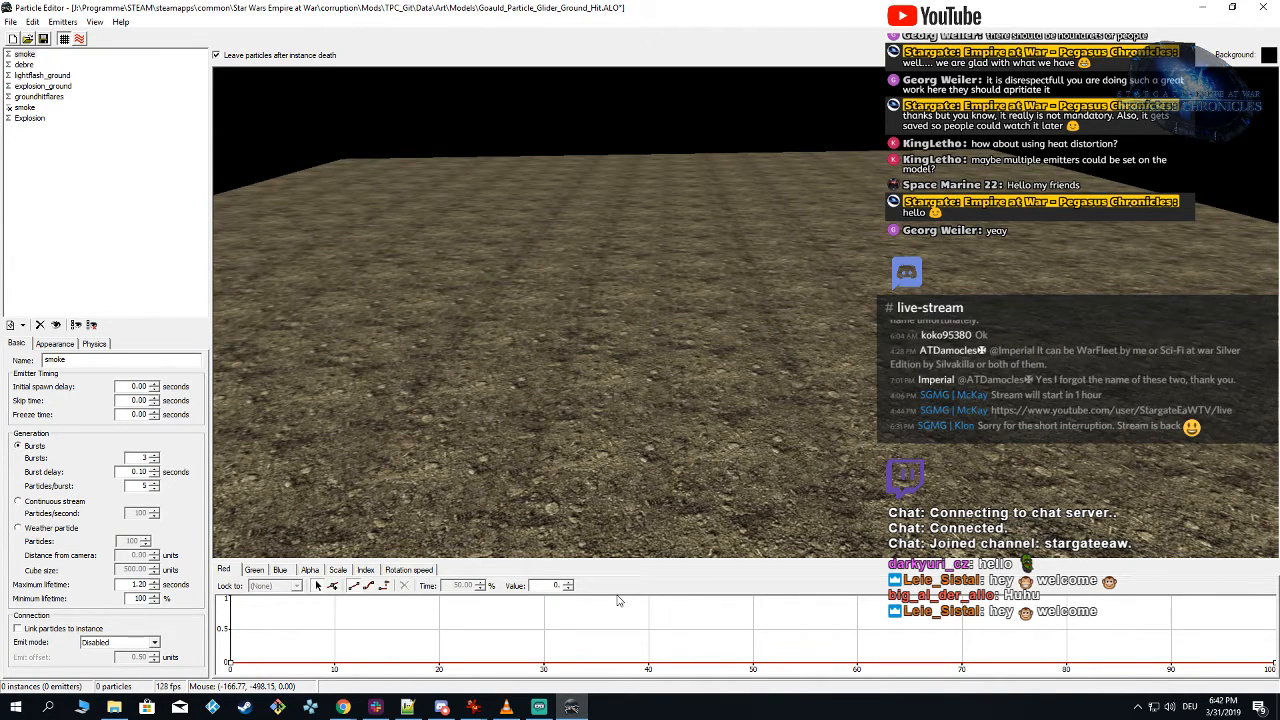
pyautogui.write('10')
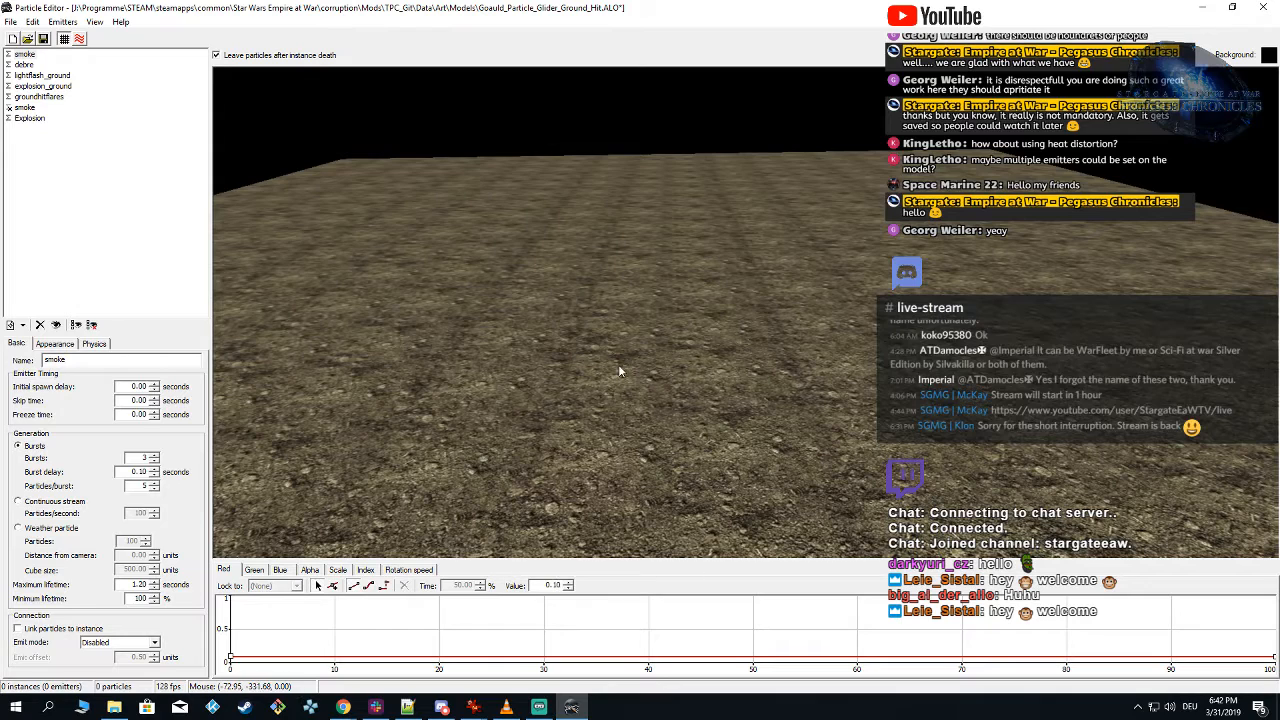
pyautogui.click(618, 364)
pyautogui.click(644, 306)
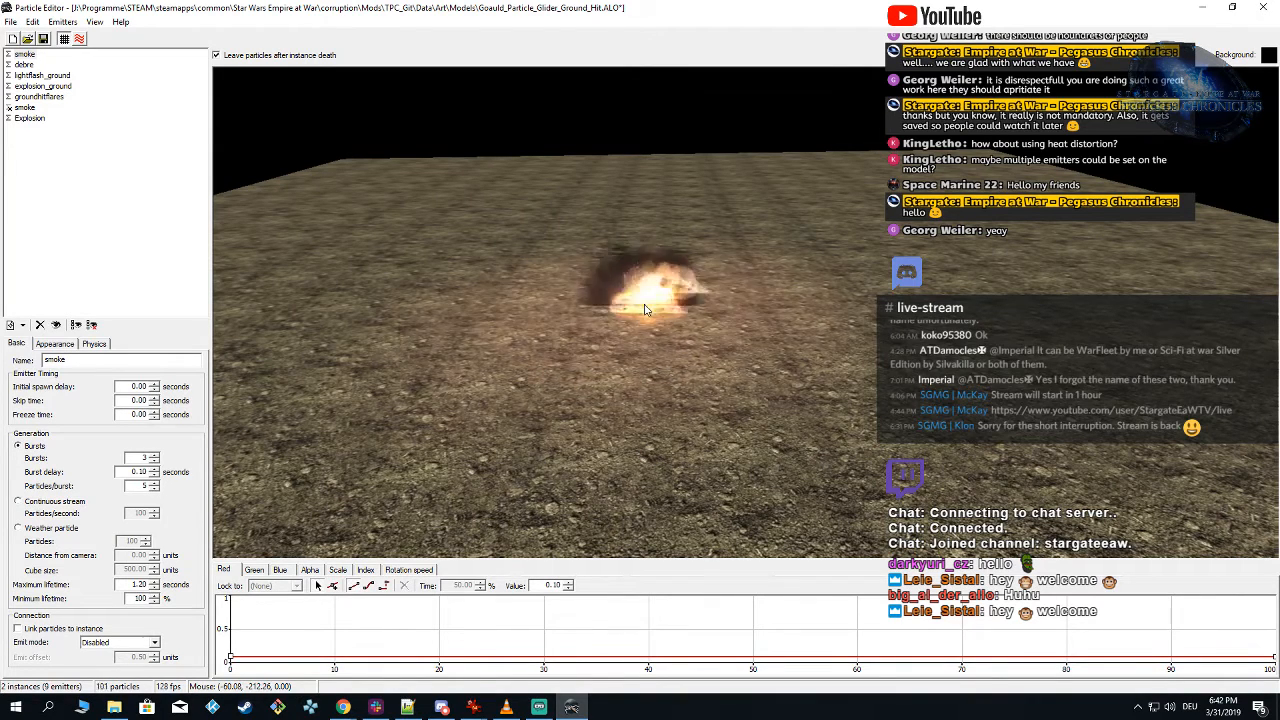
pyautogui.click(644, 309)
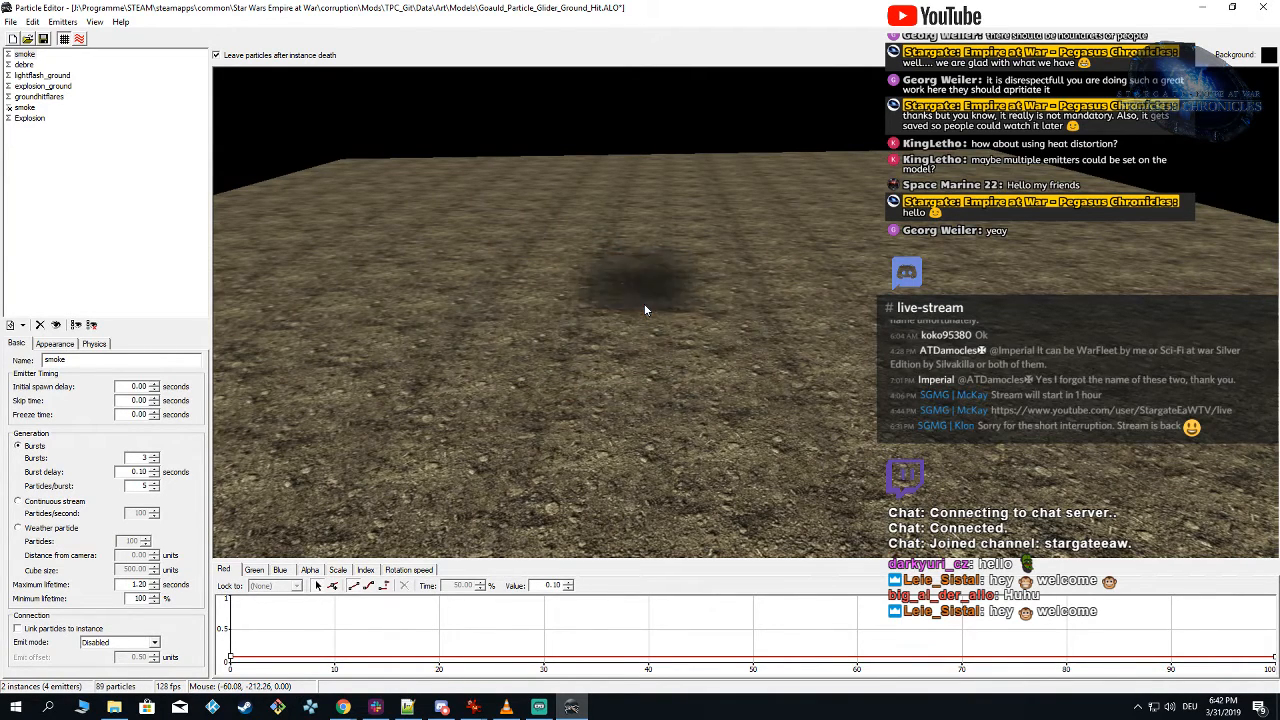
pyautogui.click(644, 309)
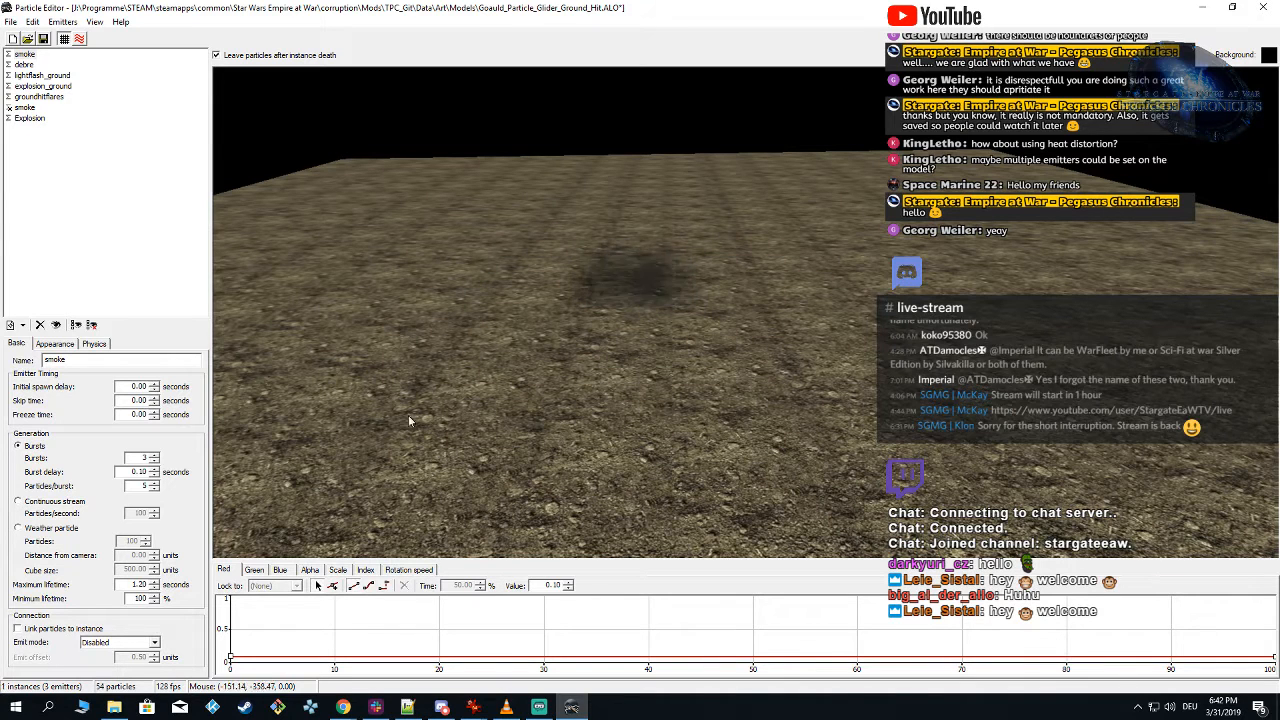
# Step: Set the scale curve keys of the first smoke emitter to 170 and spawn a test instance
pyautogui.click(340, 570)
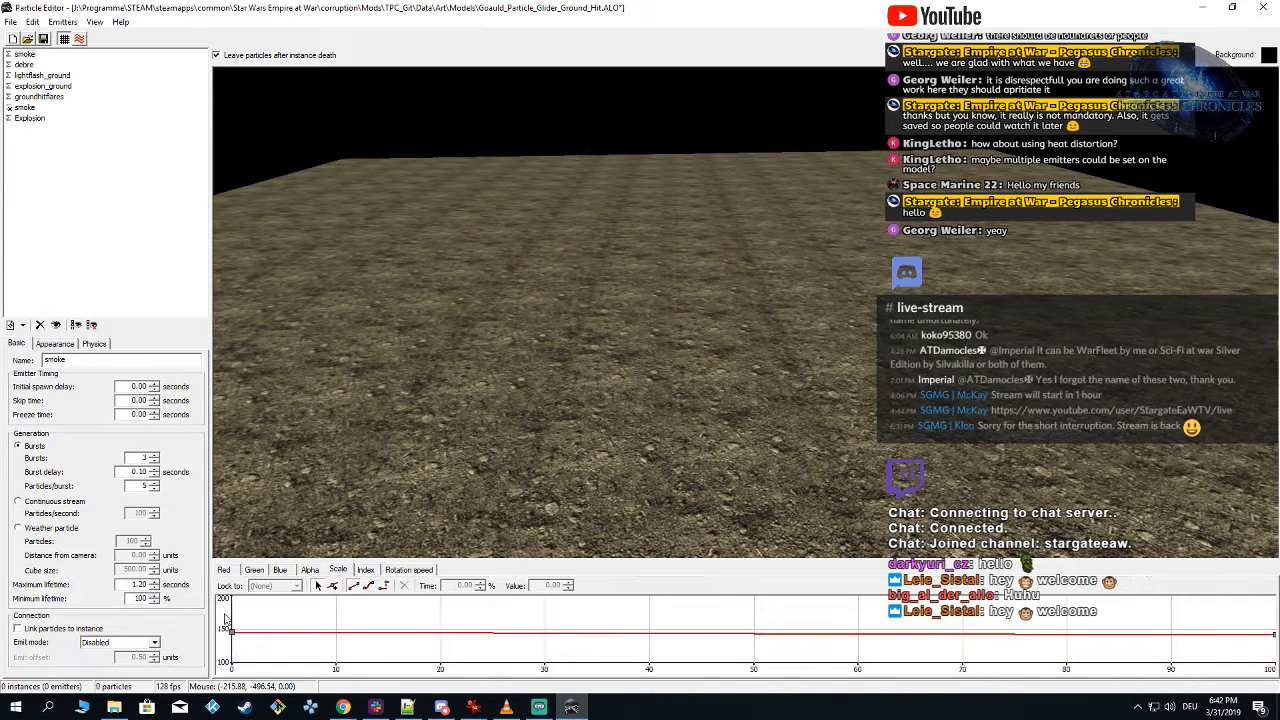
pyautogui.moveTo(220, 611); pyautogui.dragTo(1277, 668)
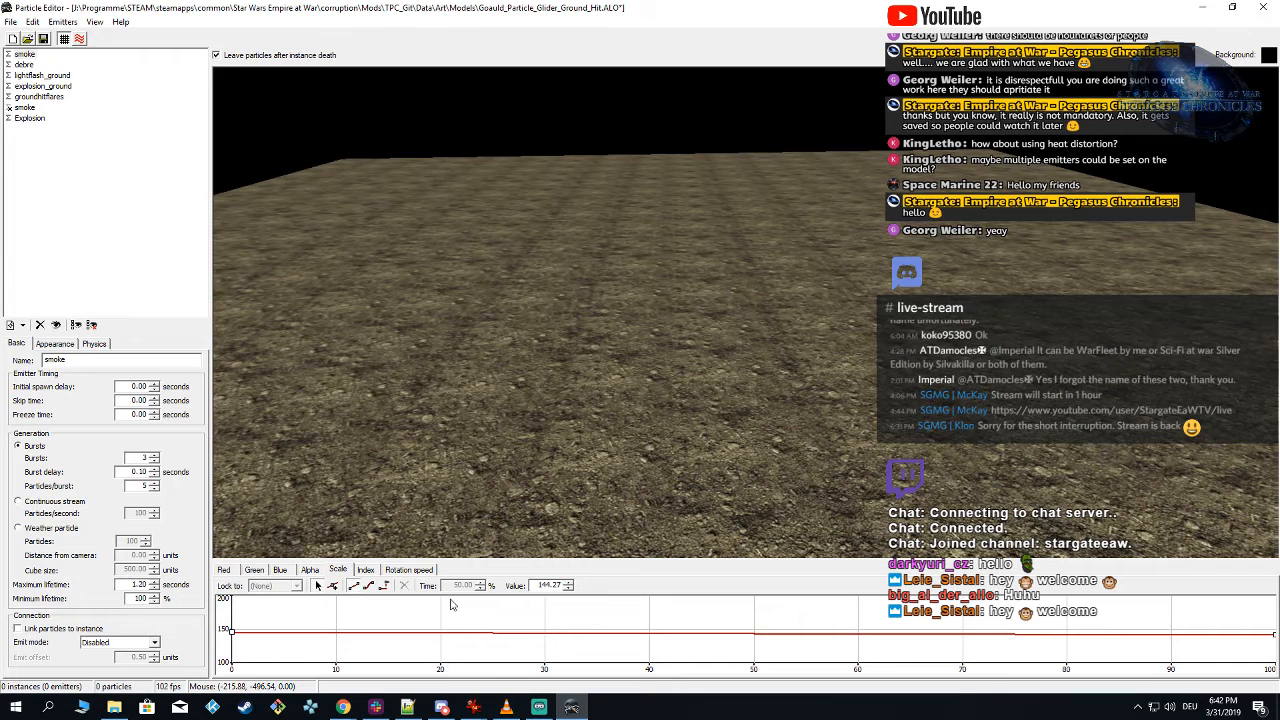
pyautogui.doubleClick(535, 584)
pyautogui.write('170')
pyautogui.press('Return')
pyautogui.click(648, 330)
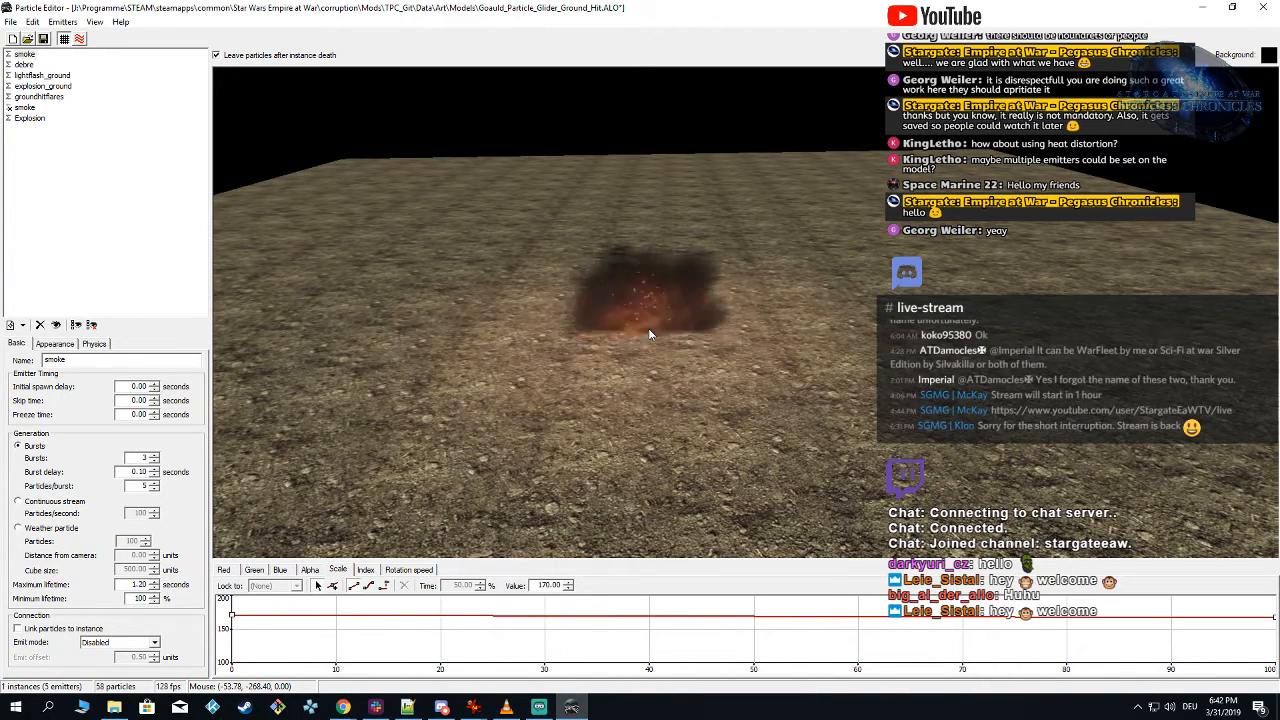
# Step: Set the first smoke emitter to 2 particles per burst and spawn test instances
pyautogui.click(55, 345)
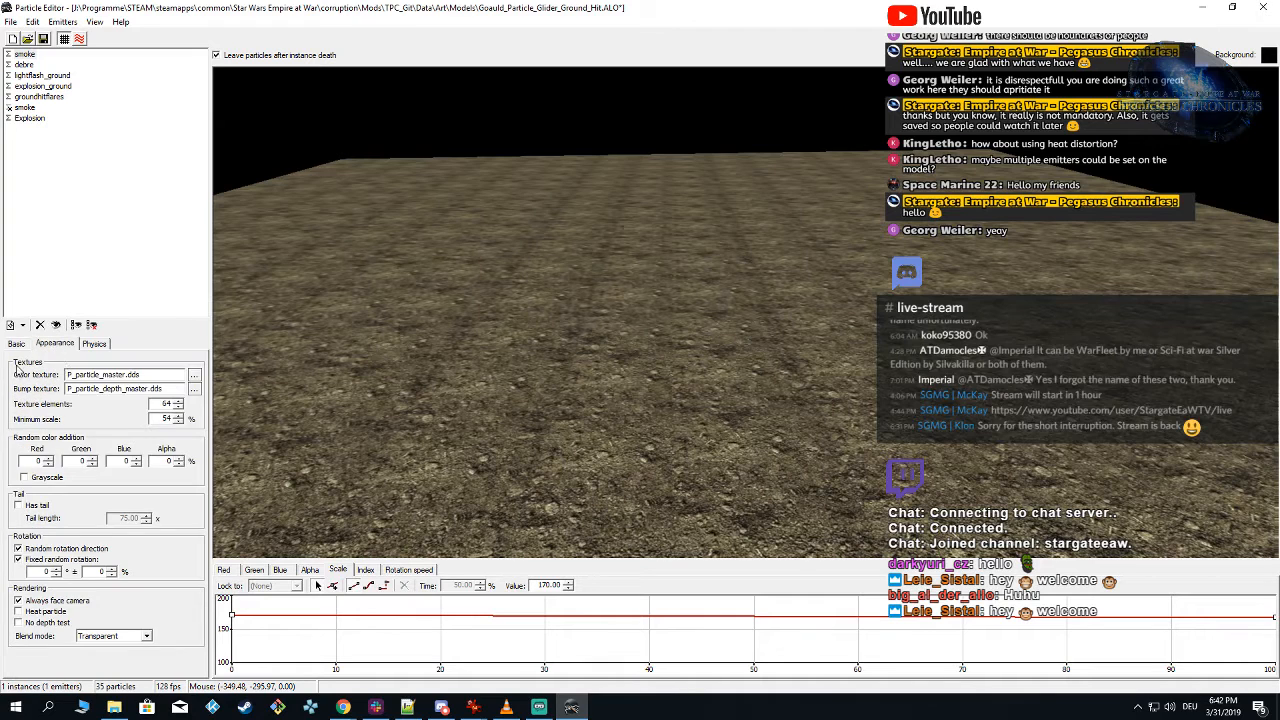
pyautogui.click(17, 343)
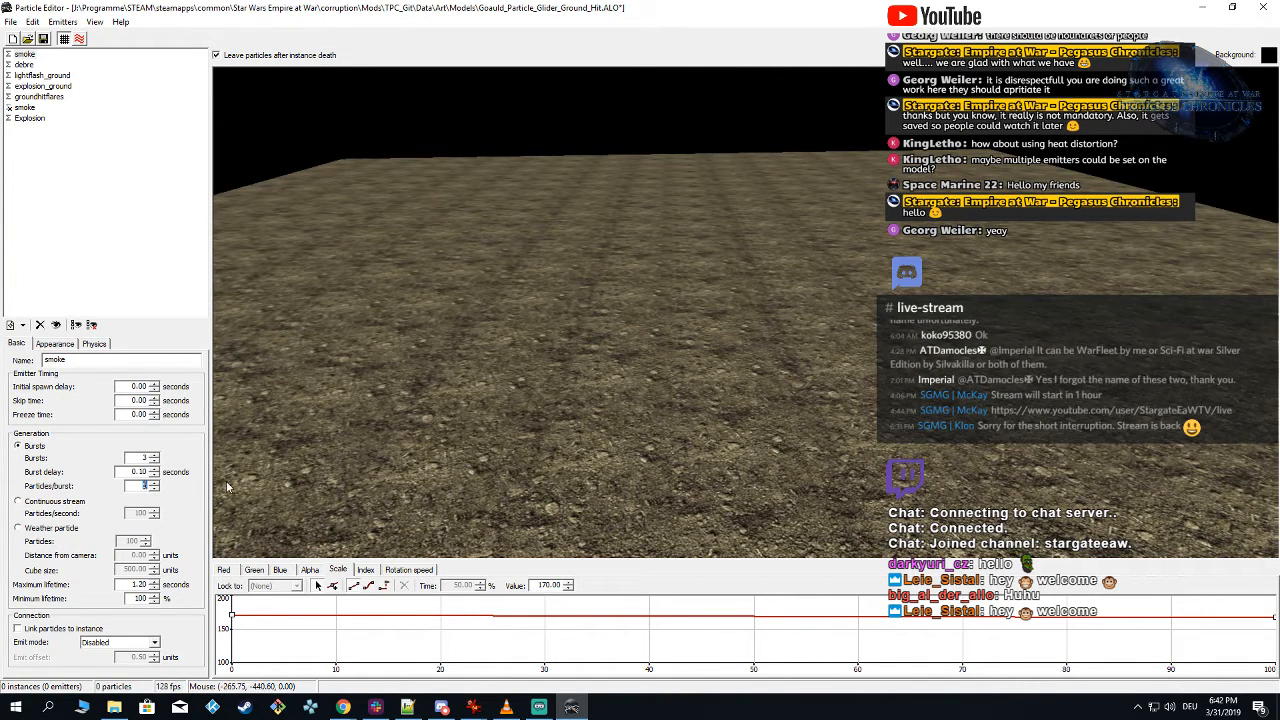
pyautogui.write('2')
pyautogui.click(680, 325)
pyautogui.click(678, 312)
# Step: Set the smoke's fixed random rotation to 180° ± 100 % and spawn test instances to preview it
pyautogui.click(54, 343)
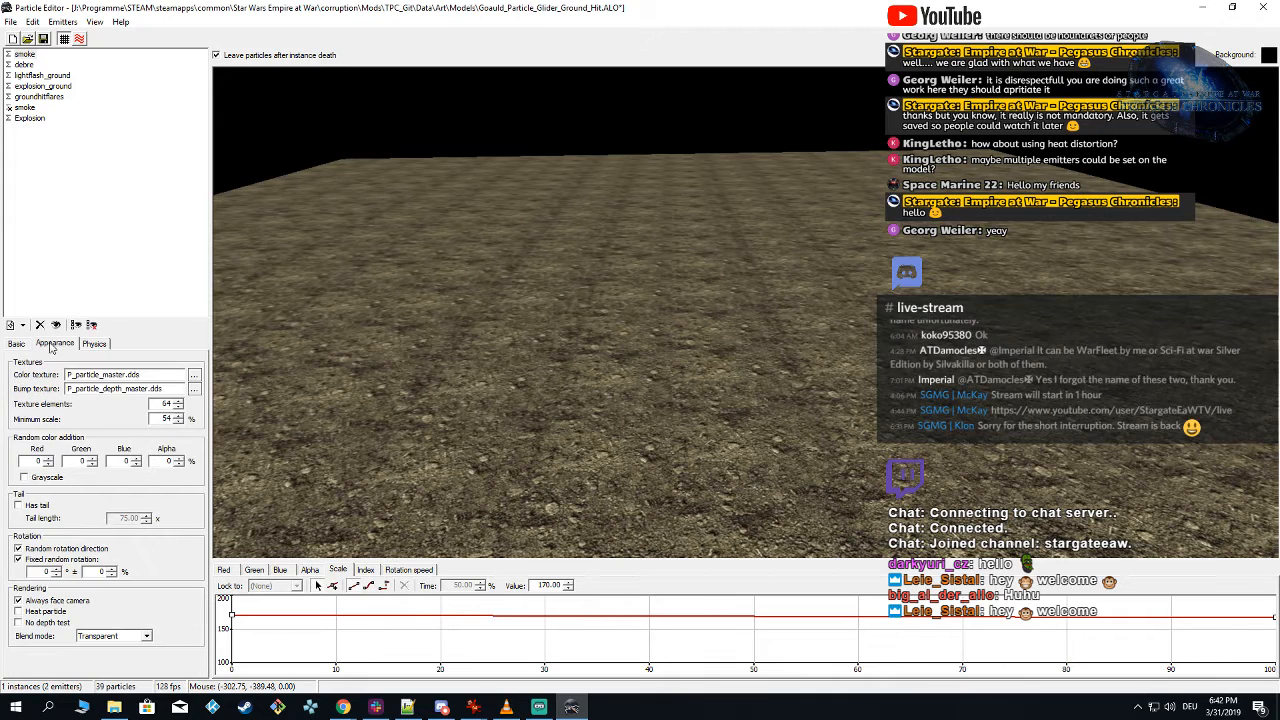
pyautogui.doubleClick(48, 571)
pyautogui.write('180')
pyautogui.write('100')
pyautogui.click(670, 310)
pyautogui.click(666, 306)
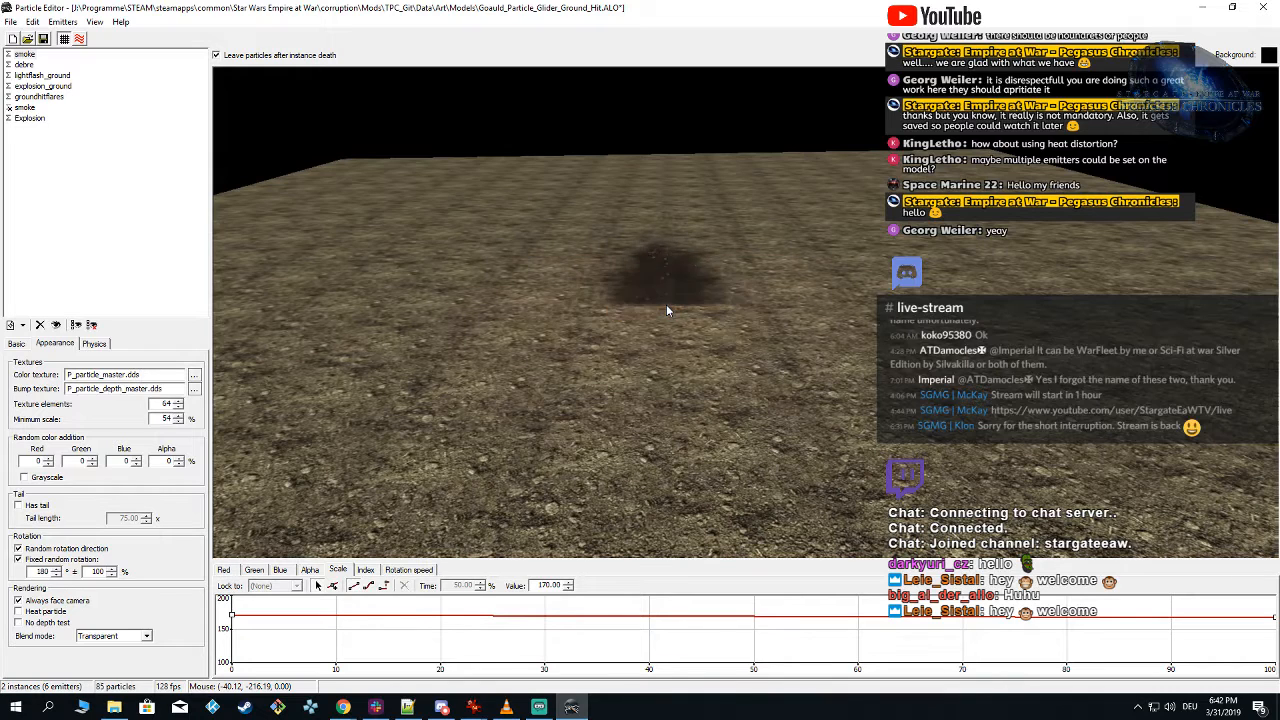
pyautogui.click(666, 306)
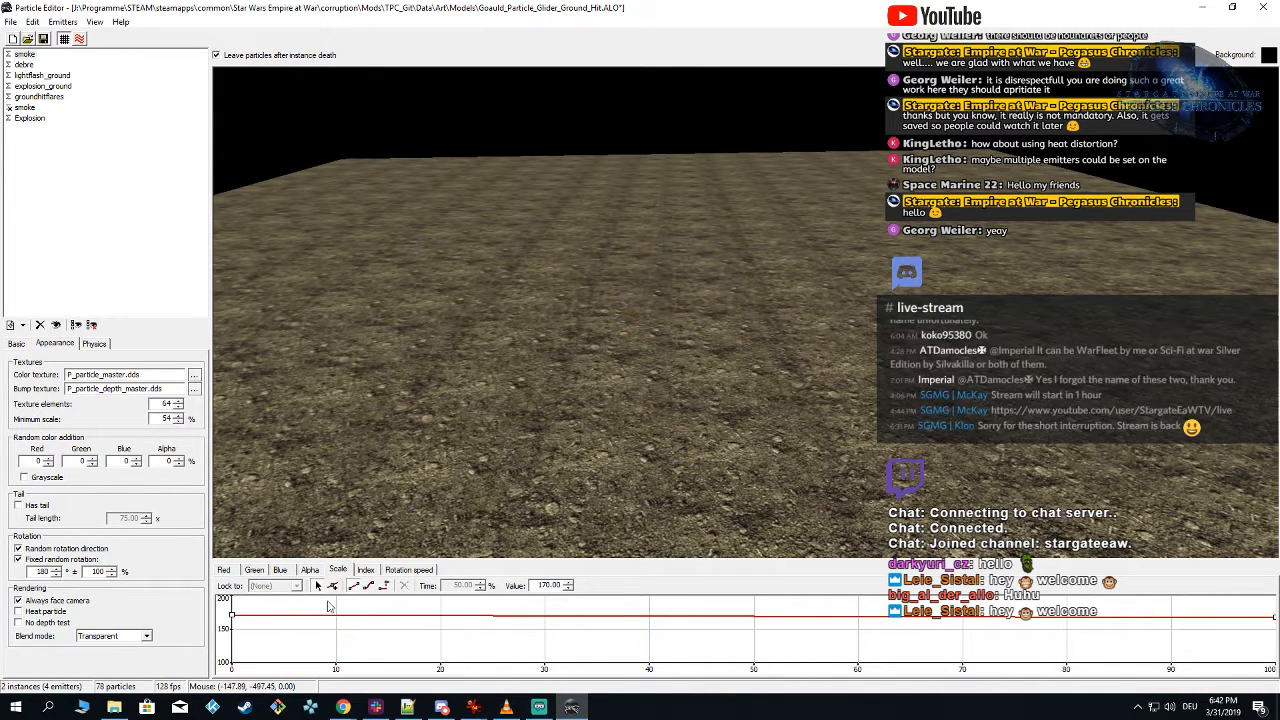
# Step: Add a key at about 50 % and 0.07 to the smoke's red curve, set both end keys to 0.00, and spawn test instances
pyautogui.click(225, 570)
pyautogui.click(235, 645)
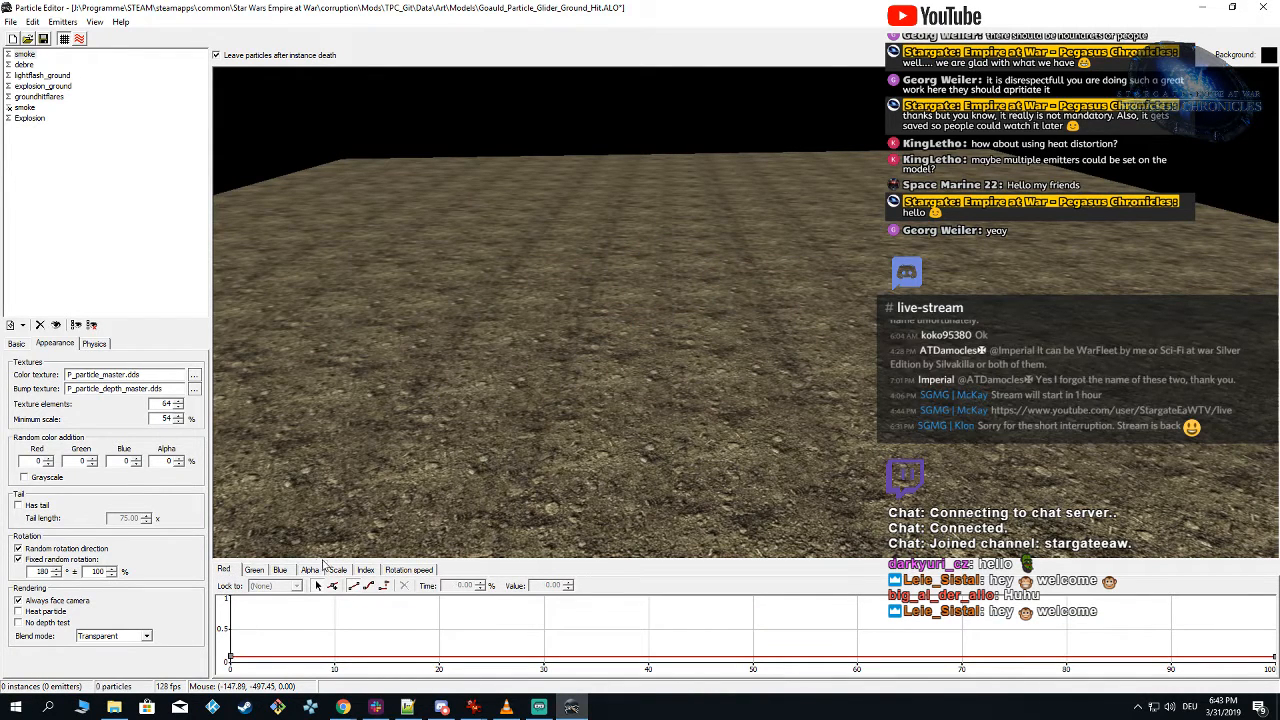
pyautogui.click(336, 587)
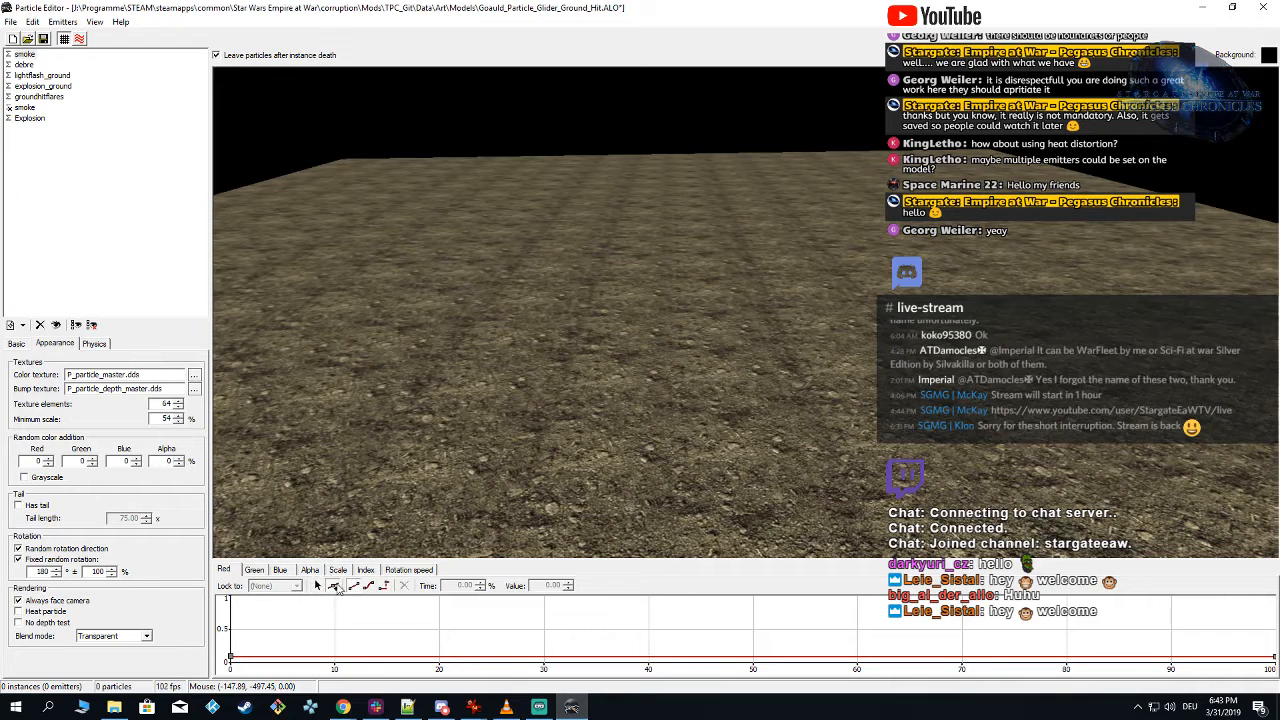
pyautogui.click(753, 658)
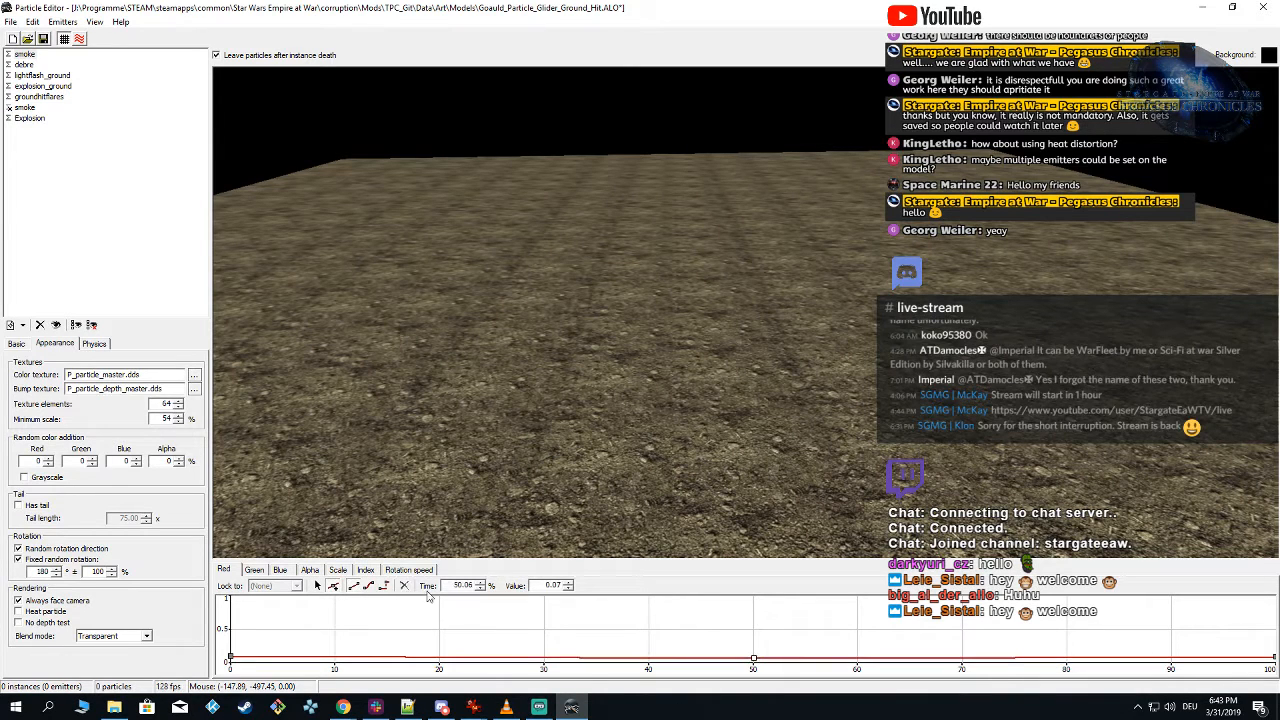
pyautogui.click(318, 586)
pyautogui.click(236, 662)
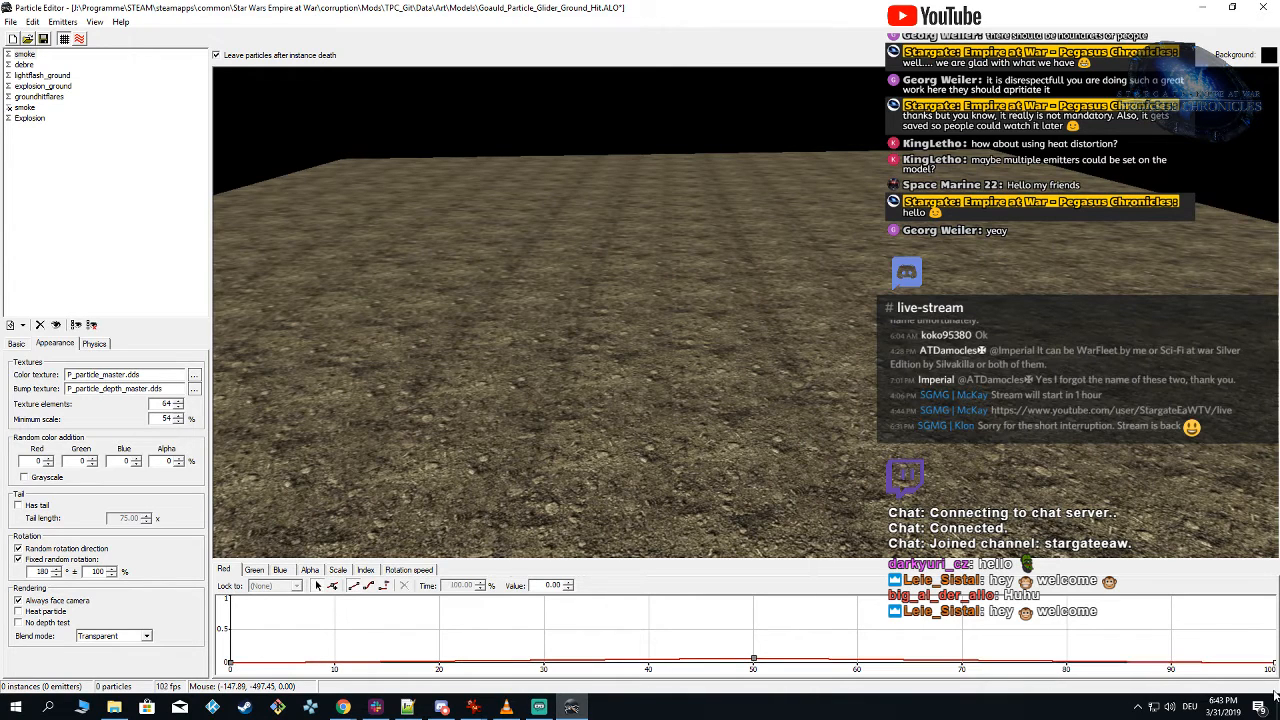
pyautogui.click(711, 302)
pyautogui.click(685, 298)
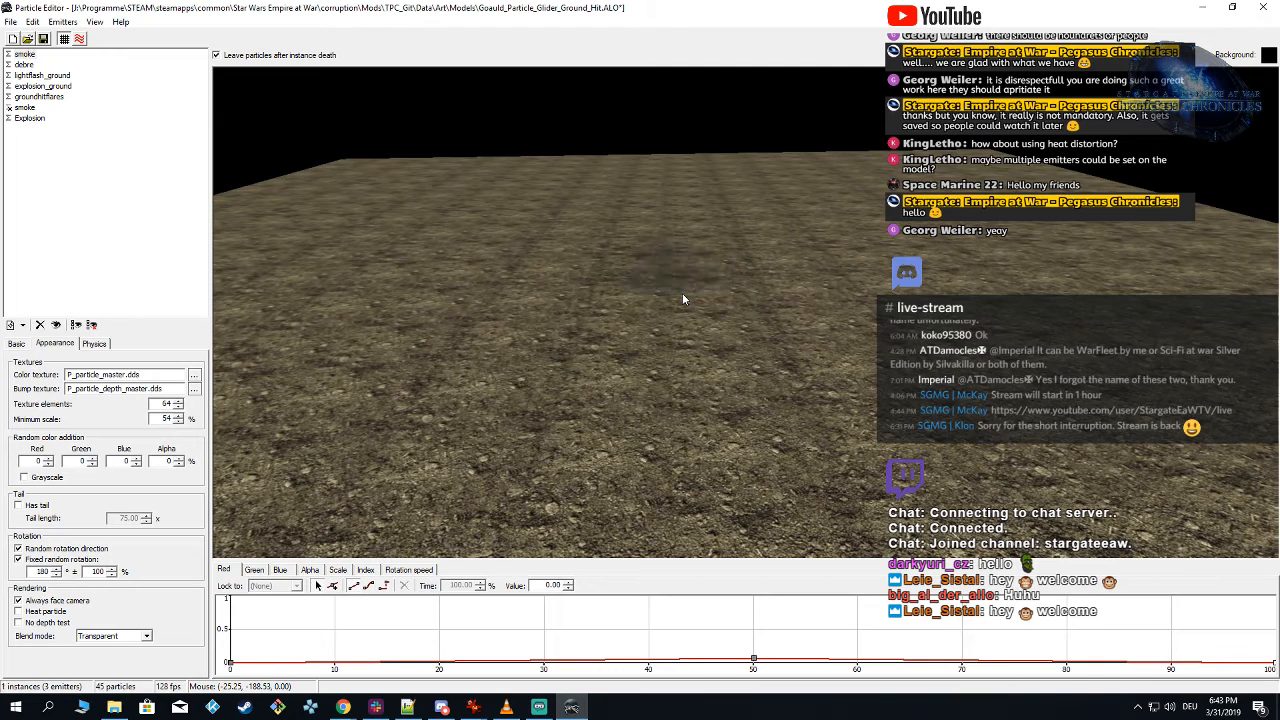
# Step: Move the red curve's middle key to 20 % time and spawn a test instance
pyautogui.click(754, 661)
pyautogui.doubleClick(460, 585)
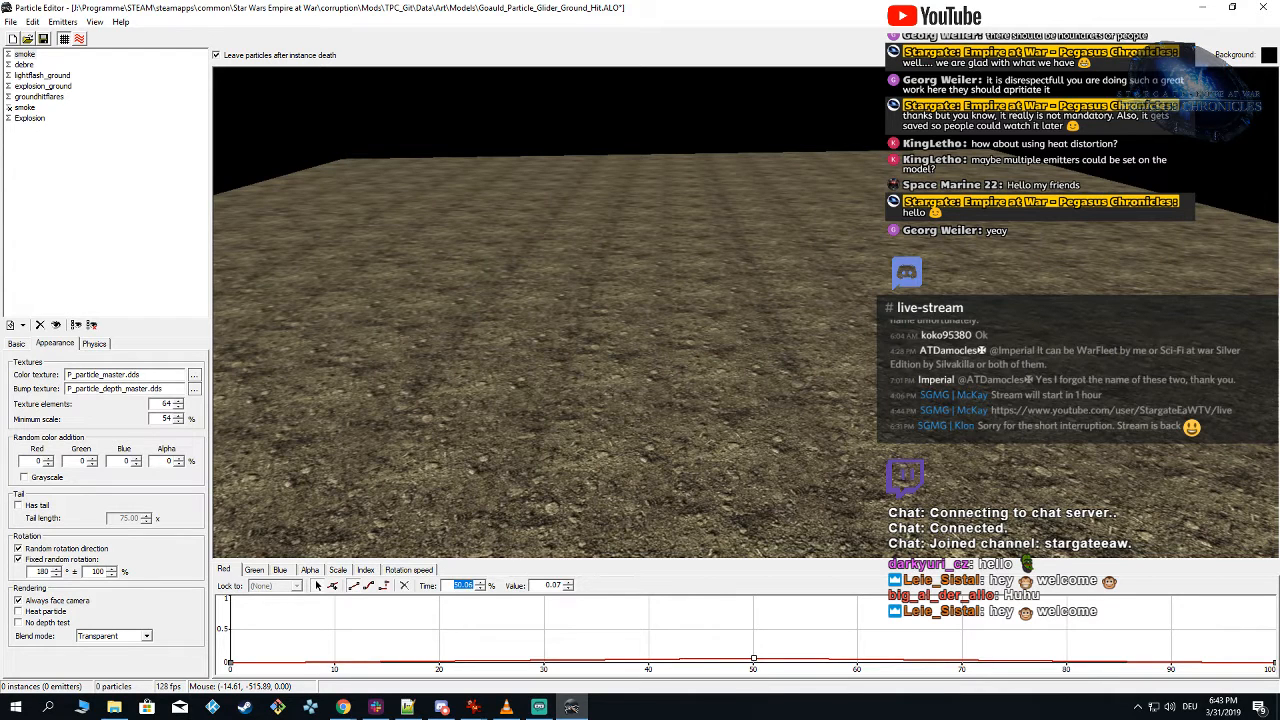
pyautogui.write('20')
pyautogui.press('Return')
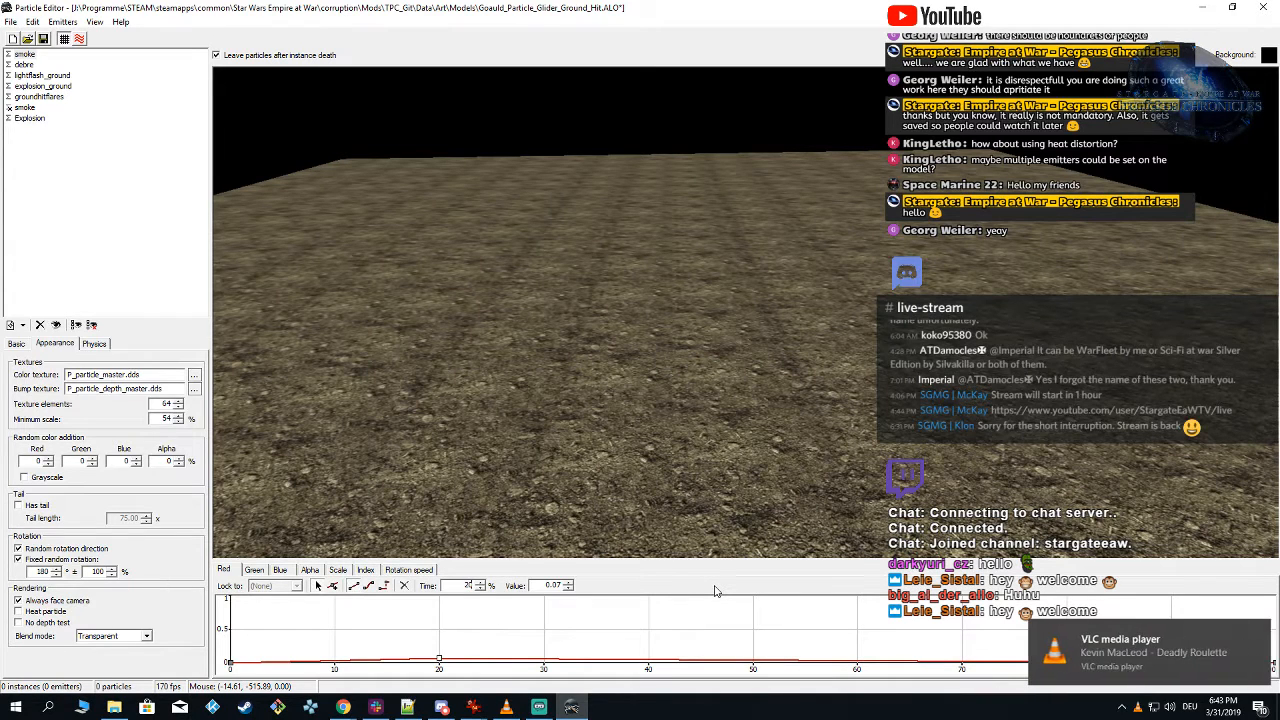
pyautogui.click(698, 313)
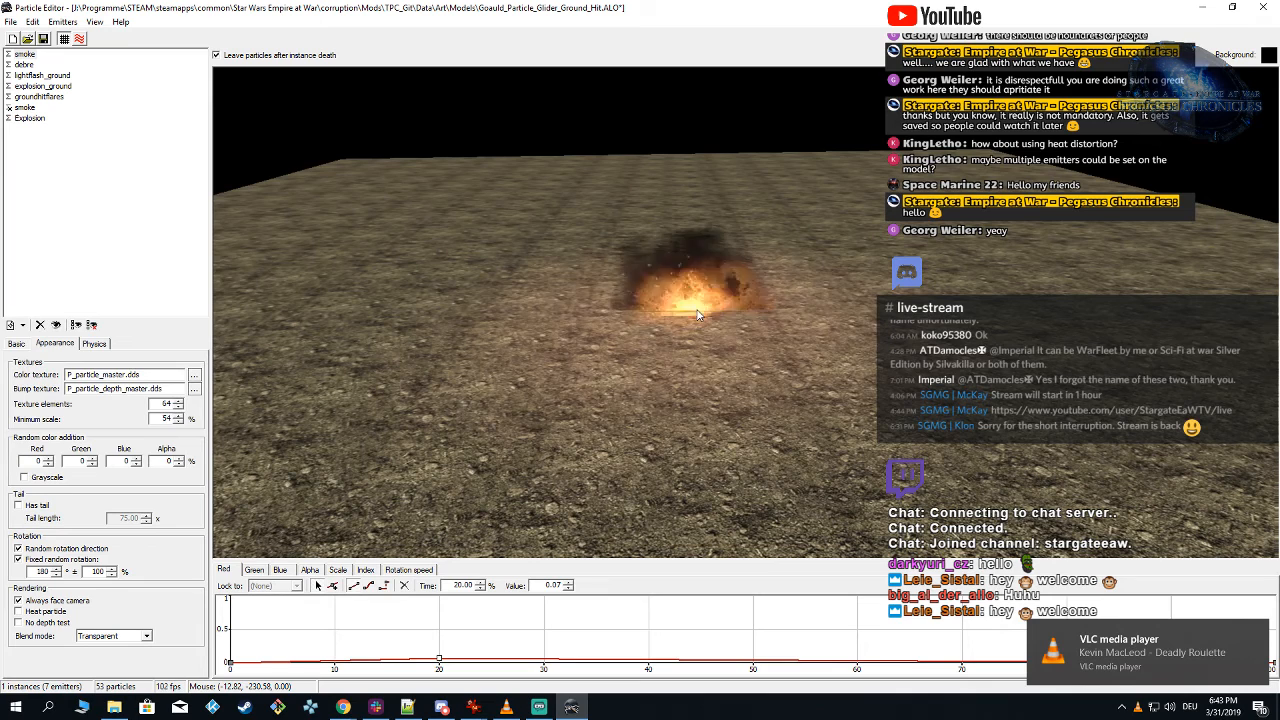
# Step: Examine a test instance with the ground plane hidden, then another with the ground plane shown again
pyautogui.click(63, 38)
pyautogui.click(658, 337)
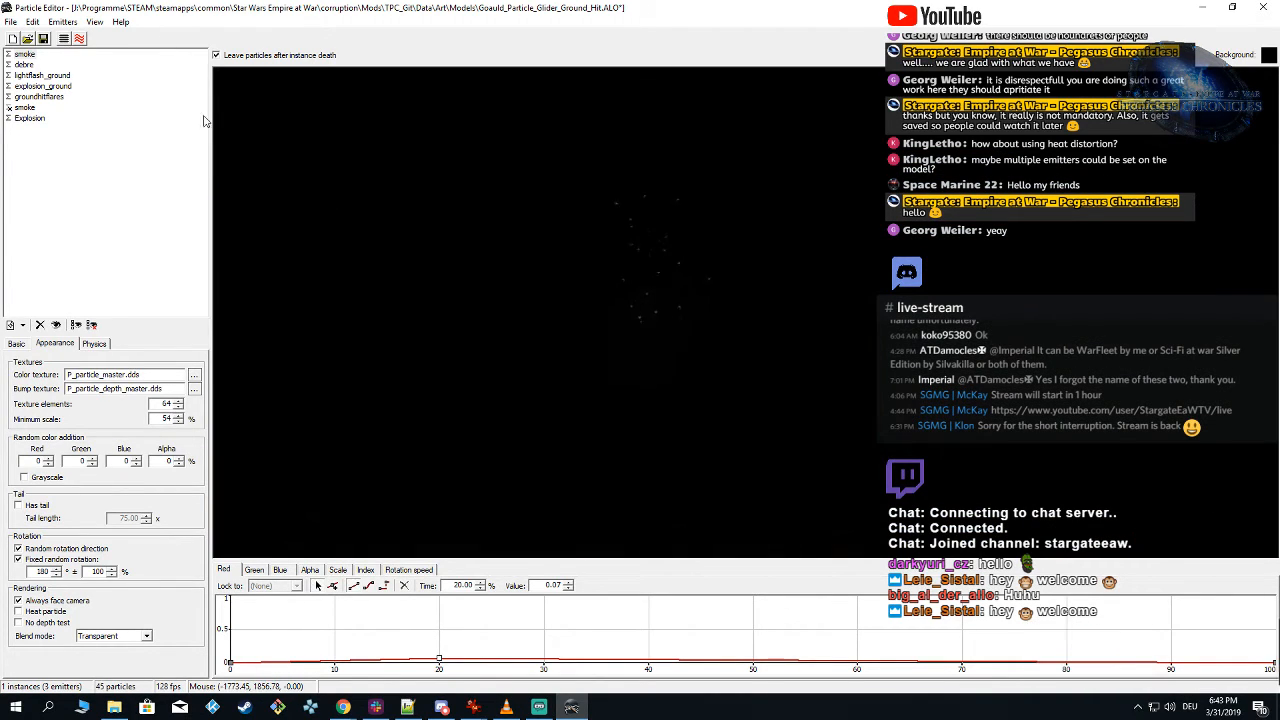
pyautogui.click(63, 38)
pyautogui.click(686, 310)
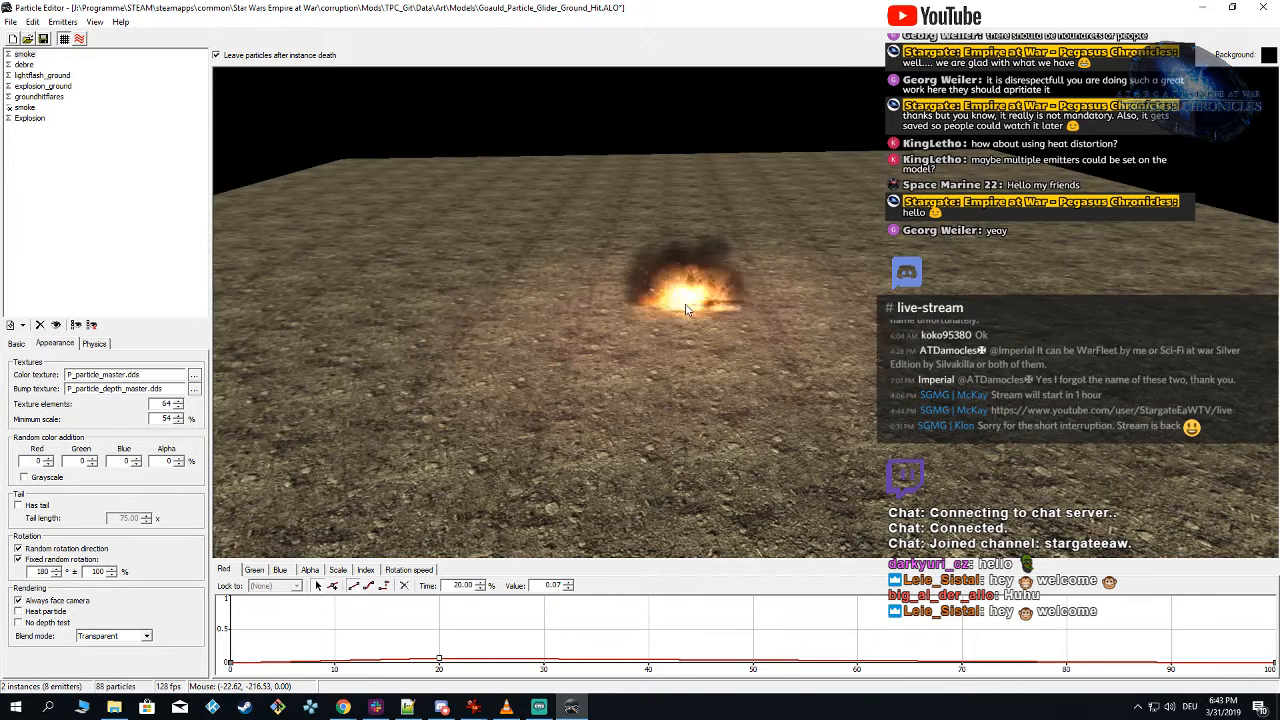
# Step: Set the first smoke emitter's initial position type to Random: Sphere
pyautogui.click(24, 54)
pyautogui.click(100, 343)
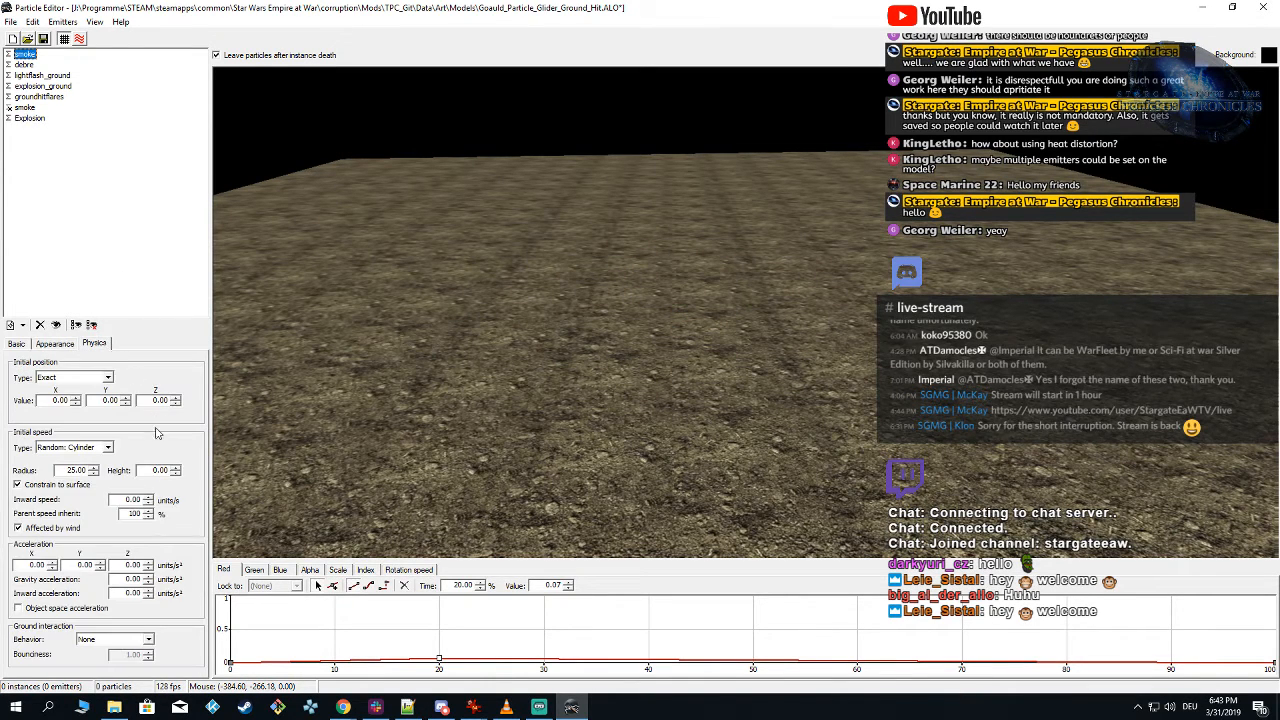
pyautogui.click(80, 377)
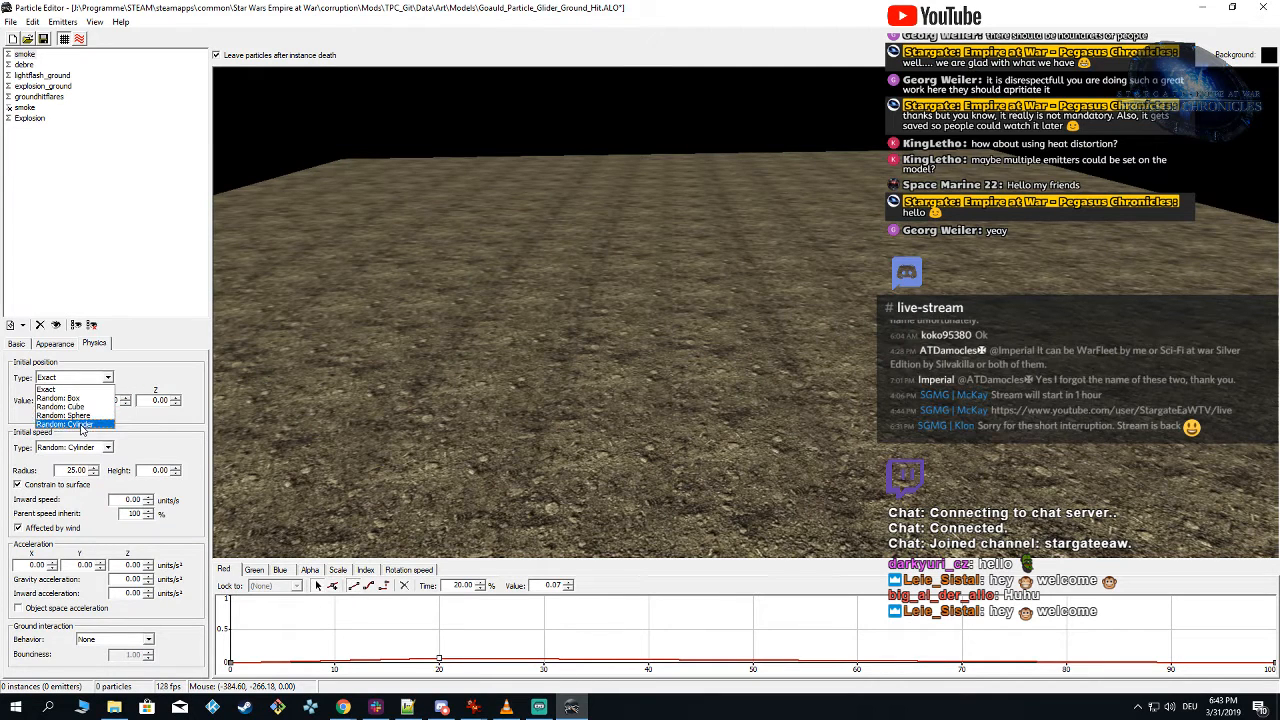
pyautogui.click(85, 415)
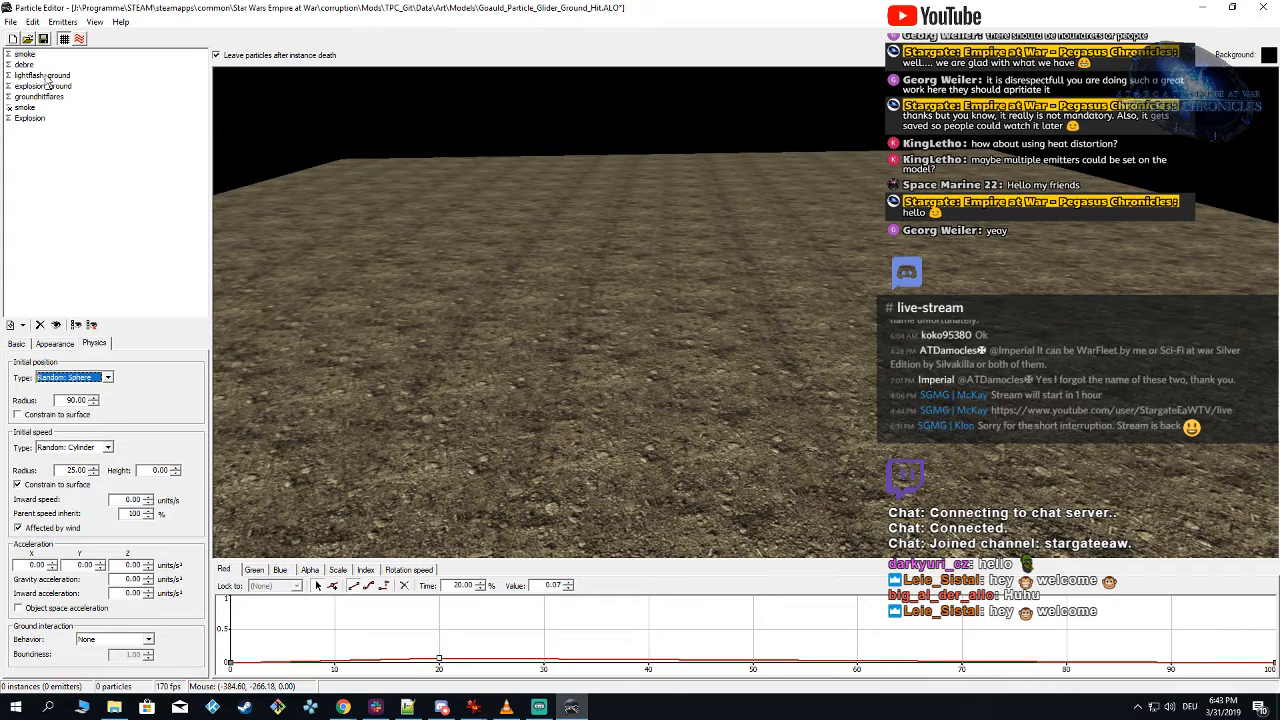
# Step: Set the Explosion emitter's initial position type to Random: Sphere with a radius of 50
pyautogui.click(33, 119)
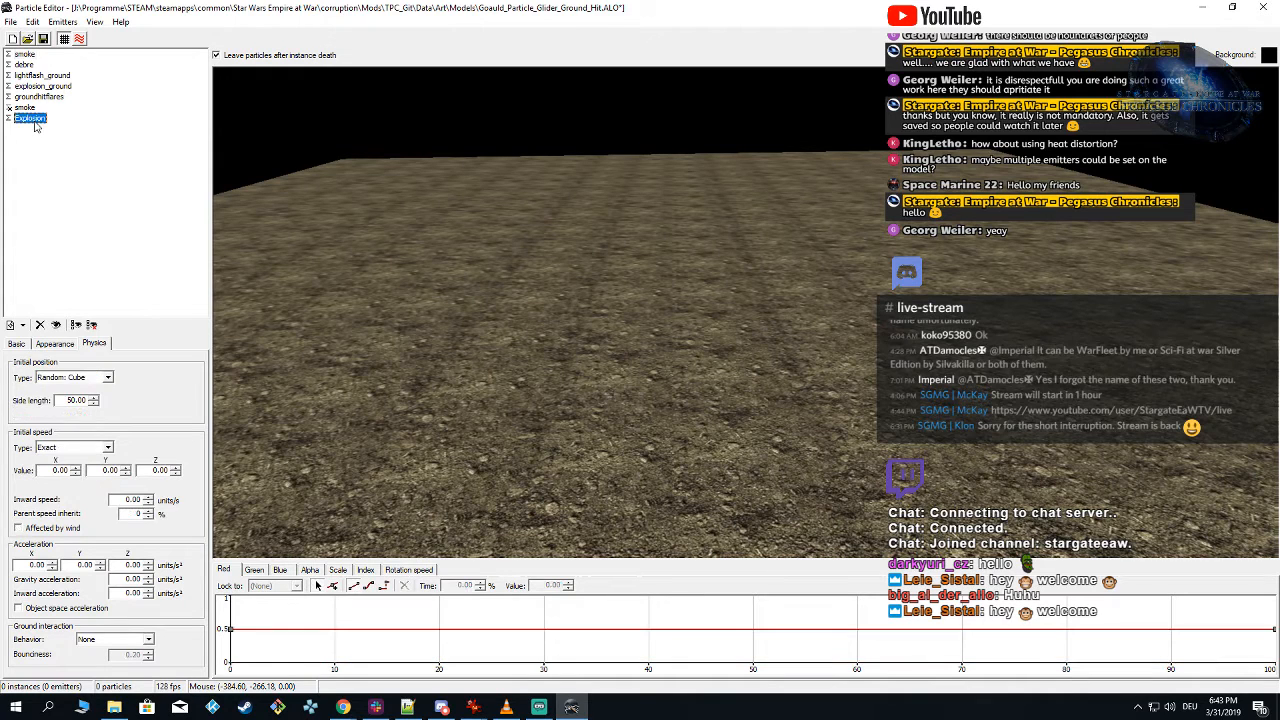
pyautogui.click(86, 378)
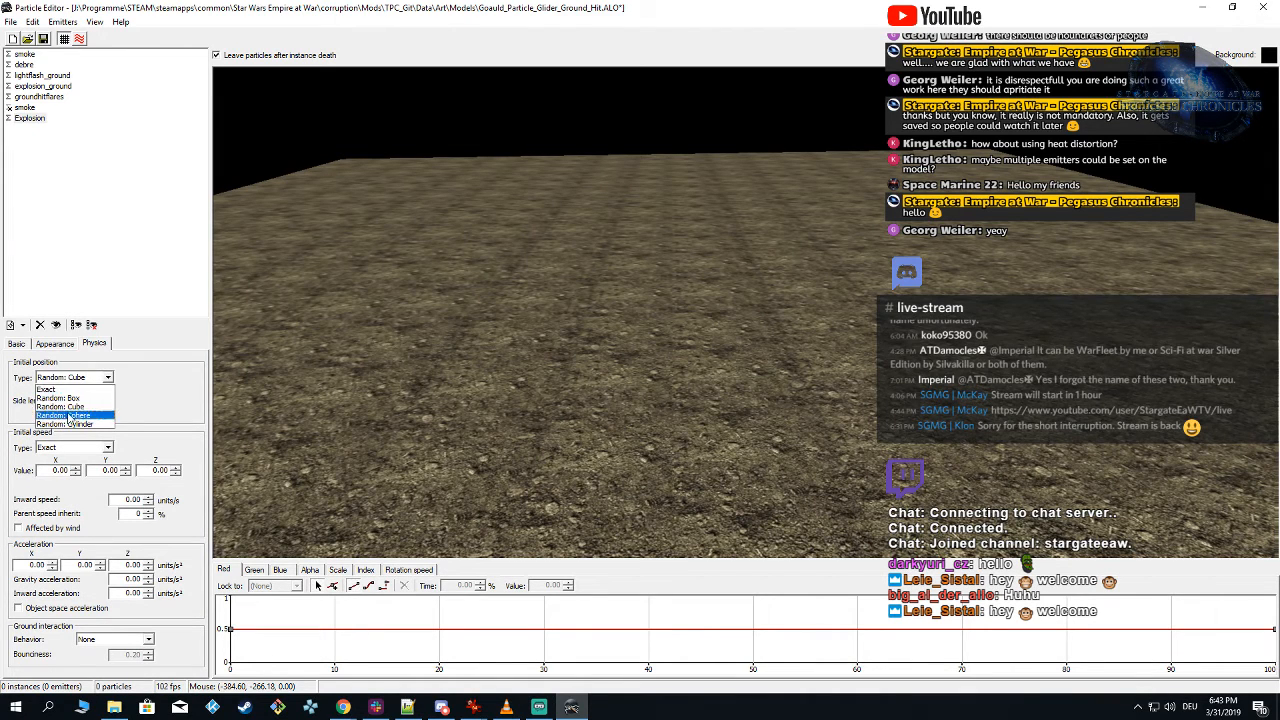
pyautogui.click(70, 415)
pyautogui.click(86, 378)
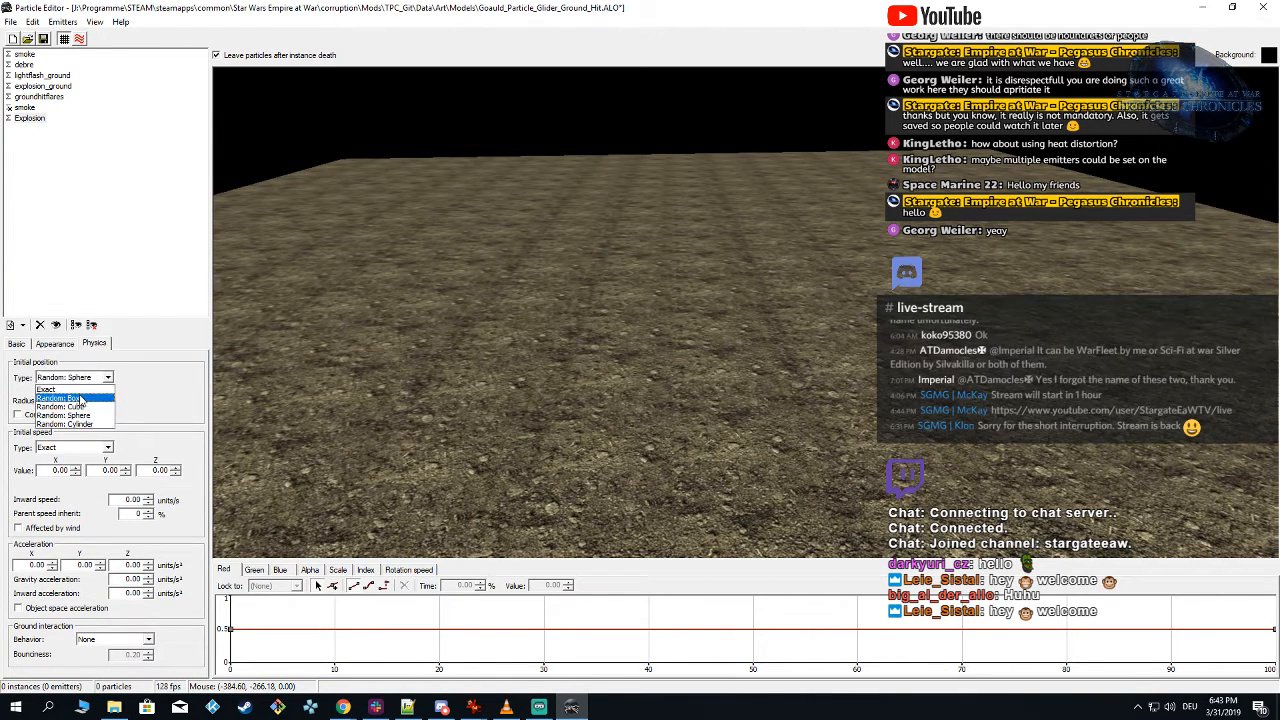
pyautogui.click(81, 401)
pyautogui.click(86, 378)
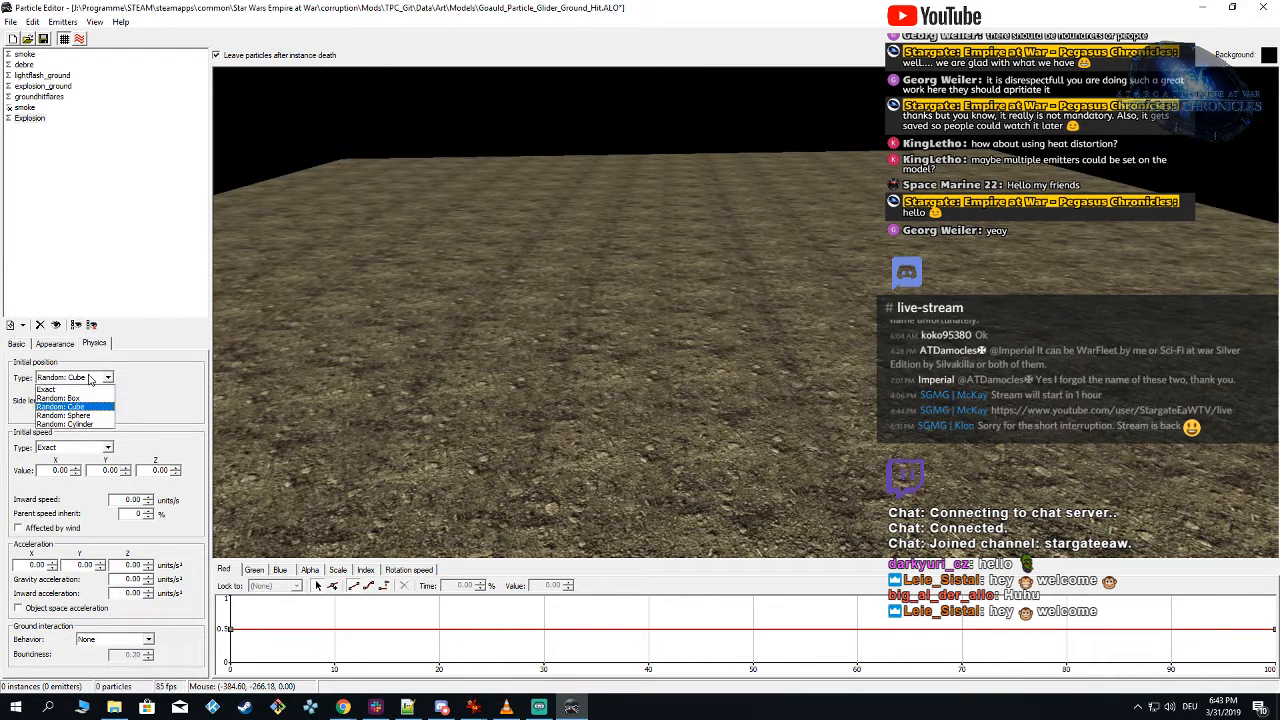
pyautogui.click(75, 416)
pyautogui.moveTo(67, 399); pyautogui.dragTo(301, 414)
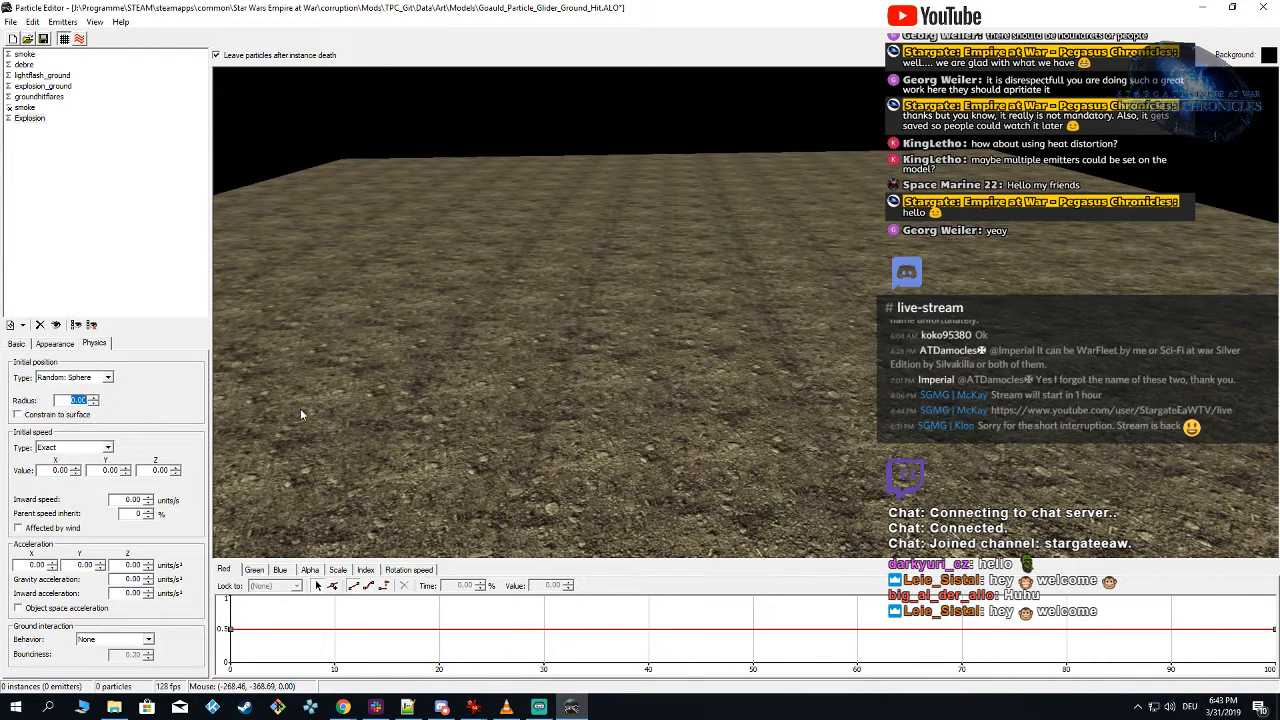
# Step: Set the first smoke emitter's Random: Sphere initial position radius to 50 and spawn test instances
pyautogui.click(26, 55)
pyautogui.click(103, 380)
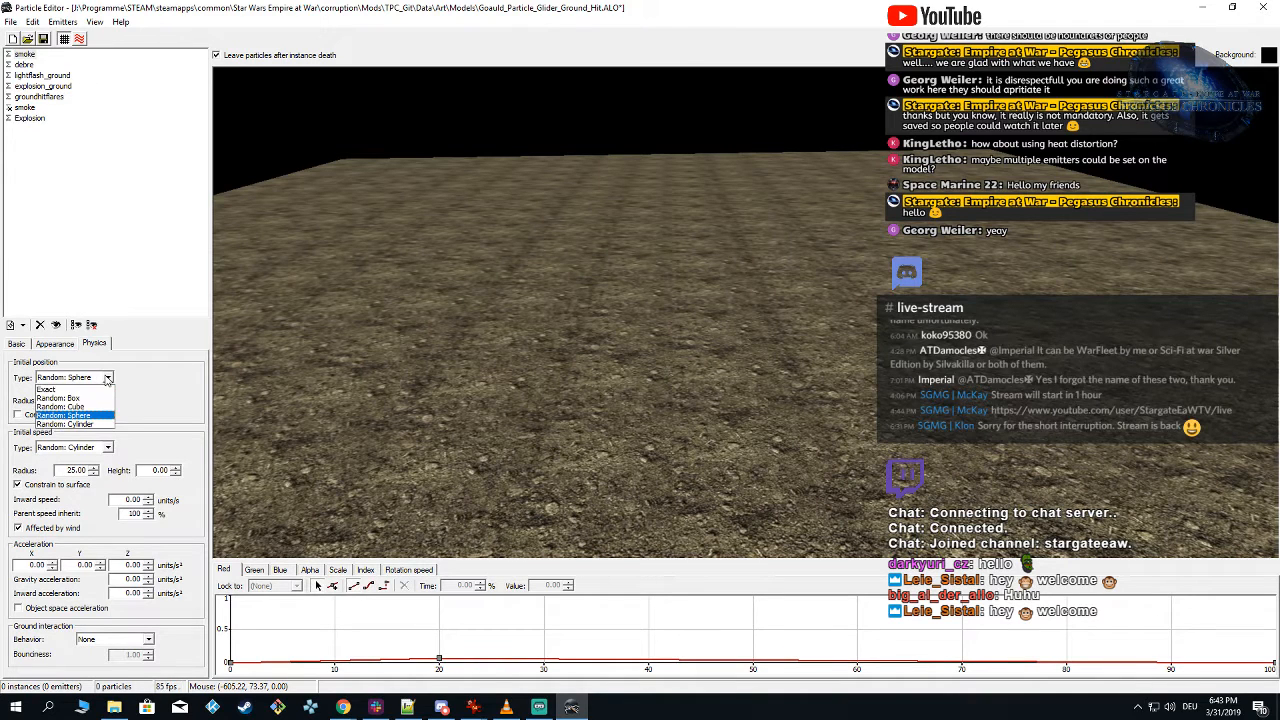
pyautogui.click(71, 412)
pyautogui.moveTo(66, 401); pyautogui.dragTo(388, 412)
pyautogui.write('50')
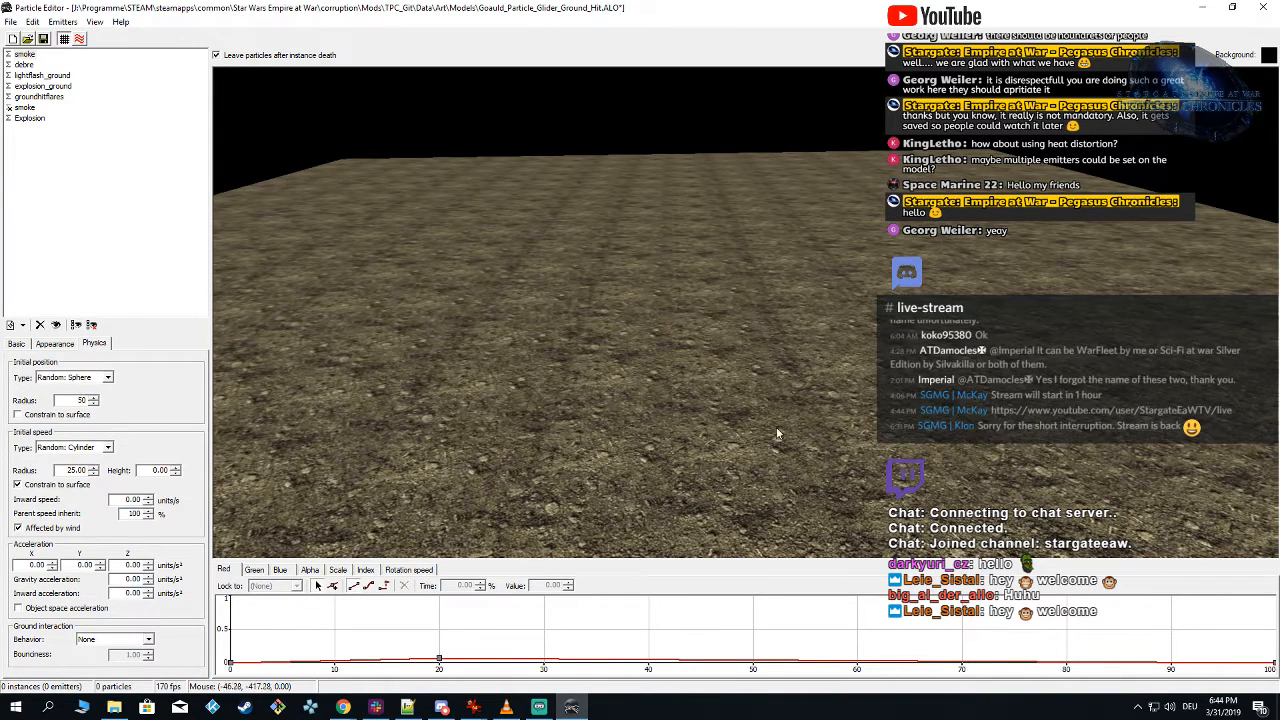
pyautogui.click(668, 317)
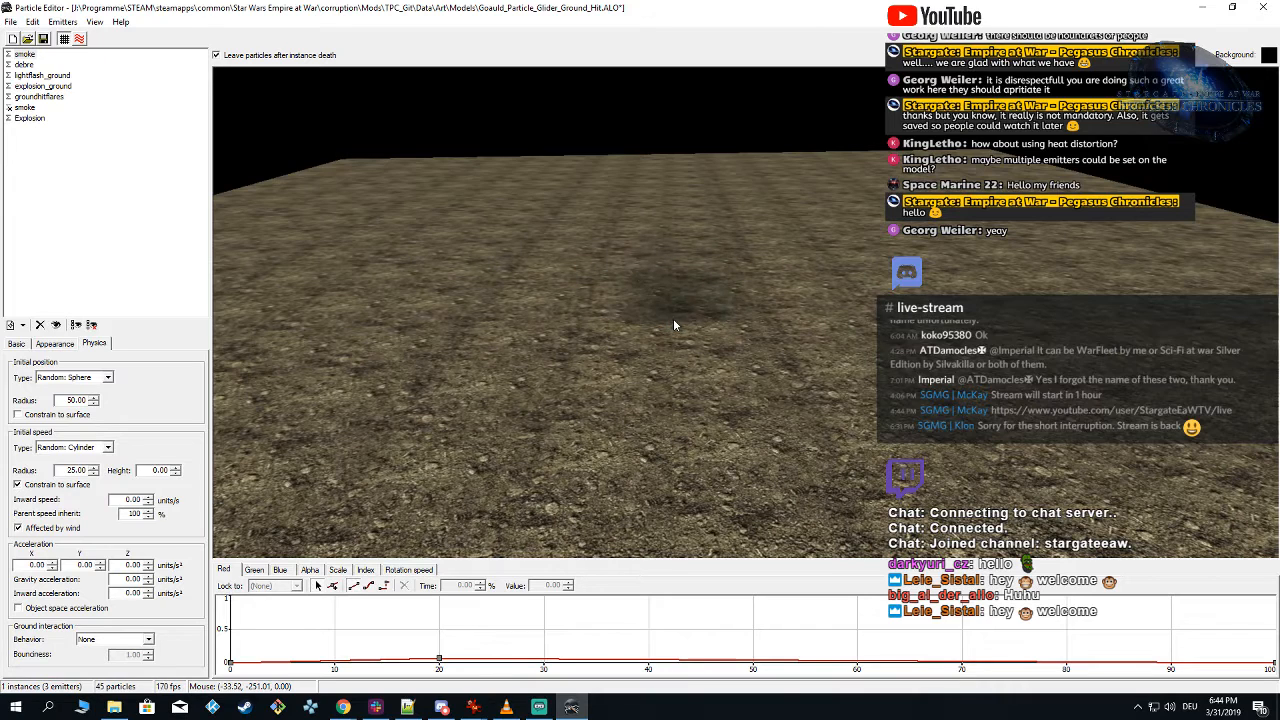
pyautogui.click(674, 320)
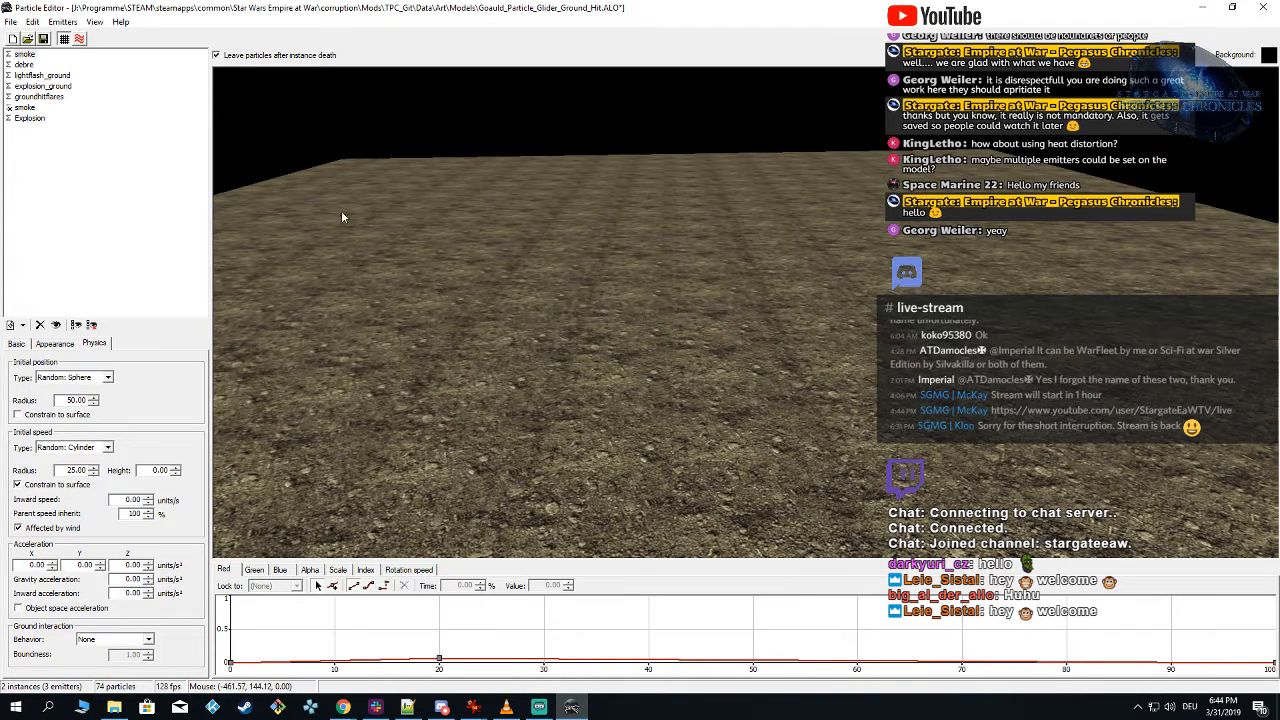
# Step: Set the first smoke emitter's initial speed type to Exact with X, Y and Z values of 0, and spawn test instances
pyautogui.click(86, 448)
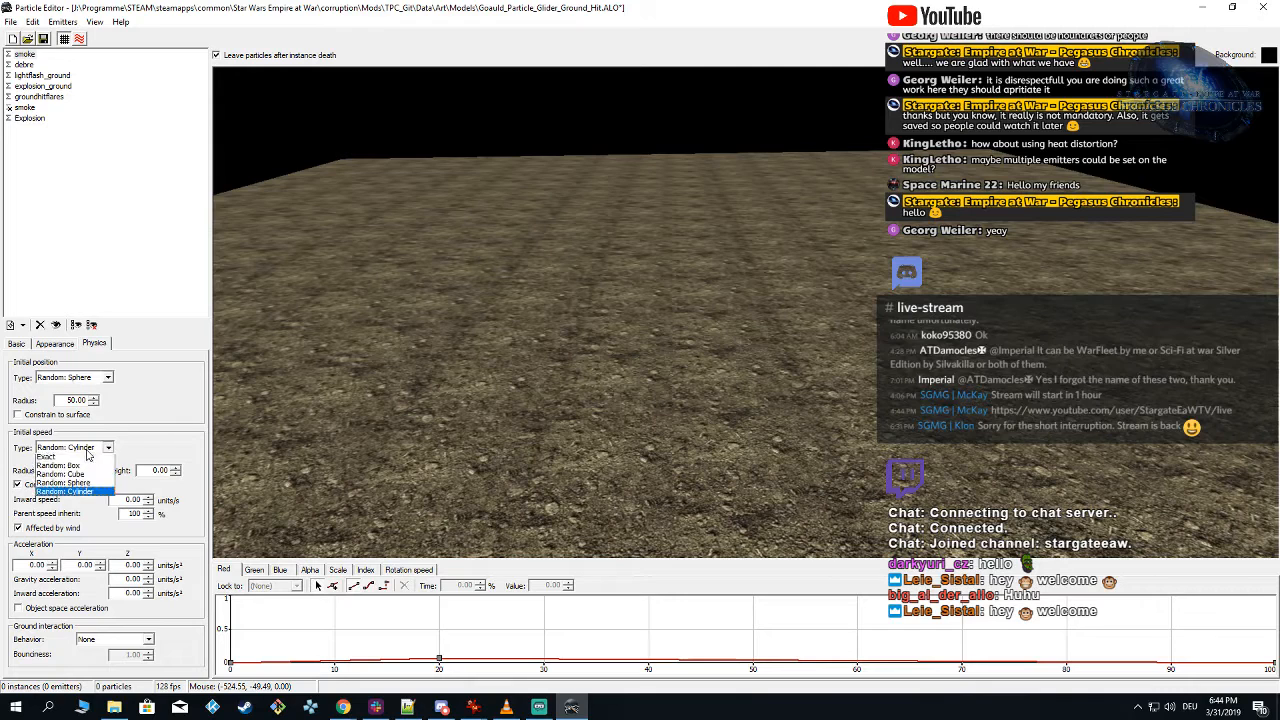
pyautogui.click(86, 459)
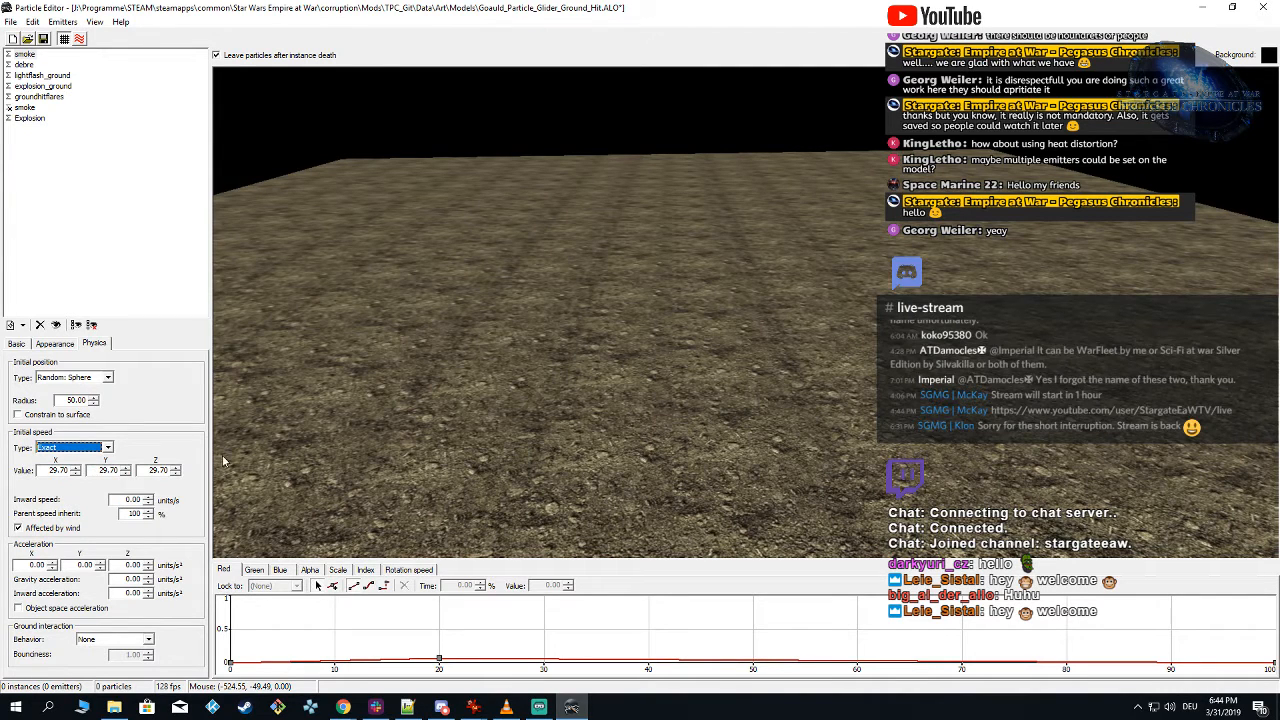
pyautogui.click(78, 445)
pyautogui.click(78, 447)
pyautogui.press('Tab')
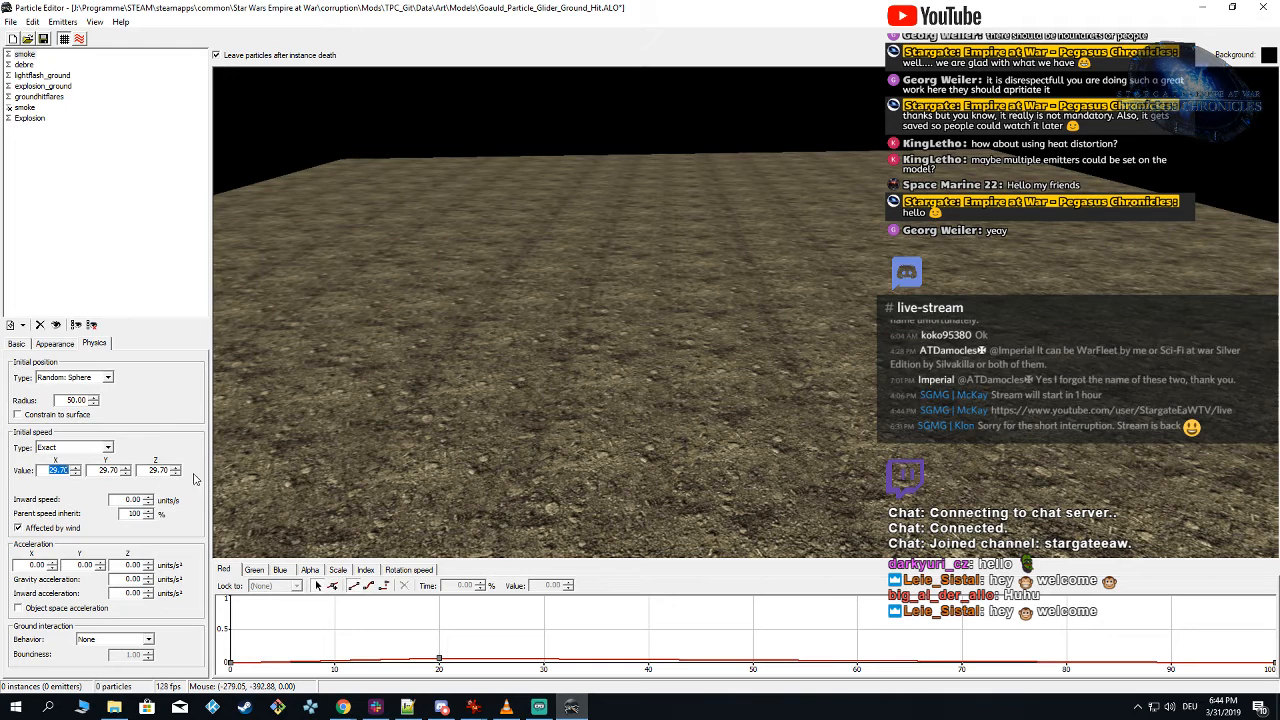
pyautogui.write('0')
pyautogui.press('Tab')
pyautogui.write('0')
pyautogui.press('Tab')
pyautogui.write('0')
pyautogui.press('Tab')
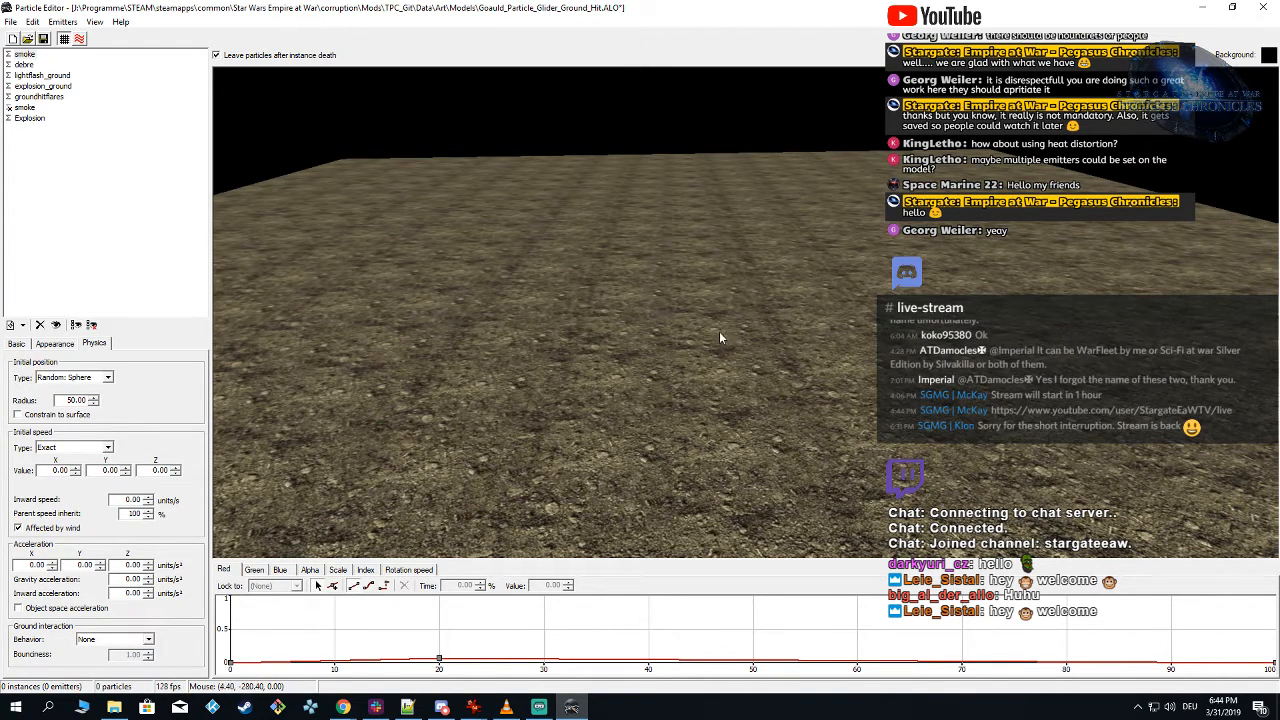
pyautogui.press('shift')
pyautogui.moveTo(718, 332)
pyautogui.mouseDown(button='right')
pyautogui.moveTo(705, 346)
pyautogui.moveTo(710, 318)
pyautogui.mouseUp(button='right')
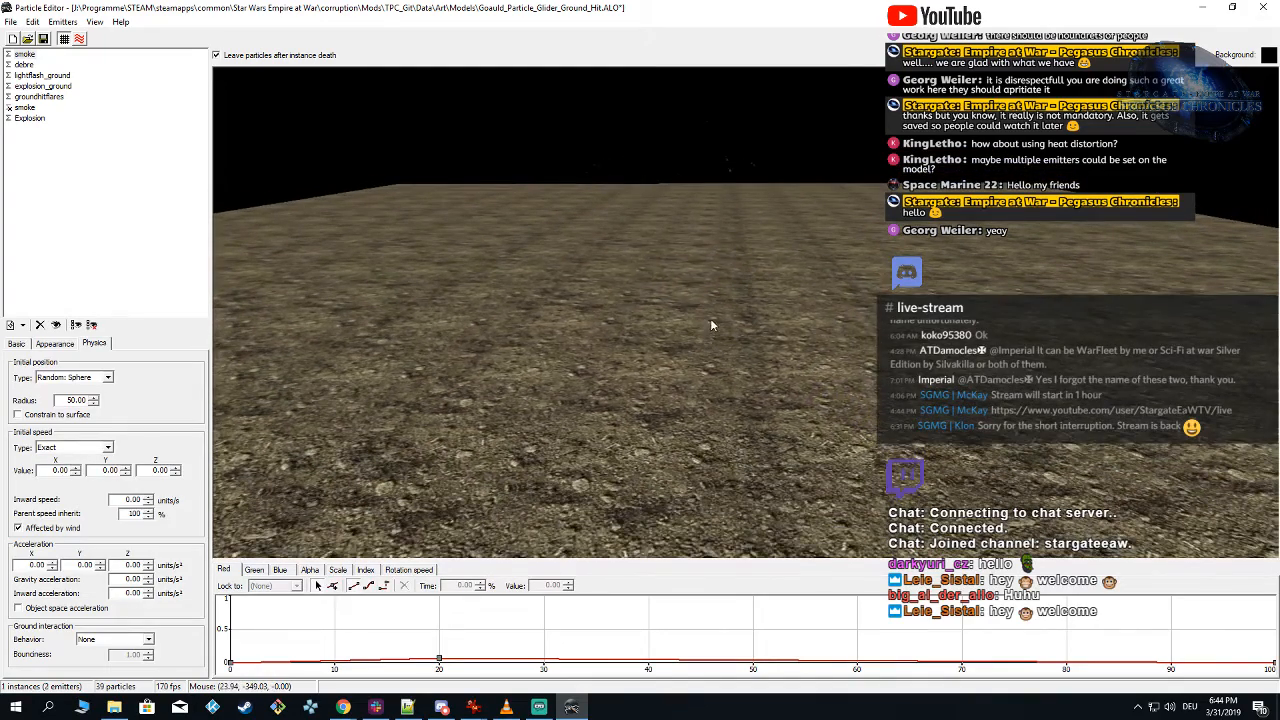
pyautogui.click(712, 325)
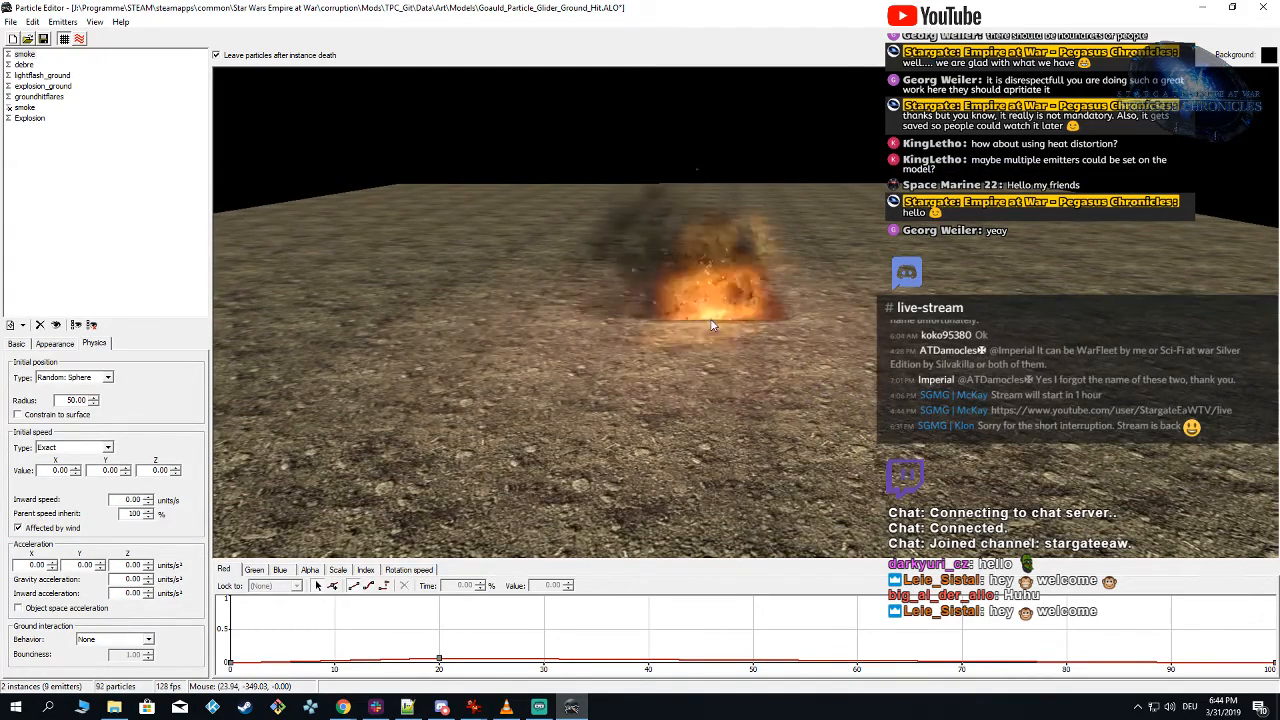
# Step: Set all scale curve keys of the first smoke emitter to 200 and spawn test instances
pyautogui.click(23, 54)
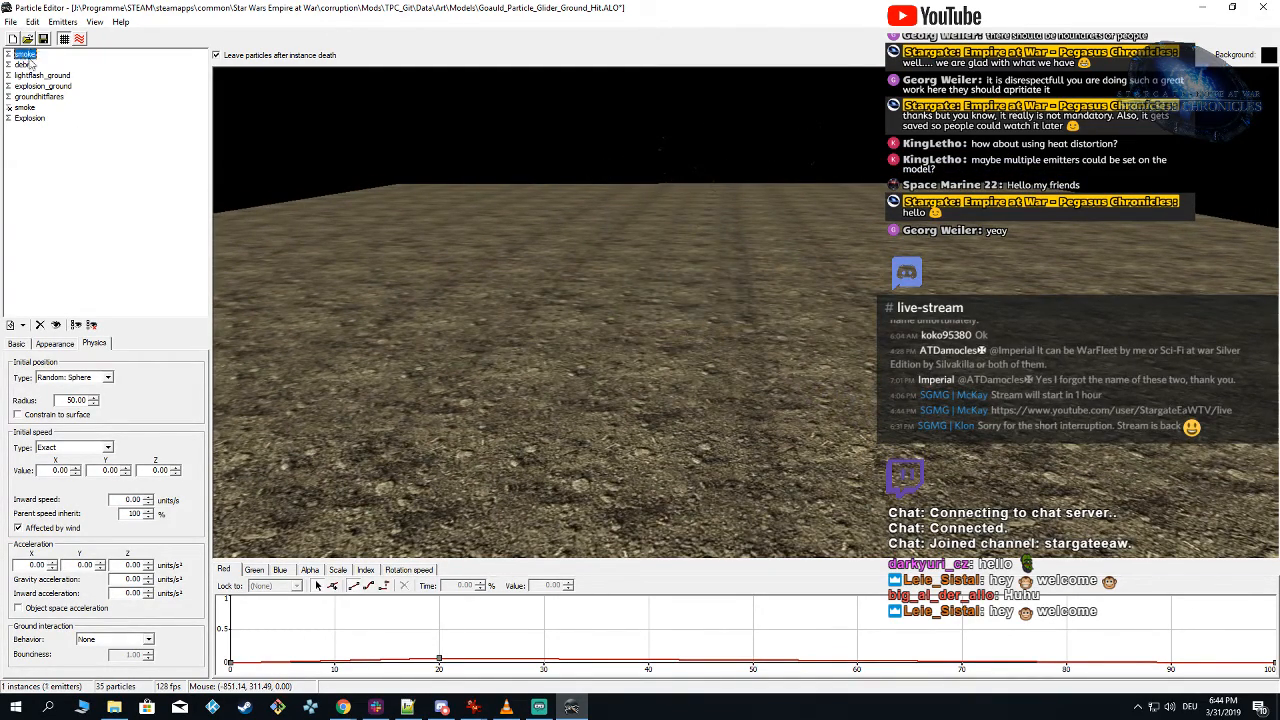
pyautogui.click(339, 571)
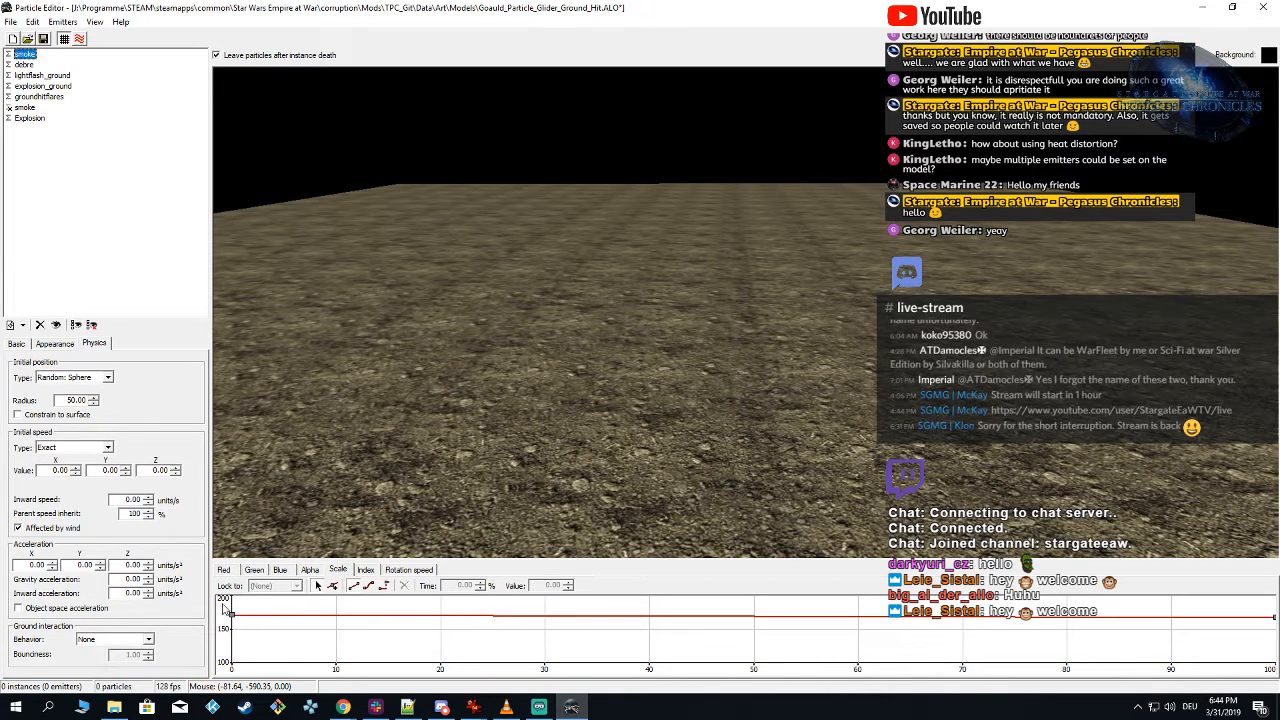
pyautogui.moveTo(223, 602); pyautogui.dragTo(1277, 652)
pyautogui.doubleClick(545, 586)
pyautogui.write('200')
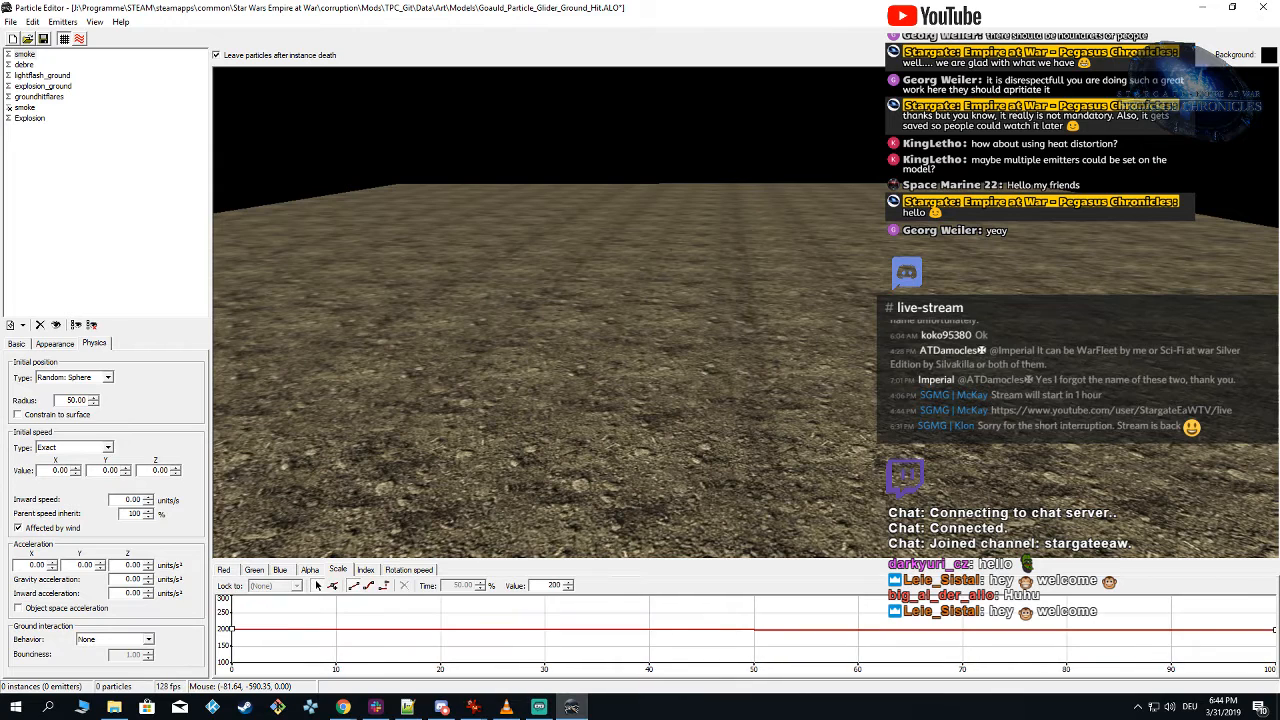
pyautogui.press('Return')
pyautogui.click(717, 340)
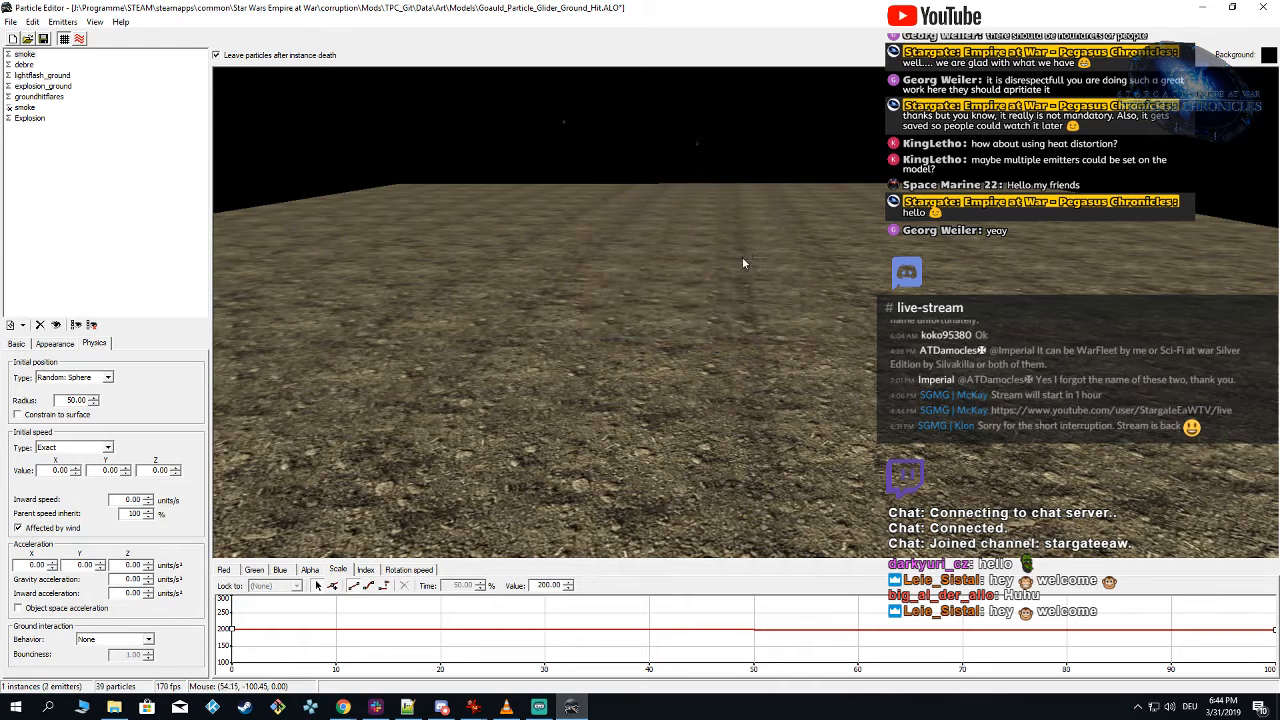
pyautogui.click(711, 309)
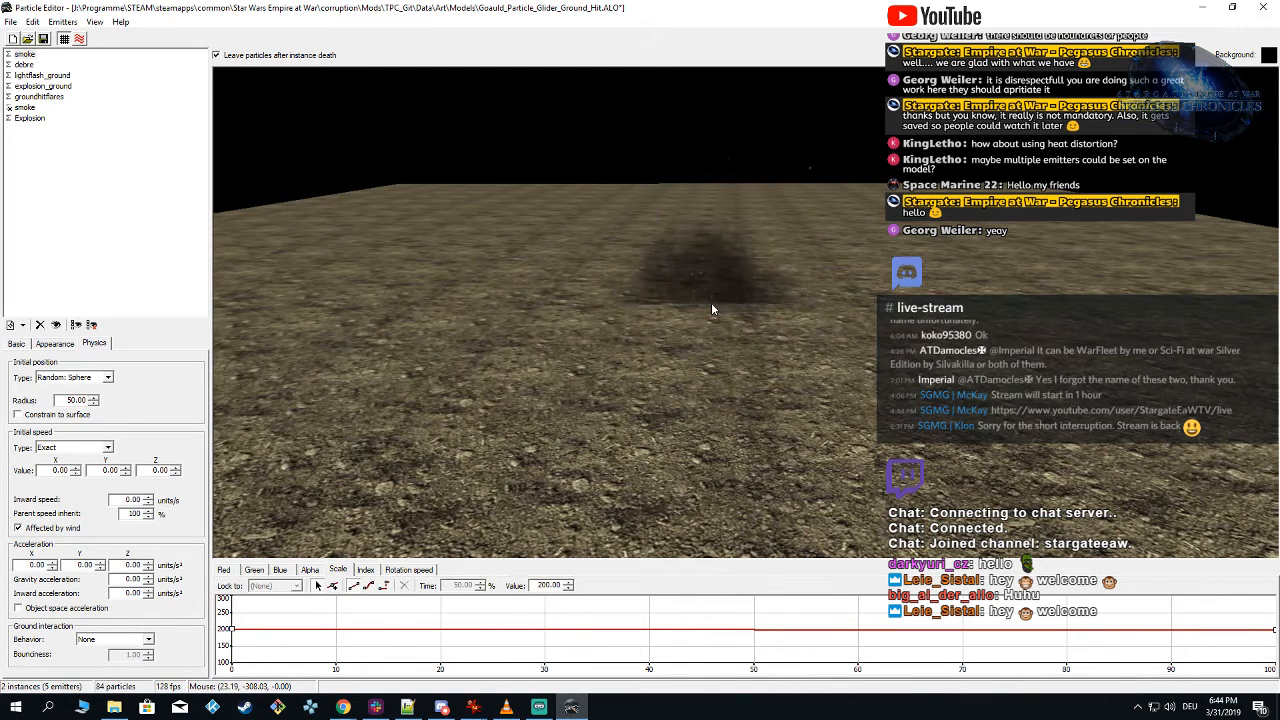
pyautogui.click(712, 309)
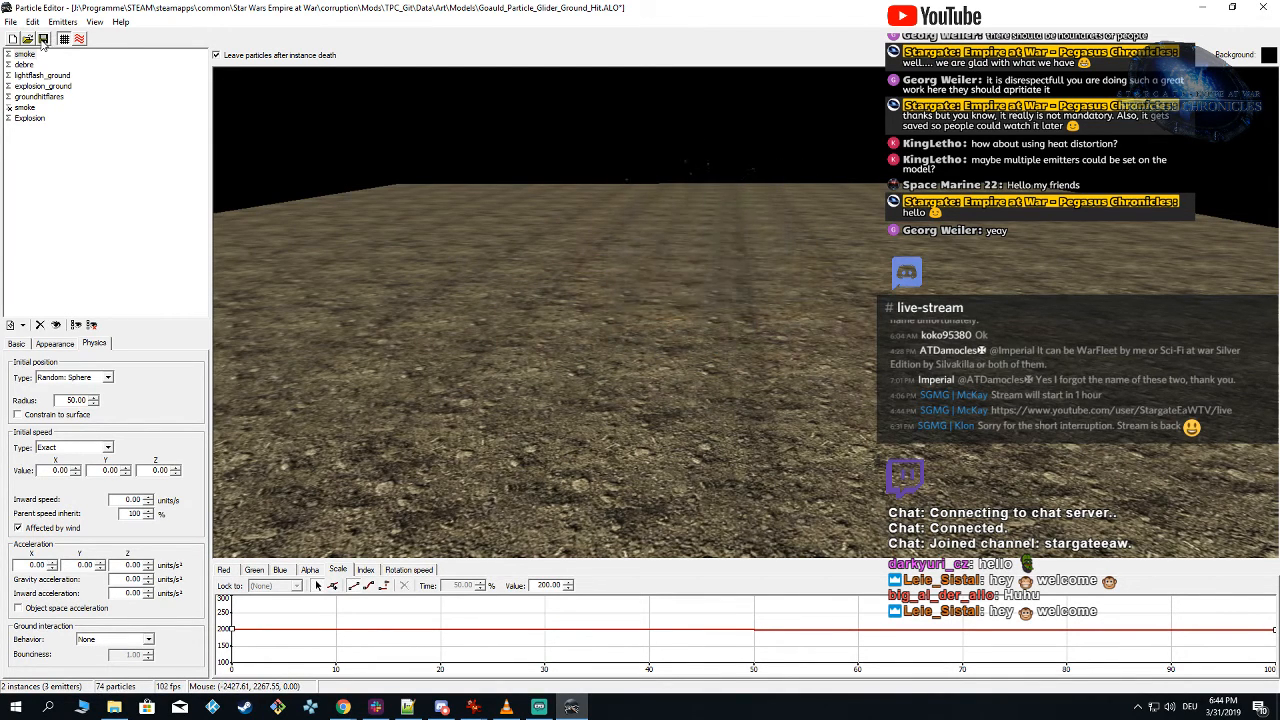
# Step: Pick P_particle_master.dds from the Textures folder as the first smoke emitter's color texture
pyautogui.click(70, 344)
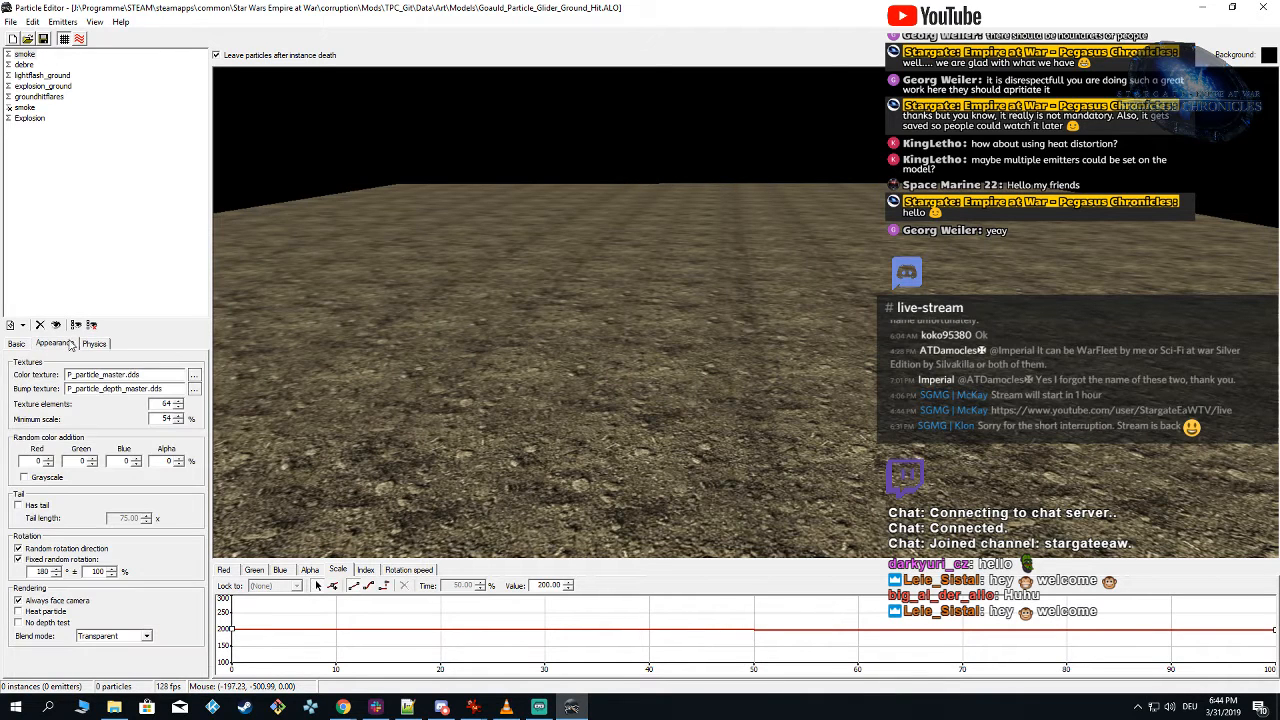
pyautogui.click(194, 388)
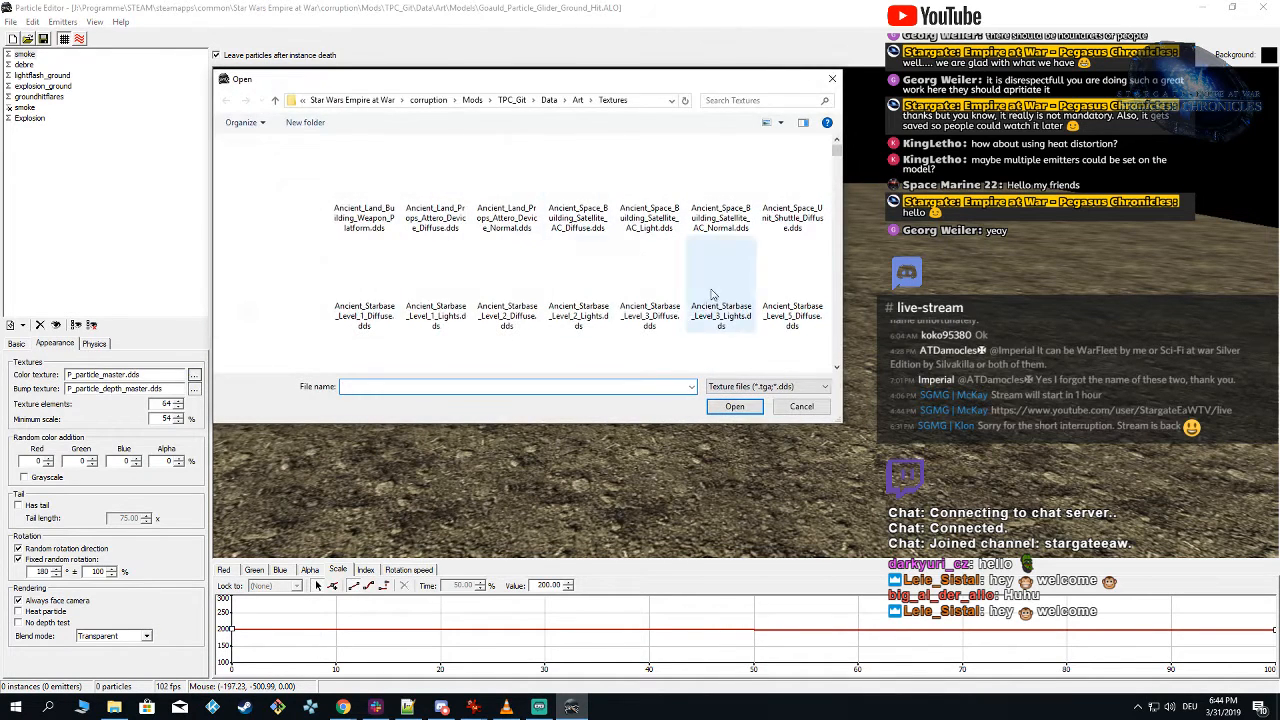
pyautogui.click(672, 214)
pyautogui.press('p')
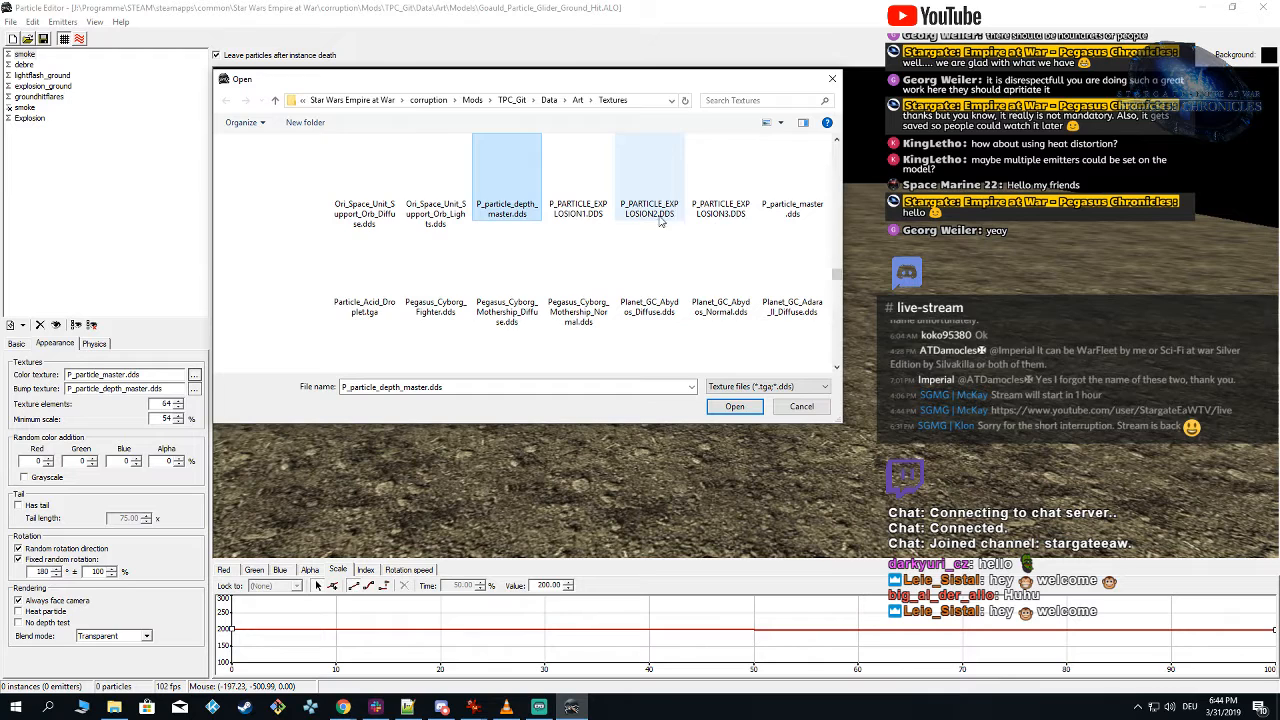
pyautogui.doubleClick(792, 198)
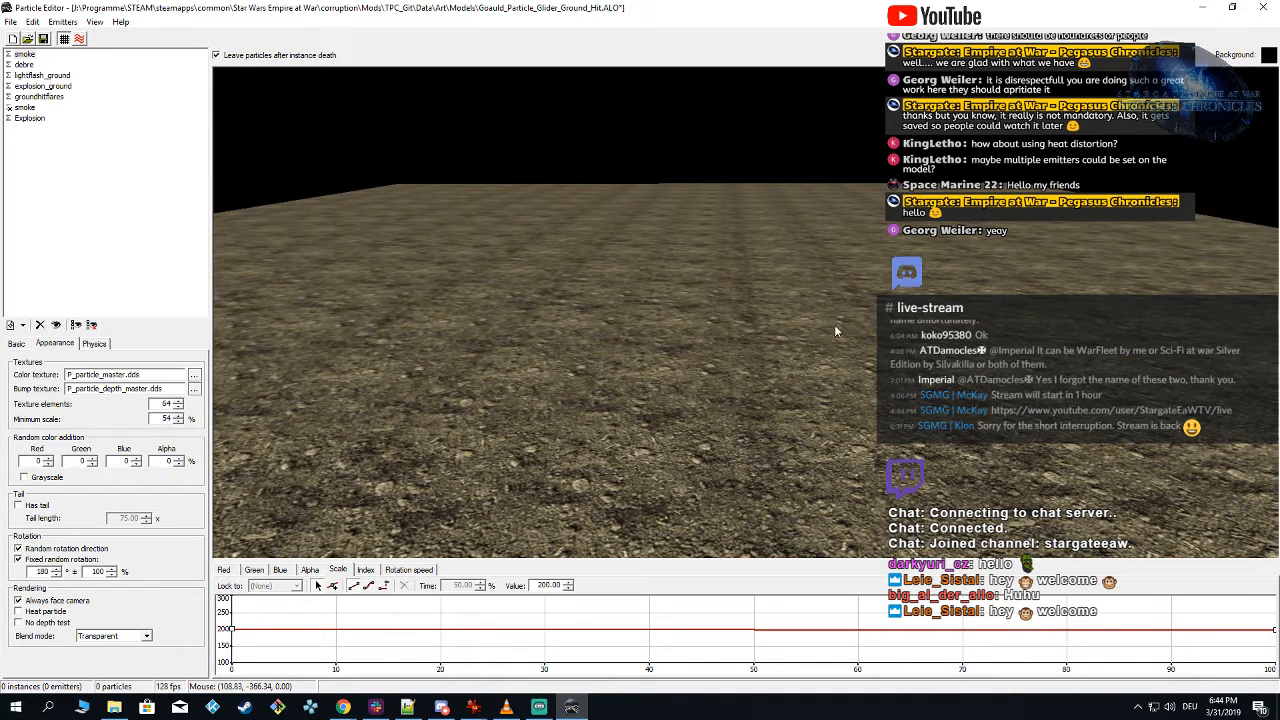
# Step: Close the particle editor saving the changes, relaunch it and reopen Goauld_Particle_Glider_Ground_Hit.ALO from the recent files
pyautogui.click(1262, 7)
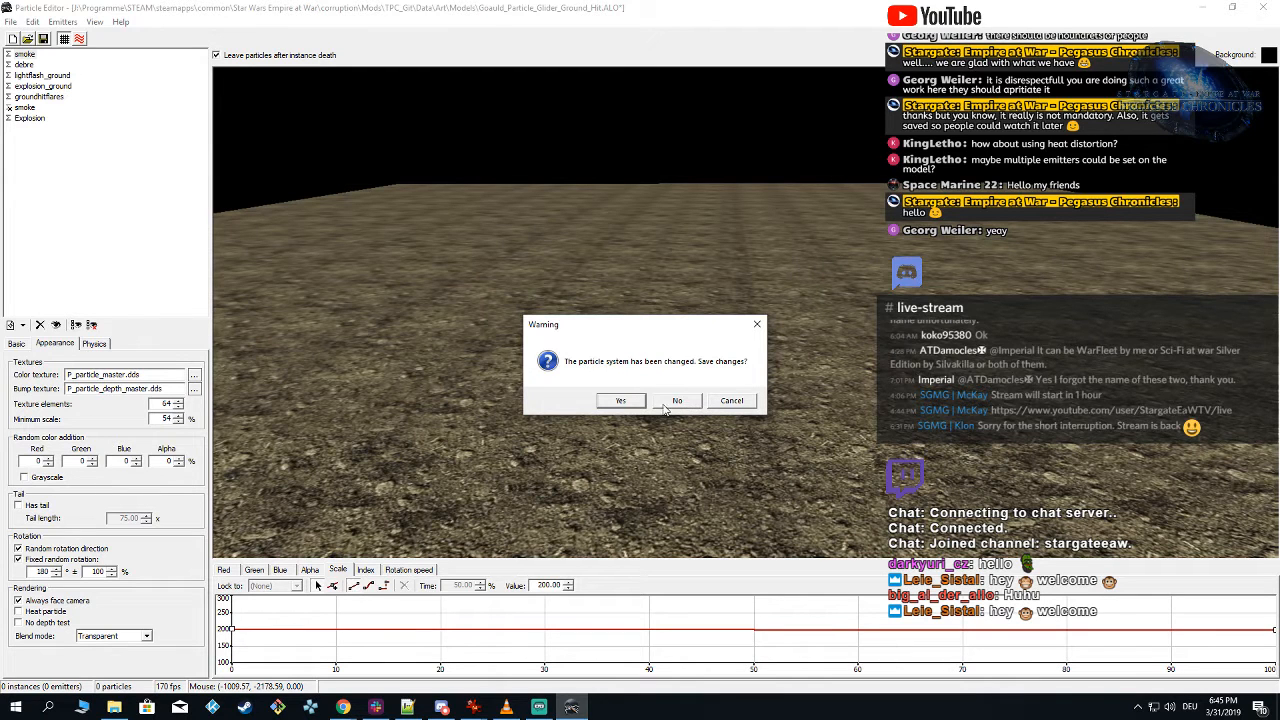
pyautogui.click(621, 401)
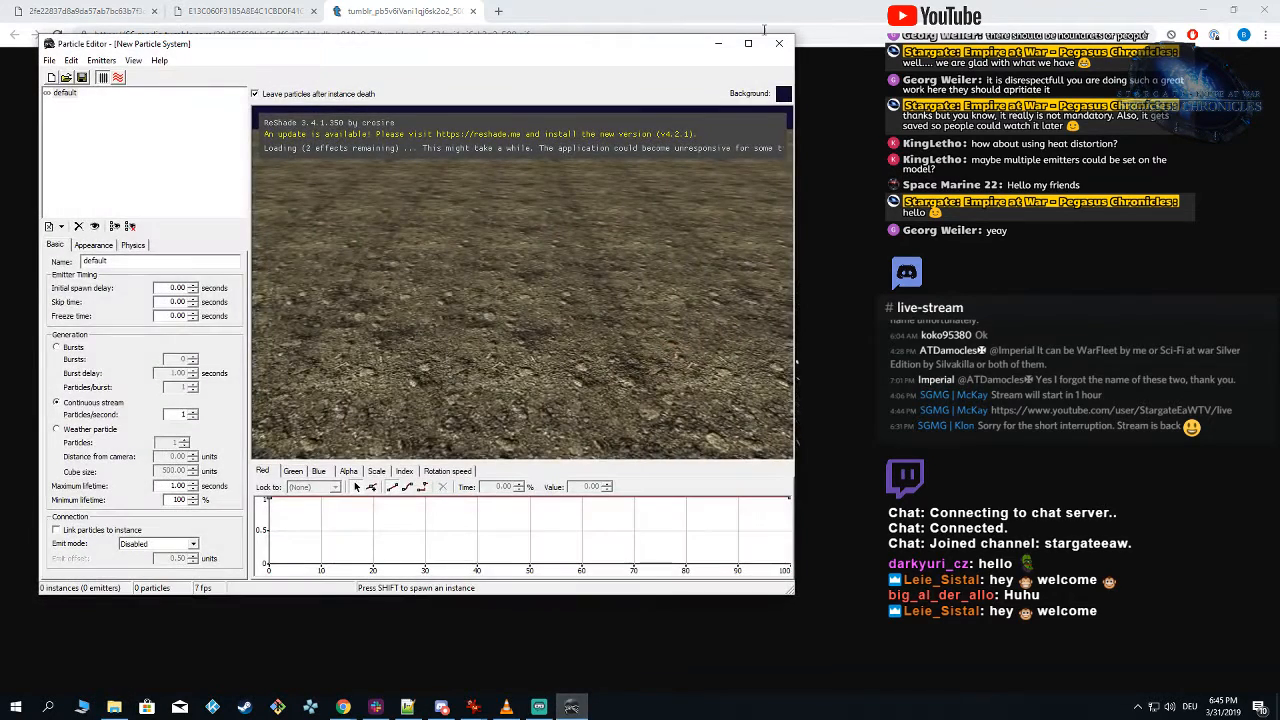
pyautogui.click(748, 43)
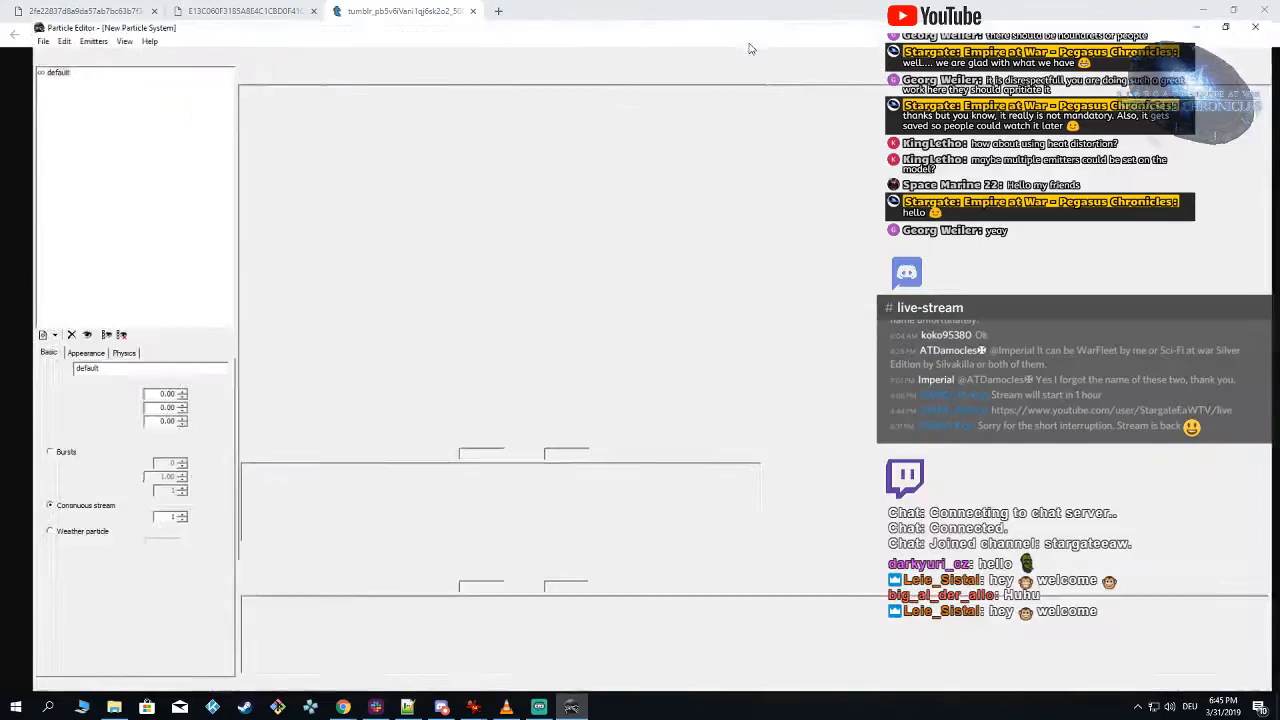
pyautogui.click(10, 21)
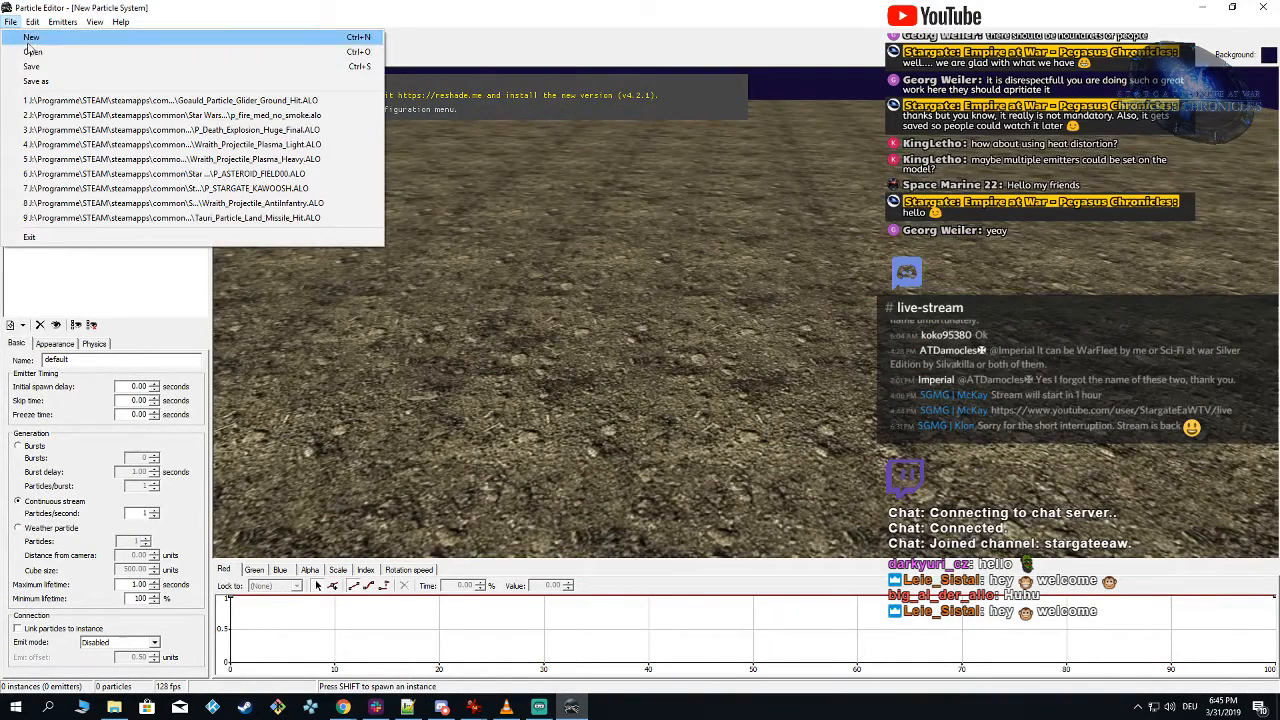
pyautogui.click(68, 101)
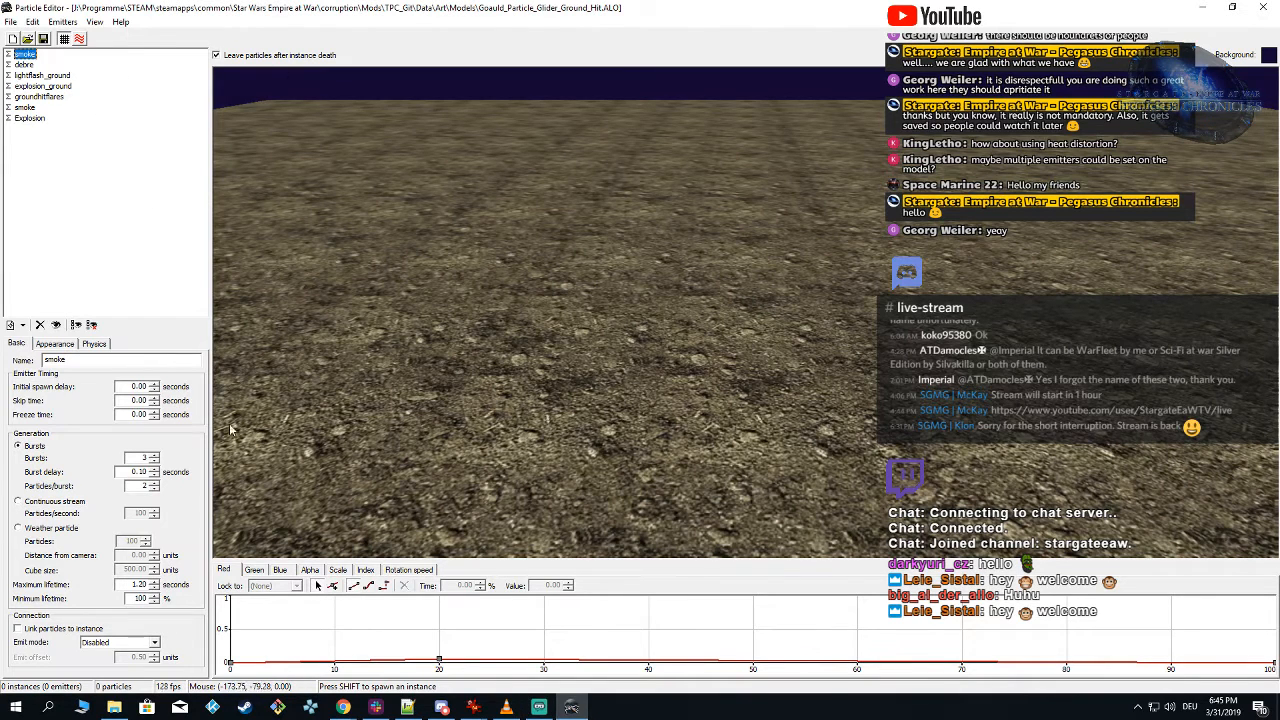
# Step: Assign P_particle_master.dds as the first smoke emitter's color texture in the reopened particle system
pyautogui.click(55, 343)
pyautogui.click(195, 375)
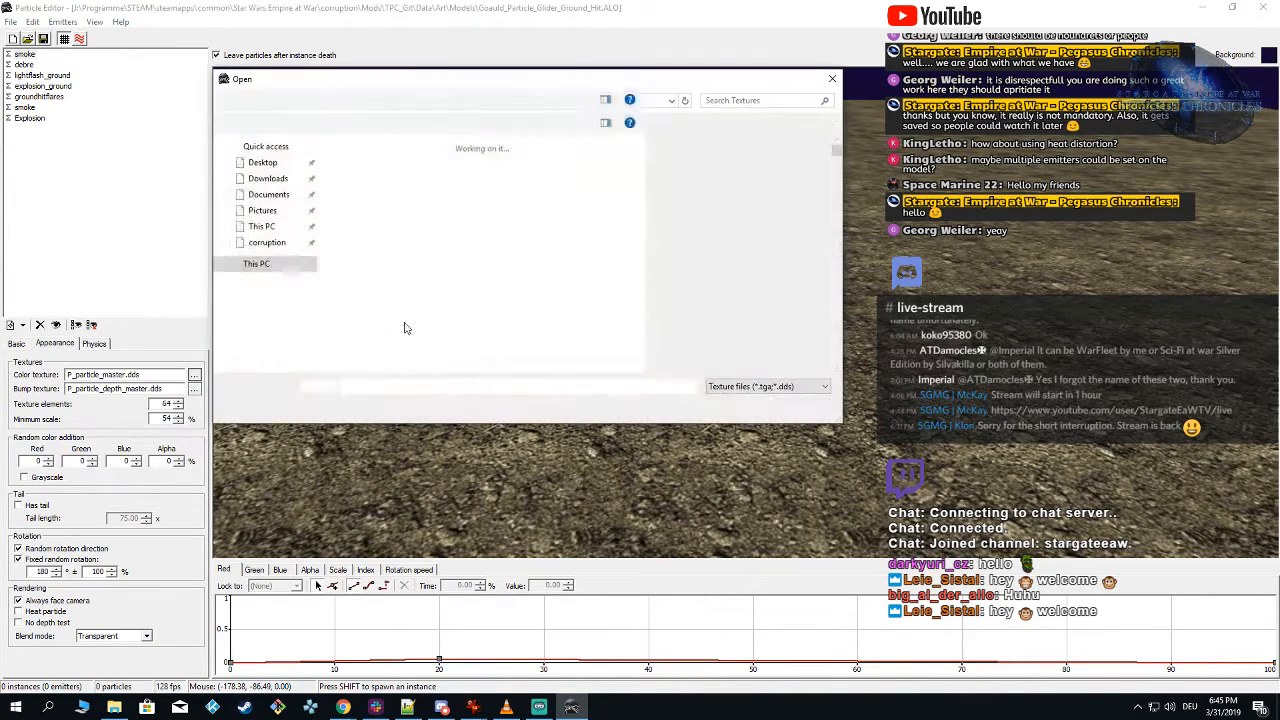
pyautogui.click(641, 179)
pyautogui.press('p')
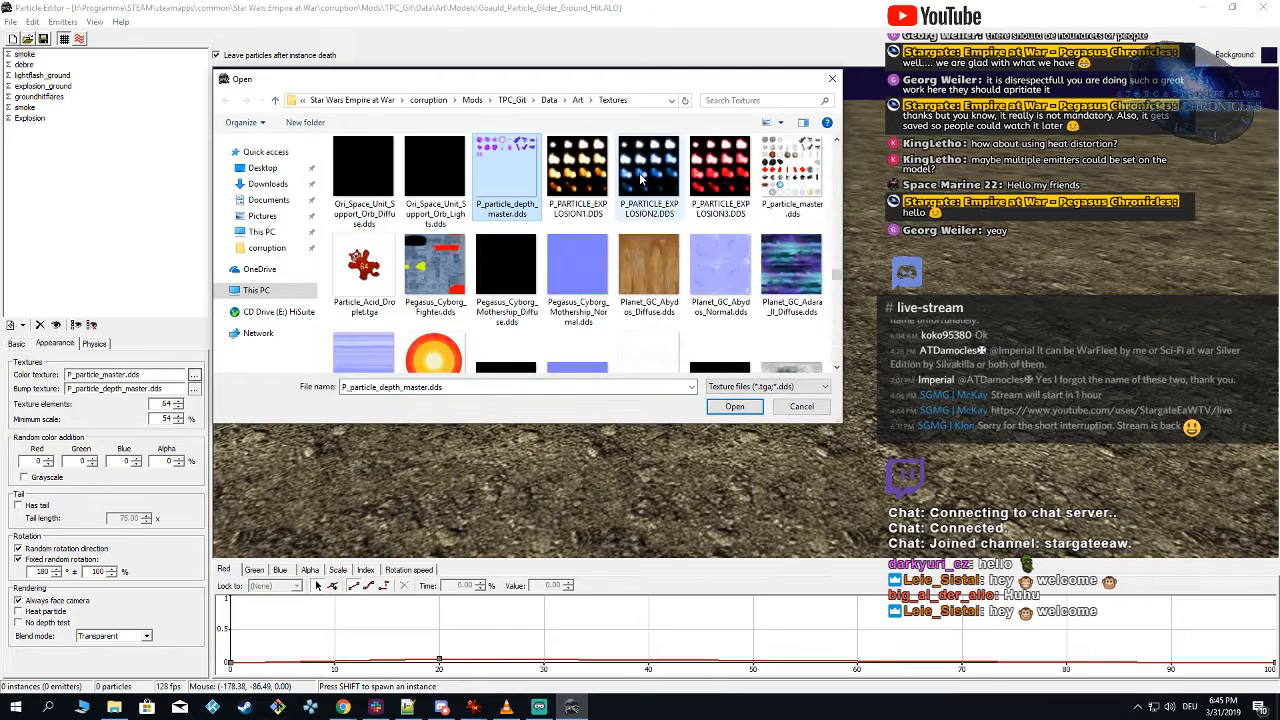
pyautogui.doubleClick(810, 172)
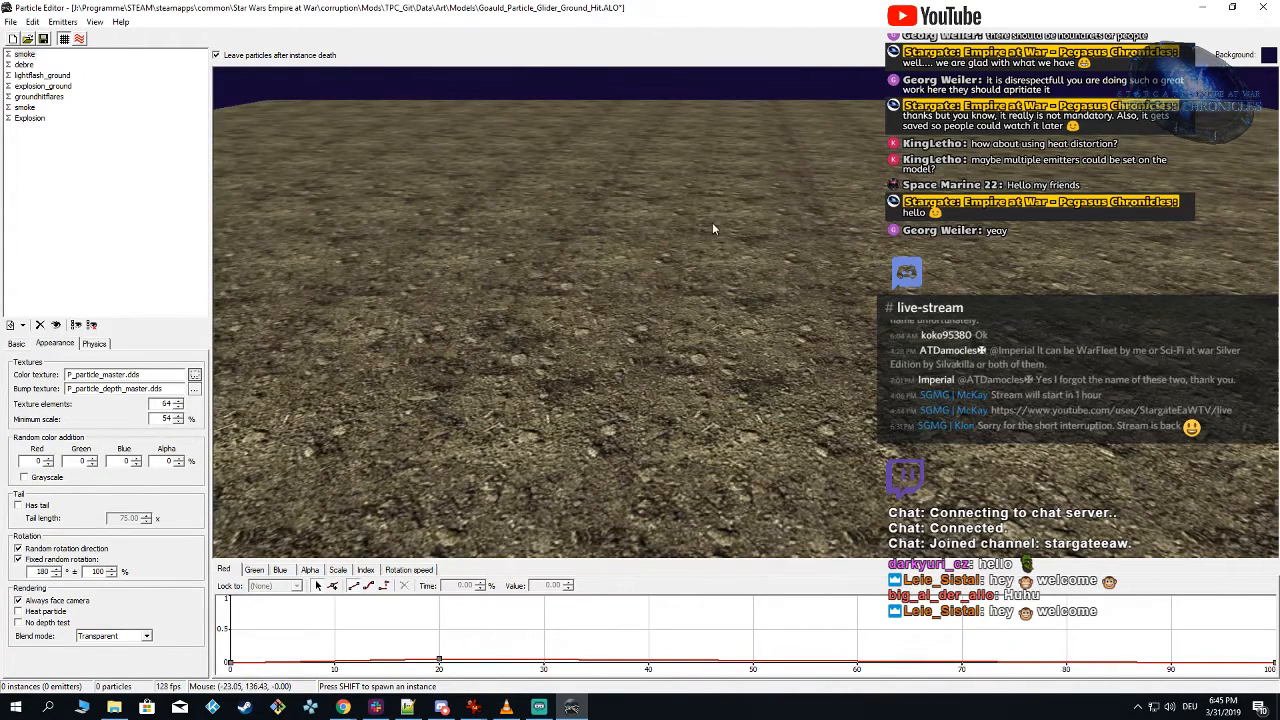
# Step: Set the preview background colour to black
pyautogui.click(1268, 55)
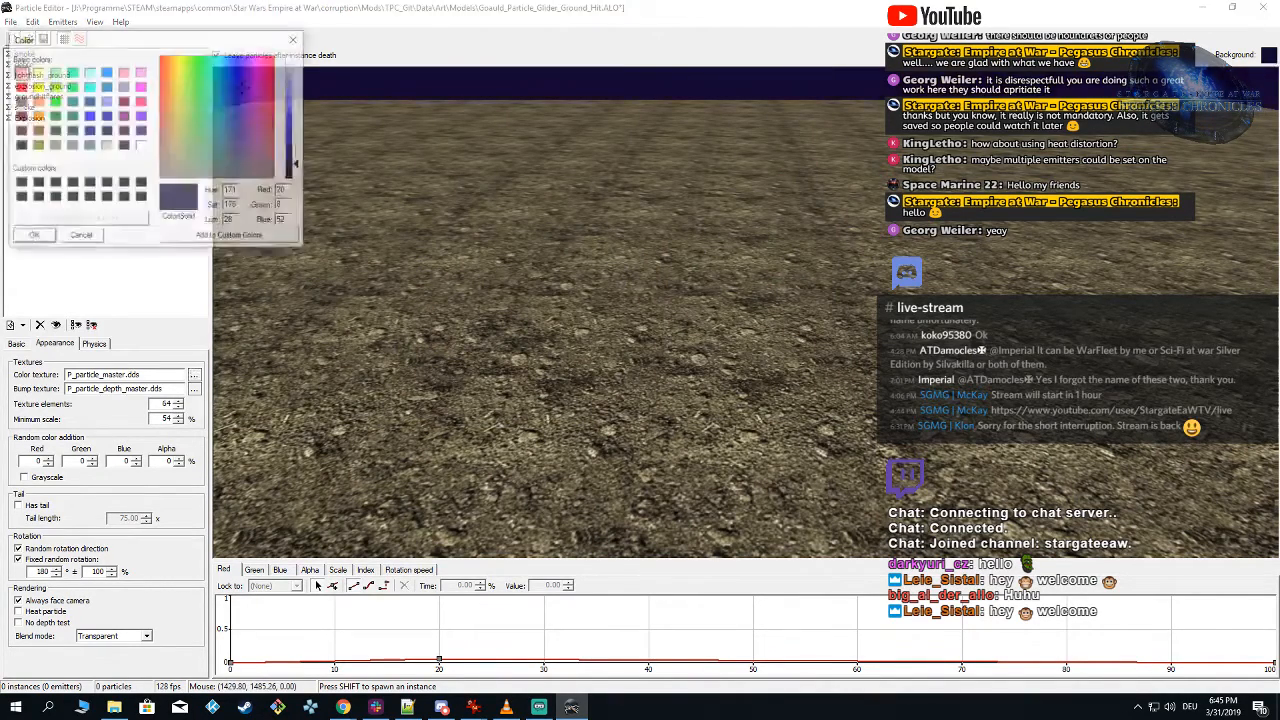
pyautogui.click(19, 197)
pyautogui.click(34, 237)
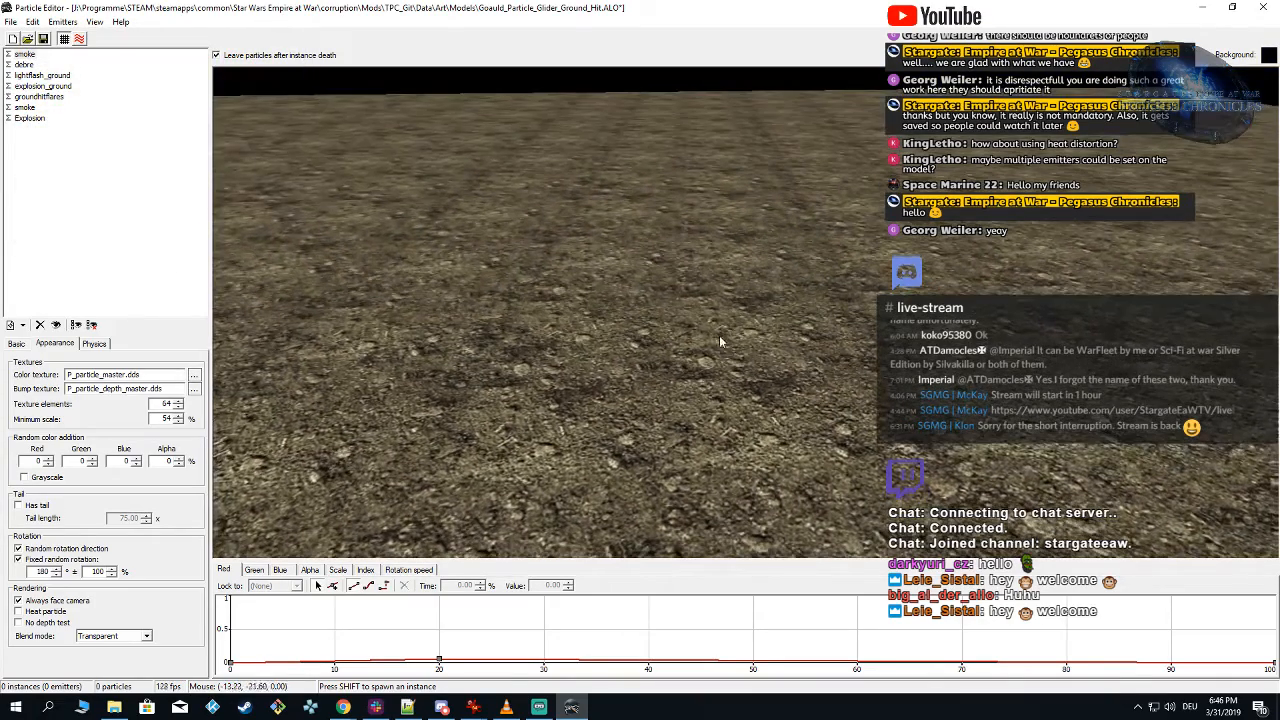
# Step: Spawn repeated test instances on the ground plane to examine the explosion and its smoke
pyautogui.press('shift')
pyautogui.click(684, 279)
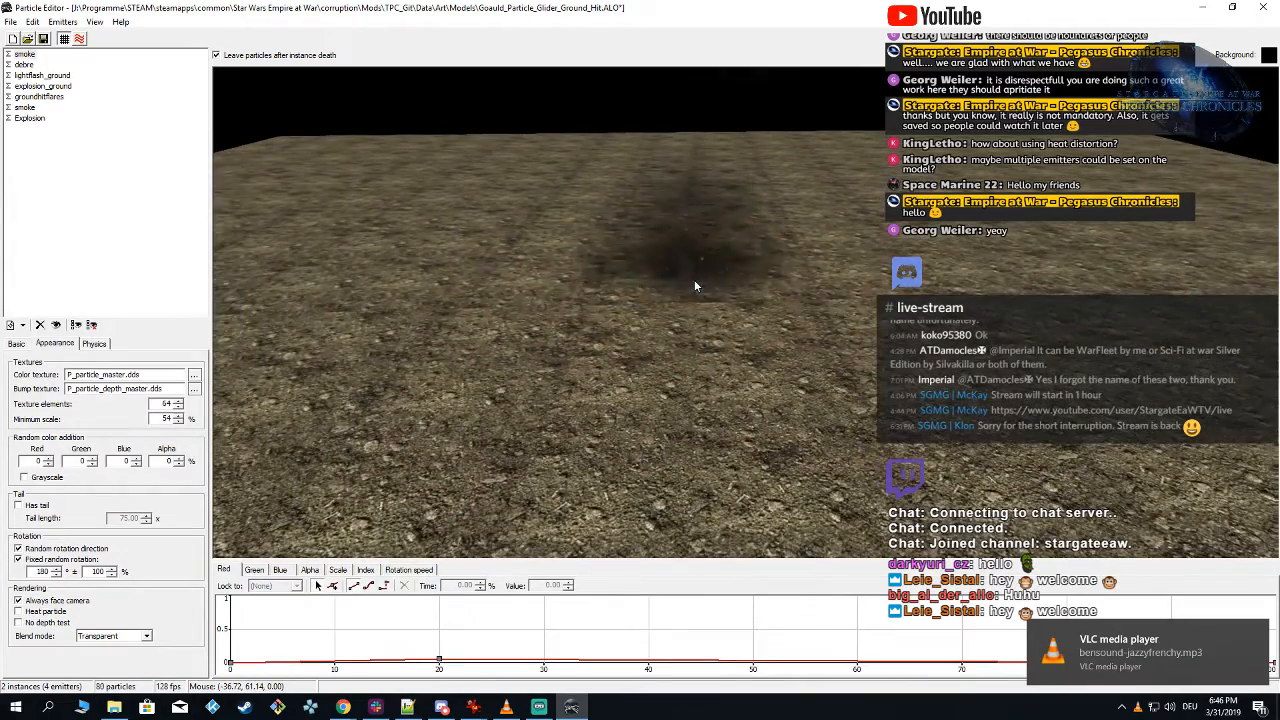
pyautogui.click(694, 279)
pyautogui.click(695, 283)
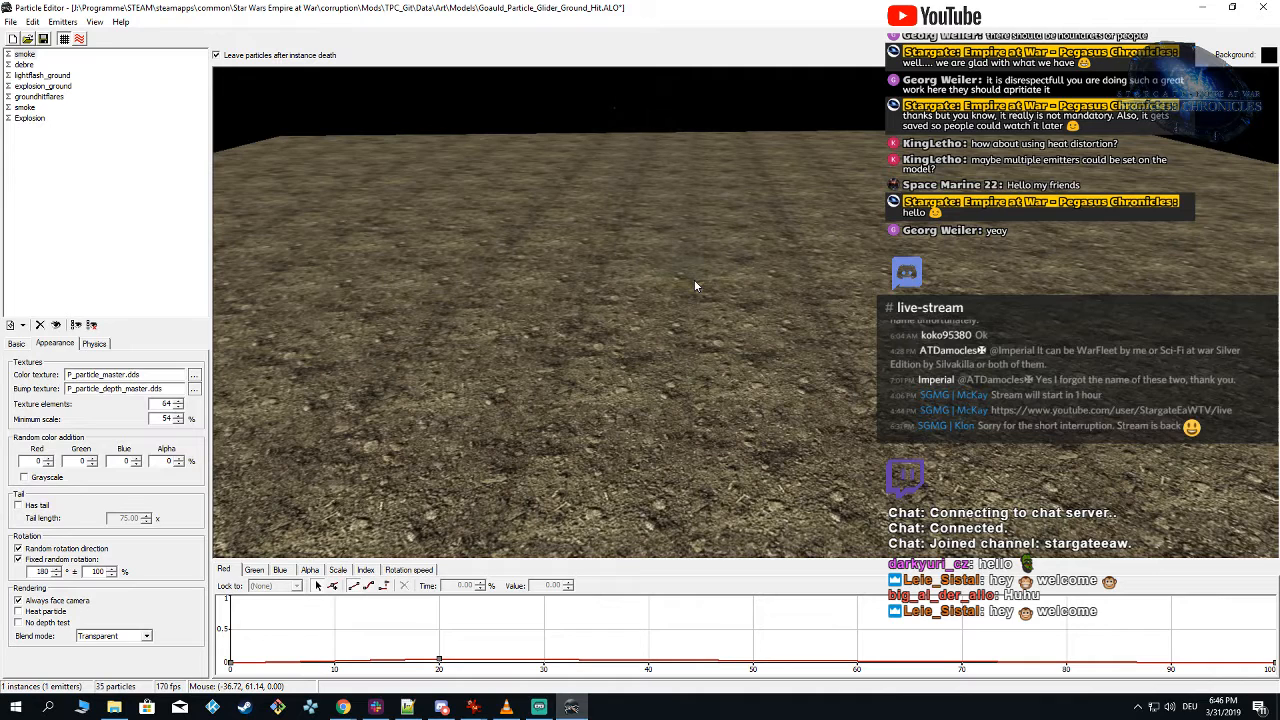
pyautogui.click(705, 250)
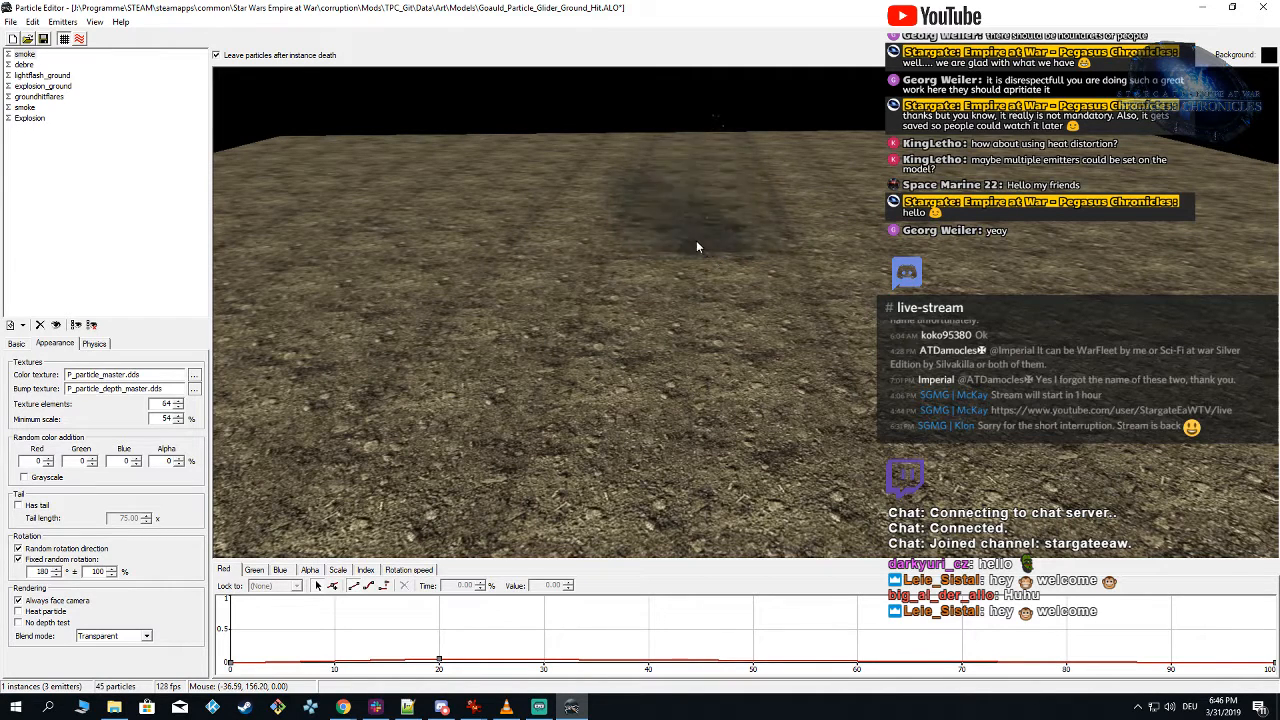
pyautogui.click(698, 247)
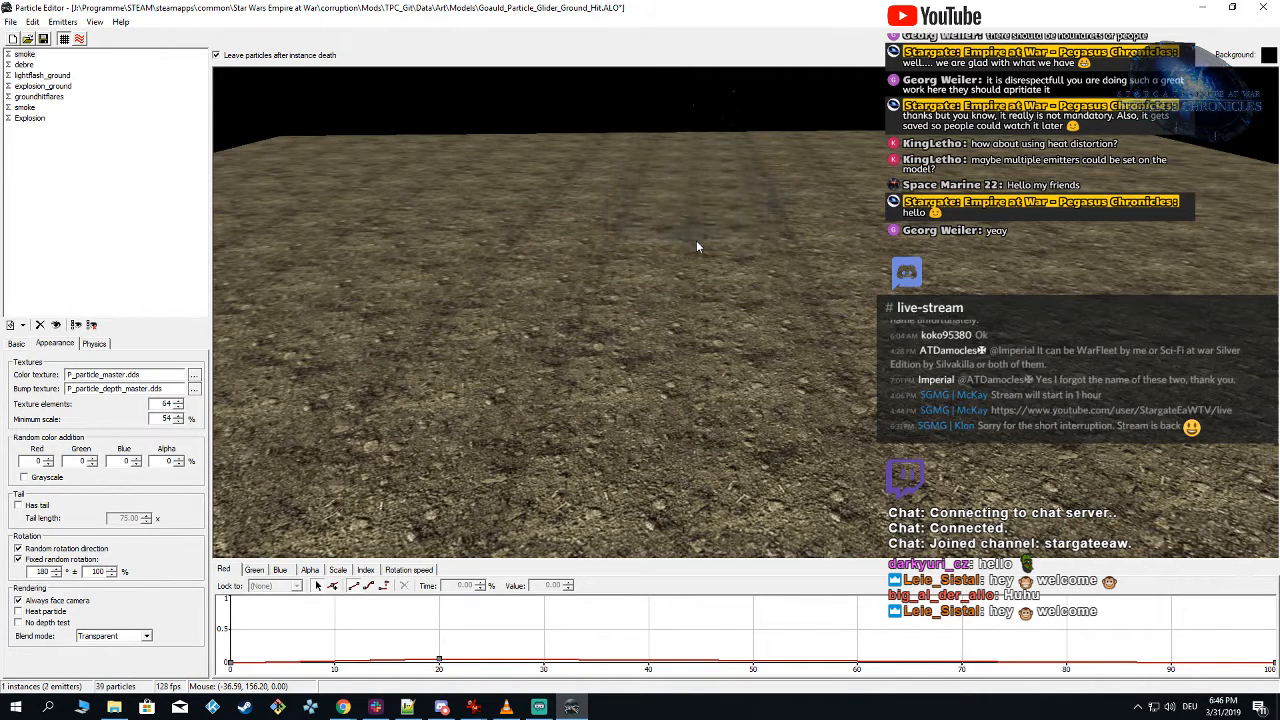
pyautogui.click(698, 247)
pyautogui.click(698, 247)
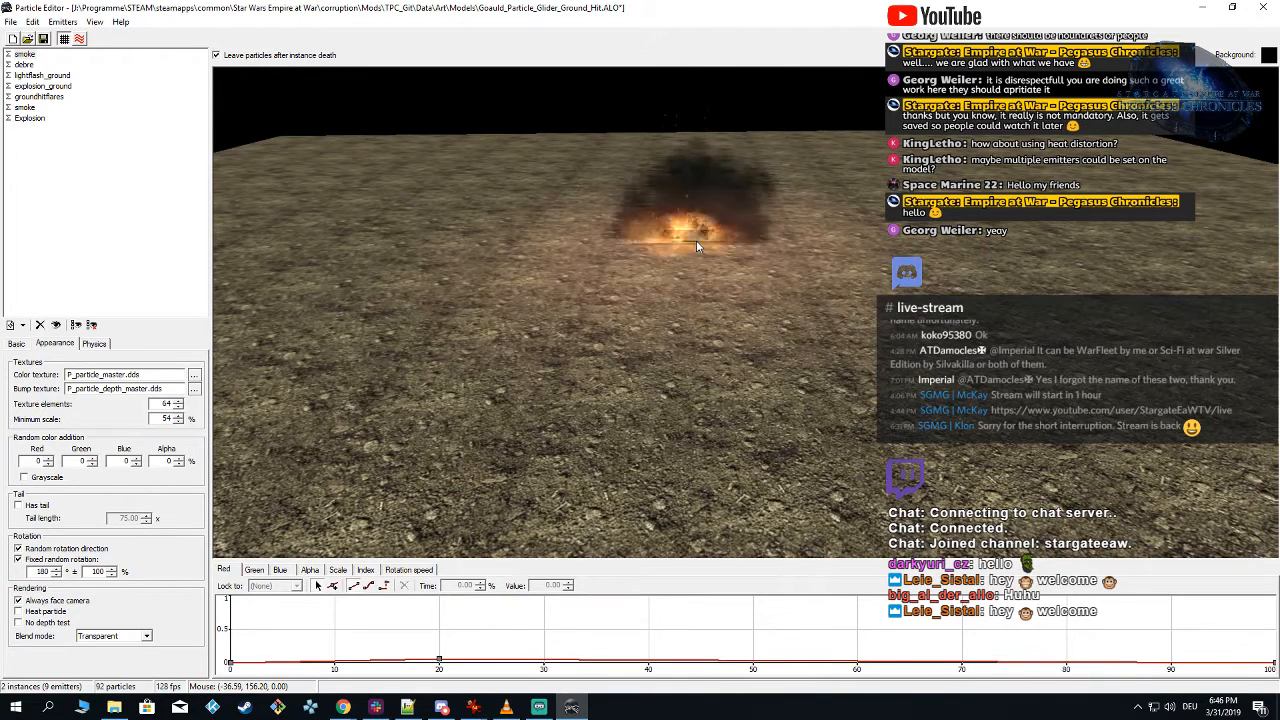
# Step: Check the first smoke emitter's physics settings and preview further test instances from a lower viewing angle
pyautogui.click(26, 54)
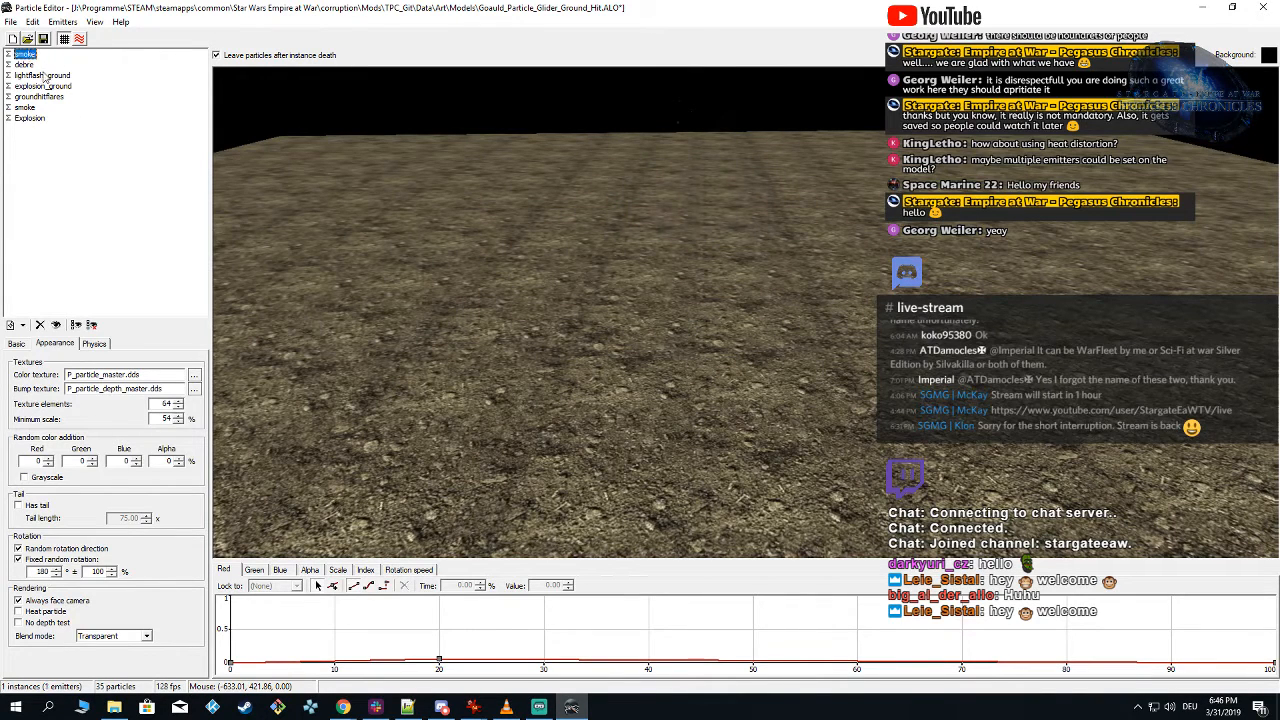
pyautogui.click(94, 344)
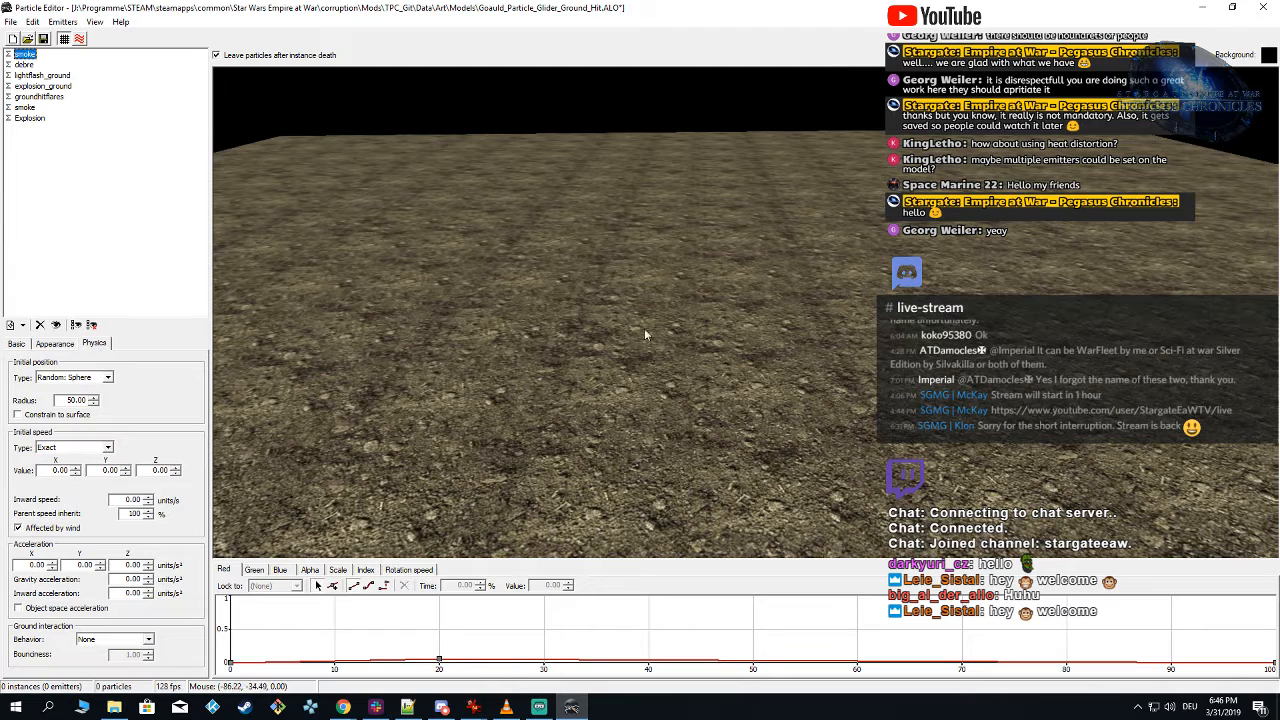
pyautogui.click(680, 264)
pyautogui.click(690, 268)
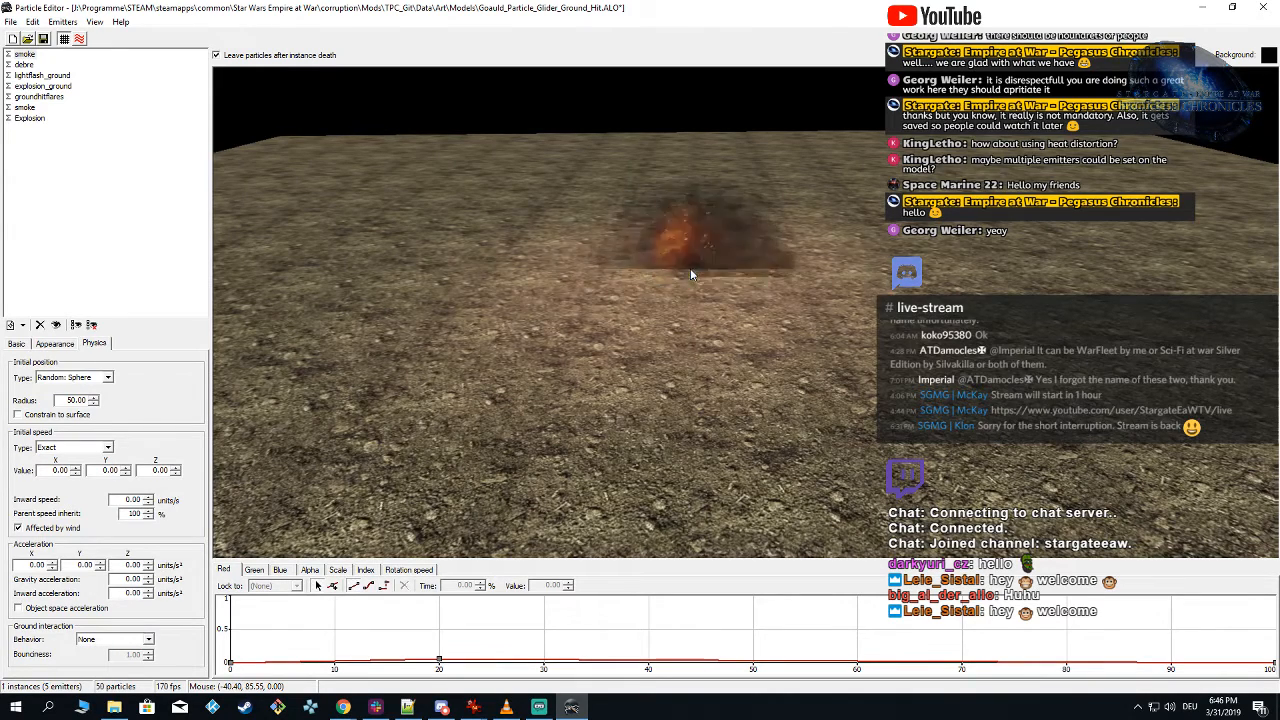
pyautogui.moveTo(690, 268); pyautogui.dragTo(692, 290, button='right')
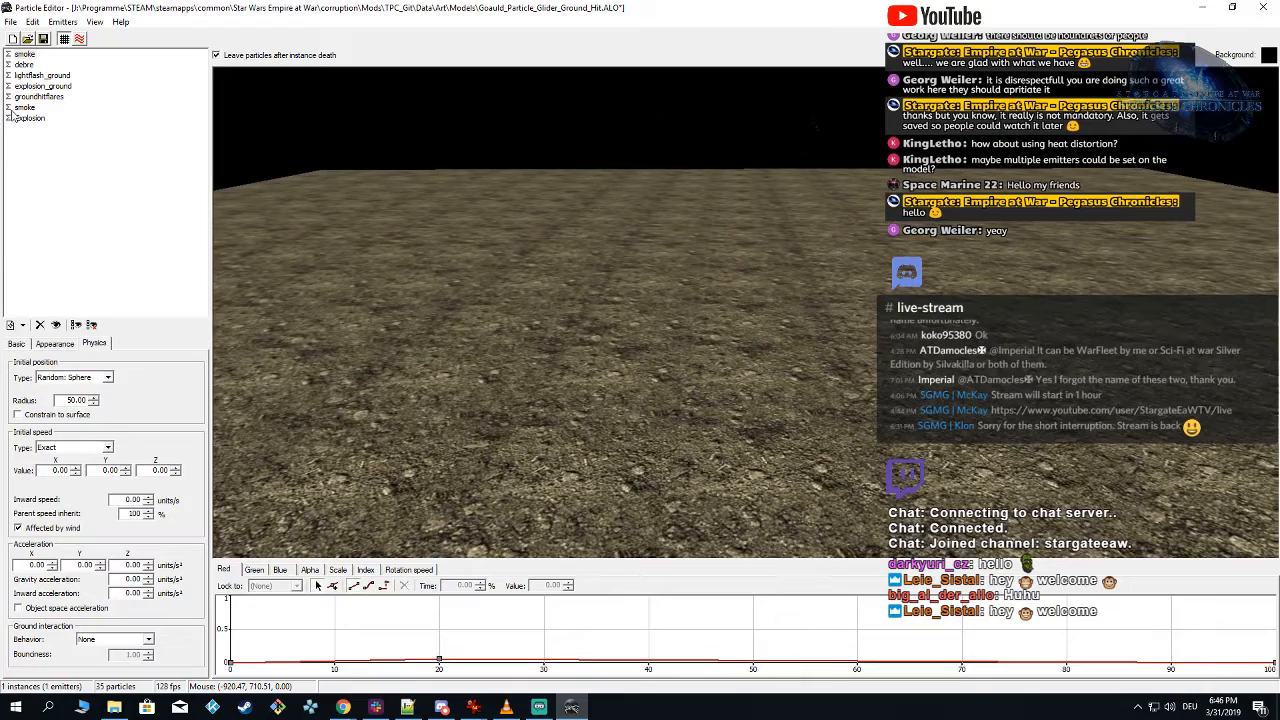
# Step: Spawn several test instances near the centre of the ground plane to examine the explosion's smoke
pyautogui.click(652, 330)
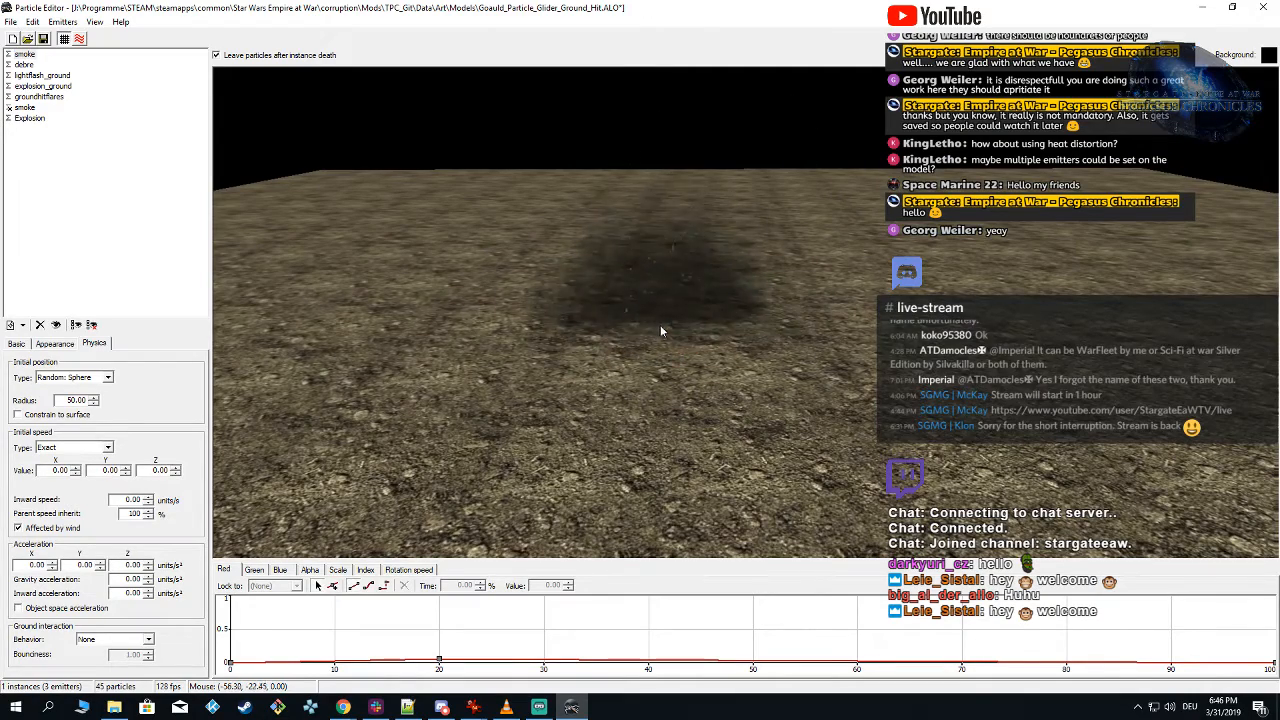
pyautogui.moveTo(660, 325); pyautogui.dragTo(669, 318, button='right')
pyautogui.click(669, 318)
pyautogui.click(669, 318)
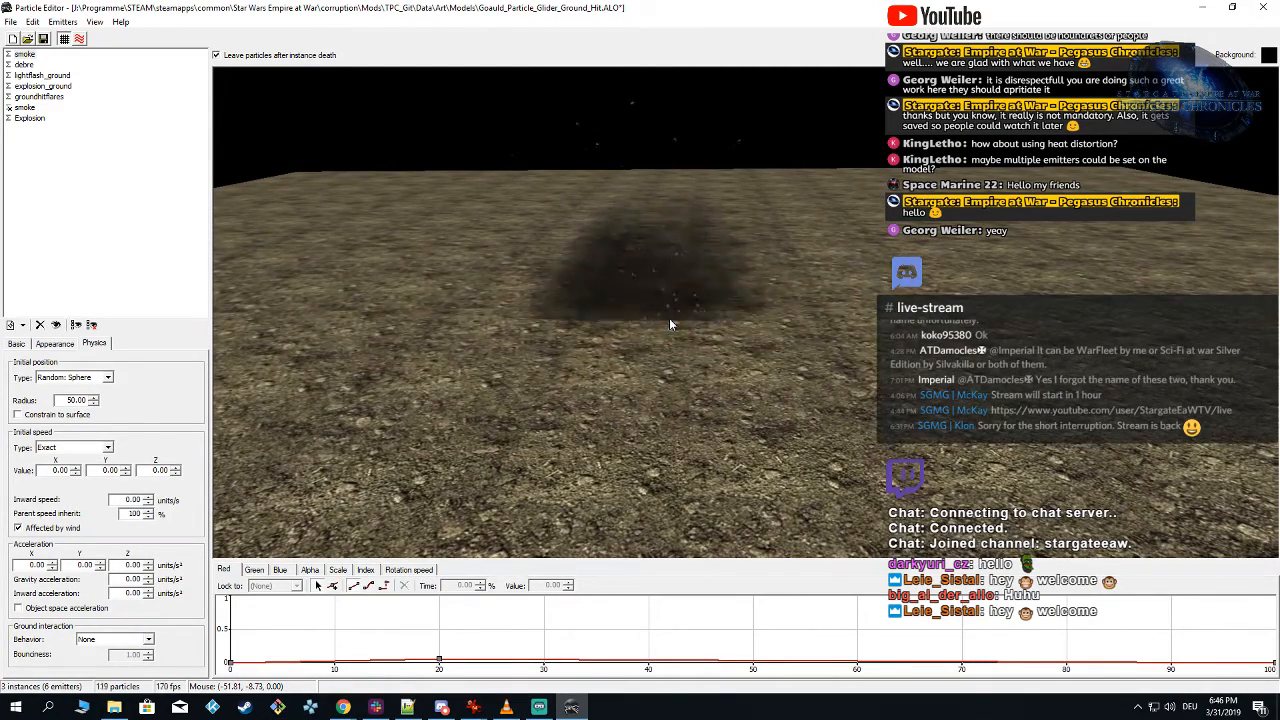
pyautogui.click(669, 324)
# Step: Check the first smoke emitter's basic generation settings and preview more test instances
pyautogui.click(30, 57)
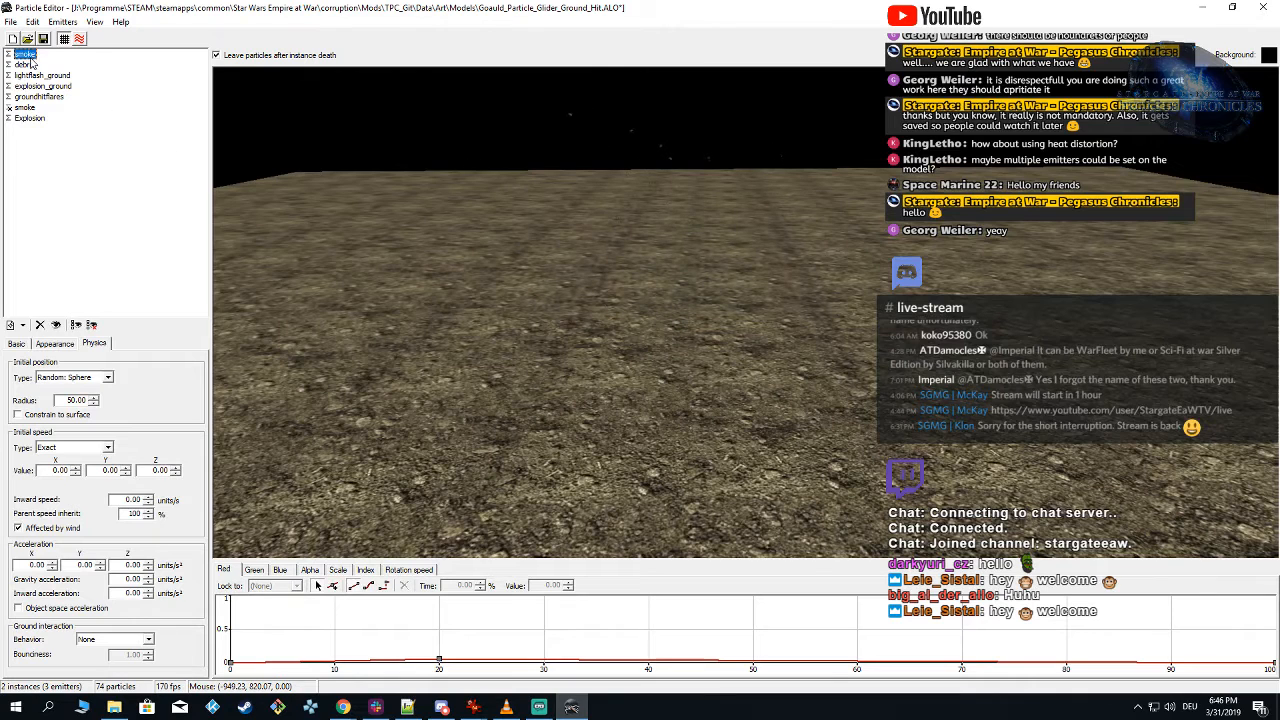
pyautogui.click(18, 343)
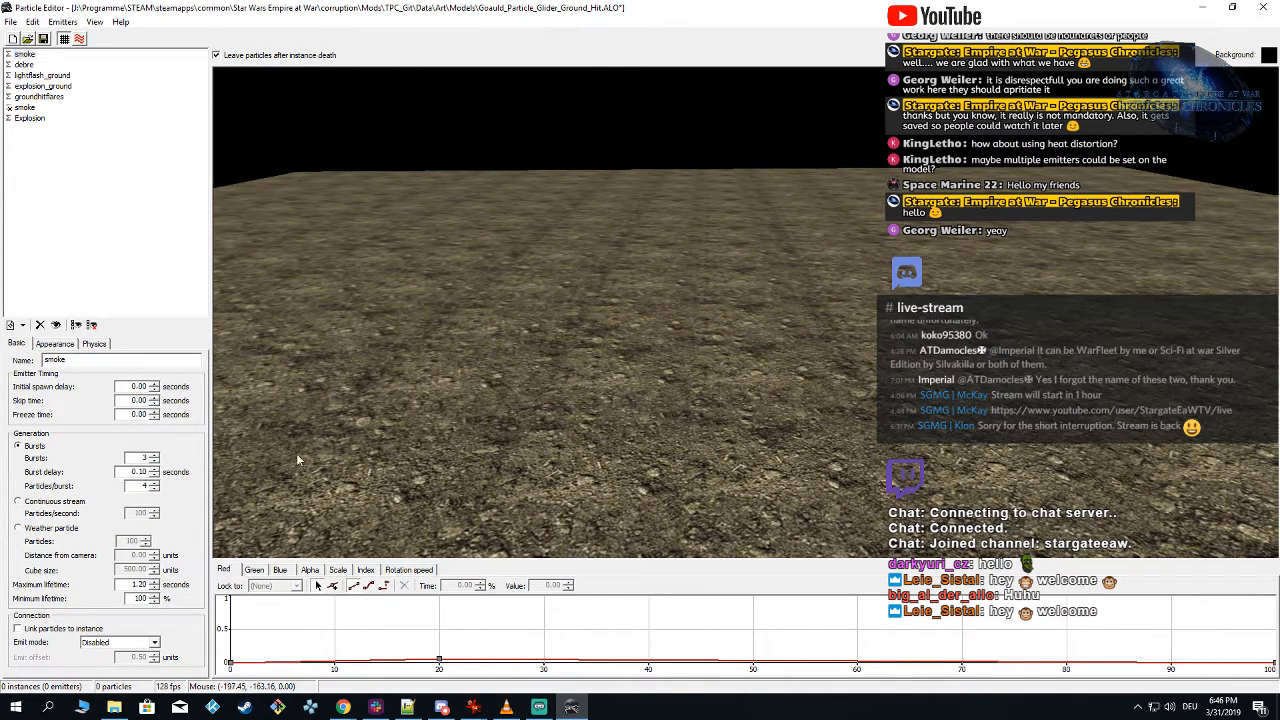
pyautogui.click(596, 345)
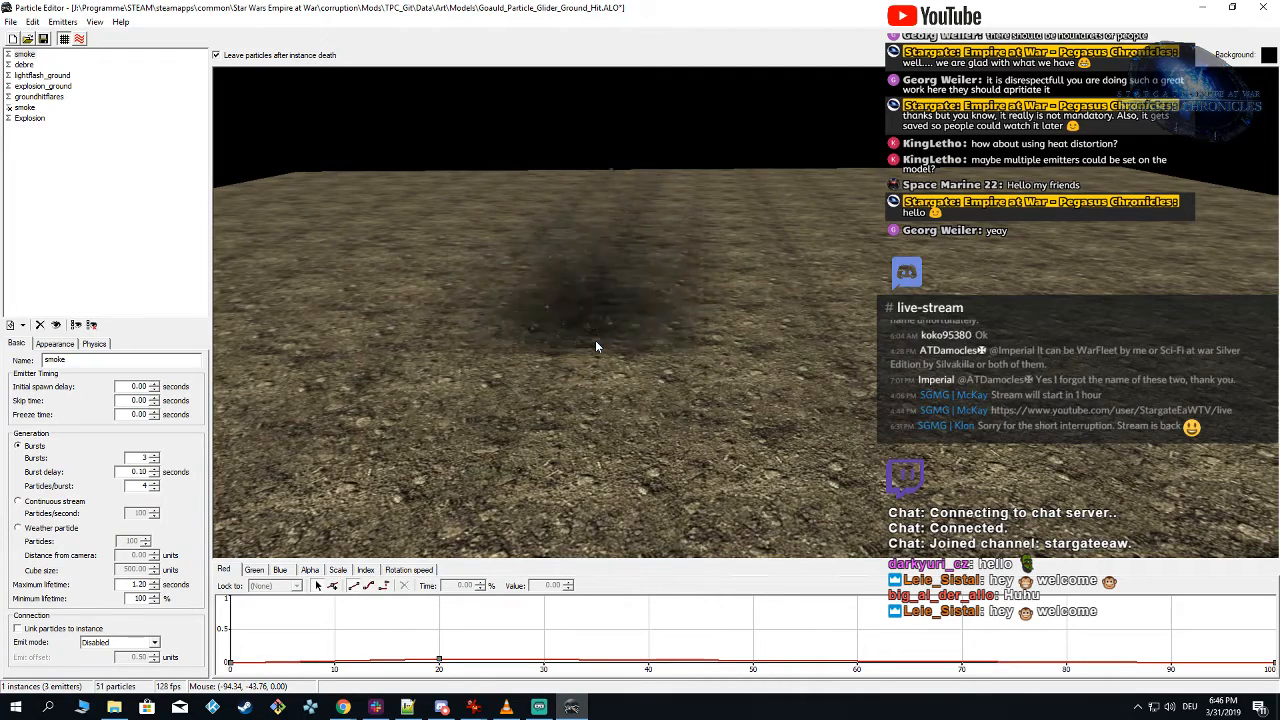
pyautogui.click(595, 346)
pyautogui.click(586, 343)
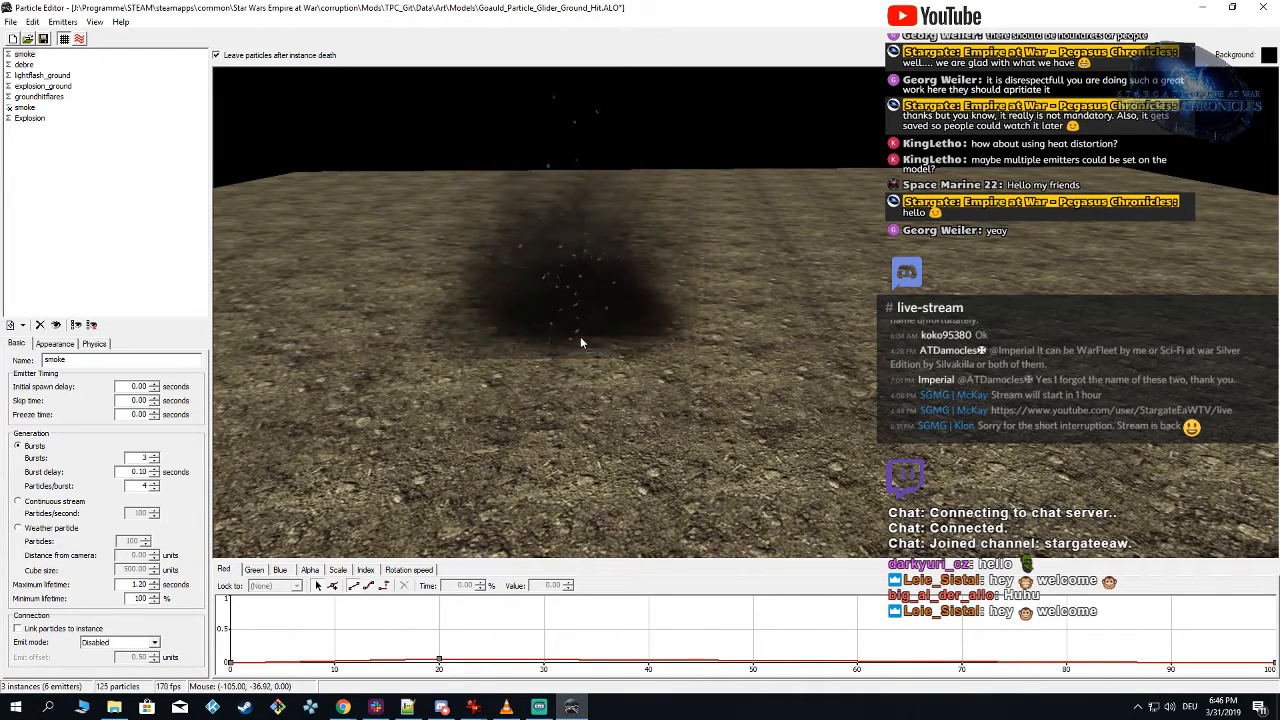
# Step: Set the end key of the first smoke emitter's scale curve to 230 and preview the effect
pyautogui.click(339, 571)
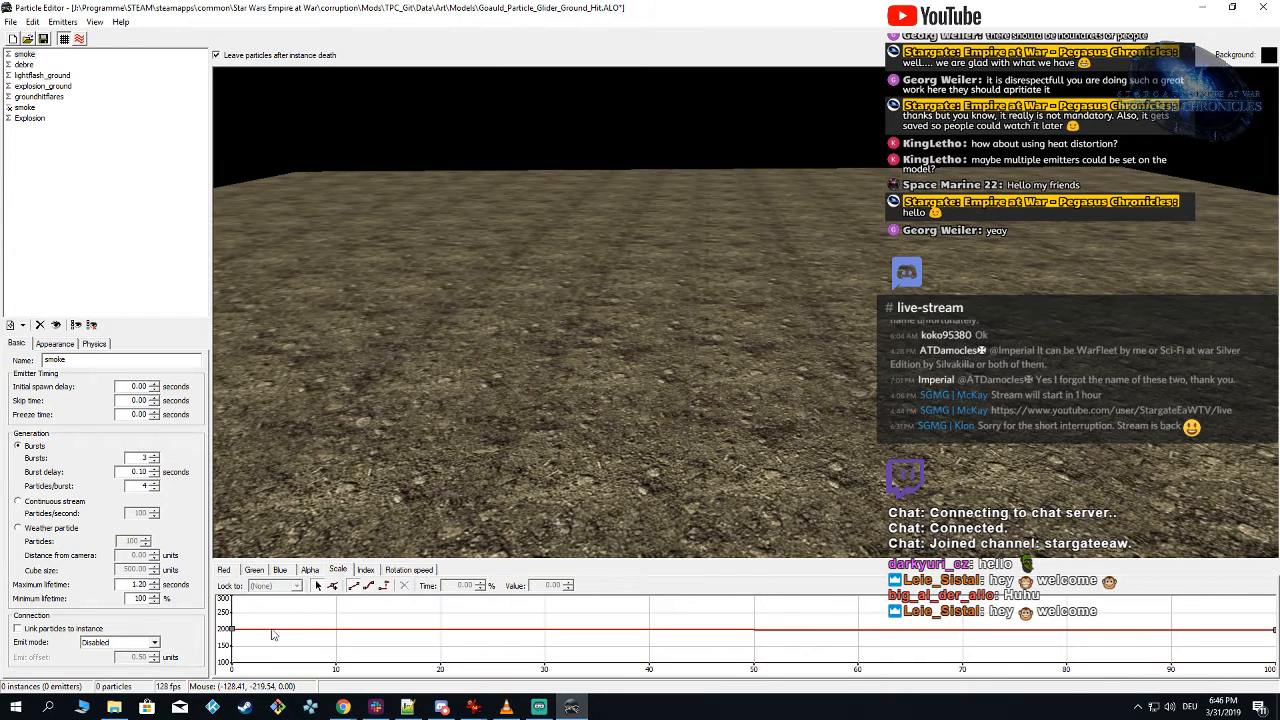
pyautogui.click(1274, 630)
pyautogui.doubleClick(540, 586)
pyautogui.write('230')
pyautogui.click(724, 338)
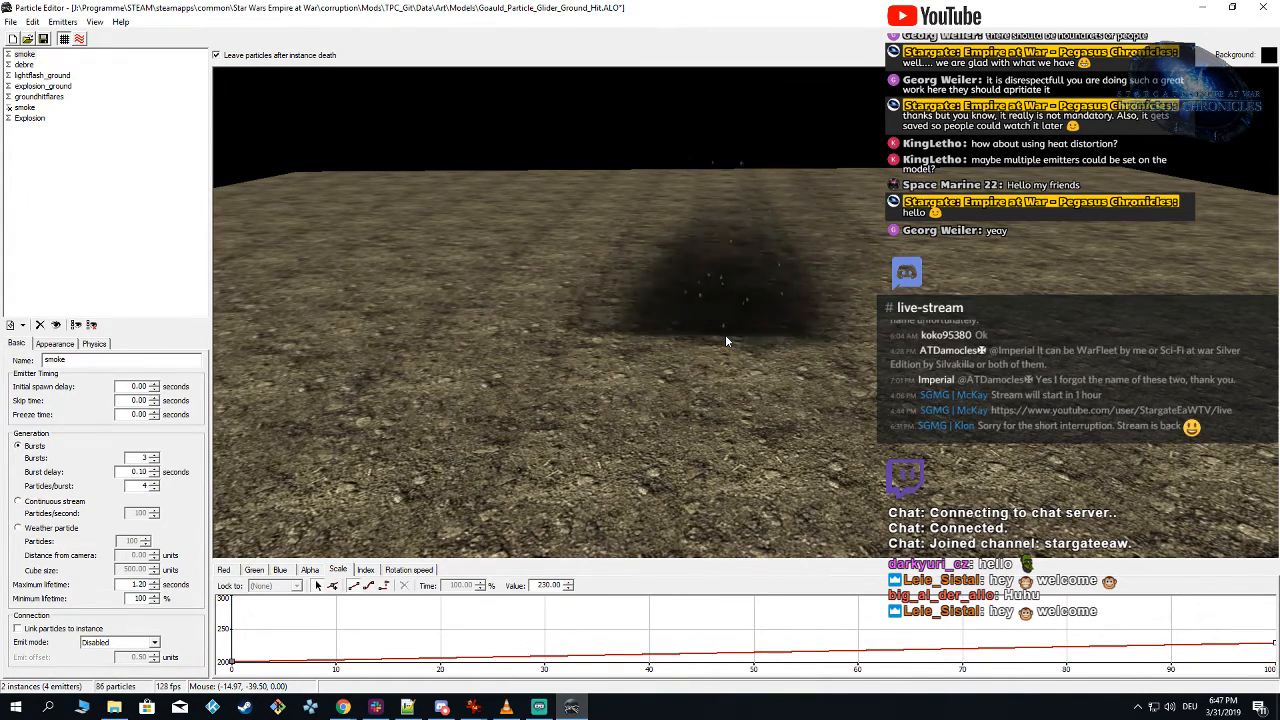
pyautogui.click(630, 298)
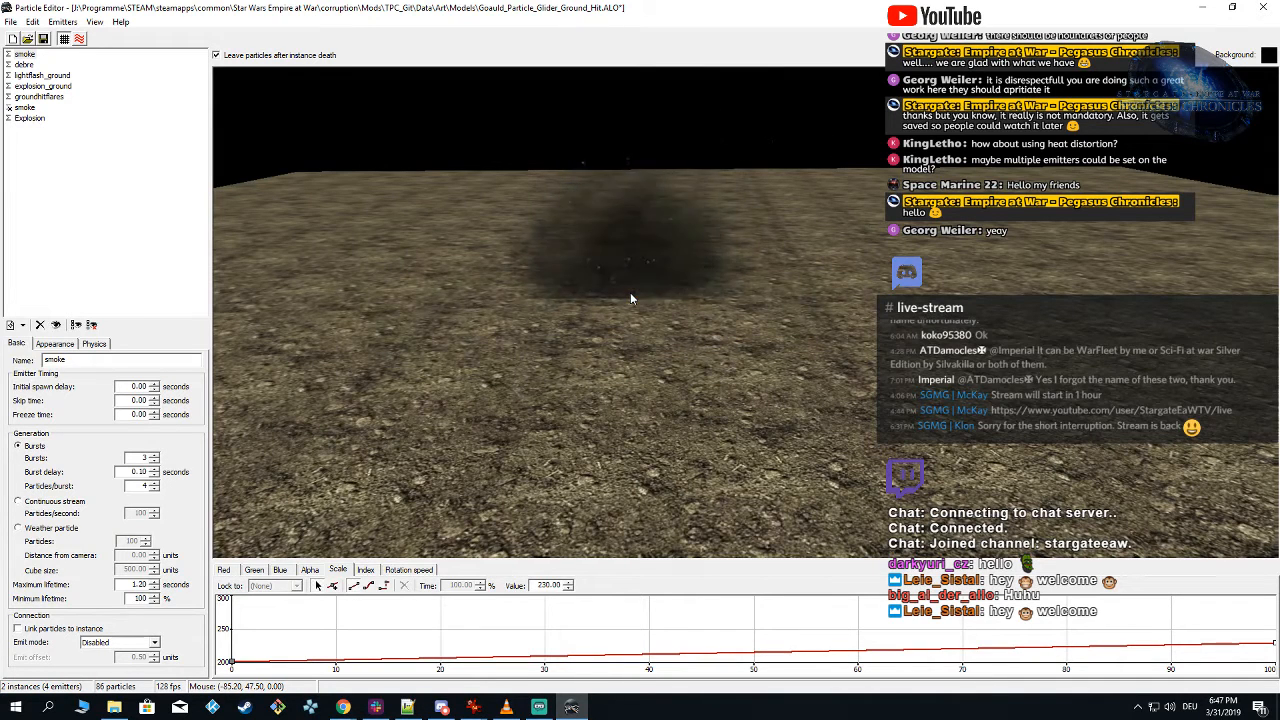
# Step: Set the first smoke emitter to 1 burst with a maximum lifetime of 2 seconds, previewing each change
pyautogui.doubleClick(138, 459)
pyautogui.write('1')
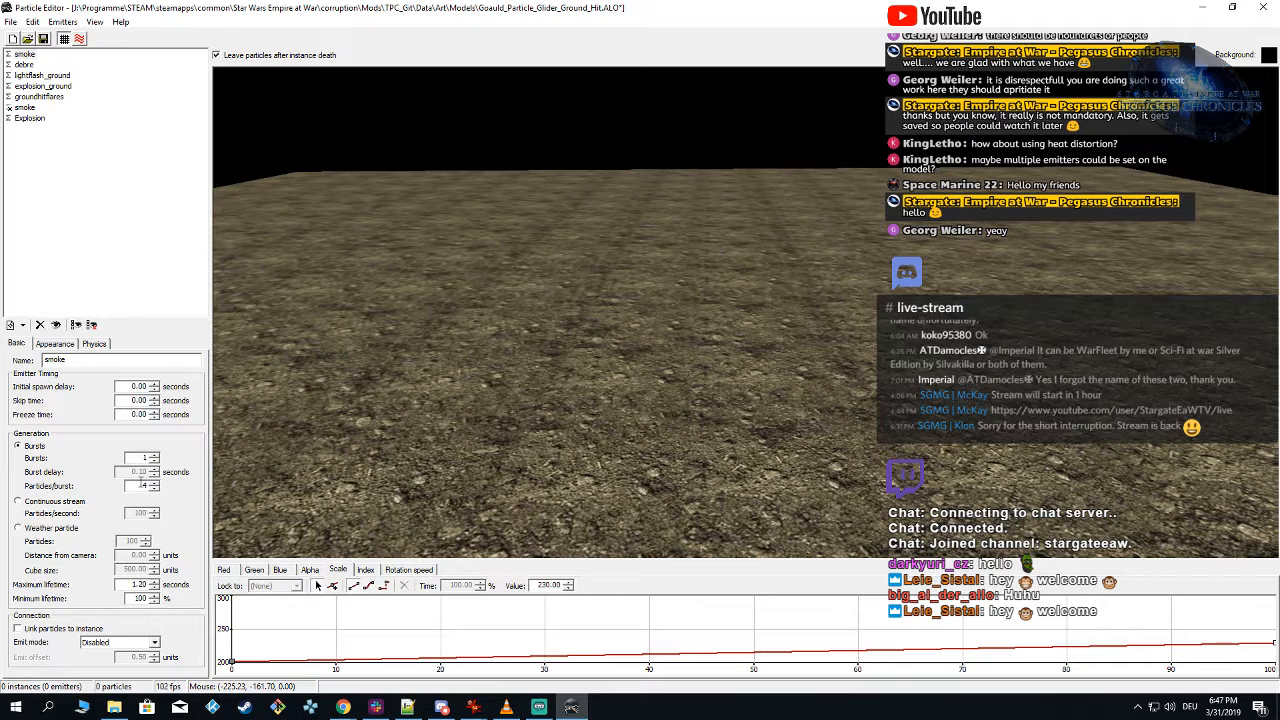
pyautogui.click(674, 321)
pyautogui.doubleClick(140, 585)
pyautogui.write('2')
pyautogui.click(589, 364)
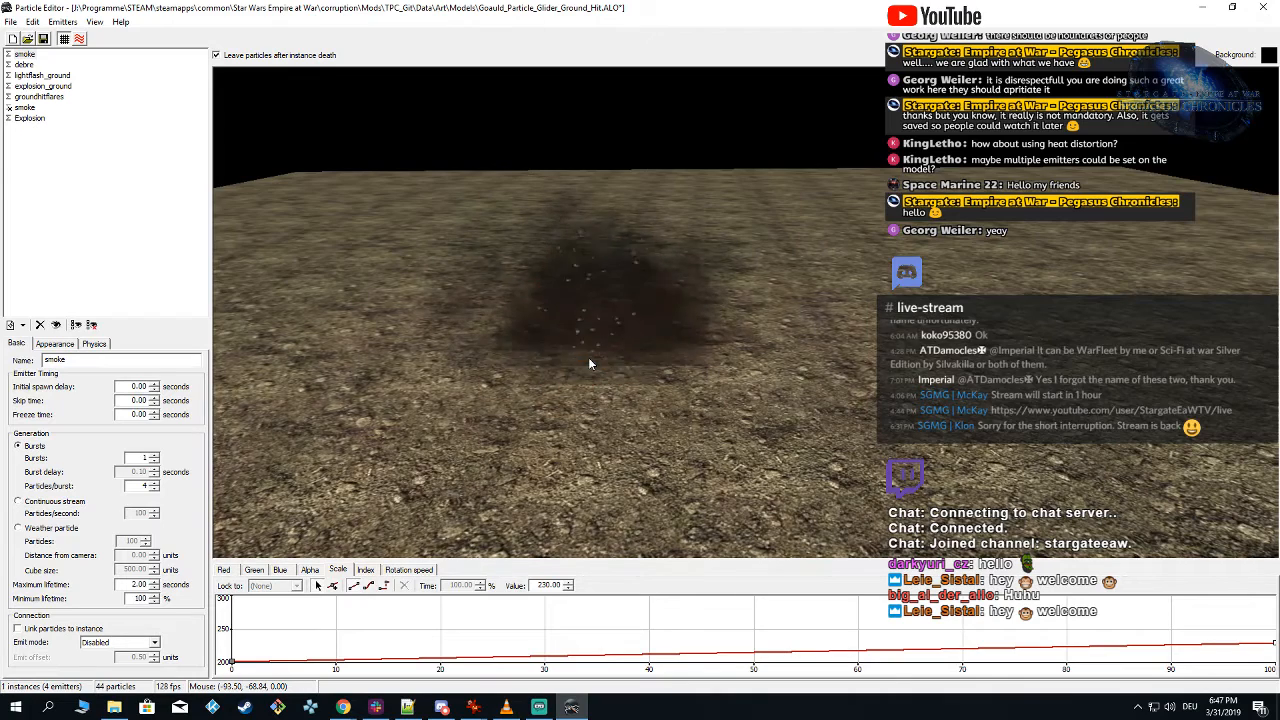
# Step: Spawn repeated test instances across the ground and examine the smoke from low and higher viewing angles
pyautogui.click(696, 273)
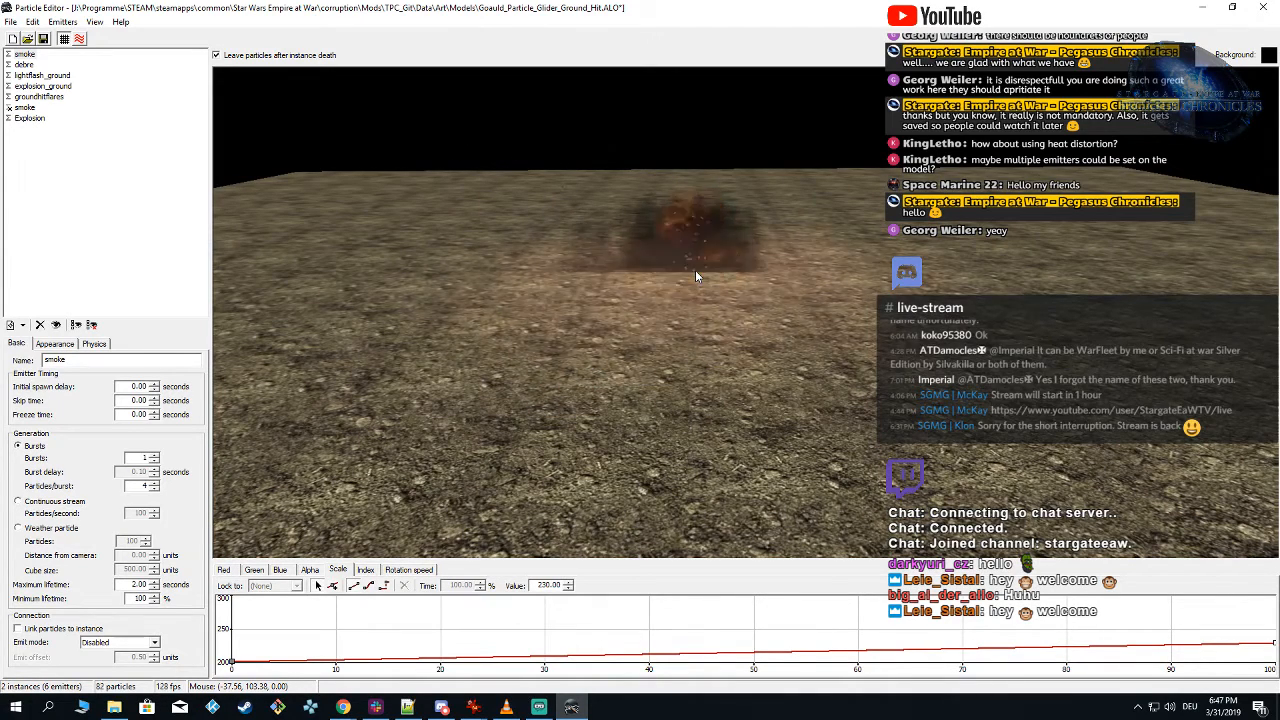
pyautogui.click(696, 273)
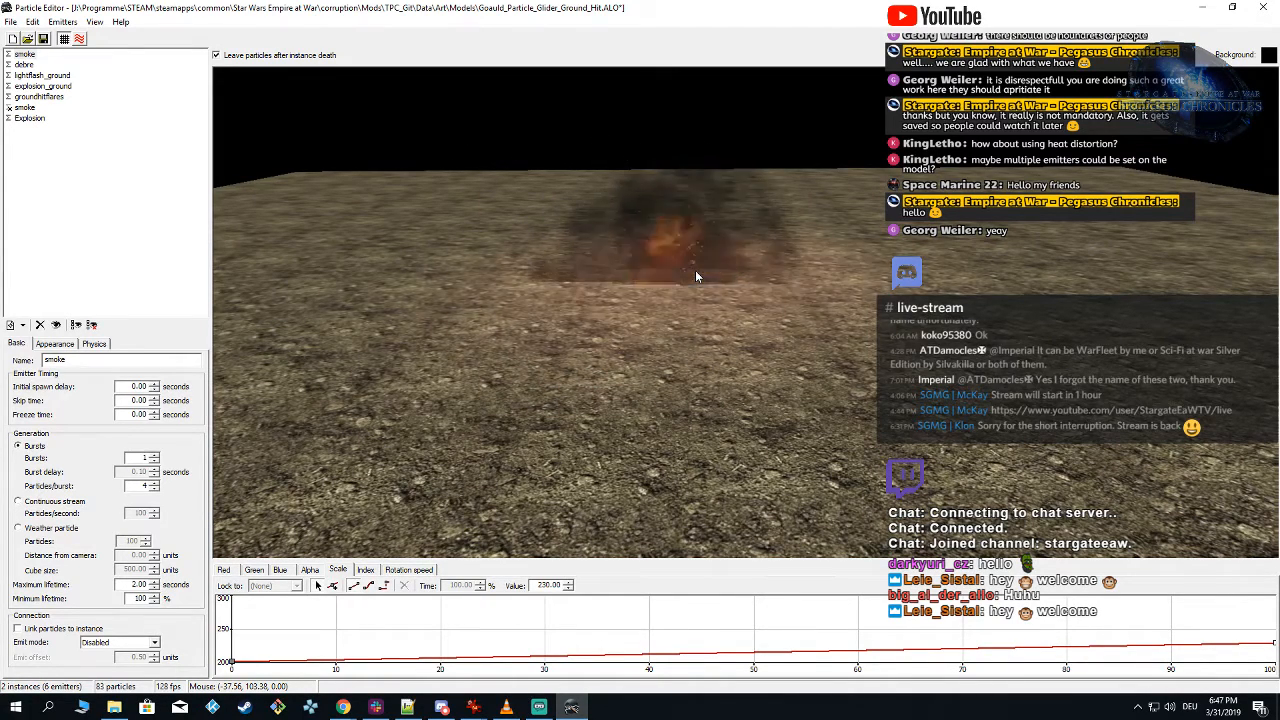
pyautogui.click(696, 273)
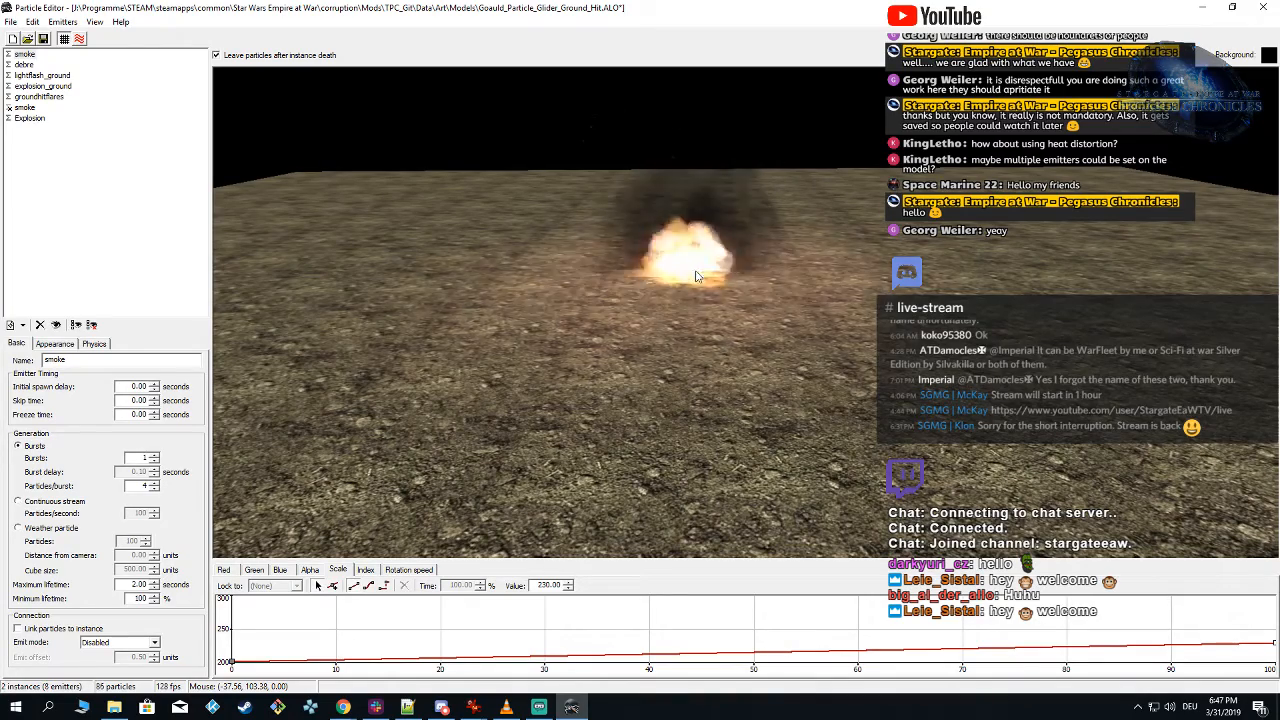
pyautogui.moveTo(696, 272); pyautogui.dragTo(695, 289, button='right')
pyautogui.click(695, 297)
pyautogui.click(695, 289)
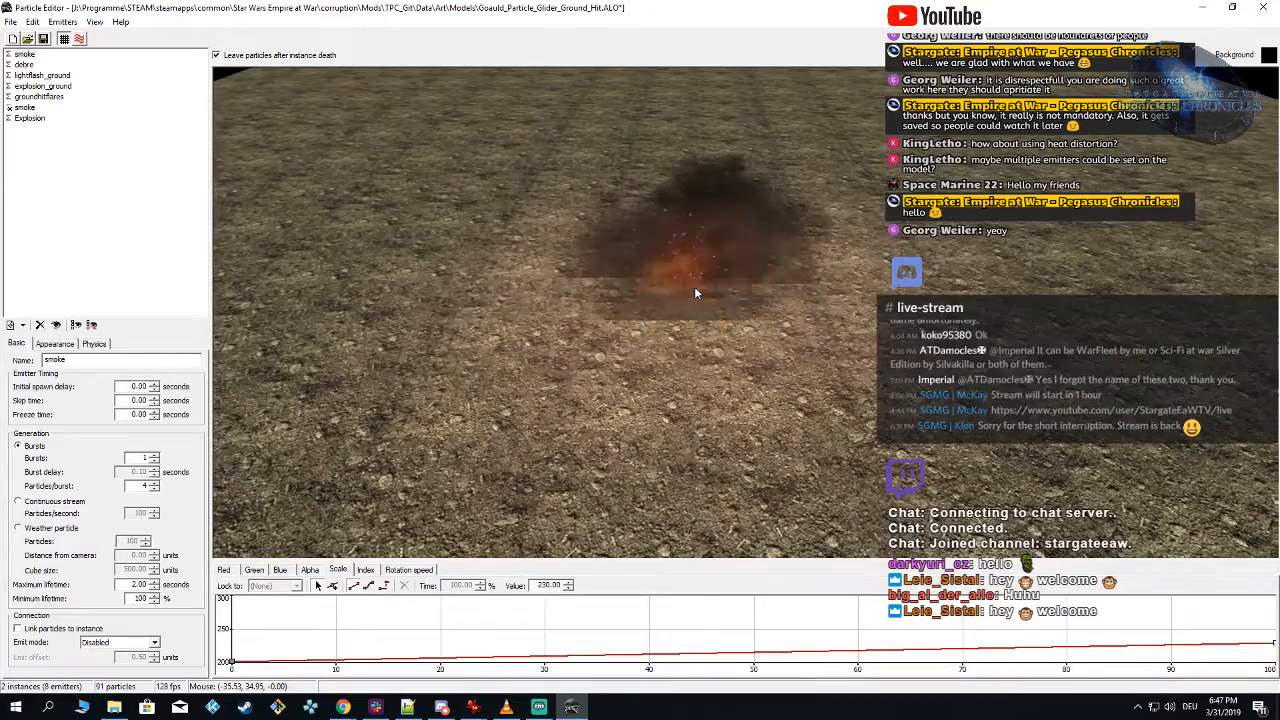
pyautogui.click(696, 292)
pyautogui.click(696, 292)
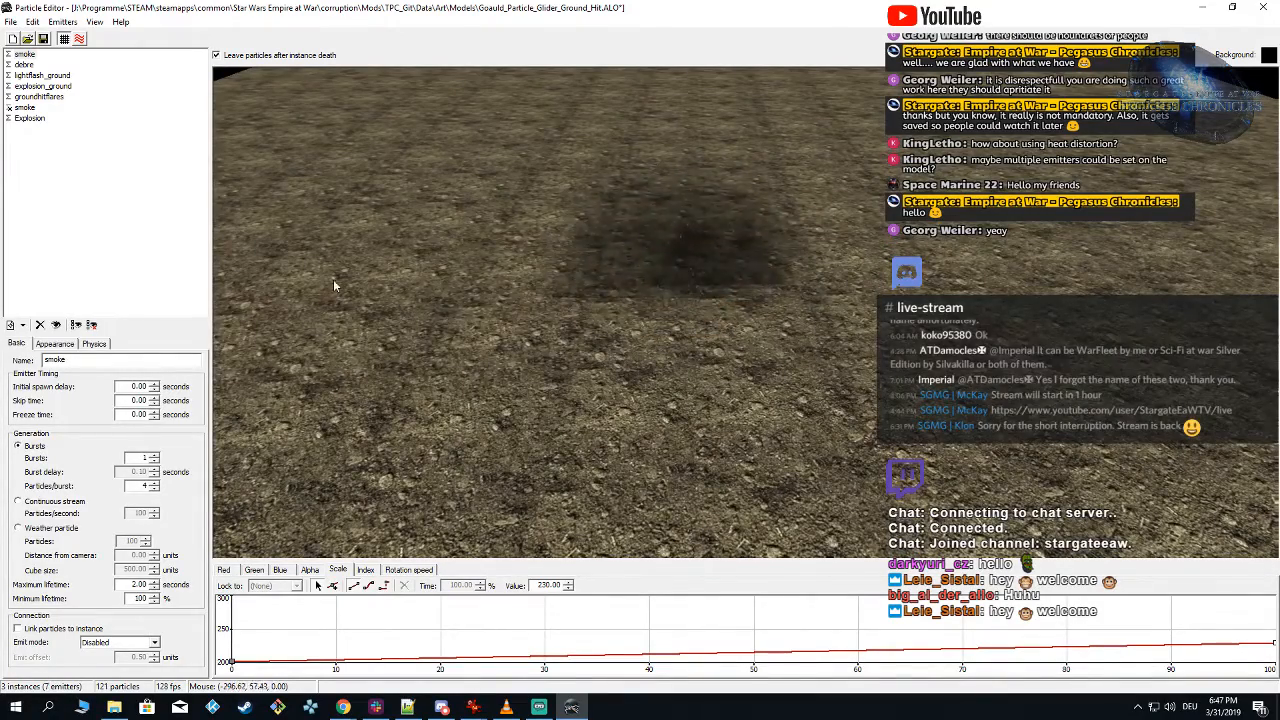
pyautogui.click(334, 286)
pyautogui.click(828, 288)
pyautogui.click(690, 285)
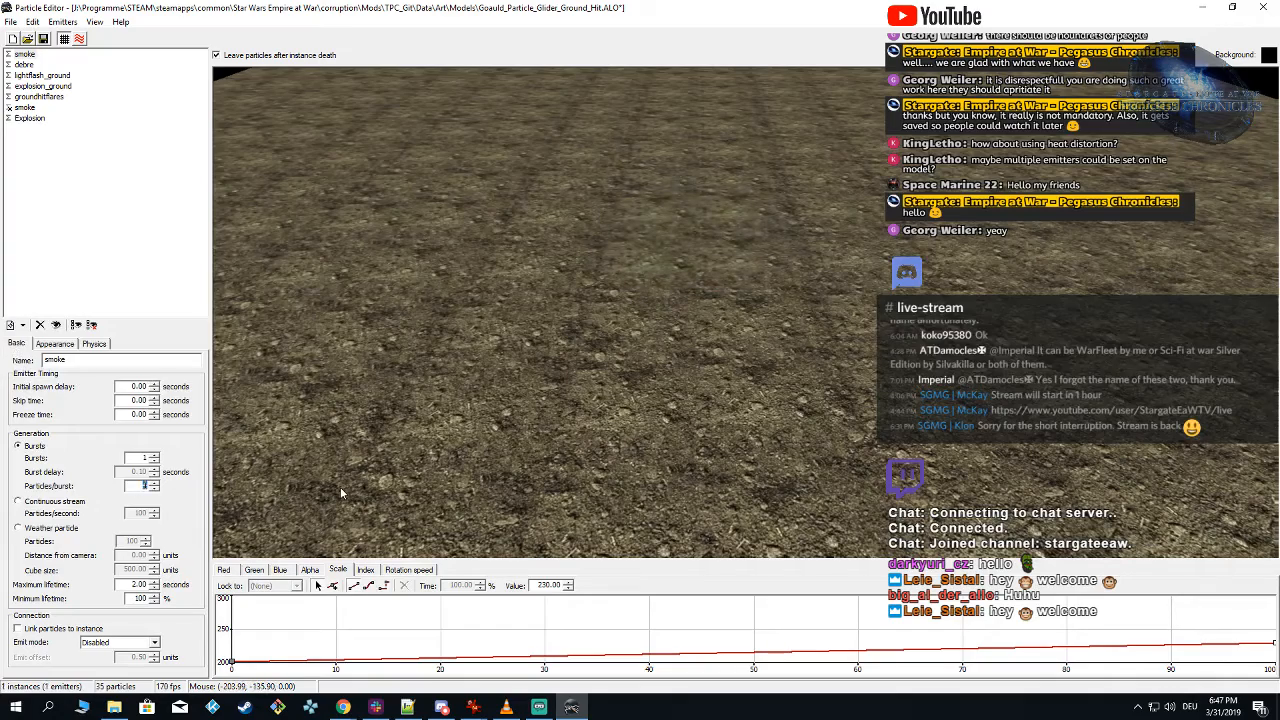
# Step: Set the first smoke emitter's particles per burst to 10 and preview the effect from a lower angle
pyautogui.write('10')
pyautogui.click(709, 314)
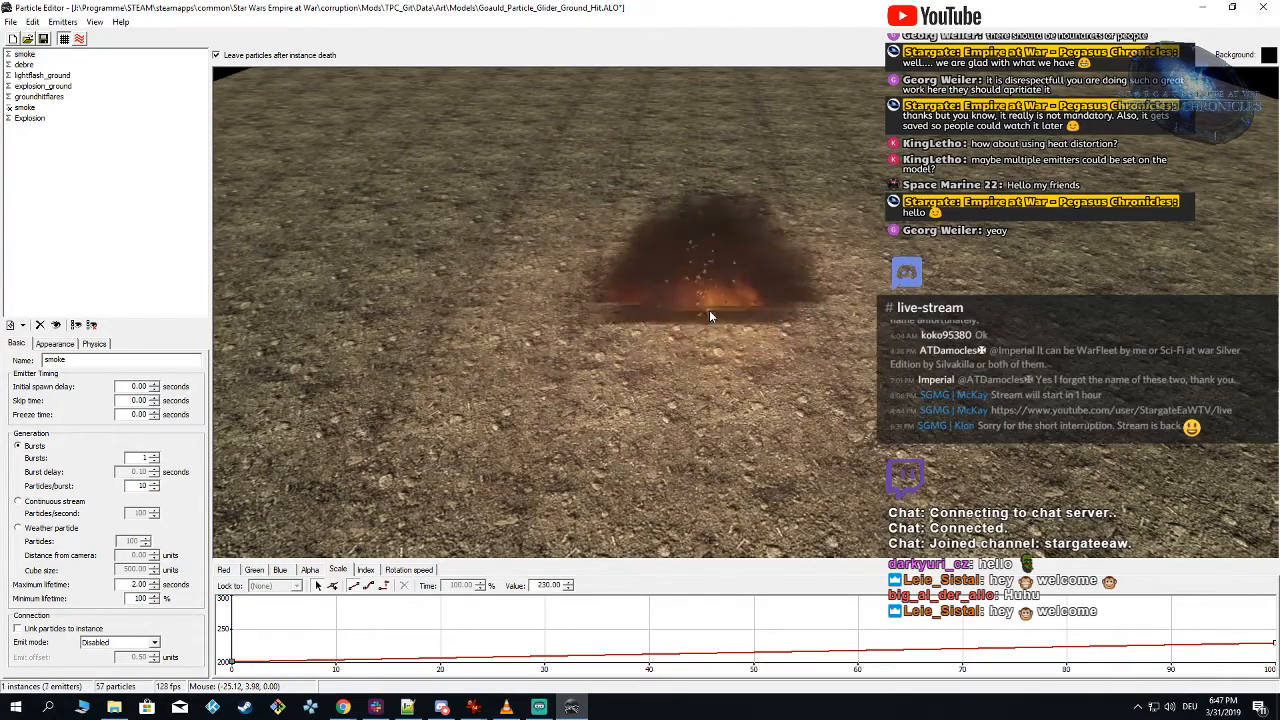
pyautogui.moveTo(710, 311); pyautogui.dragTo(695, 289, button='right')
pyautogui.click(695, 289)
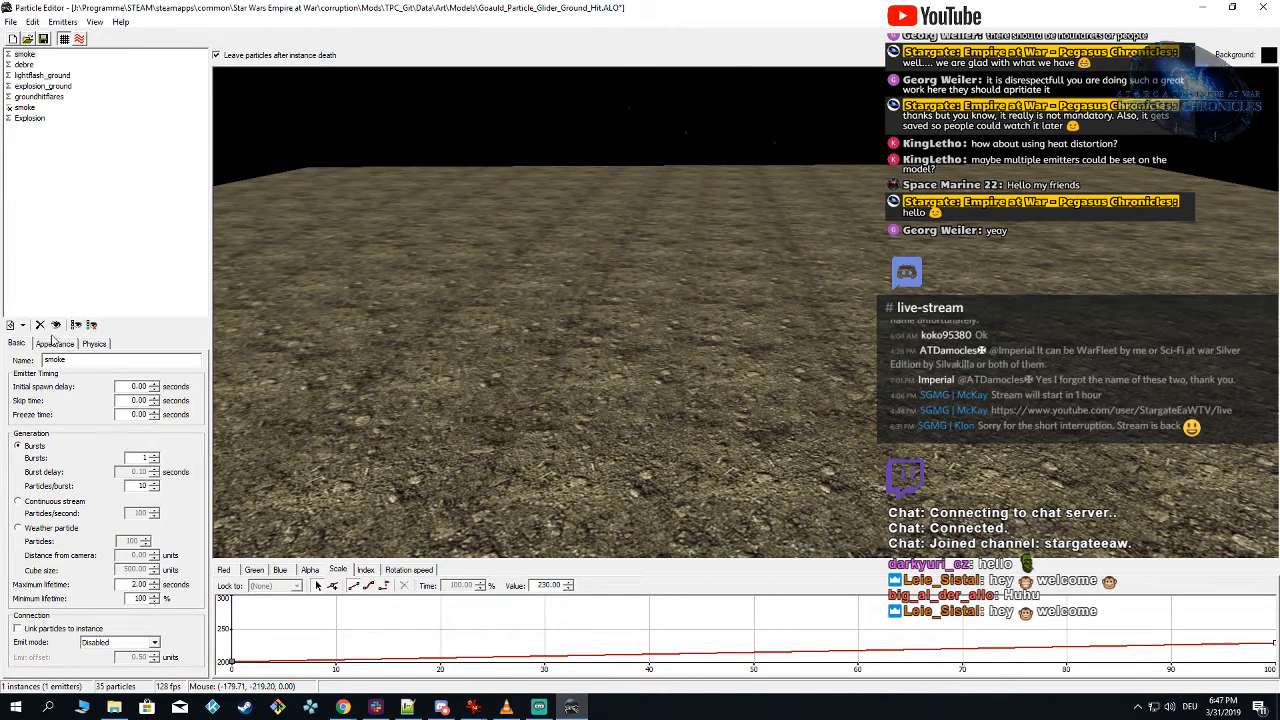
# Step: Set the 20% key of the first smoke emitter's red curve to 0.00 and preview the explosion
pyautogui.click(24, 54)
pyautogui.click(55, 343)
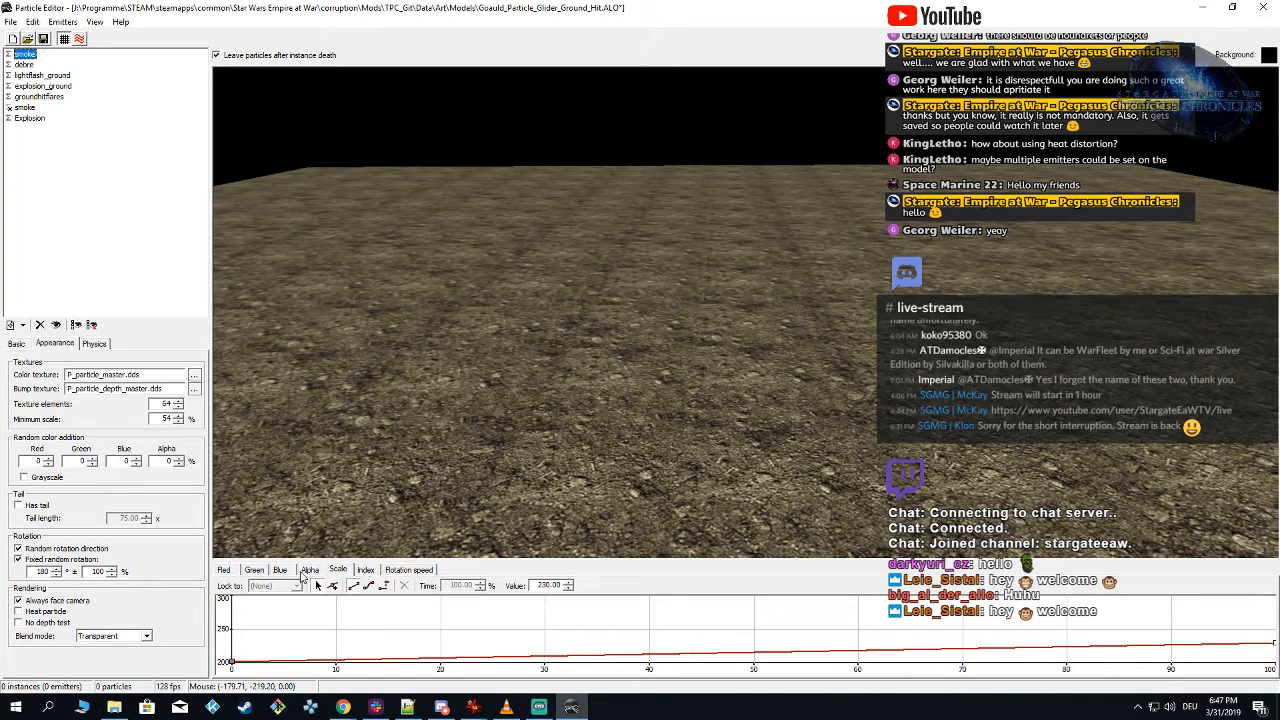
pyautogui.click(282, 570)
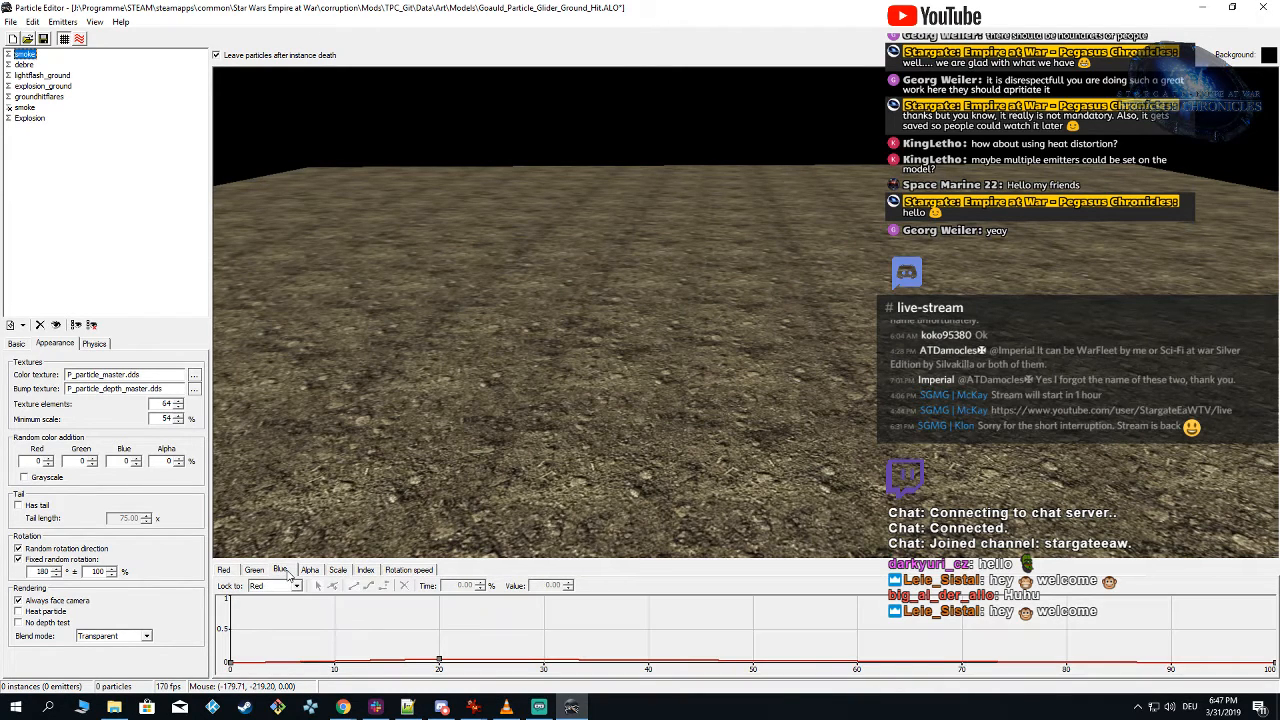
pyautogui.click(228, 571)
pyautogui.click(438, 660)
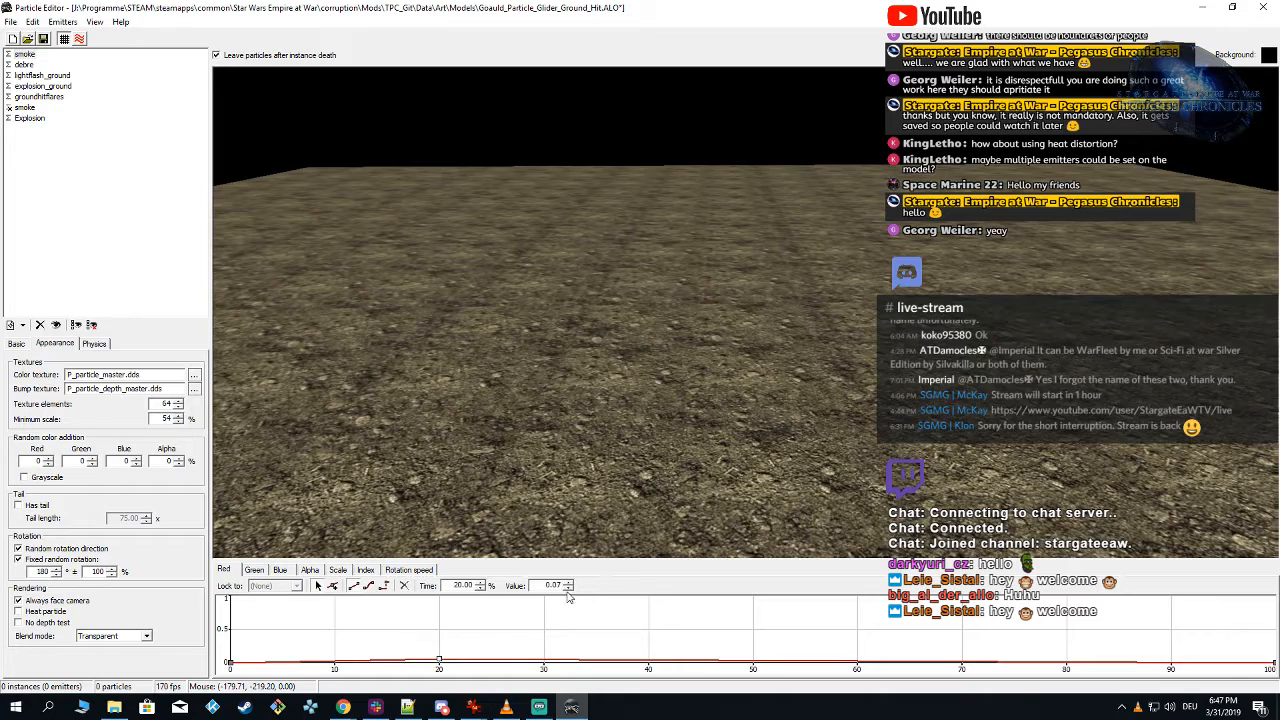
pyautogui.click(705, 345)
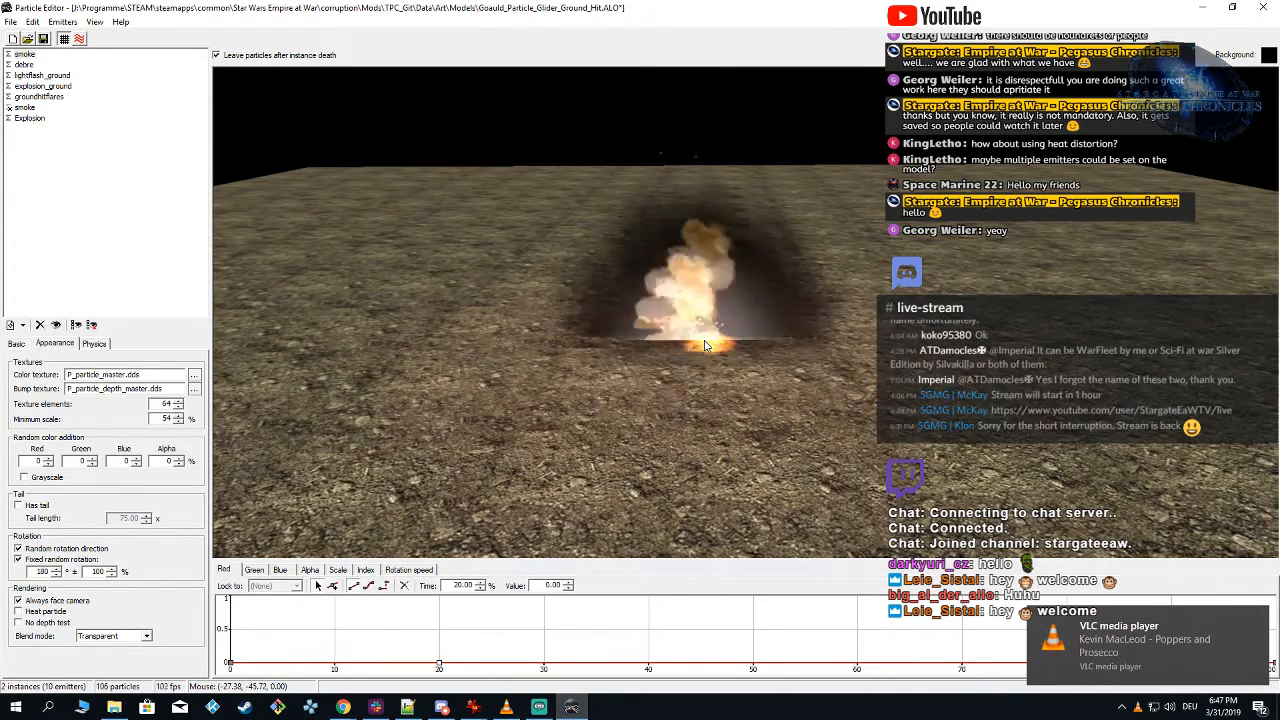
pyautogui.click(705, 345)
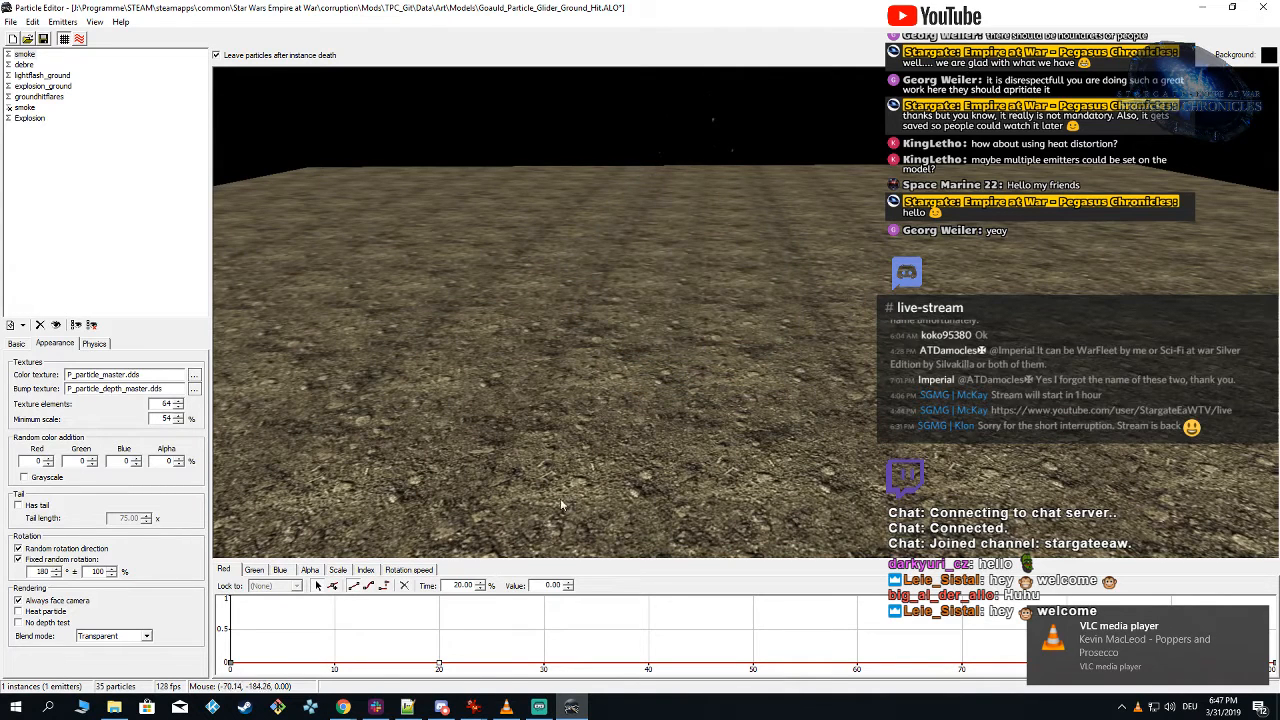
# Step: Set the 14.43% key of the first smoke emitter's alpha curve to 0.2 and preview the smoke
pyautogui.click(310, 570)
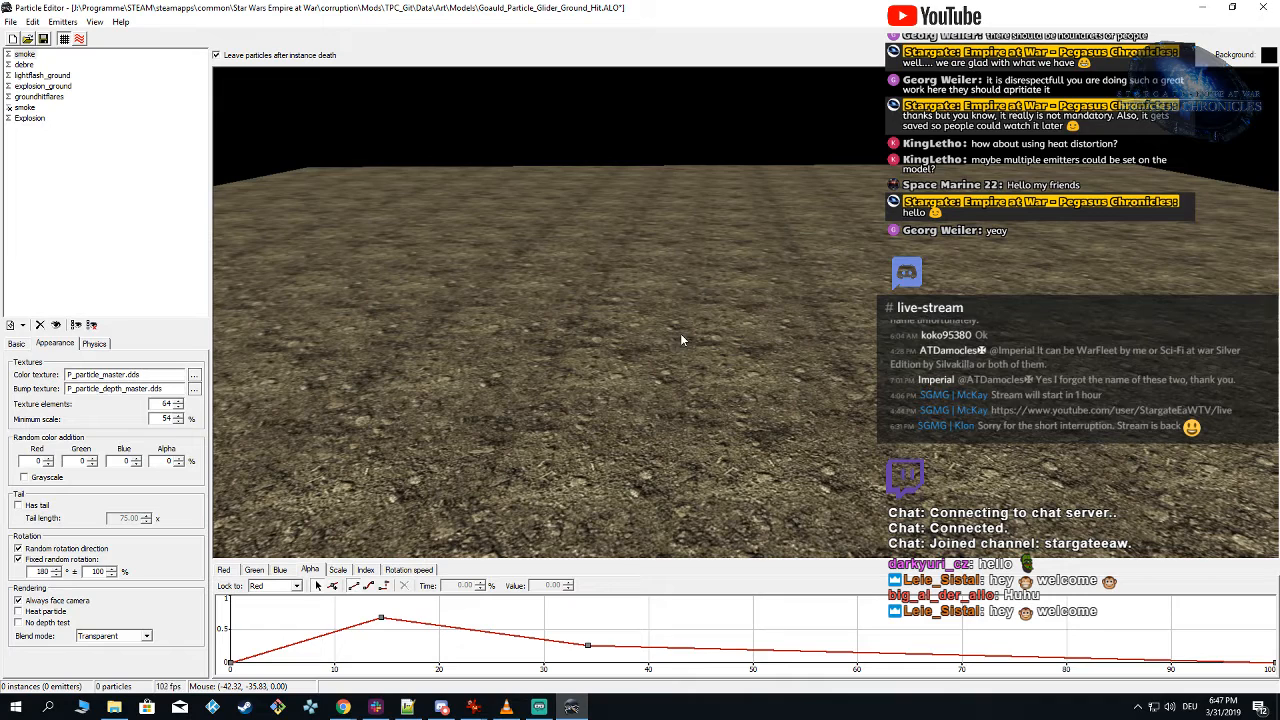
pyautogui.click(739, 392)
pyautogui.click(381, 618)
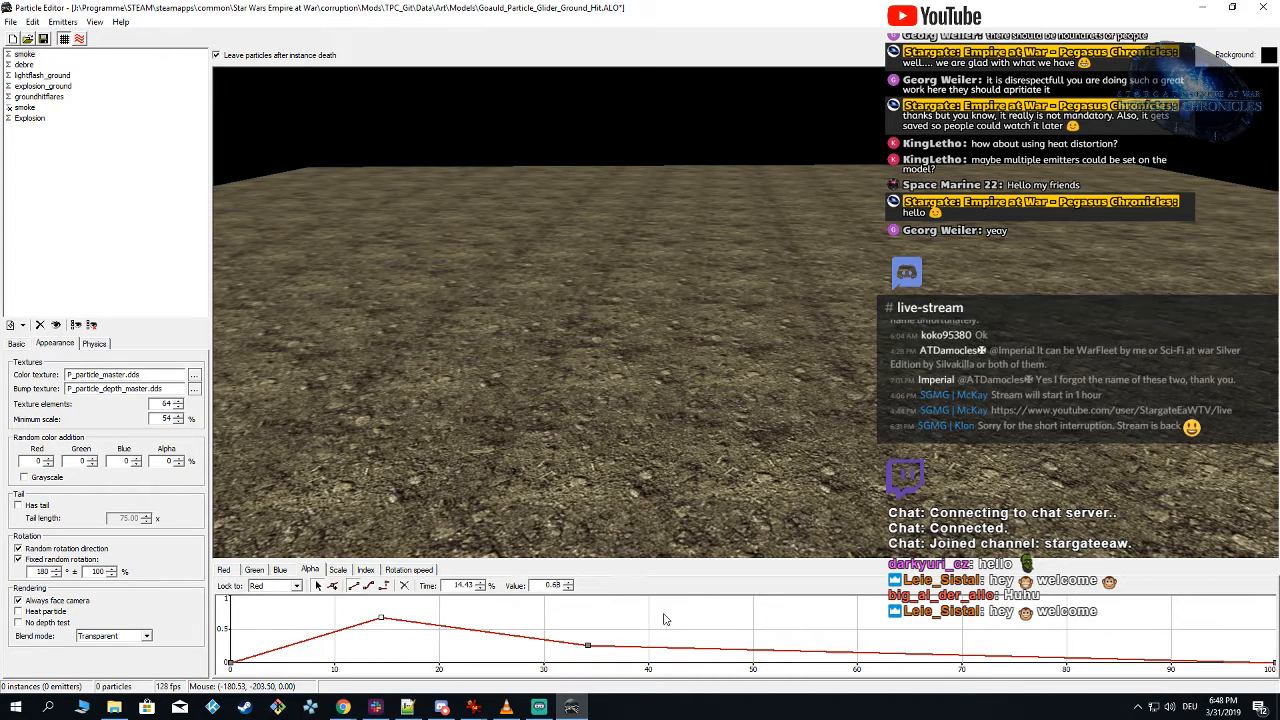
pyautogui.press('BackSpace')
pyautogui.press('BackSpace')
pyautogui.write('2')
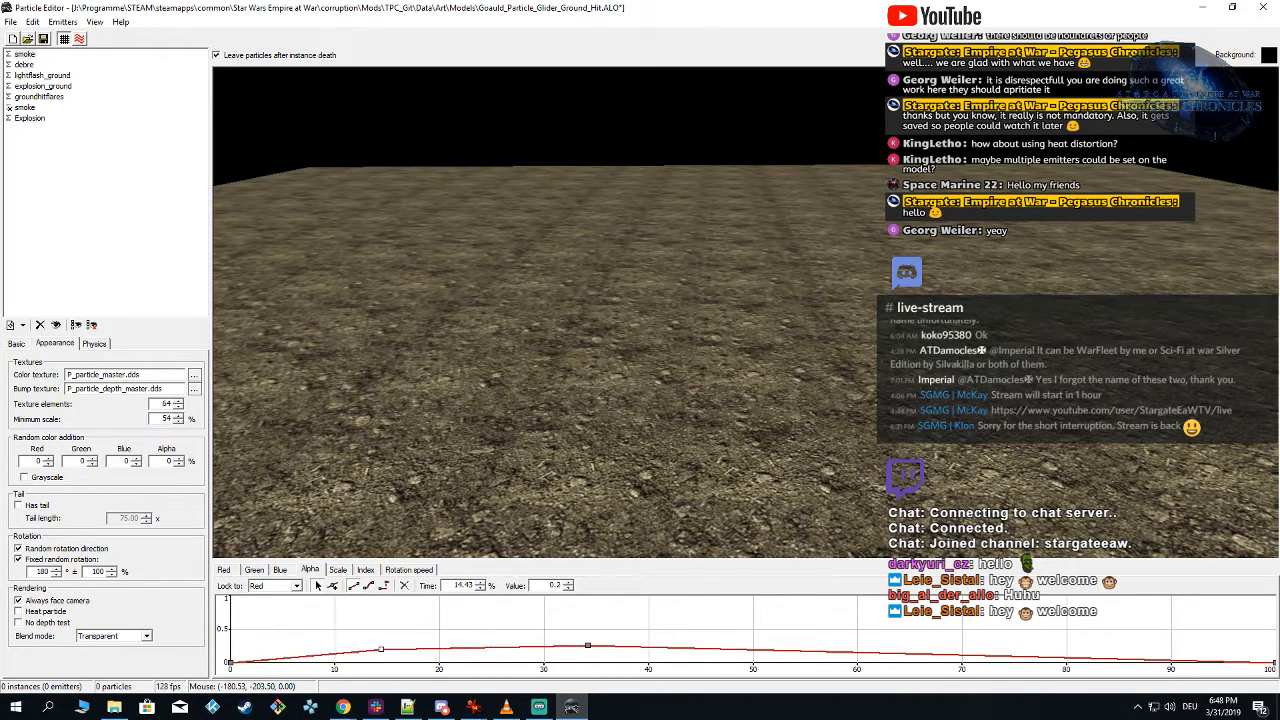
pyautogui.click(587, 646)
pyautogui.click(641, 371)
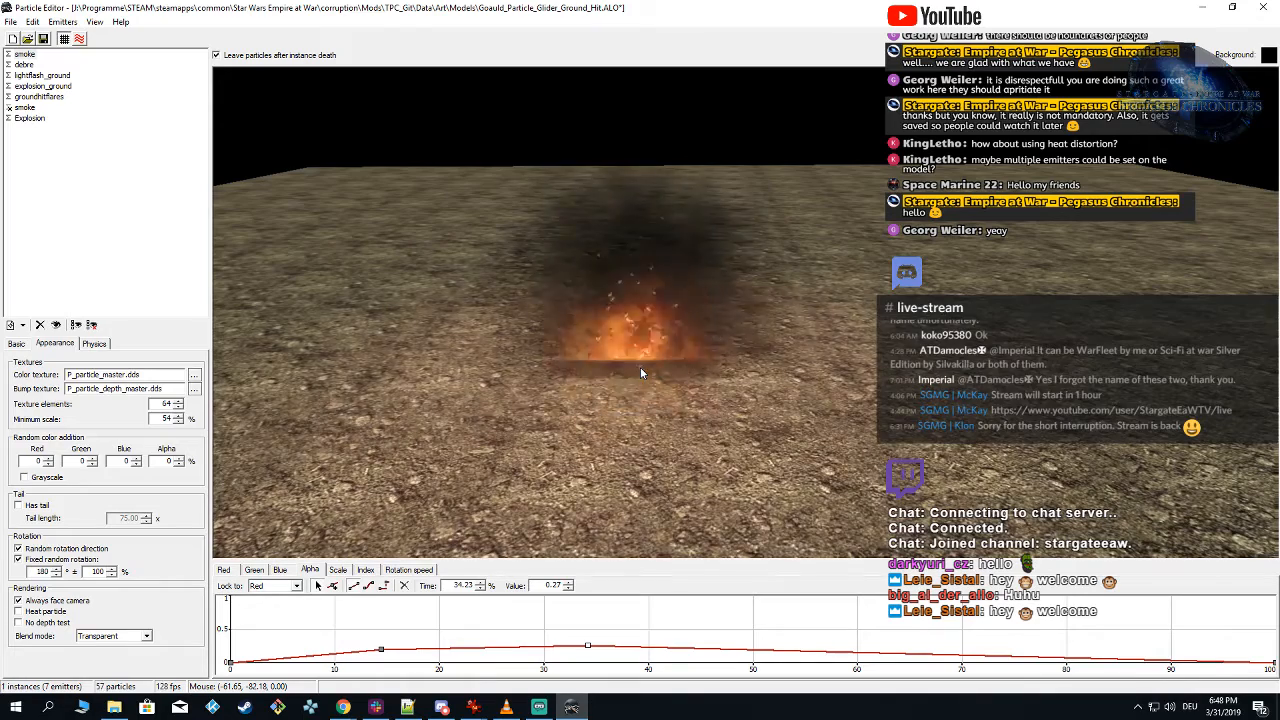
pyautogui.click(641, 369)
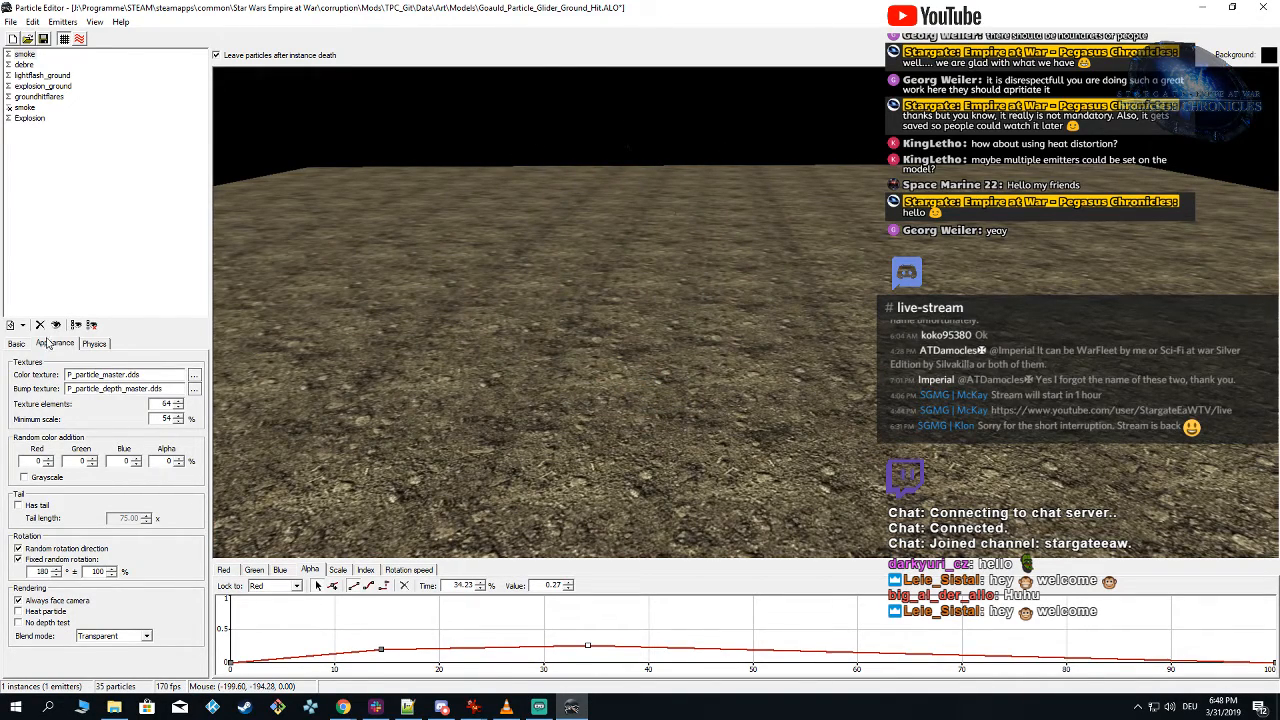
# Step: Set the 14.43% key of the first smoke emitter's alpha curve to 0.35 and preview several instances
pyautogui.click(16, 344)
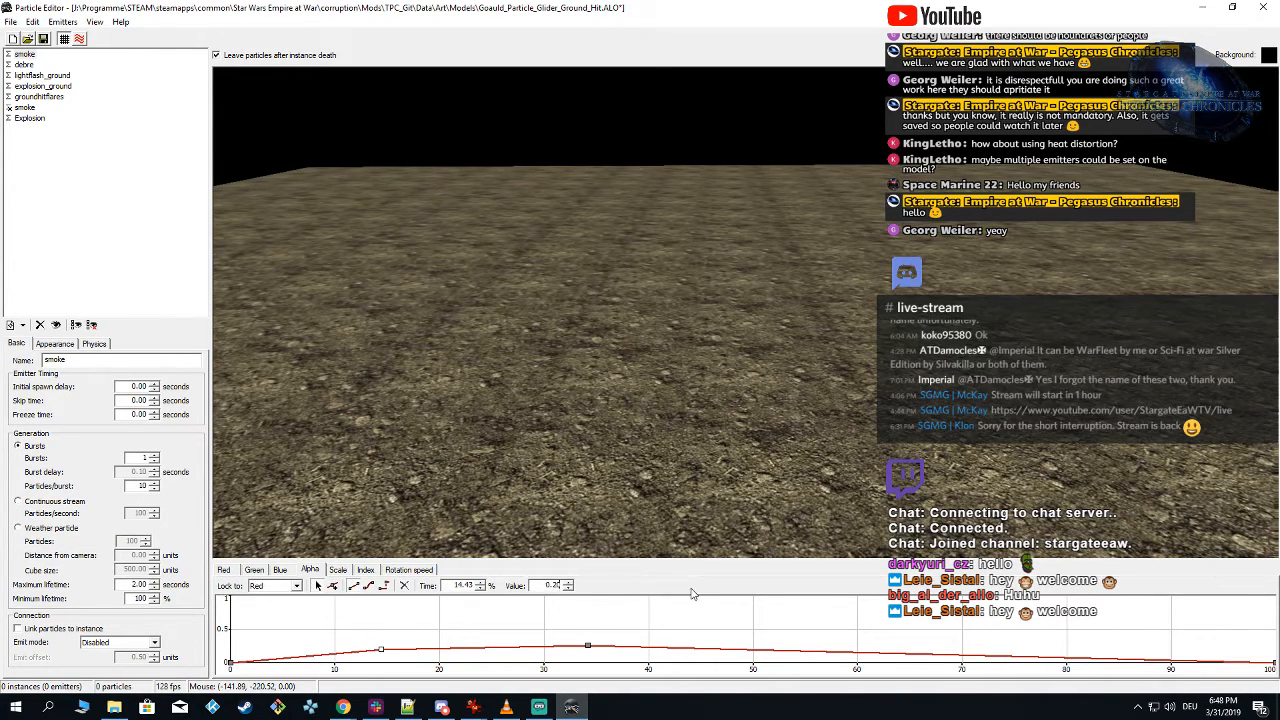
pyautogui.press('BackSpace')
pyautogui.press('BackSpace')
pyautogui.write('35')
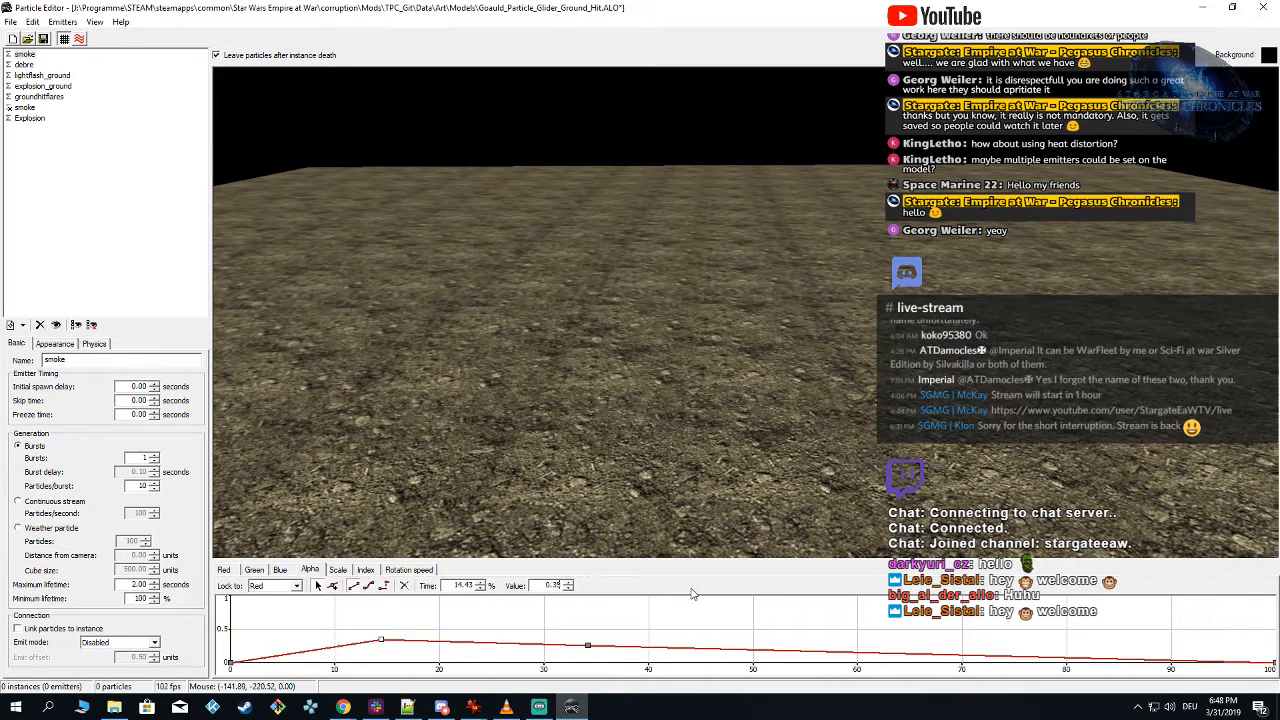
pyautogui.click(625, 360)
pyautogui.click(635, 343)
pyautogui.click(634, 343)
pyautogui.click(634, 343)
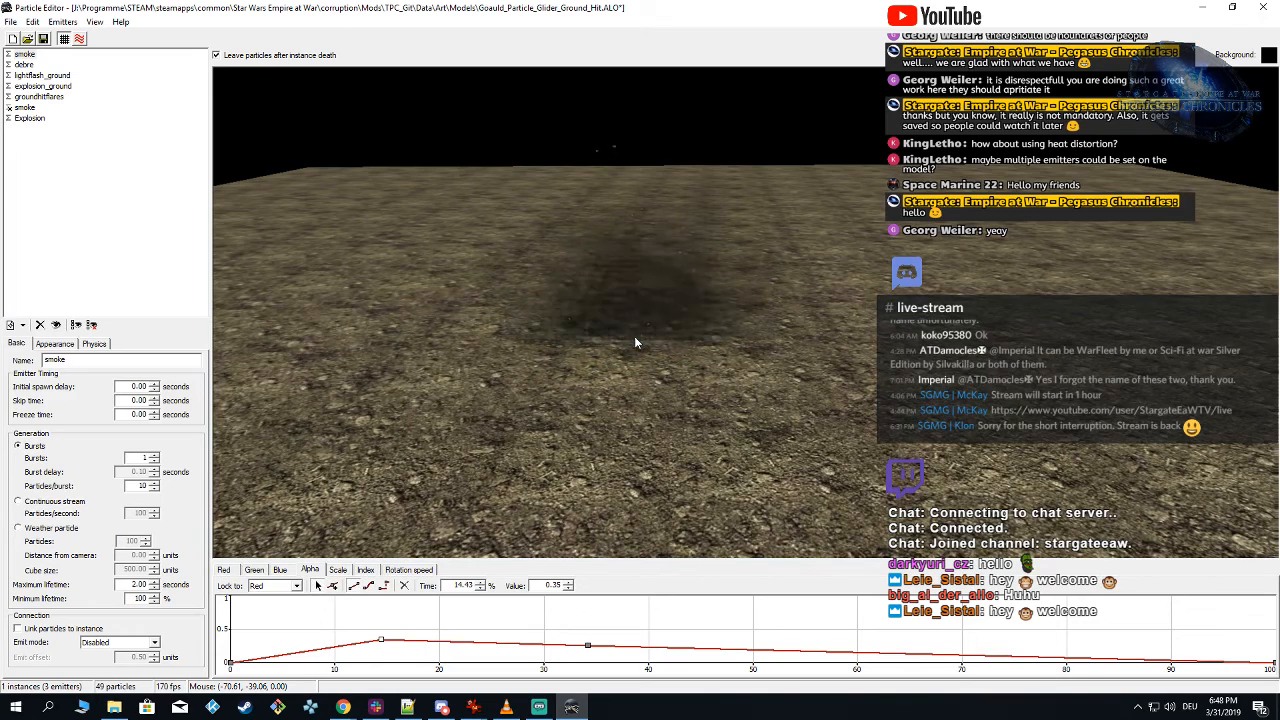
# Step: Raise all keys of the Explosion emitter's red curve to 0.70 and preview the effect
pyautogui.click(38, 120)
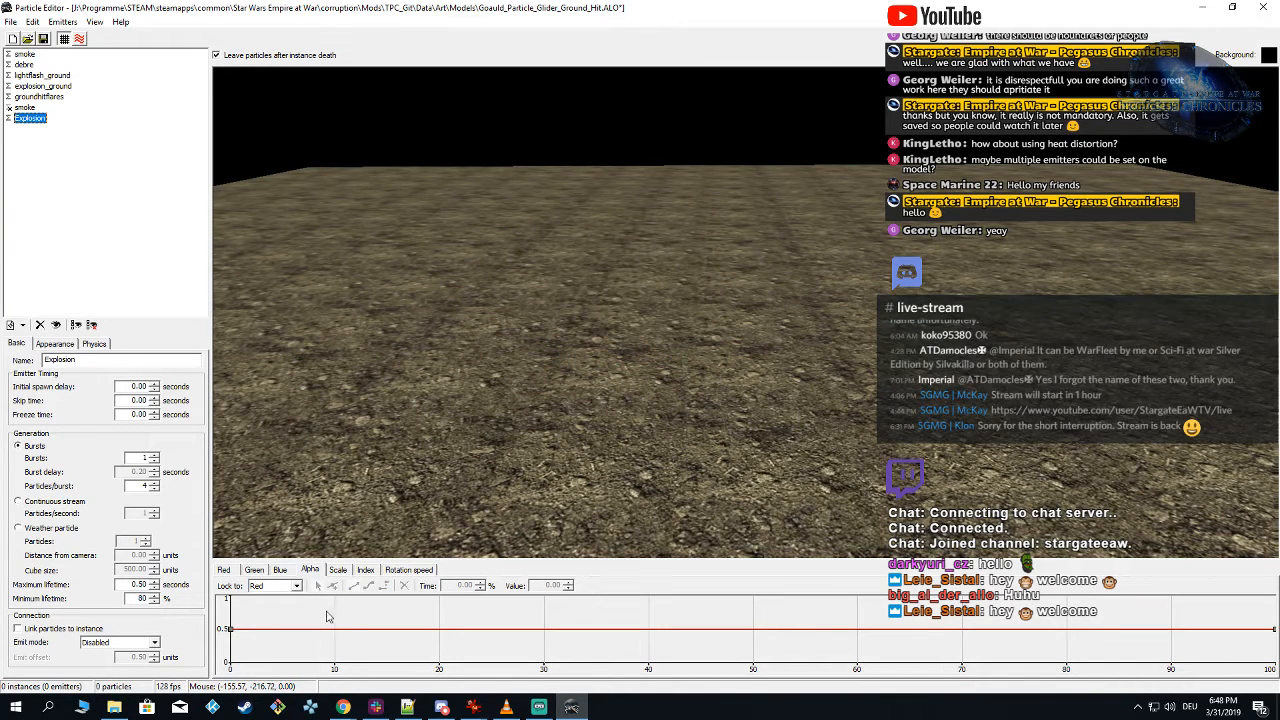
pyautogui.click(230, 571)
pyautogui.moveTo(228, 603); pyautogui.dragTo(1277, 668)
pyautogui.click(568, 584)
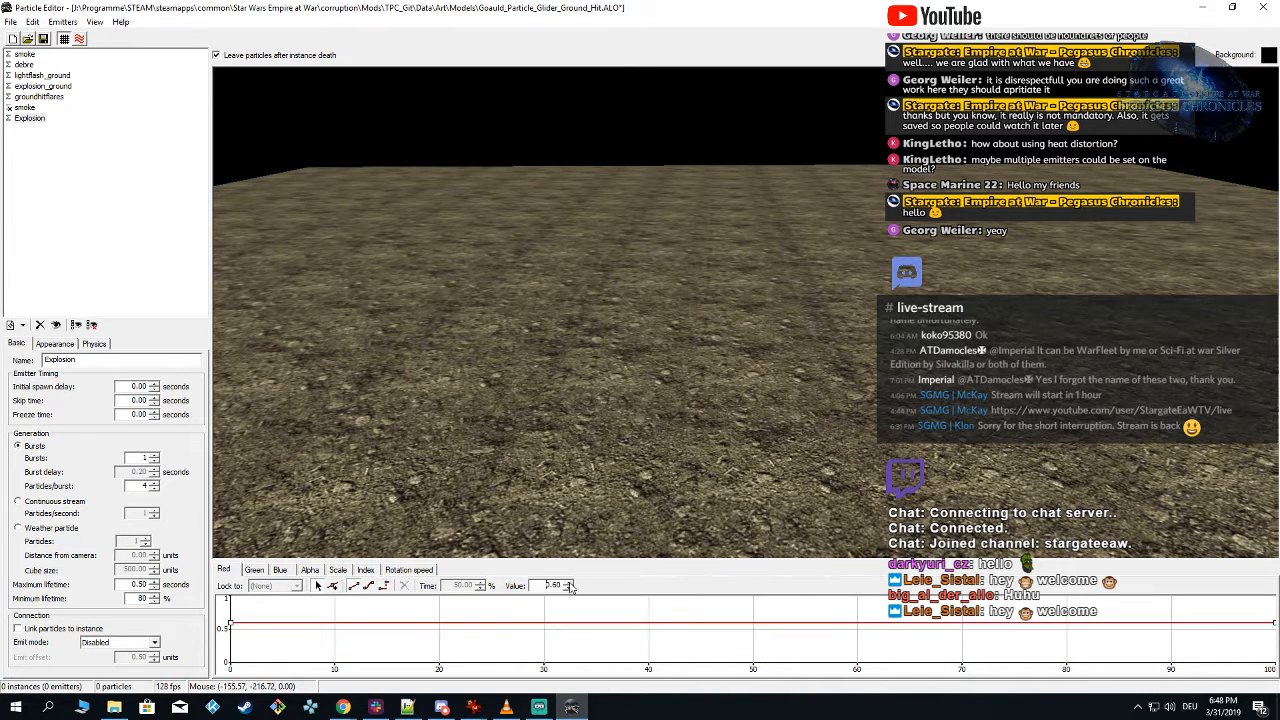
pyautogui.click(568, 584)
pyautogui.click(650, 335)
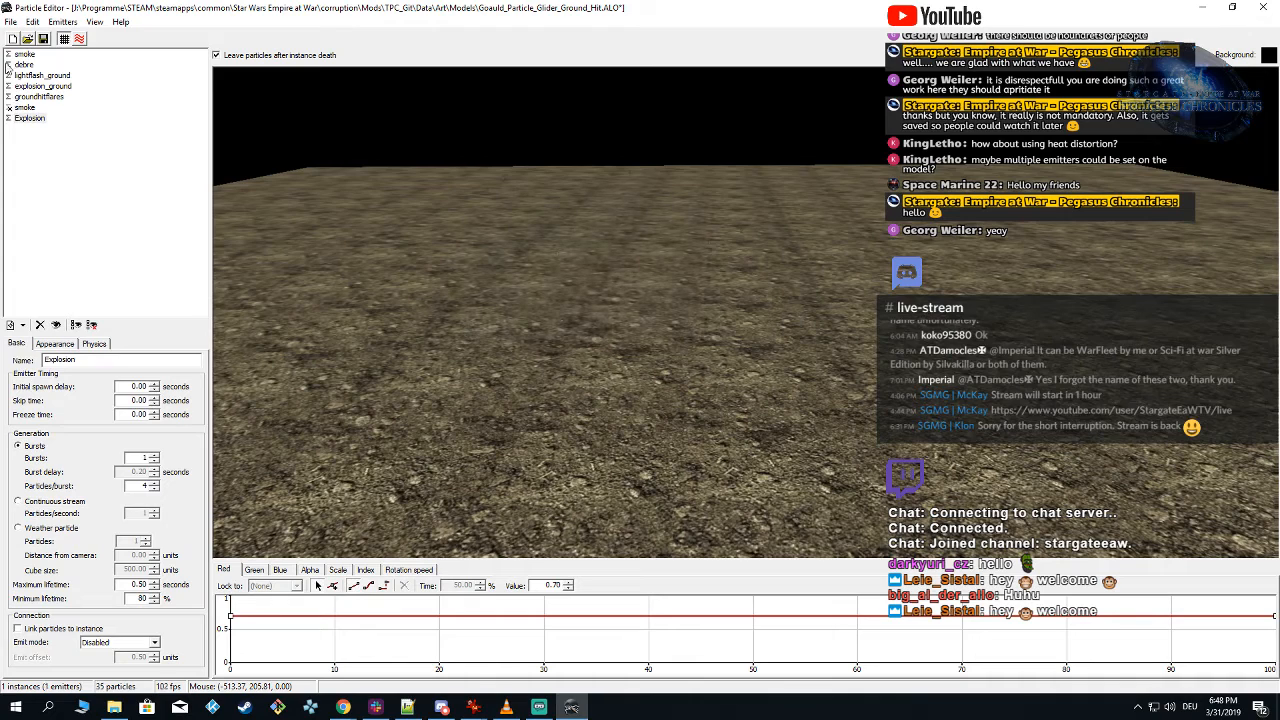
# Step: Preview the full effect with all emitters visible and save the particle file
pyautogui.click(11, 117)
pyautogui.click(666, 328)
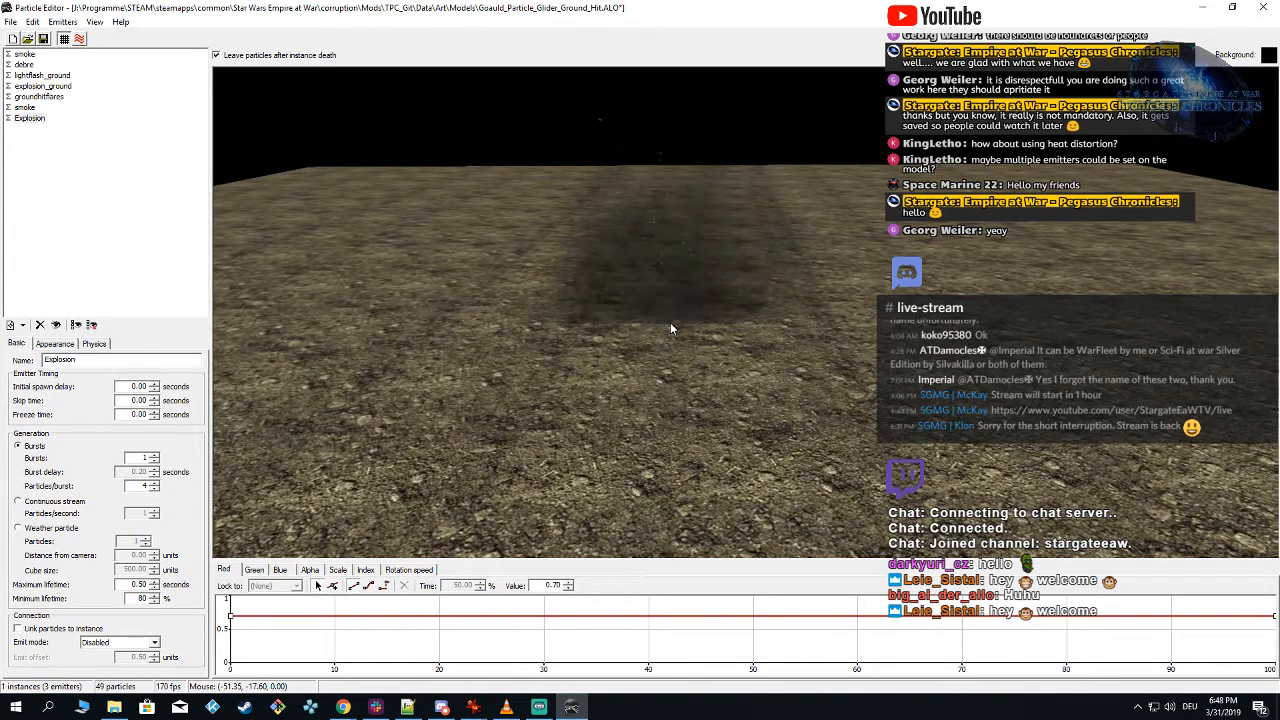
pyautogui.click(670, 328)
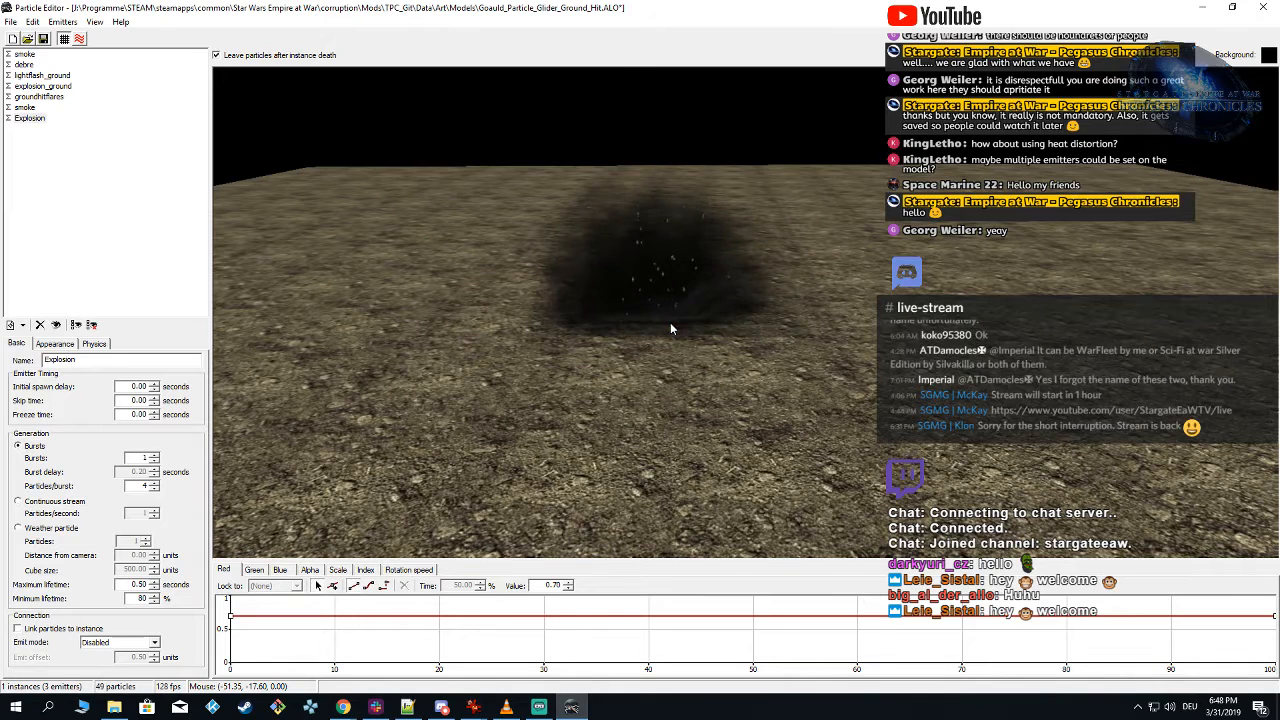
pyautogui.click(131, 134)
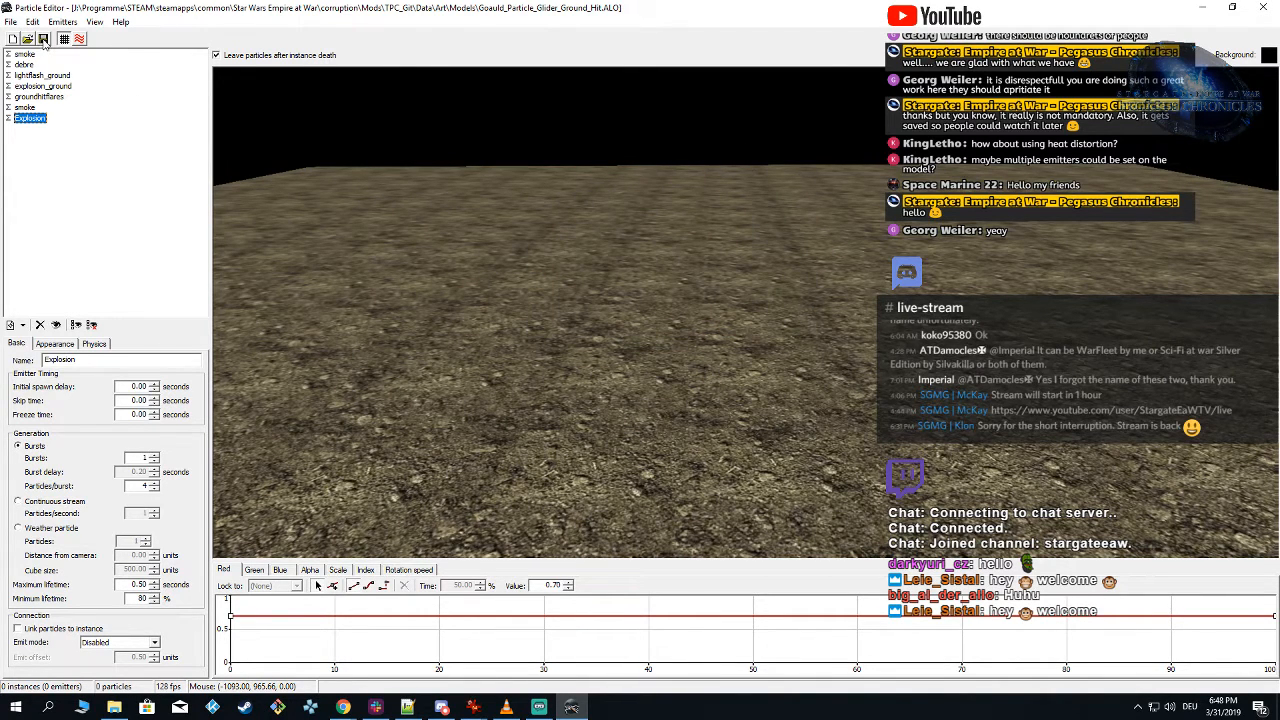
# Step: Duplicate the first smoke emitter as an additional root emitter and preview the effect
pyautogui.click(33, 108)
pyautogui.click(44, 97)
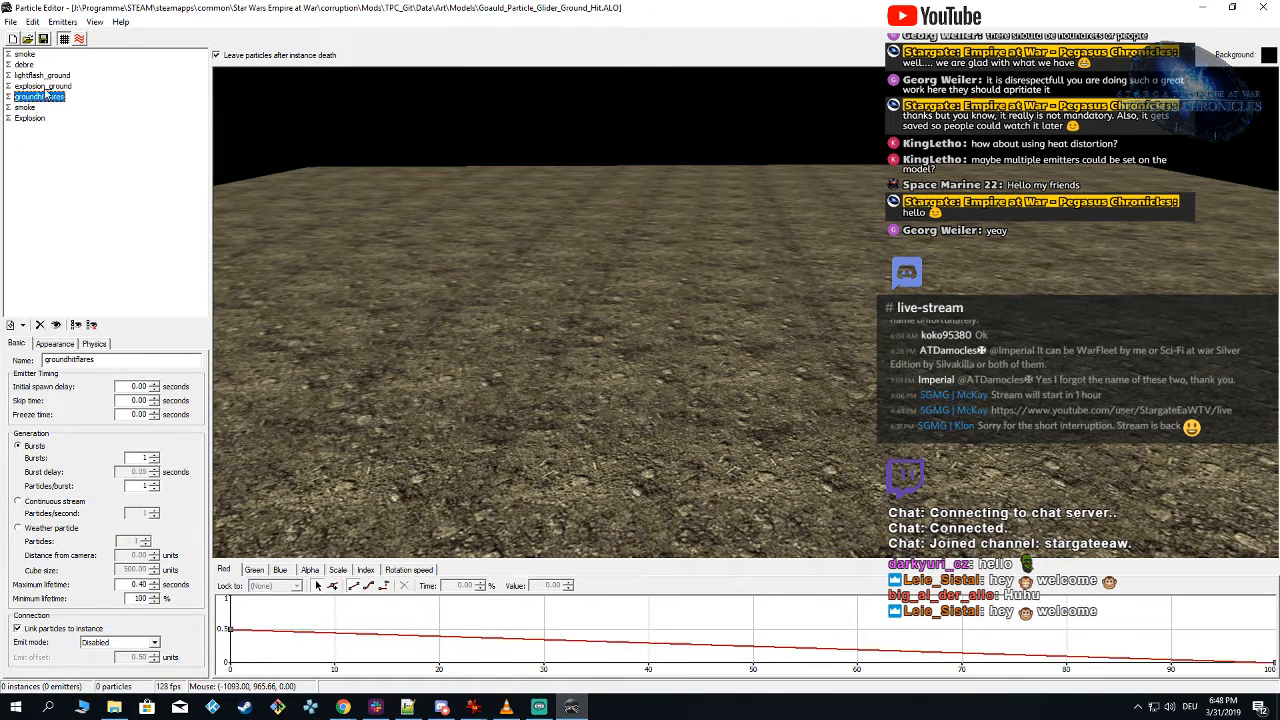
pyautogui.click(45, 86)
pyautogui.click(44, 76)
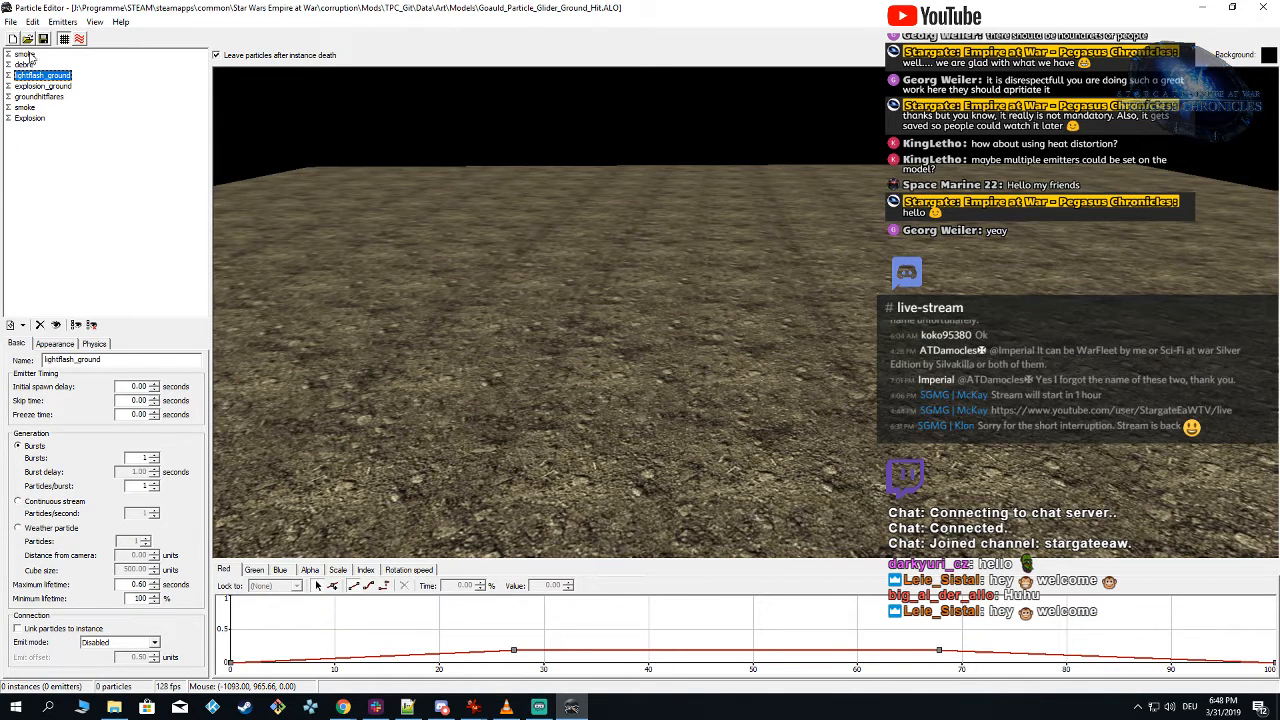
pyautogui.click(25, 54)
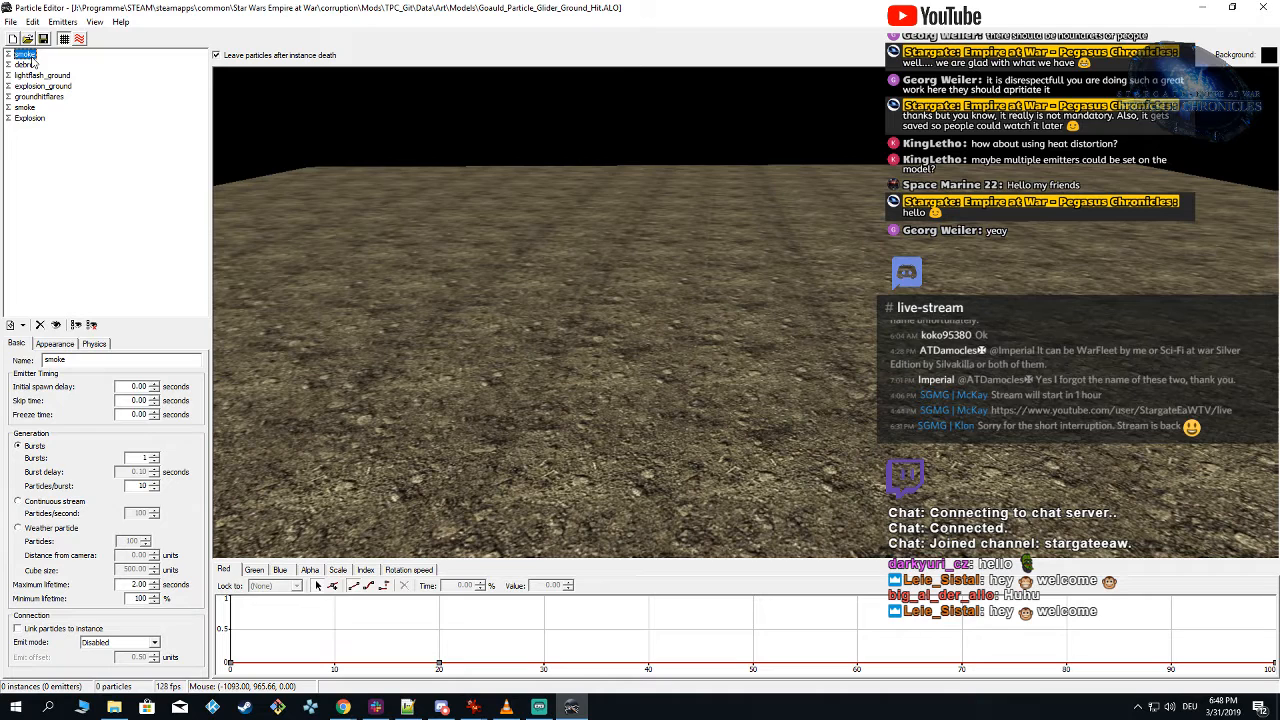
pyautogui.rightClick(29, 59)
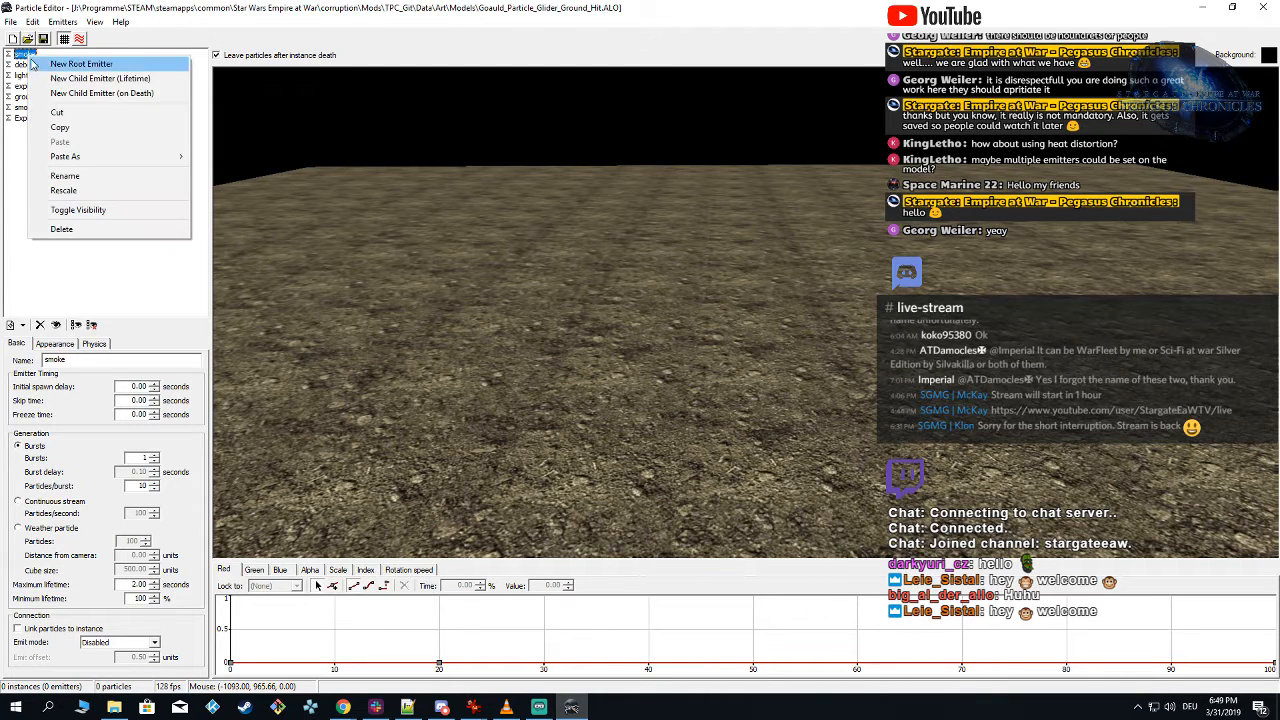
pyautogui.click(80, 128)
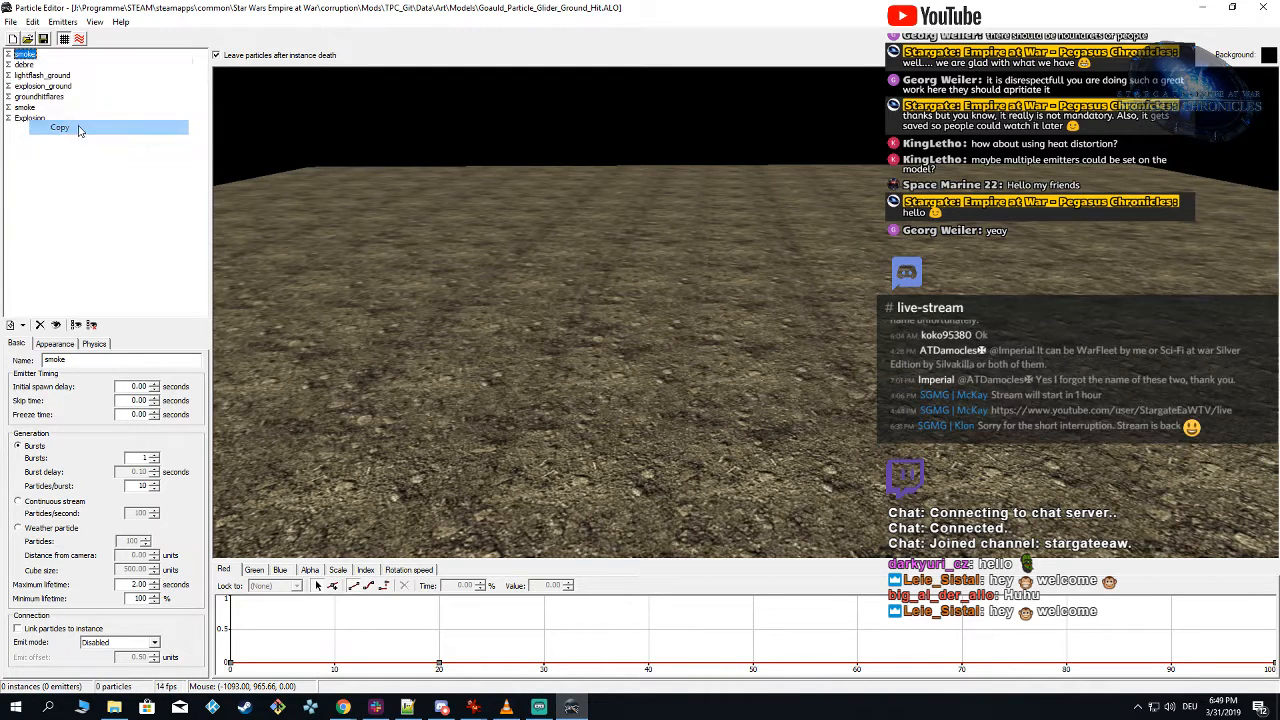
pyautogui.rightClick(25, 146)
pyautogui.click(66, 227)
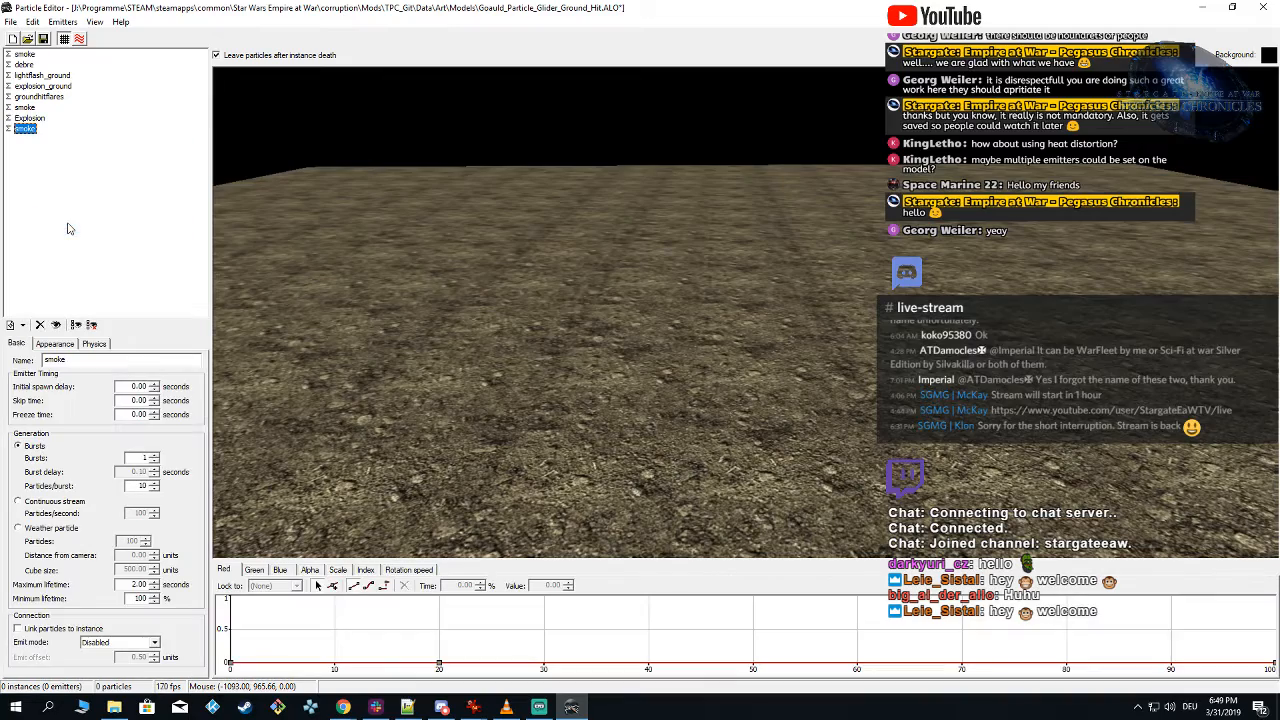
pyautogui.click(515, 319)
pyautogui.moveTo(575, 278); pyautogui.dragTo(612, 318, button='right')
pyautogui.click(604, 308)
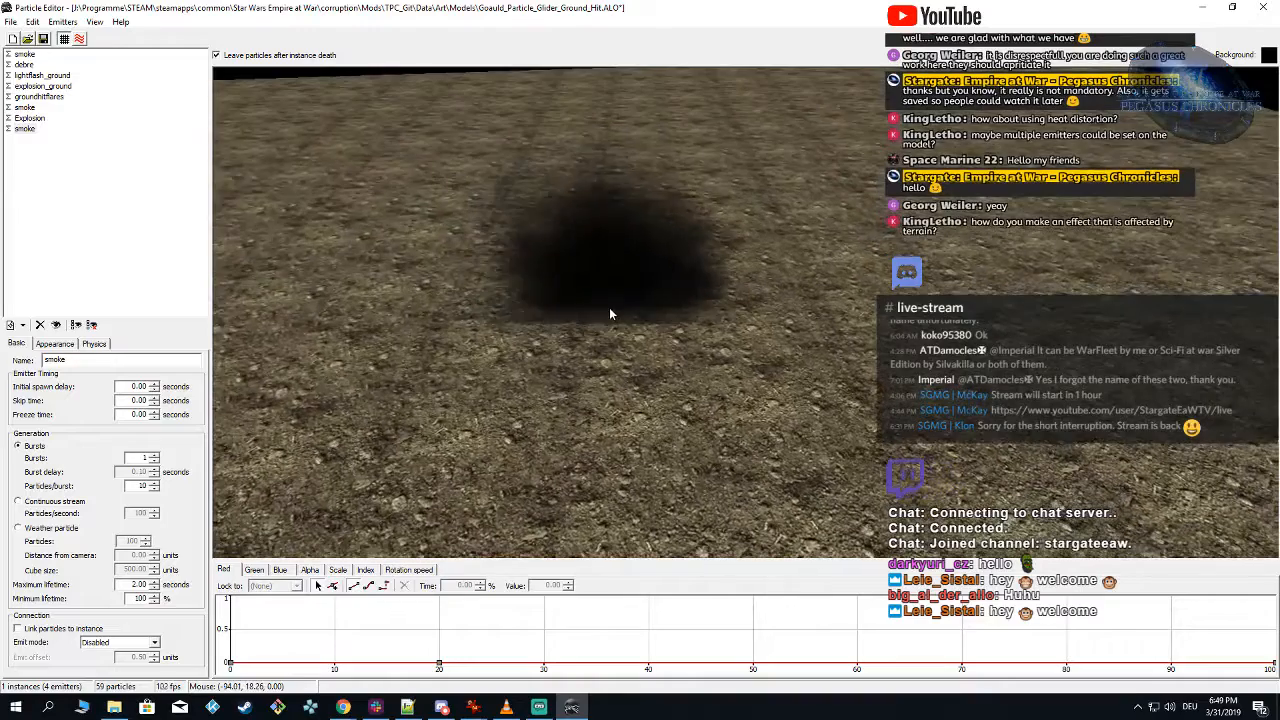
# Step: Turn off Always face camera for the duplicated smoke emitter
pyautogui.click(25, 131)
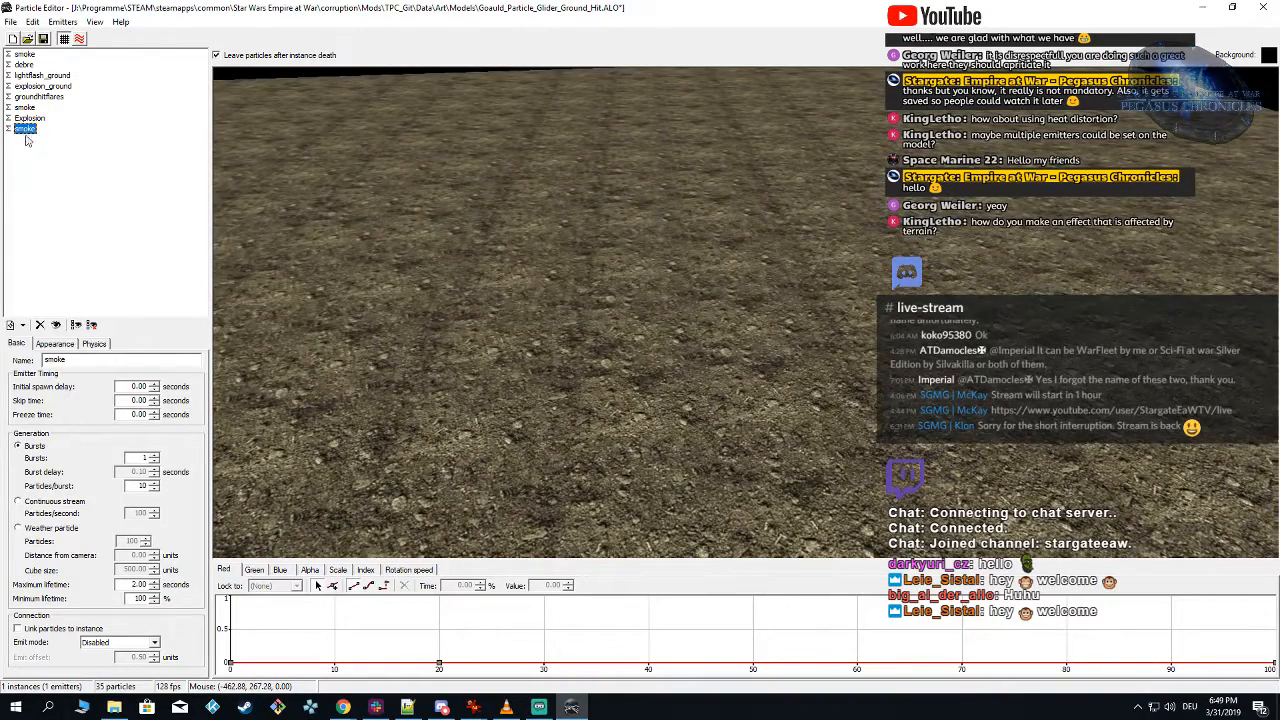
pyautogui.click(55, 344)
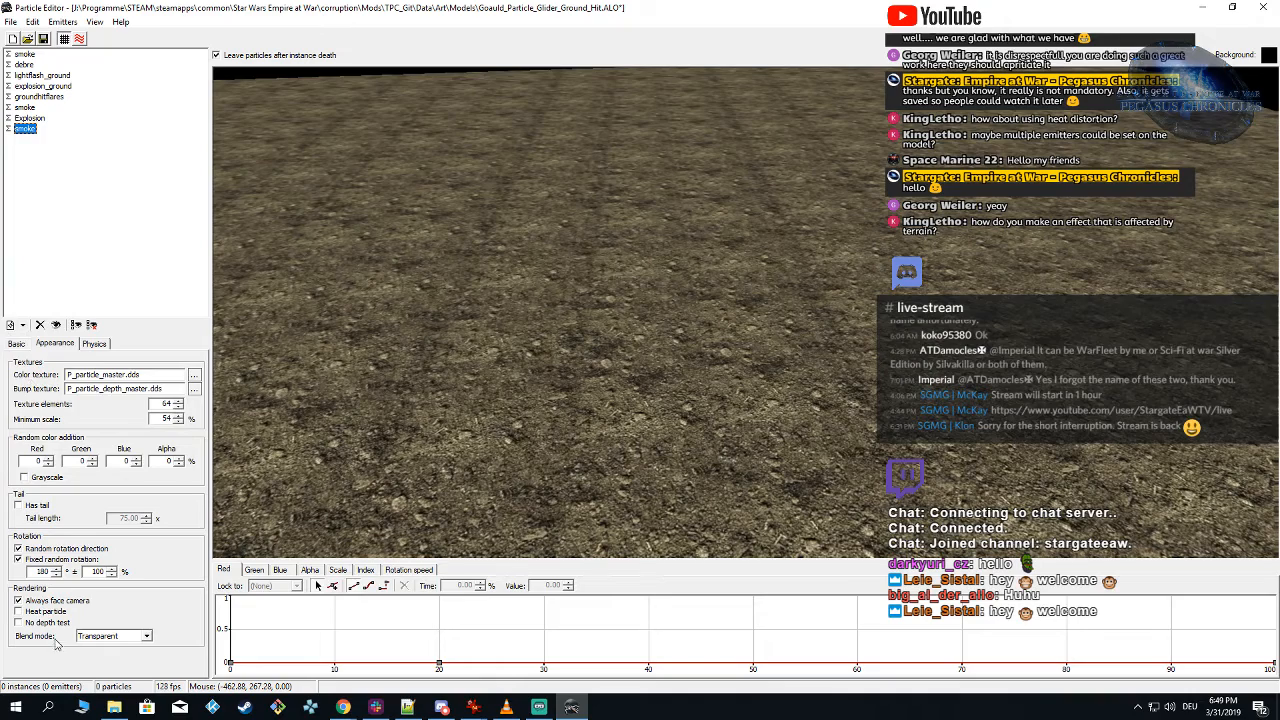
pyautogui.click(18, 601)
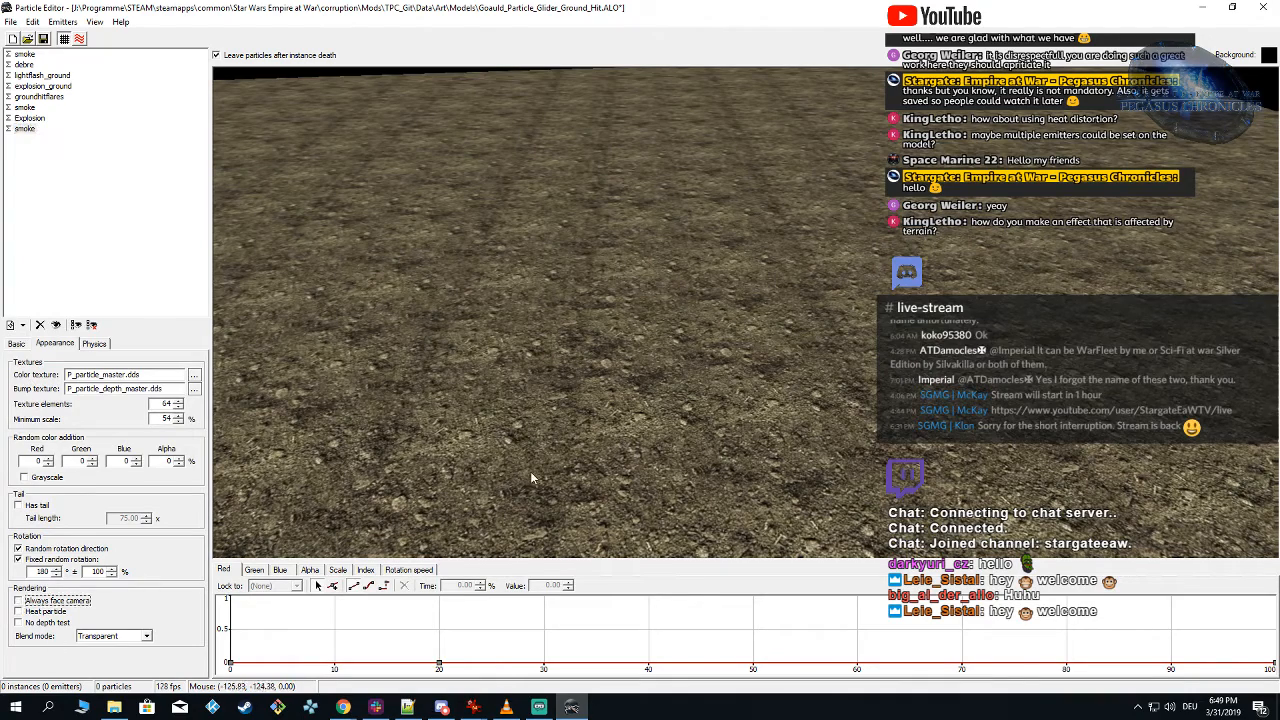
# Step: Set the duplicated smoke emitter's particles per burst to 2 and preview the explosion
pyautogui.click(27, 343)
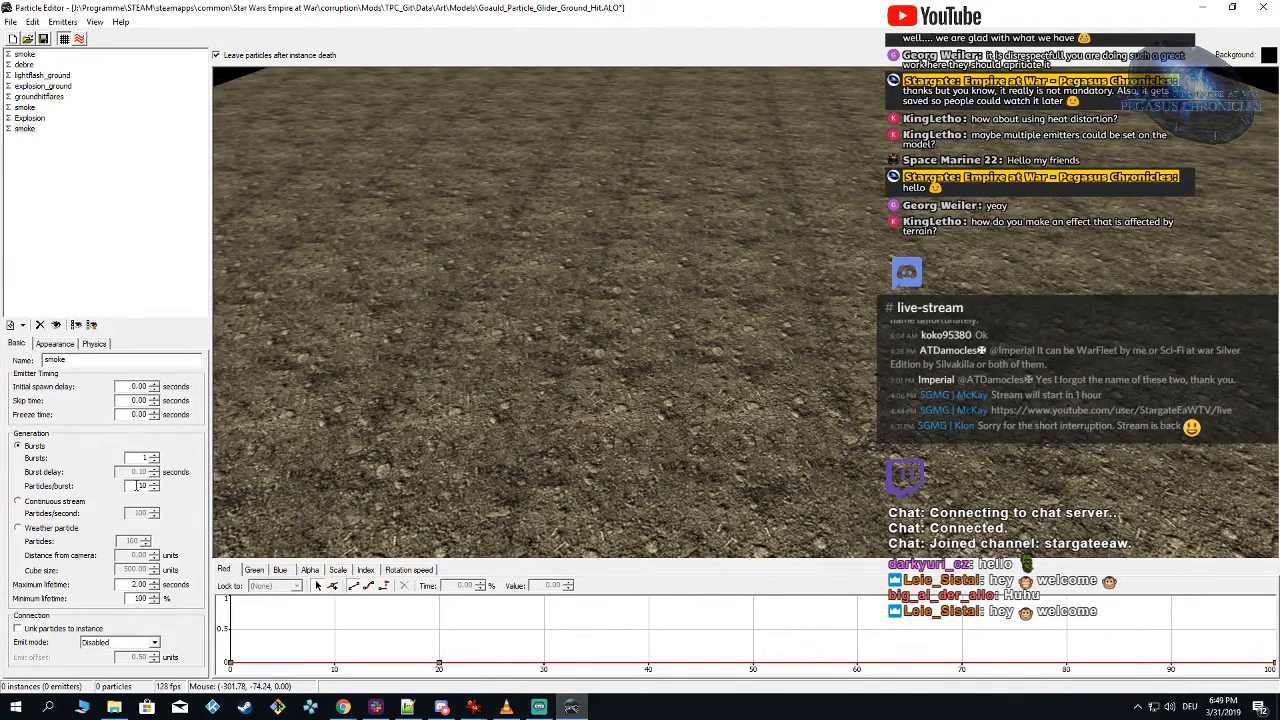
pyautogui.doubleClick(137, 485)
pyautogui.write('2')
pyautogui.moveTo(544, 339); pyautogui.dragTo(680, 293)
pyautogui.press('shift')
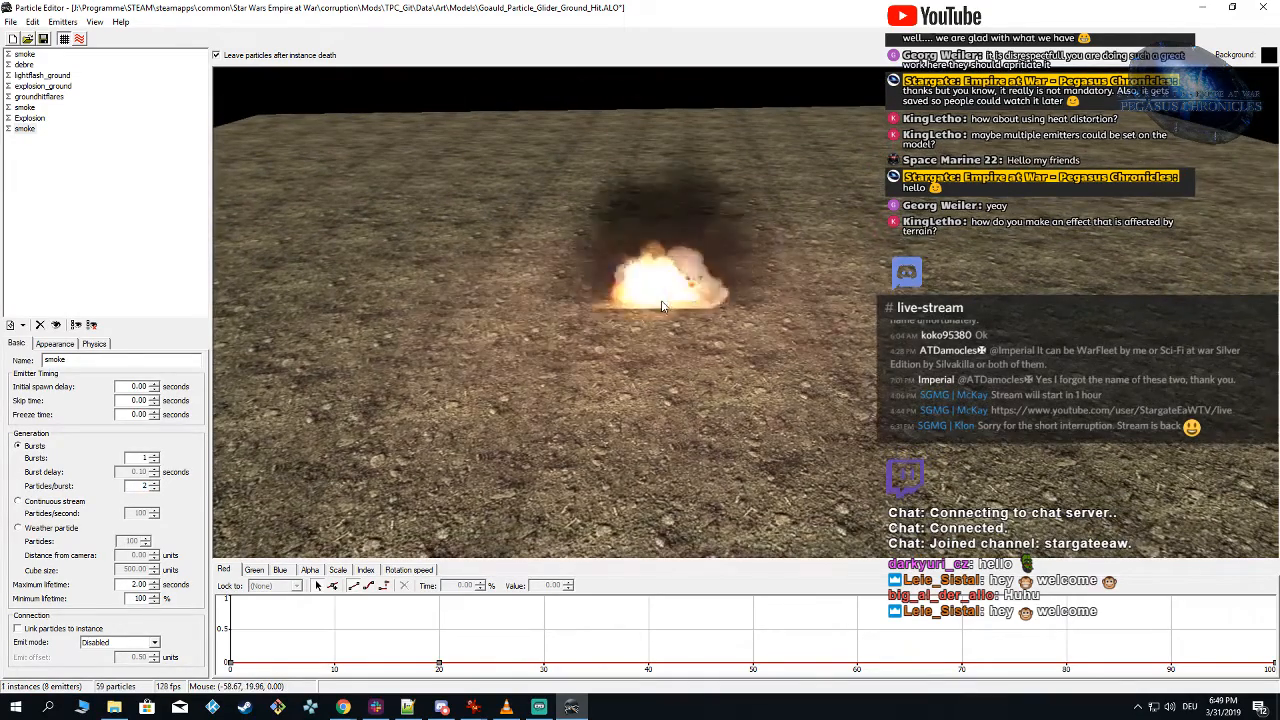
pyautogui.scroll(1, 659, 300)
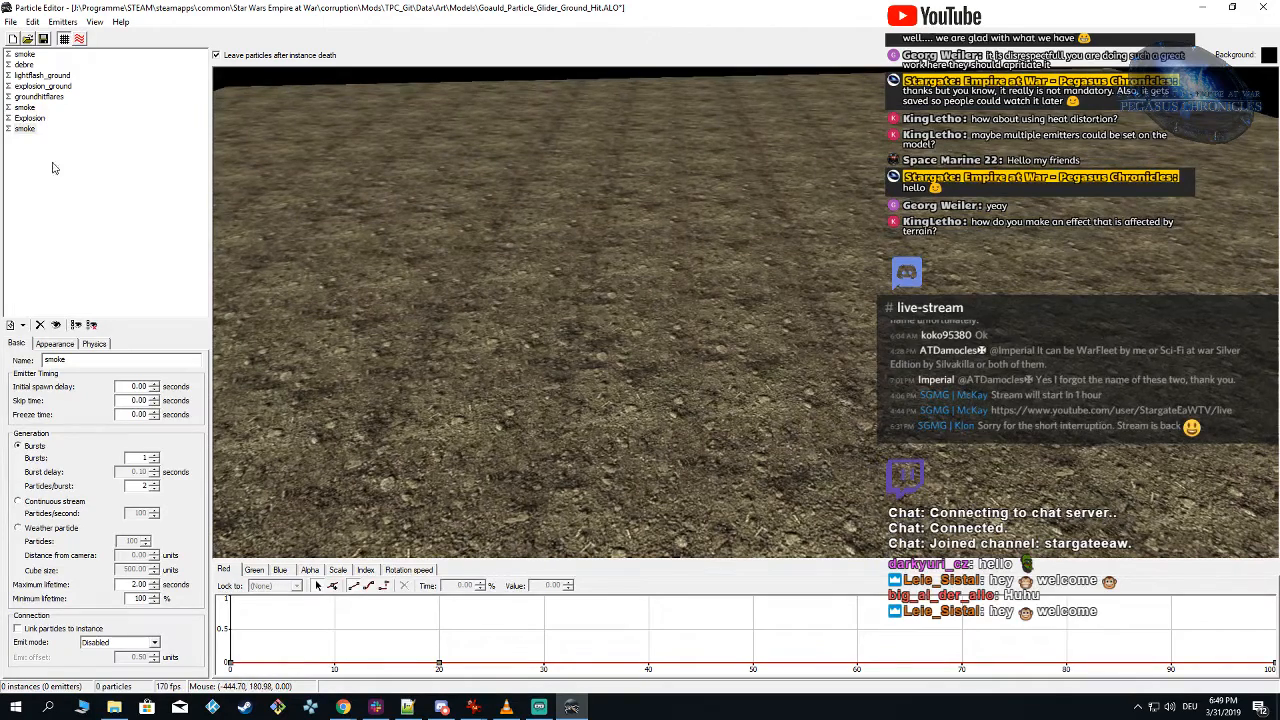
# Step: Rename the duplicated smoke emitter to smoke_ground
pyautogui.click(25, 129)
pyautogui.click(27, 131)
pyautogui.click(71, 362)
# Step: Set smoke_ground's initial position to Exact with a Z value of 3.00 and preview the effect
pyautogui.click(92, 344)
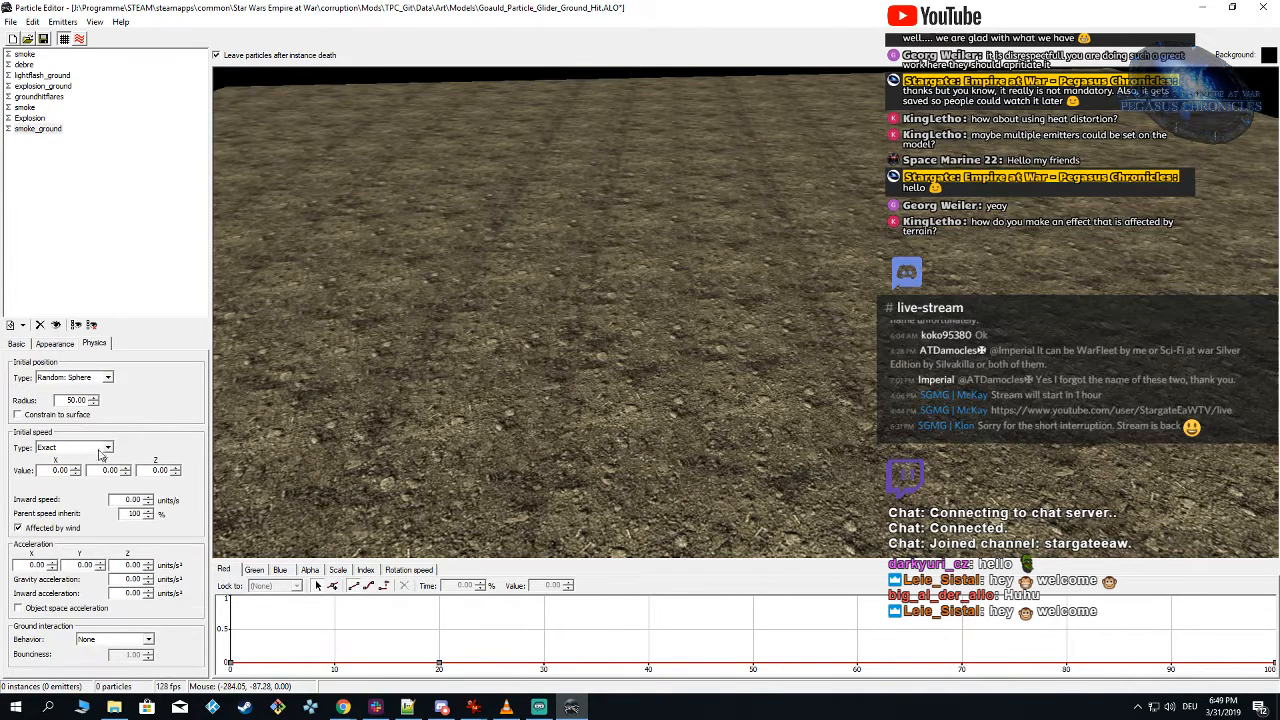
pyautogui.click(96, 378)
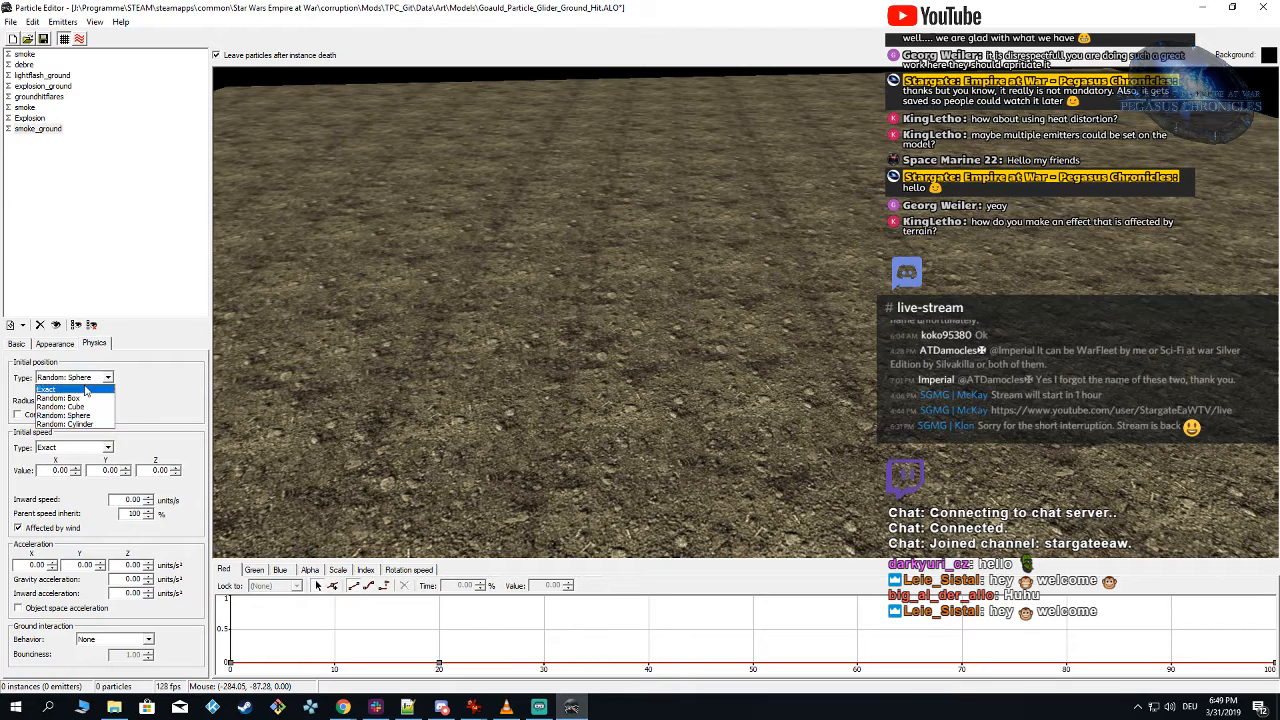
pyautogui.click(88, 390)
pyautogui.click(147, 401)
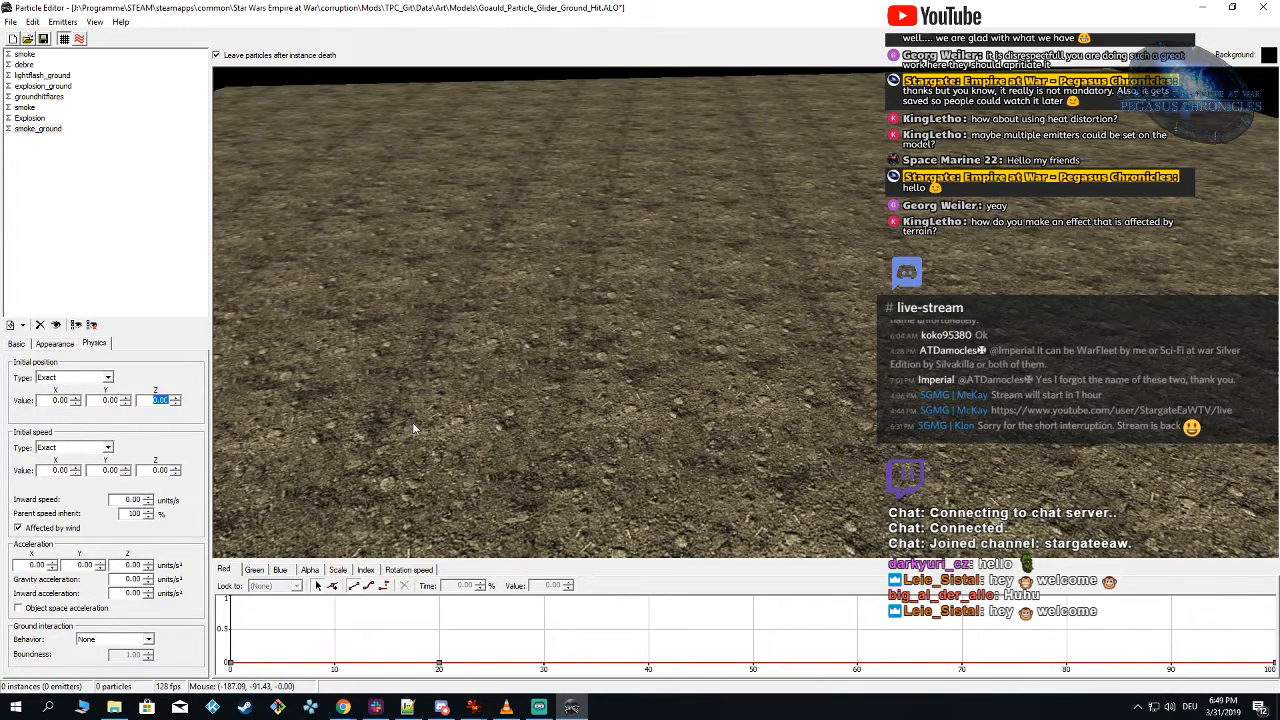
pyautogui.scroll(-2, 648, 382)
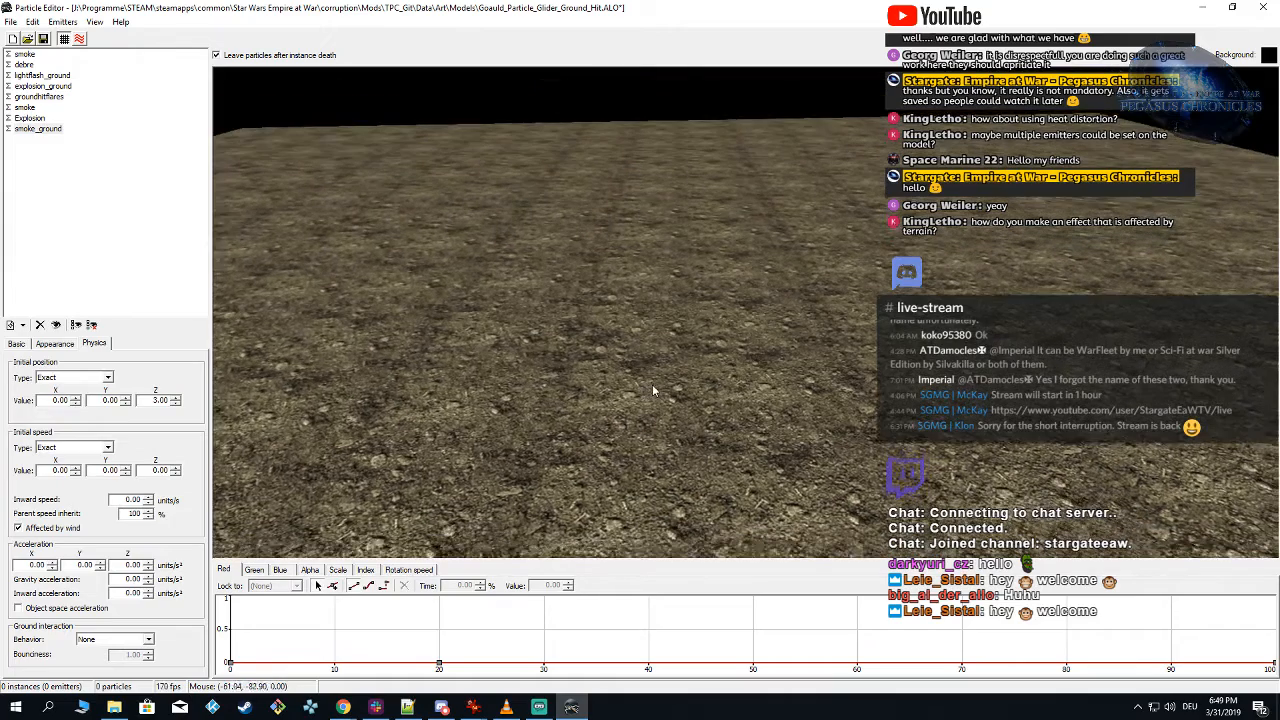
pyautogui.keyDown('shift'); pyautogui.click(640, 369); pyautogui.keyUp('shift')
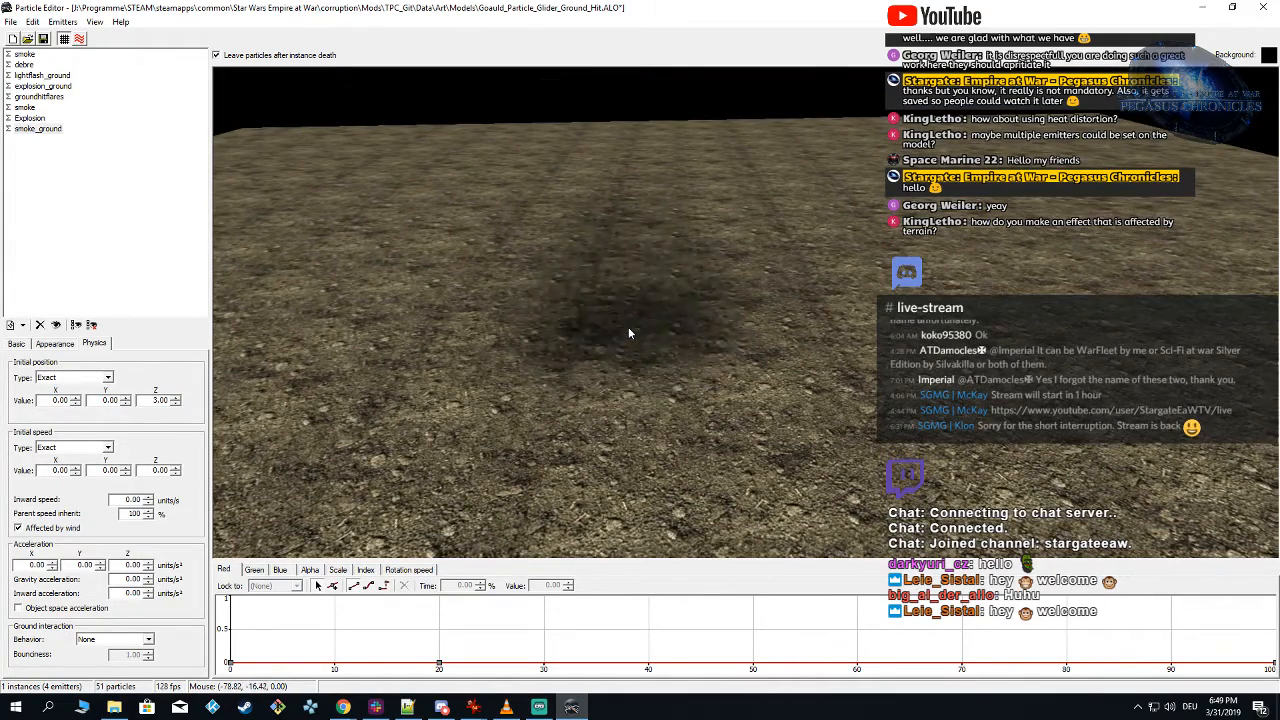
# Step: Hide every emitter except the first smoke emitter and preview its smoke from a lower angle
pyautogui.click(12, 127)
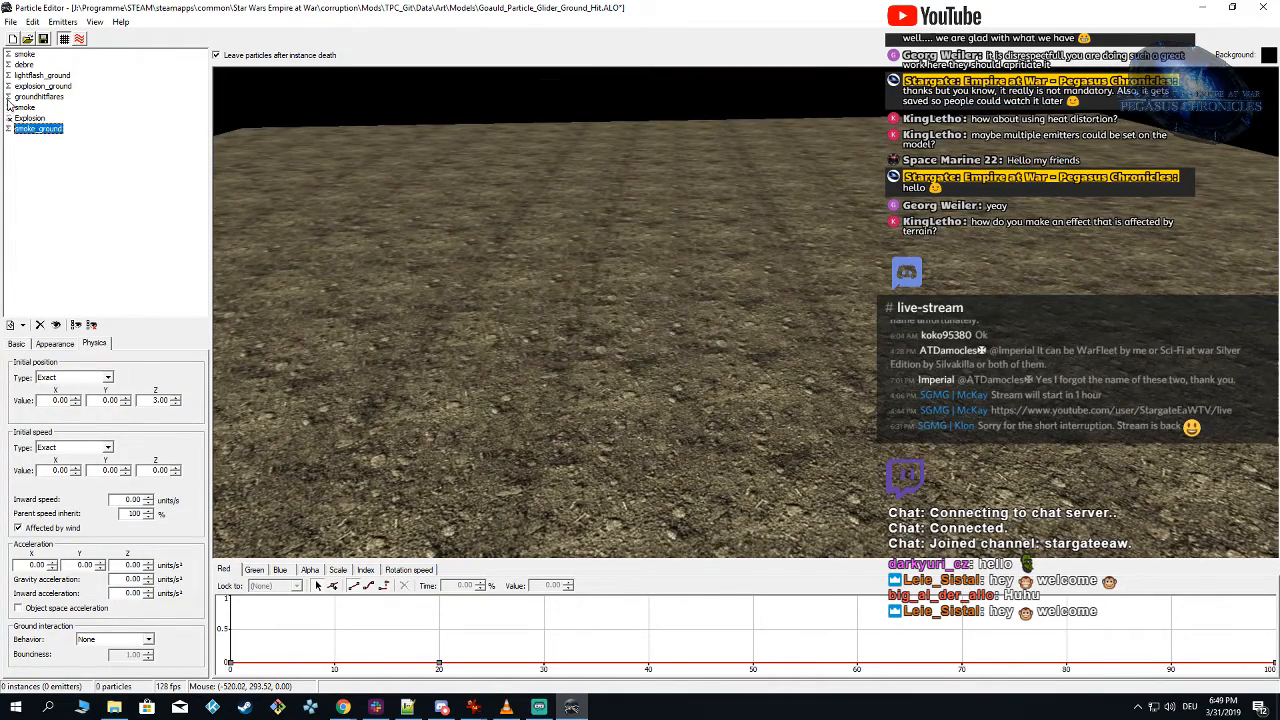
pyautogui.click(9, 107)
pyautogui.moveTo(522, 447); pyautogui.dragTo(522, 438, button='right')
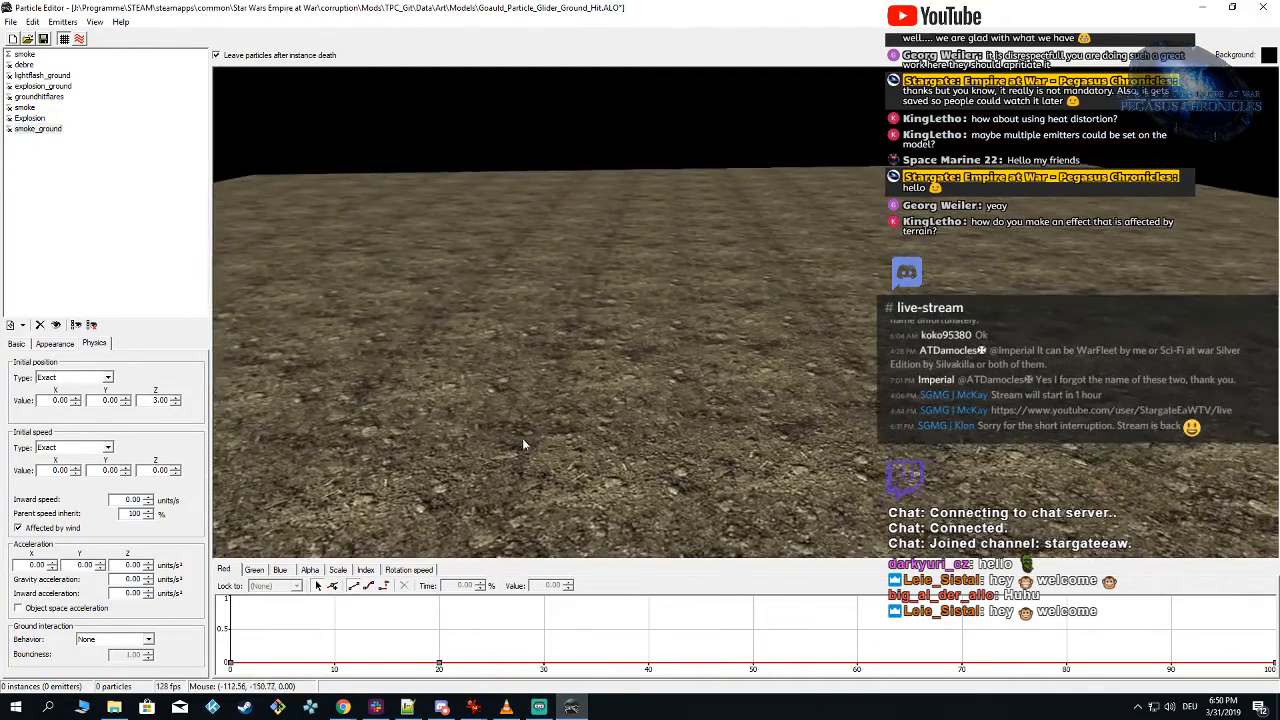
pyautogui.moveTo(631, 370); pyautogui.dragTo(640, 351, button='right')
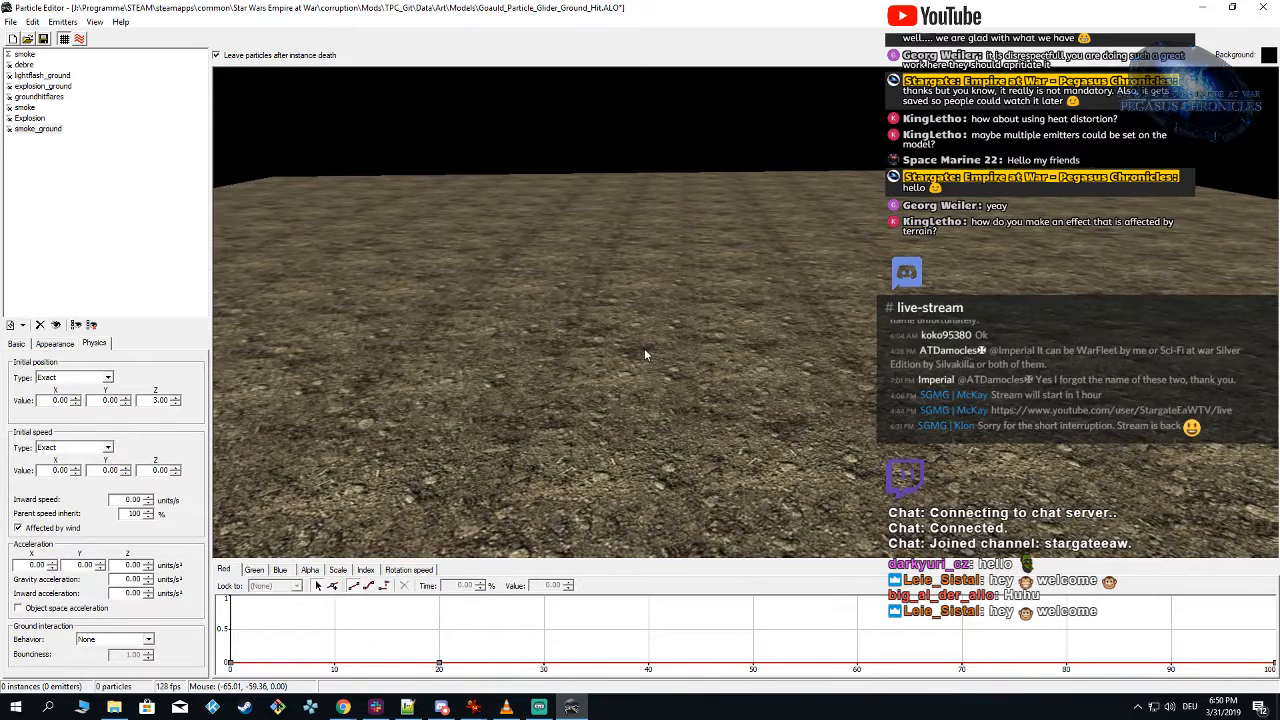
pyautogui.click(649, 357)
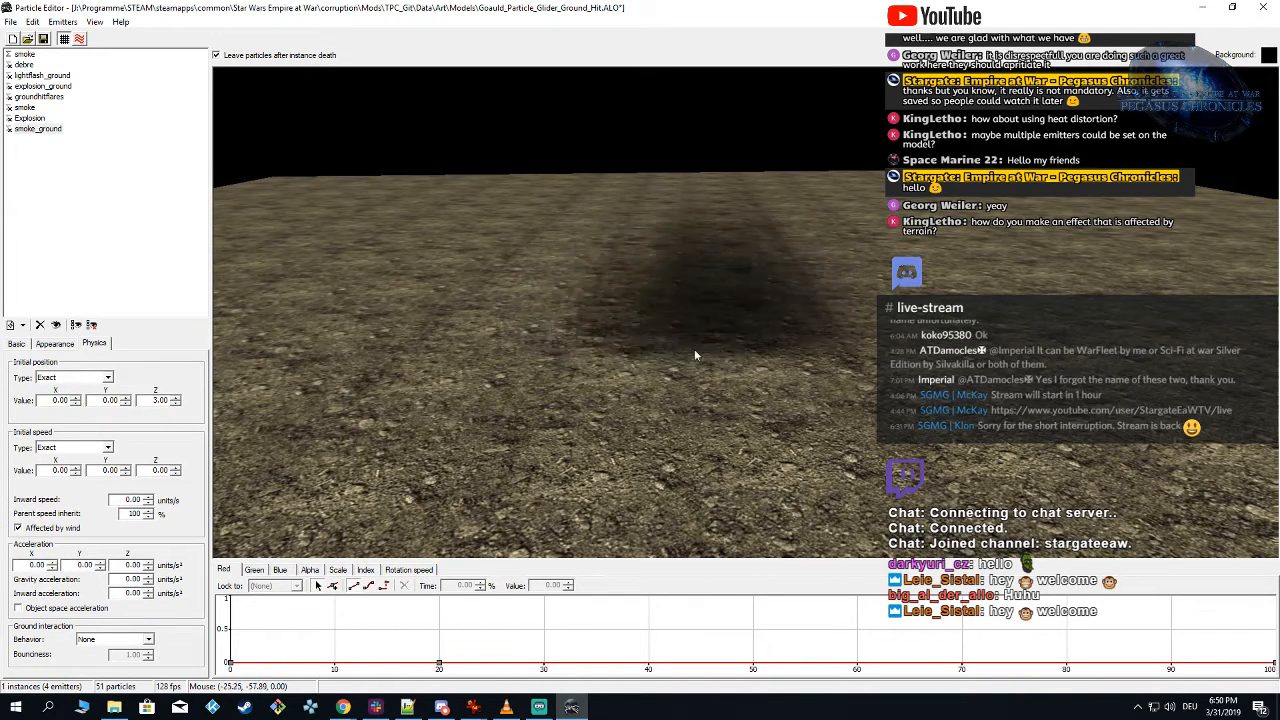
pyautogui.click(672, 345)
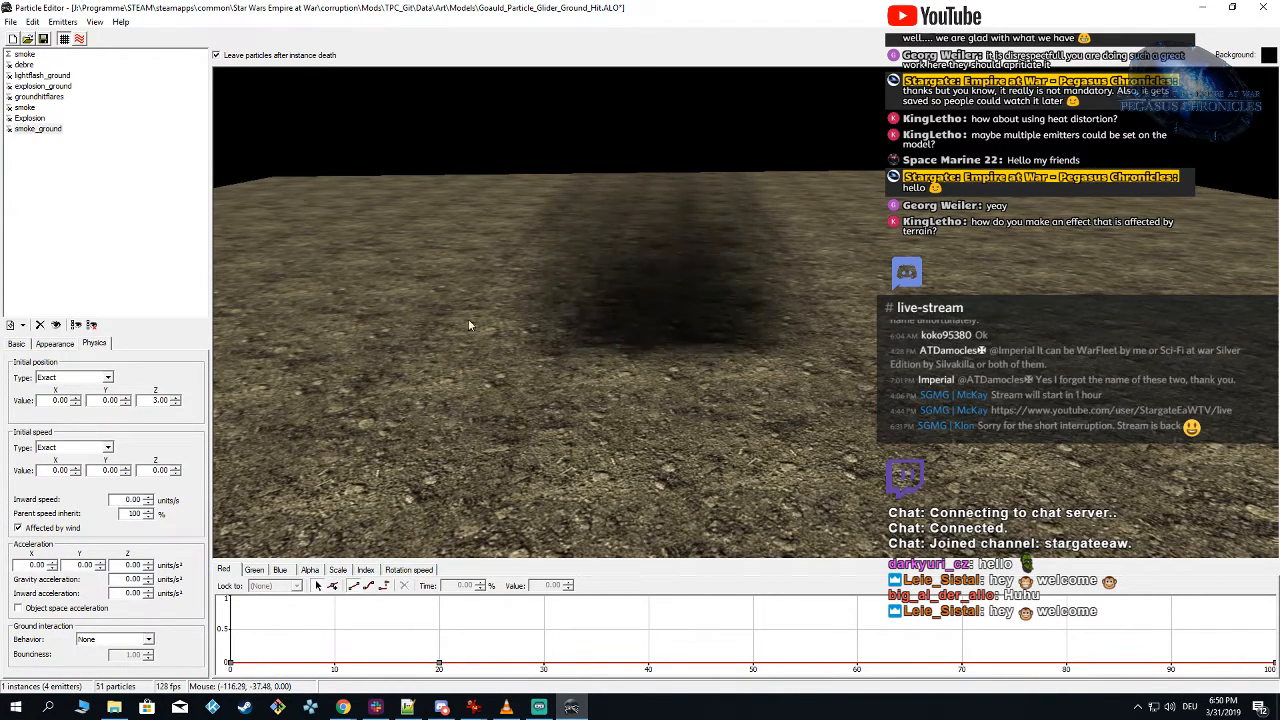
# Step: Select the first smoke emitter and spawn repeated instances to examine its smoke near the ground
pyautogui.click(28, 54)
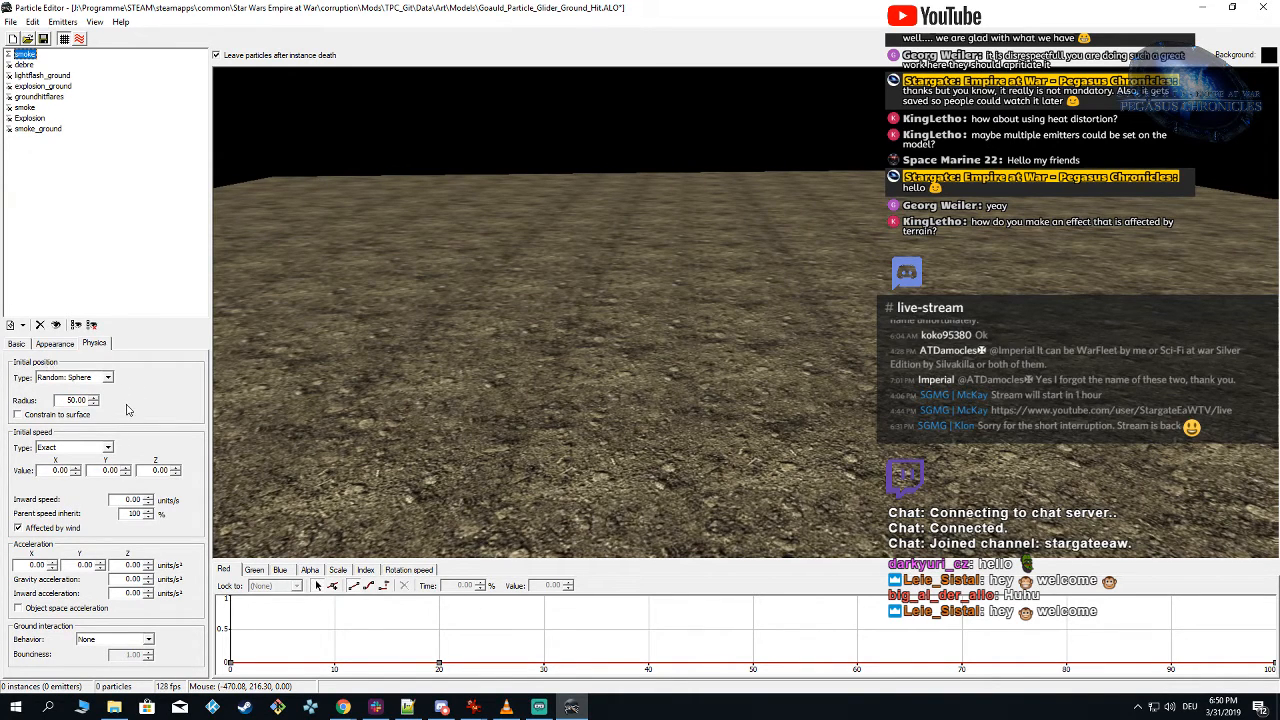
pyautogui.click(640, 354)
pyautogui.click(628, 354)
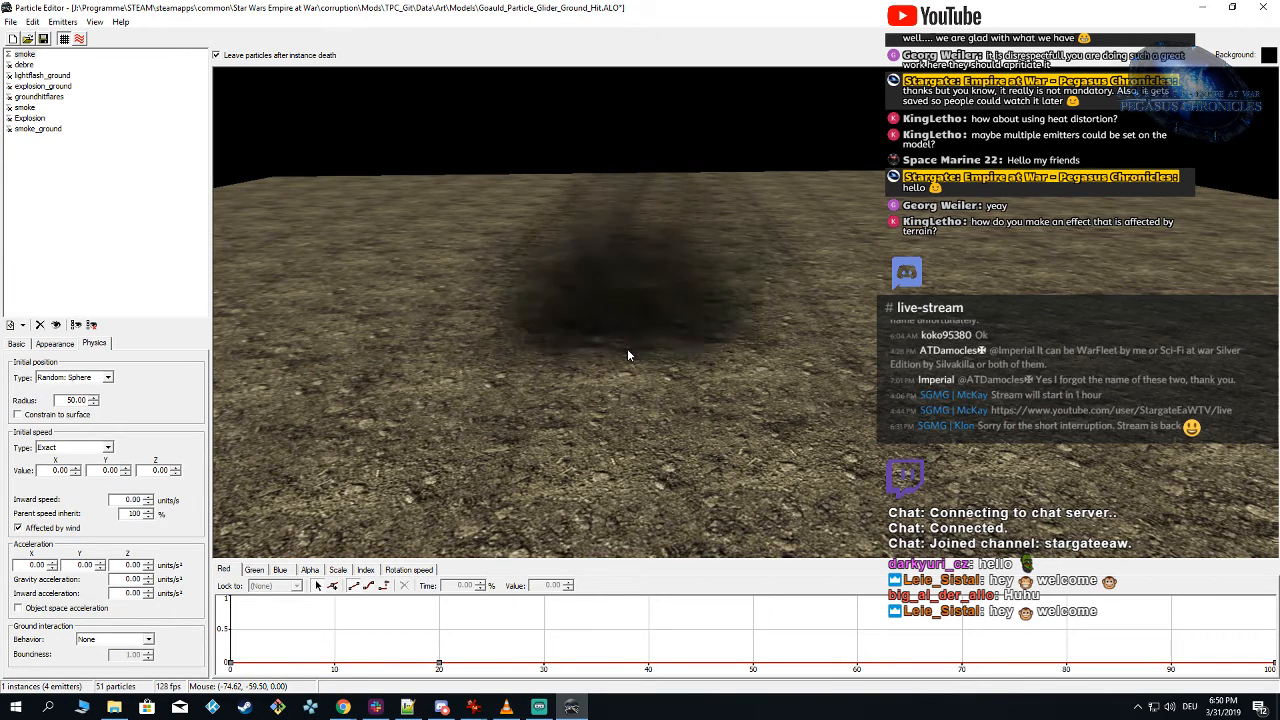
pyautogui.click(628, 354)
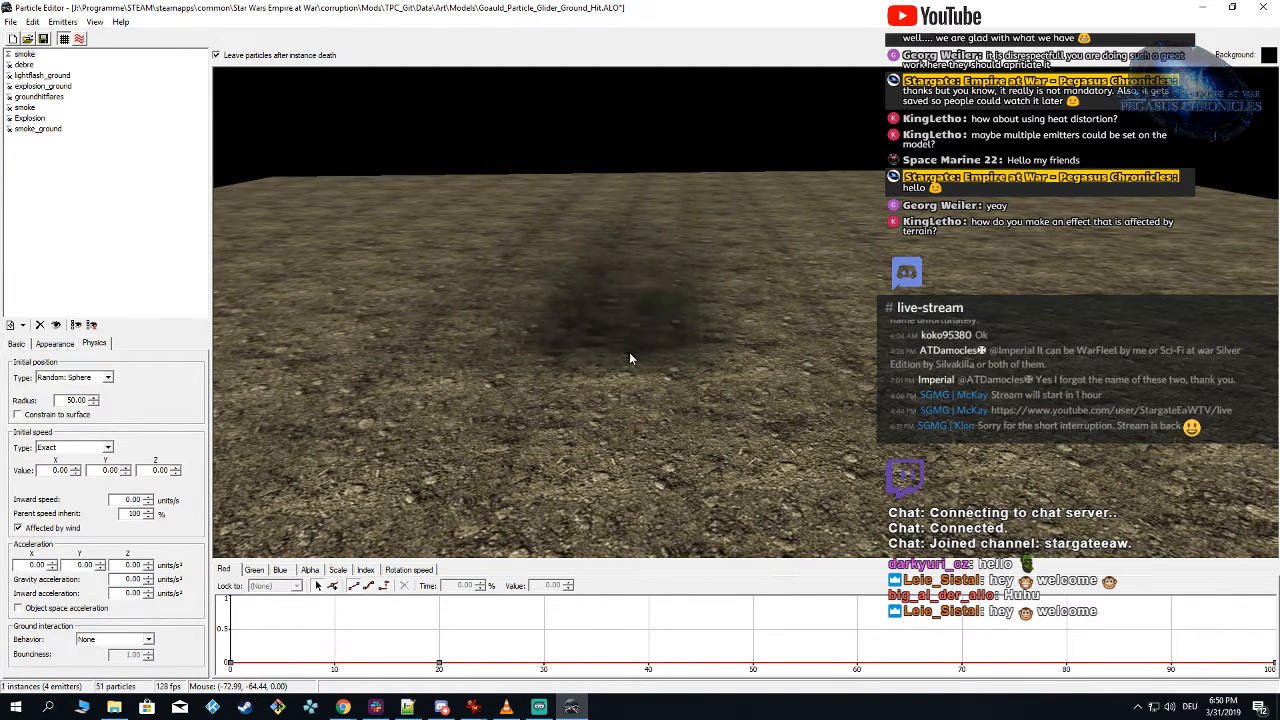
pyautogui.click(629, 352)
pyautogui.click(629, 352)
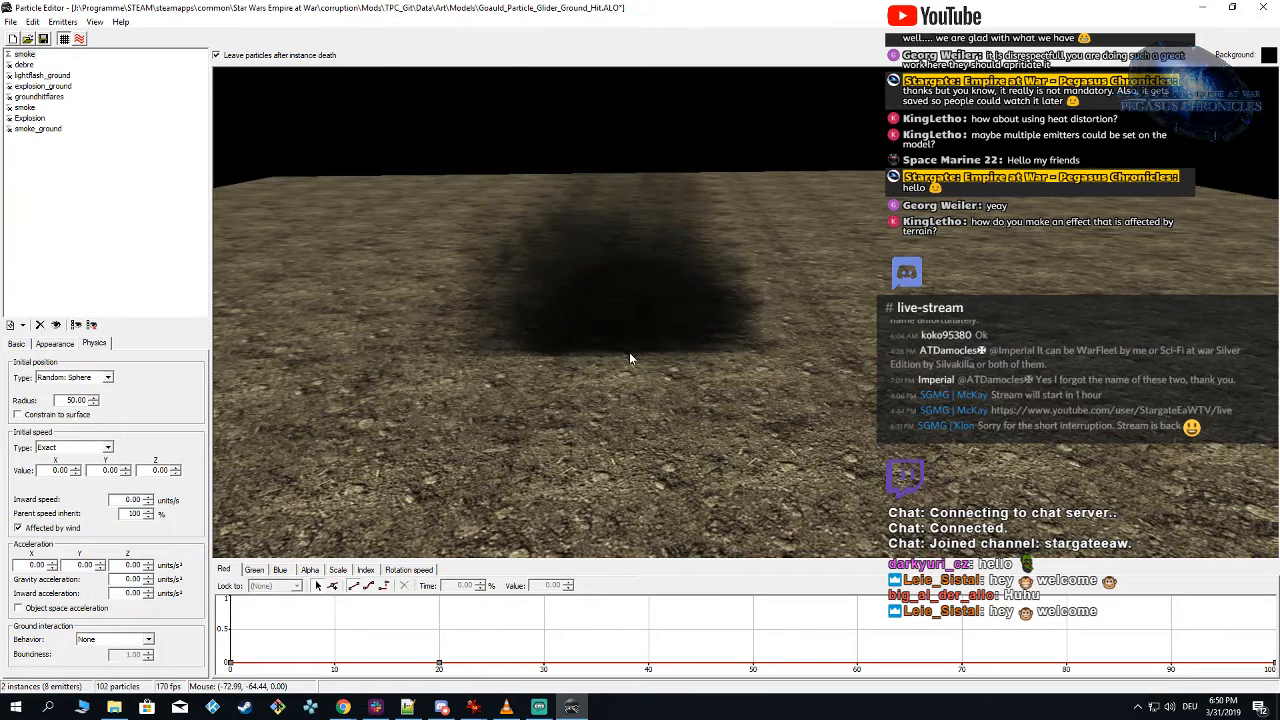
pyautogui.click(629, 352)
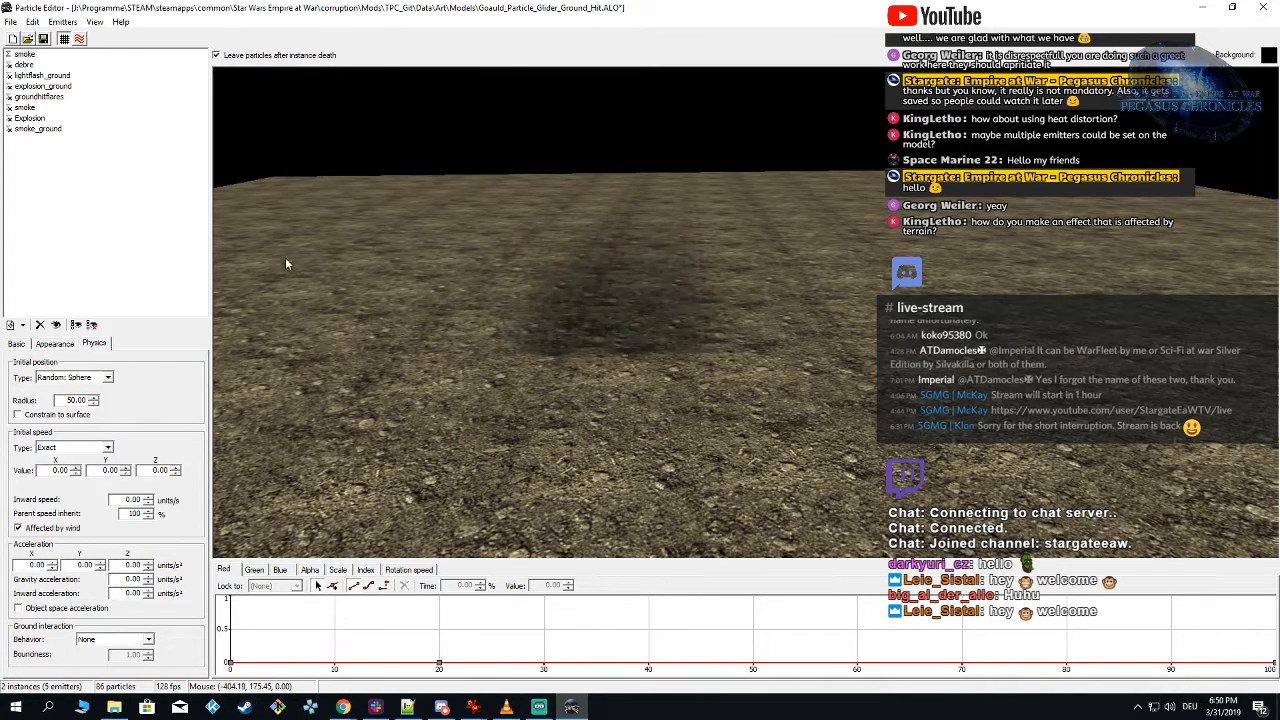
pyautogui.click(594, 348)
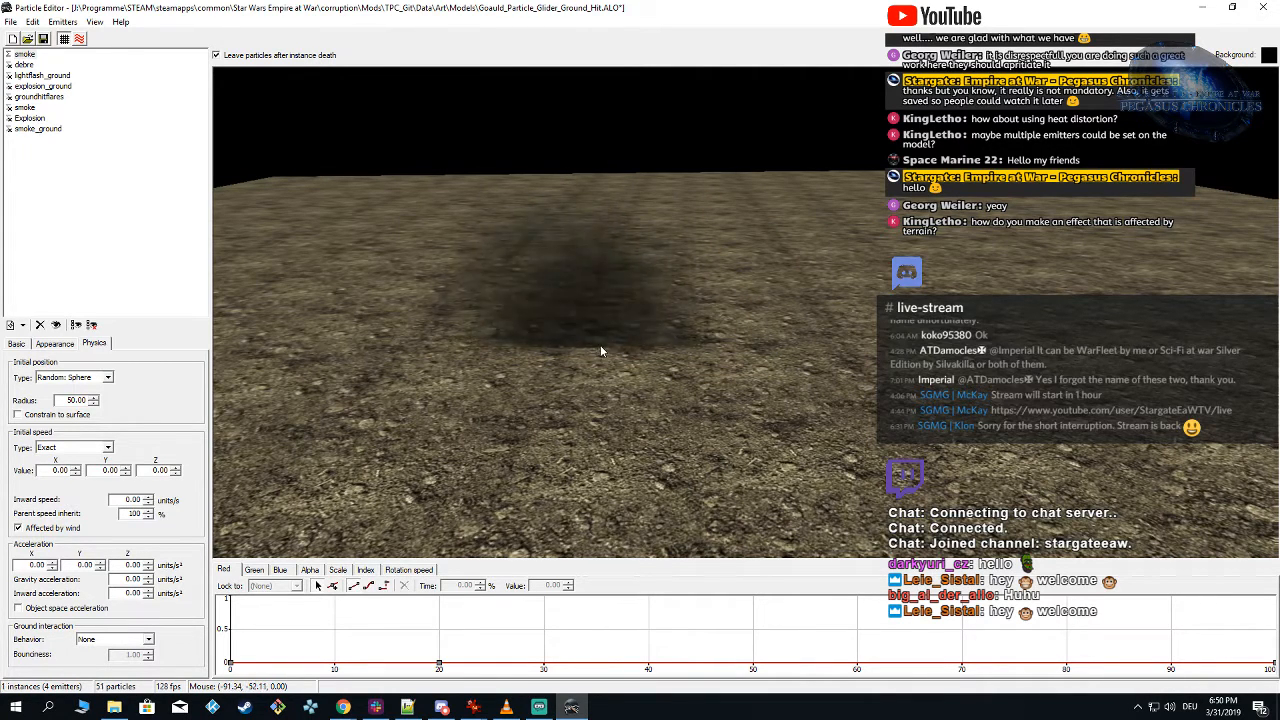
# Step: Show only the smoke_ground emitter, review its basic and appearance settings, and preview it
pyautogui.click(33, 130)
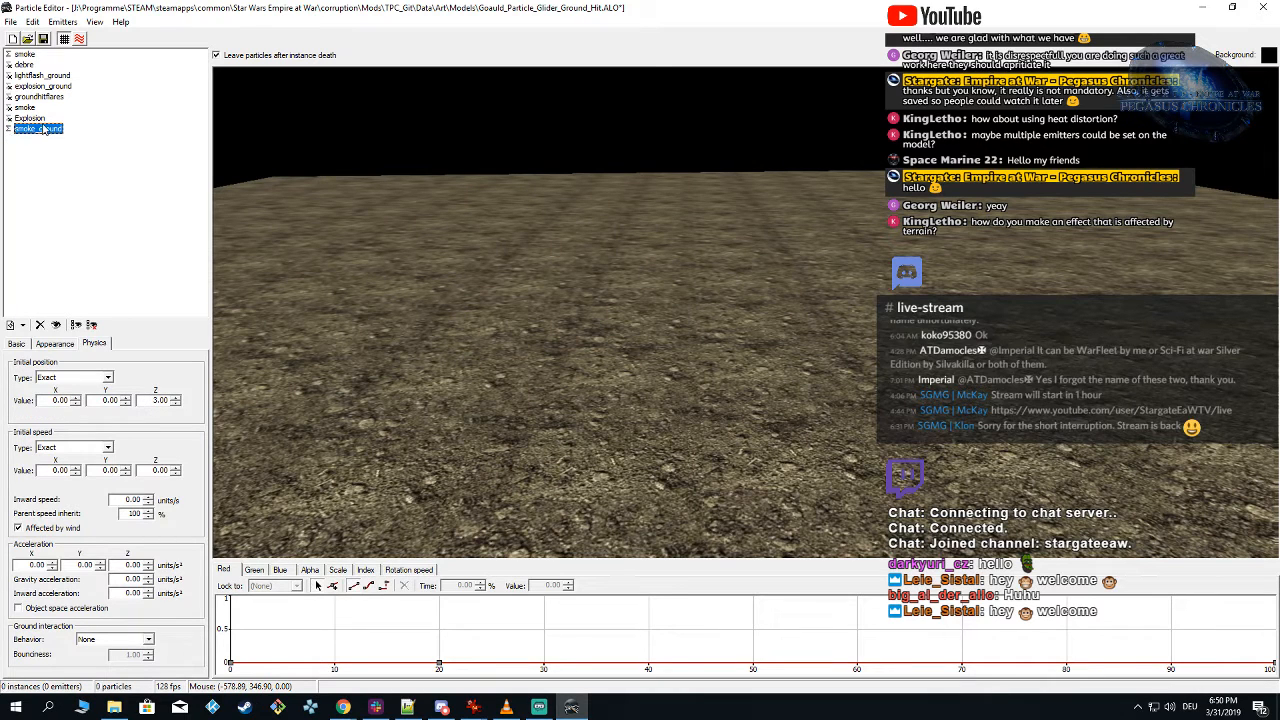
pyautogui.click(28, 343)
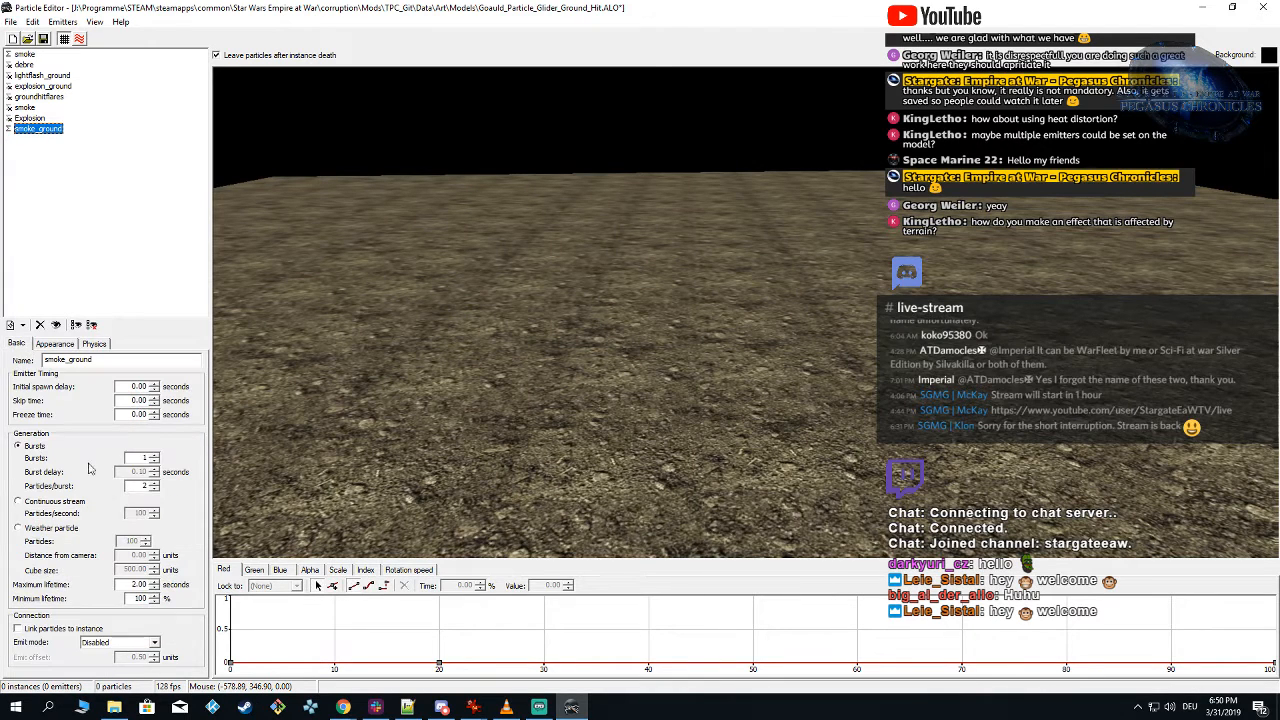
pyautogui.click(57, 344)
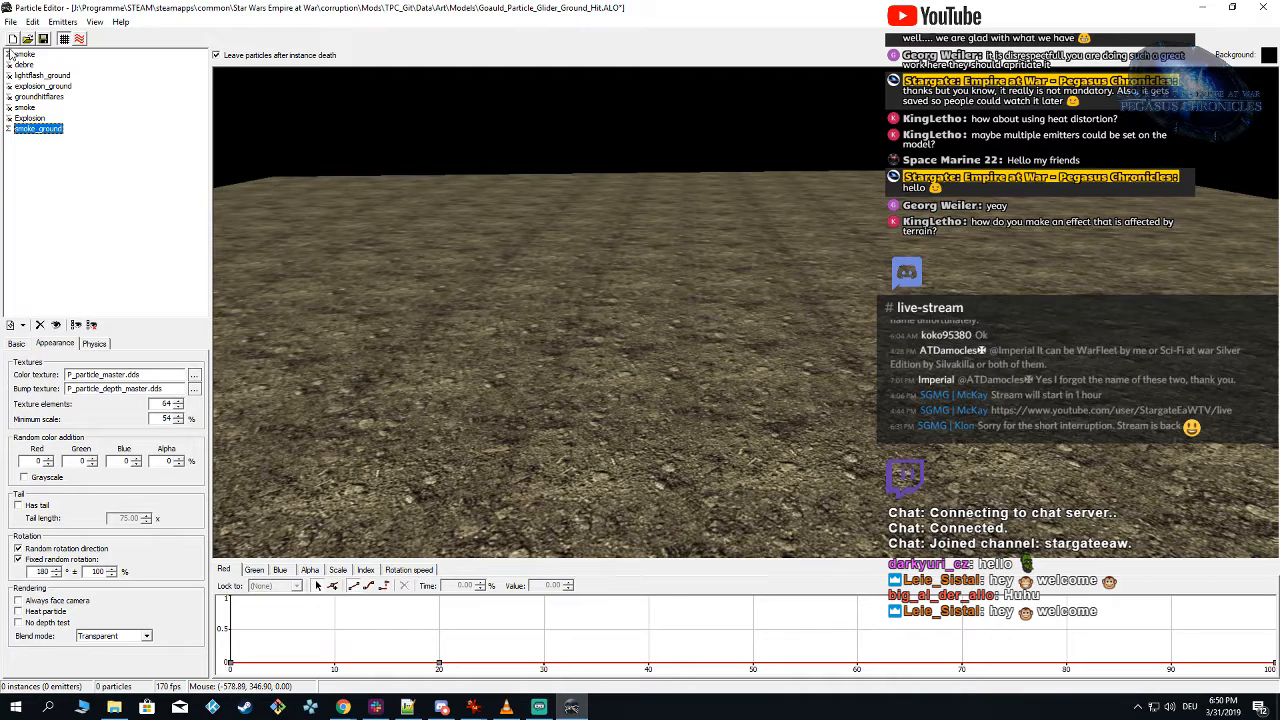
pyautogui.click(668, 368)
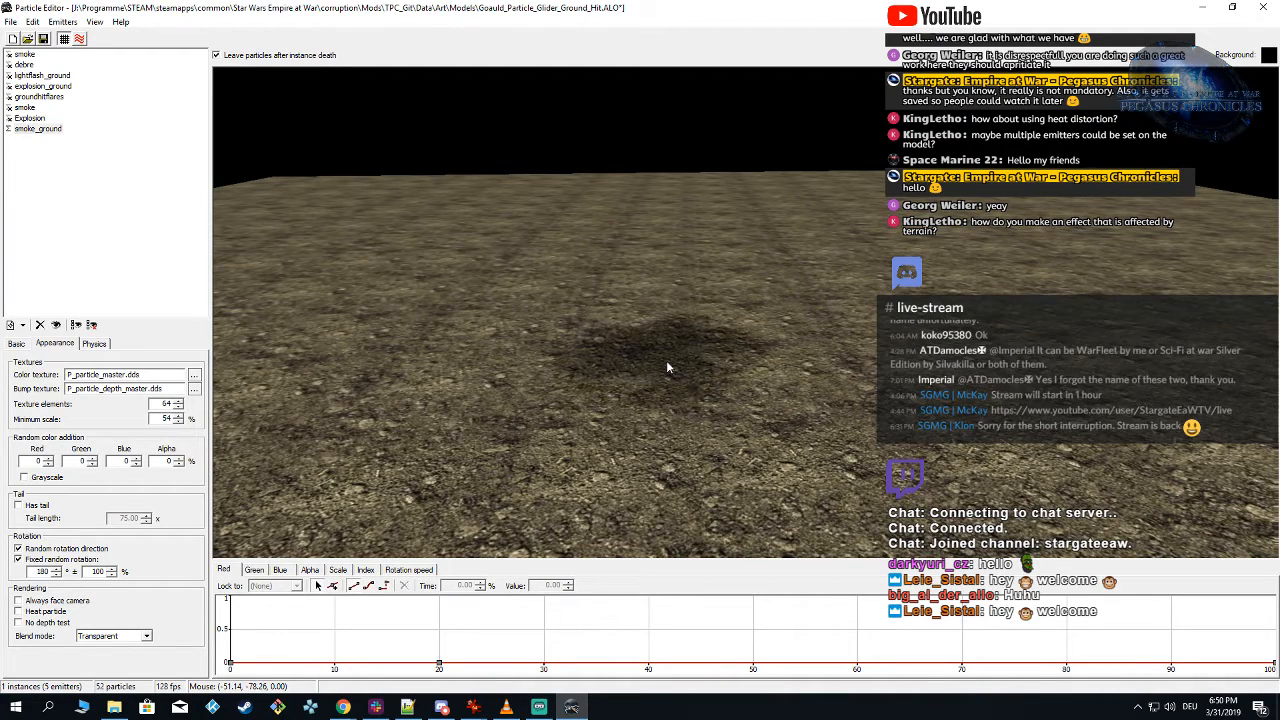
# Step: Spawn smoke_ground instances at different camera angles and check the emitter's initial position settings
pyautogui.click(666, 360)
pyautogui.moveTo(664, 369)
pyautogui.mouseDown(button='middle')
pyautogui.moveTo(666, 350)
pyautogui.moveTo(657, 404)
pyautogui.moveTo(664, 306)
pyautogui.moveTo(655, 351)
pyautogui.mouseUp(button='middle')
pyautogui.click(657, 400)
pyautogui.click(656, 398)
pyautogui.click(656, 398)
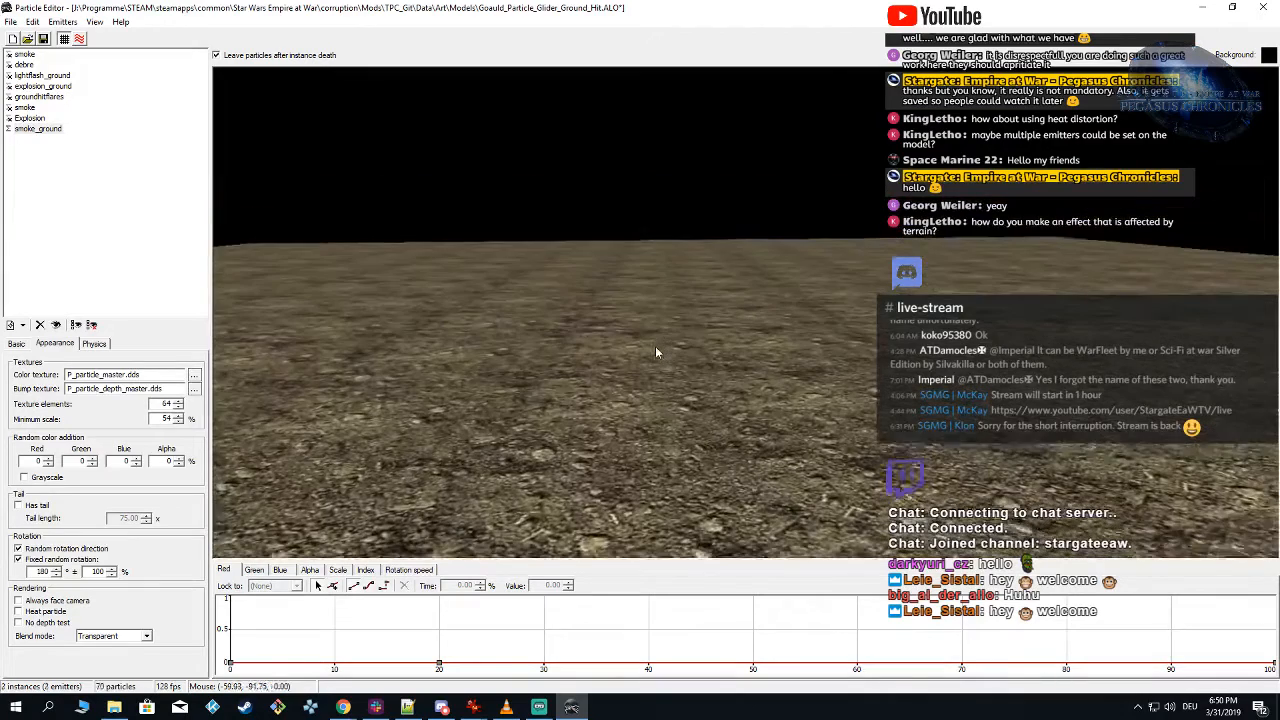
pyautogui.click(101, 343)
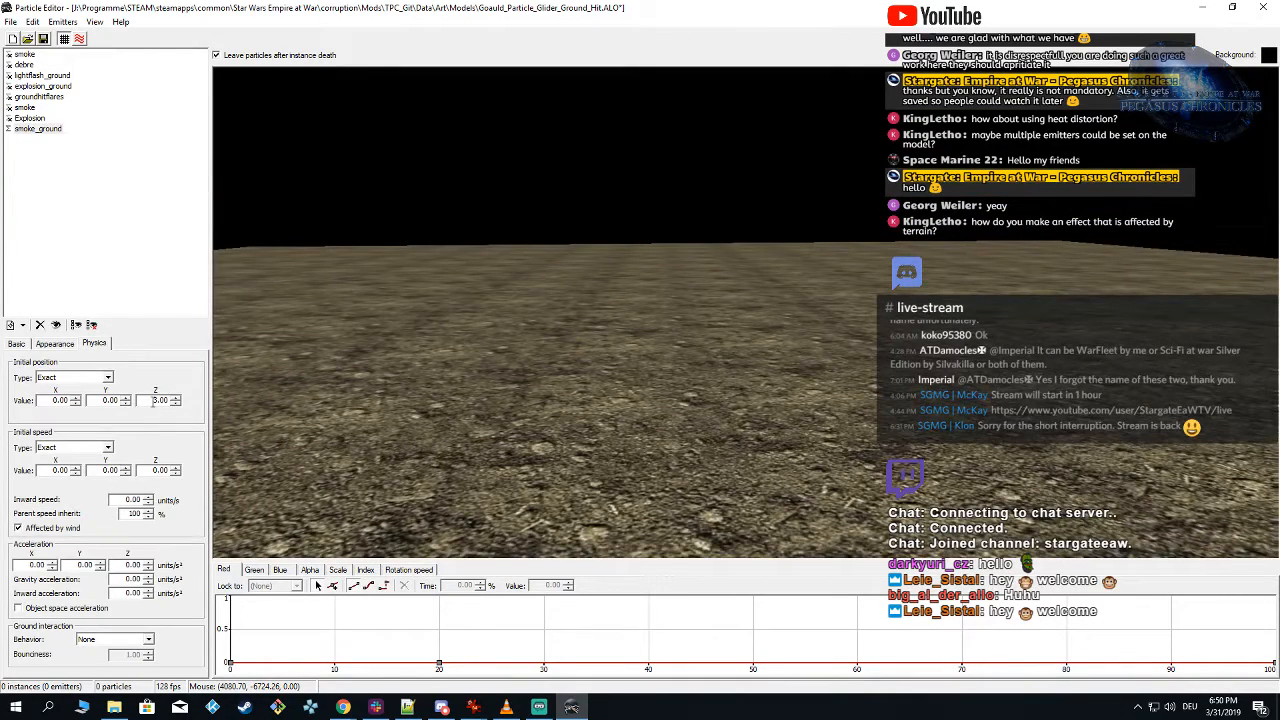
pyautogui.moveTo(154, 400); pyautogui.dragTo(174, 400)
pyautogui.moveTo(508, 322); pyautogui.dragTo(510, 341, button='right')
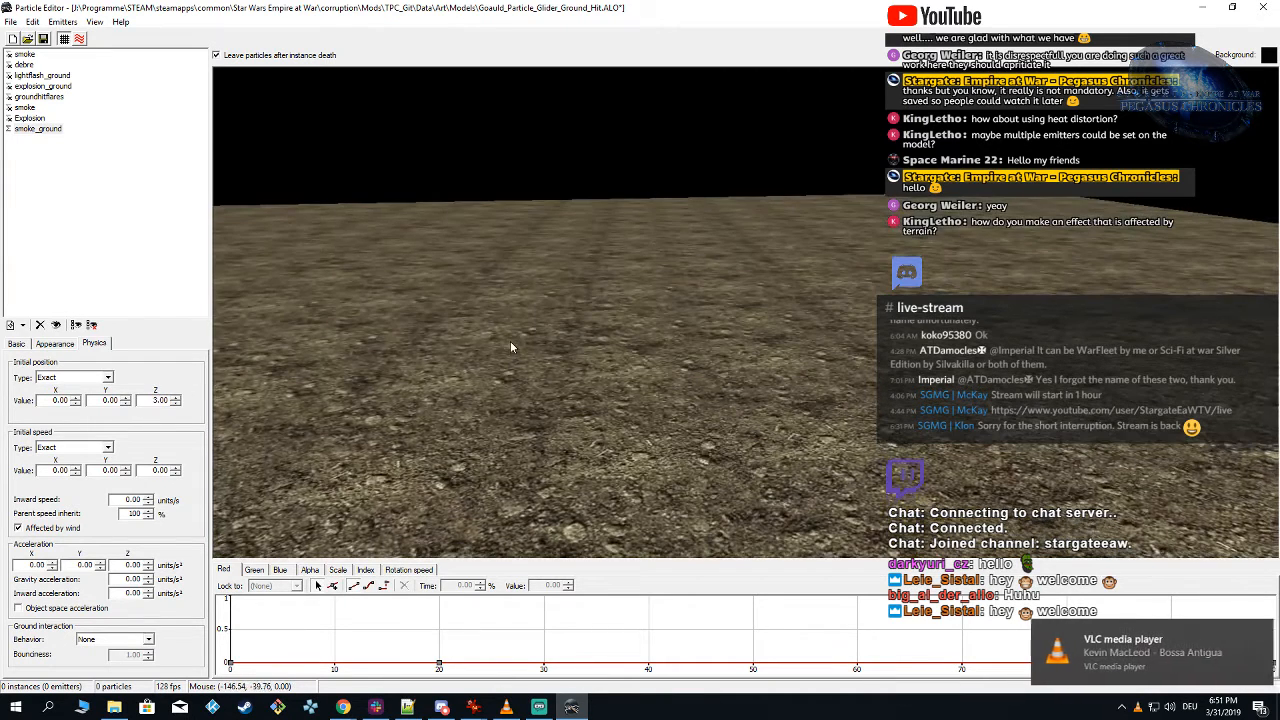
# Step: Show the first smoke emitter together with smoke_ground and preview both on the ground
pyautogui.click(9, 54)
pyautogui.moveTo(460, 274)
pyautogui.mouseDown(button='right')
pyautogui.moveTo(473, 294)
pyautogui.moveTo(460, 288)
pyautogui.mouseUp(button='right')
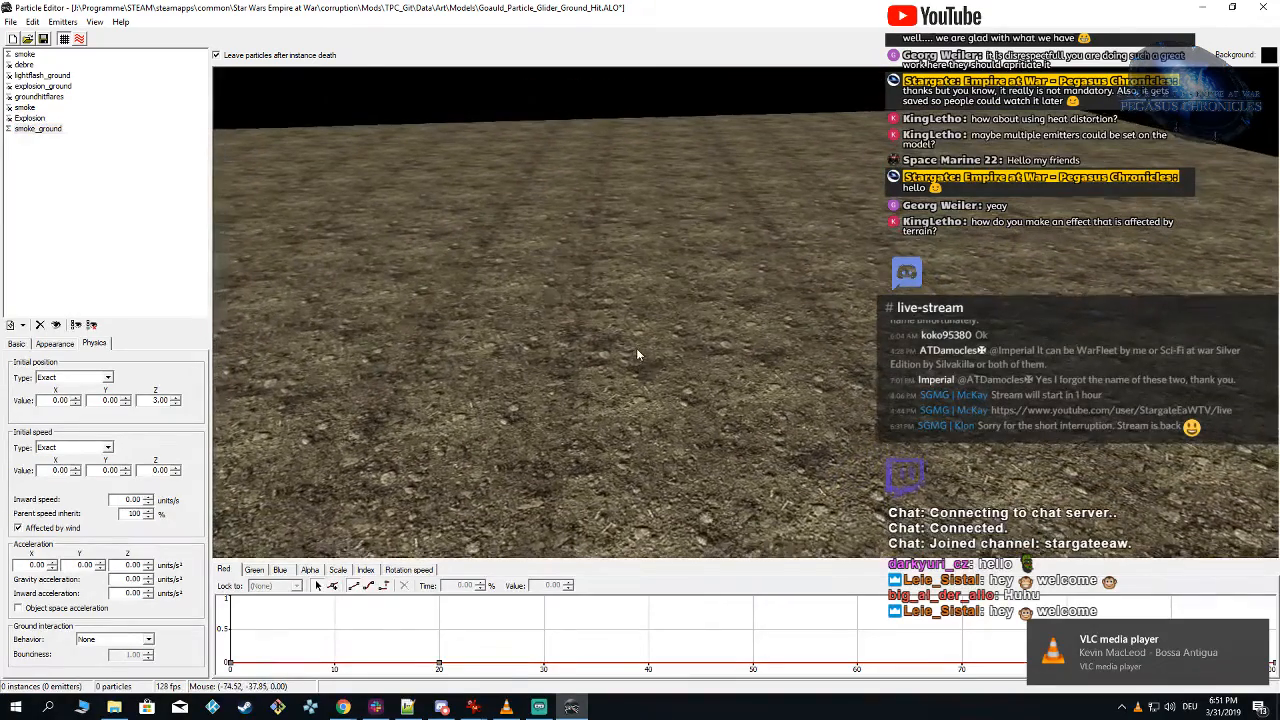
pyautogui.click(636, 349)
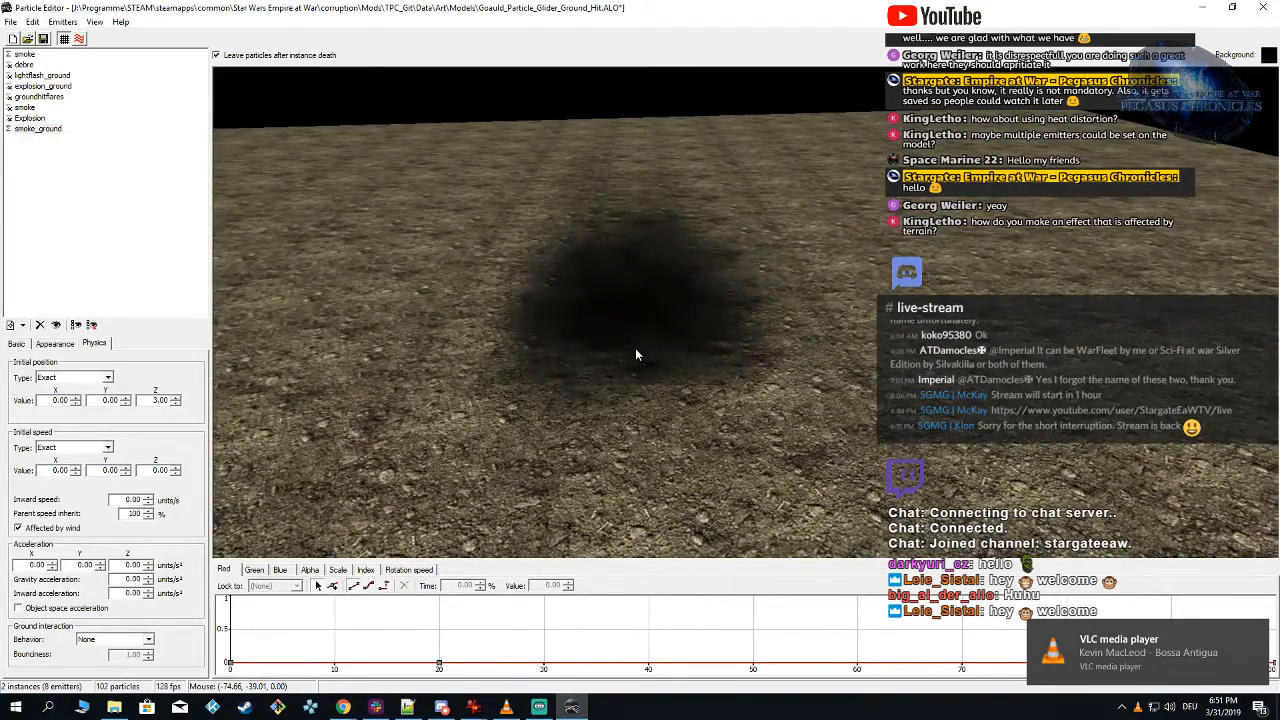
pyautogui.click(636, 349)
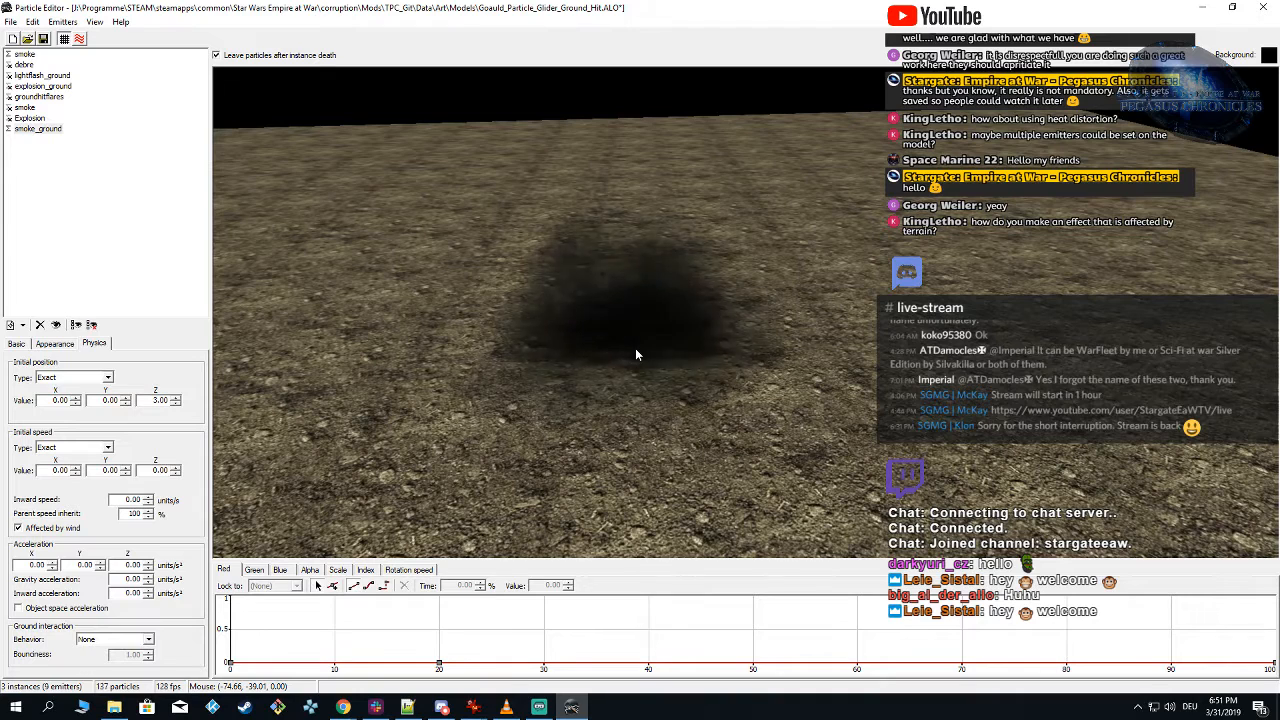
# Step: Show all emitters again and spawn repeated instances to examine the complete explosion effect
pyautogui.click(30, 118)
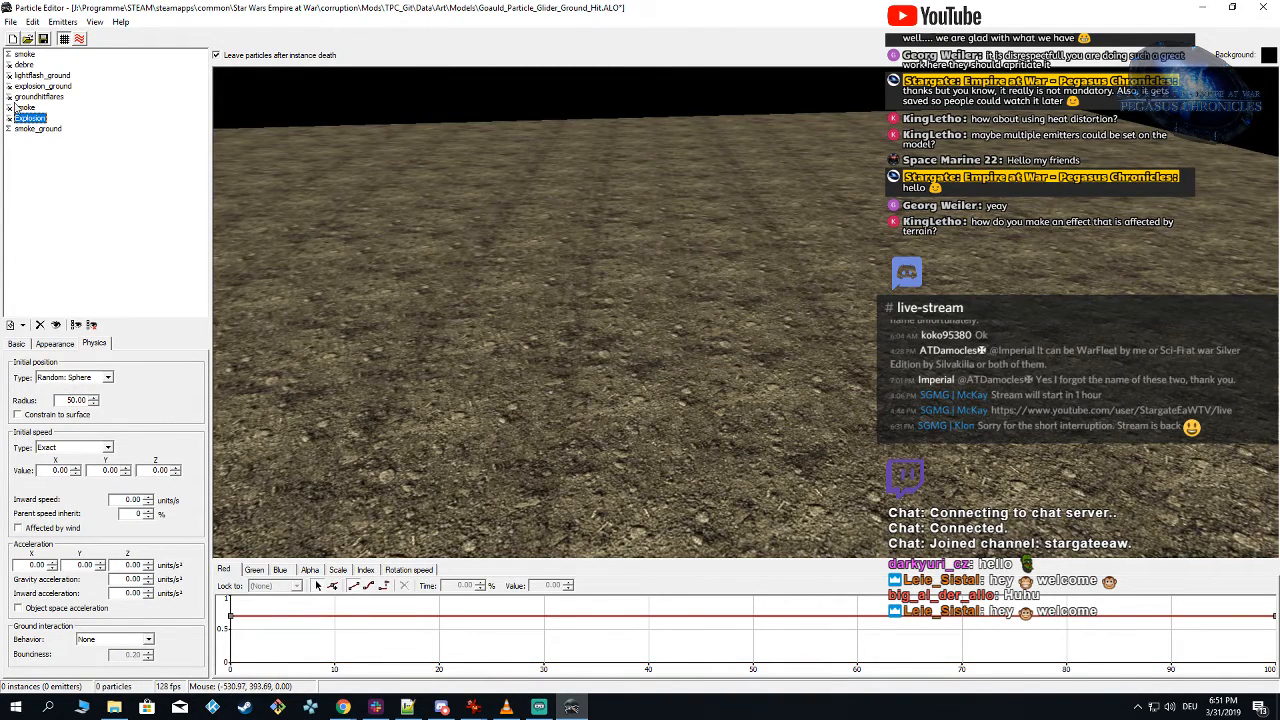
pyautogui.click(608, 298)
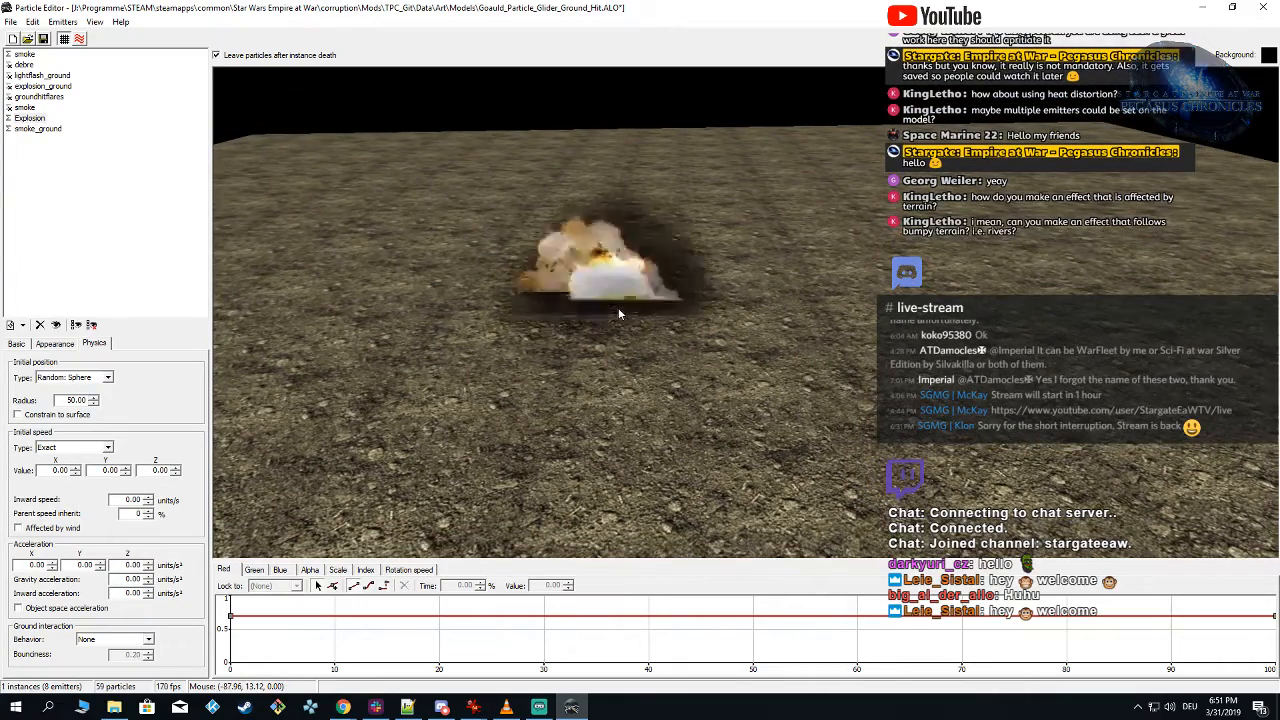
pyautogui.press('shift')
pyautogui.press('shift')
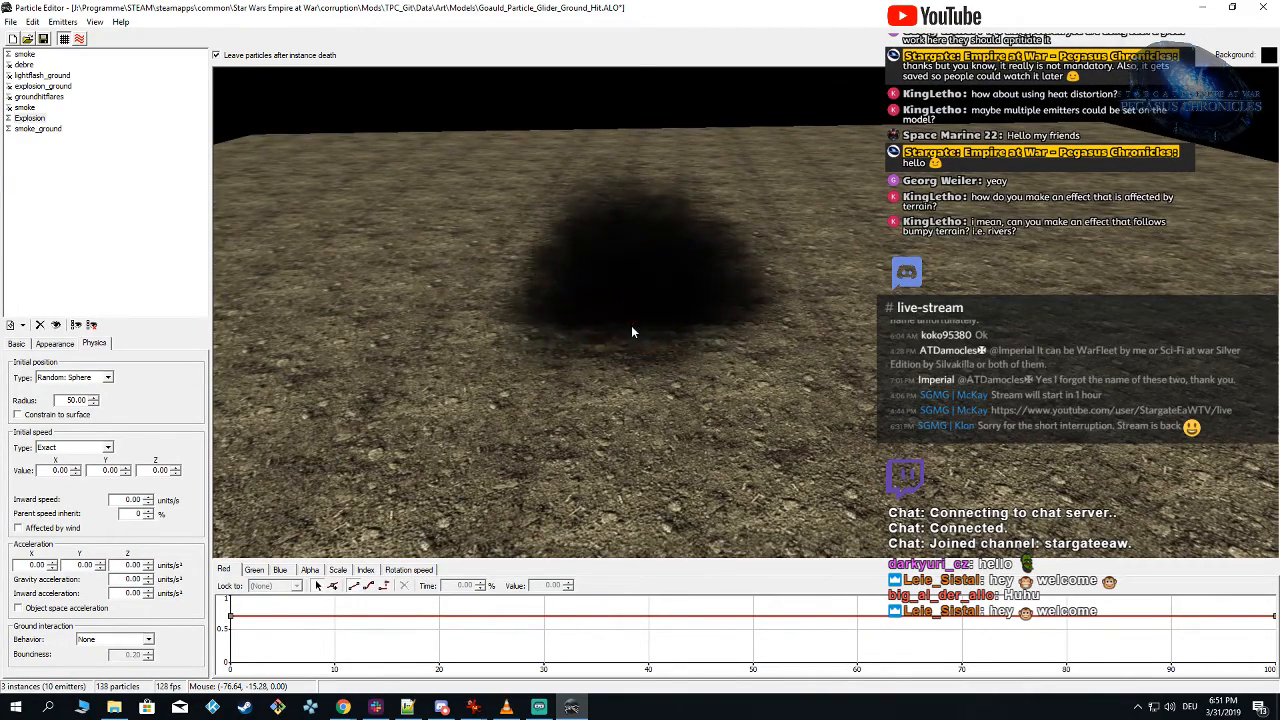
pyautogui.press('shift')
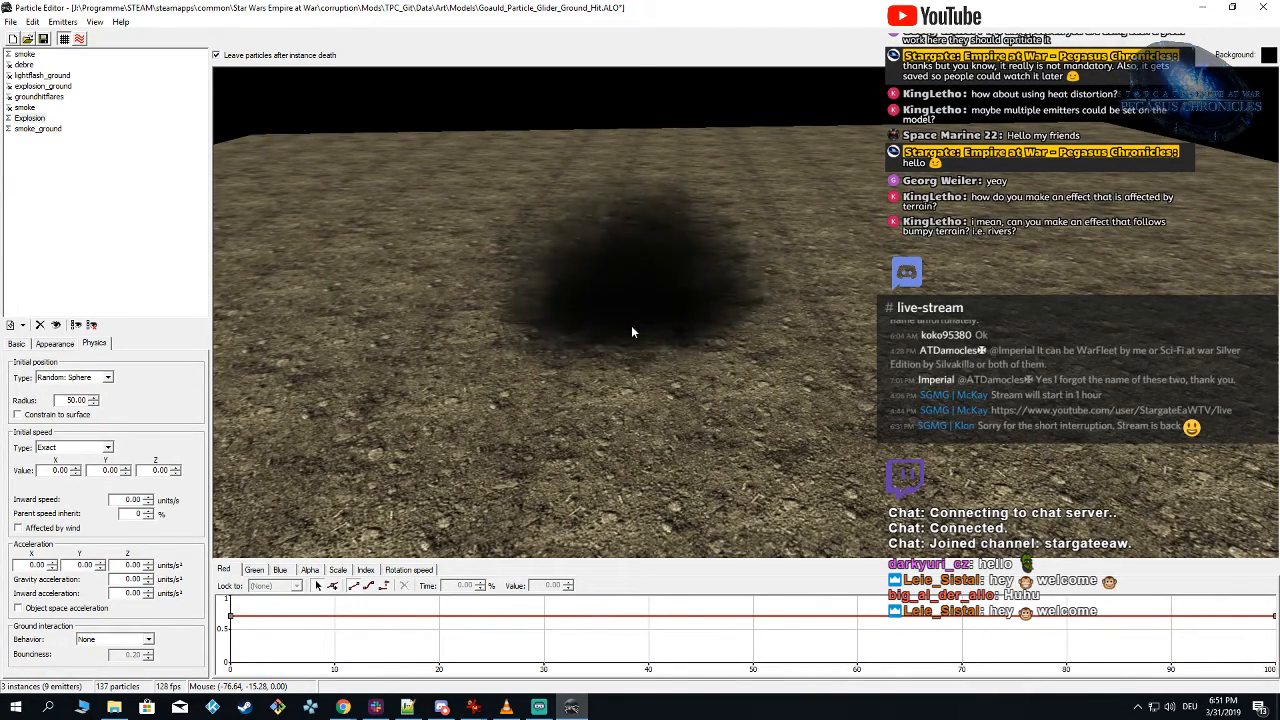
pyautogui.press('shift')
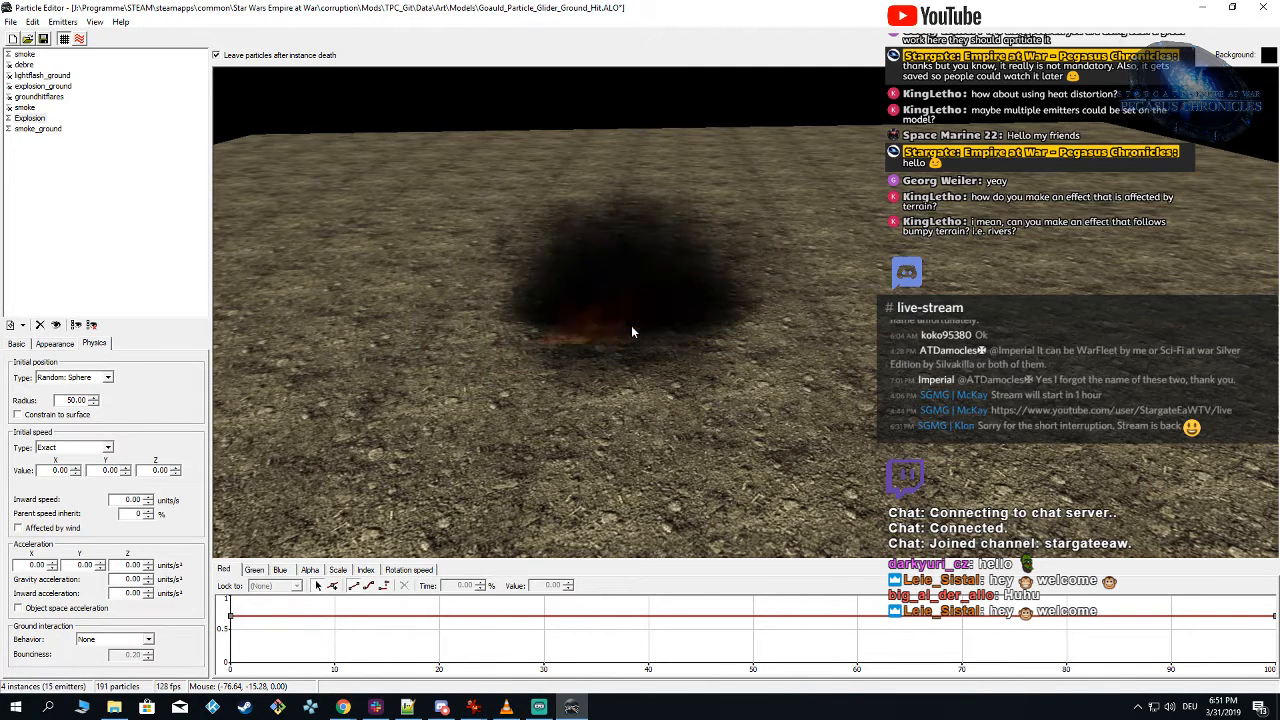
pyautogui.press('shift')
pyautogui.press('shift')
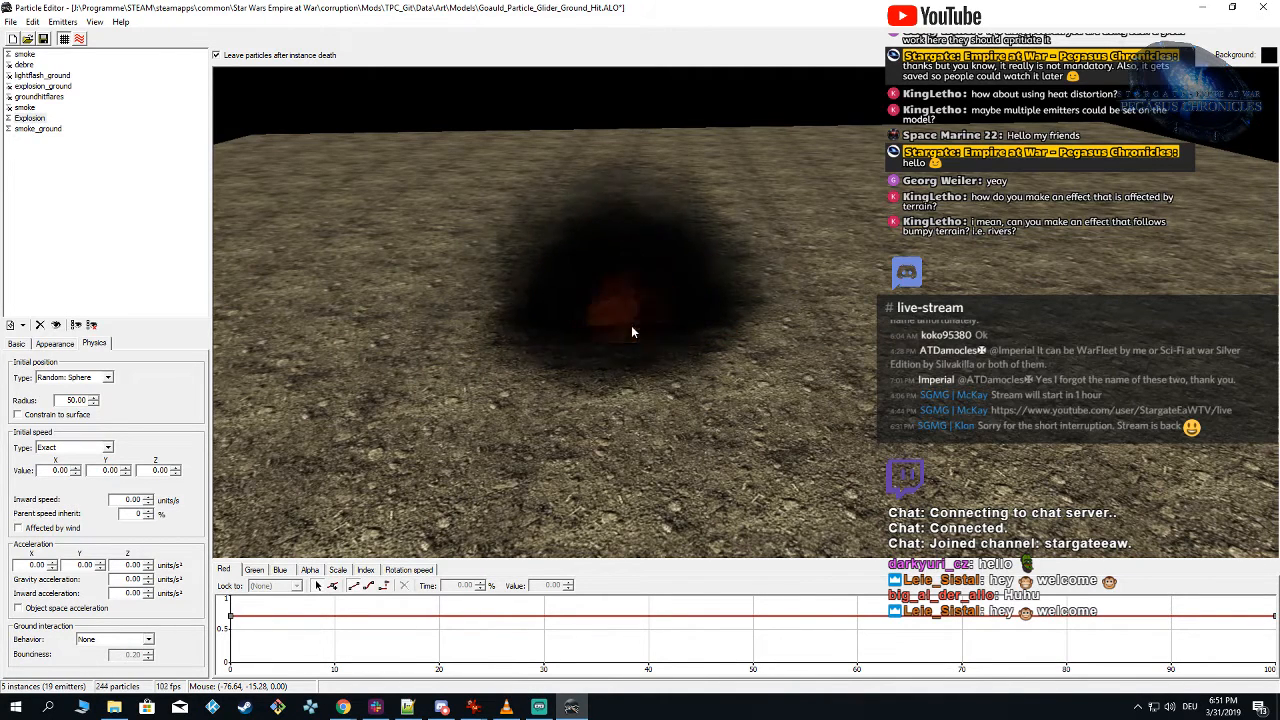
# Step: Duplicate the Explosion emitter and name the copy Explosion_ground
pyautogui.click(28, 118)
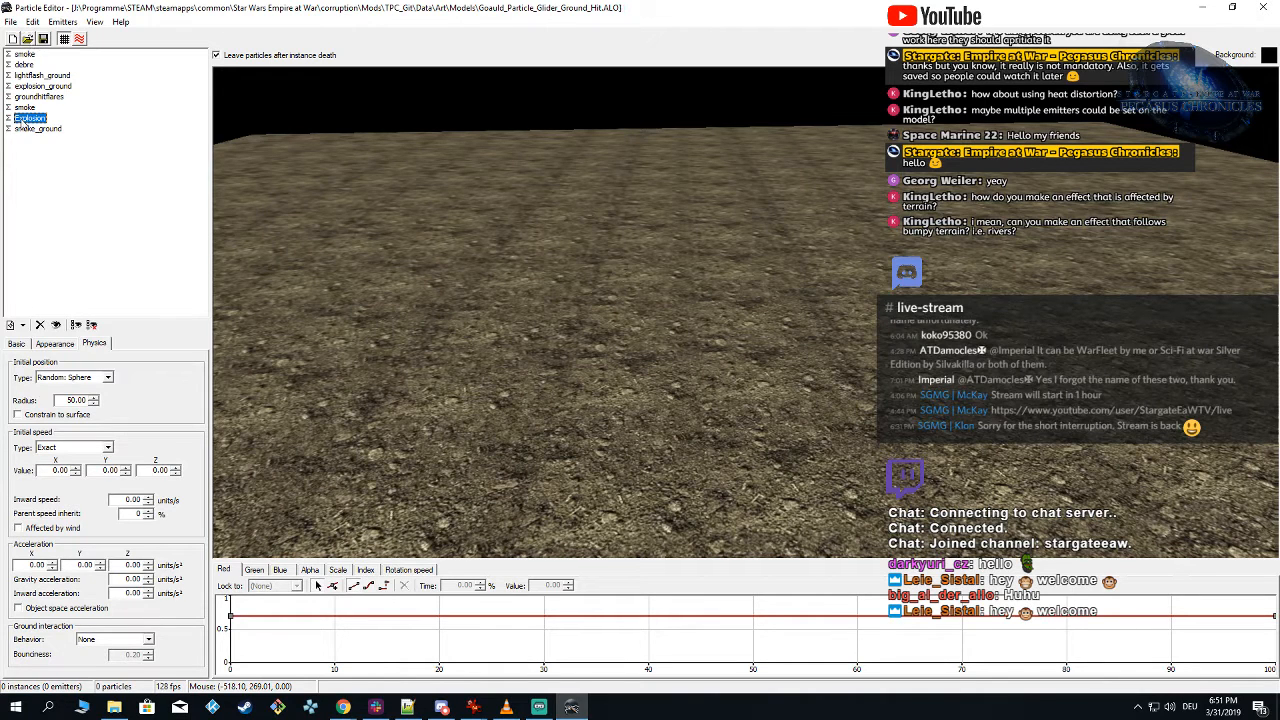
pyautogui.rightClick(30, 121)
pyautogui.click(60, 186)
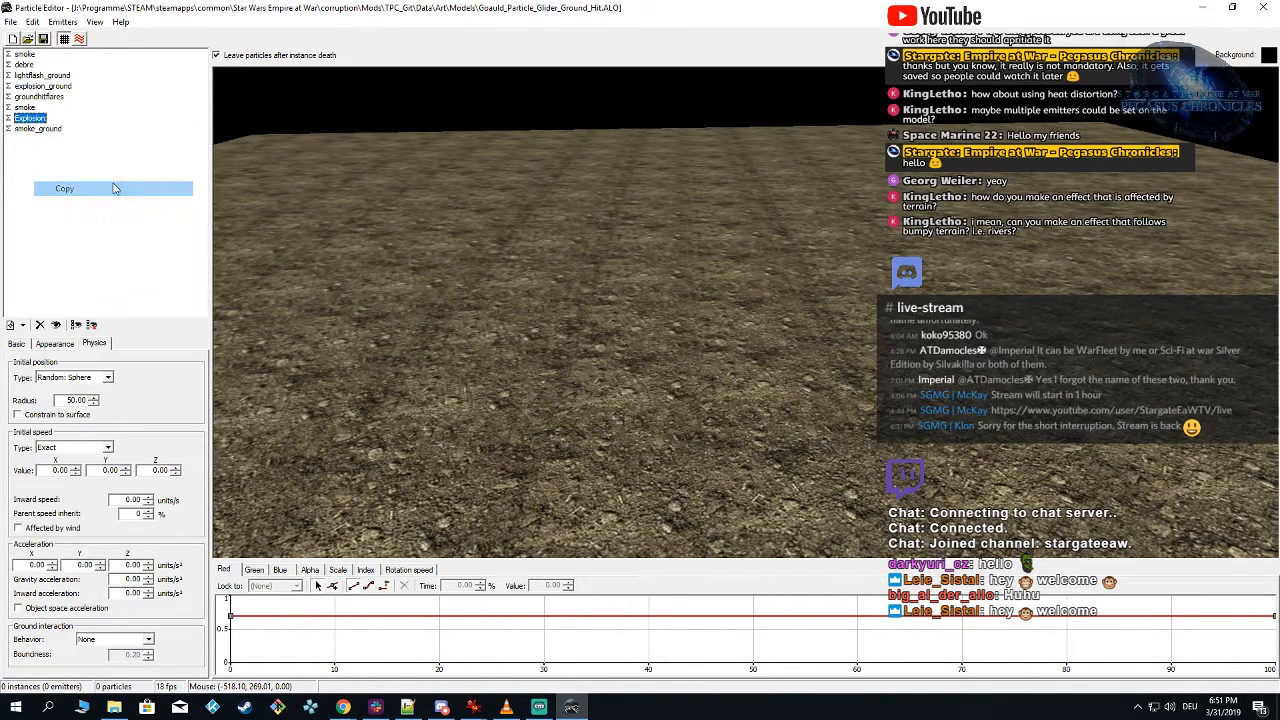
pyautogui.rightClick(37, 161)
pyautogui.click(84, 241)
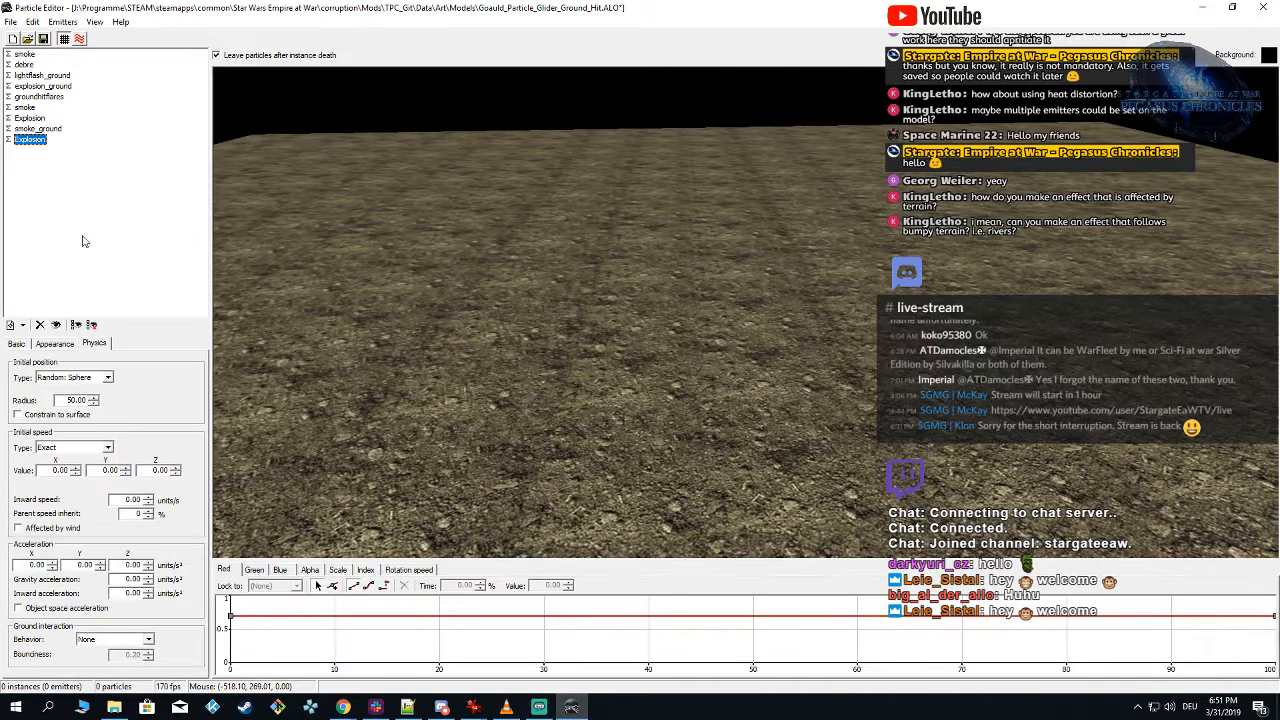
pyautogui.click(17, 344)
pyautogui.click(89, 360)
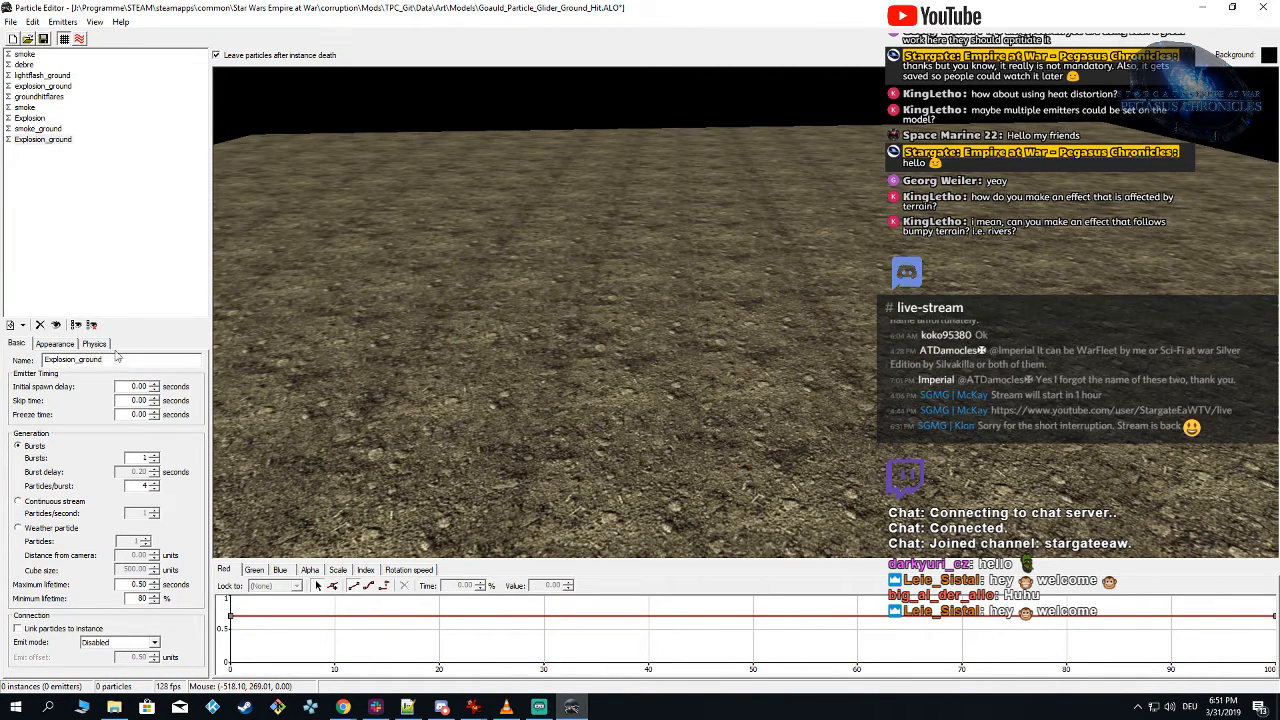
# Step: Turn off Always face camera for Explosion_ground and change its initial position type to Exact
pyautogui.click(66, 343)
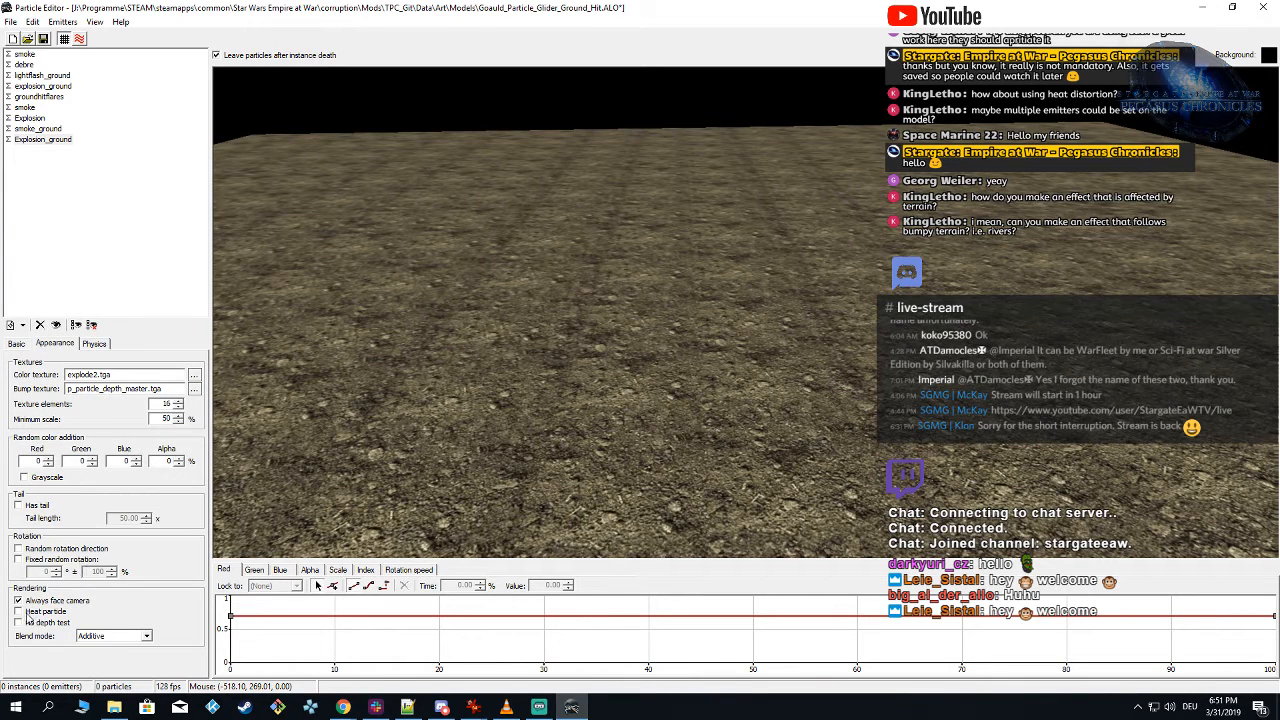
pyautogui.click(96, 344)
pyautogui.click(107, 378)
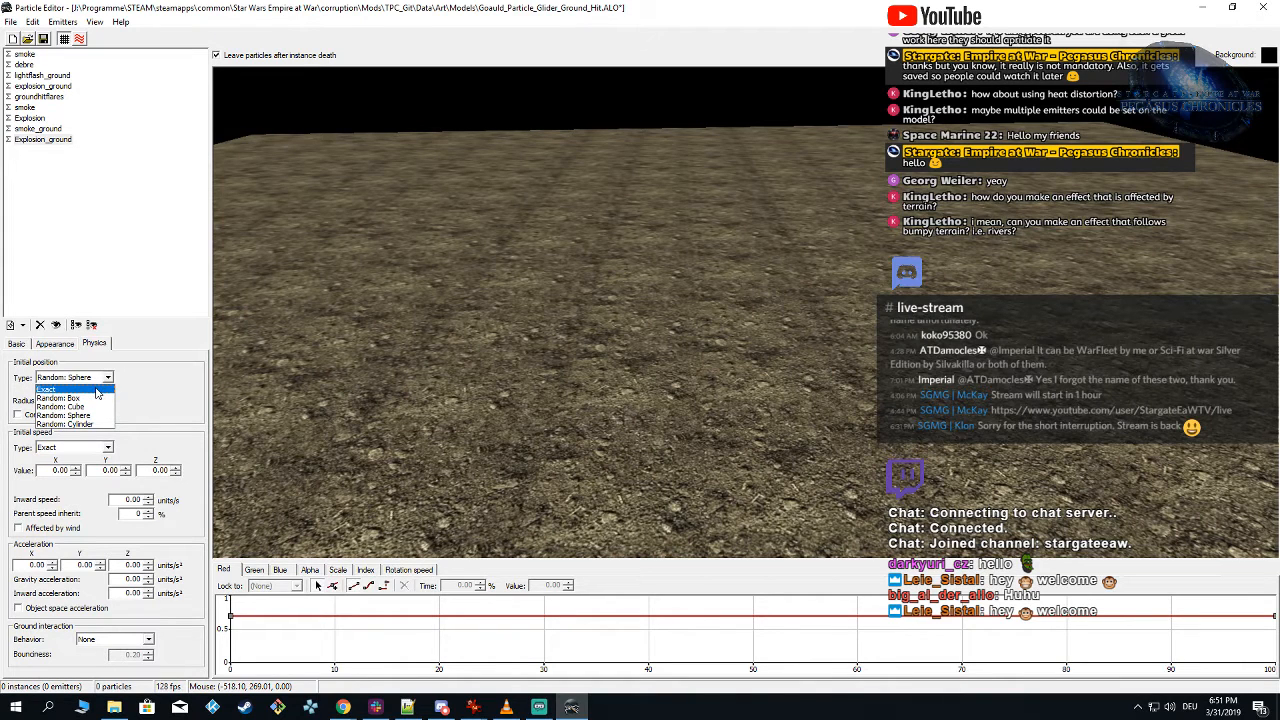
pyautogui.click(97, 390)
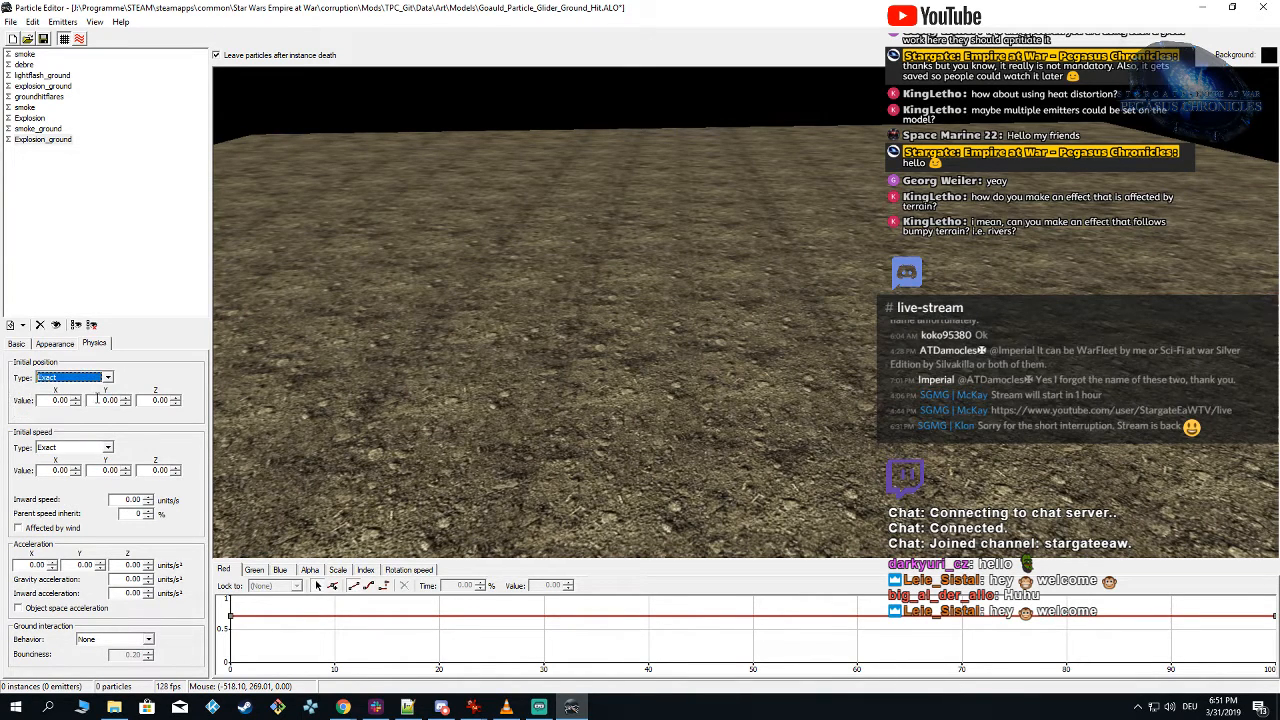
# Step: Set Explosion_ground to 2 particles per burst and its initial Z position to 3.00
pyautogui.click(16, 343)
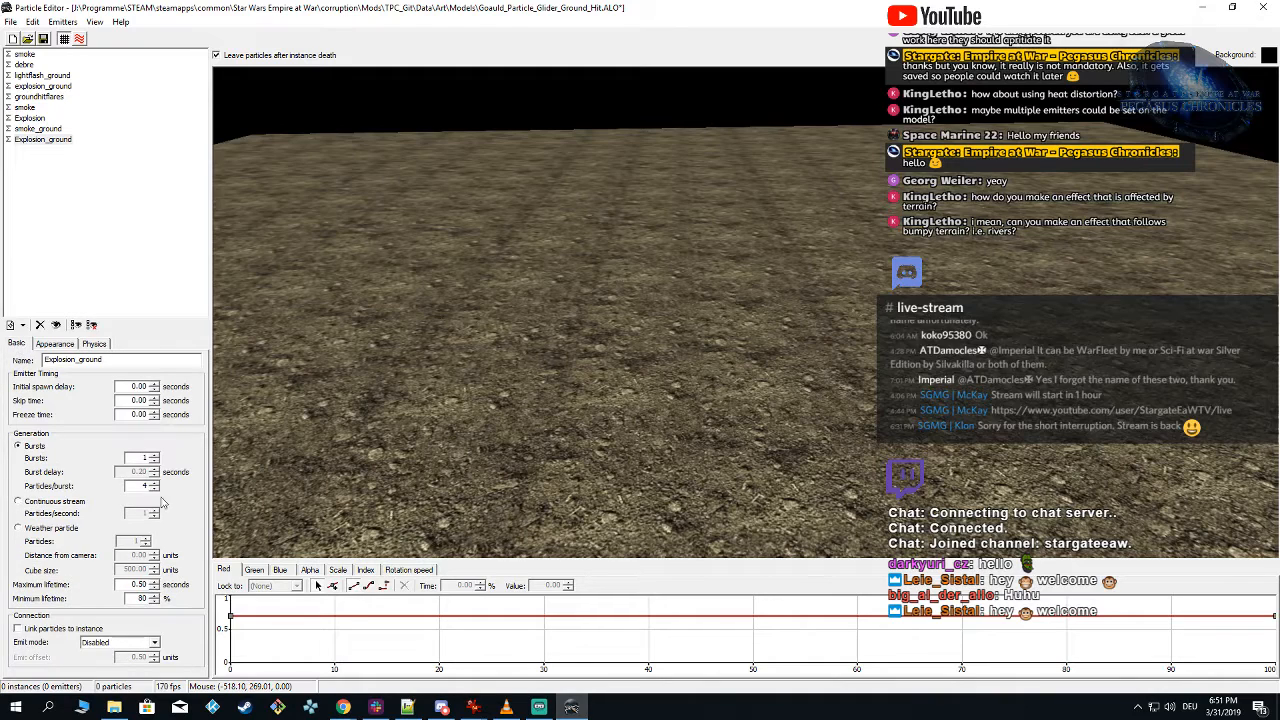
pyautogui.write('2')
pyautogui.click(94, 344)
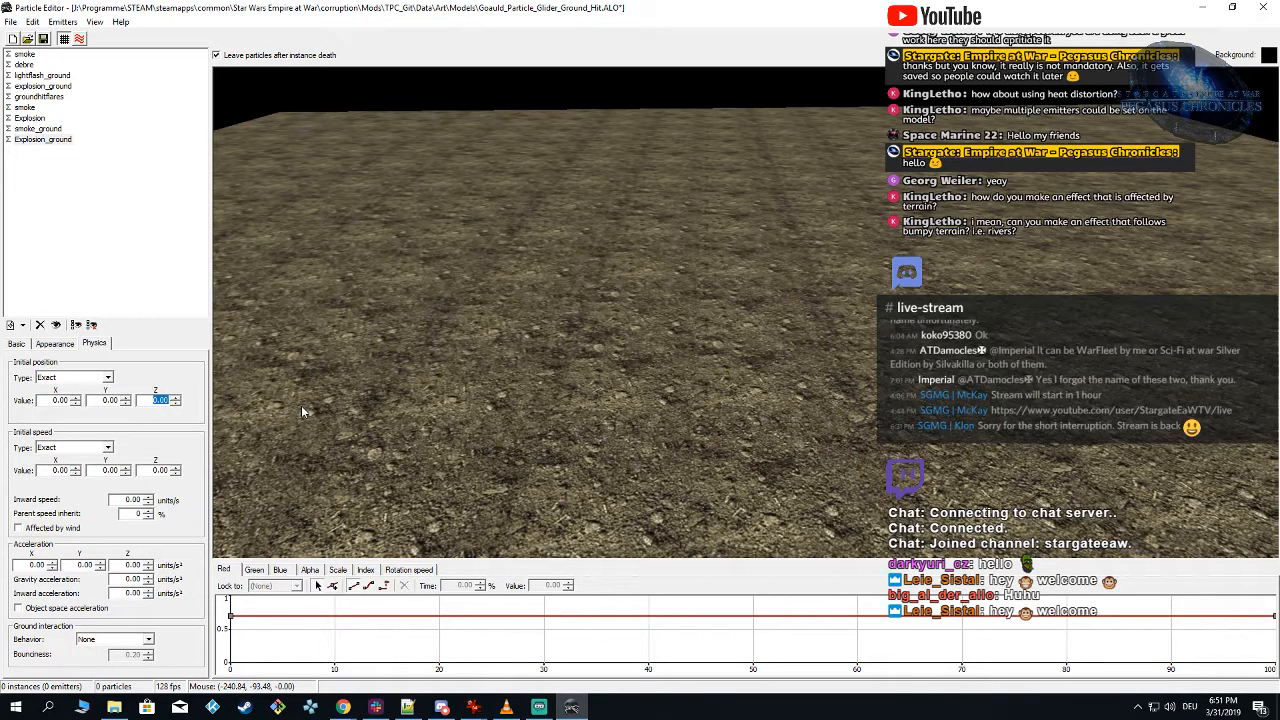
pyautogui.write('2')
pyautogui.click(37, 129)
pyautogui.click(43, 139)
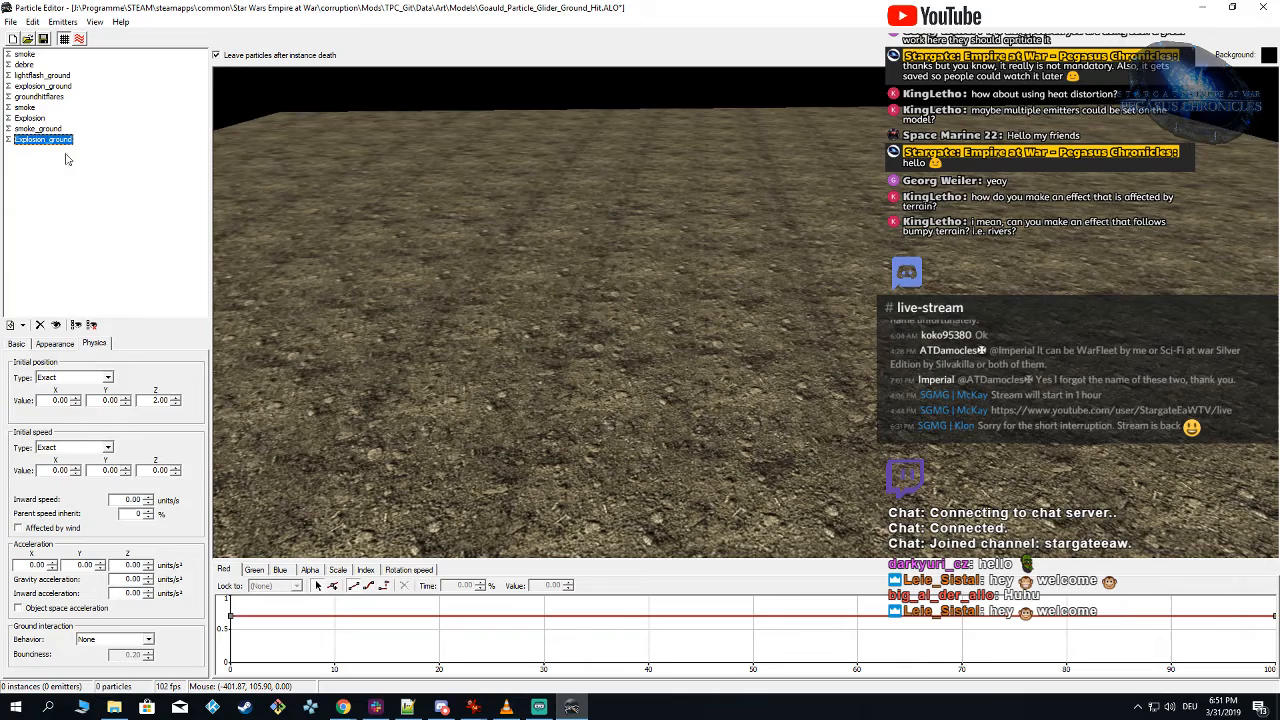
pyautogui.doubleClick(159, 400)
pyautogui.write('3')
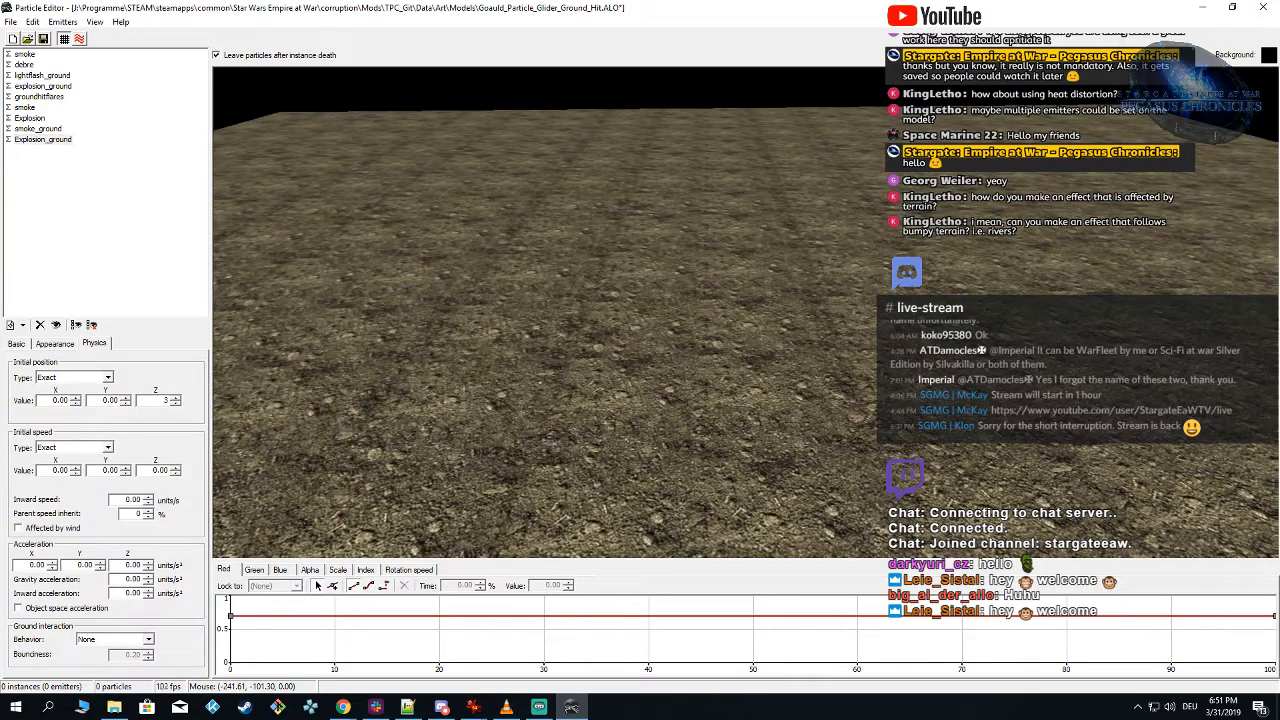
# Step: Spawn the full effect at several spots on the ground to preview the flat explosion
pyautogui.click(631, 345)
pyautogui.click(638, 327)
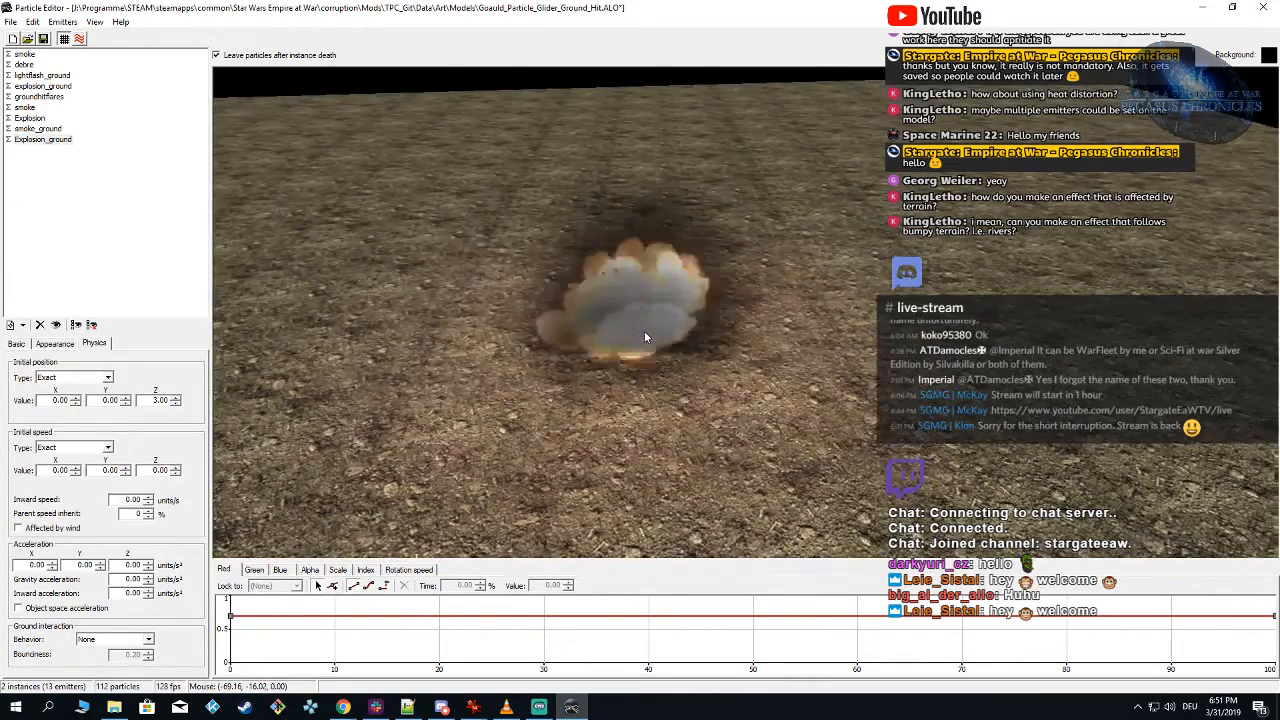
pyautogui.click(637, 322)
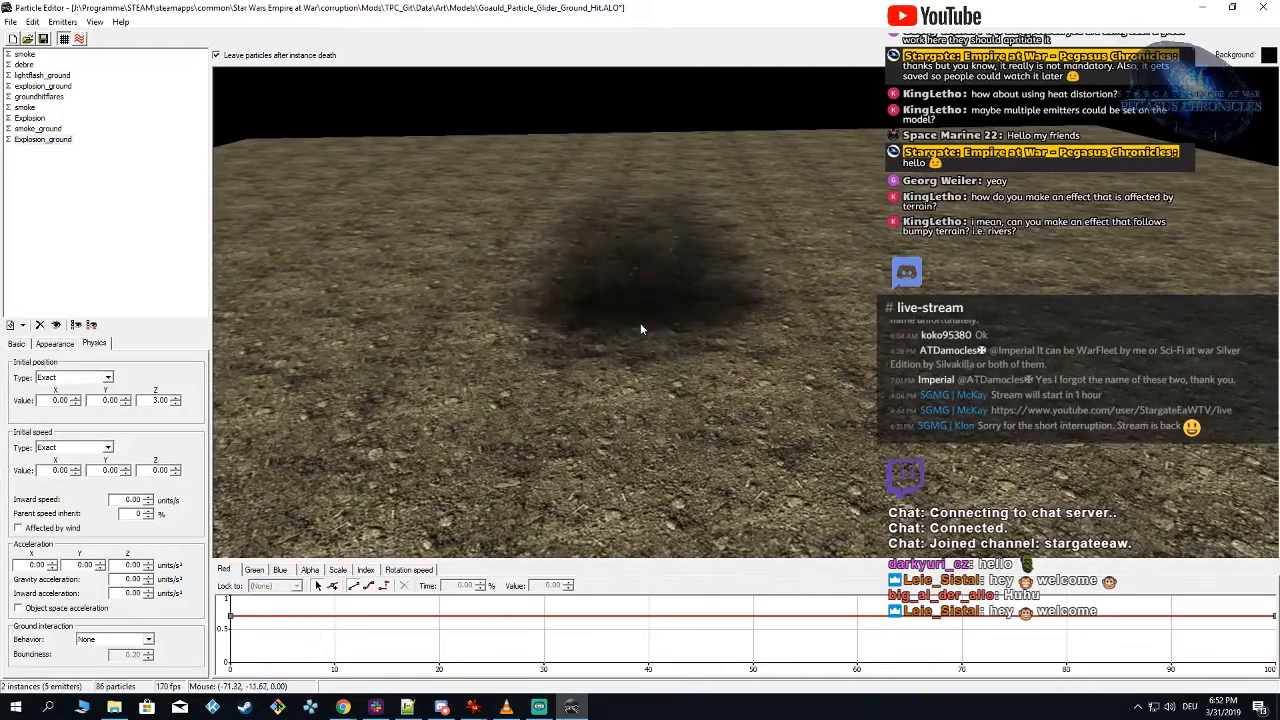
pyautogui.click(806, 322)
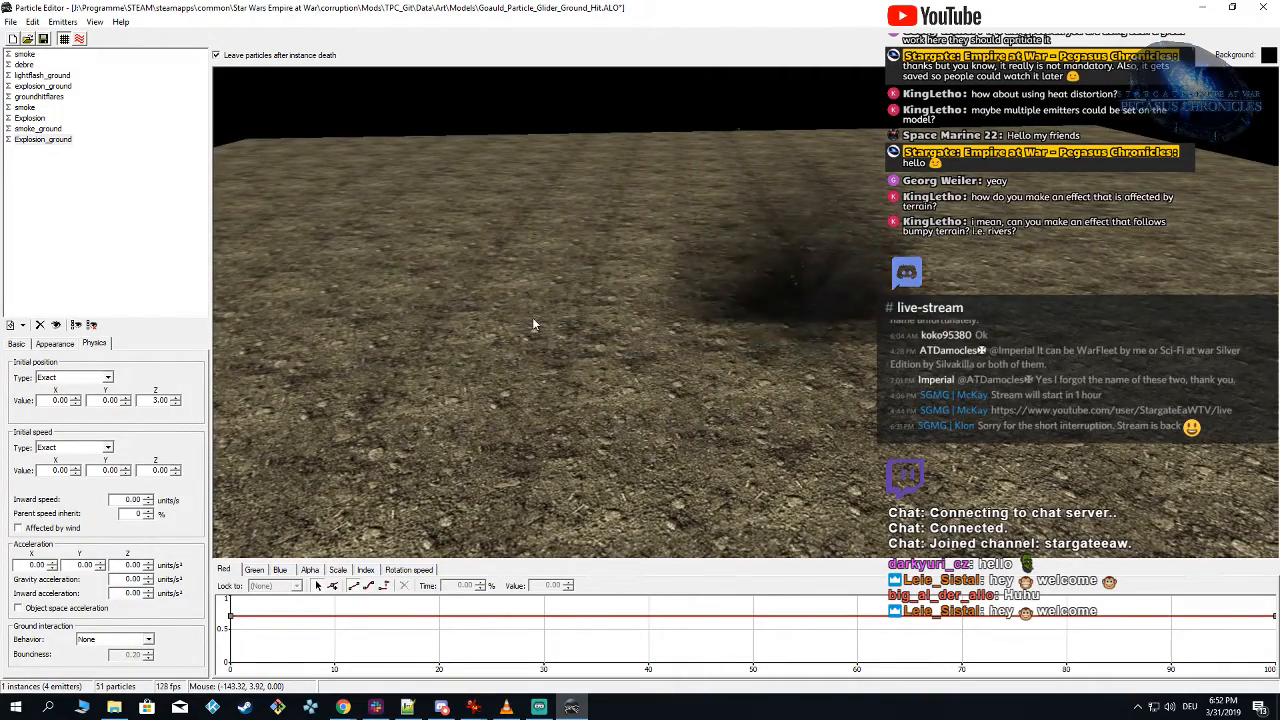
pyautogui.click(532, 322)
pyautogui.click(659, 312)
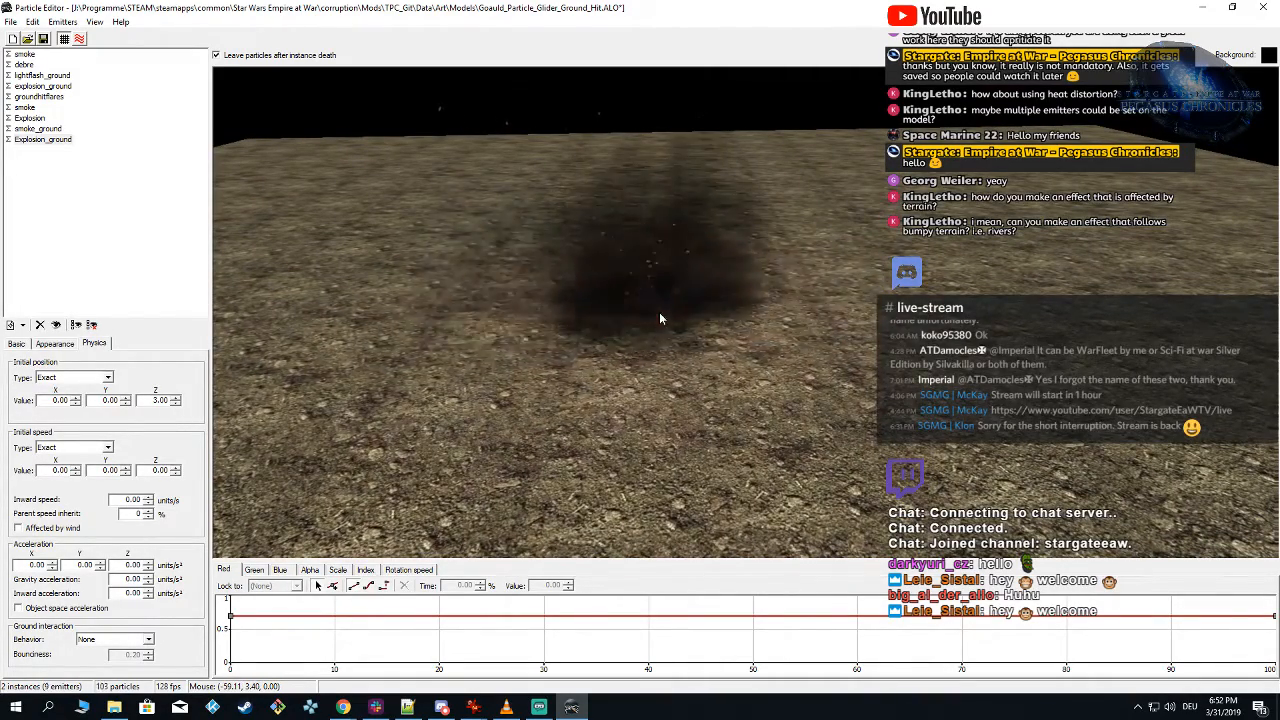
# Step: Reduce Explosion_ground to 1 particle per burst and spawn repeated instances to preview the effect
pyautogui.click(17, 344)
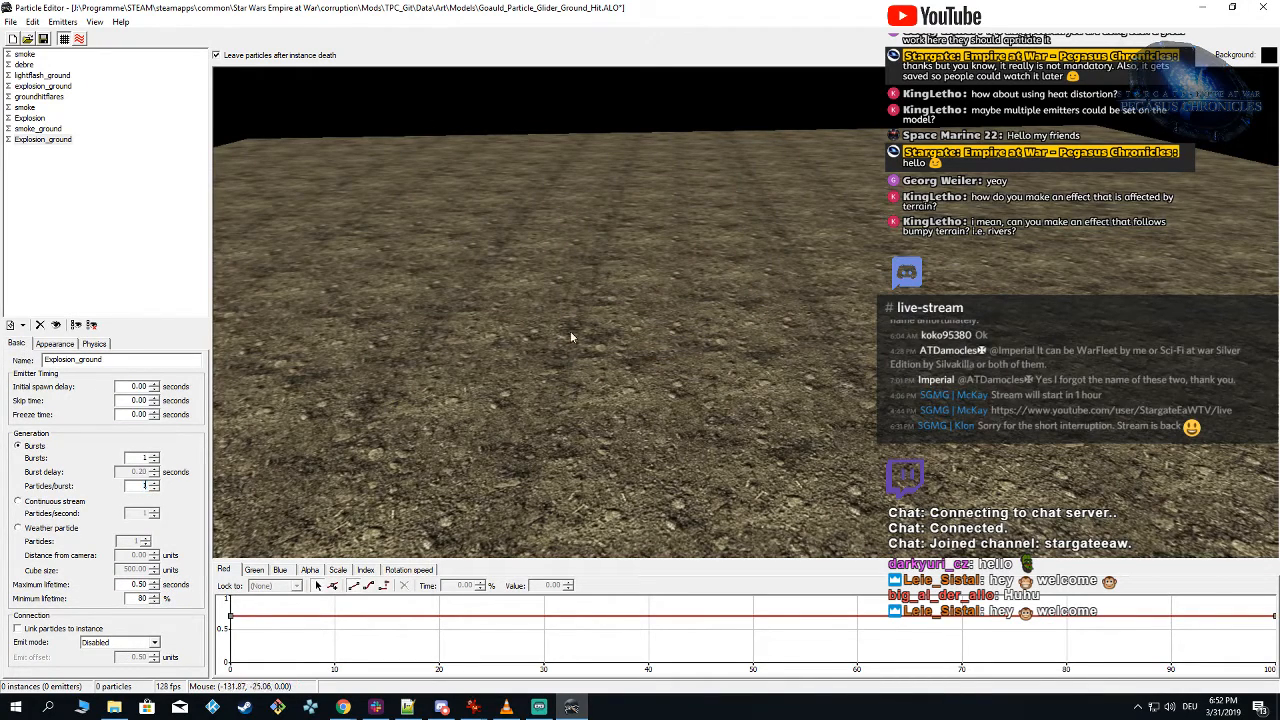
pyautogui.click(674, 347)
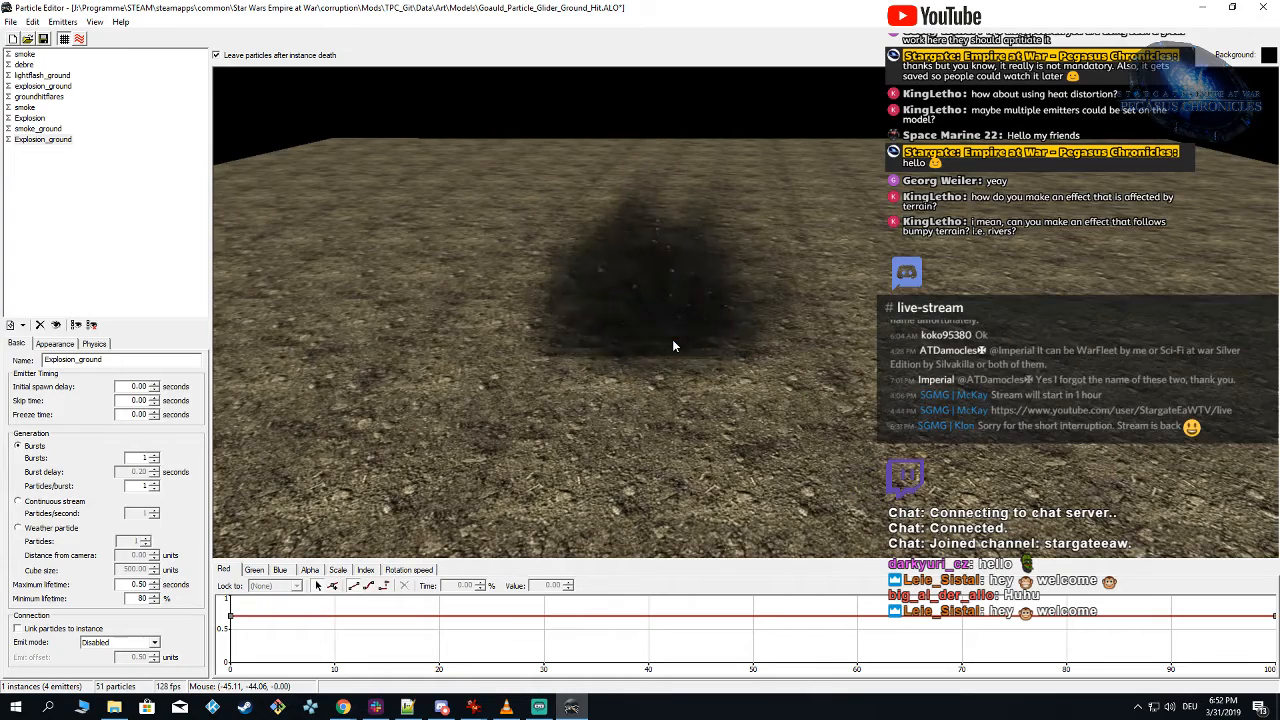
pyautogui.click(674, 346)
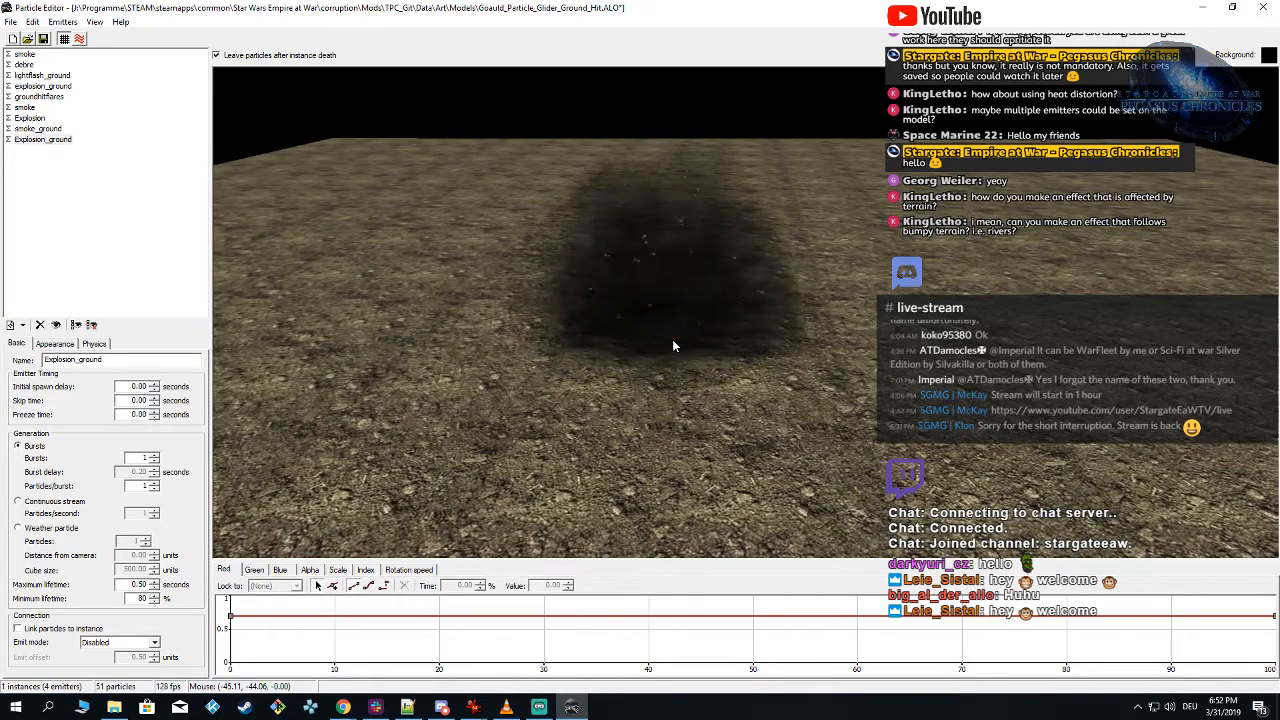
pyautogui.click(673, 346)
pyautogui.click(673, 346)
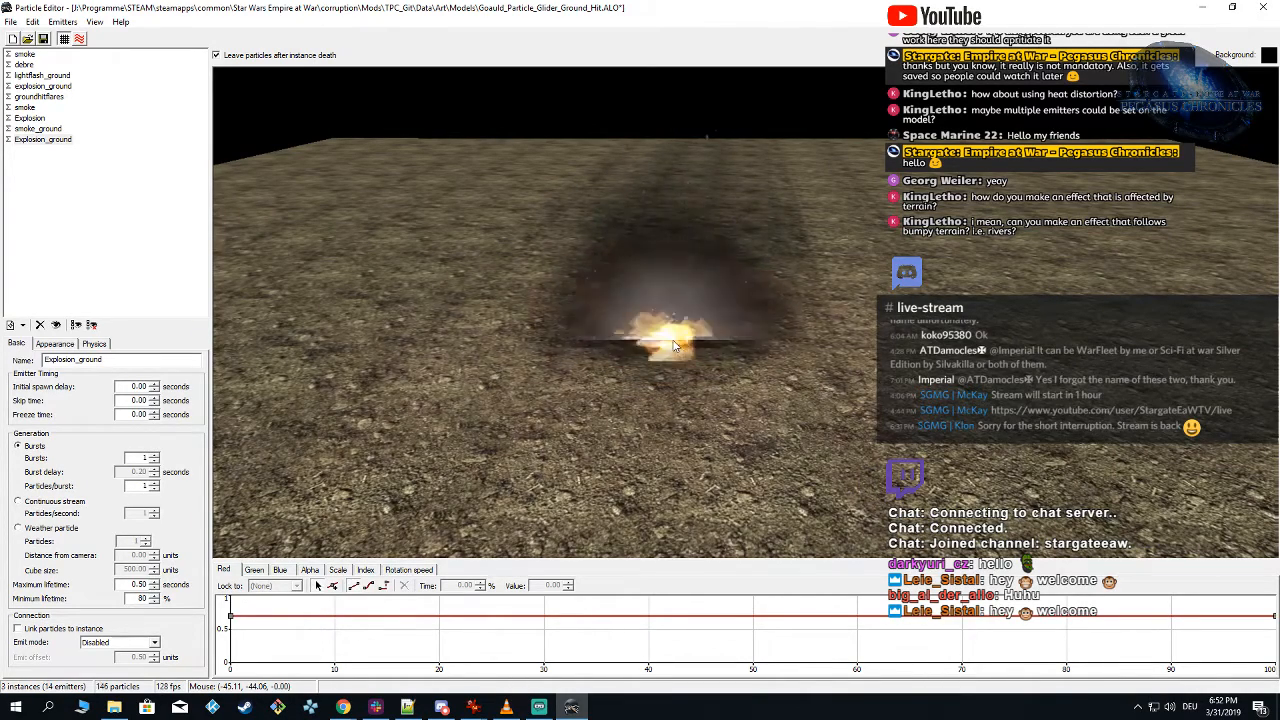
pyautogui.click(673, 345)
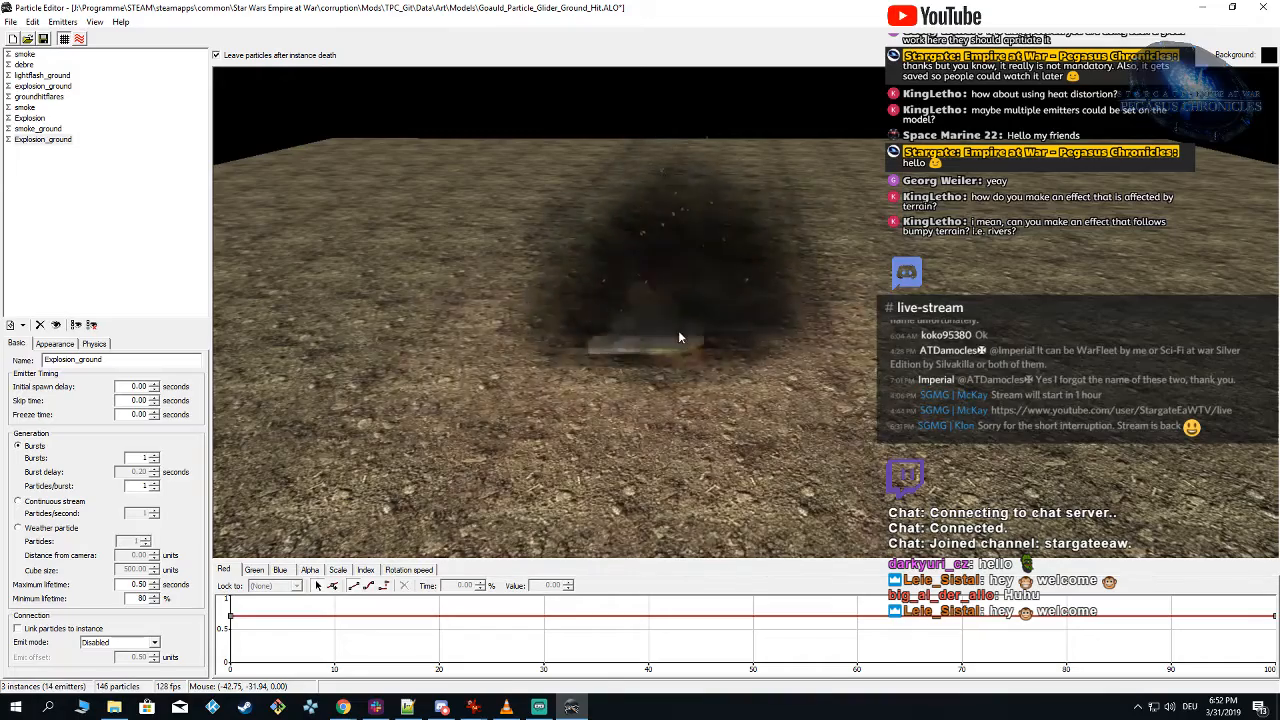
pyautogui.click(678, 338)
pyautogui.click(686, 340)
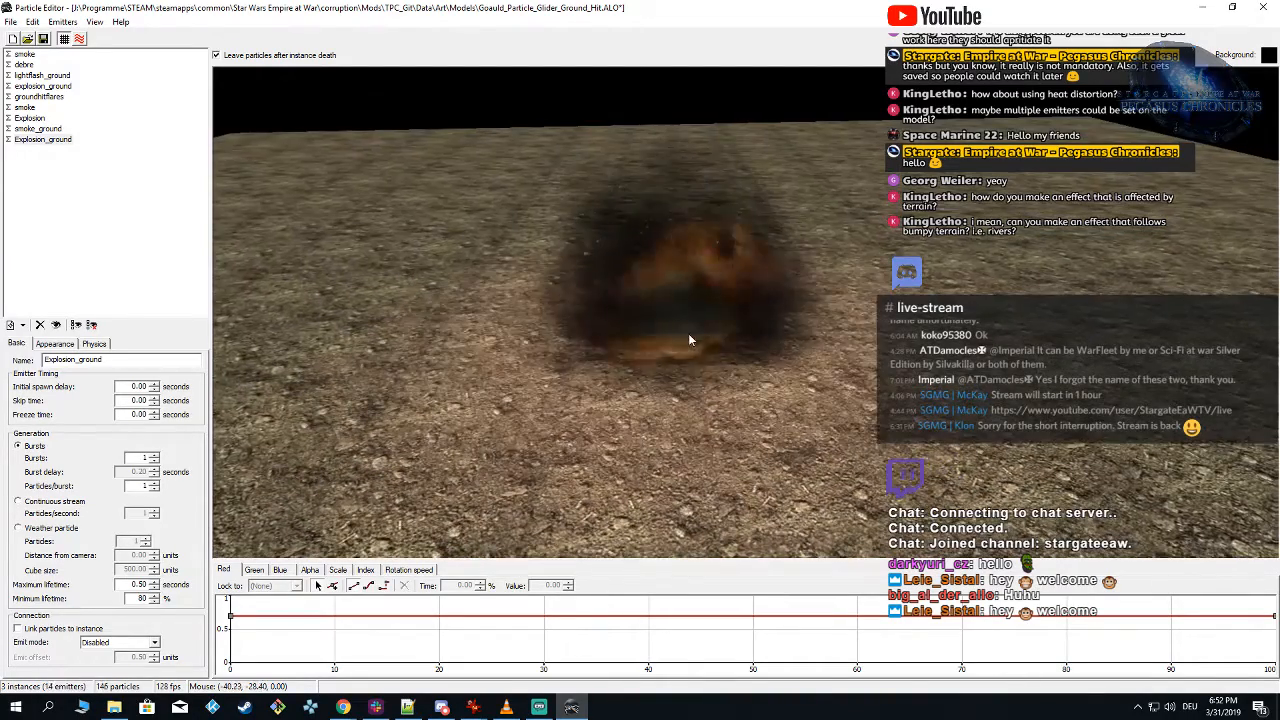
pyautogui.click(690, 348)
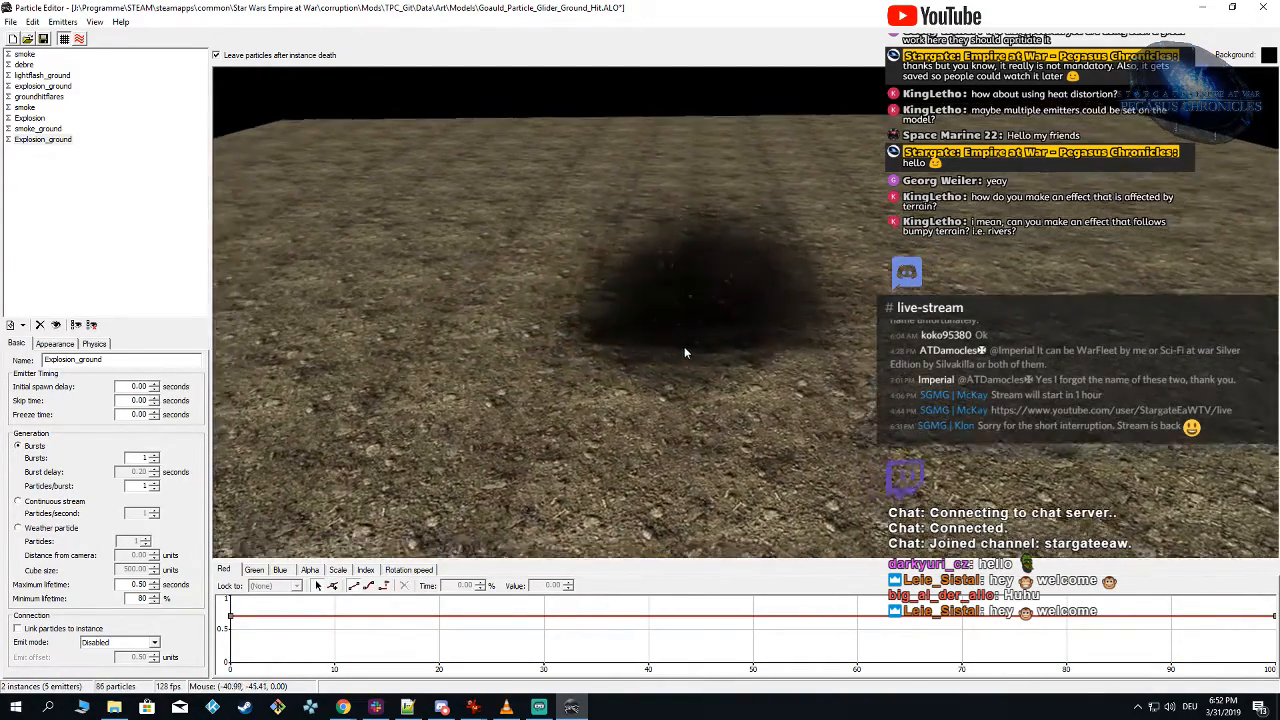
# Step: Spawn repeated instances of the full effect on the ground to judge the explosion from low and steep viewing angles
pyautogui.click(685, 350)
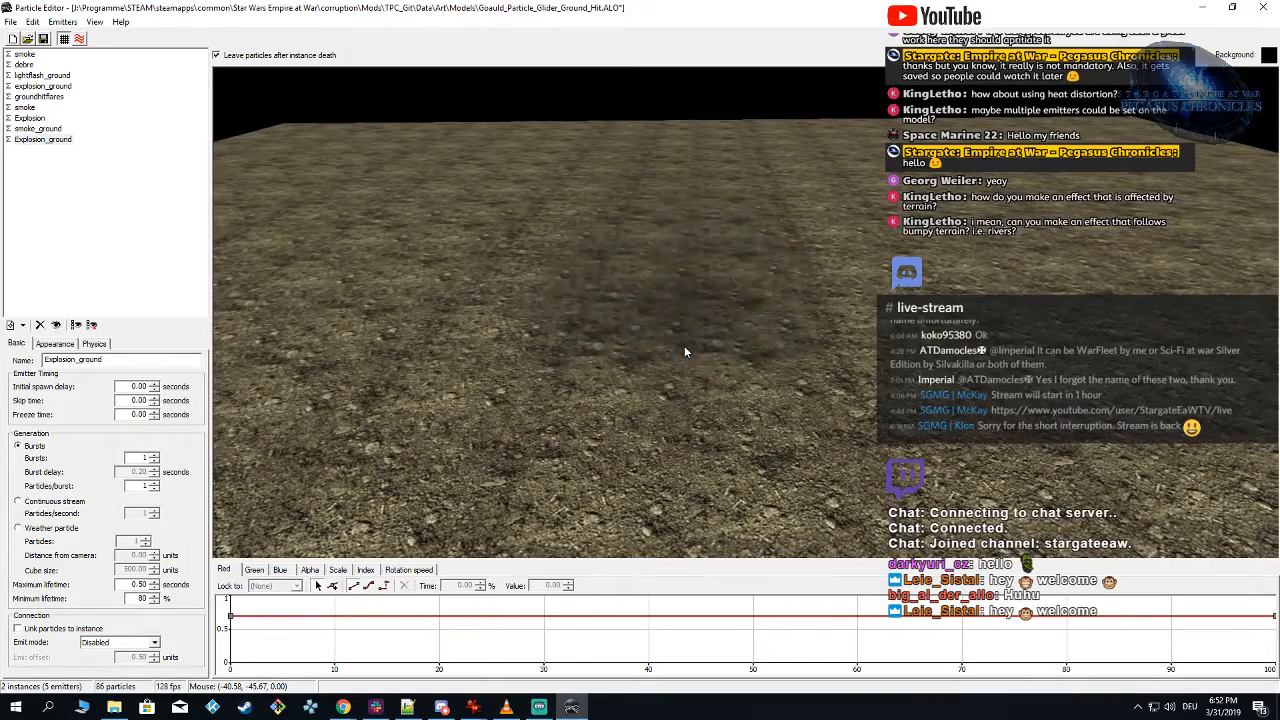
pyautogui.click(685, 350)
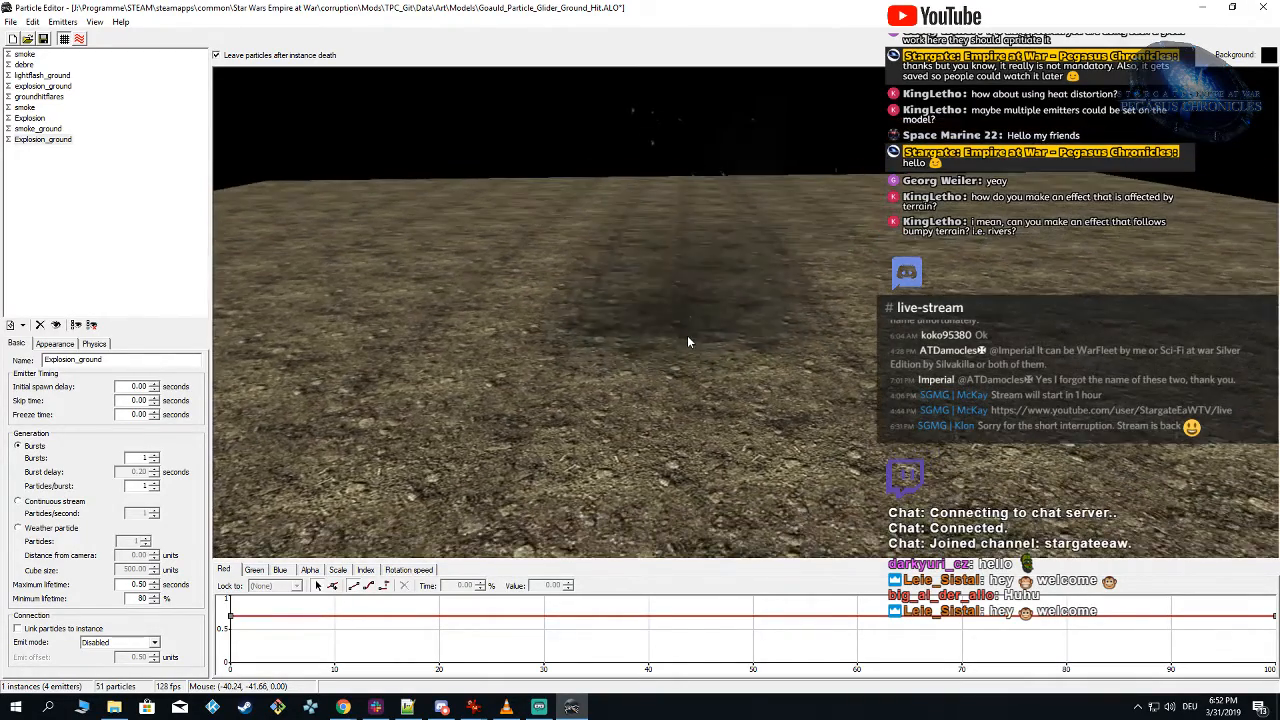
pyautogui.click(686, 327)
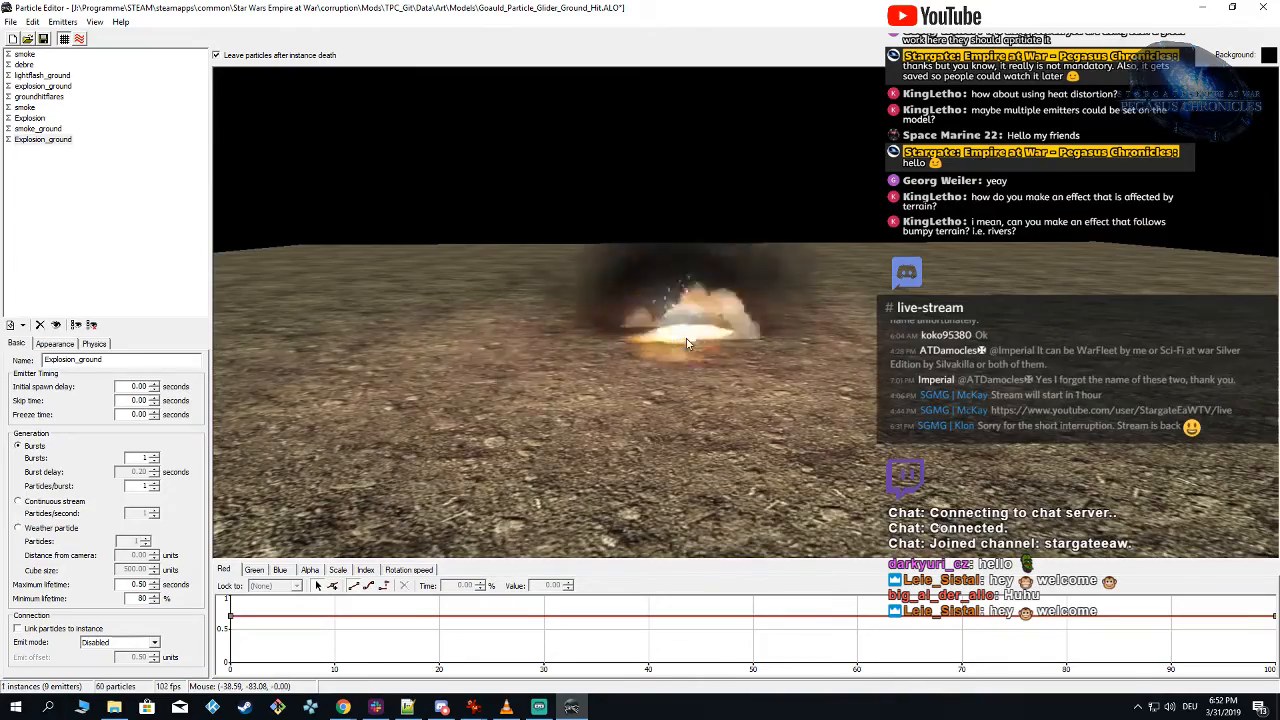
pyautogui.click(686, 344)
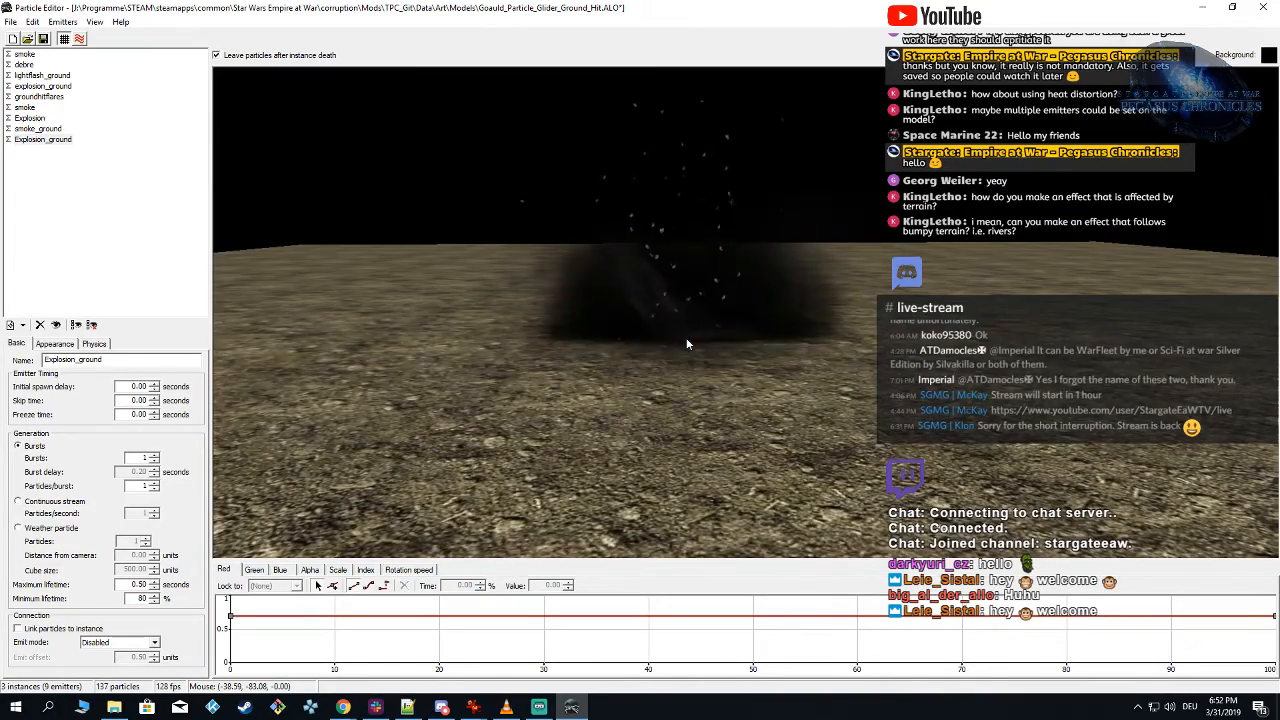
pyautogui.moveTo(687, 340); pyautogui.dragTo(684, 374, button='right')
pyautogui.click(684, 386)
pyautogui.click(684, 374)
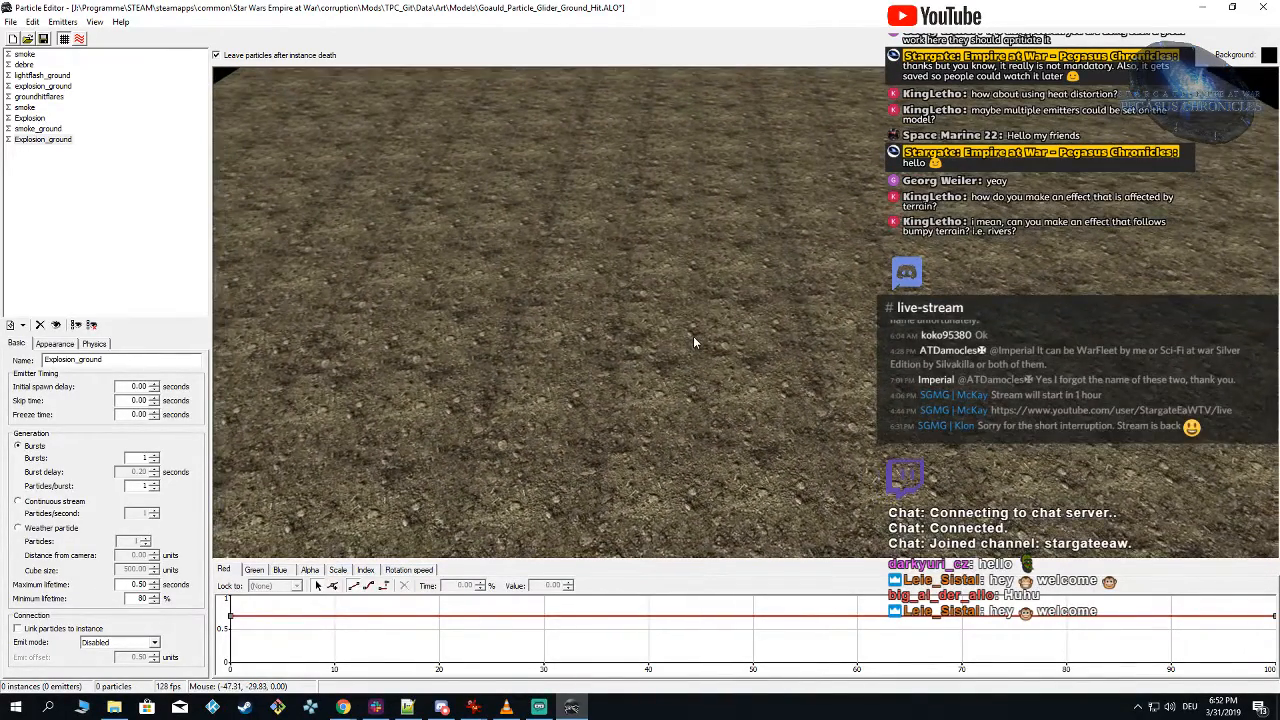
pyautogui.click(694, 339)
pyautogui.click(694, 339)
pyautogui.click(694, 339)
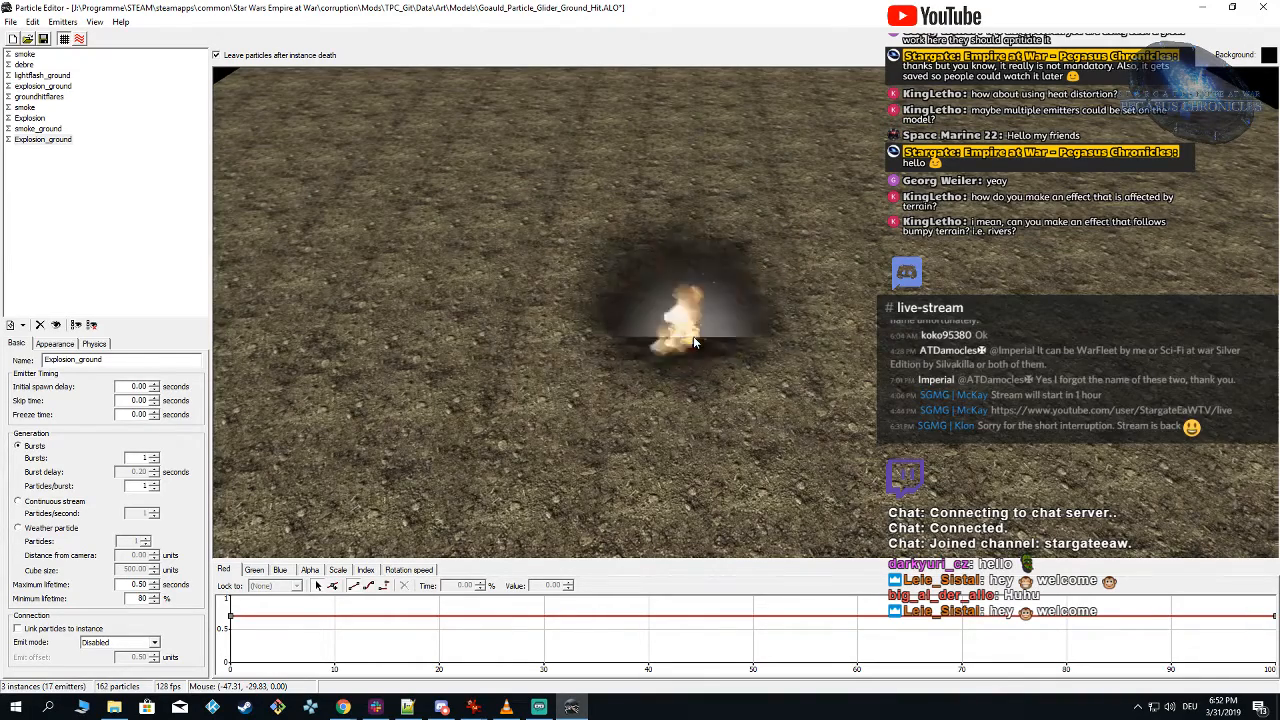
# Step: Compare the effect with the Explosion_ground emitter hidden and shown by spawning instances in each state
pyautogui.click(12, 140)
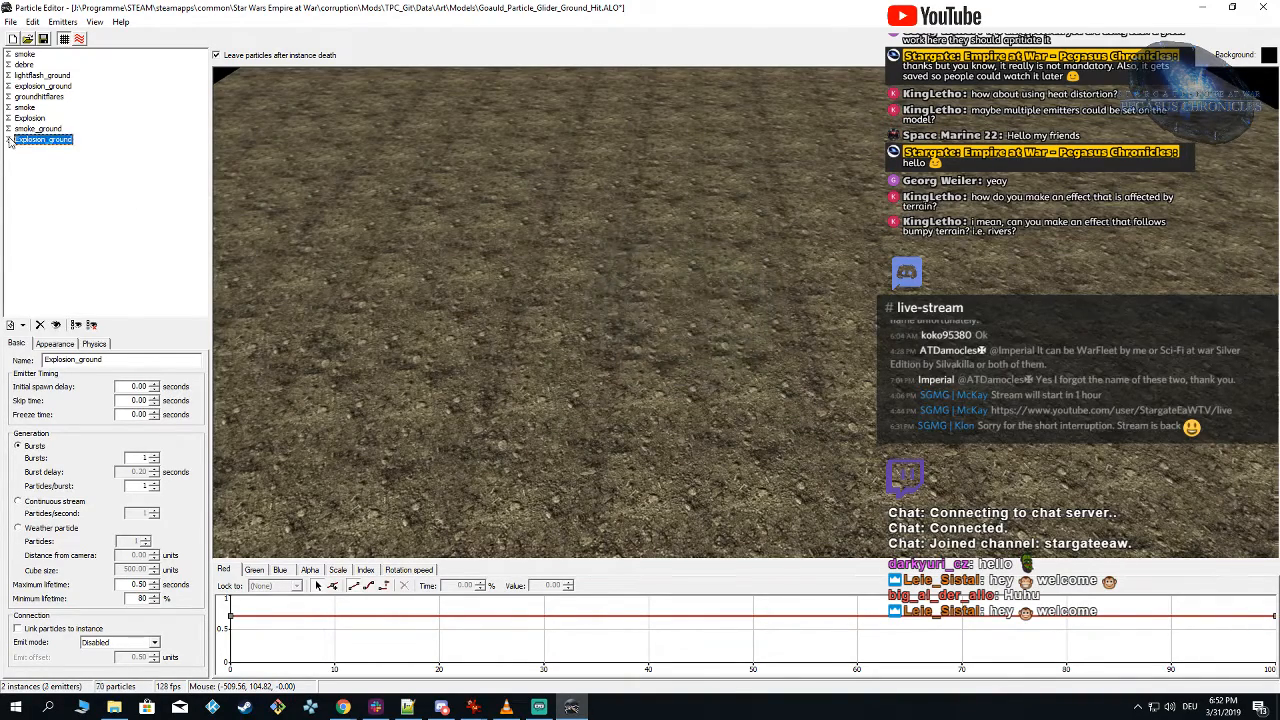
pyautogui.click(697, 310)
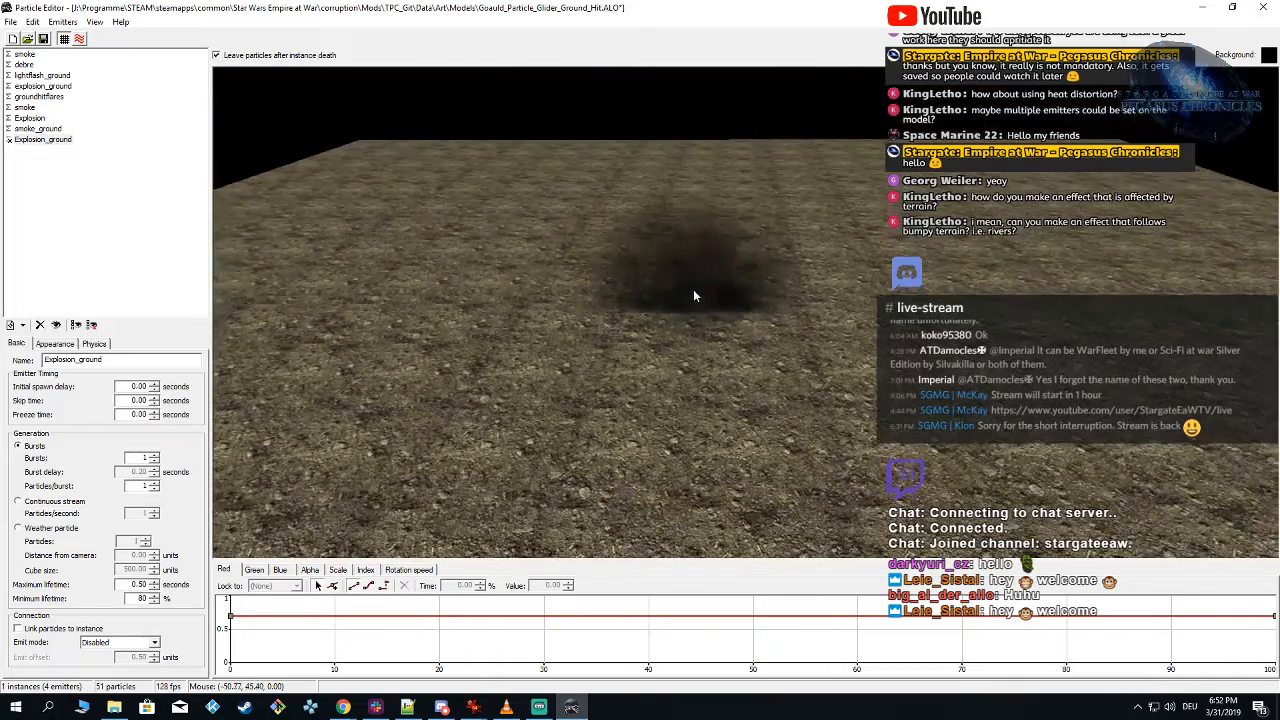
pyautogui.click(694, 295)
pyautogui.click(9, 142)
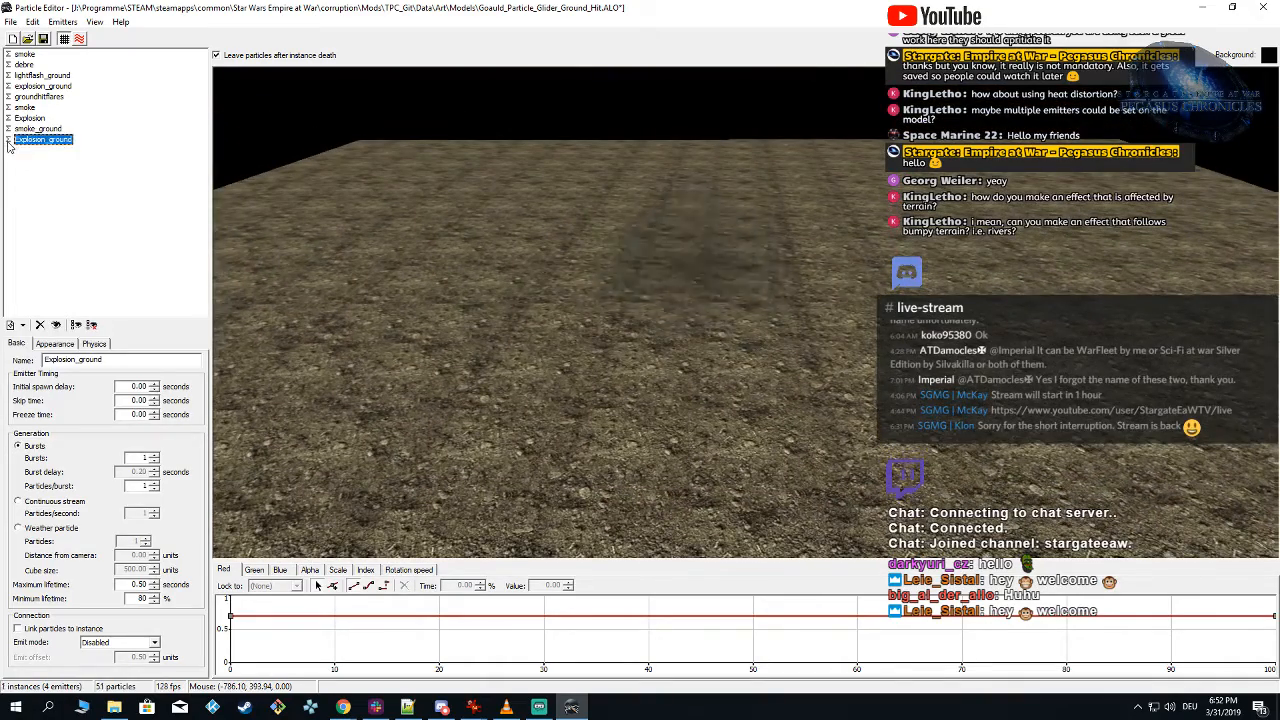
pyautogui.click(589, 349)
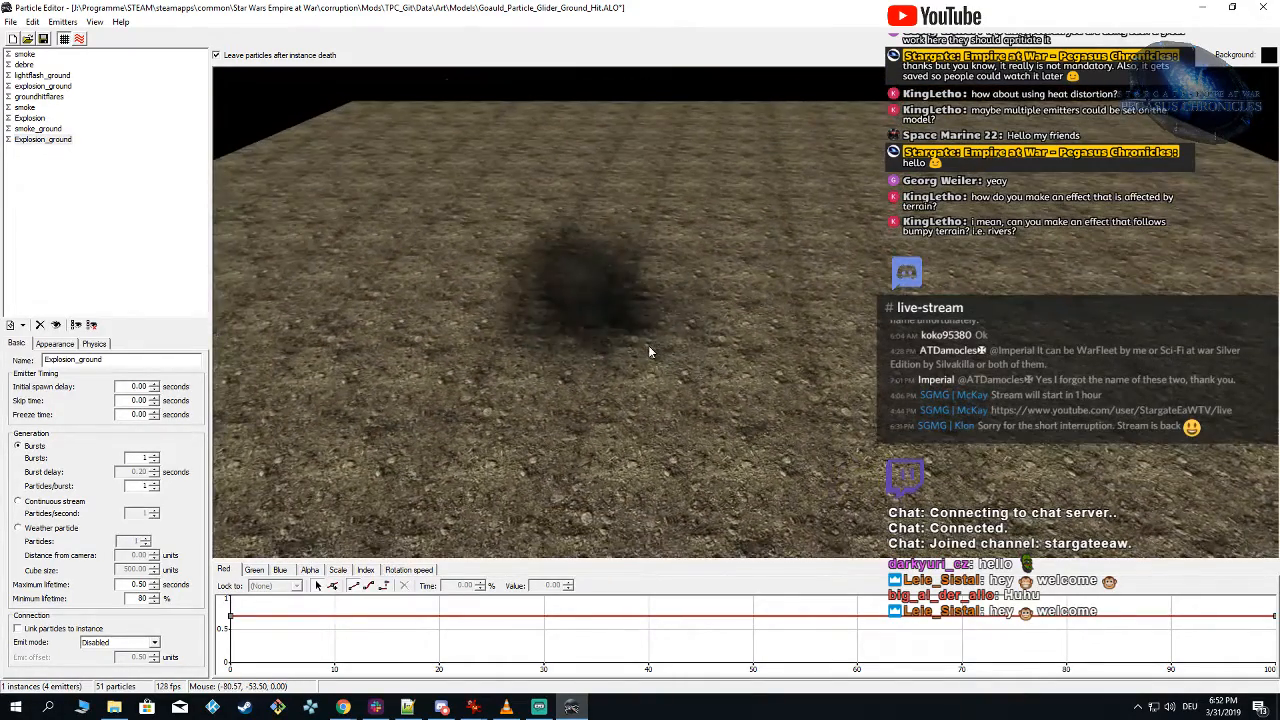
pyautogui.click(648, 350)
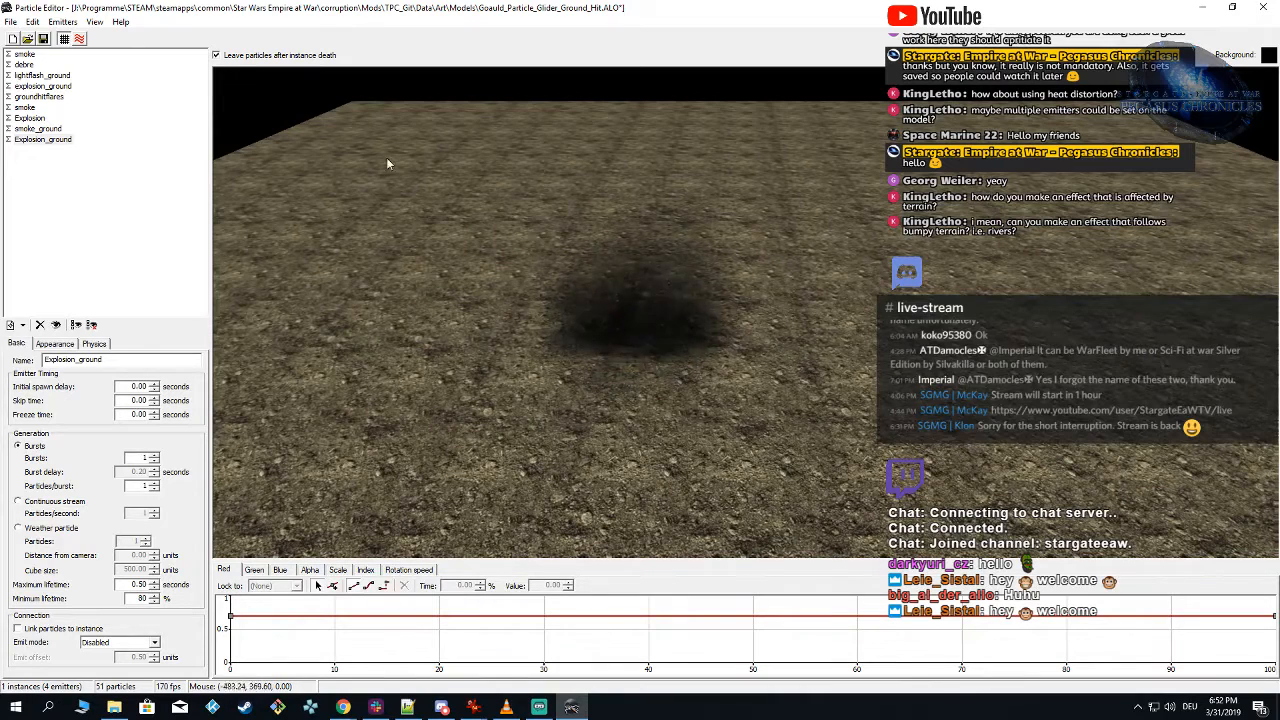
# Step: Save the changes to the Goauld_Particle_Glider_Ground_Hit.ALO particle file
pyautogui.click(43, 39)
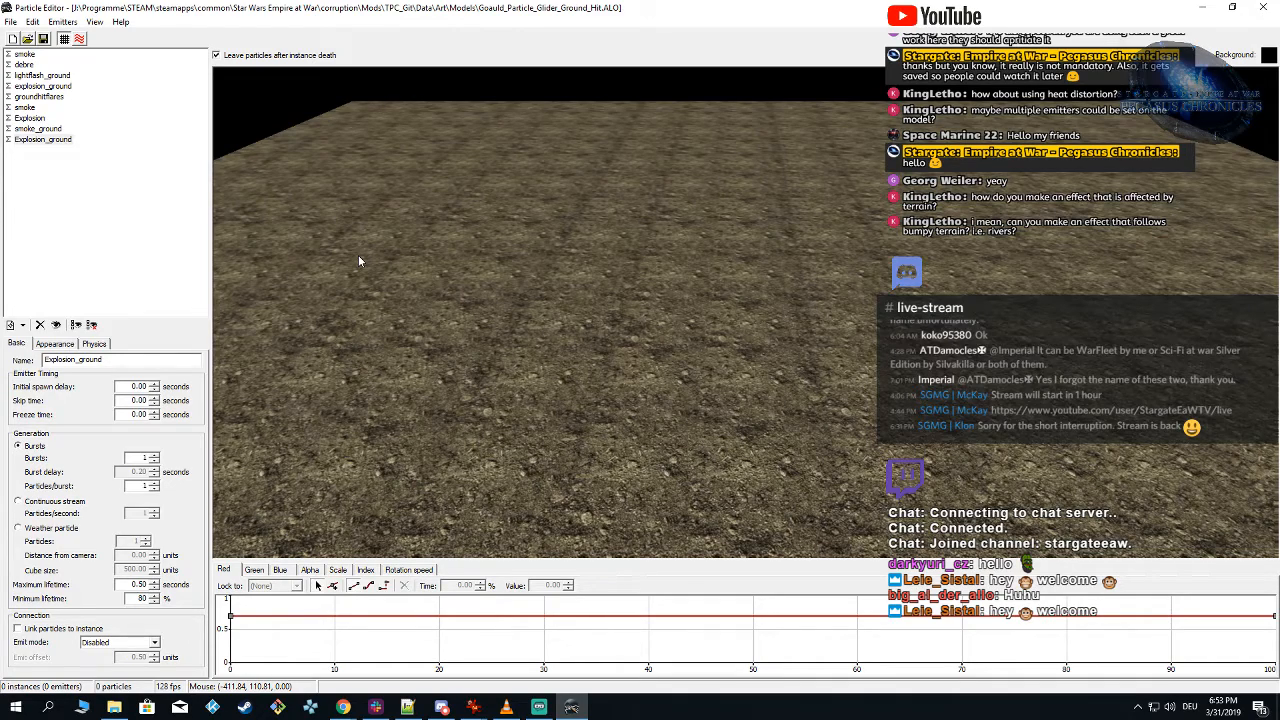
pyautogui.moveTo(505, 334); pyautogui.dragTo(515, 337, button='right')
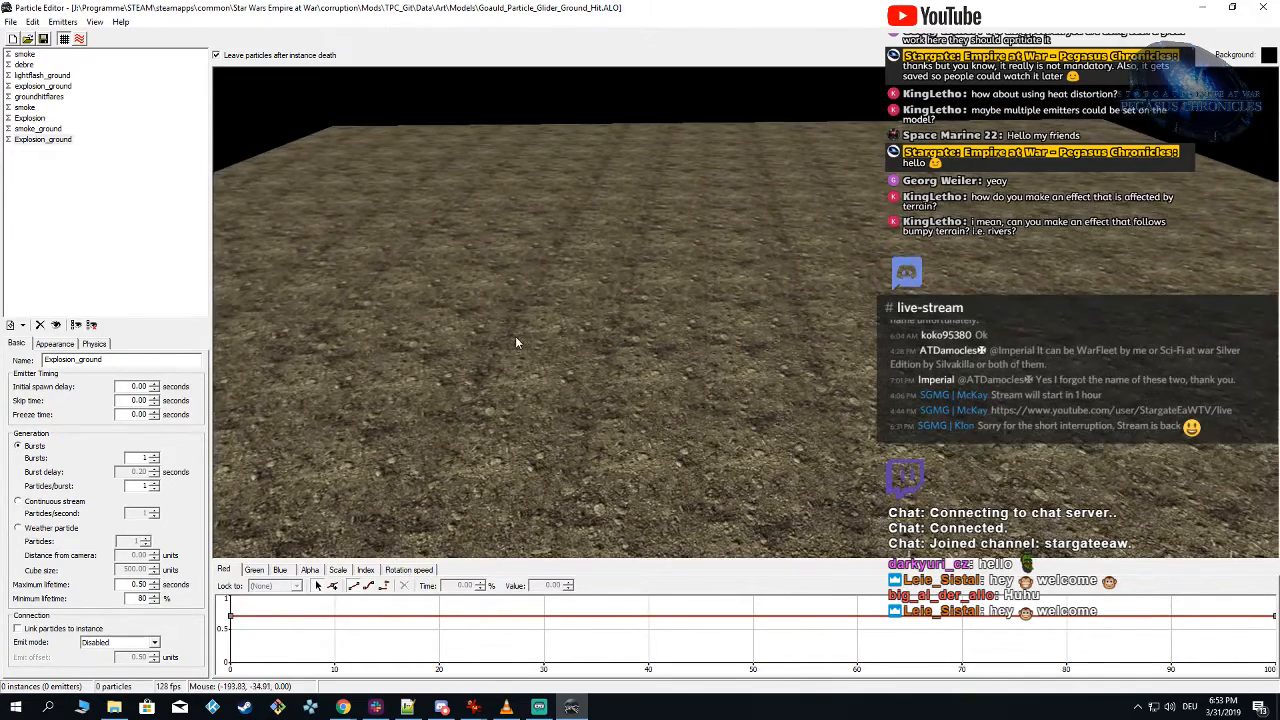
# Step: Create a new particle system and spawn an instance of its default emitter on the ground
pyautogui.click(10, 21)
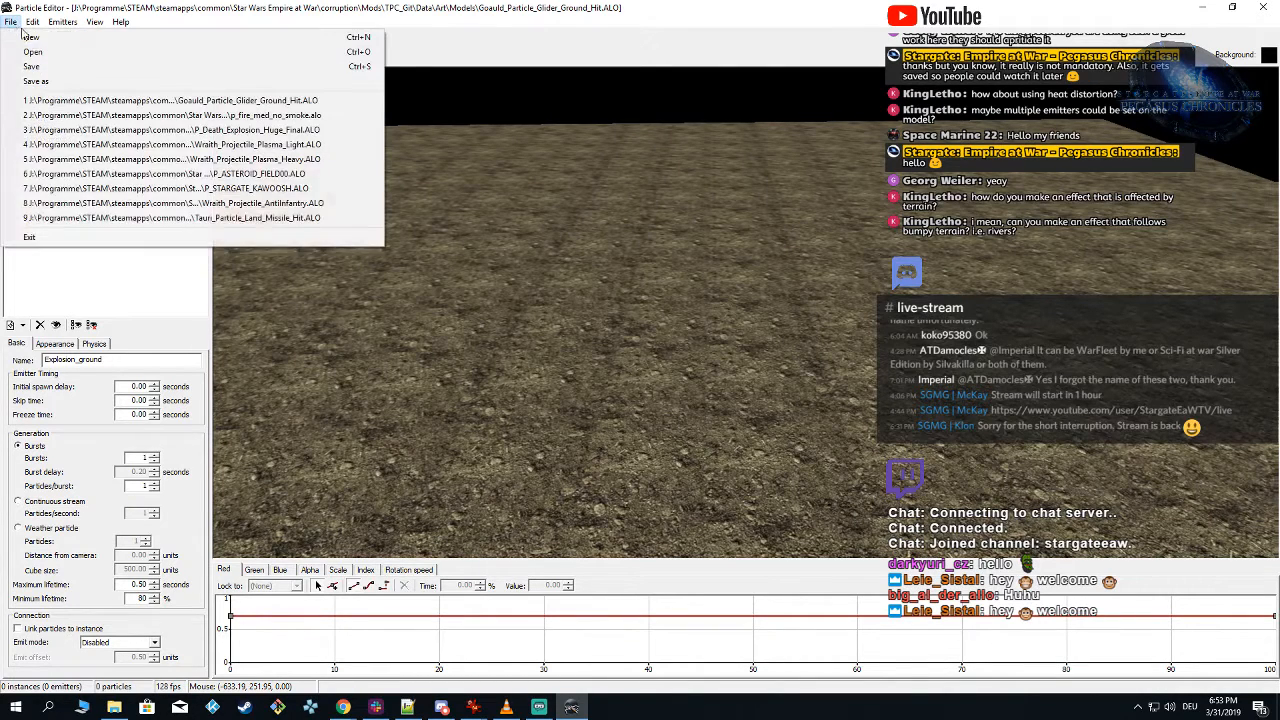
pyautogui.click(30, 37)
pyautogui.click(679, 301)
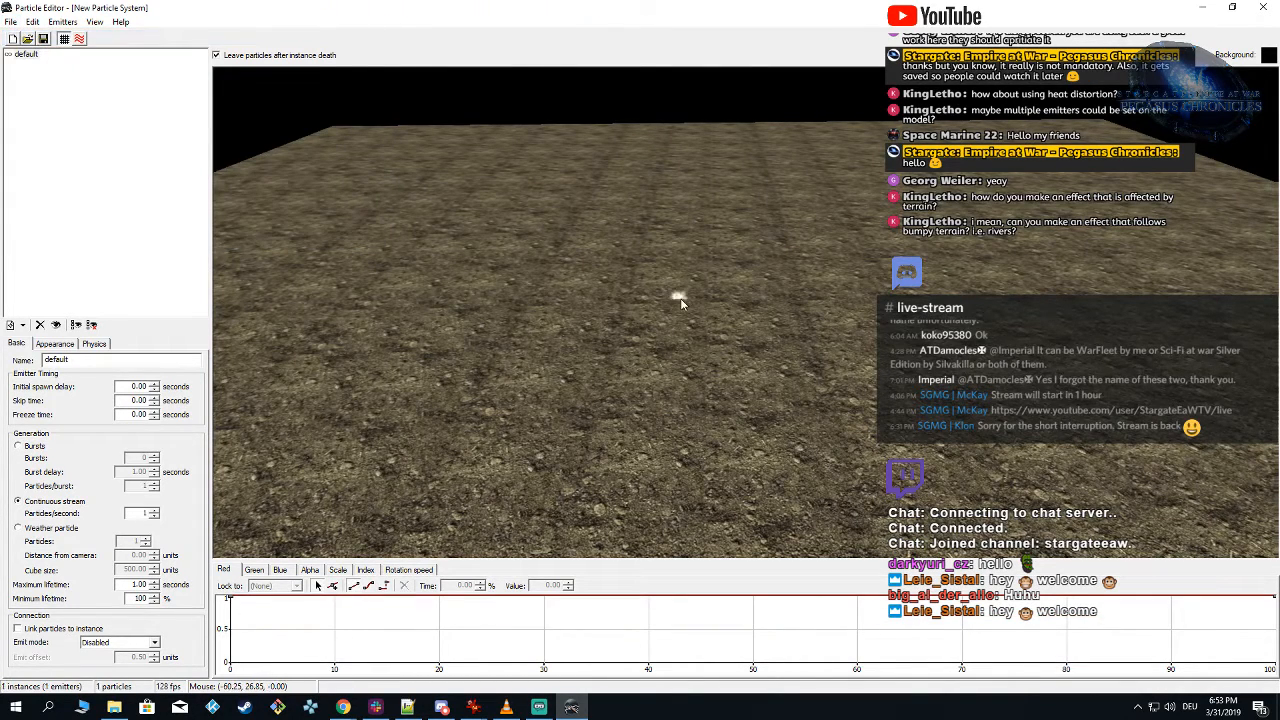
pyautogui.scroll(3, 686, 346)
pyautogui.moveTo(667, 358); pyautogui.dragTo(660, 325, button='right')
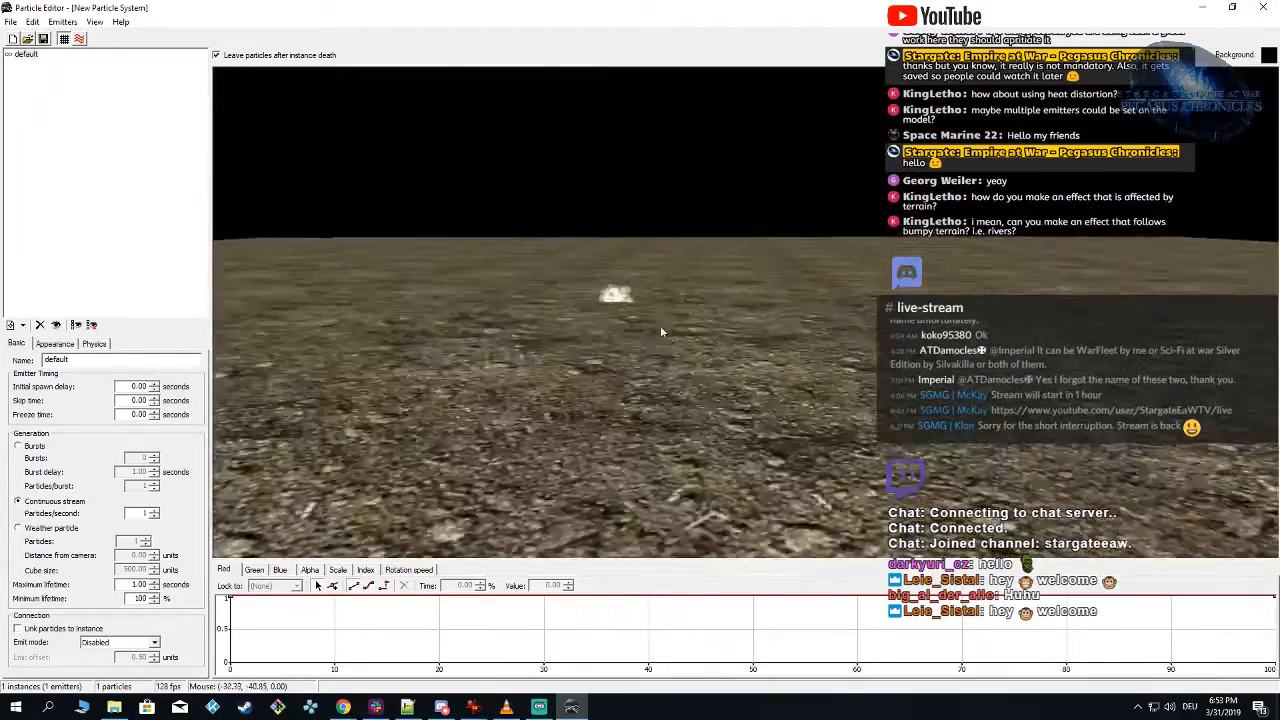
pyautogui.moveTo(660, 325); pyautogui.dragTo(688, 386)
pyautogui.moveTo(689, 390); pyautogui.dragTo(666, 394, button='right')
pyautogui.scroll(2, 662, 393)
pyautogui.moveTo(670, 388); pyautogui.dragTo(708, 340)
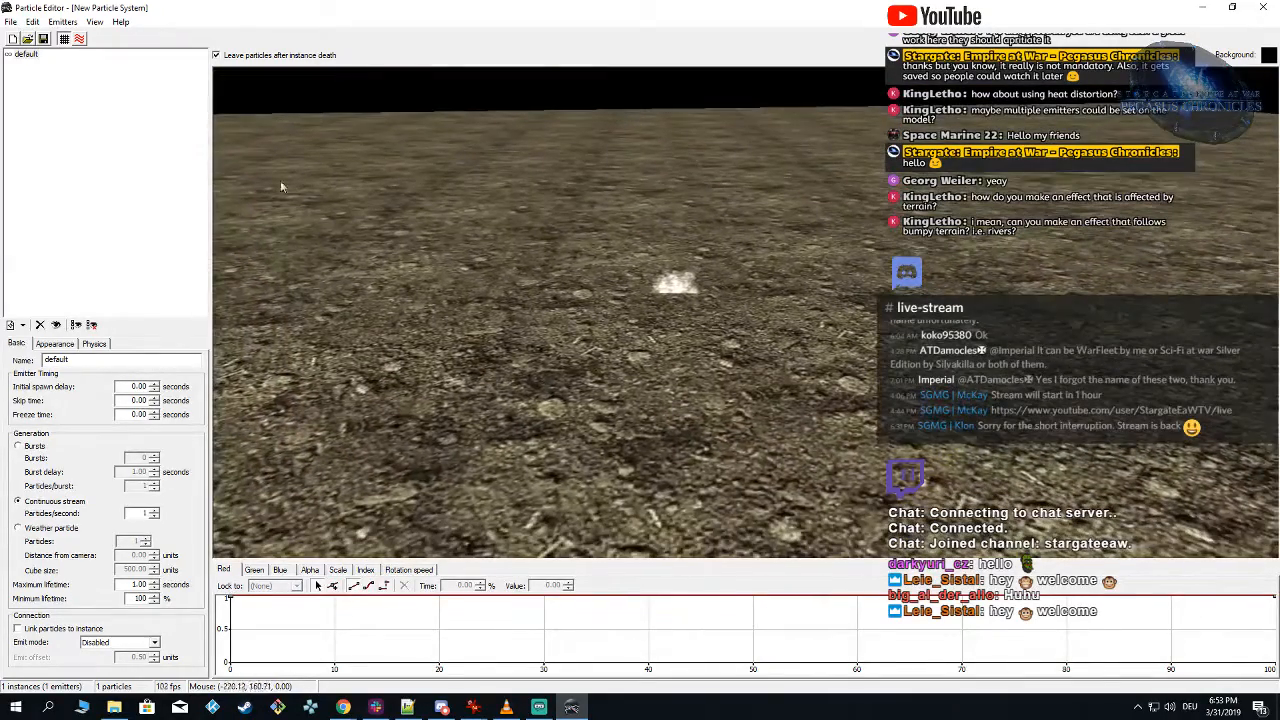
# Step: Set the default emitter's initial Z position to 50 and its maximum lifetime to 5 seconds
pyautogui.click(95, 344)
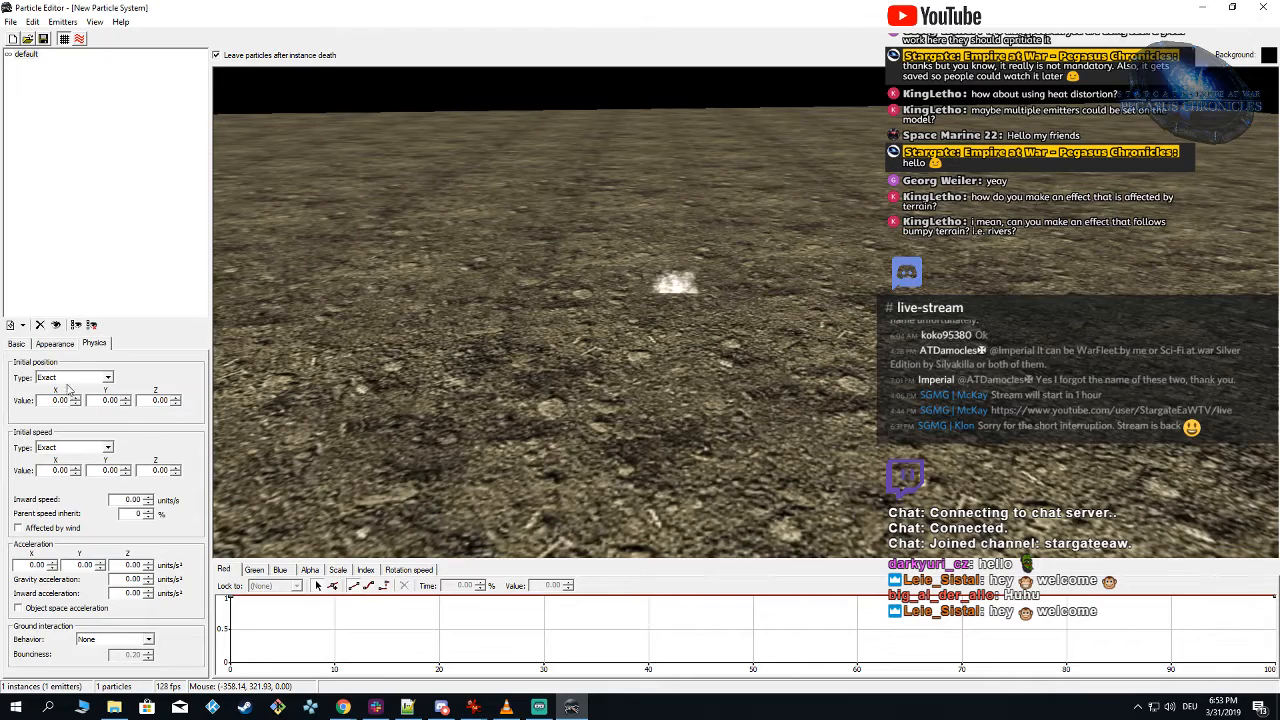
pyautogui.doubleClick(150, 400)
pyautogui.moveTo(350, 346); pyautogui.dragTo(350, 330, button='right')
pyautogui.doubleClick(155, 400)
pyautogui.write('50')
pyautogui.press('Return')
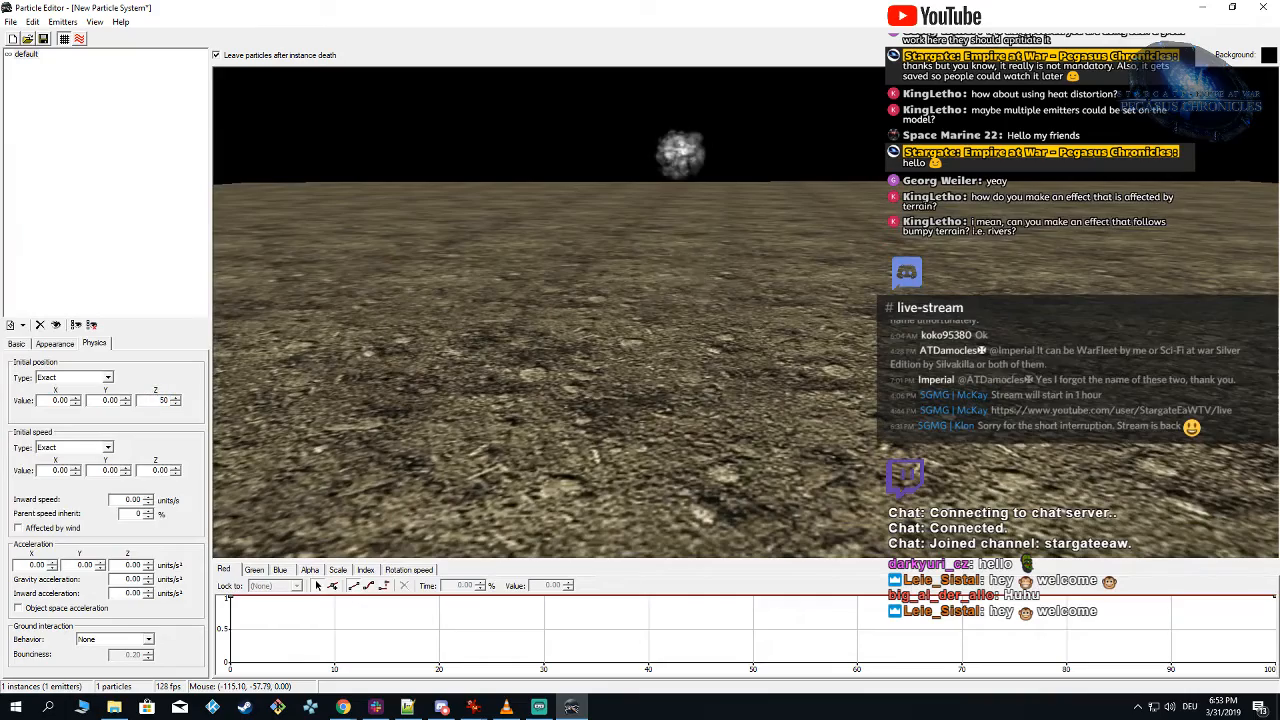
pyautogui.moveTo(595, 328); pyautogui.dragTo(701, 328, button='right')
pyautogui.click(30, 347)
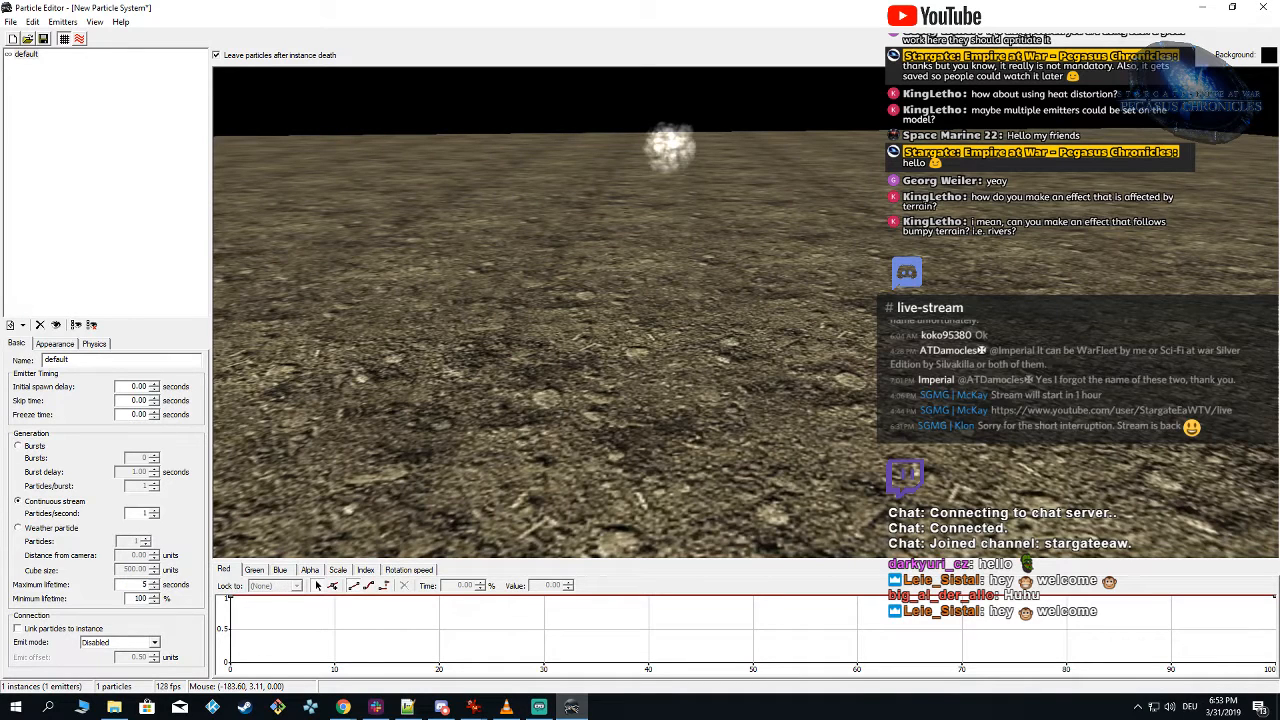
# Step: Give the default emitter a gravity acceleration of 10 units/s² and increase it to 20 units/s²
pyautogui.click(95, 344)
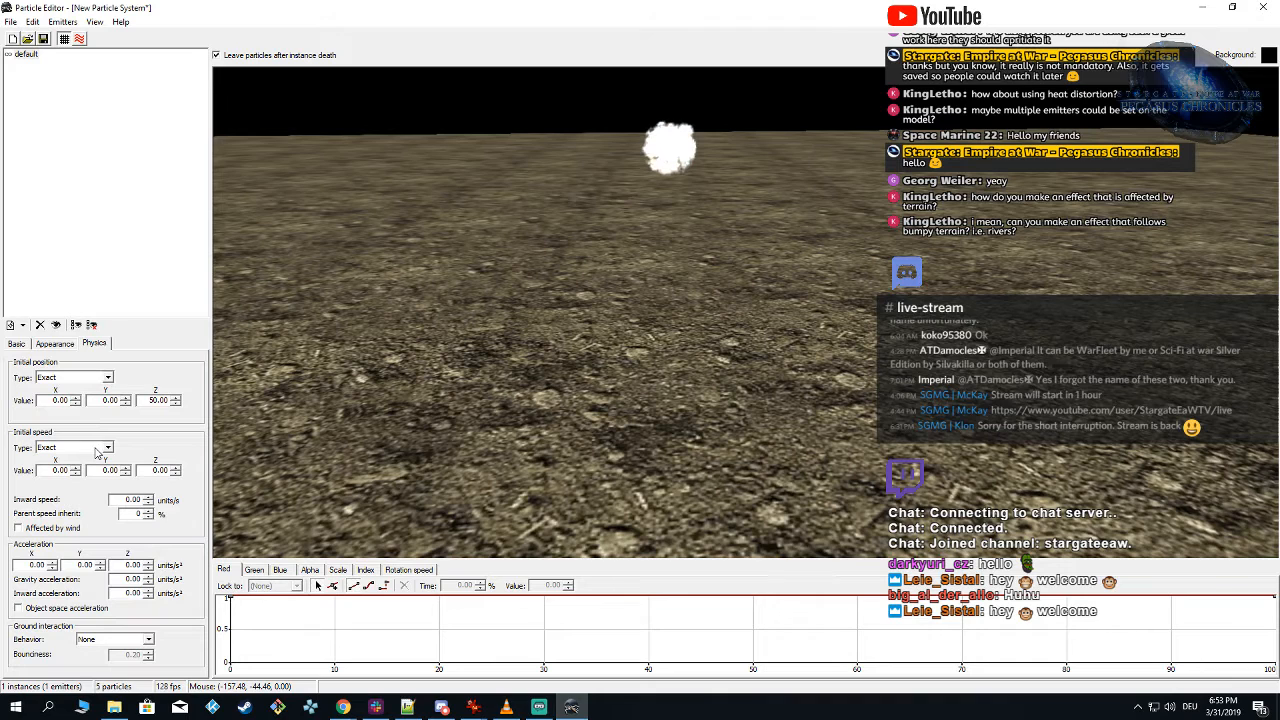
pyautogui.doubleClick(161, 470)
pyautogui.write('10')
pyautogui.moveTo(600, 442); pyautogui.dragTo(594, 461, button='right')
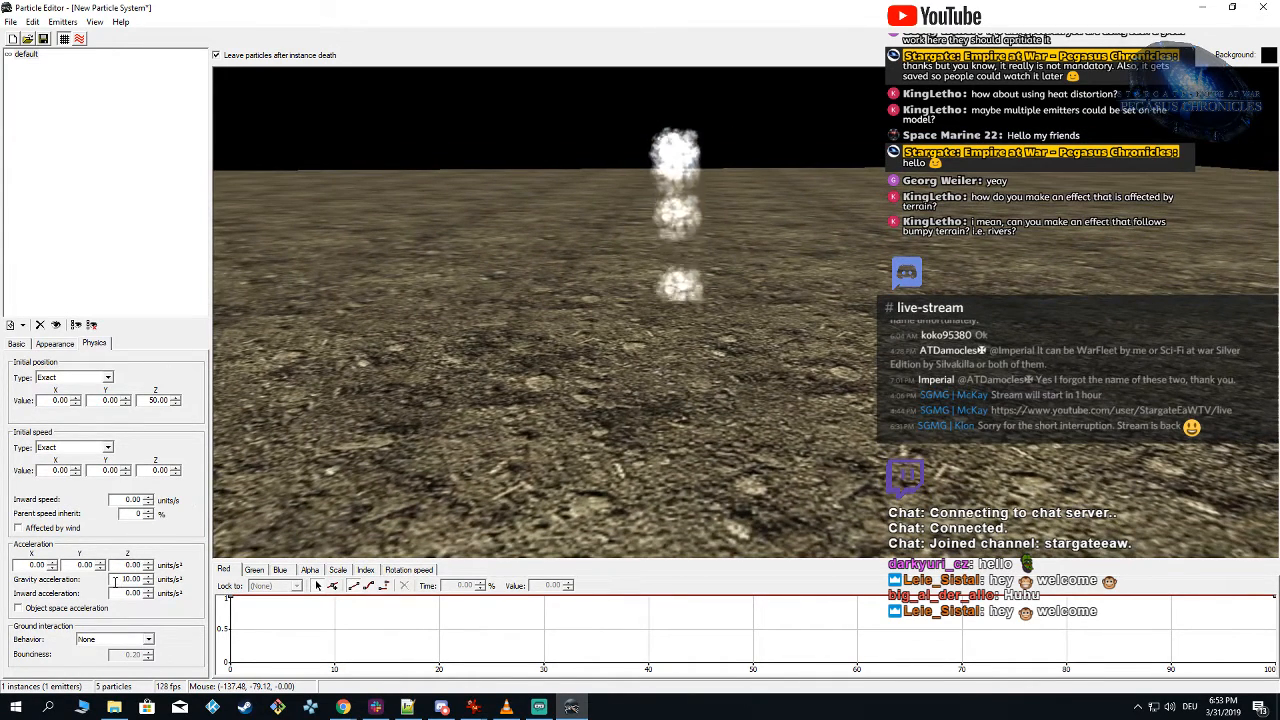
pyautogui.write('2')
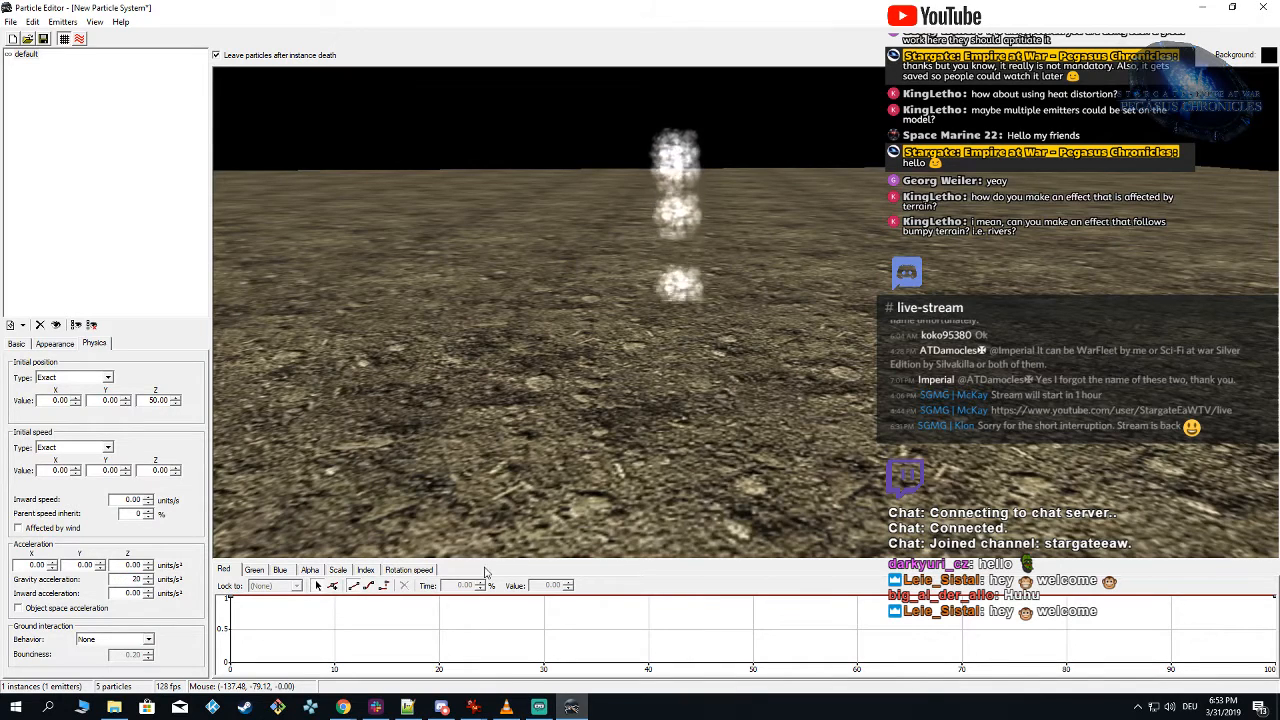
pyautogui.moveTo(624, 449)
pyautogui.mouseDown(button='right')
pyautogui.moveTo(627, 466)
pyautogui.moveTo(617, 448)
pyautogui.mouseUp(button='right')
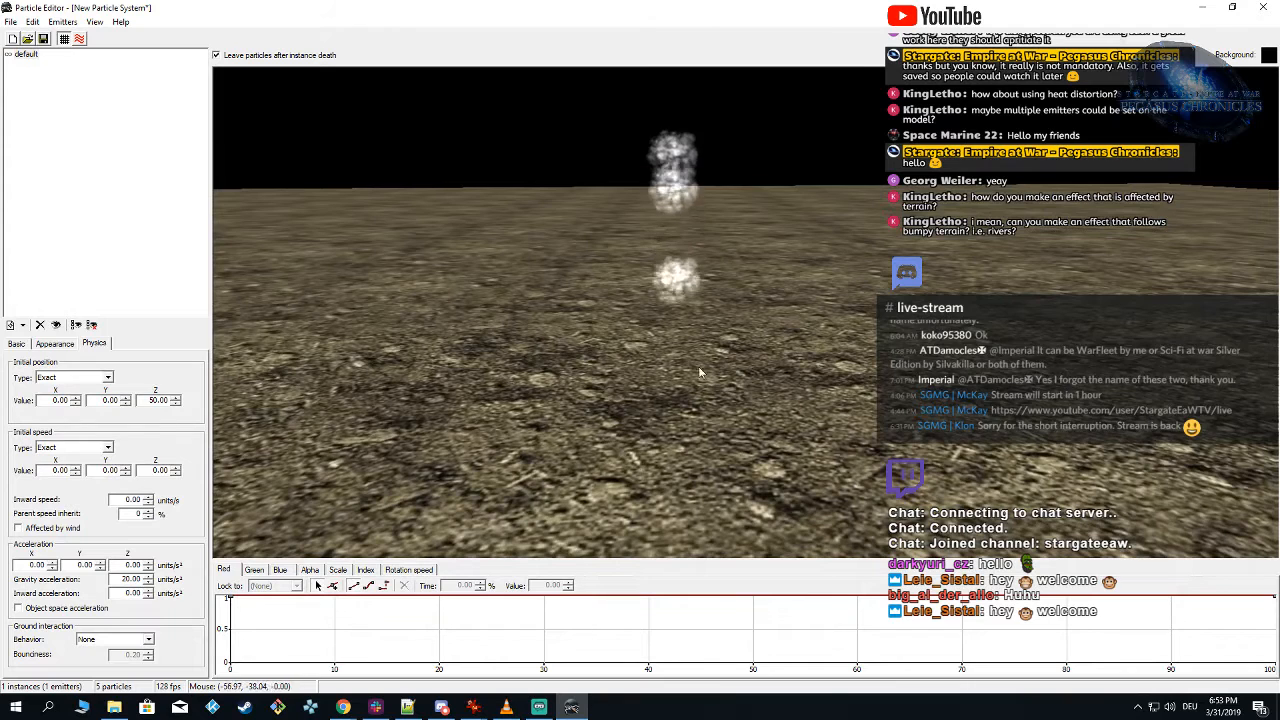
# Step: Switch the ground display off and on again and examine the falling particles from above and below the ground
pyautogui.click(65, 41)
pyautogui.click(65, 41)
pyautogui.moveTo(462, 410); pyautogui.dragTo(494, 422, button='right')
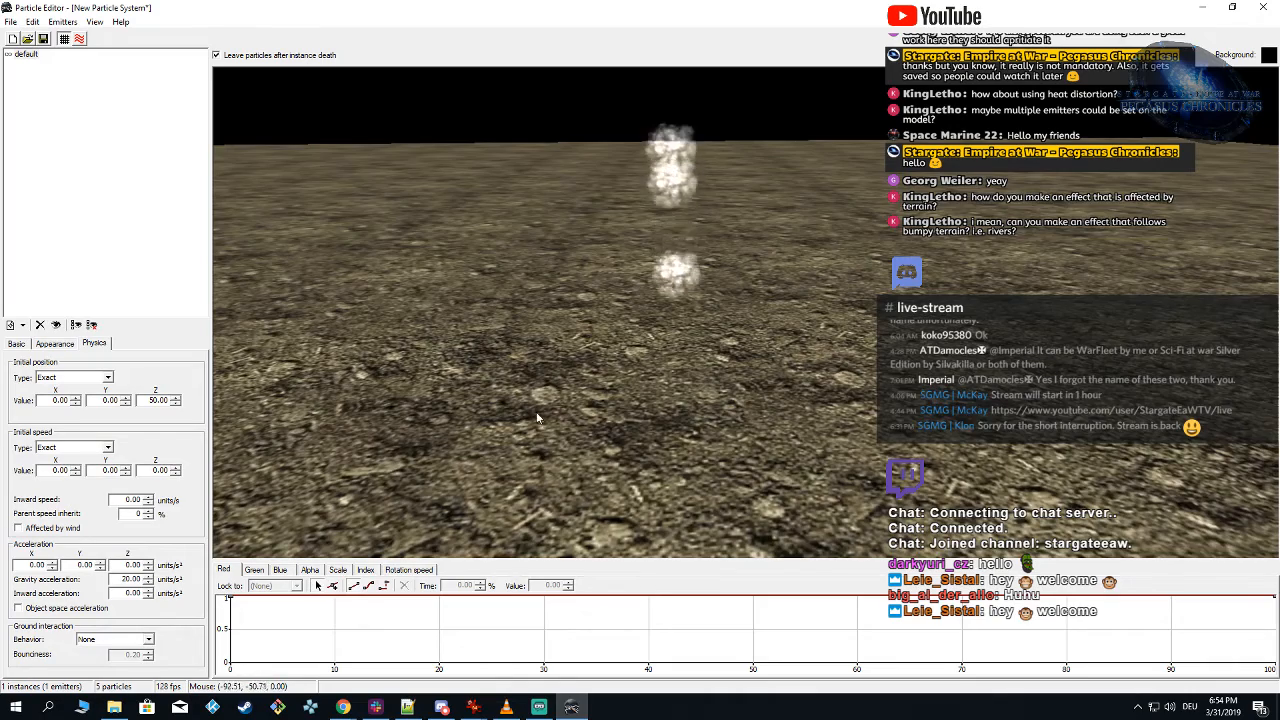
pyautogui.moveTo(538, 420); pyautogui.dragTo(535, 387, button='right')
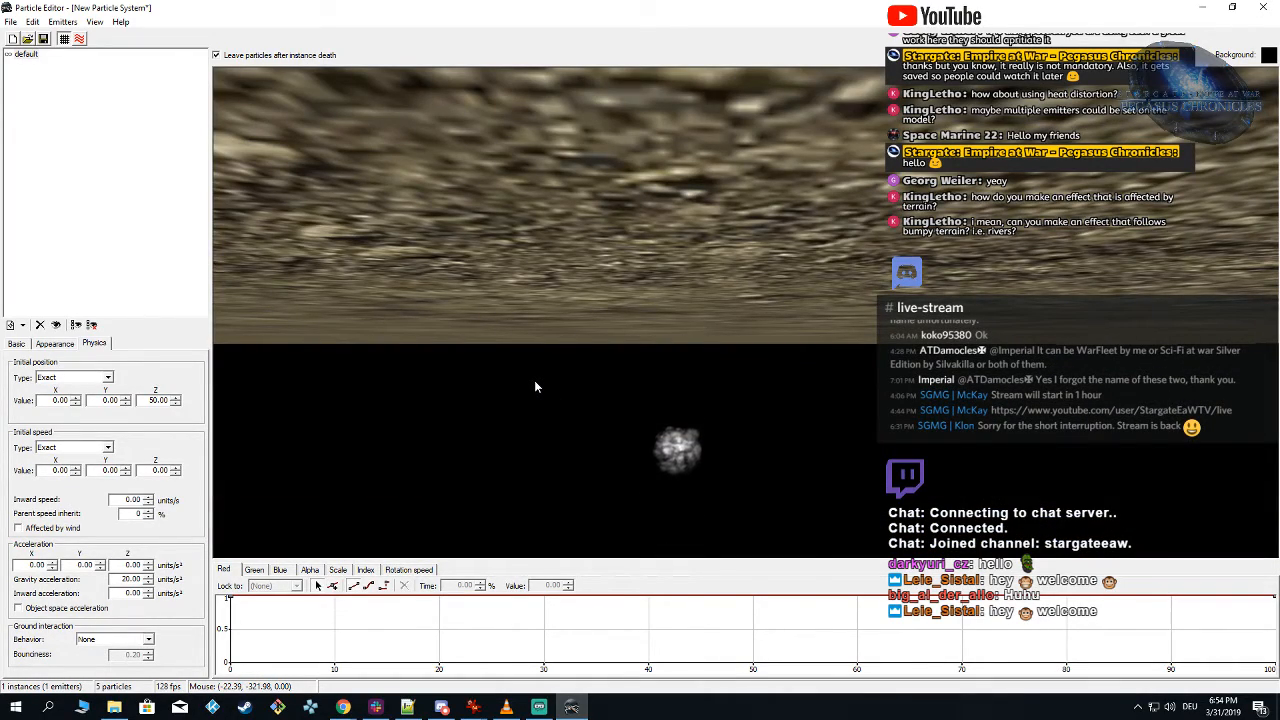
pyautogui.moveTo(535, 386); pyautogui.dragTo(534, 396, button='right')
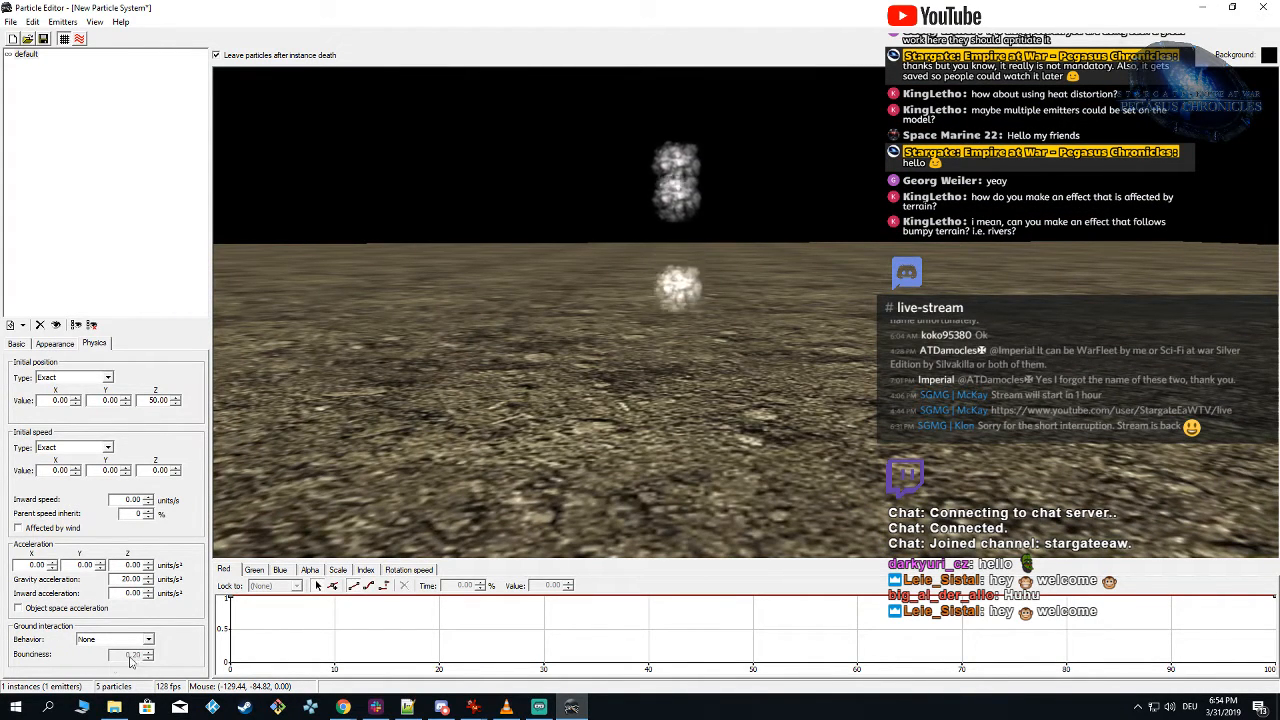
# Step: Set the default emitter's ground interaction behavior to Disappear and check the particles where they meet the ground
pyautogui.click(147, 640)
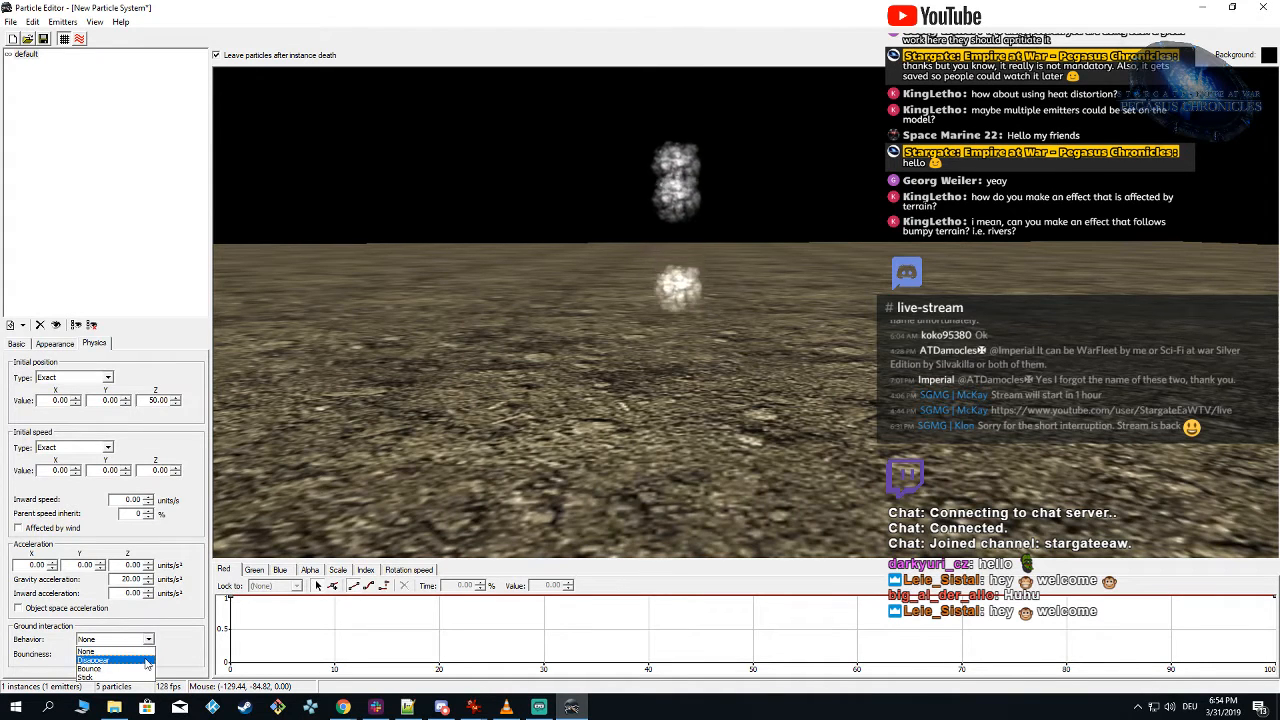
pyautogui.click(146, 660)
pyautogui.moveTo(649, 513); pyautogui.dragTo(649, 506, button='right')
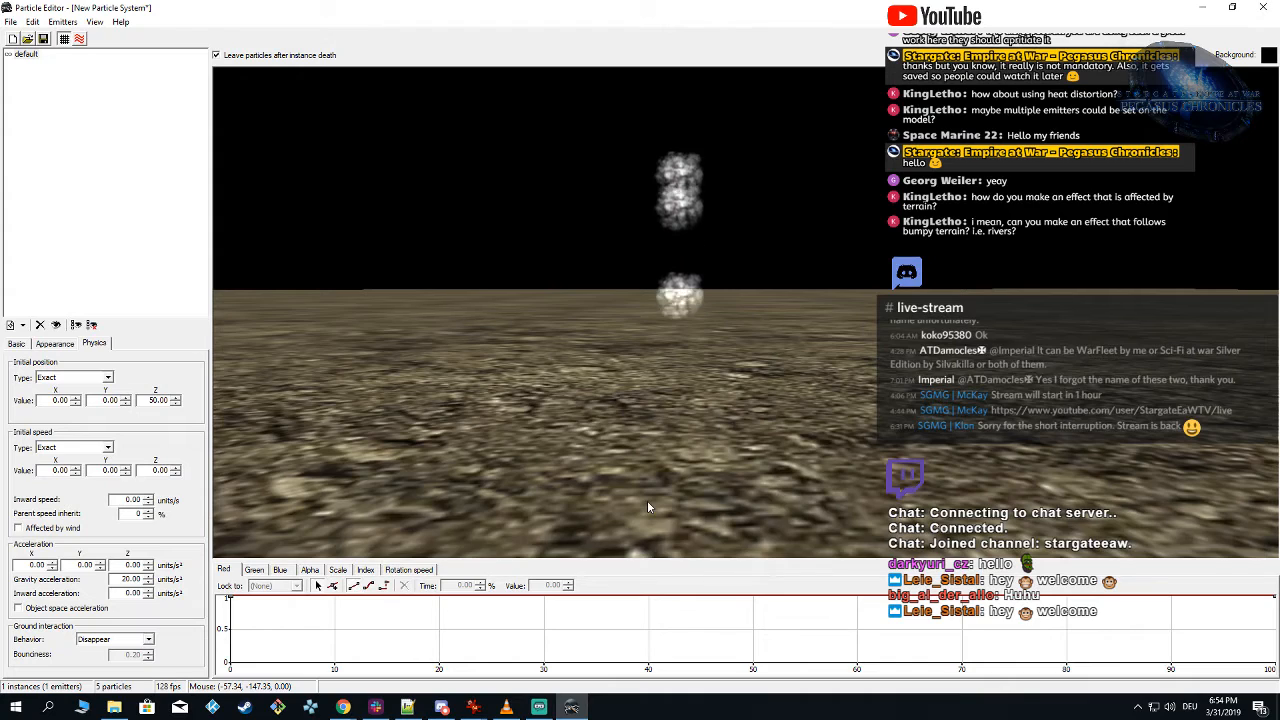
pyautogui.moveTo(647, 501); pyautogui.dragTo(673, 496, button='right')
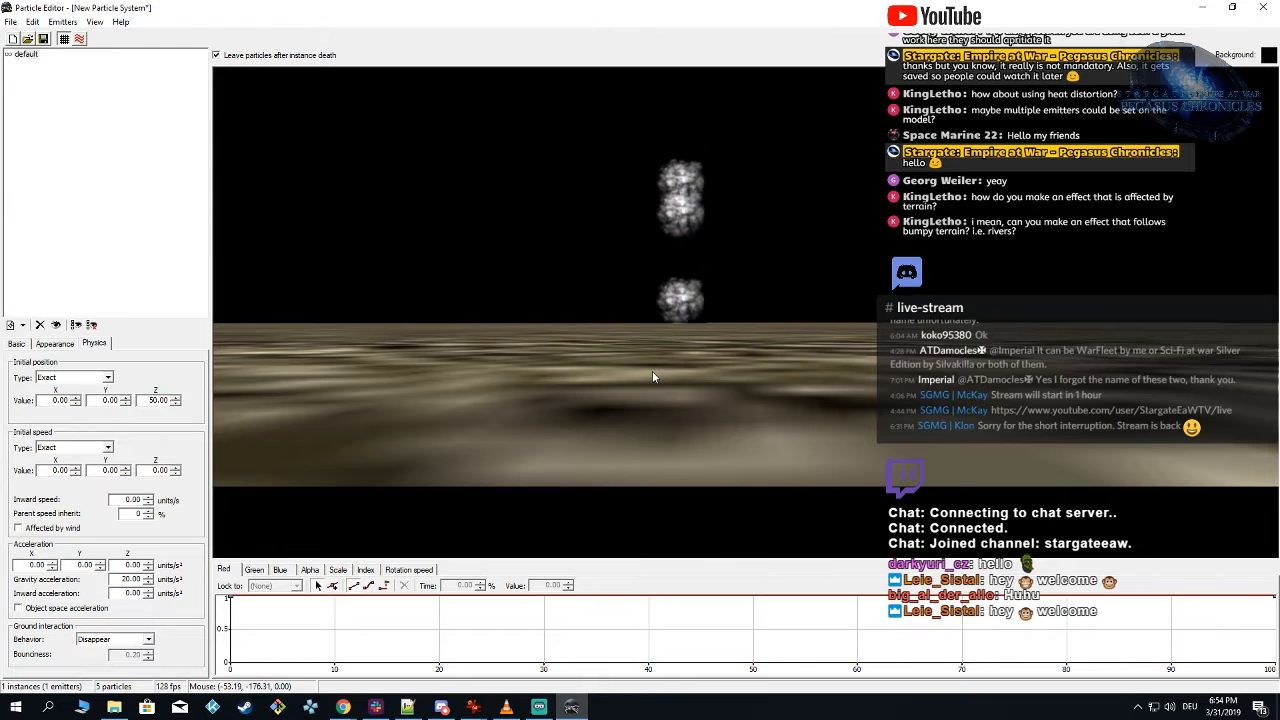
pyautogui.moveTo(652, 371); pyautogui.dragTo(634, 376, button='right')
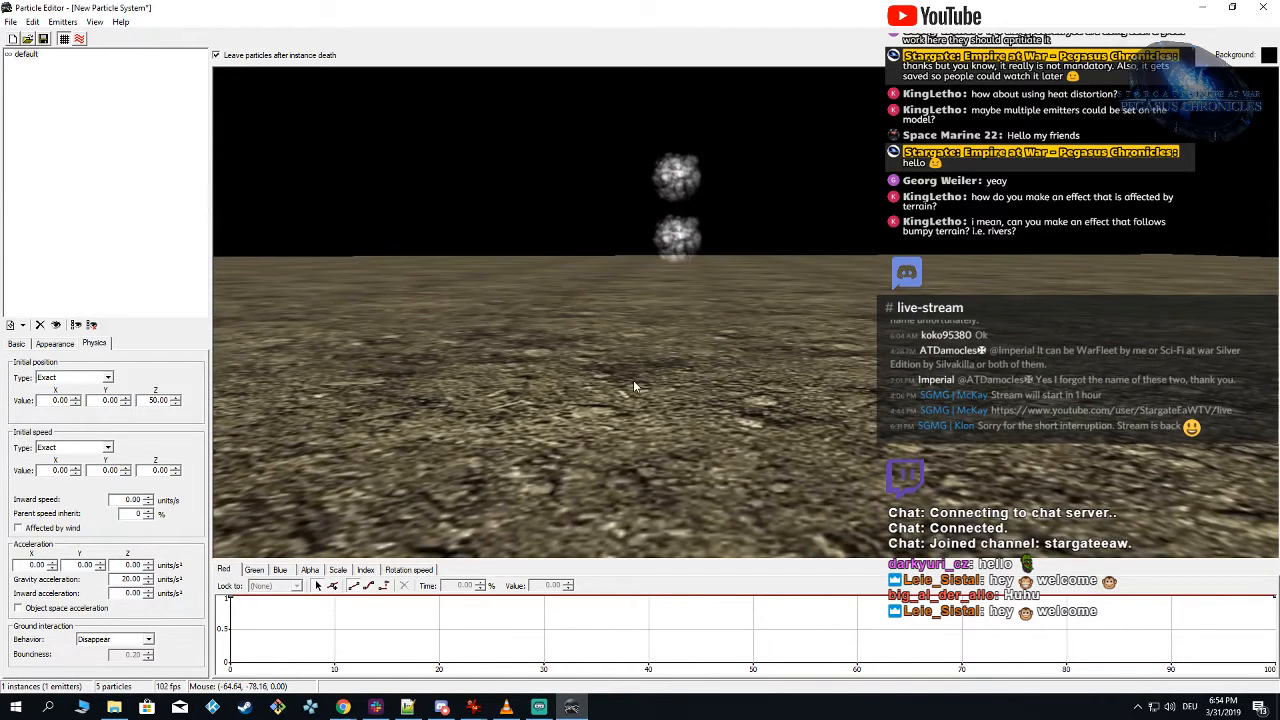
pyautogui.rightClick(30, 56)
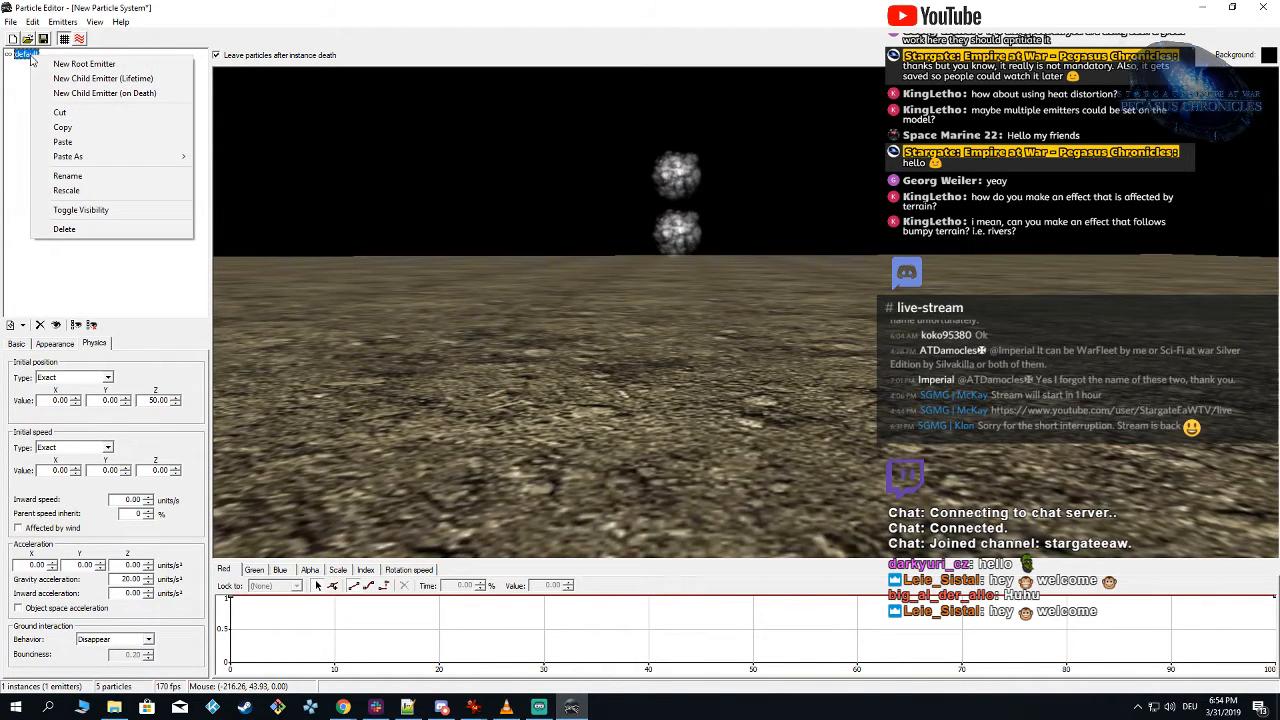
pyautogui.click(120, 94)
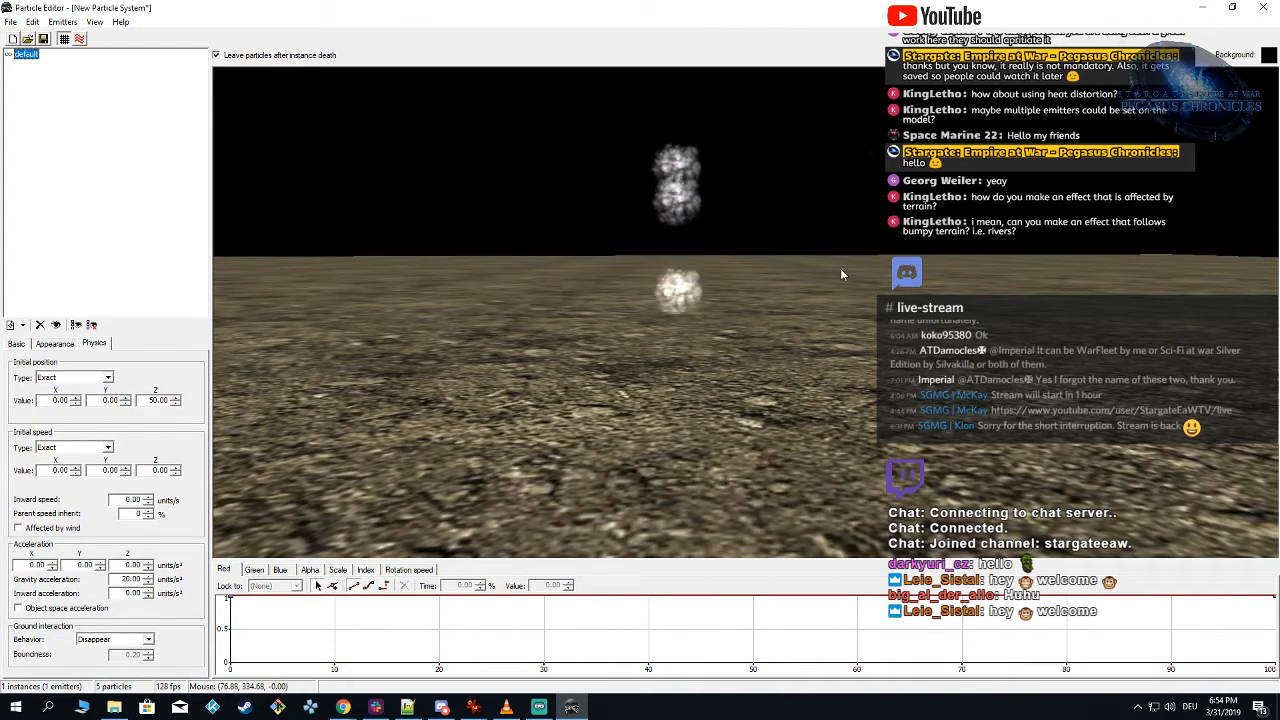
# Step: Change the default emitter's ground interaction behavior to Bounce and preview the particles at ground level
pyautogui.click(108, 640)
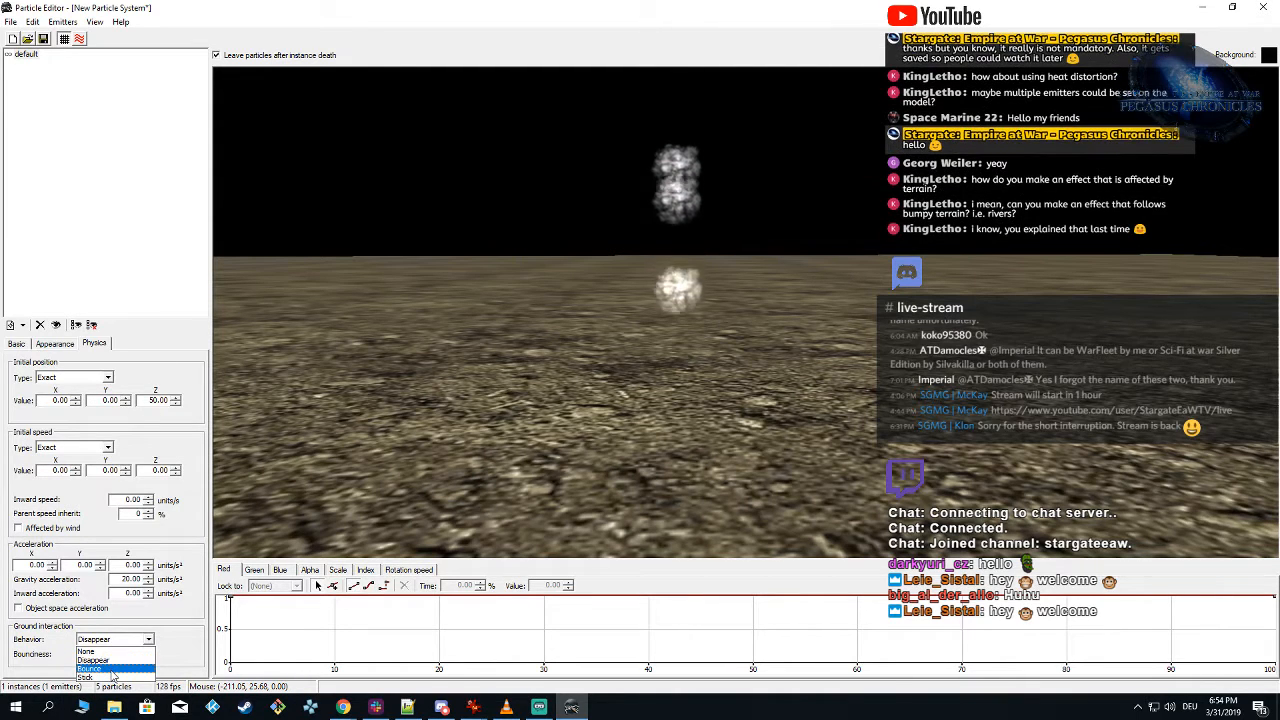
pyautogui.click(95, 669)
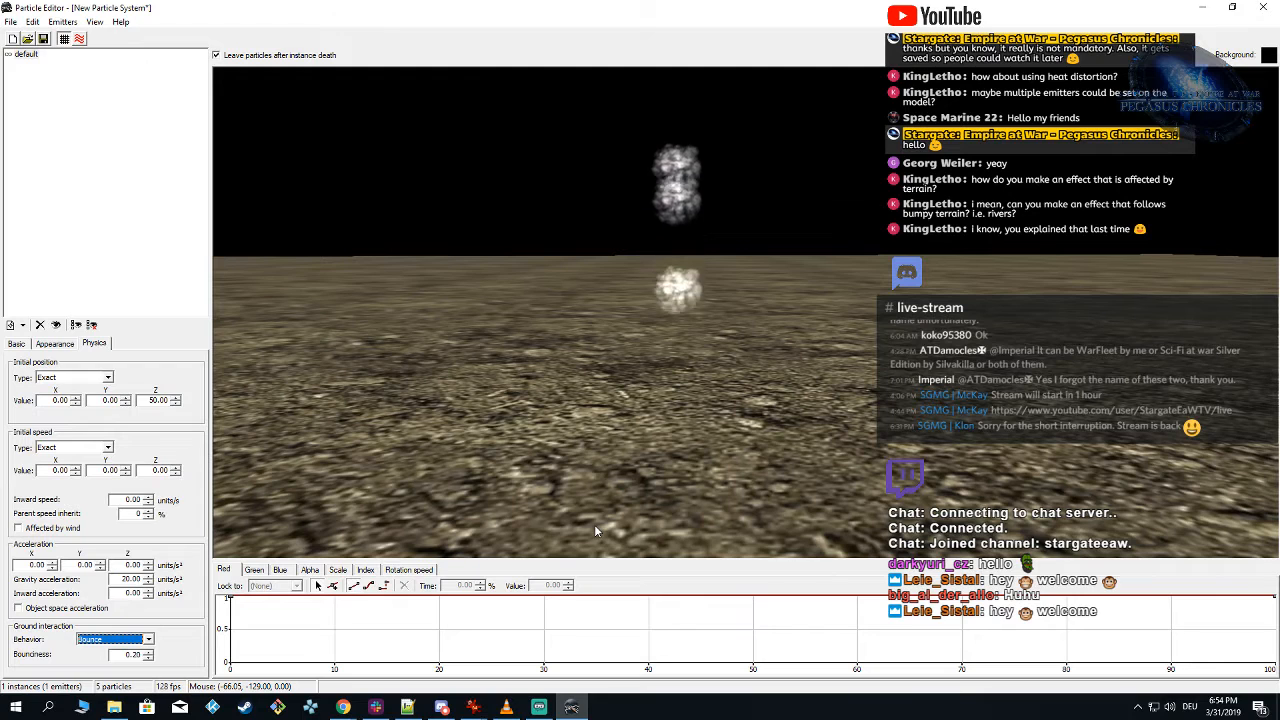
pyautogui.click(682, 487)
pyautogui.moveTo(682, 487); pyautogui.dragTo(680, 250, button='right')
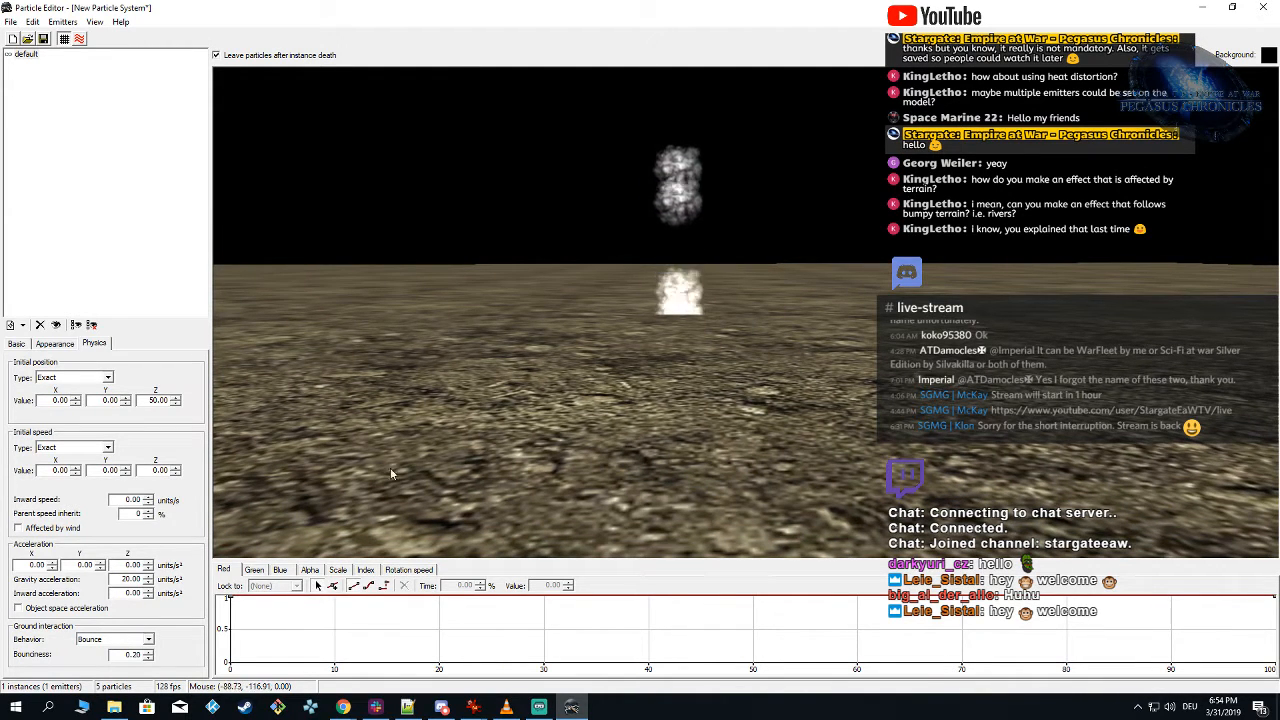
# Step: Set the default emitter's ground-interaction bounciness to 1
pyautogui.doubleClick(127, 655)
pyautogui.write('1')
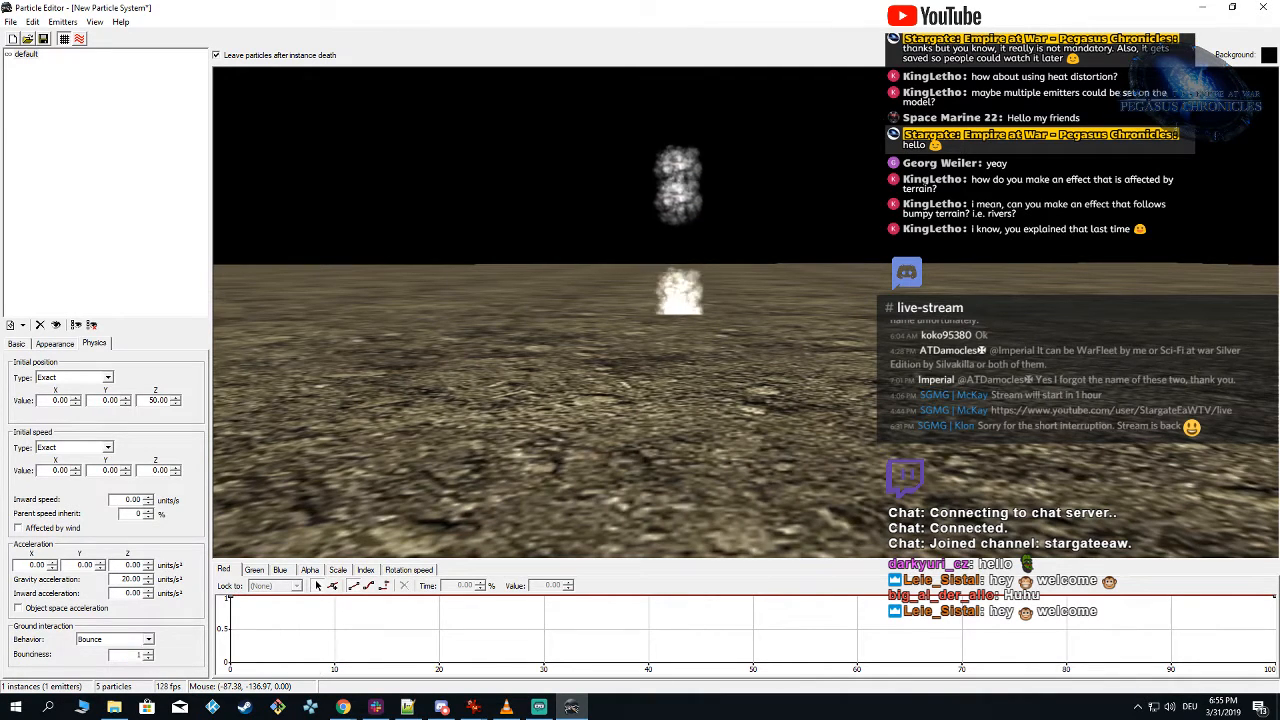
pyautogui.press('Return')
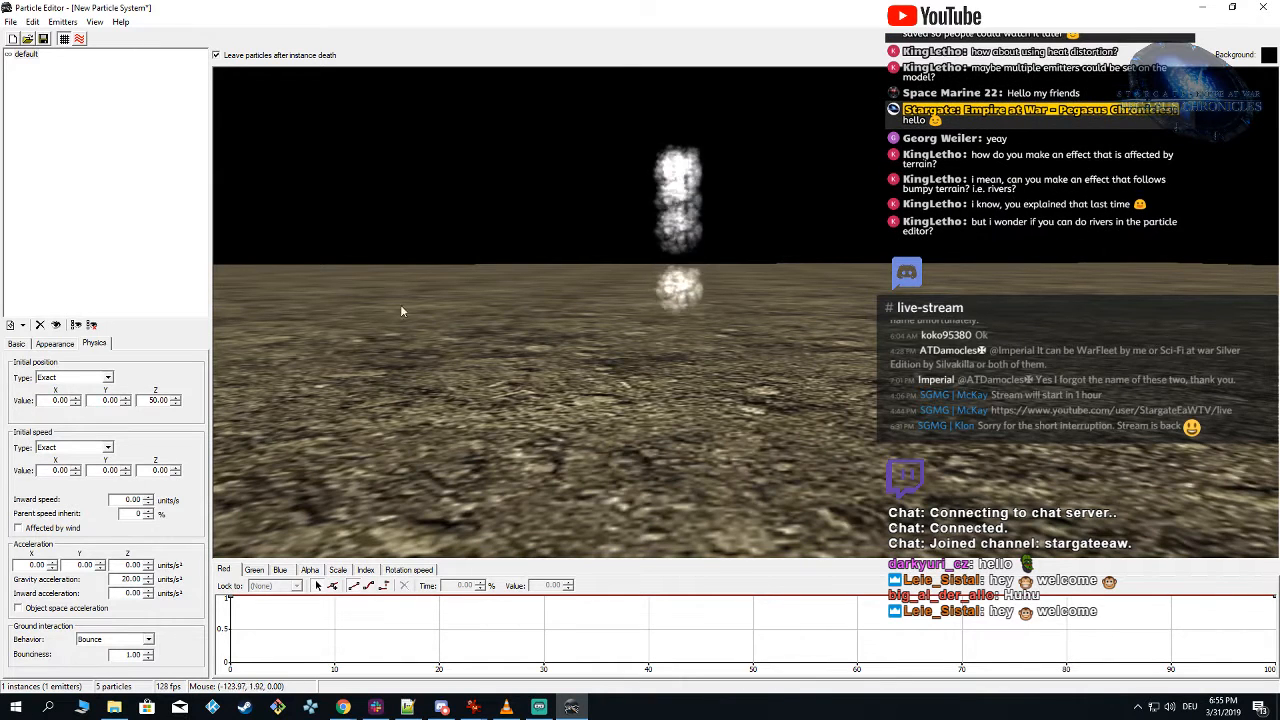
# Step: Change the default emitter's initial speed type to Random: Cylinder with a radius of 10 and preview the bouncing particles
pyautogui.click(75, 447)
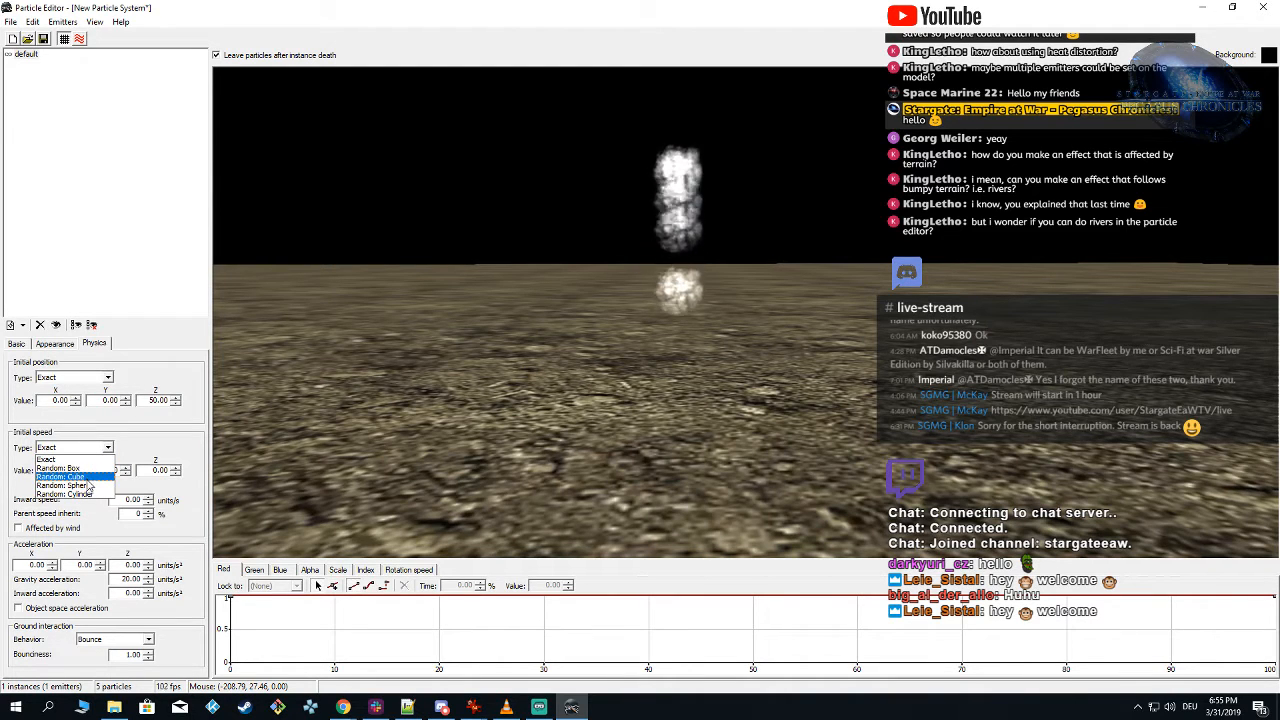
pyautogui.click(88, 495)
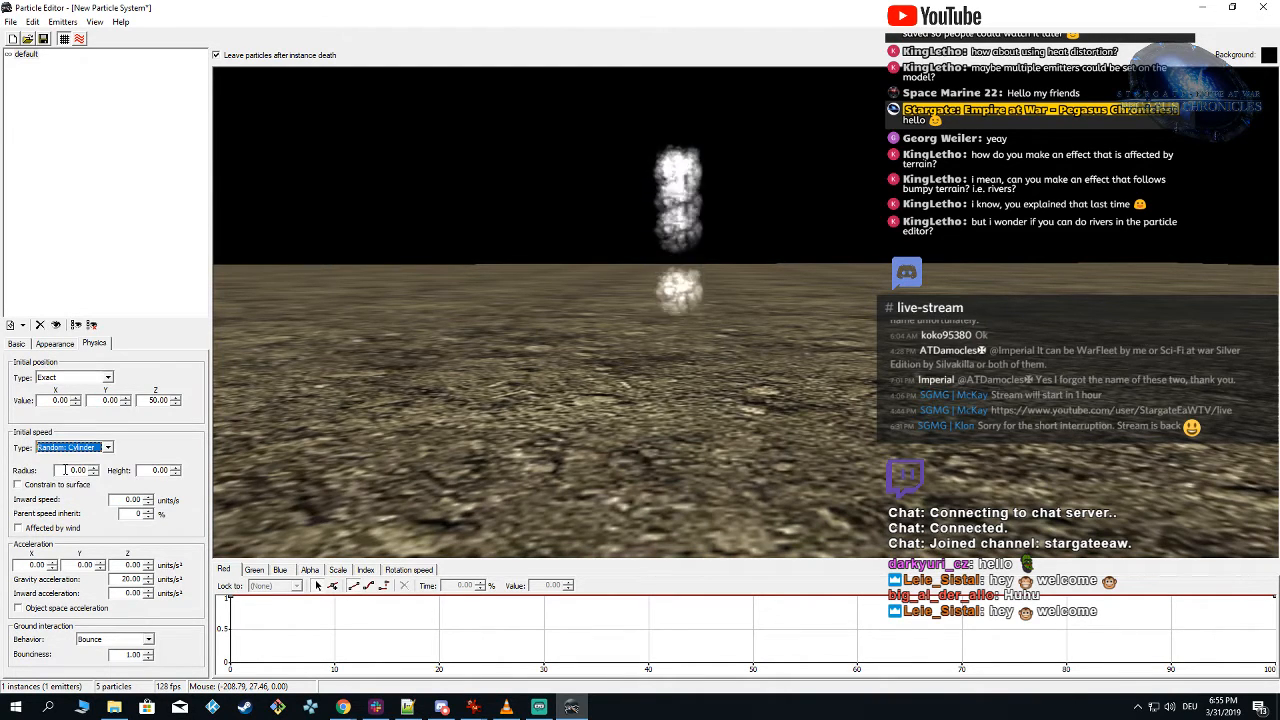
pyautogui.doubleClick(72, 470)
pyautogui.write('10')
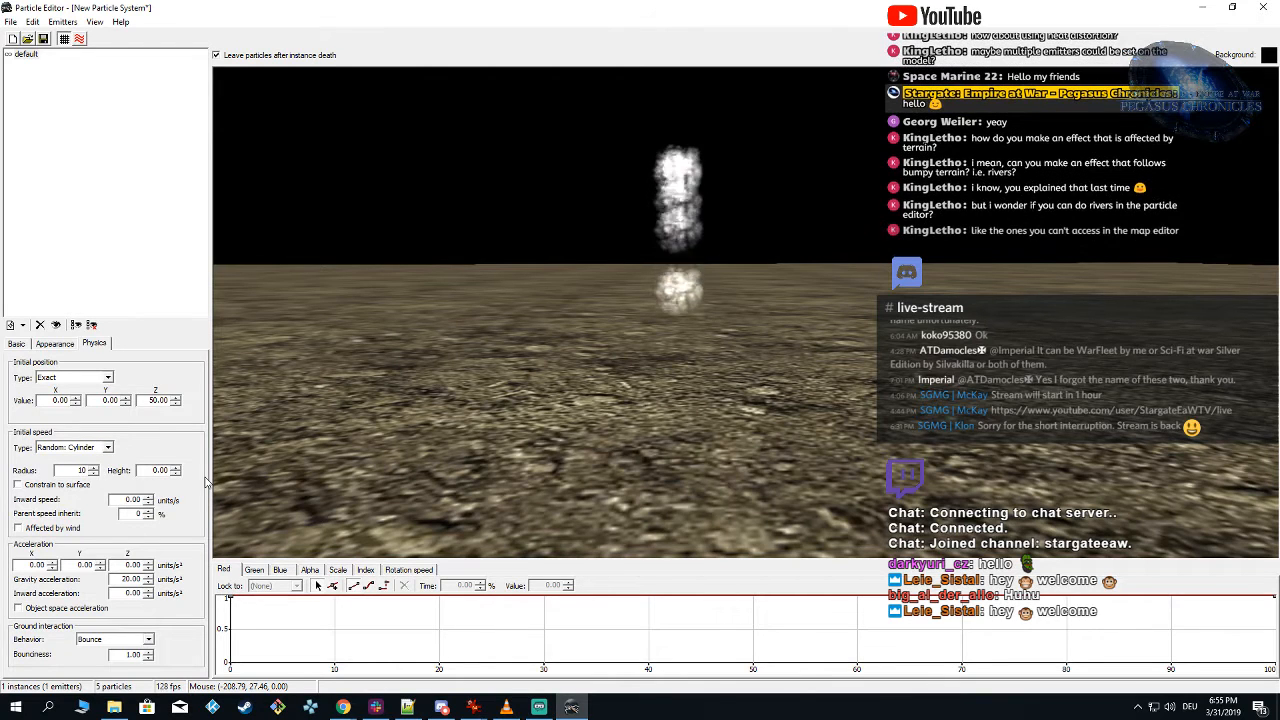
pyautogui.press('Return')
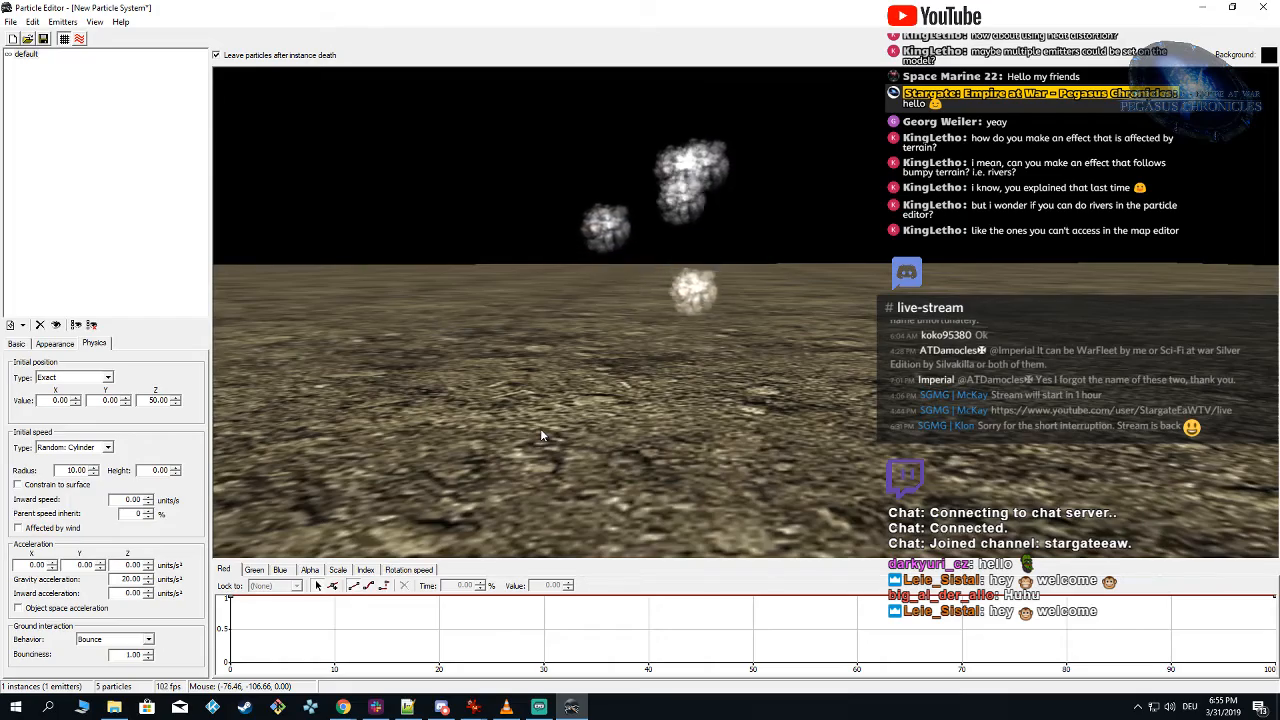
pyautogui.moveTo(845, 347); pyautogui.dragTo(784, 346, button='right')
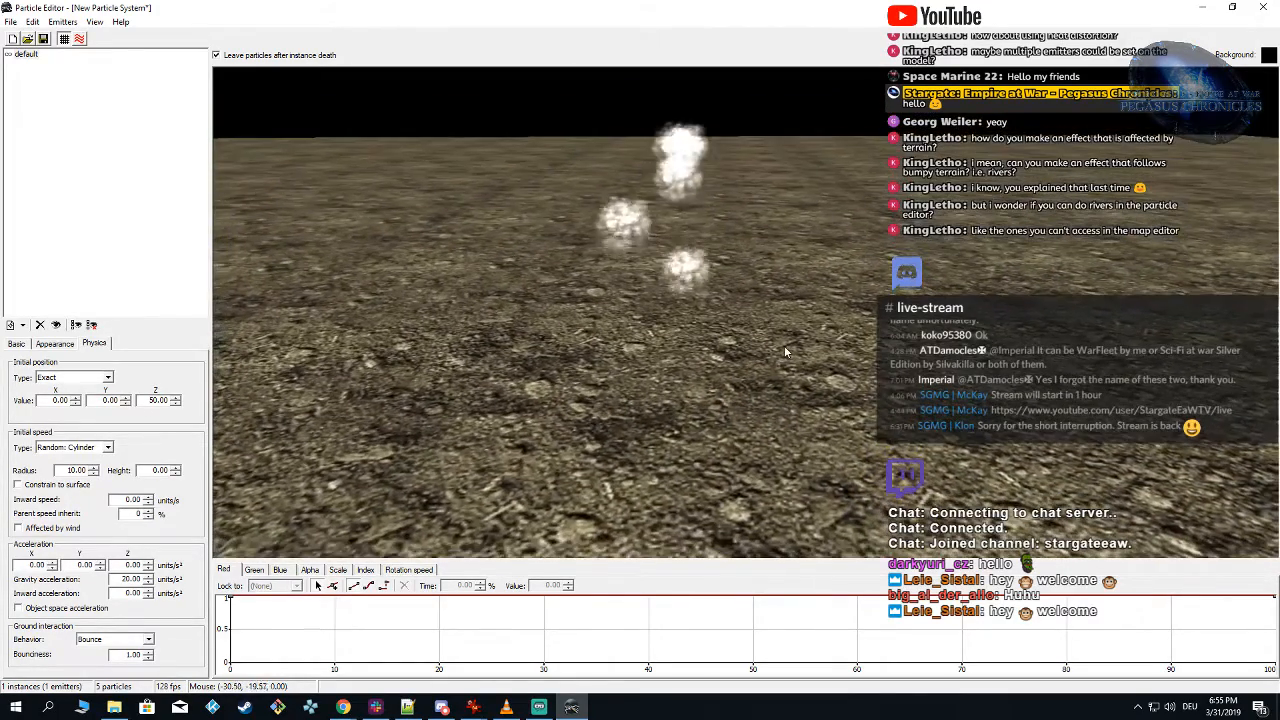
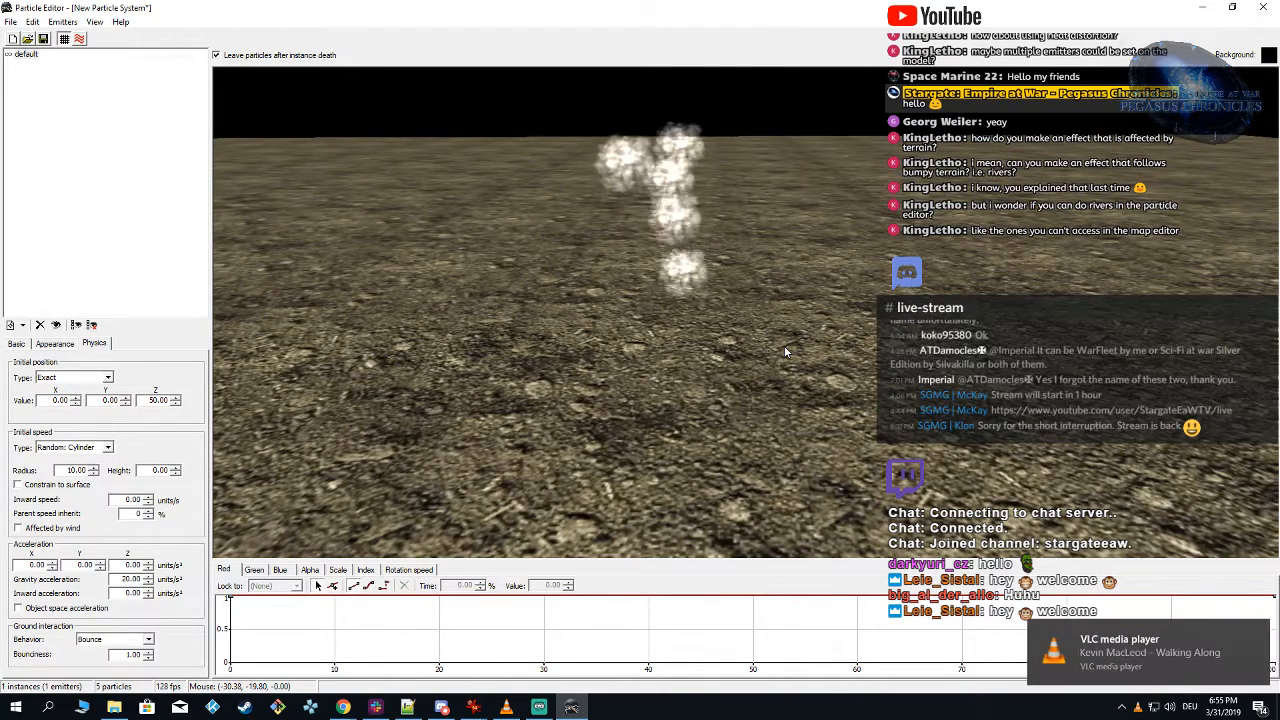
# Step: Reduce the default emitter's ground-interaction bounciness to 0.1, keeping its ground behavior on Bounce
pyautogui.moveTo(740, 362); pyautogui.dragTo(616, 392)
pyautogui.click(145, 639)
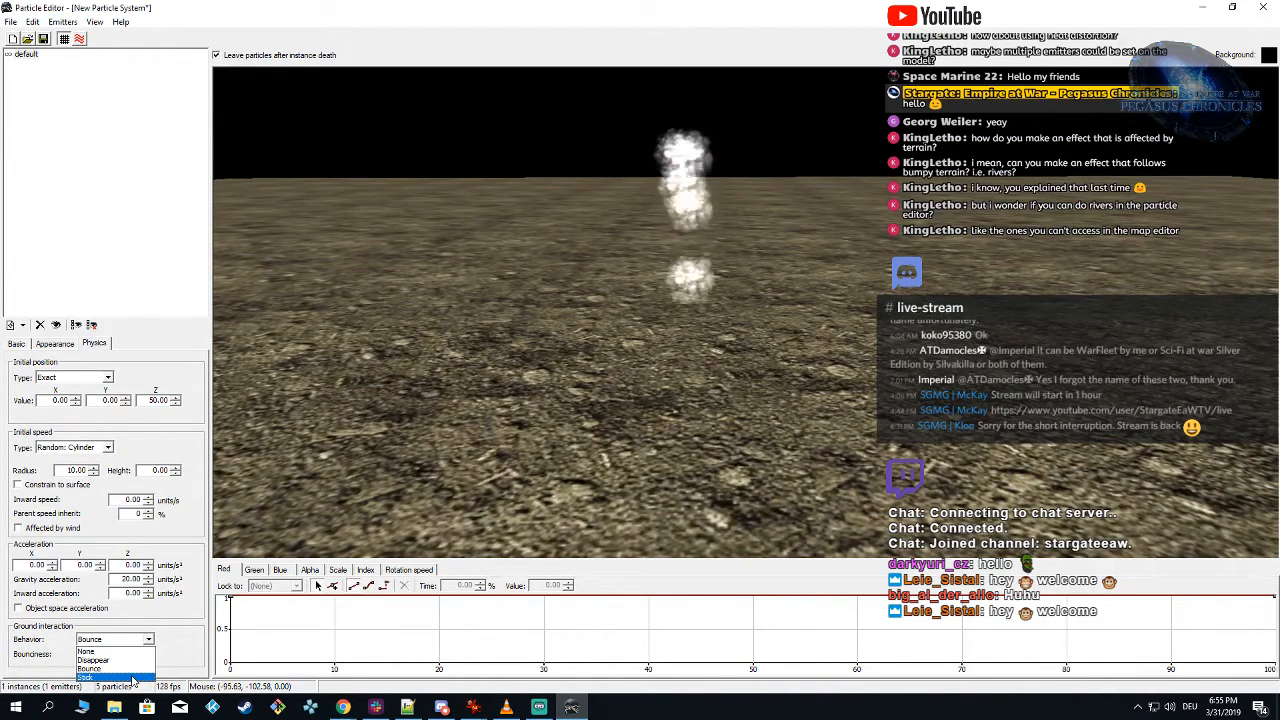
pyautogui.click(161, 608)
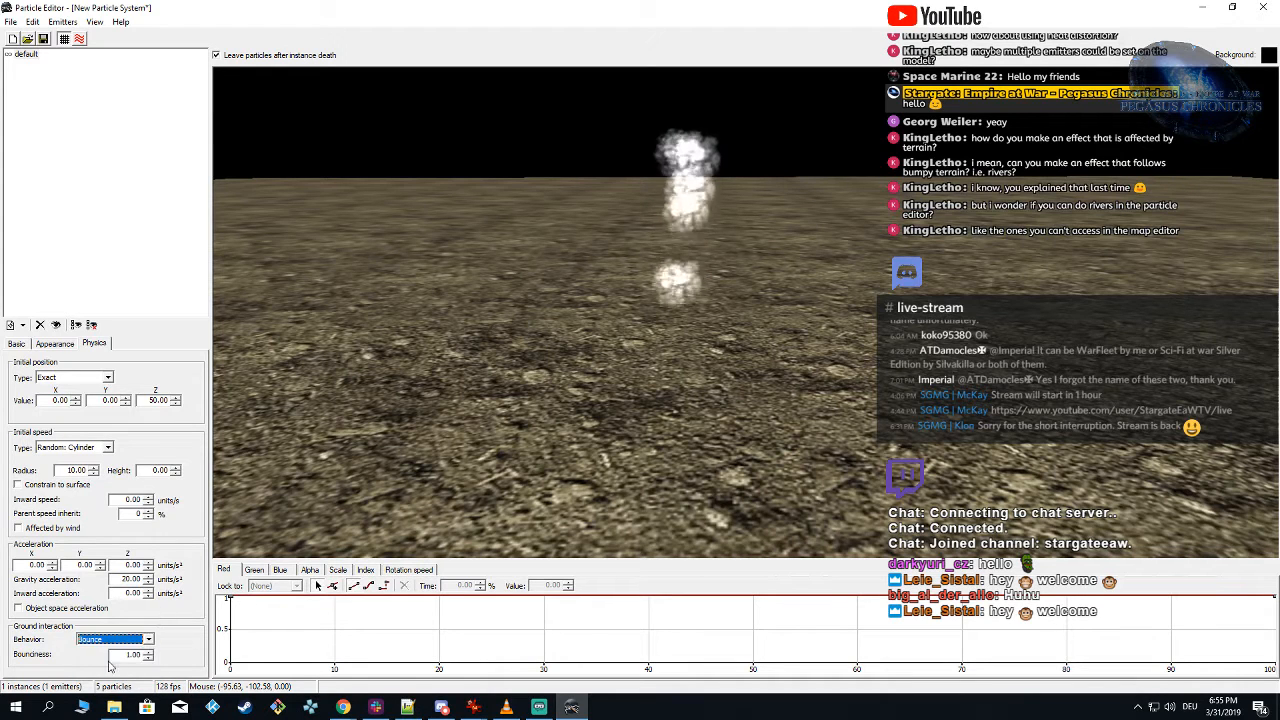
pyautogui.moveTo(118, 655); pyautogui.dragTo(158, 656)
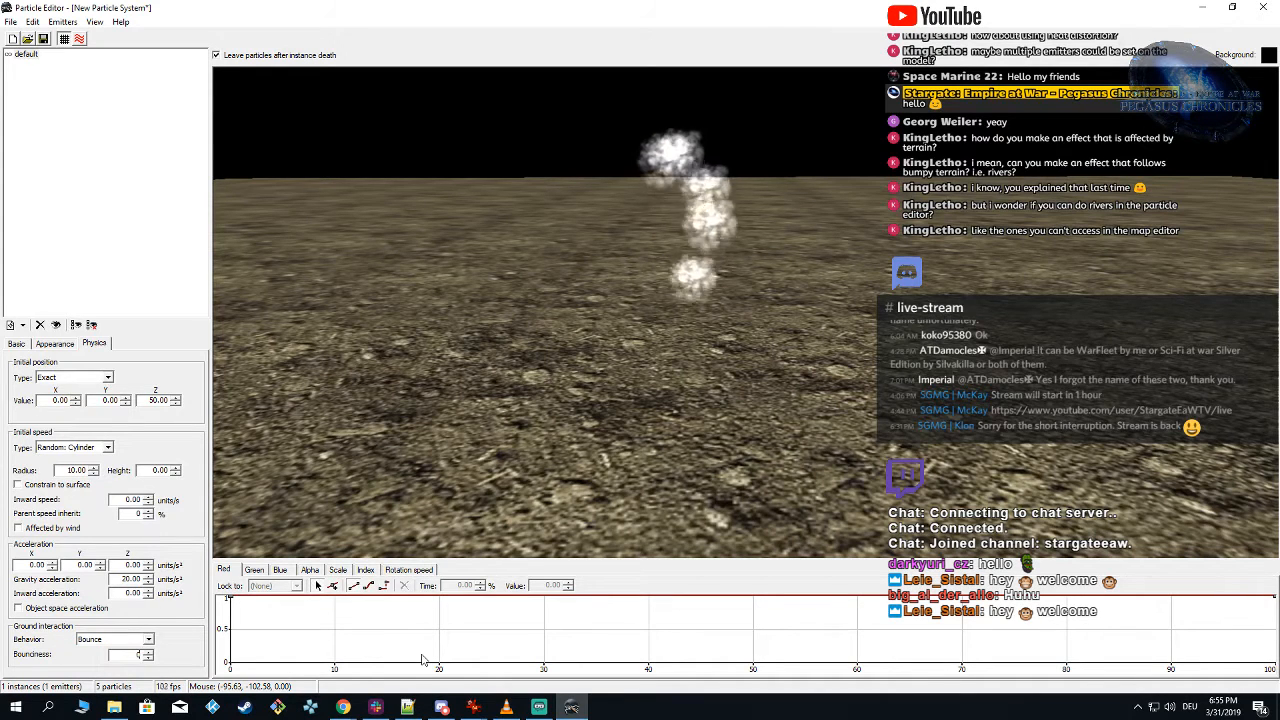
pyautogui.write('0.1')
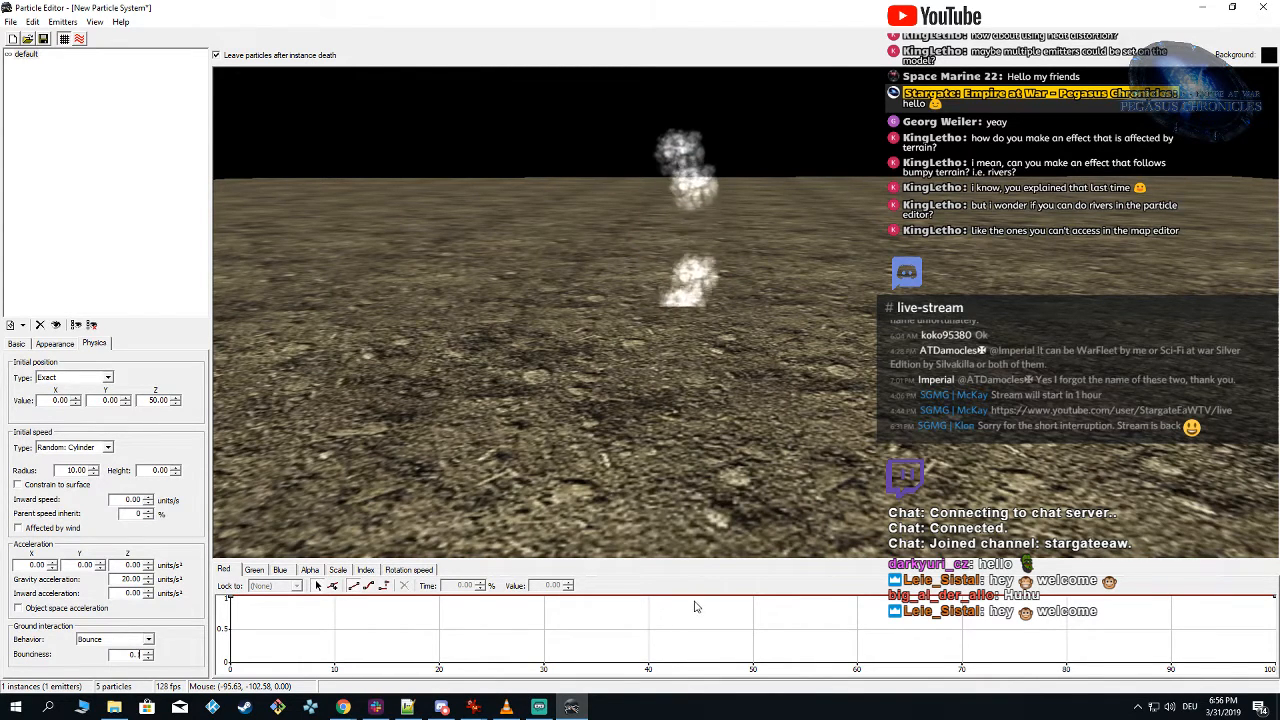
# Step: Open P_WATERFALL_FAST.ALO from the mod's Art\Models folder without saving the new particle system
pyautogui.click(12, 22)
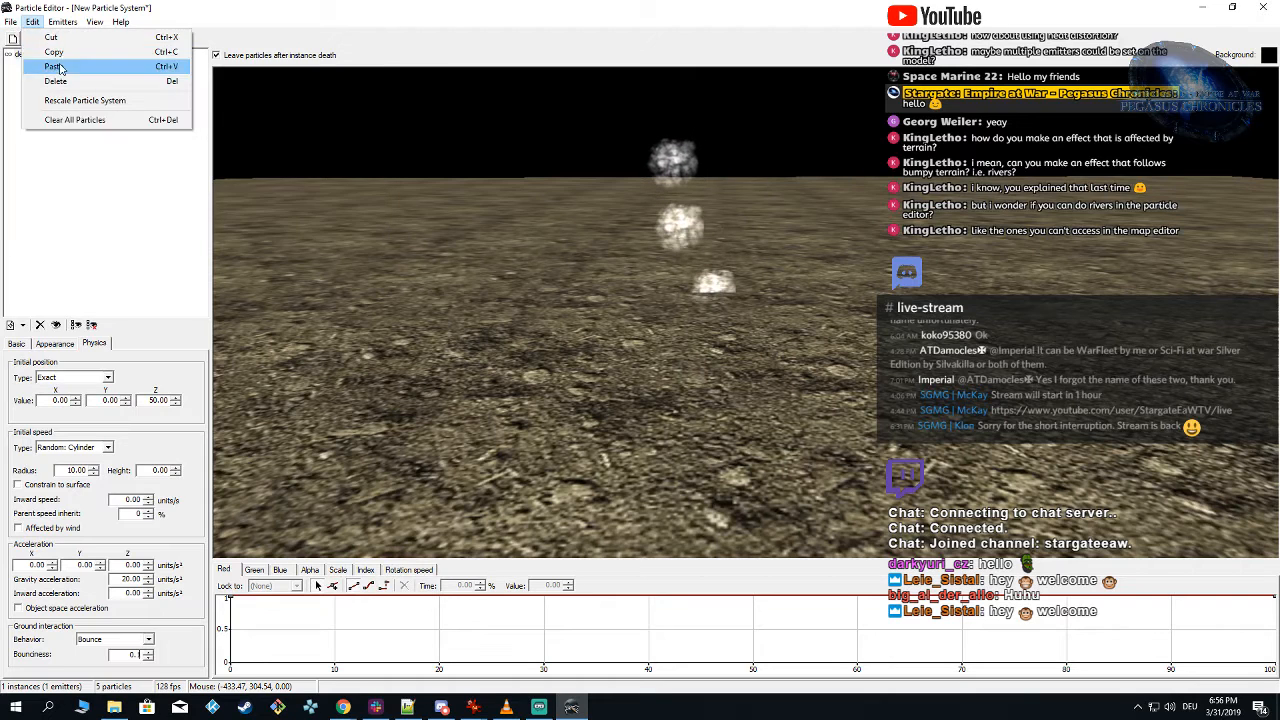
pyautogui.click(30, 49)
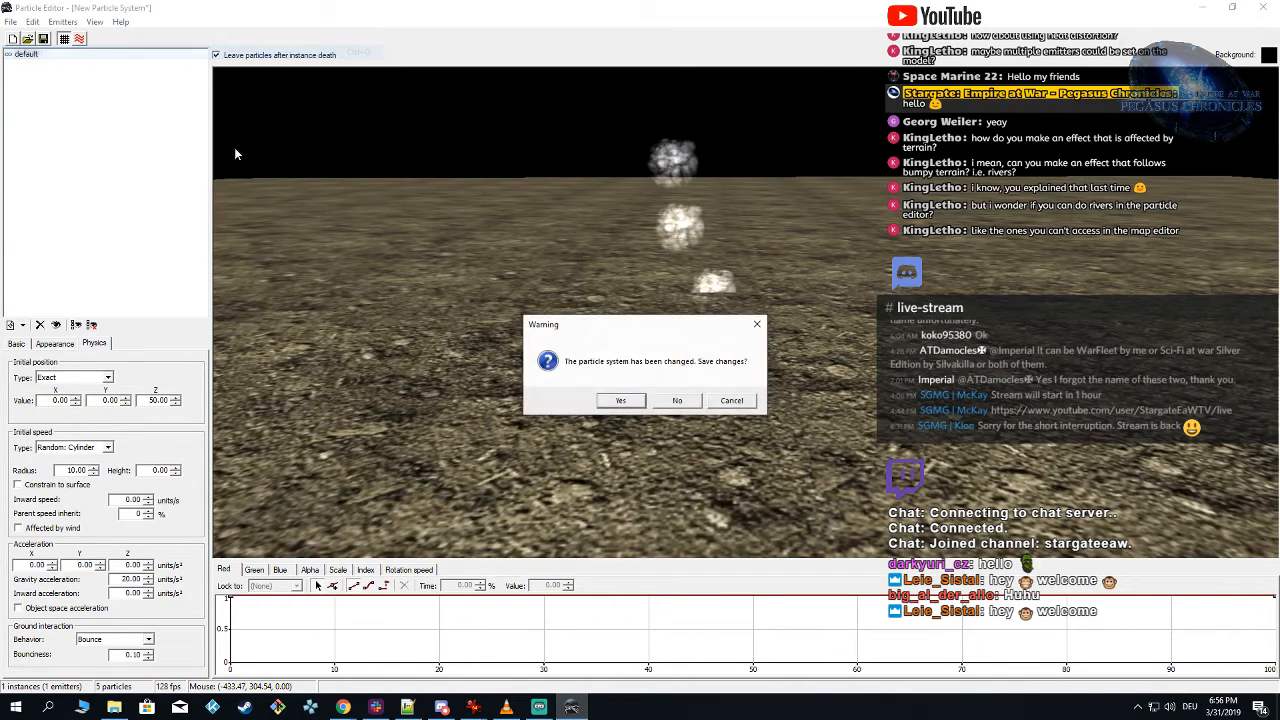
pyautogui.click(616, 399)
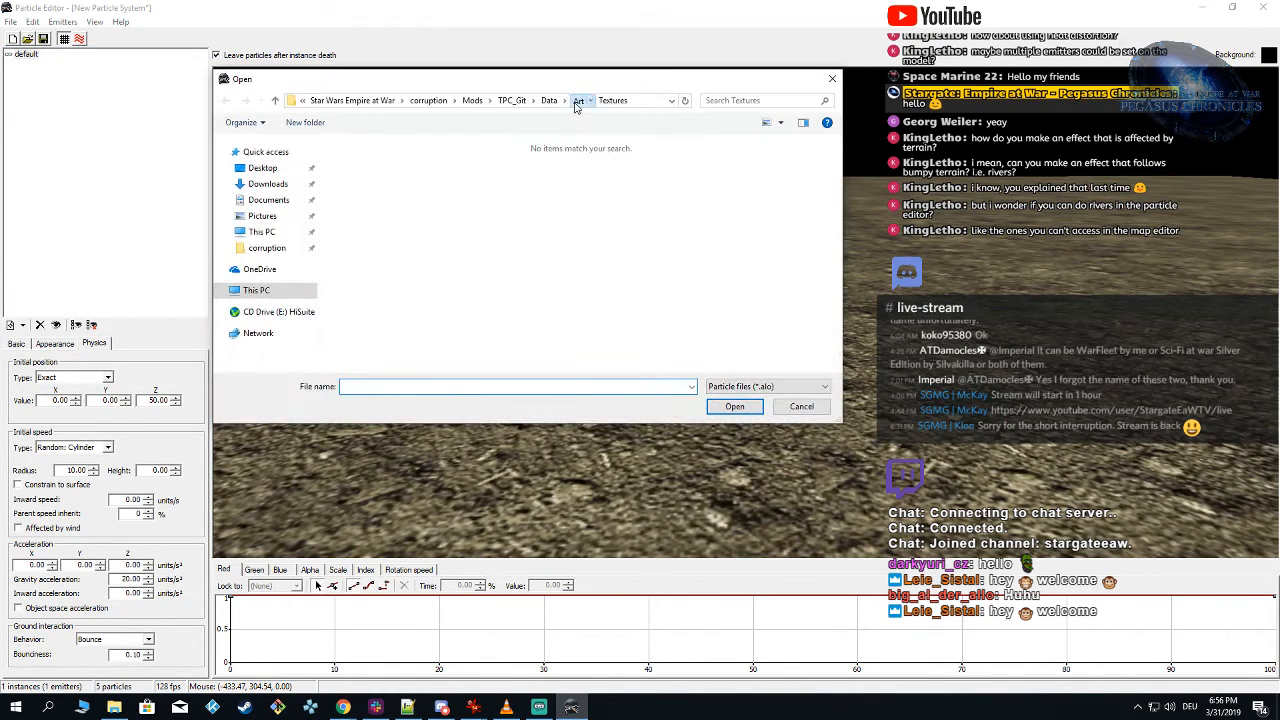
pyautogui.click(578, 101)
pyautogui.doubleClick(382, 174)
pyautogui.click(395, 218)
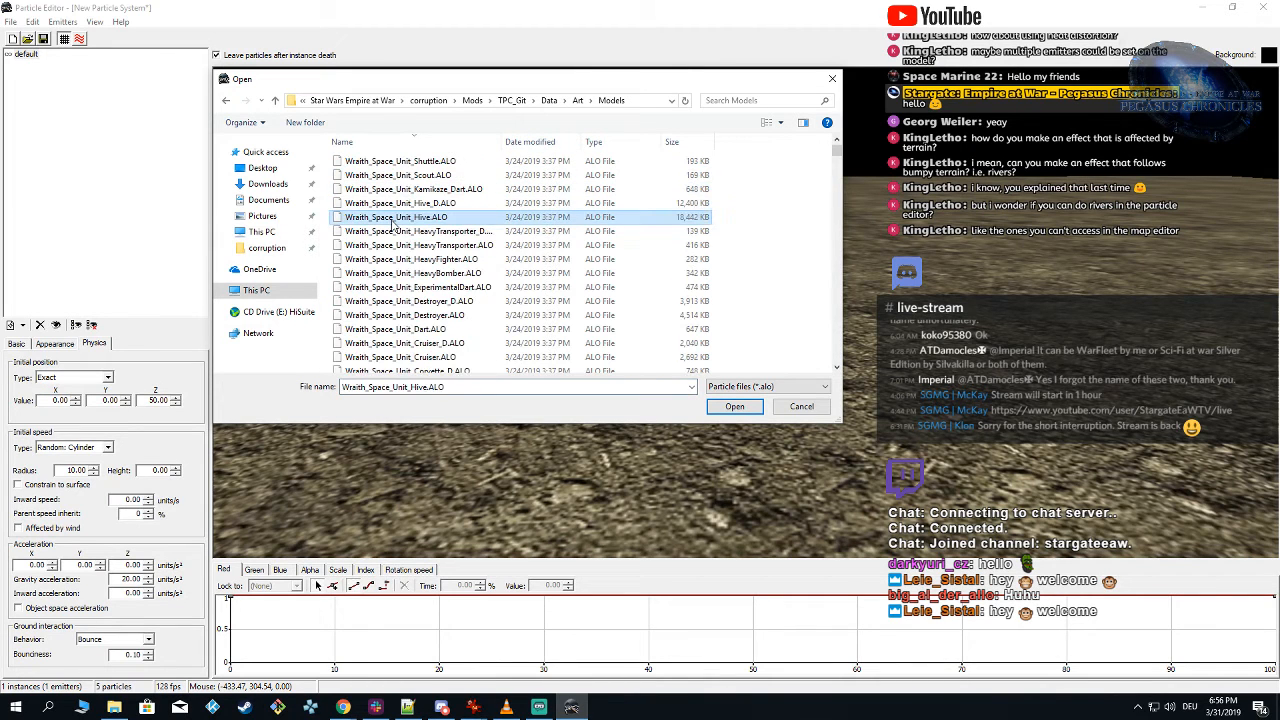
pyautogui.press('p')
pyautogui.scroll(-6, 464, 303)
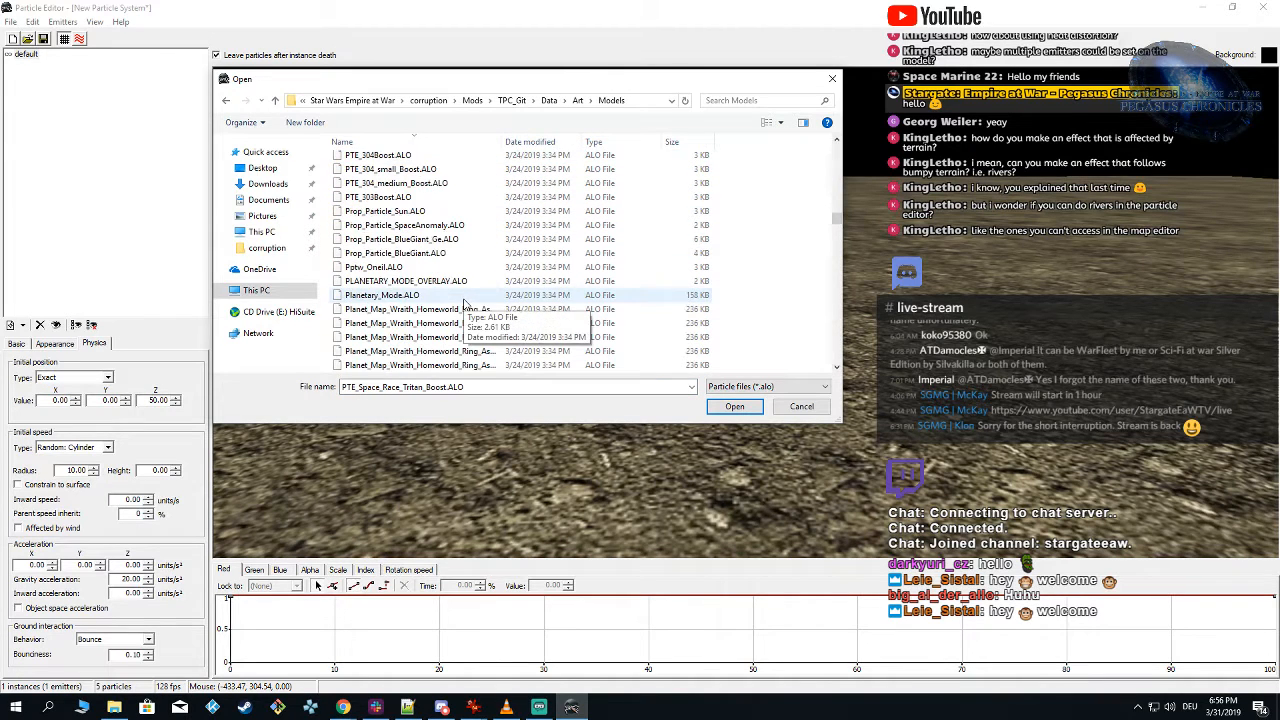
pyautogui.scroll(-10, 464, 303)
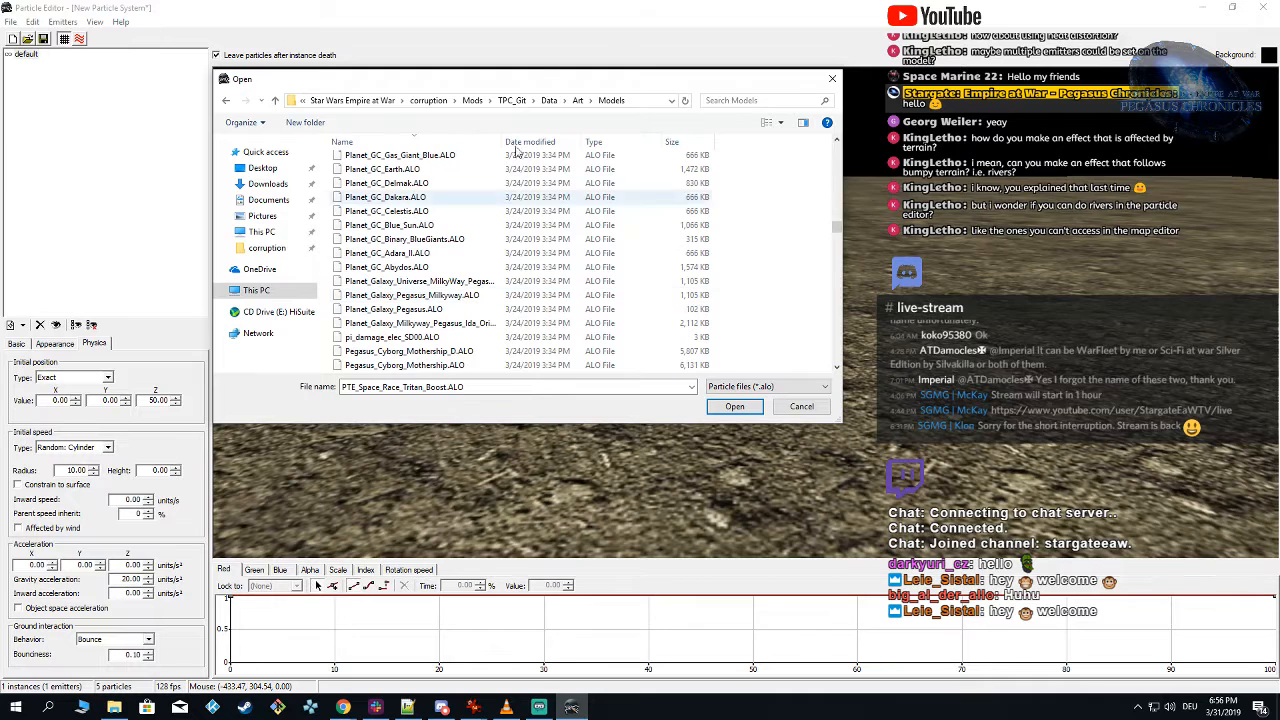
pyautogui.press('Return')
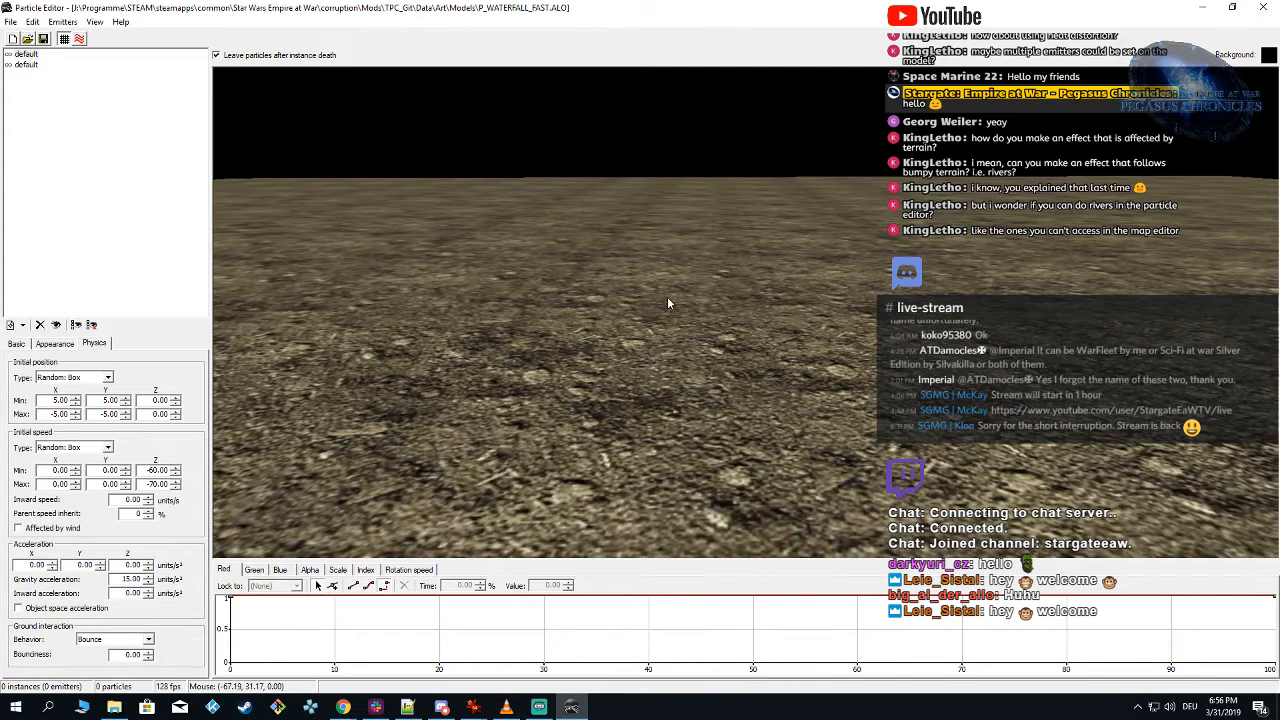
# Step: Set the waterfall emitter's minimum and maximum initial Z position to 50 and preview the water hitting the ground
pyautogui.click(602, 345)
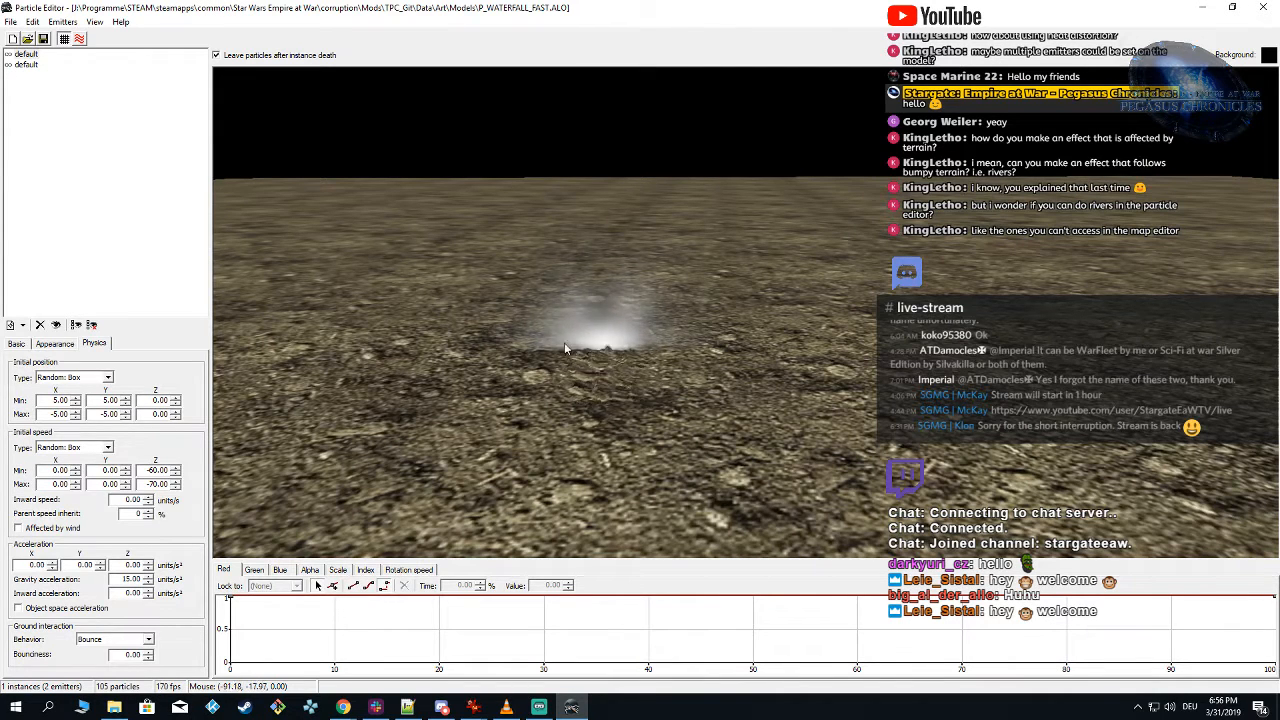
pyautogui.moveTo(535, 347); pyautogui.dragTo(638, 334, button='right')
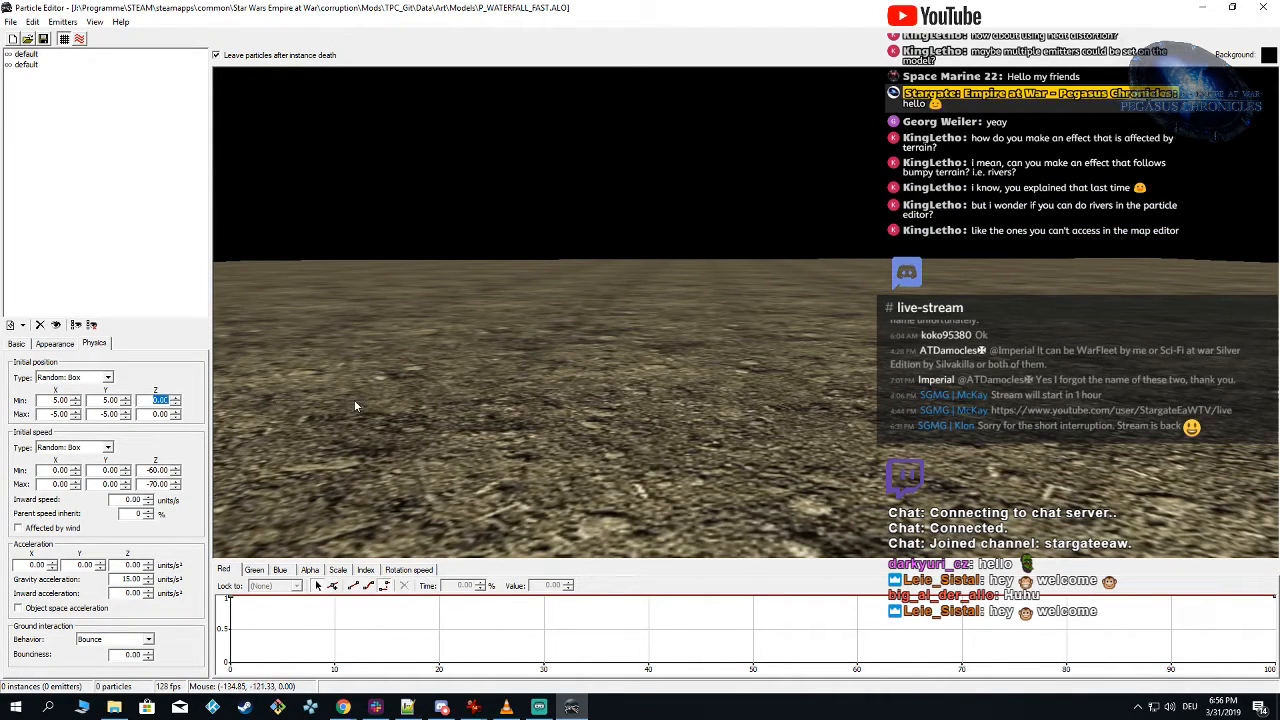
pyautogui.write('50')
pyautogui.click(555, 361)
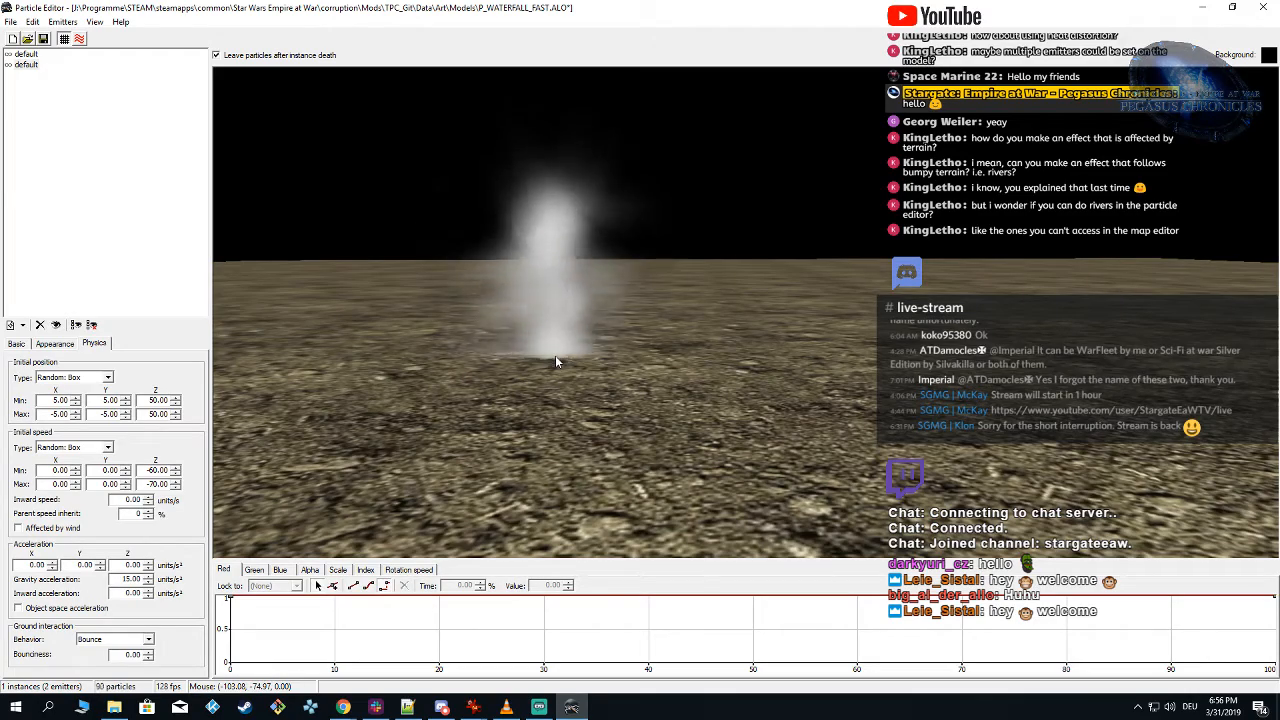
pyautogui.moveTo(595, 366)
pyautogui.mouseDown(button='right')
pyautogui.moveTo(599, 342)
pyautogui.moveTo(602, 372)
pyautogui.mouseUp(button='right')
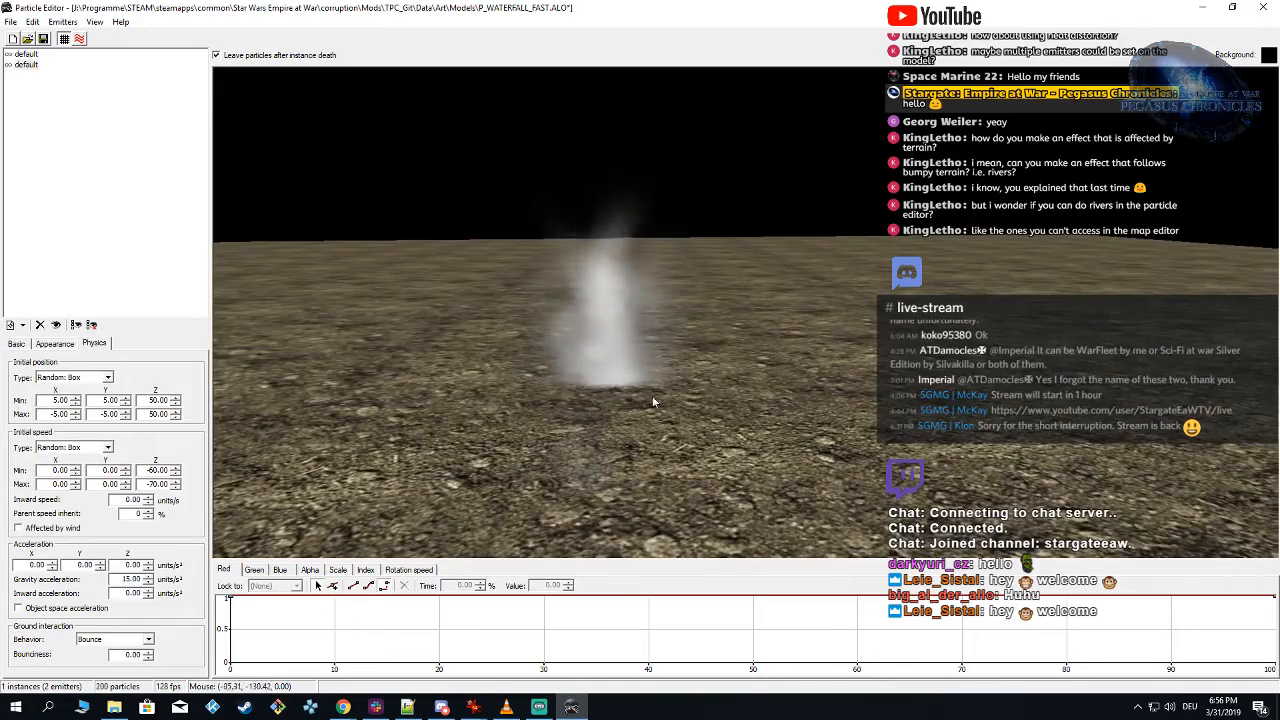
pyautogui.moveTo(658, 403); pyautogui.dragTo(760, 430, button='right')
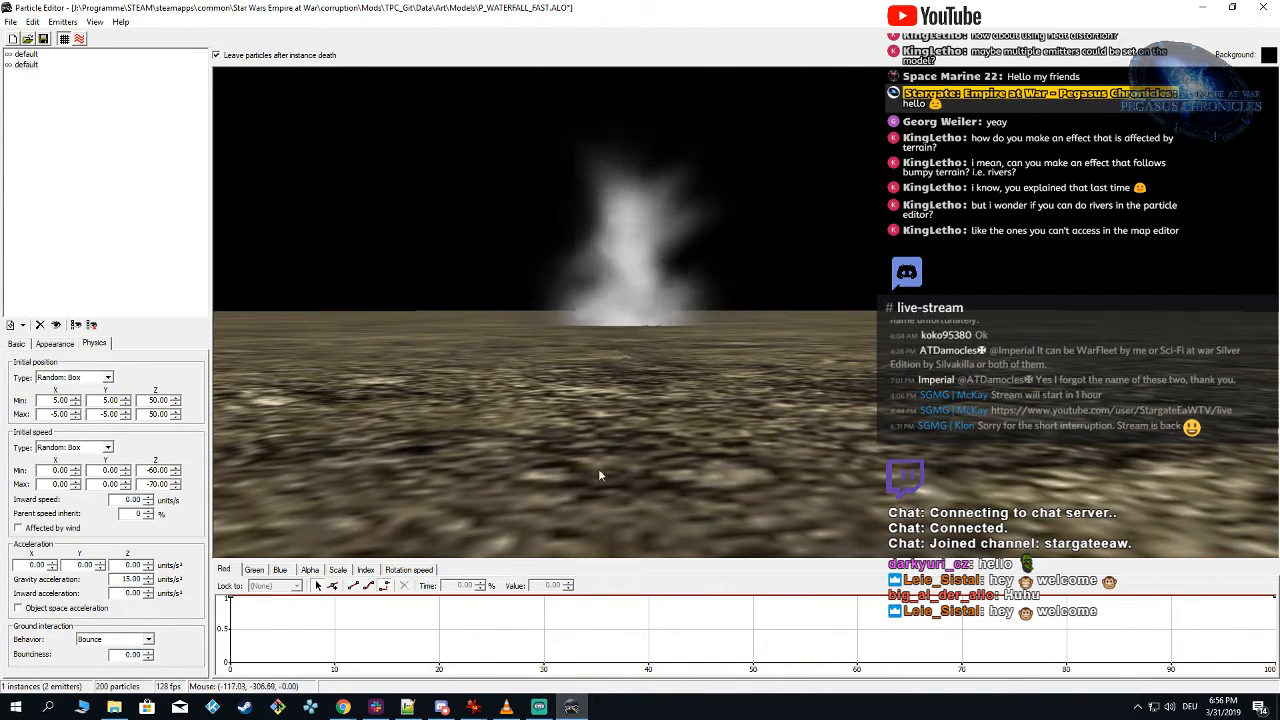
pyautogui.moveTo(598, 468); pyautogui.dragTo(602, 475, button='right')
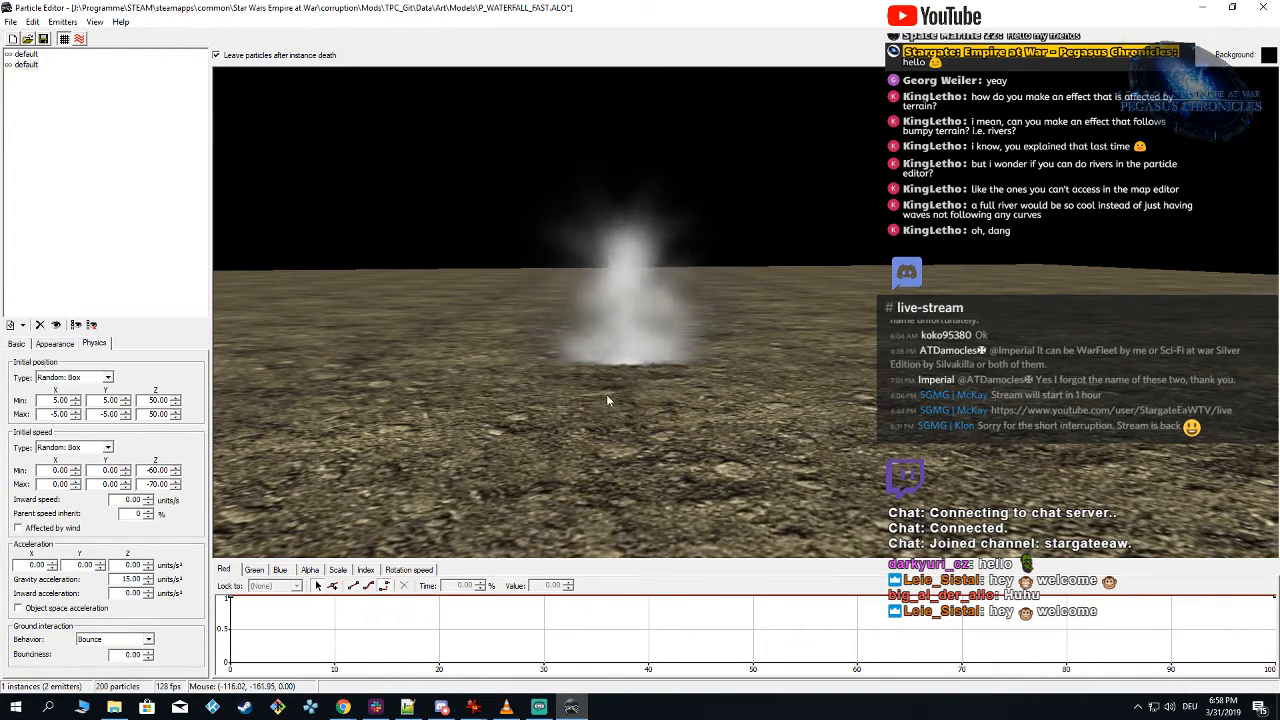
pyautogui.moveTo(645, 391)
pyautogui.mouseDown(button='right')
pyautogui.moveTo(647, 403)
pyautogui.moveTo(635, 396)
pyautogui.mouseUp(button='right')
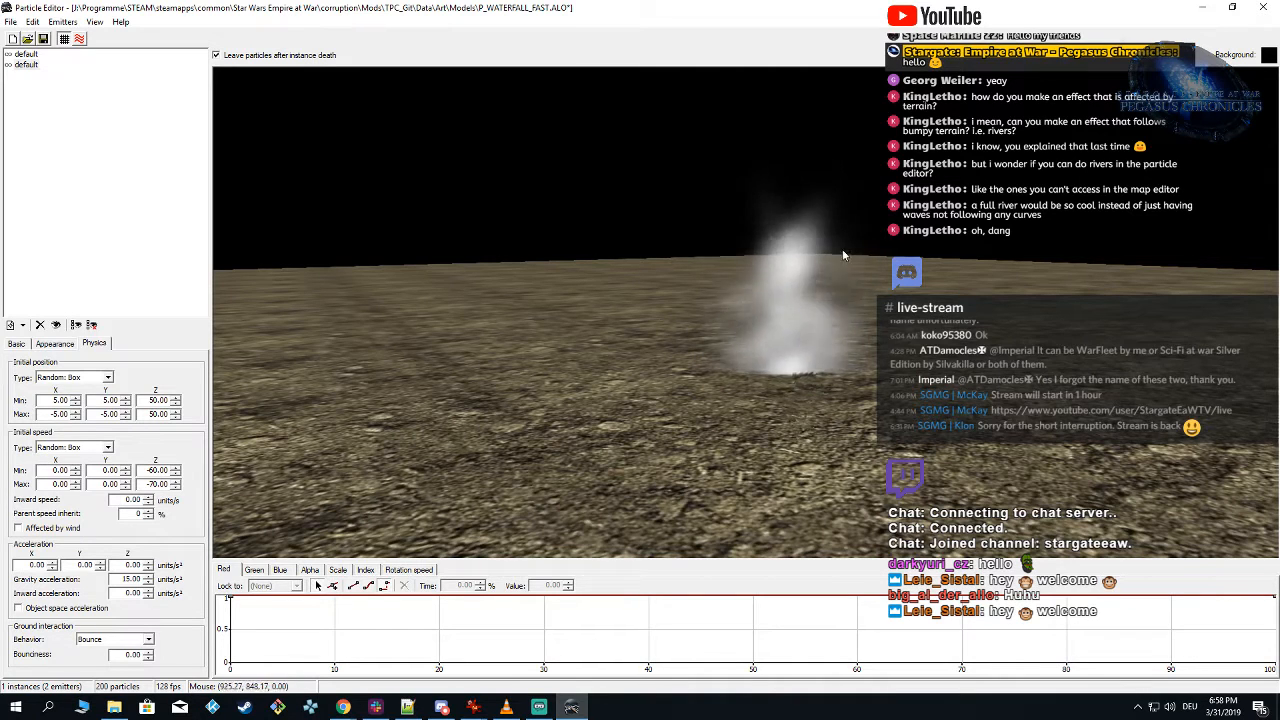
pyautogui.moveTo(842, 249); pyautogui.dragTo(836, 277, button='right')
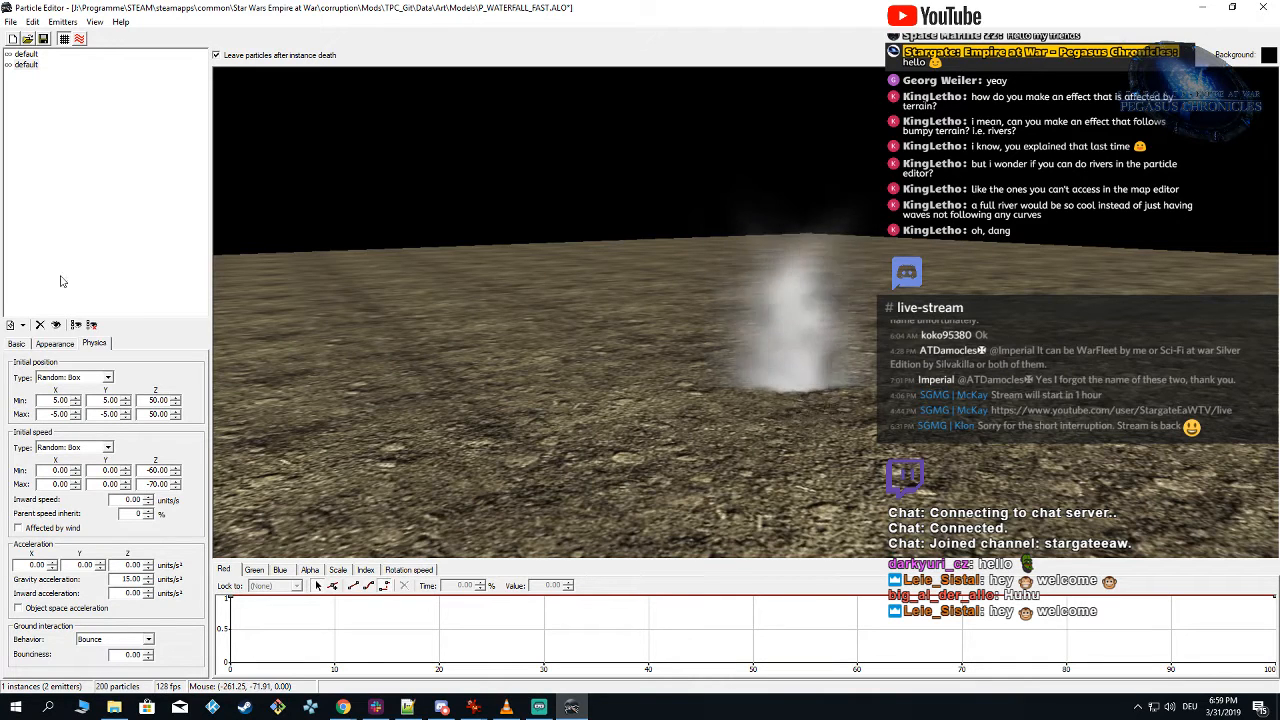
# Step: Copy the color texture name P_particle_master.dds from the second default emitter into the first default emitter's color texture
pyautogui.click(68, 344)
pyautogui.click(196, 374)
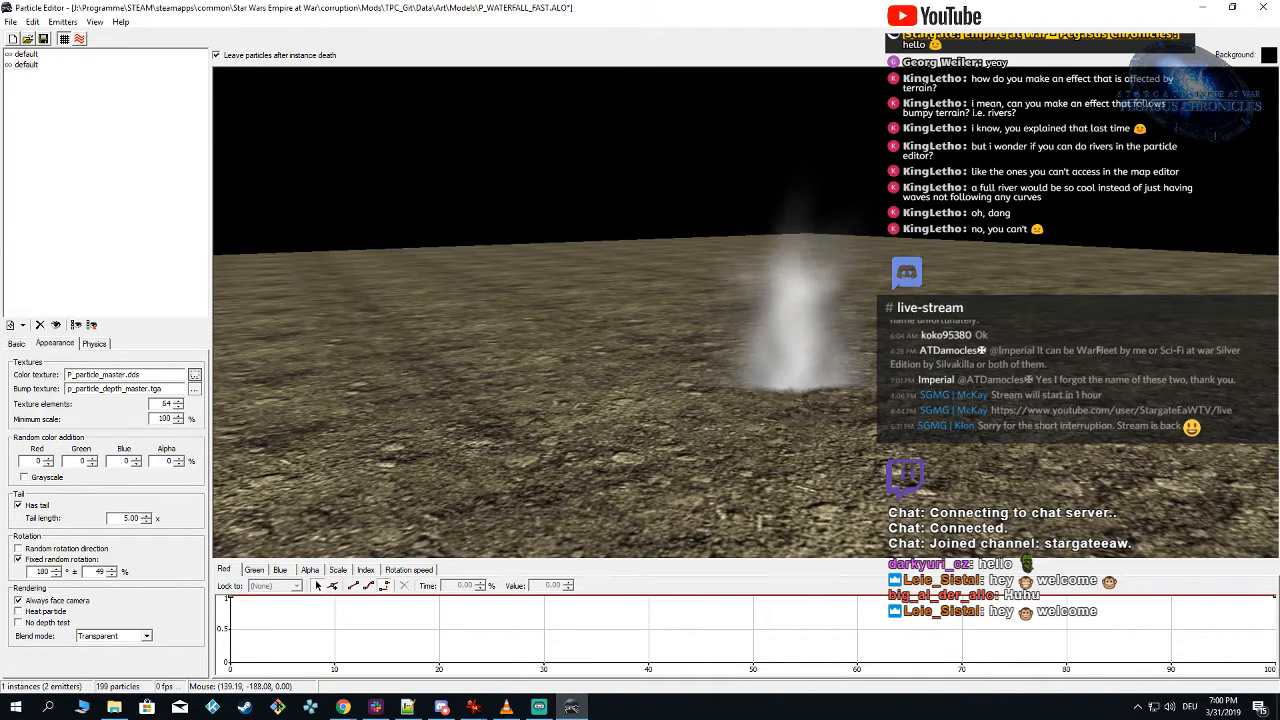
pyautogui.doubleClick(126, 375)
pyautogui.hotkey('ctrl', 'c')
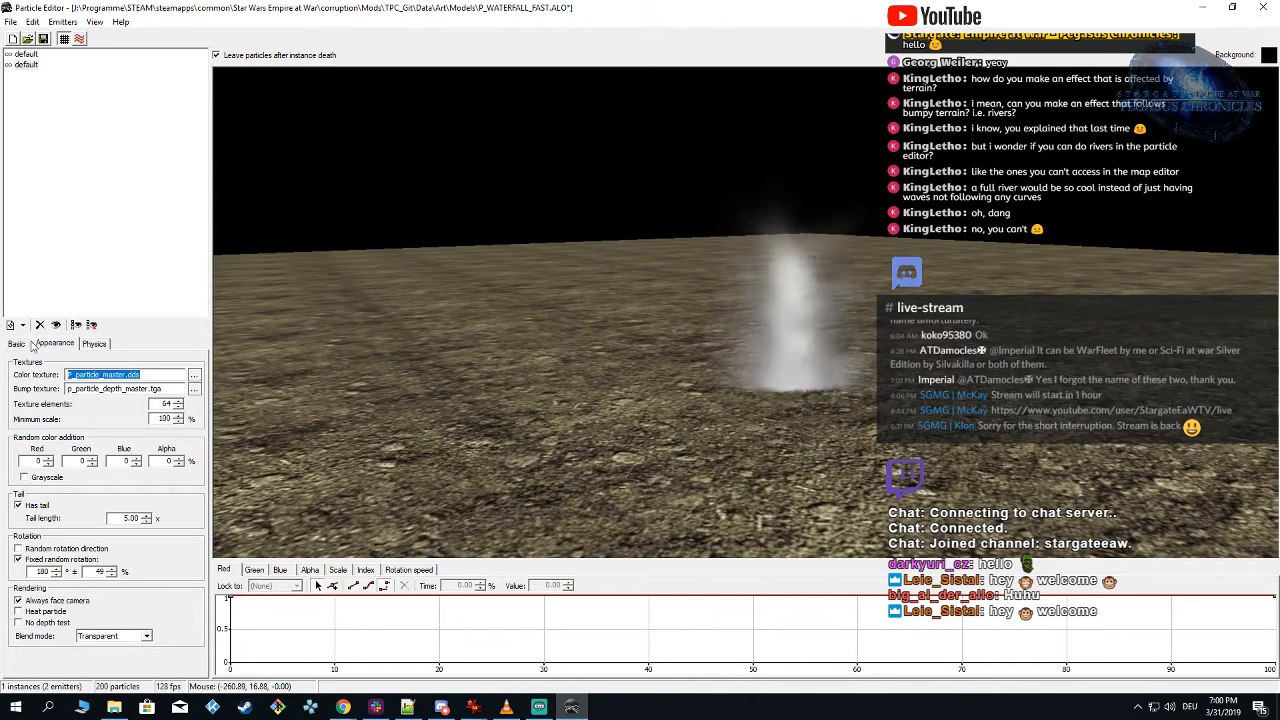
pyautogui.click(26, 54)
pyautogui.doubleClick(143, 378)
pyautogui.hotkey('ctrl', 'v')
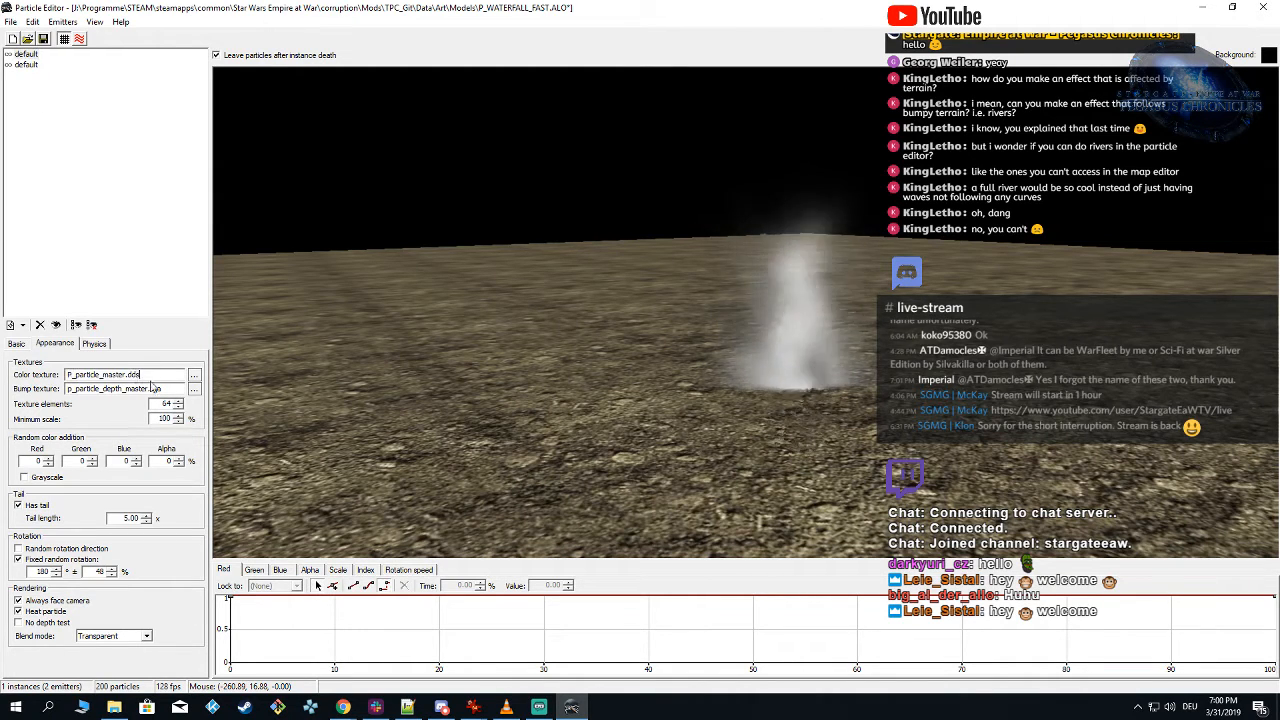
# Step: Change the first default emitter's bump texture to p_particle_depth_master.dds
pyautogui.click(171, 389)
pyautogui.press('BackSpace')
pyautogui.press('BackSpace')
pyautogui.press('BackSpace')
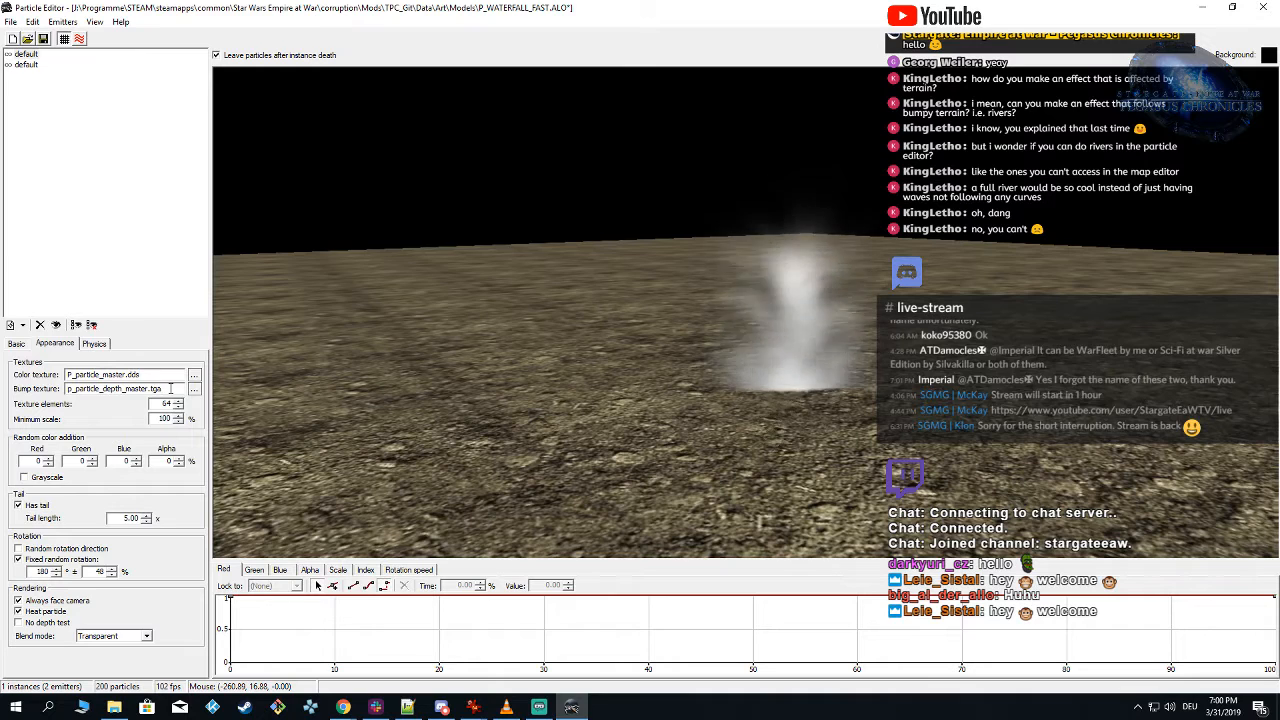
pyautogui.write('dds')
pyautogui.click(119, 252)
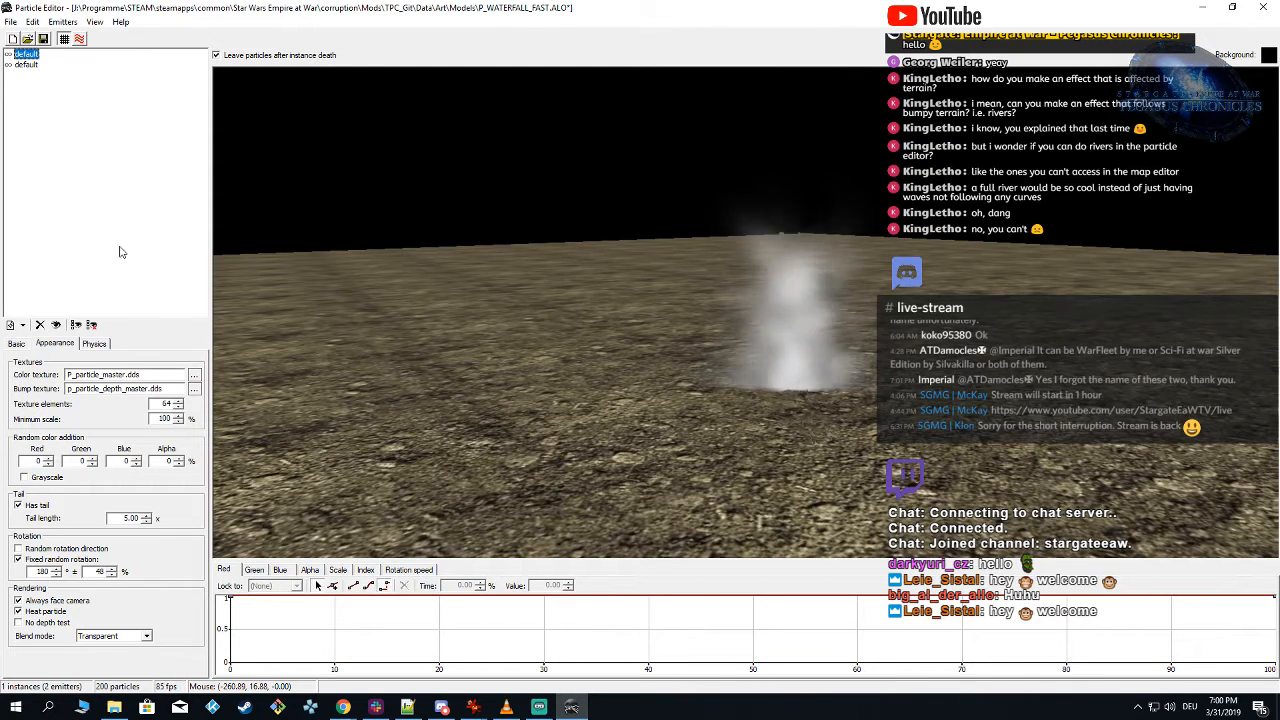
# Step: Change the second default emitter's bump texture to p_particle_depth_master.dds and look over the waterfall effect
pyautogui.click(35, 66)
pyautogui.click(166, 388)
pyautogui.press('BackSpace')
pyautogui.press('BackSpace')
pyautogui.press('BackSpace')
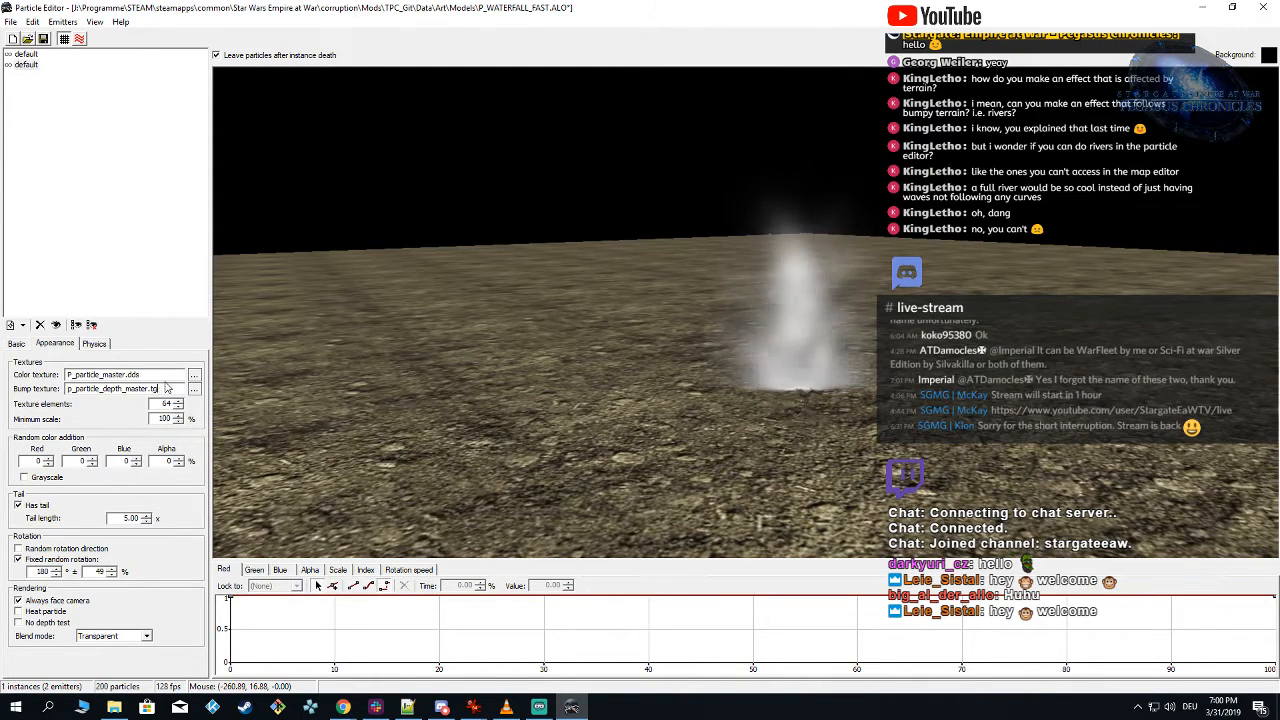
pyautogui.write('dds')
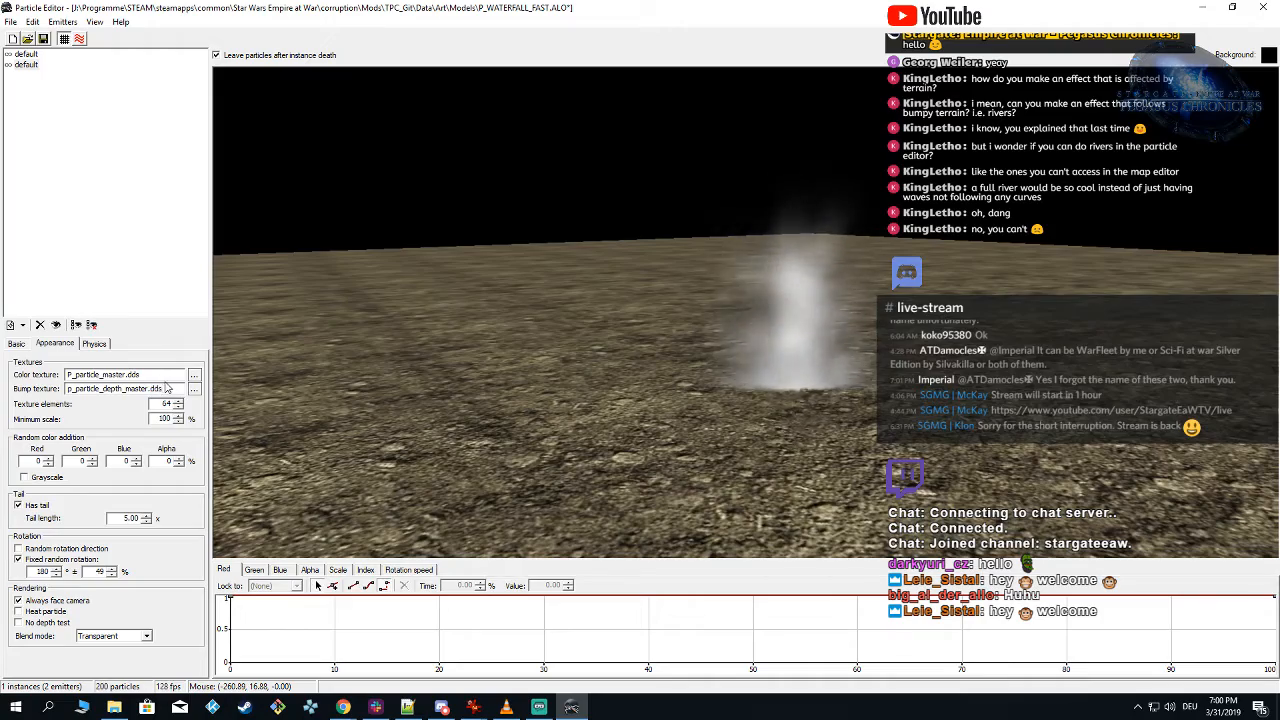
pyautogui.moveTo(808, 470); pyautogui.dragTo(770, 391, button='right')
pyautogui.scroll(3, 832, 456)
pyautogui.scroll(-1, 832, 456)
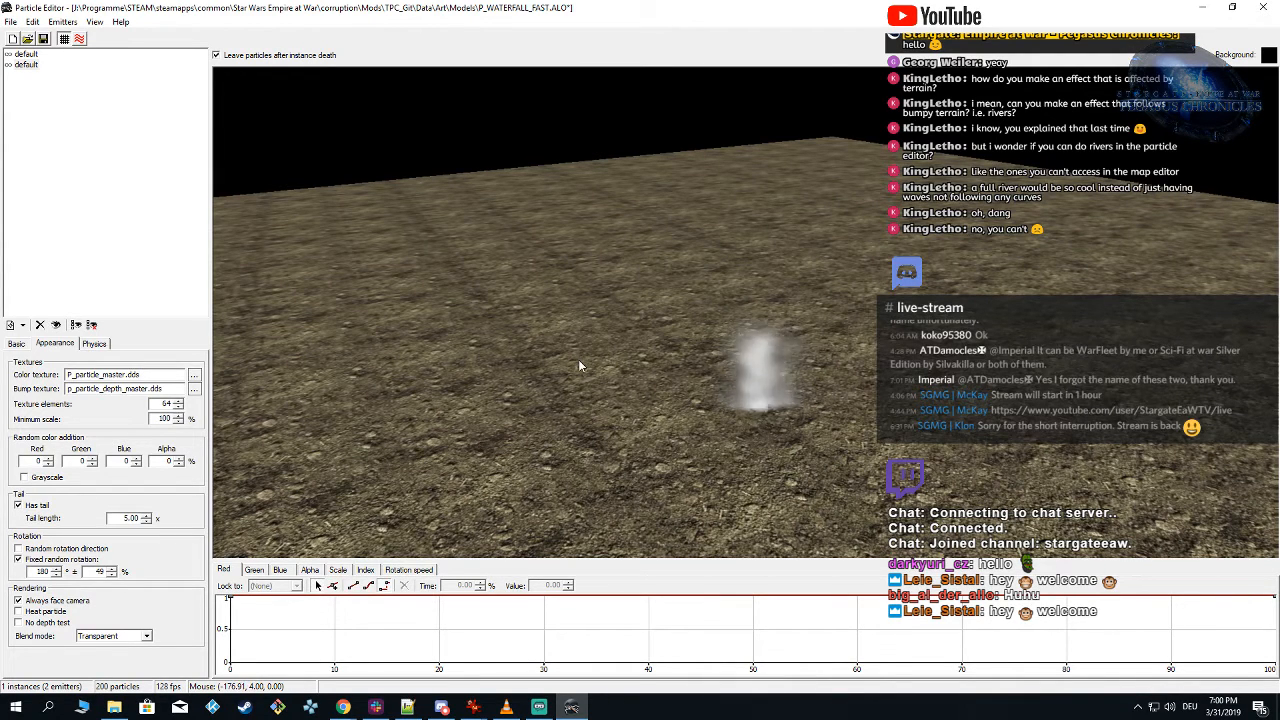
# Step: Reopen Goauld_Particle_Glider_Ground_Hit.ALO without saving the waterfall changes and preview the explosion on the ground
pyautogui.click(12, 22)
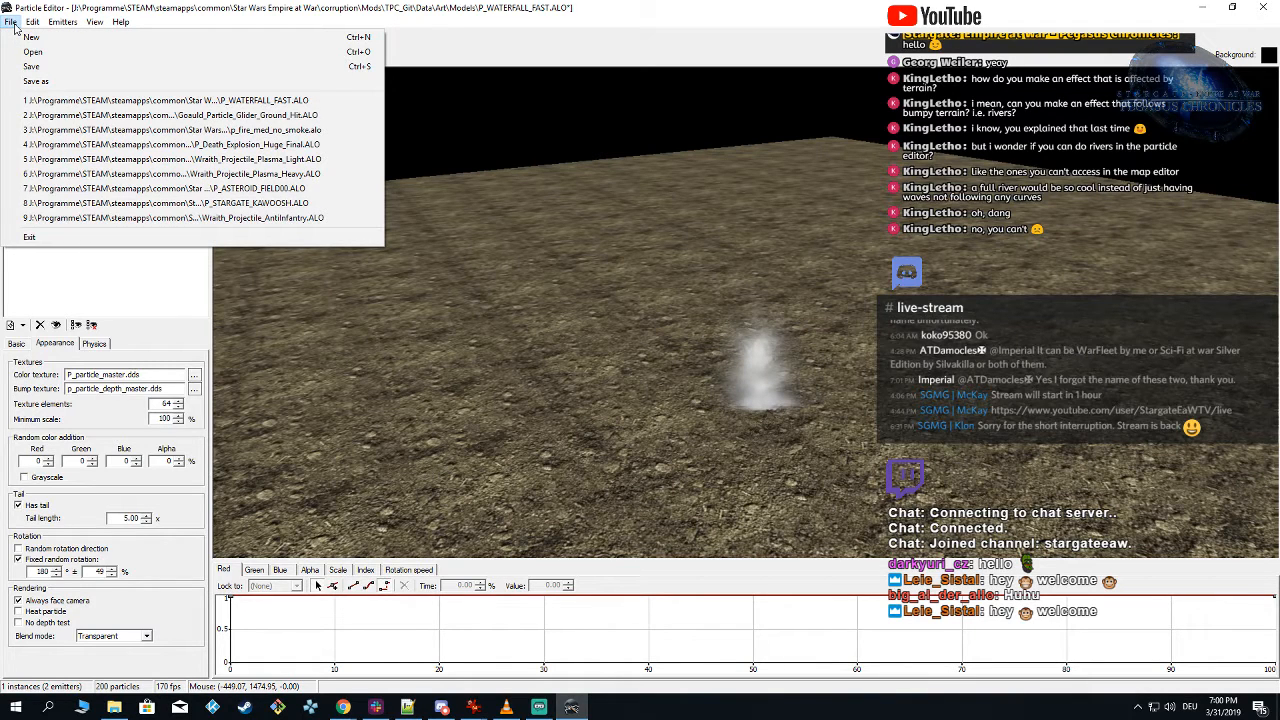
pyautogui.click(90, 115)
pyautogui.click(676, 400)
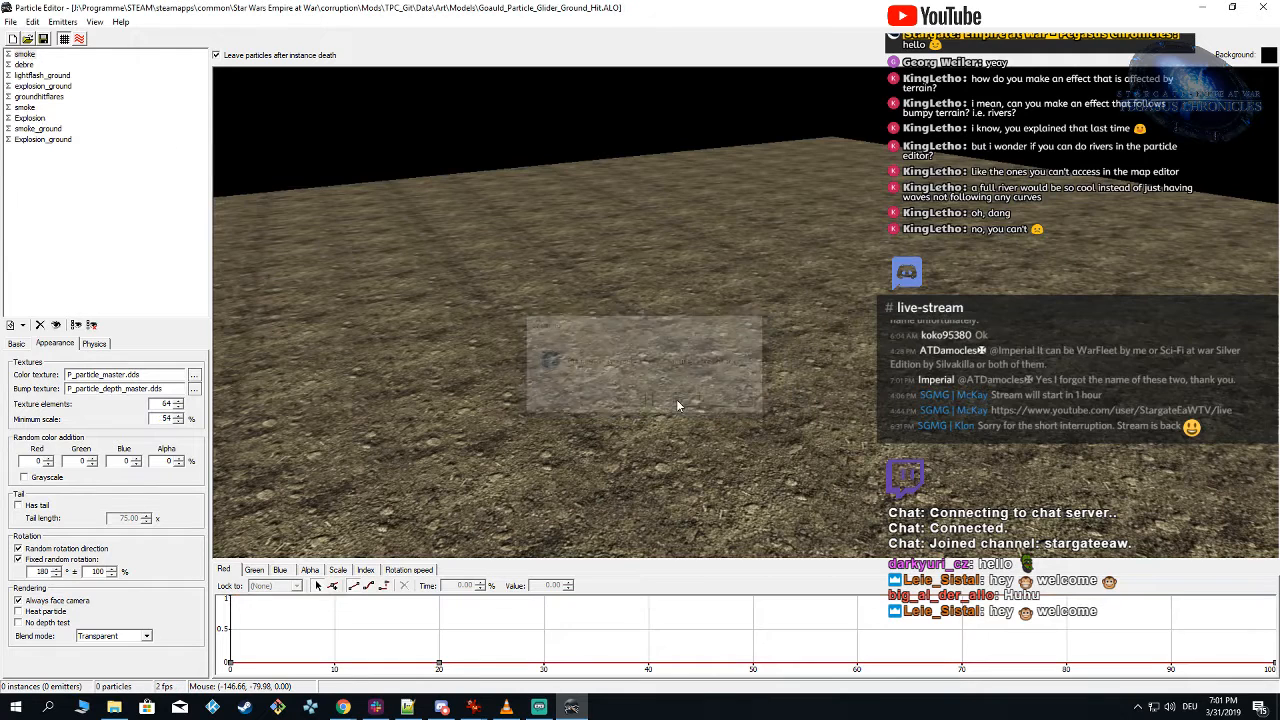
pyautogui.click(667, 375)
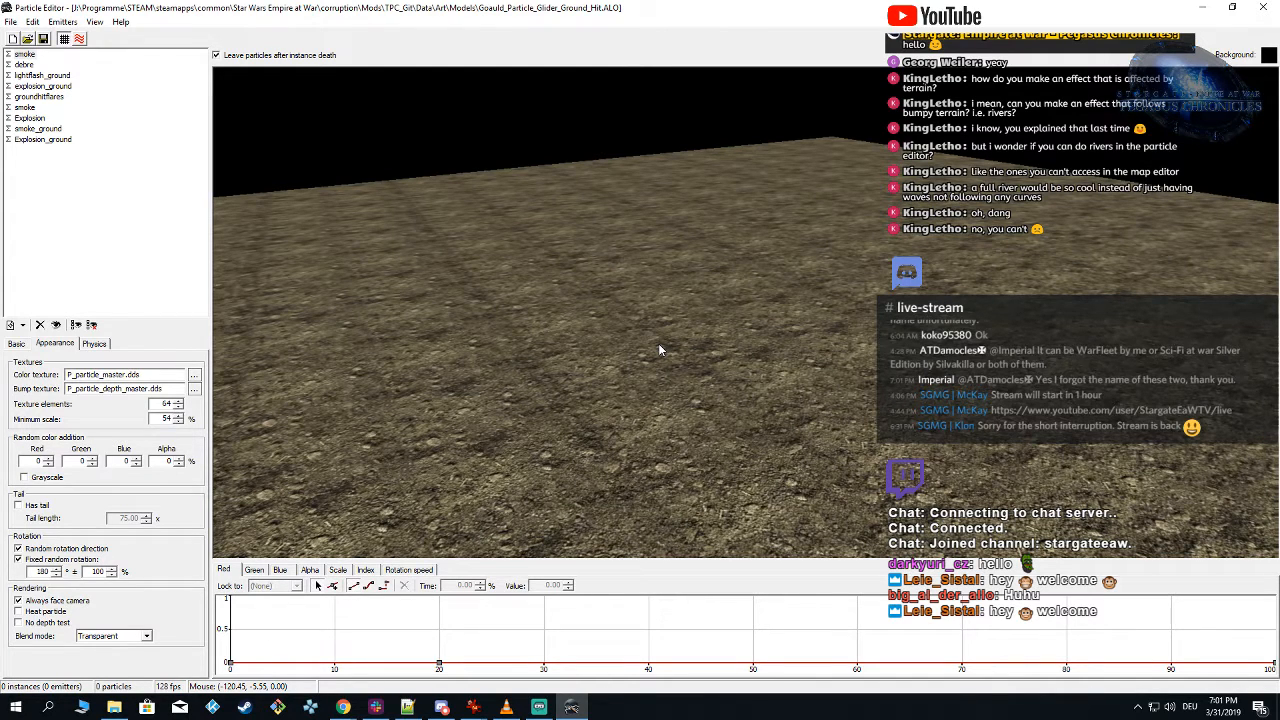
pyautogui.click(719, 379)
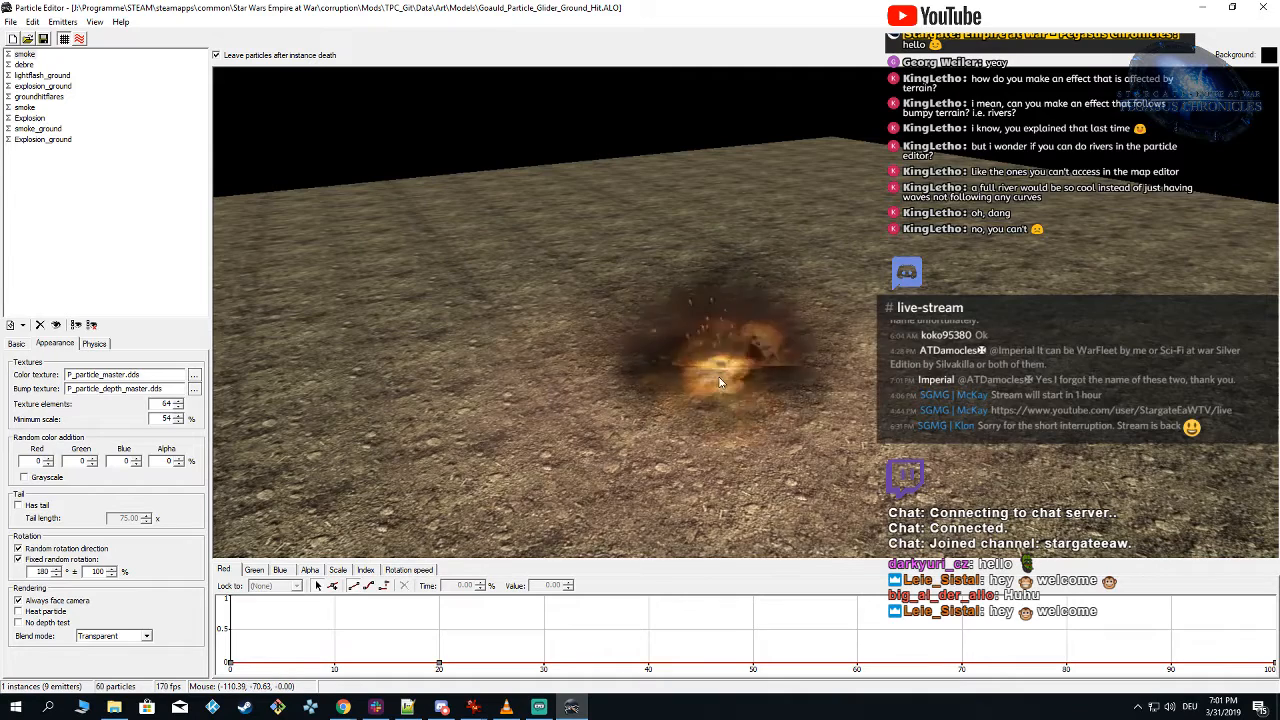
pyautogui.click(719, 380)
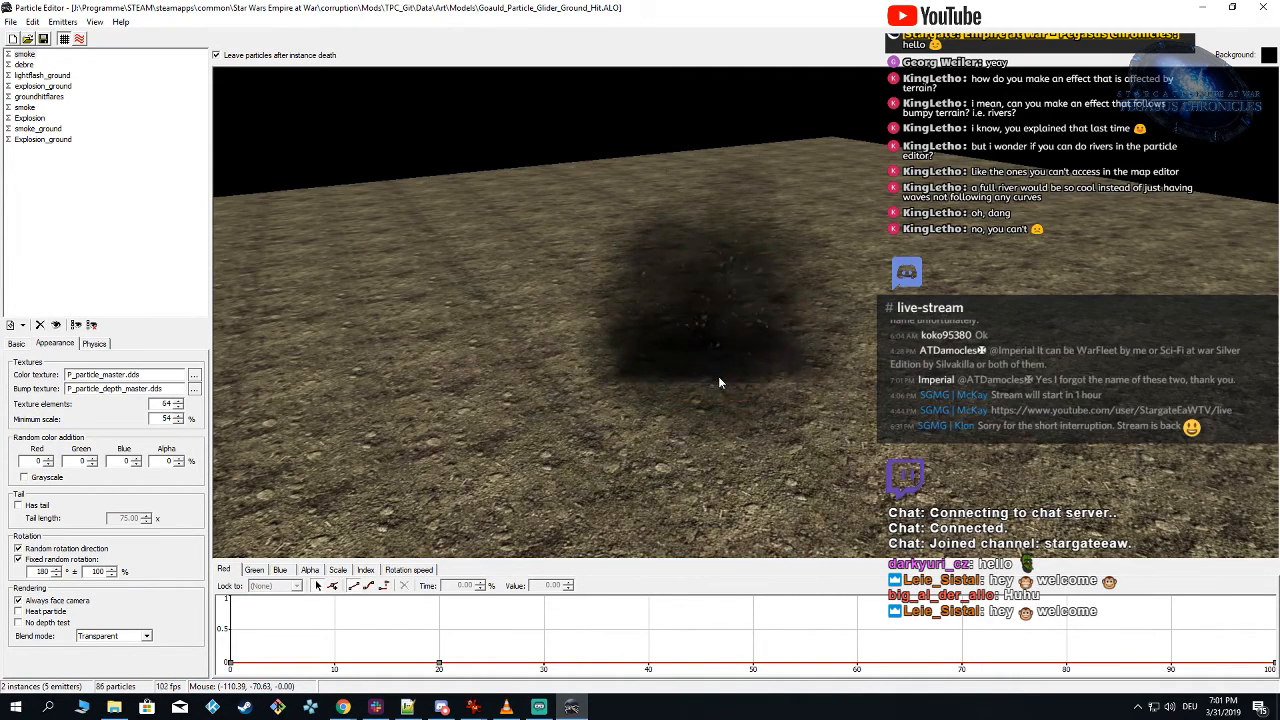
pyautogui.click(414, 709)
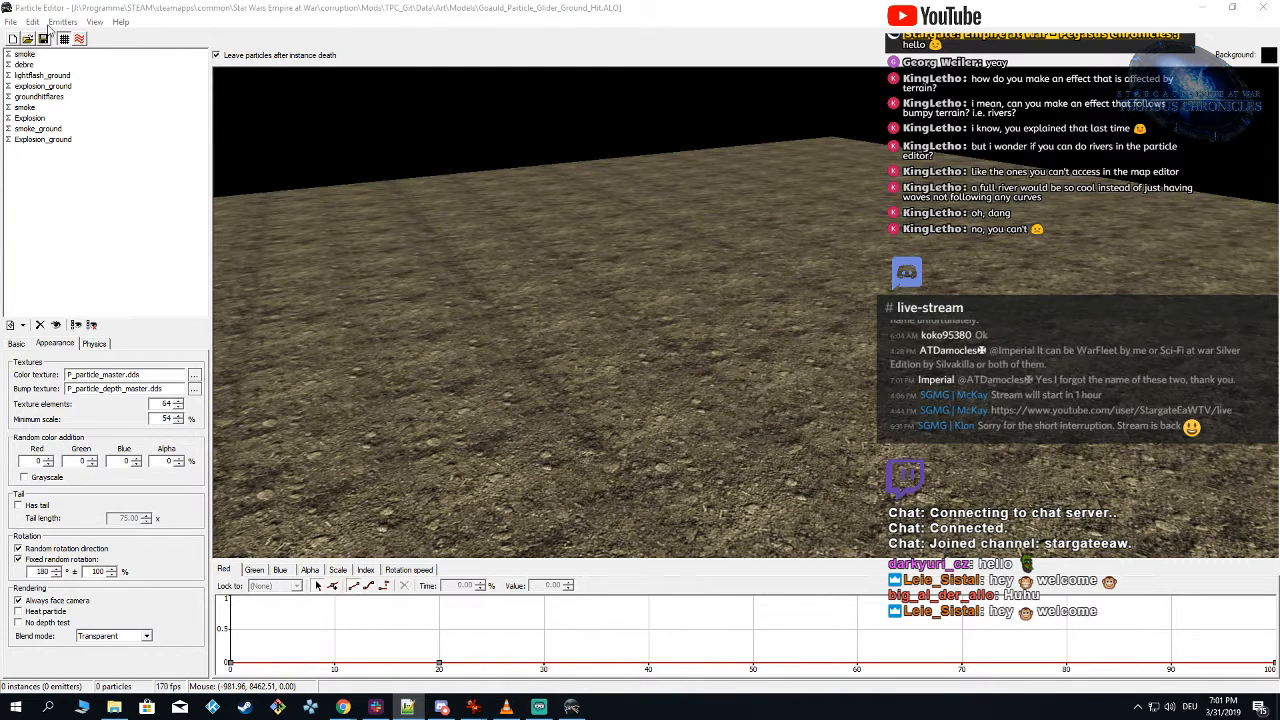
pyautogui.click(11, 22)
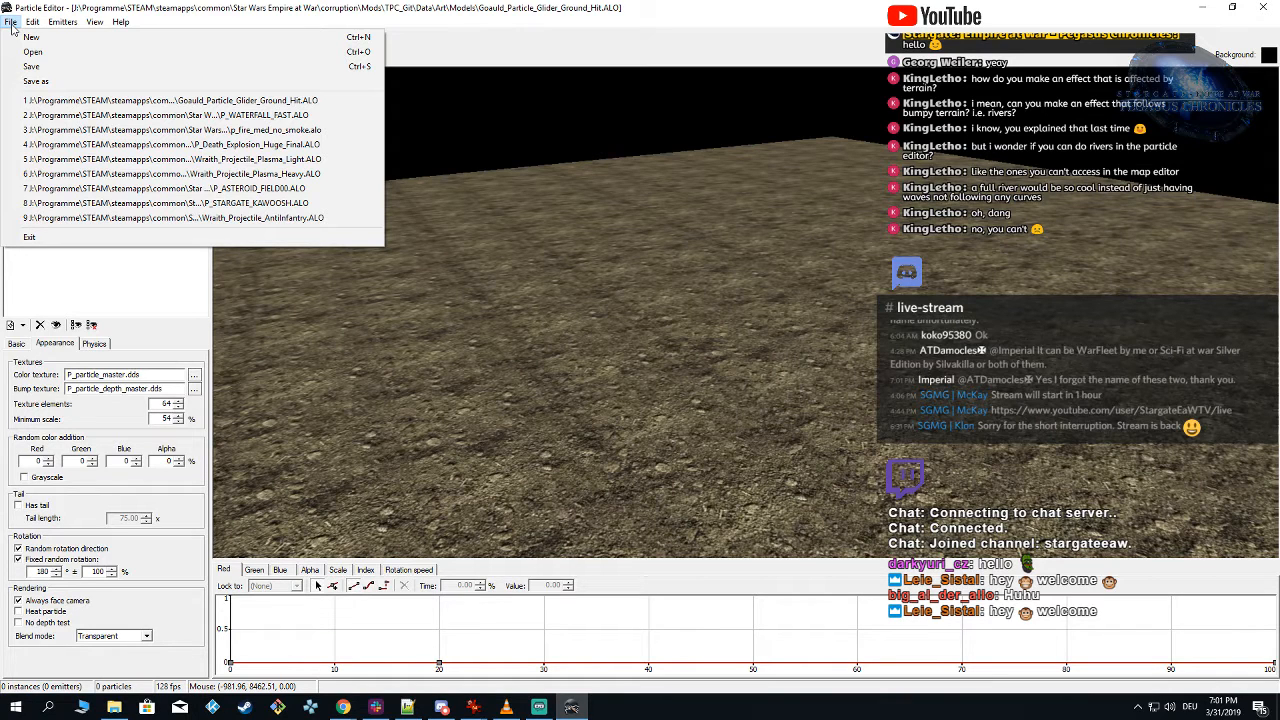
pyautogui.click(12, 25)
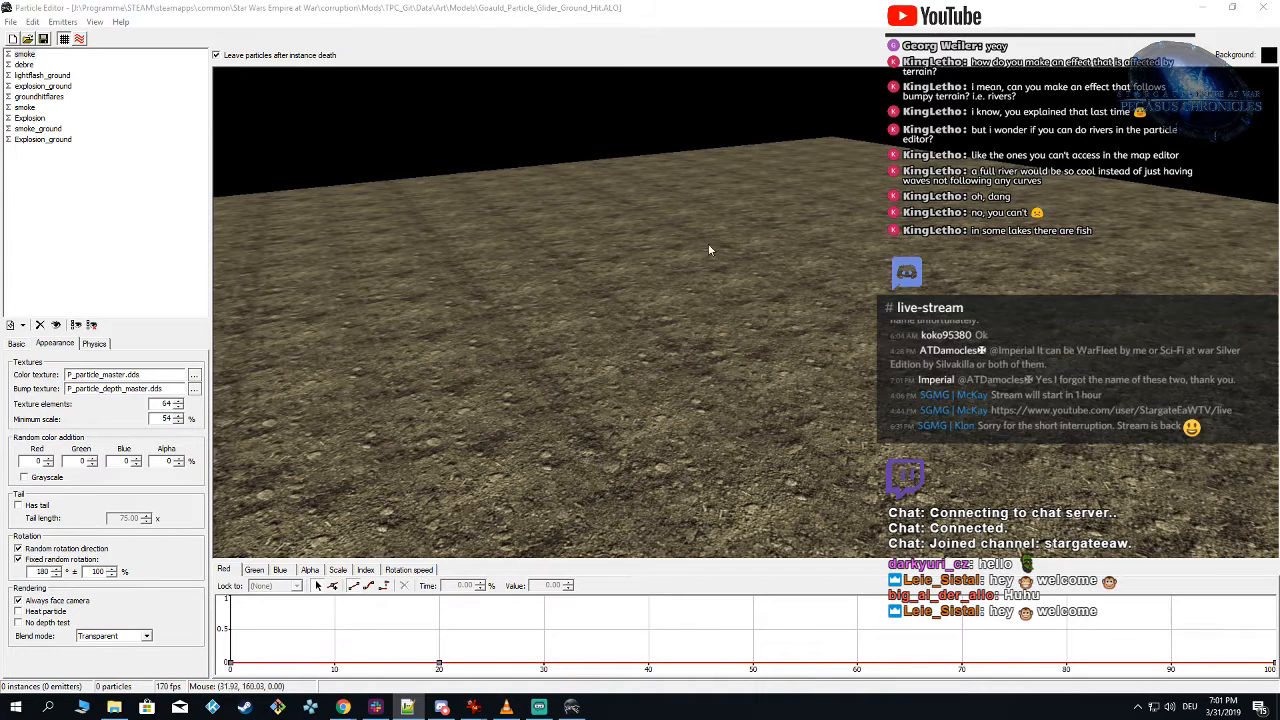
pyautogui.click(682, 34)
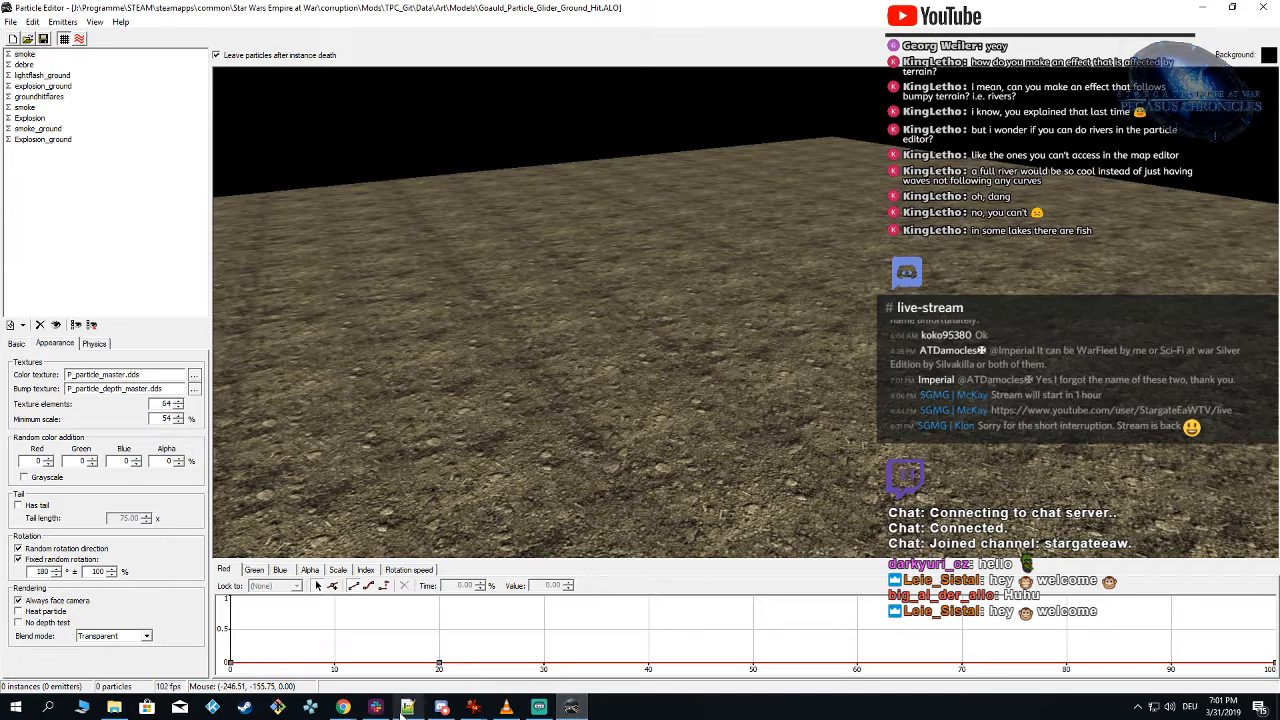
pyautogui.click(540, 710)
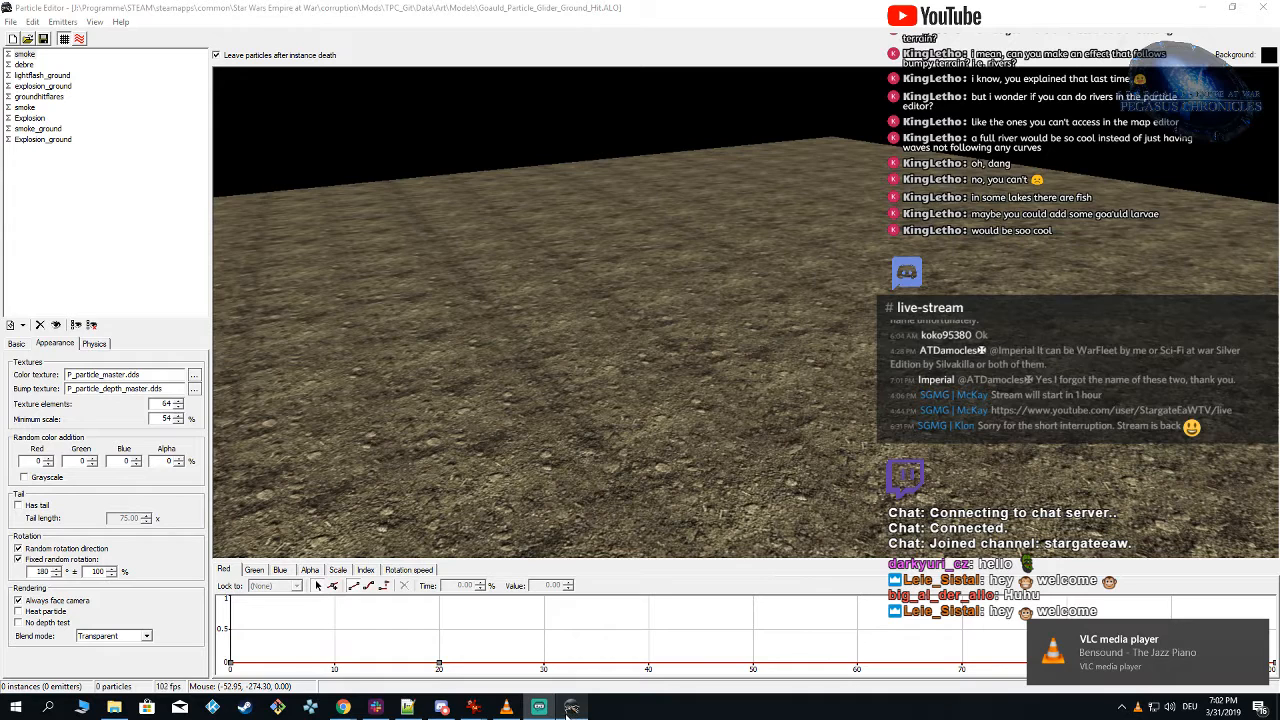
pyautogui.moveTo(571, 707)
pyautogui.click(1137, 707)
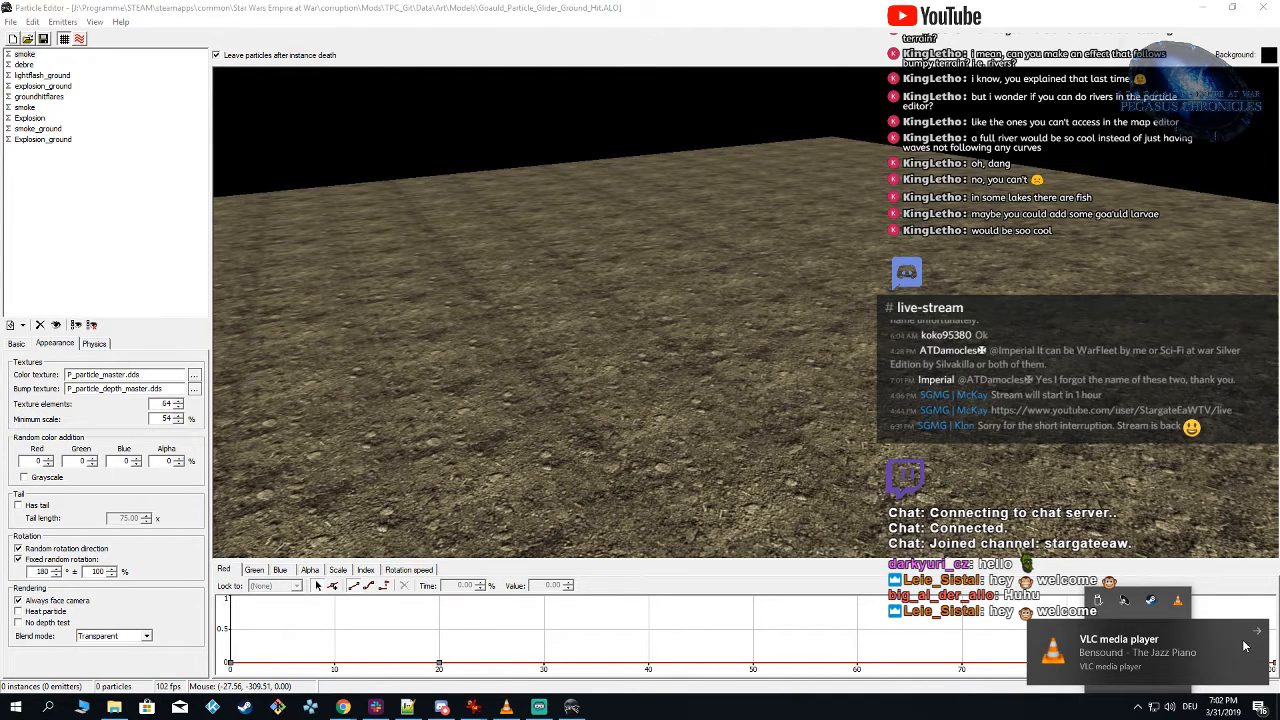
pyautogui.click(940, 645)
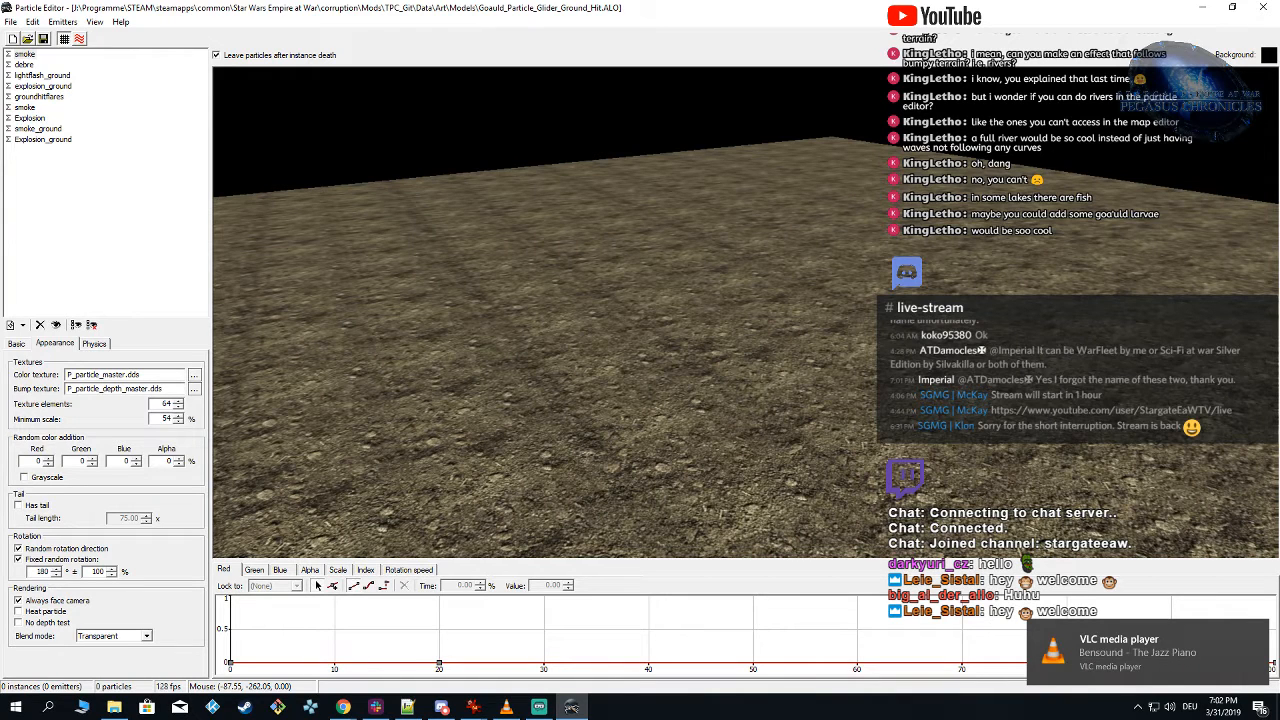
# Step: Open the Steam library, launch STAR WARS Empire at War: Gold Pack and skip the intro videos
pyautogui.click(1137, 707)
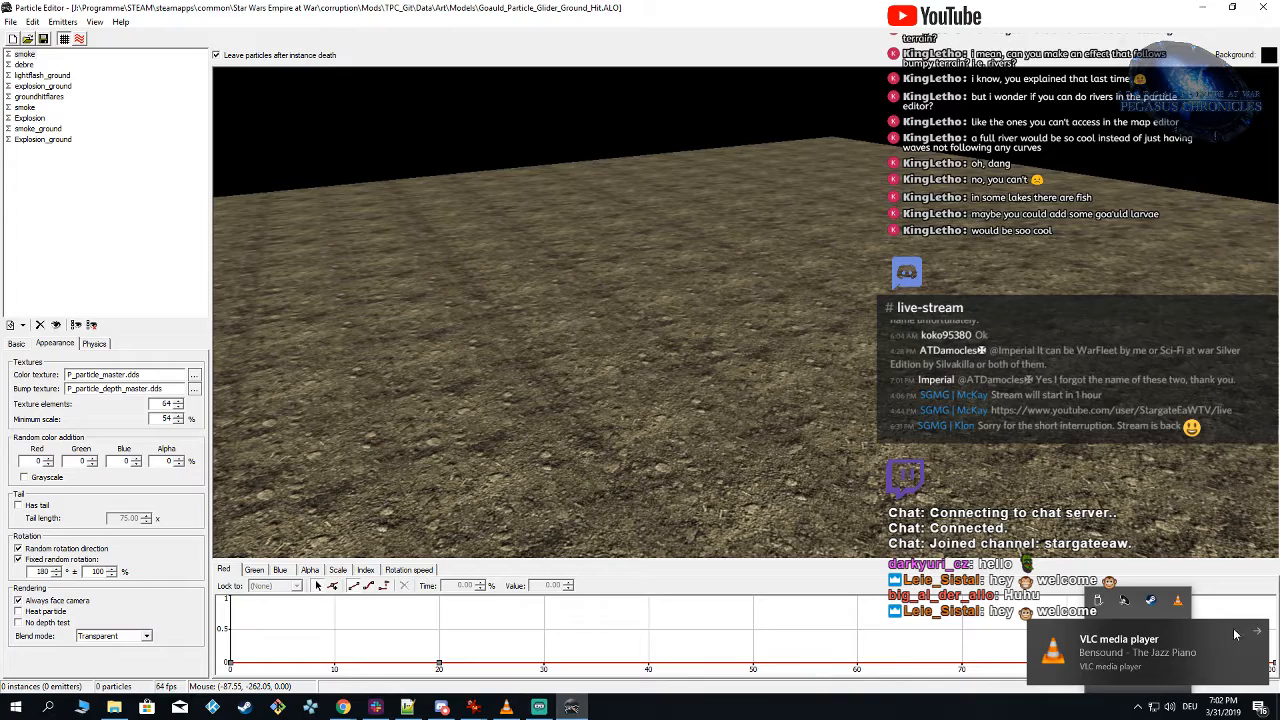
pyautogui.rightClick(1151, 600)
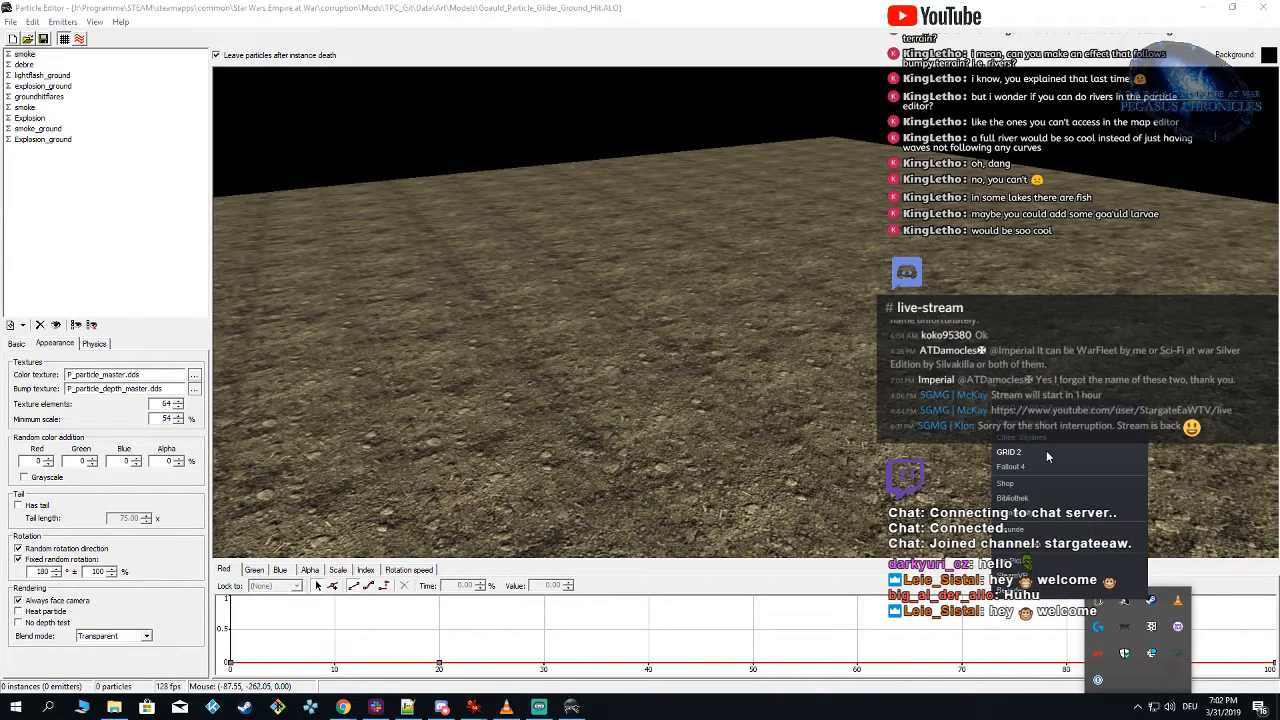
pyautogui.click(1038, 496)
pyautogui.moveTo(72, 36)
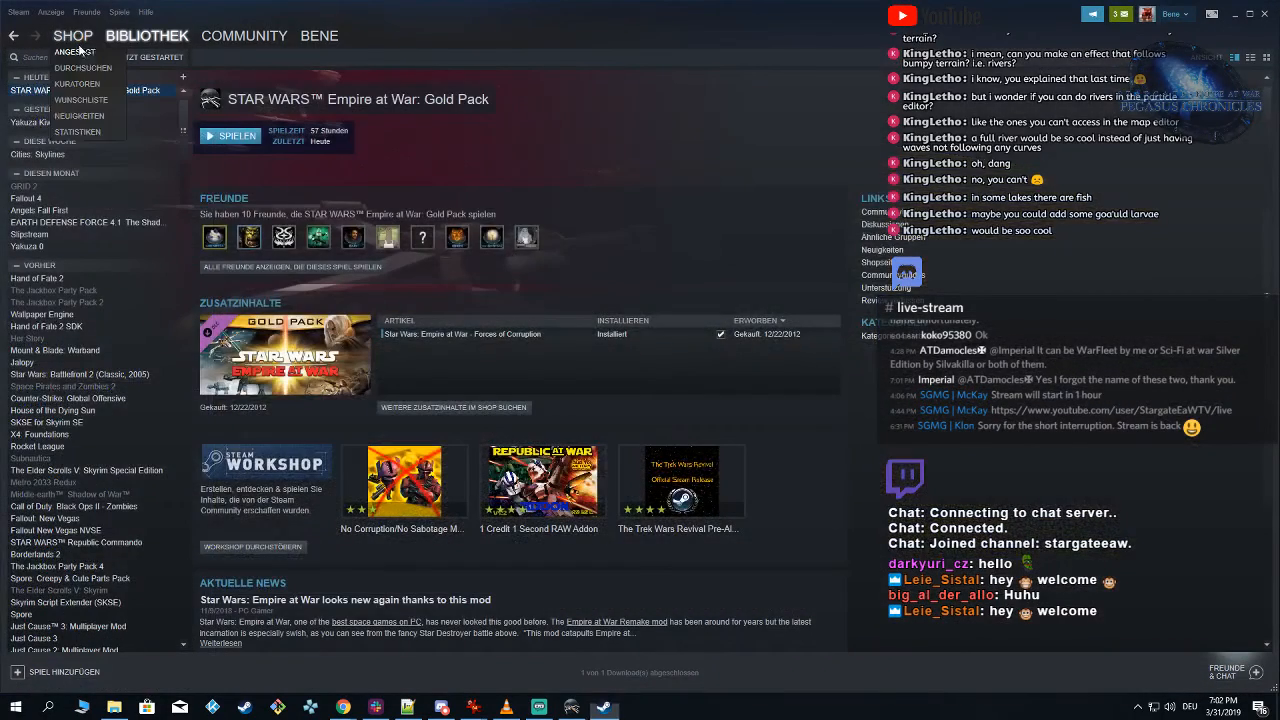
pyautogui.rightClick(42, 89)
pyautogui.click(76, 108)
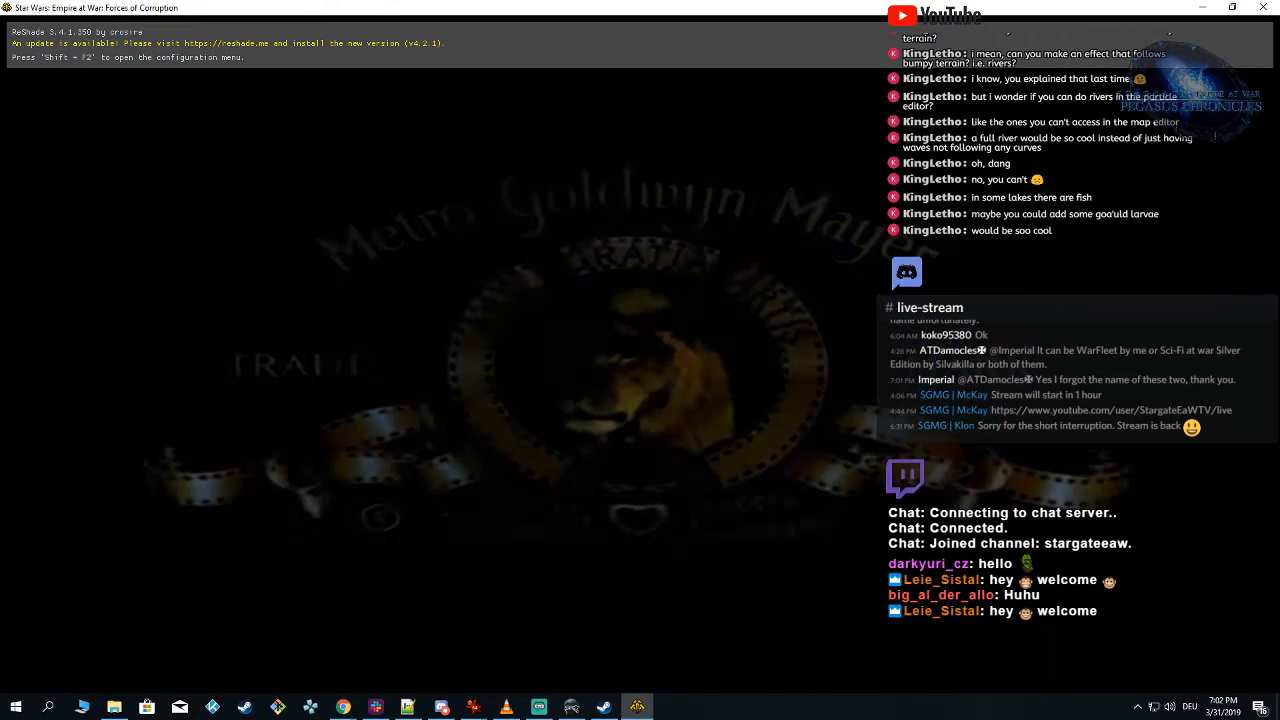
pyautogui.press('Escape')
pyautogui.press('Escape')
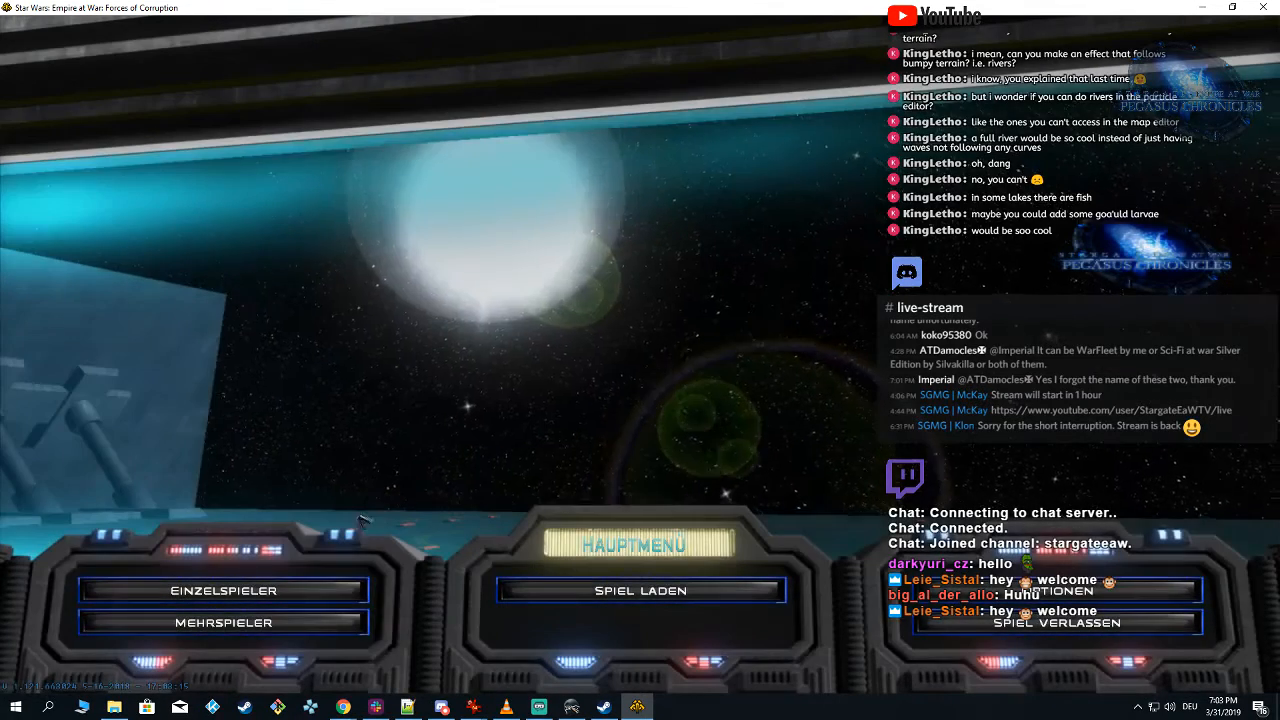
pyautogui.click(223, 590)
pyautogui.click(223, 622)
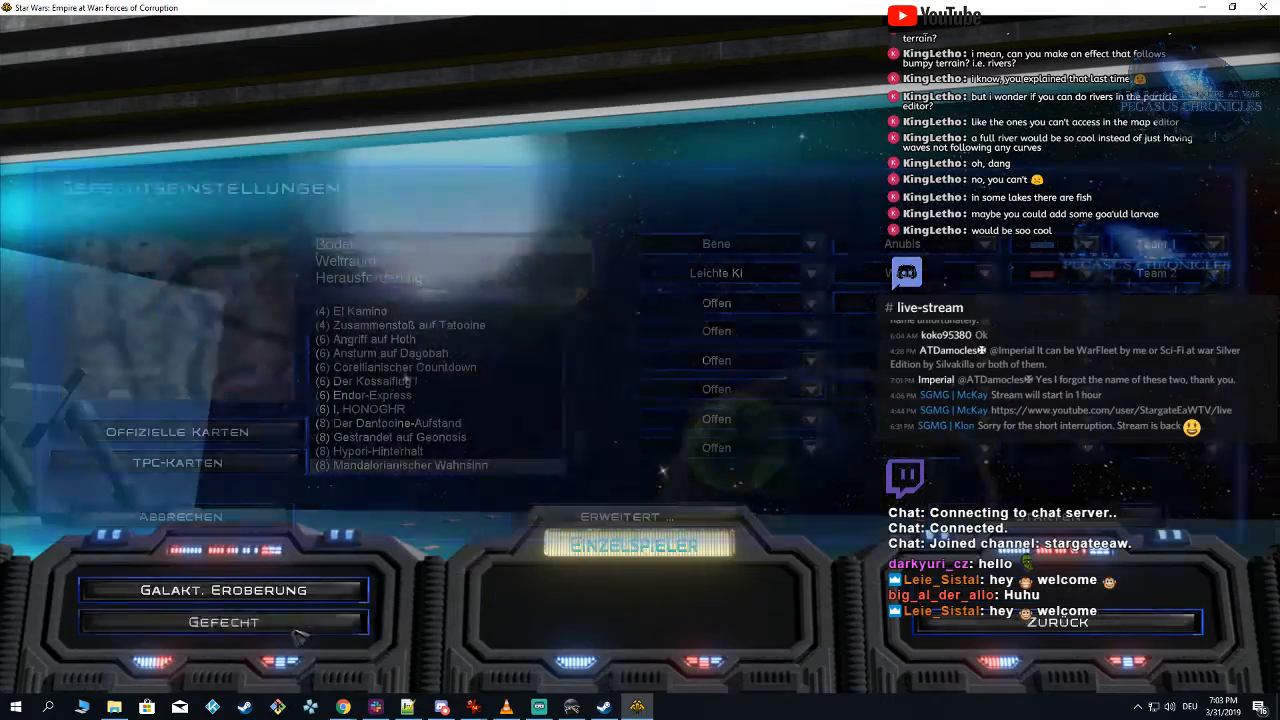
pyautogui.click(214, 516)
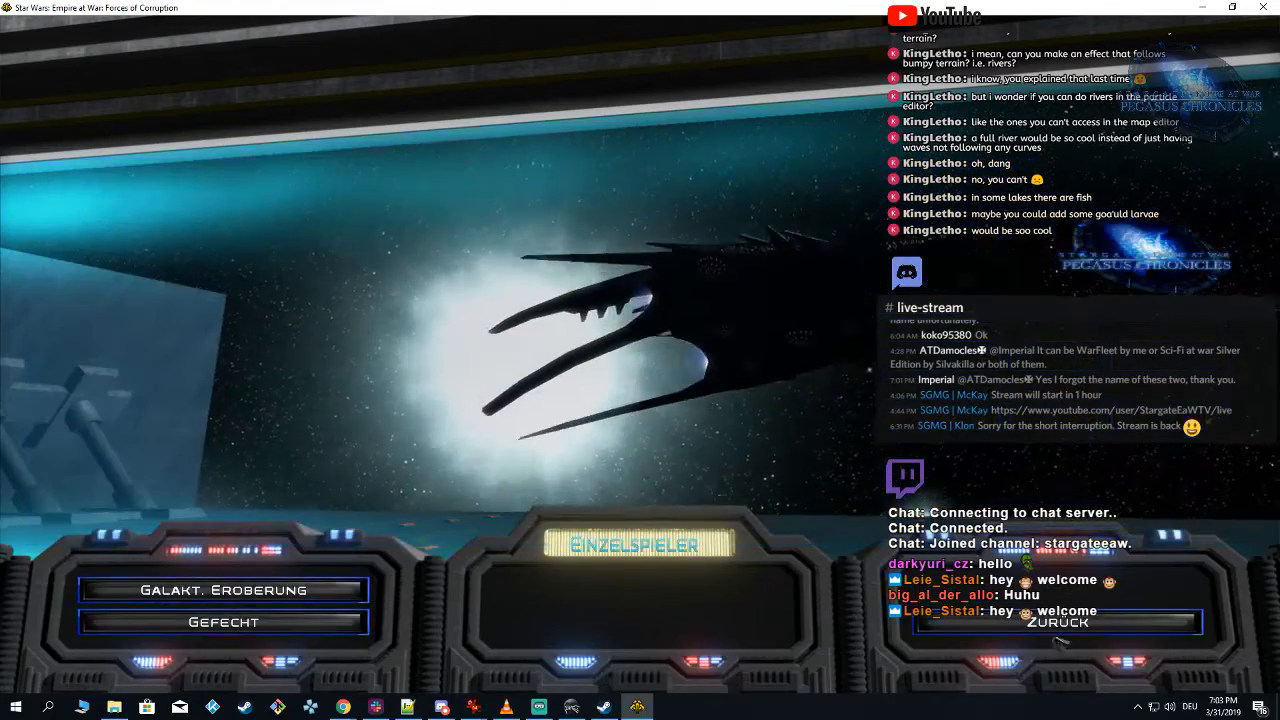
pyautogui.click(990, 621)
# Step: Lower the game's overall volume to the minimum in the sound options and return to the main menu
pyautogui.click(1000, 591)
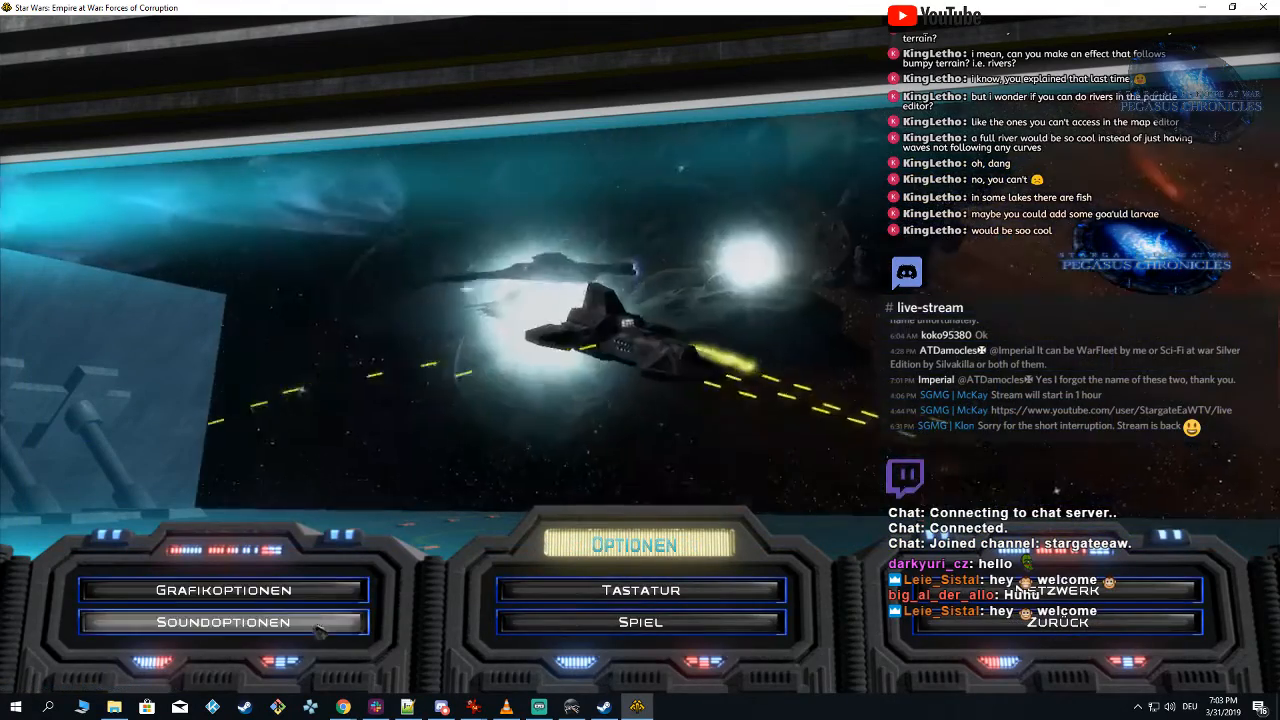
pyautogui.click(320, 620)
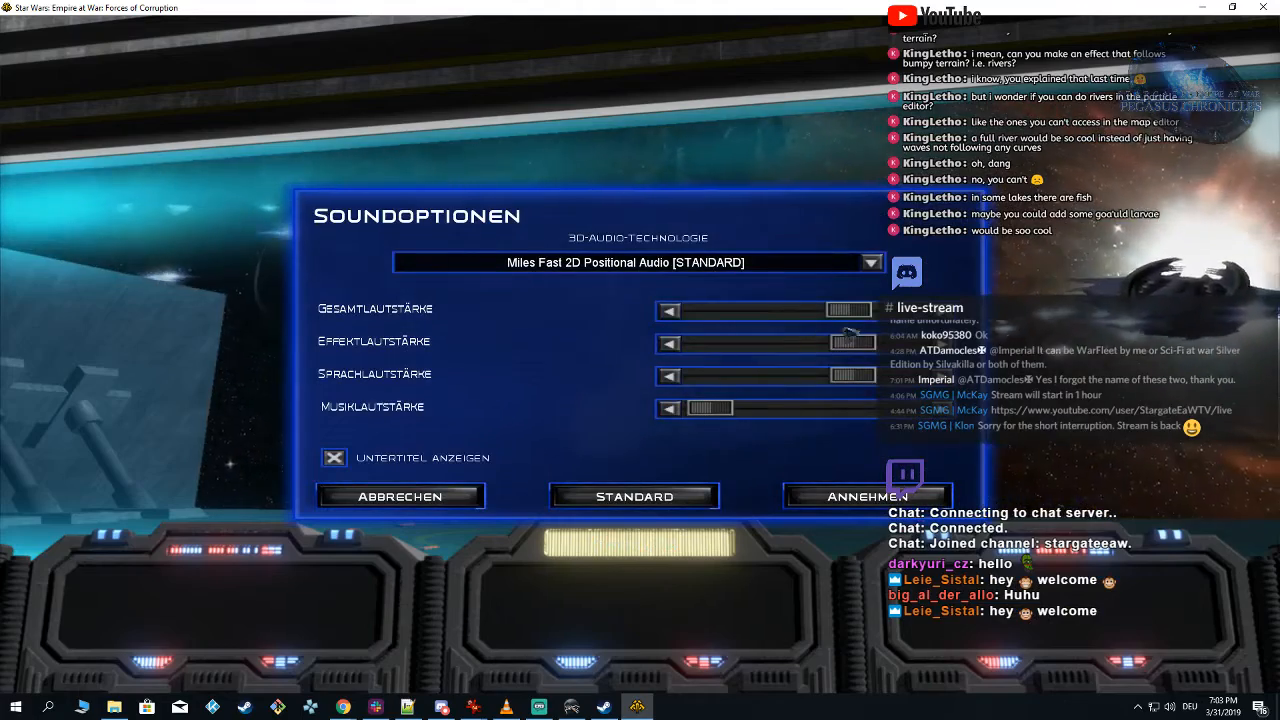
pyautogui.moveTo(841, 315); pyautogui.dragTo(834, 315)
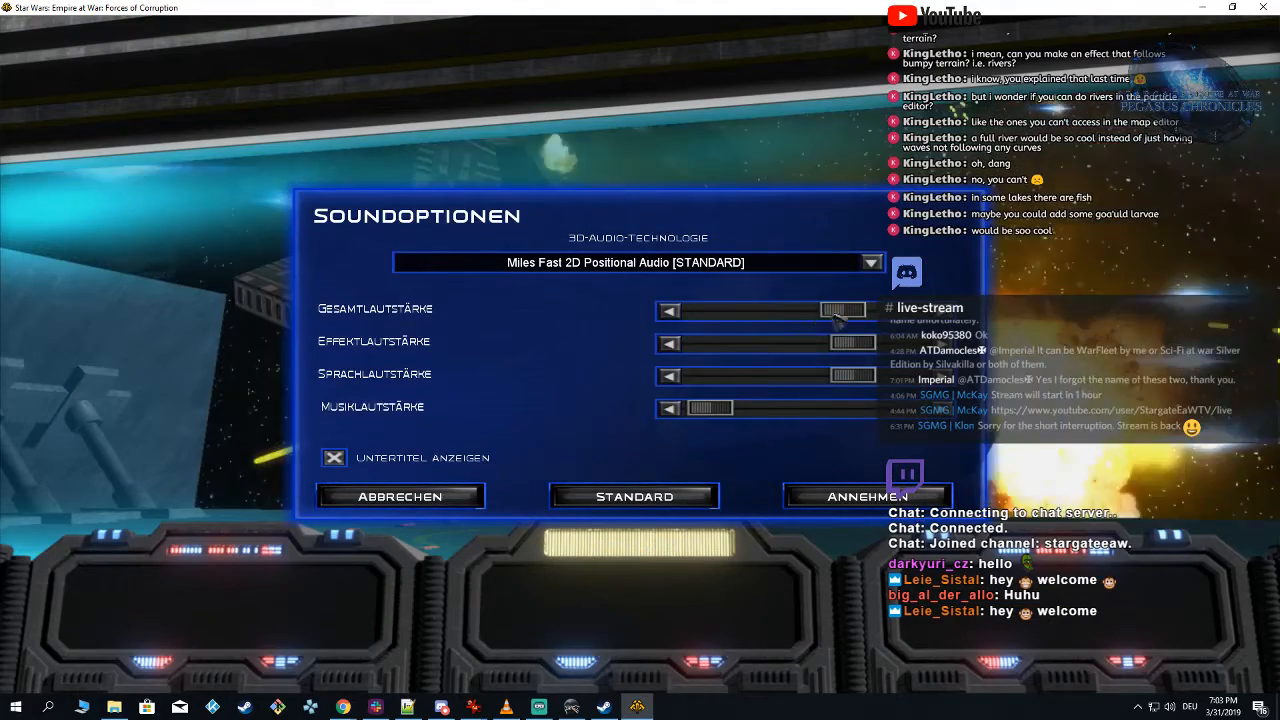
pyautogui.click(862, 496)
pyautogui.click(1058, 622)
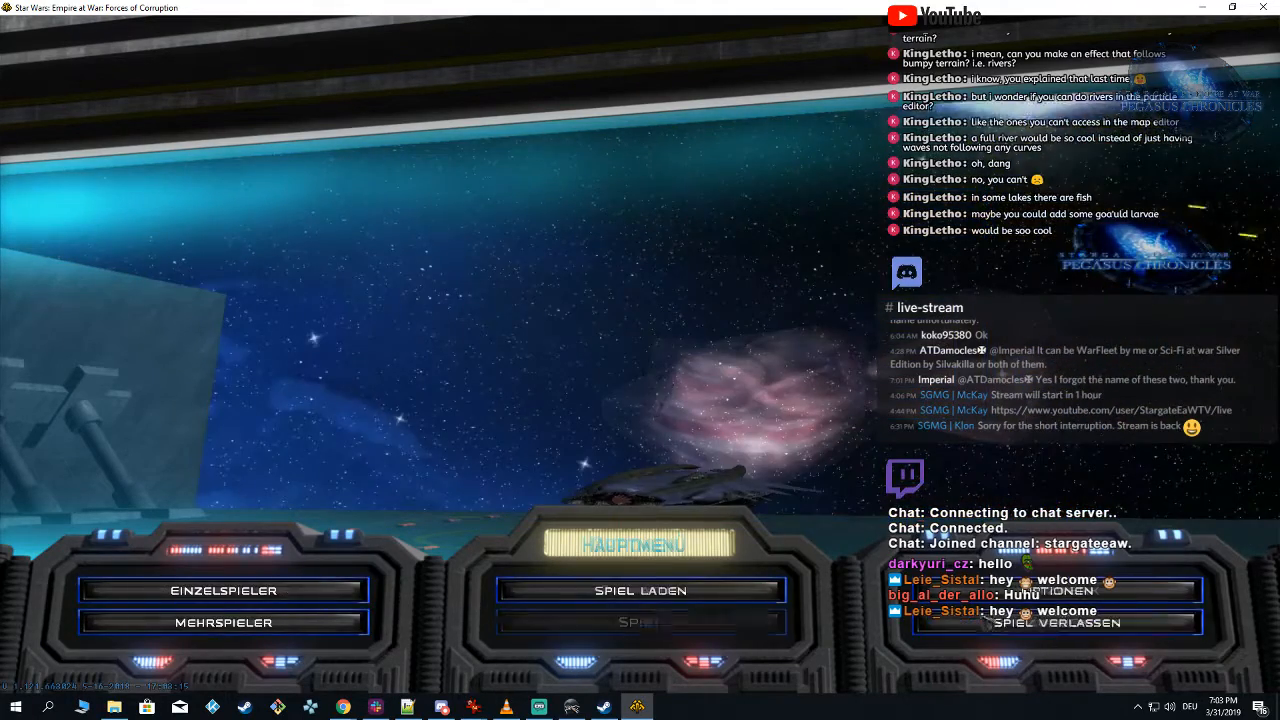
# Step: Start a single-player ground skirmish on the TPC map Testmap, accepting the advanced game options as they are
pyautogui.click(223, 590)
pyautogui.click(223, 622)
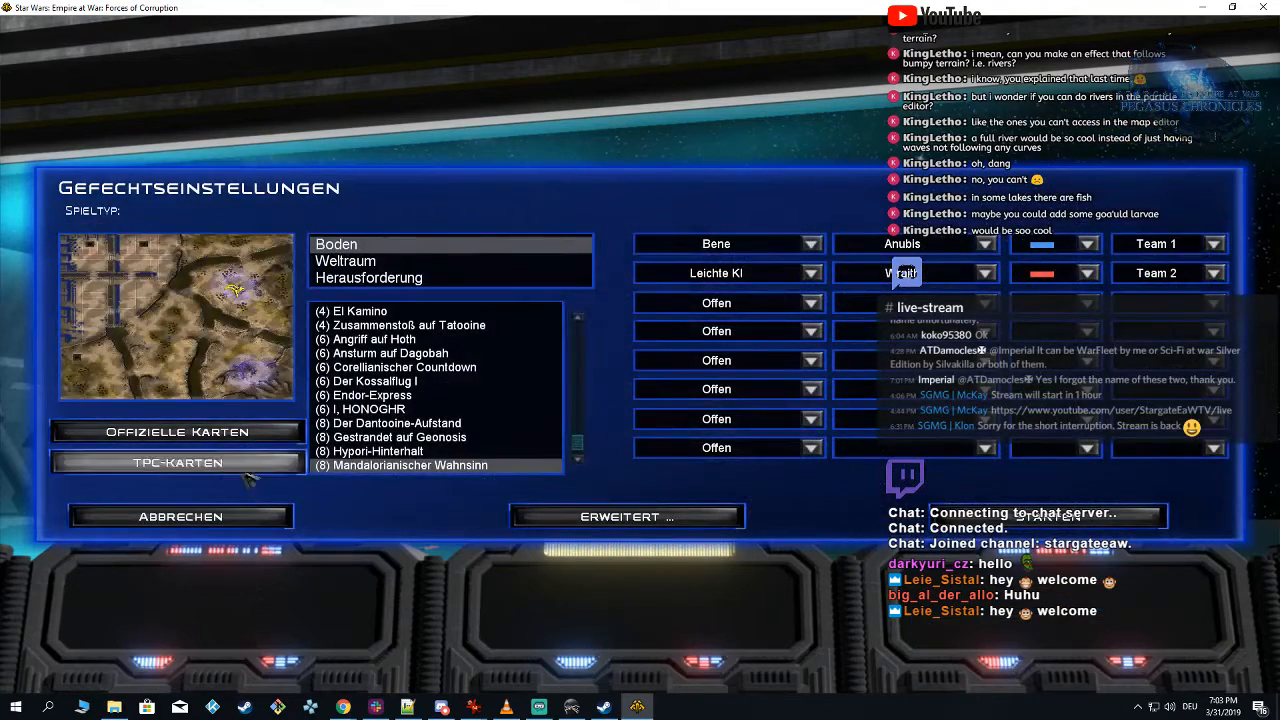
pyautogui.click(177, 462)
pyautogui.click(440, 409)
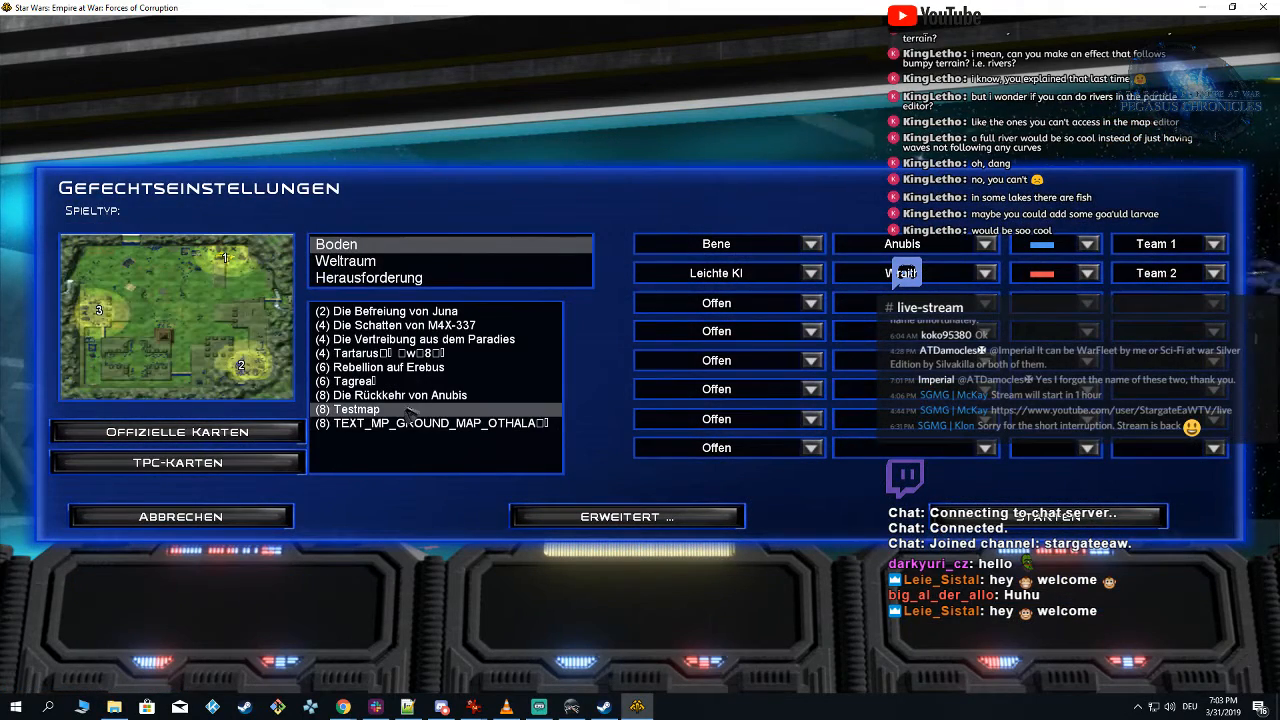
pyautogui.click(690, 530)
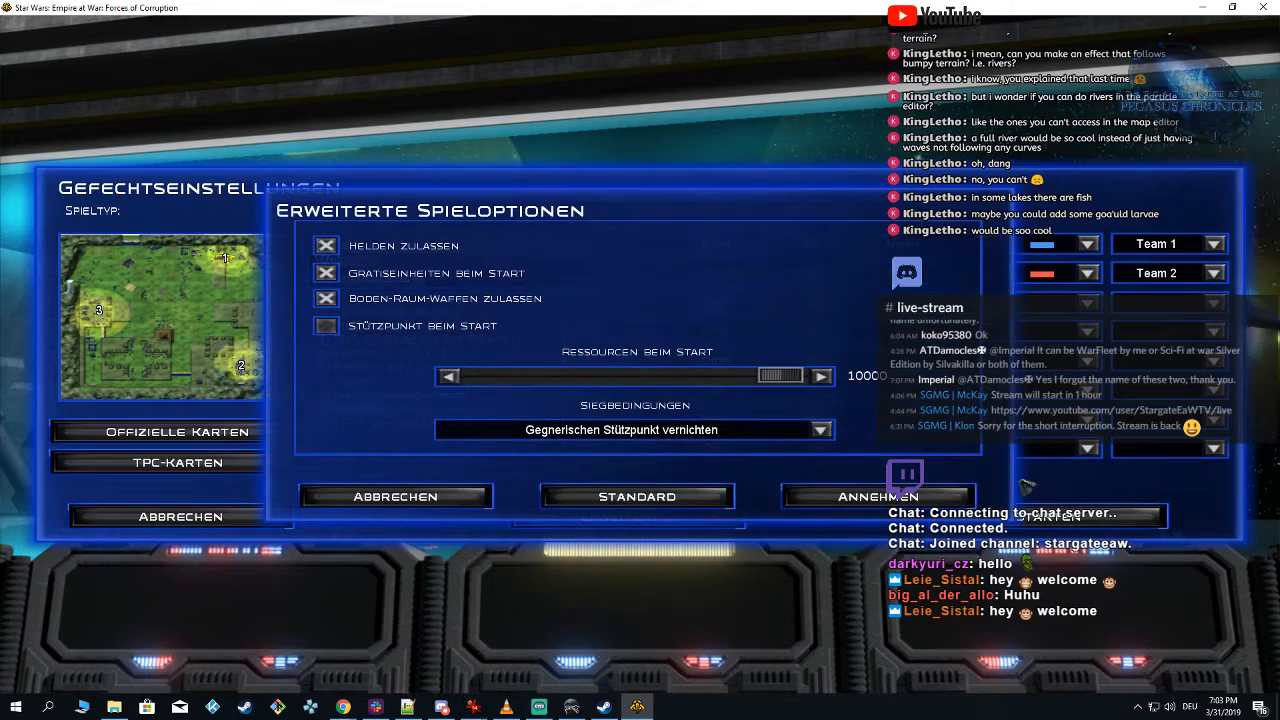
pyautogui.click(880, 497)
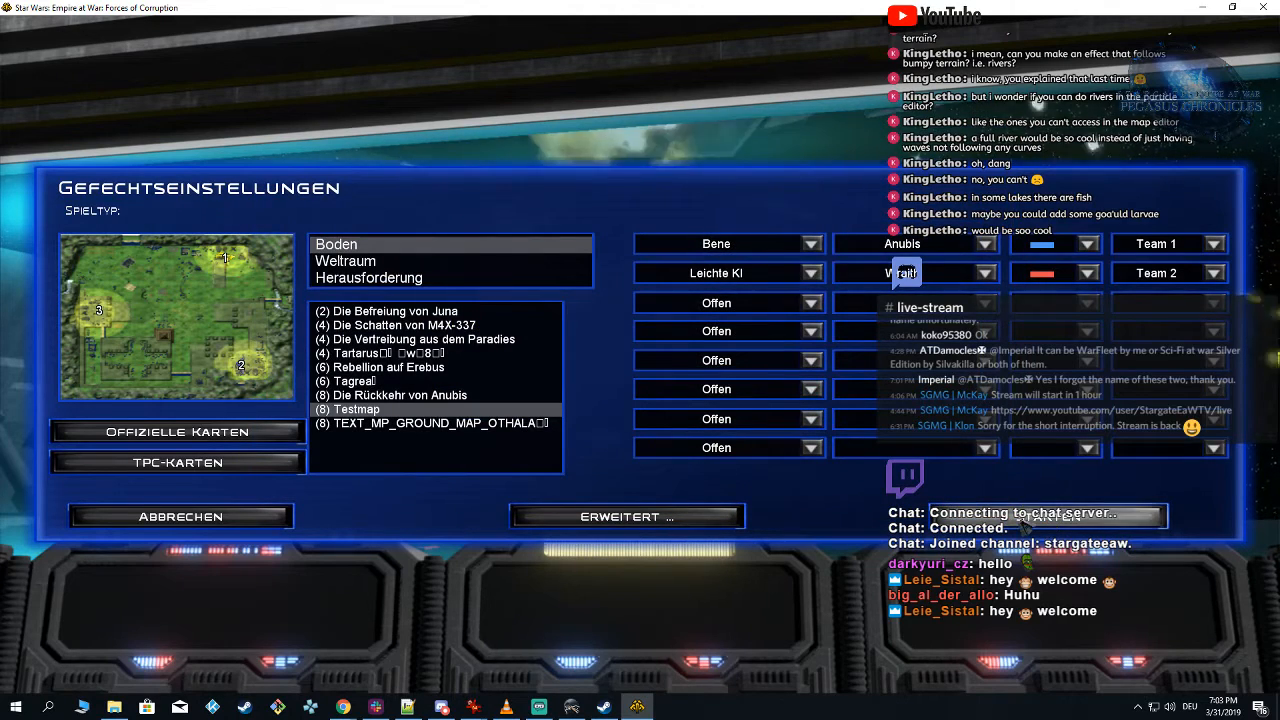
pyautogui.click(1046, 518)
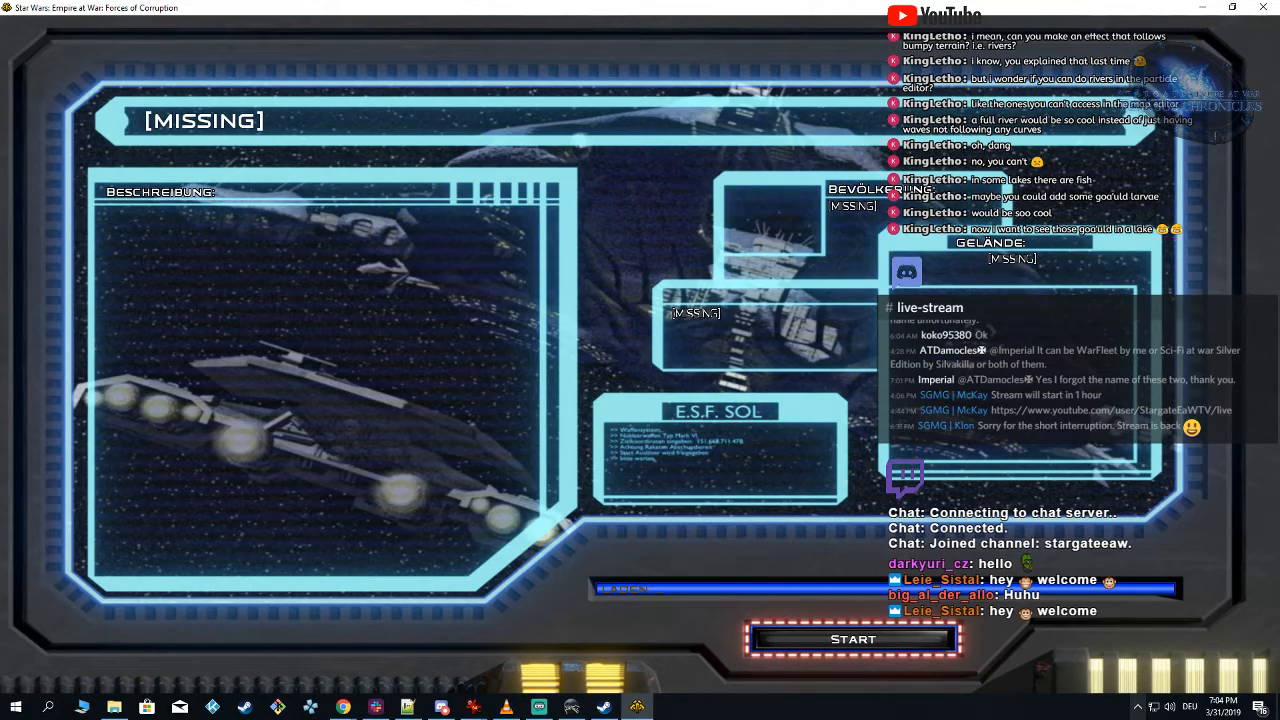
pyautogui.click(866, 640)
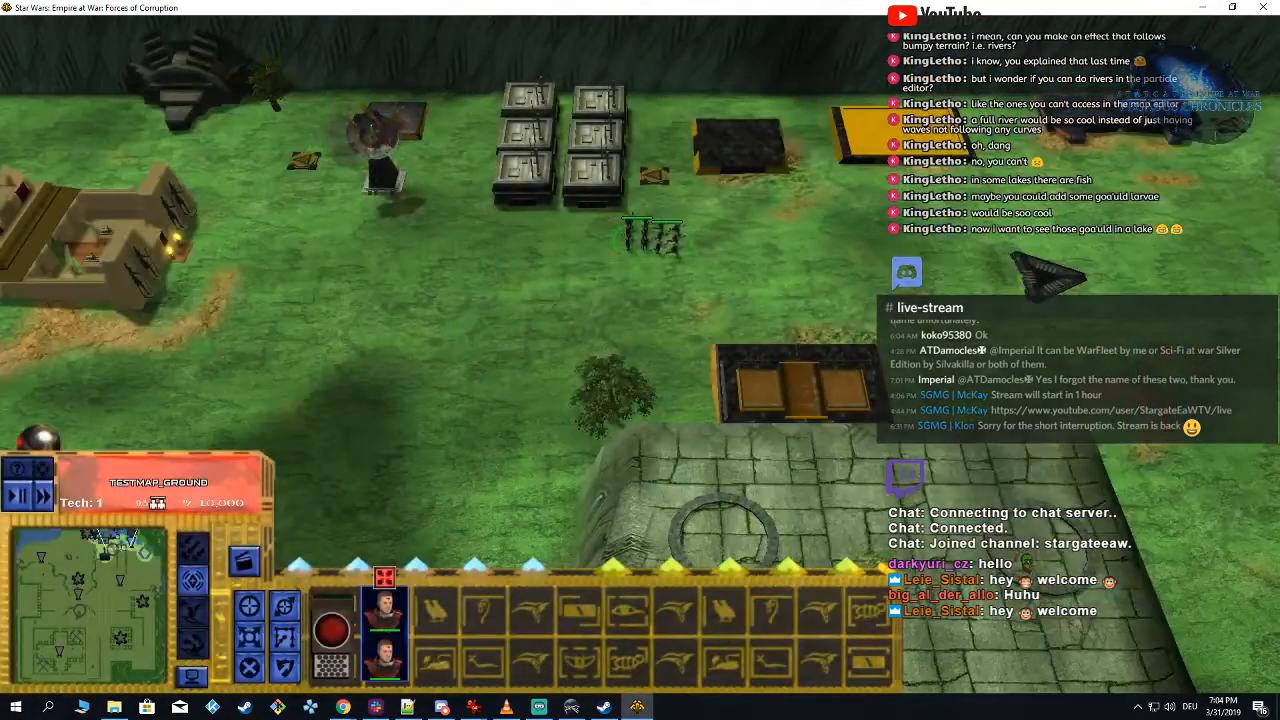
# Step: Order an aircraft unit from the base building and call it in as reinforcement on the open grass near the beacon
pyautogui.click(643, 140)
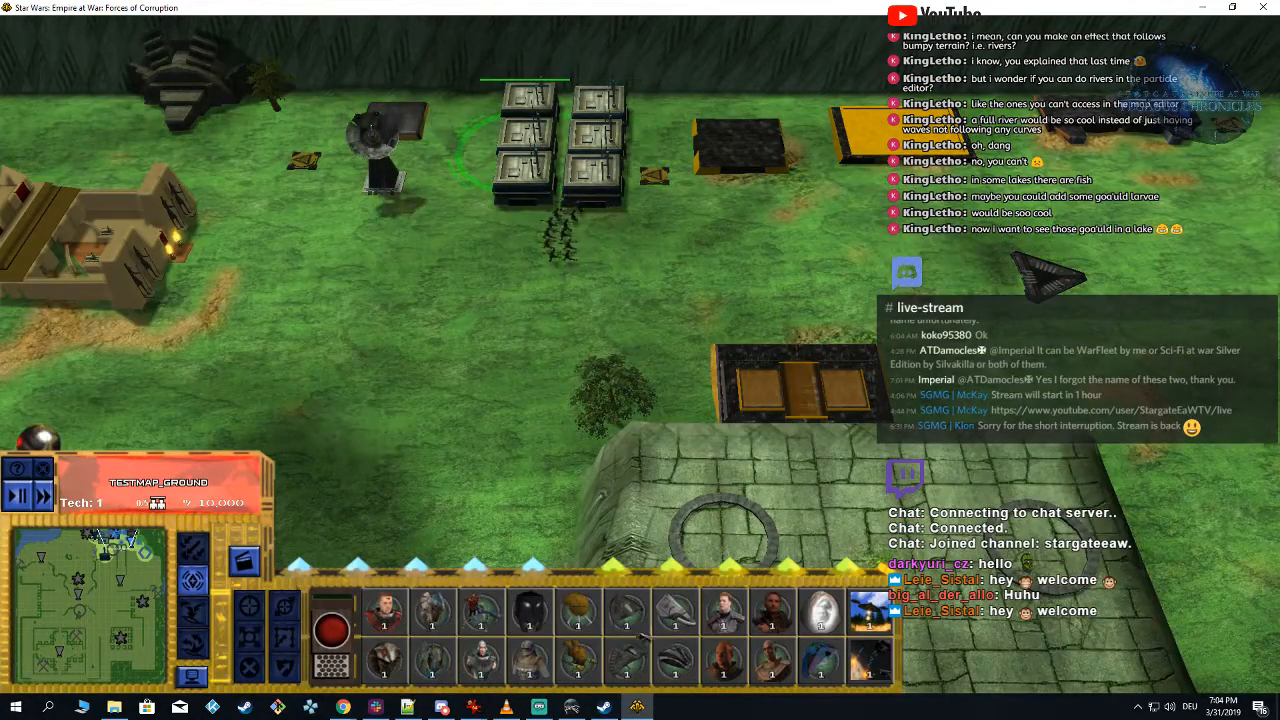
pyautogui.click(676, 661)
pyautogui.click(676, 661)
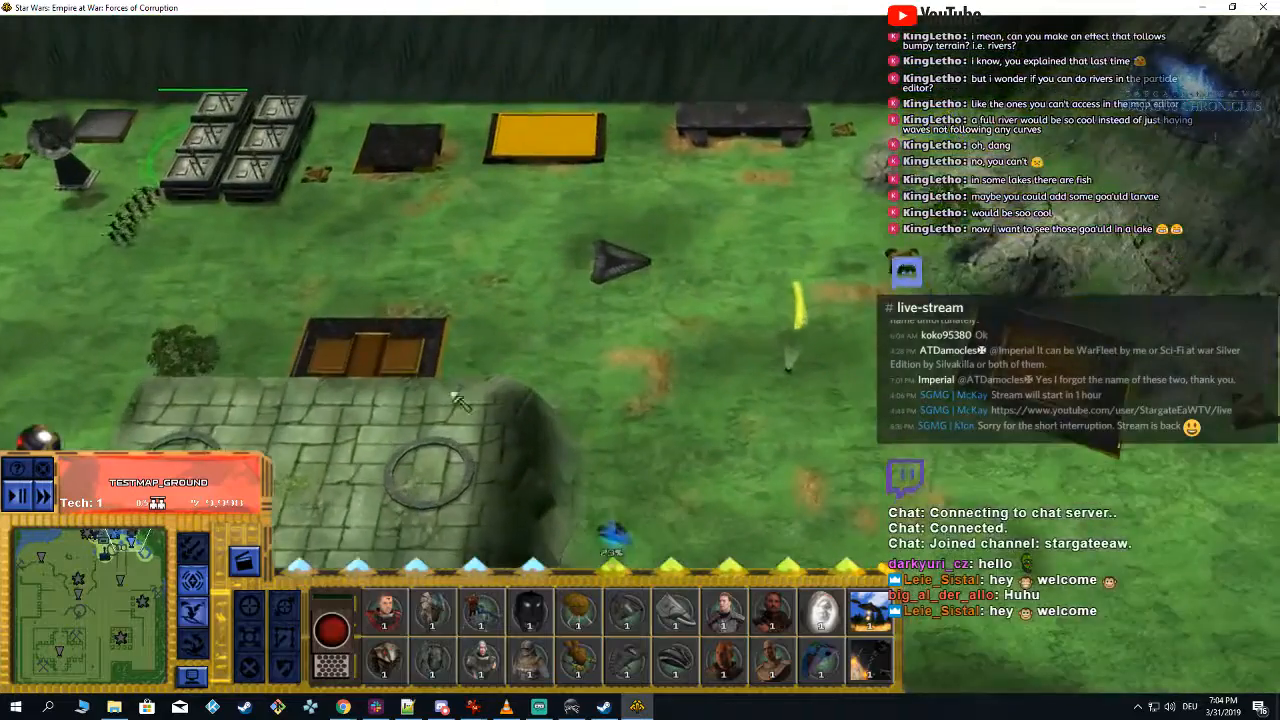
pyautogui.click(193, 612)
pyautogui.moveTo(30, 148); pyautogui.dragTo(663, 320)
pyautogui.moveTo(497, 157); pyautogui.dragTo(618, 112, button='right')
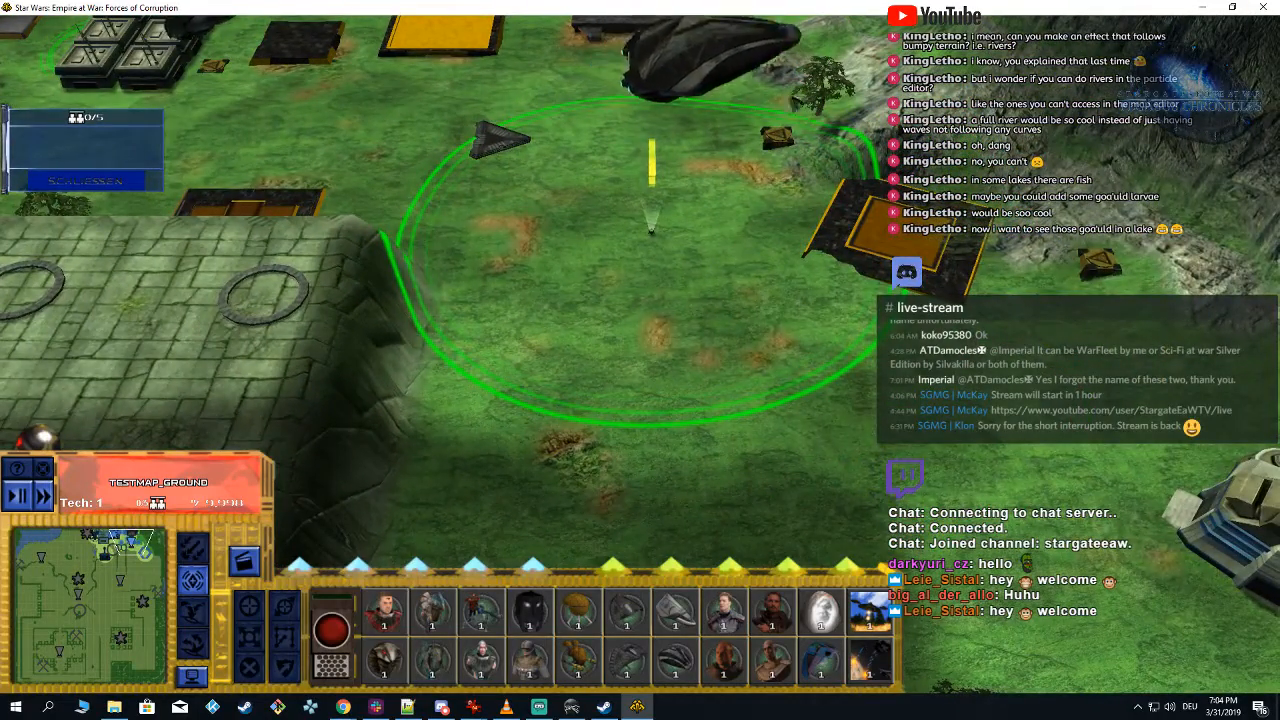
# Step: Select one of the landed aircraft and send it to the stone-pillar square in the southeast of the map
pyautogui.press('Up')
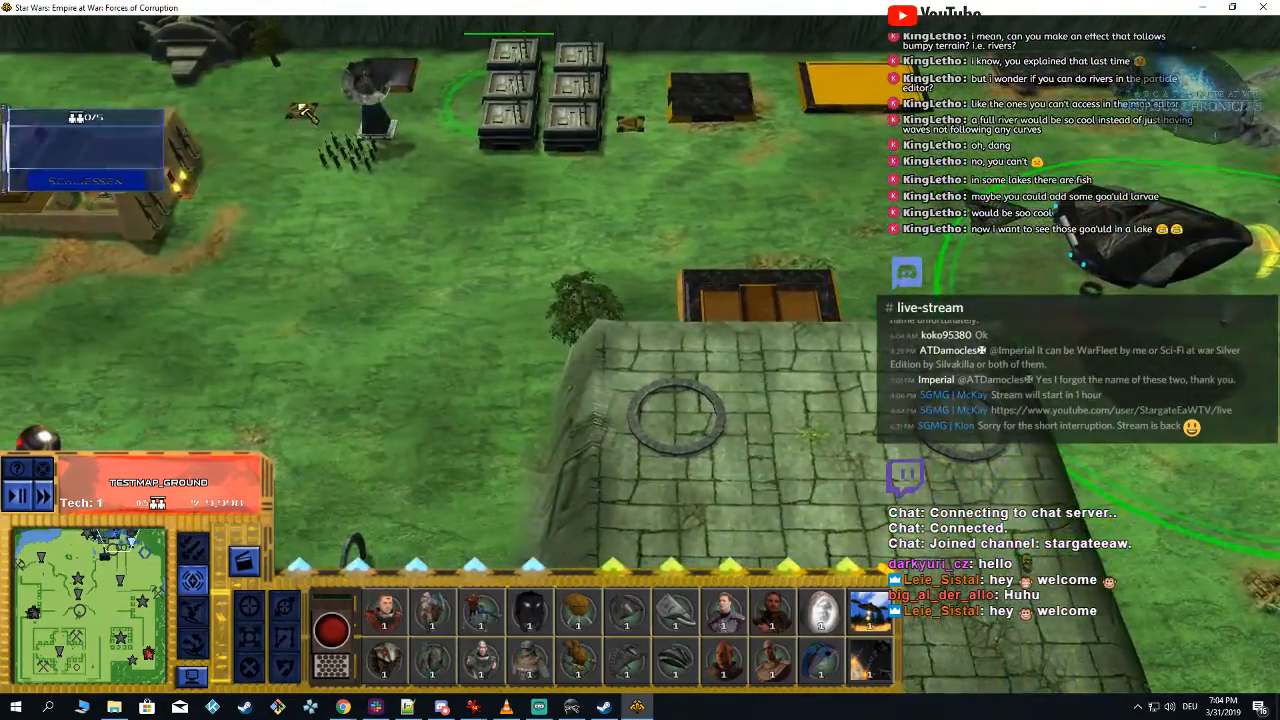
pyautogui.moveTo(298, 108); pyautogui.dragTo(418, 178)
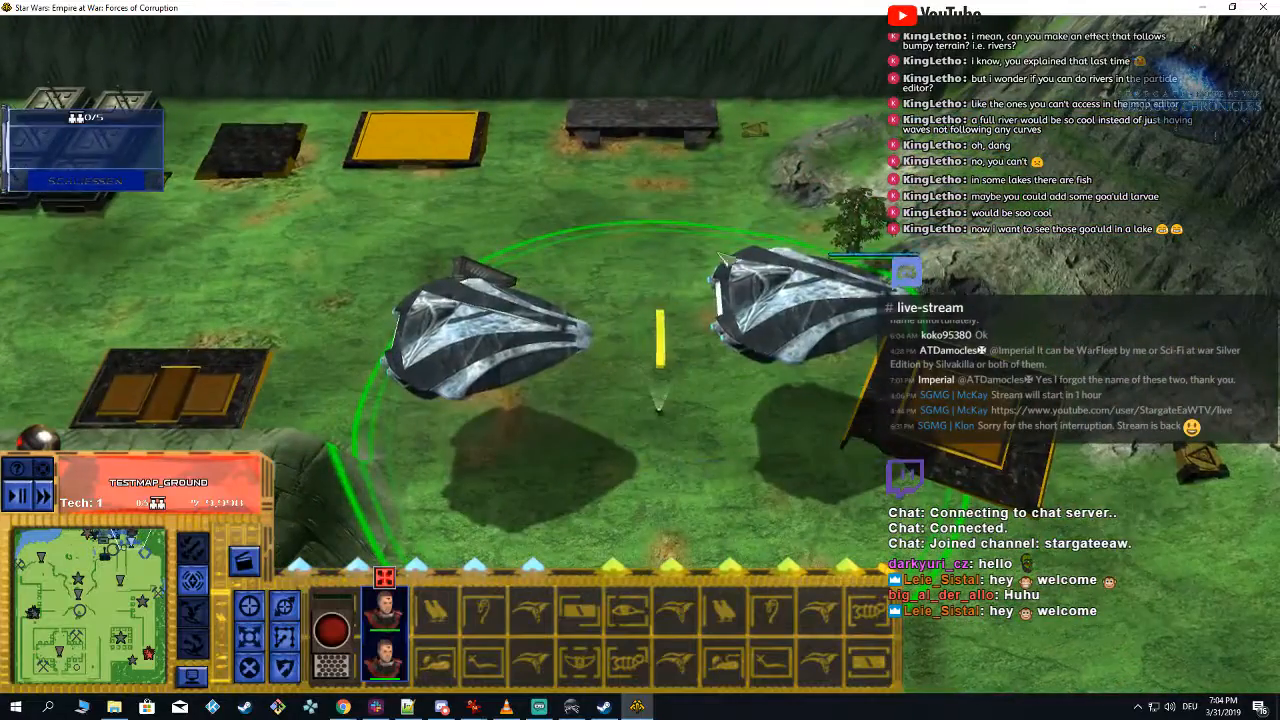
pyautogui.click(815, 308)
pyautogui.rightClick(123, 634)
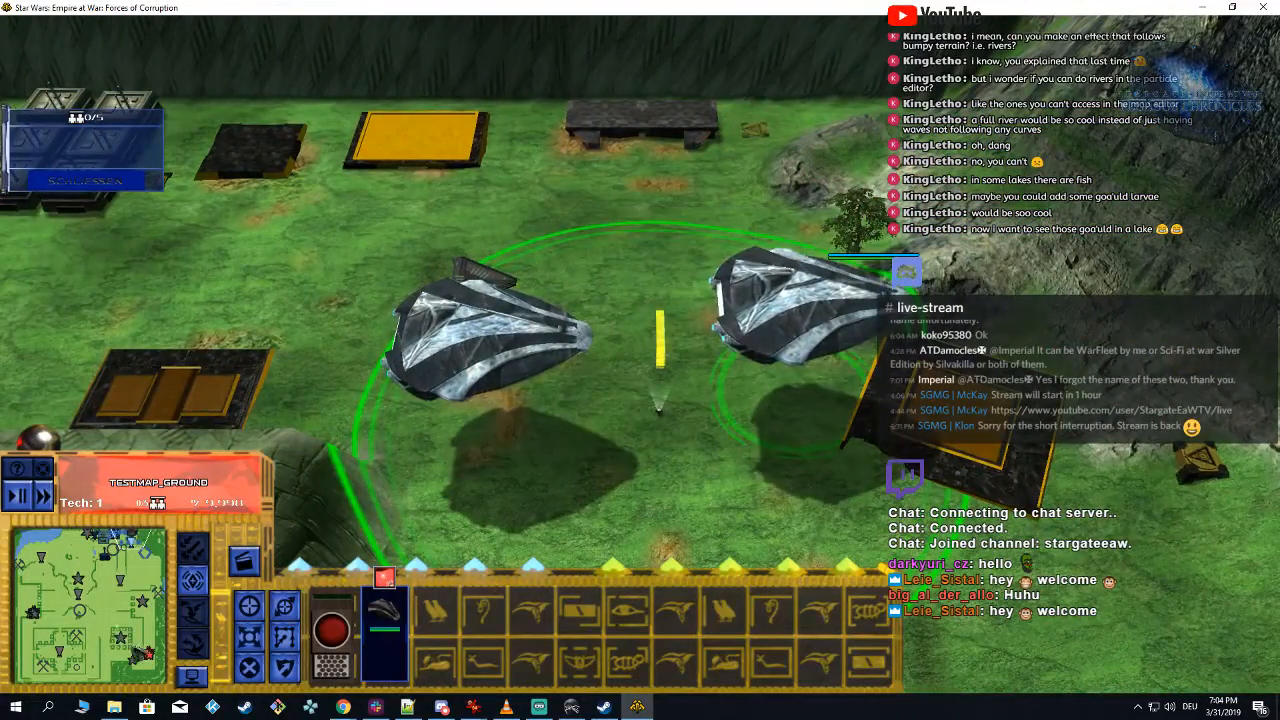
pyautogui.click(121, 633)
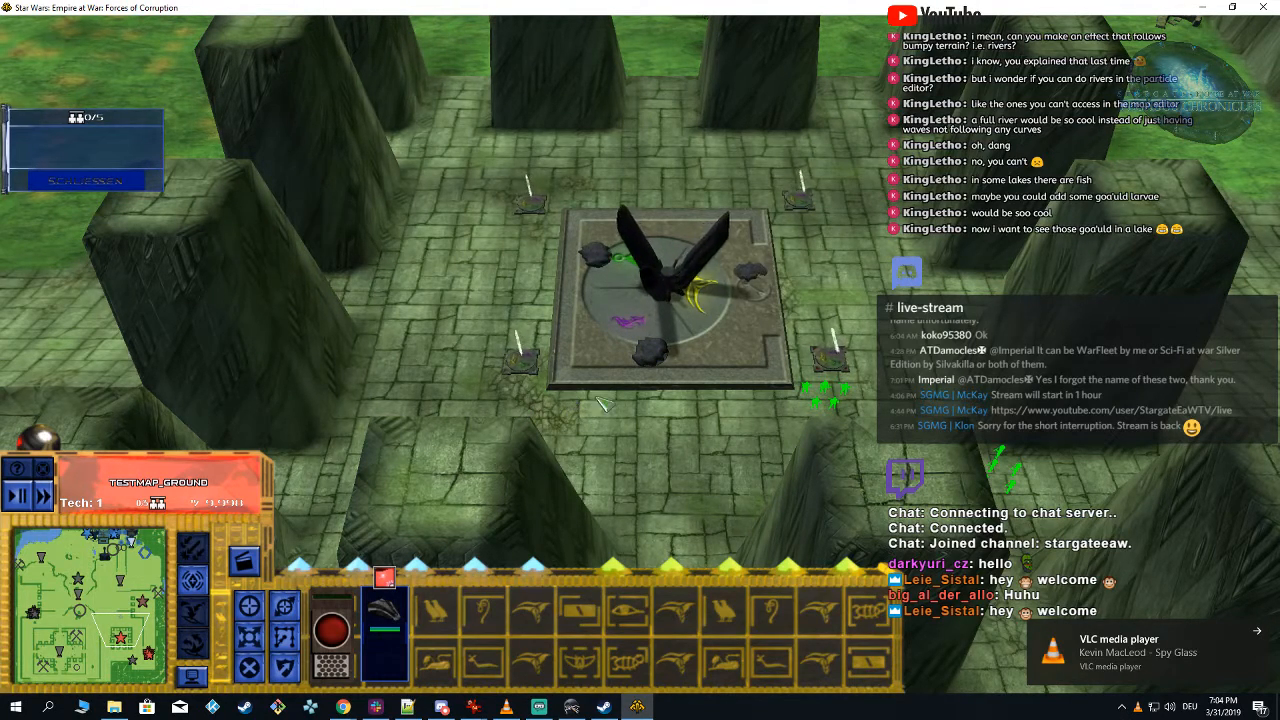
# Step: Direct the aircraft at the area beside the central platform and examine its ground-hit explosions up close
pyautogui.moveTo(714, 372); pyautogui.dragTo(651, 132, button='right')
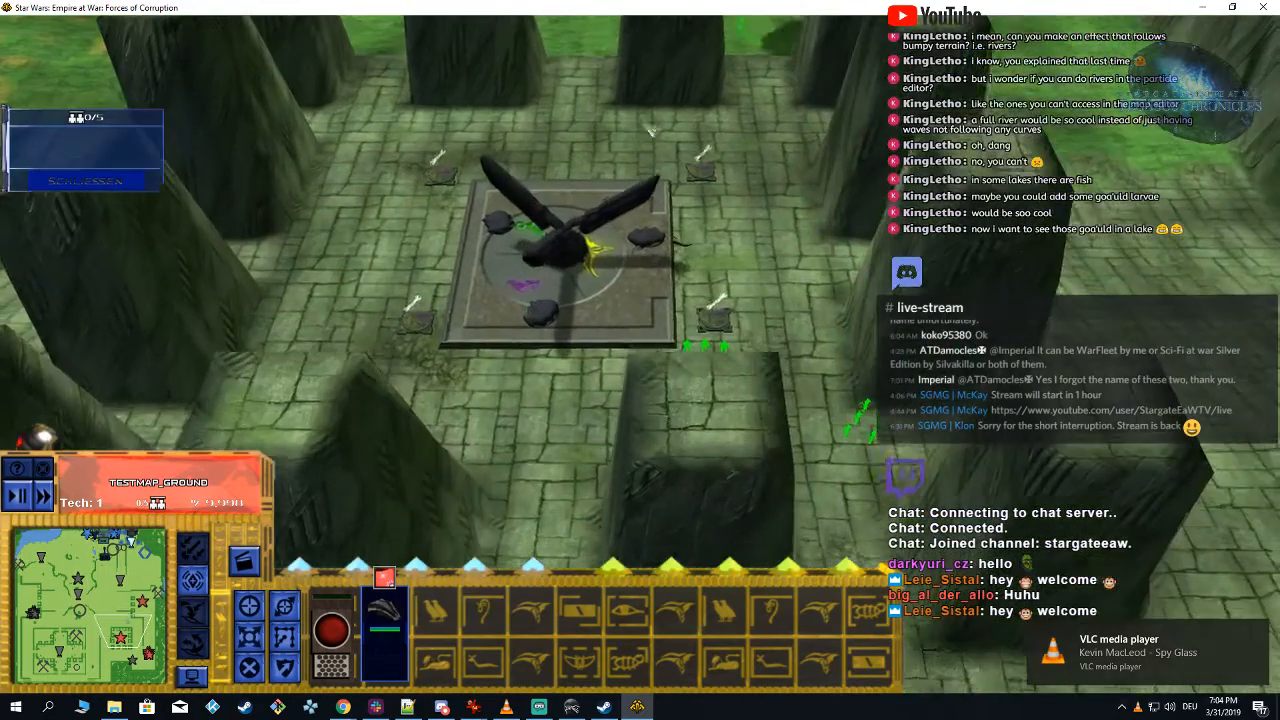
pyautogui.moveTo(800, 174); pyautogui.dragTo(831, 230, button='right')
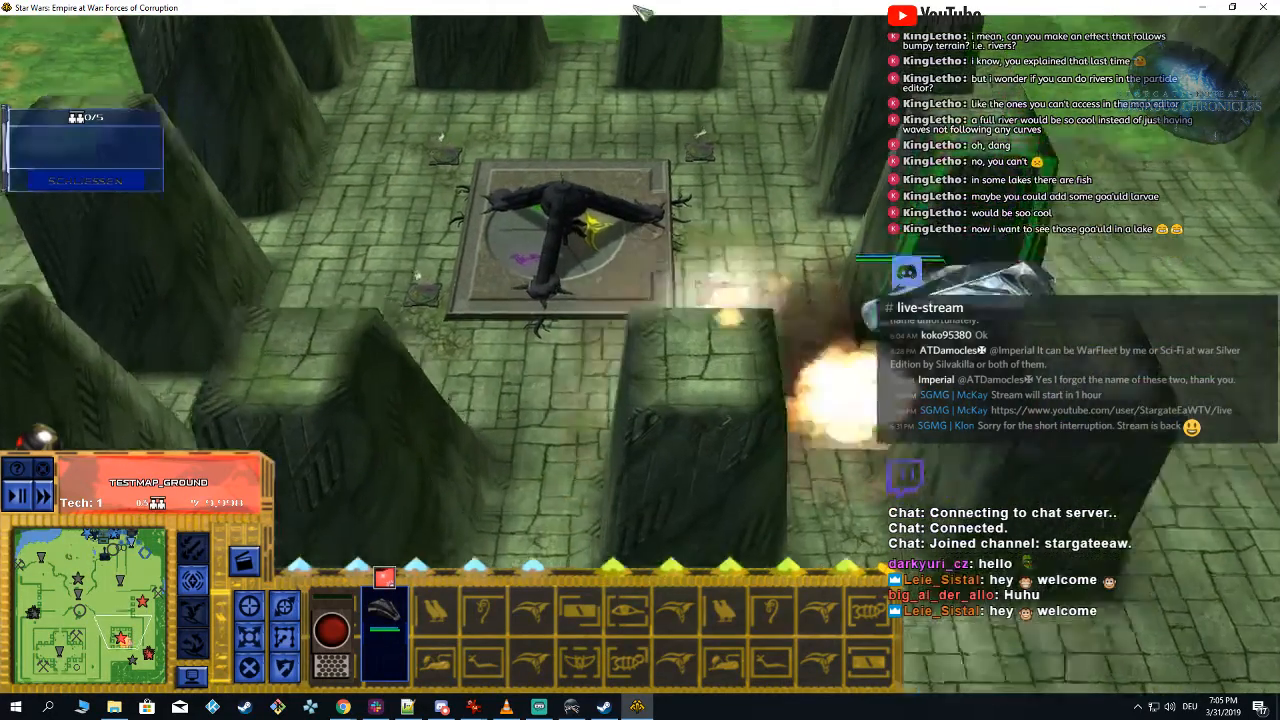
pyautogui.rightClick(708, 397)
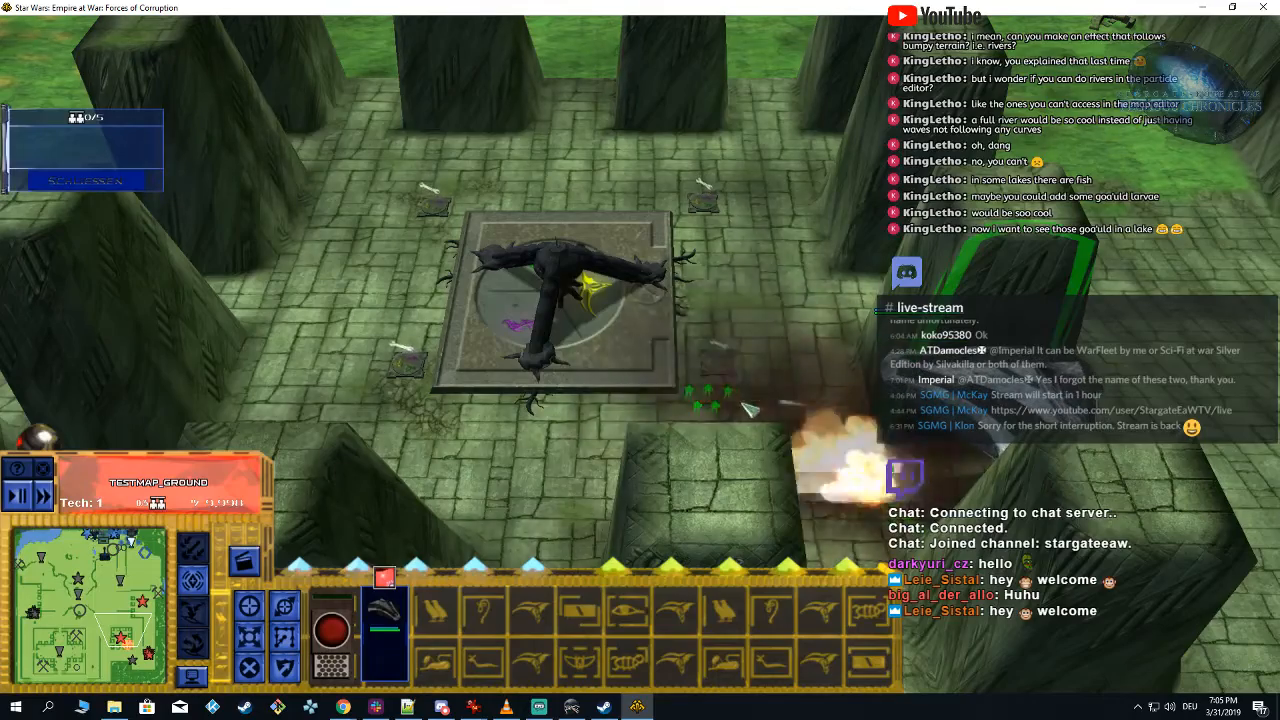
pyautogui.scroll(2, 628, 382)
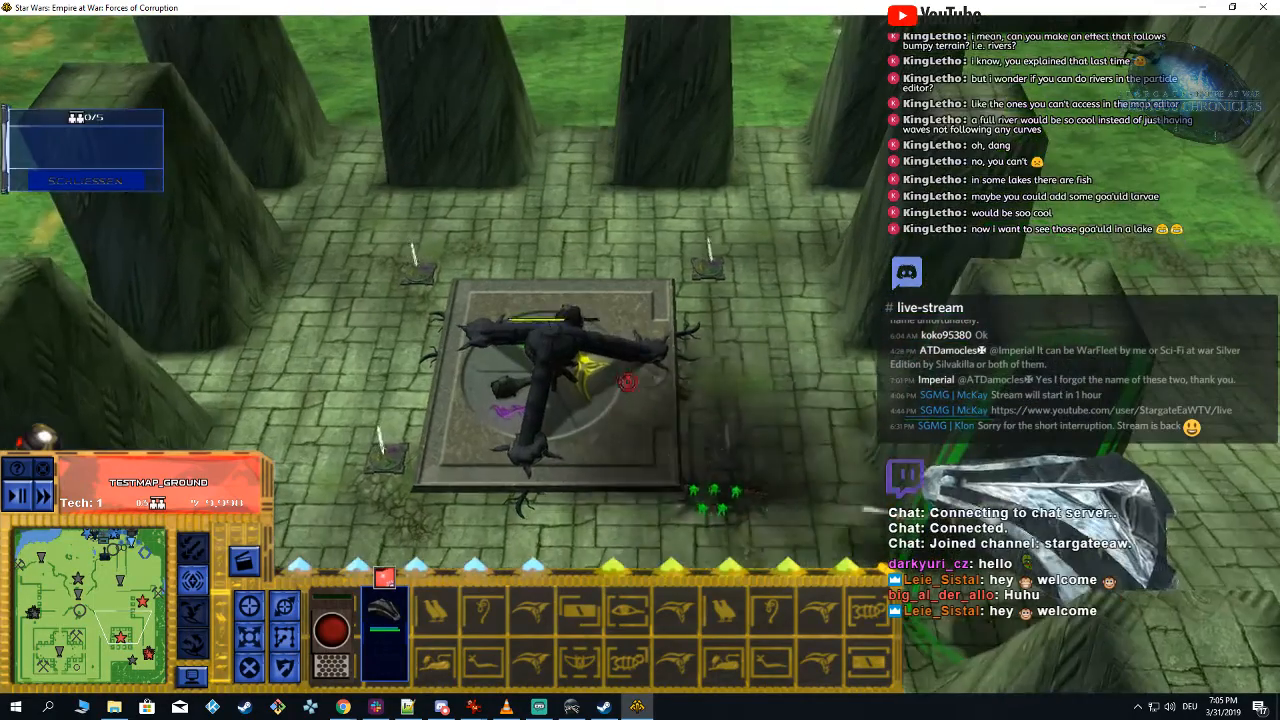
pyautogui.moveTo(628, 382); pyautogui.dragTo(786, 360, button='middle')
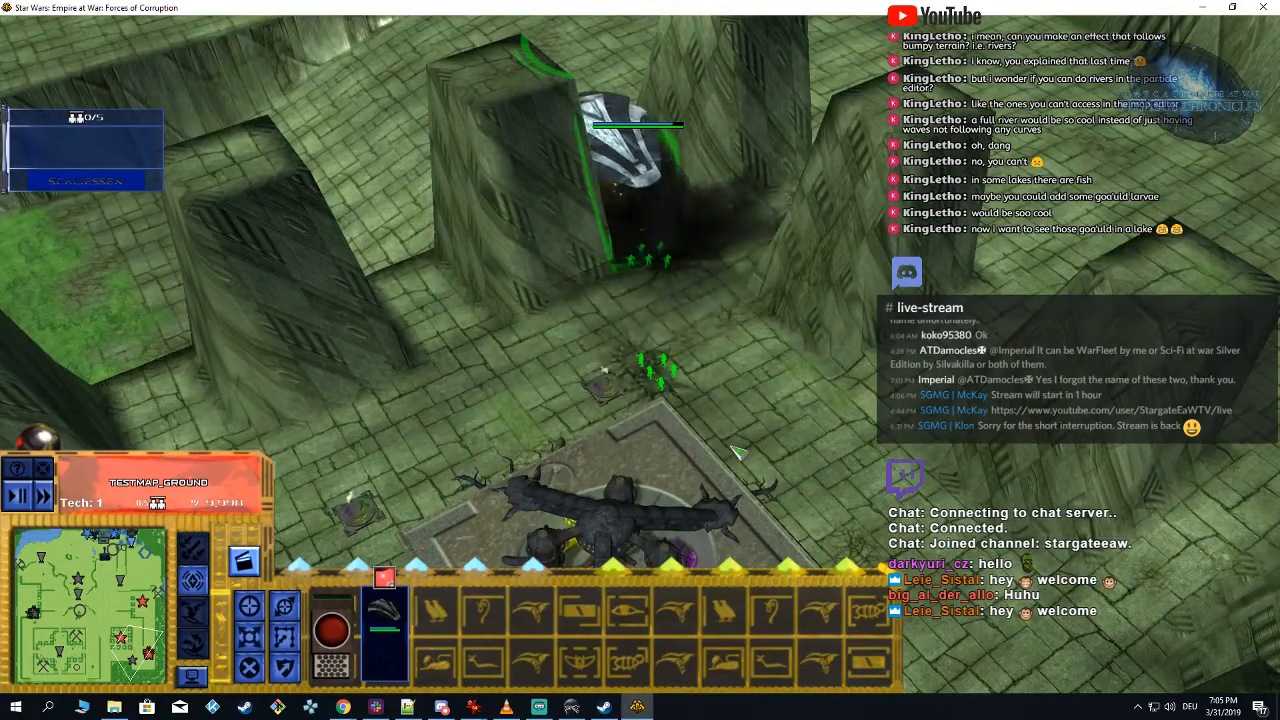
pyautogui.press('Up')
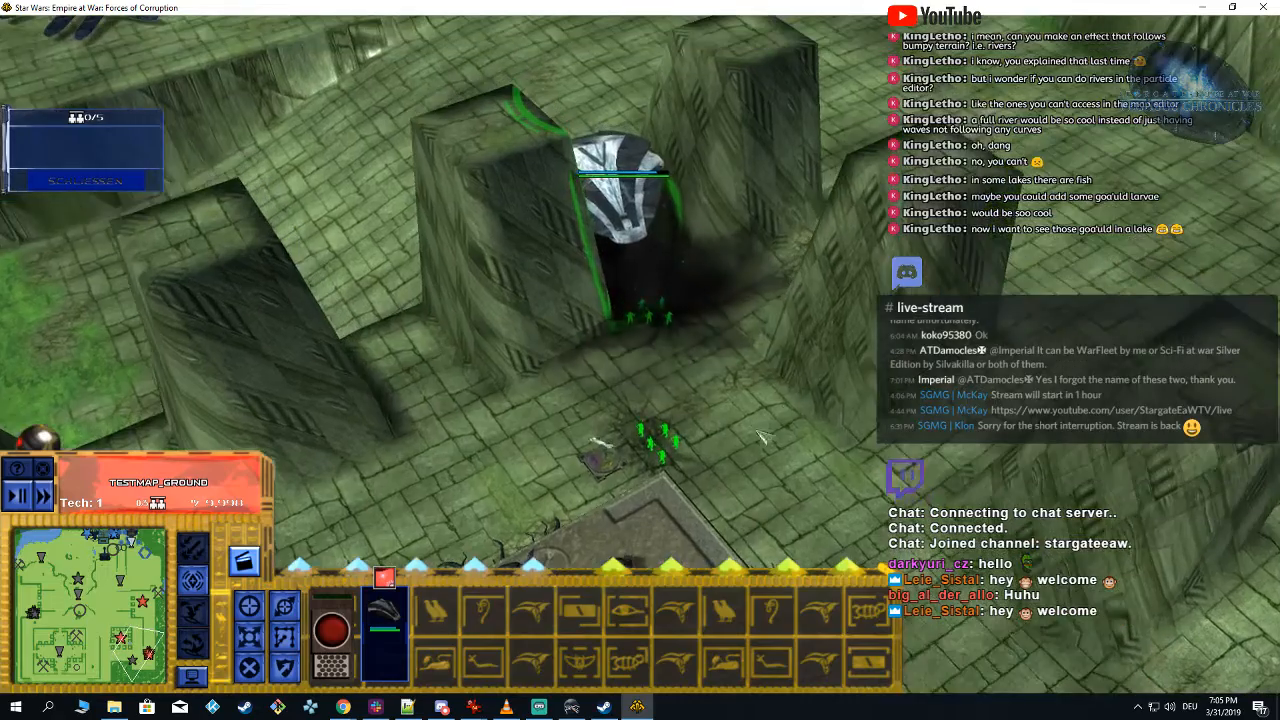
# Step: Send the aircraft past the central platform to its far side and watch the explosions it triggers on the platform
pyautogui.press('Right')
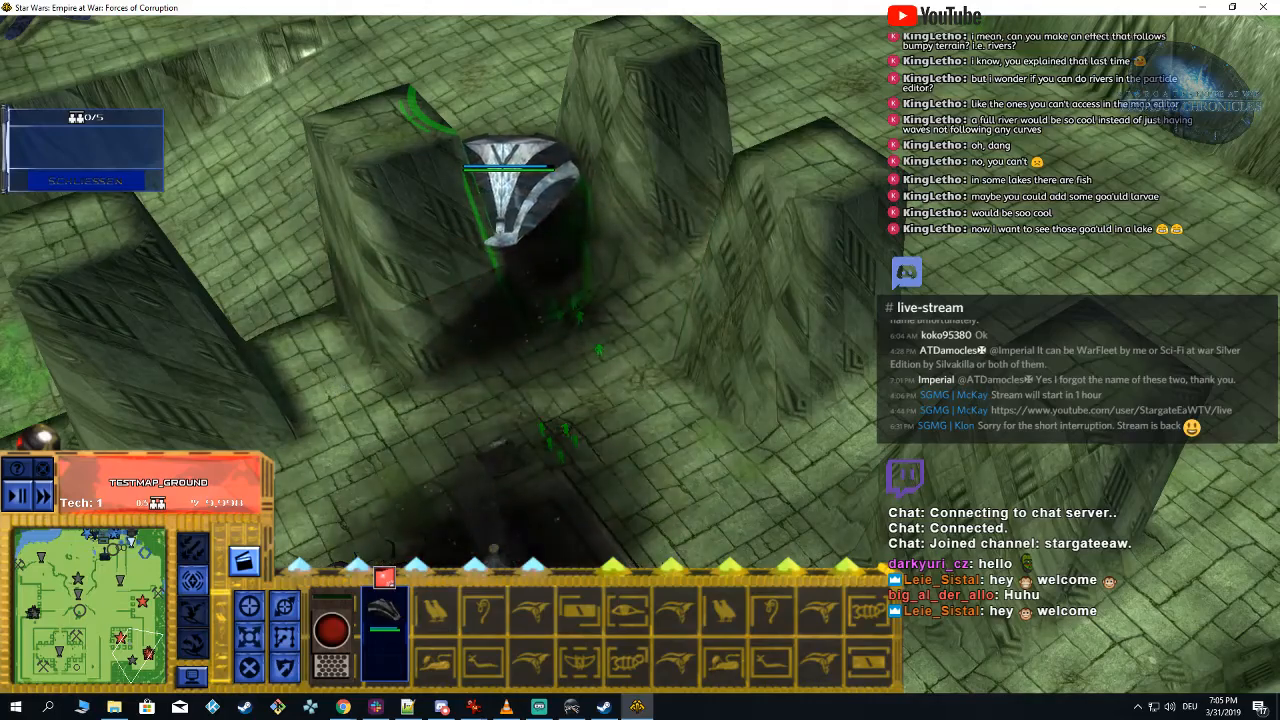
pyautogui.press('space')
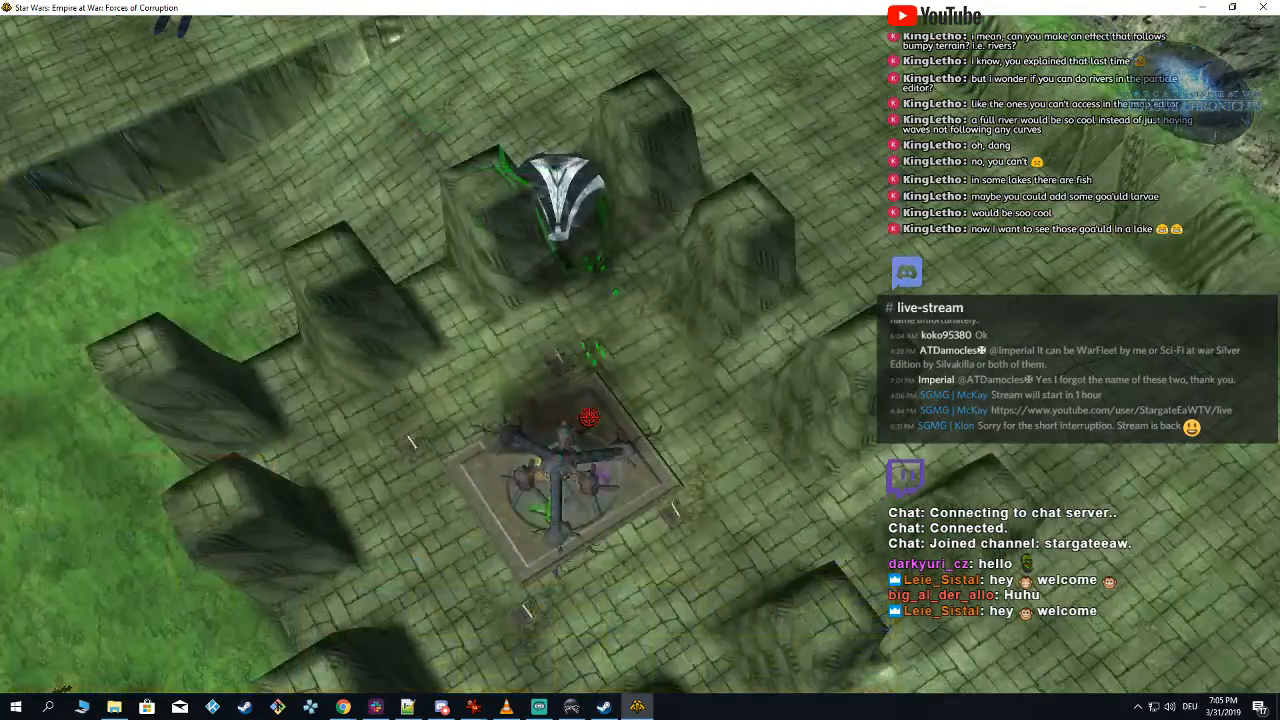
pyautogui.press('space')
pyautogui.moveTo(688, 432)
pyautogui.mouseDown(button='middle')
pyautogui.moveTo(677, 424)
pyautogui.moveTo(688, 434)
pyautogui.mouseUp(button='middle')
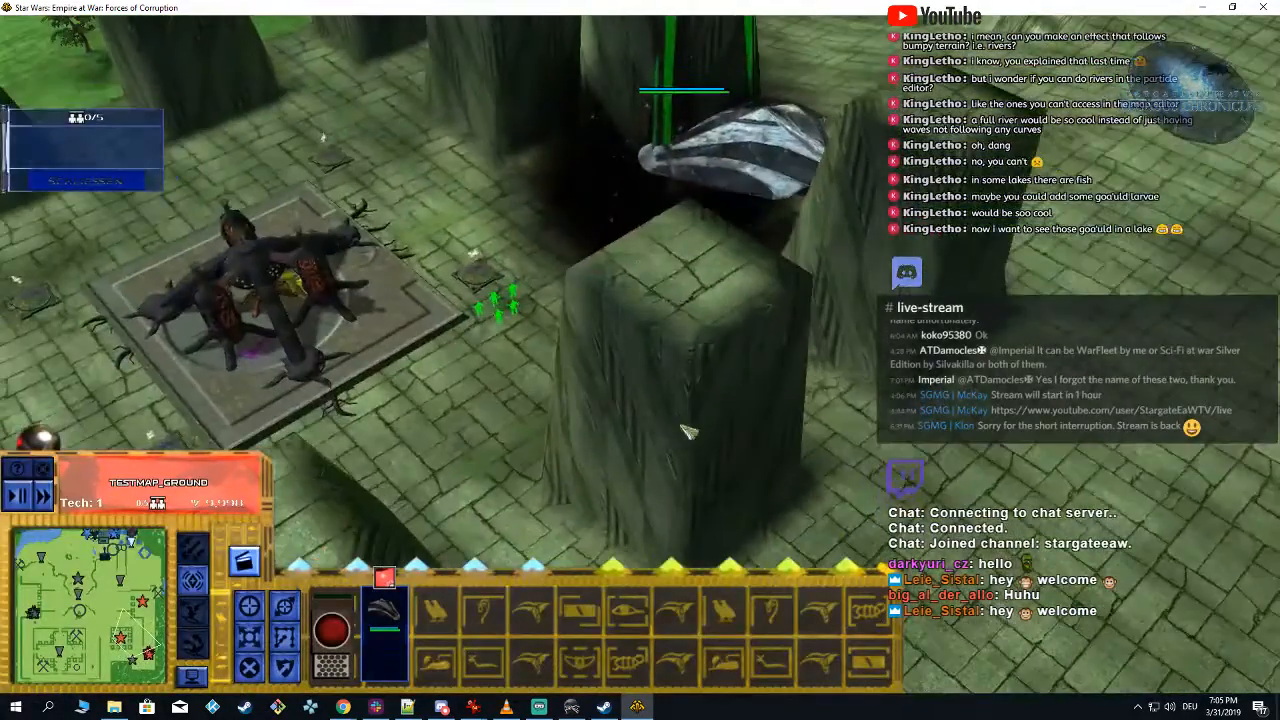
pyautogui.scroll(-2, 688, 434)
pyautogui.rightClick(458, 240)
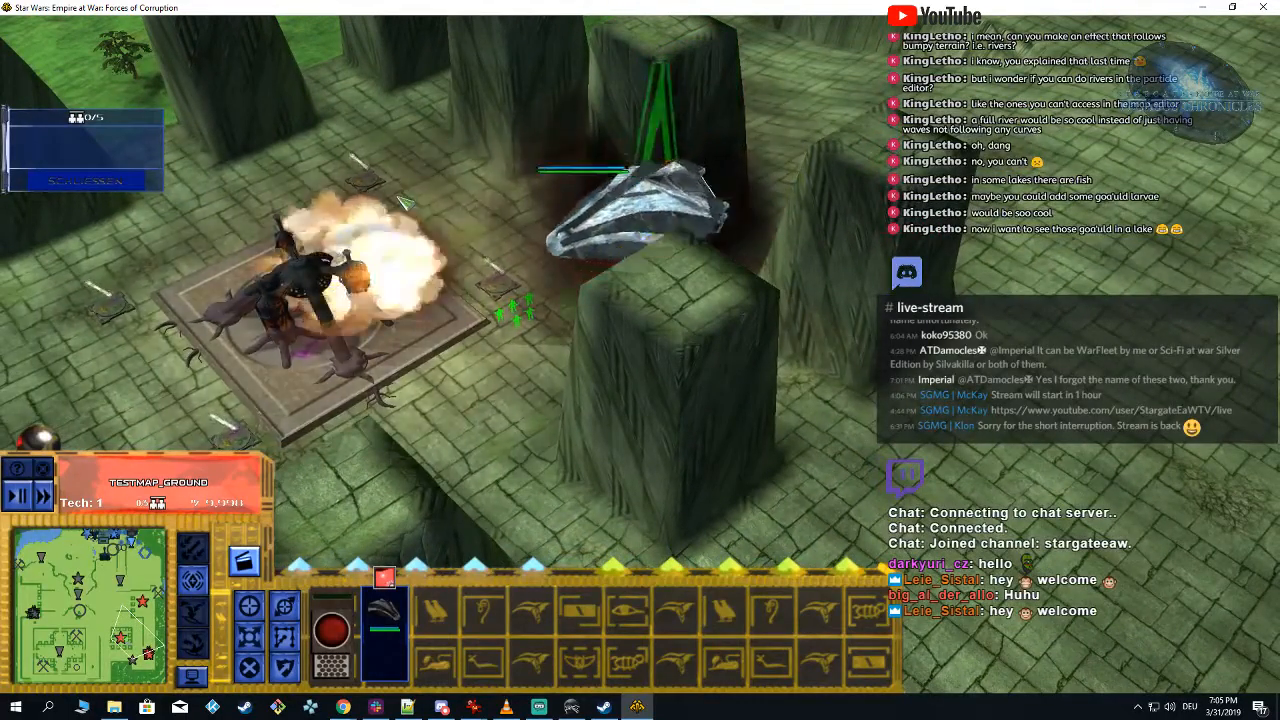
pyautogui.rightClick(273, 139)
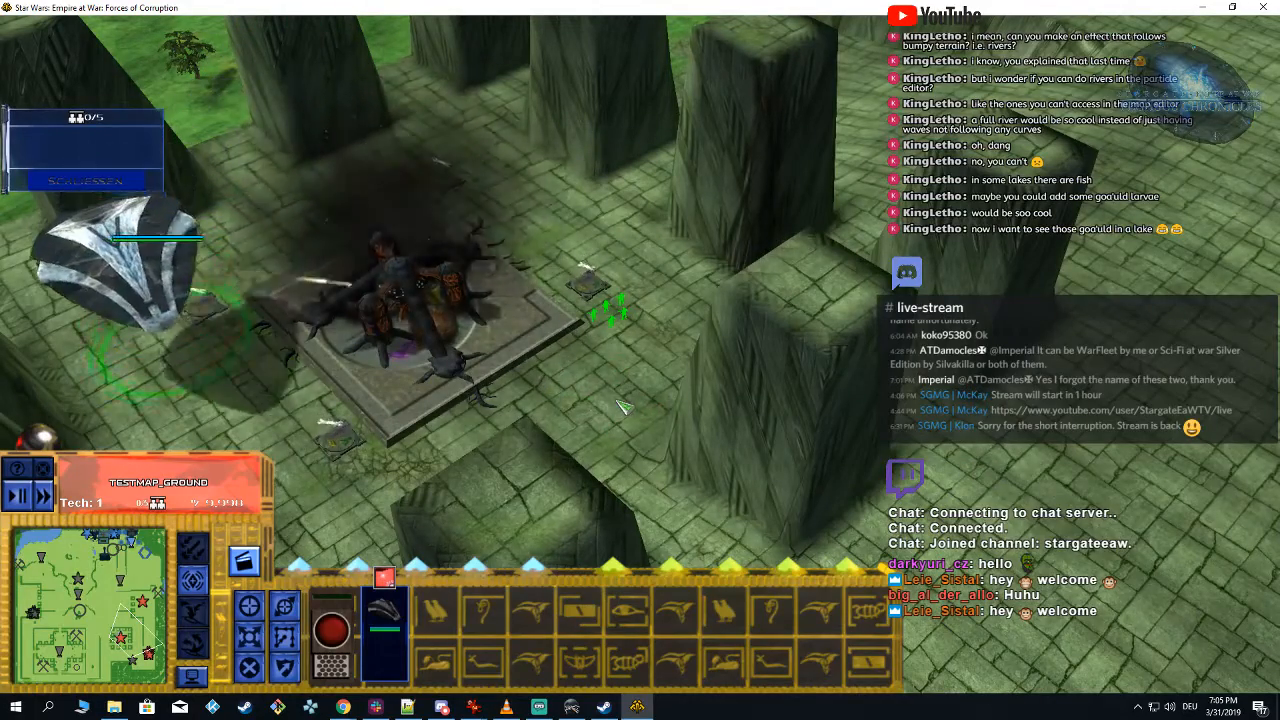
# Step: Send the aircraft into the enemy base and use its Bombardement ability on the area around the dark organic buildings
pyautogui.moveTo(632, 398); pyautogui.dragTo(652, 397, button='middle')
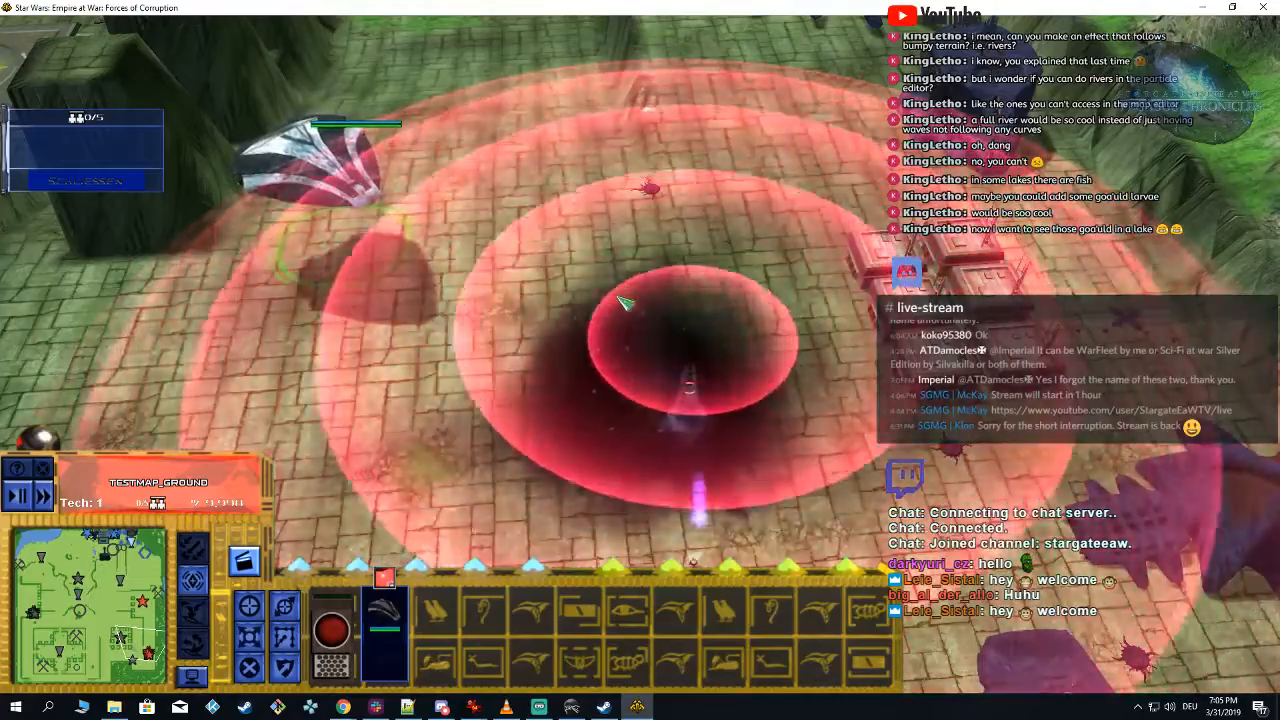
pyautogui.moveTo(618, 297); pyautogui.dragTo(342, 441, button='right')
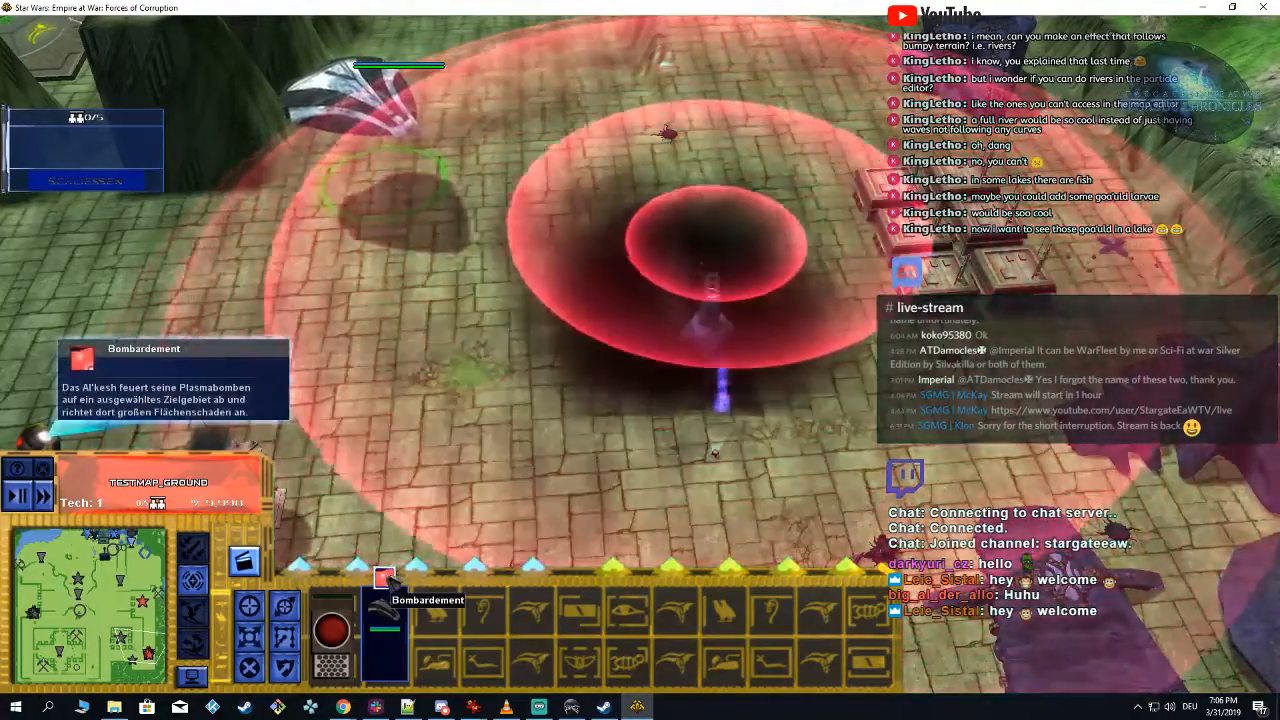
pyautogui.moveTo(709, 326)
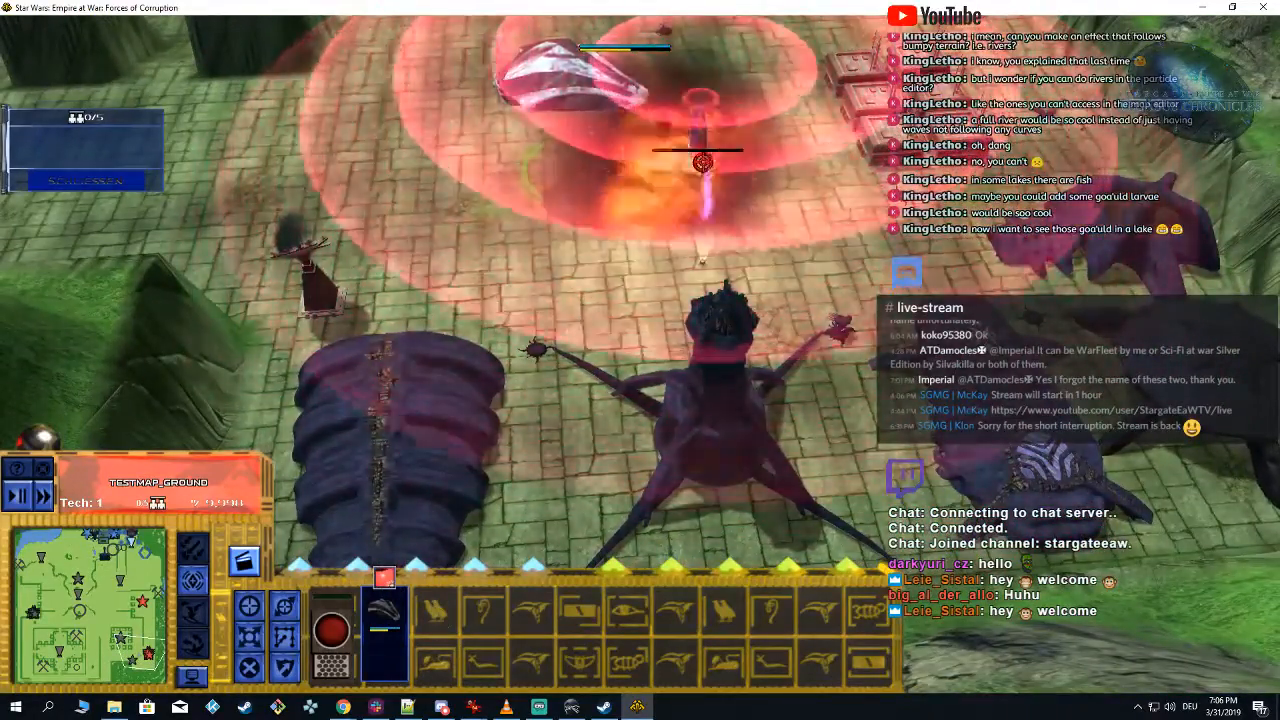
pyautogui.moveTo(703, 162)
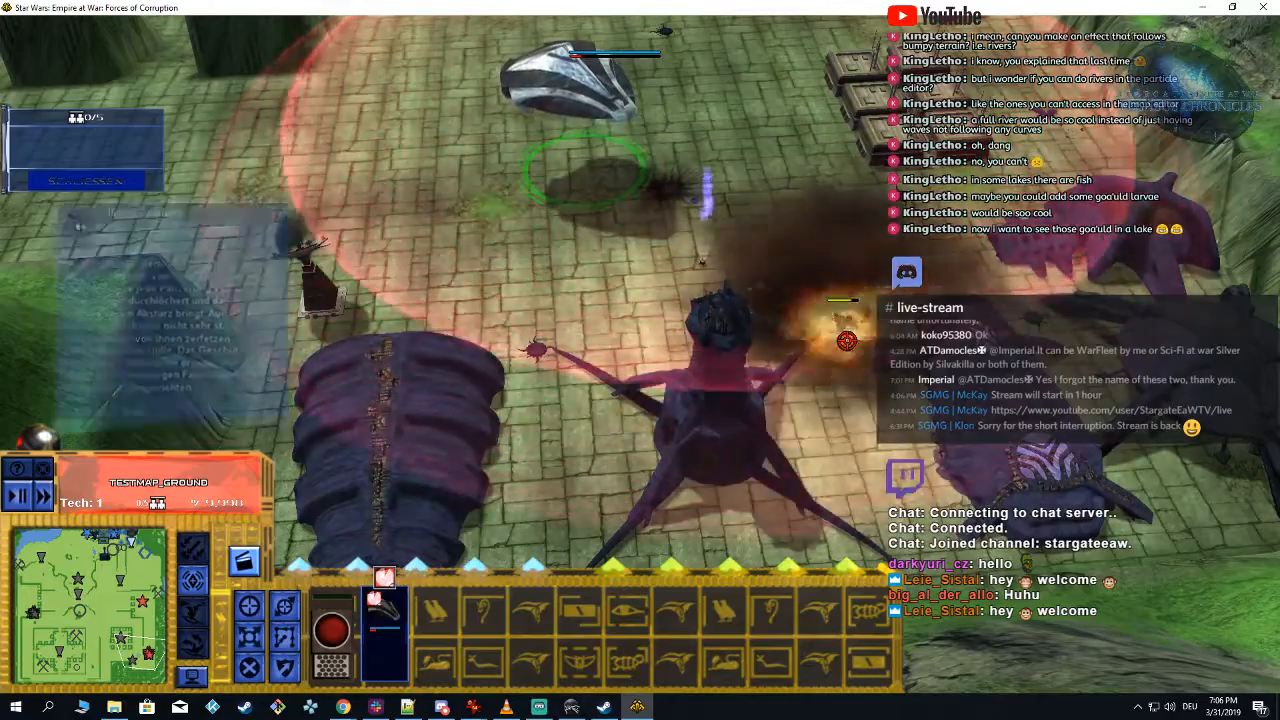
pyautogui.press('Right')
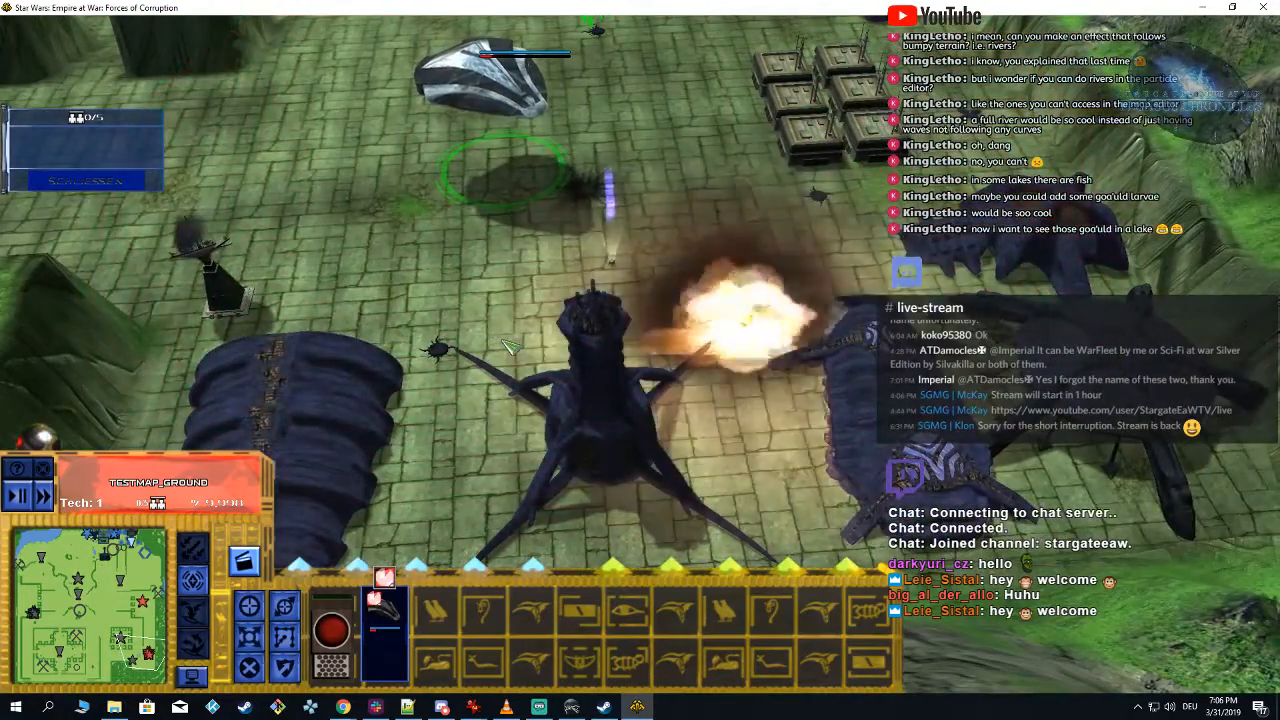
pyautogui.press('Up')
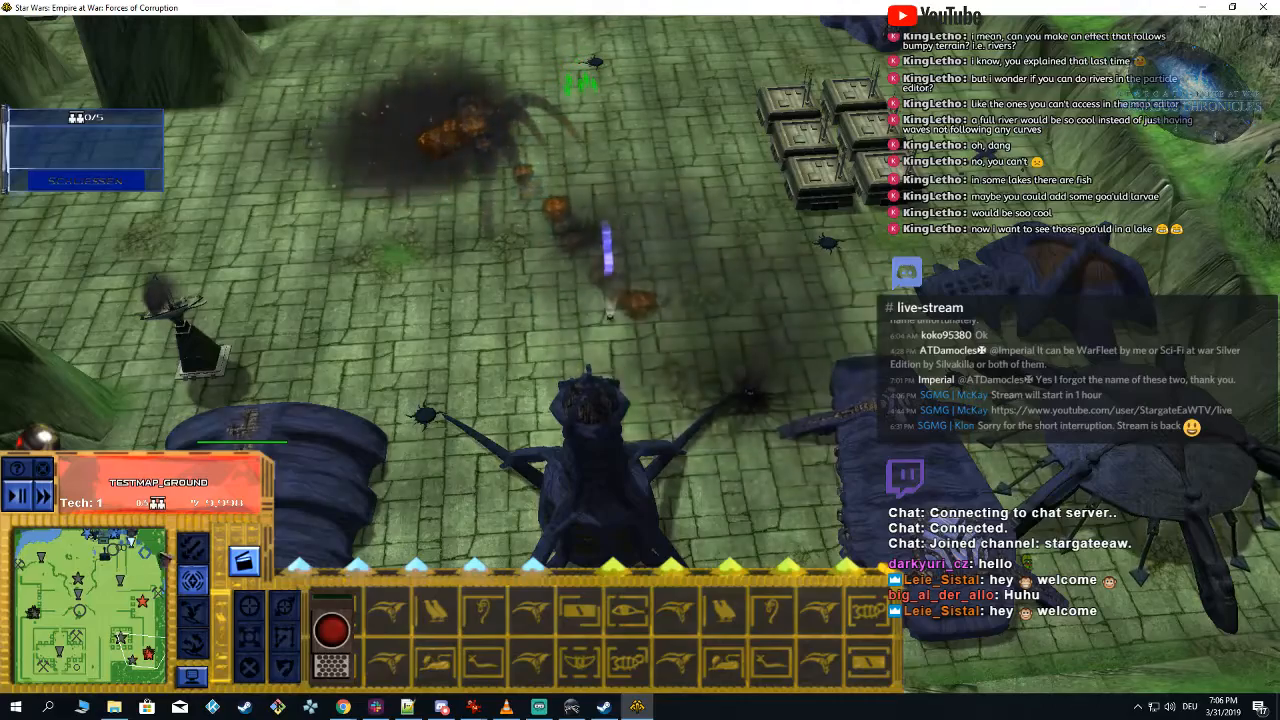
# Step: Return to the home base, select the crate-stack structure and order an air strike from it
pyautogui.click(141, 547)
pyautogui.press('Left')
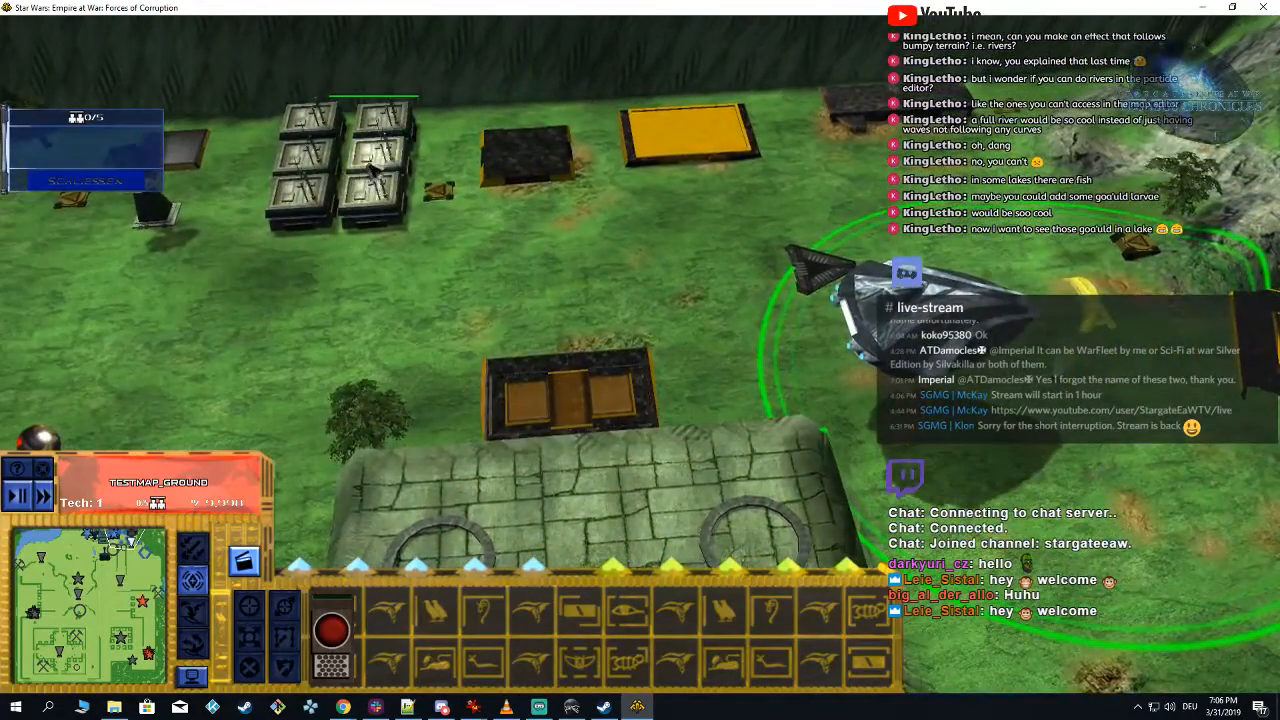
pyautogui.click(372, 170)
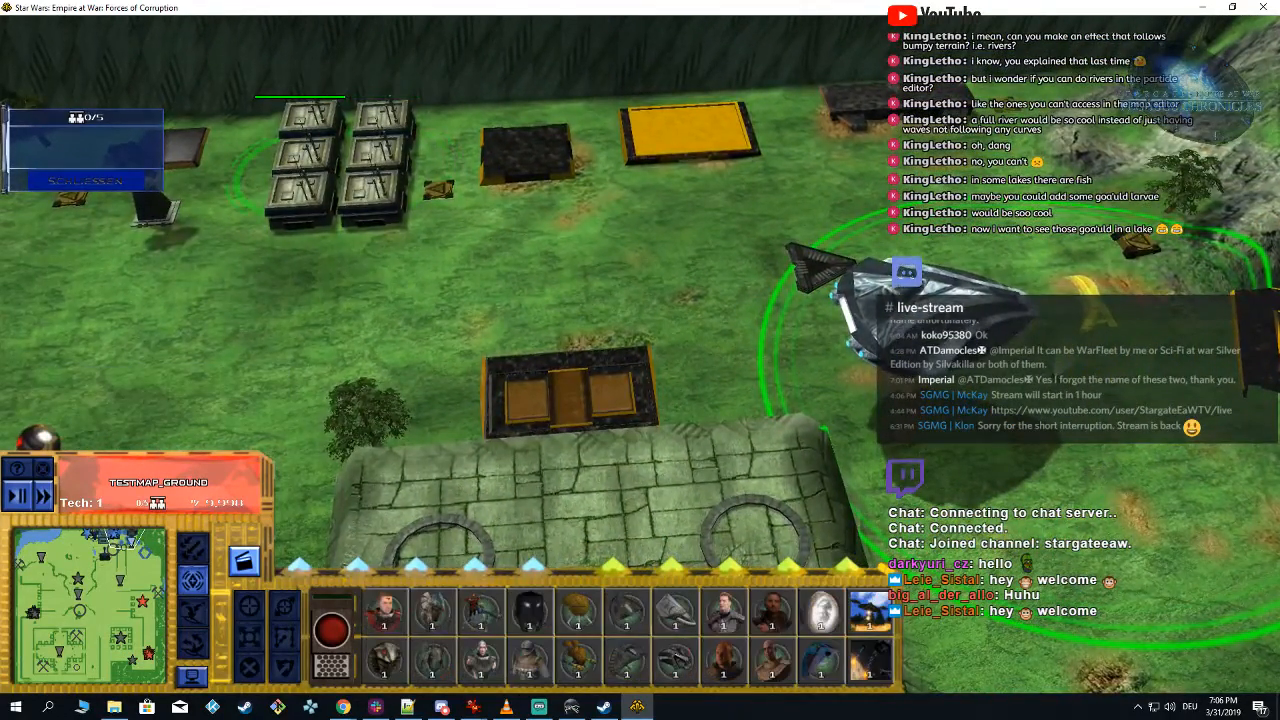
pyautogui.press('Right')
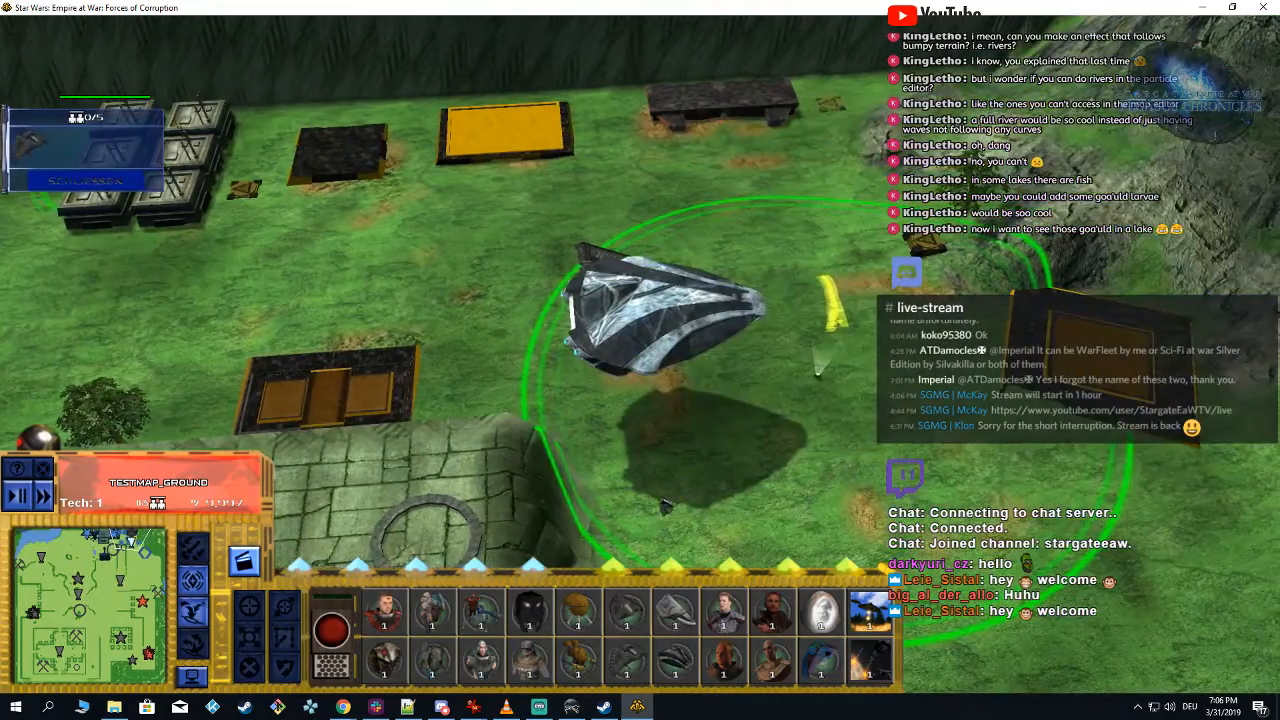
pyautogui.press('Right')
pyautogui.press('Down')
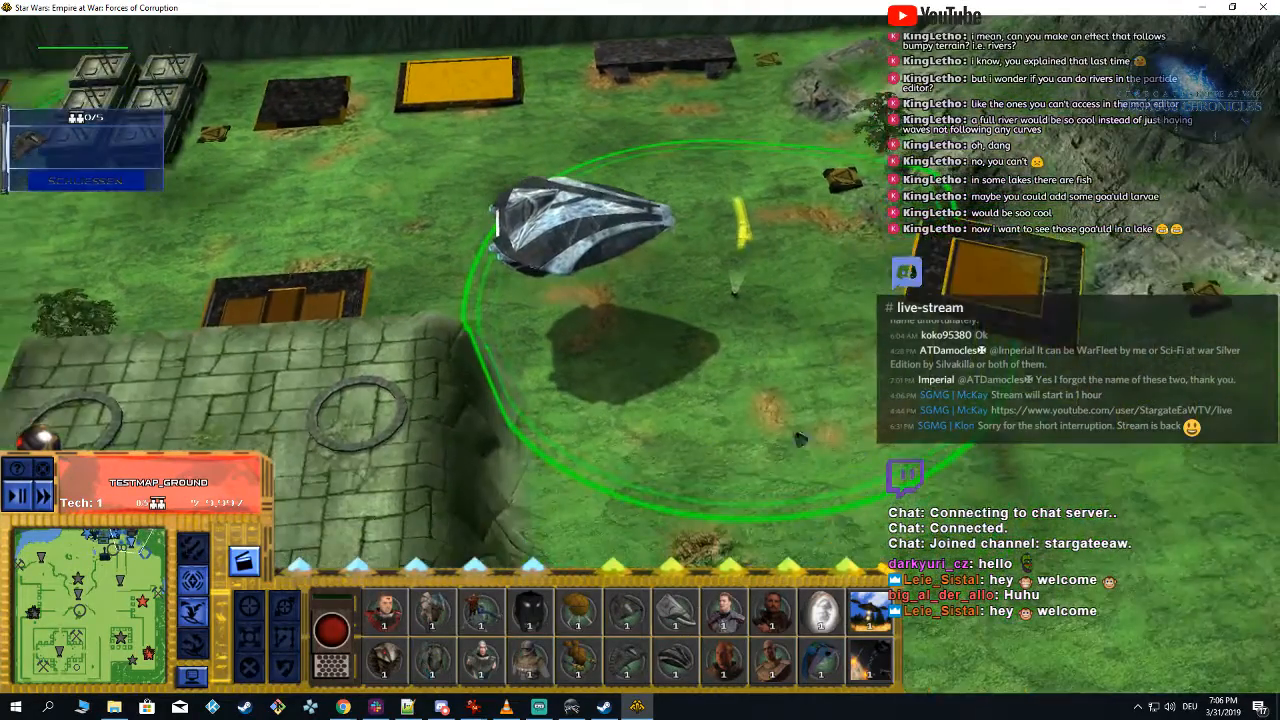
pyautogui.press('Right')
pyautogui.click(200, 615)
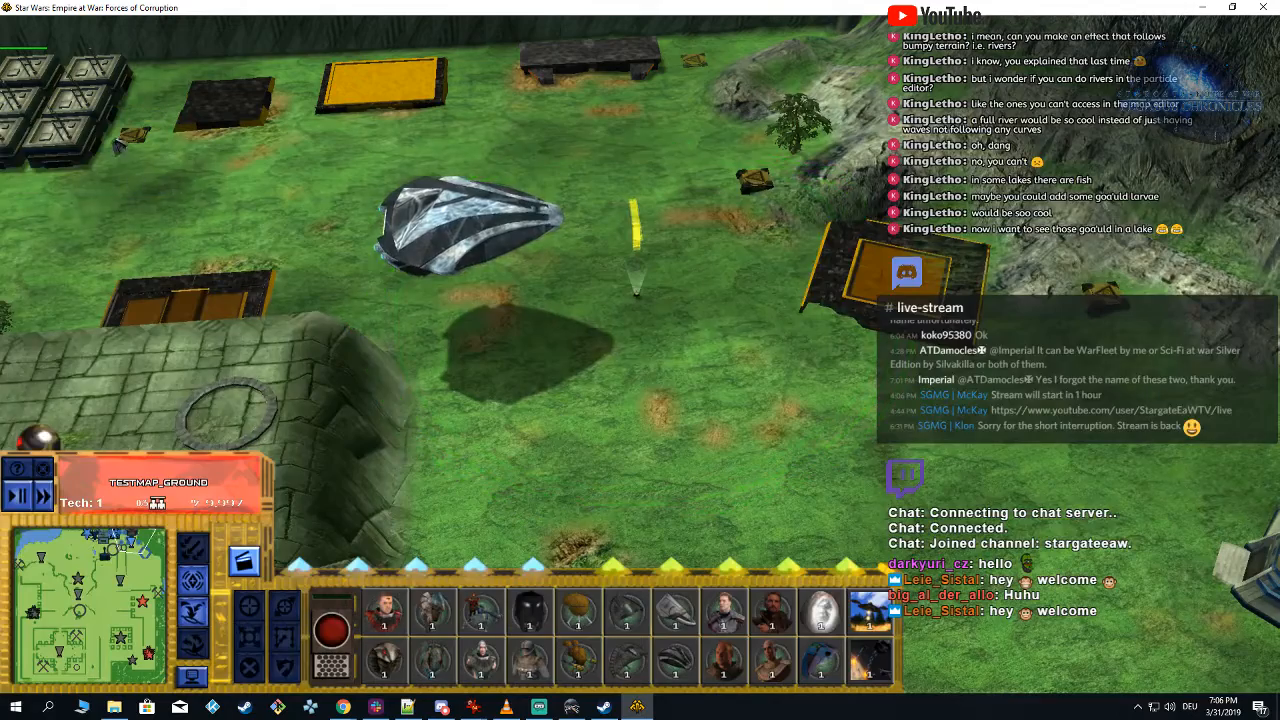
pyautogui.click(194, 612)
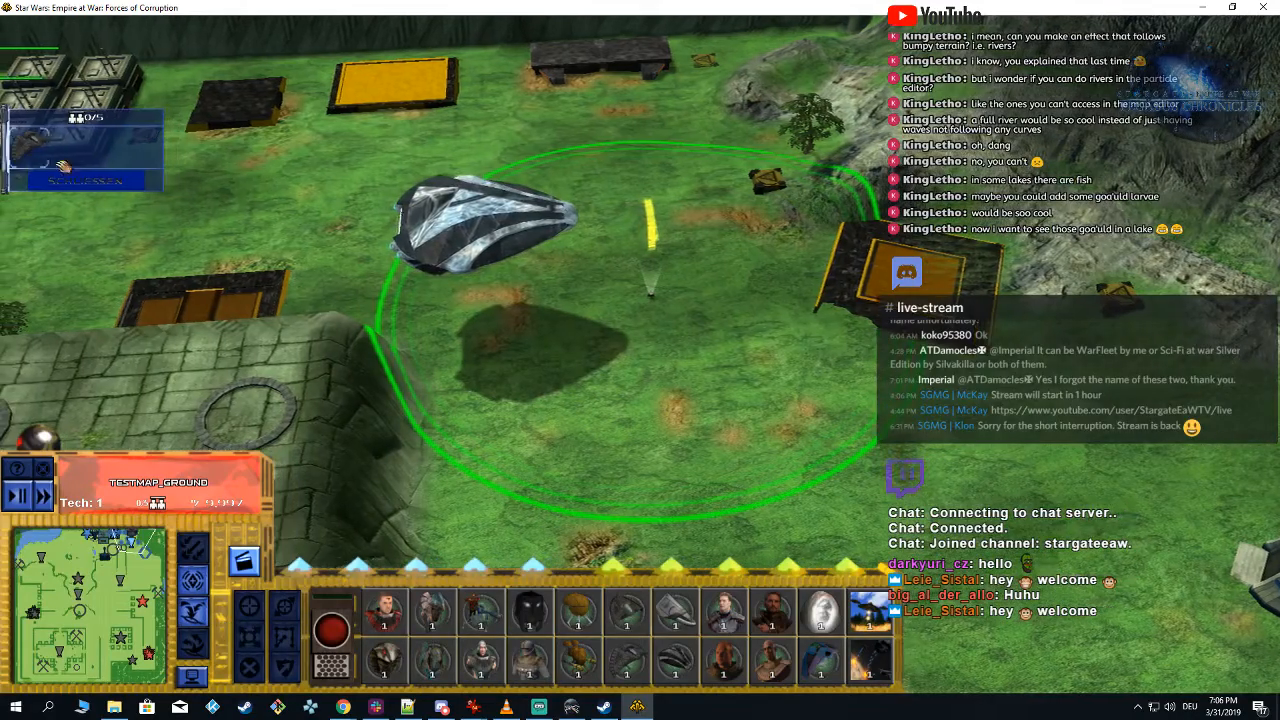
pyautogui.press('Left')
pyautogui.press('Left')
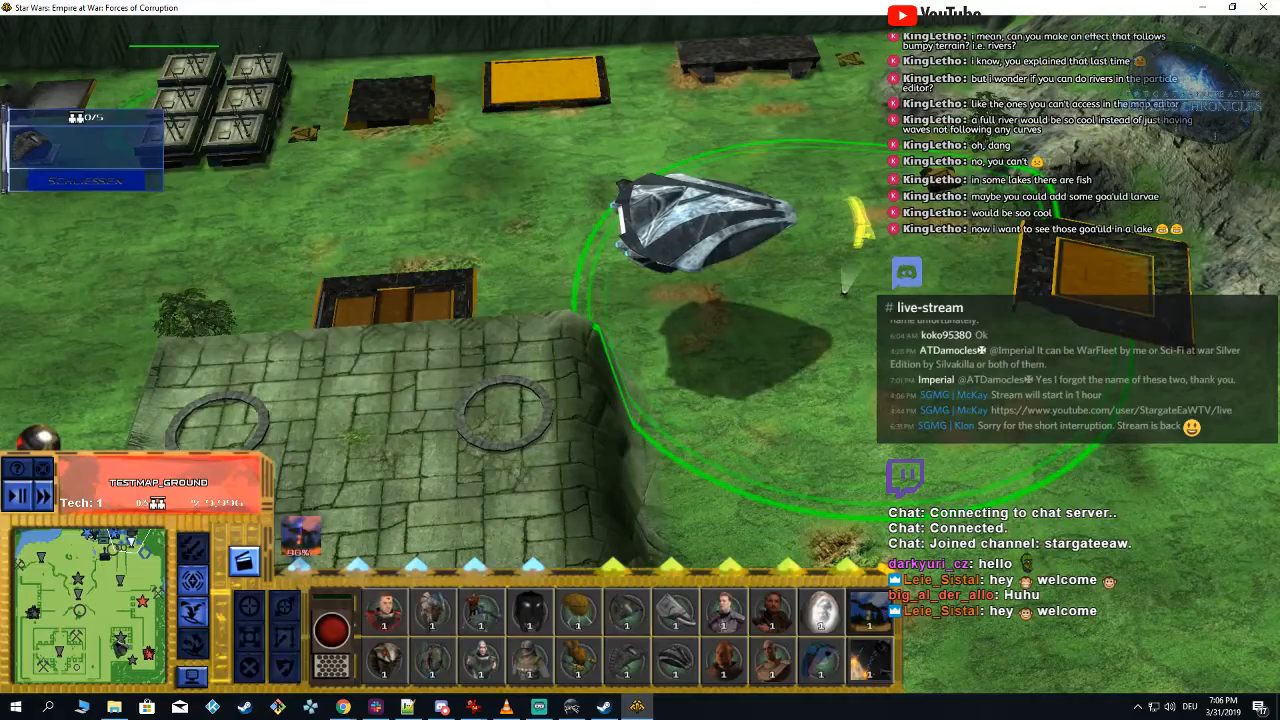
# Step: Go to the enemy base in the southeast of the map and call in the air strike on its organic buildings
pyautogui.click(152, 668)
pyautogui.click(150, 662)
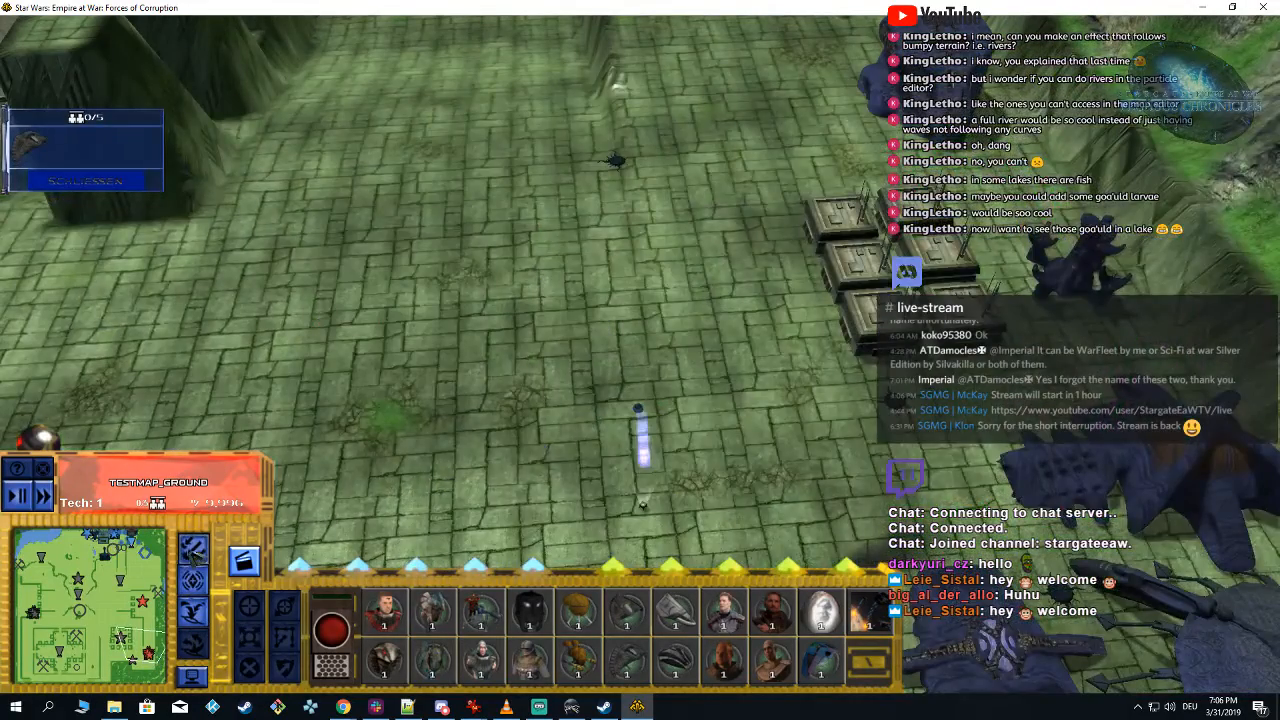
pyautogui.press('Down')
pyautogui.moveTo(1057, 313)
pyautogui.press('Up')
pyautogui.press('Up')
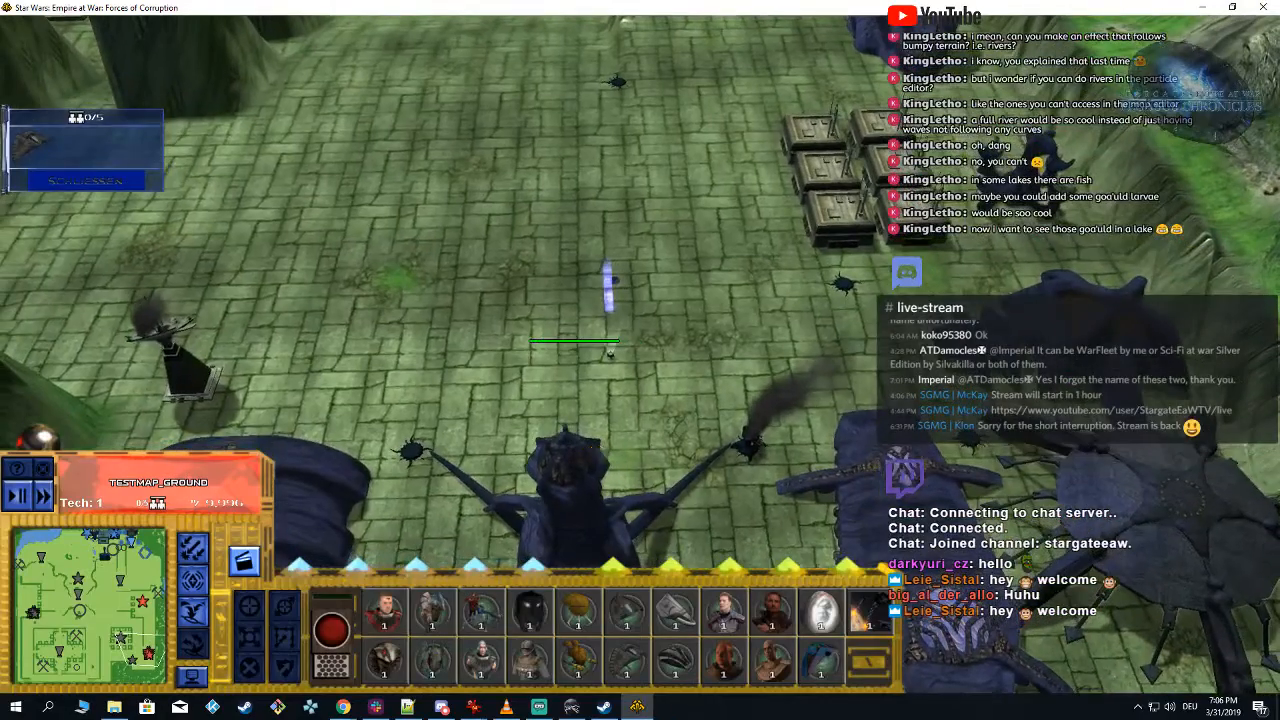
pyautogui.moveTo(598, 453)
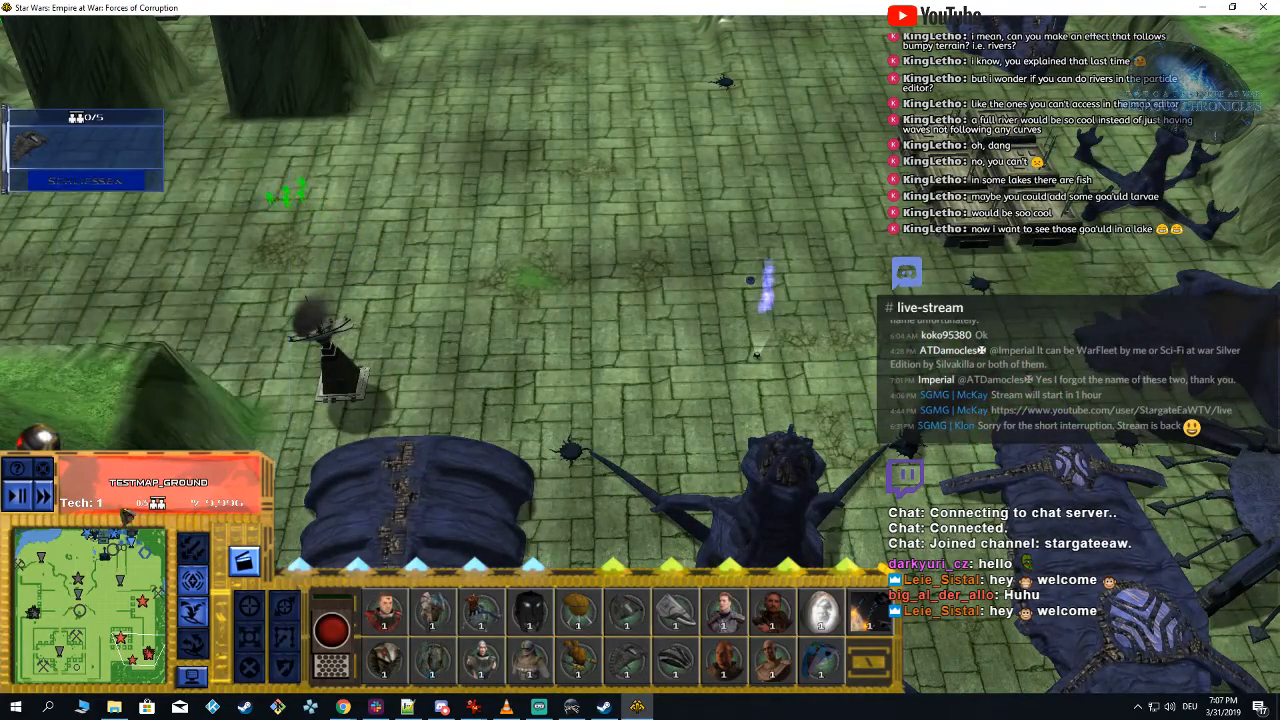
# Step: Toggle accelerated game time and examine the air strike's explosions and smoke over the enemy buildings
pyautogui.click(50, 498)
pyautogui.moveTo(138, 398)
pyautogui.mouseDown(button='right')
pyautogui.moveTo(148, 378)
pyautogui.moveTo(144, 420)
pyautogui.mouseUp(button='right')
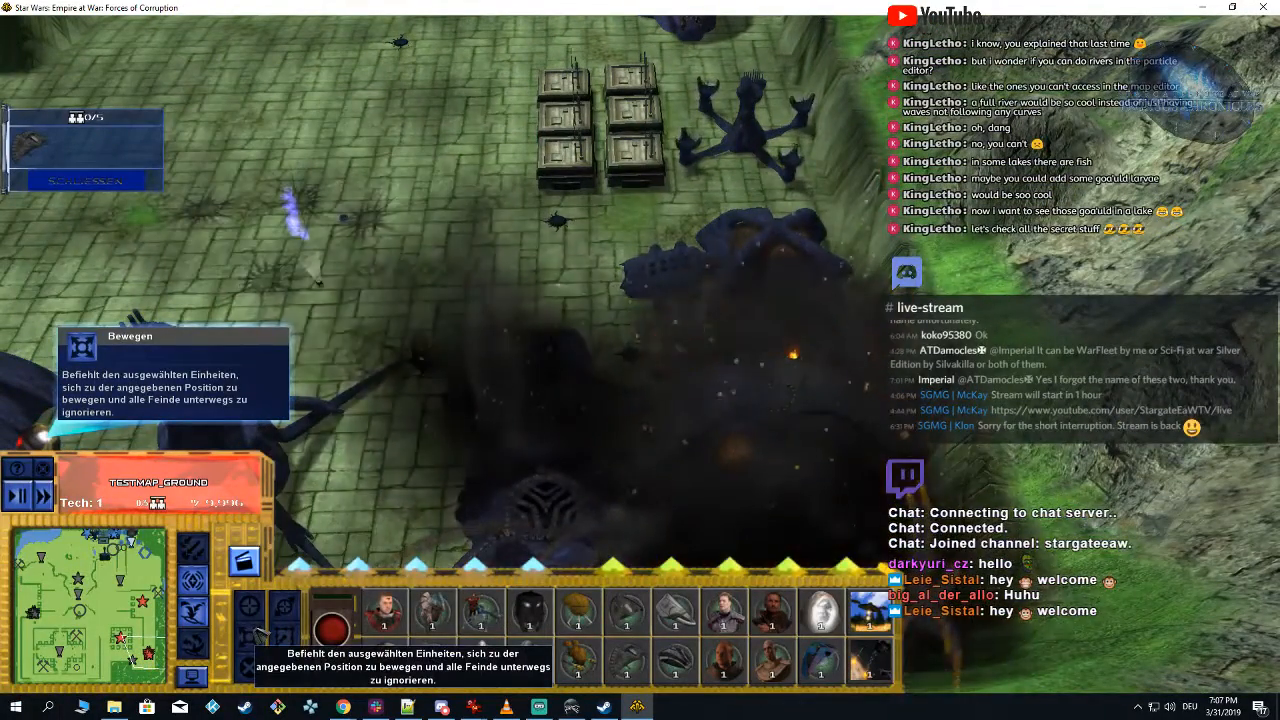
pyautogui.moveTo(430, 172); pyautogui.dragTo(412, 156, button='right')
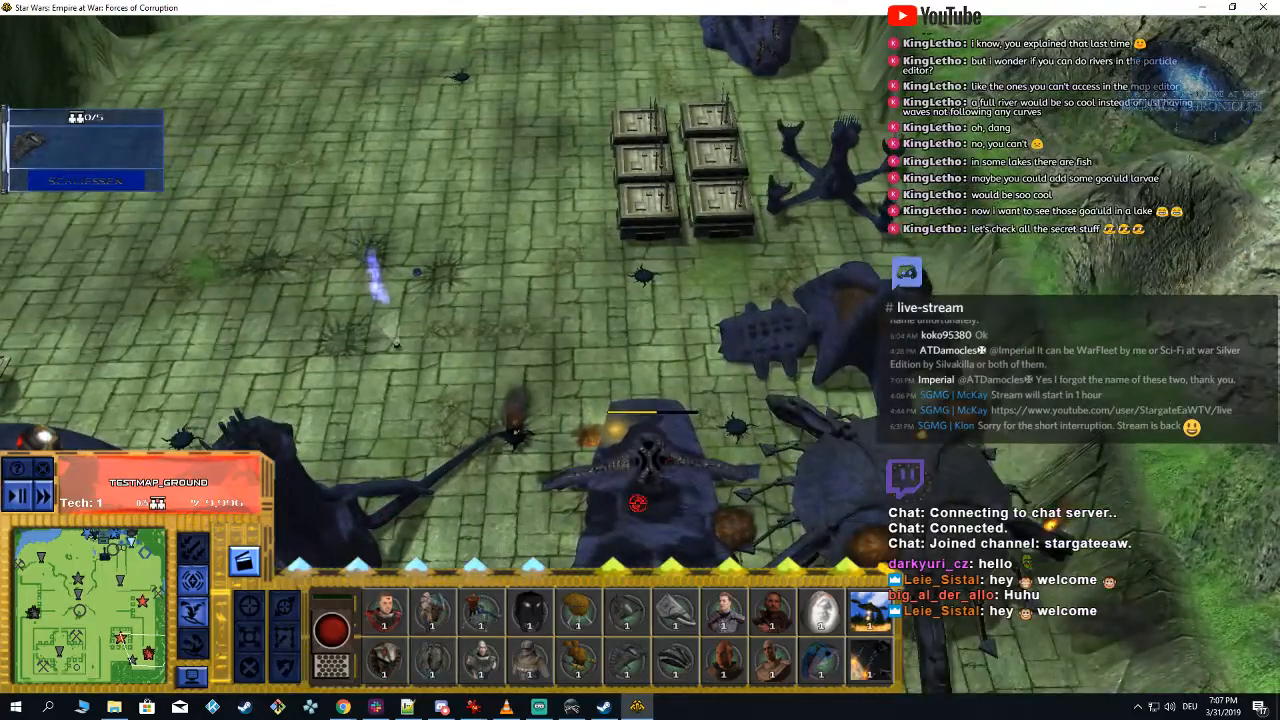
pyautogui.press('Down')
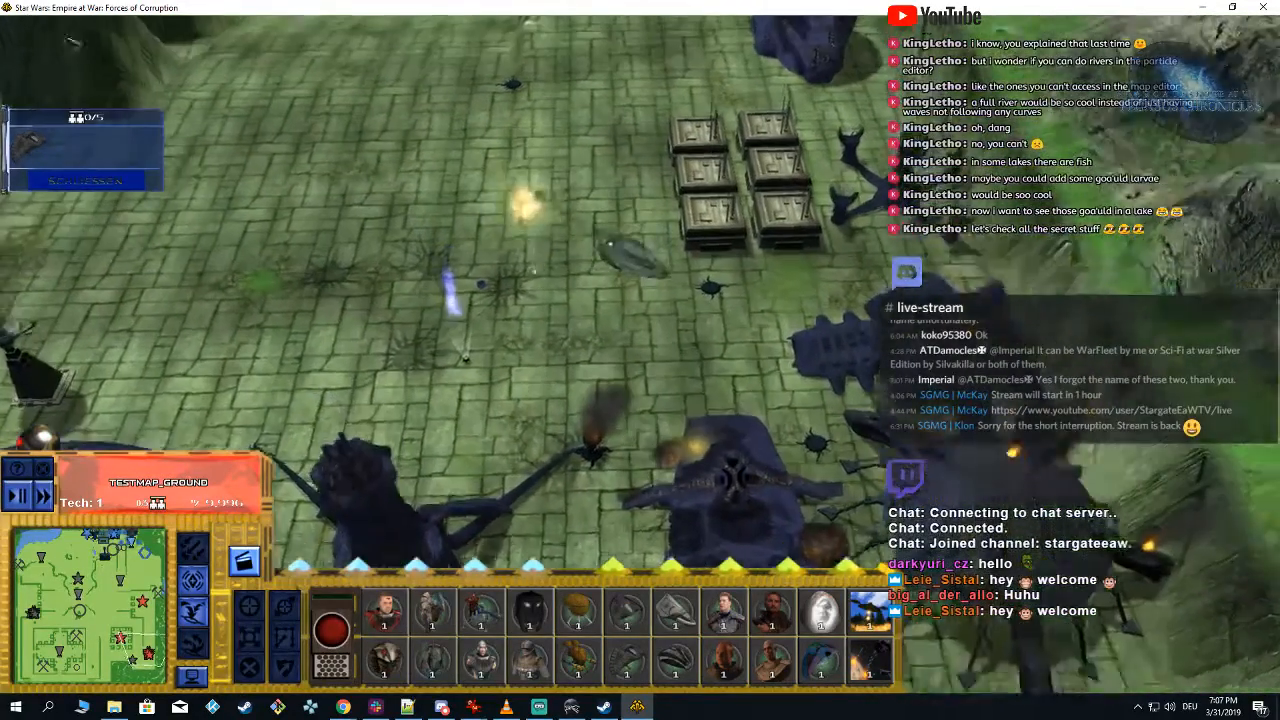
pyautogui.press('Left')
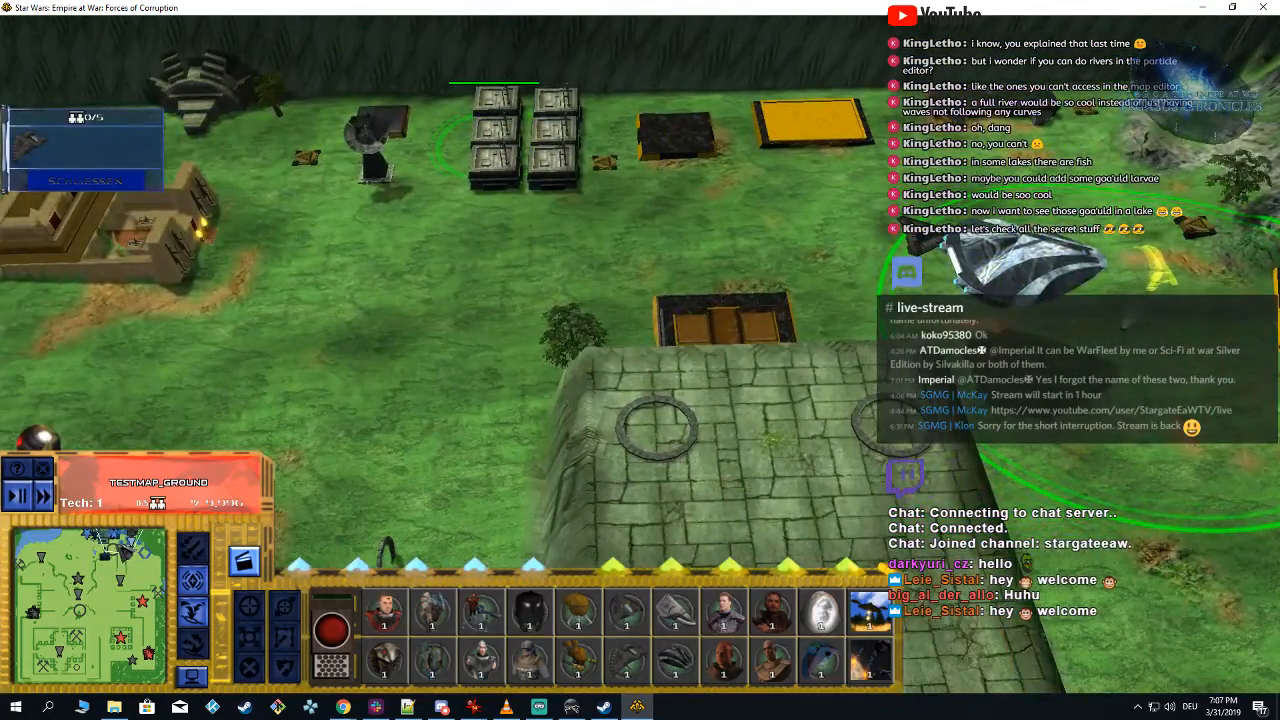
# Step: Tour the map to the stone bridge and examine the waterfall, river and sparkling ground effects from several angles
pyautogui.moveTo(122, 549); pyautogui.dragTo(24, 560)
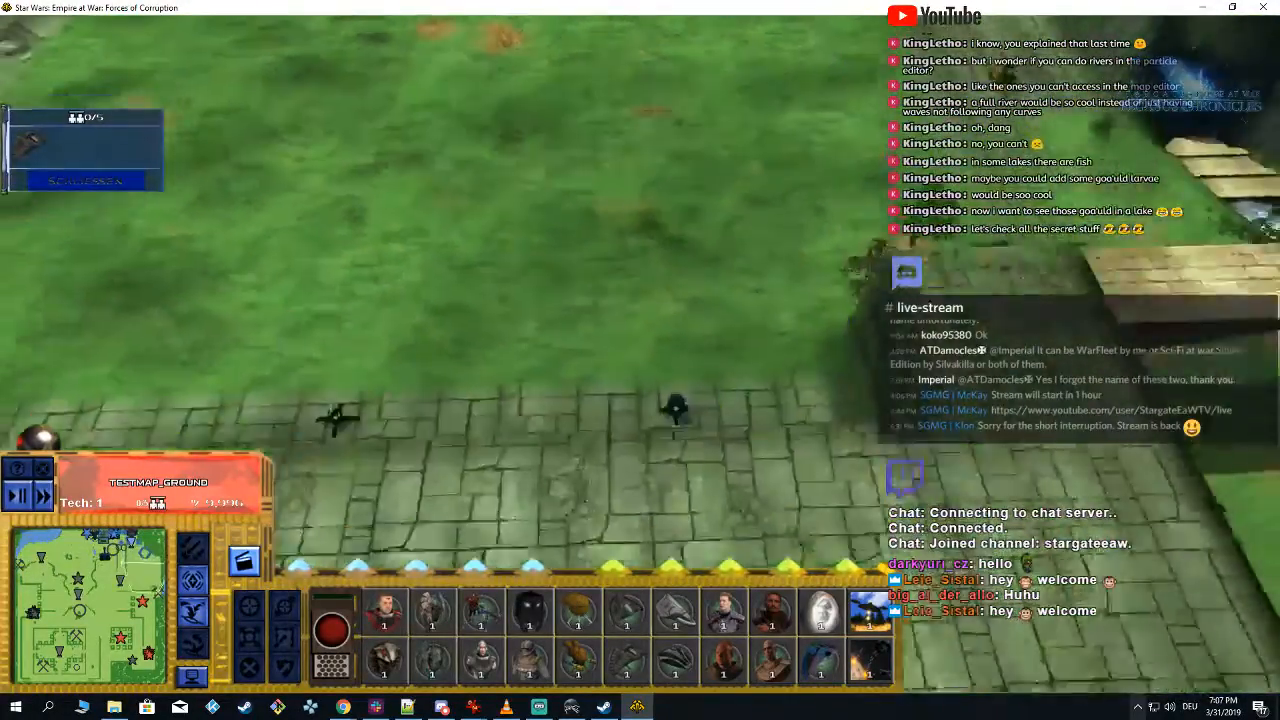
pyautogui.scroll(-3, 157, 592)
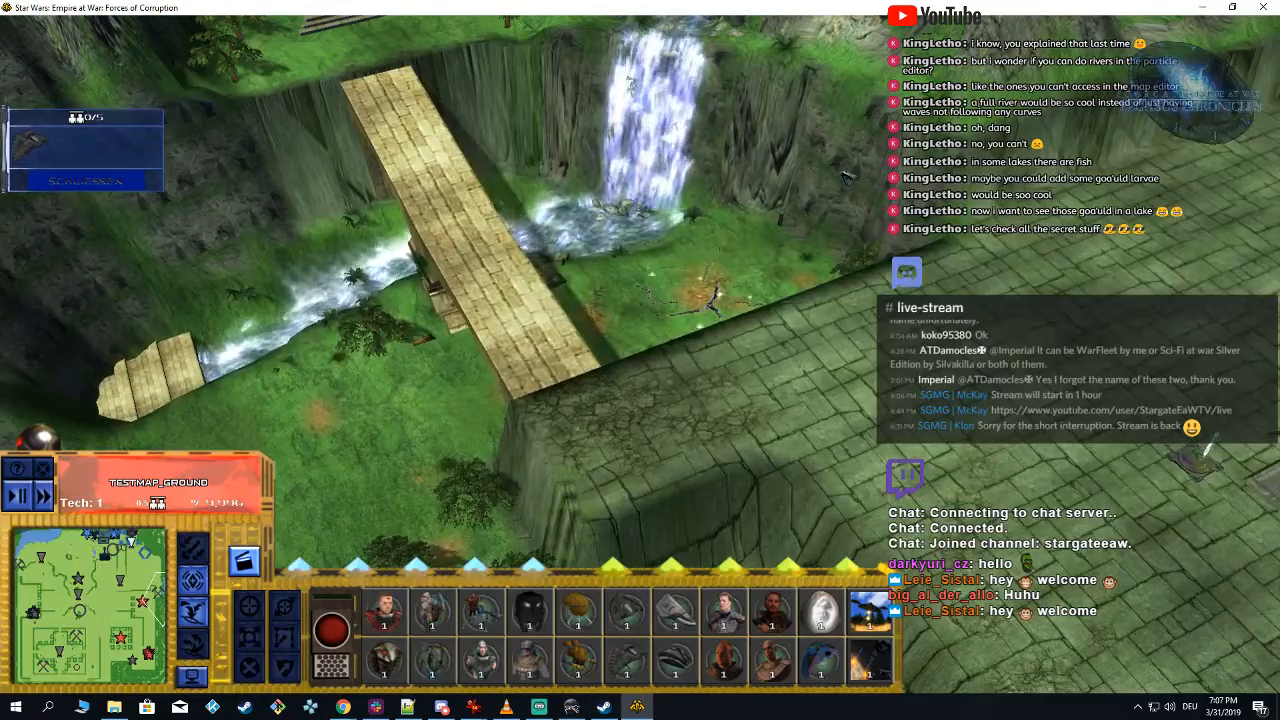
pyautogui.moveTo(842, 173); pyautogui.dragTo(714, 6, button='middle')
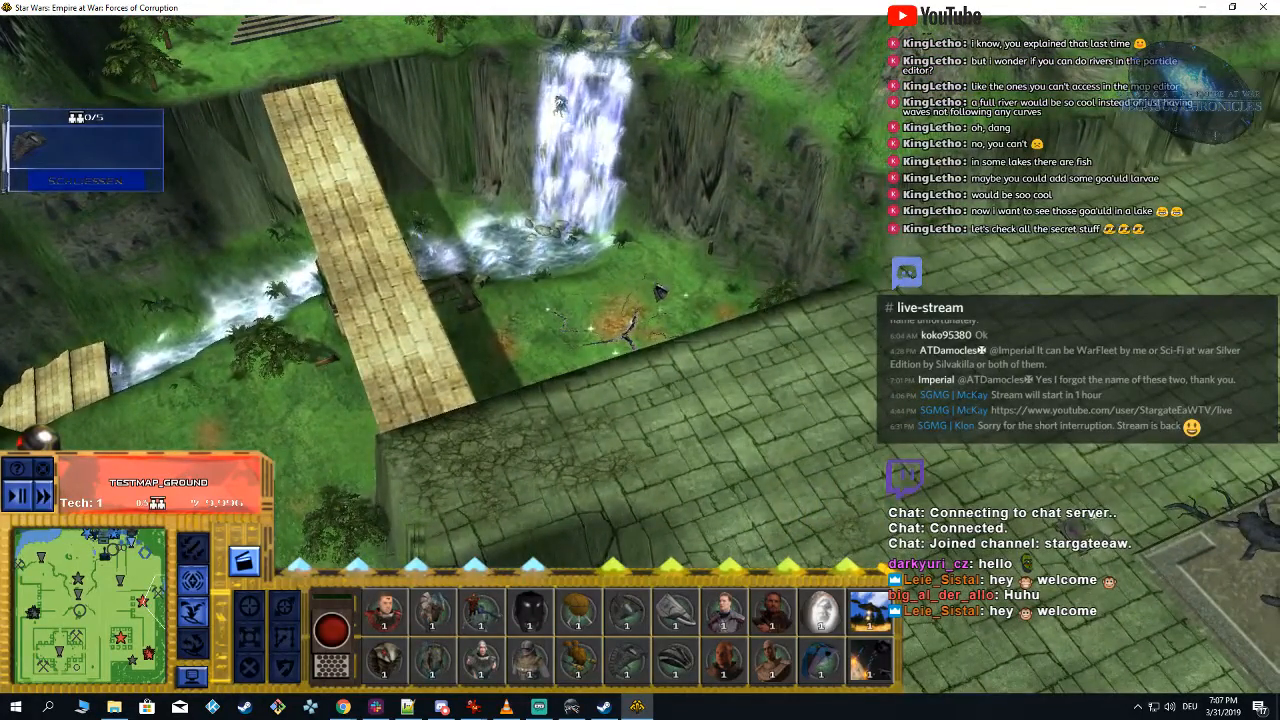
pyautogui.moveTo(660, 291); pyautogui.dragTo(450, 246, button='middle')
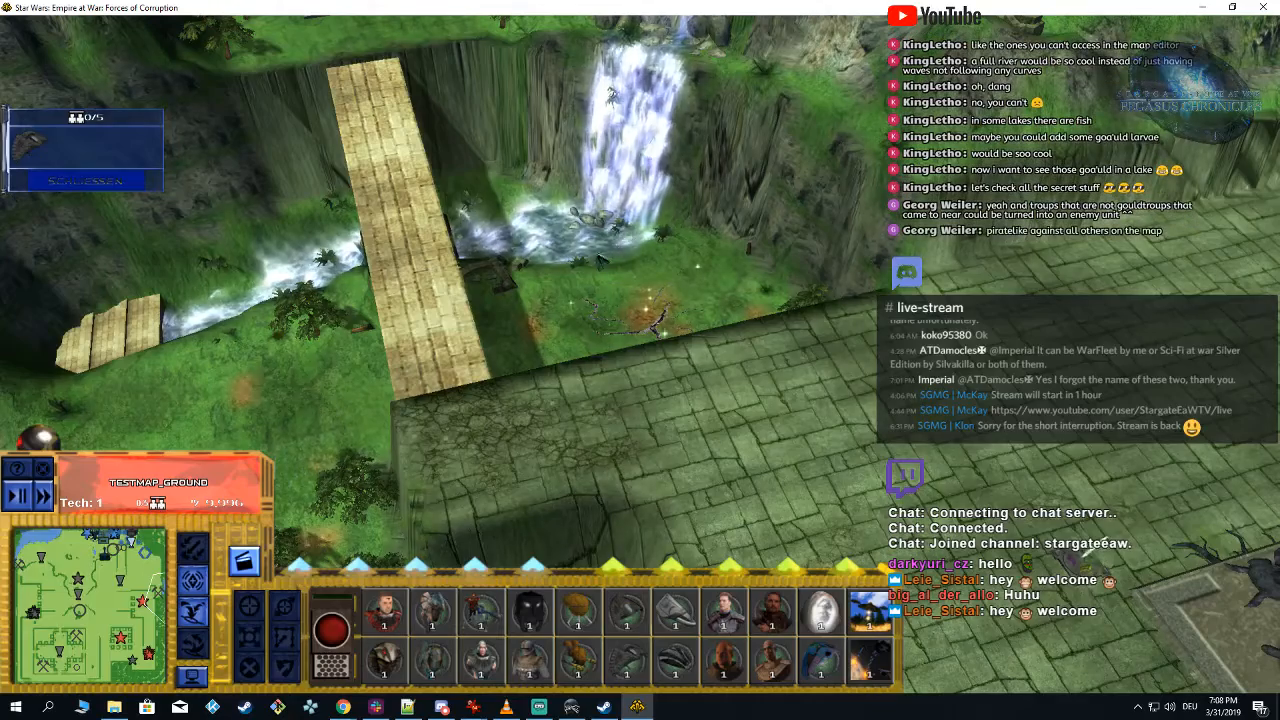
pyautogui.moveTo(270, 289); pyautogui.dragTo(371, 339, button='middle')
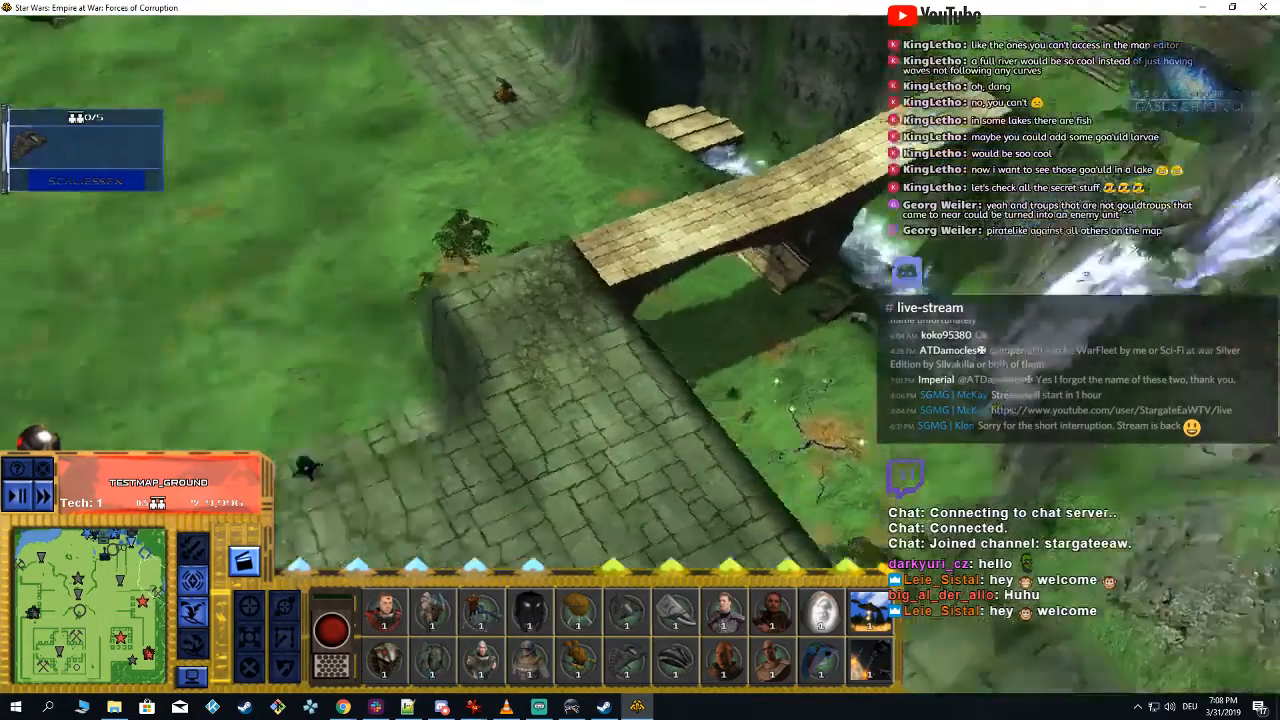
pyautogui.moveTo(640, 360); pyautogui.dragTo(760, 360, button='middle')
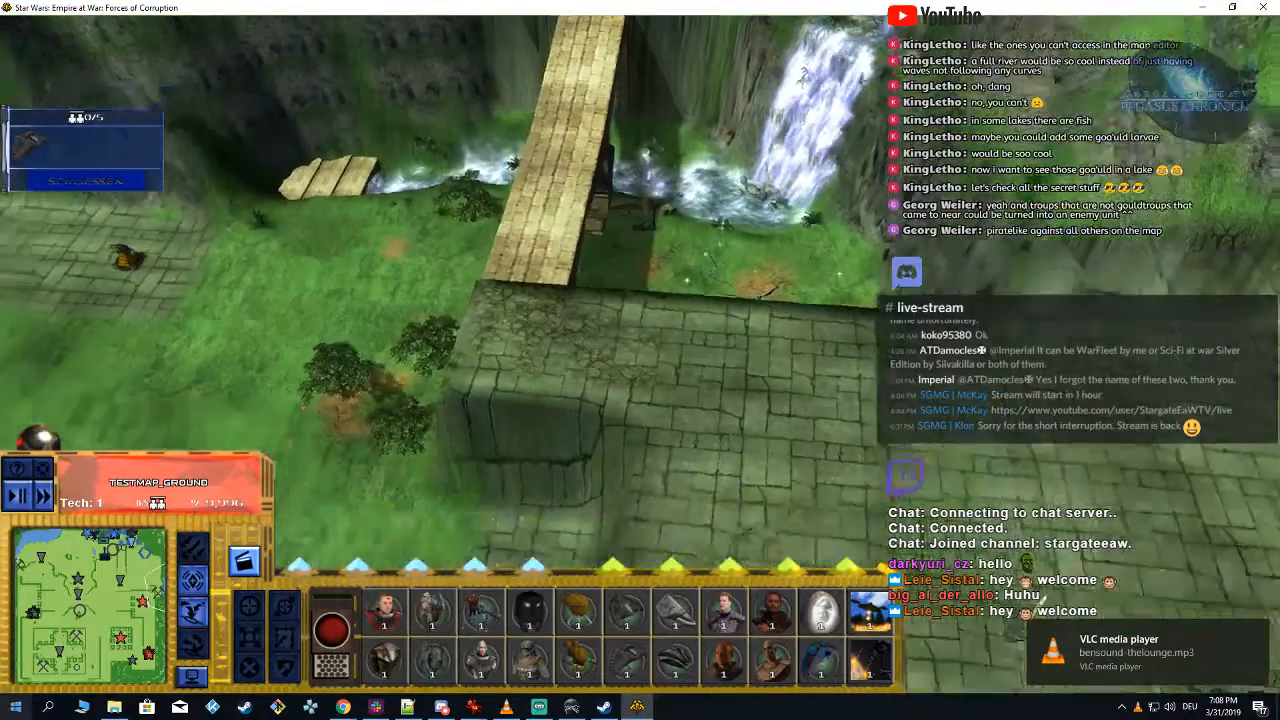
# Step: Survey the grassland with the standing columns and the clearing with the stone ring for map details
pyautogui.moveTo(152, 590); pyautogui.dragTo(47, 550)
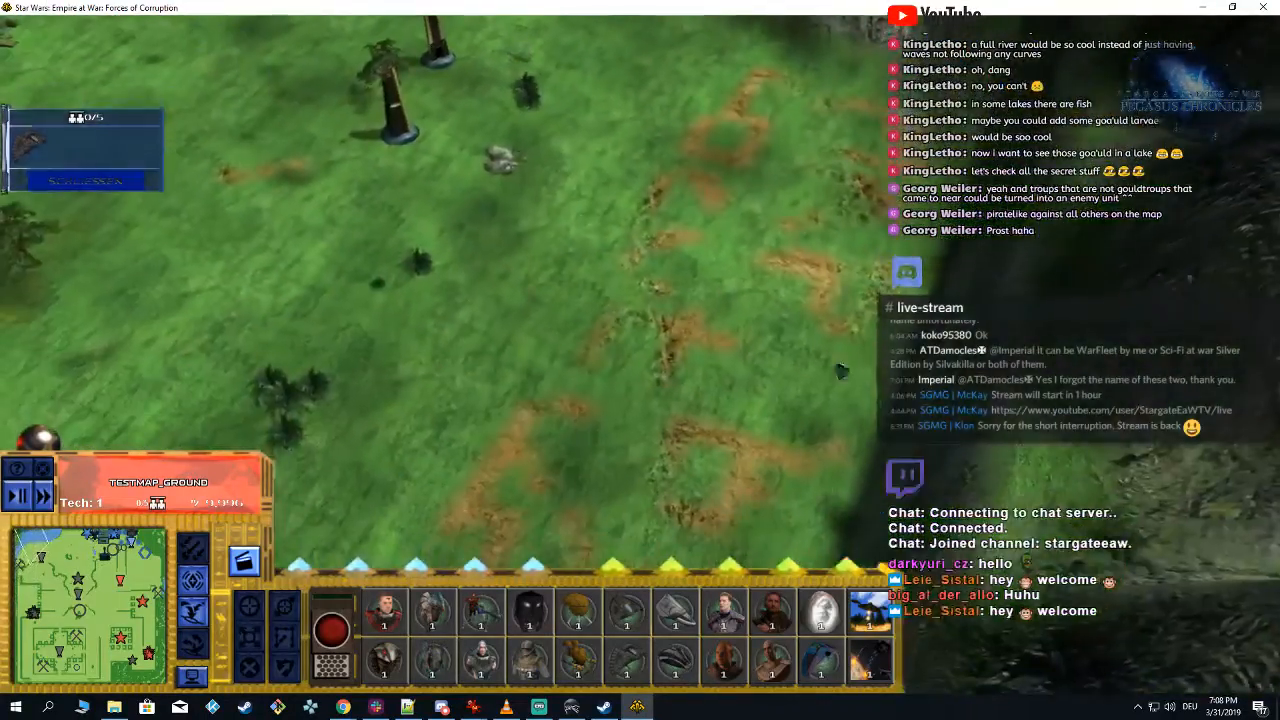
pyautogui.press('space')
pyautogui.press('space')
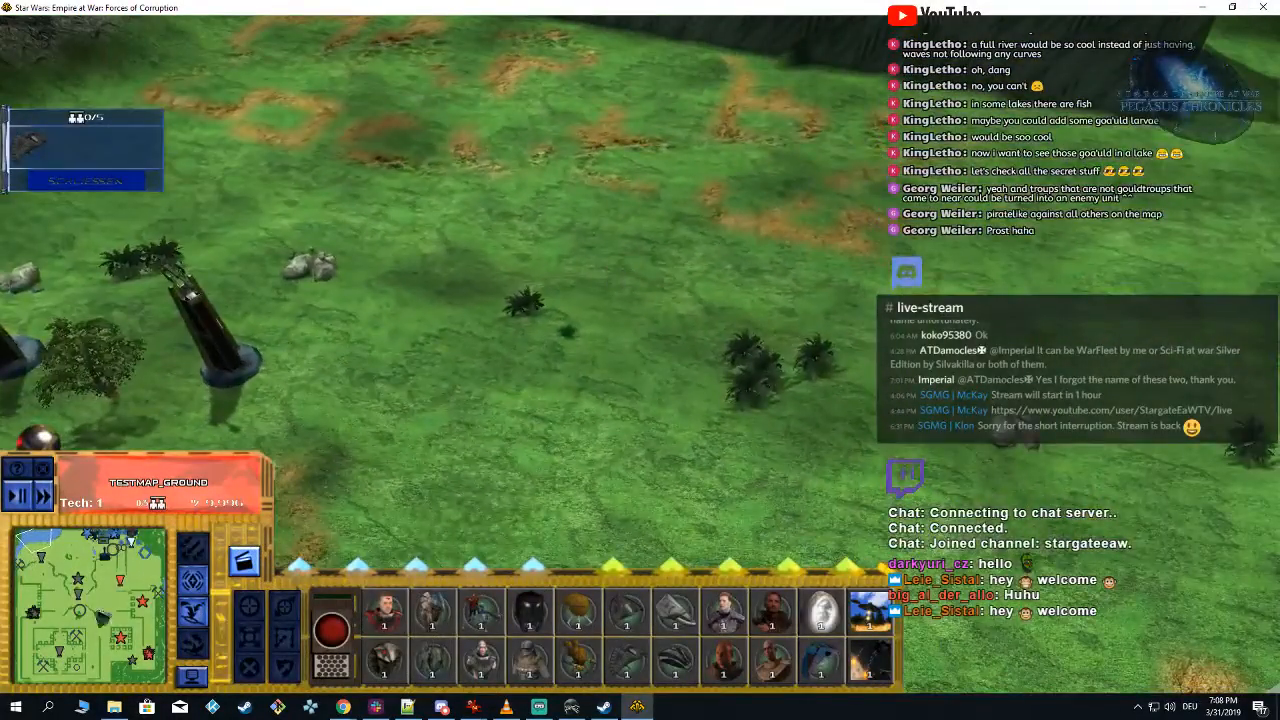
pyautogui.moveTo(103, 618)
pyautogui.mouseDown()
pyautogui.moveTo(107, 538)
pyautogui.moveTo(61, 564)
pyautogui.moveTo(29, 550)
pyautogui.moveTo(36, 571)
pyautogui.mouseUp()
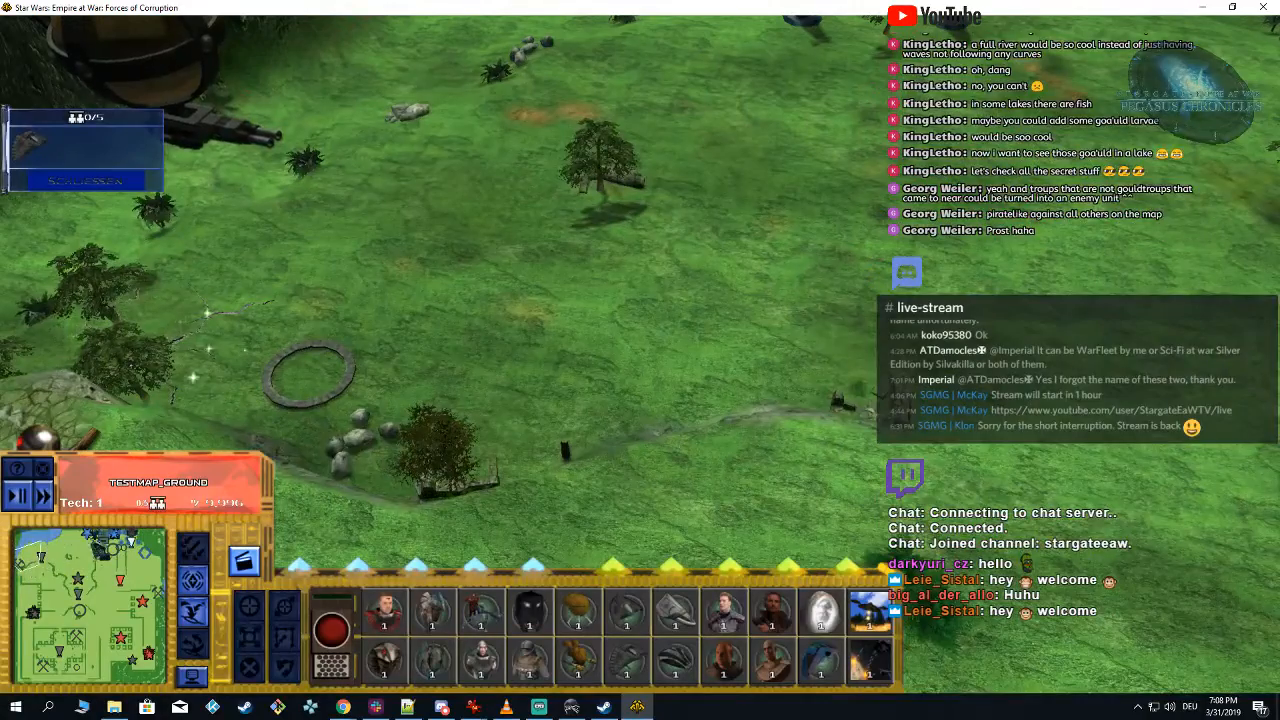
# Step: Go back to the home base in the north of the map and order one attack ship from the crate-block production building
pyautogui.click(125, 549)
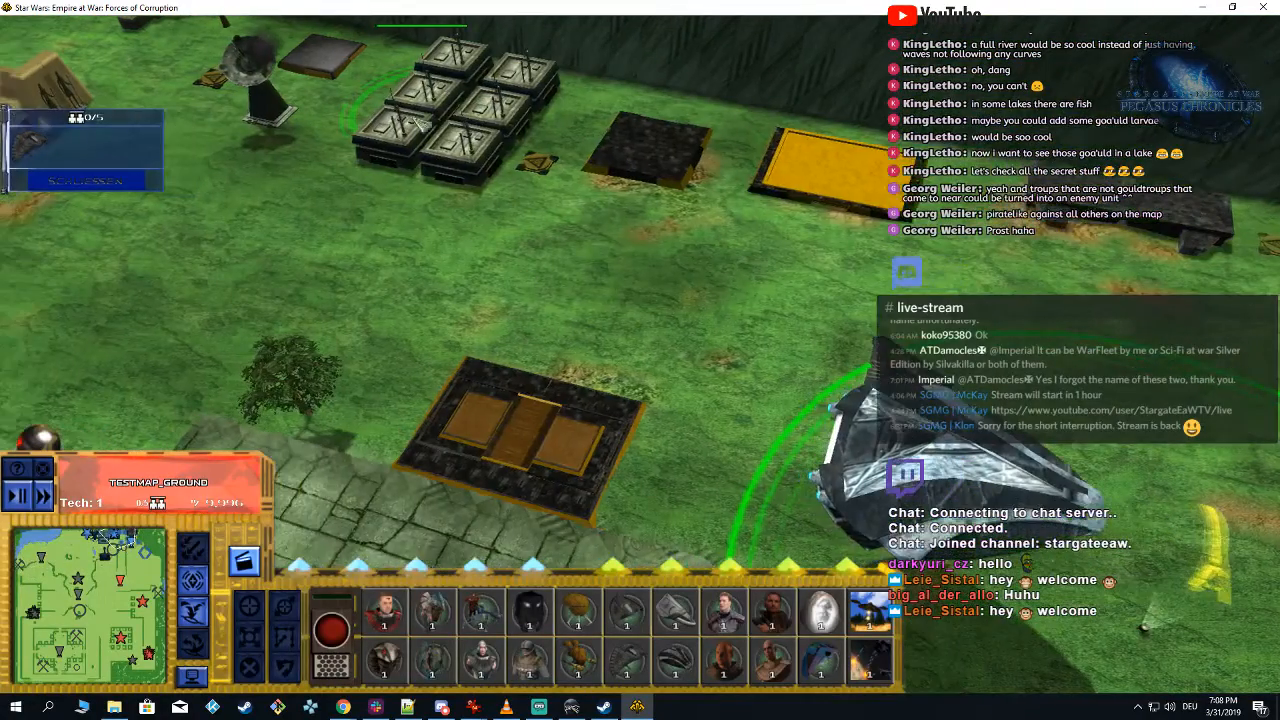
pyautogui.click(512, 126)
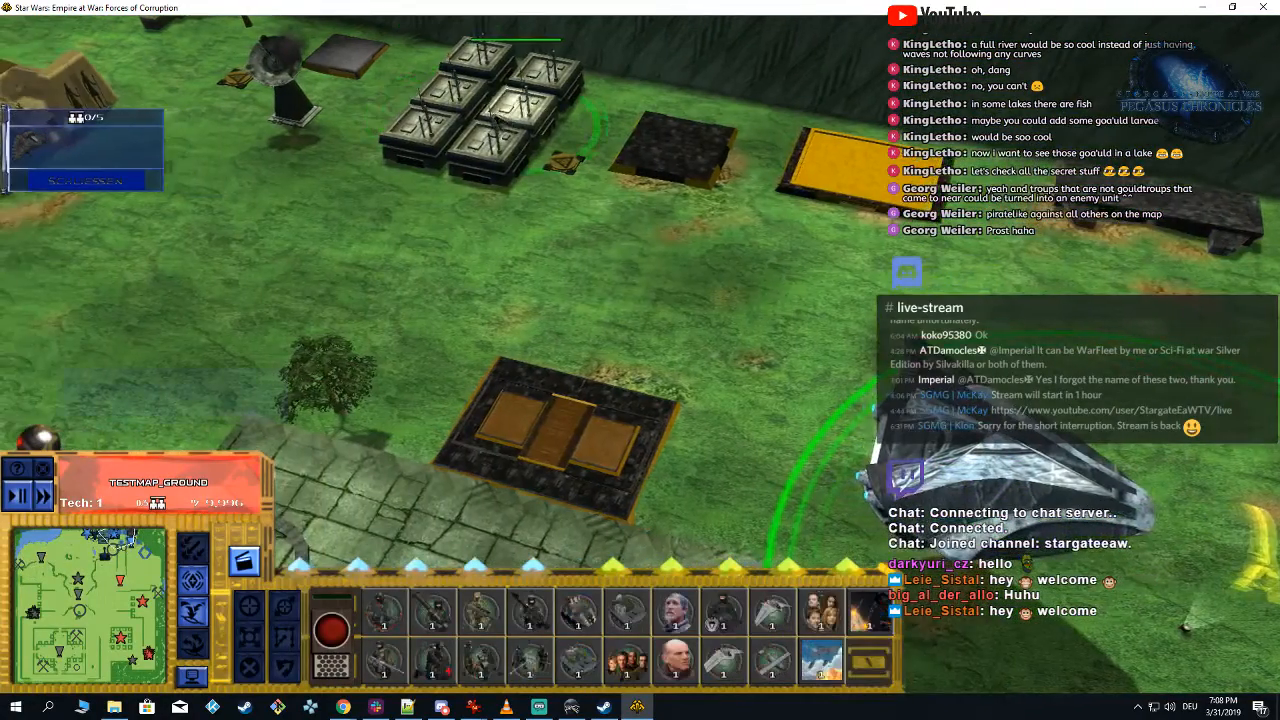
pyautogui.moveTo(601, 311); pyautogui.dragTo(643, 398, button='middle')
pyautogui.click(386, 130)
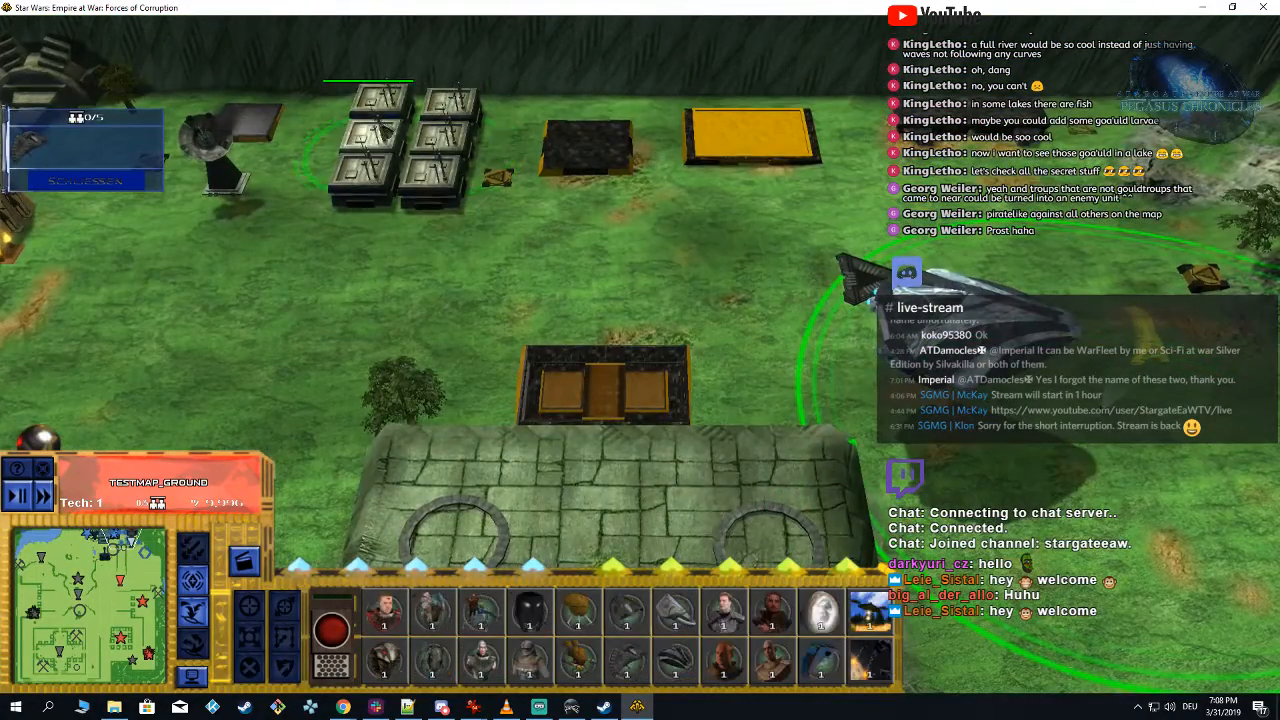
pyautogui.click(635, 663)
pyautogui.click(635, 663)
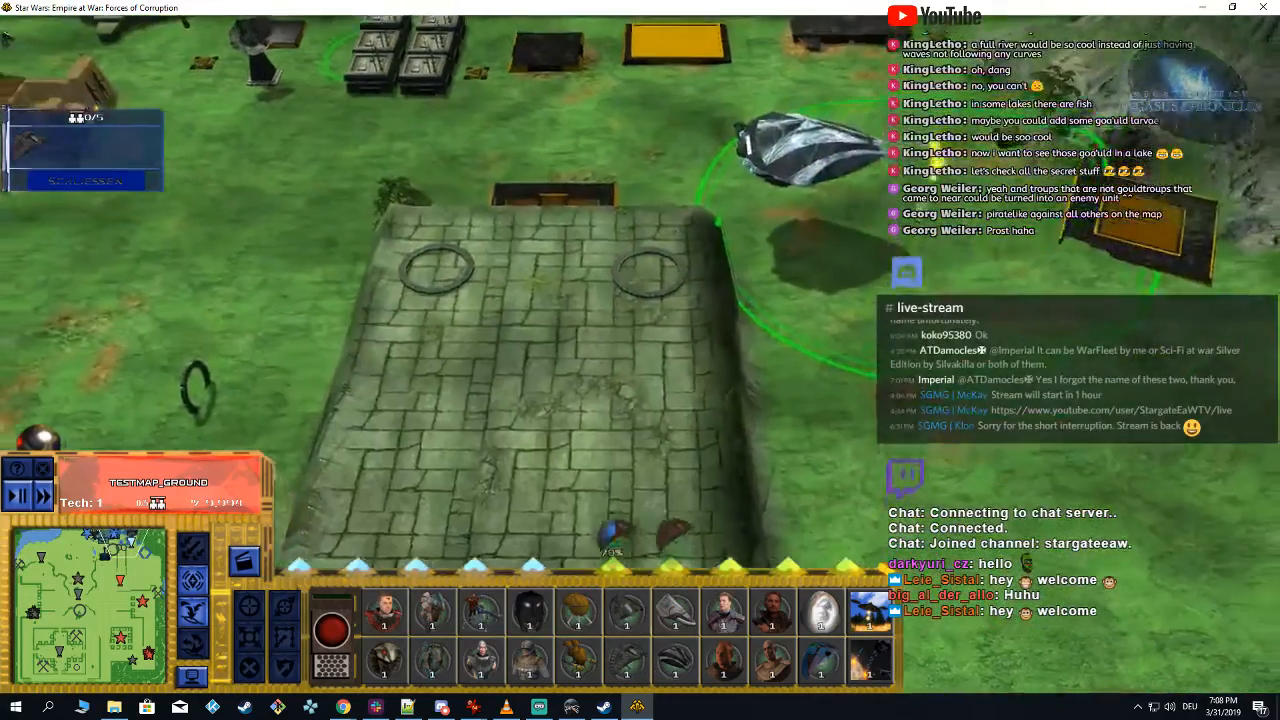
pyautogui.scroll(-2, 300, 400)
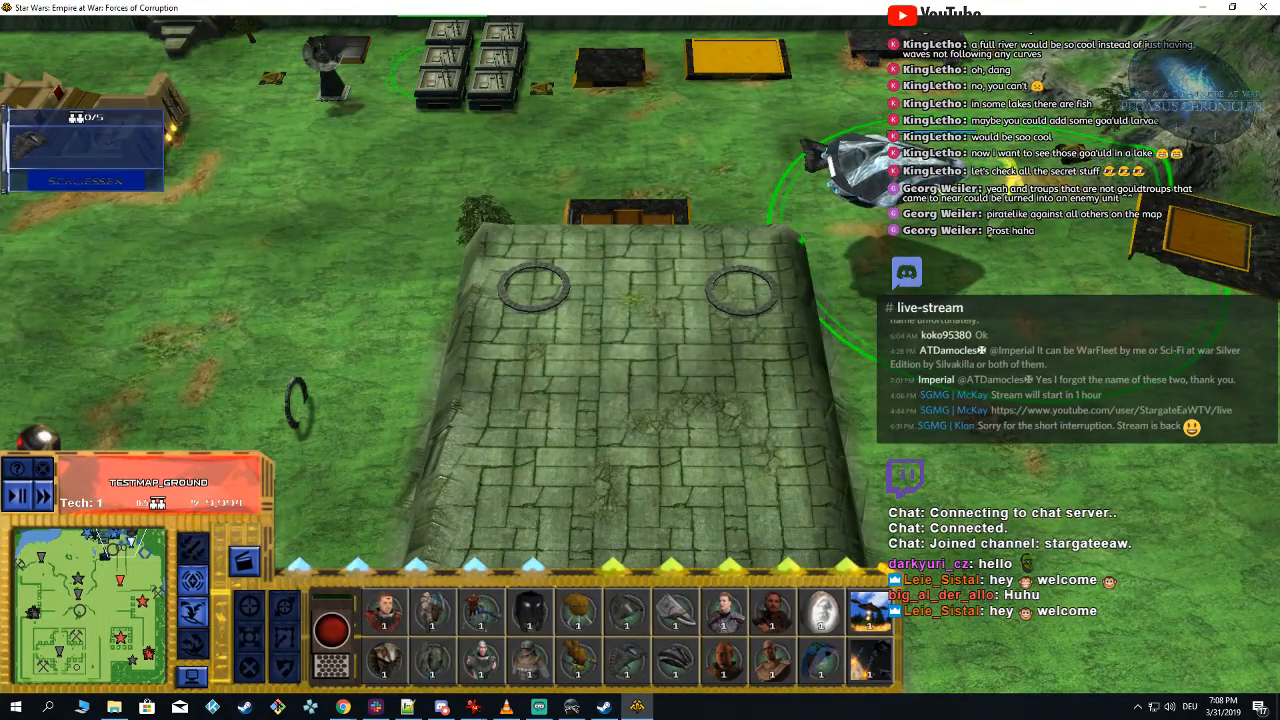
# Step: Send the hovering attack ship against the spherical cannon in the northwest clearing and examine the impact and explosion effects
pyautogui.click(872, 170)
pyautogui.click(29, 562)
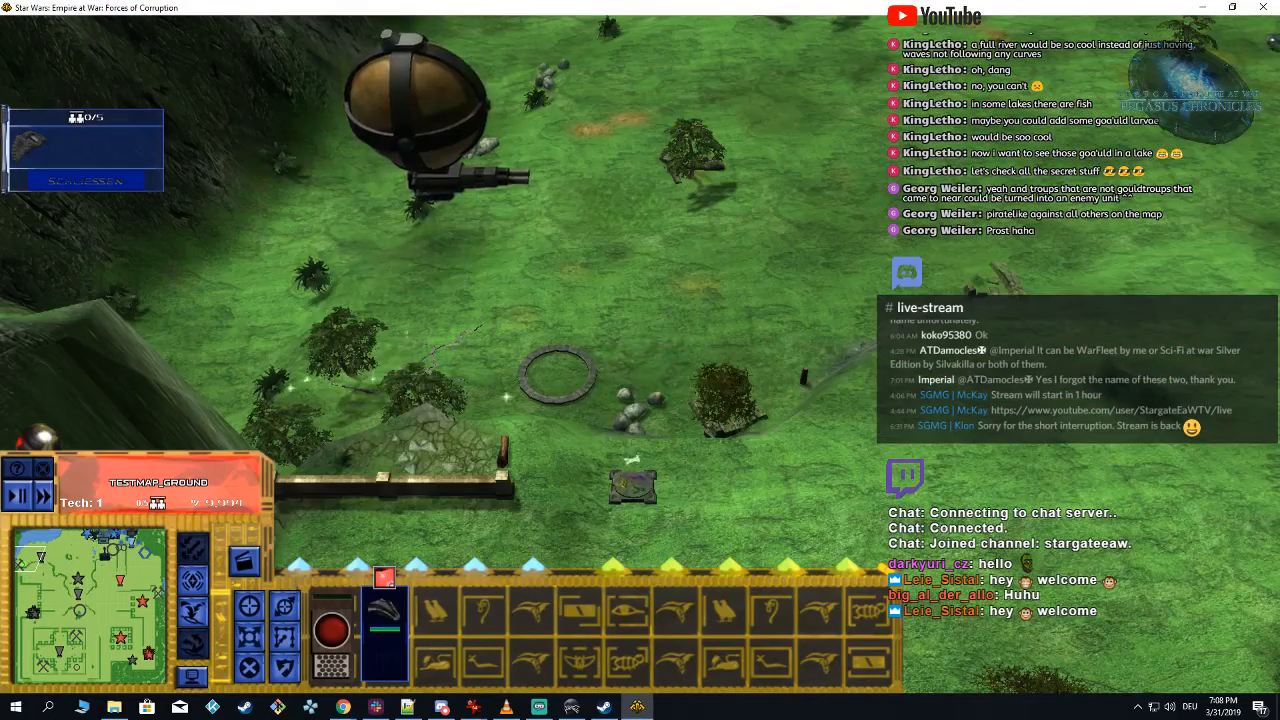
pyautogui.moveTo(424, 110)
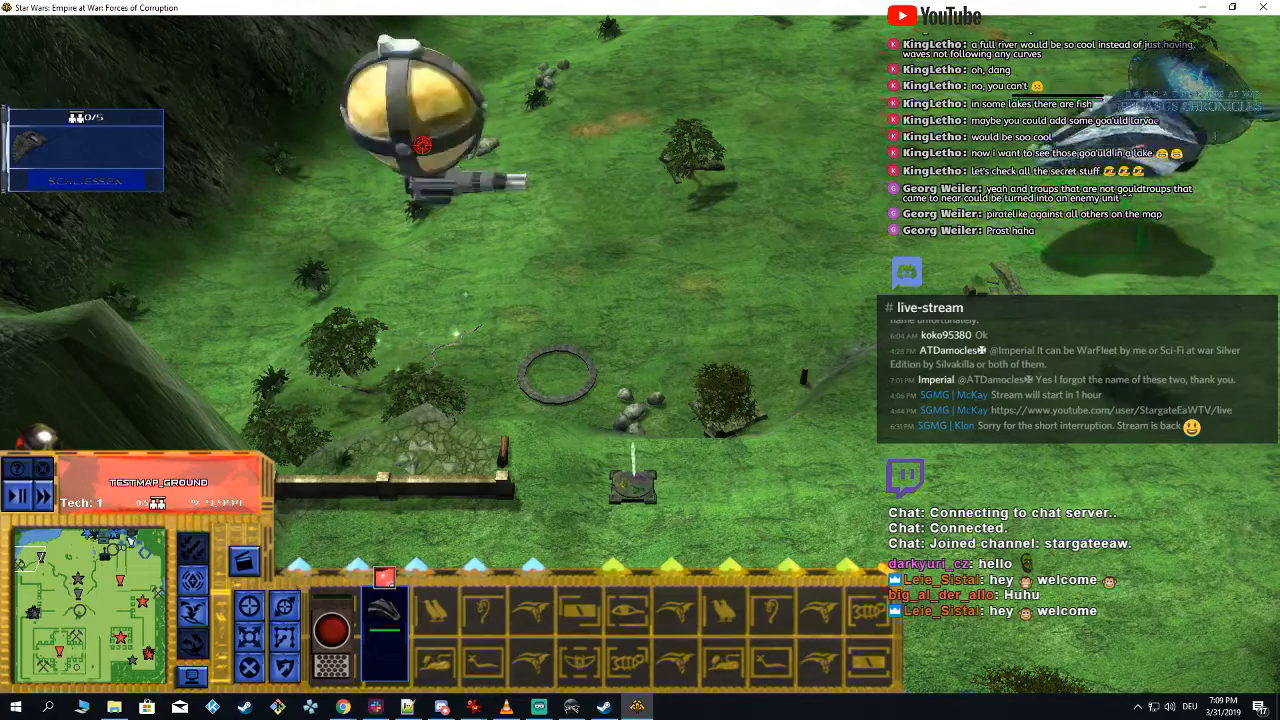
pyautogui.moveTo(422, 145)
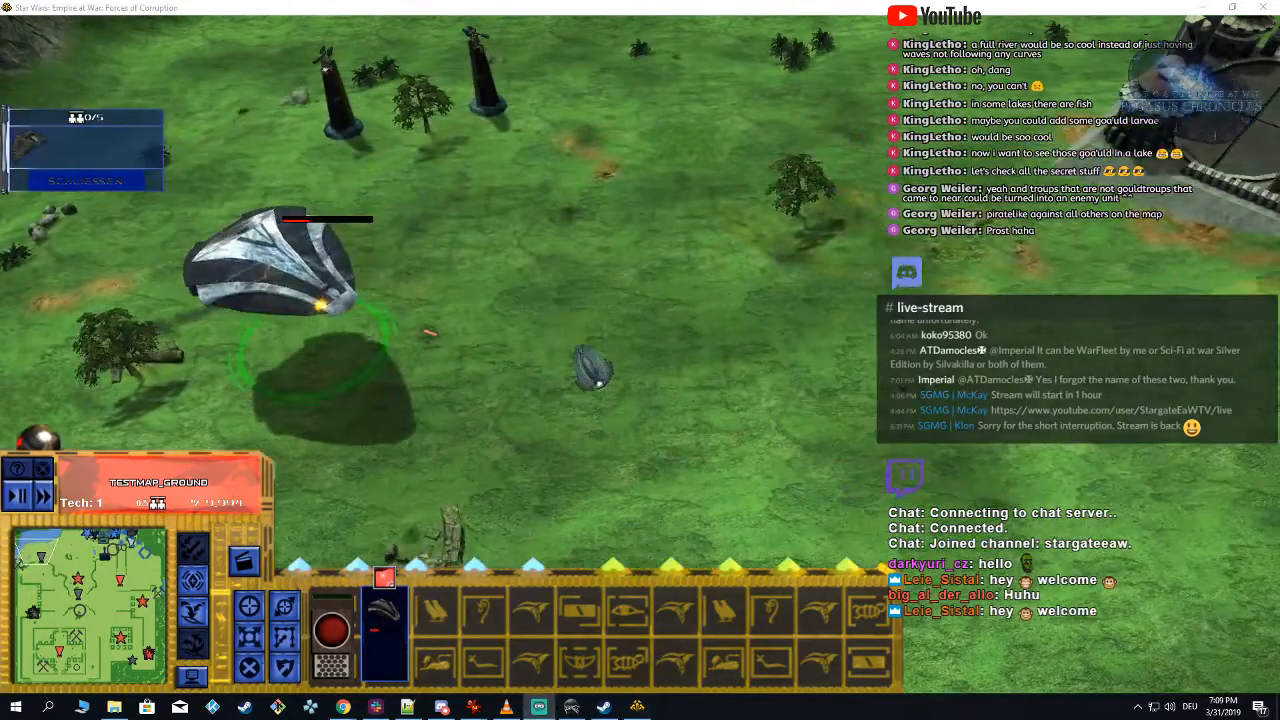
pyautogui.moveTo(1168, 117)
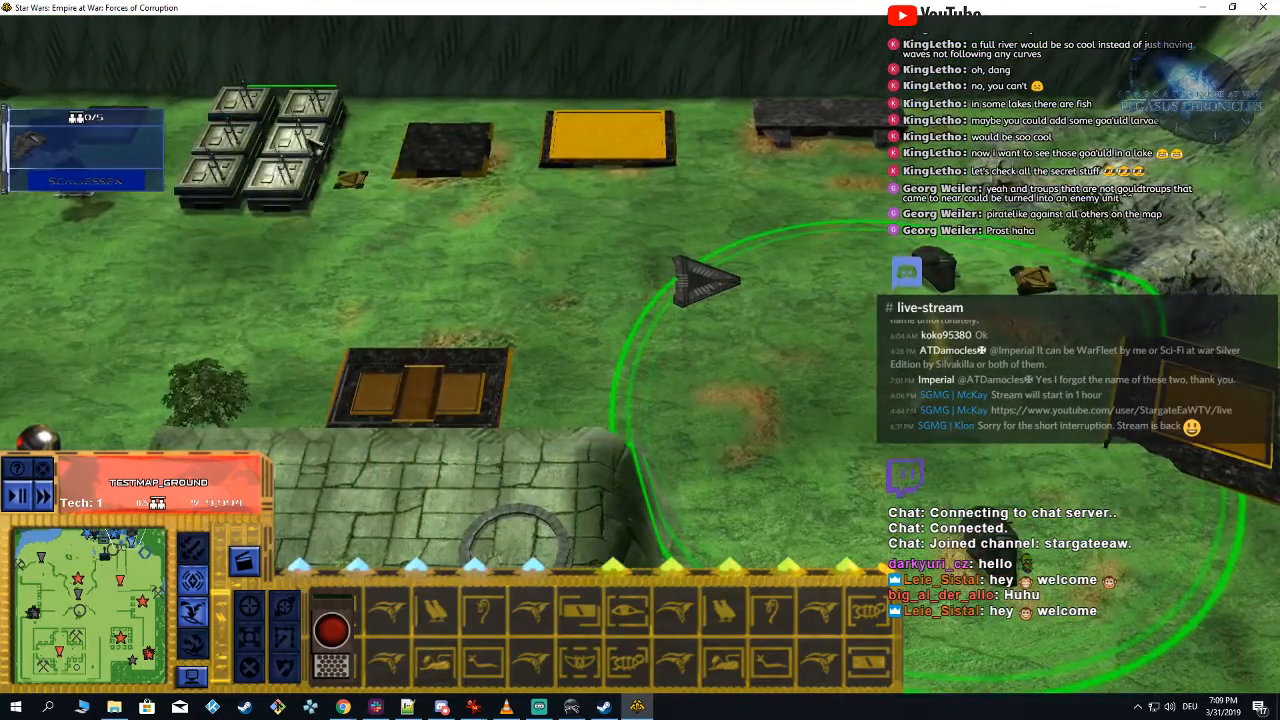
# Step: Order two of the round golden-brown legged units from the Goa'uld crate-block building at the home base
pyautogui.click(310, 145)
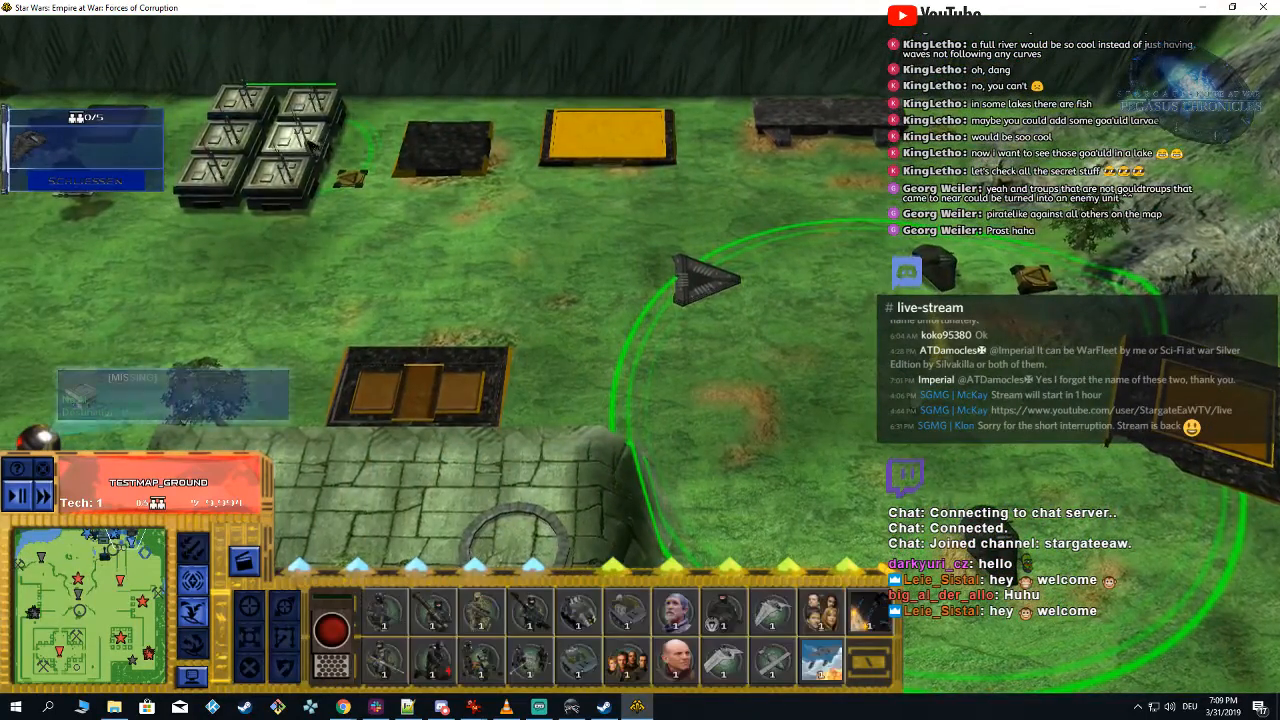
pyautogui.click(224, 190)
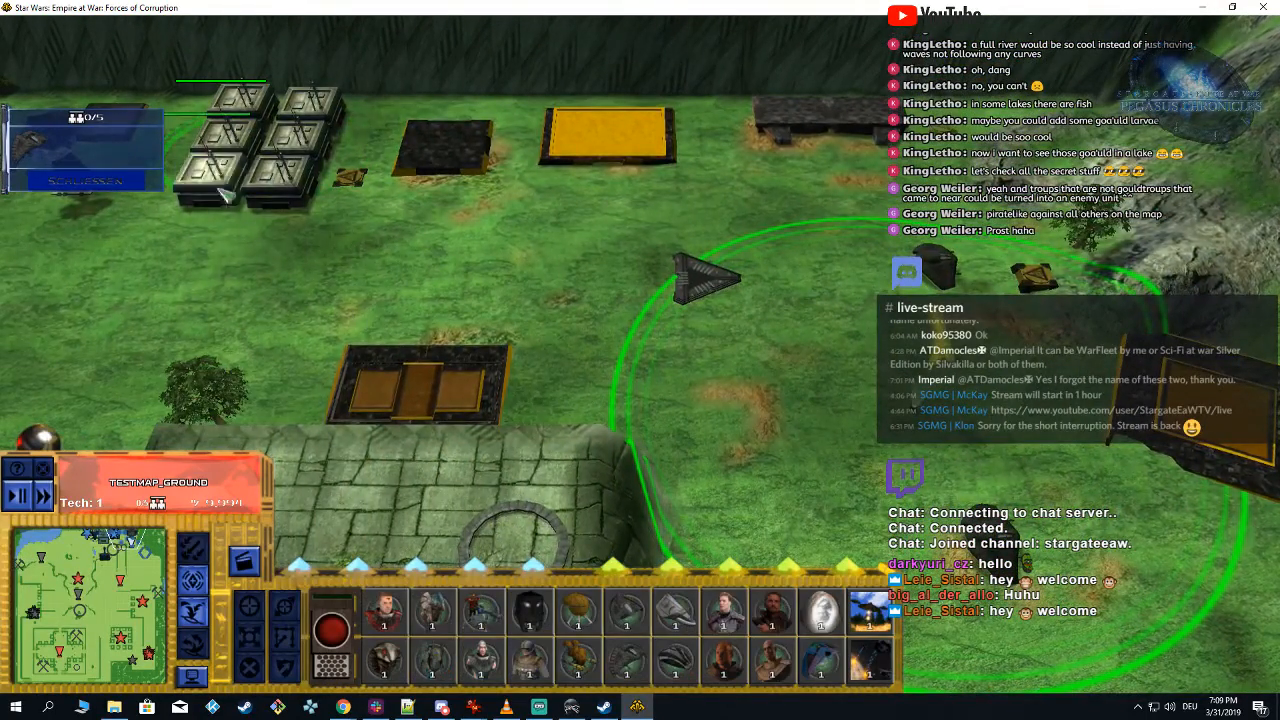
pyautogui.click(577, 612)
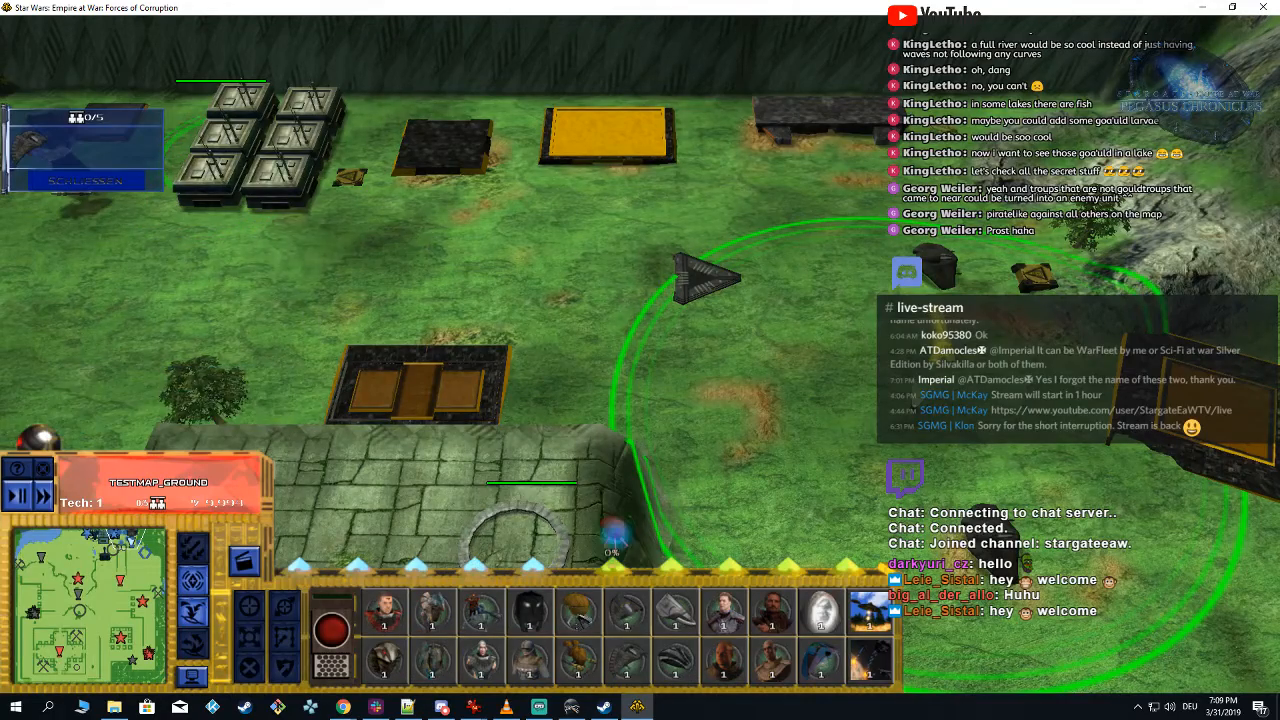
pyautogui.click(577, 612)
pyautogui.click(577, 612)
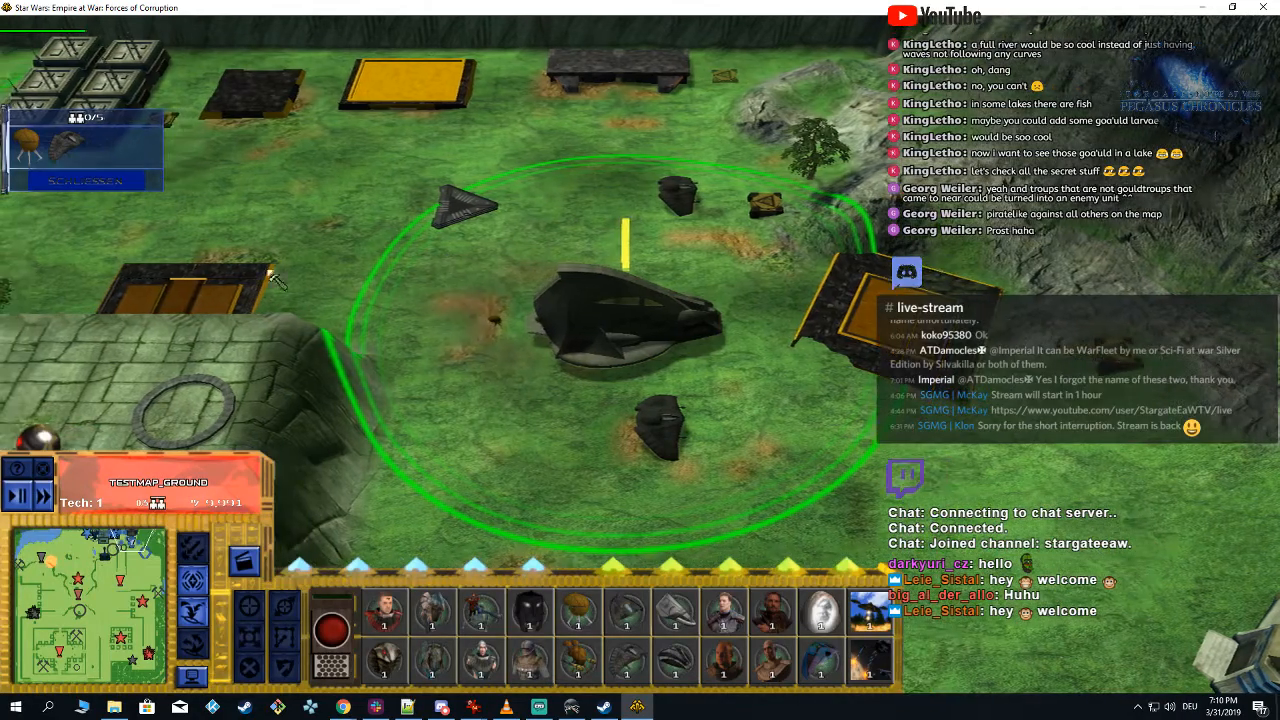
# Step: Send the two new units to the northwest clearing, toggle accelerated game time and examine their fight with the cannon
pyautogui.moveTo(426, 245)
pyautogui.mouseDown()
pyautogui.moveTo(664, 357)
pyautogui.moveTo(604, 366)
pyautogui.mouseUp()
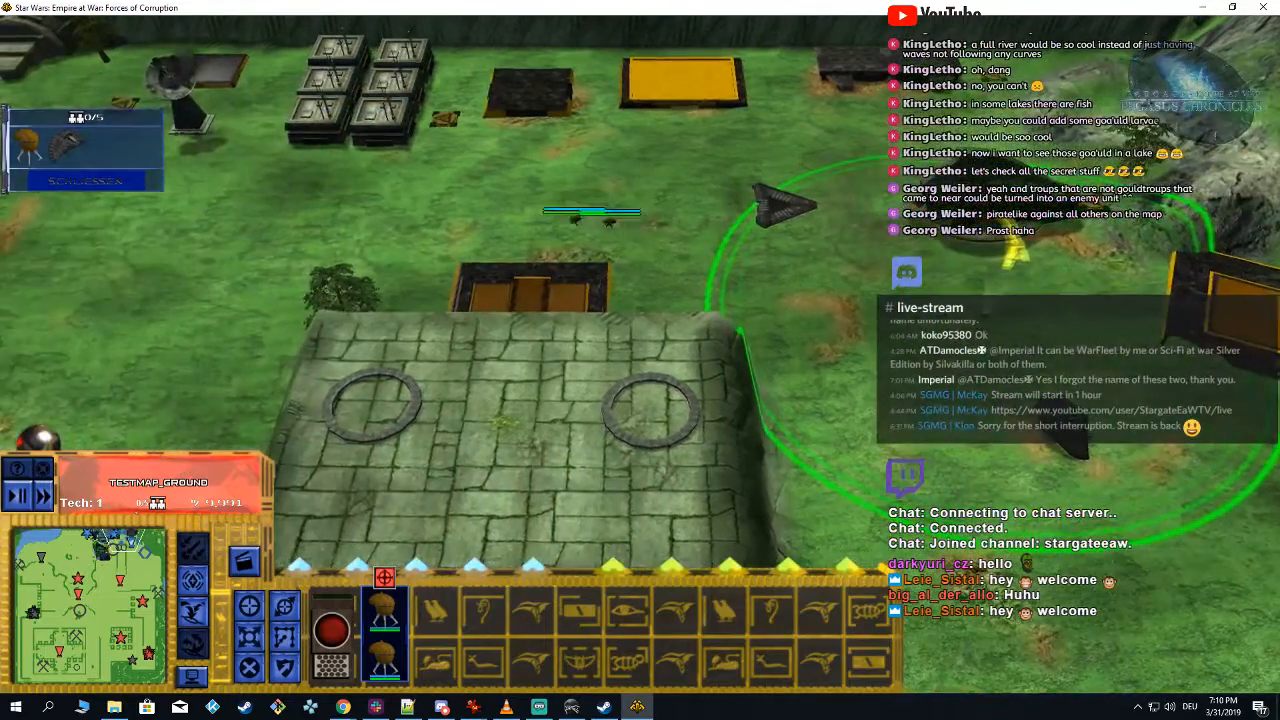
pyautogui.click(38, 570)
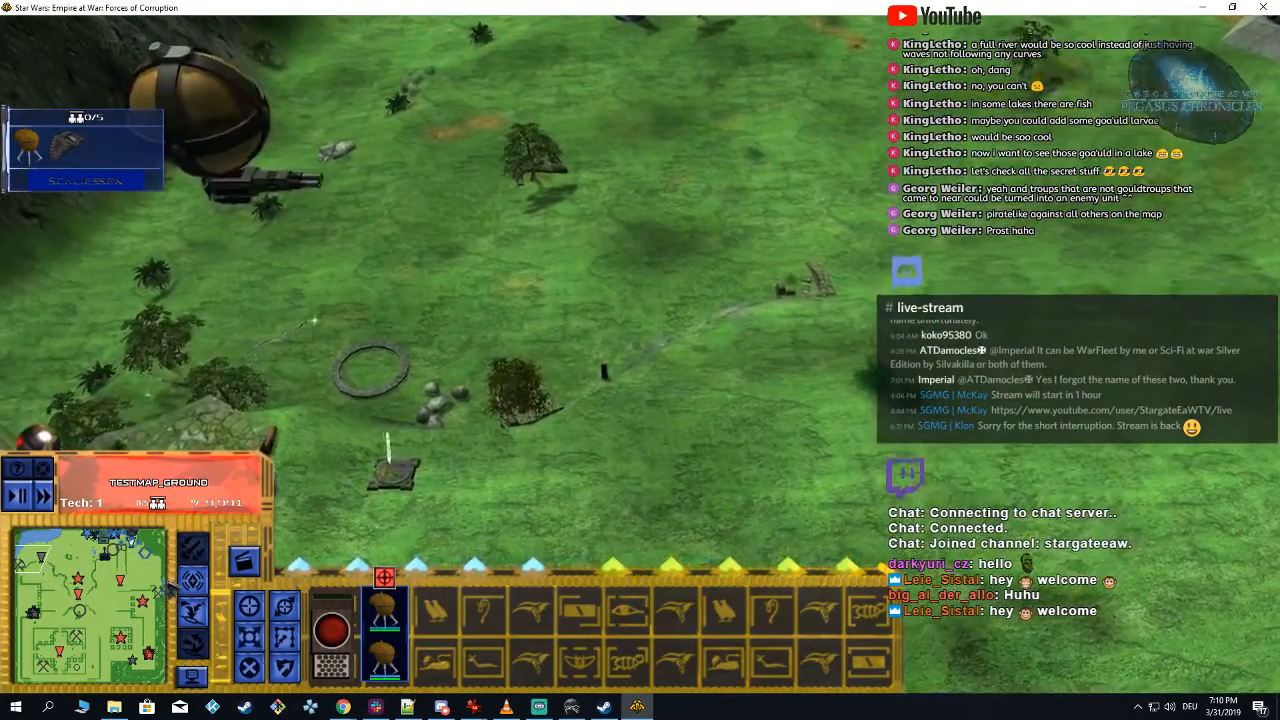
pyautogui.moveTo(112, 562); pyautogui.dragTo(77, 553)
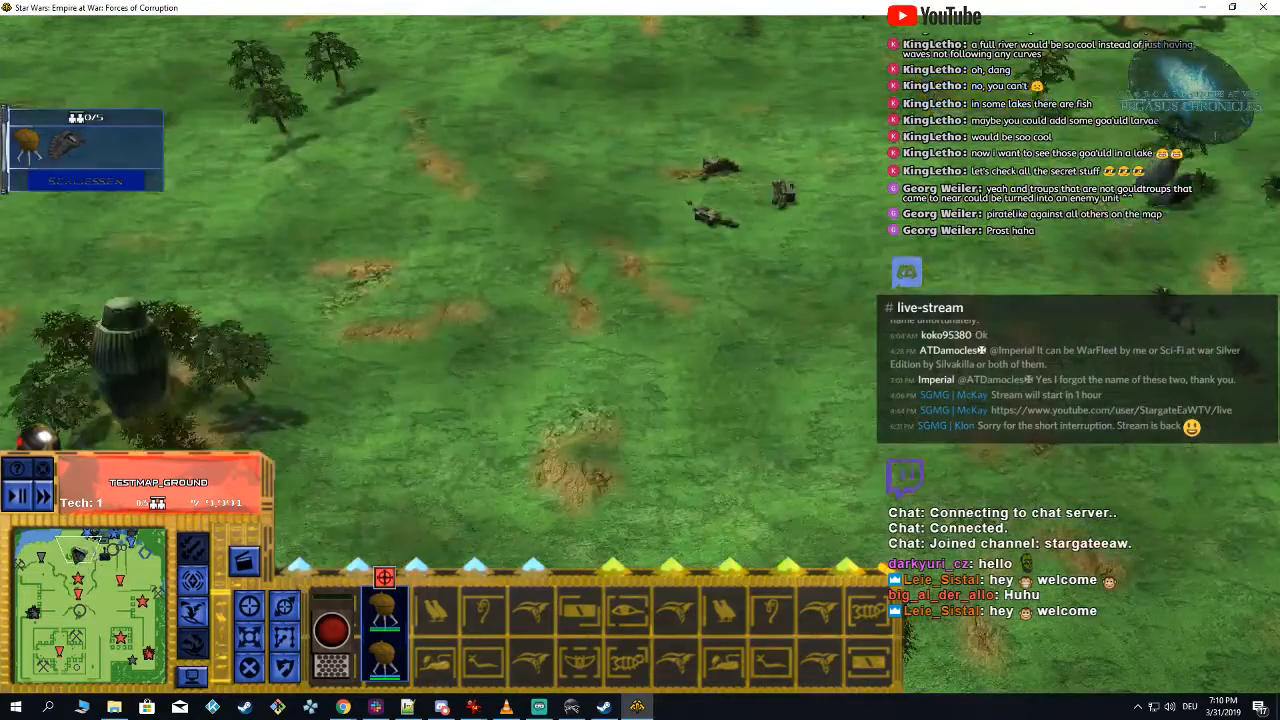
pyautogui.click(44, 495)
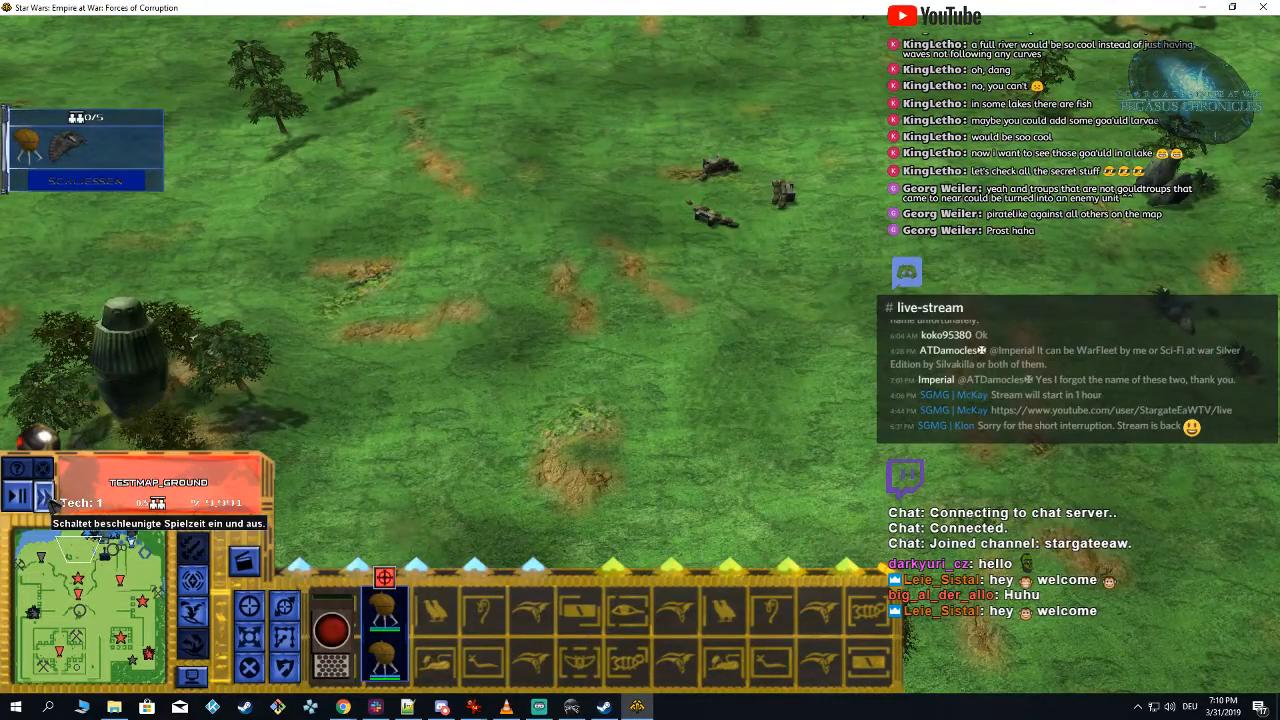
pyautogui.moveTo(34, 555); pyautogui.dragTo(28, 561)
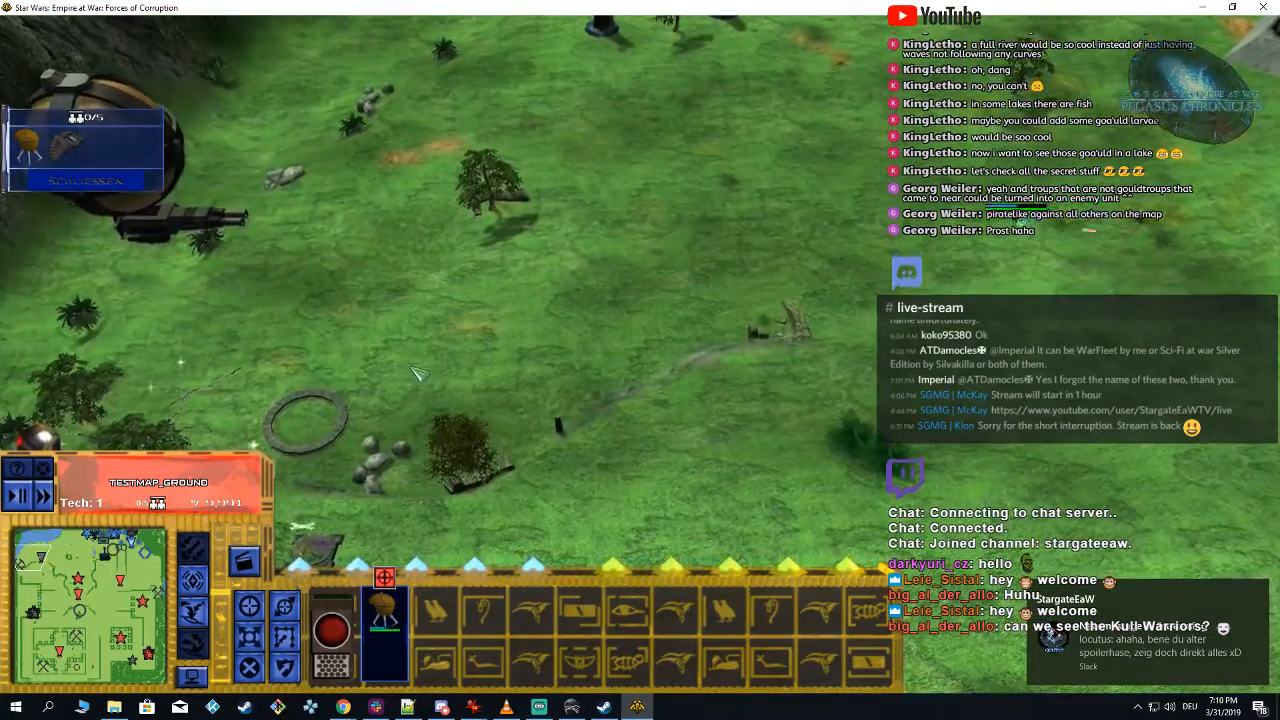
pyautogui.press('Right')
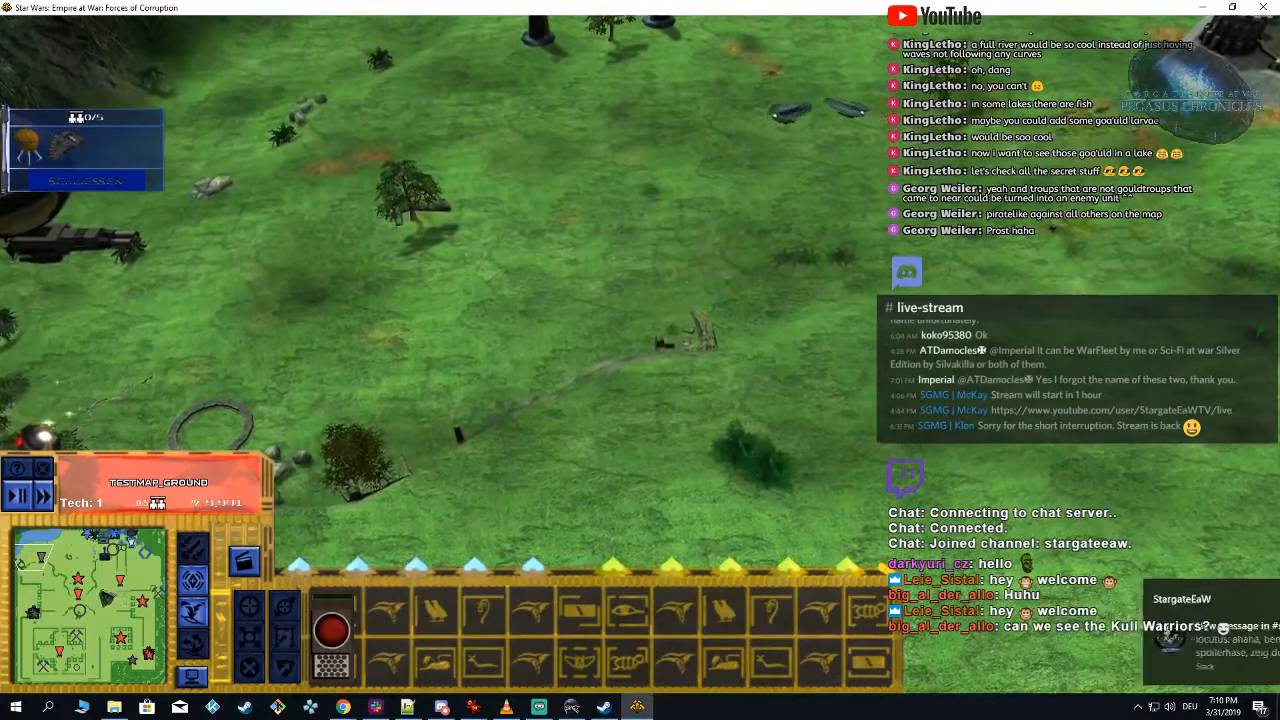
# Step: Return to the home base and close the game to get back to the Particle Editor
pyautogui.moveTo(108, 562); pyautogui.dragTo(128, 557)
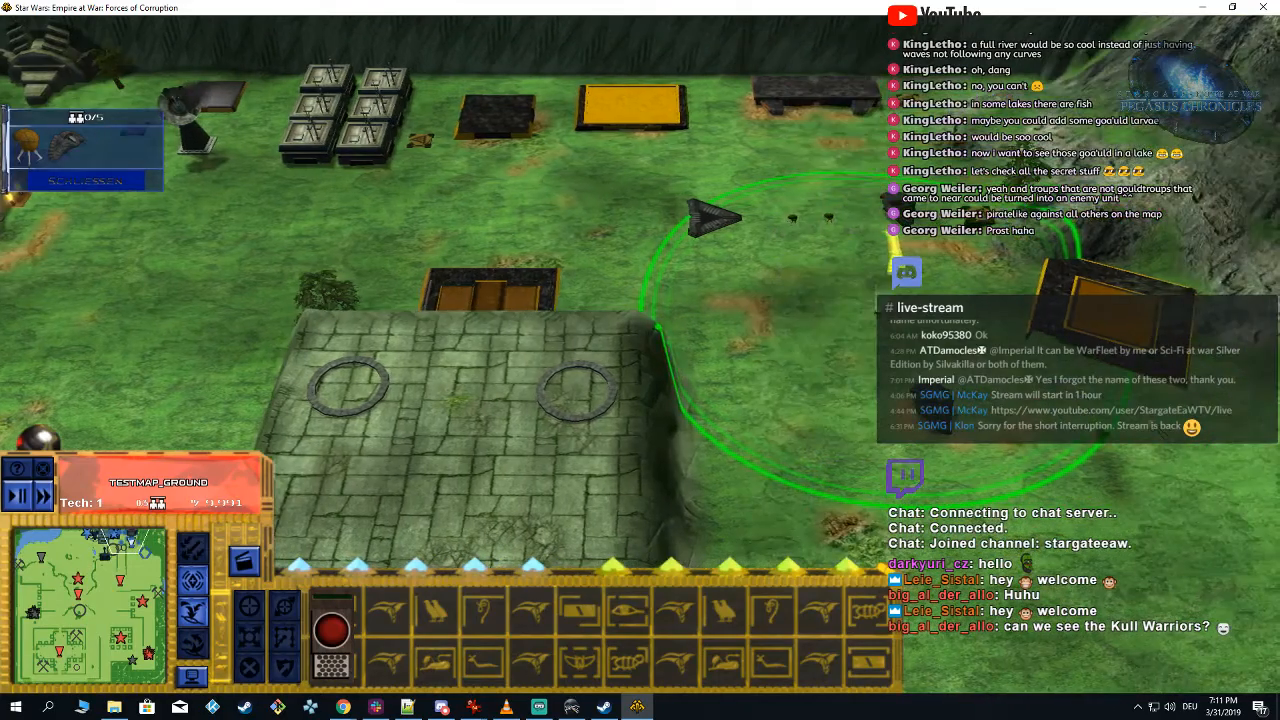
pyautogui.click(1263, 7)
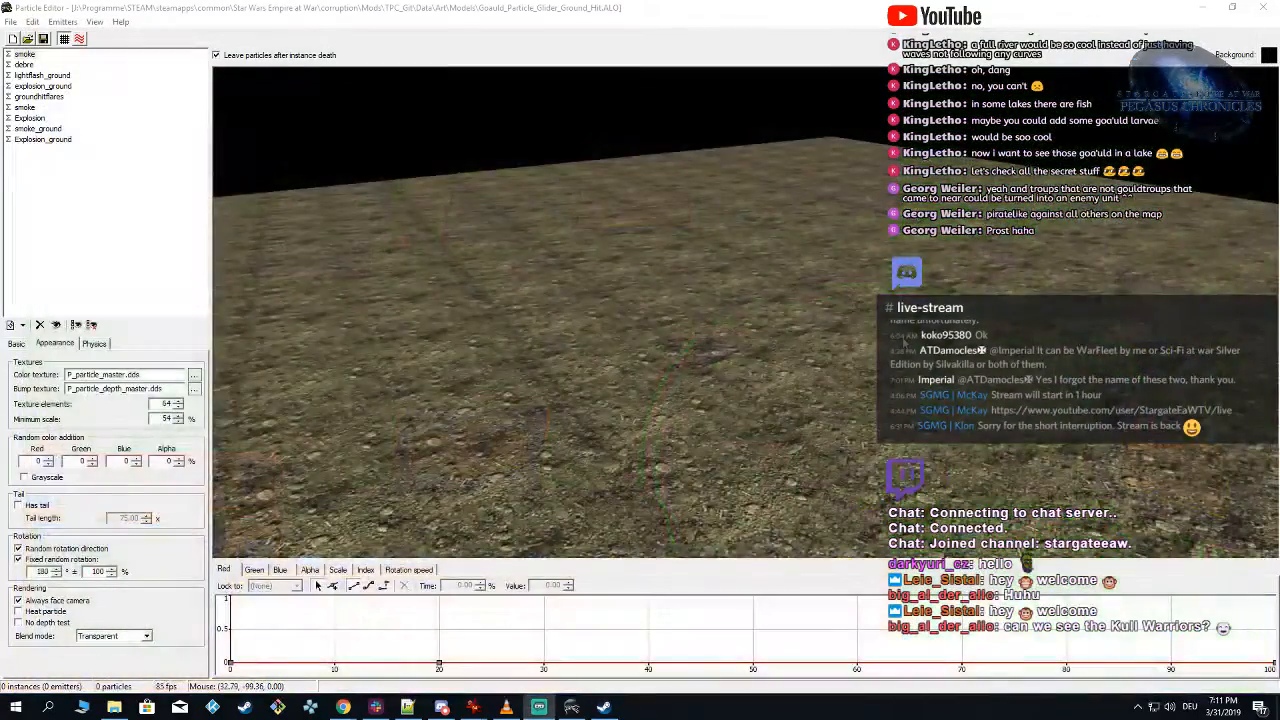